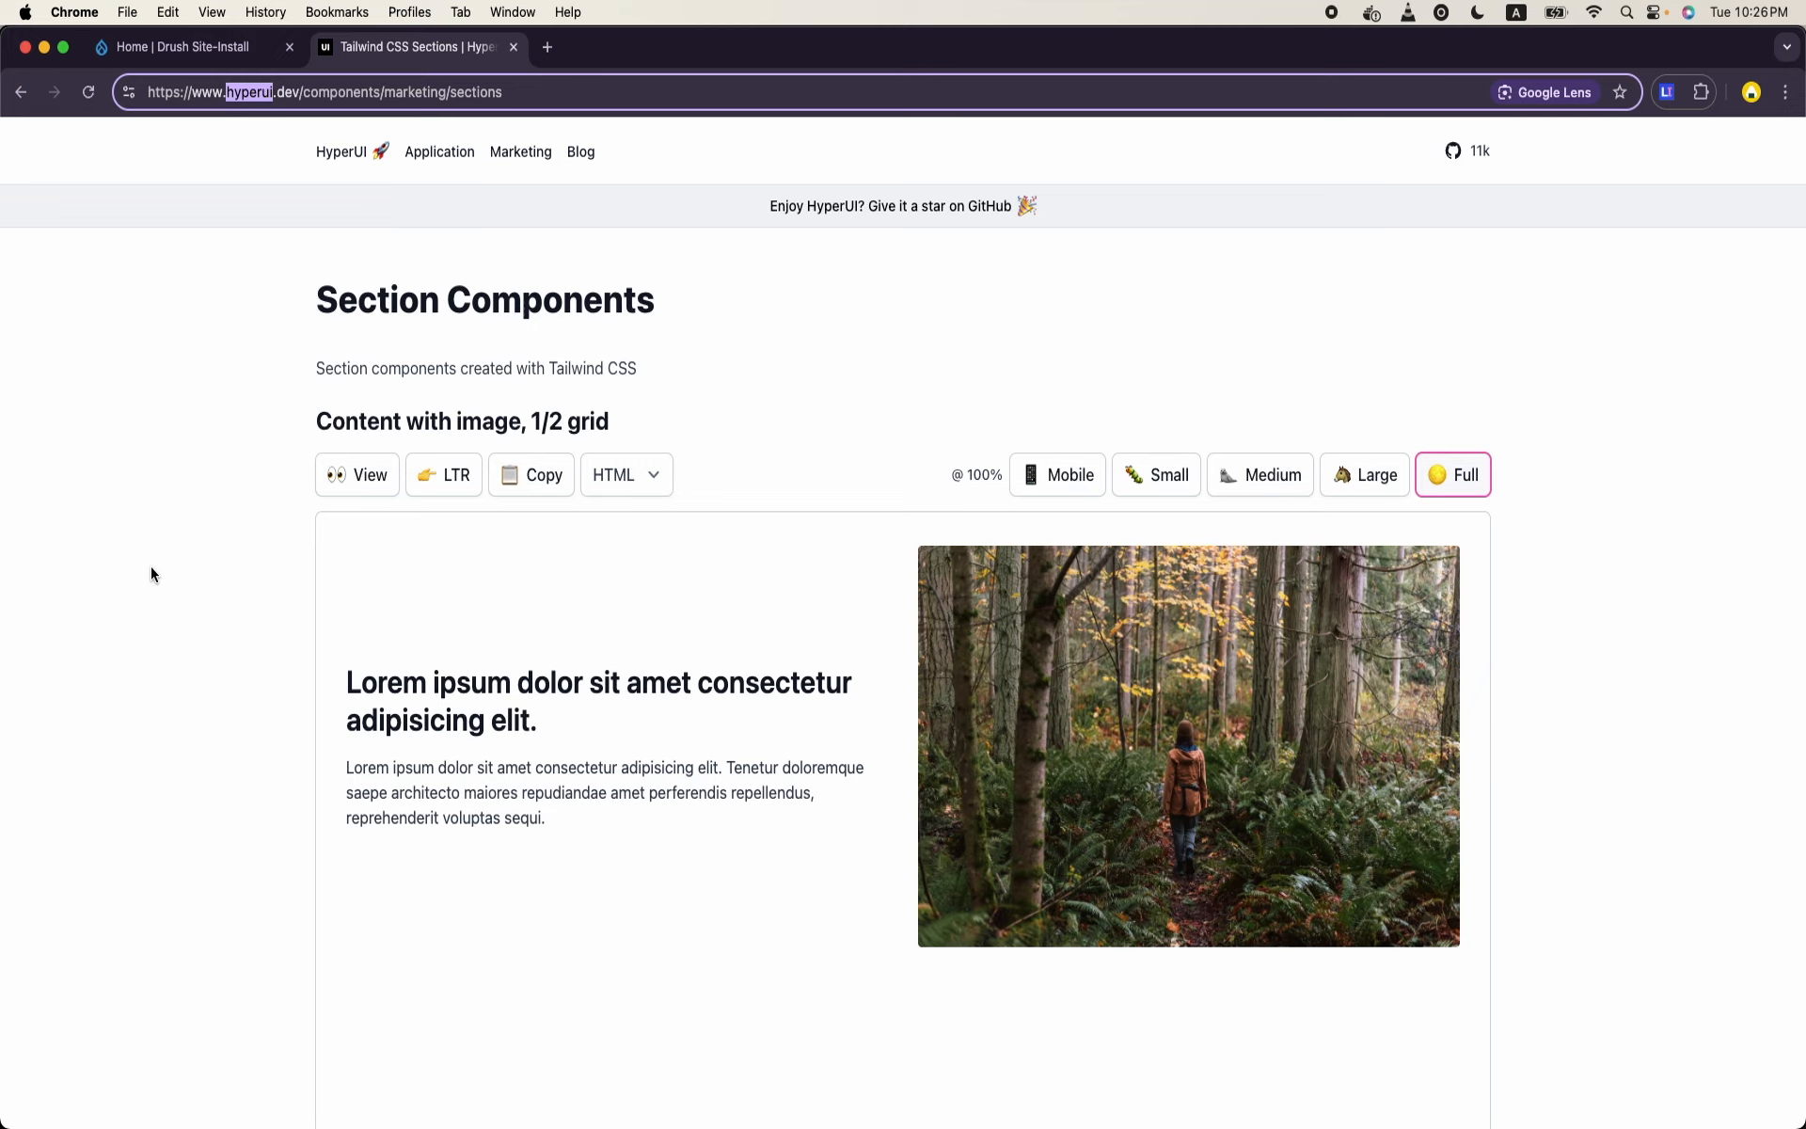
- Open the FAQs collection among HyperUI's Marketing components
left_click(504, 154)
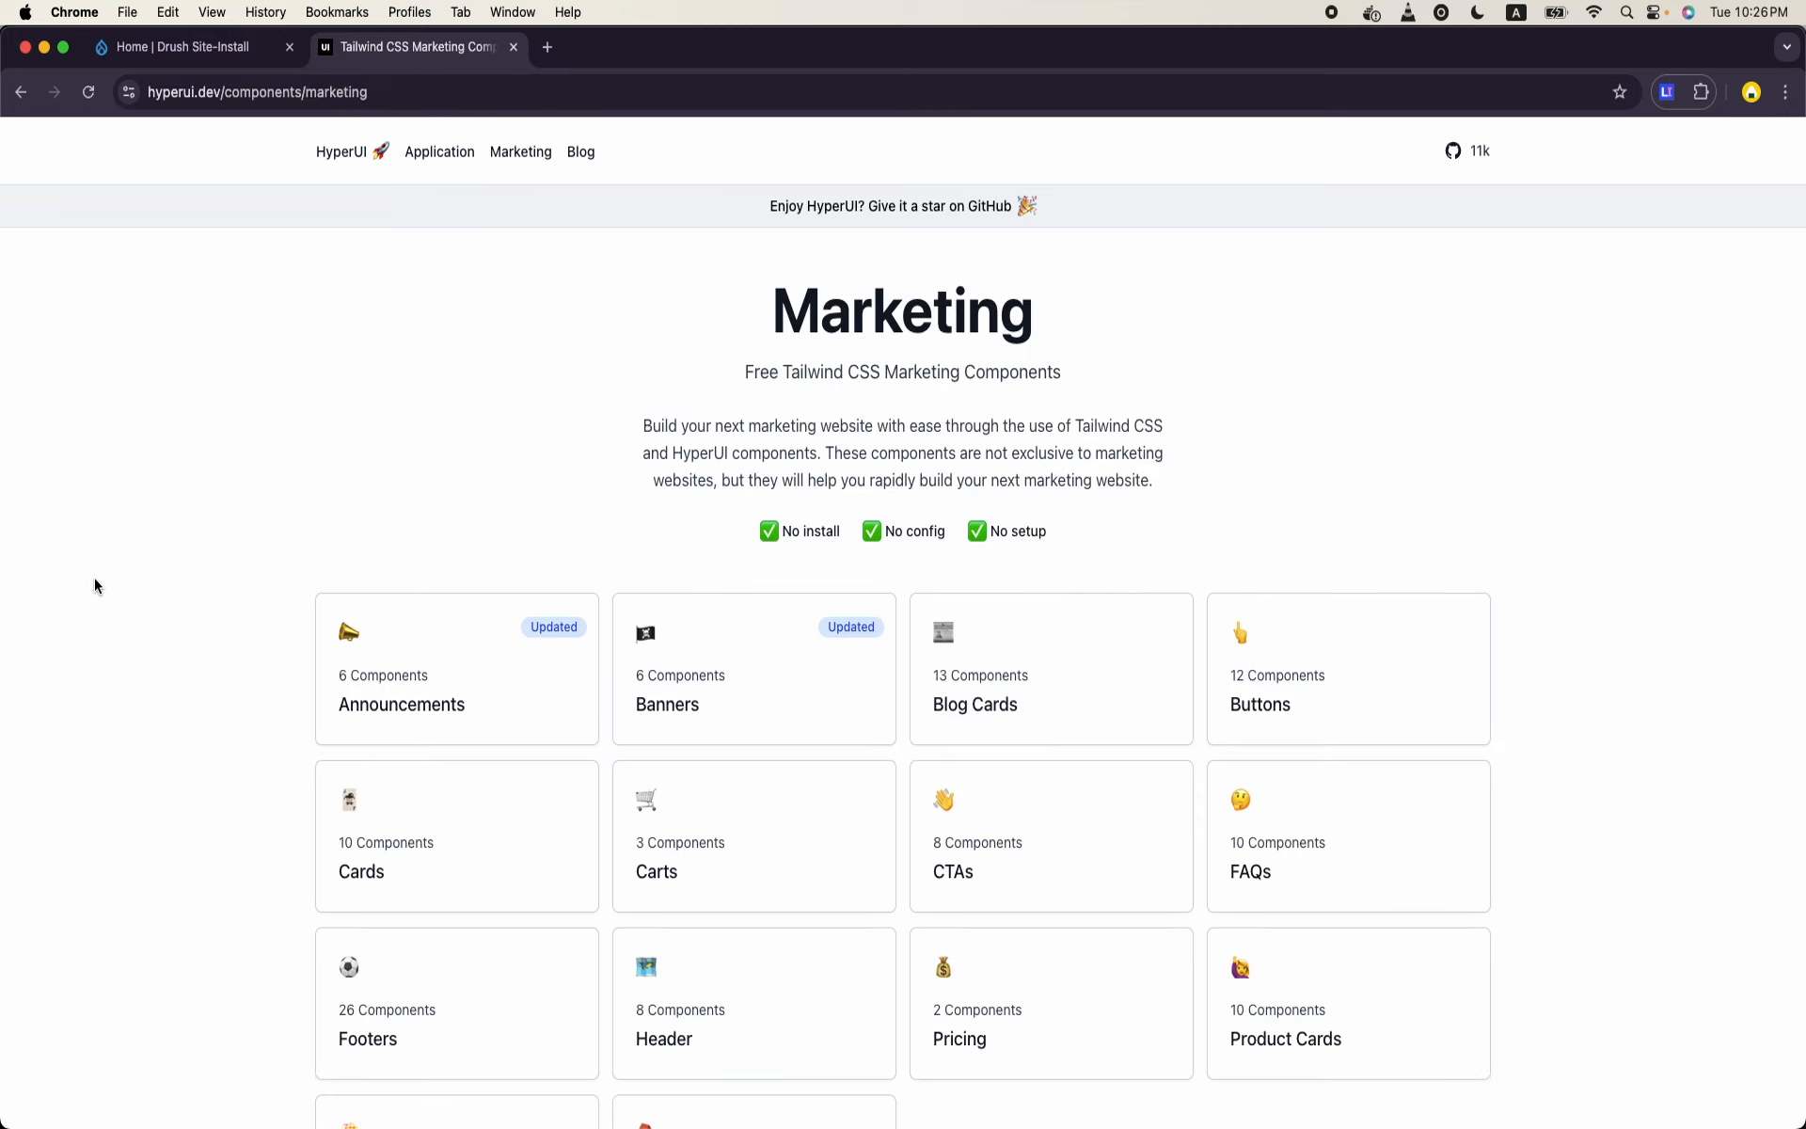
scroll(94, 585, "down", 4)
left_click(1309, 640)
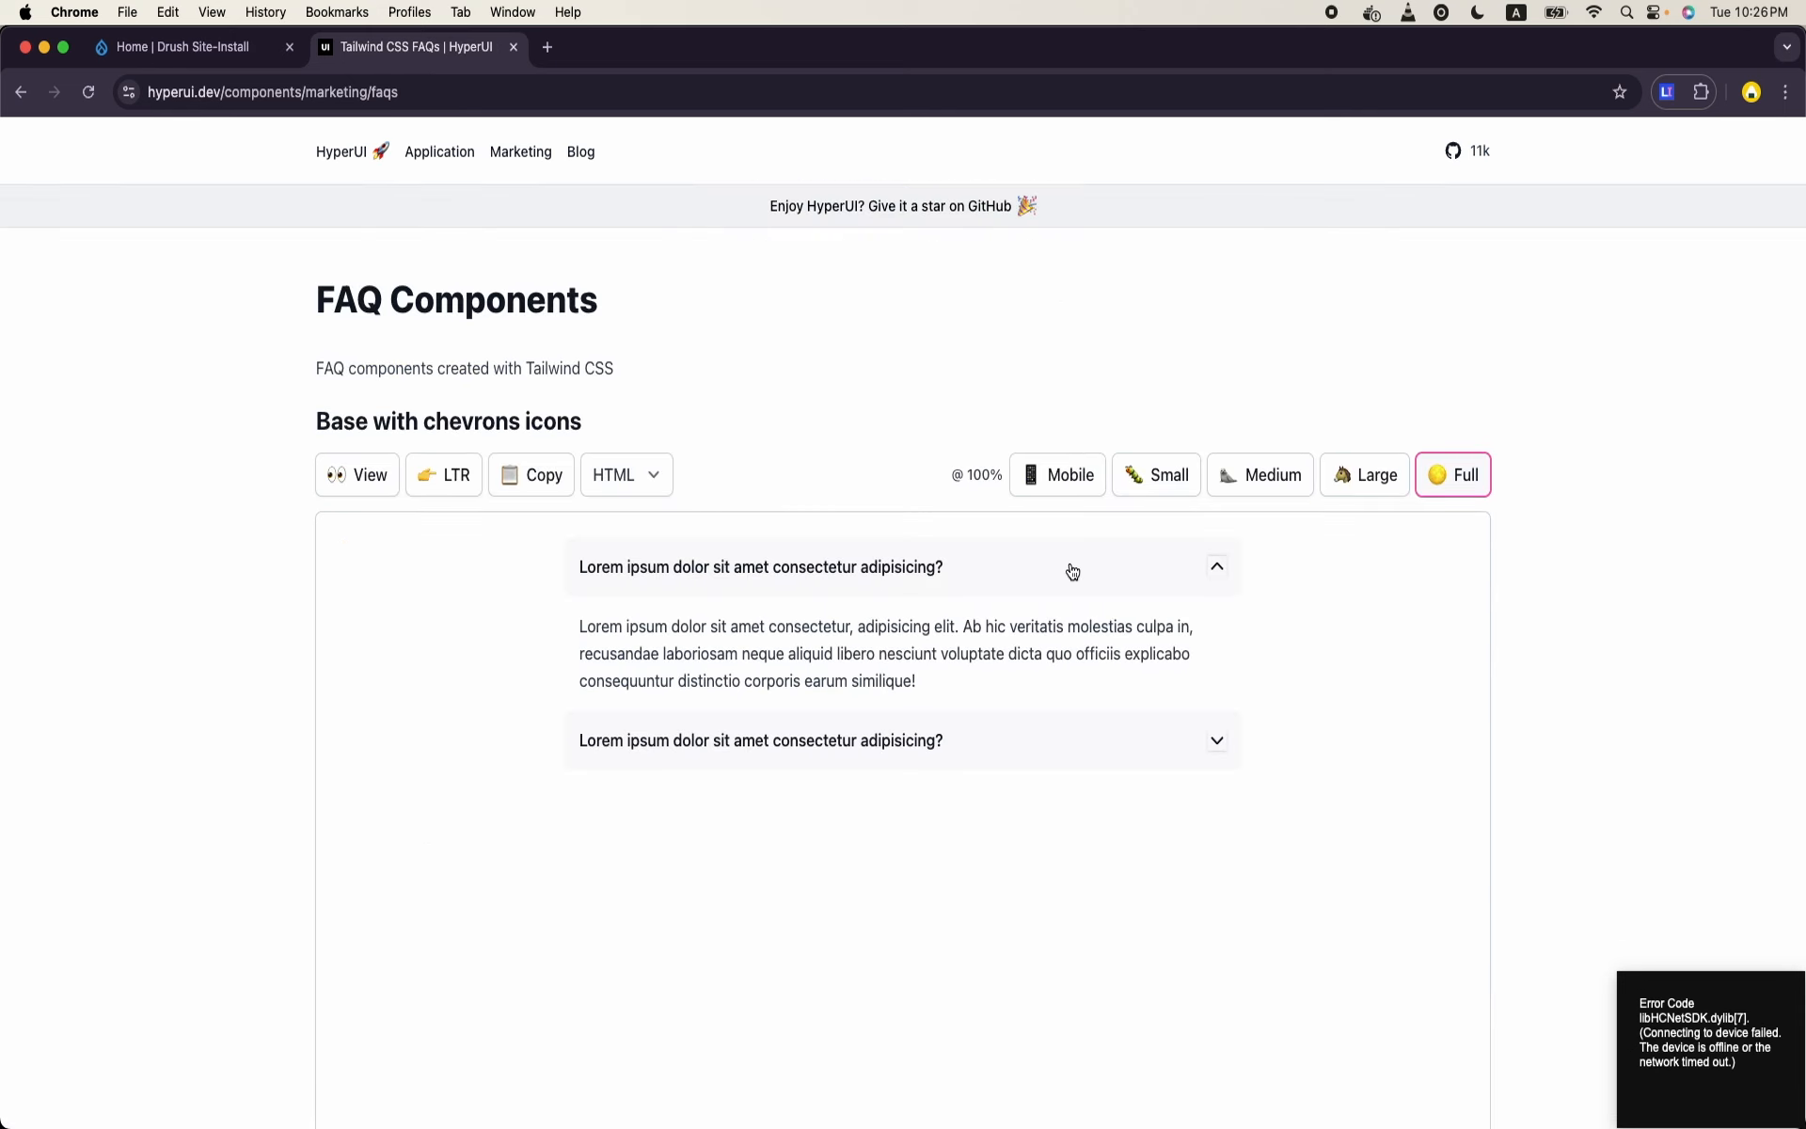
- Try expanding and collapsing both questions in the "Base with chevrons icons" FAQ example to examine its accordion behaviour
left_click(1073, 571)
left_click(1074, 571)
left_click(1181, 738)
left_click(1181, 738)
left_click(1182, 592)
left_click(1184, 594)
left_click(1145, 739)
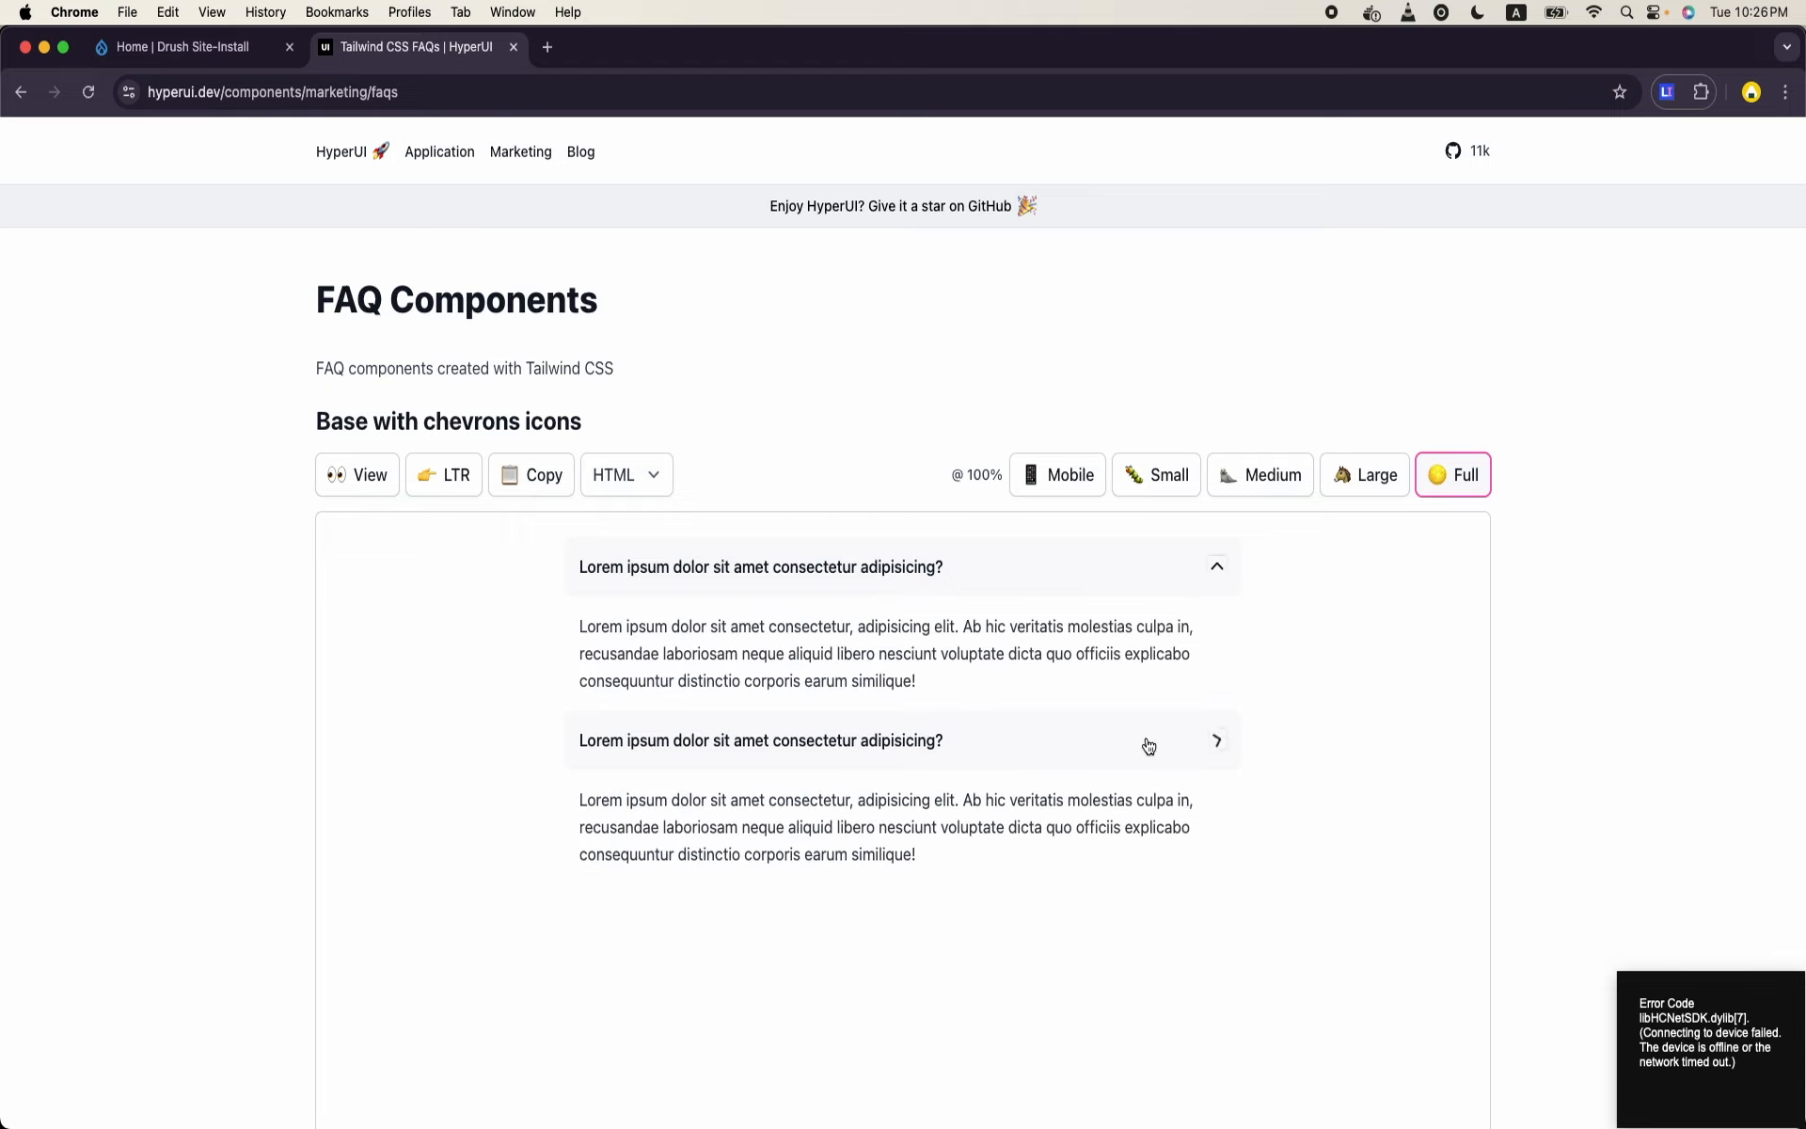
scroll(1145, 742, "down", 7)
scroll(1145, 741, "up", 10)
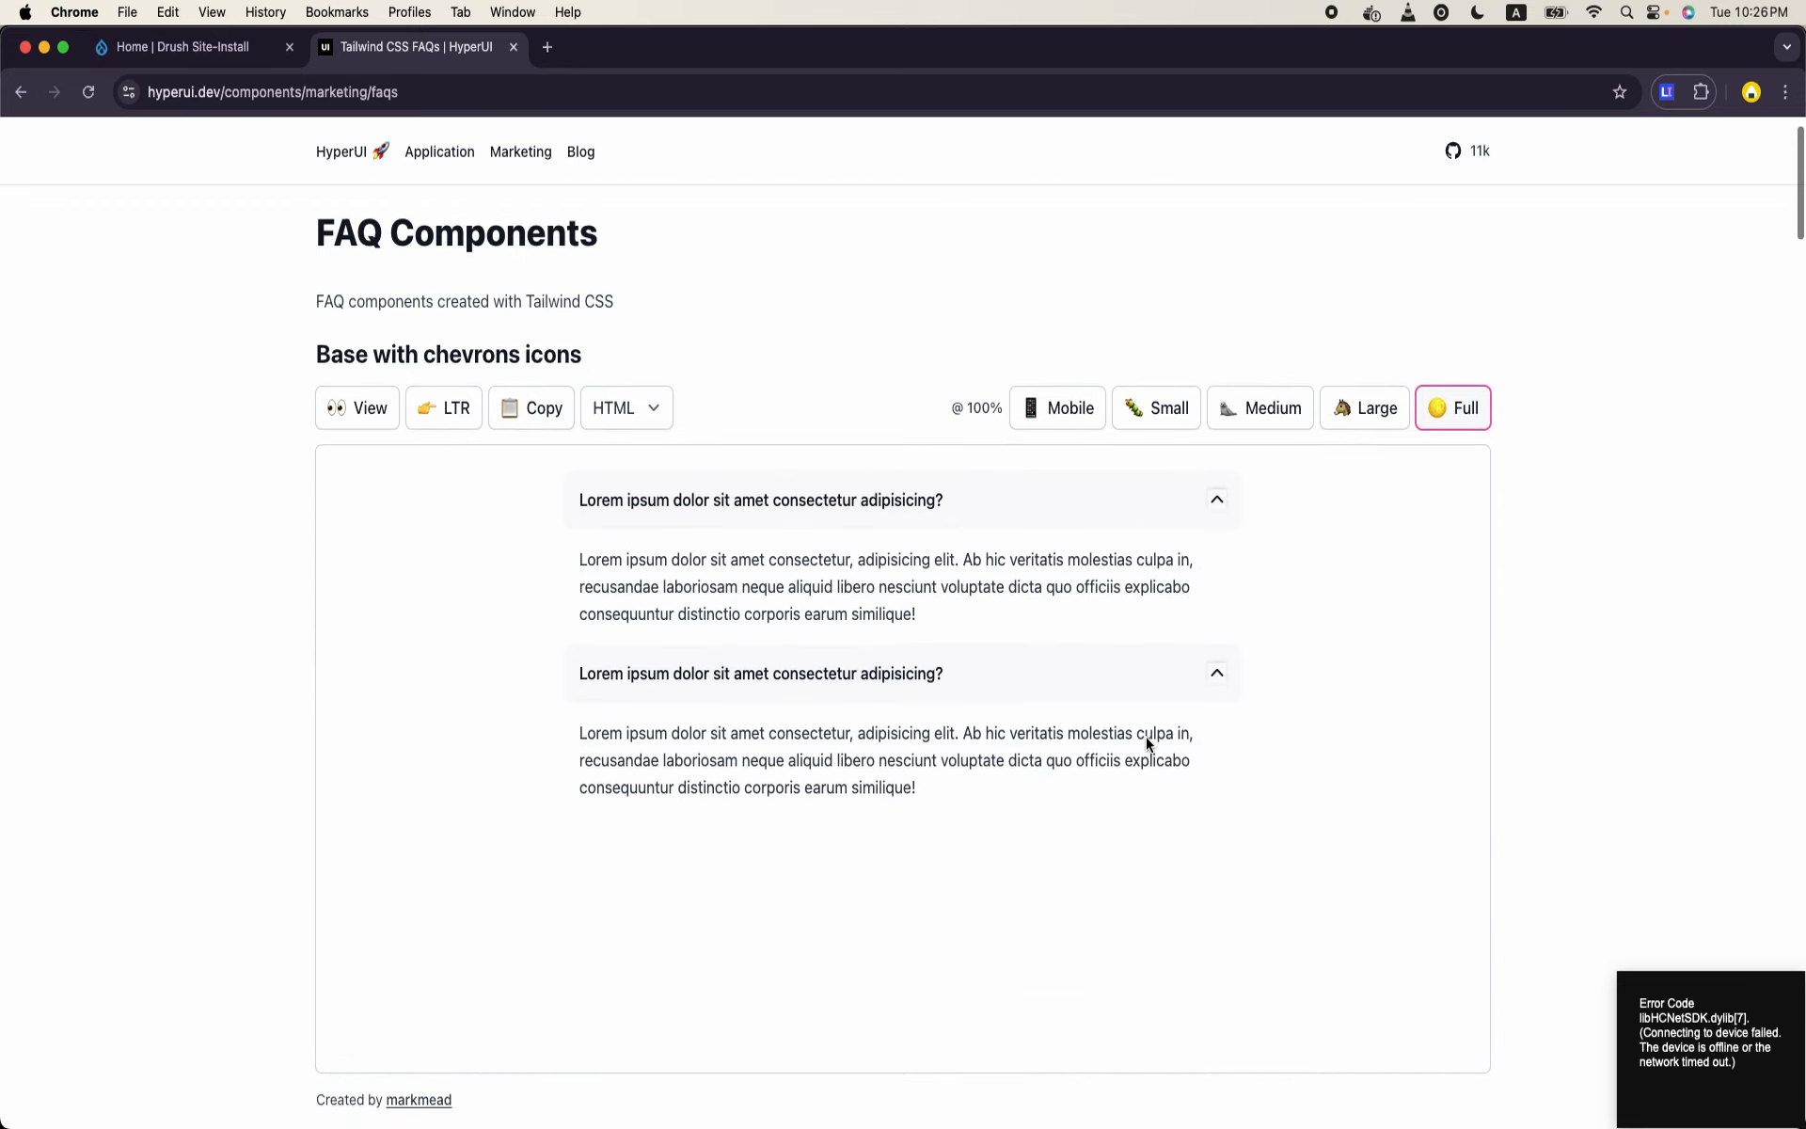
left_click(1173, 520)
left_click(1173, 523)
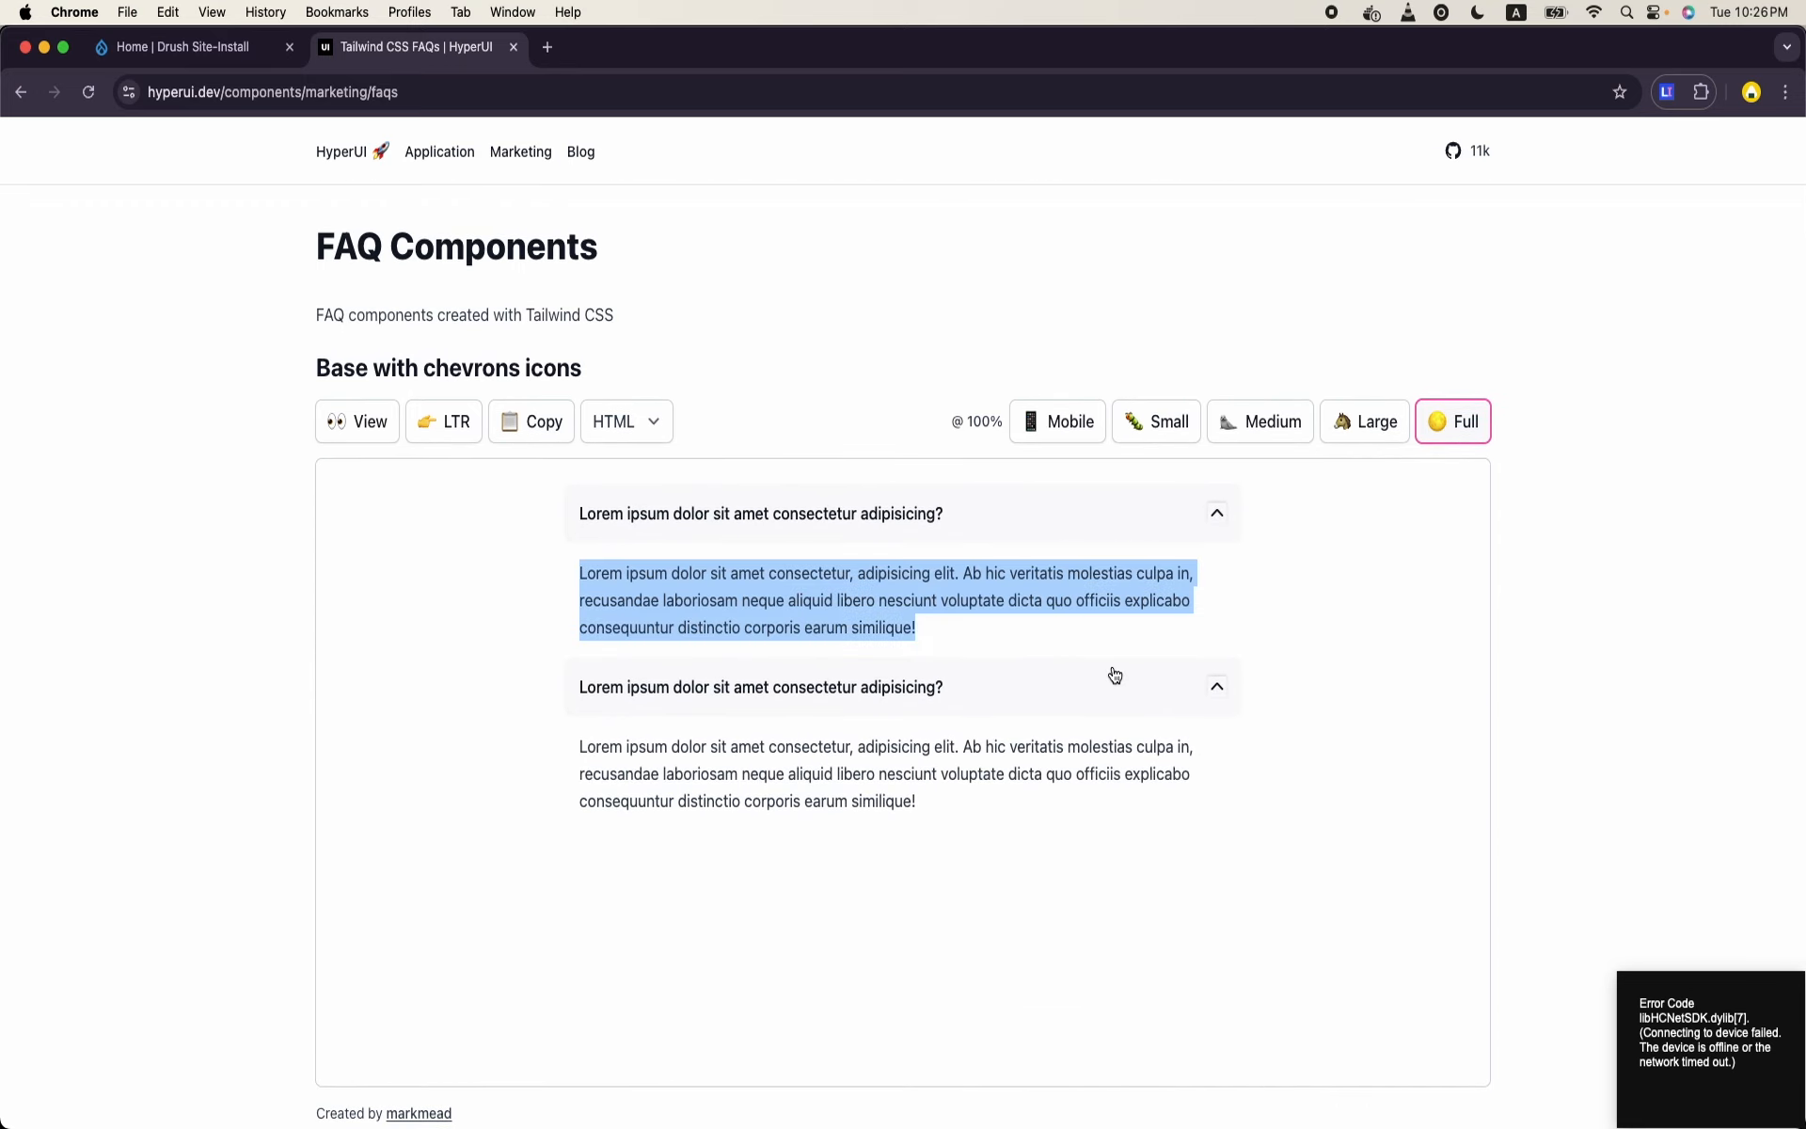
left_click(1136, 702)
left_click(1136, 702)
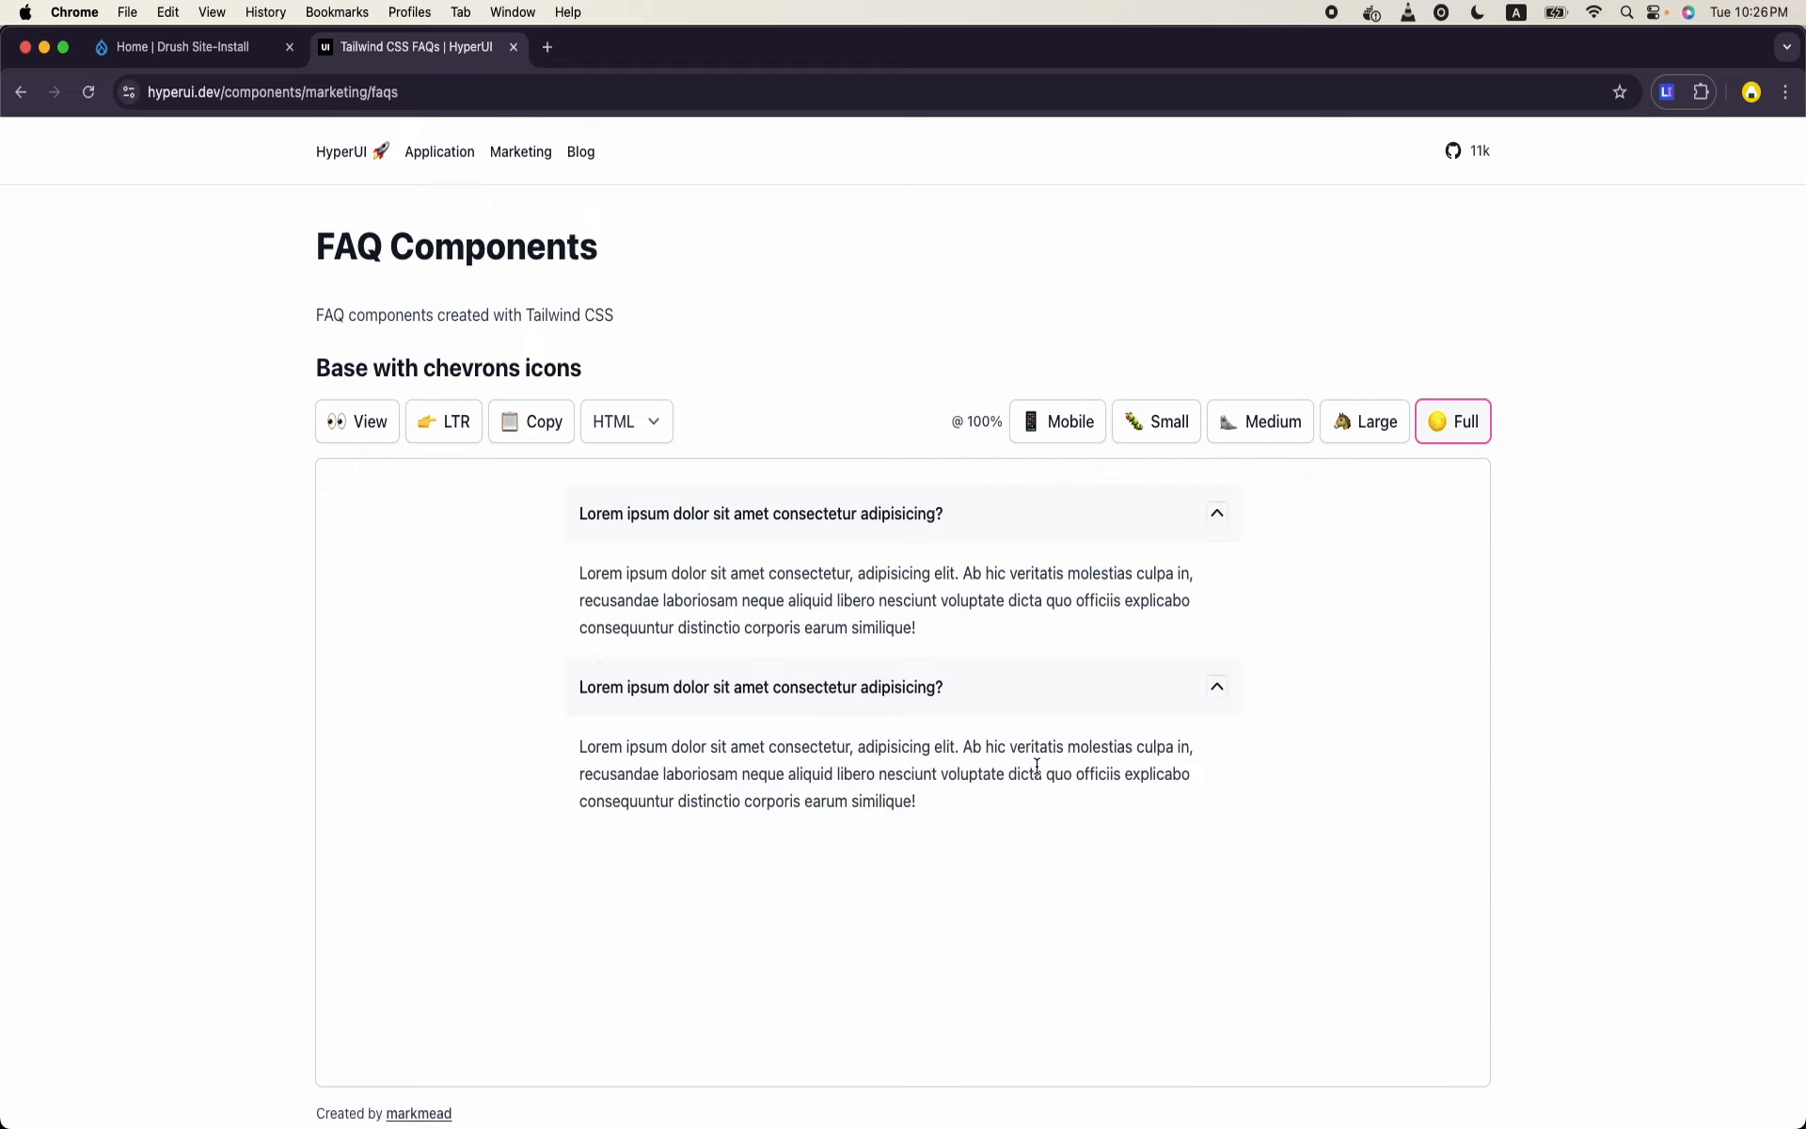
left_click(695, 715)
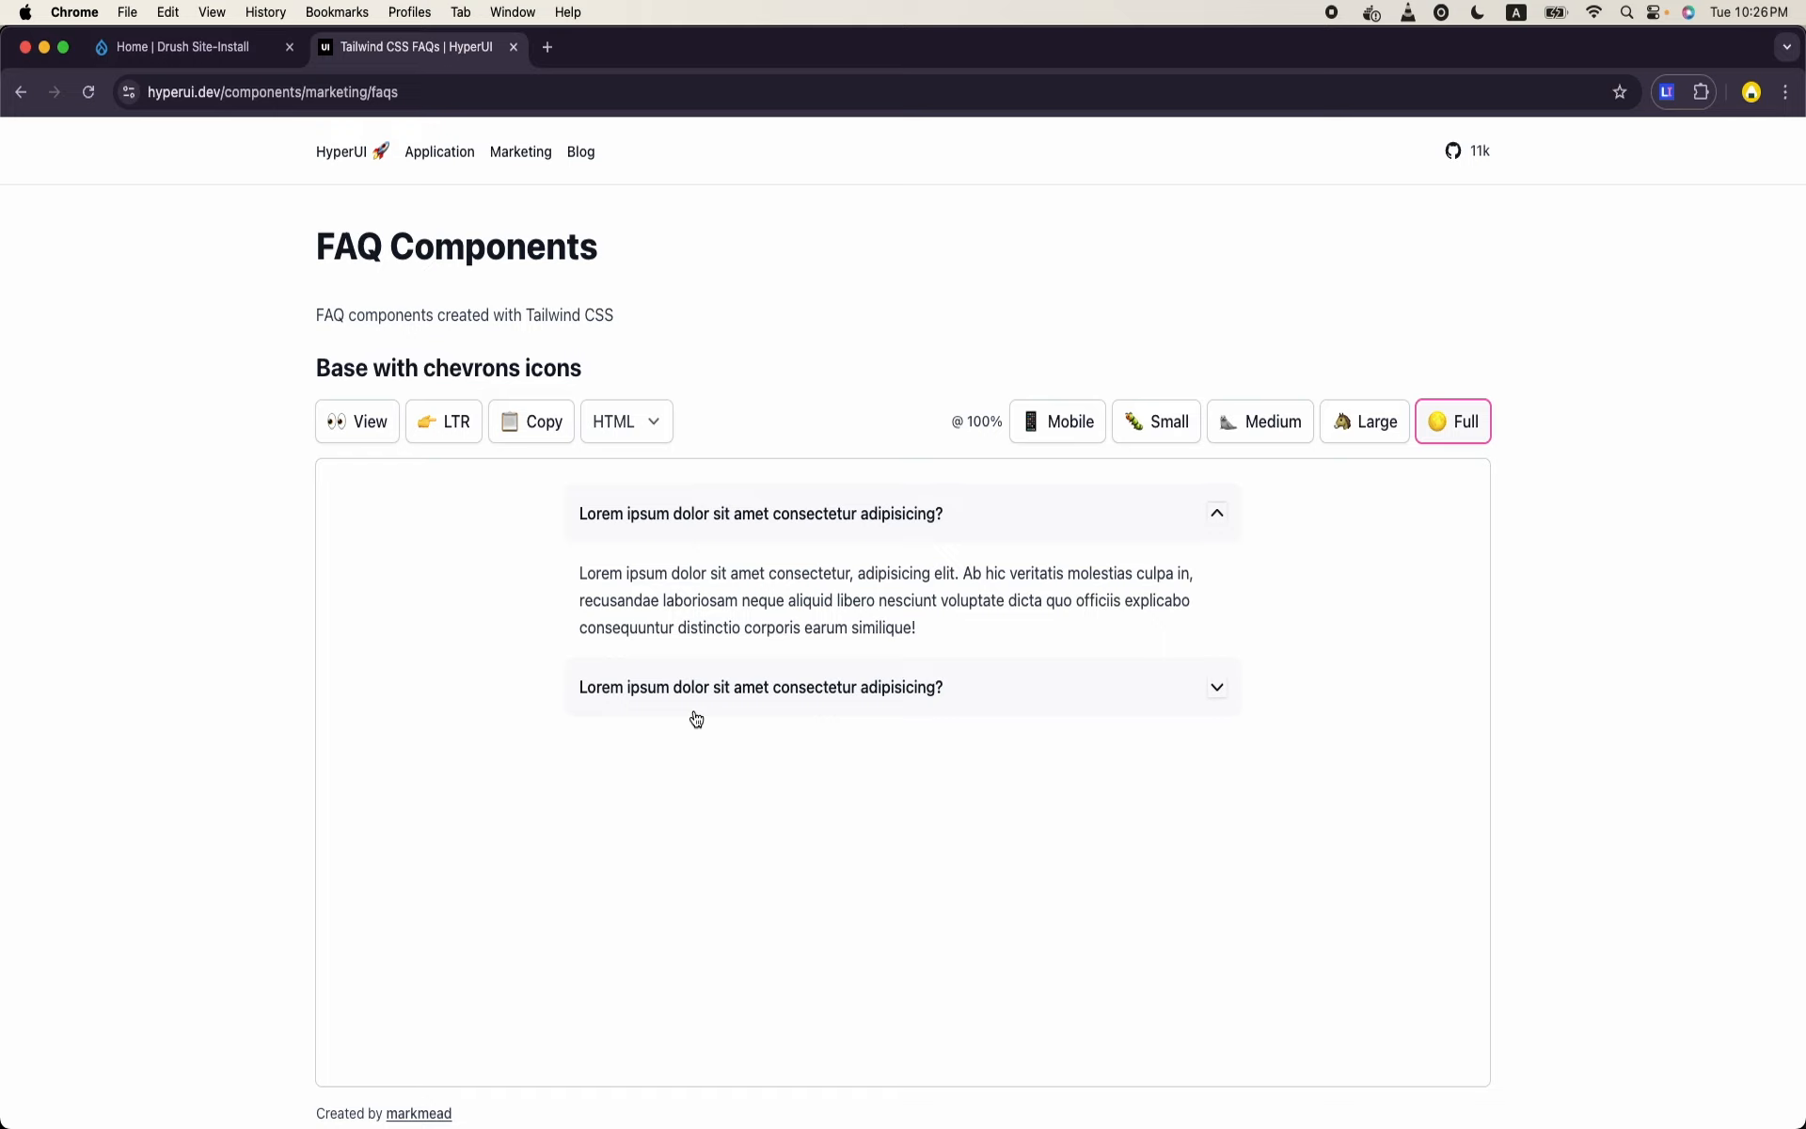
left_click(695, 715)
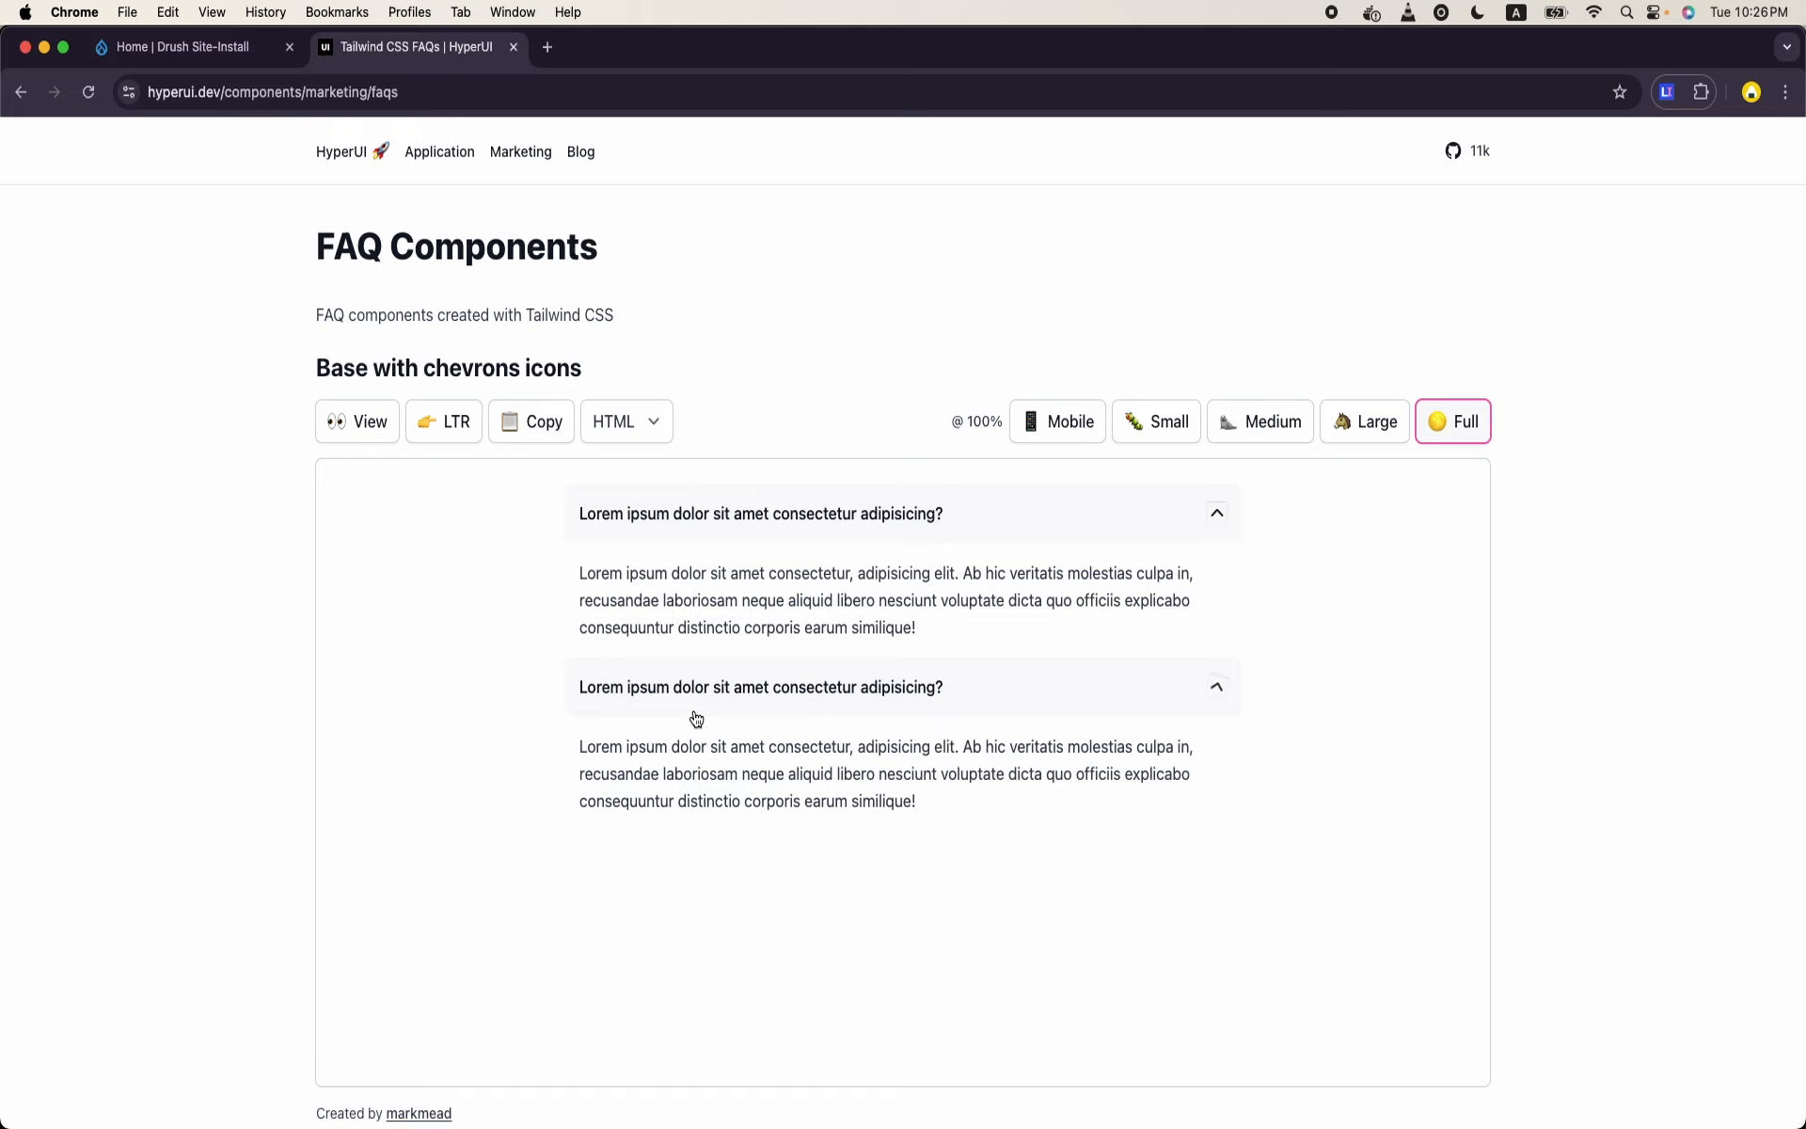
- Switch to the Drupal site and open the list of paragraph types in its site structure
left_click(188, 52)
left_click(145, 179)
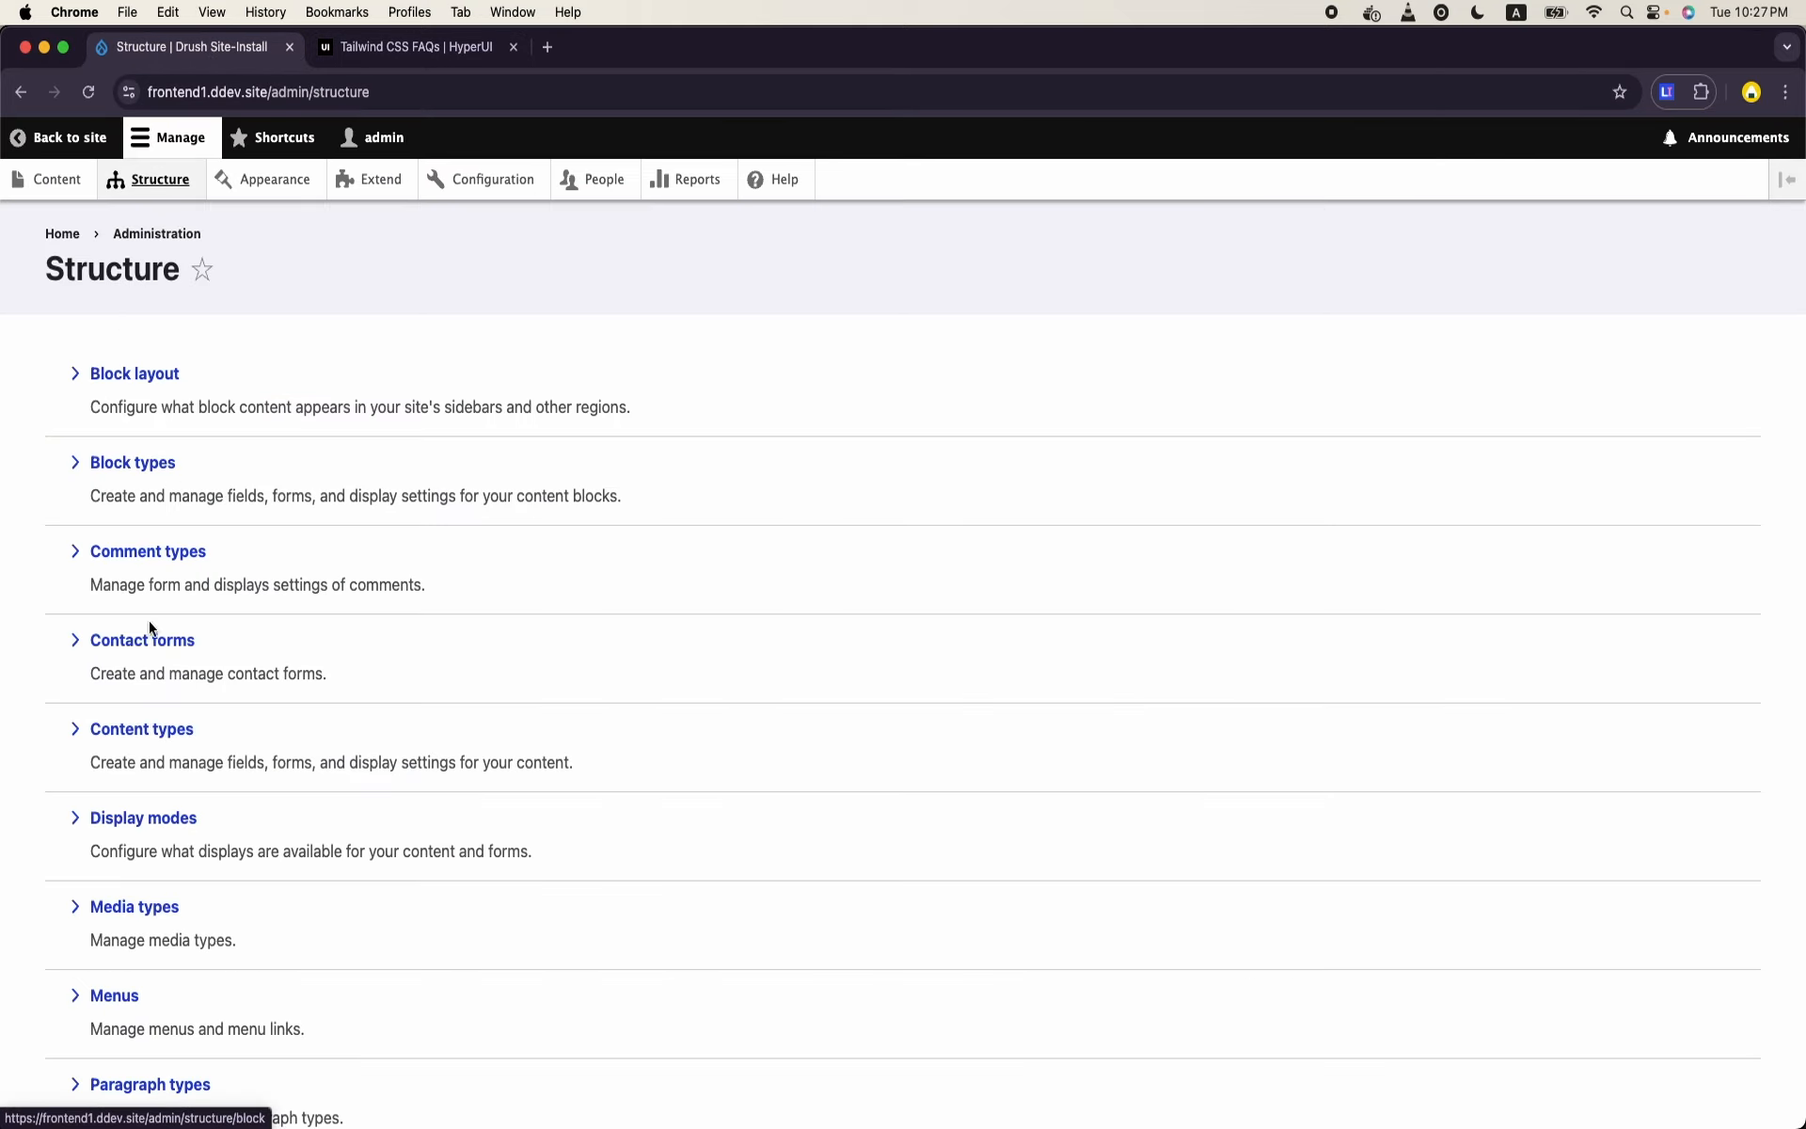
scroll(155, 649, "down", 5)
left_click(151, 772)
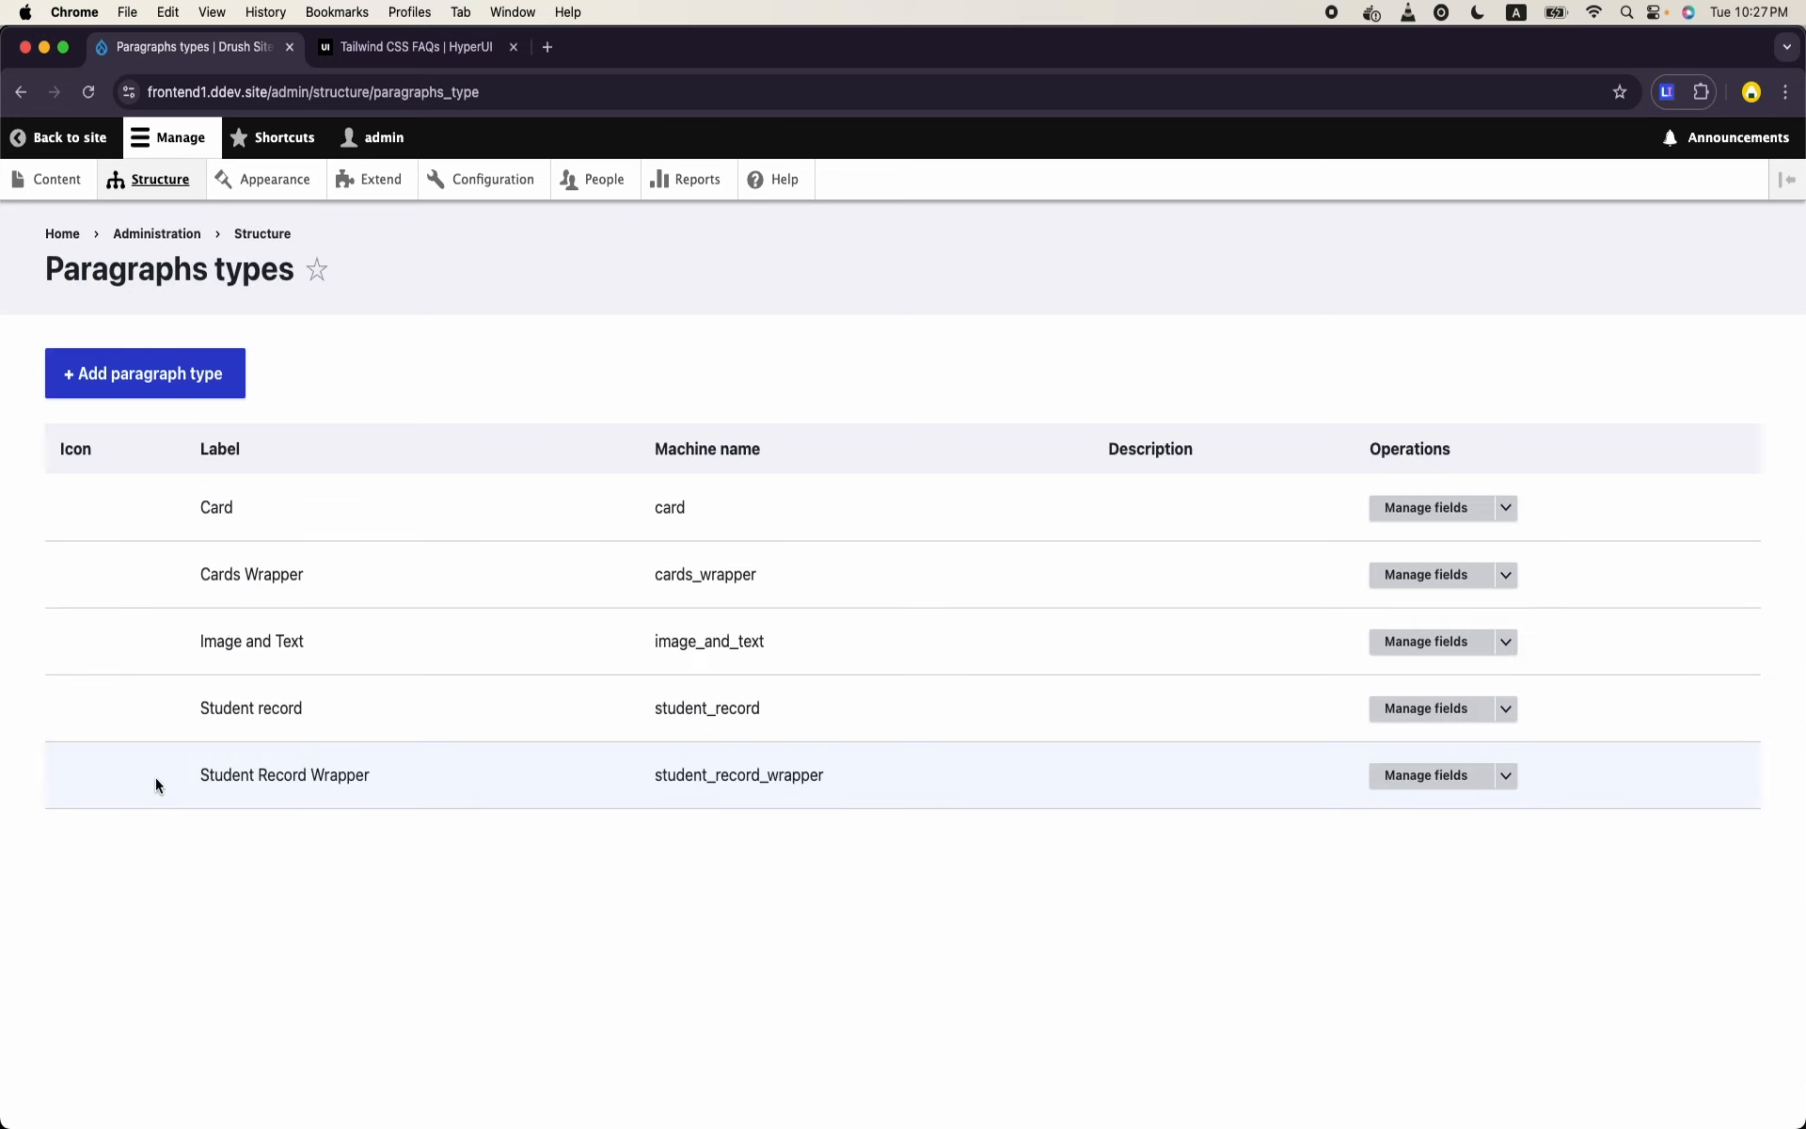
- Create a paragraph type labelled "Accordion Item" and save it to manage its fields
left_click(176, 374)
left_click(178, 390)
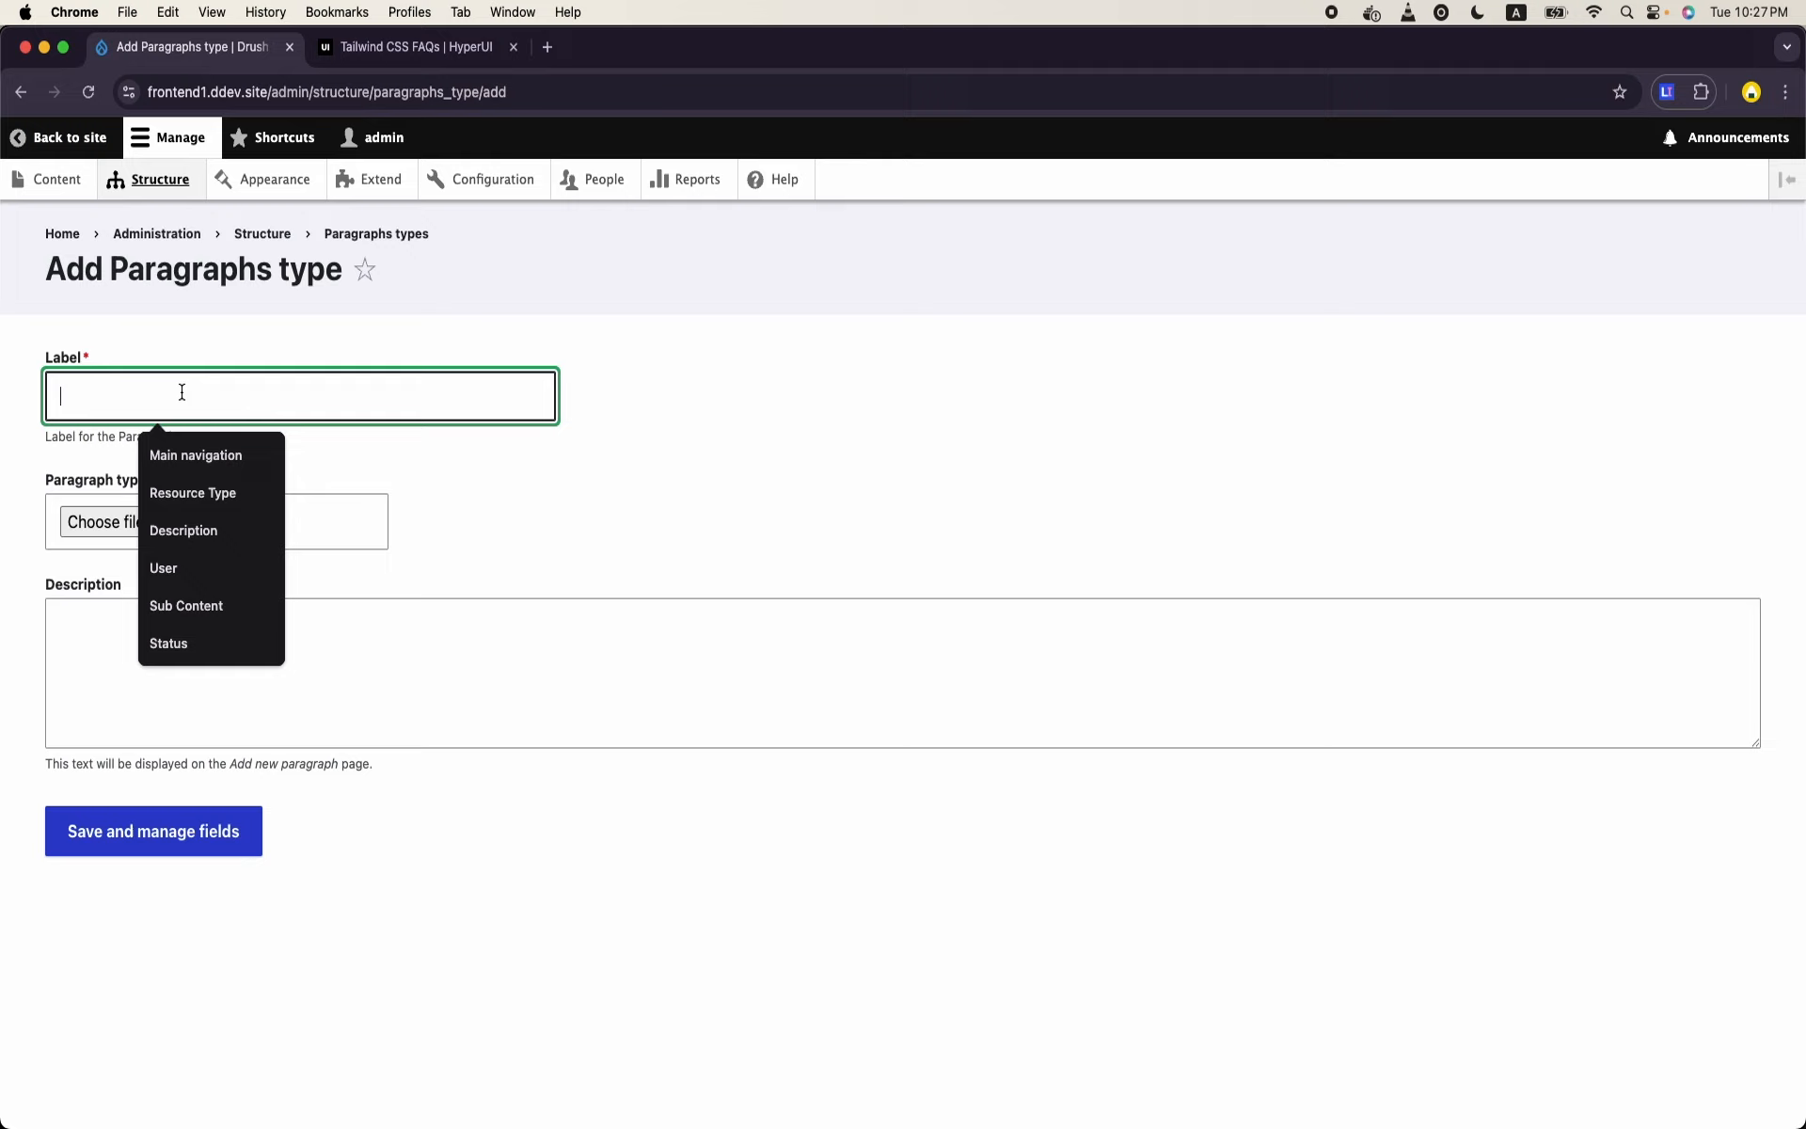
type("Pha")
key("BackSpace")
key("BackSpace")
key("BackSpace")
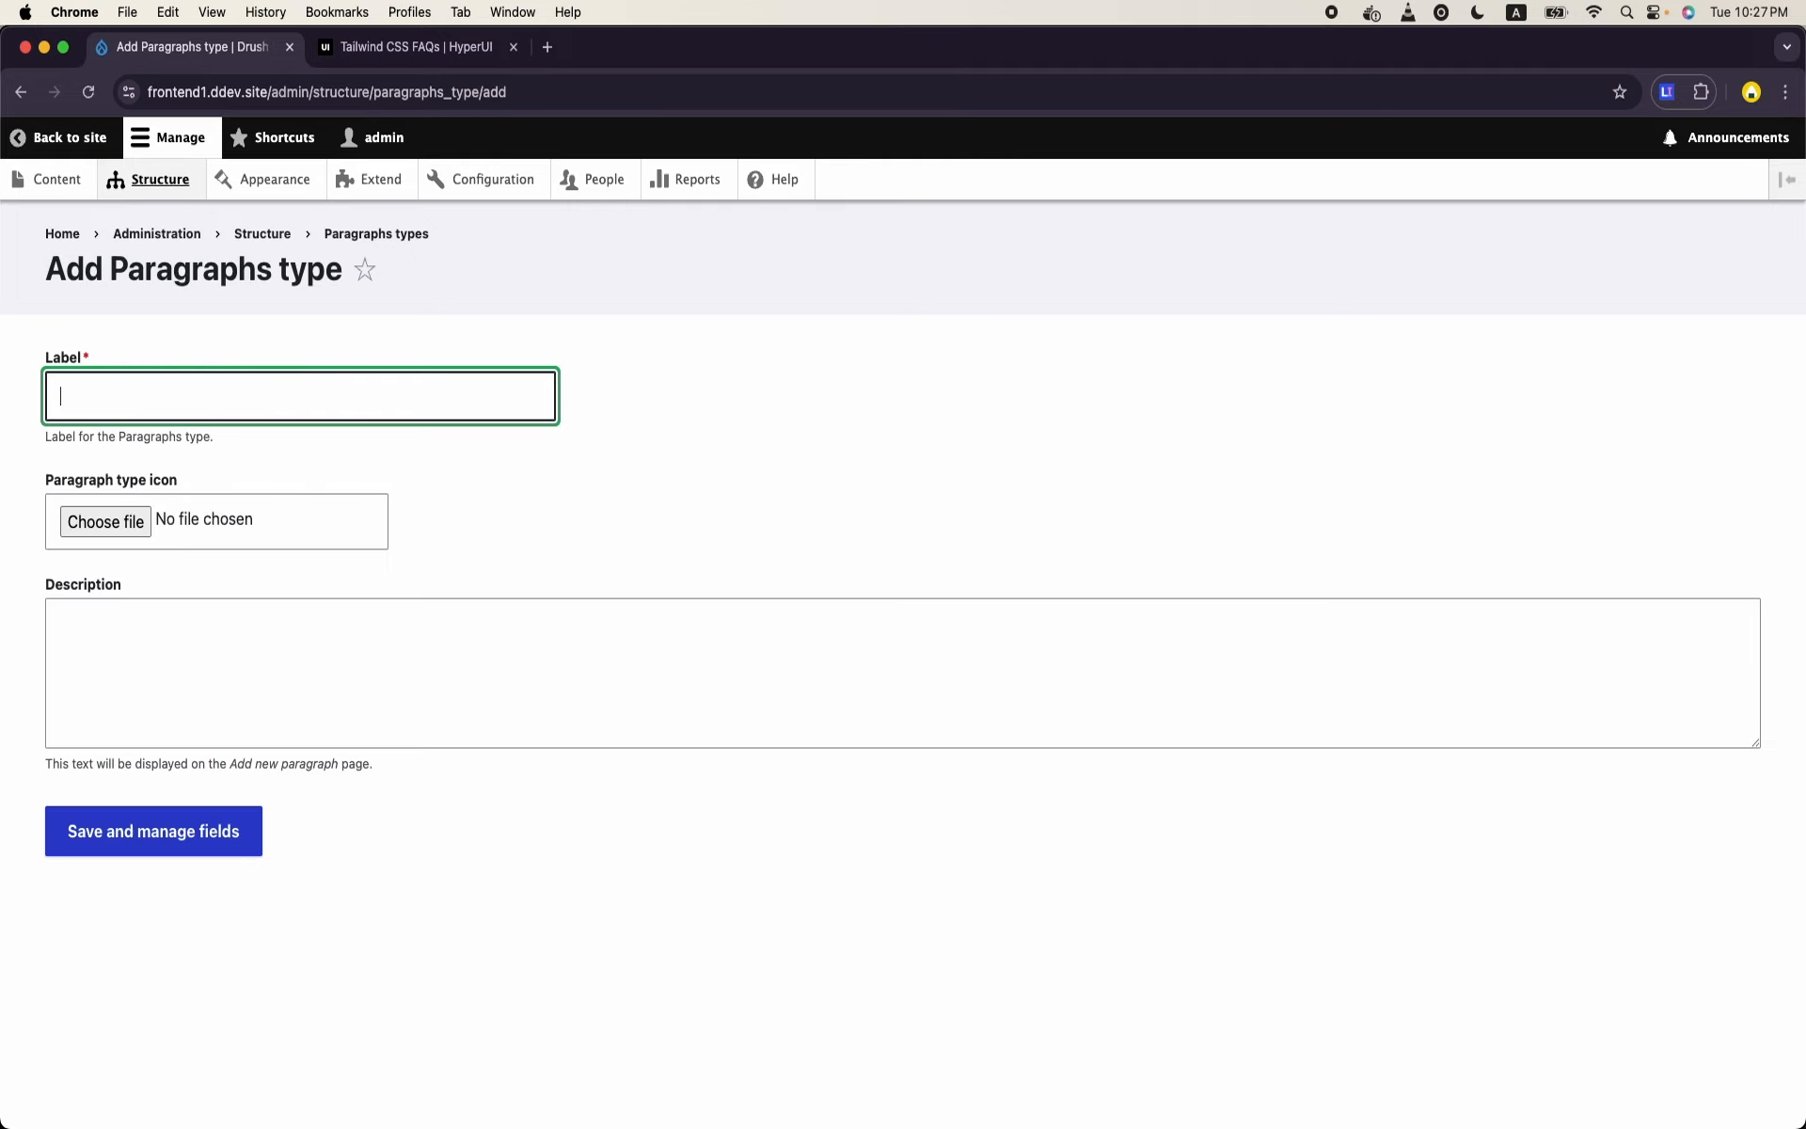
type("Accordion")
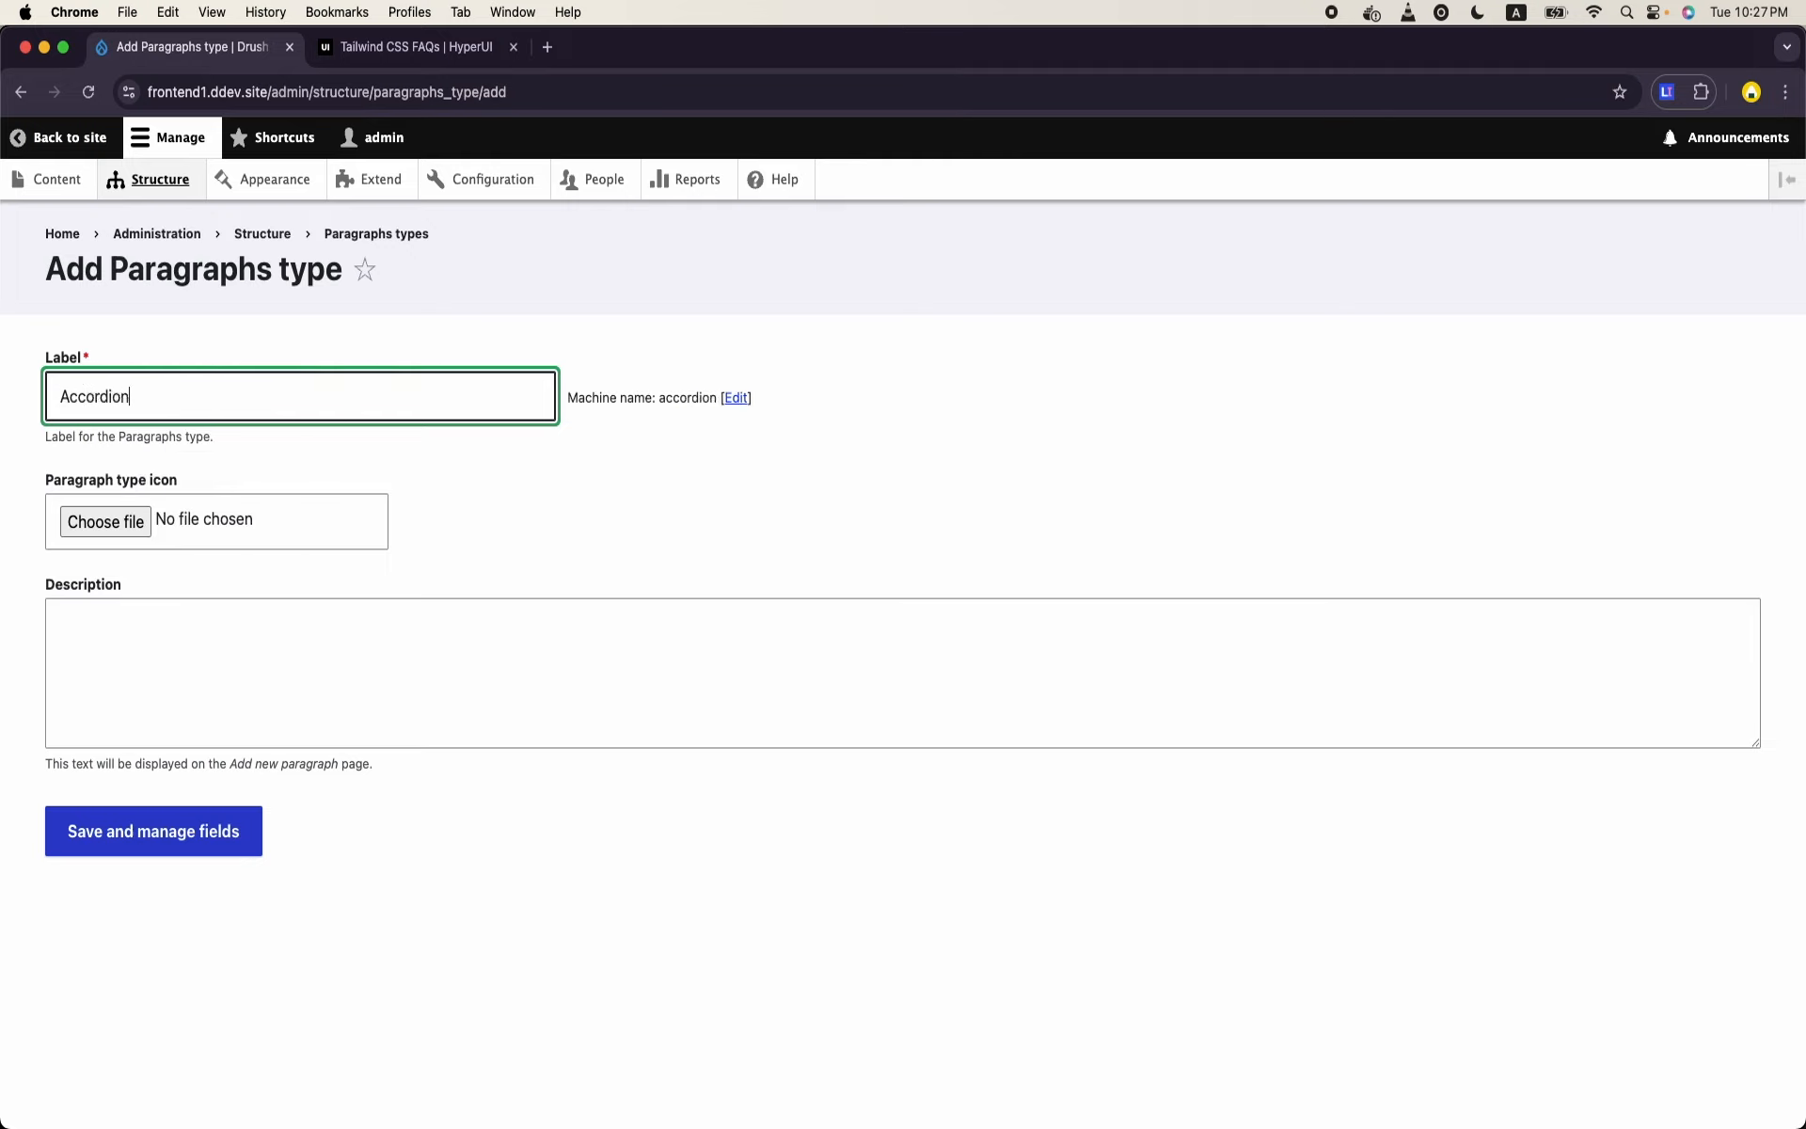
type(" Item")
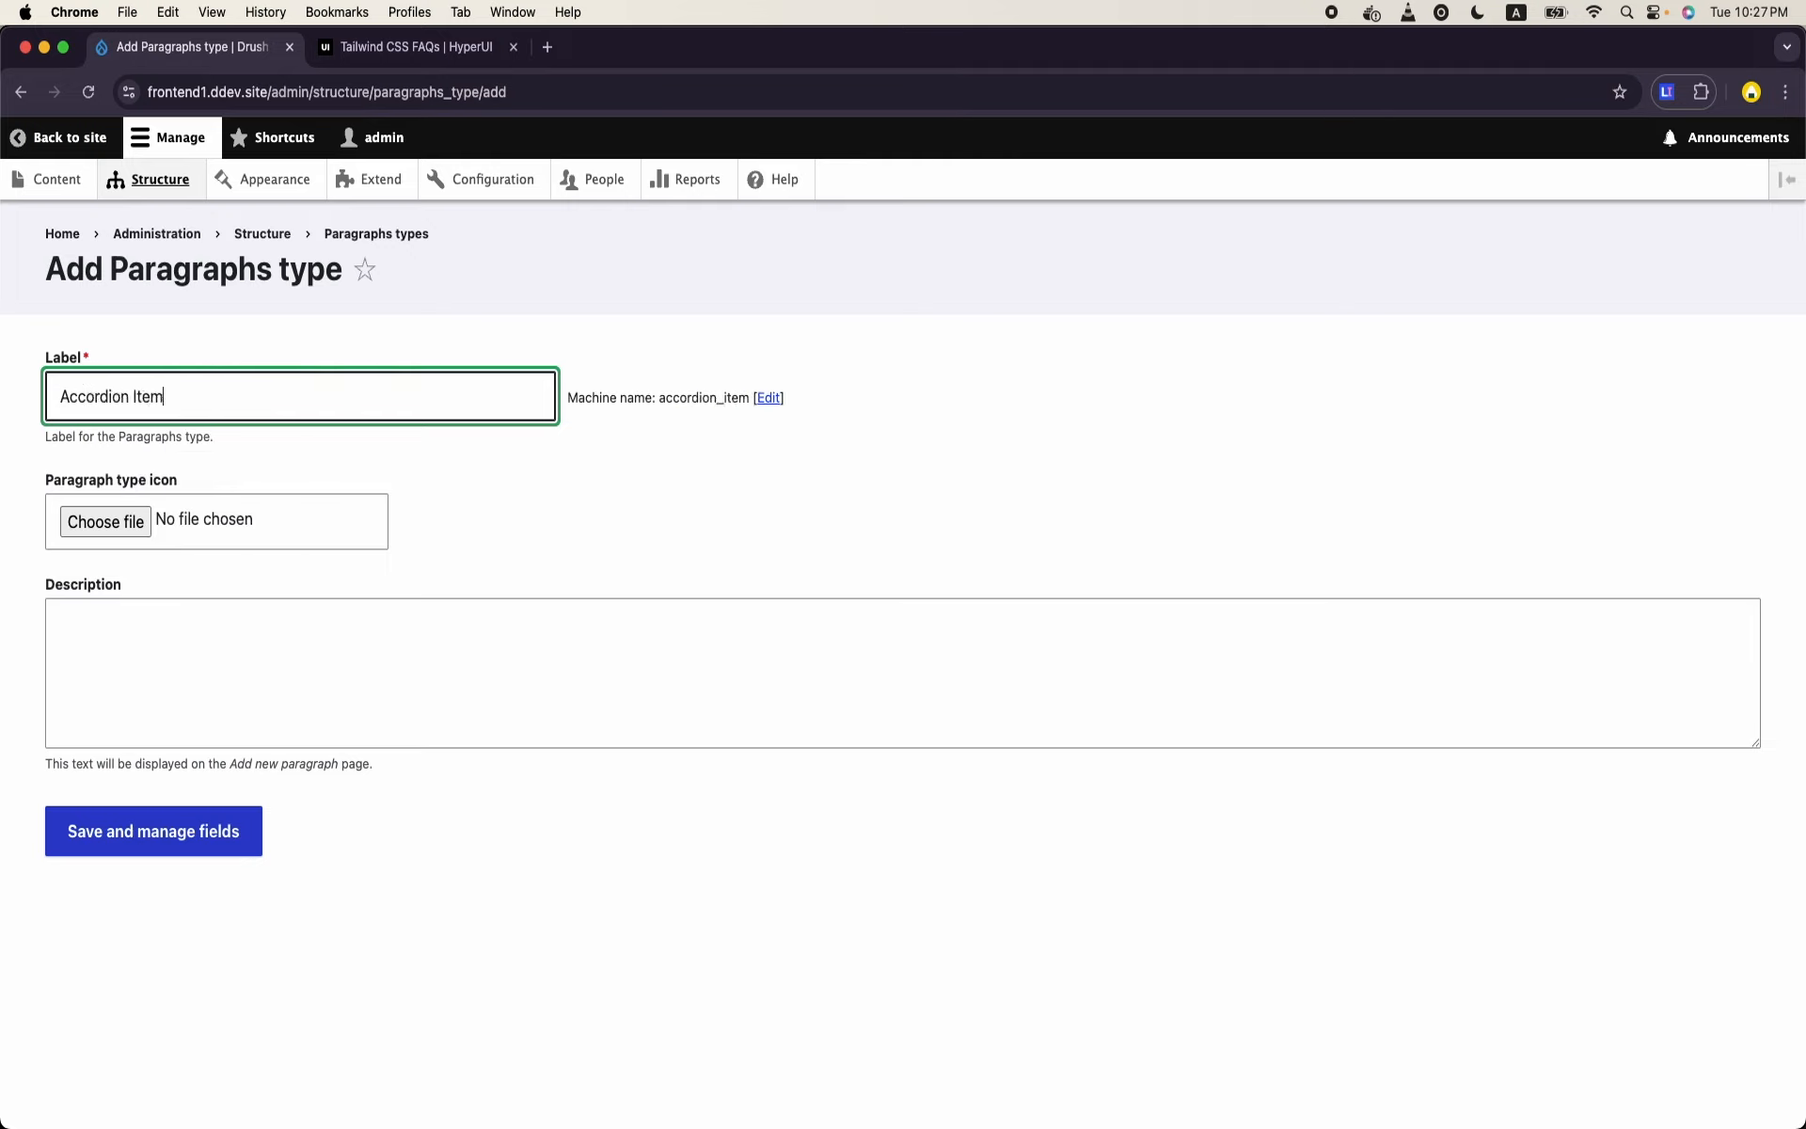
left_click(179, 854)
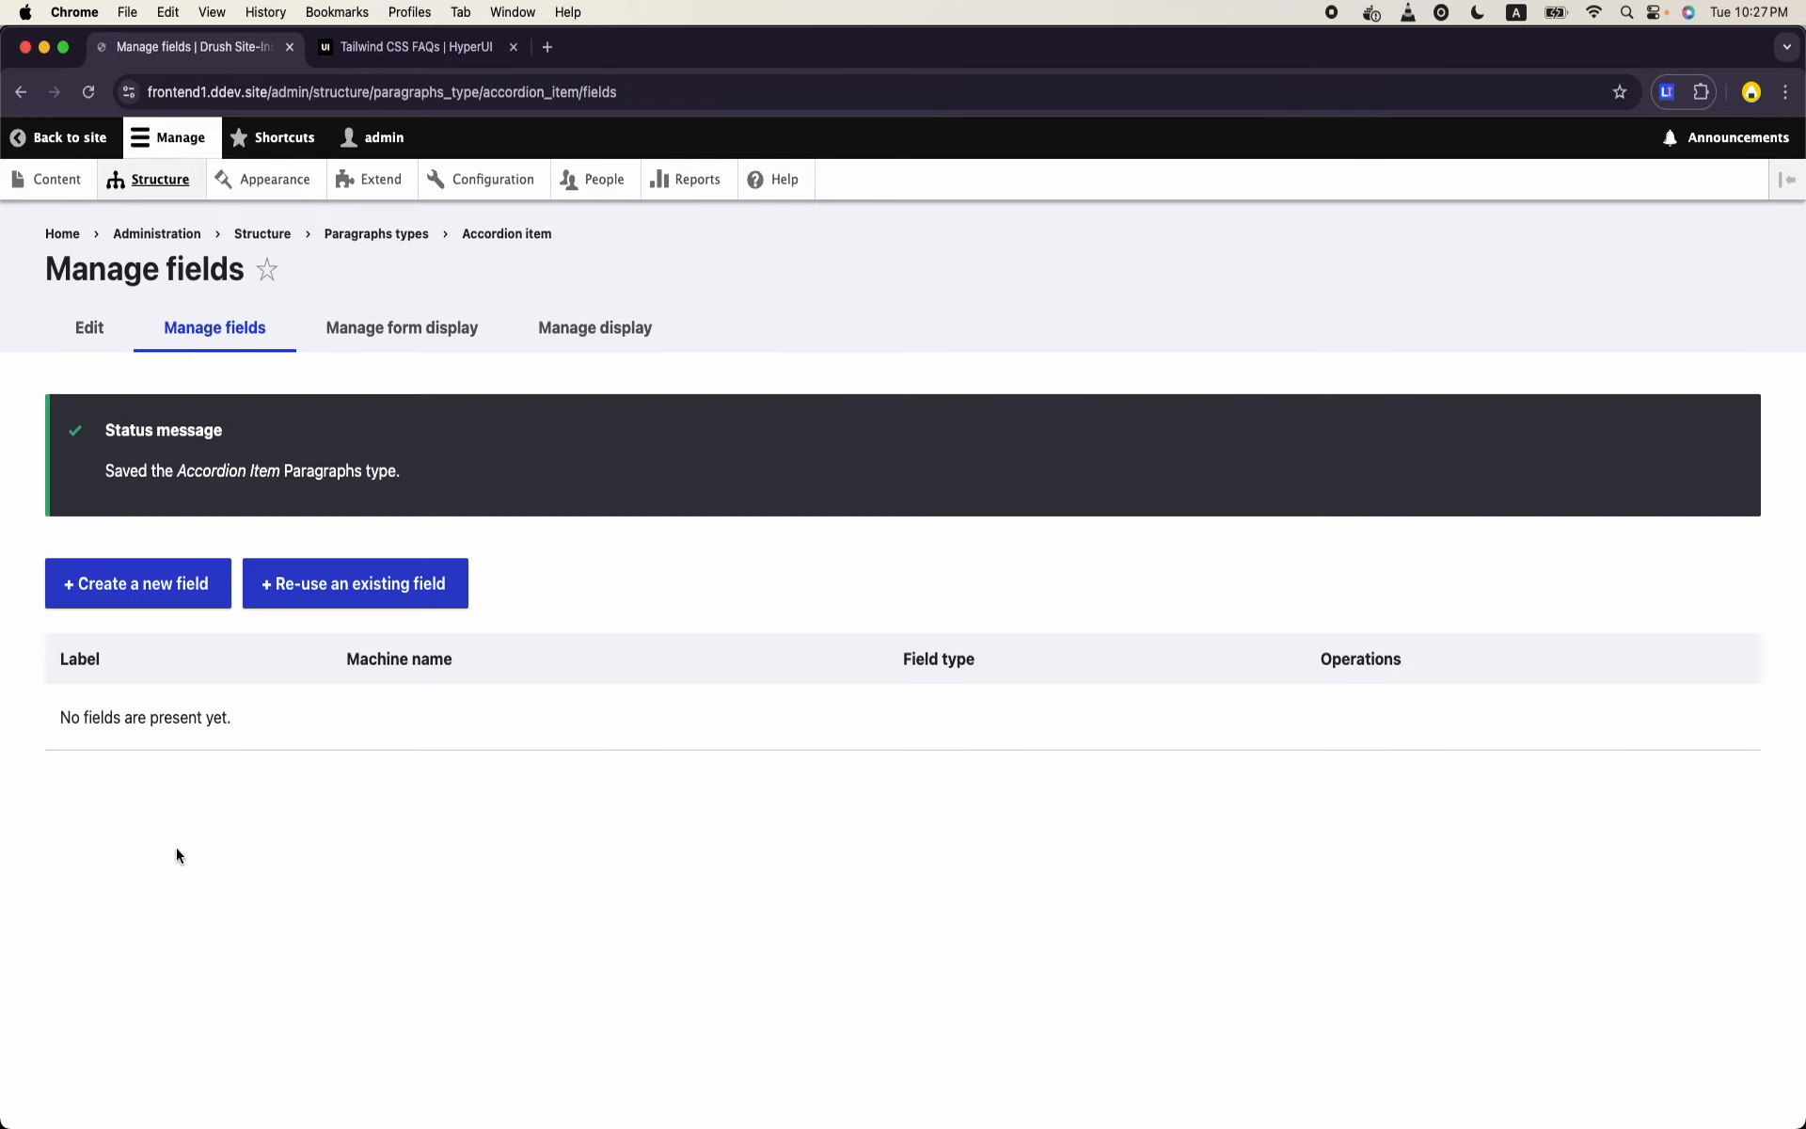
- Check the HyperUI FAQ example, and re-use the existing field_title in the Accordion Item paragraph type, saving its default settings
left_click(428, 58)
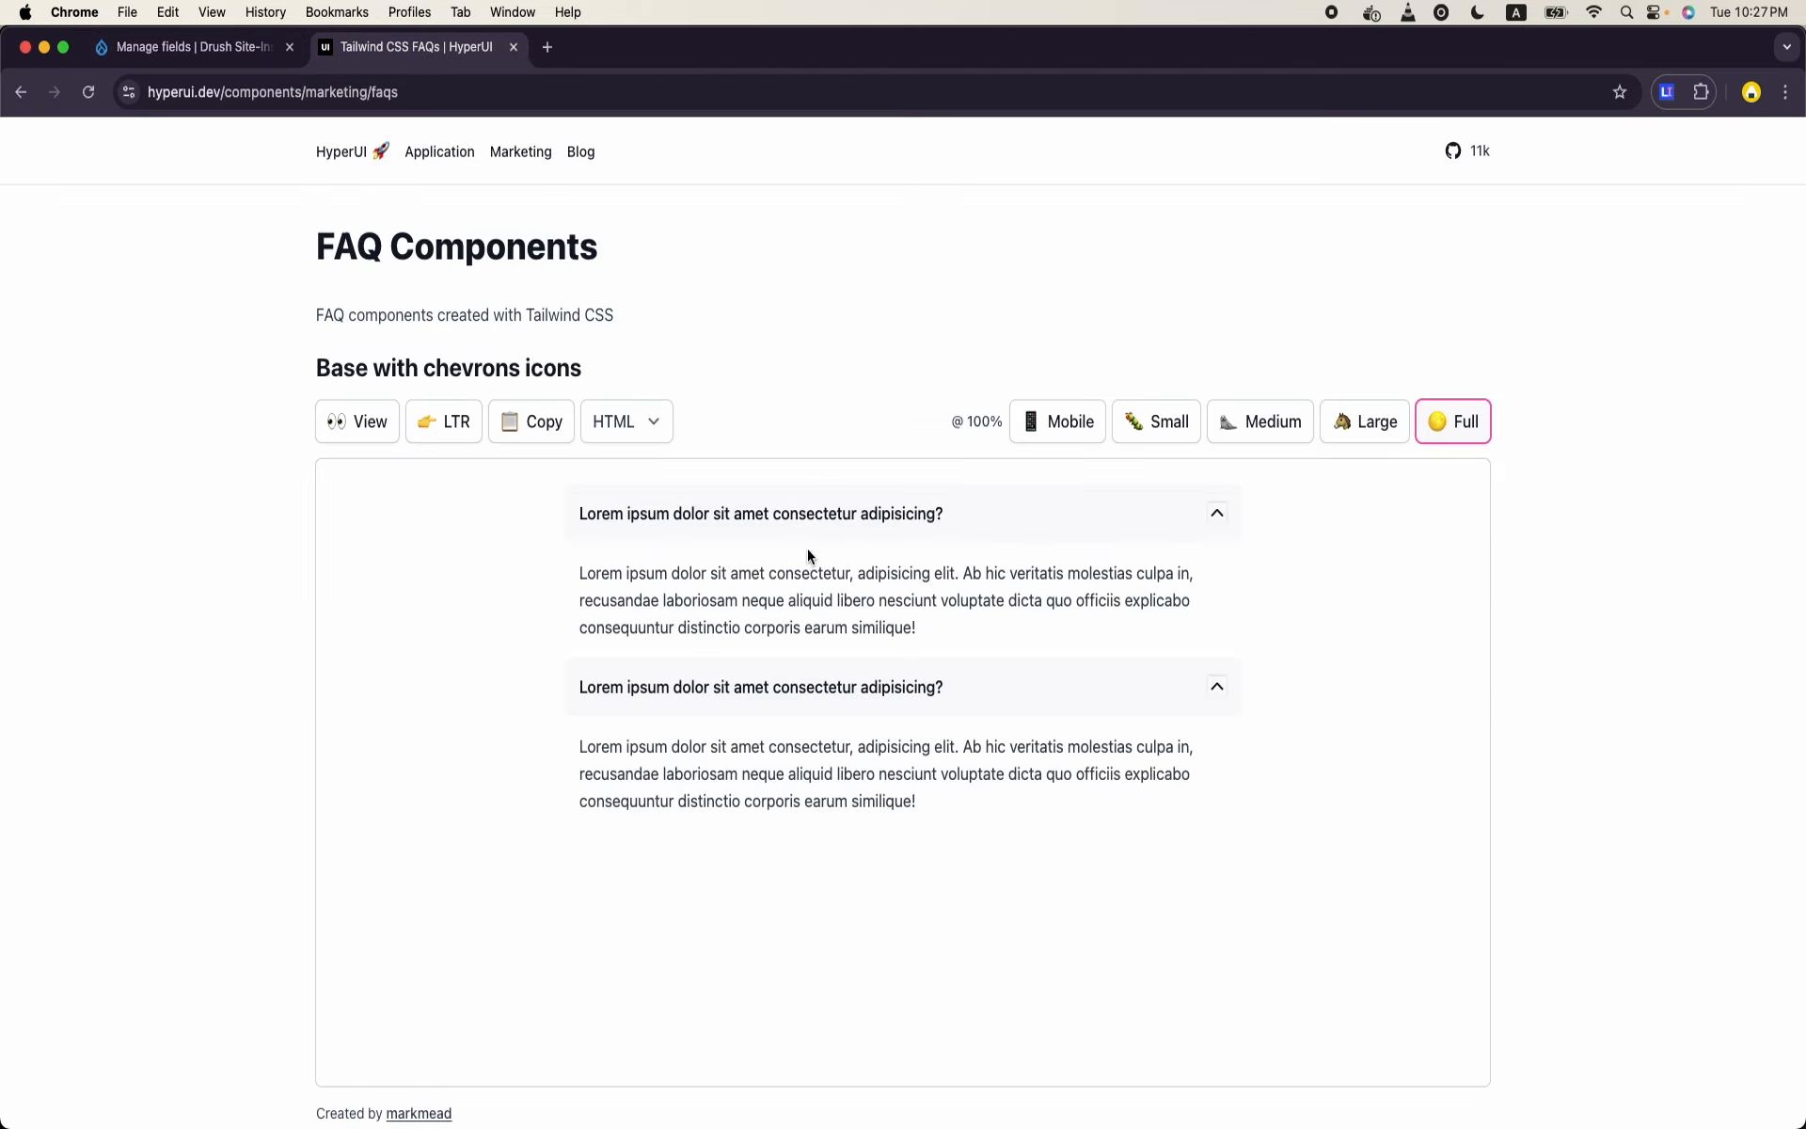
left_click(198, 49)
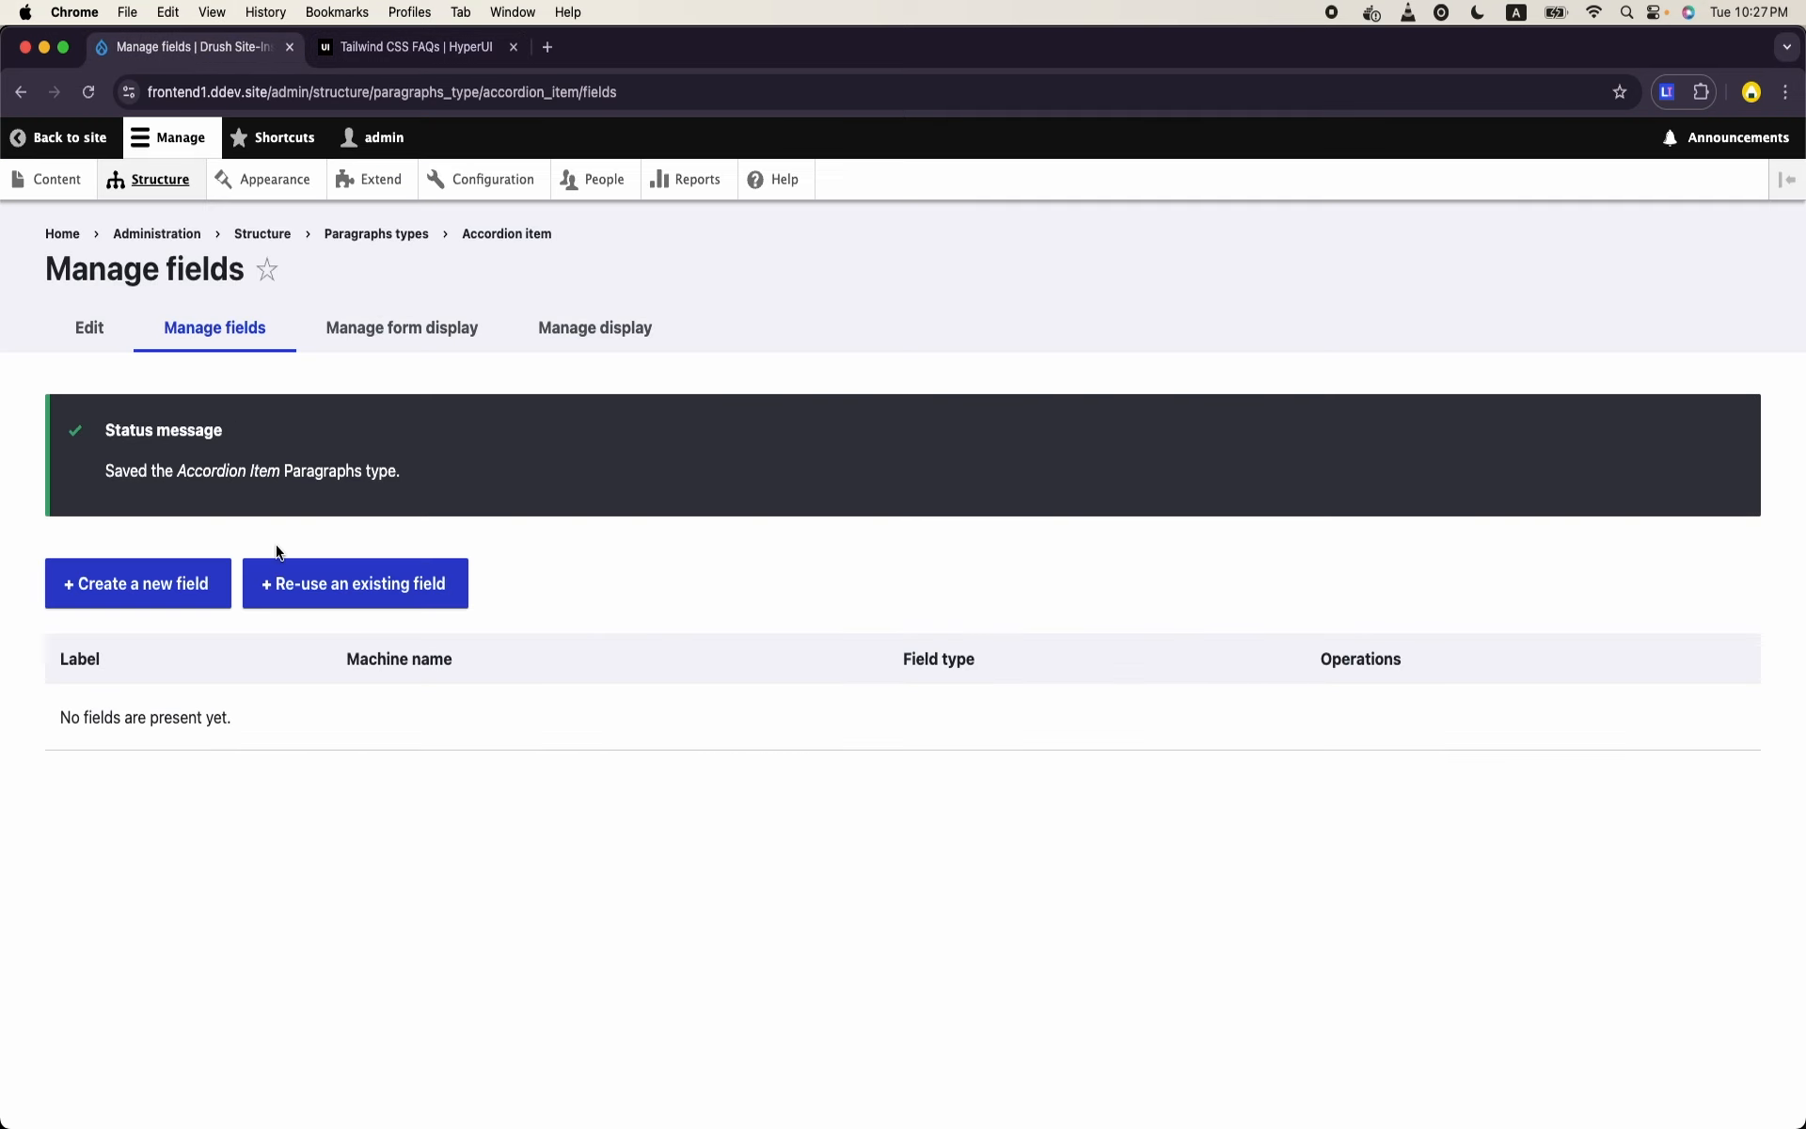
left_click(318, 583)
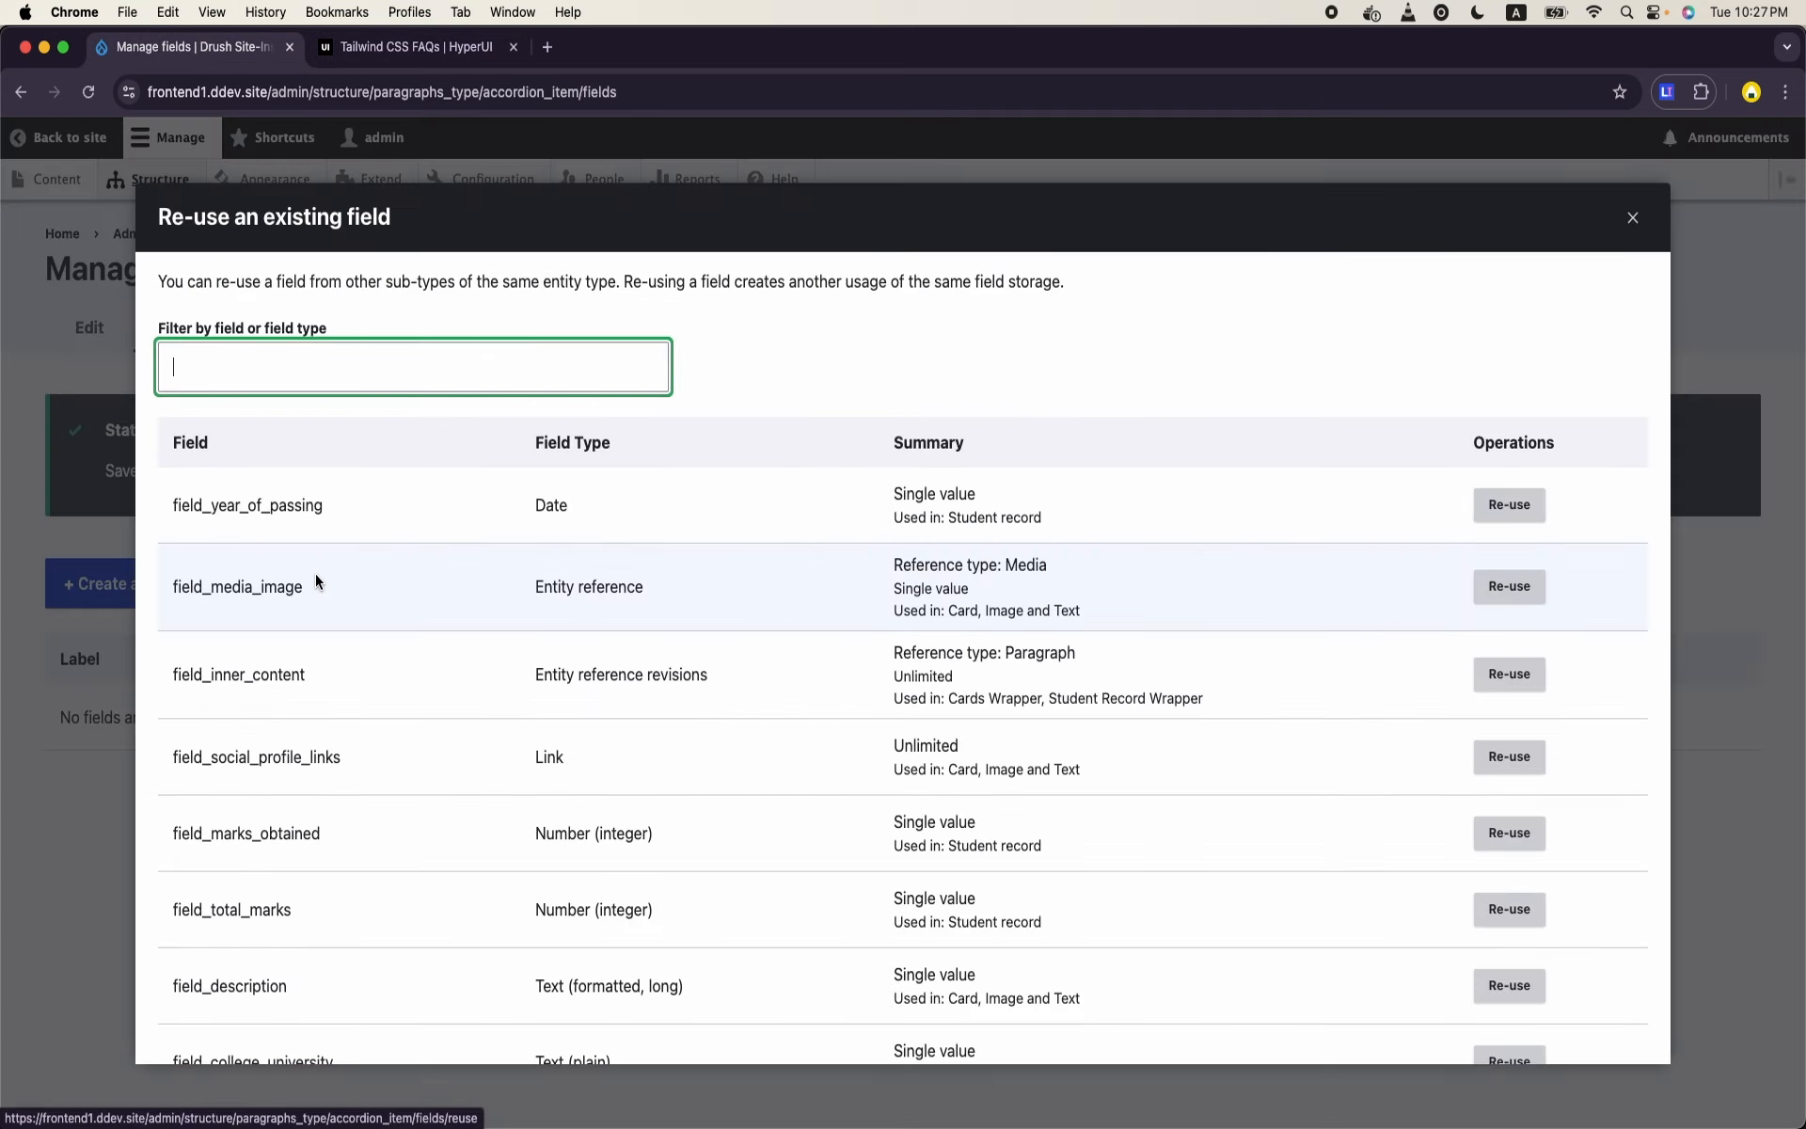
scroll(345, 734, "down", 2)
scroll(344, 728, "down", 3)
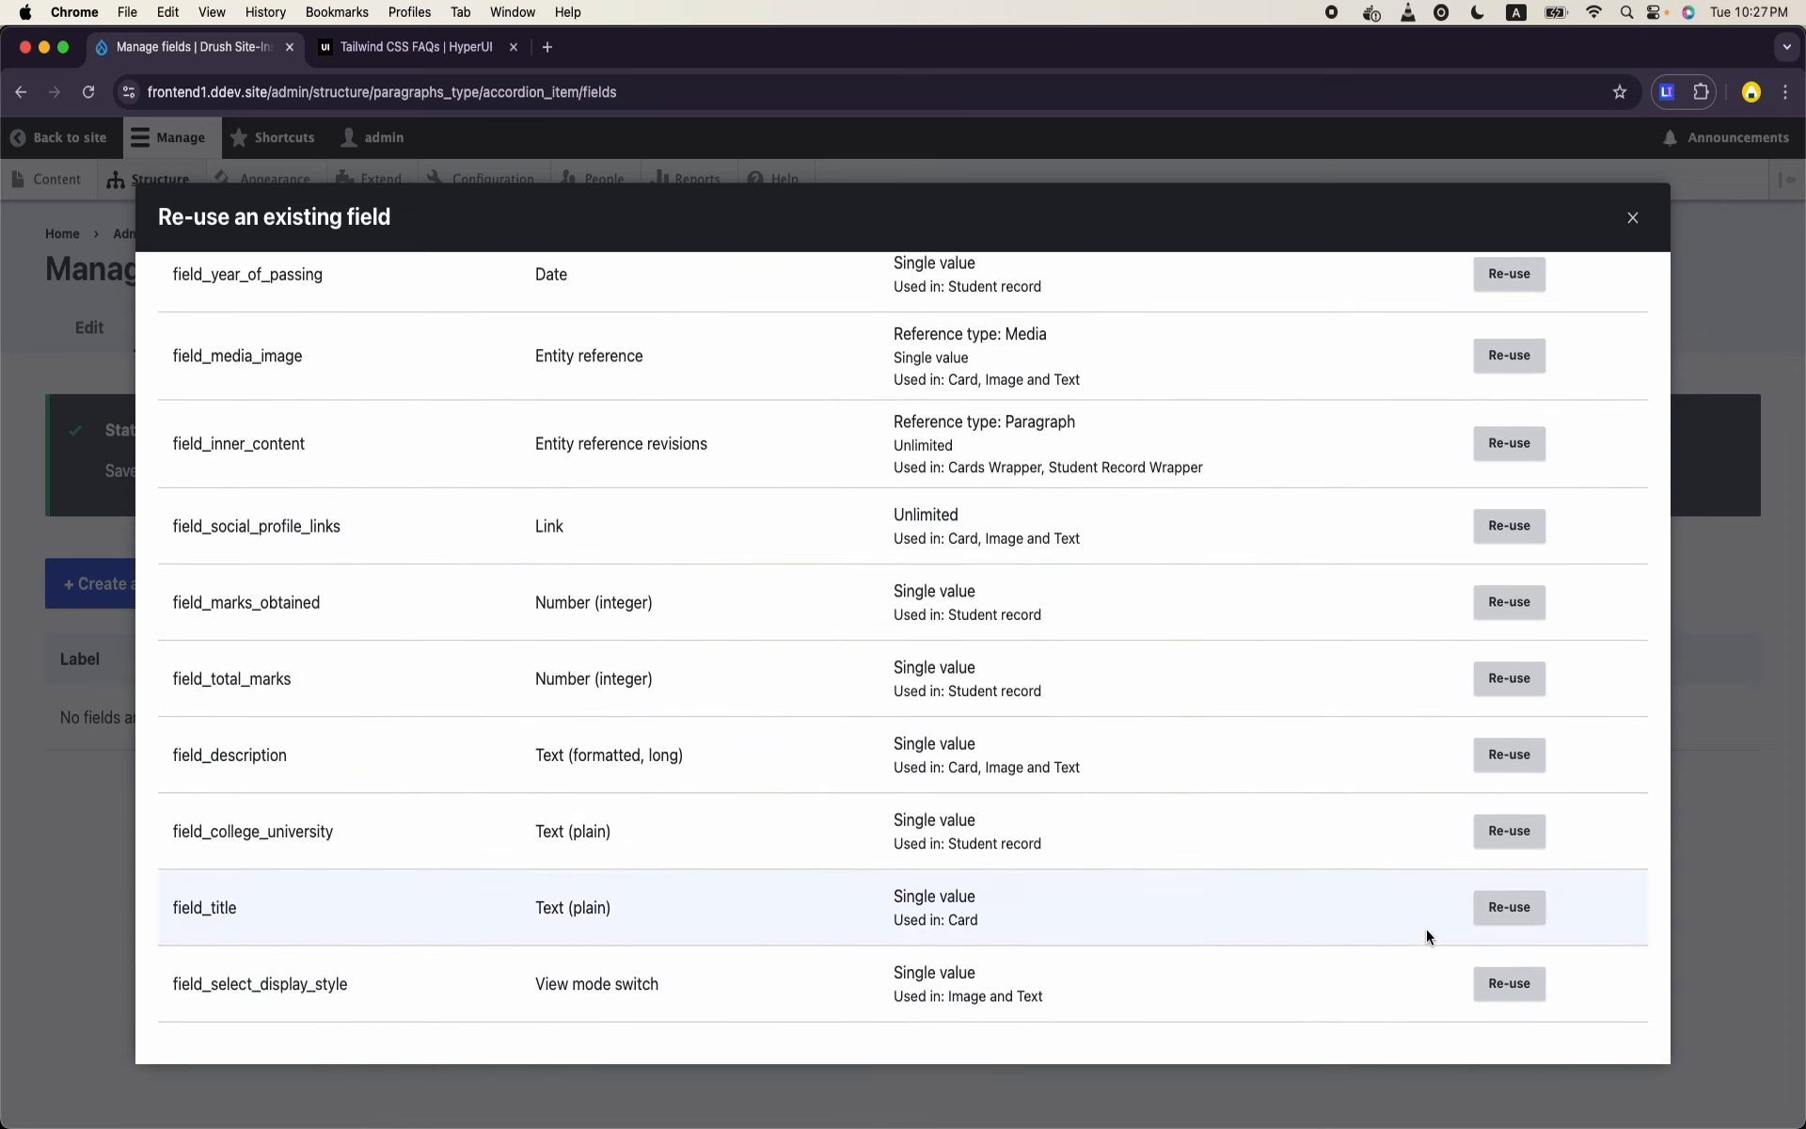
left_click(1496, 909)
scroll(810, 922, "down", 5)
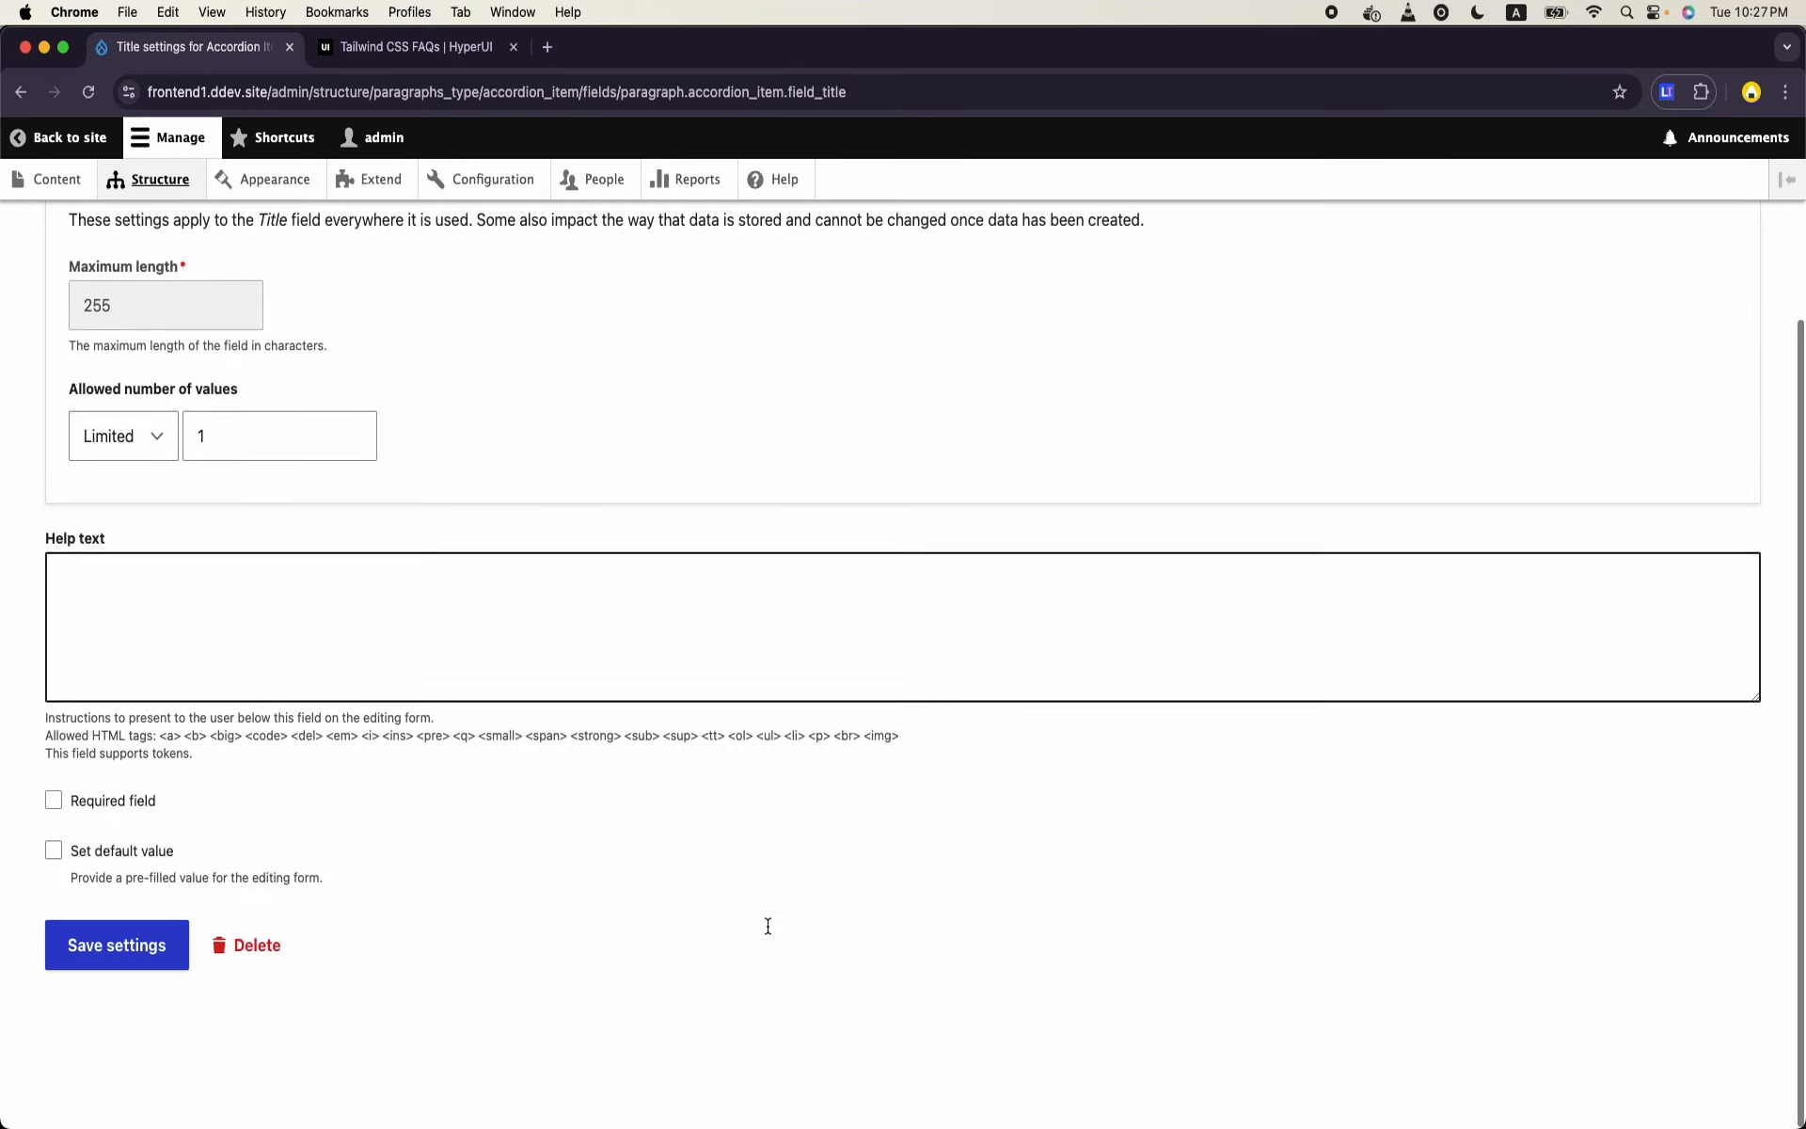
left_click(113, 1000)
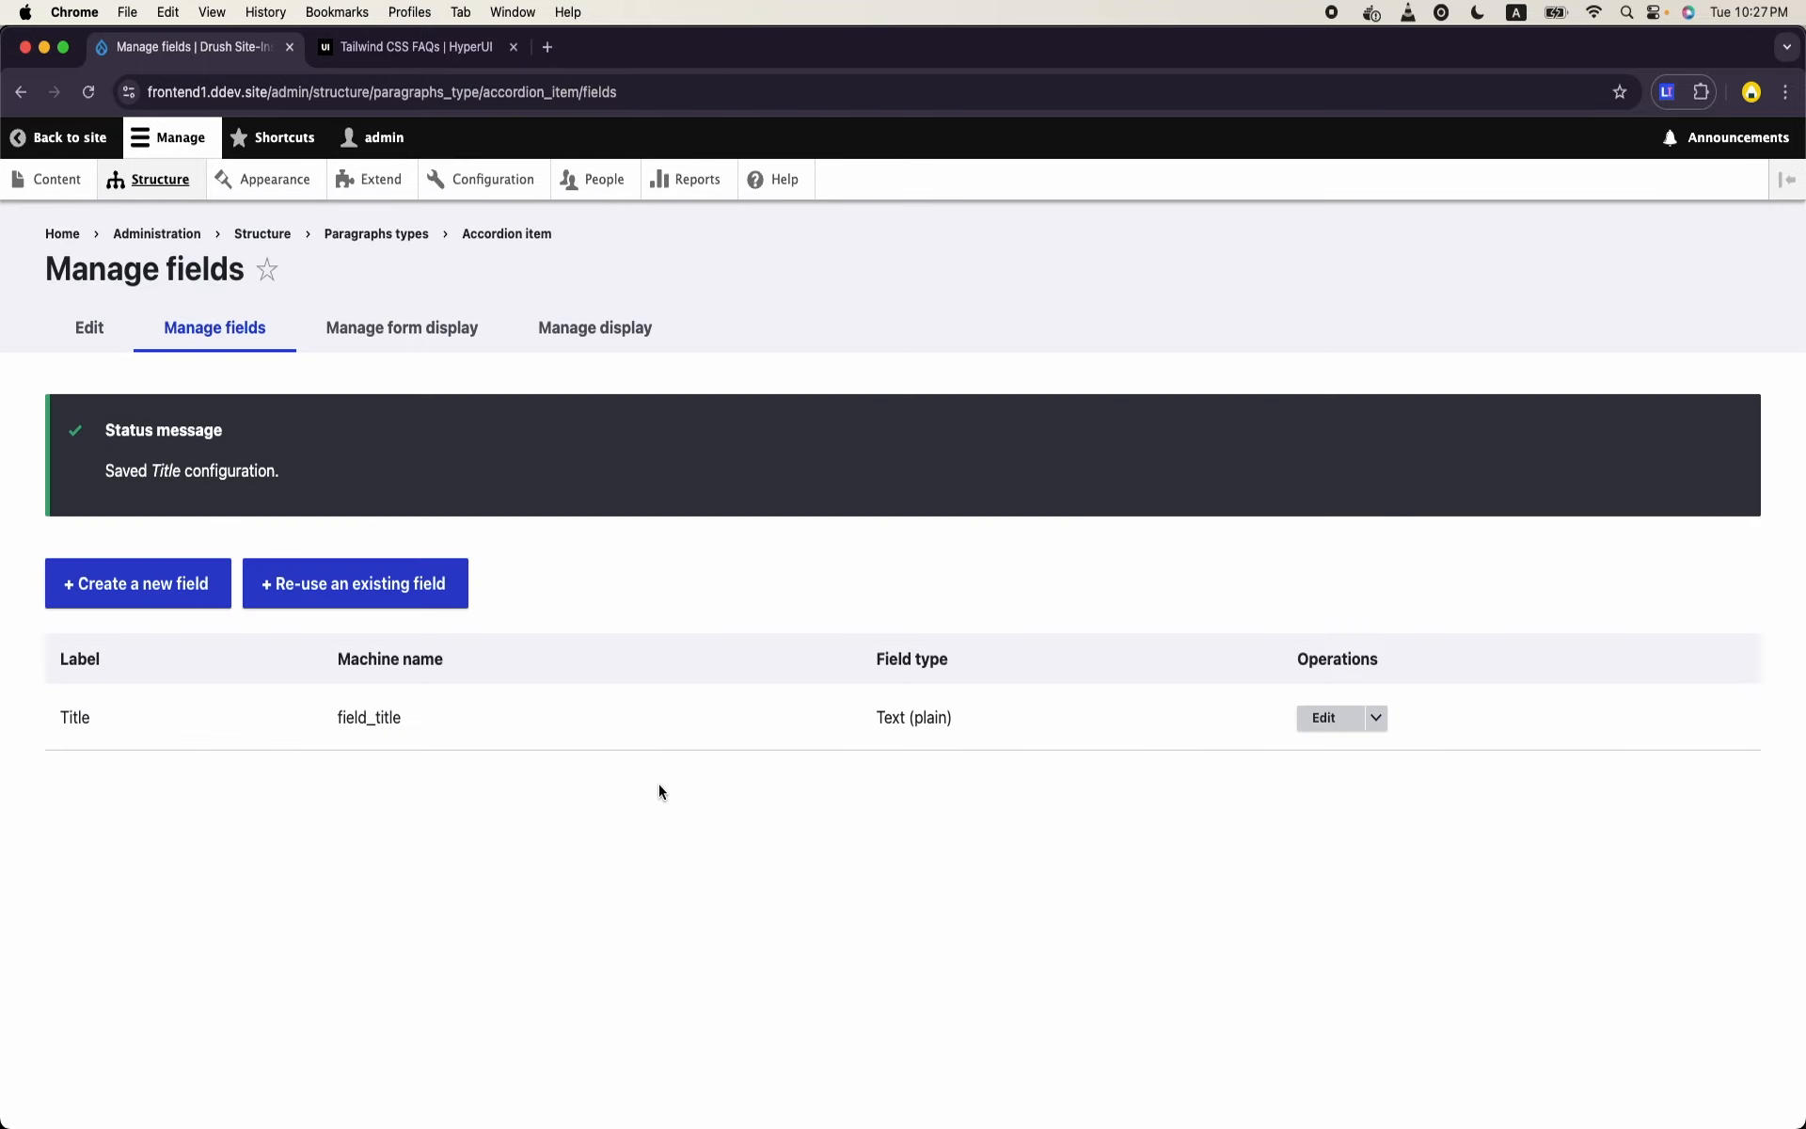
- Re-use the existing field_description in the Accordion Item paragraph type and save its settings as they are
left_click(324, 598)
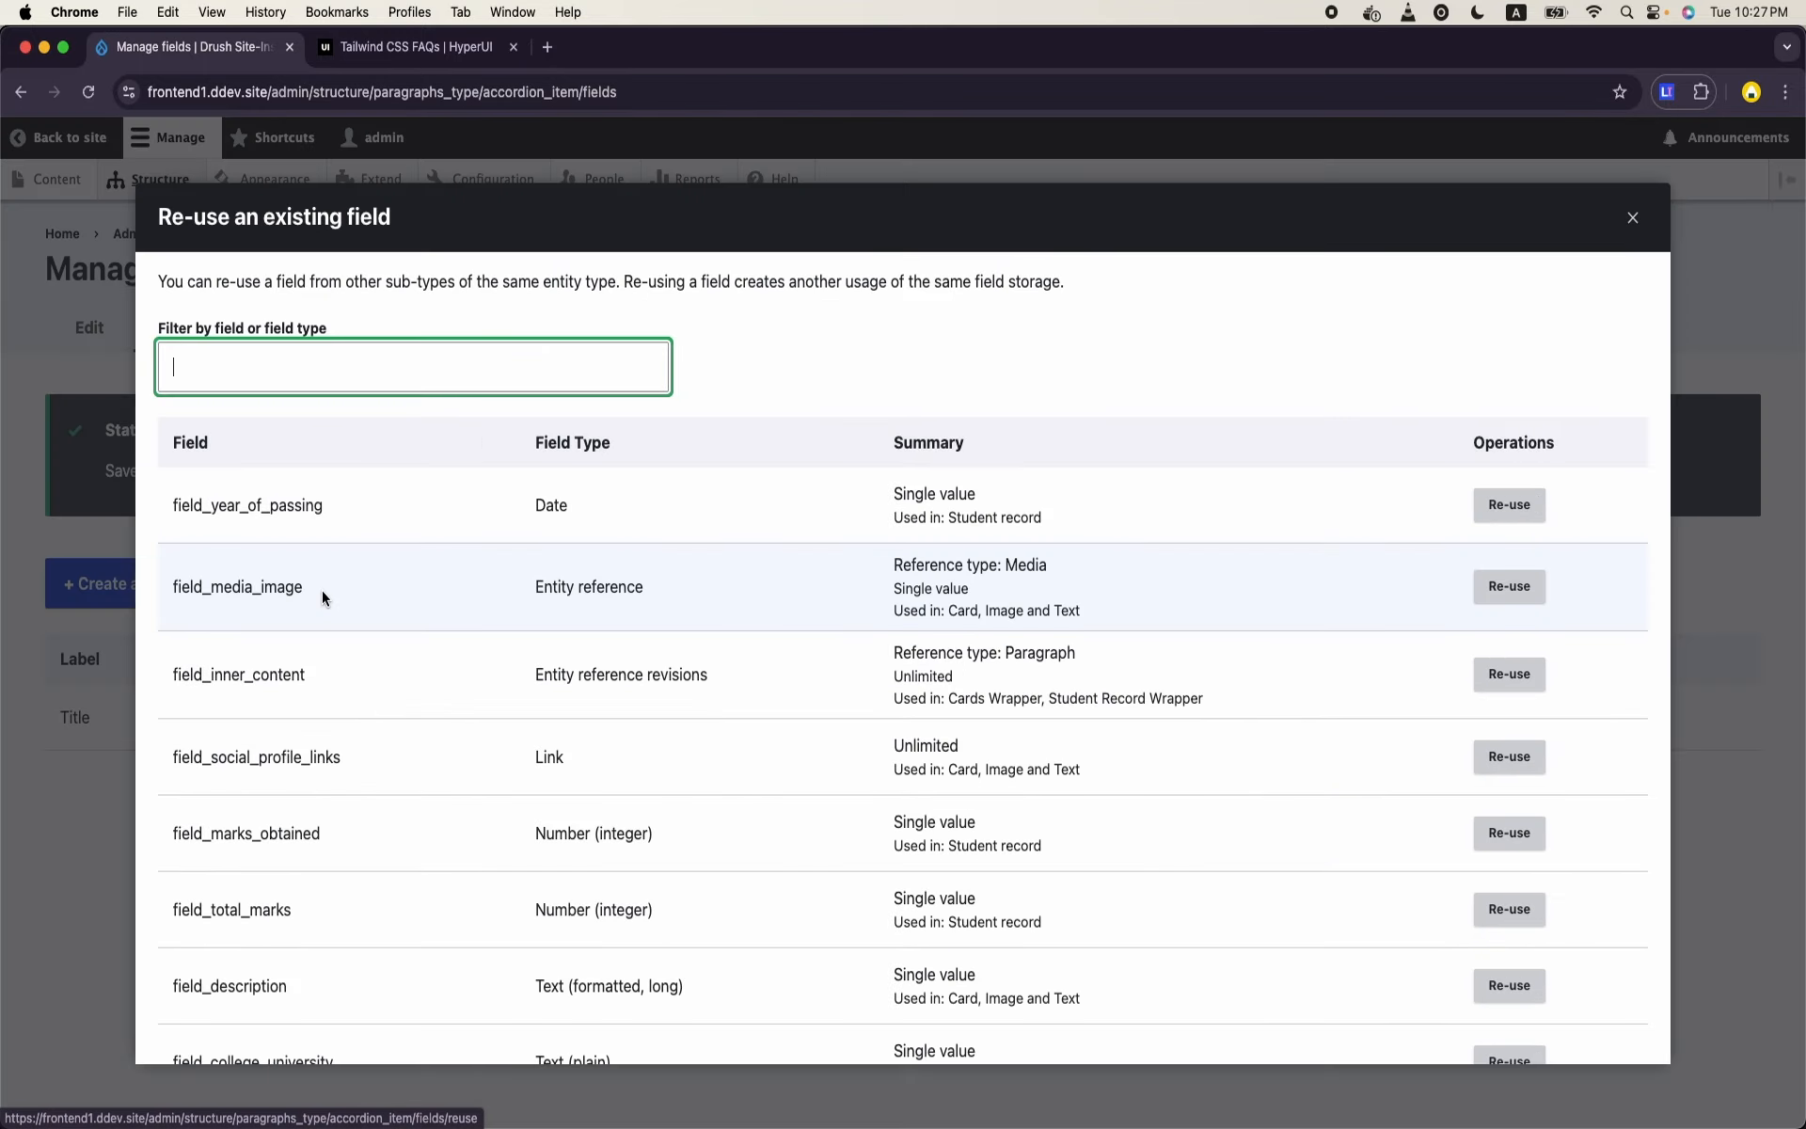
scroll(828, 744, "down", 2)
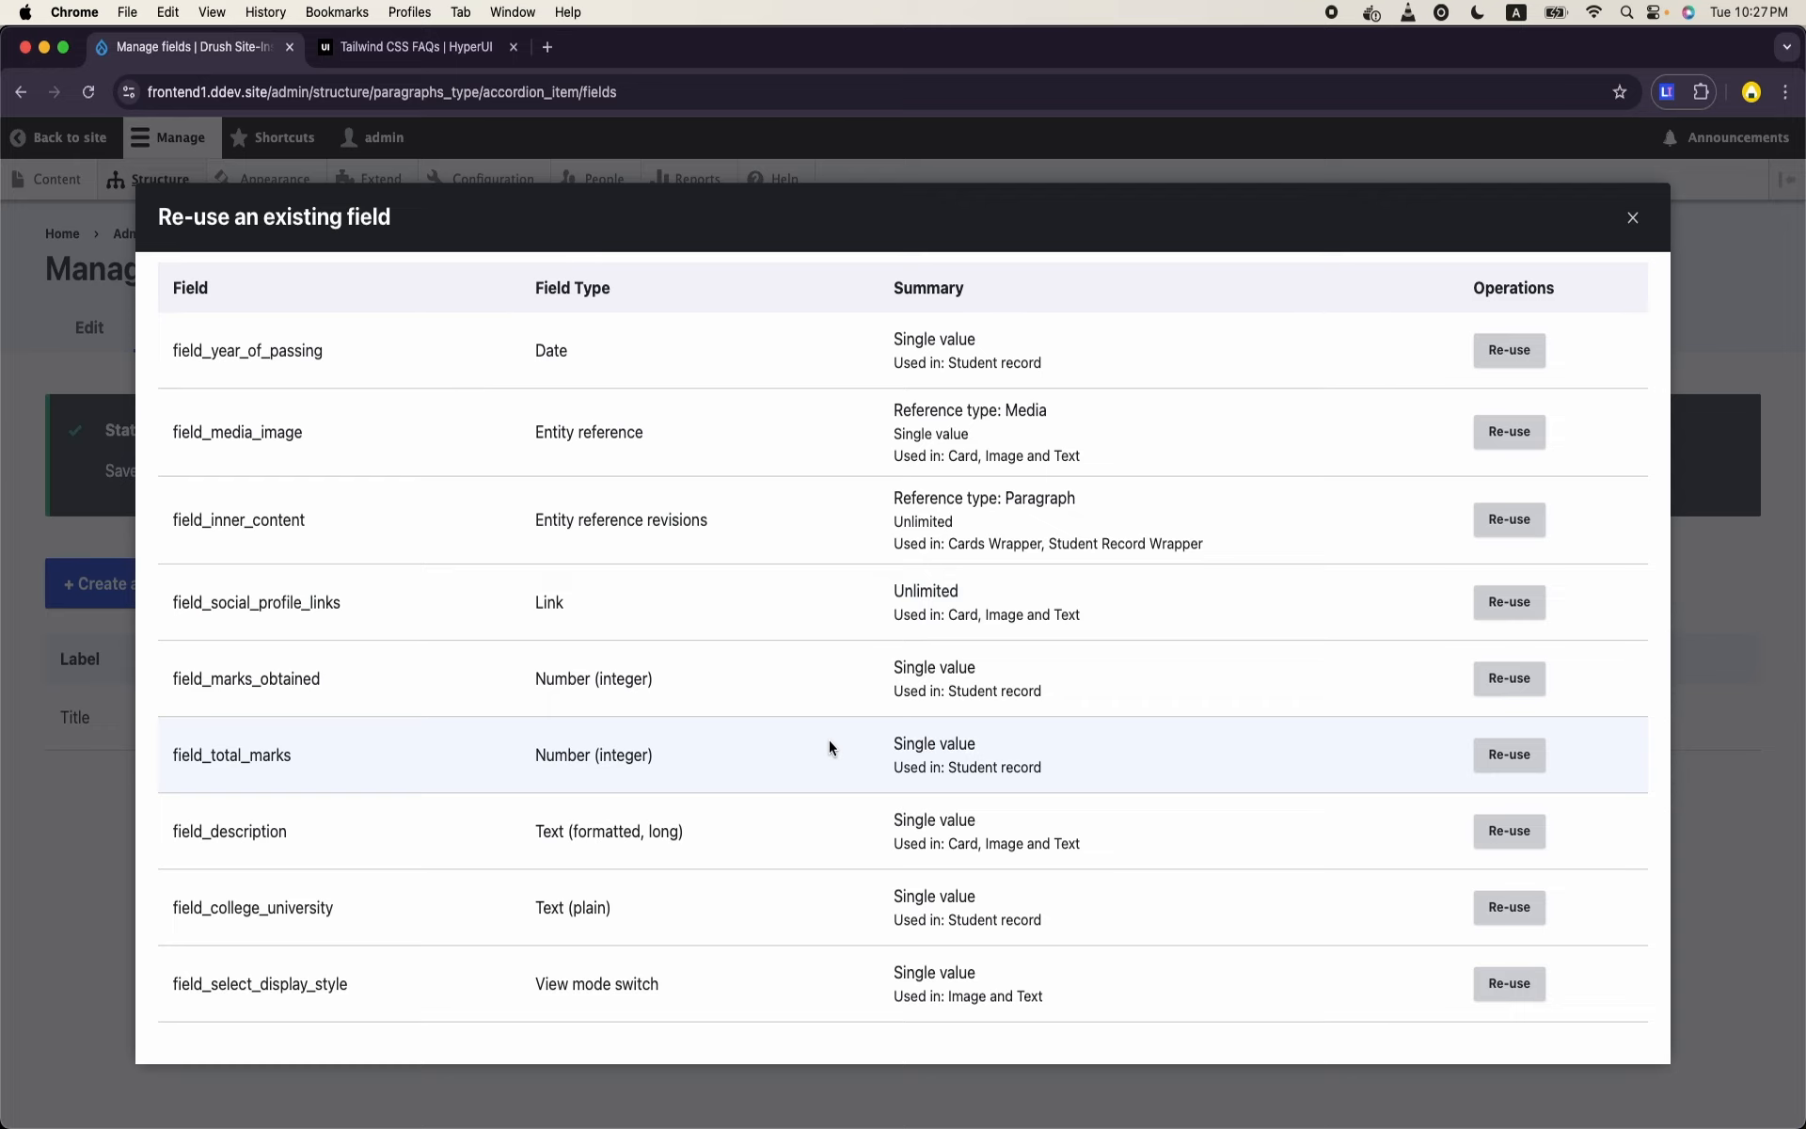
scroll(829, 743, "up", 2)
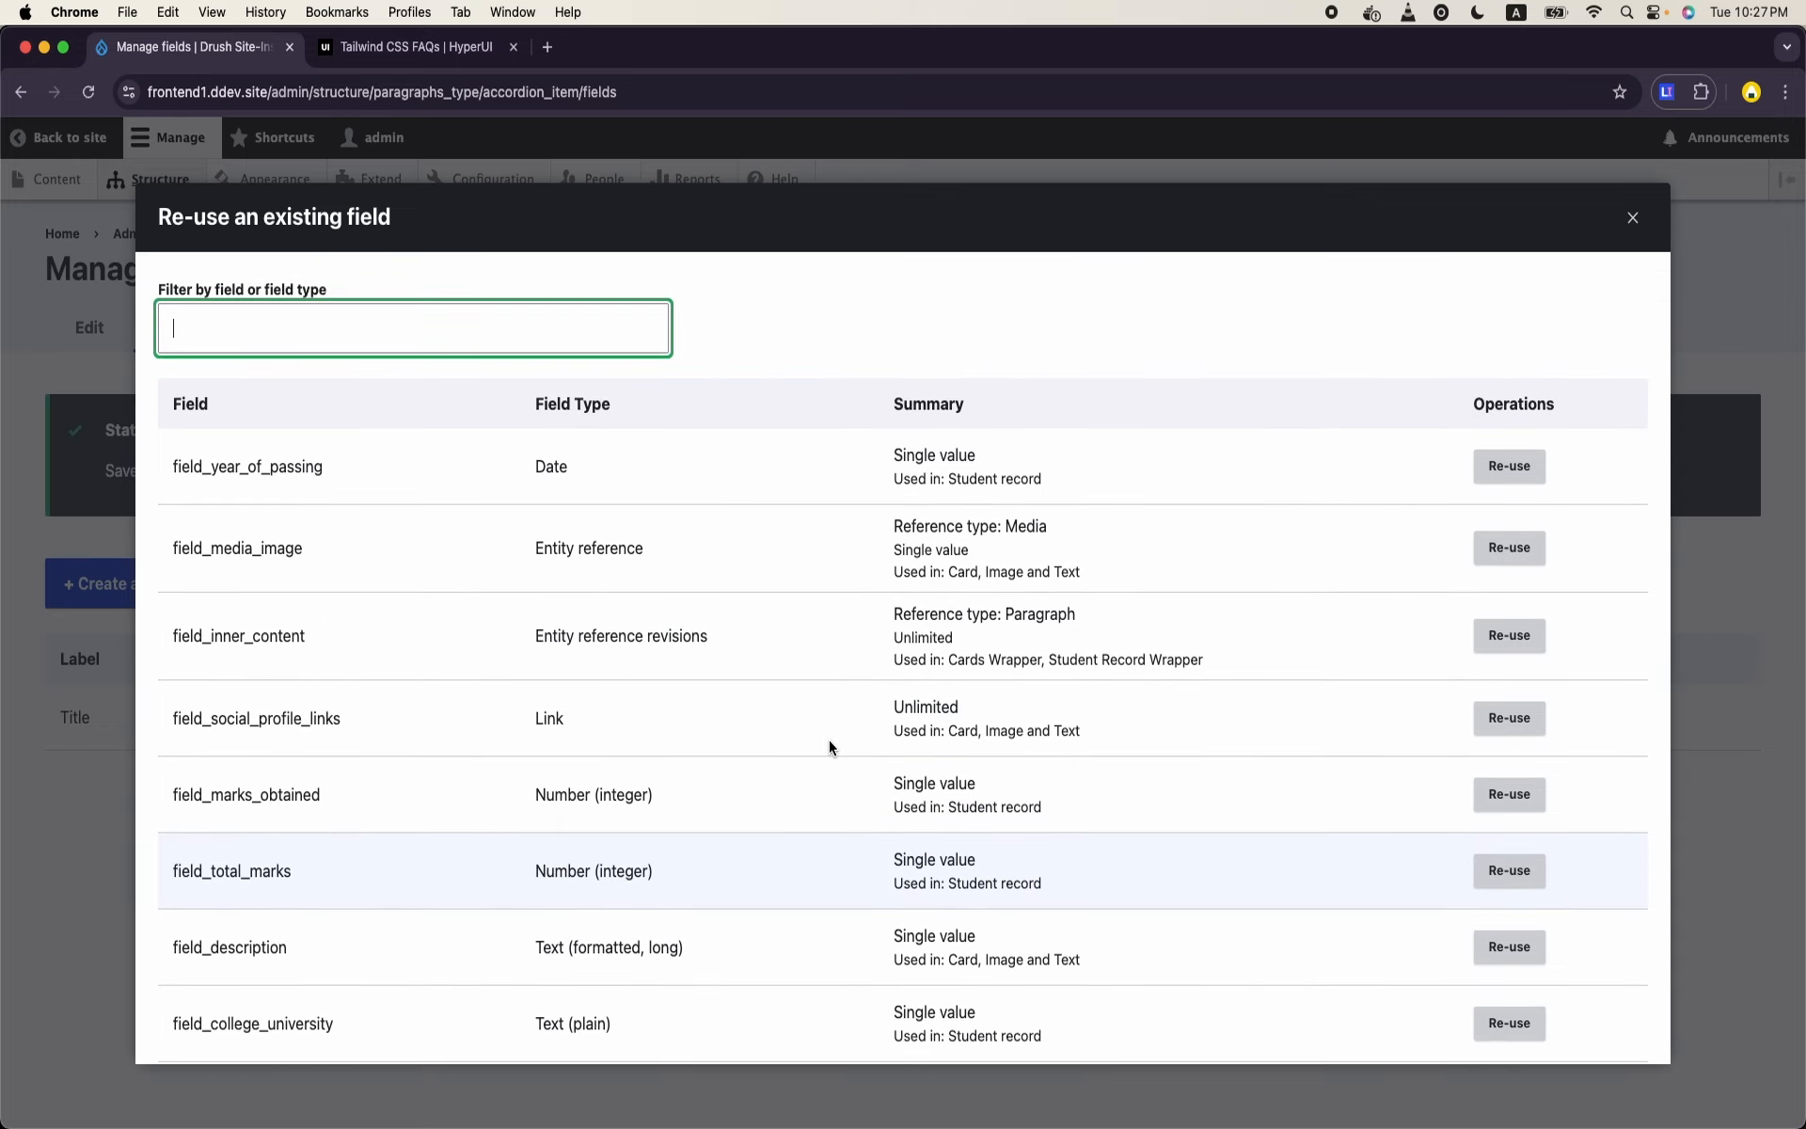
scroll(827, 739, "down", 2)
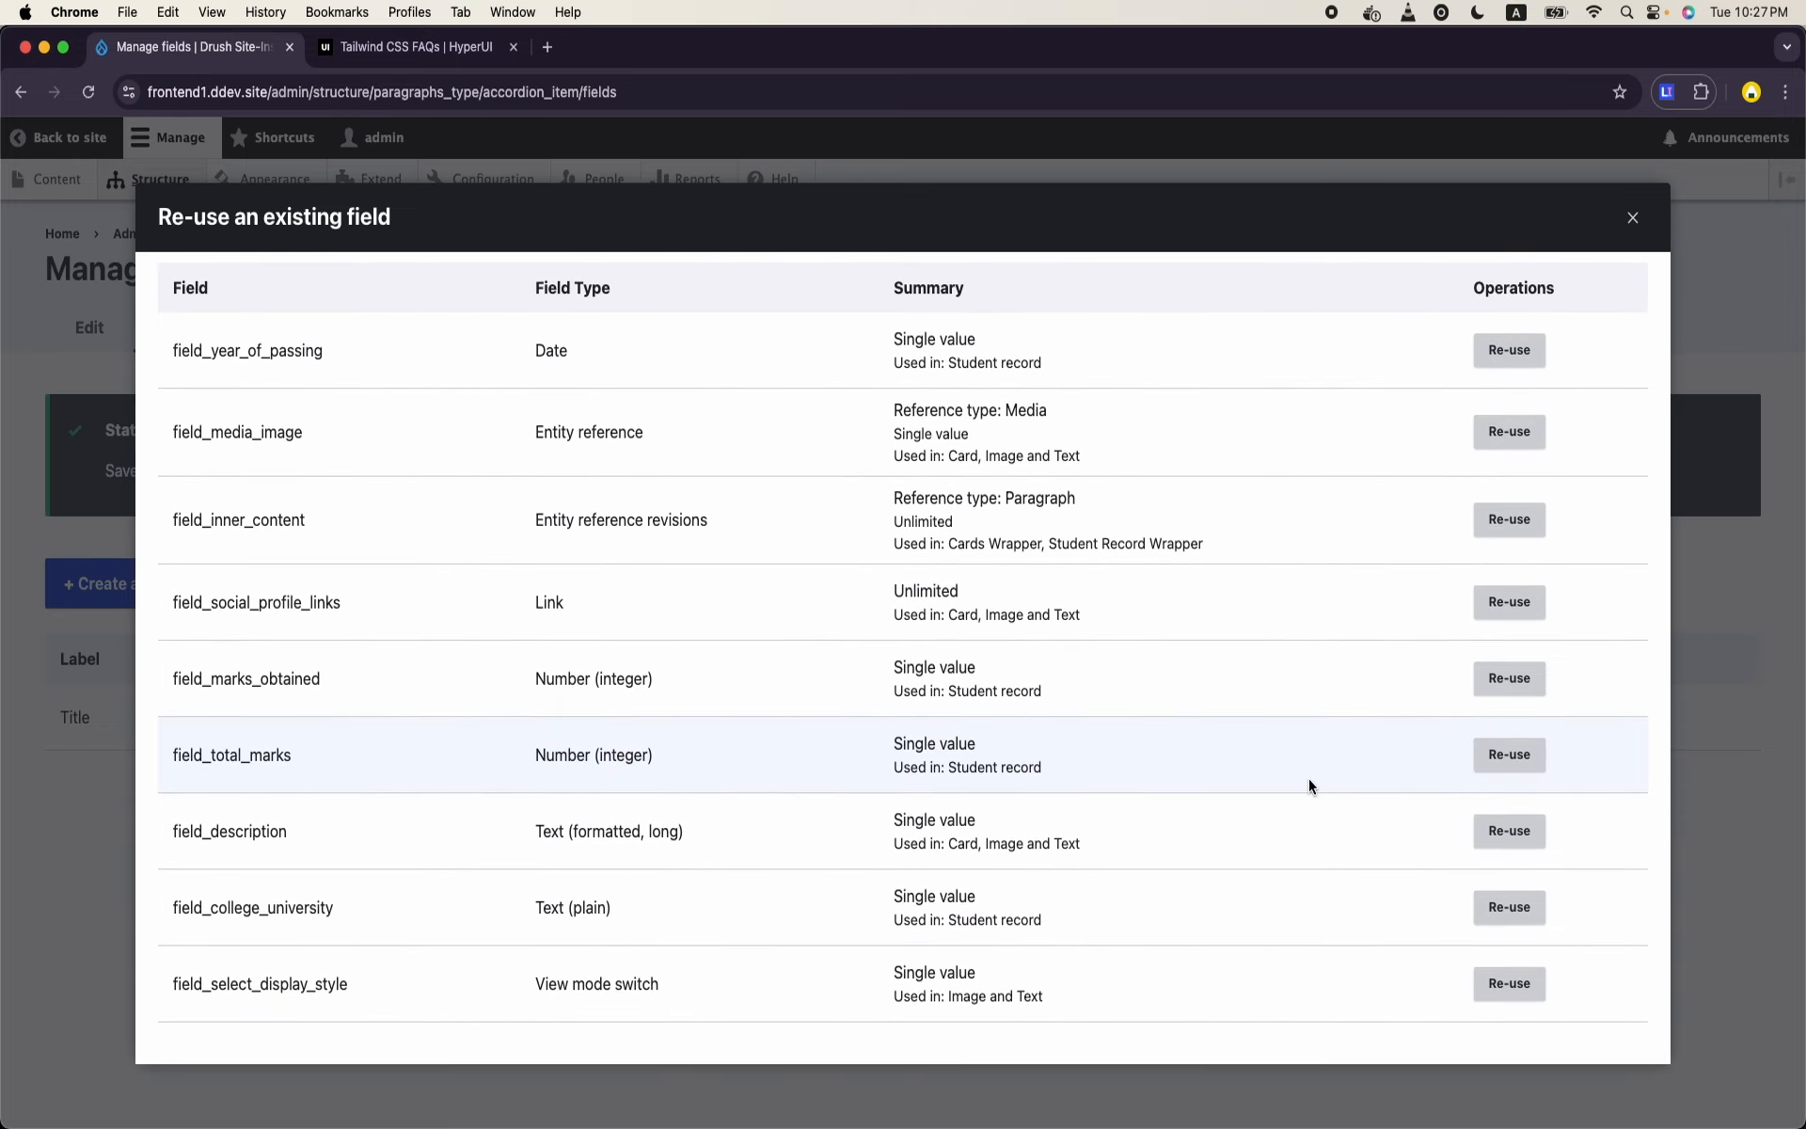
left_click(1508, 831)
scroll(675, 928, "down", 5)
scroll(676, 928, "up", 2)
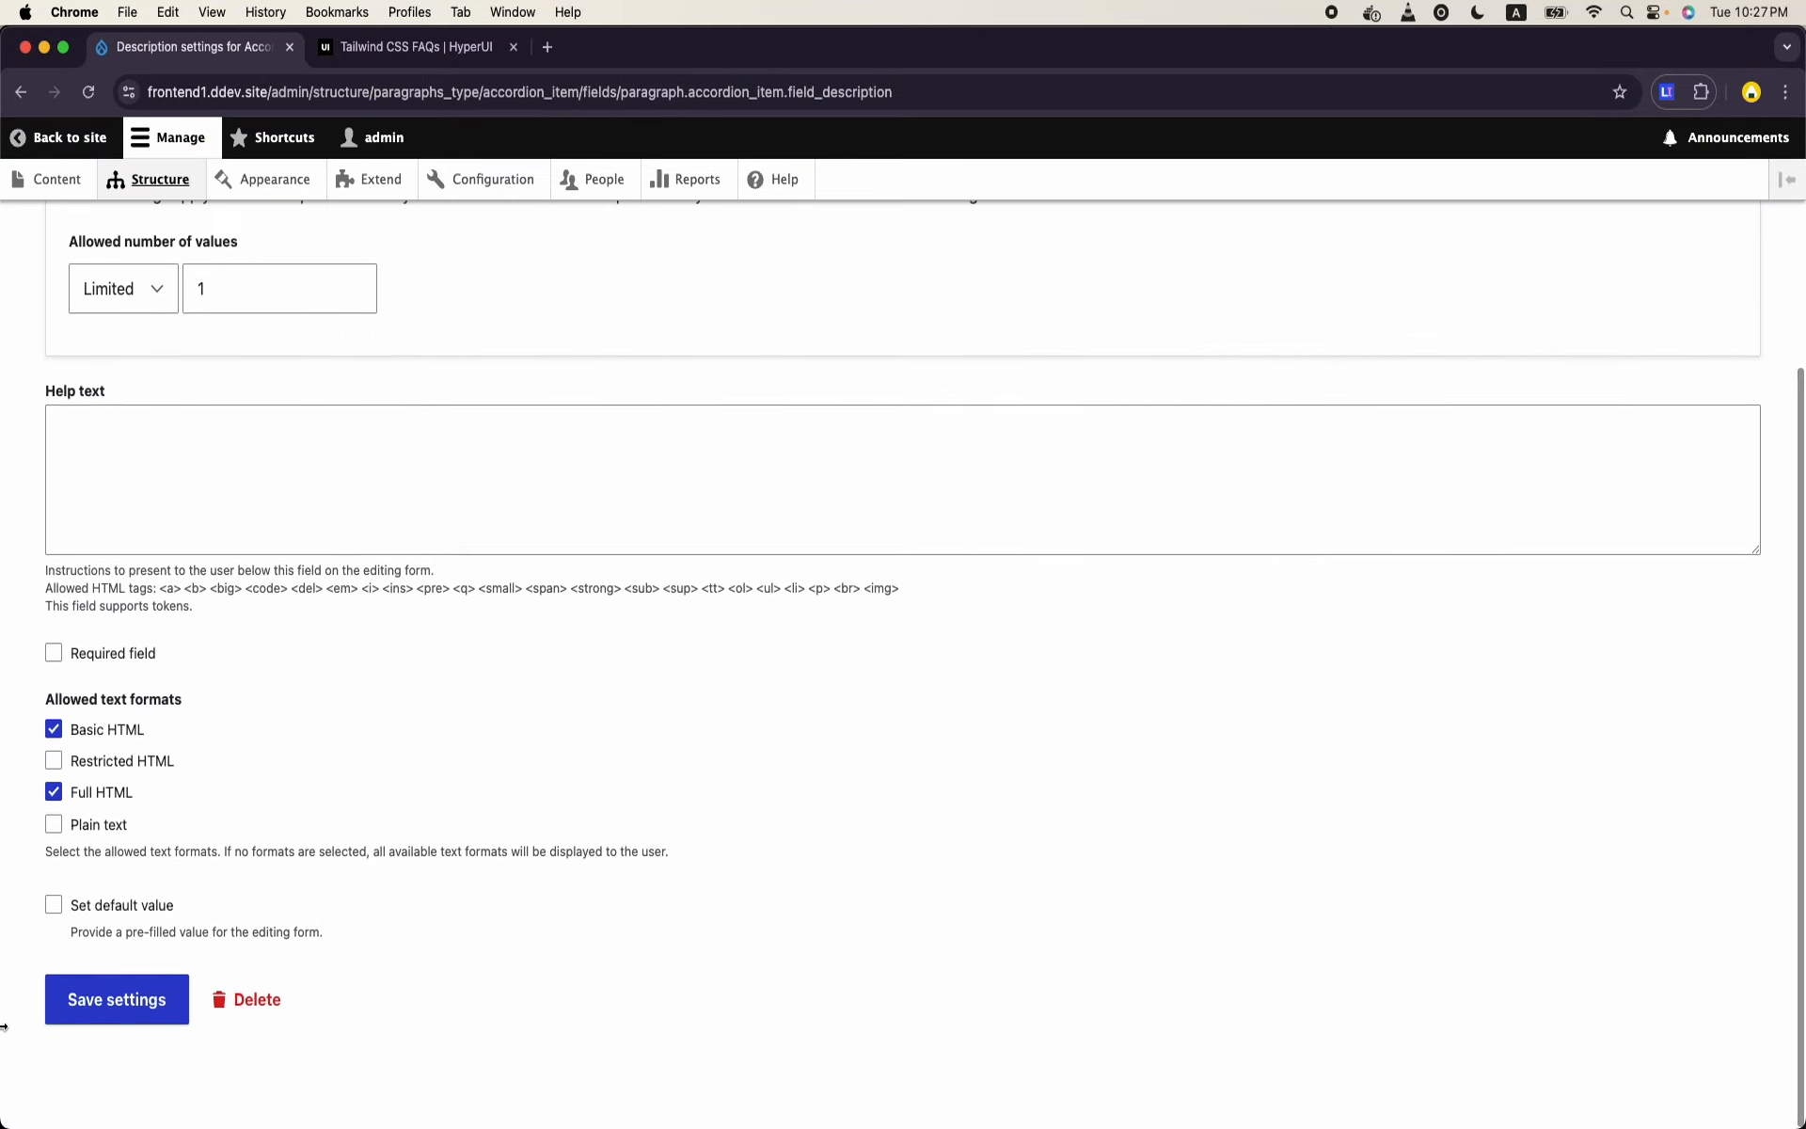
left_click(80, 1002)
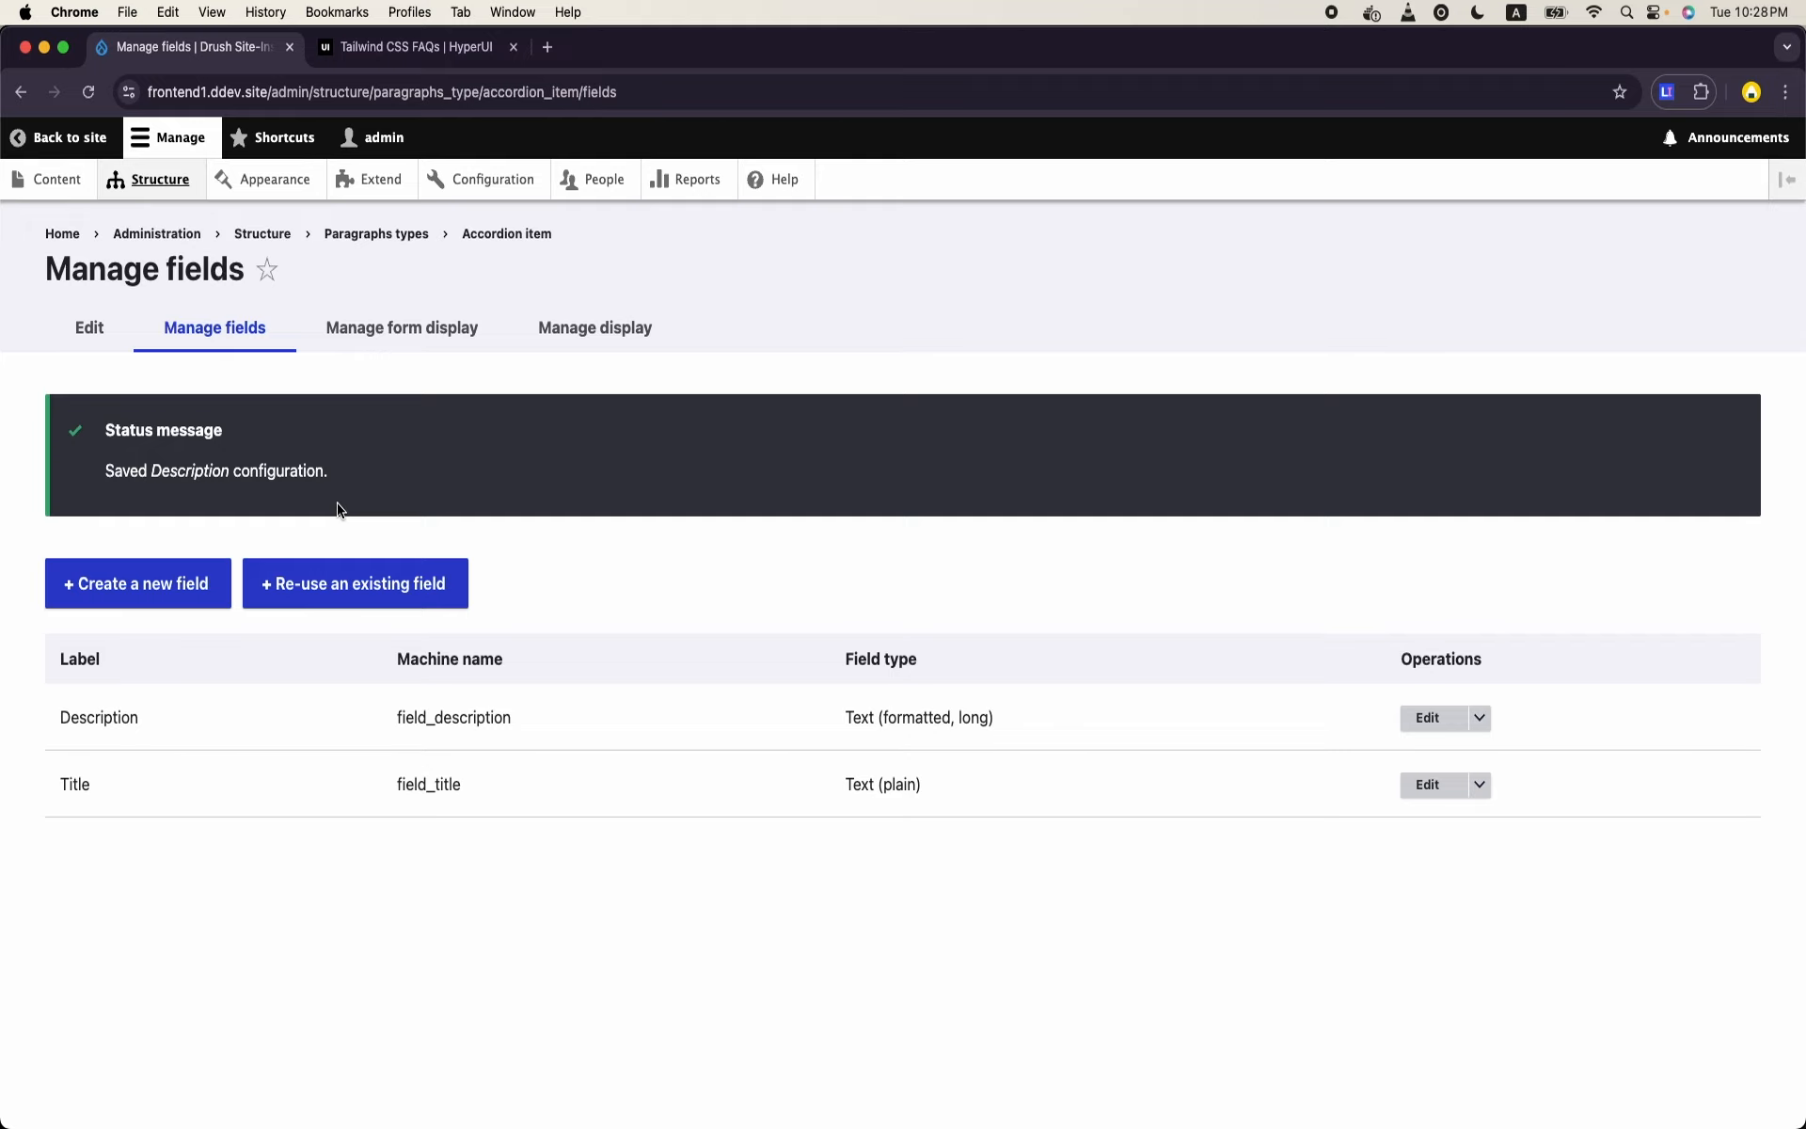
- Create another paragraph type labelled "Accordion" and save it to manage its fields
left_click(175, 187)
scroll(249, 593, "down", 4)
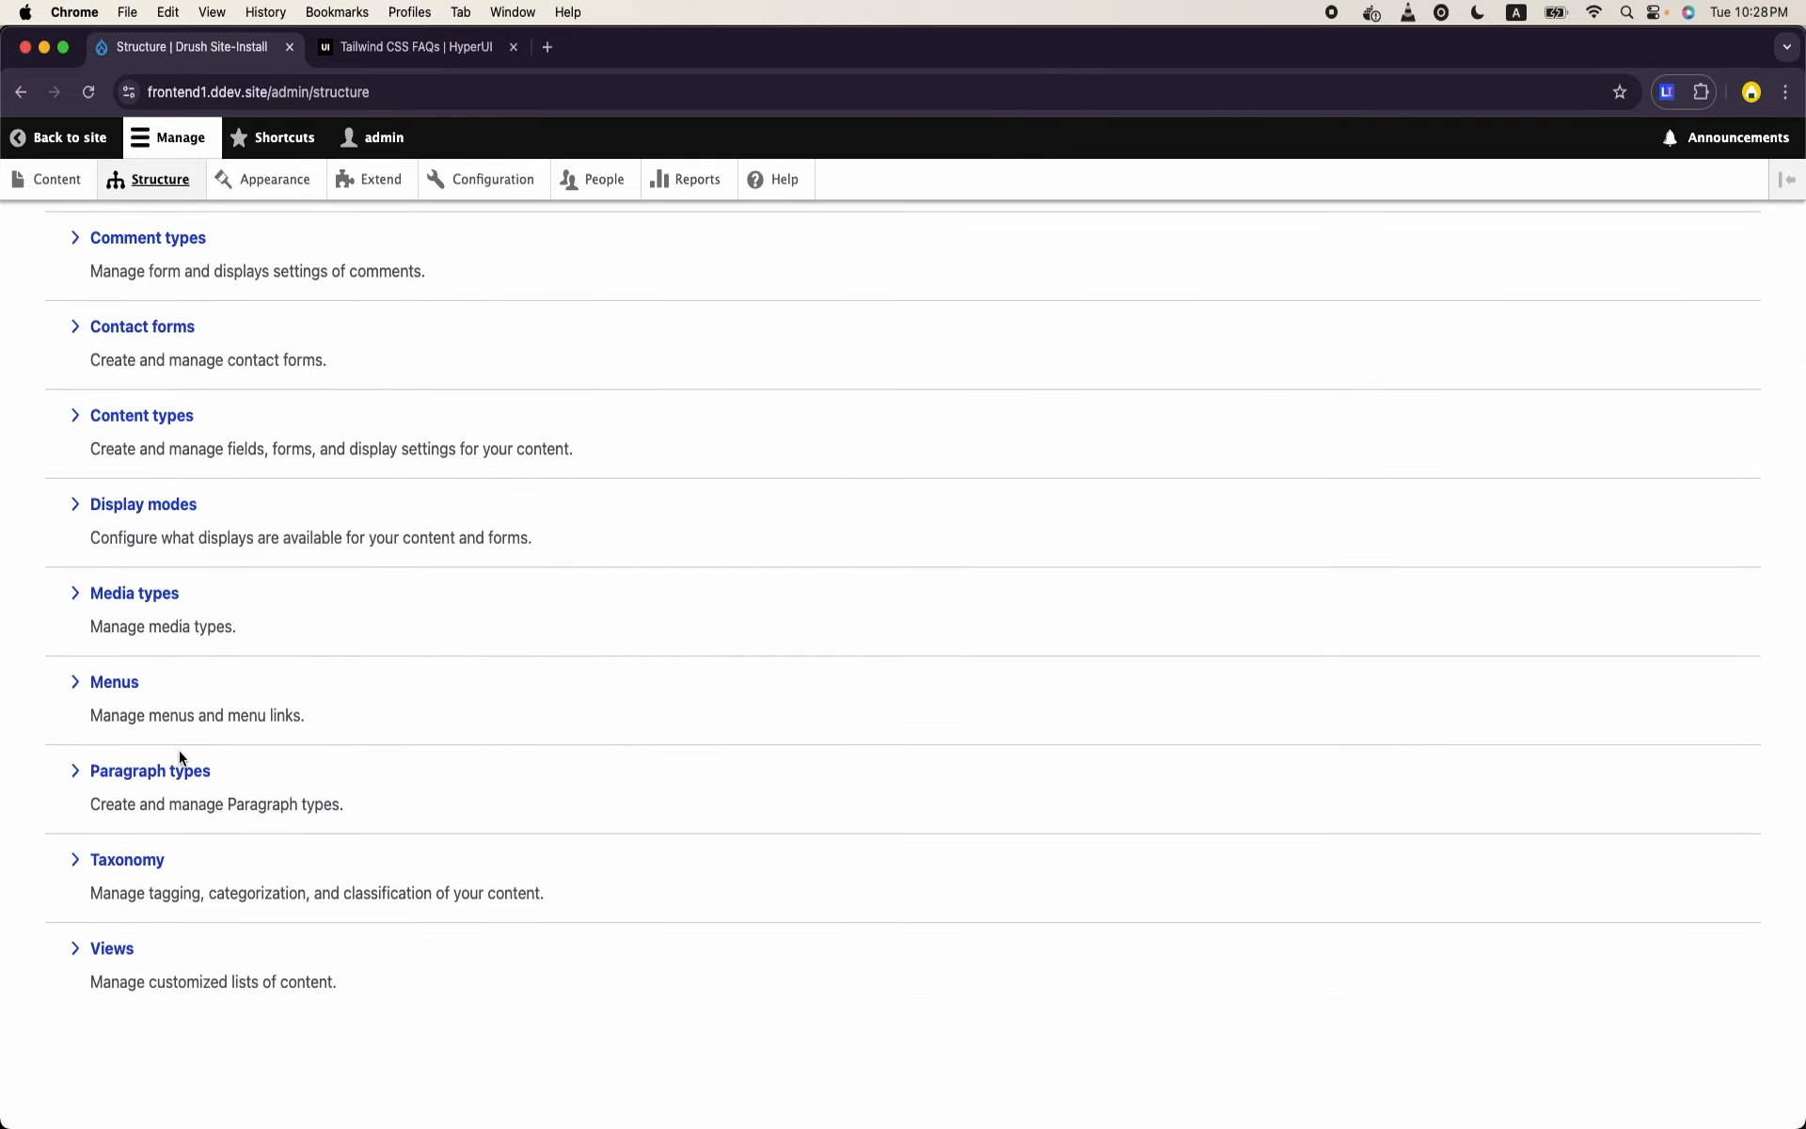
left_click(174, 767)
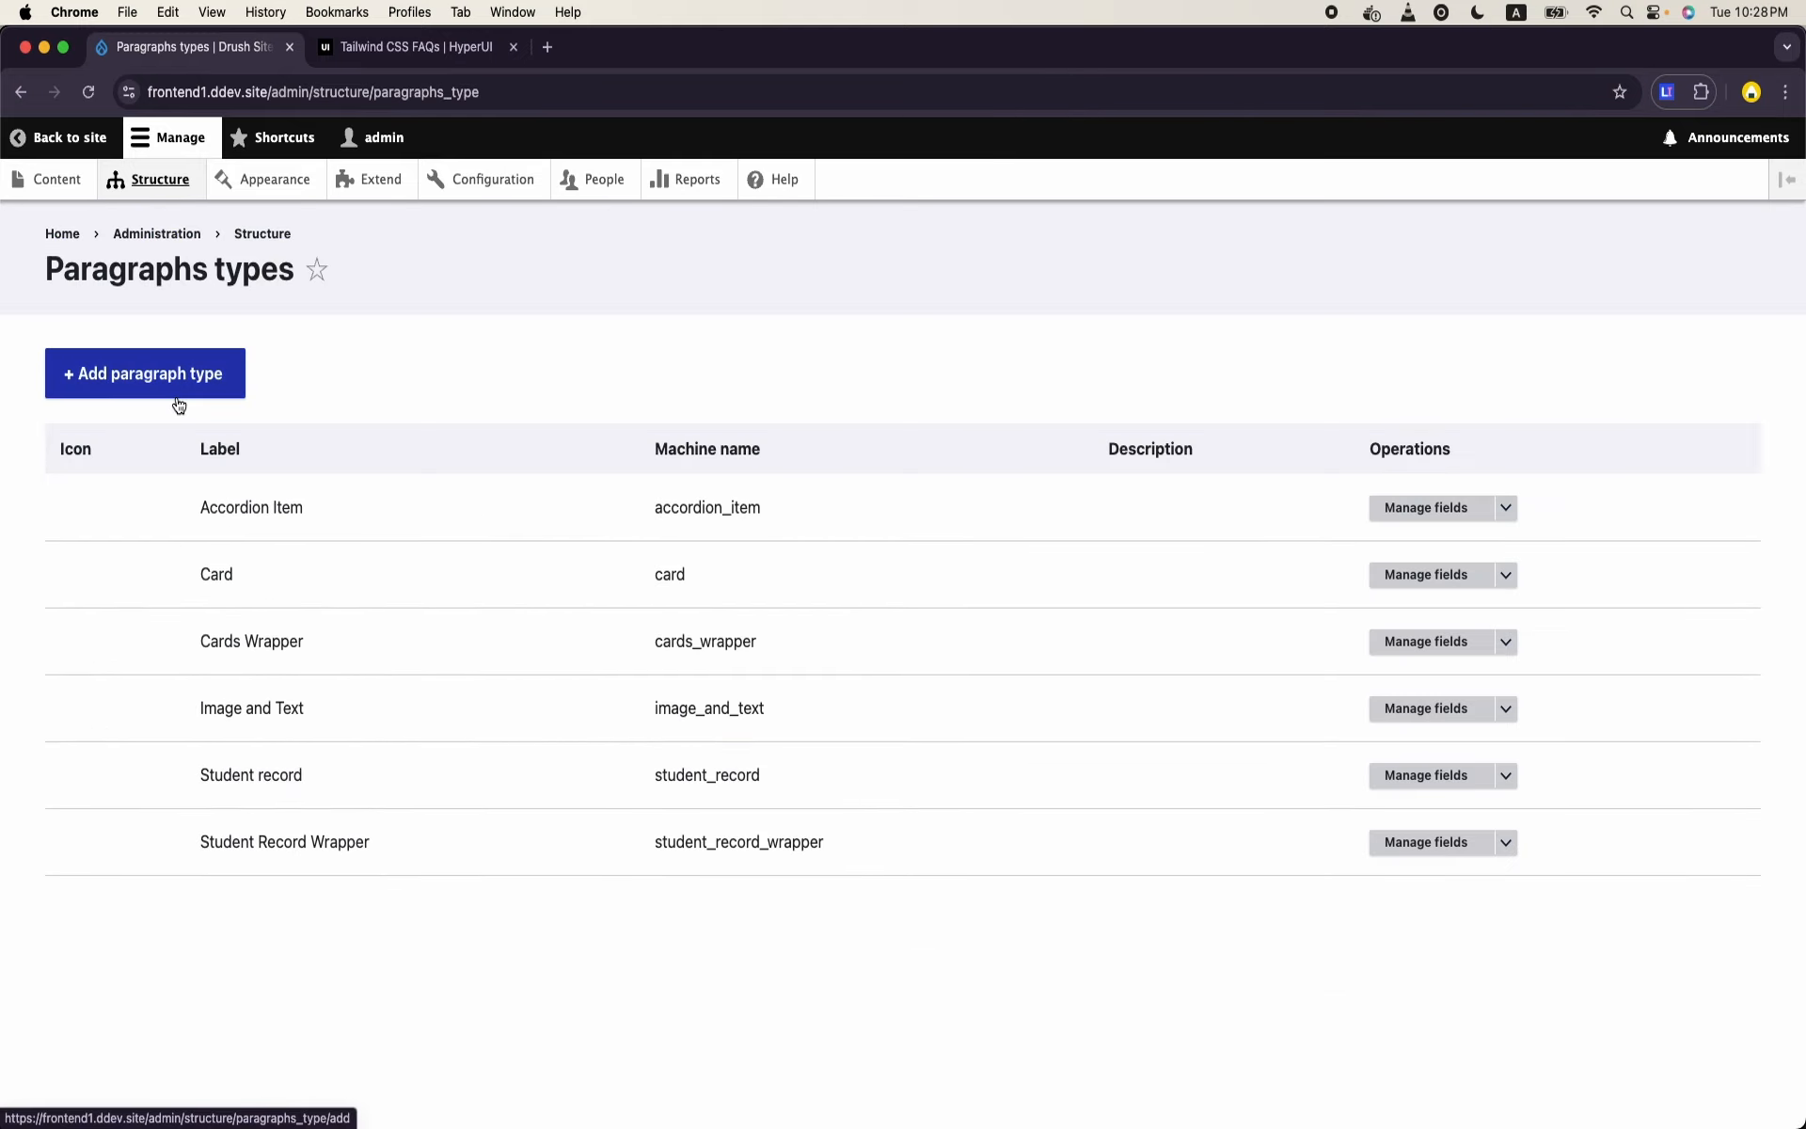
left_click(178, 404)
left_click(181, 402)
type("A")
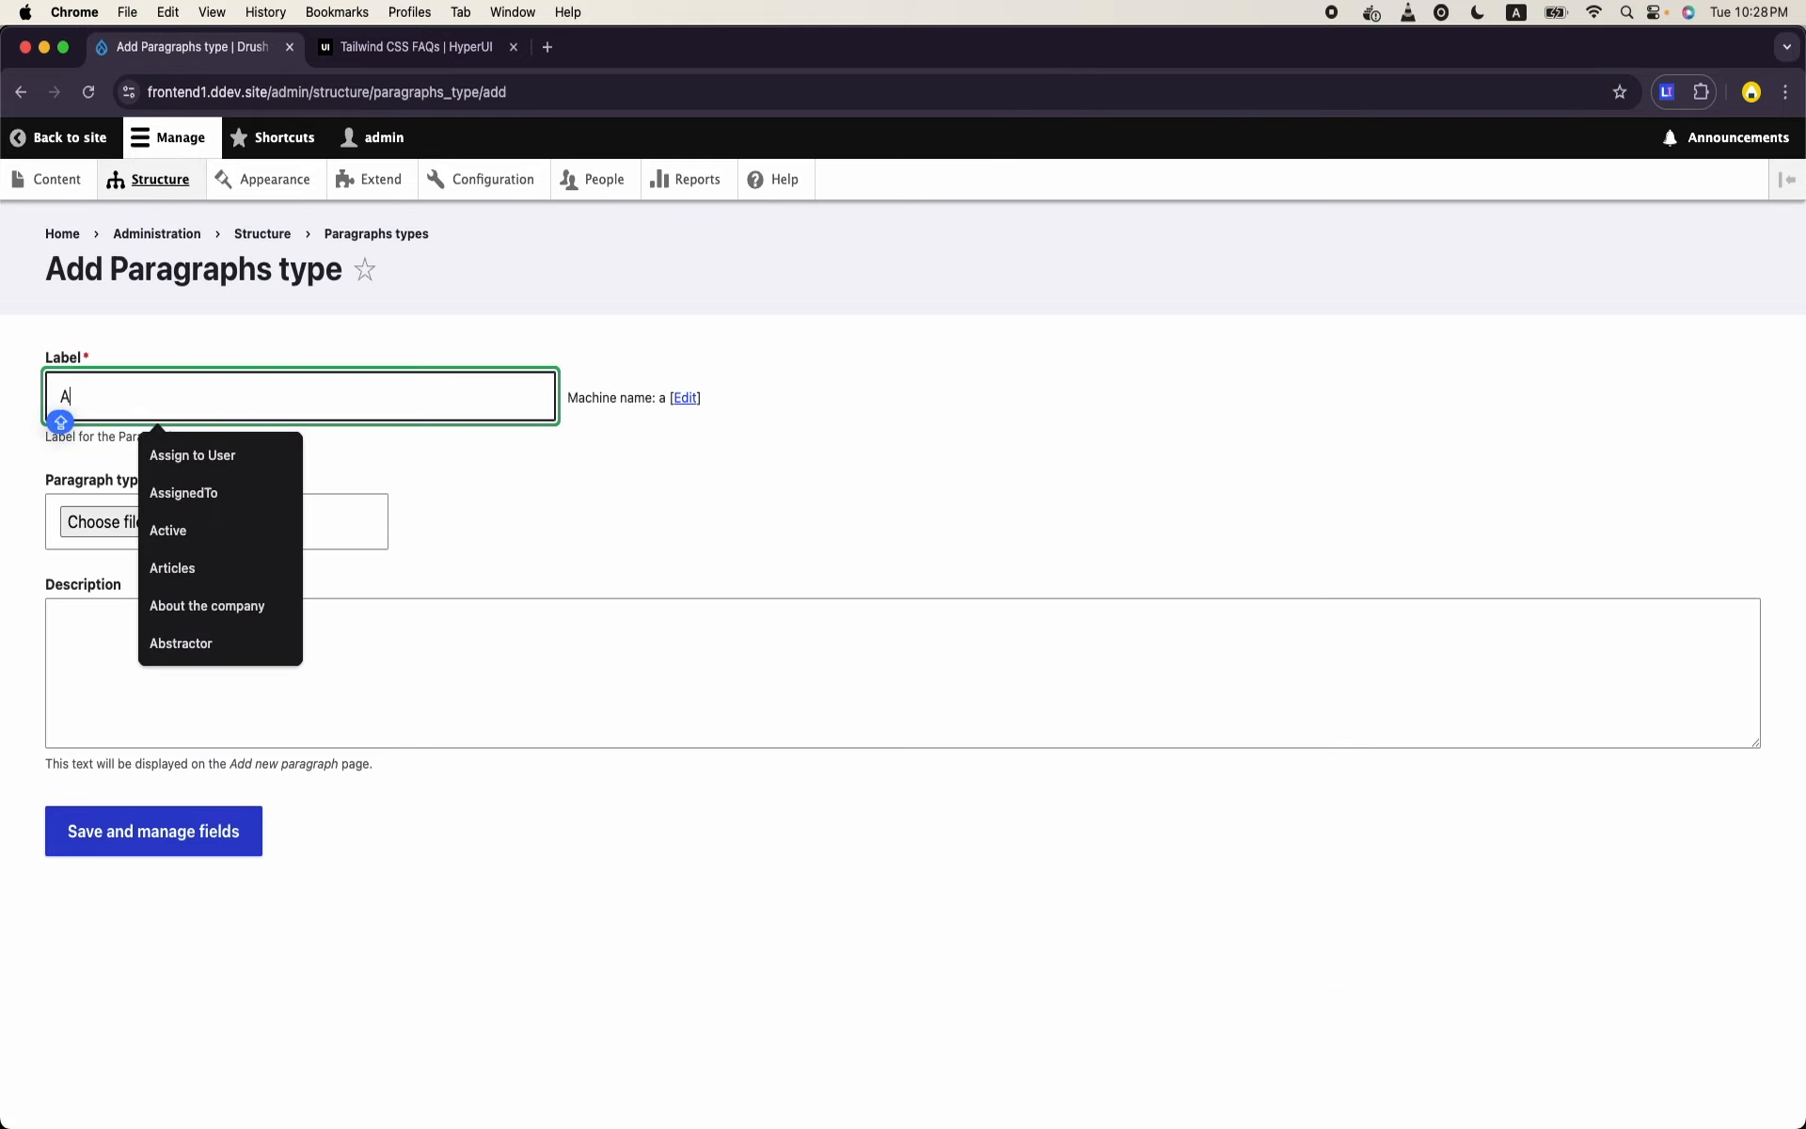
type("ccordion")
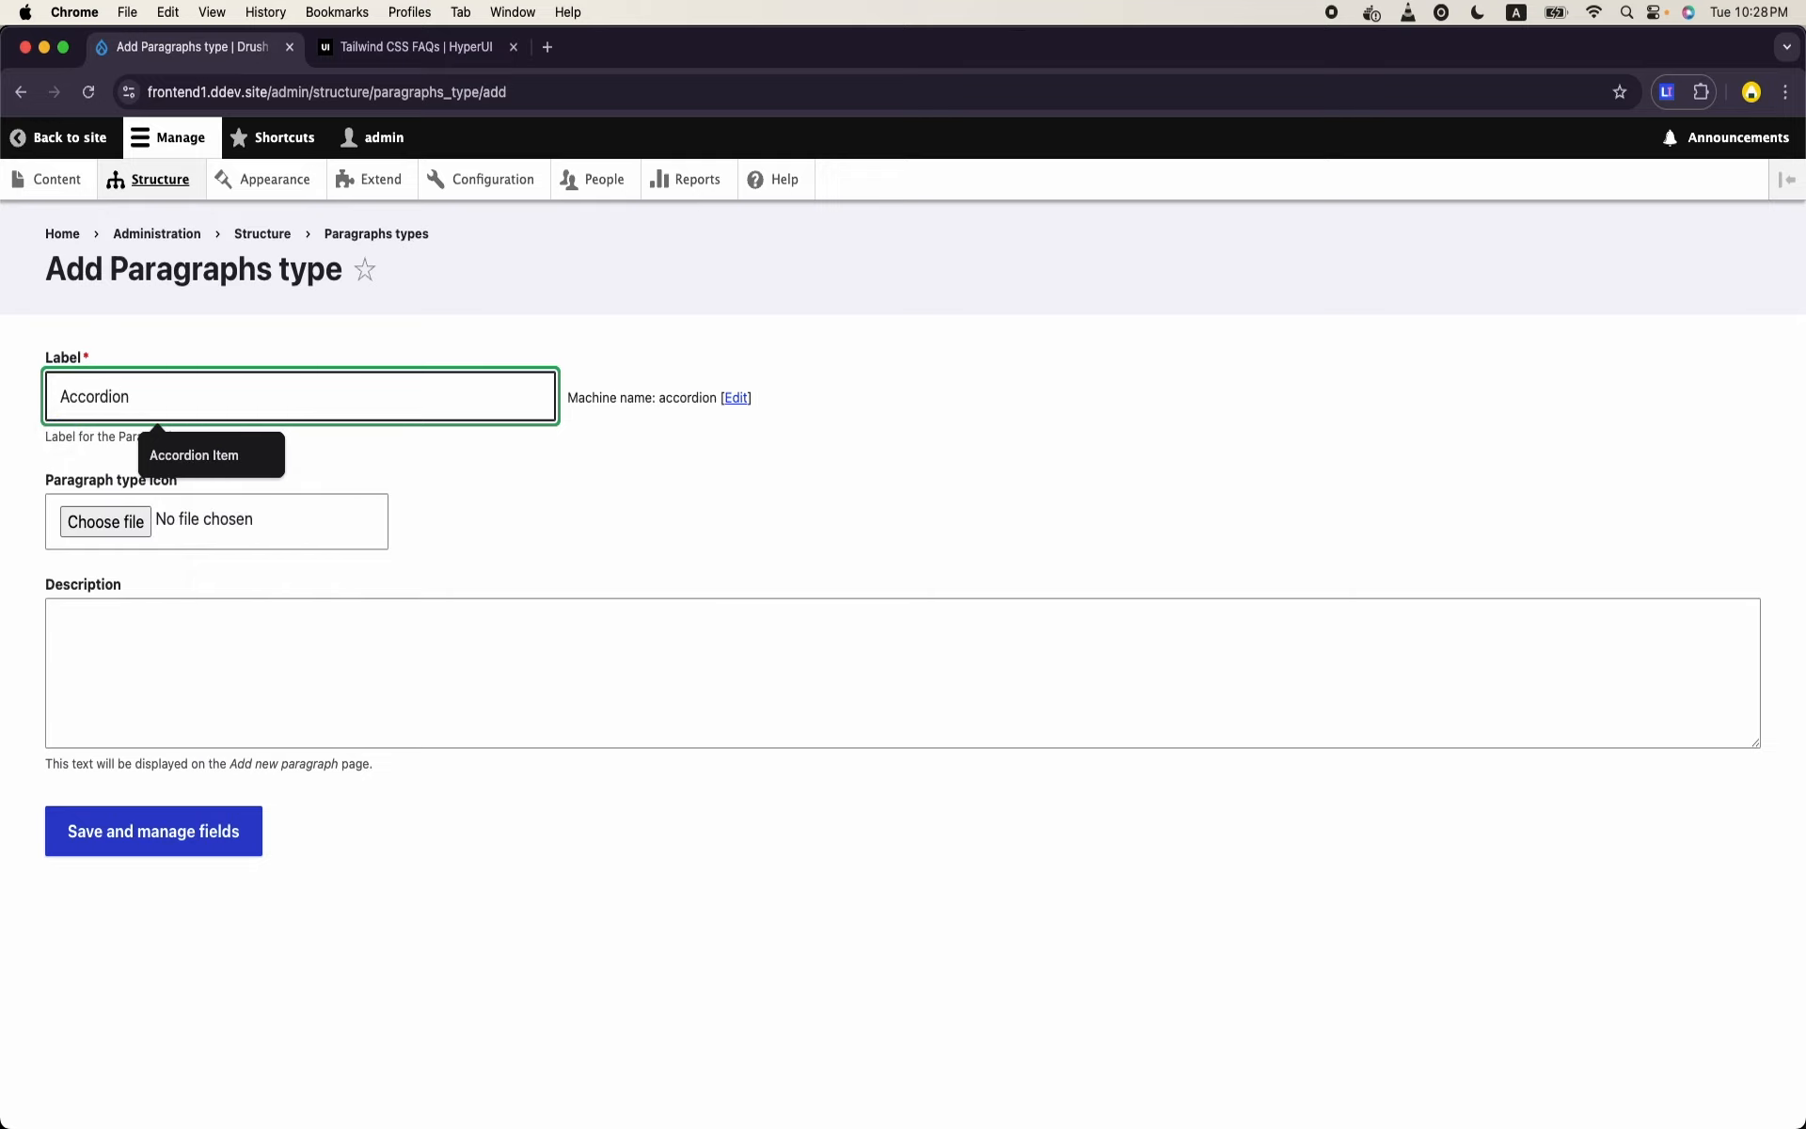
left_click(160, 835)
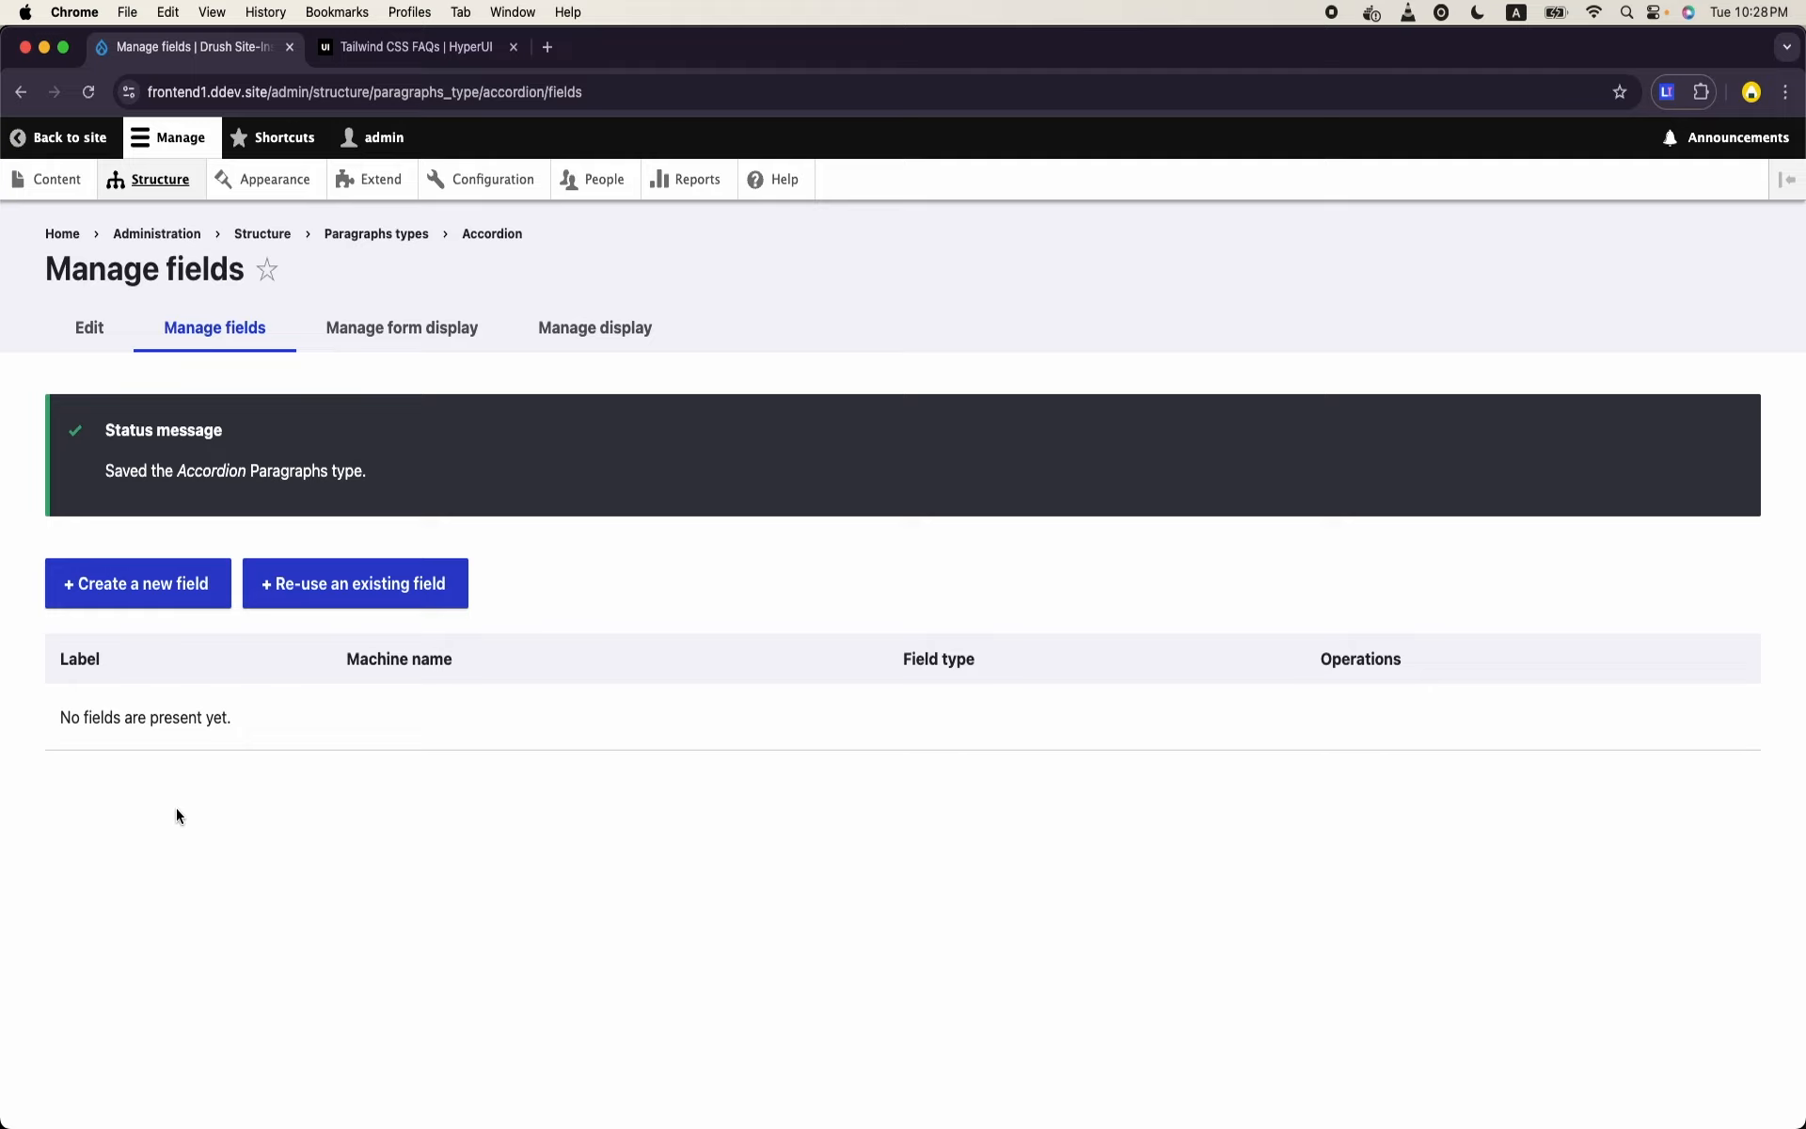
- Re-use the existing field_inner_content in the Accordion paragraph type, deselect Card, allow only Accordion Item, and save the field settings
left_click(329, 580)
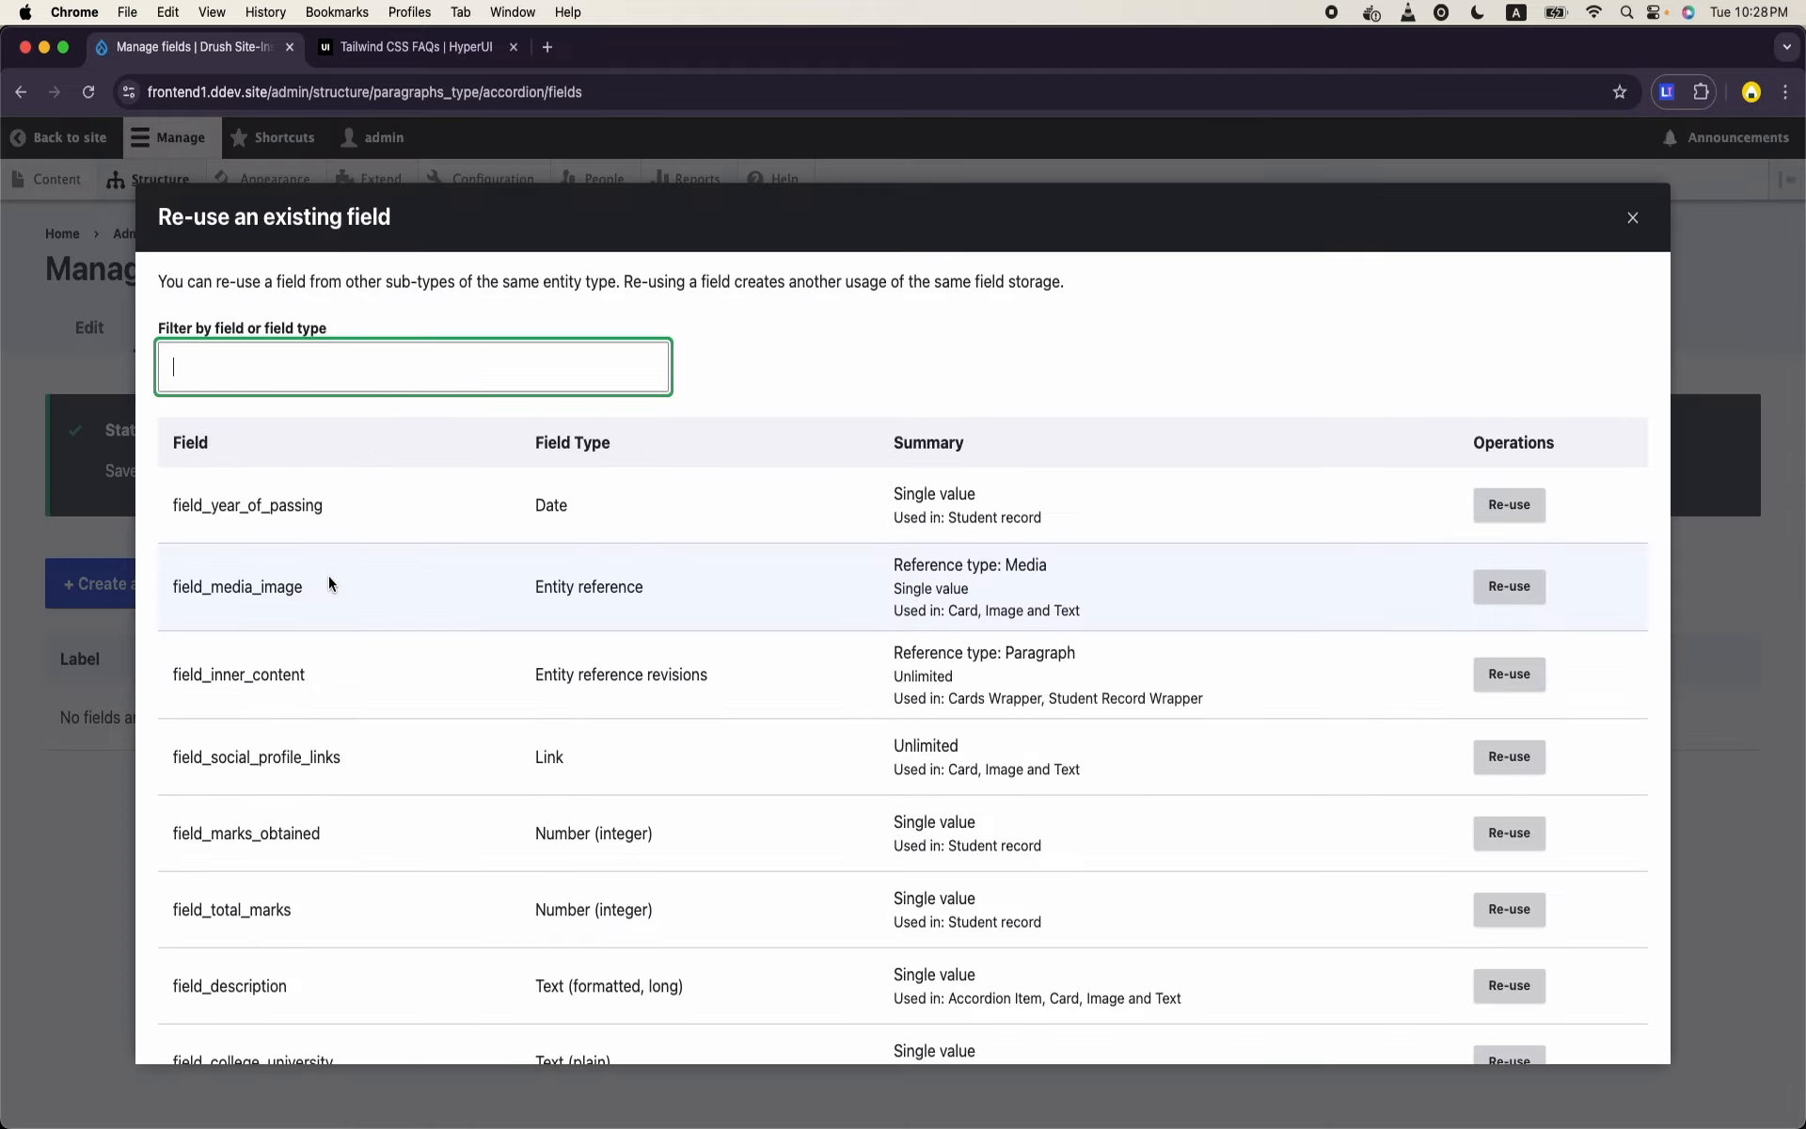
left_click(1492, 673)
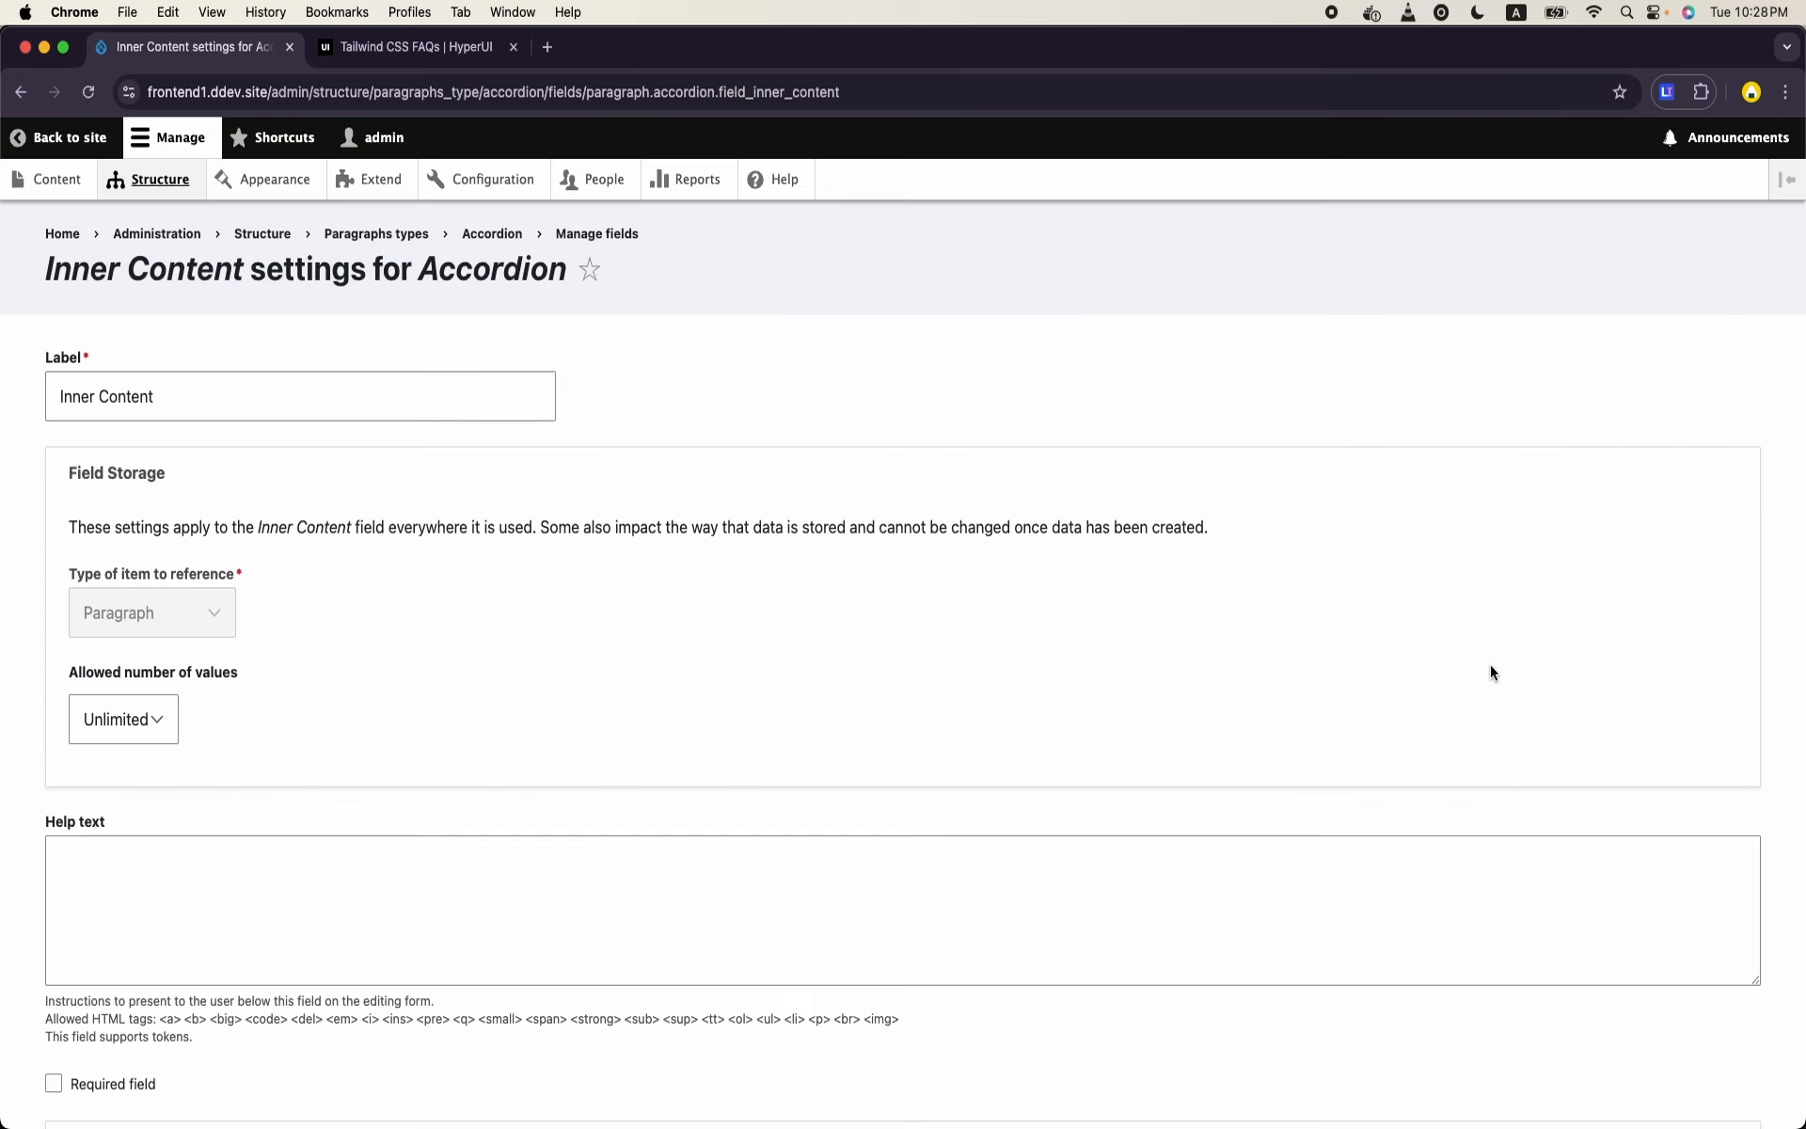
scroll(572, 729, "down", 6)
scroll(571, 727, "down", 5)
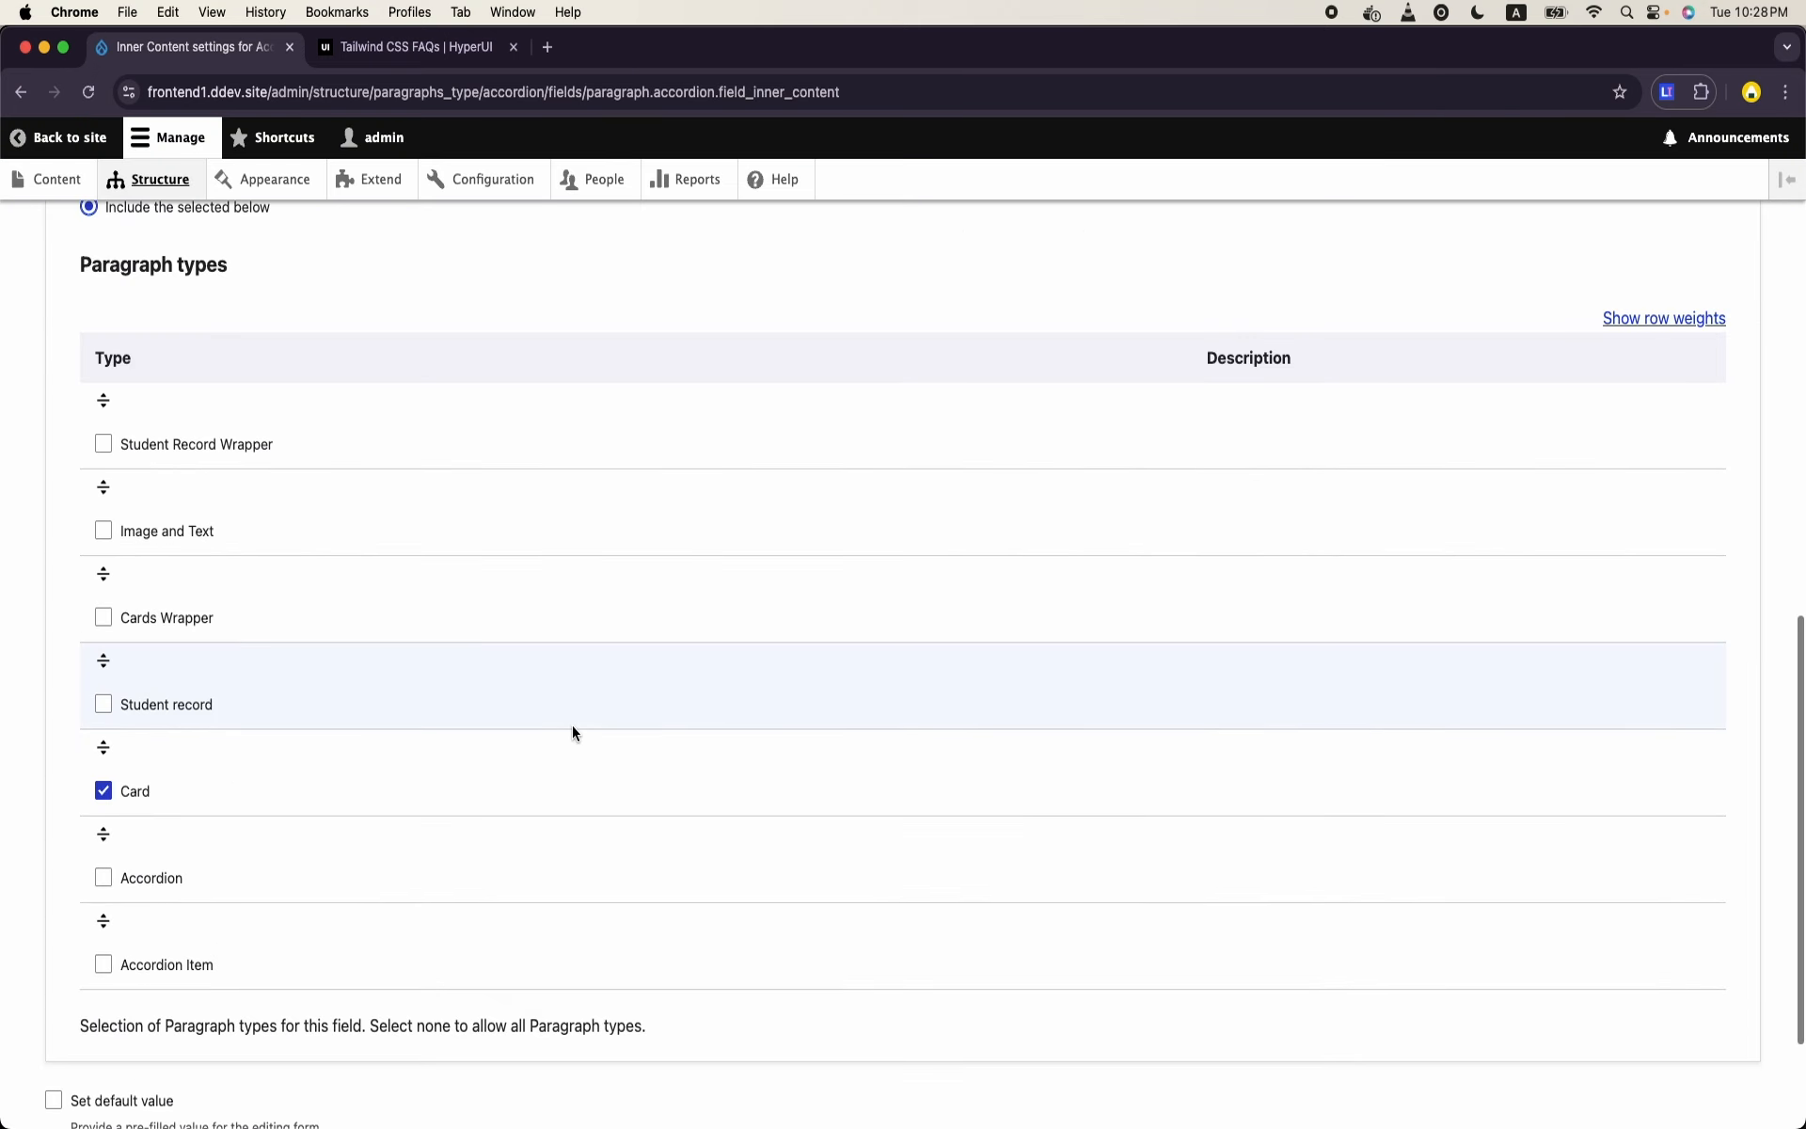
left_click(101, 790)
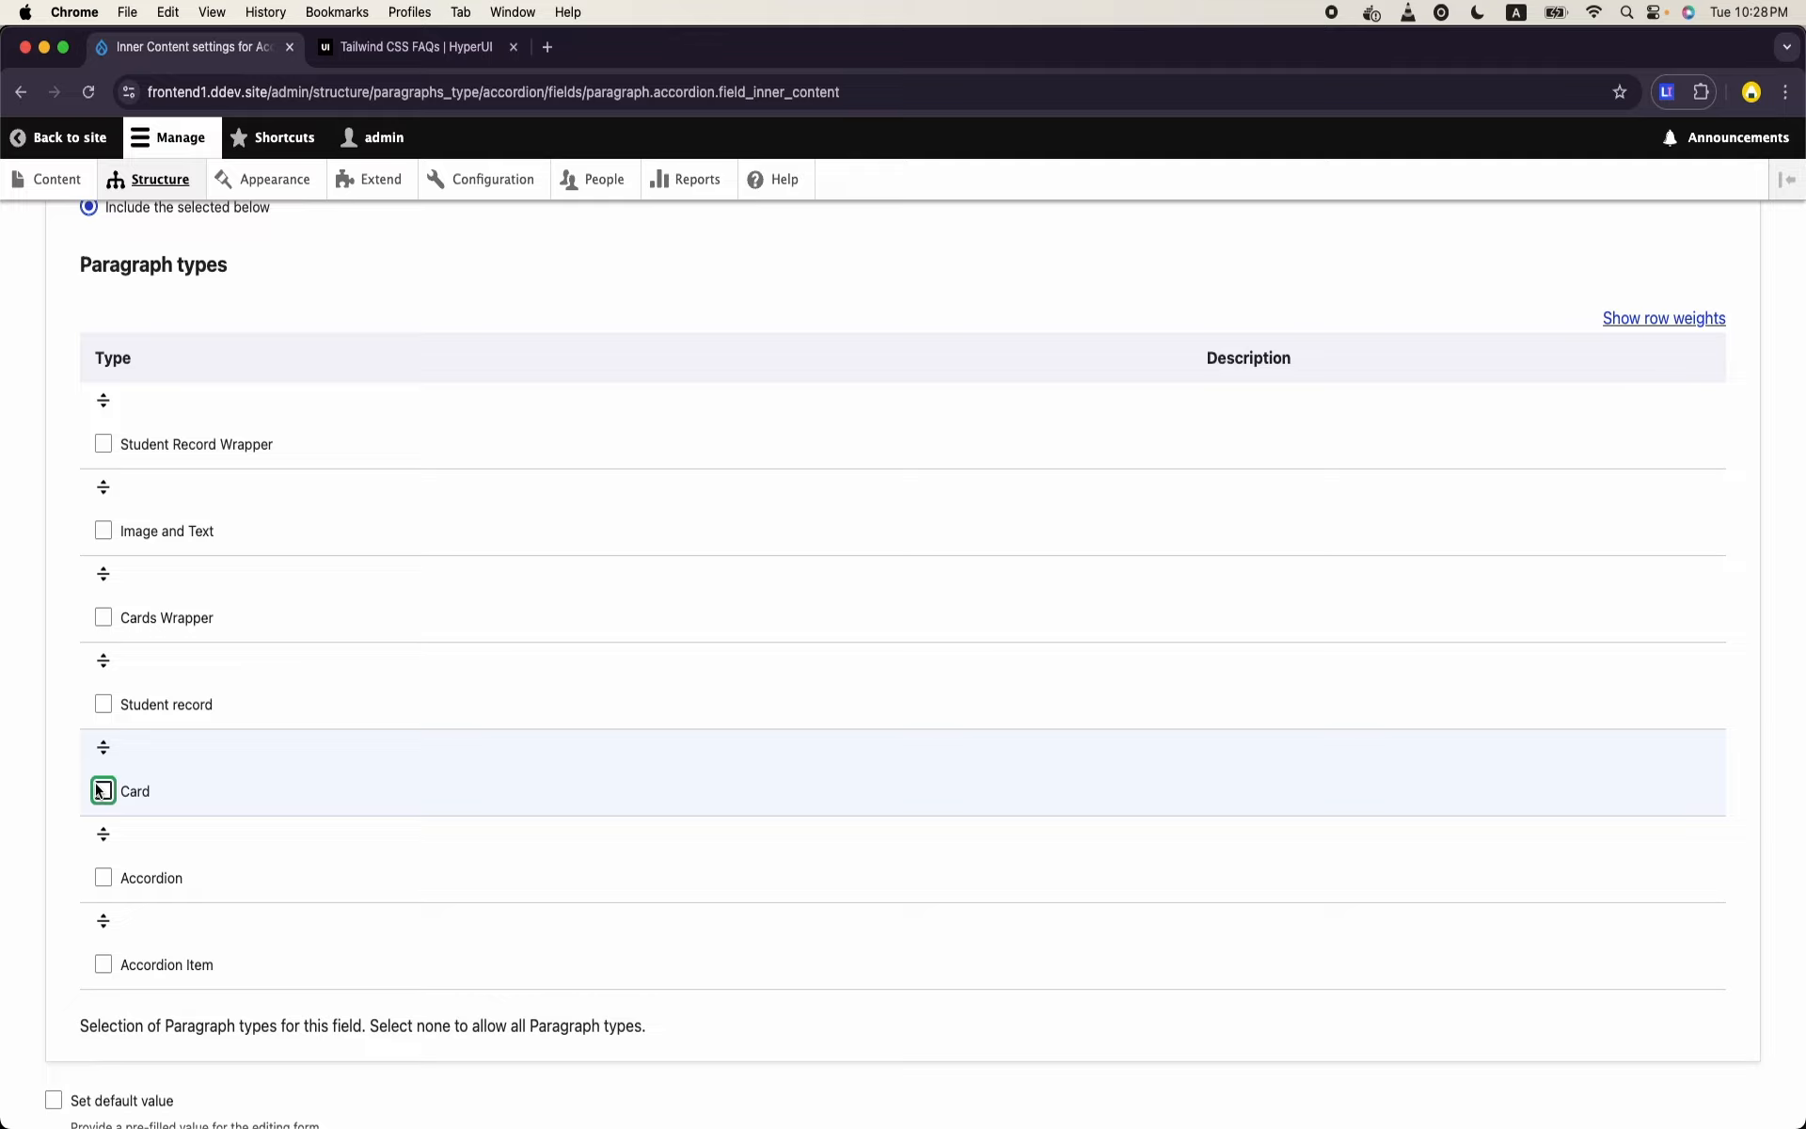
left_click(109, 976)
left_click(105, 967)
scroll(107, 971, "down", 3)
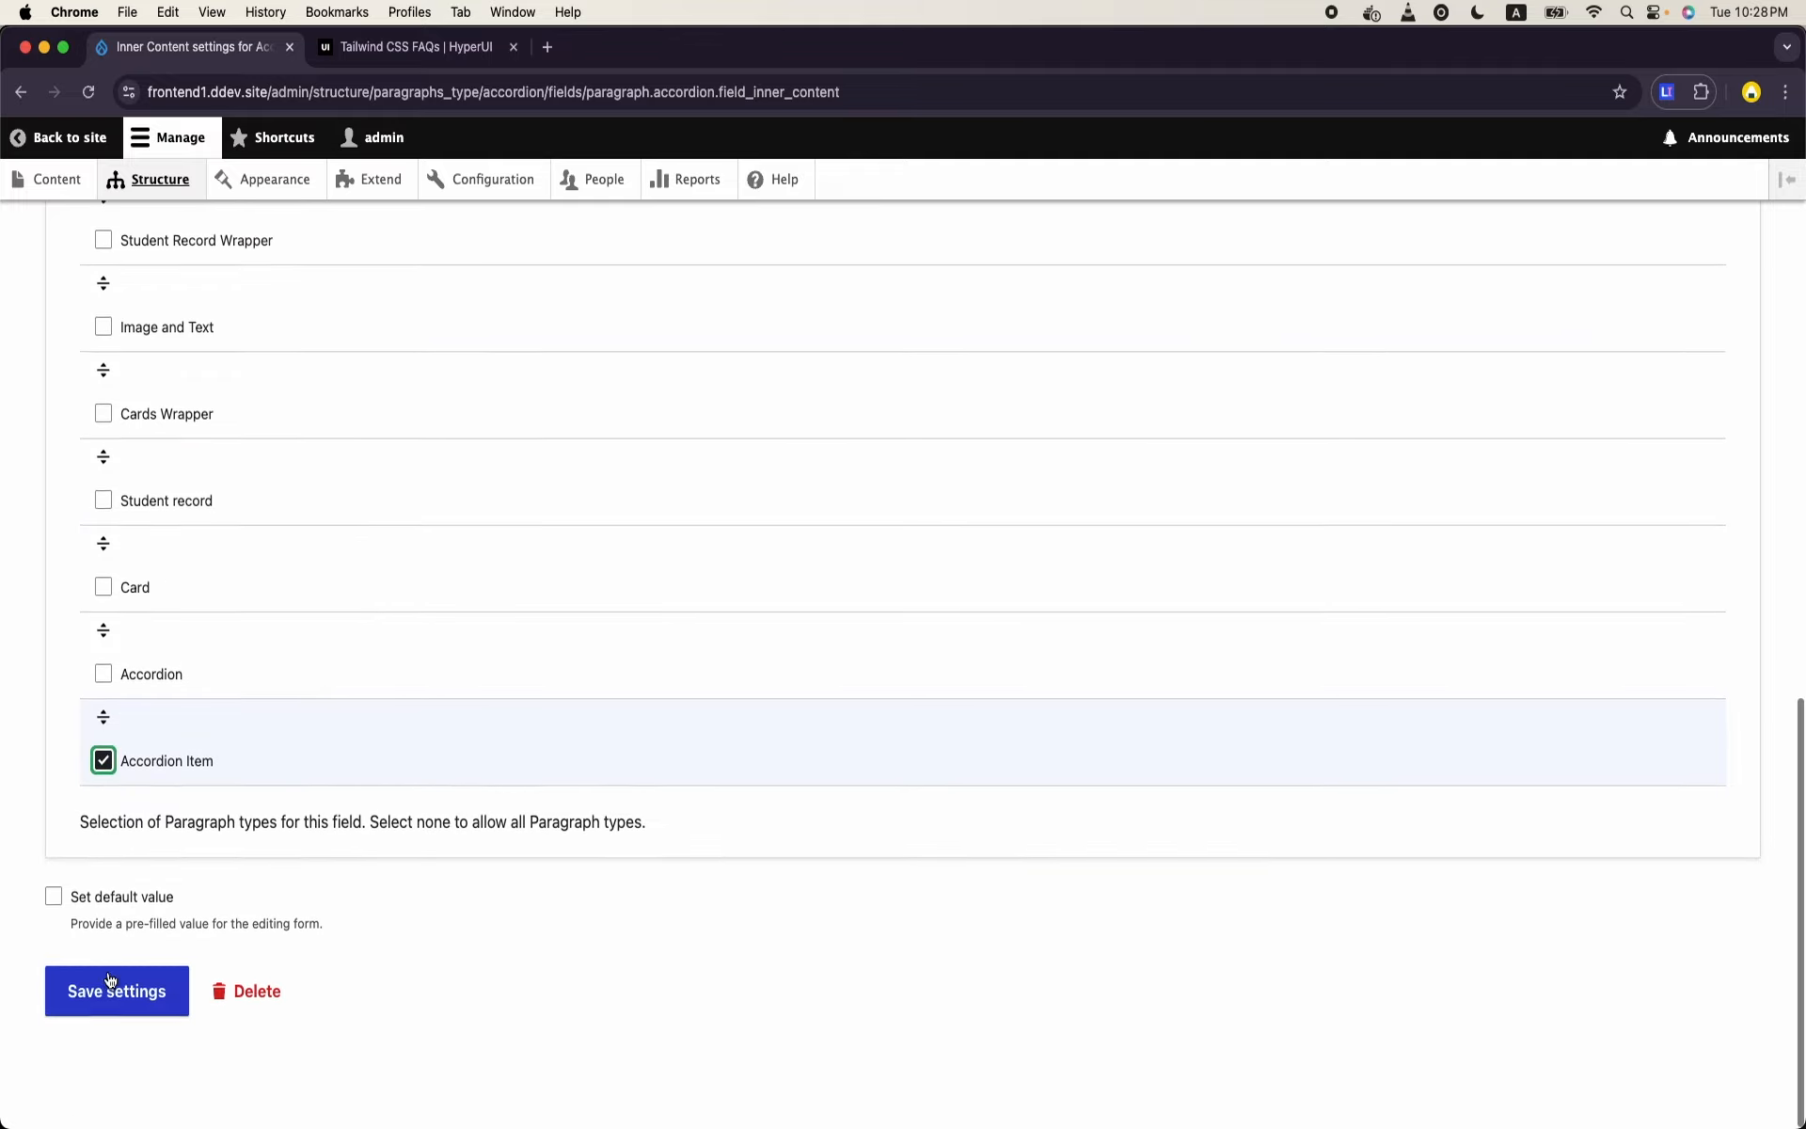
left_click(110, 1004)
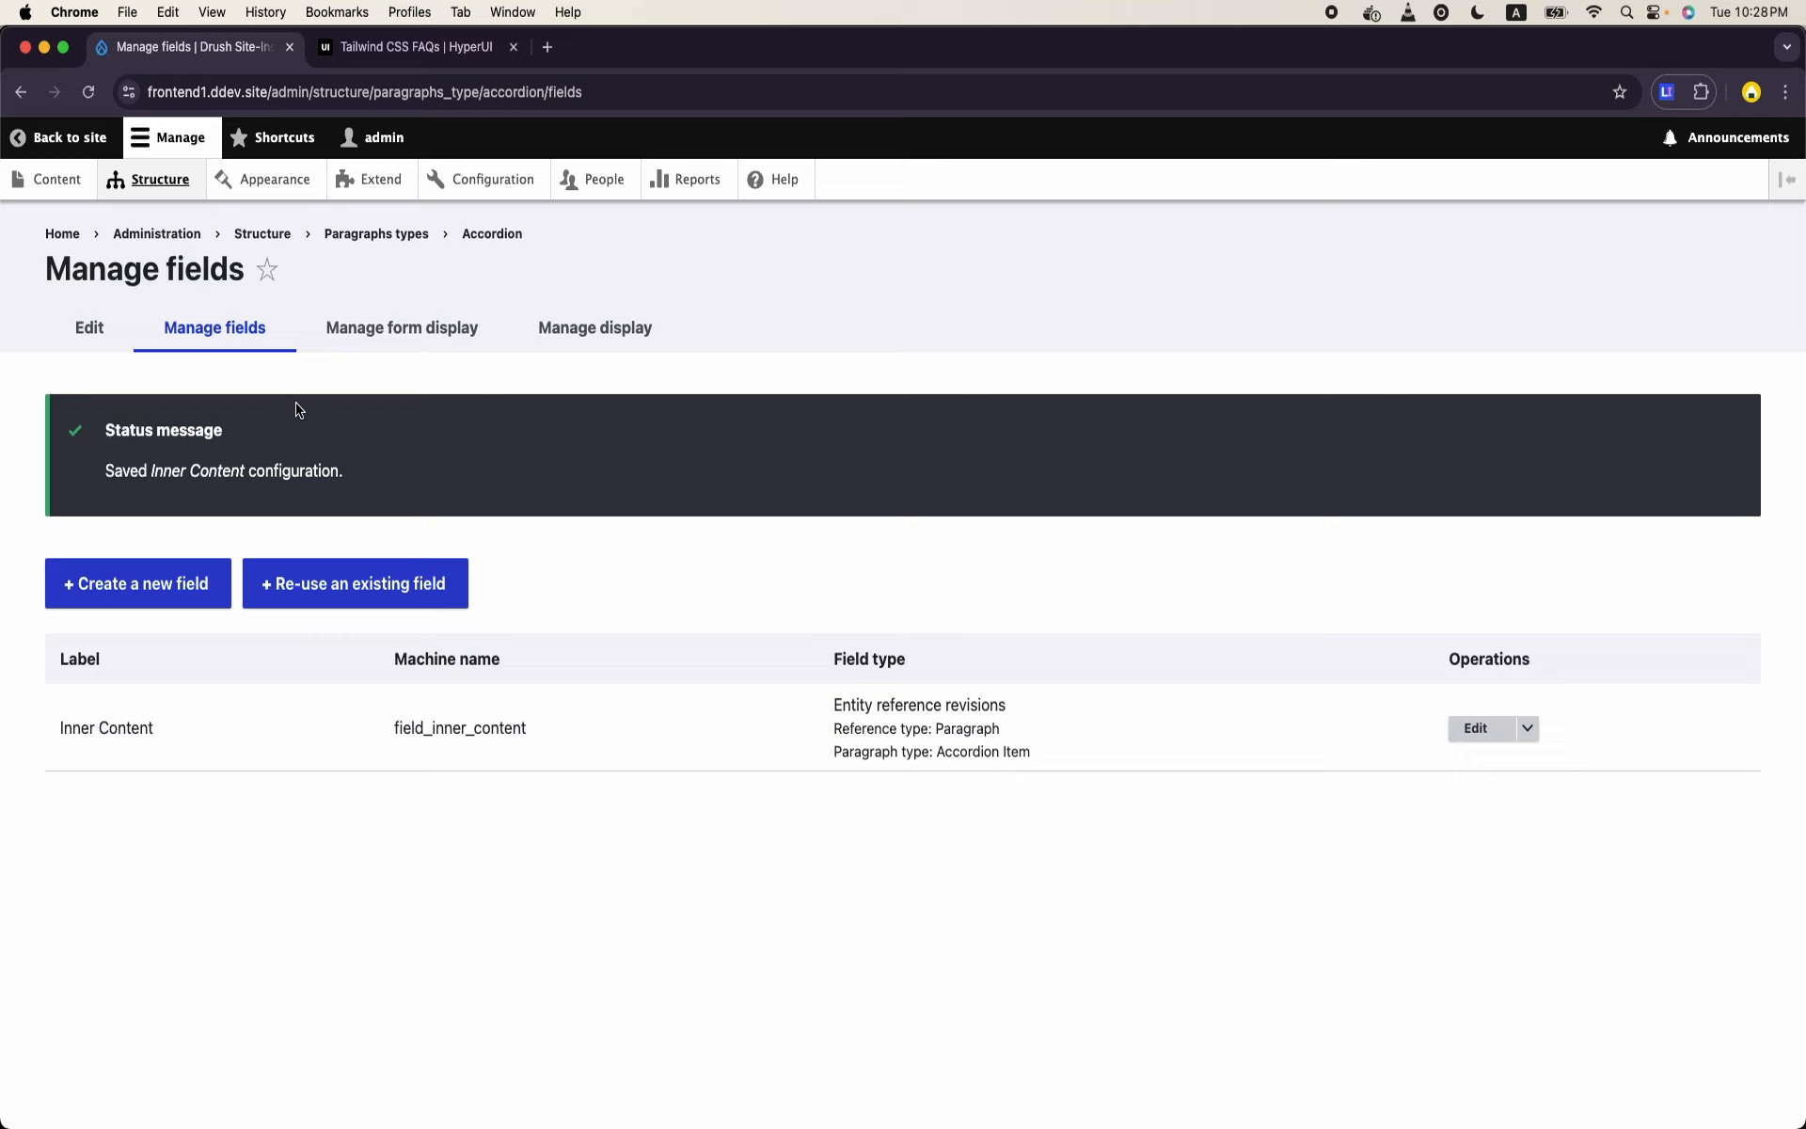
- Check the display settings of the Accordion paragraph type and those of the Accordion Item paragraph type
left_click(612, 346)
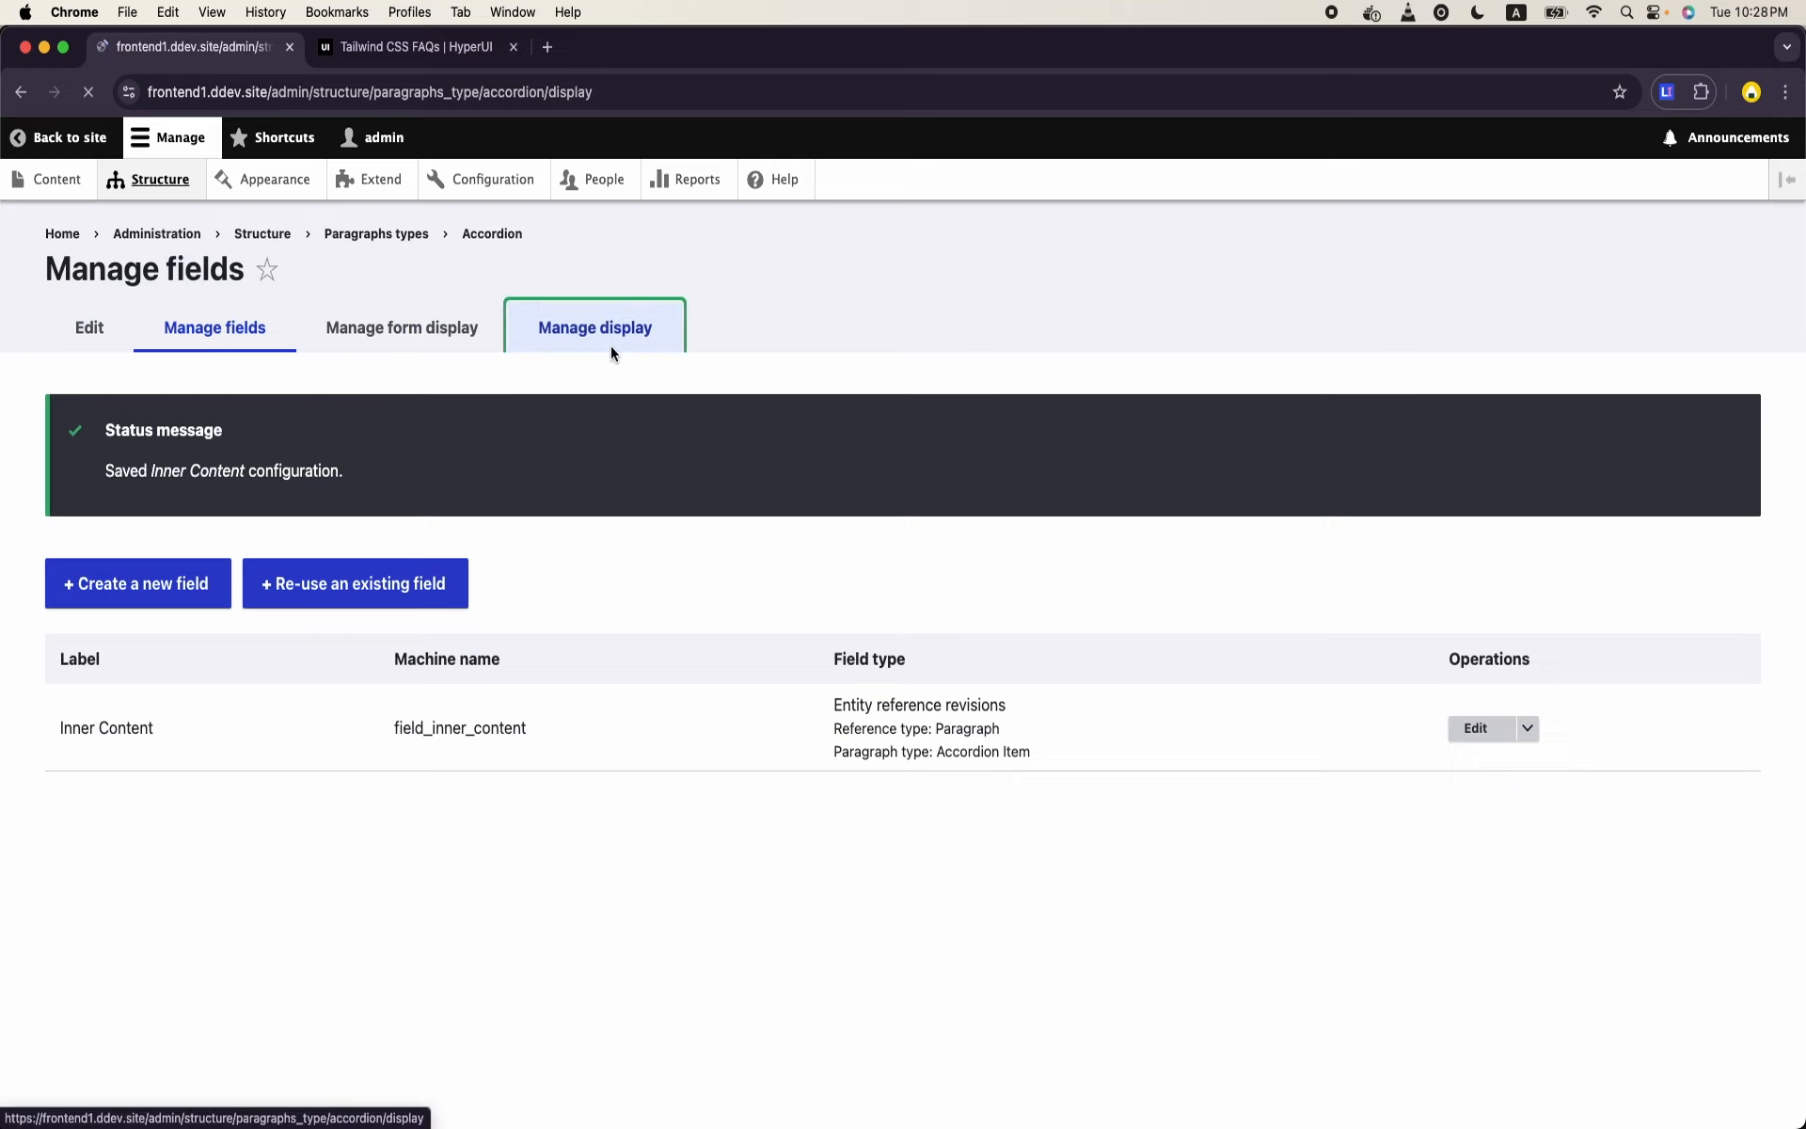
left_click_drag(524, 484, 451, 374)
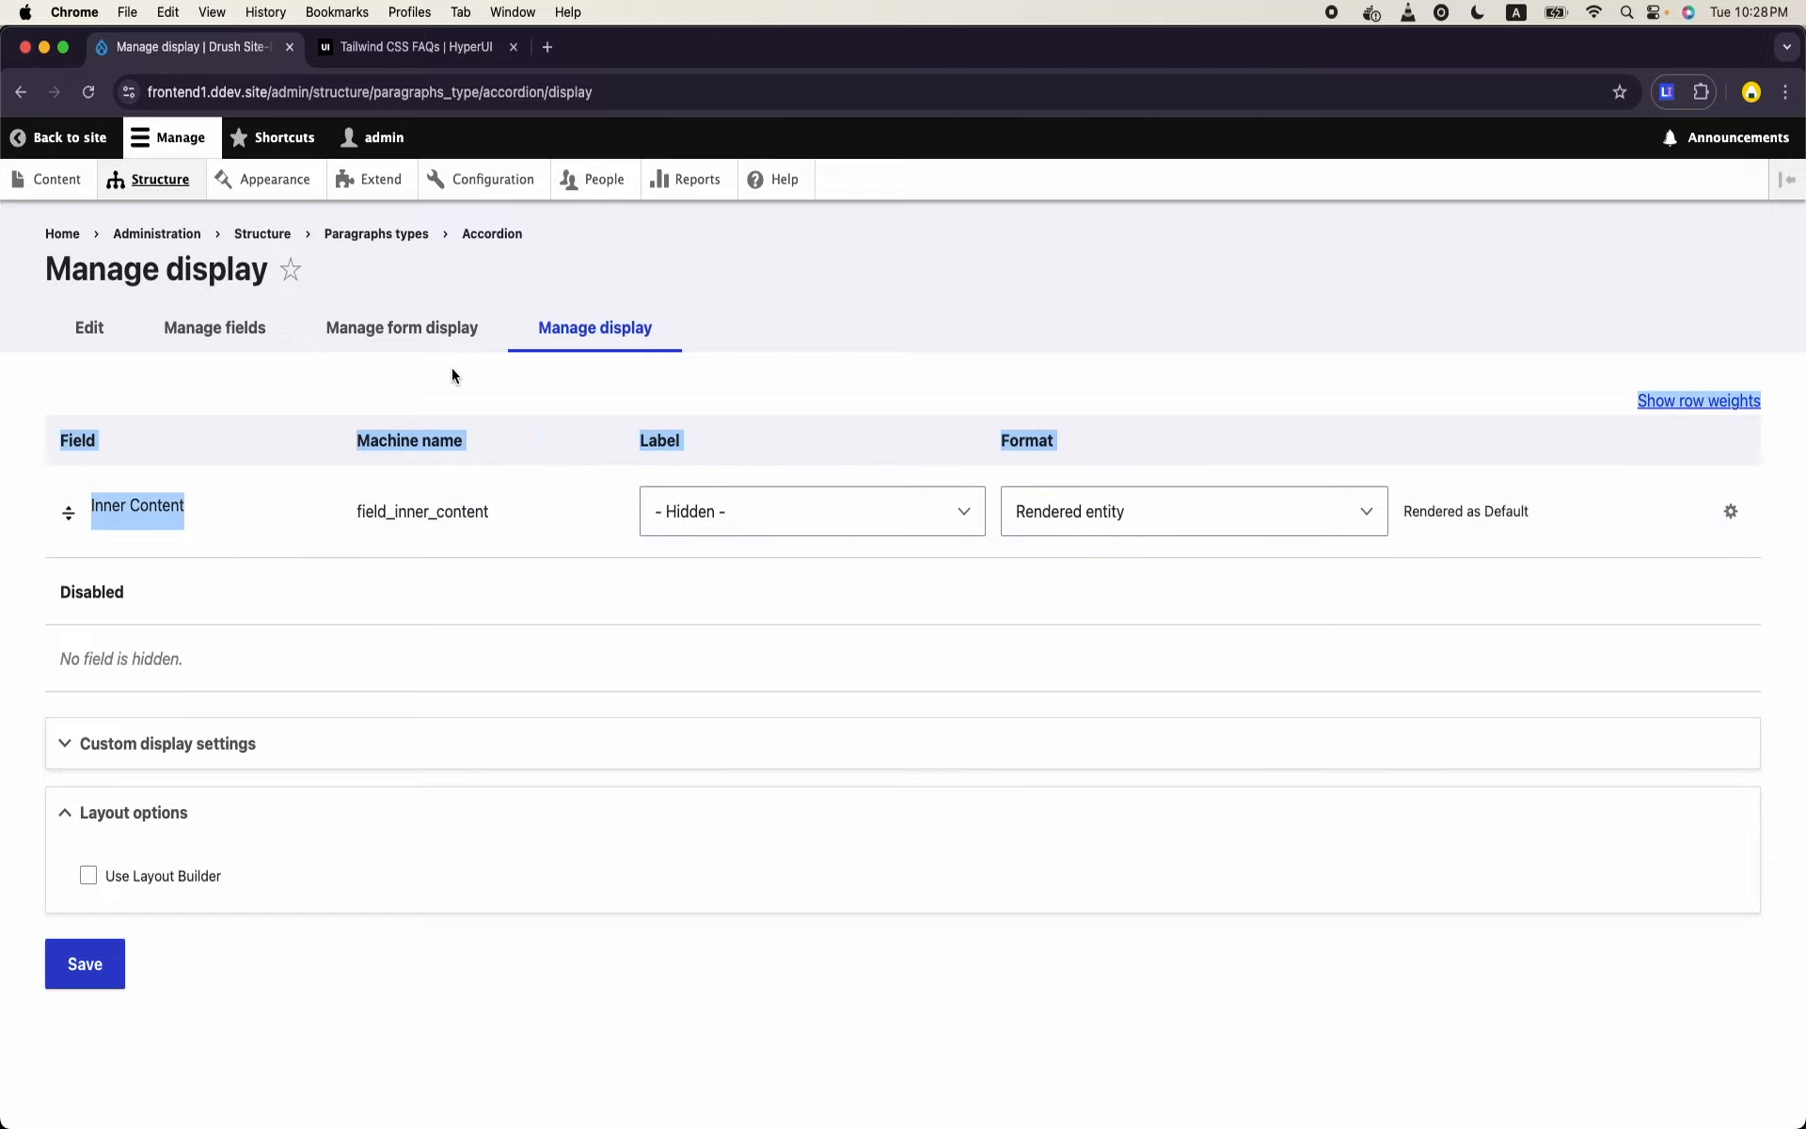
left_click(167, 180)
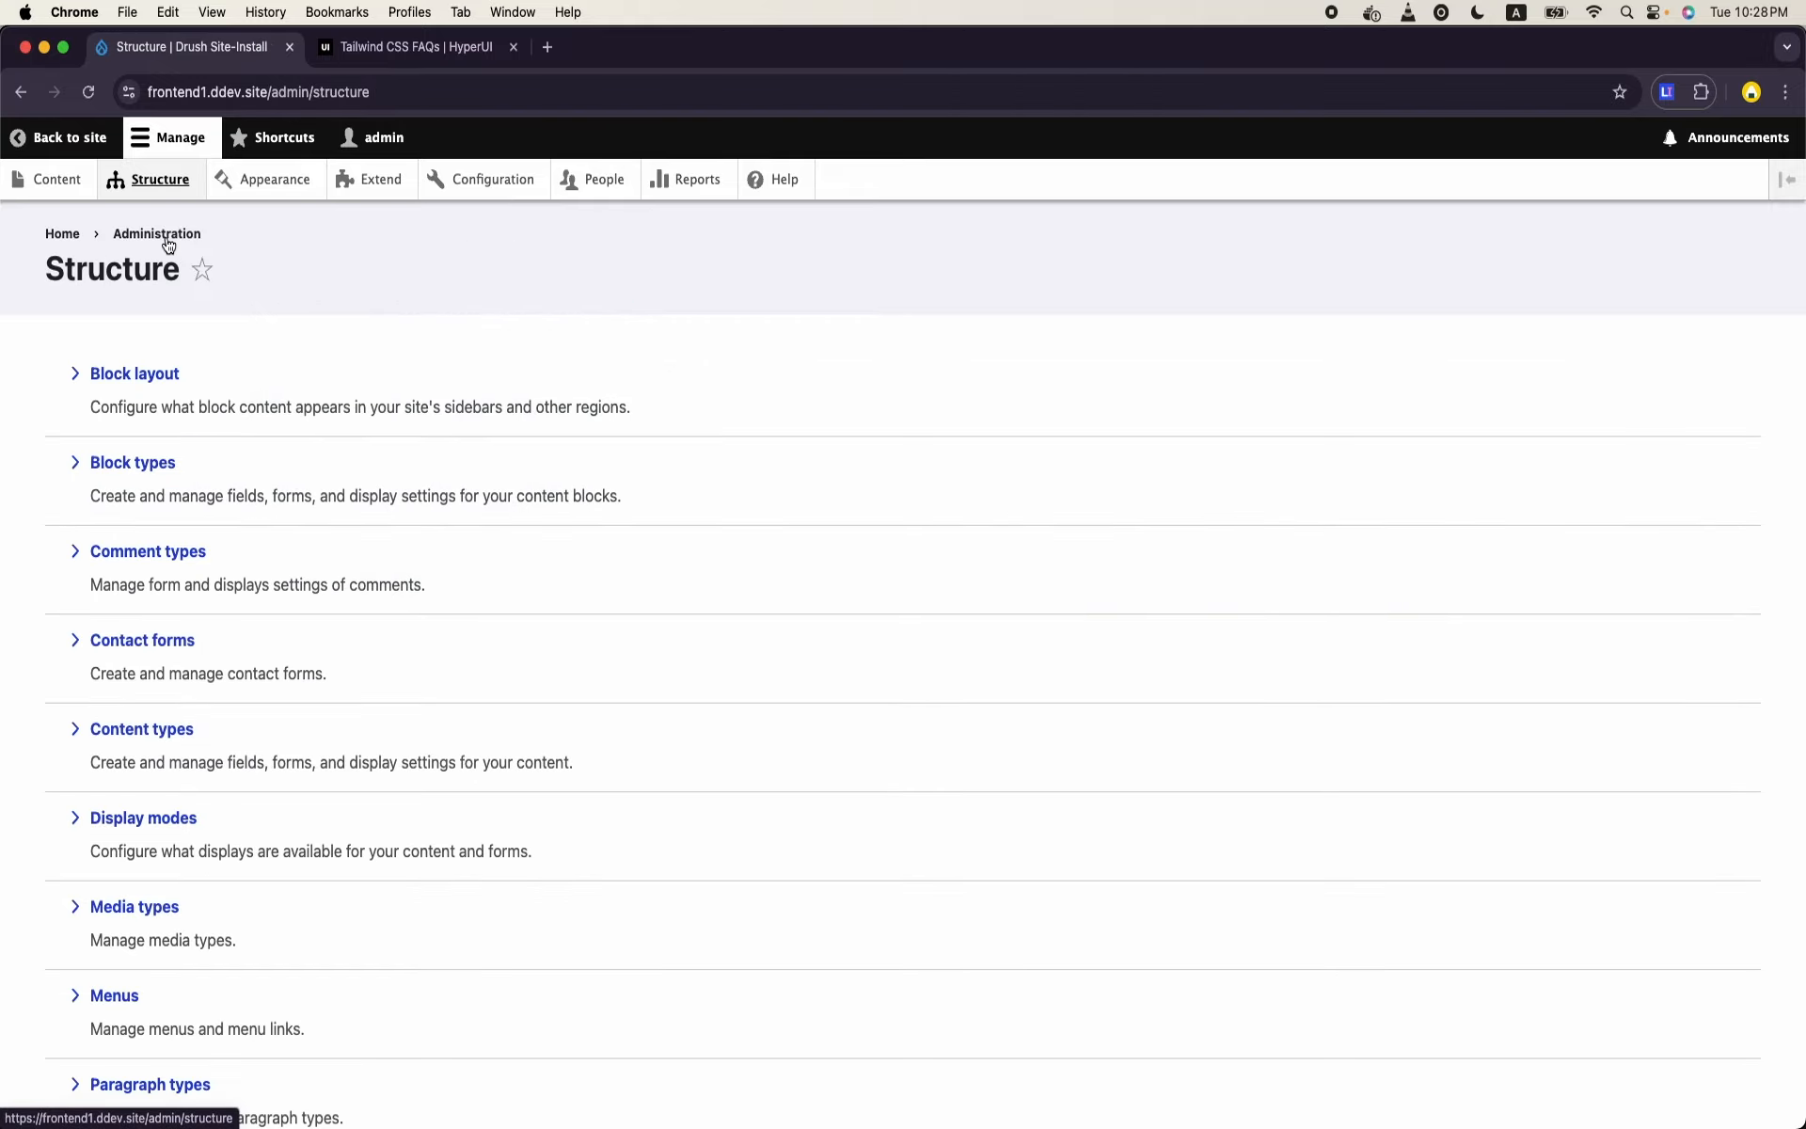
scroll(183, 564, "down", 5)
left_click(169, 771)
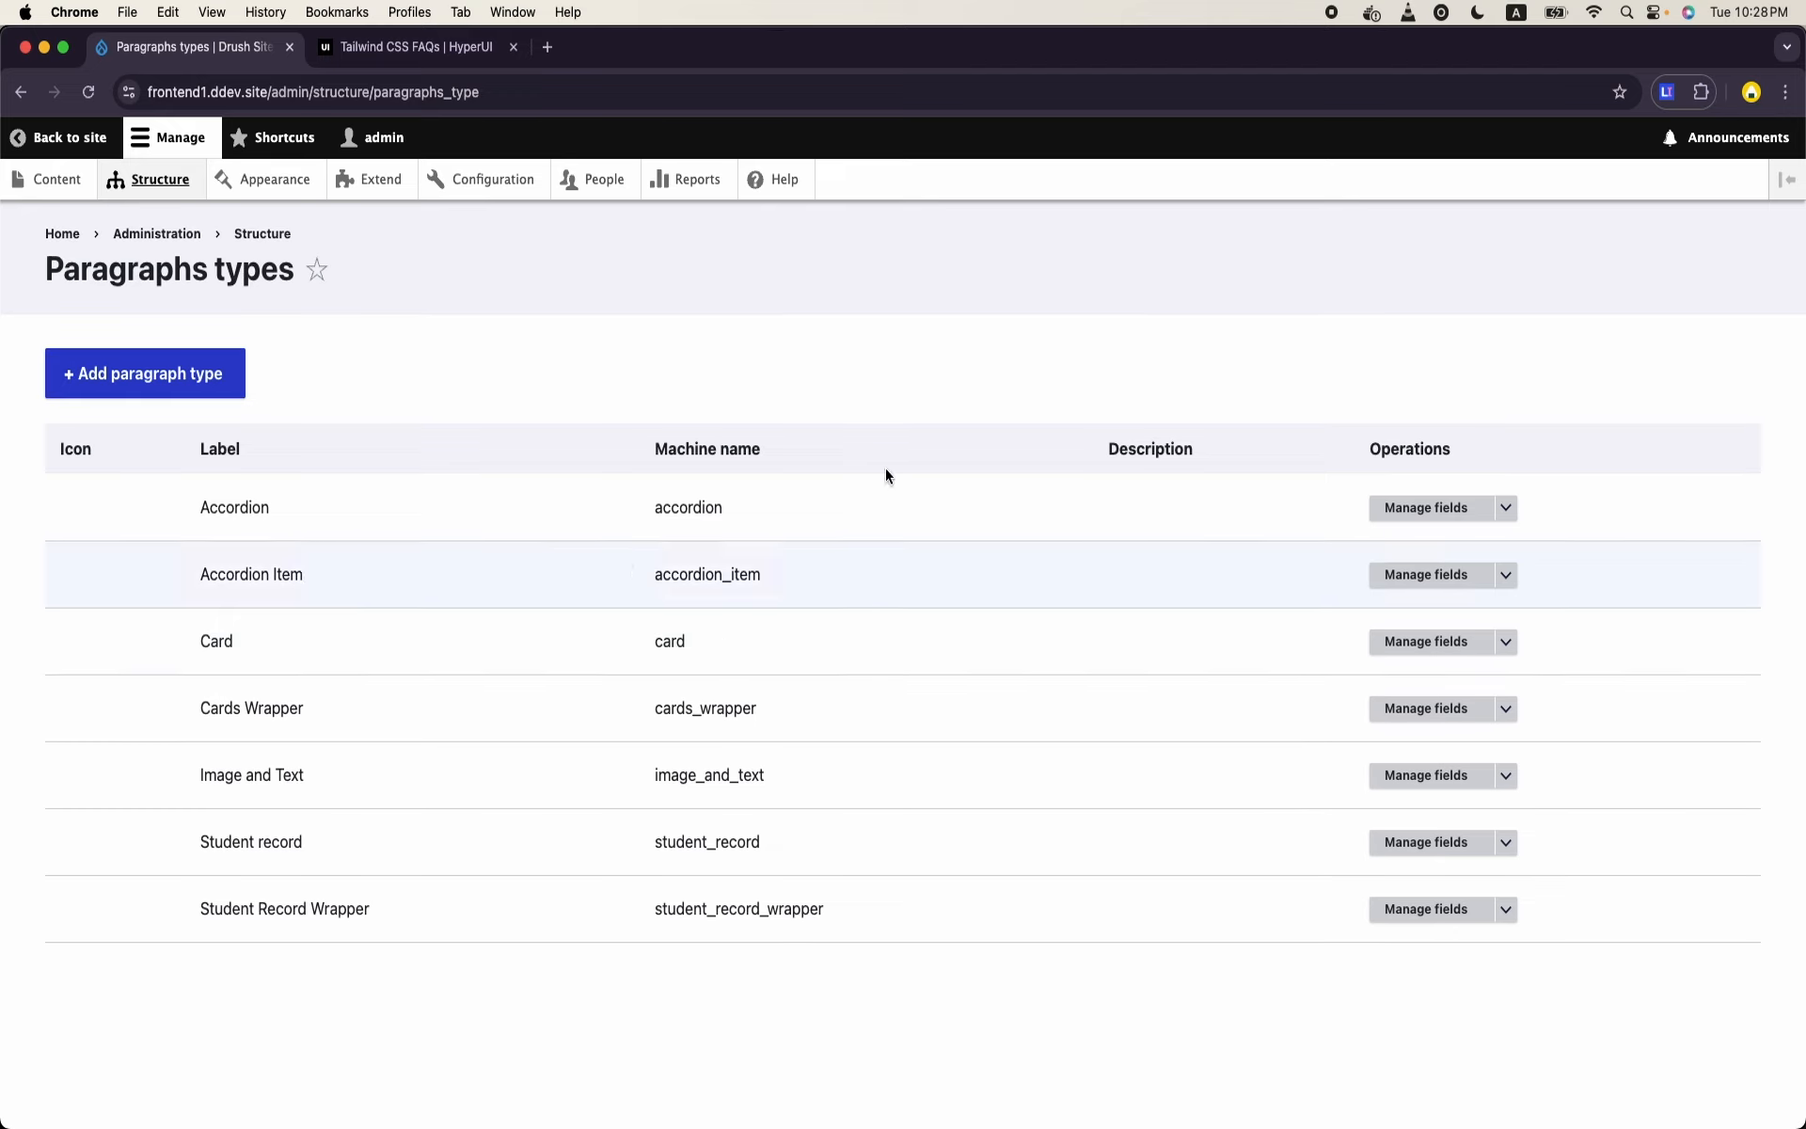
left_click(1505, 575)
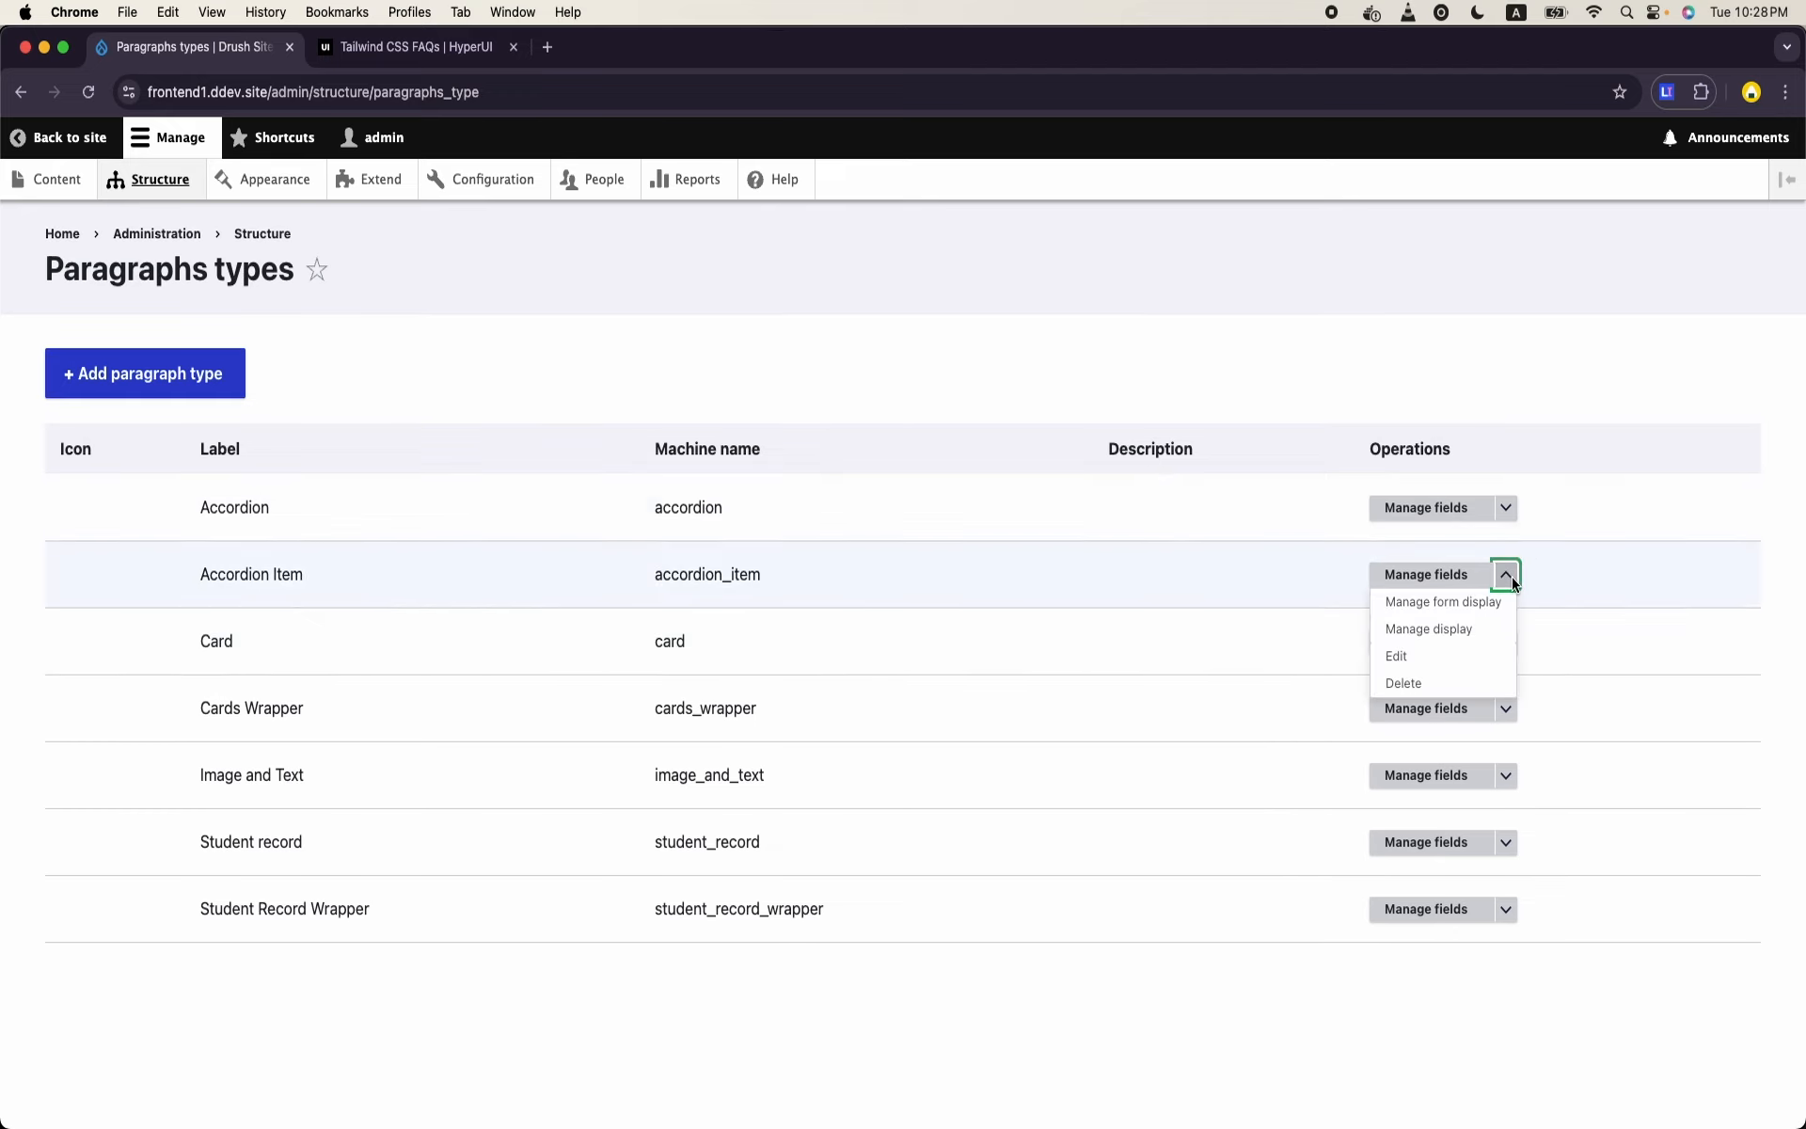
left_click(1479, 628)
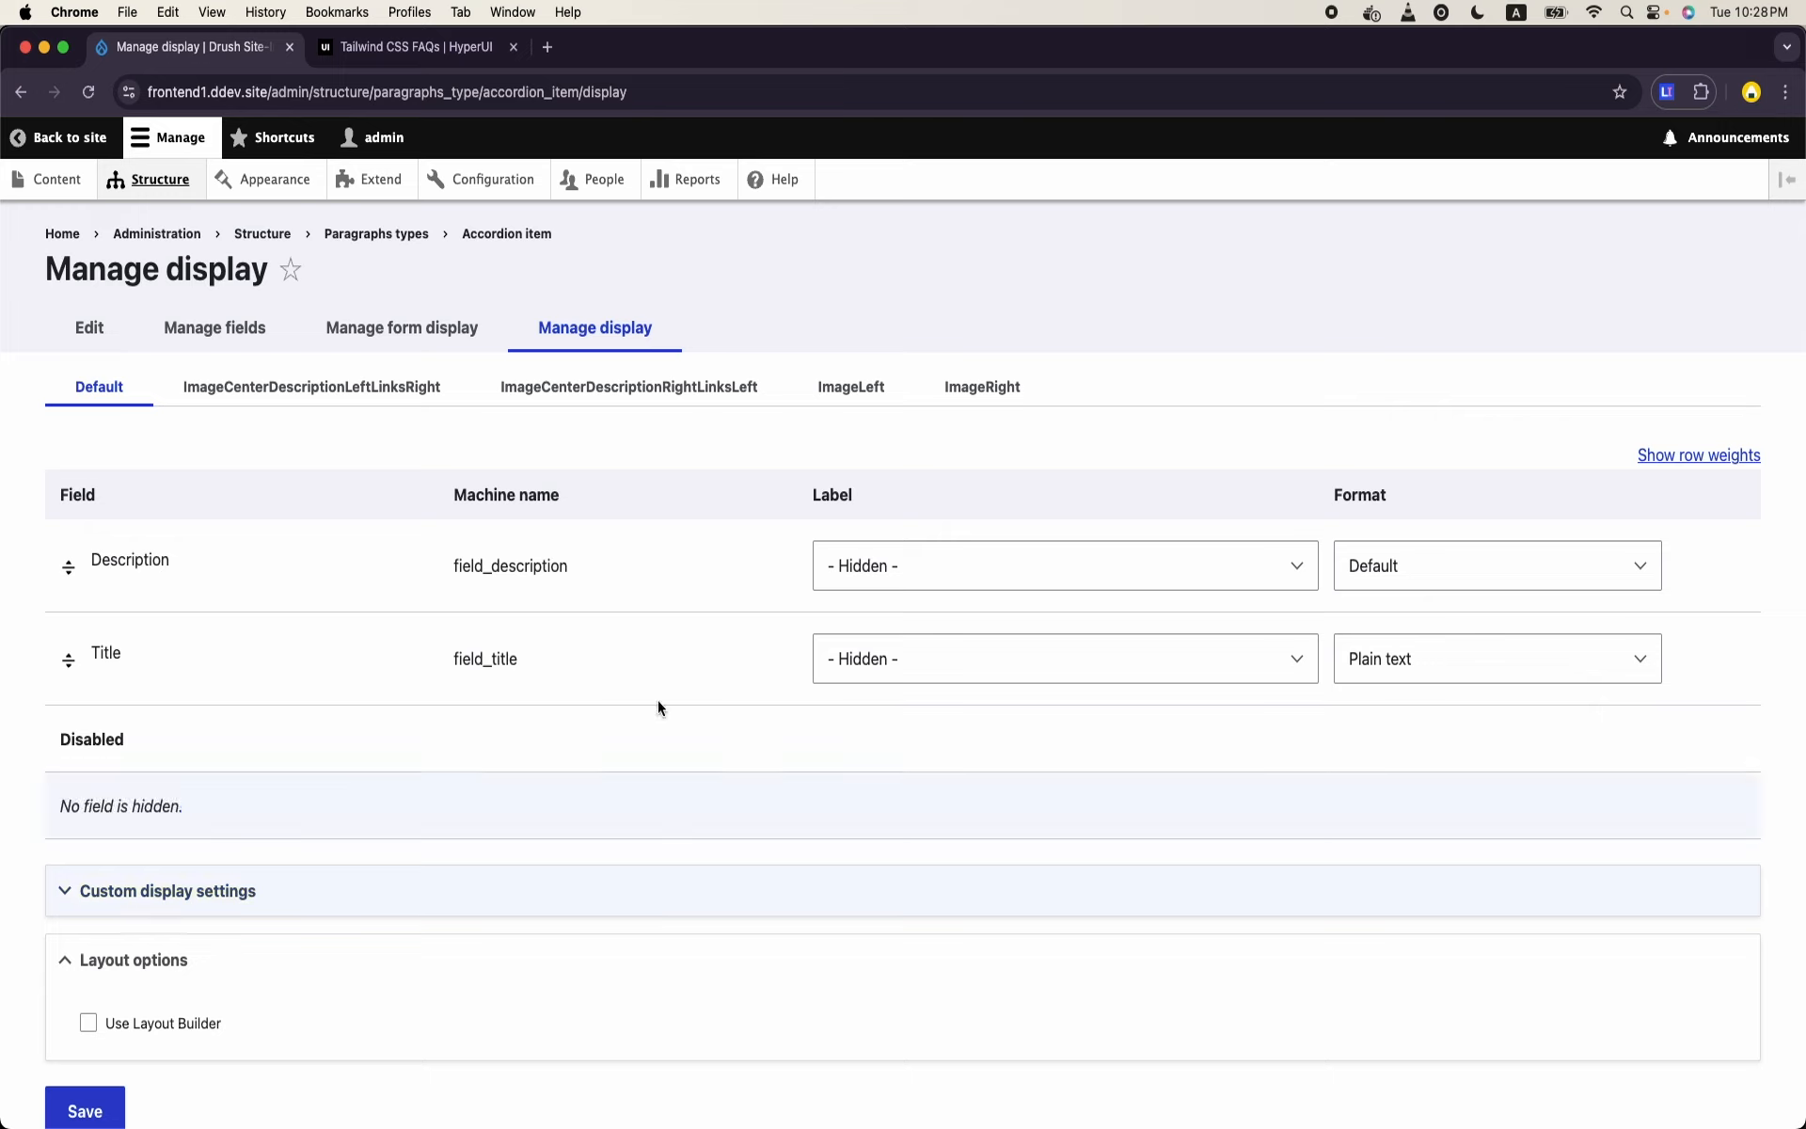
- Open the creation form for a new Landing Page and check which paragraph types its Sub Content field offers
left_click(168, 176)
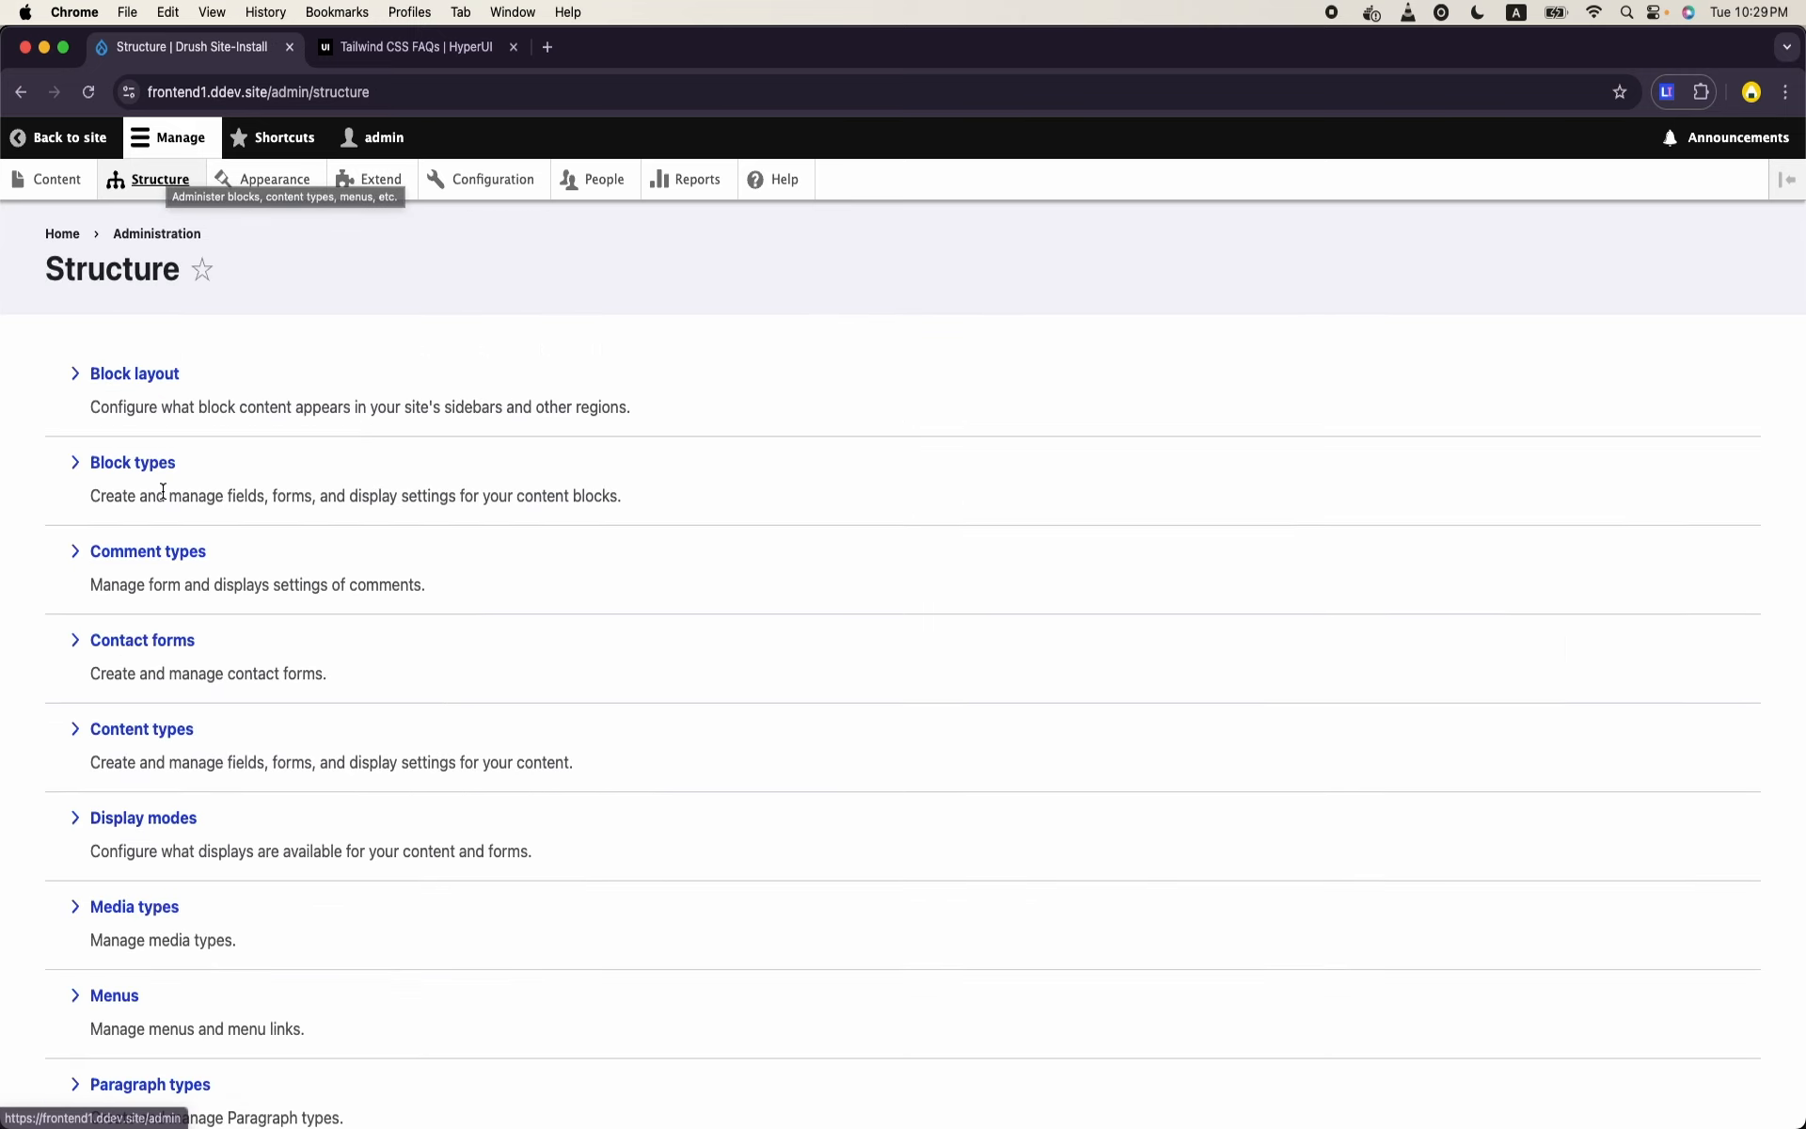
scroll(162, 490, "down", 3)
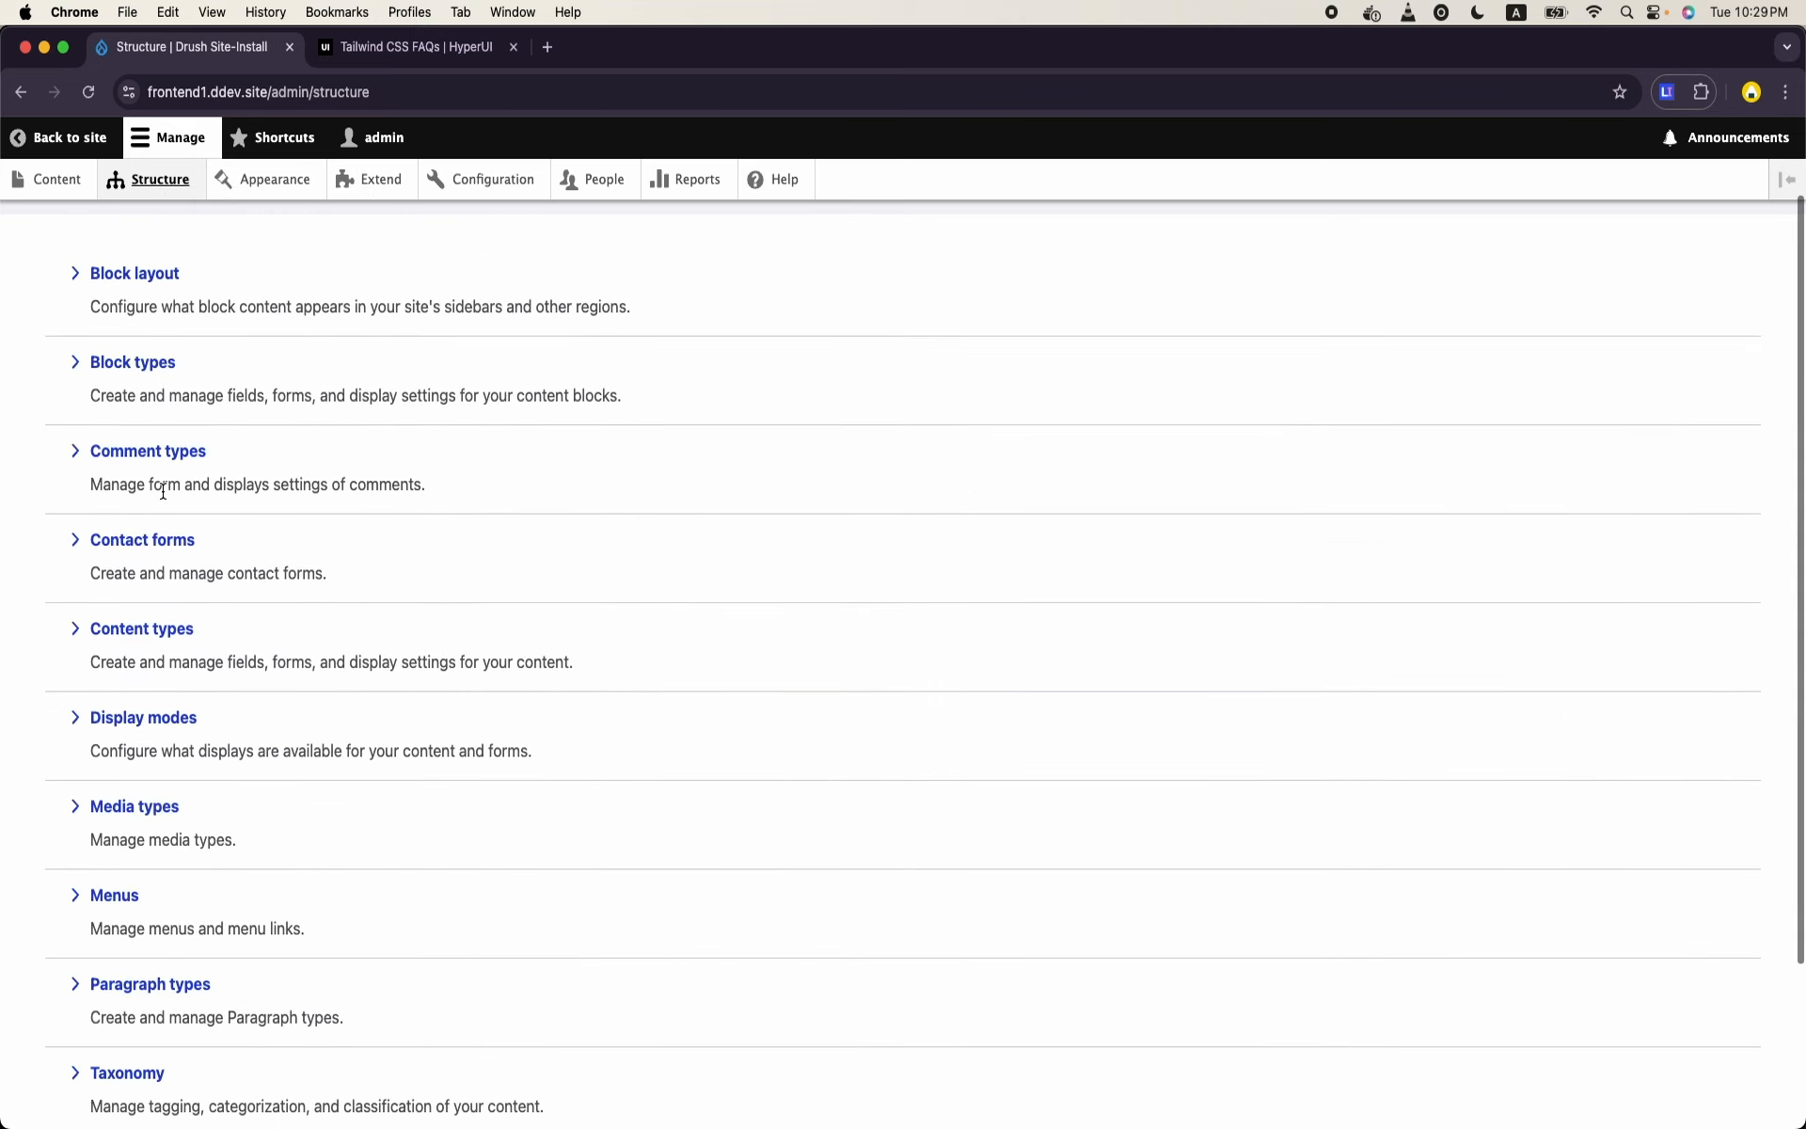
left_click(71, 174)
left_click(164, 431)
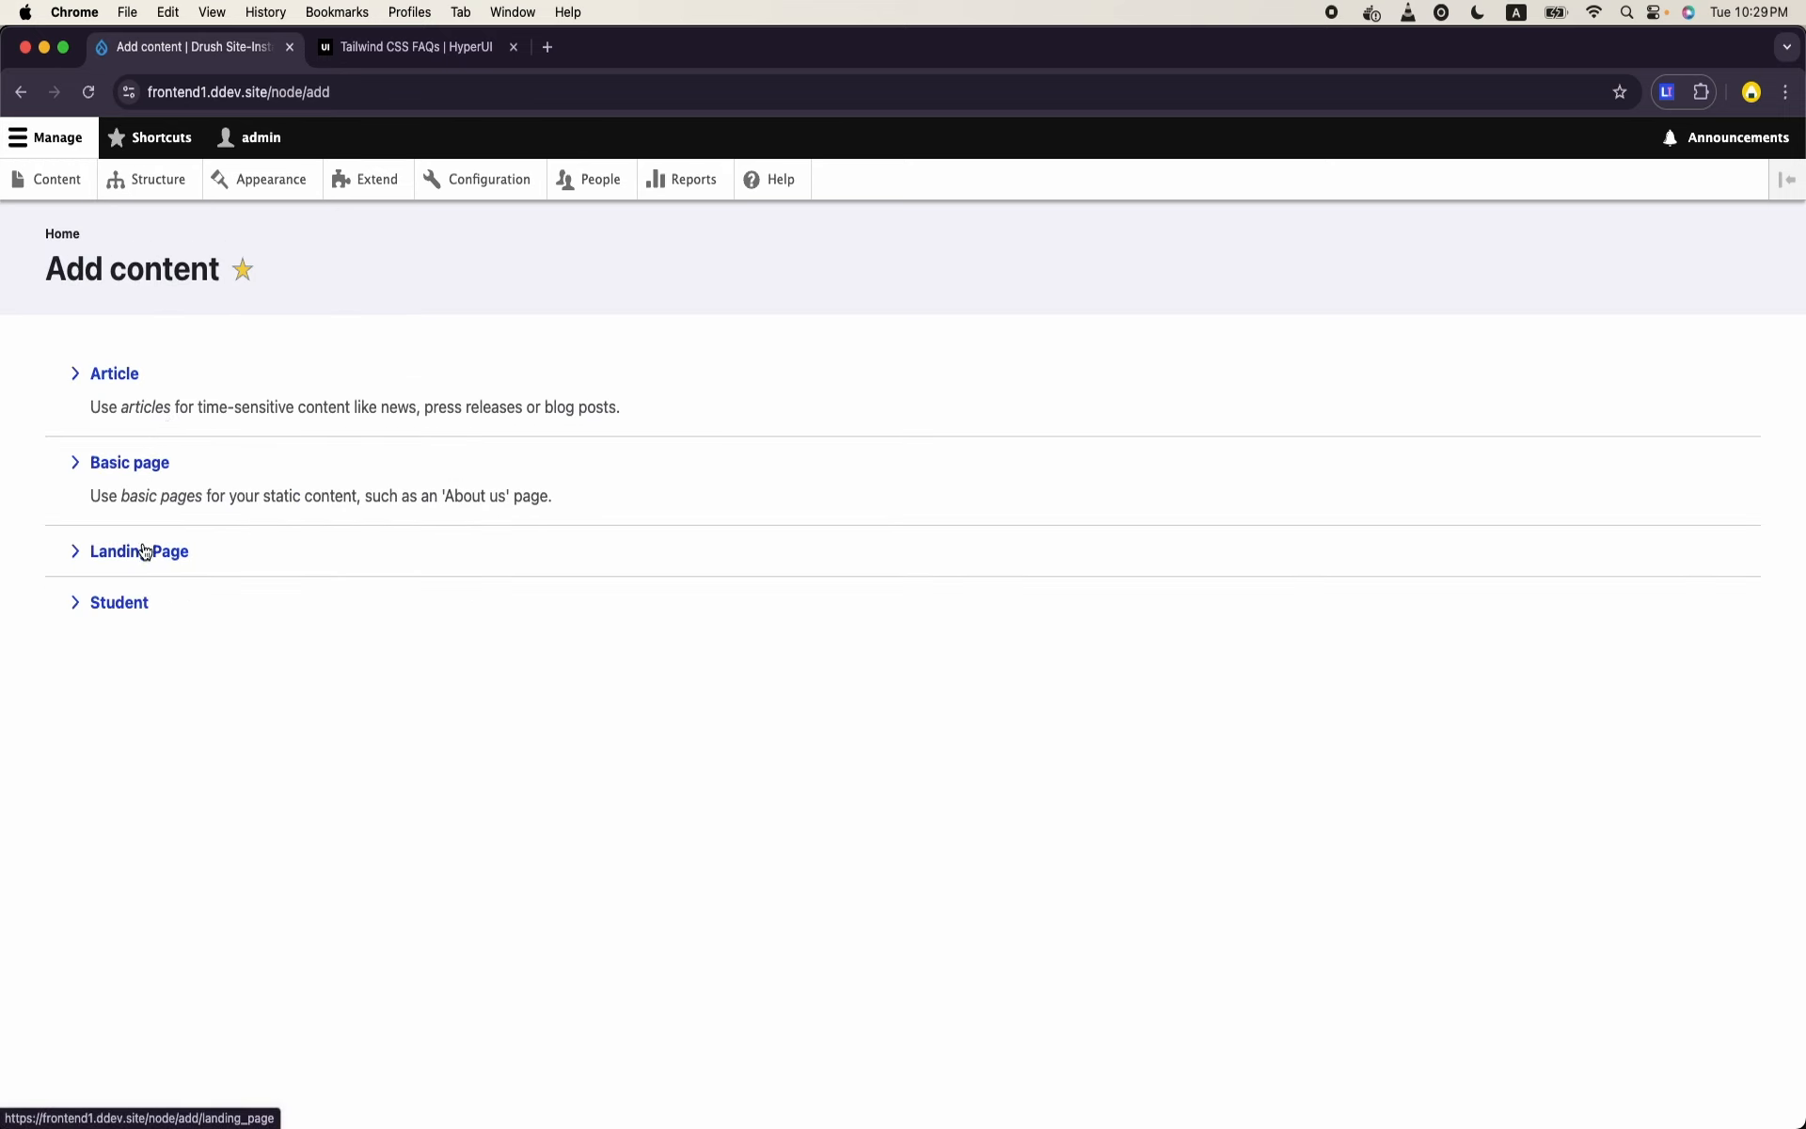
left_click(157, 470)
left_click(20, 91)
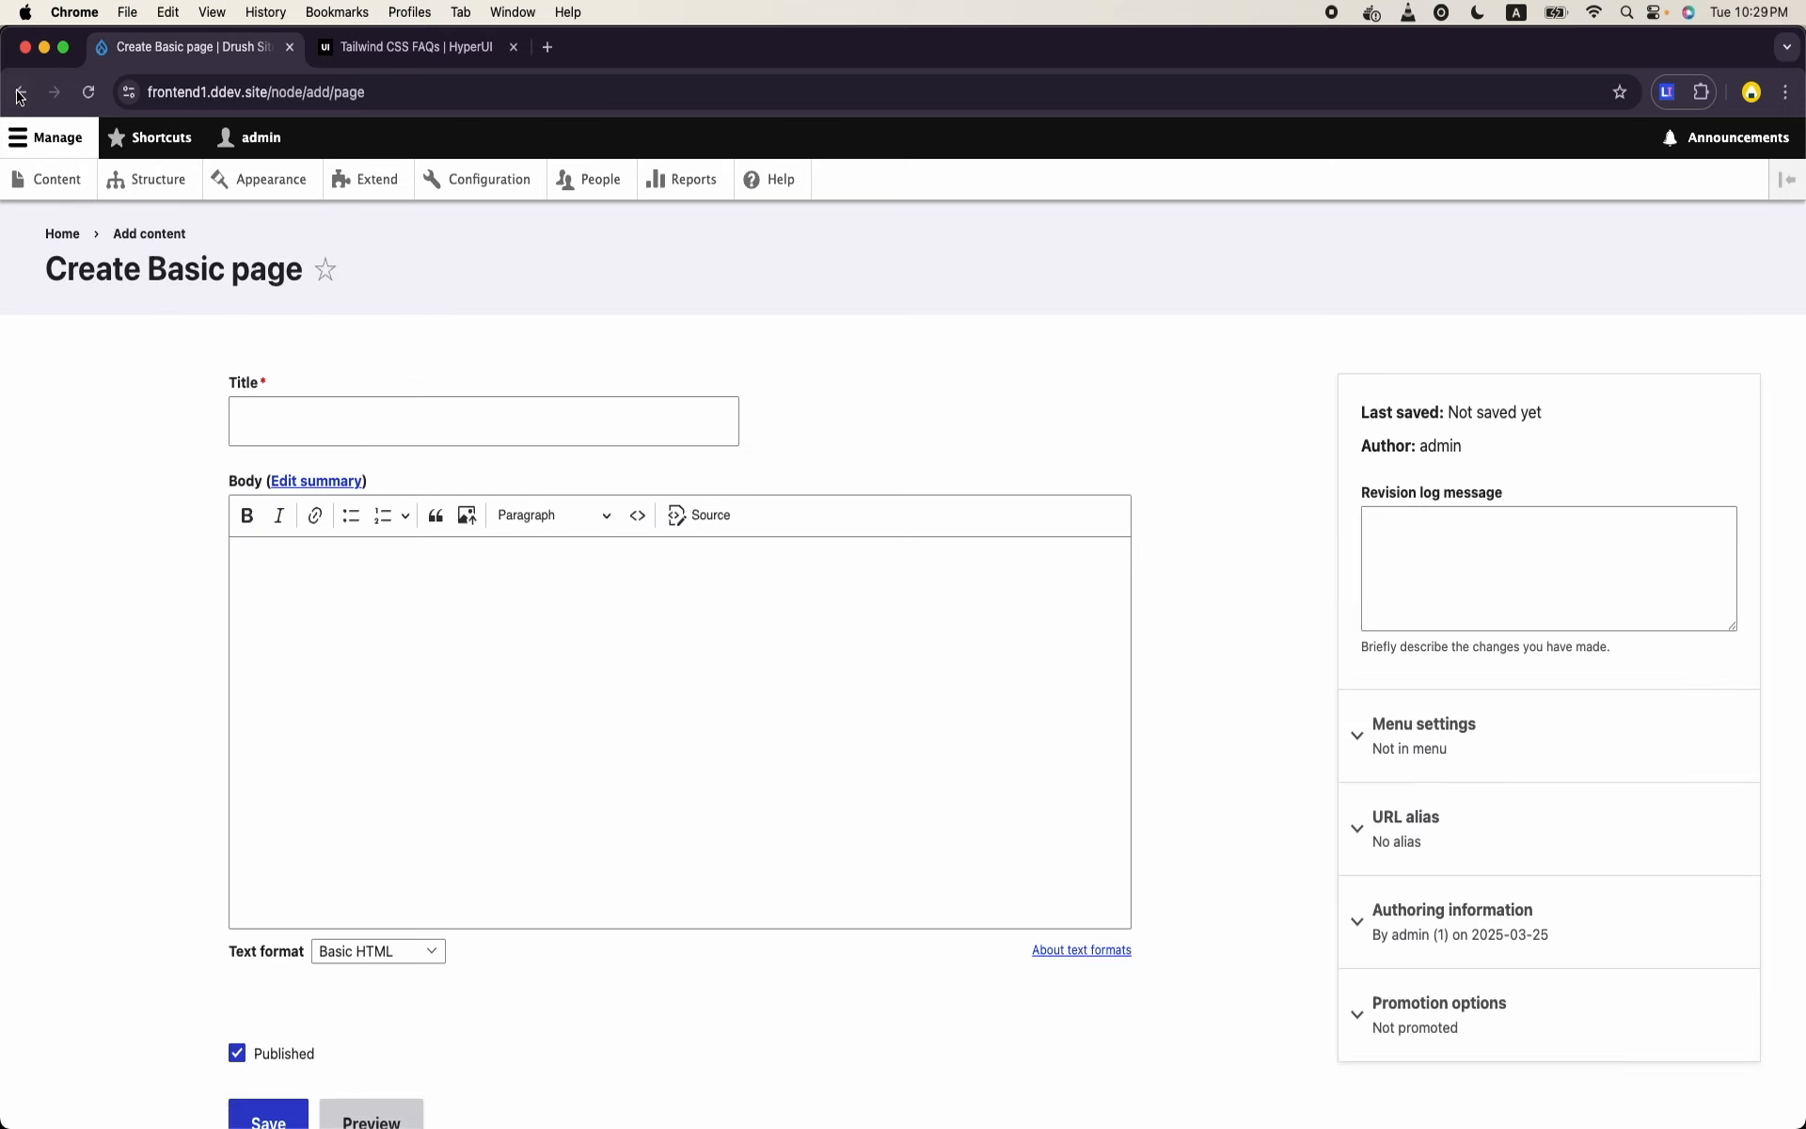
left_click(146, 555)
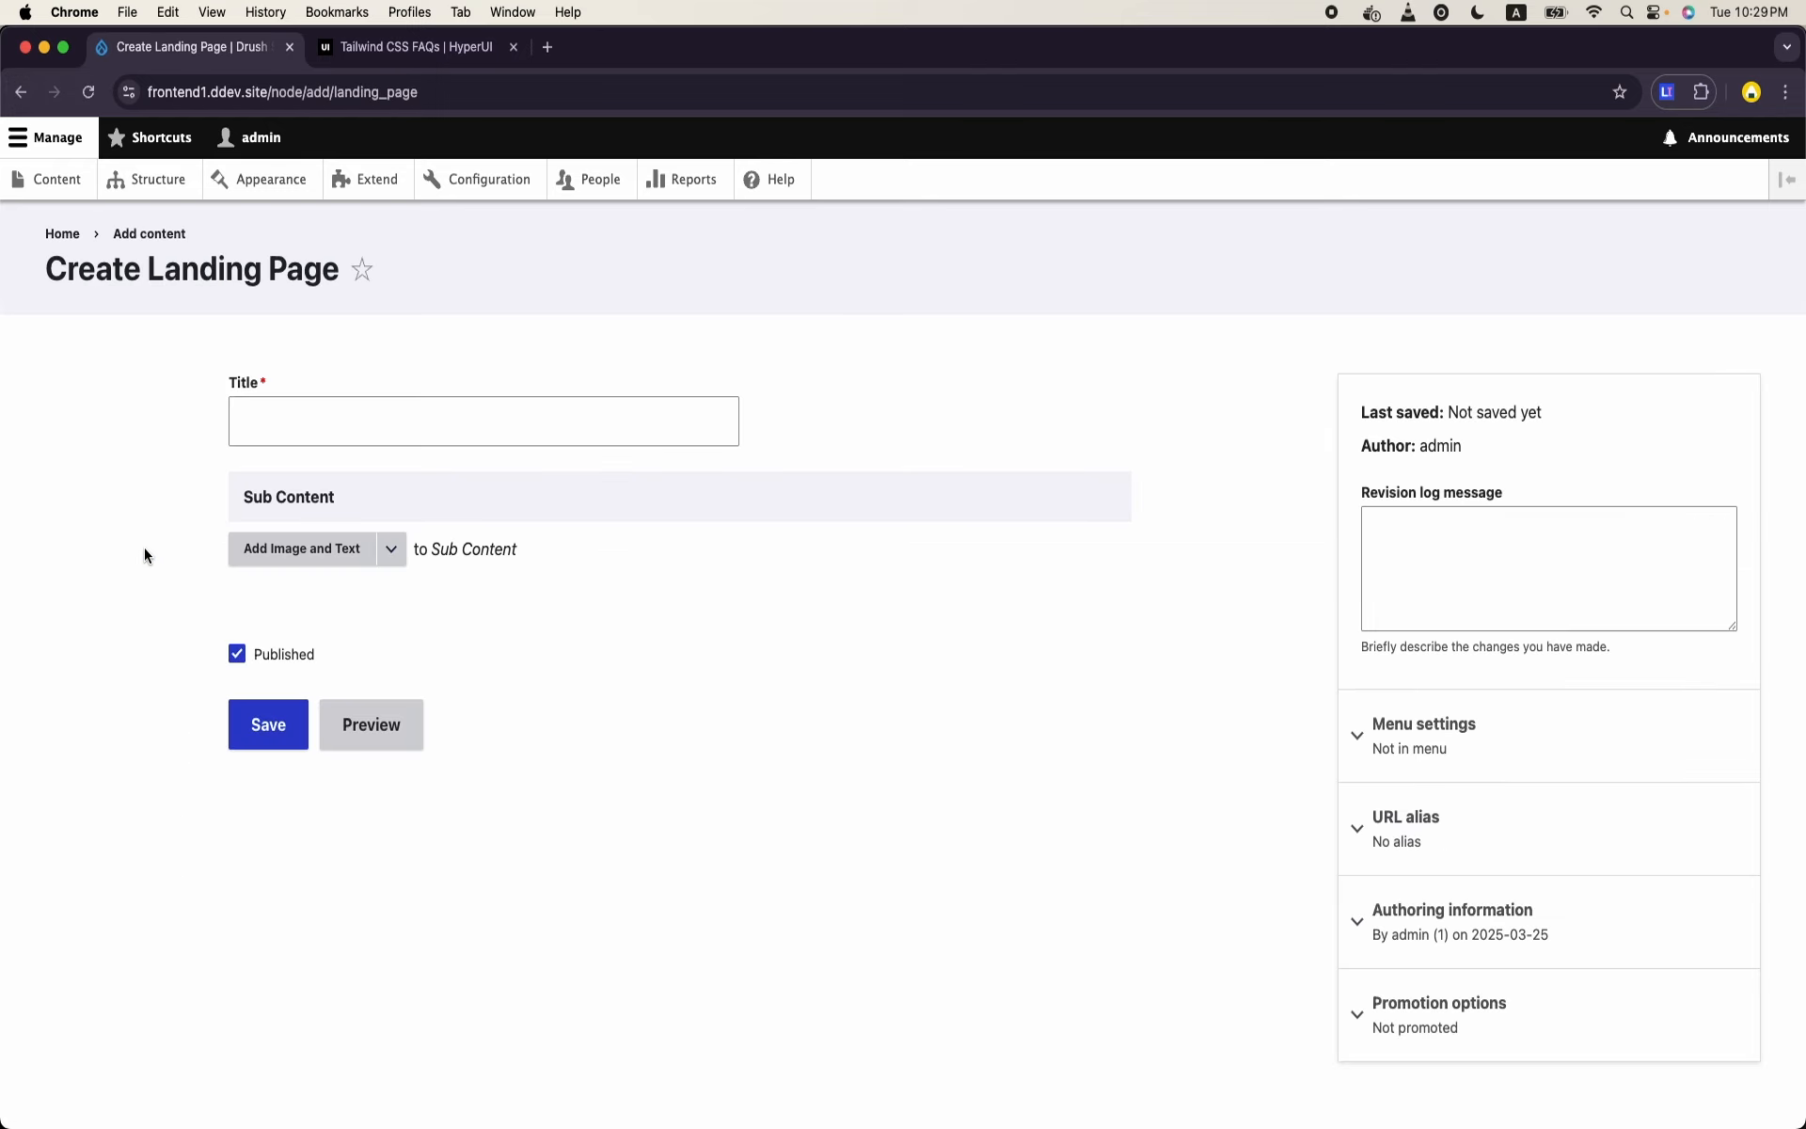
left_click(393, 550)
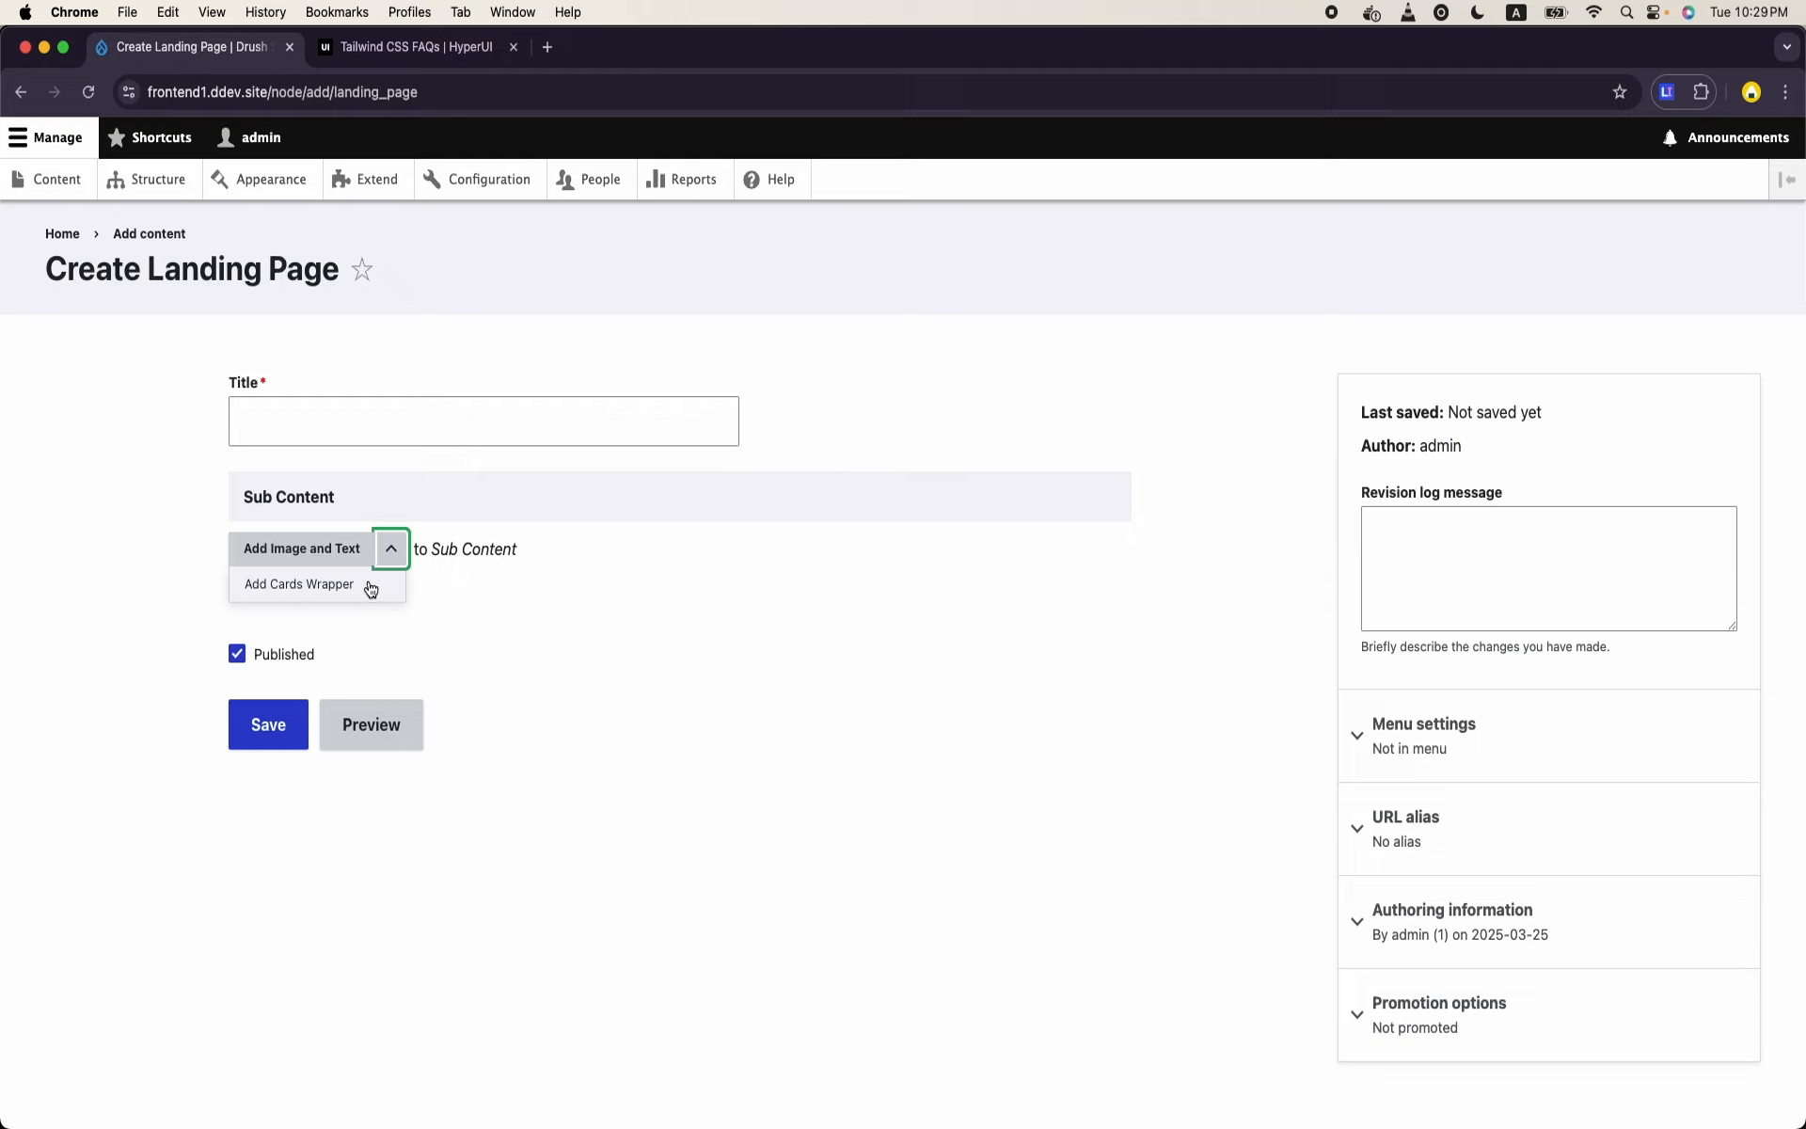
- Allow the Accordion paragraph type in the Landing Page content type's Sub Content field and save the field settings
left_click(161, 191)
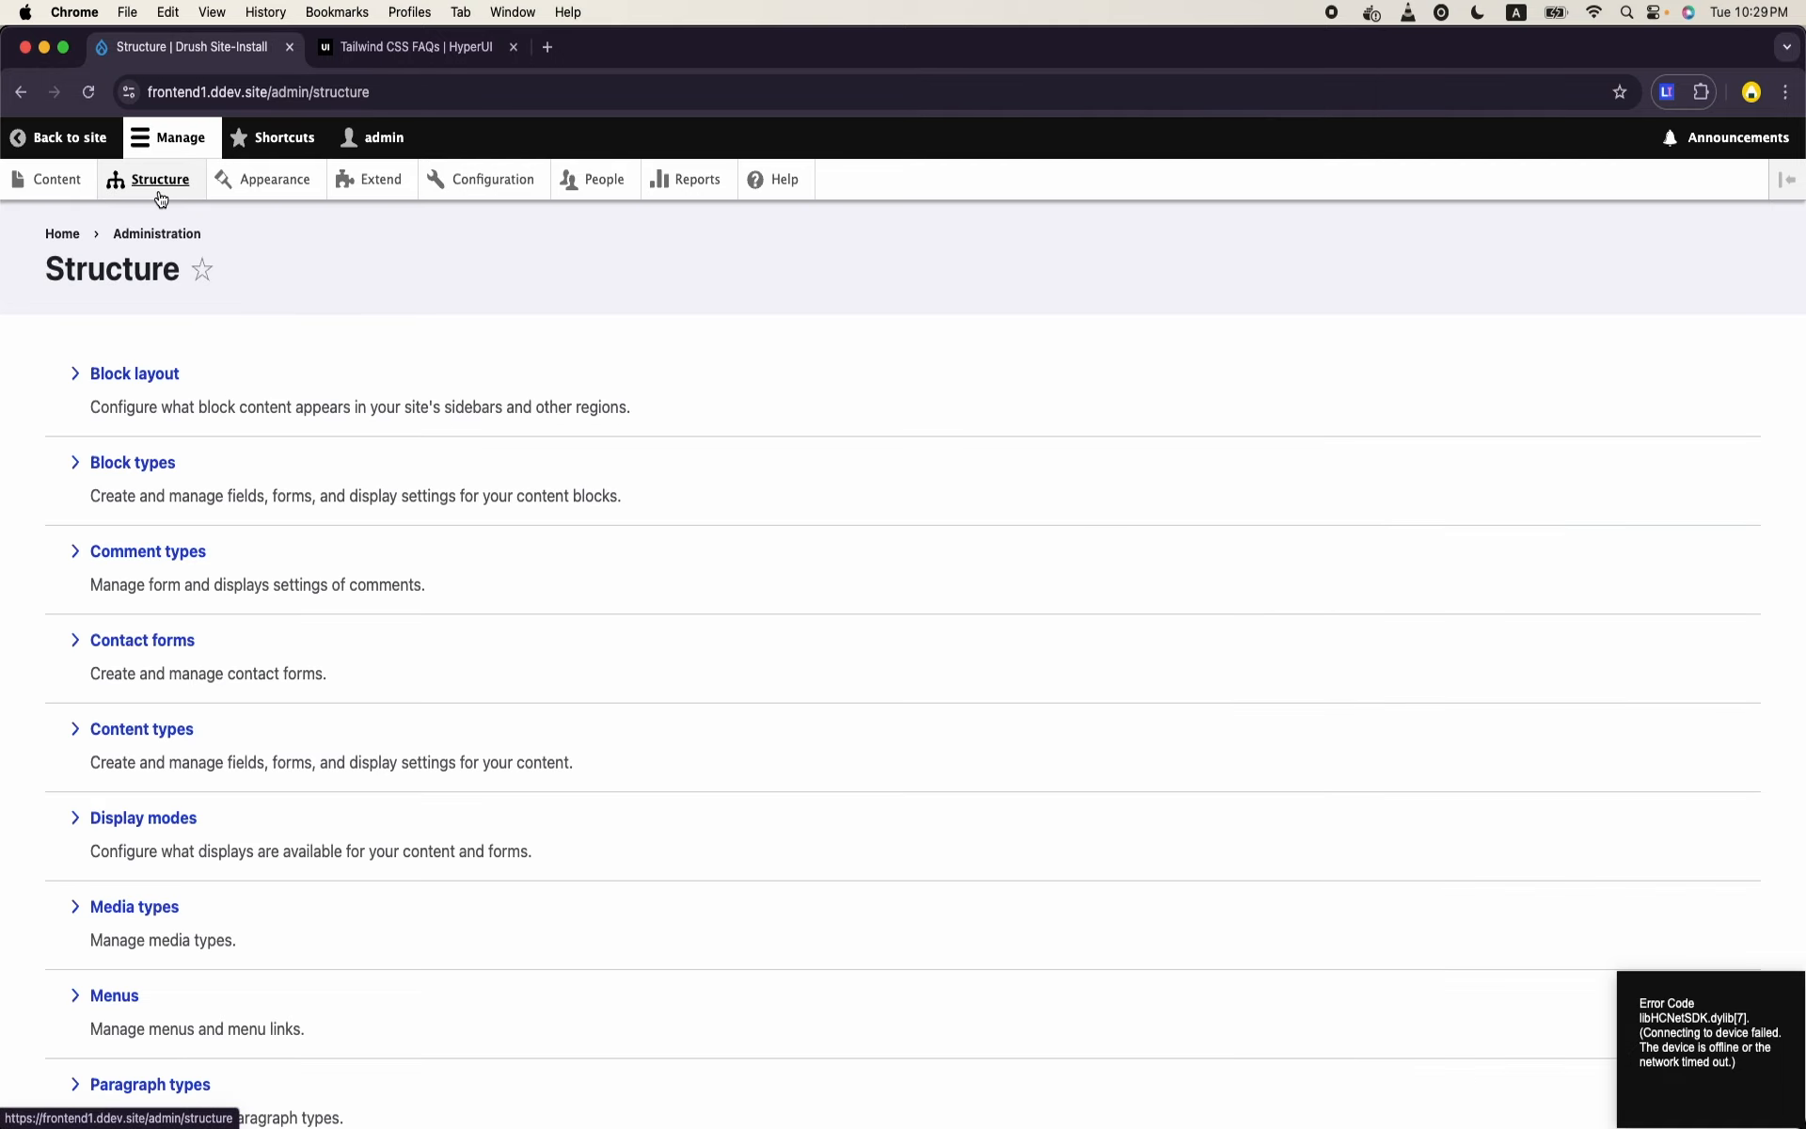
left_click(149, 731)
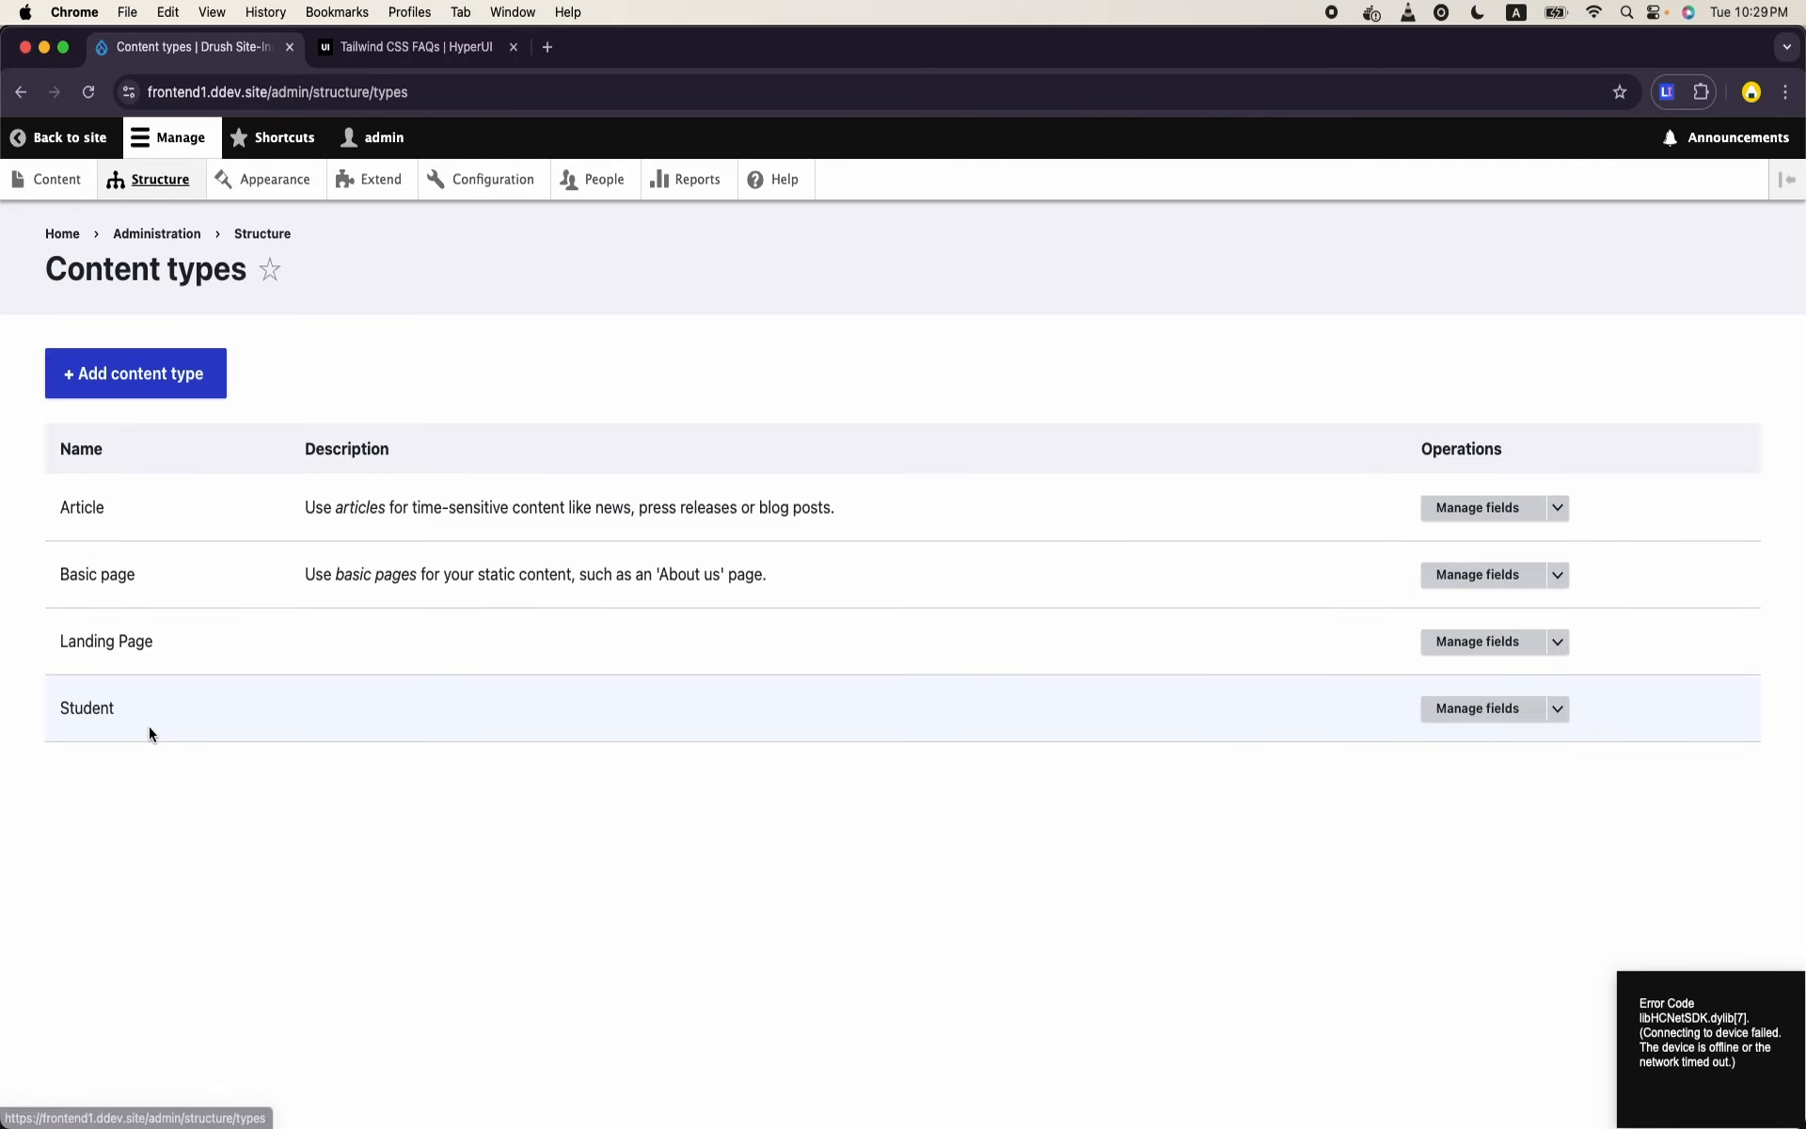
left_click(1505, 642)
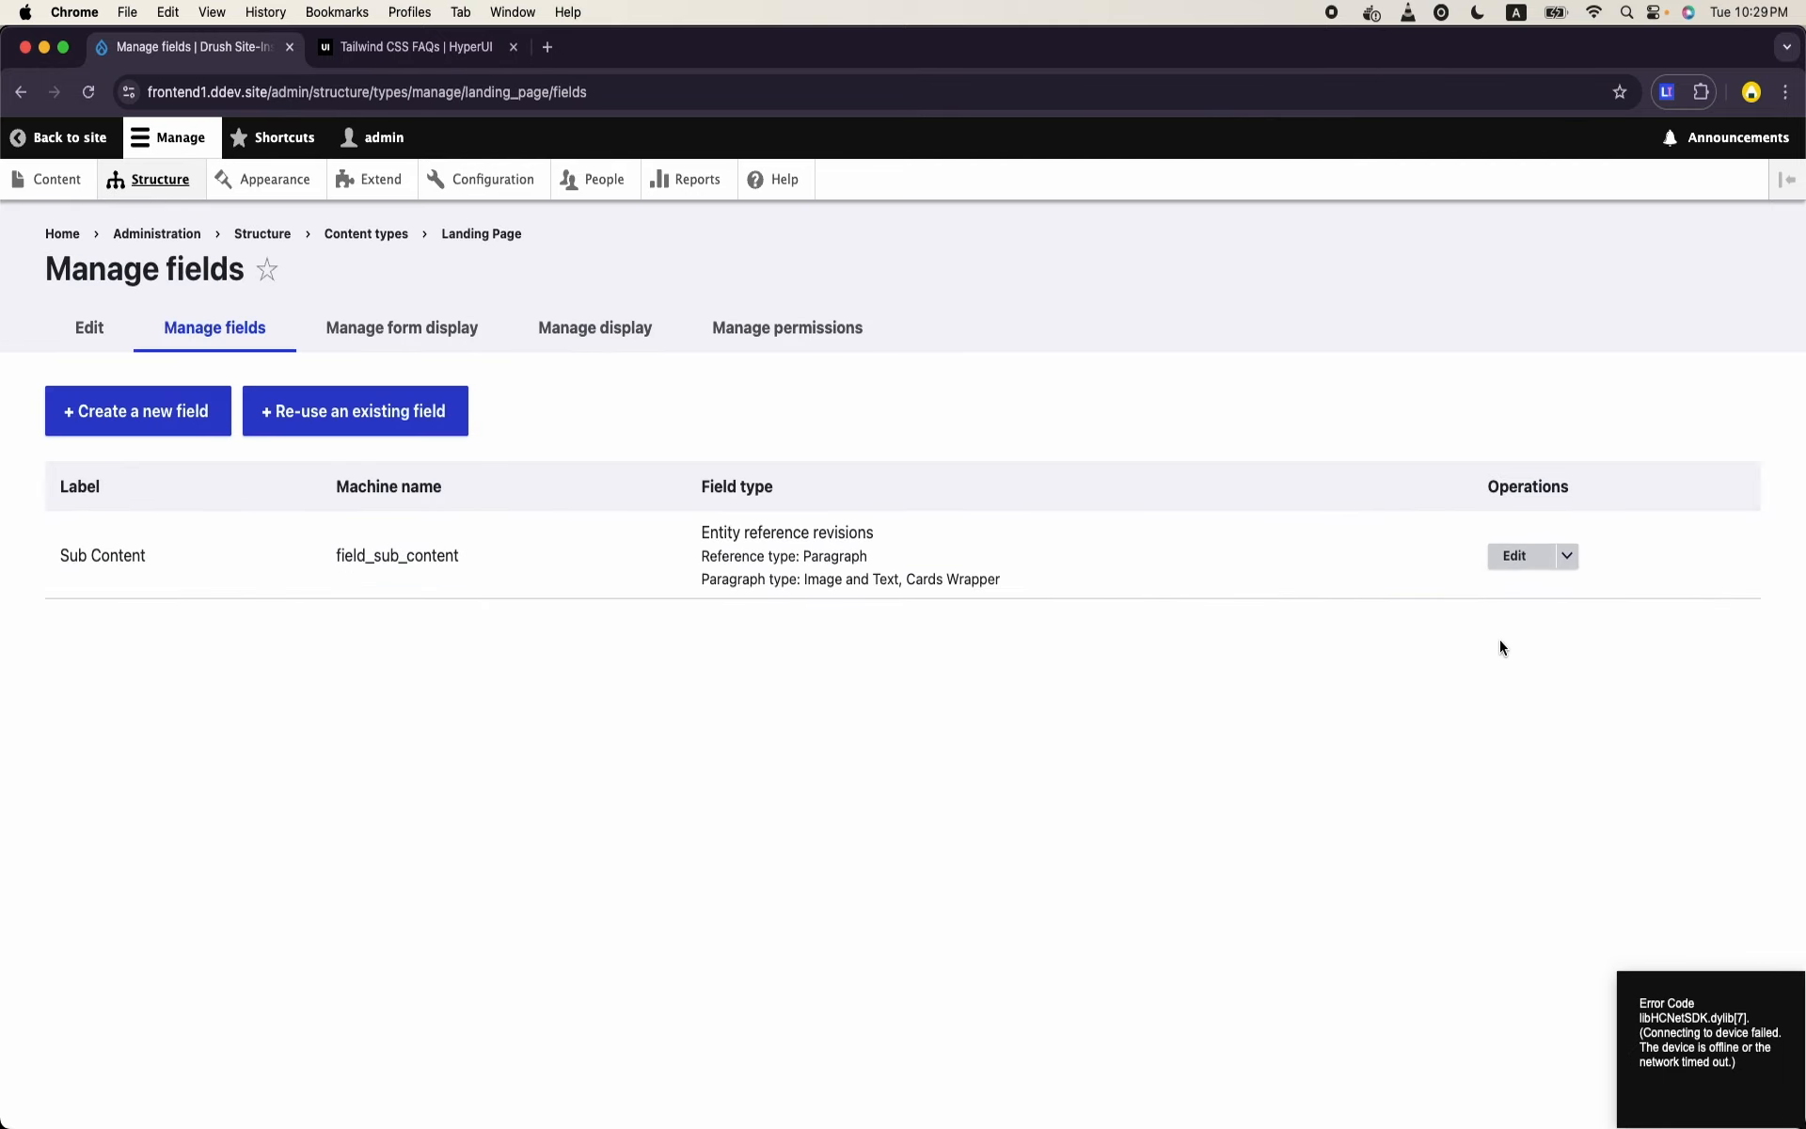
left_click(1517, 555)
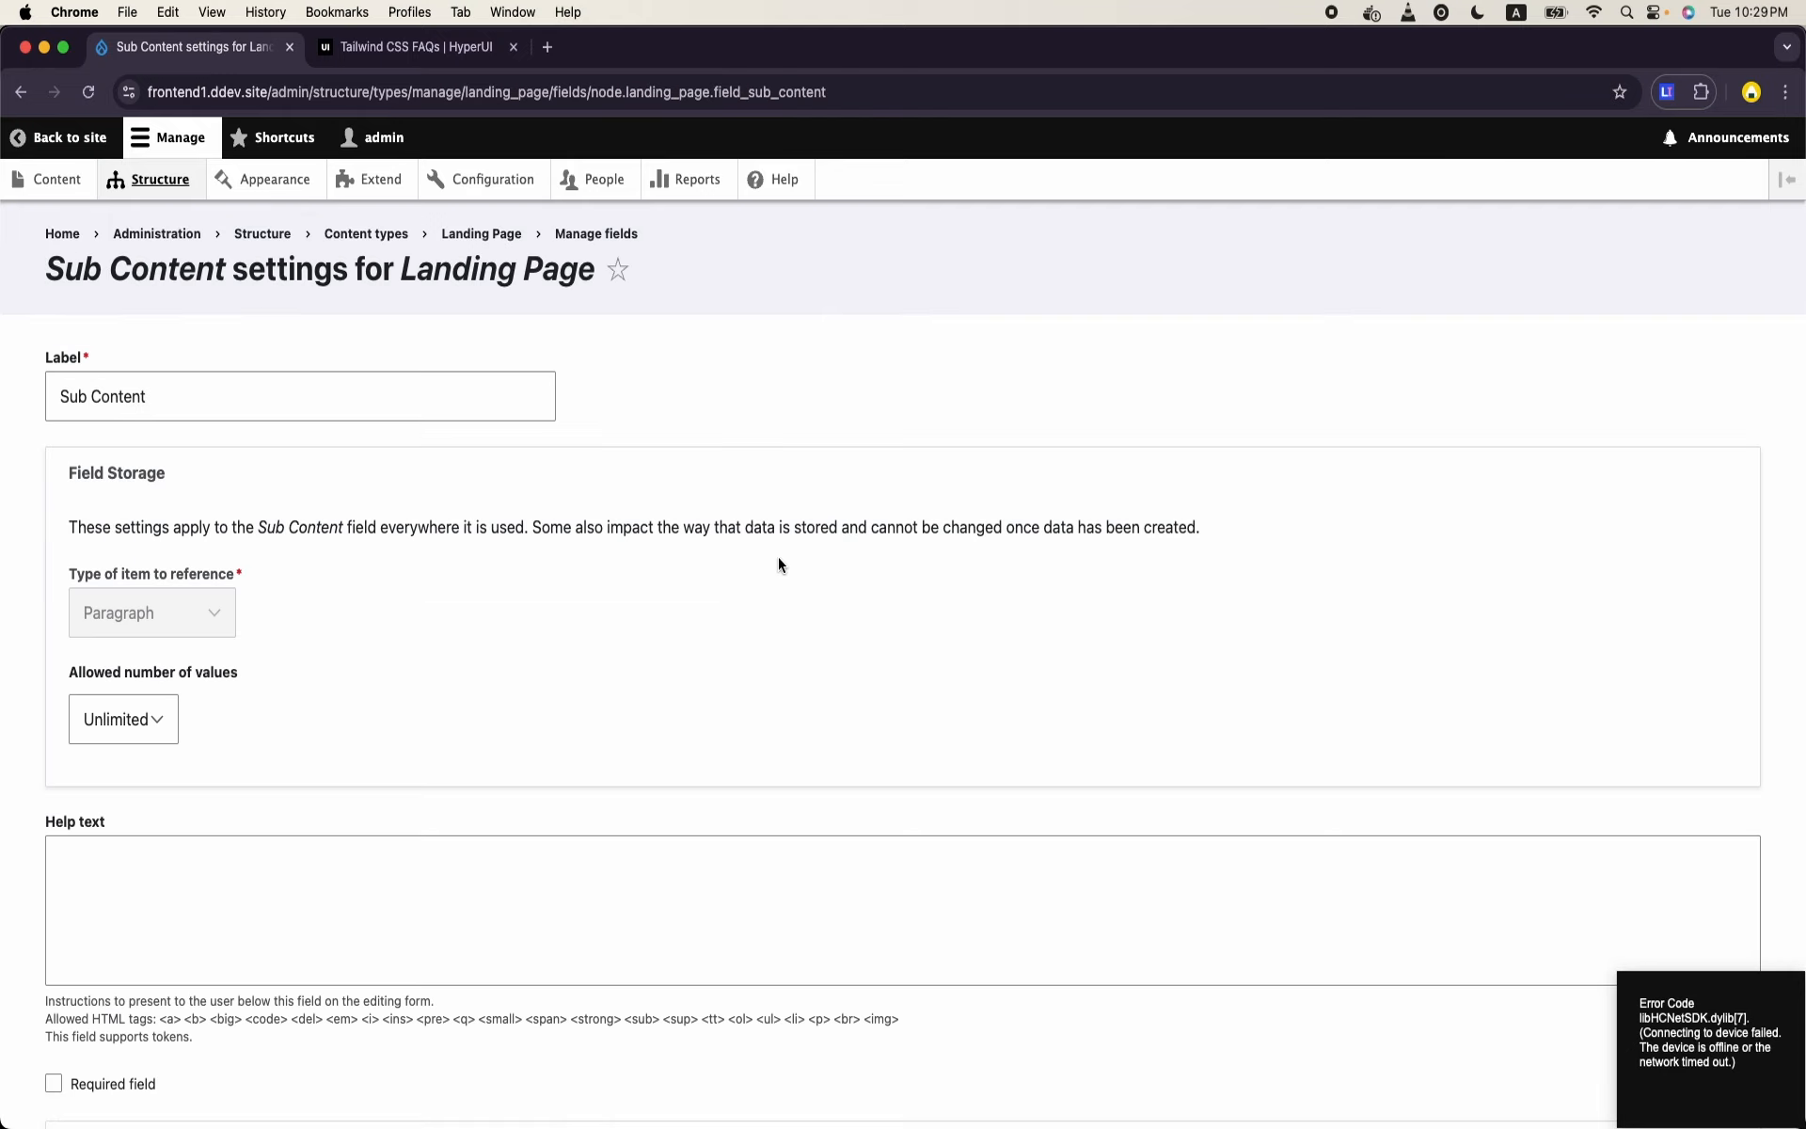
scroll(778, 565, "down", 8)
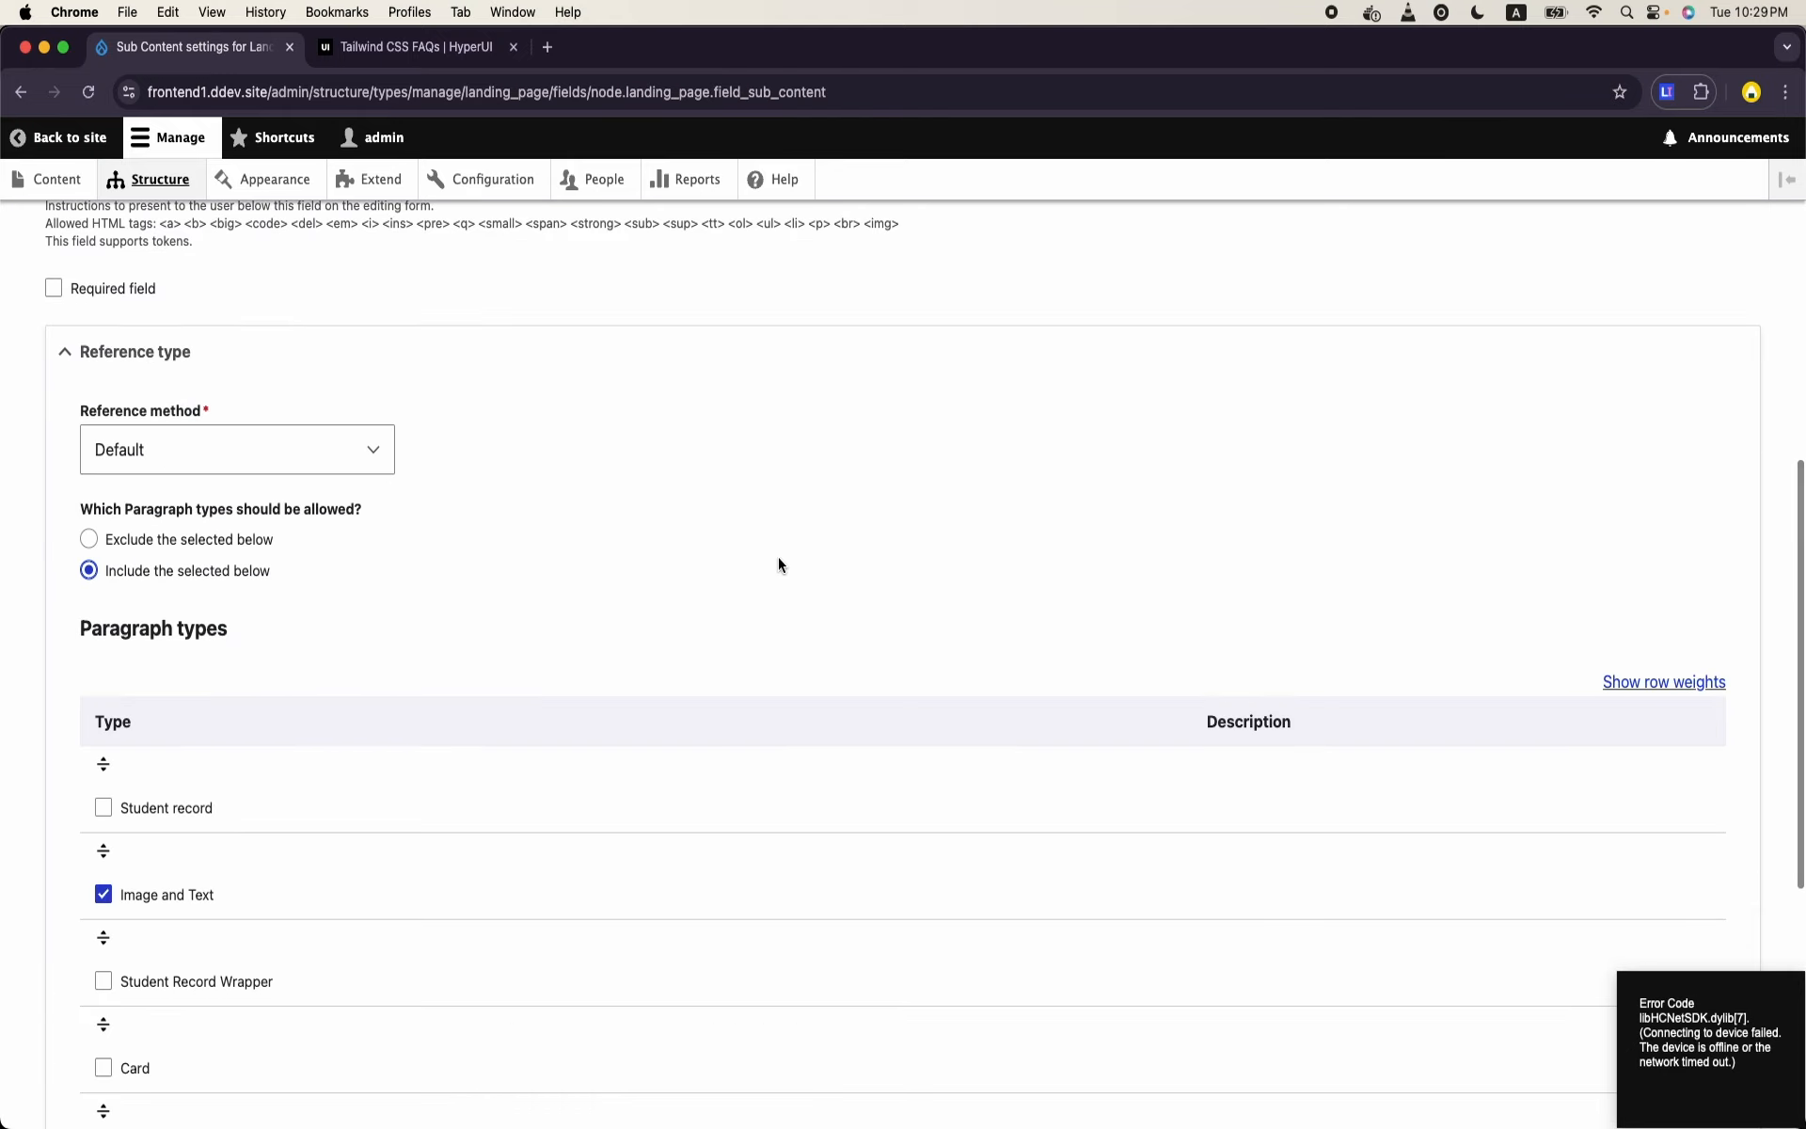
scroll(778, 564, "down", 5)
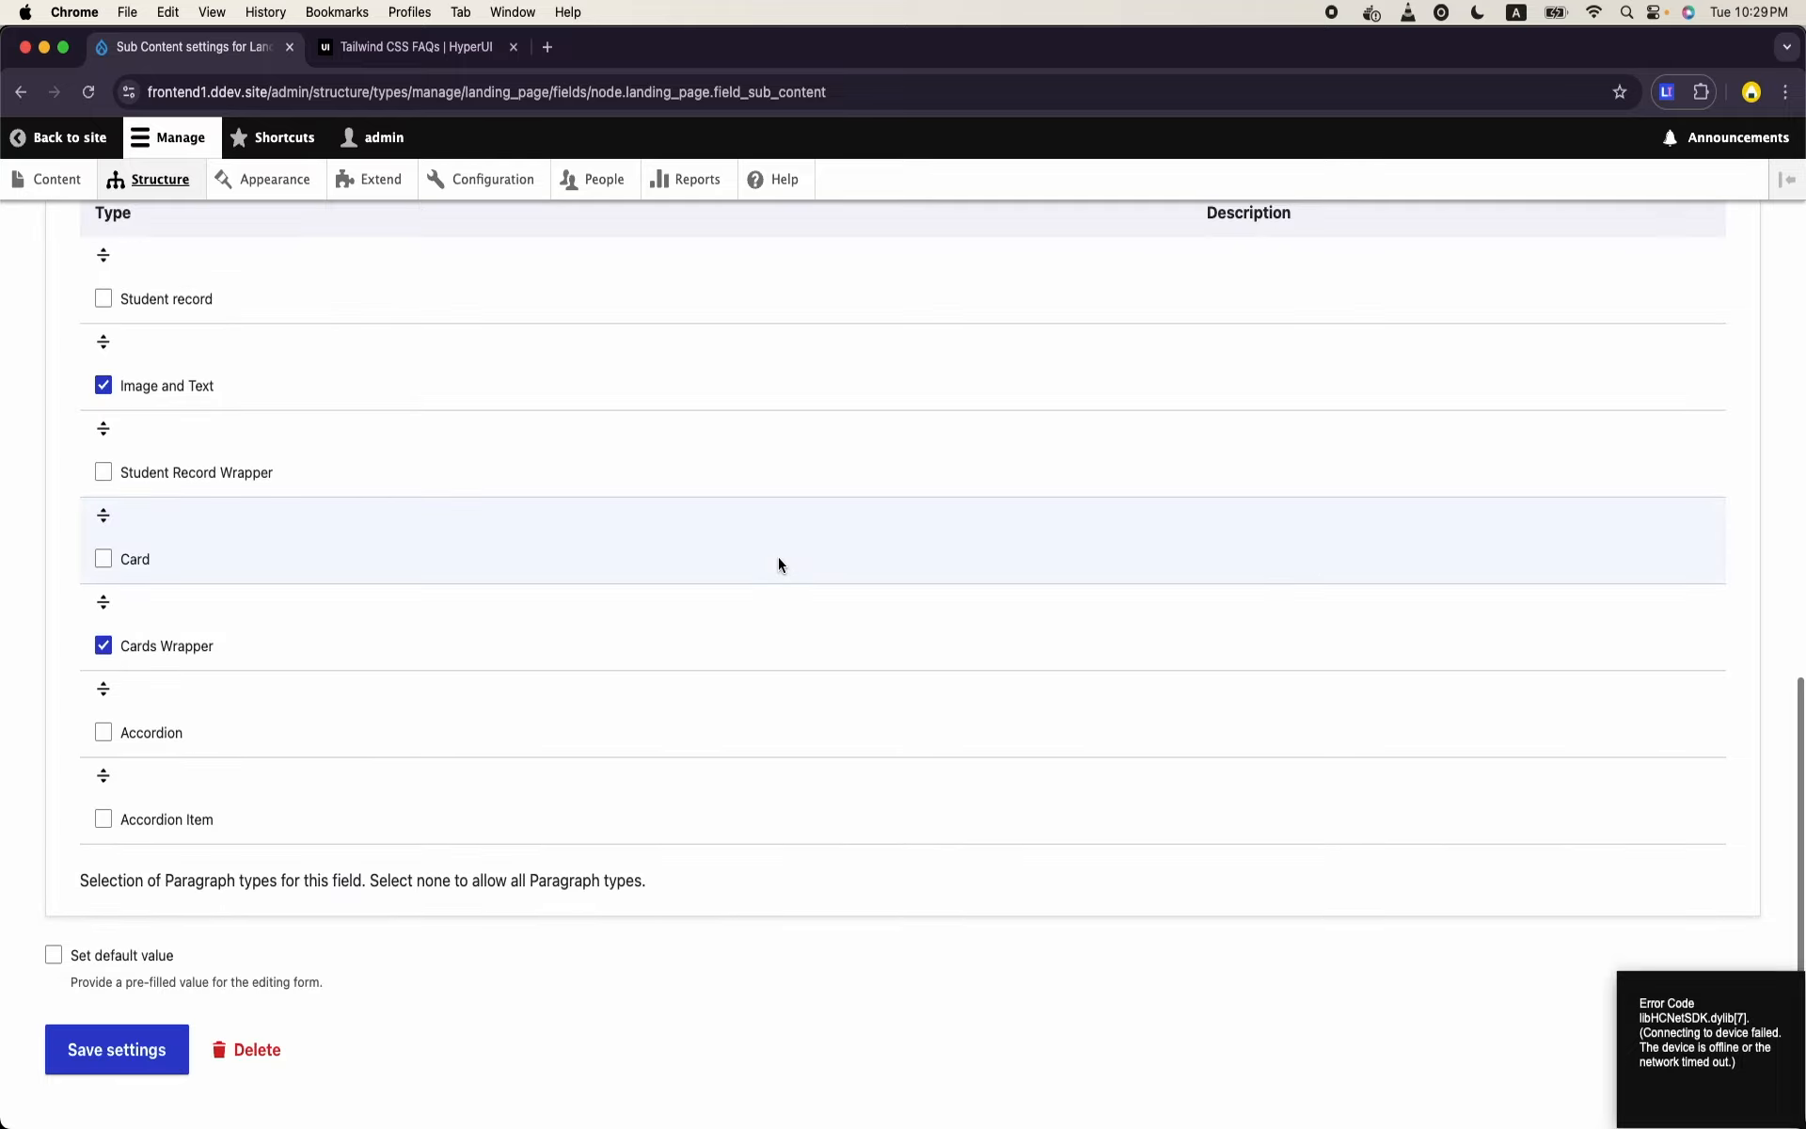
left_click(103, 733)
left_click(131, 1042)
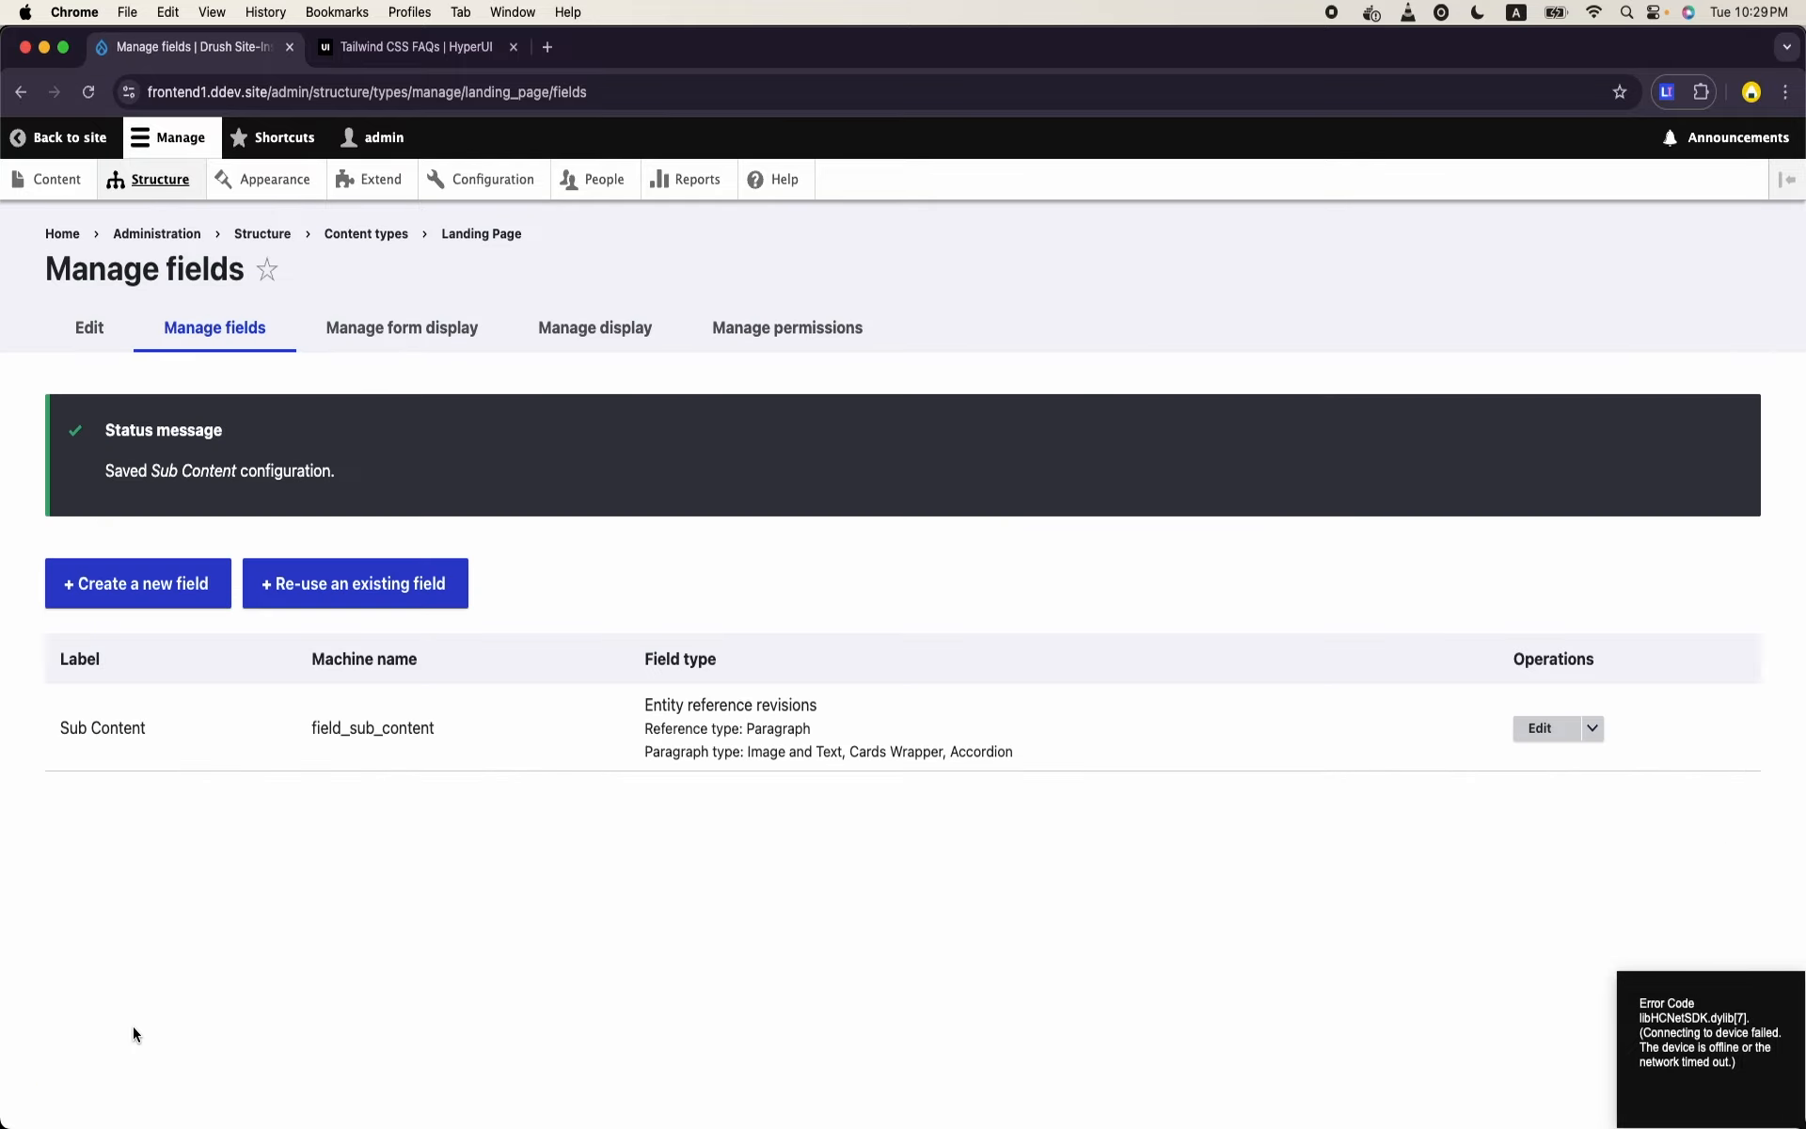
- Review the Sub Content widget settings in the Landing Page form display and save them as they are
left_click(396, 335)
scroll(449, 685, "down", 6)
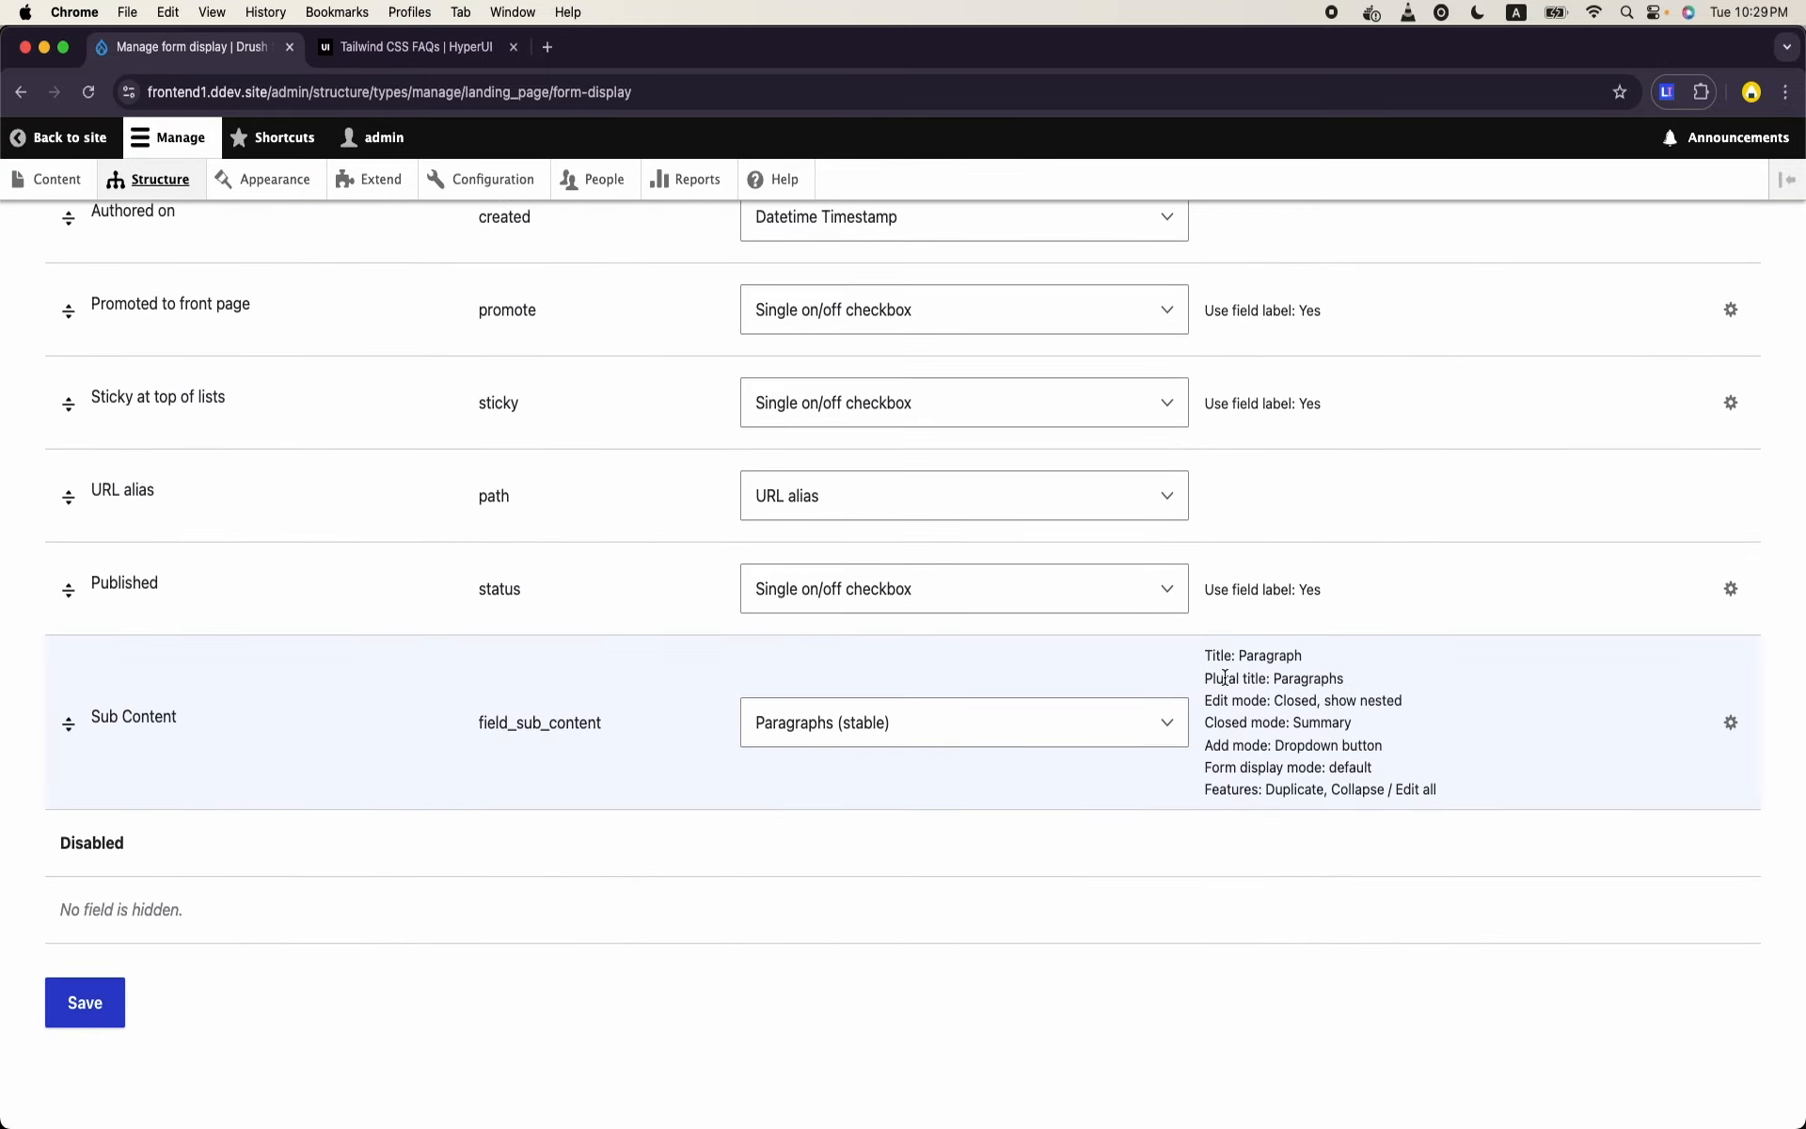
left_click(1731, 727)
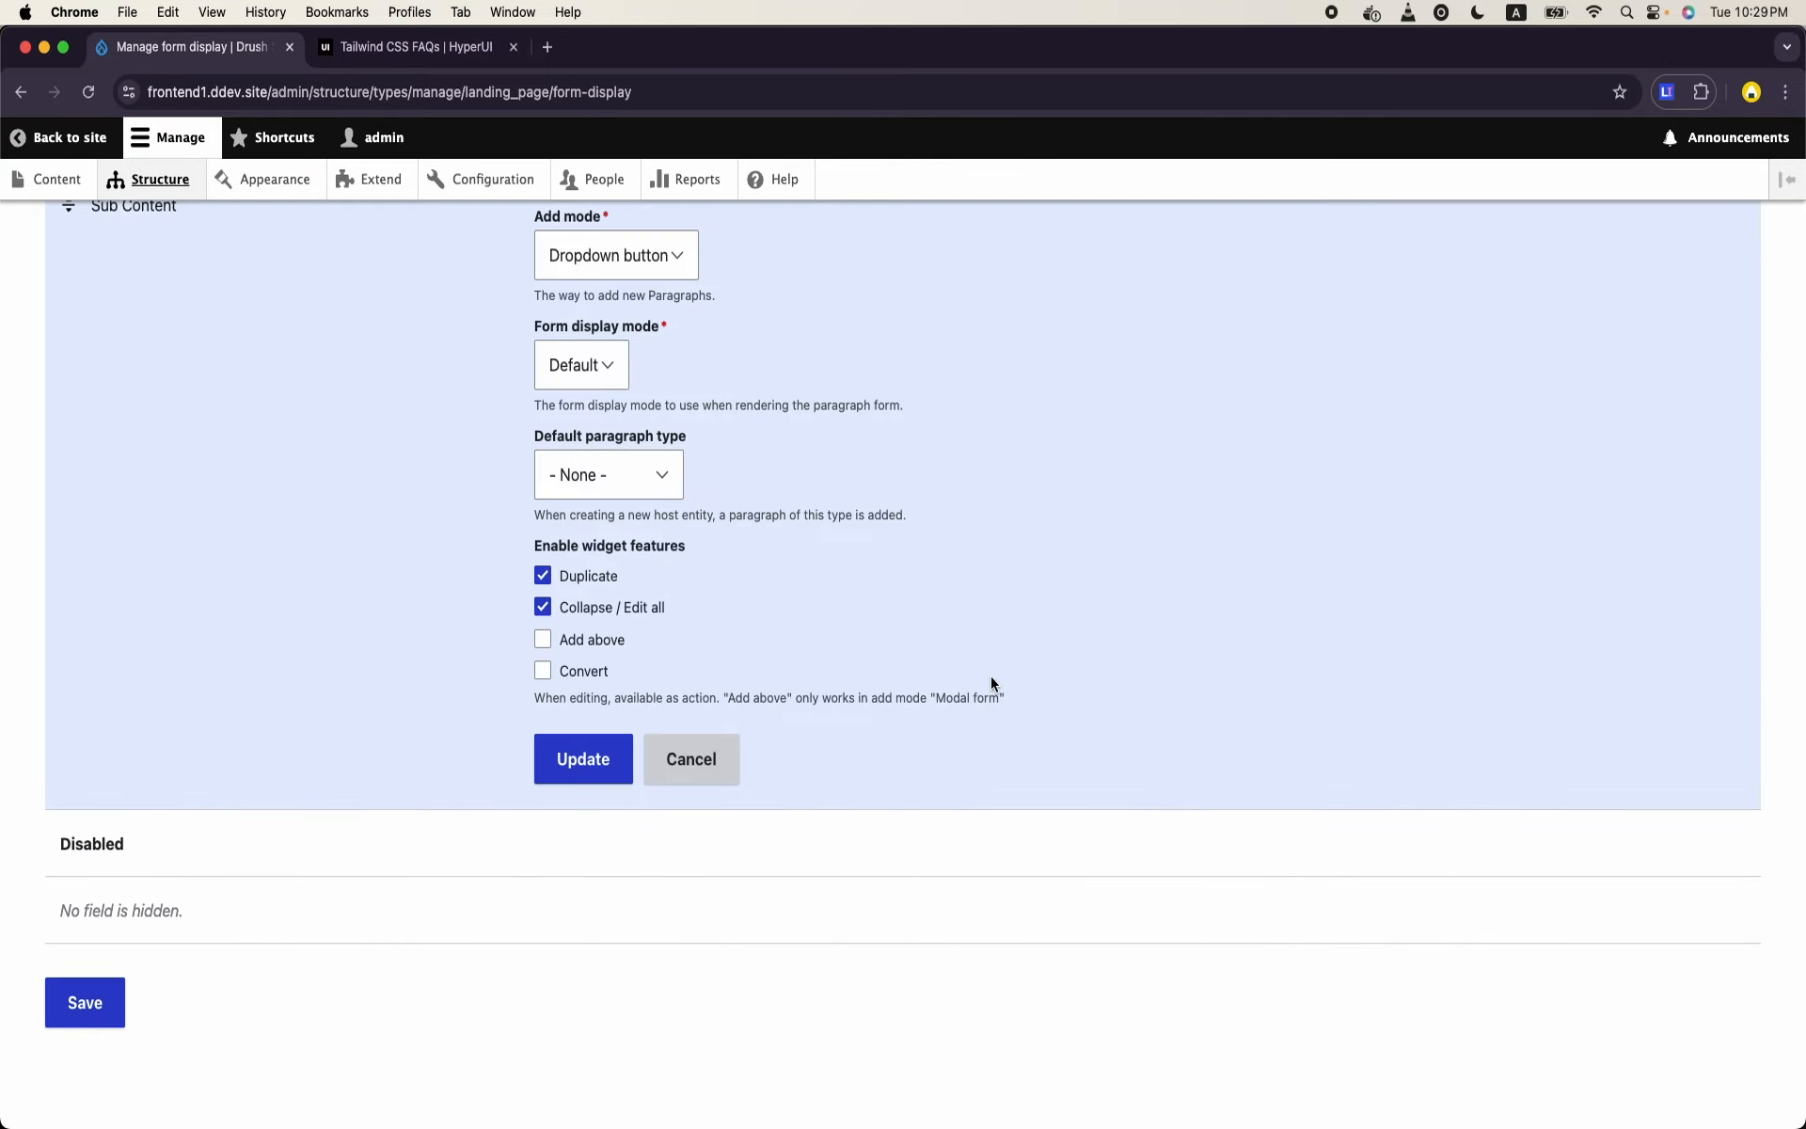
scroll(788, 649, "up", 2)
scroll(789, 650, "up", 2)
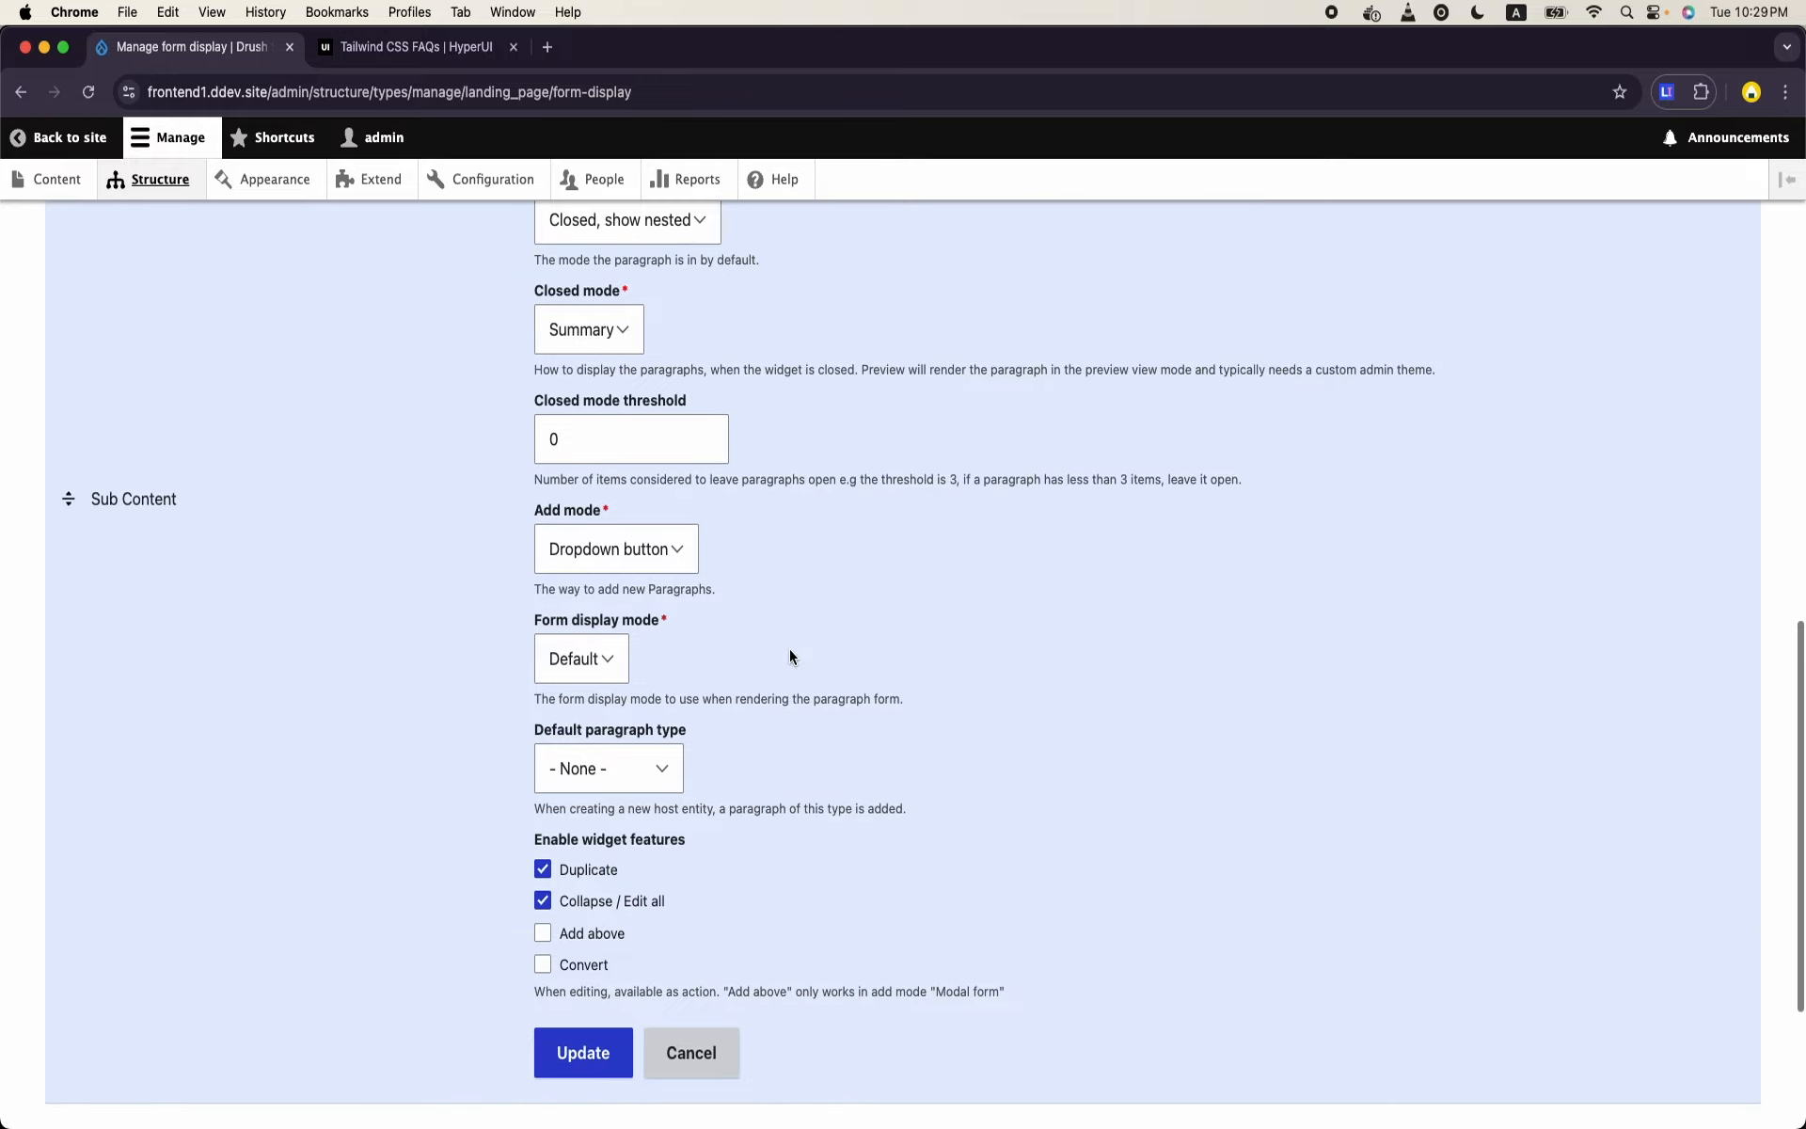
scroll(790, 655, "up", 3)
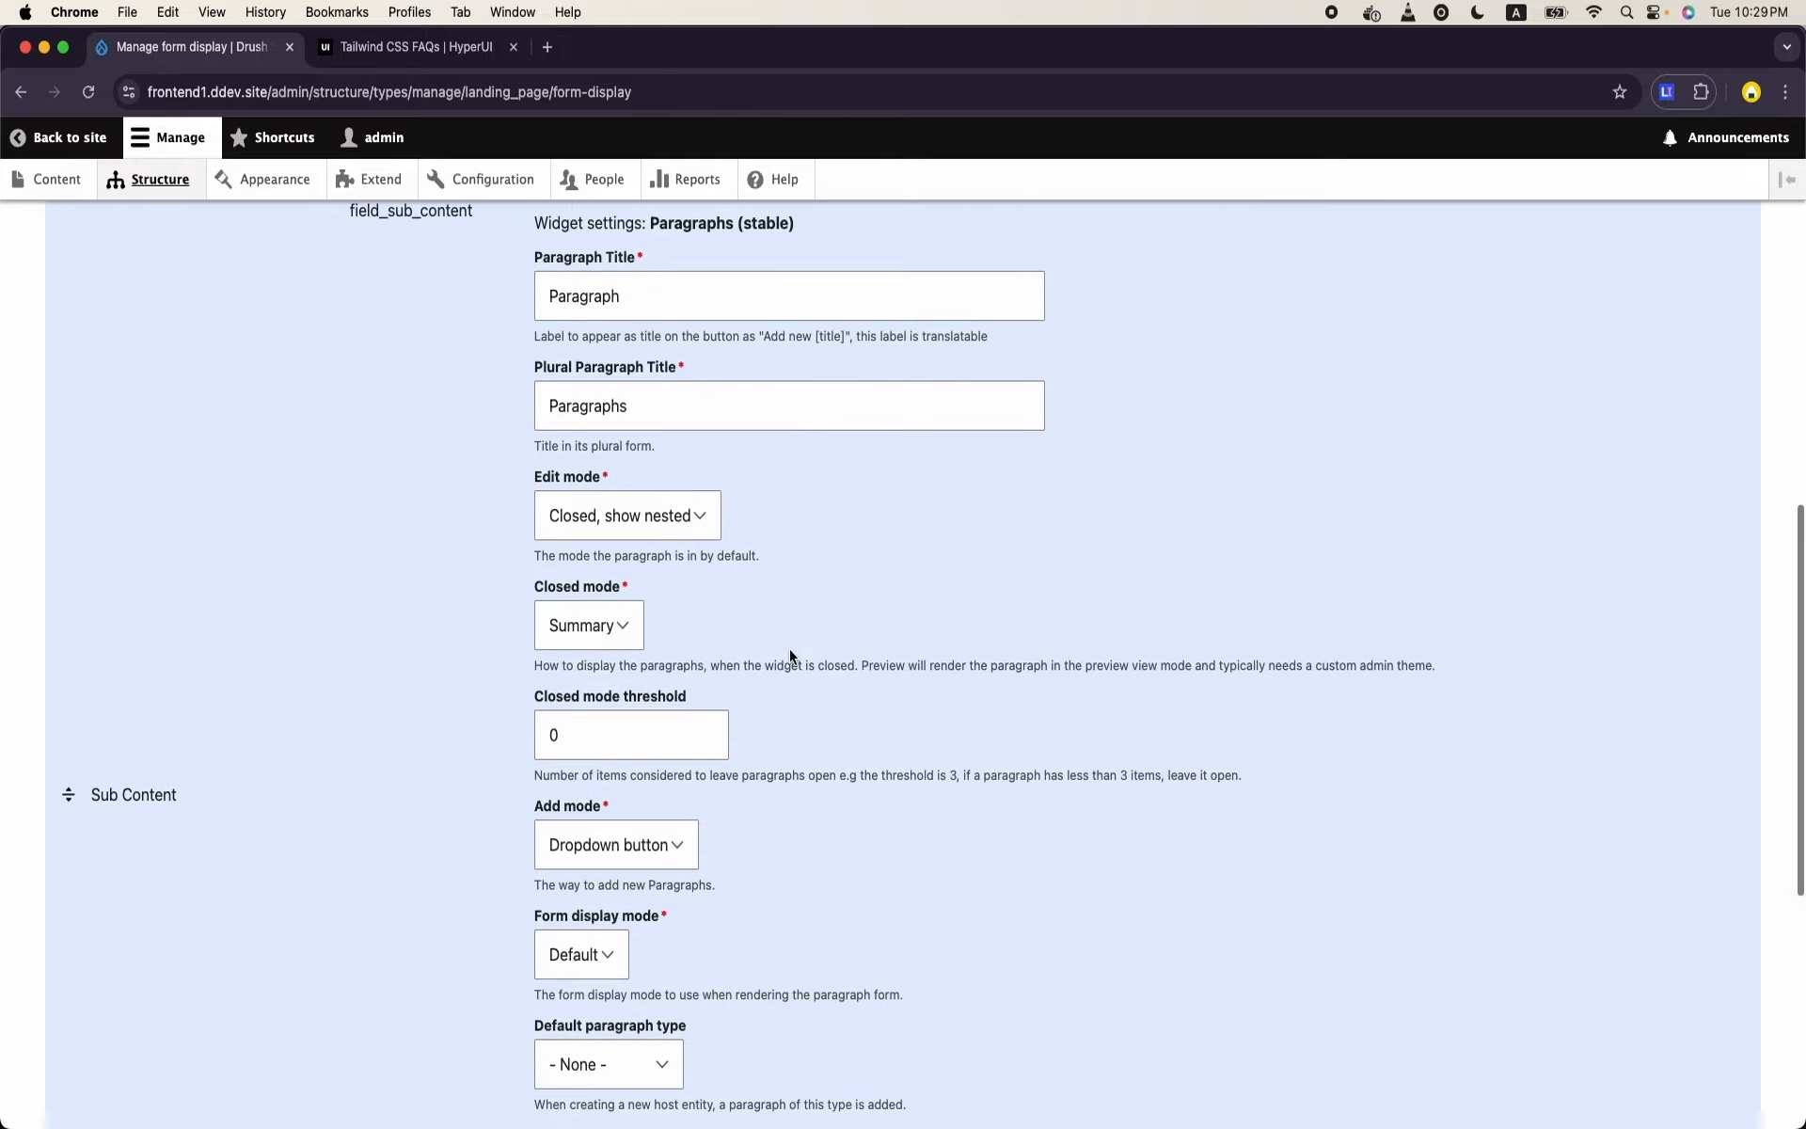
scroll(790, 656, "up", 2)
scroll(788, 647, "down", 8)
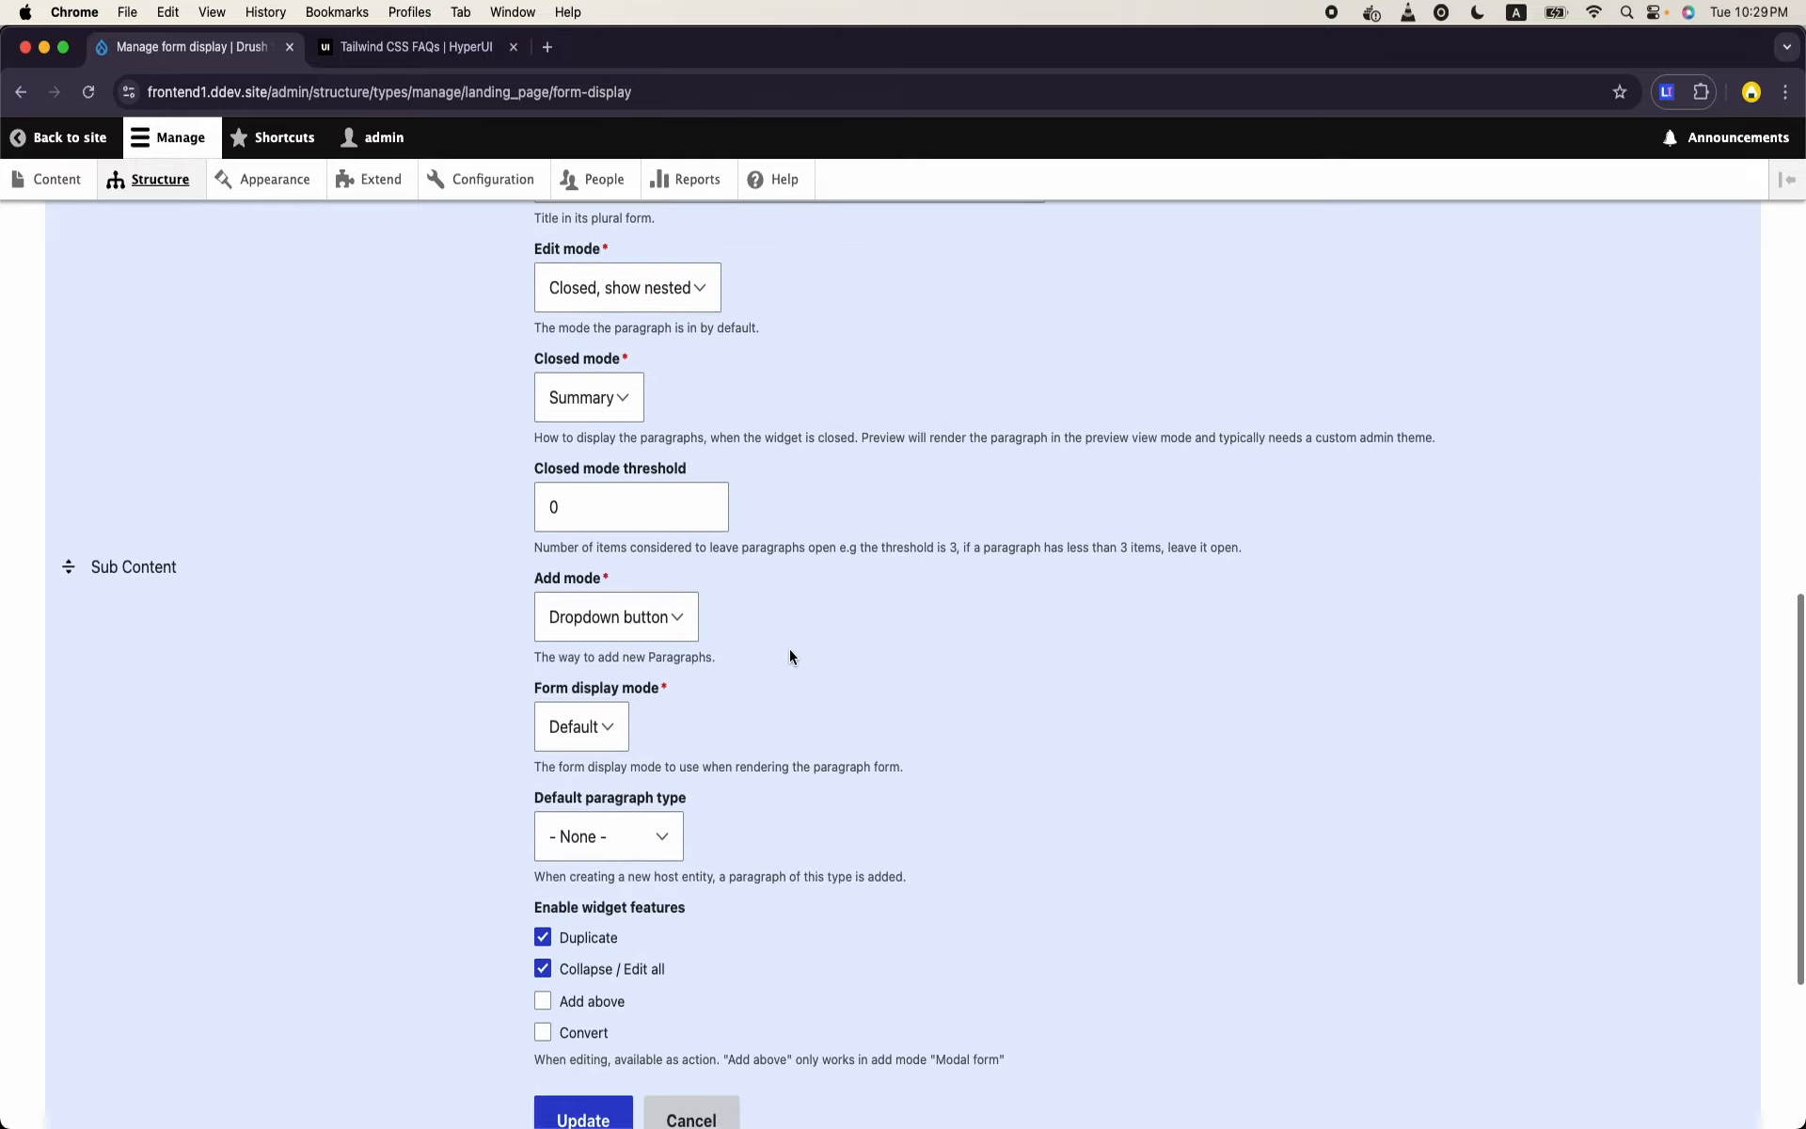
left_click(583, 758)
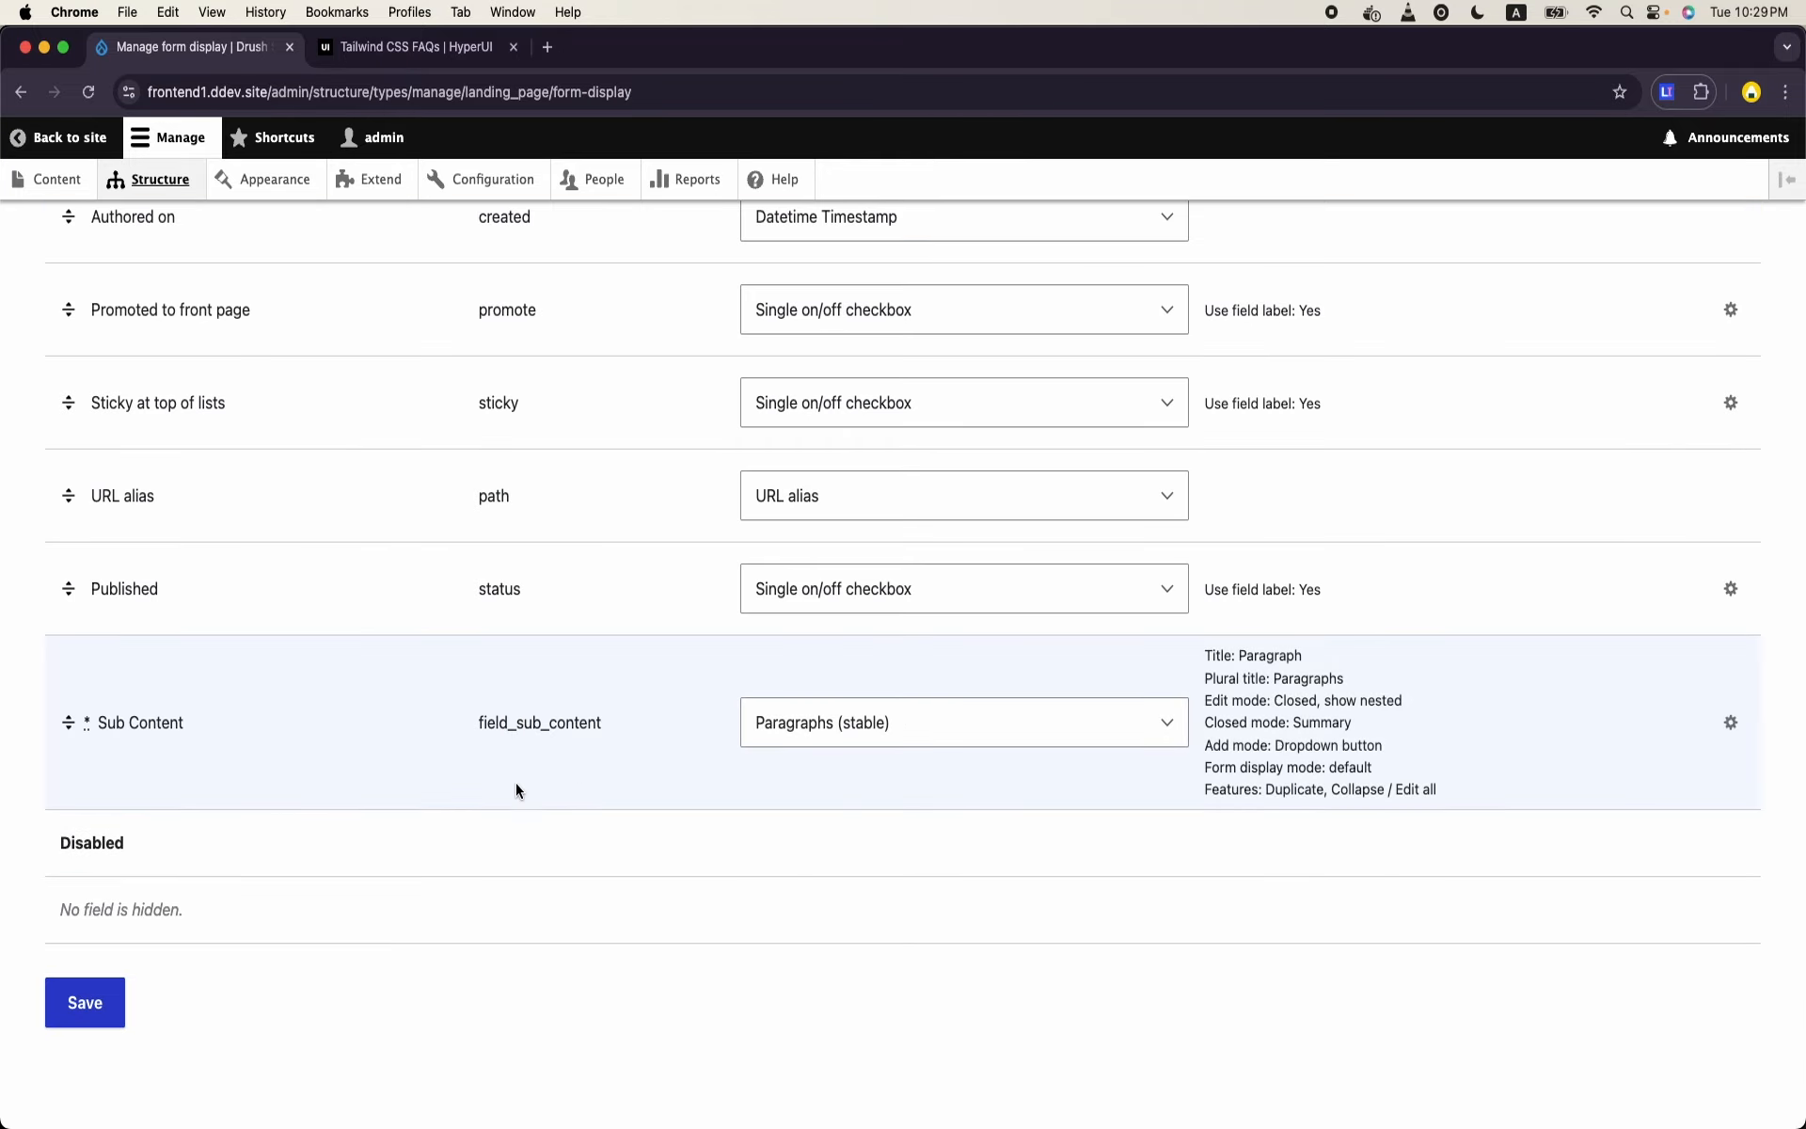
left_click(99, 1020)
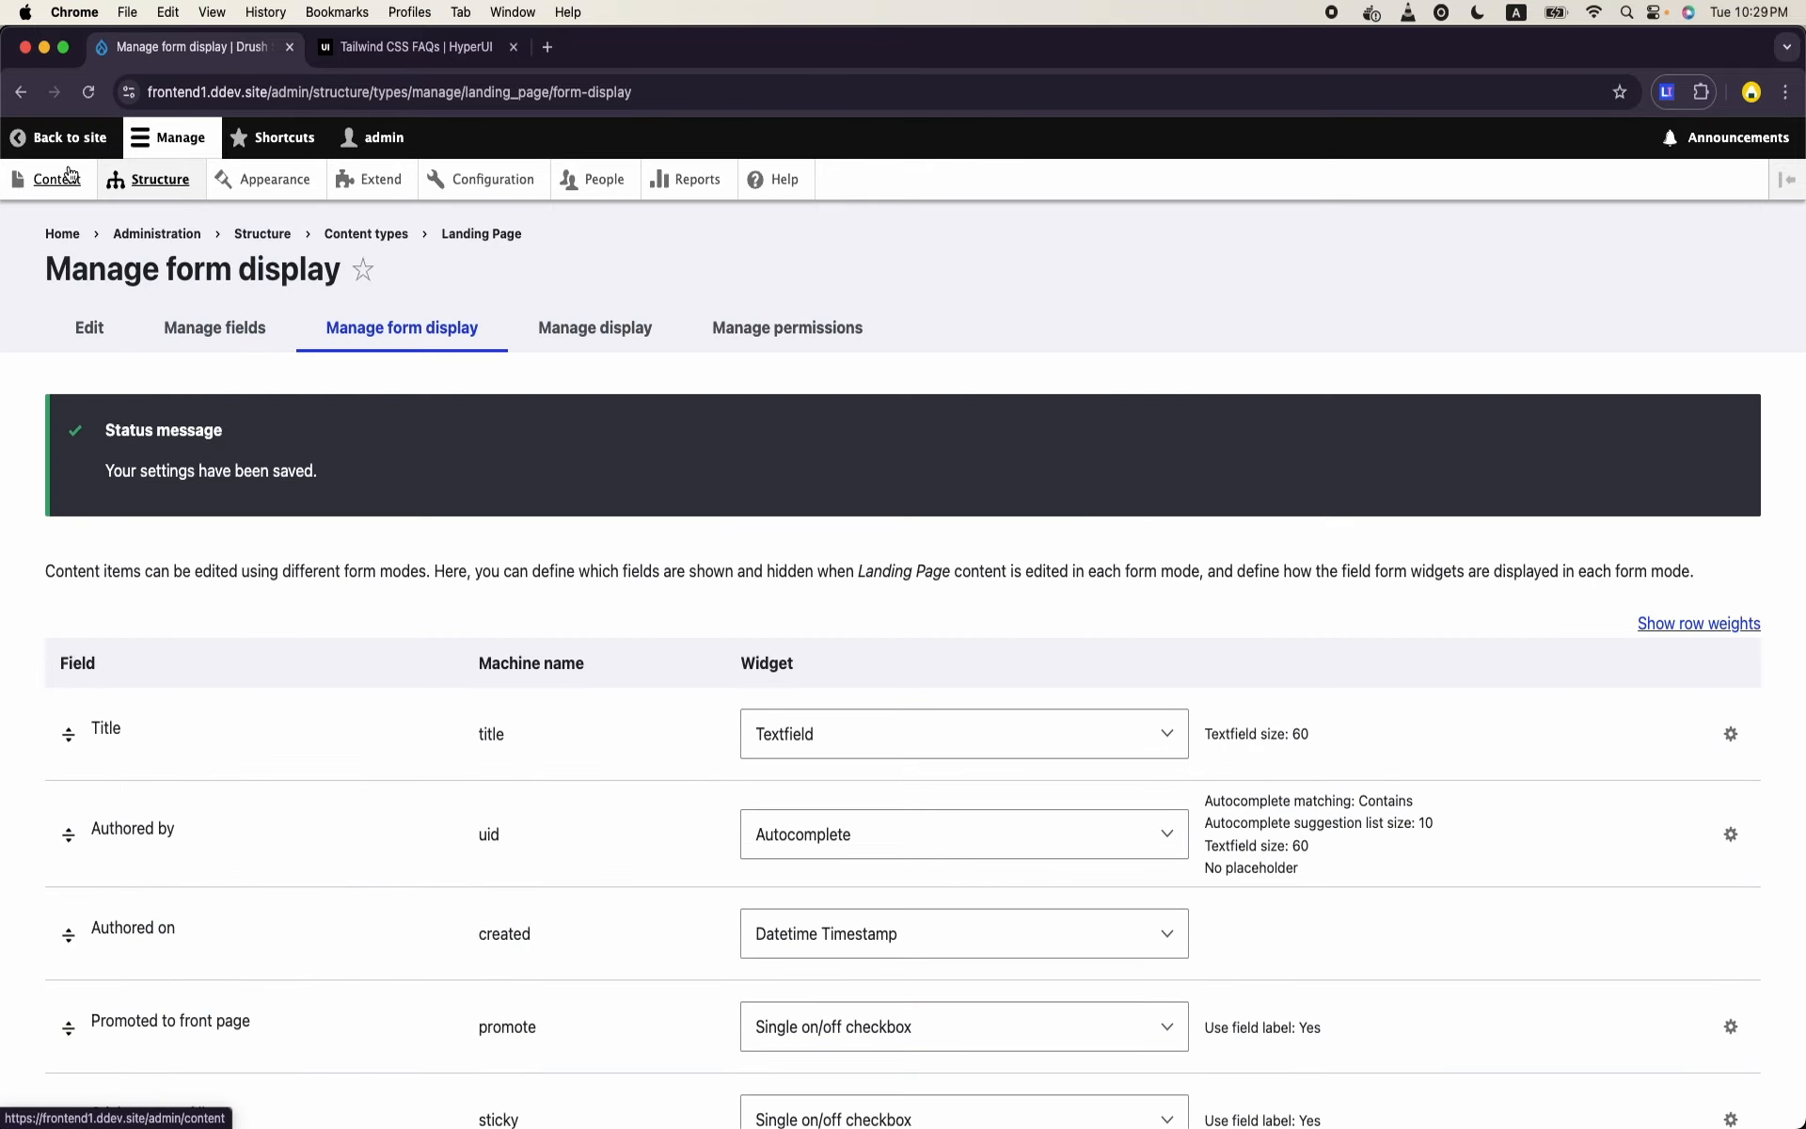
- Open the creation form for a new Landing Page and title it "Accordion Test"
left_click(66, 177)
left_click(170, 414)
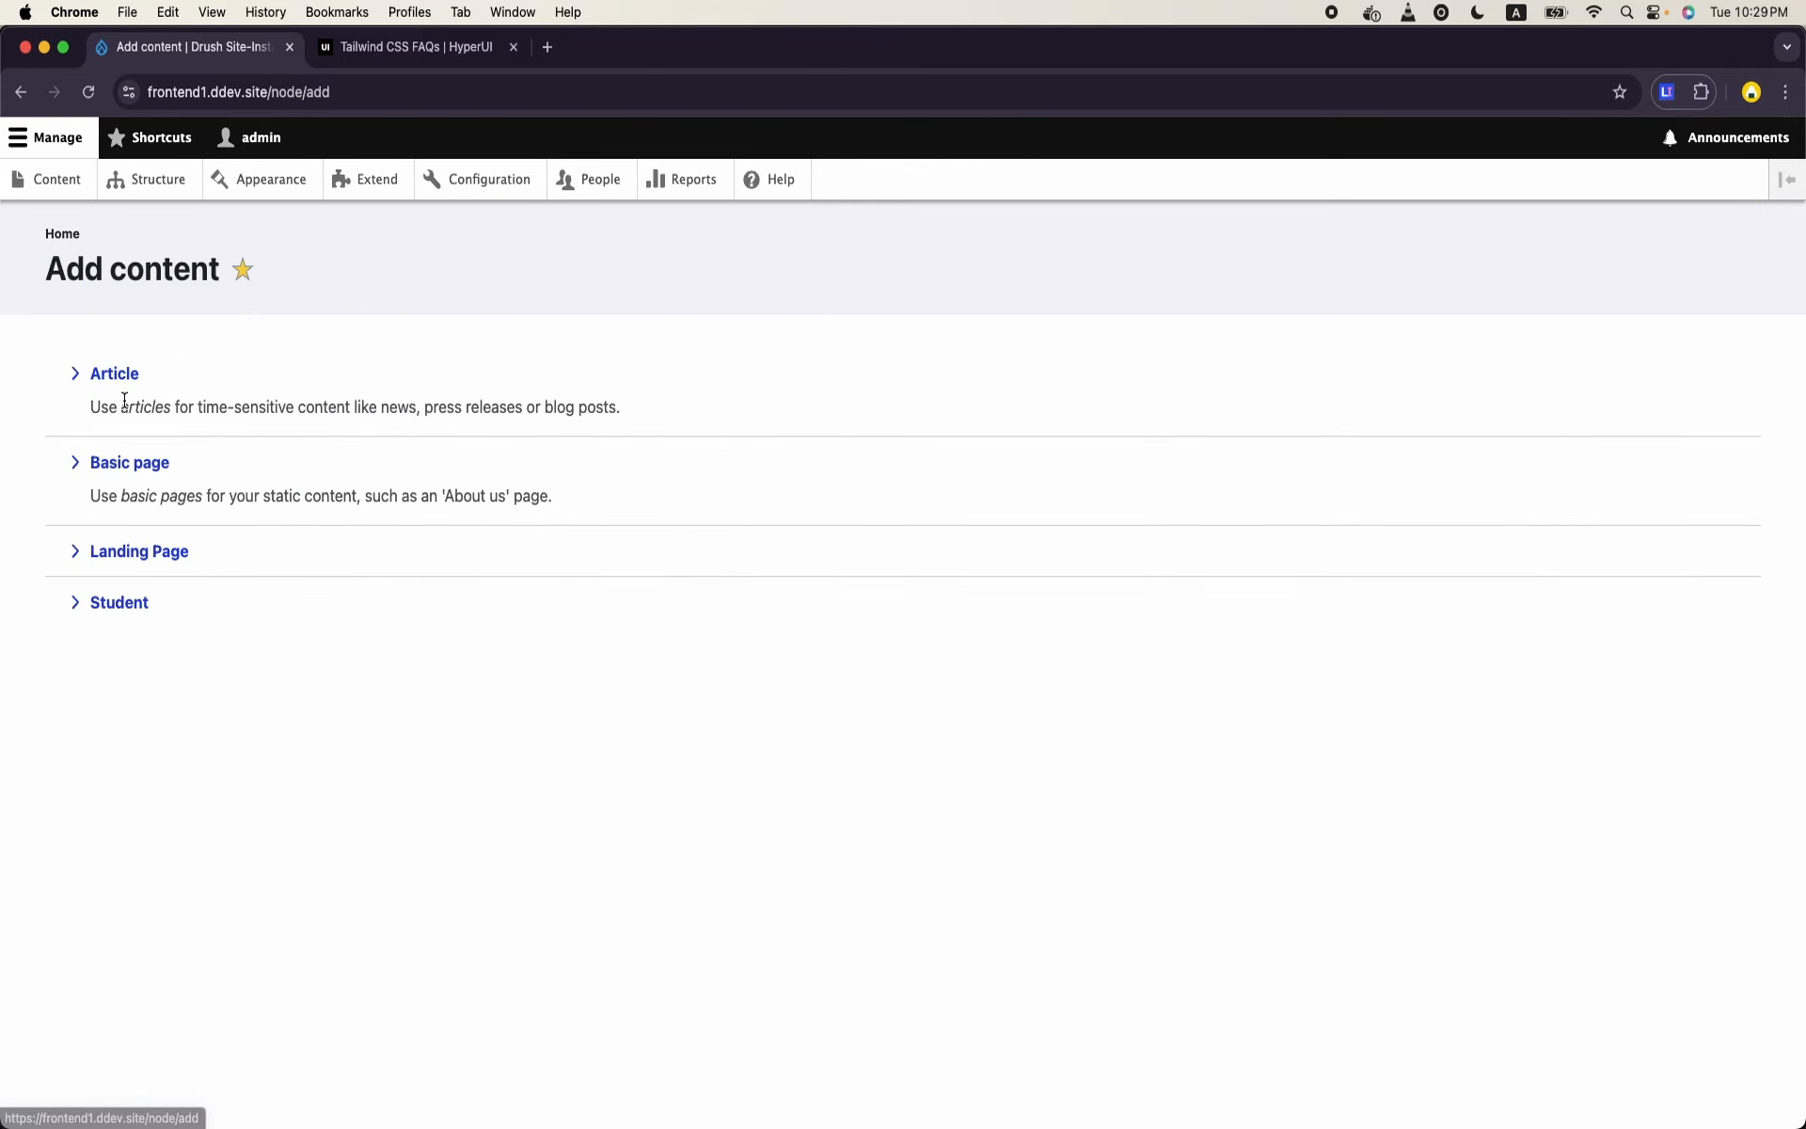
left_click(144, 553)
left_click(346, 420)
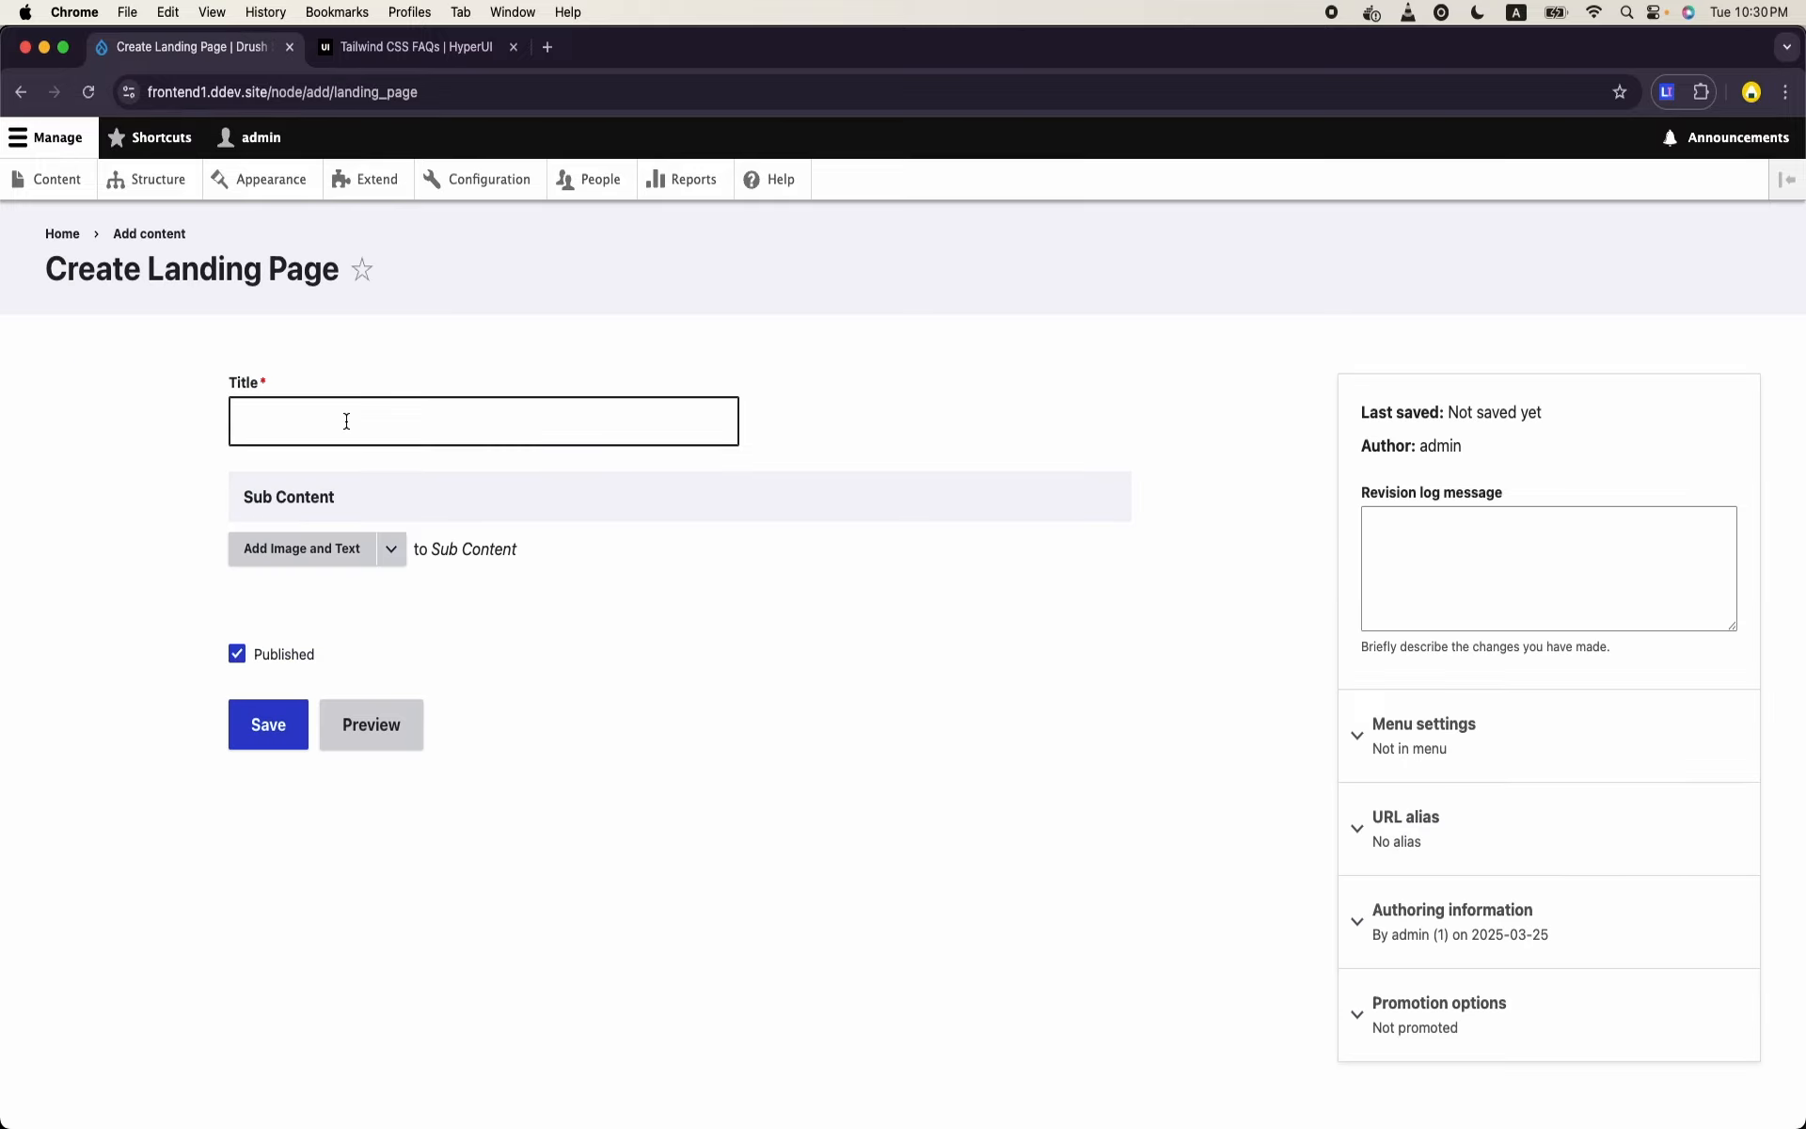
type("Accordion T")
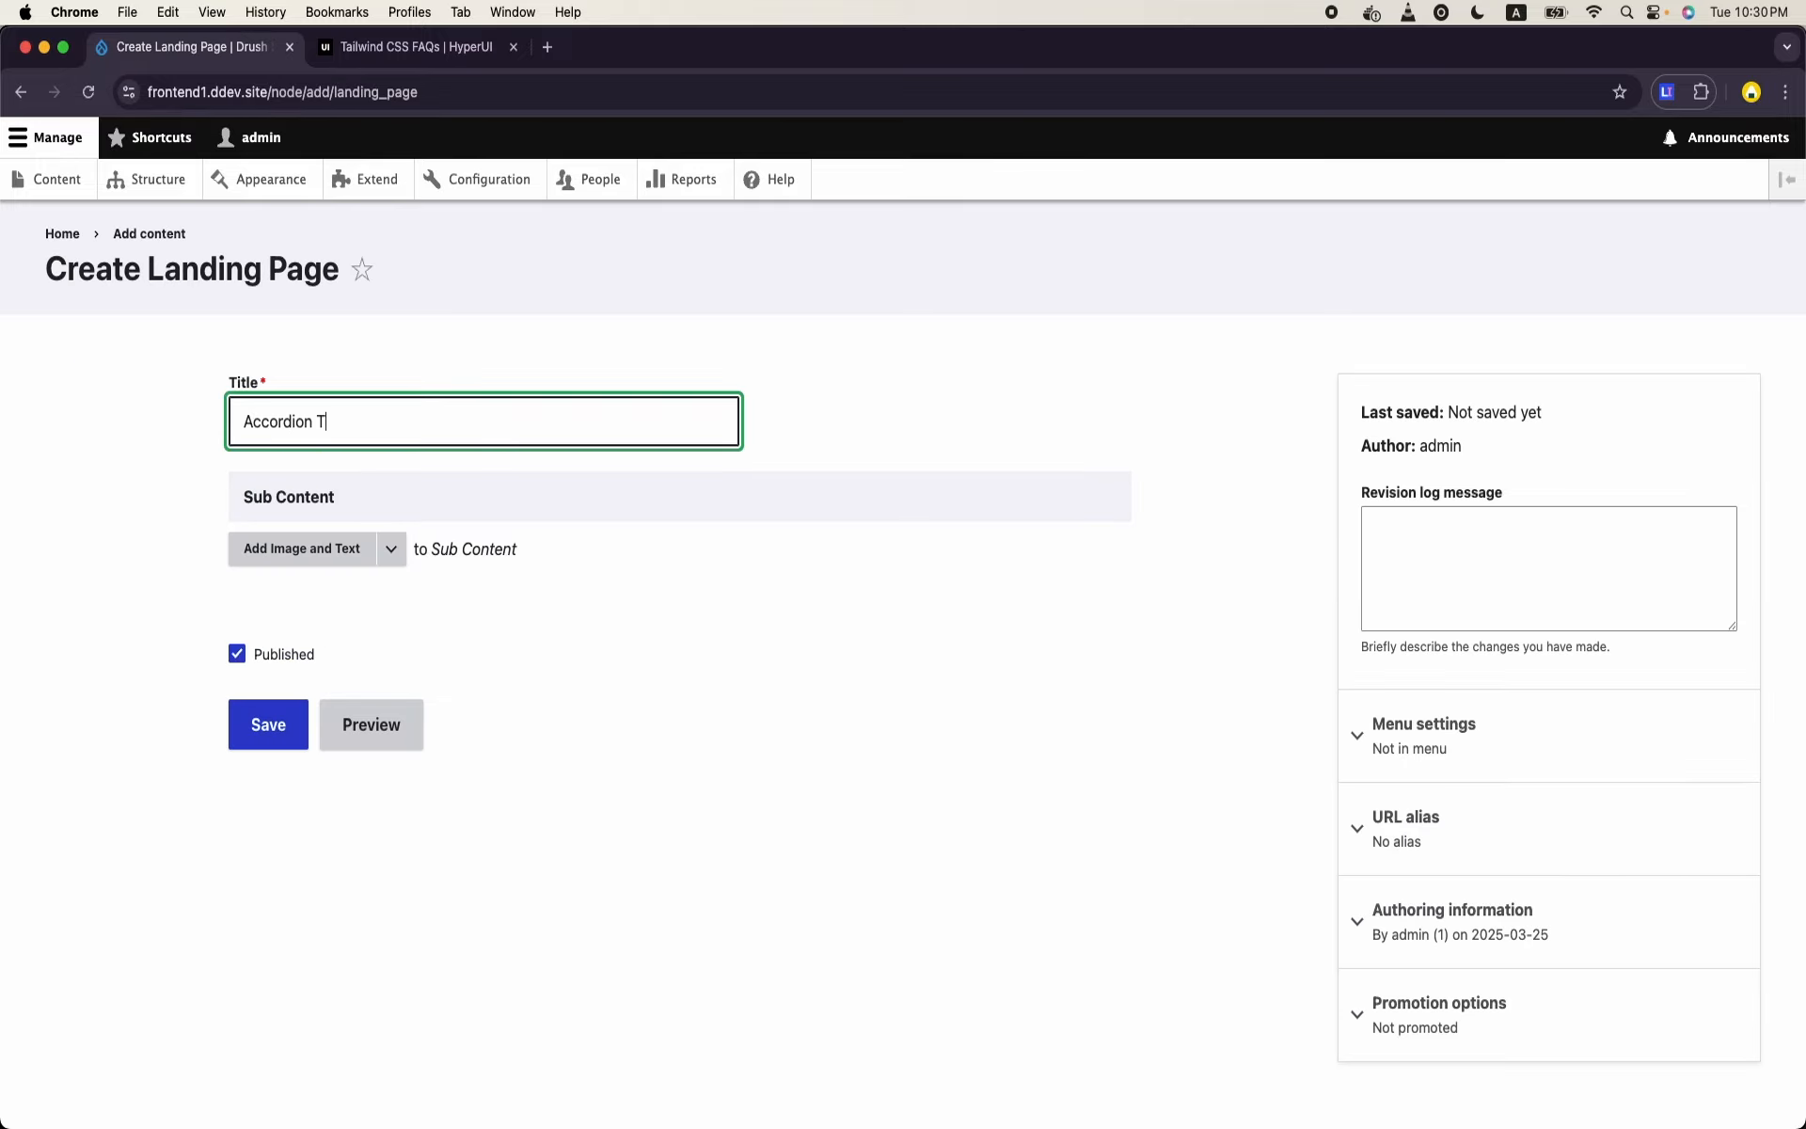
type("est")
- Copy the first FAQ question from the HyperUI page and return to the Landing Page form
left_click(414, 47)
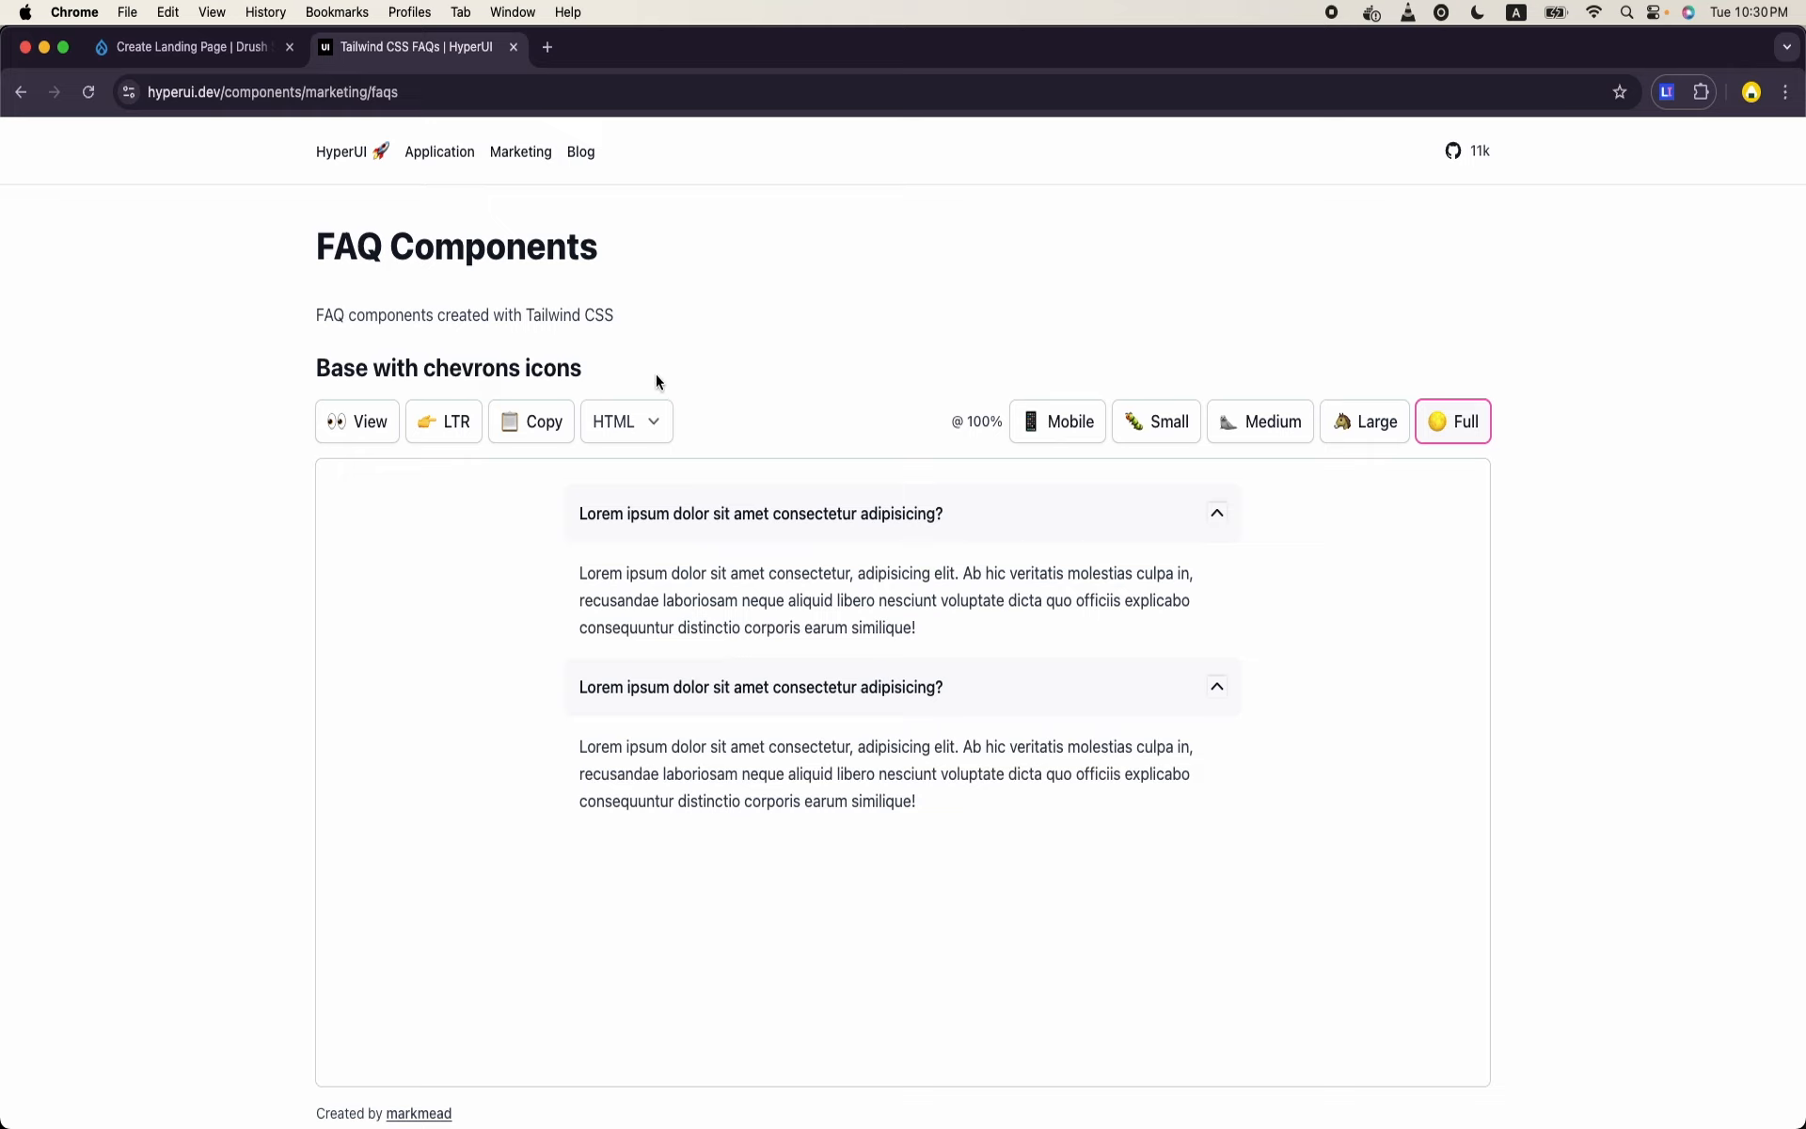
triple_click(955, 517)
key("super+c")
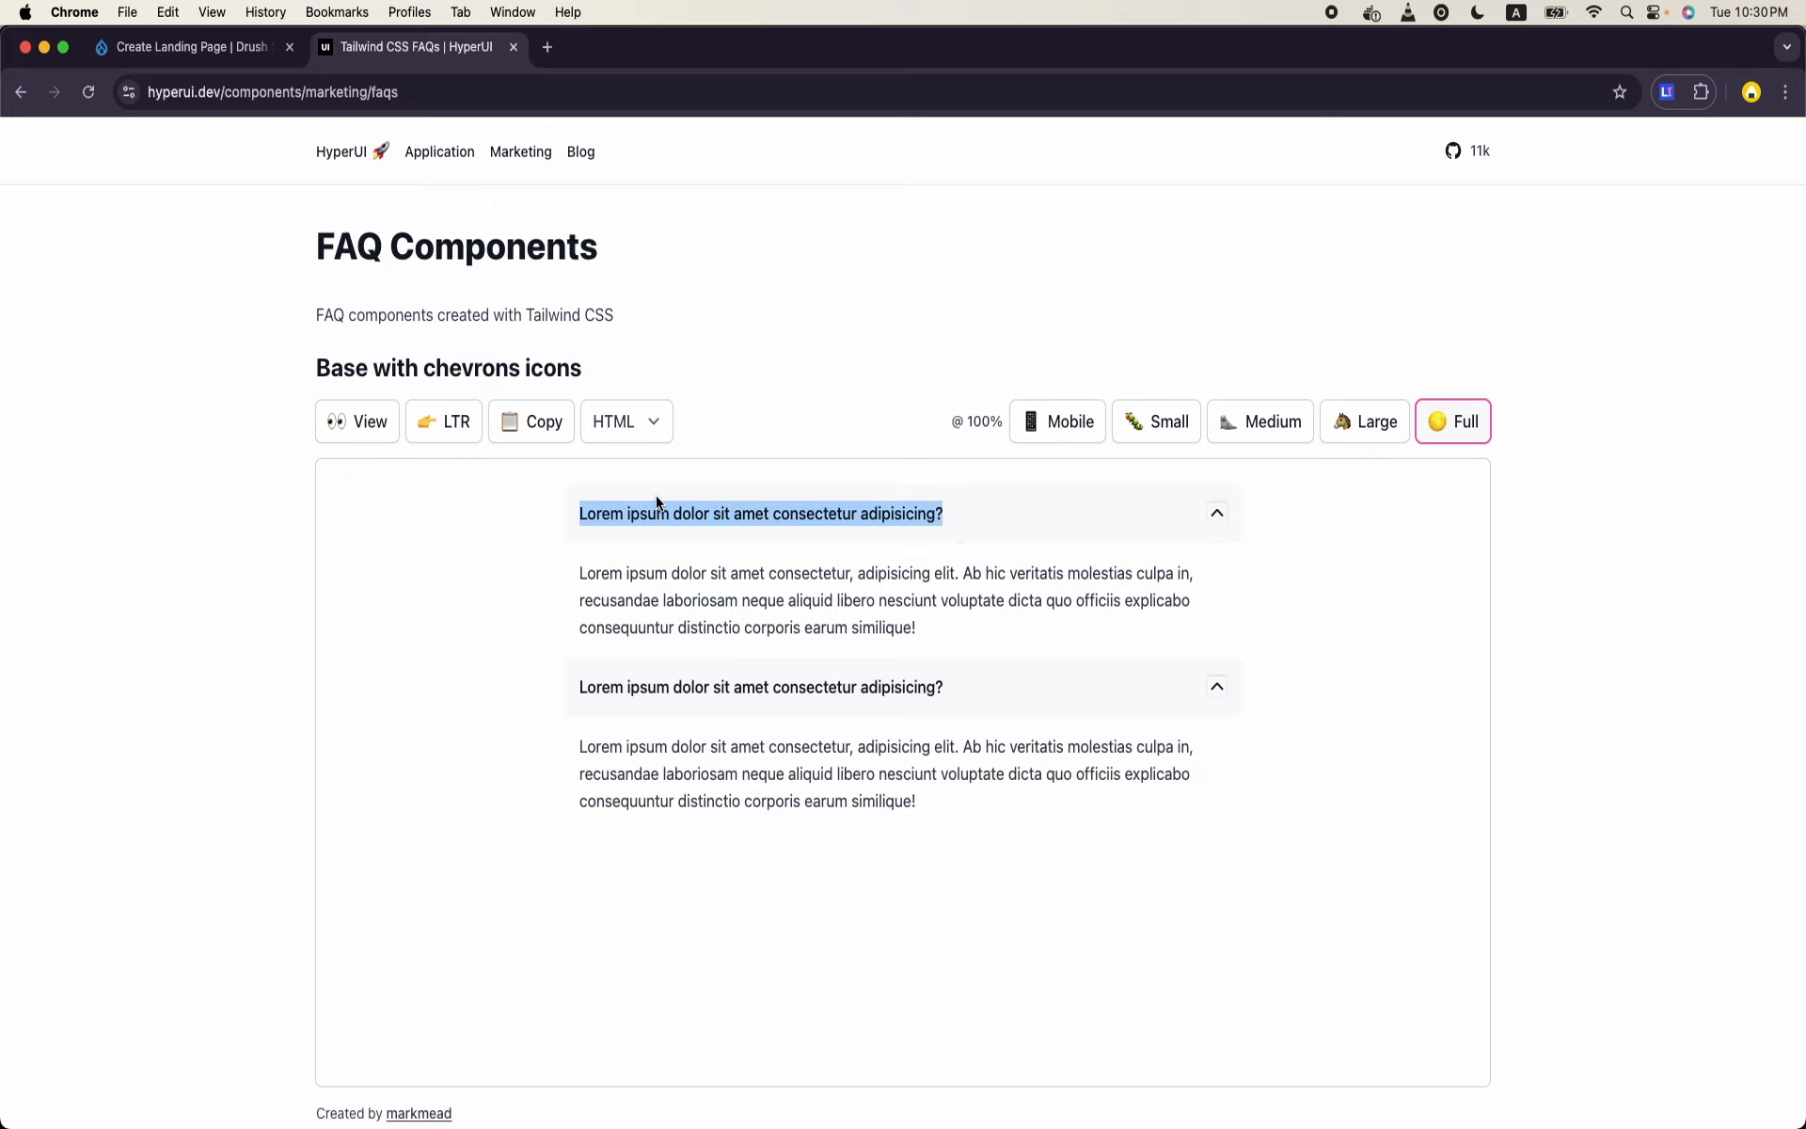
left_click(252, 52)
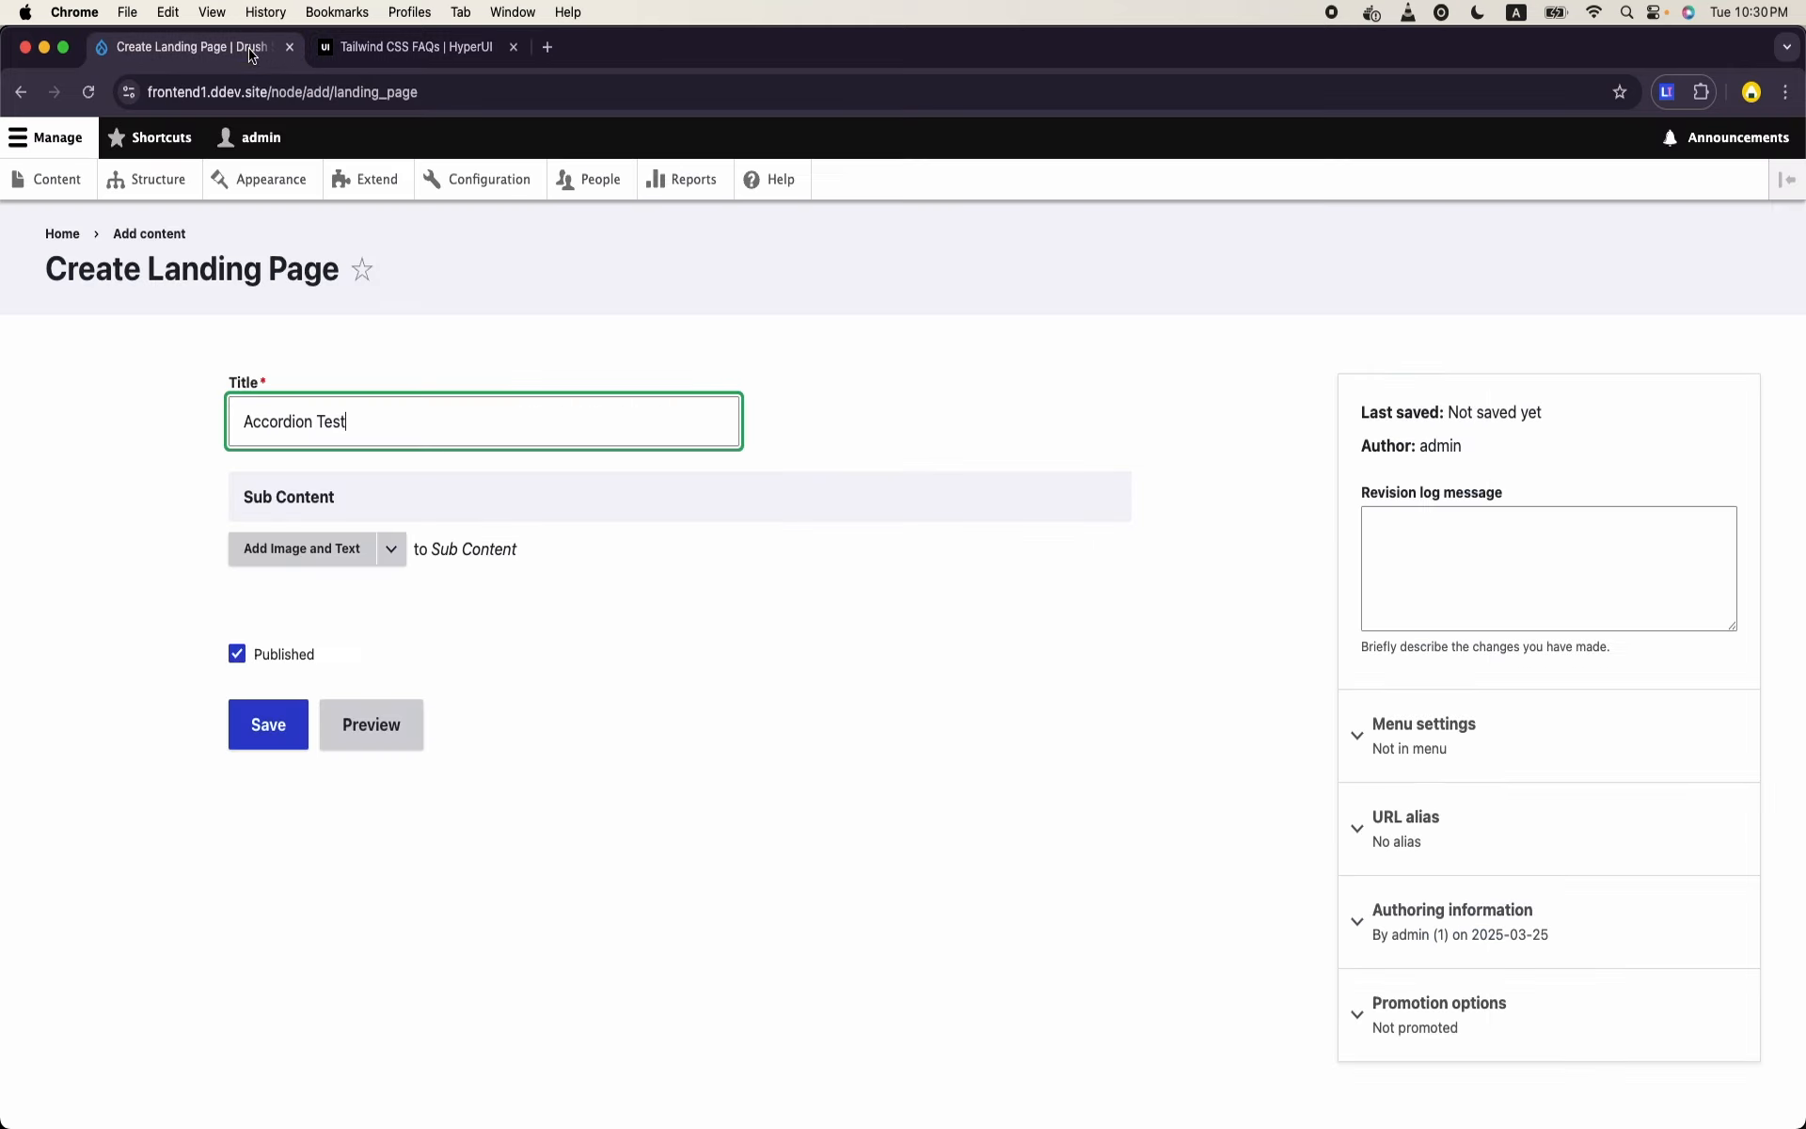
- Add an Accordion paragraph to Sub Content and paste the copied question into its Accordion Item's Title
left_click(392, 550)
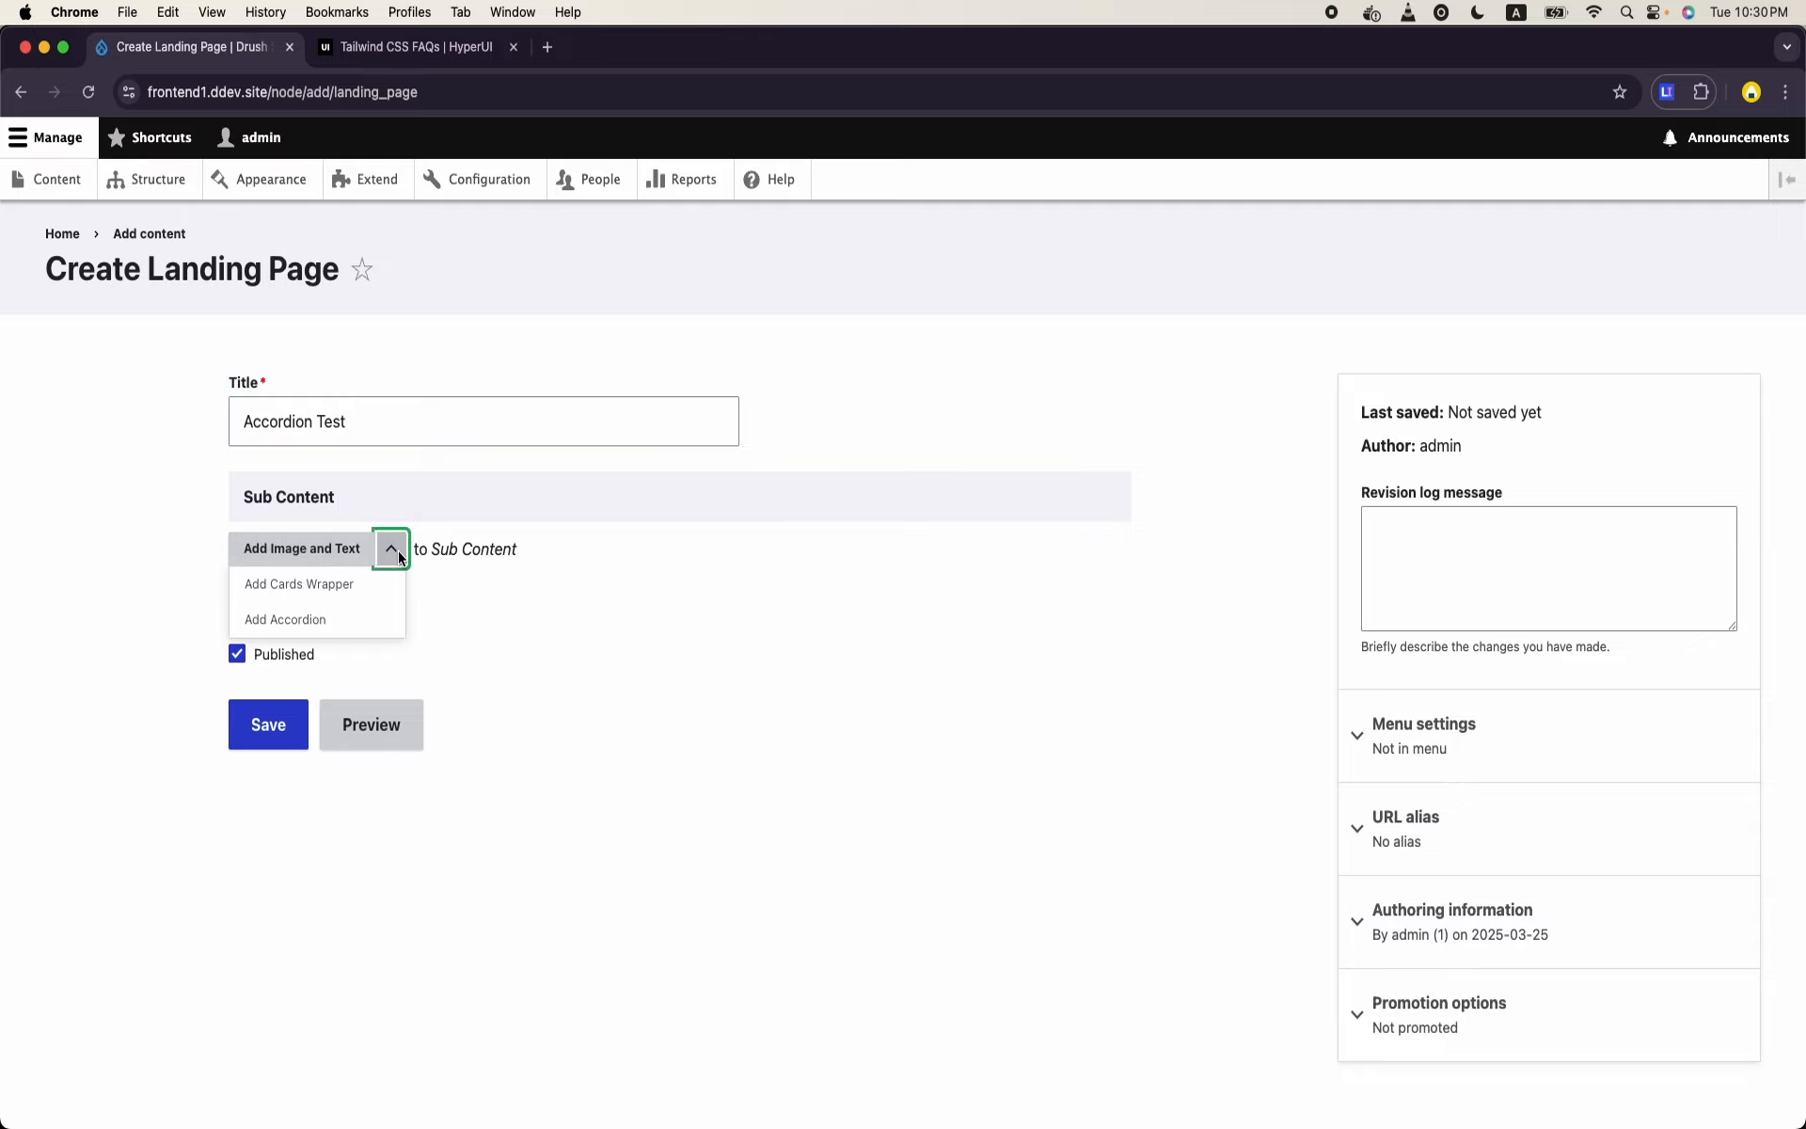
left_click(337, 619)
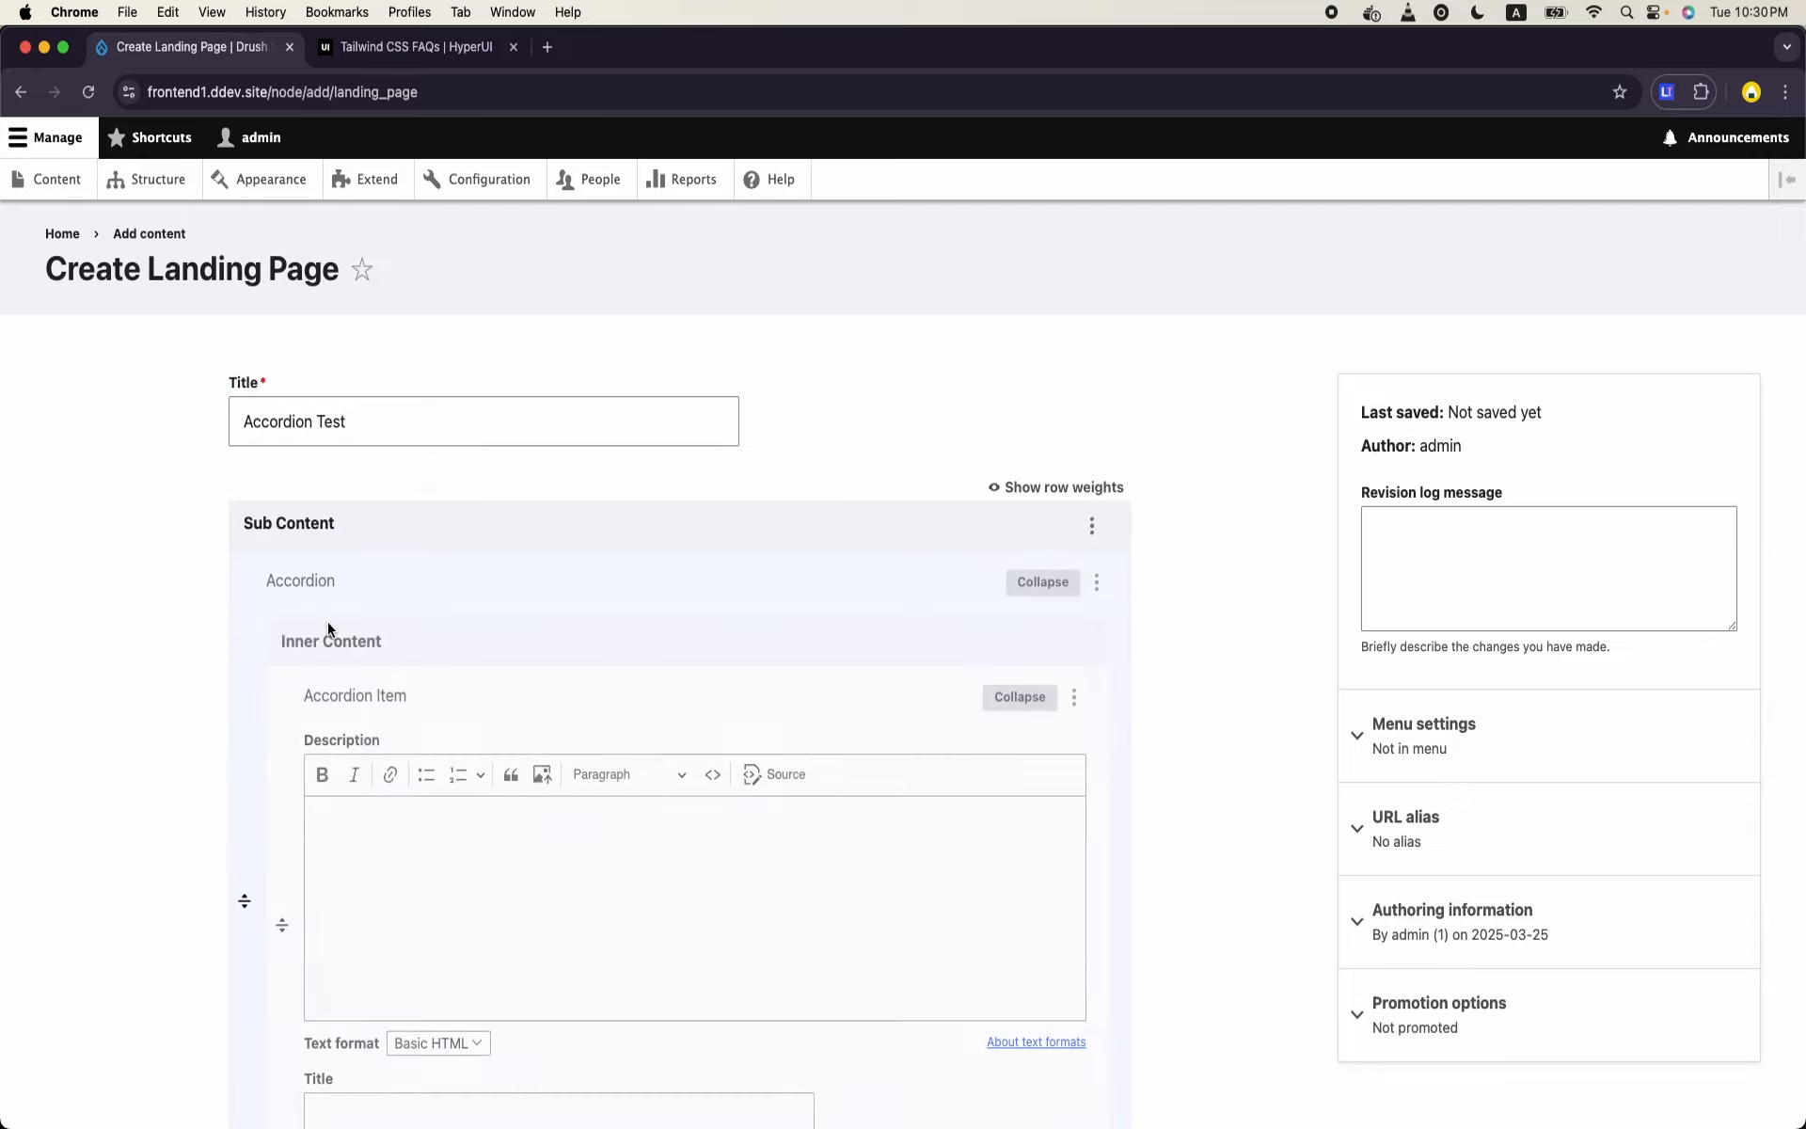
scroll(376, 602, "down", 3)
left_click(487, 562)
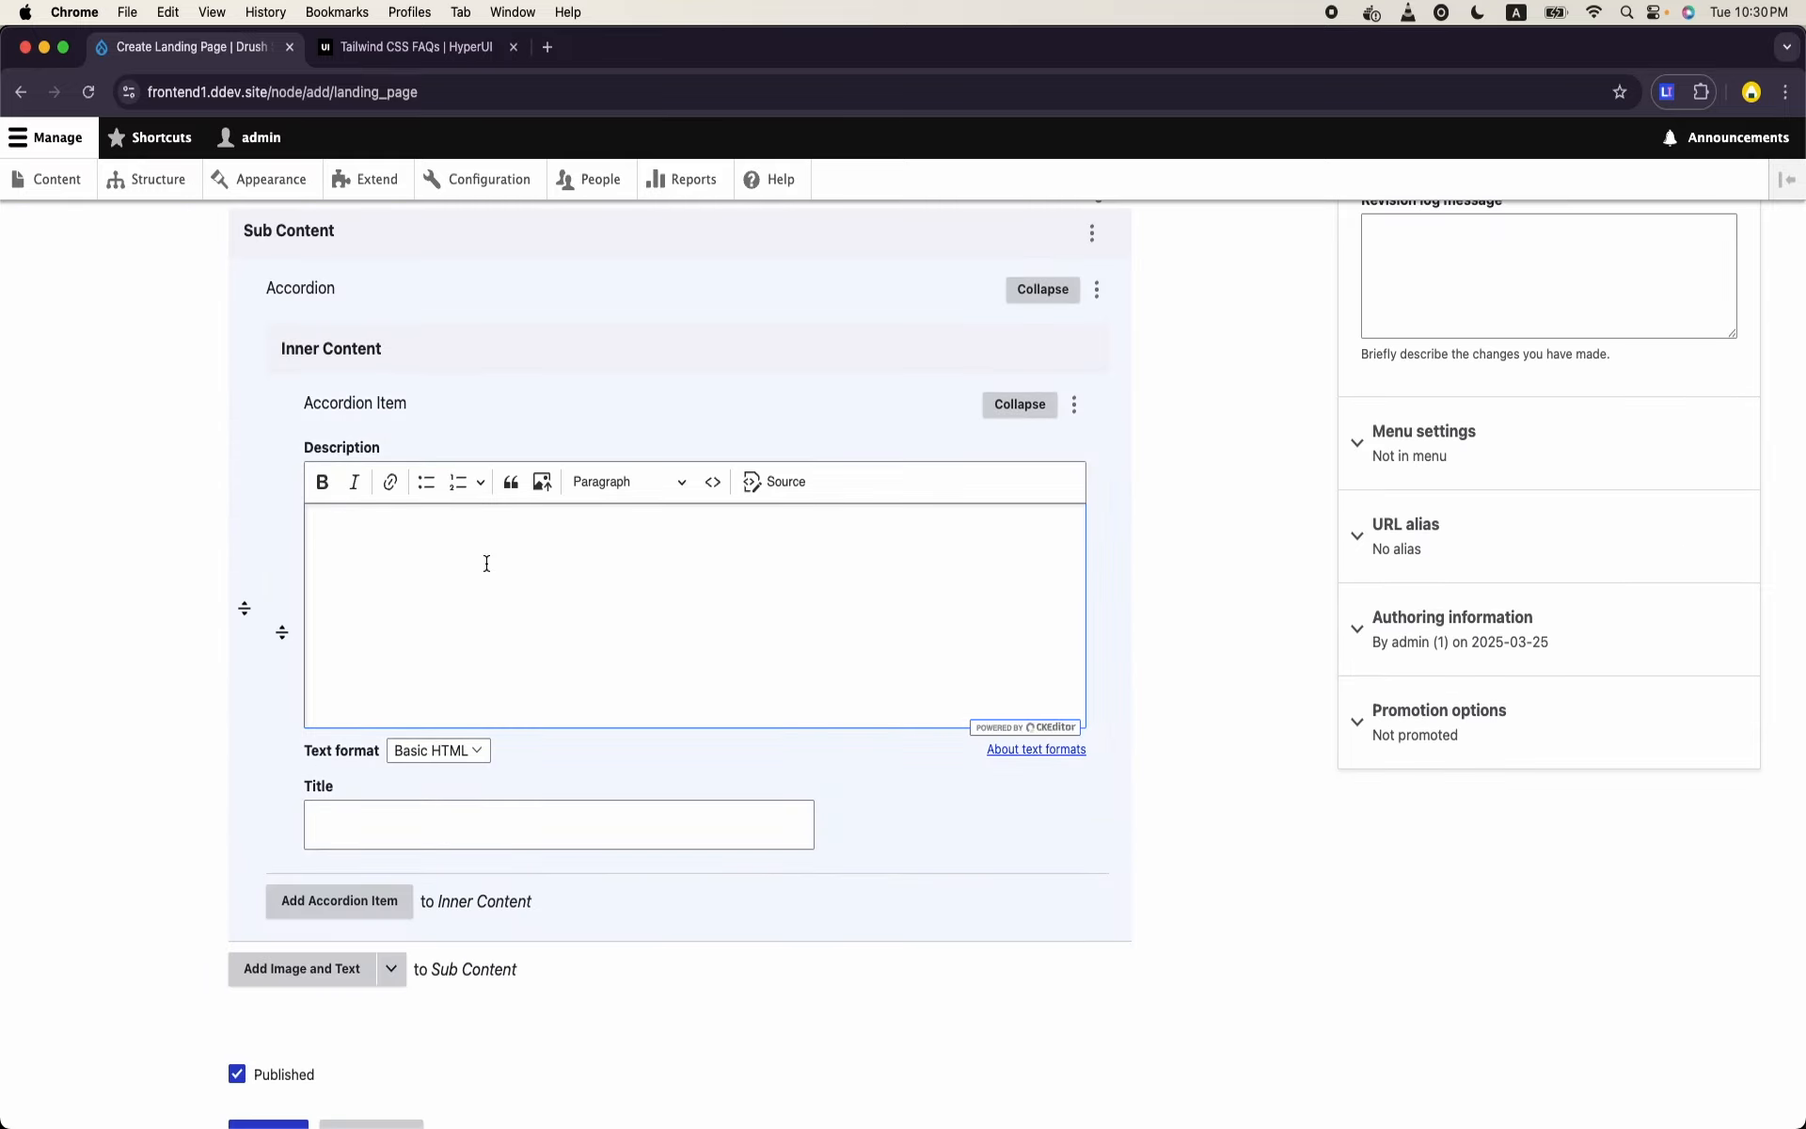
left_click(464, 821)
key("super+v")
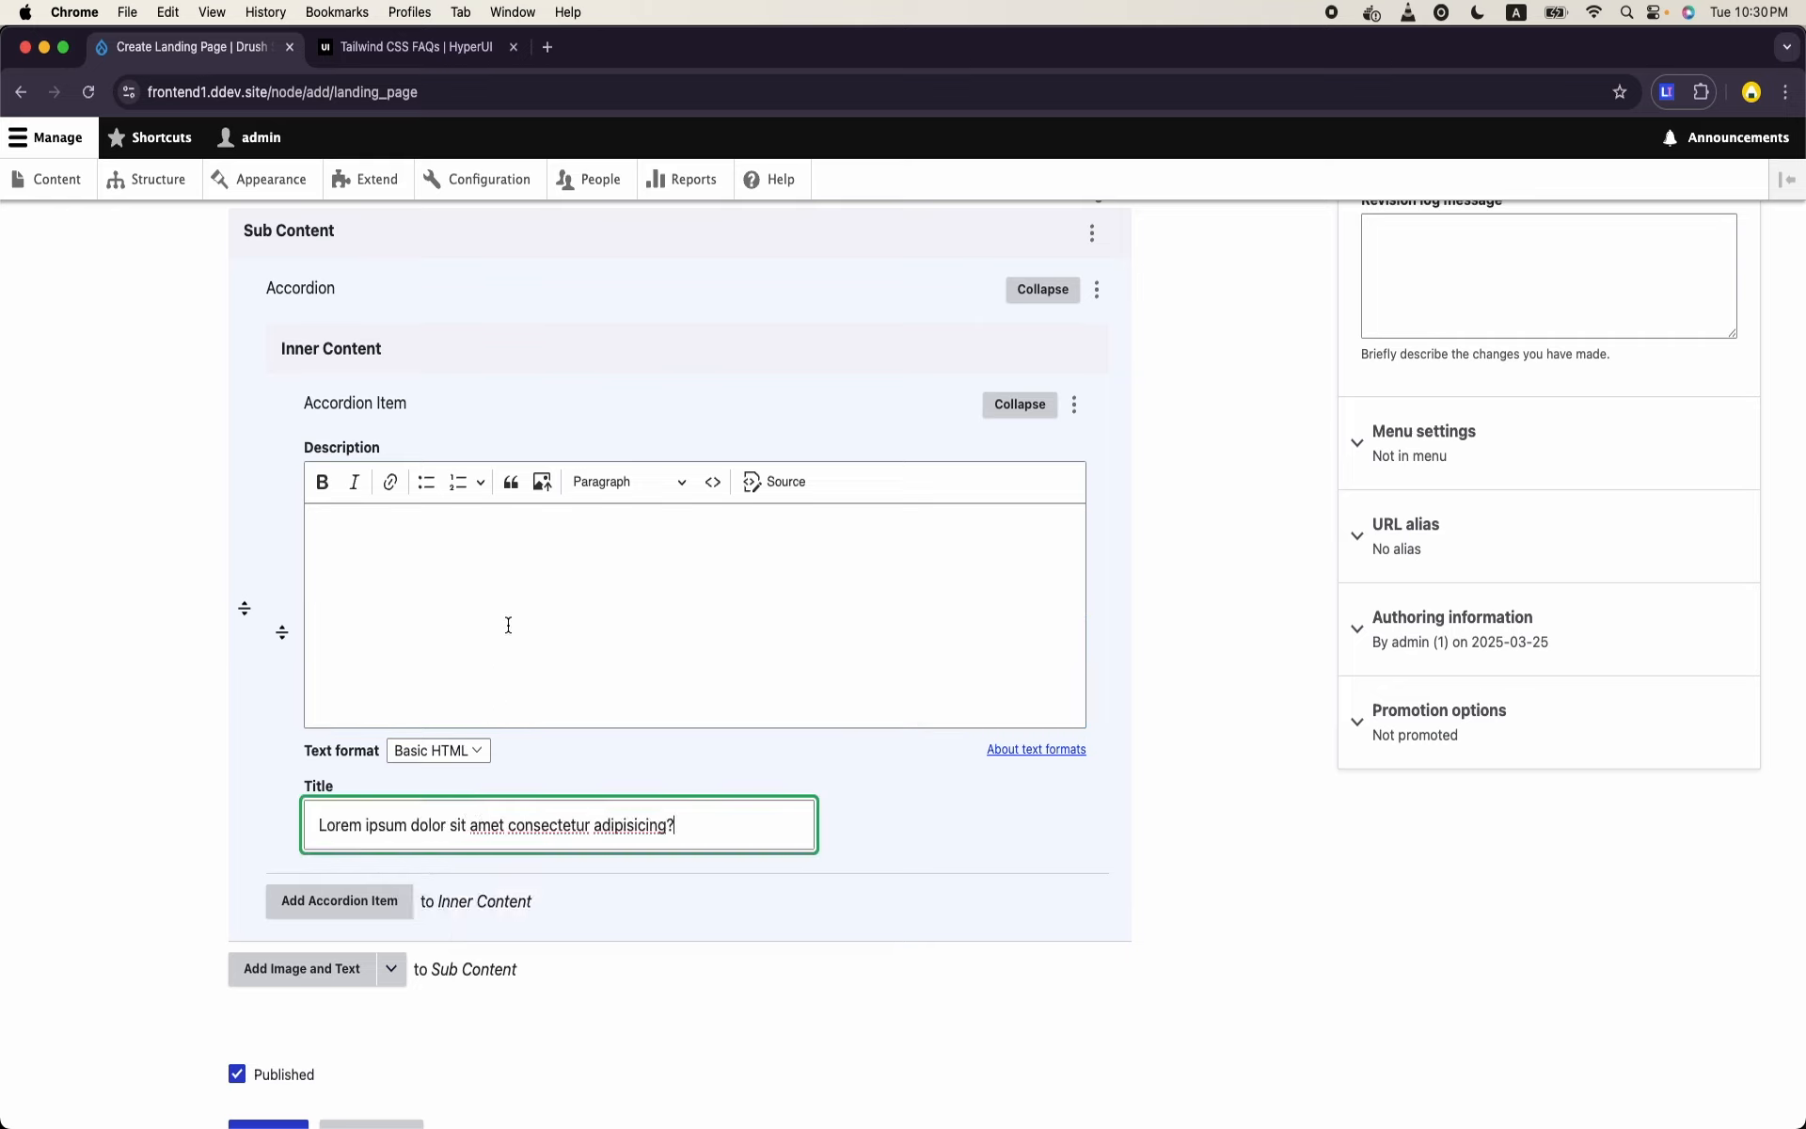
- In a separate tab, place Title above Description in the Accordion Item paragraph type's form display and save
right_click(170, 187)
left_click(226, 199)
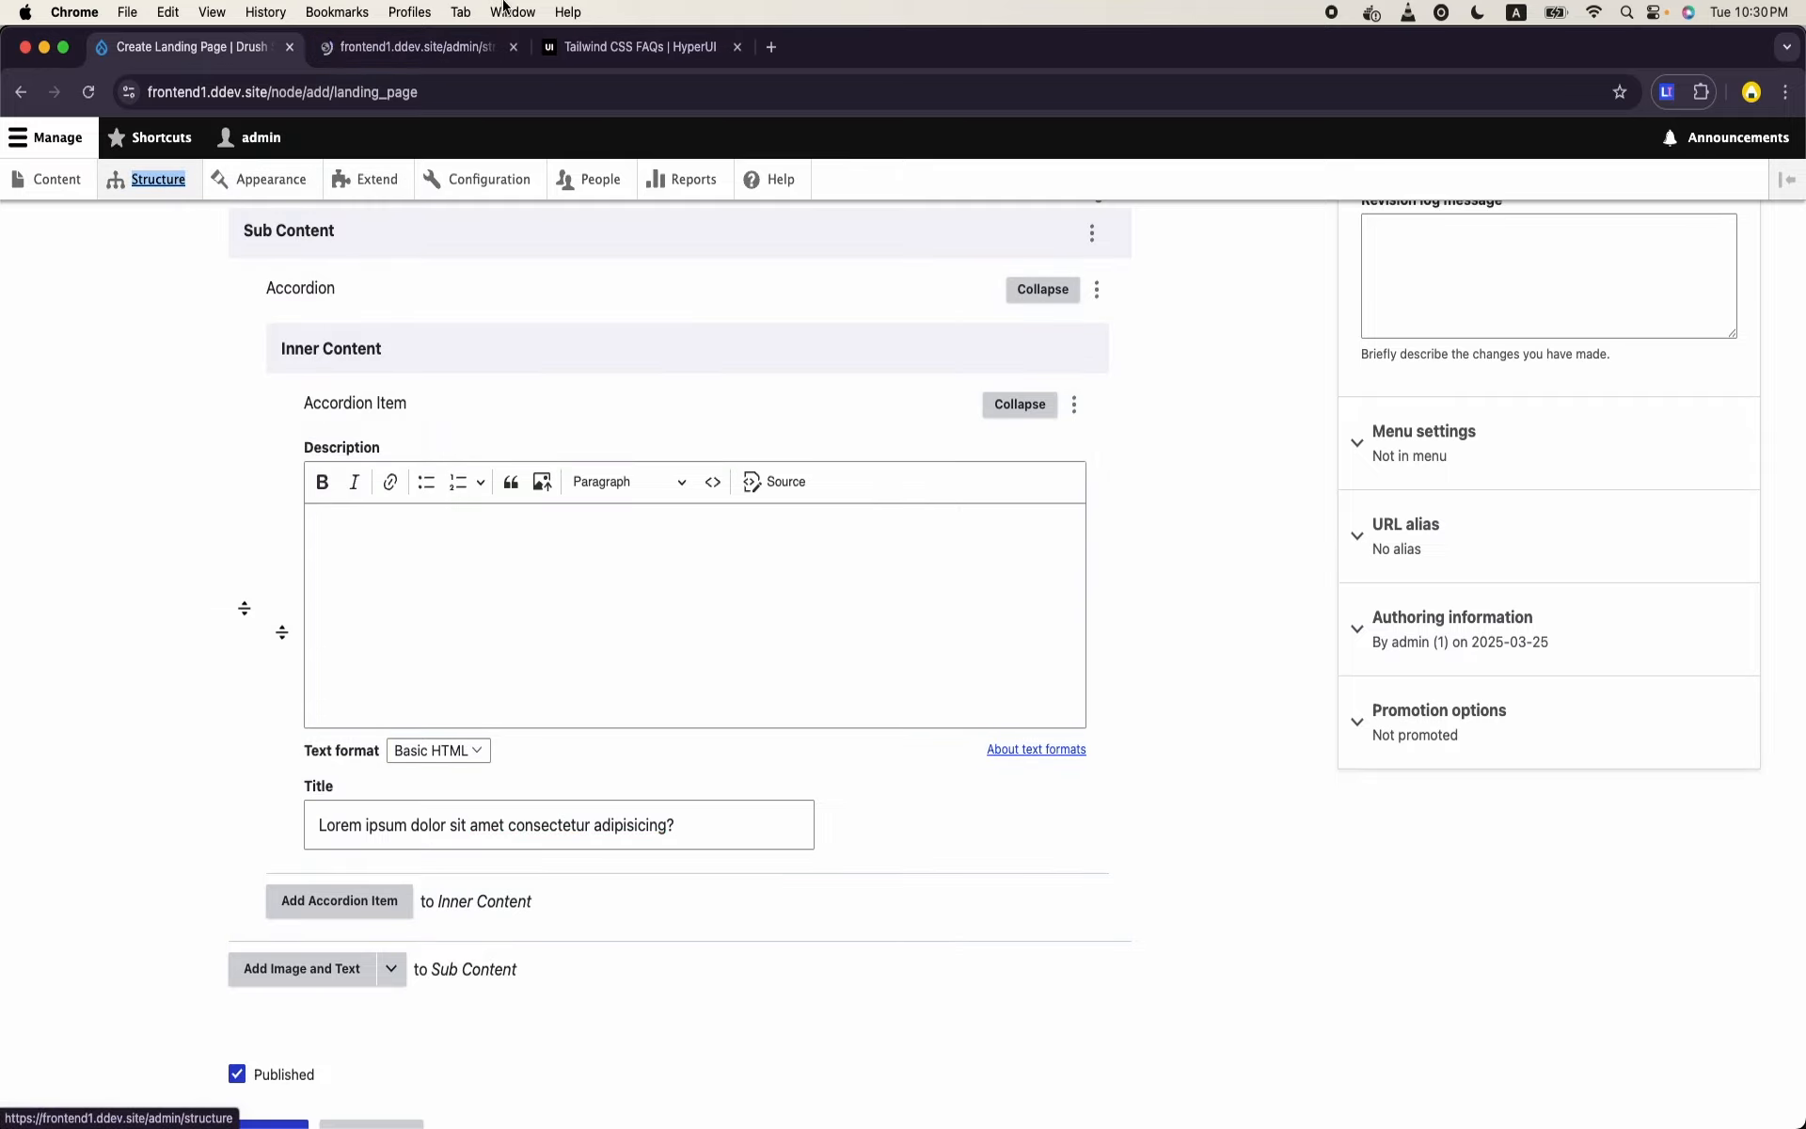
key("super+alt+Right")
scroll(257, 578, "down", 5)
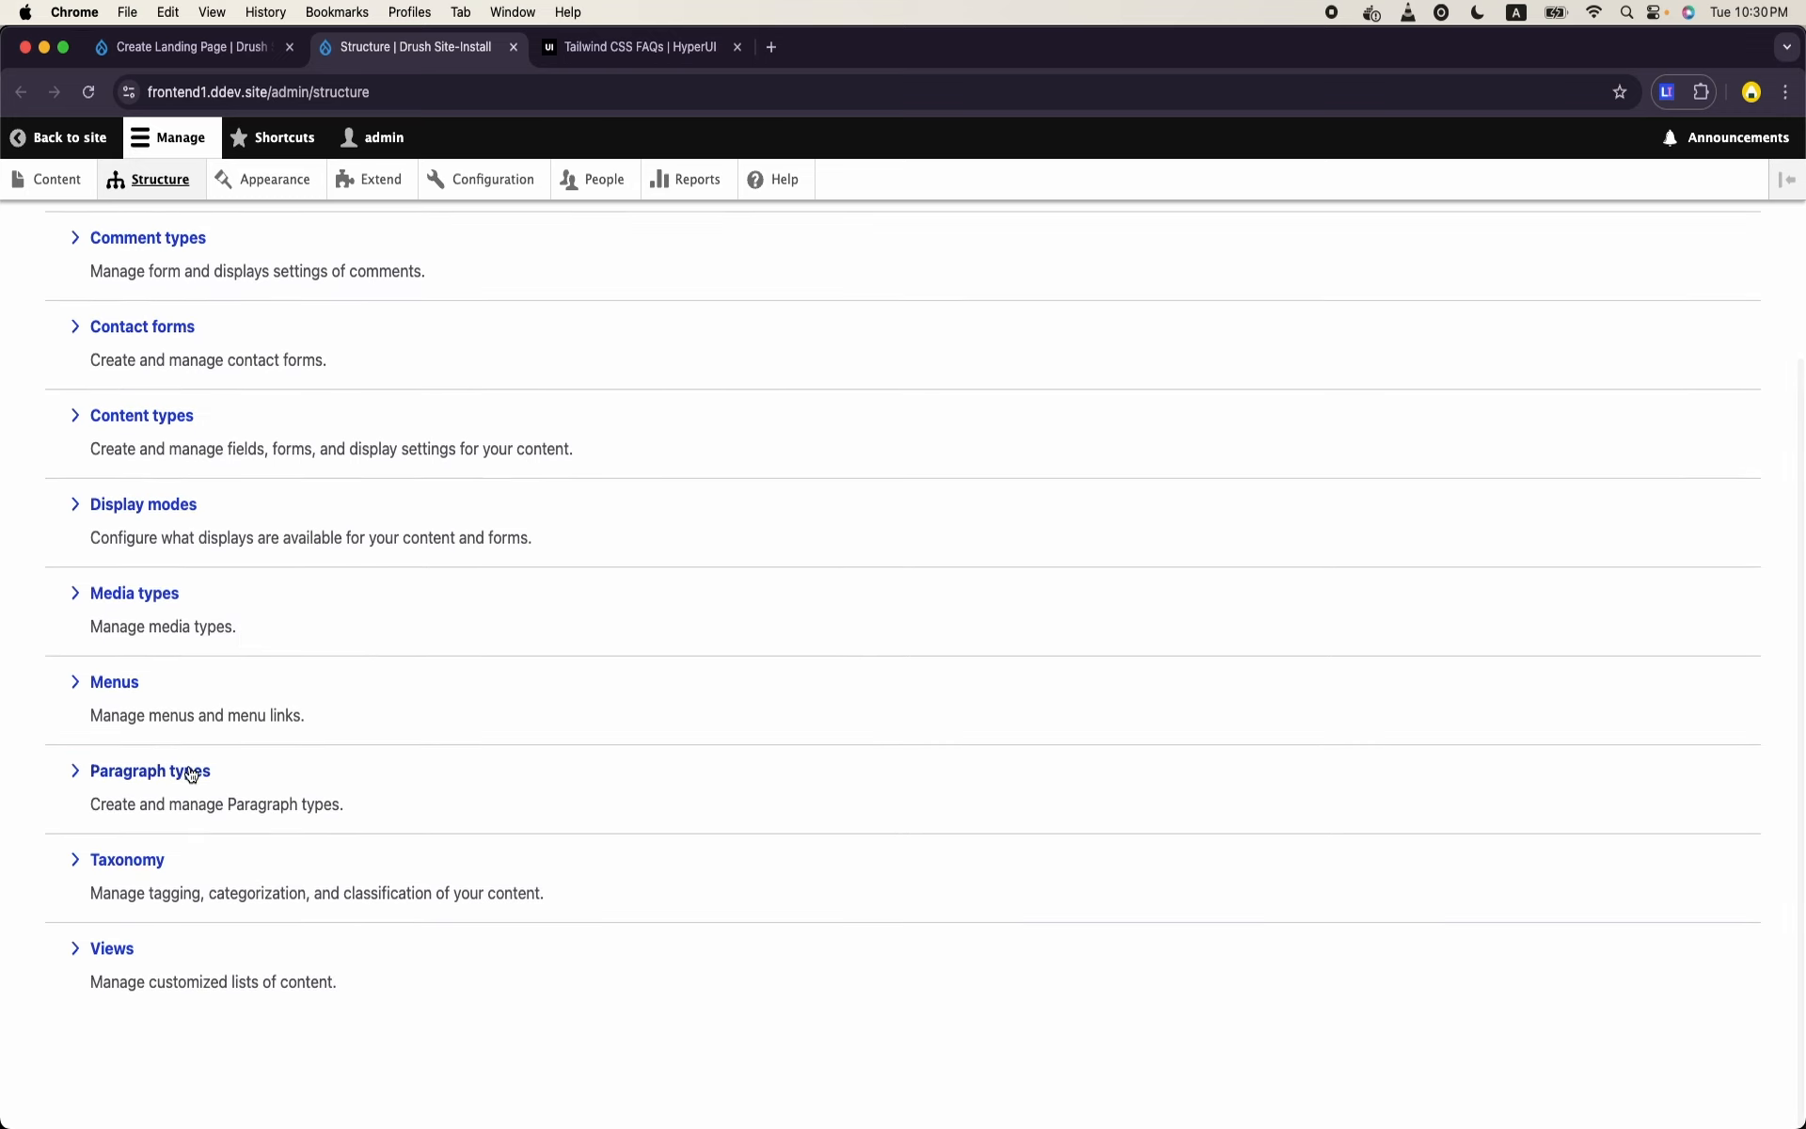
left_click(299, 758)
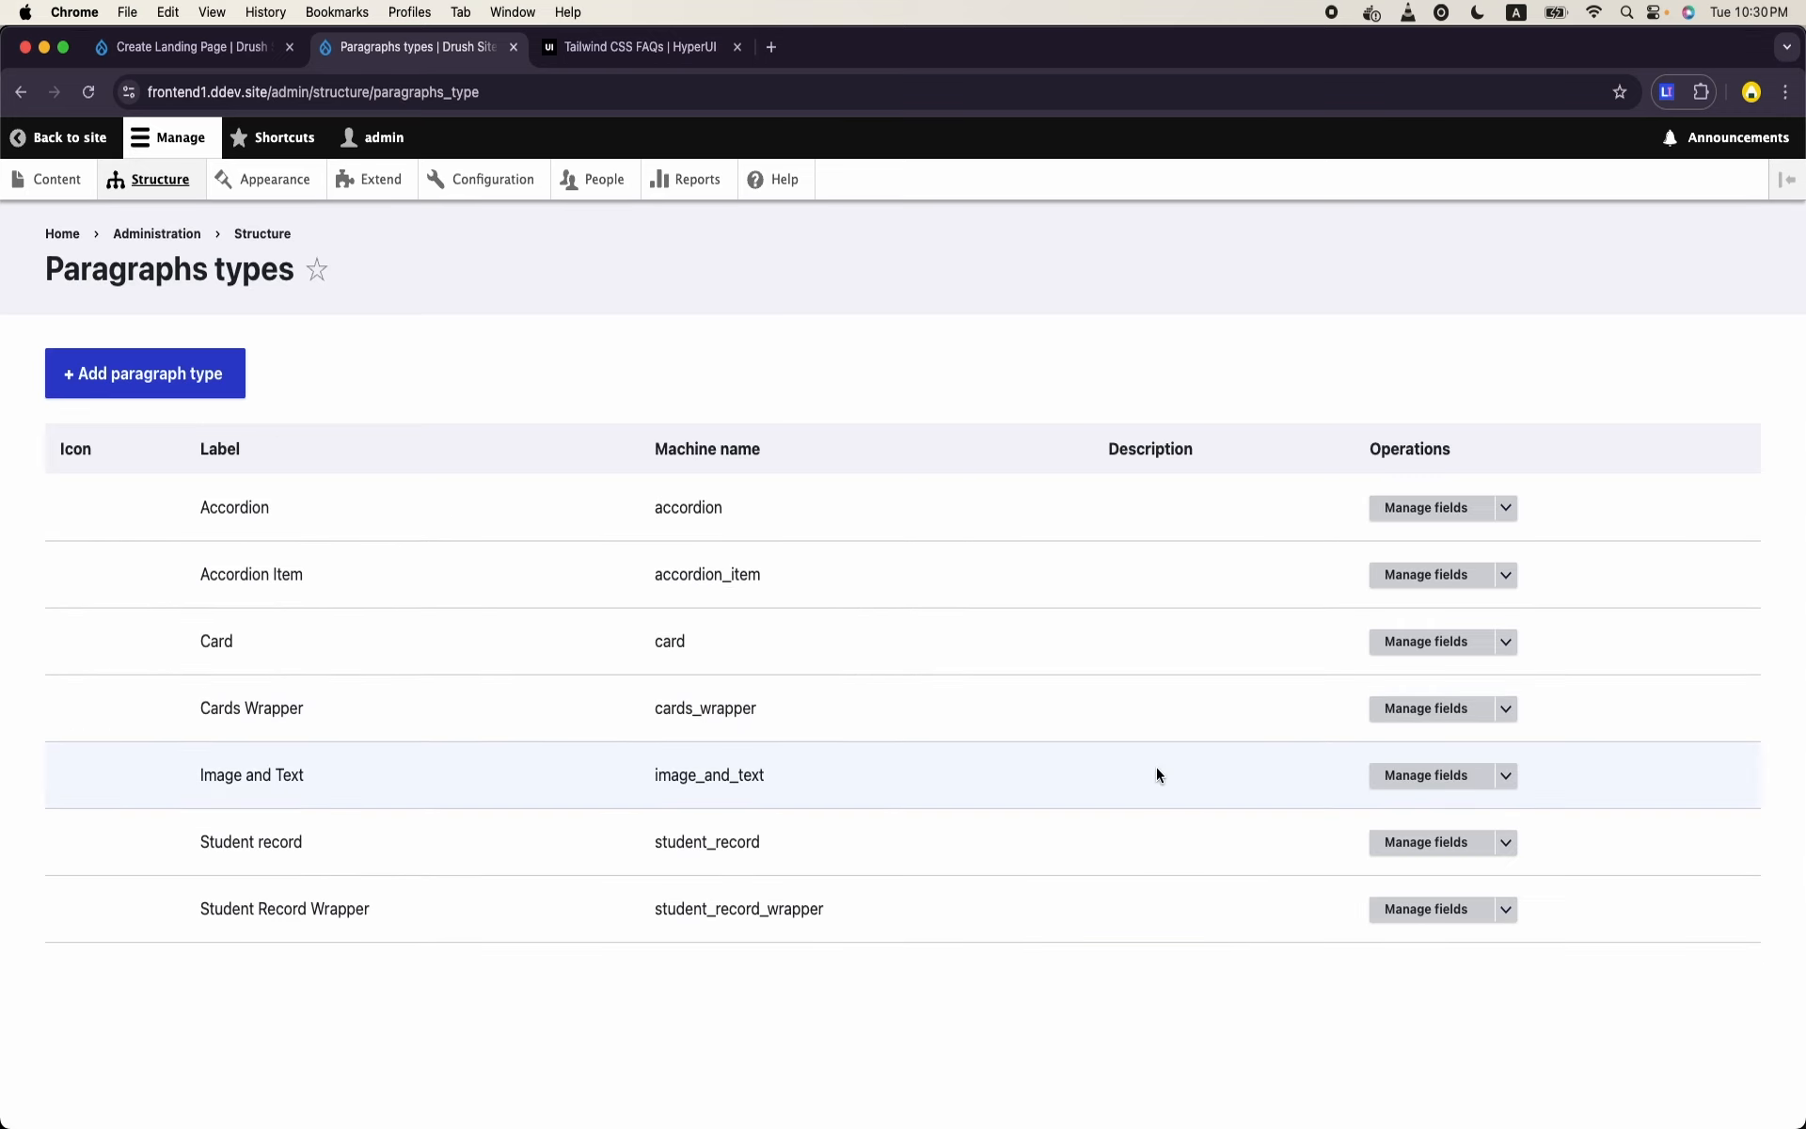
left_click(1505, 574)
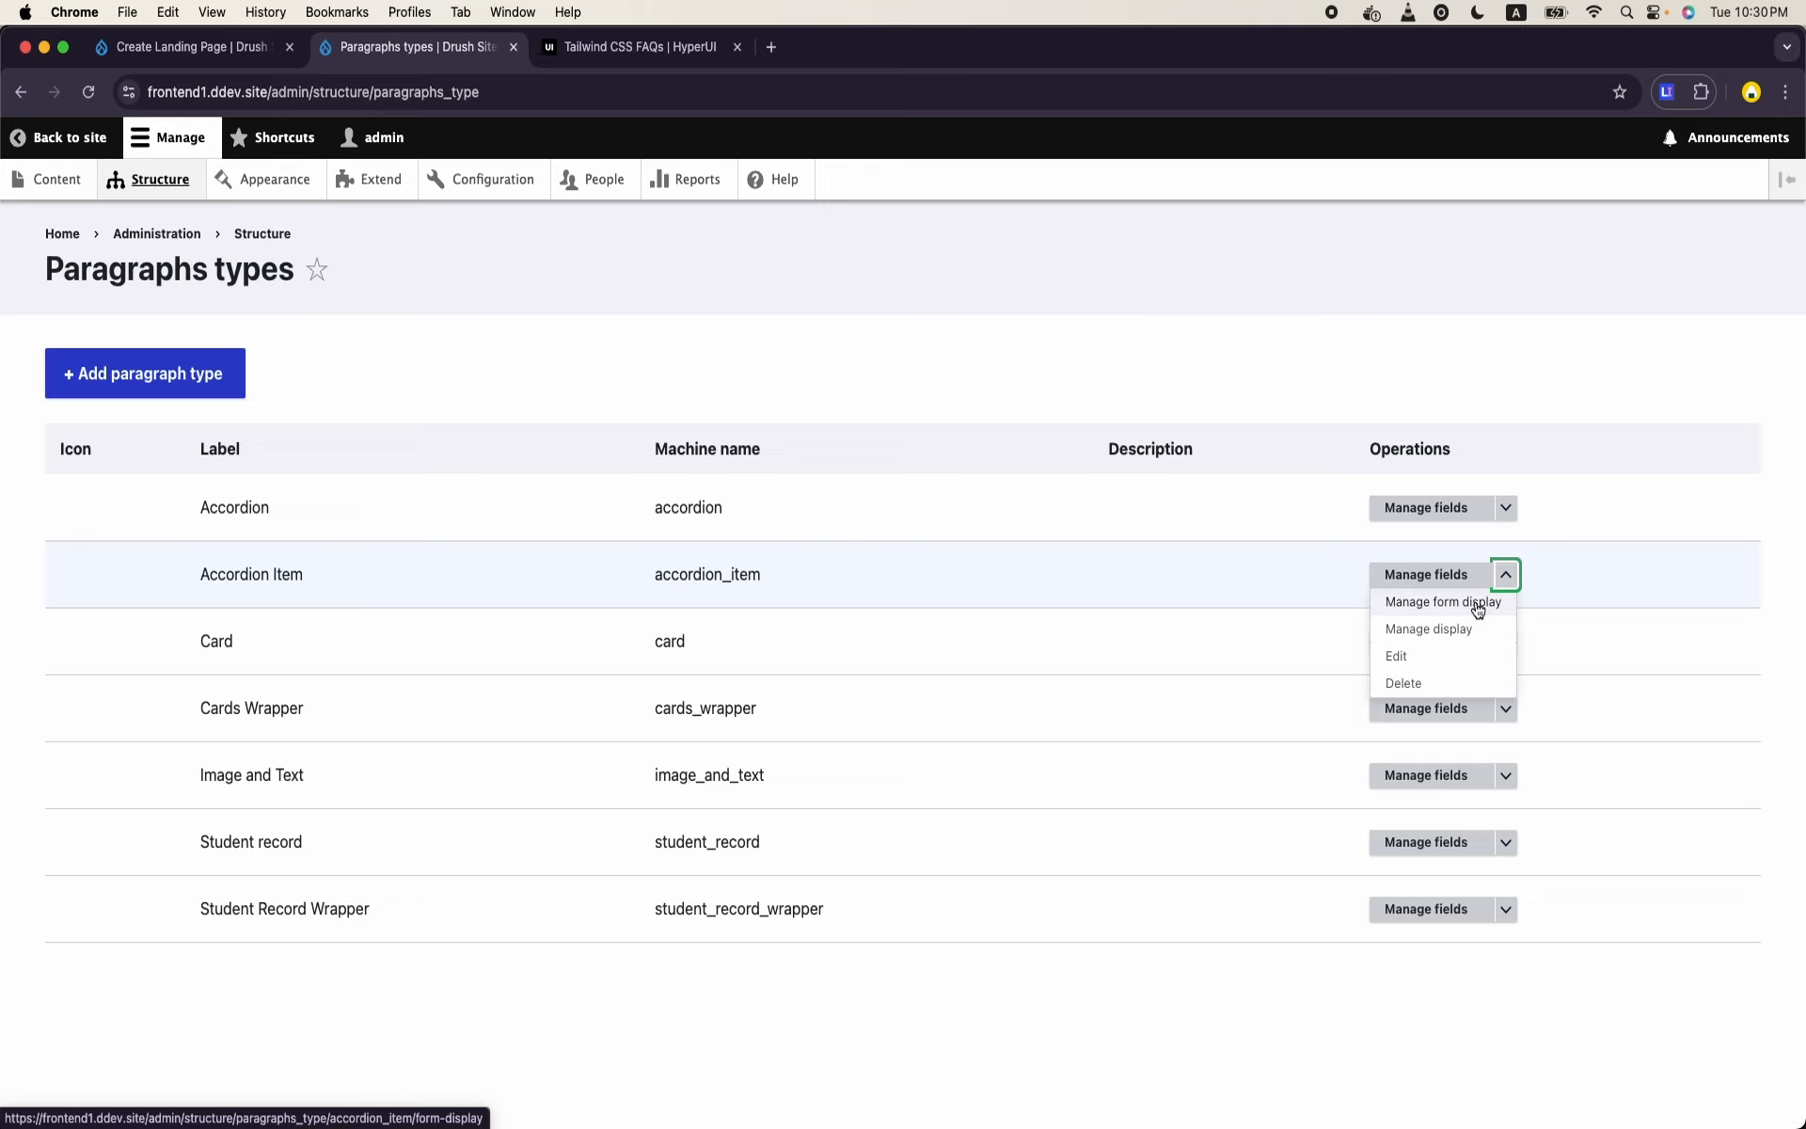
left_click(1478, 606)
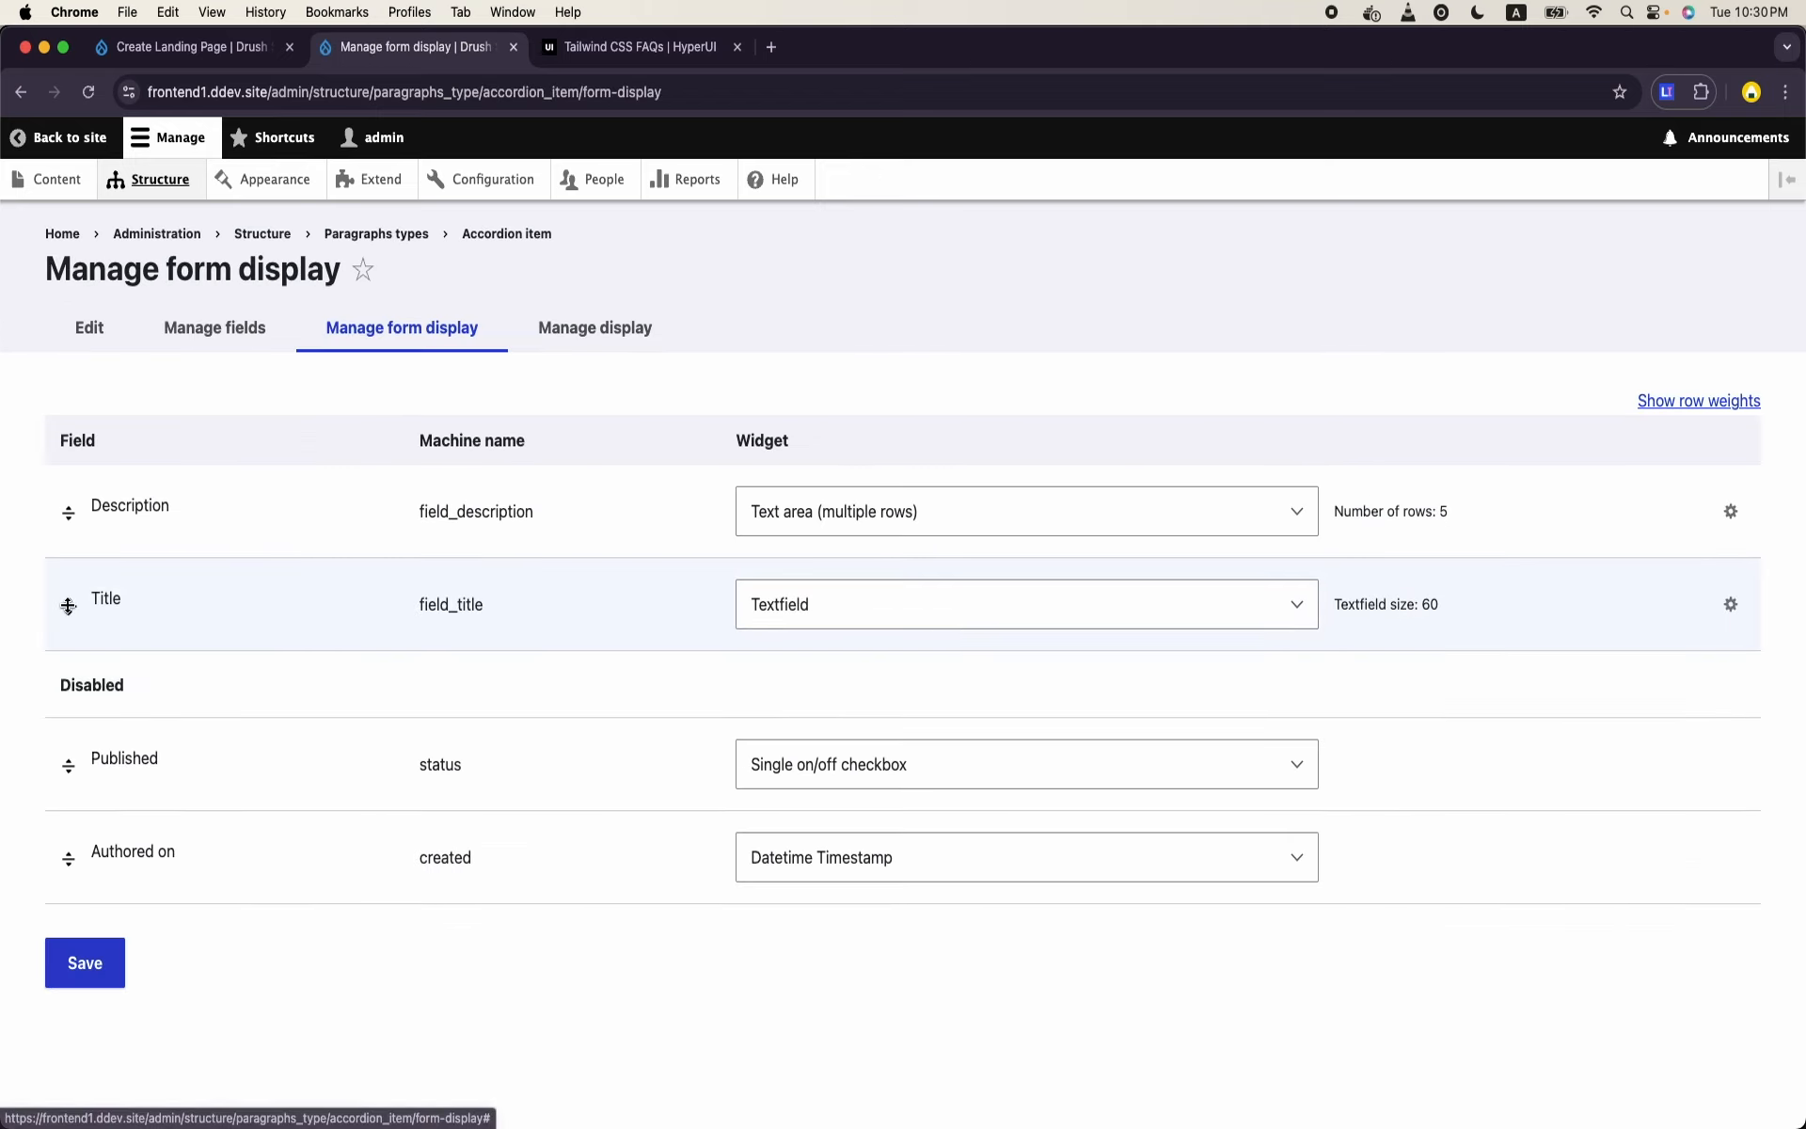
left_click_drag(68, 605, 38, 512)
scroll(94, 941, "down", 1)
left_click(99, 1003)
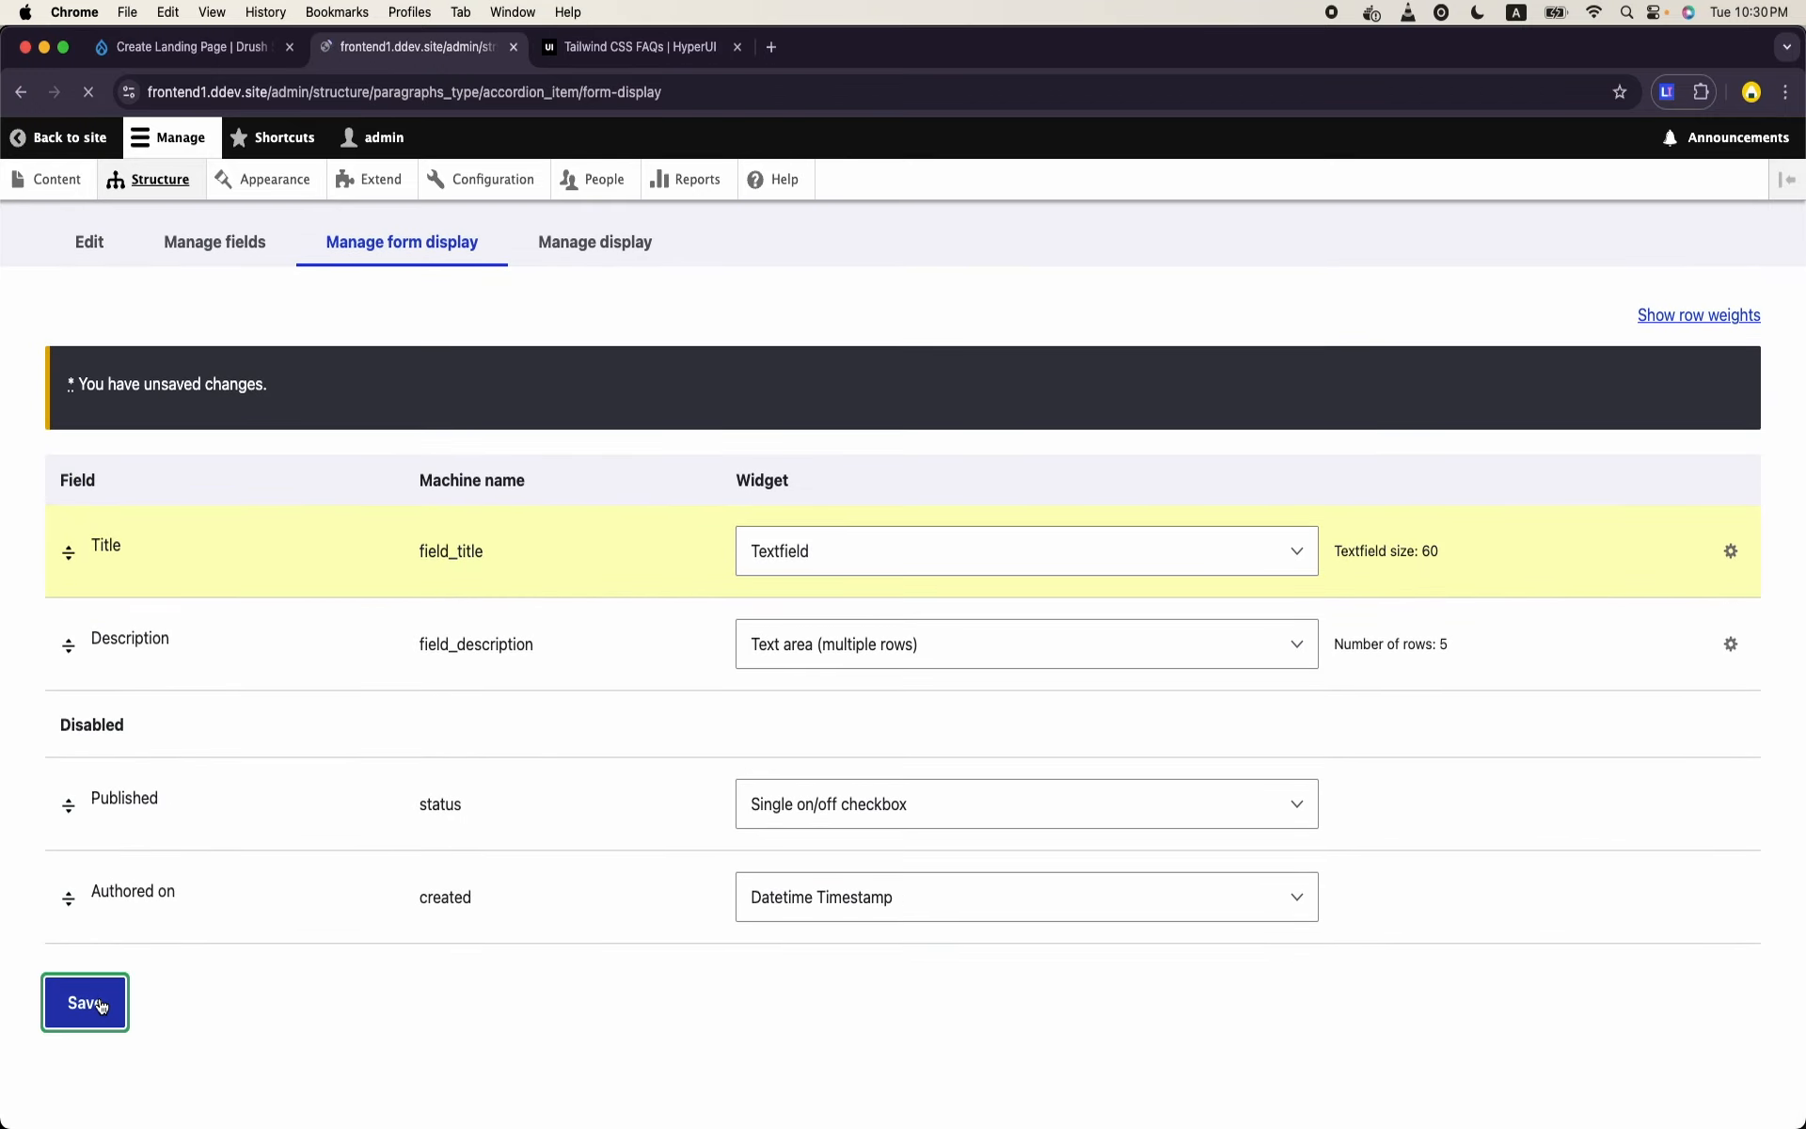
- Reload the Landing Page creation form and enter "Accordion Test" as the page title again
left_click(261, 49)
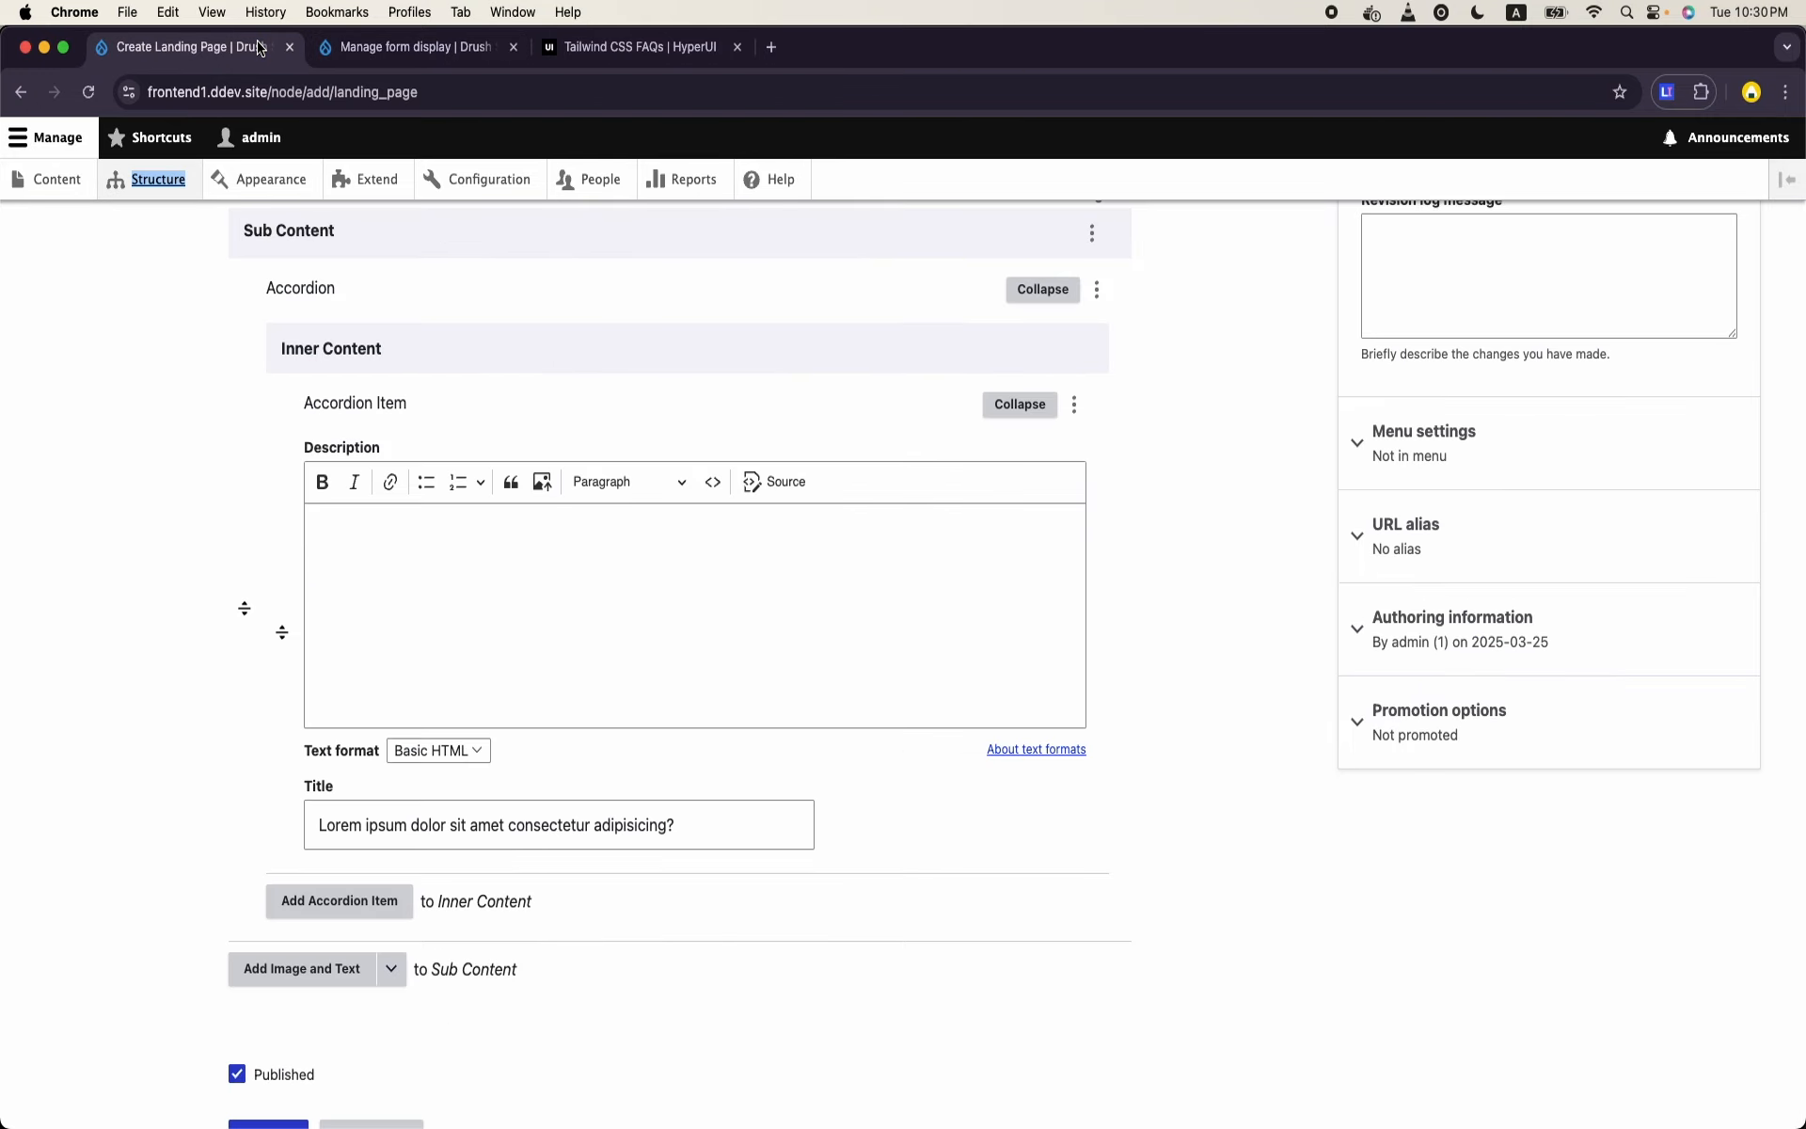
left_click(88, 91)
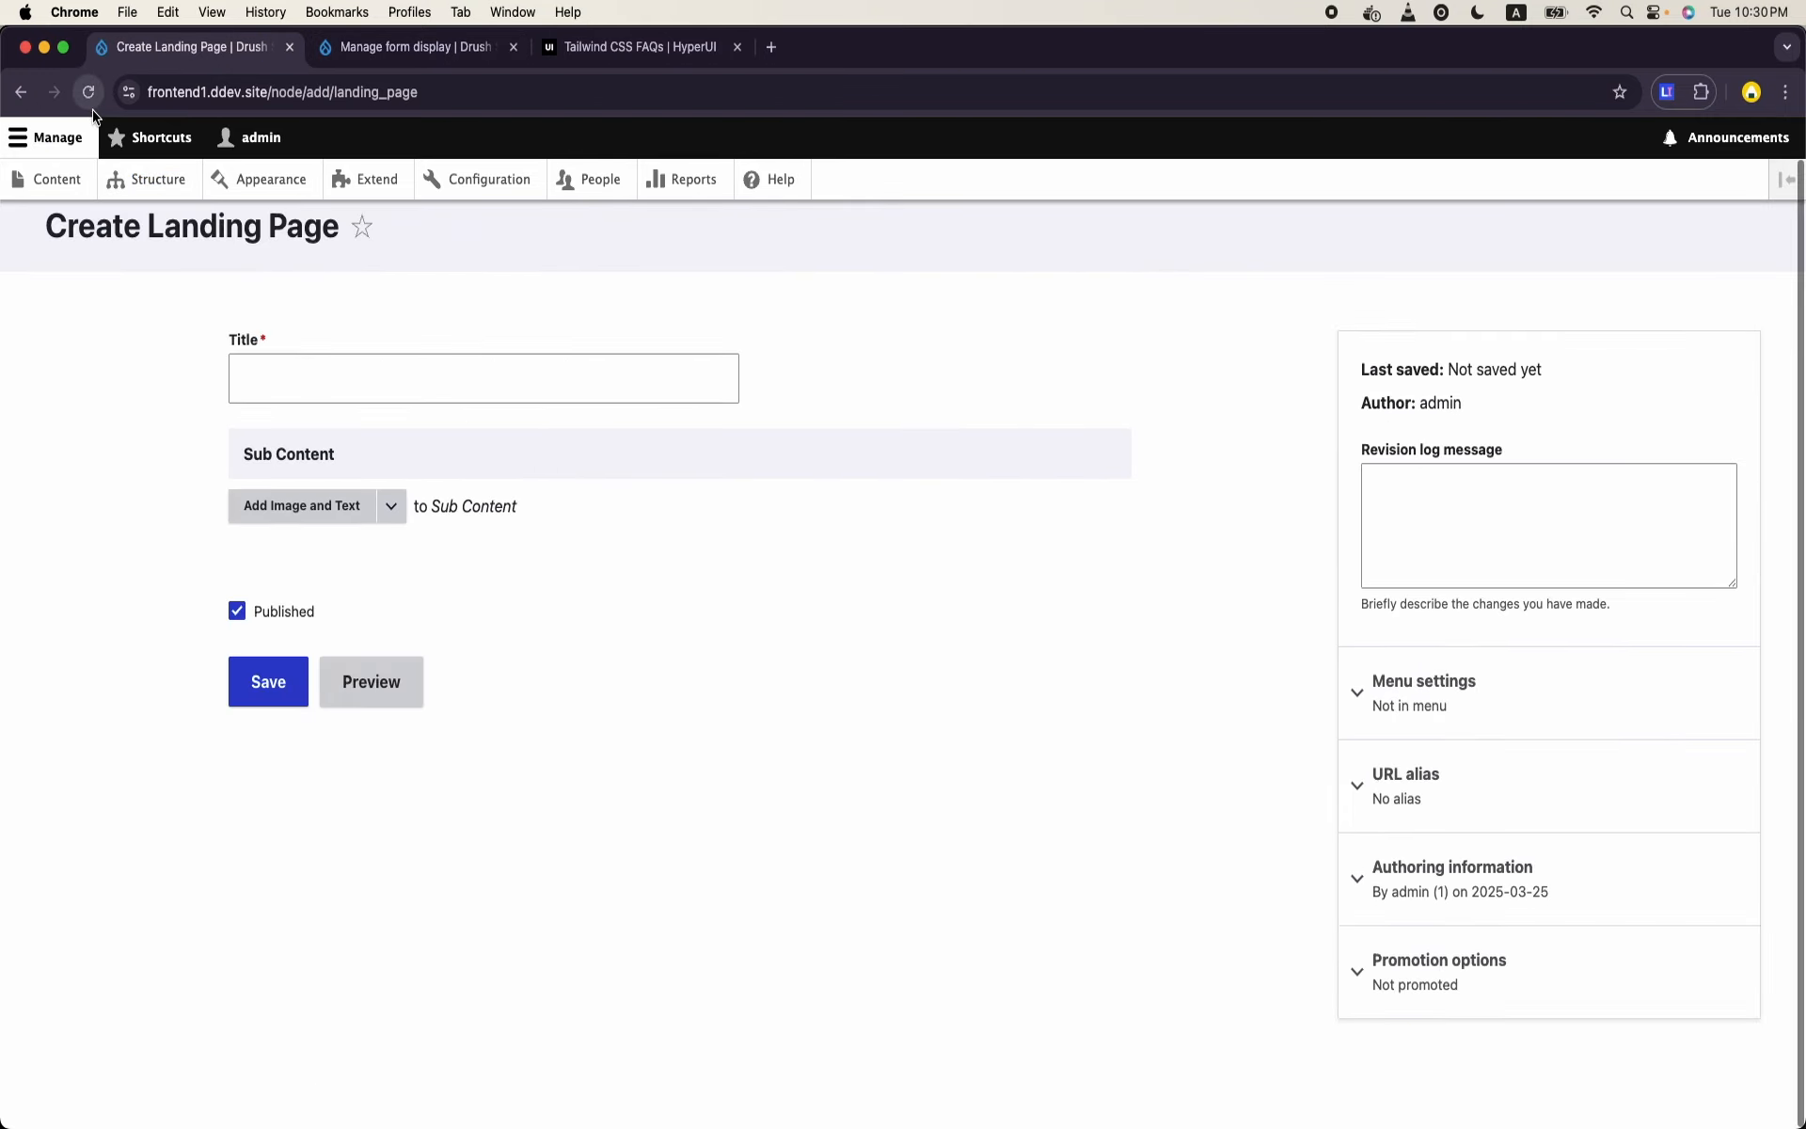
left_click(399, 377)
type("A")
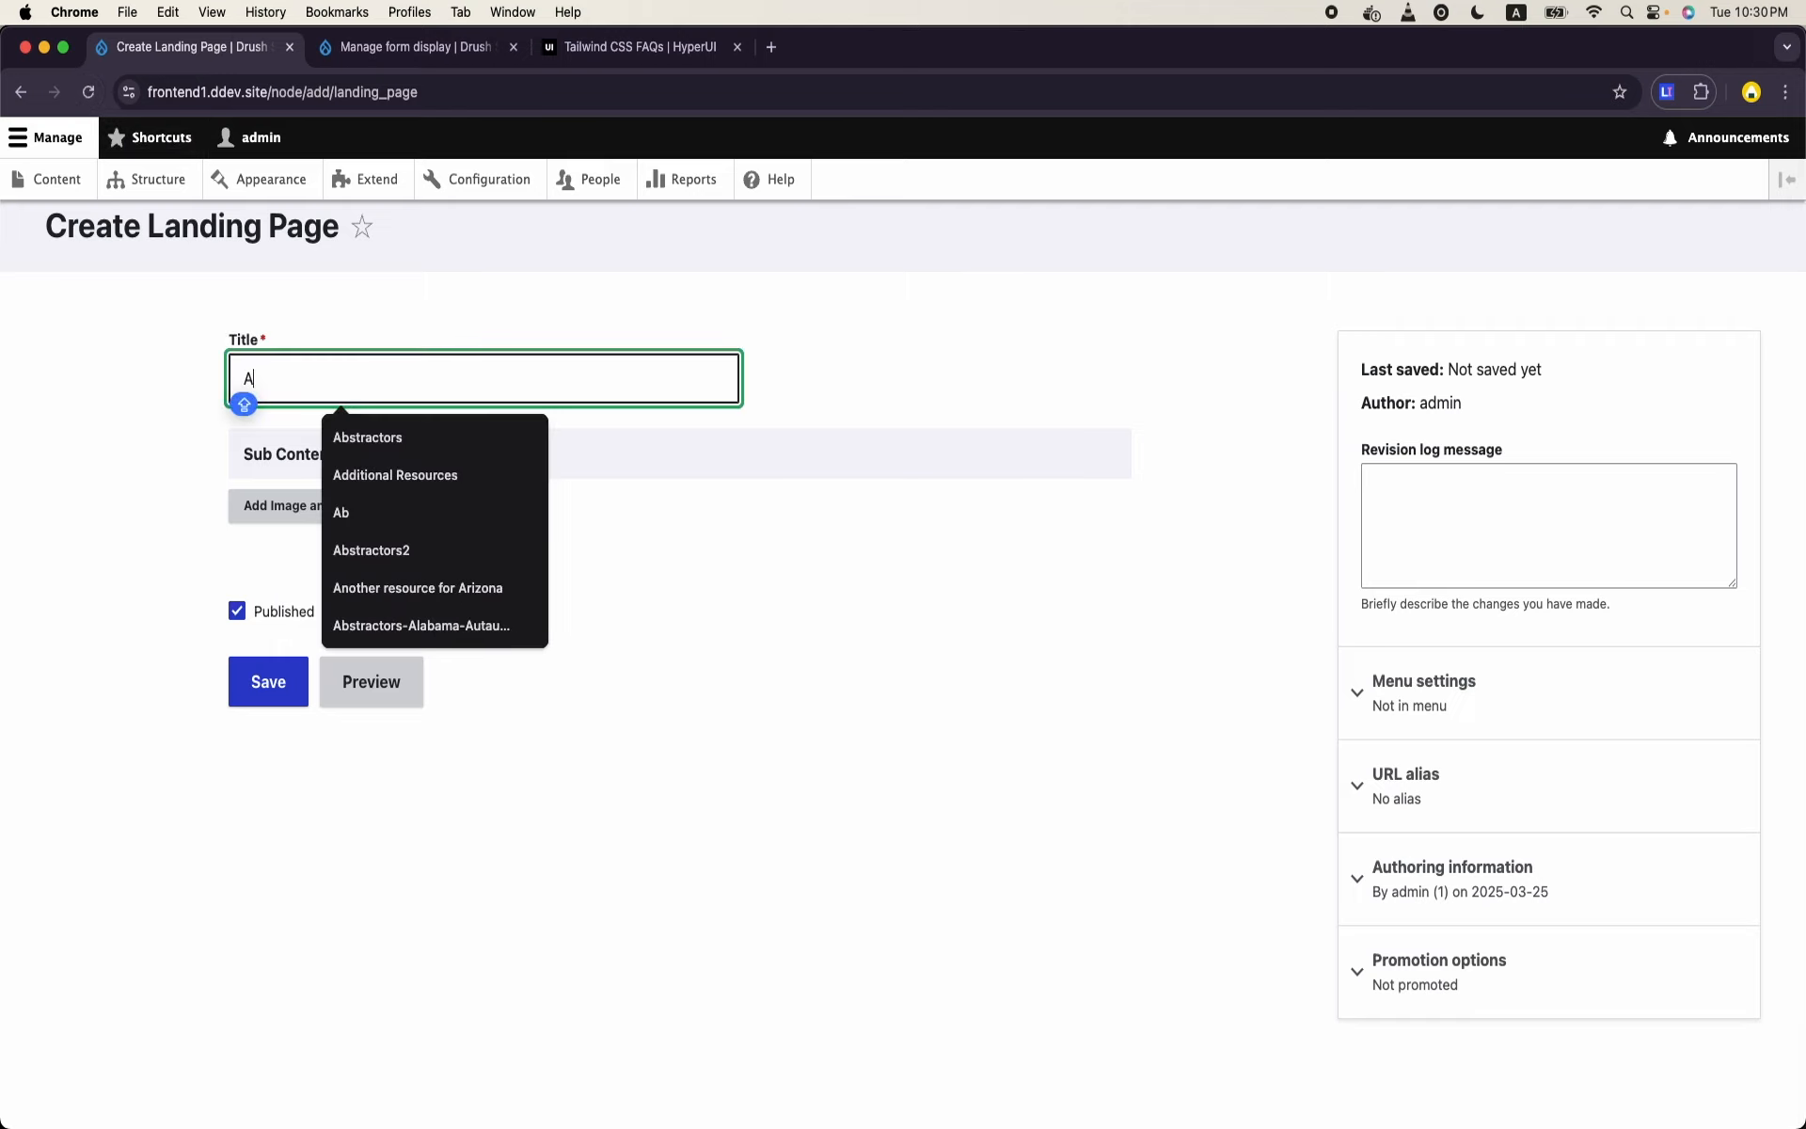
type("C")
key("BackSpace")
type("cco")
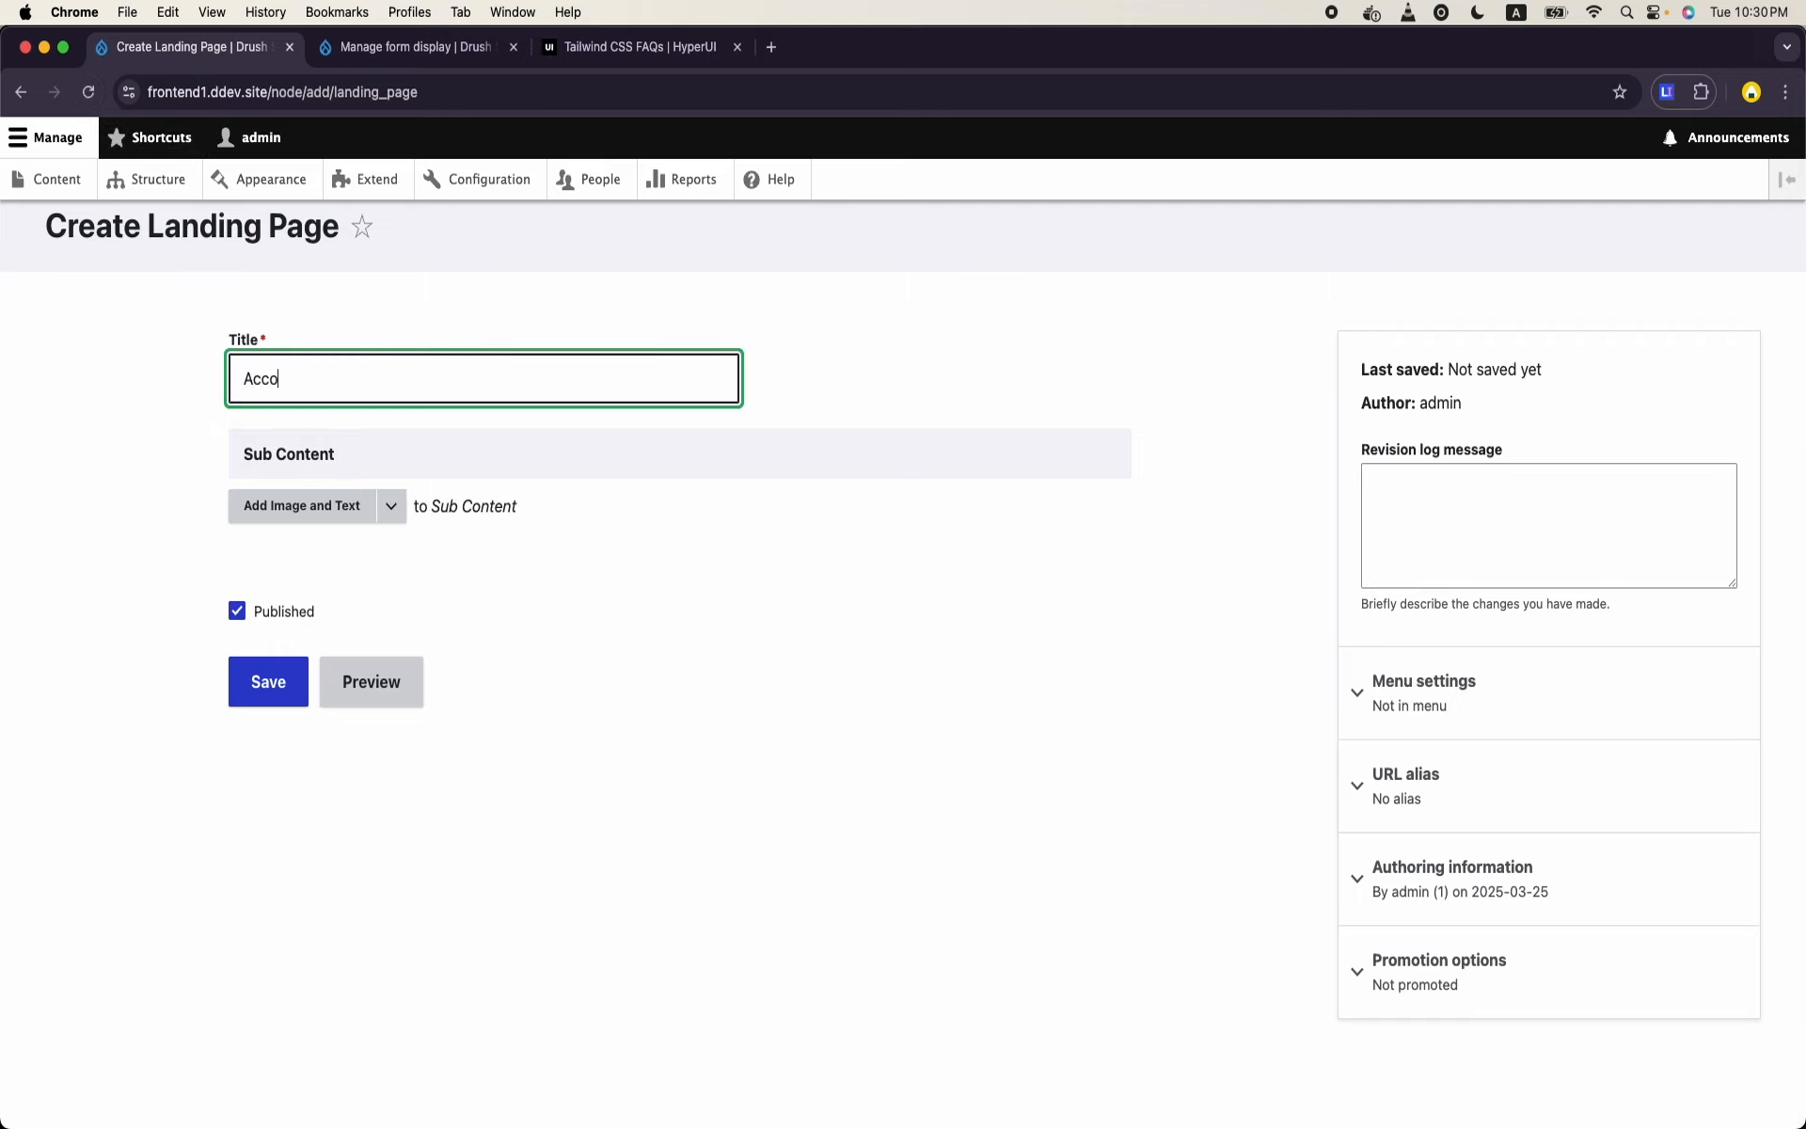
type("rdion Test")
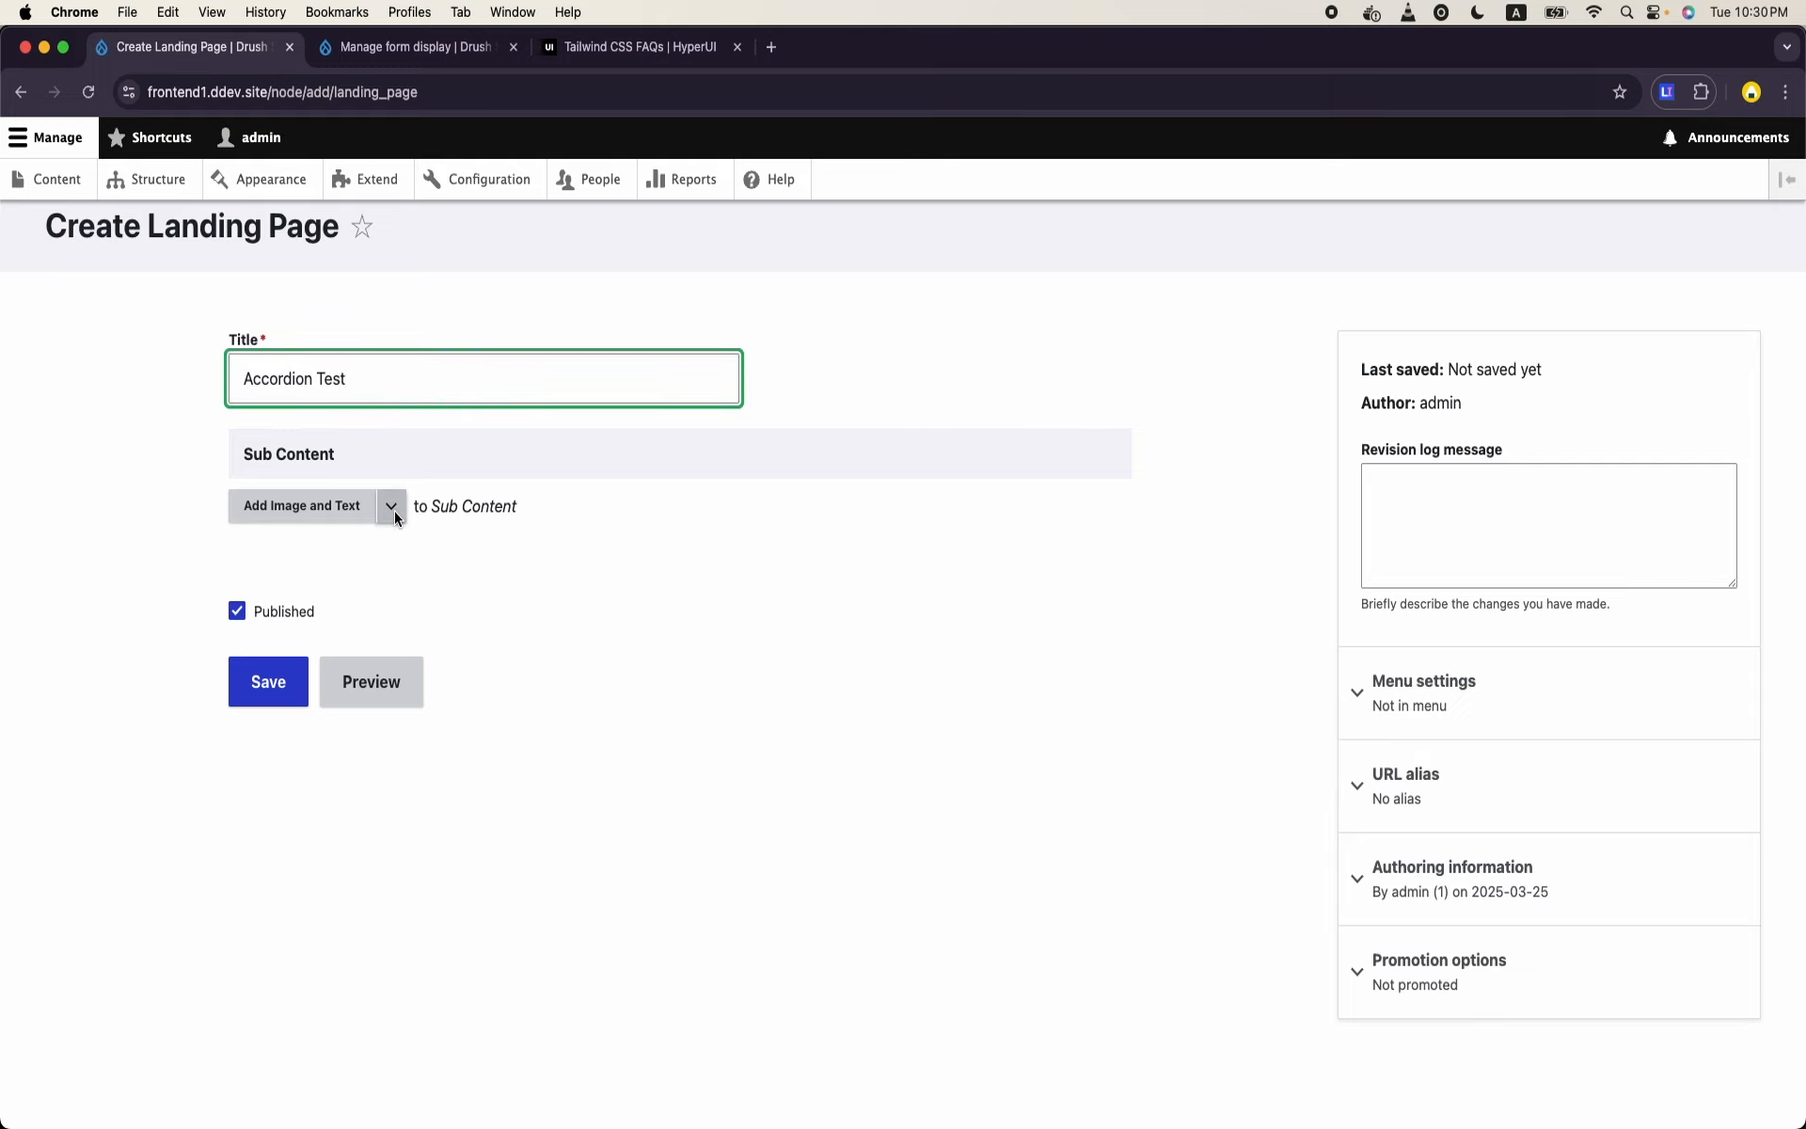
- Add an Accordion to Sub Content and paste "Lorem ipsum dolor sit amet consectetur adipisicing?" as the first item's Title
left_click(393, 510)
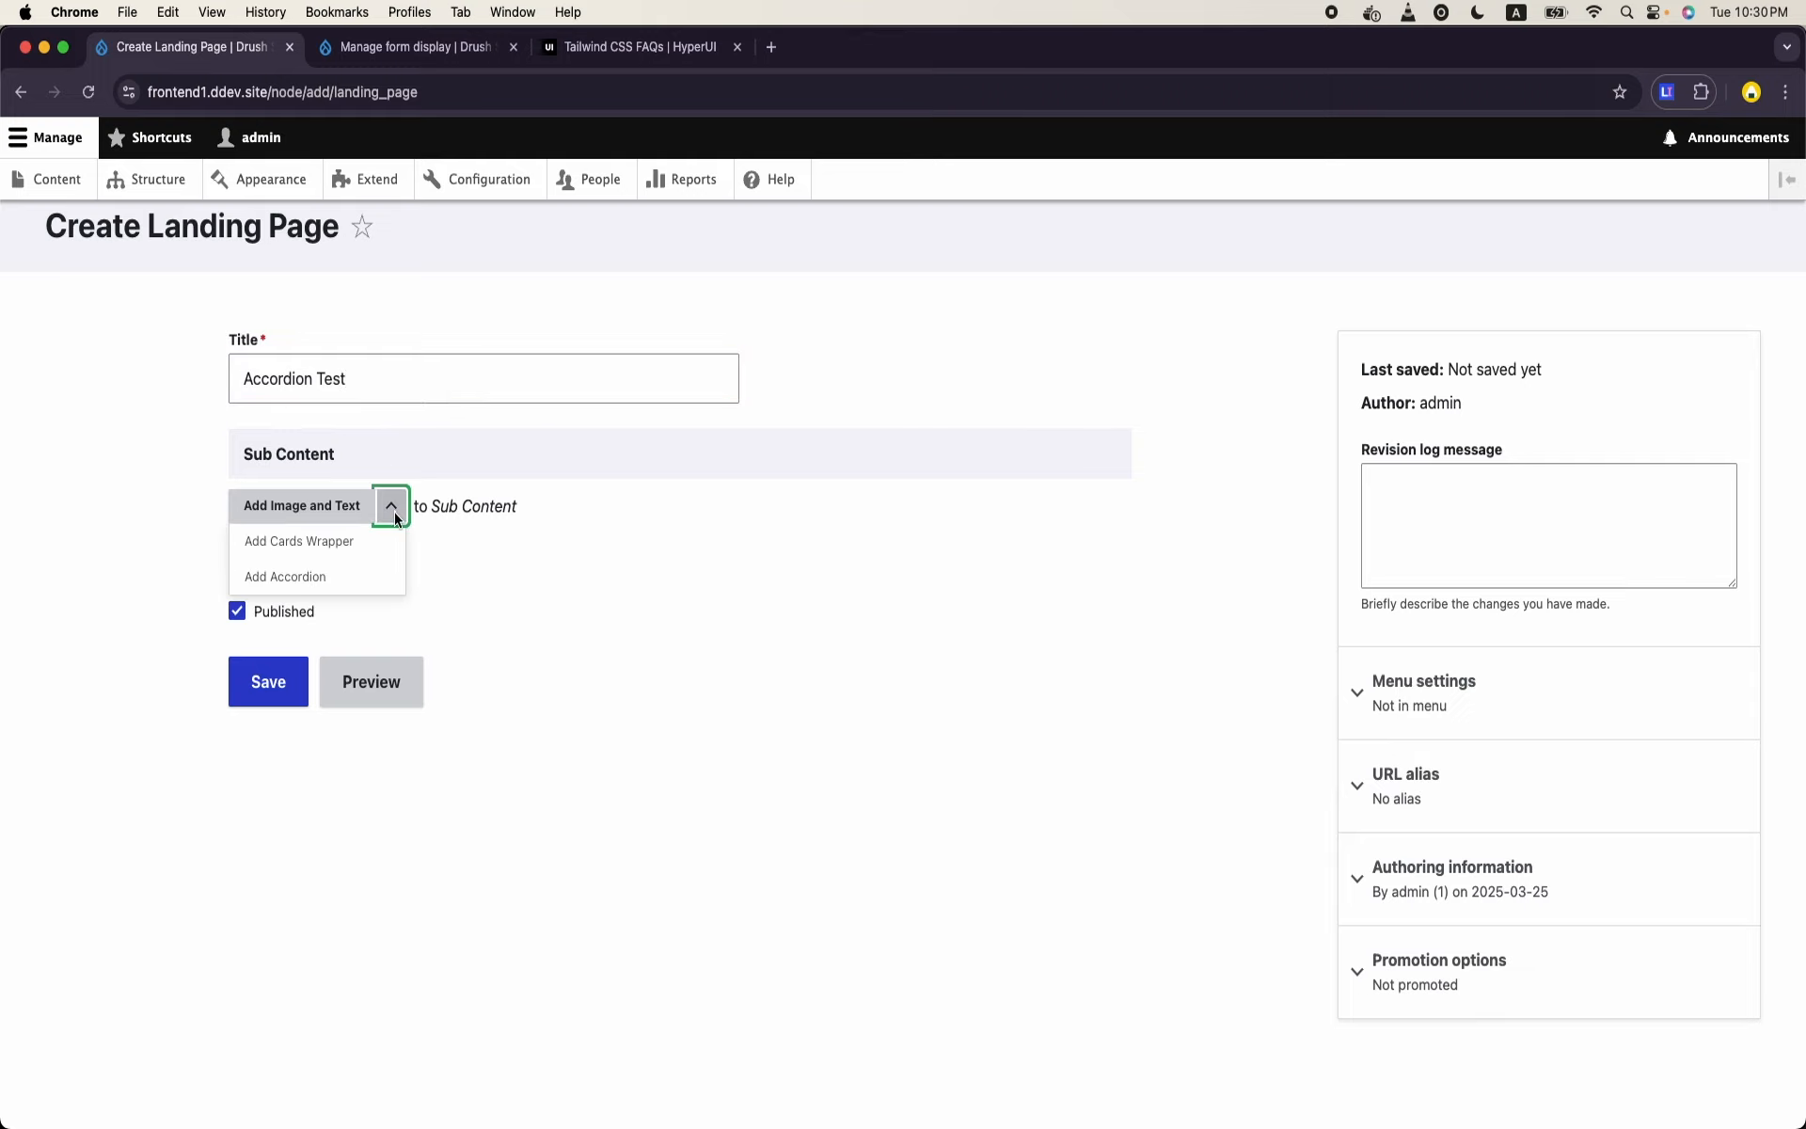
left_click(344, 579)
left_click(455, 731)
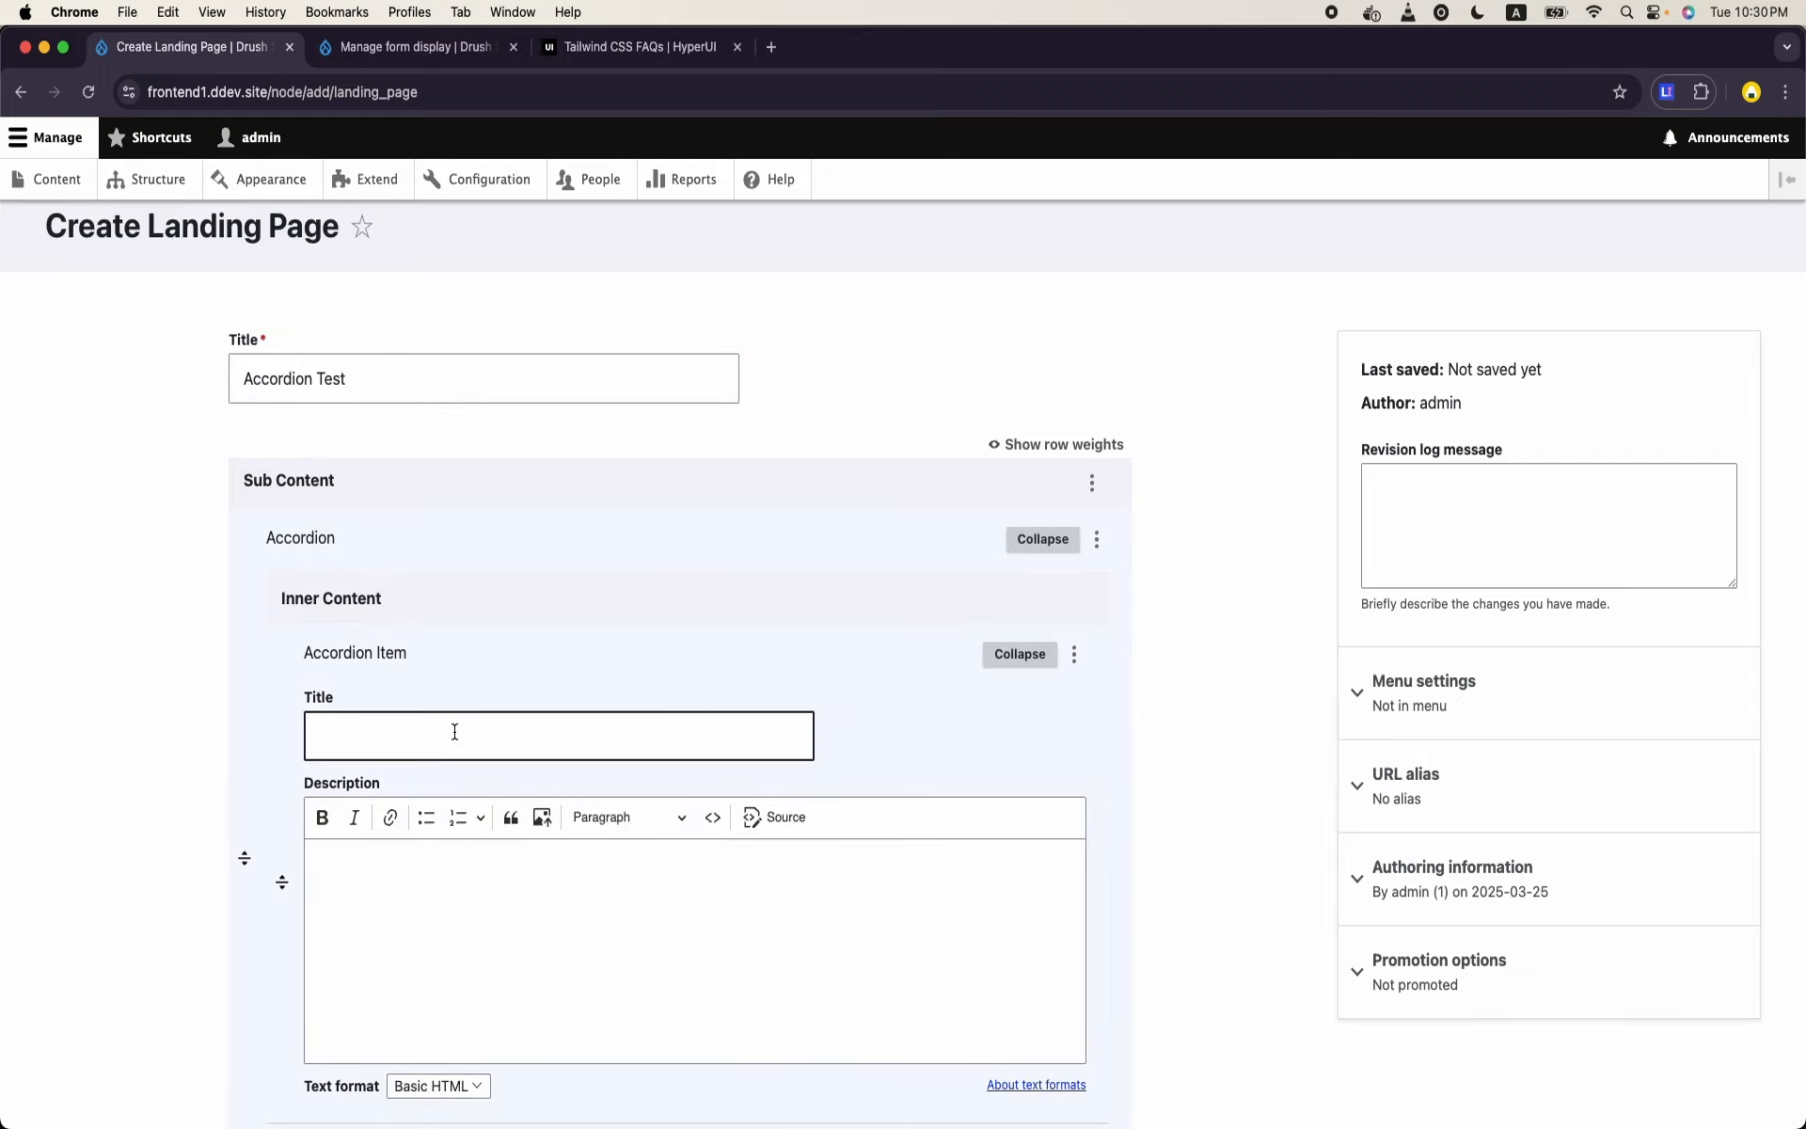
key("super+v")
- Generate 2 paragraphs of Classic Lorem Ipsum with the Lorem Ipsum Generator extension for the item's Description
left_click(545, 952)
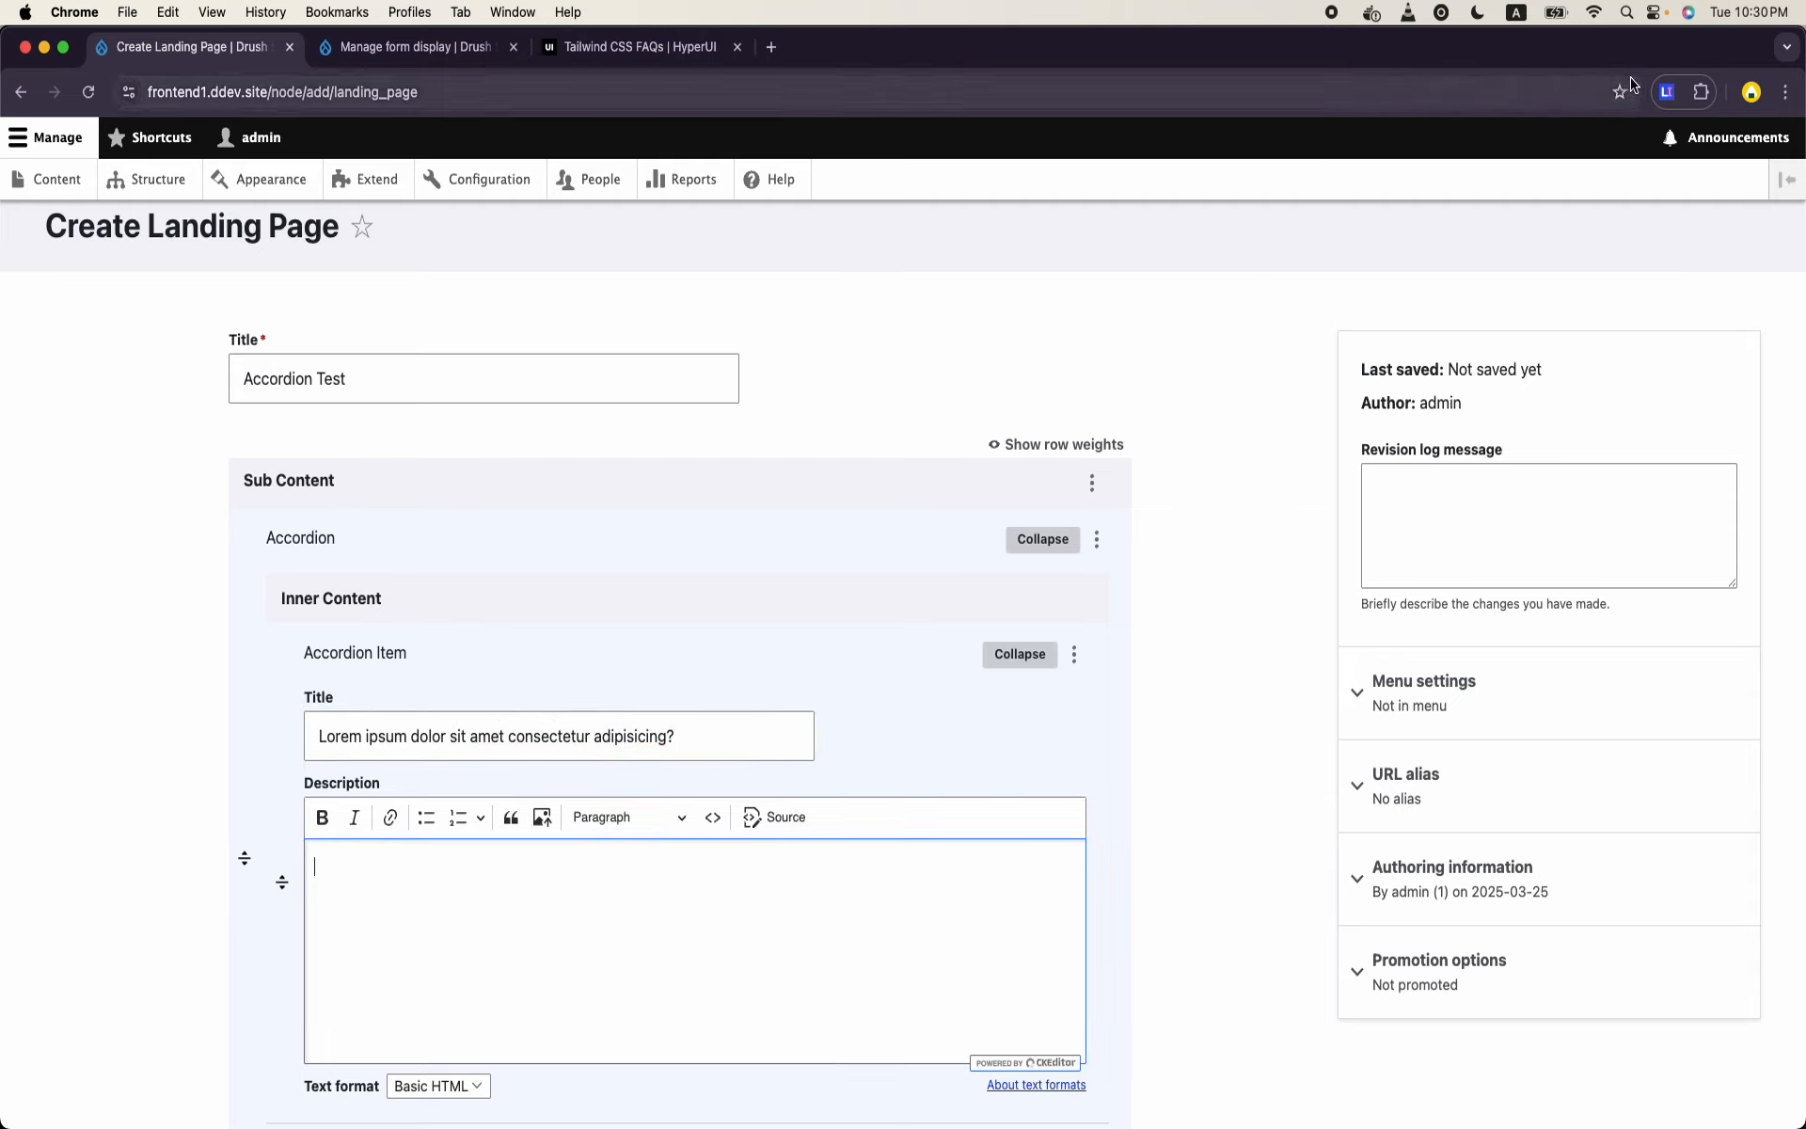
left_click(1666, 91)
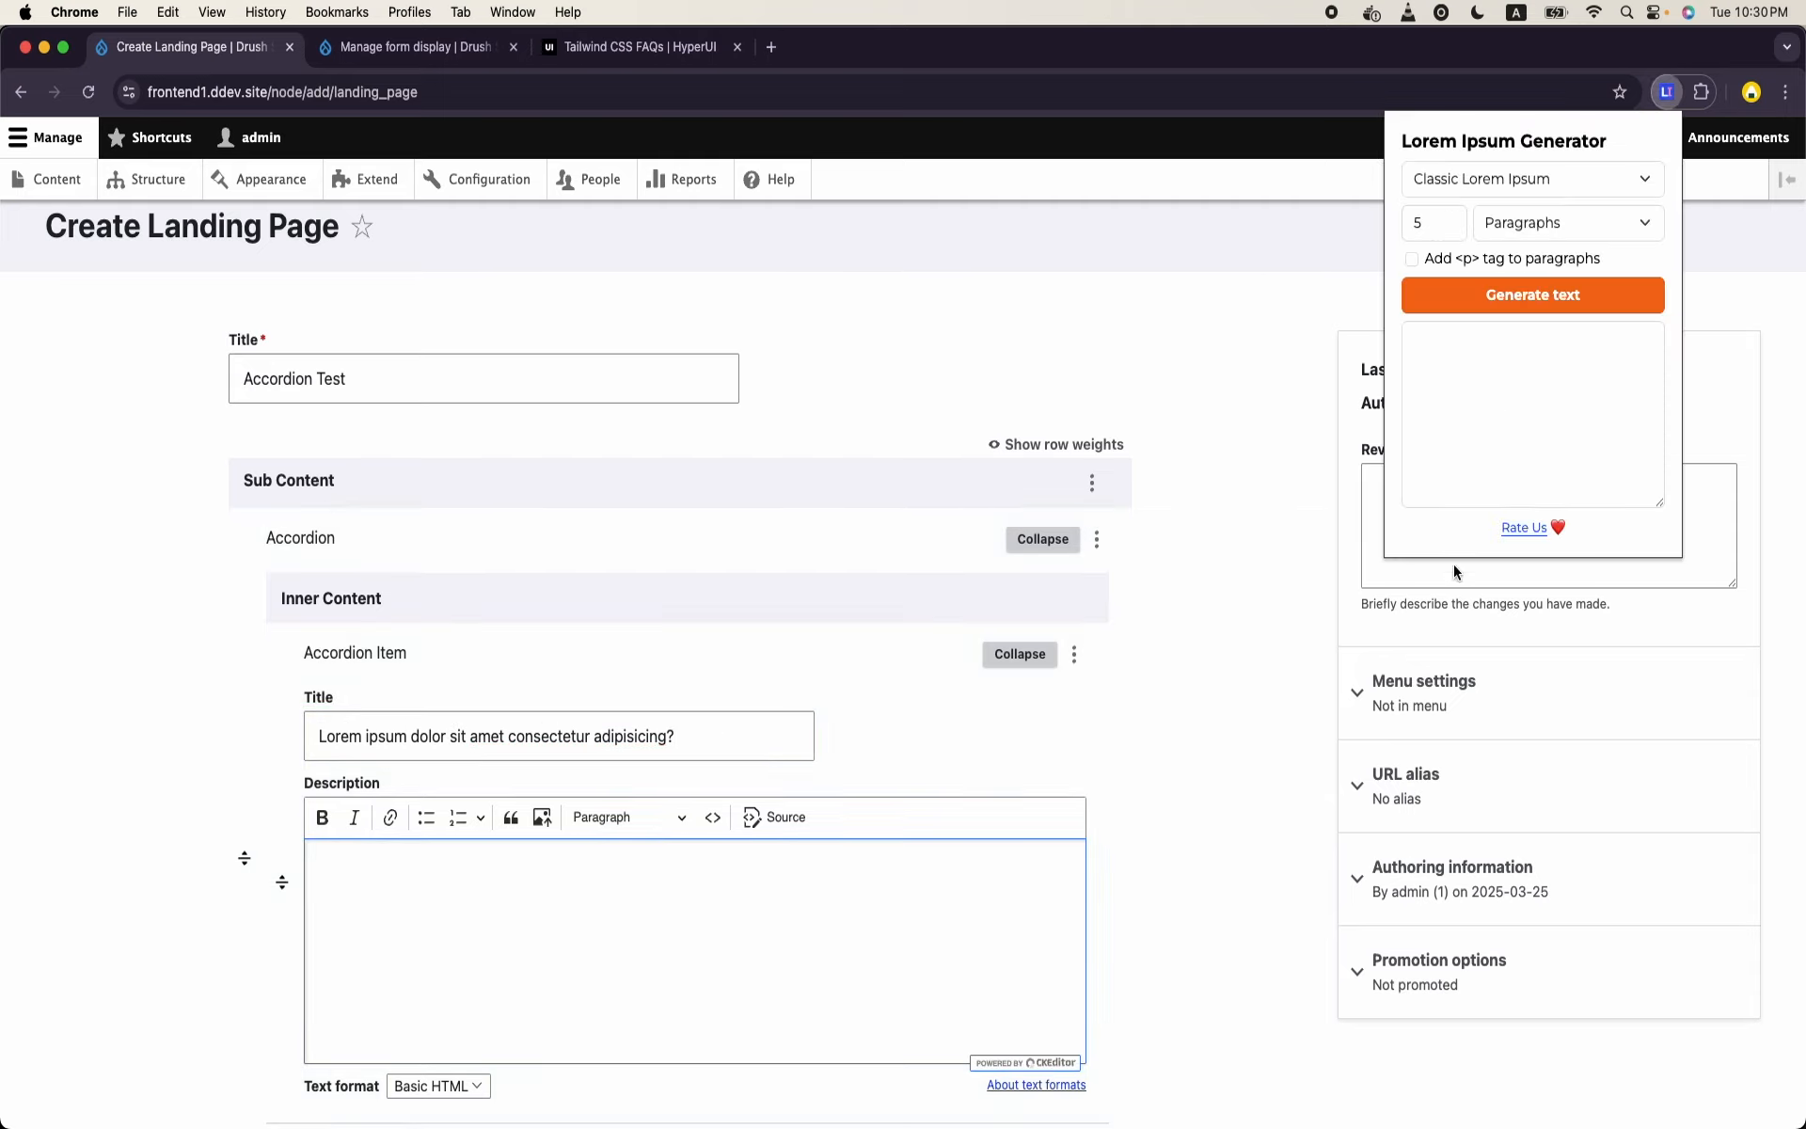
left_click(1448, 231)
type("2")
double_click(1421, 226)
type("2")
left_click(1552, 316)
left_click(1563, 310)
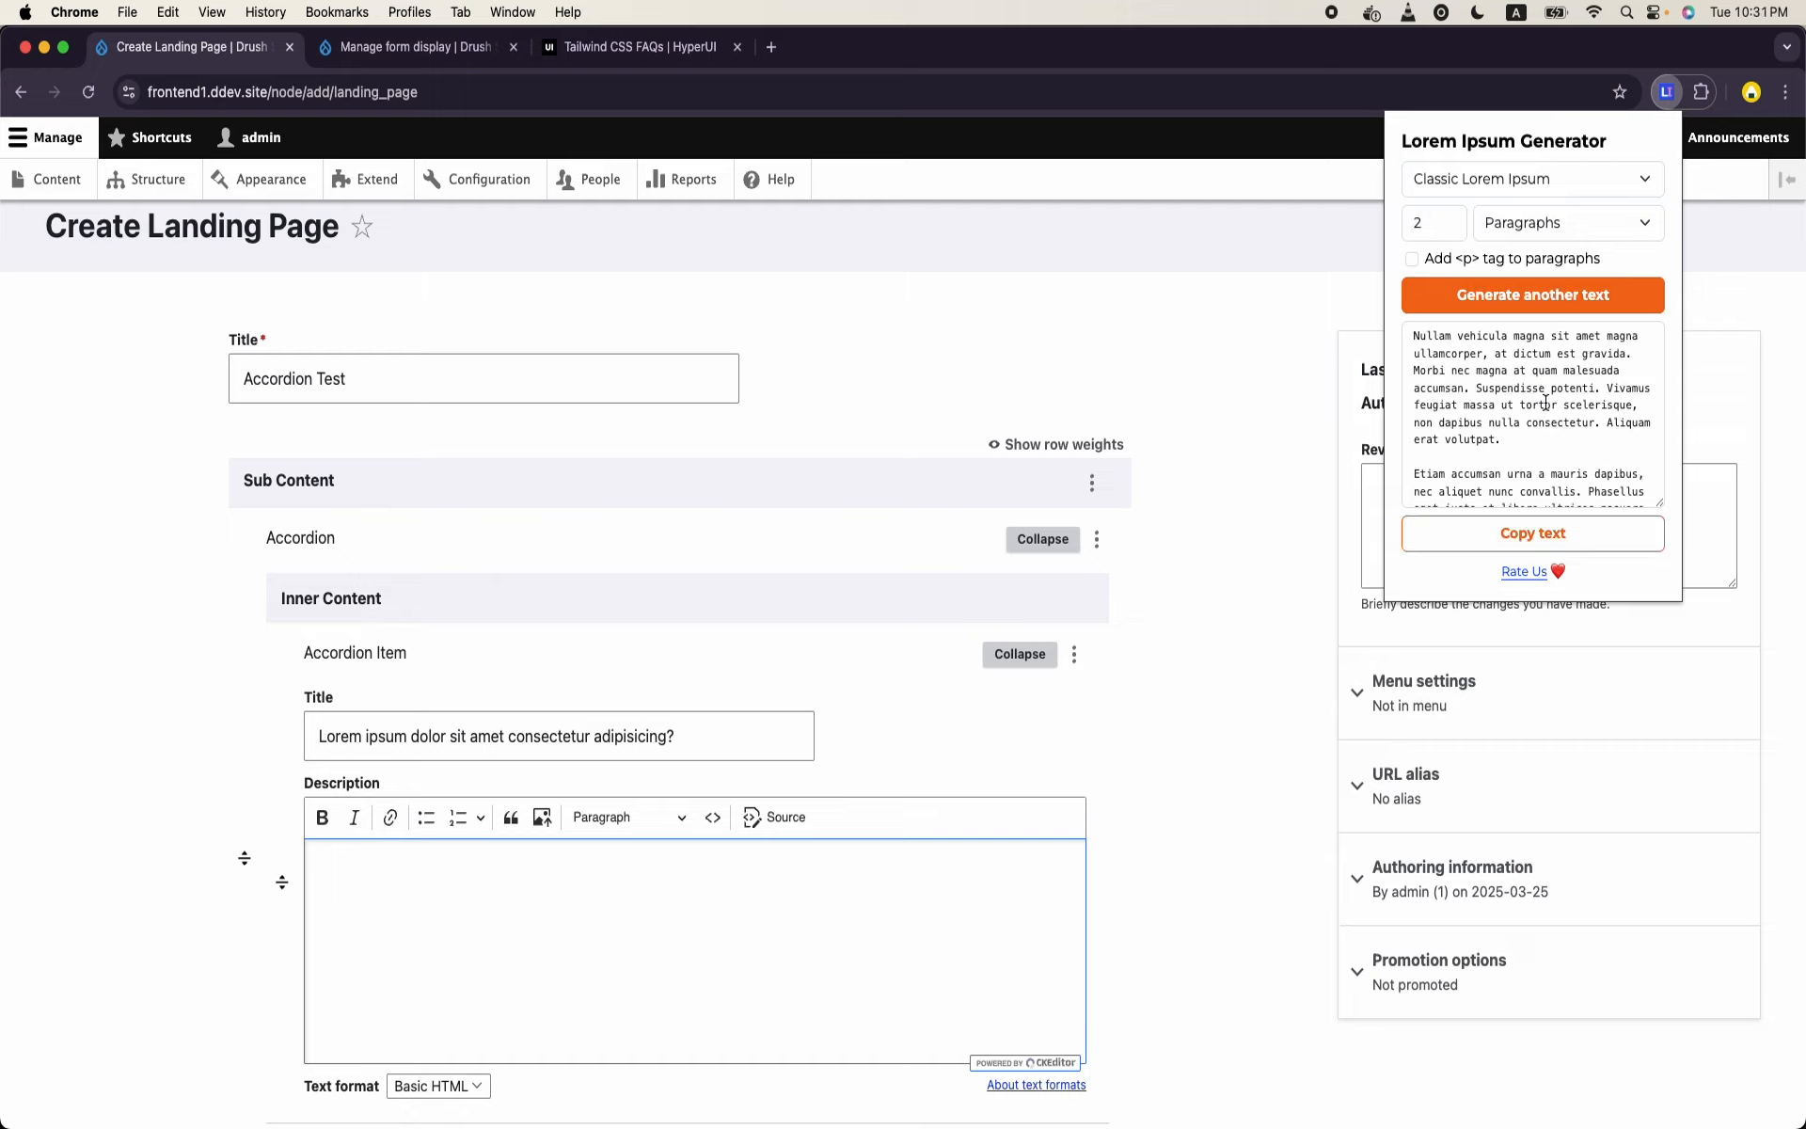
- Copy the first generated paragraph into the first Accordion Item's Description
triple_click(1545, 410)
key("super+c")
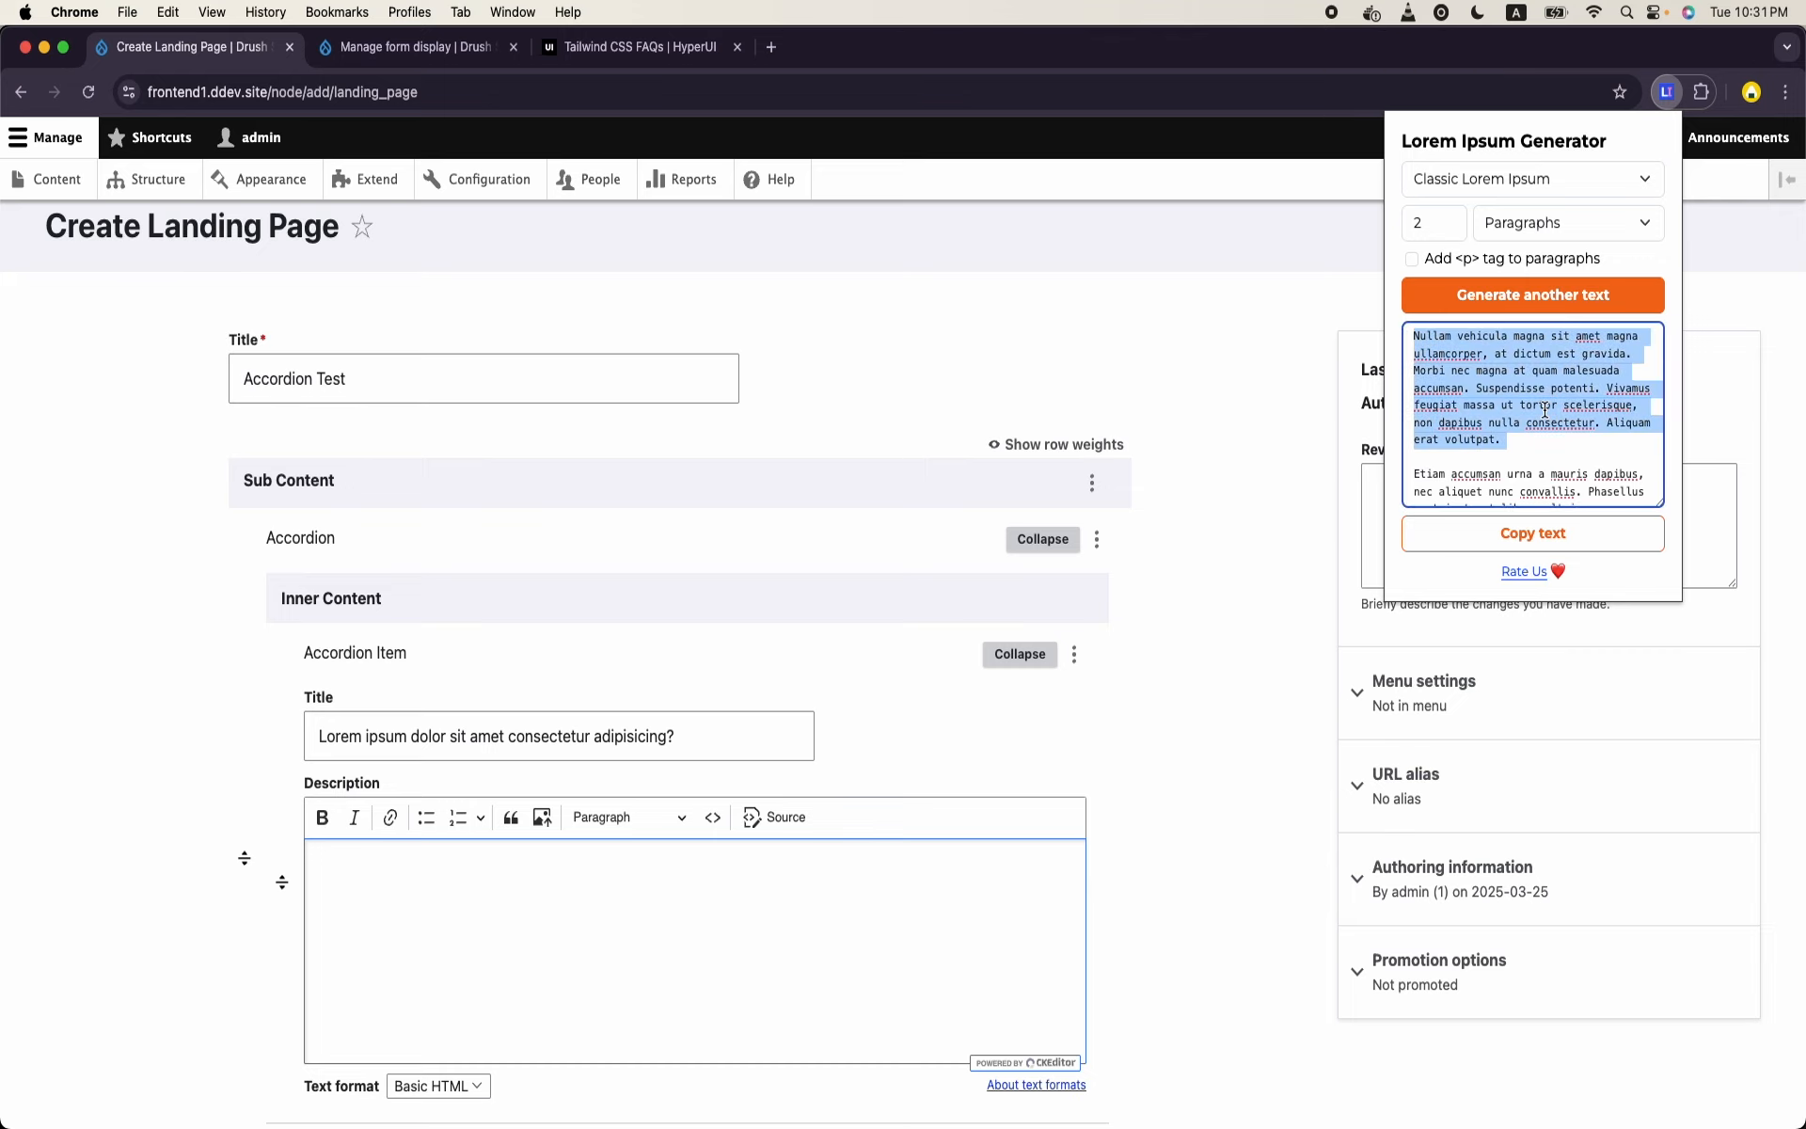
left_click(618, 894)
key("super+v")
- Add a second Accordion Item and title it "orper, at dictum est gravid", copied from the first item's Description
scroll(618, 894, "down", 5)
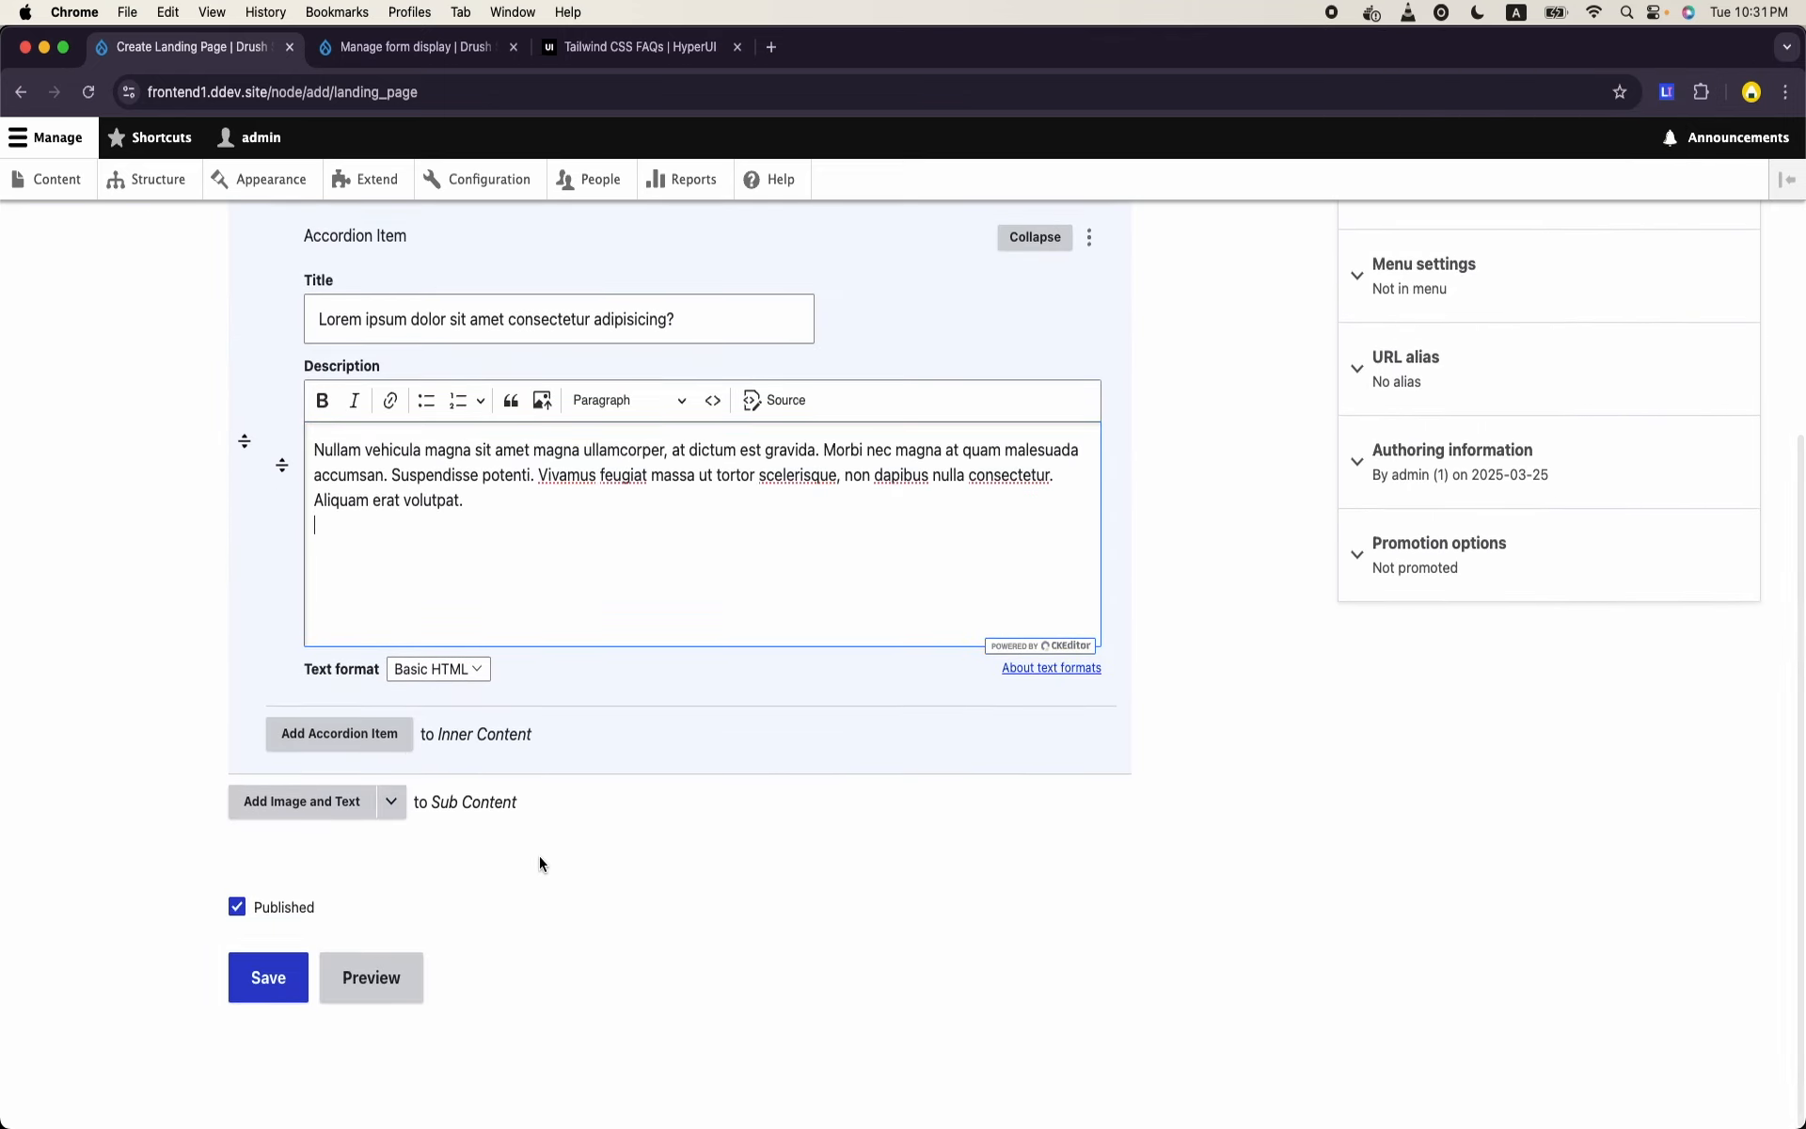
left_click(402, 754)
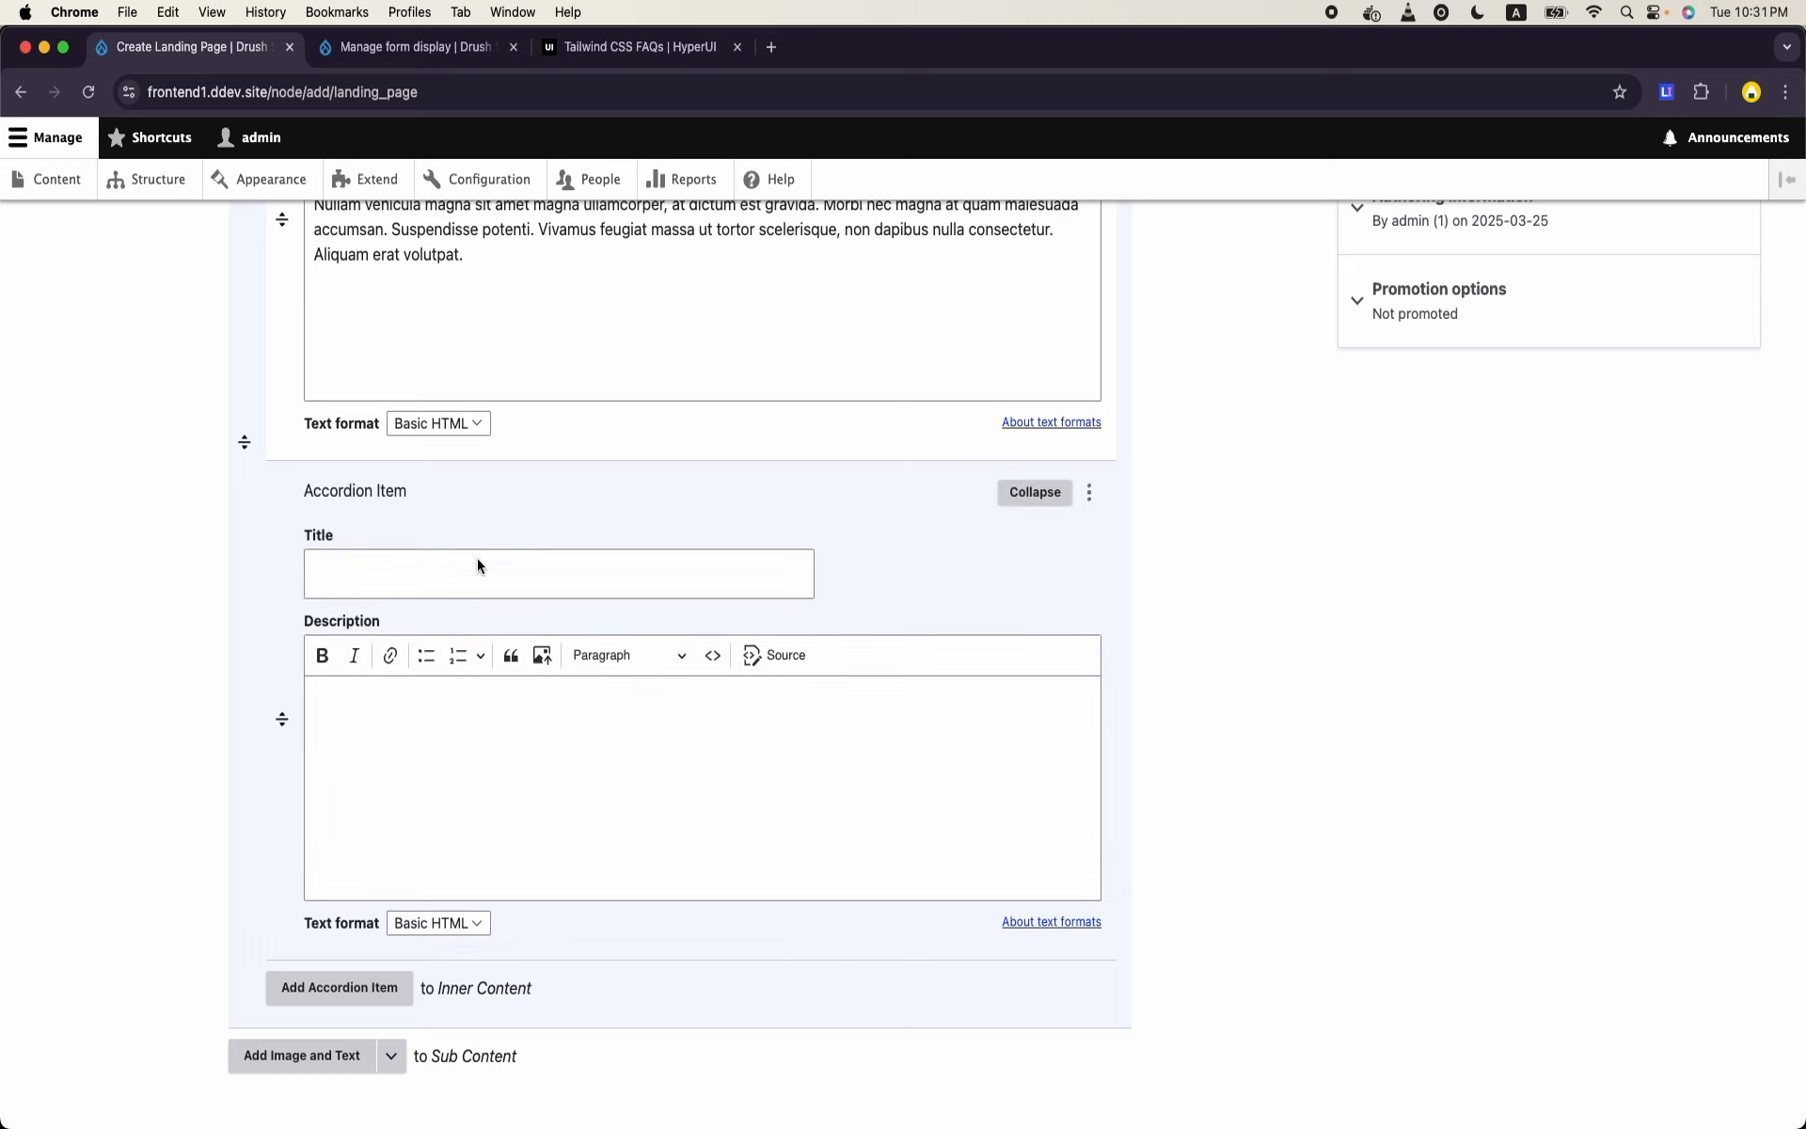
left_click(488, 581)
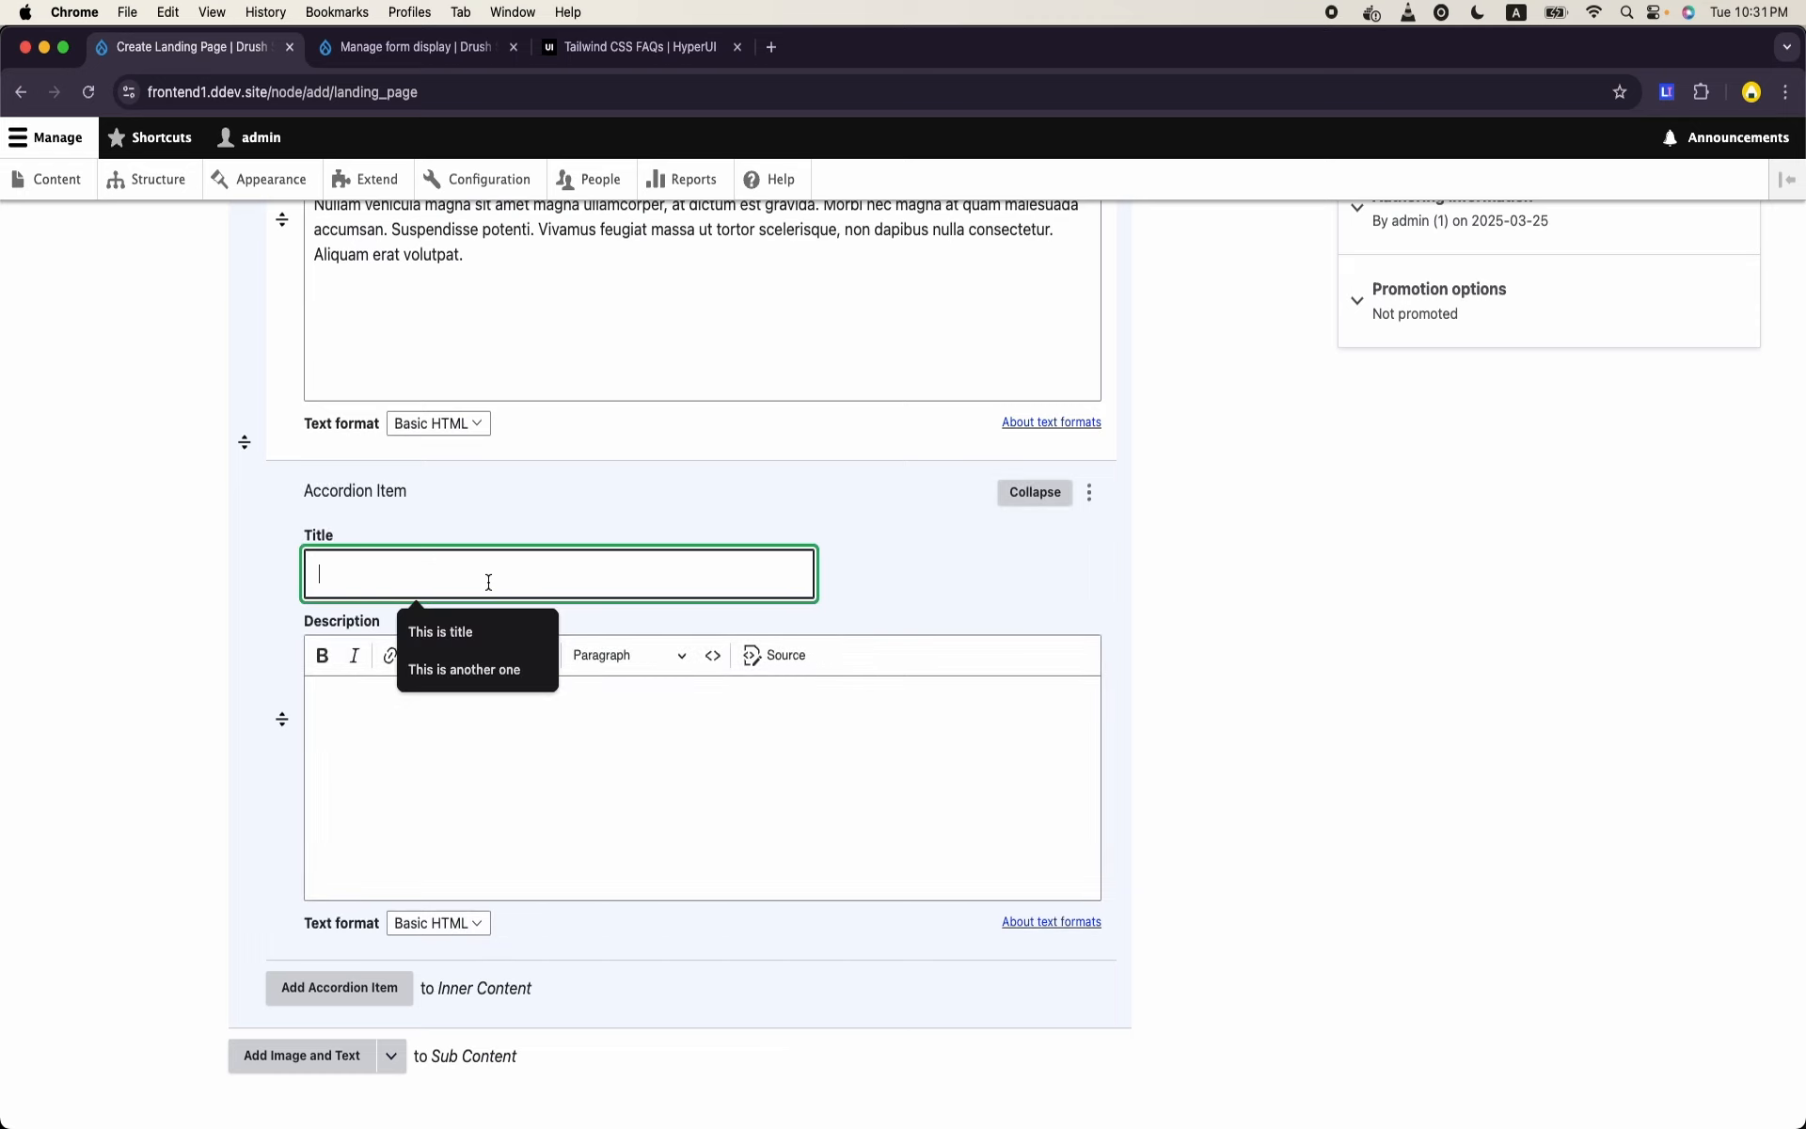
scroll(488, 581, "up", 3)
left_click_drag(628, 335, 798, 337)
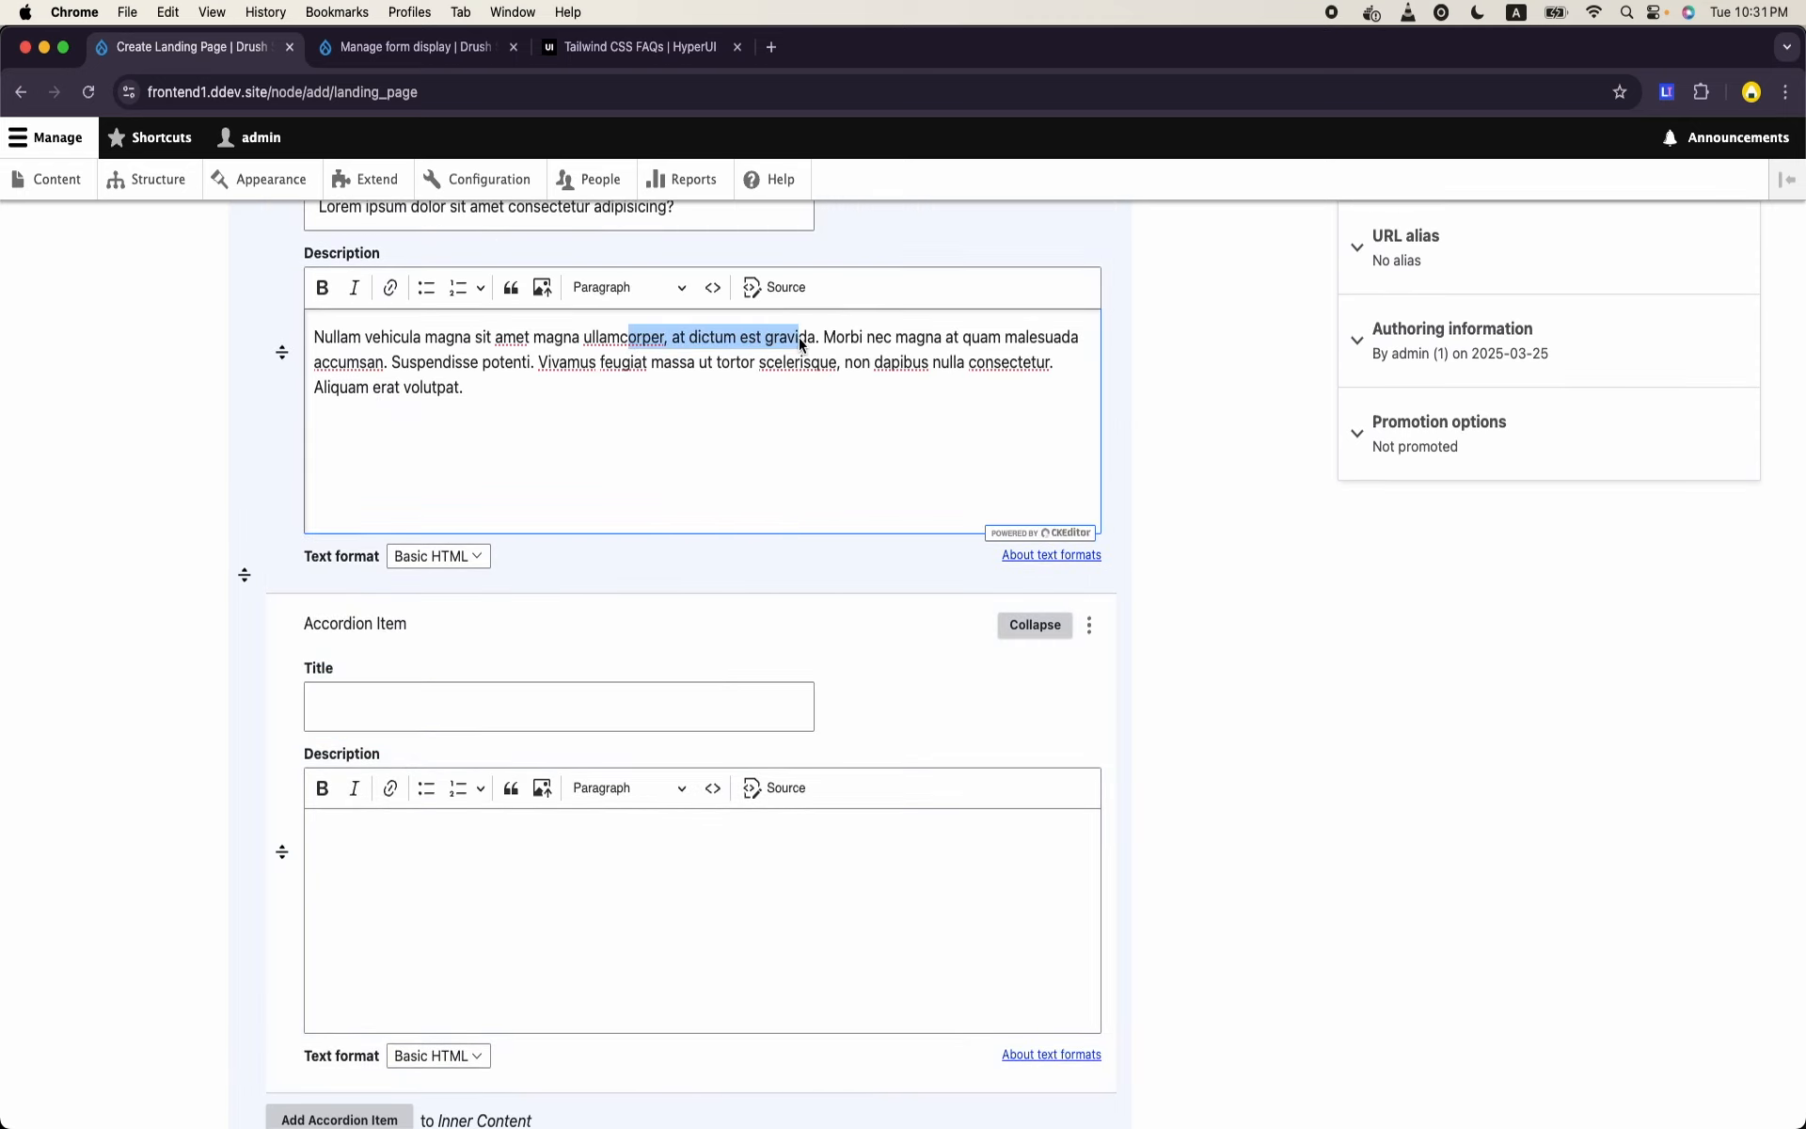
left_click(540, 690)
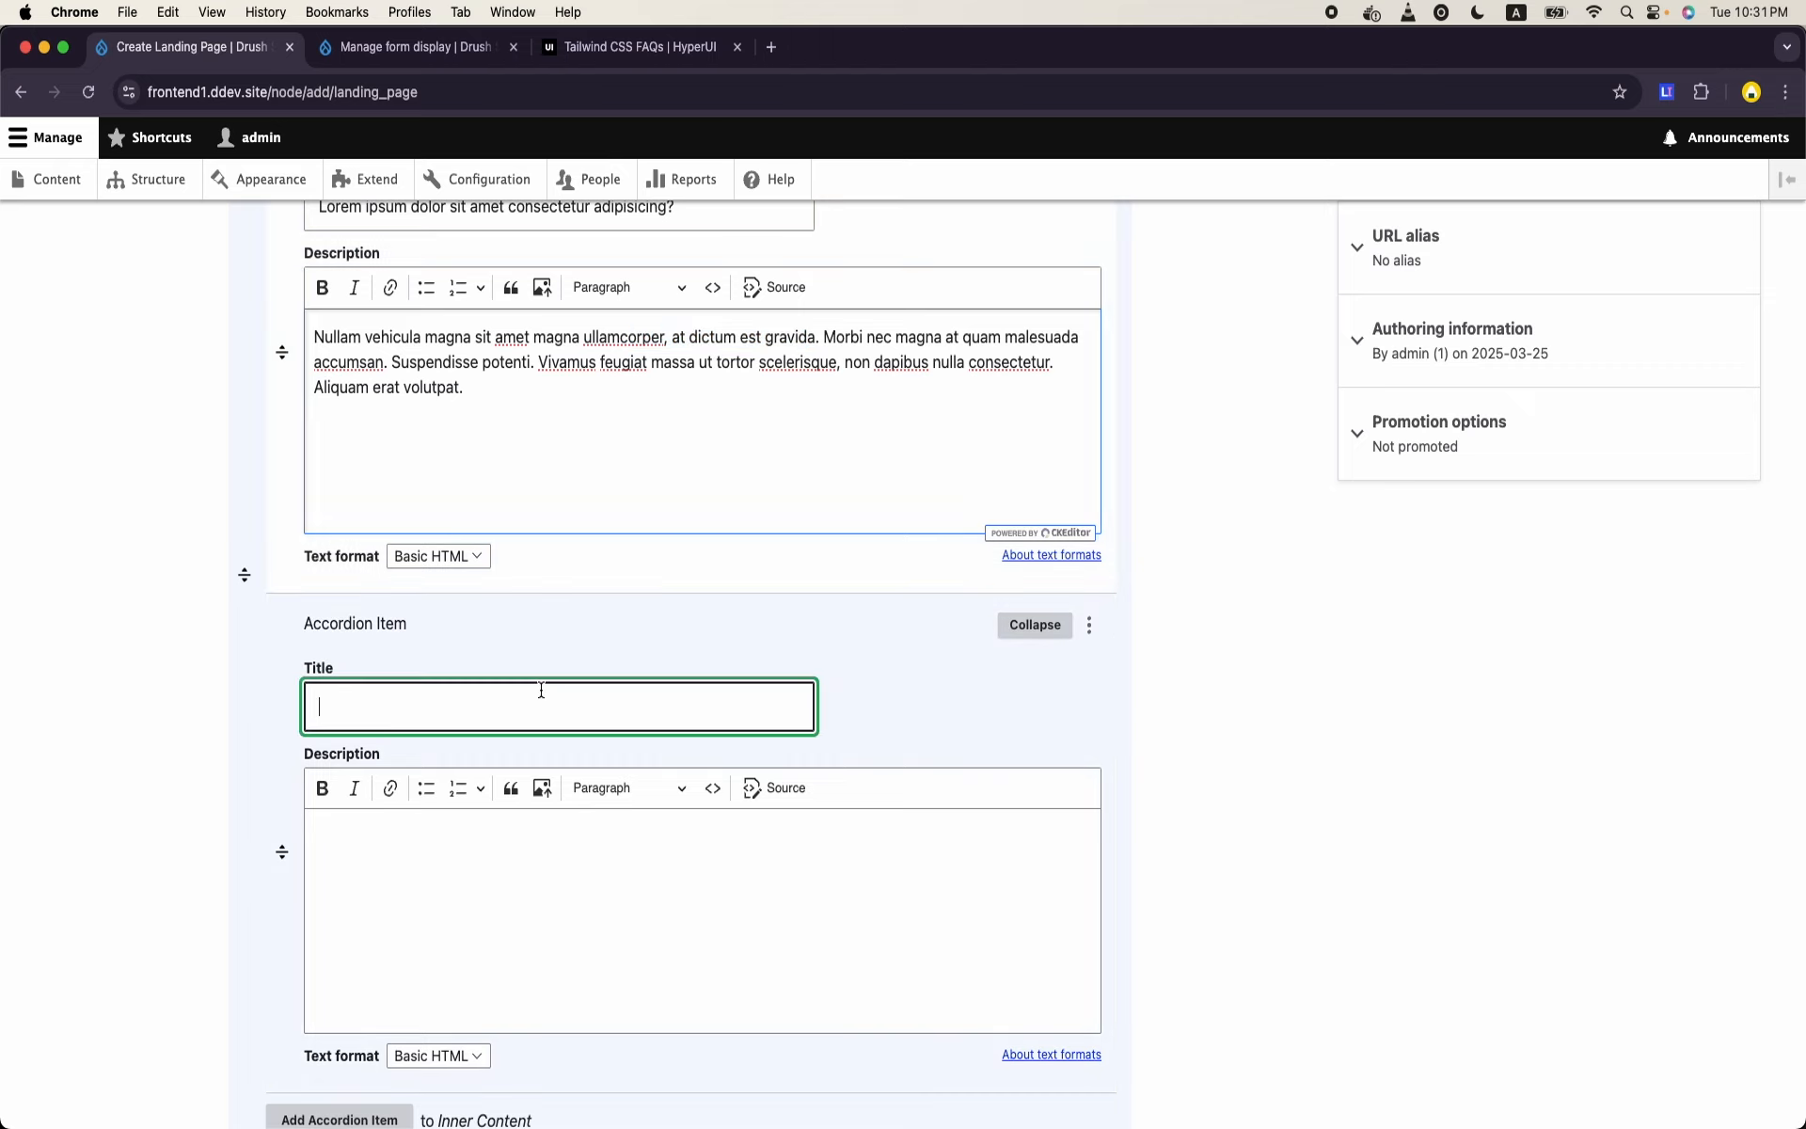
type("orper, at dictum est gravid")
- Fill the second item's Description with the copied title text plus the first Description's ending, from "assa ut tortor" to "Aliquam erat volutpat."
left_click(542, 999)
type("orper, at dictum est gravid")
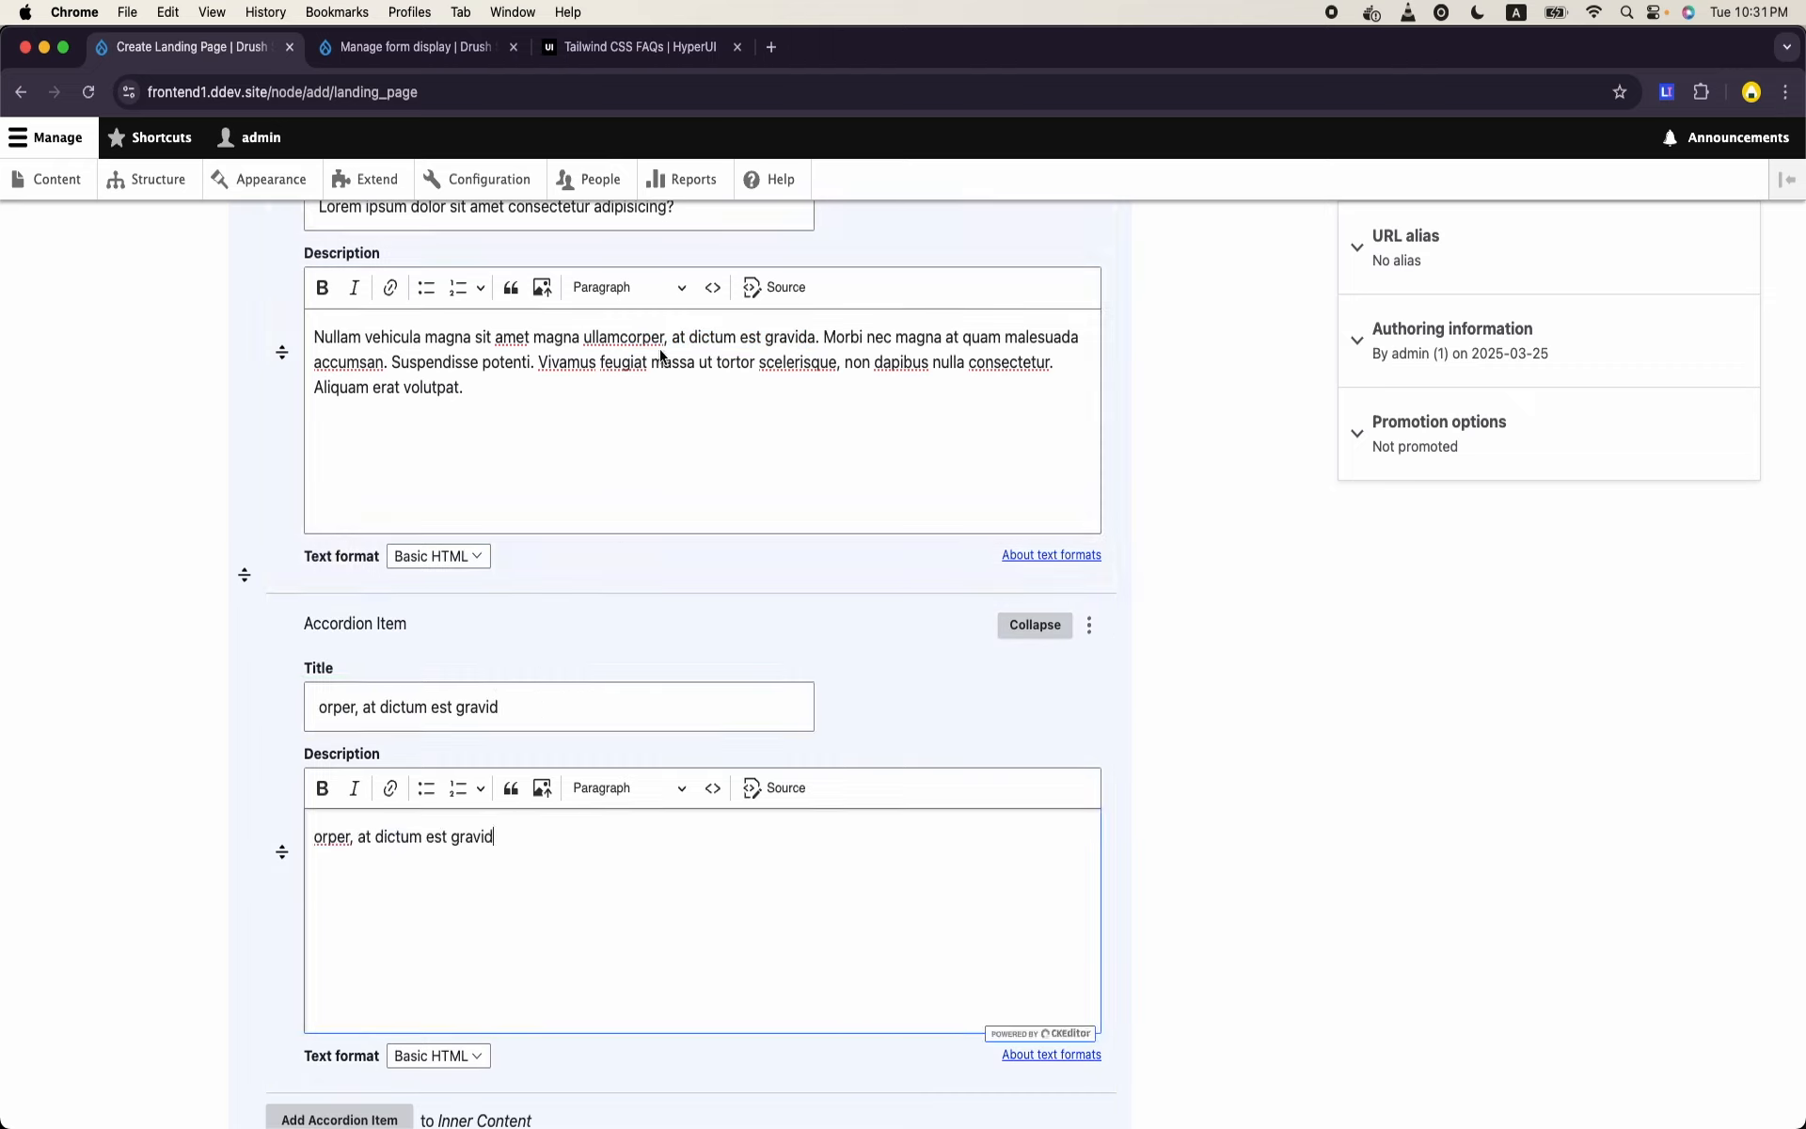
left_click_drag(661, 356, 811, 392)
key("super+c")
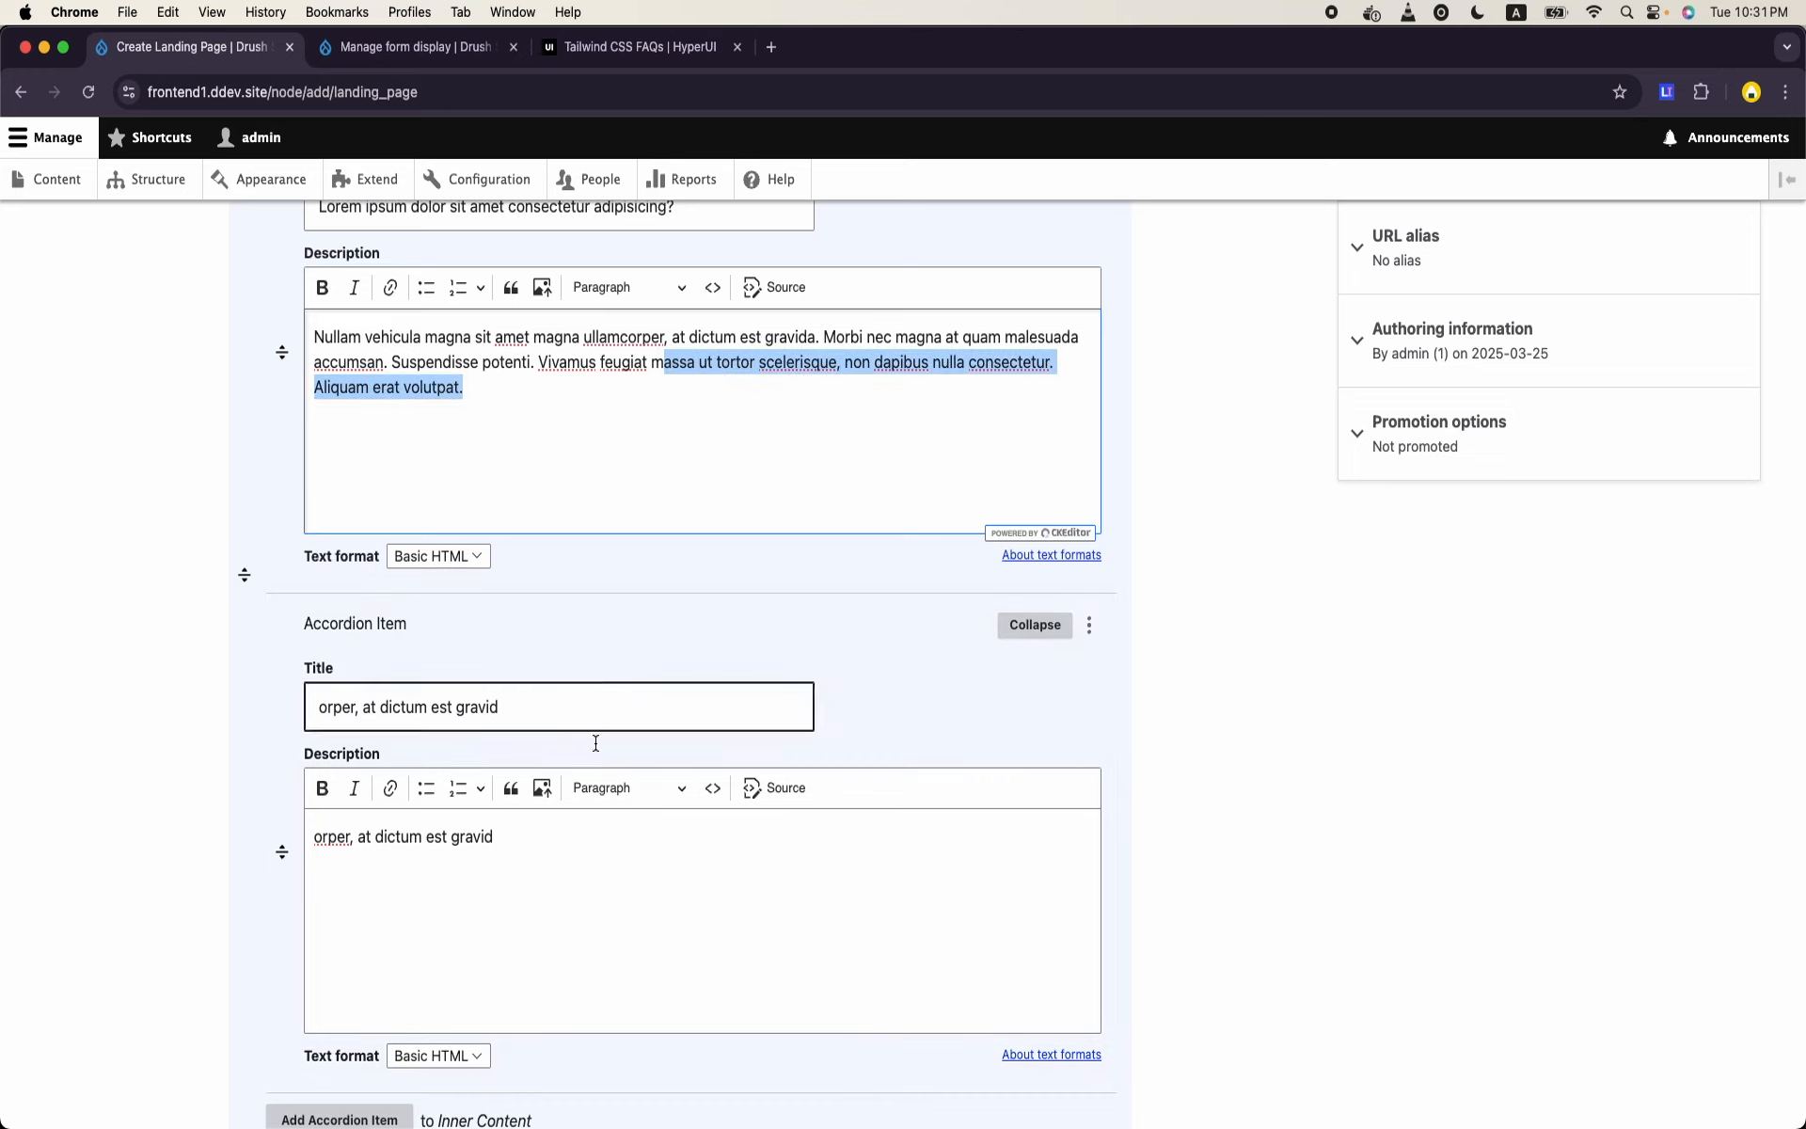
left_click(604, 851)
key("super+v")
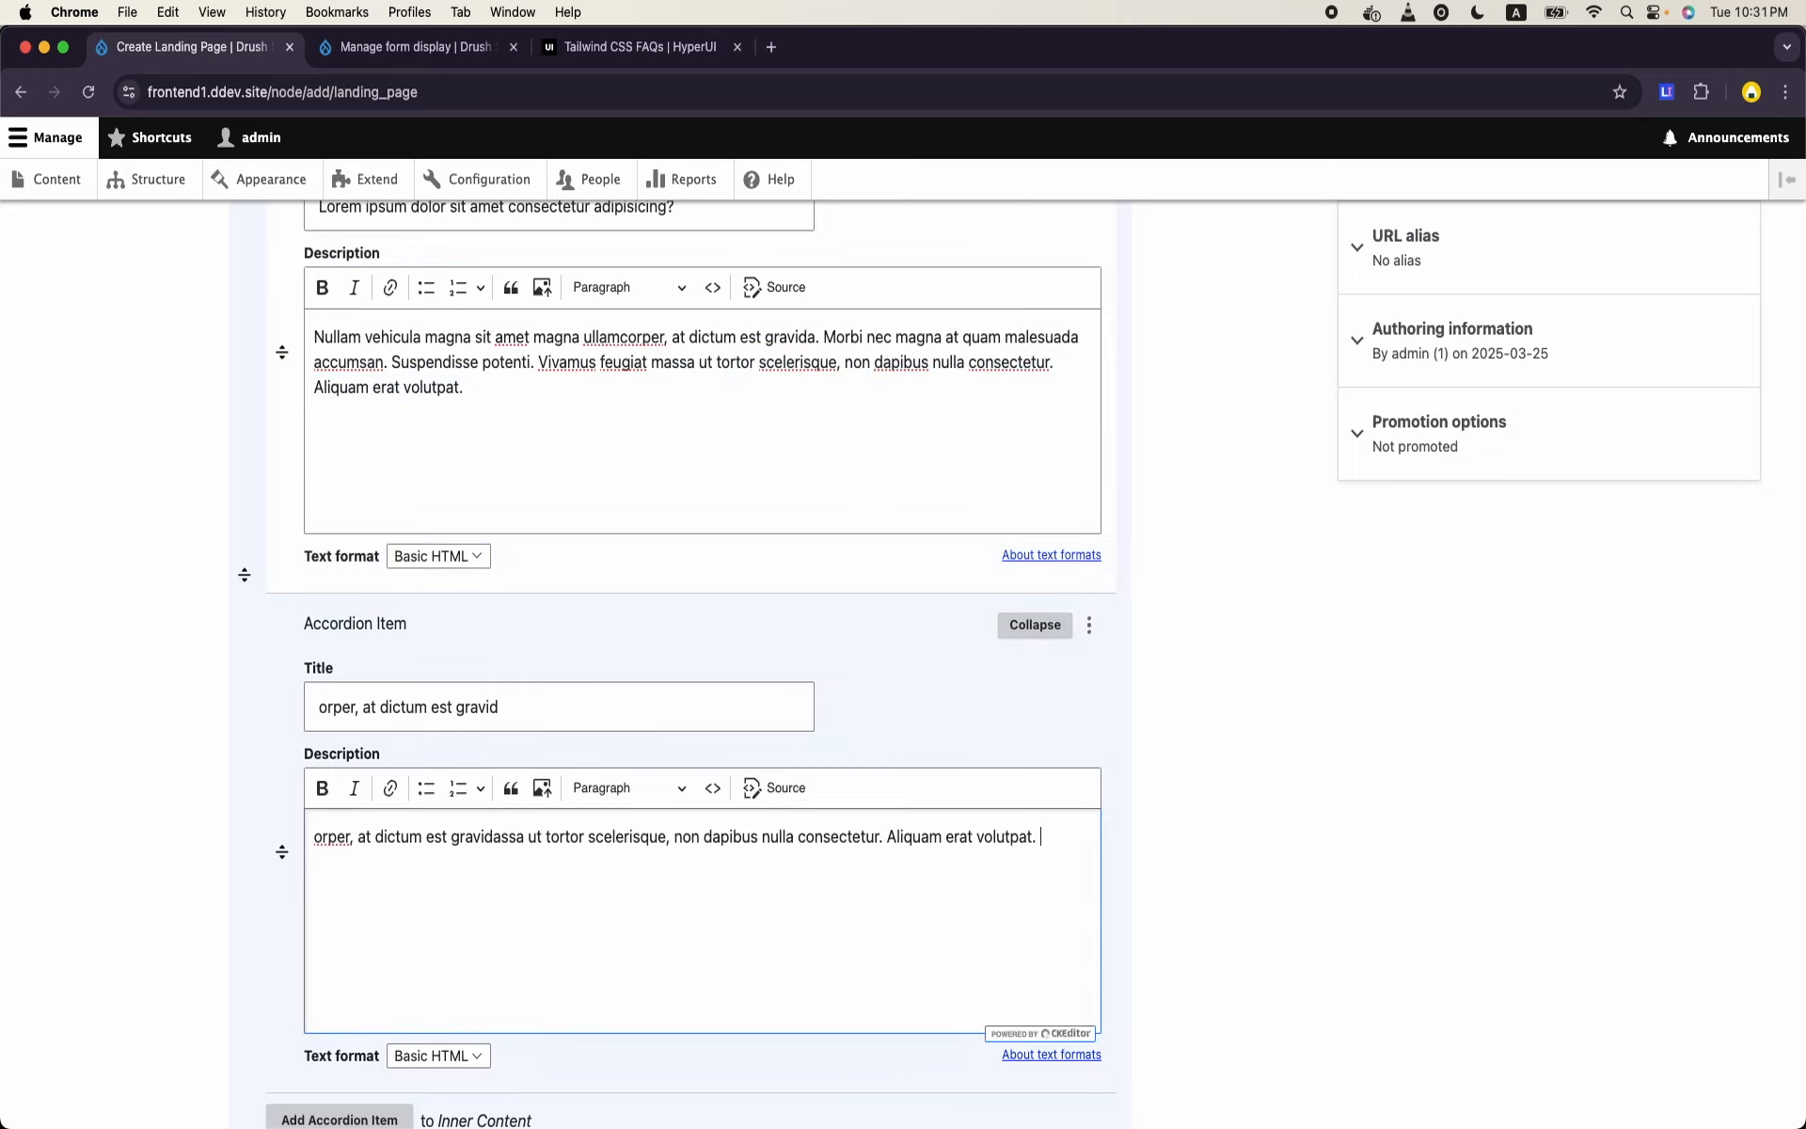
- Append the copied "assa ut tortor" text again to the second item's Description and add a third Accordion Item
key("super+v")
scroll(329, 934, "down", 5)
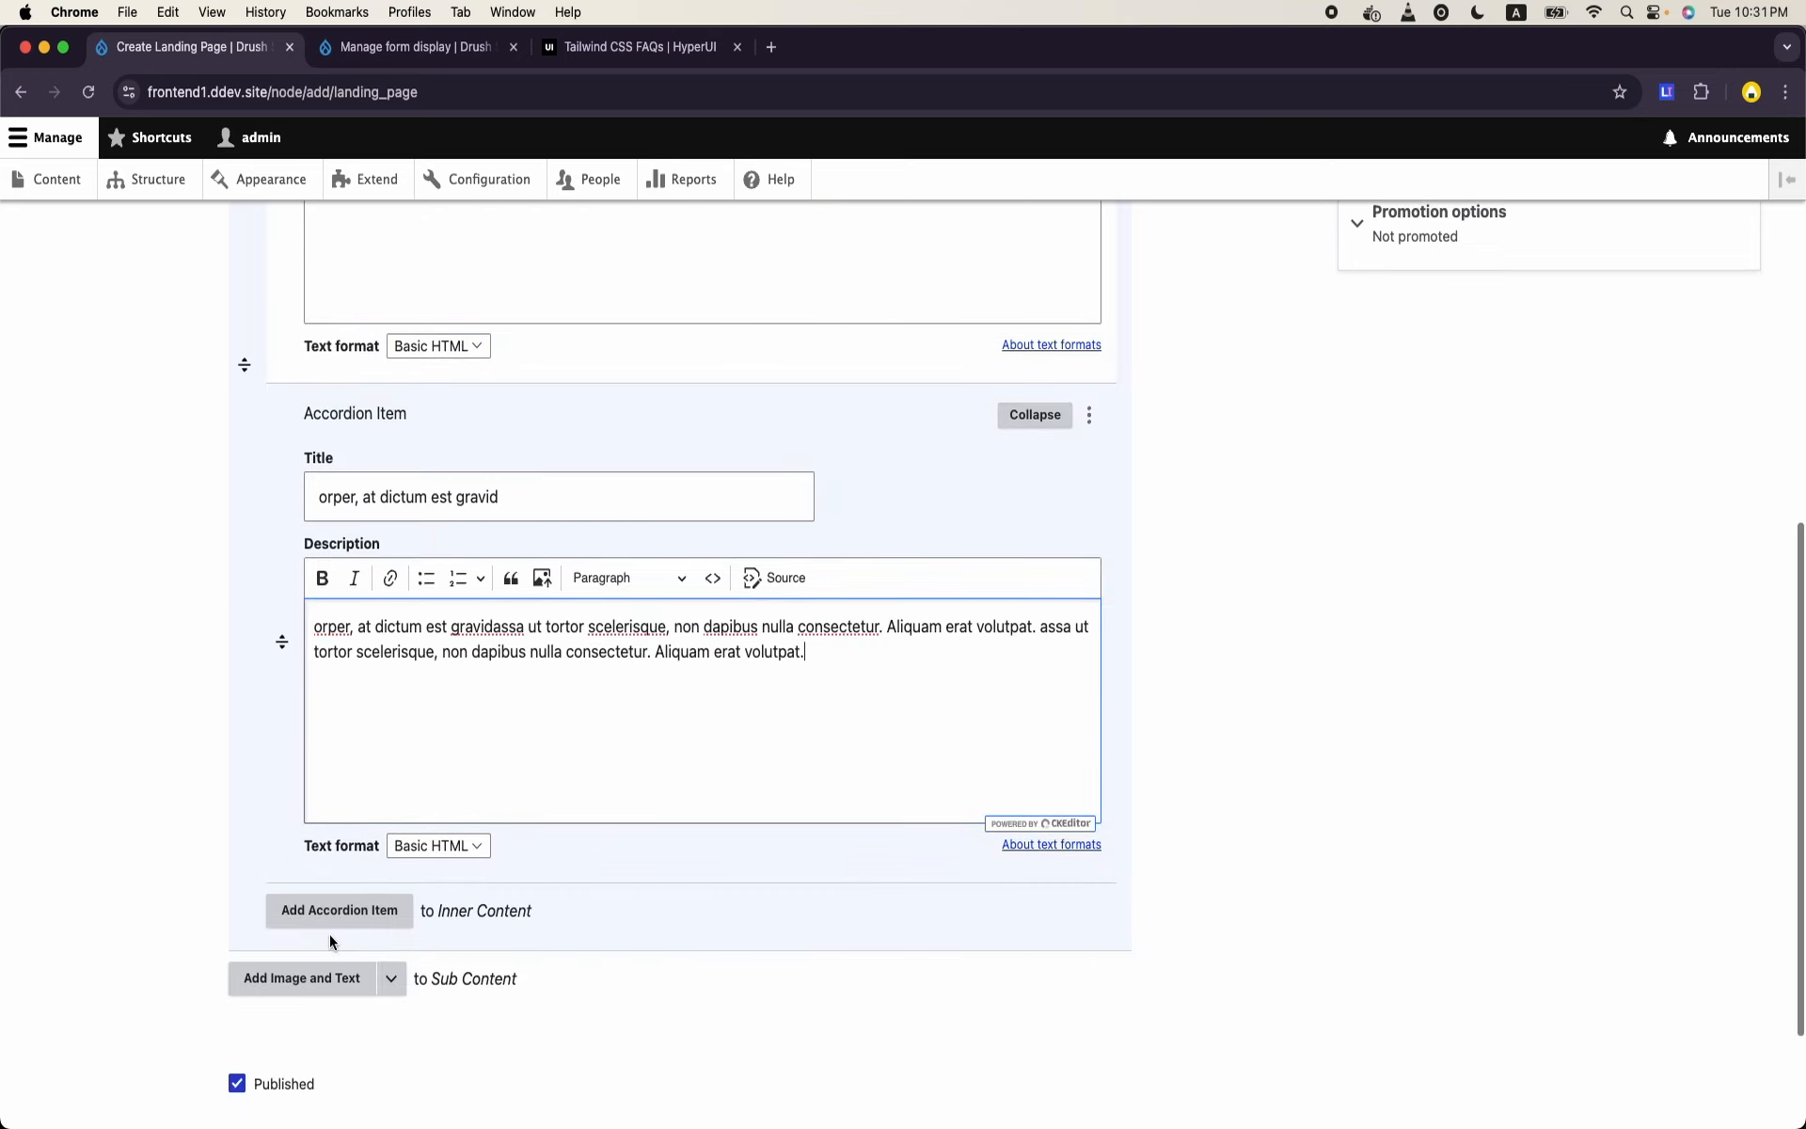
left_click(337, 910)
- Paste the copied text into the third item's Title and Description, trimming the title to "e, non dapibus nulla consectetur. Aliquam erat volutpat."
left_click(468, 639)
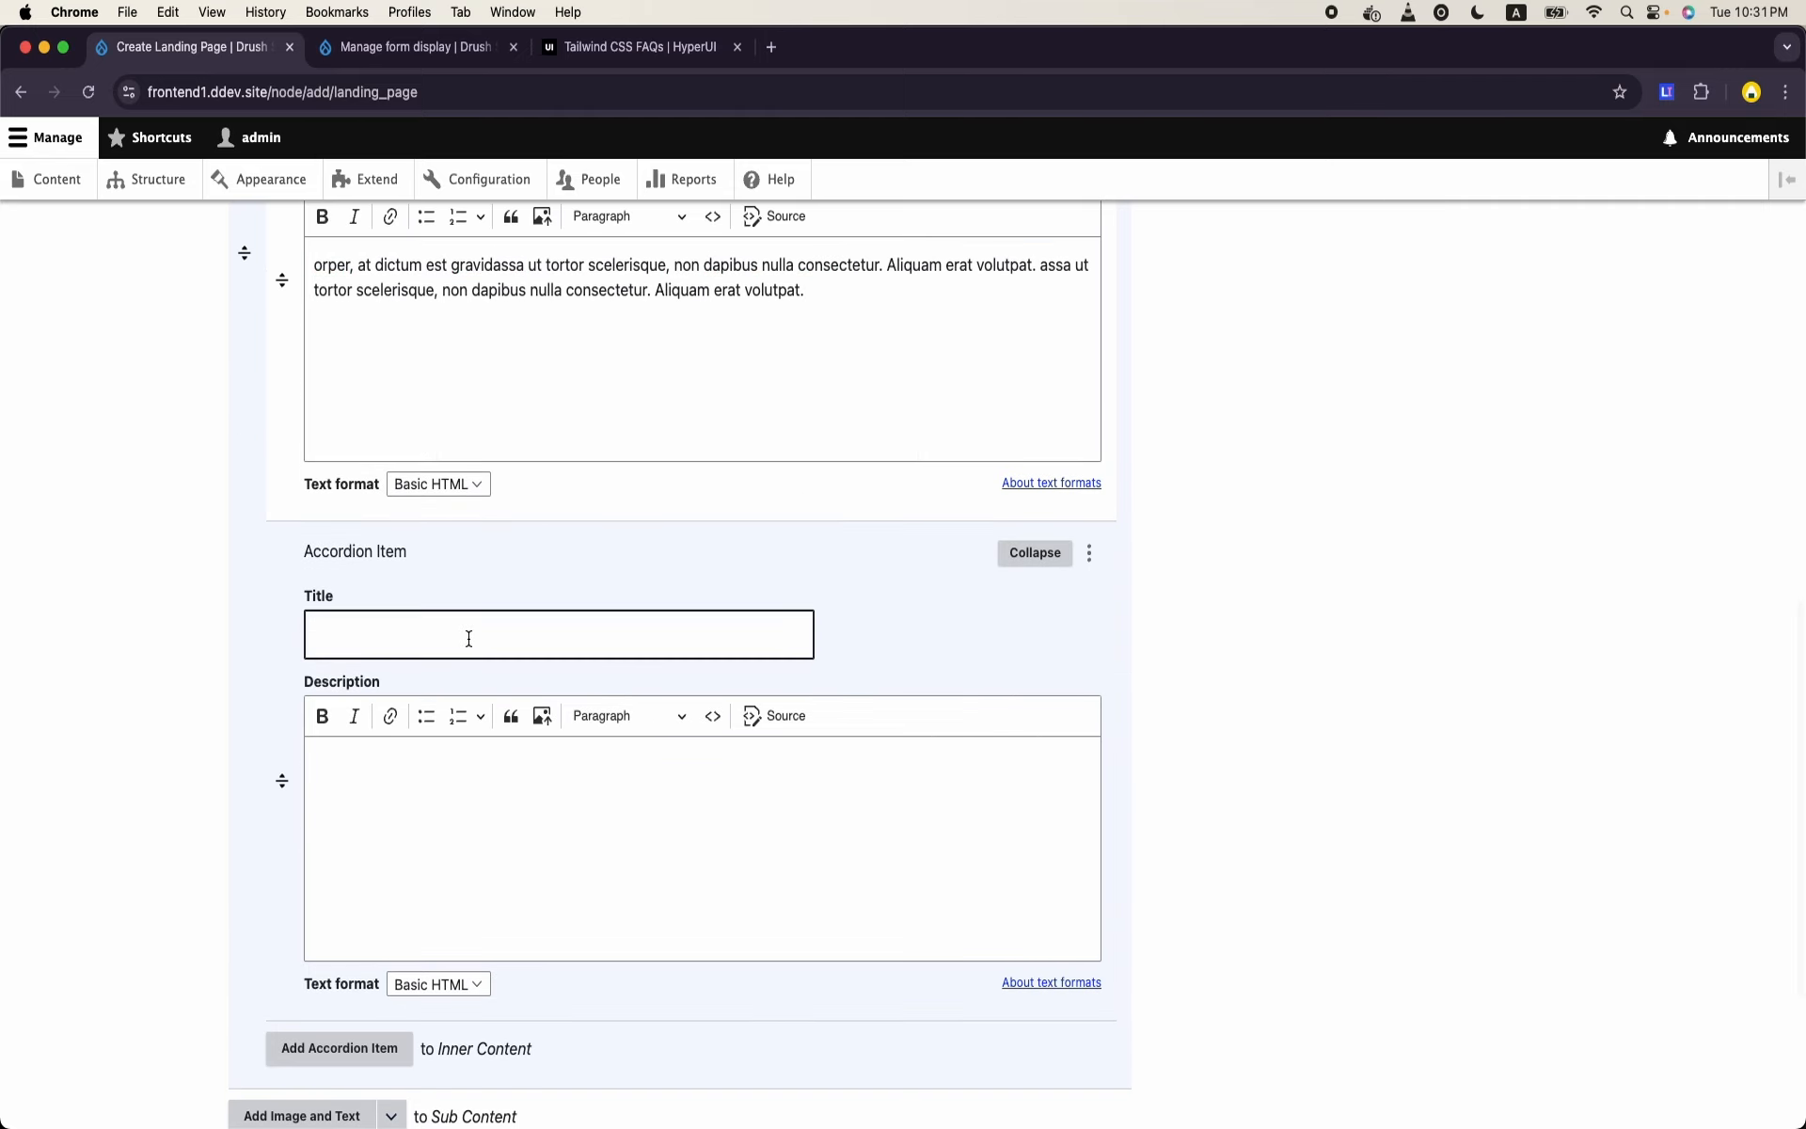
key("super+v")
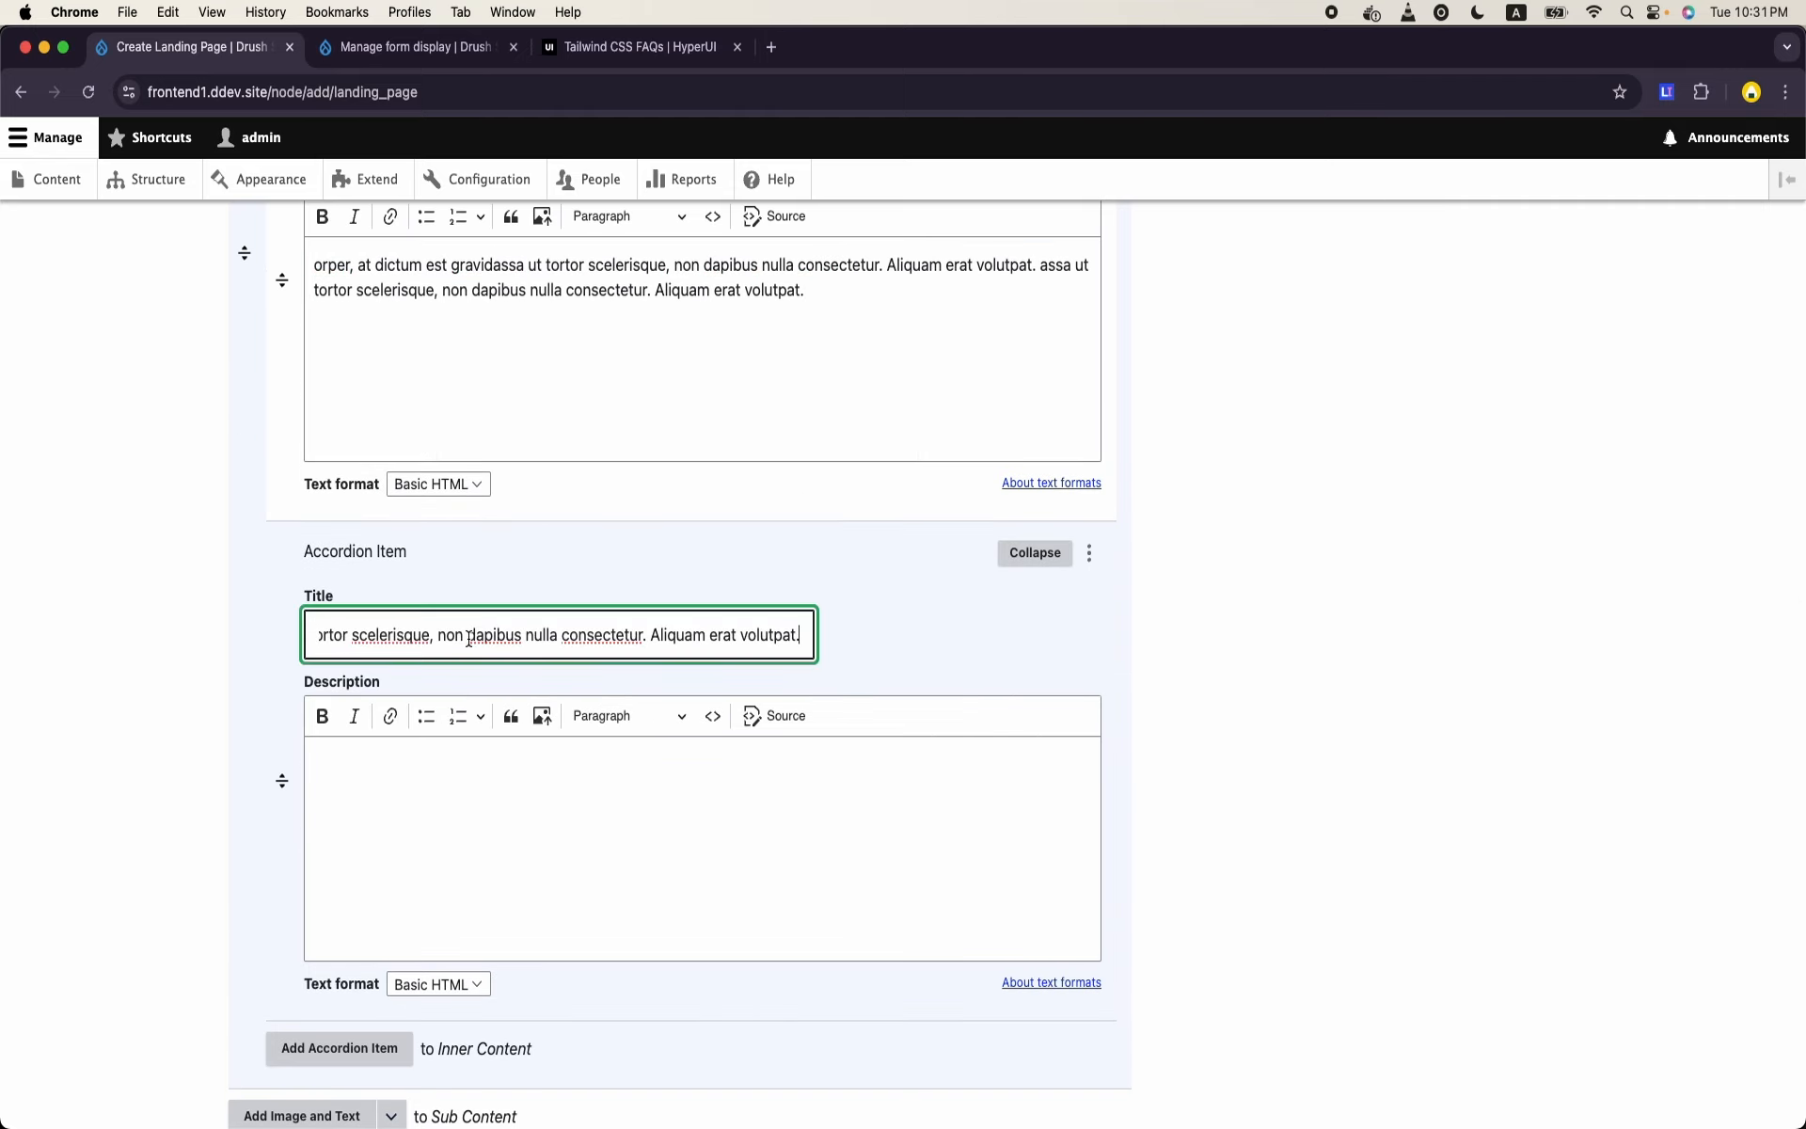
left_click(496, 946)
key("super+v")
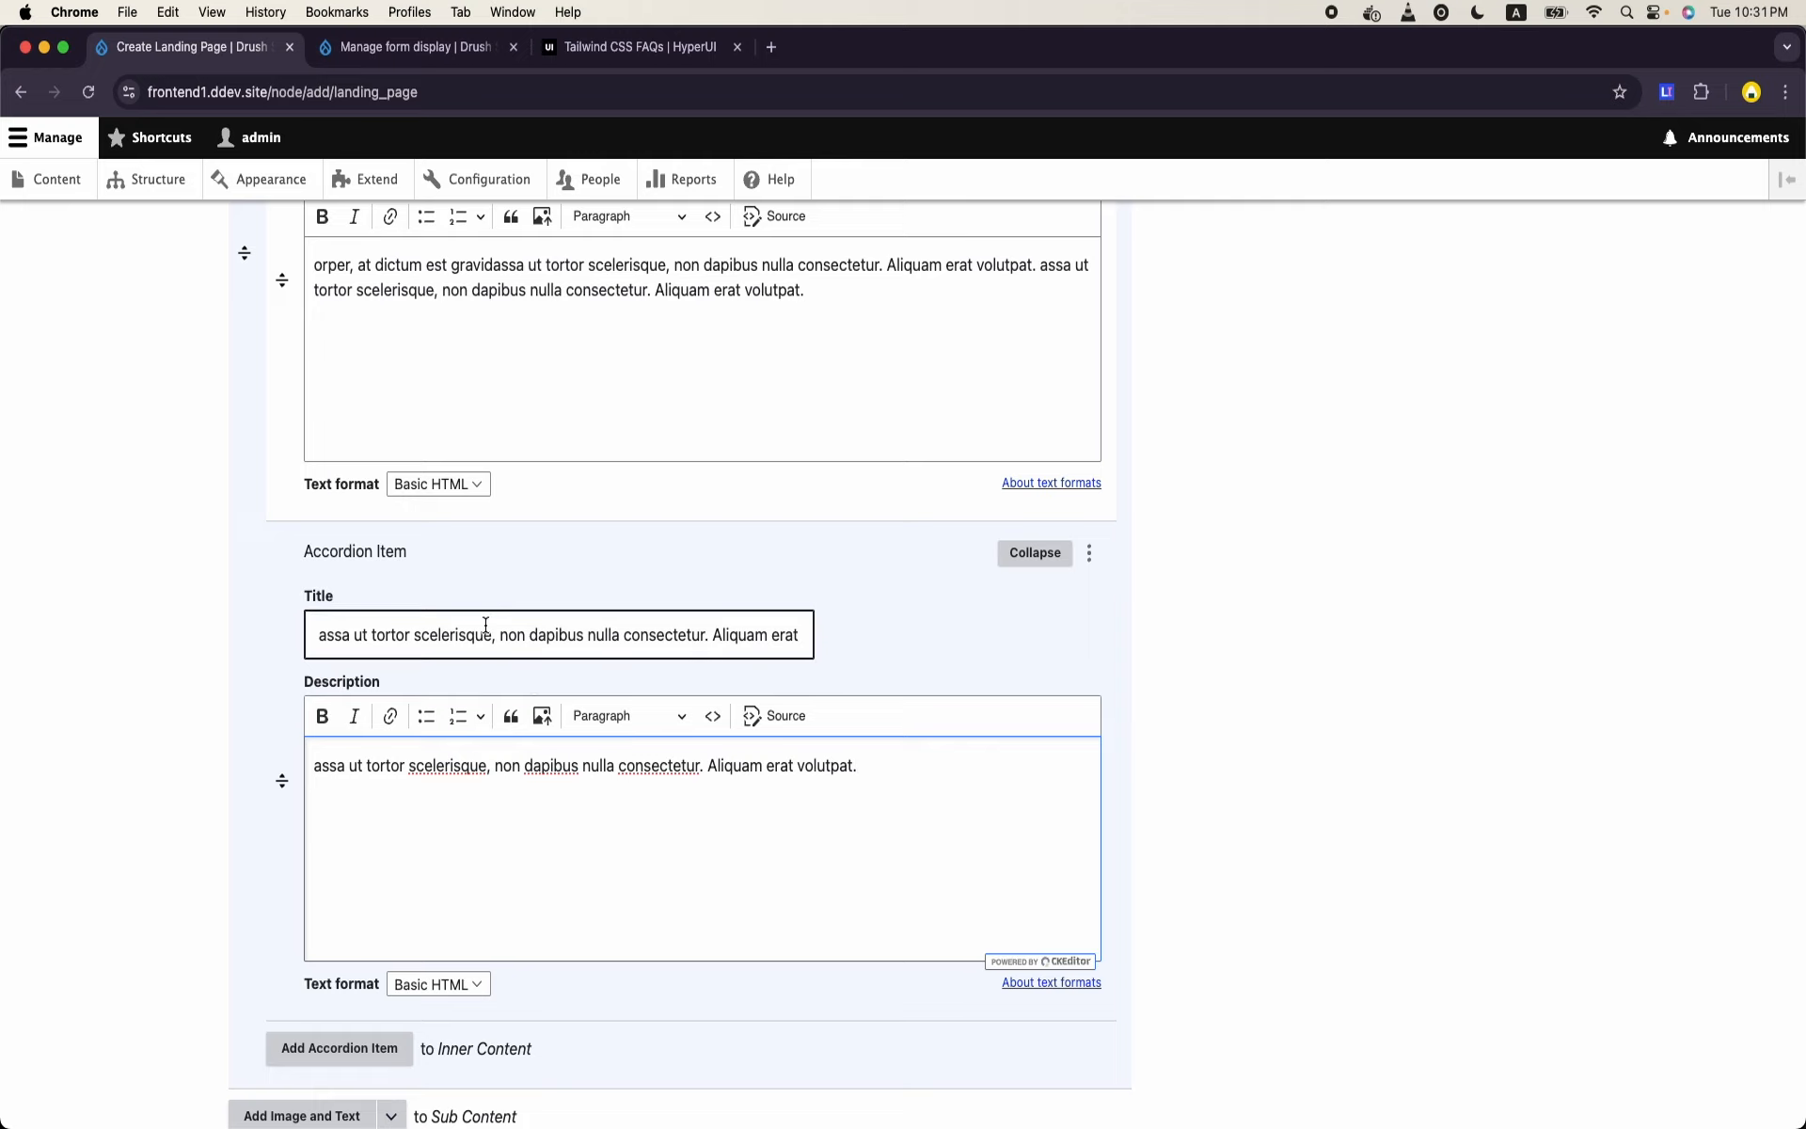
left_click_drag(485, 625, 252, 600)
key("BackSpace")
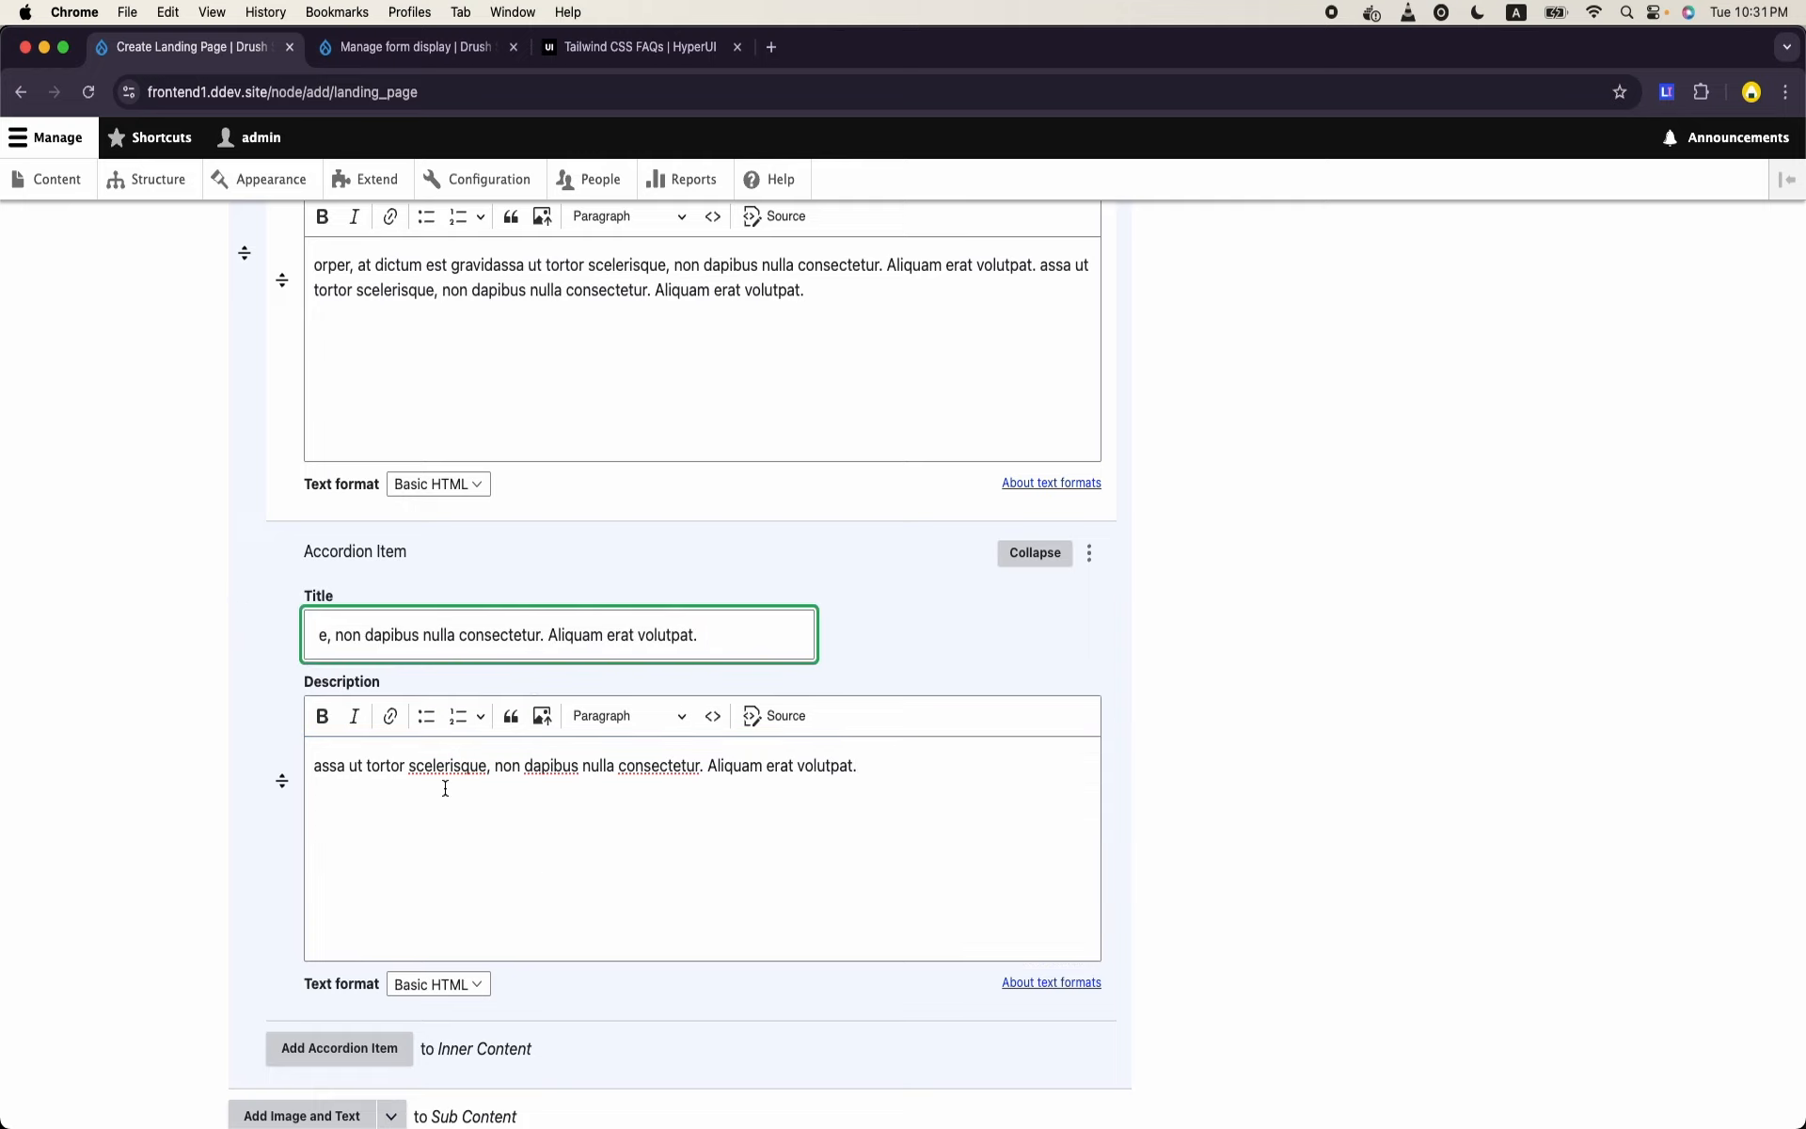
- Append the copied "assa ut tortor" text two more times to the third item's Description
left_click(552, 862)
key("super+v")
key("super+v")
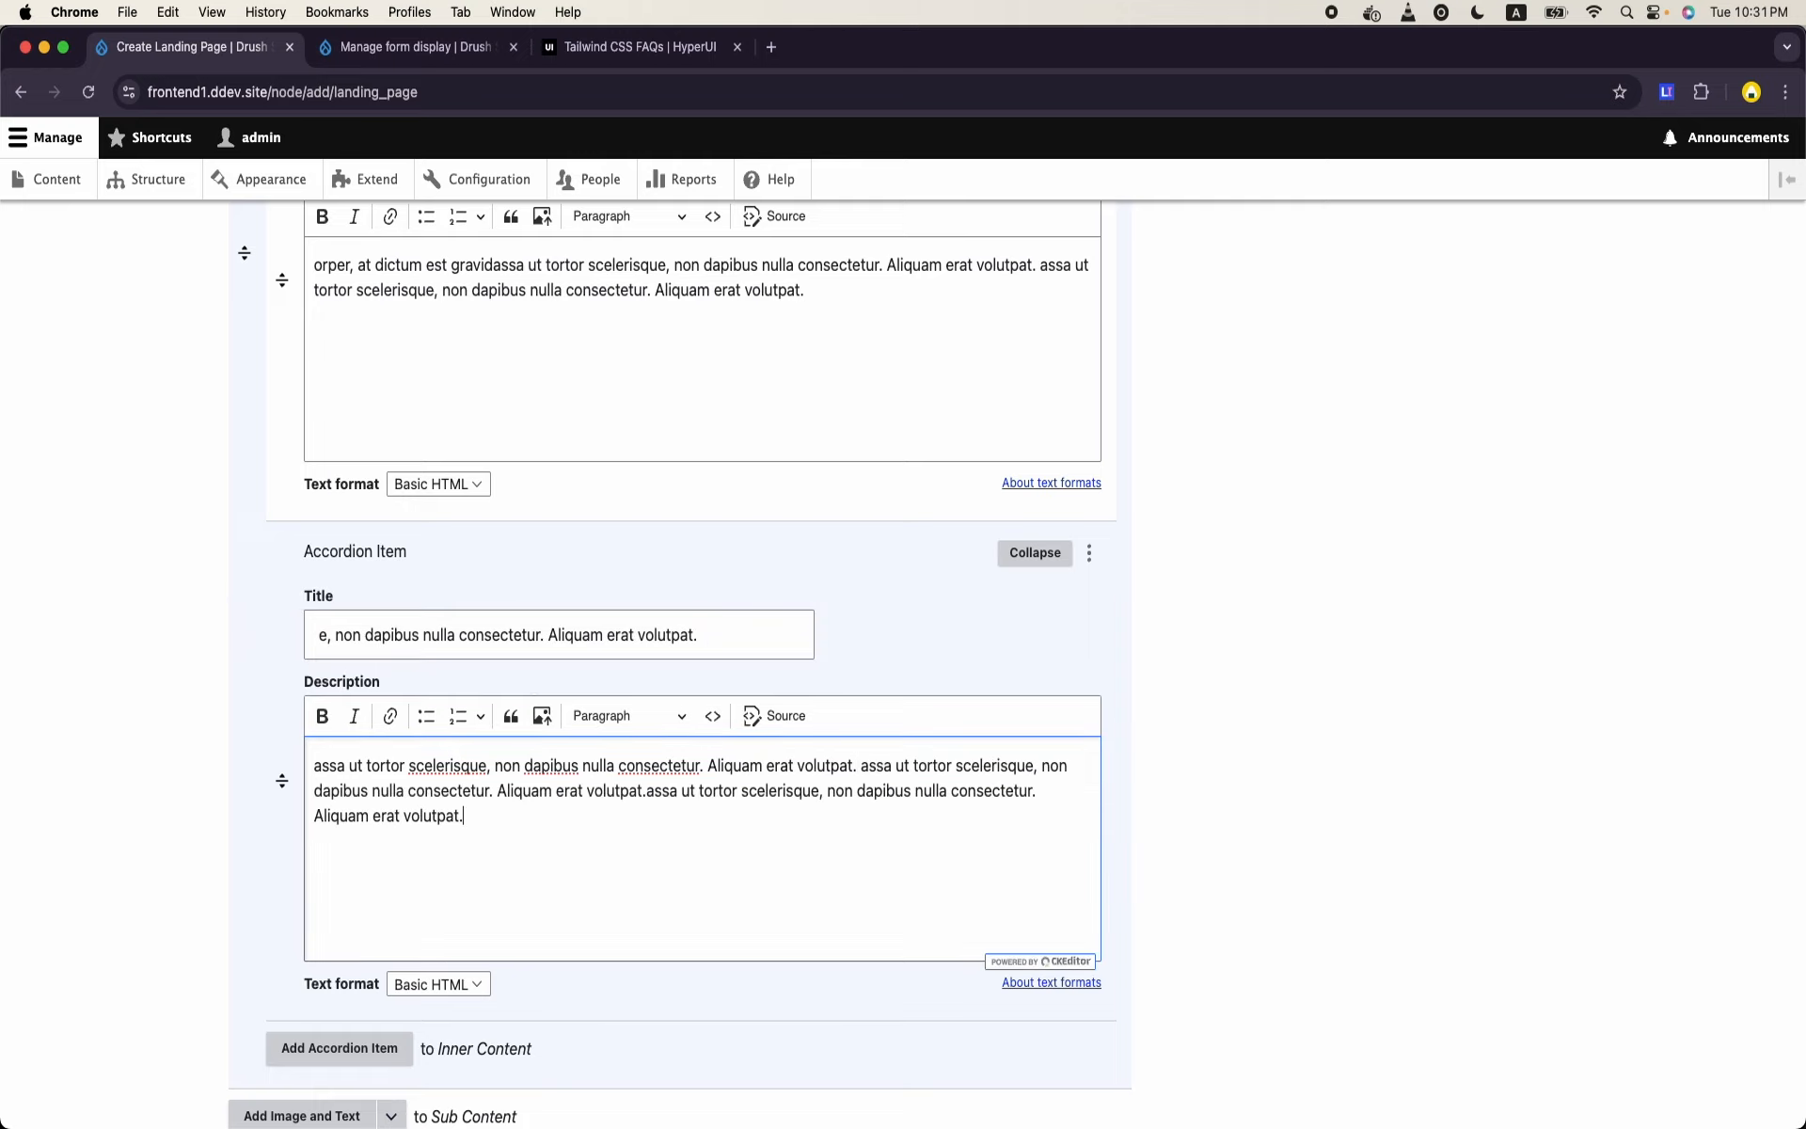
- Review the three Accordion Items, save the published landing page and check its rendered Sub Content
scroll(678, 658, "down", 5)
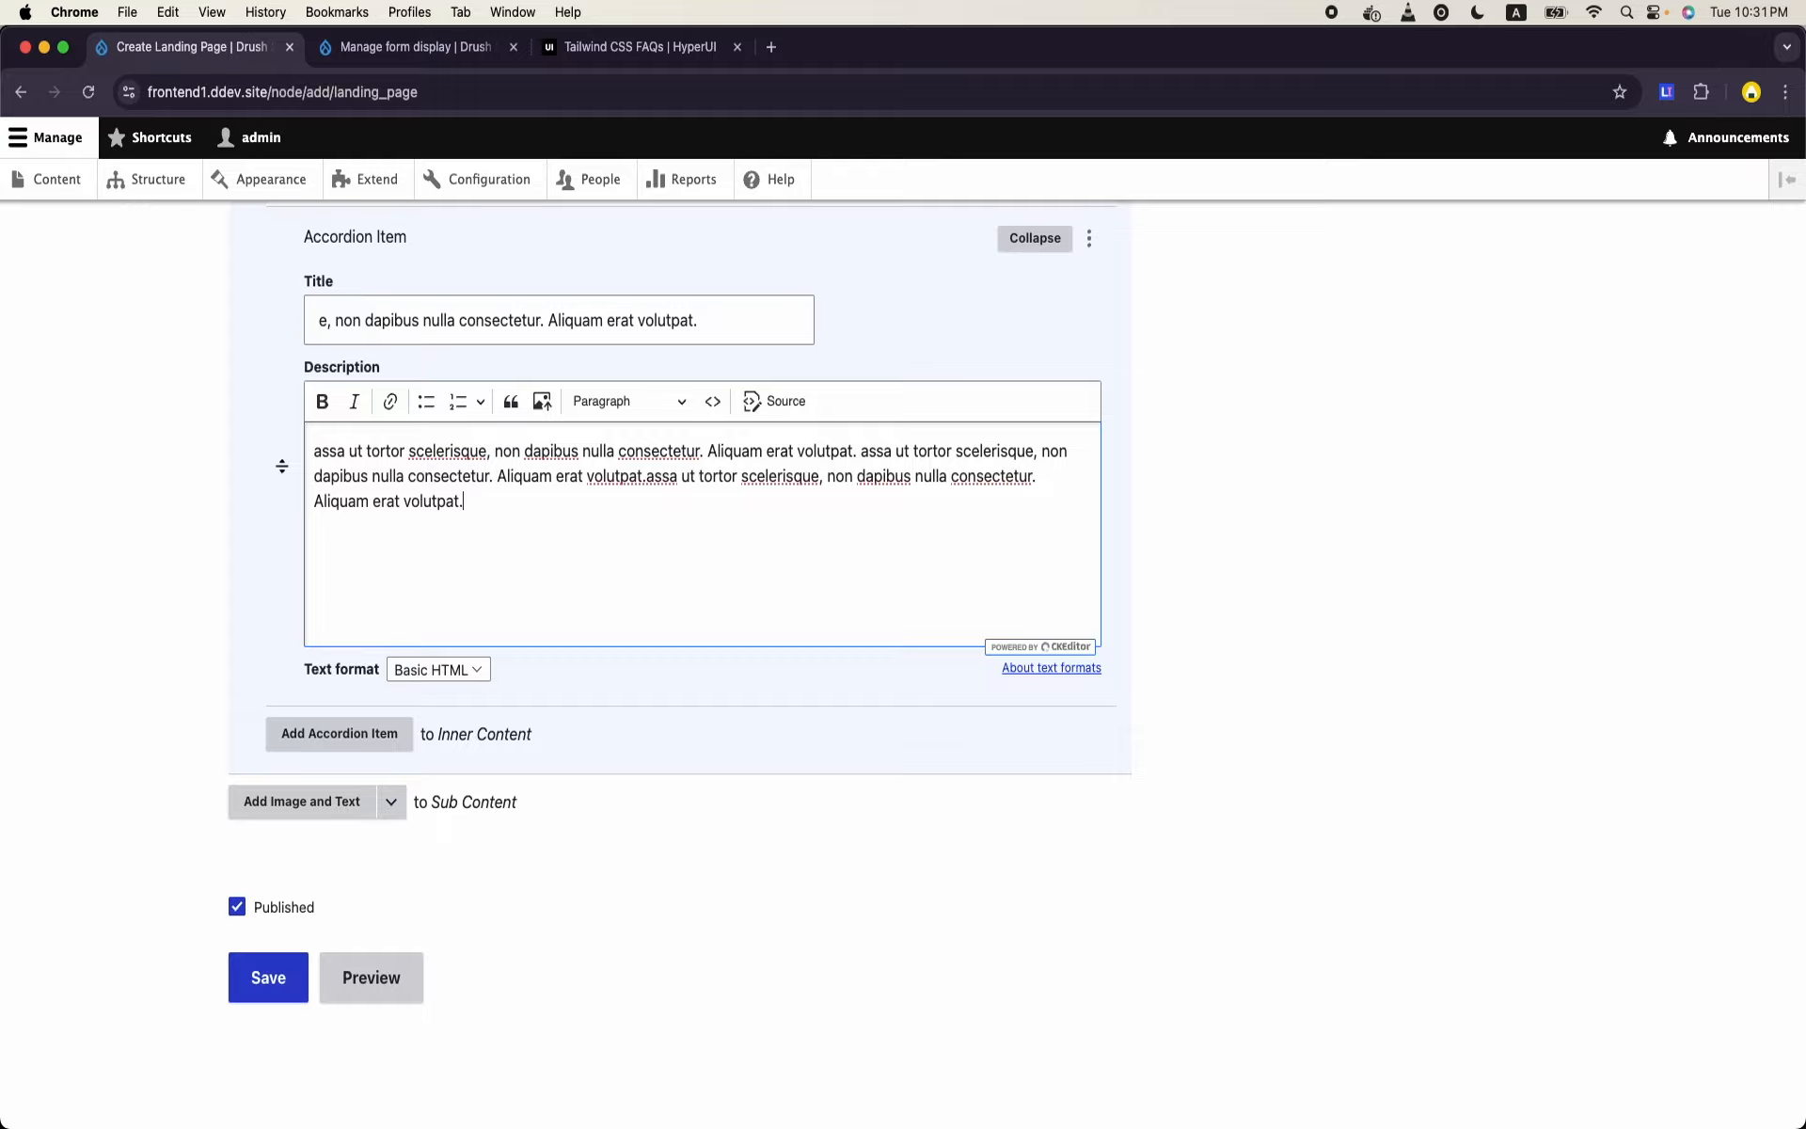
scroll(861, 782, "up", 8)
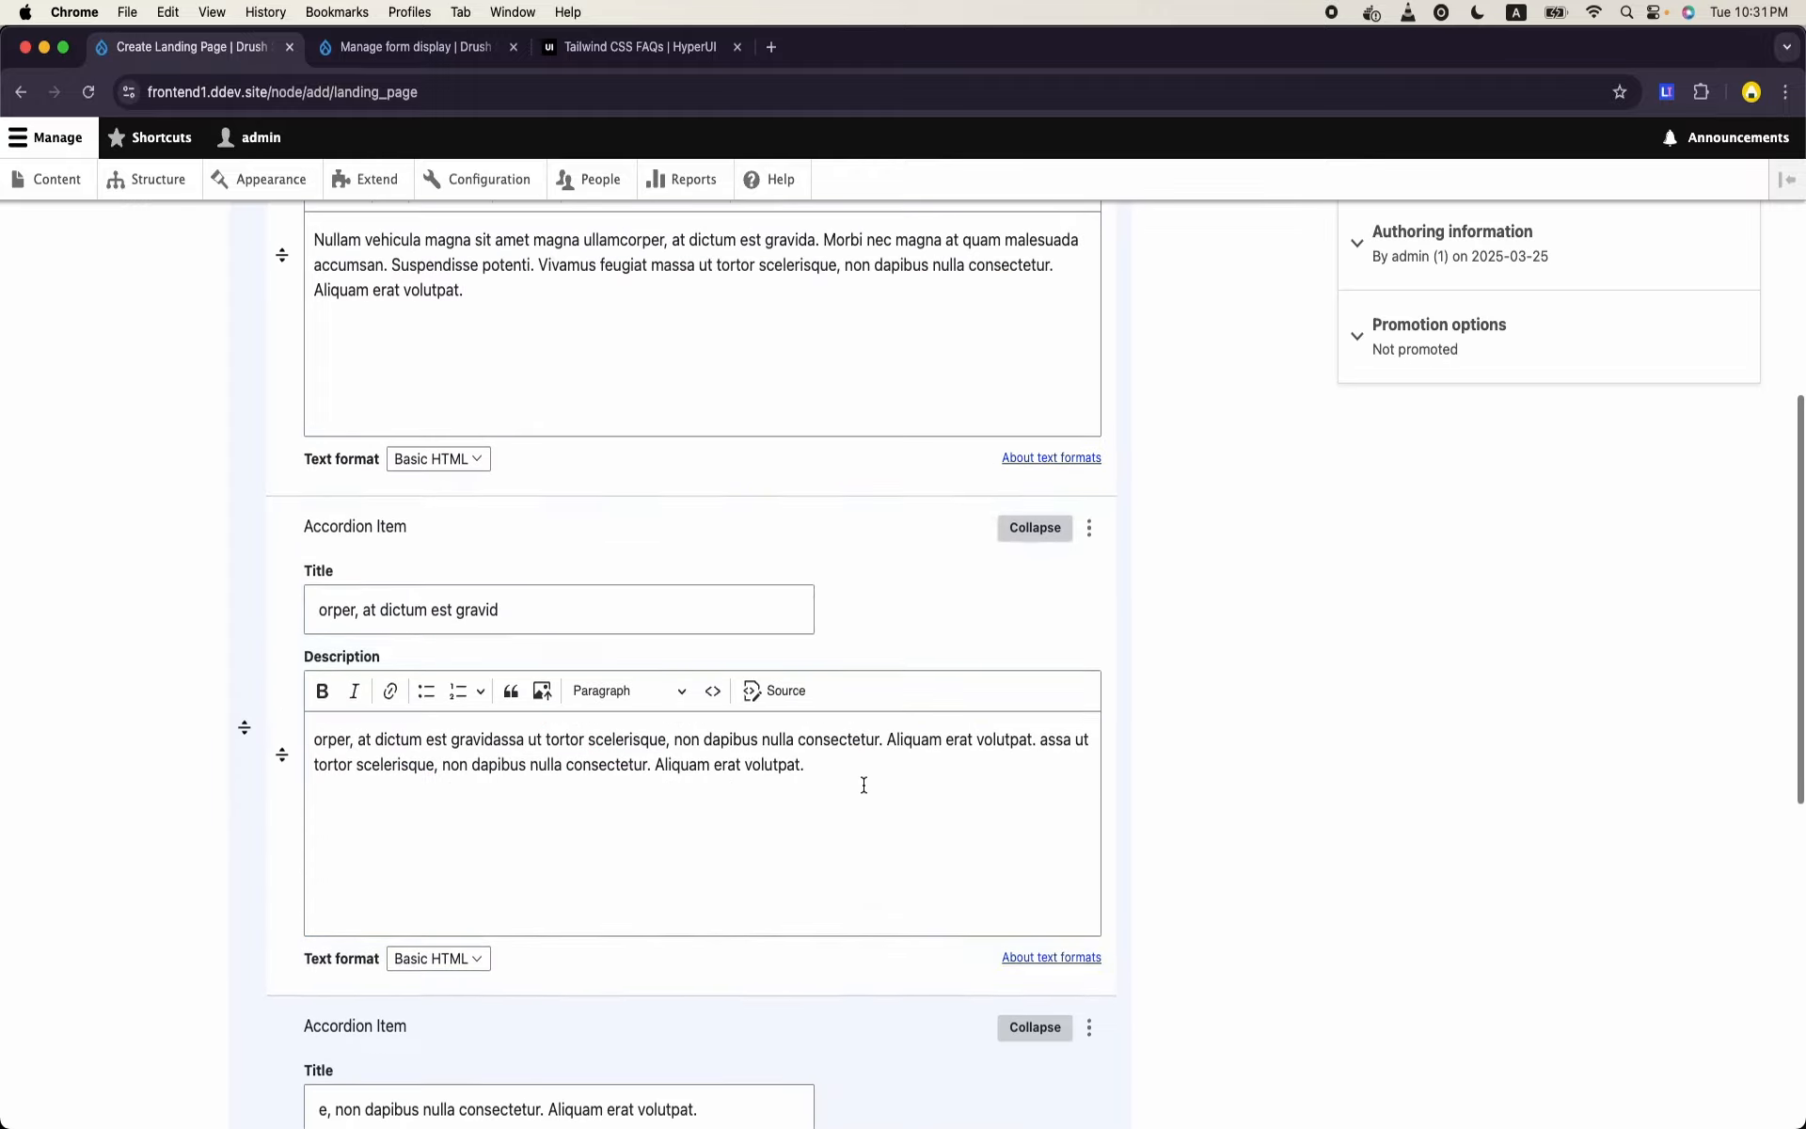
scroll(739, 822, "down", 8)
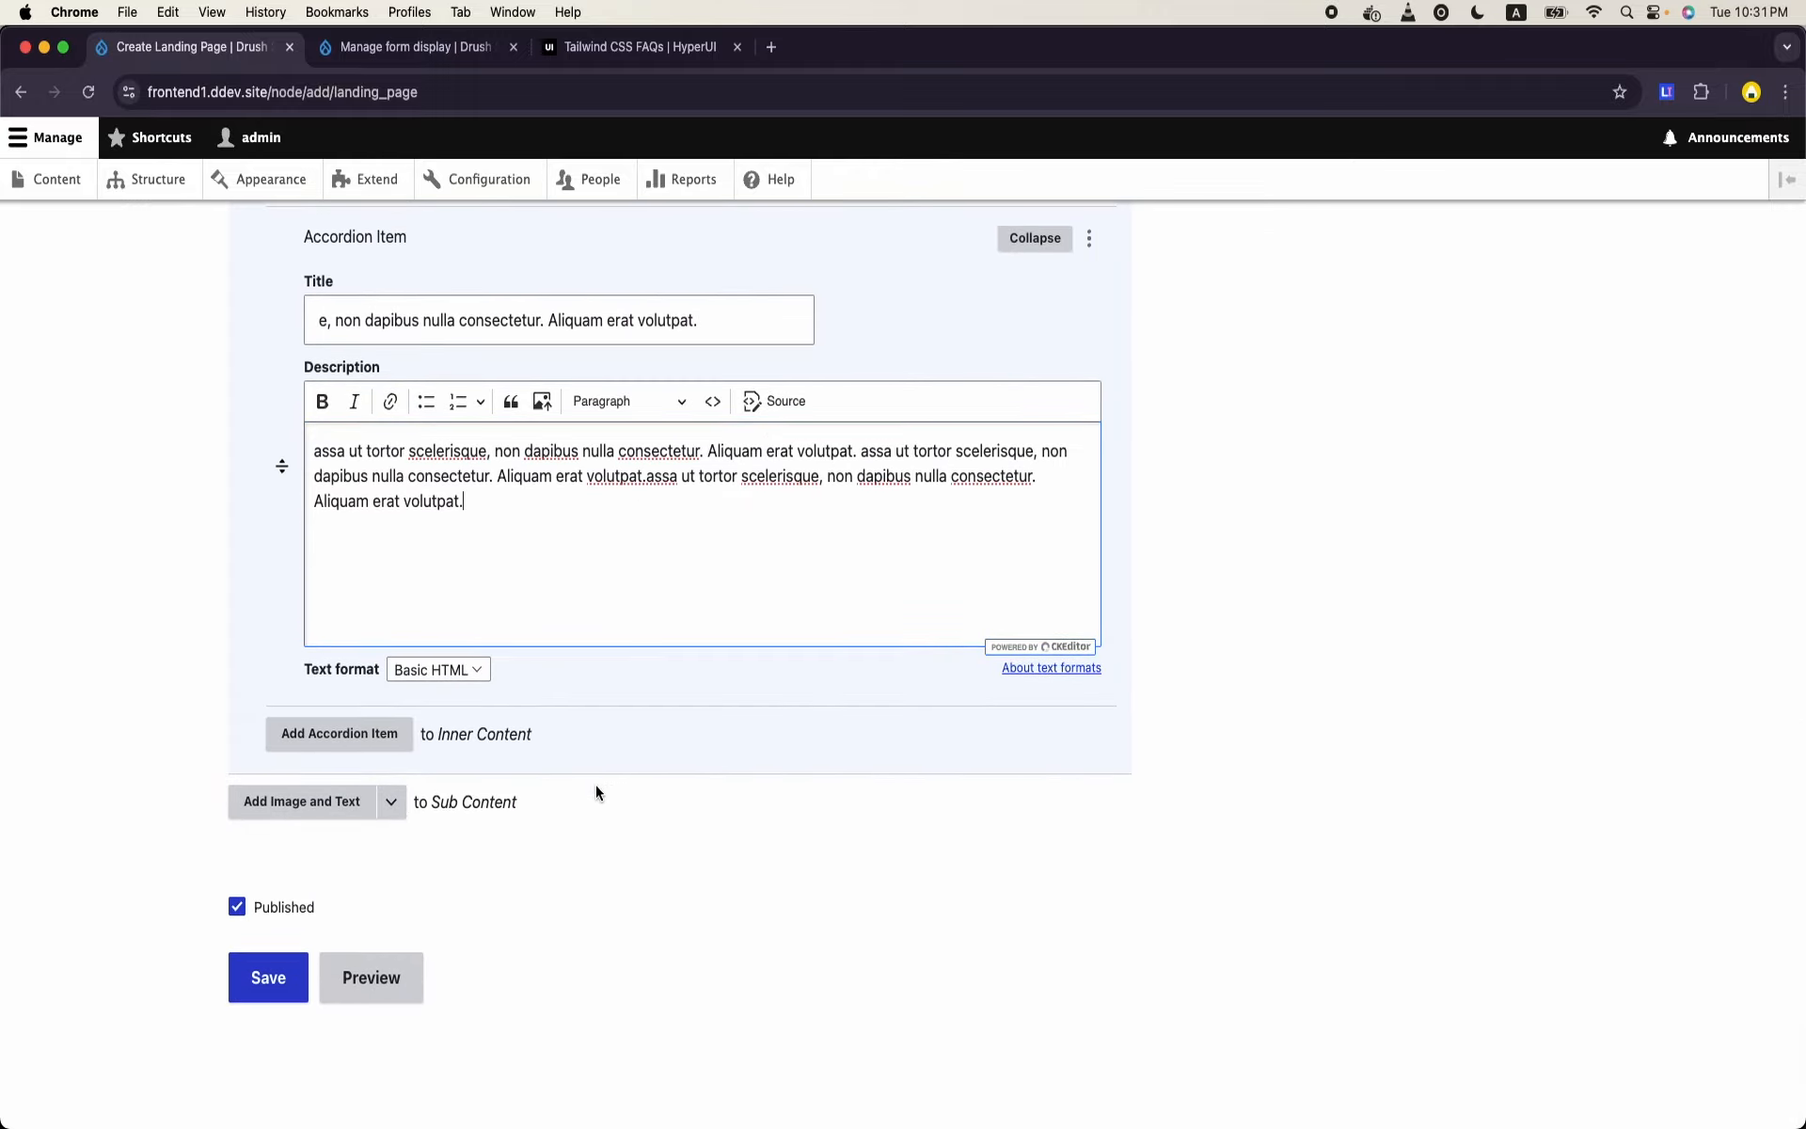
scroll(613, 785, "up", 10)
scroll(614, 783, "up", 5)
scroll(613, 790, "down", 12)
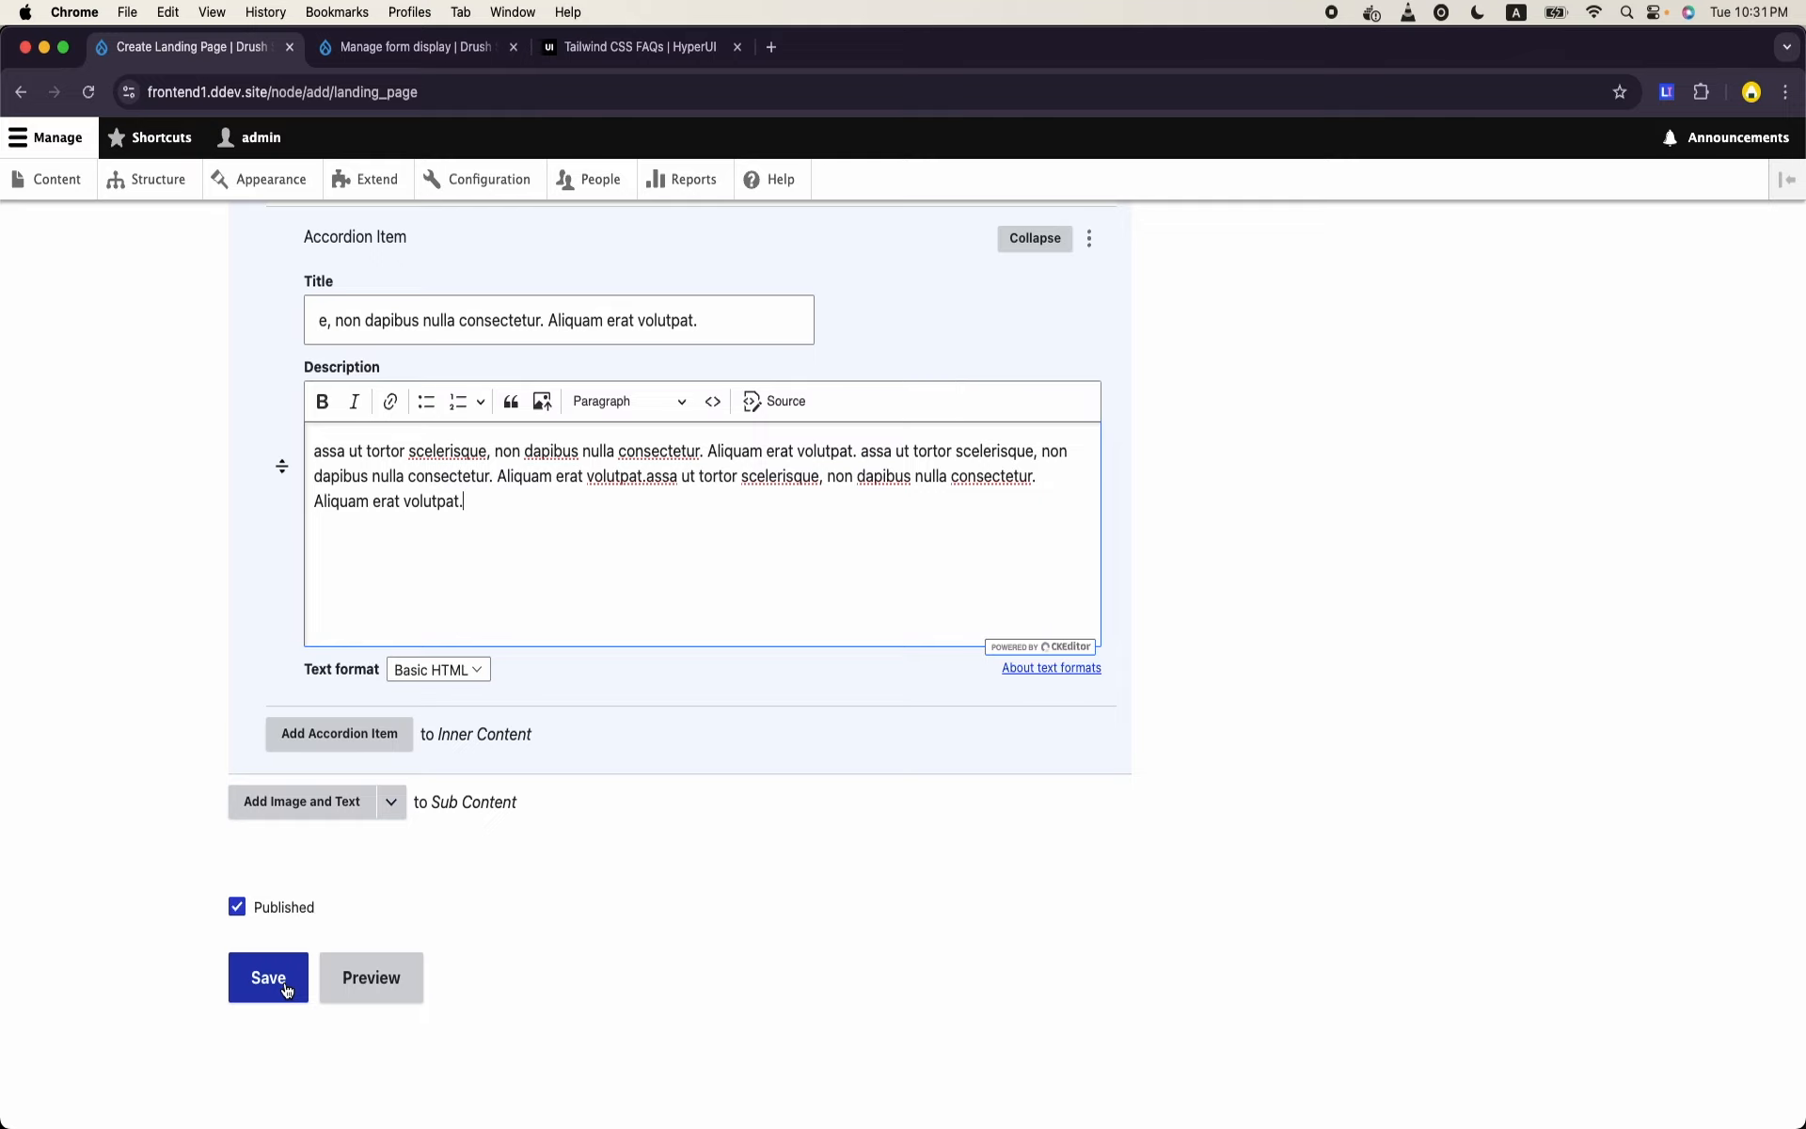
left_click(268, 978)
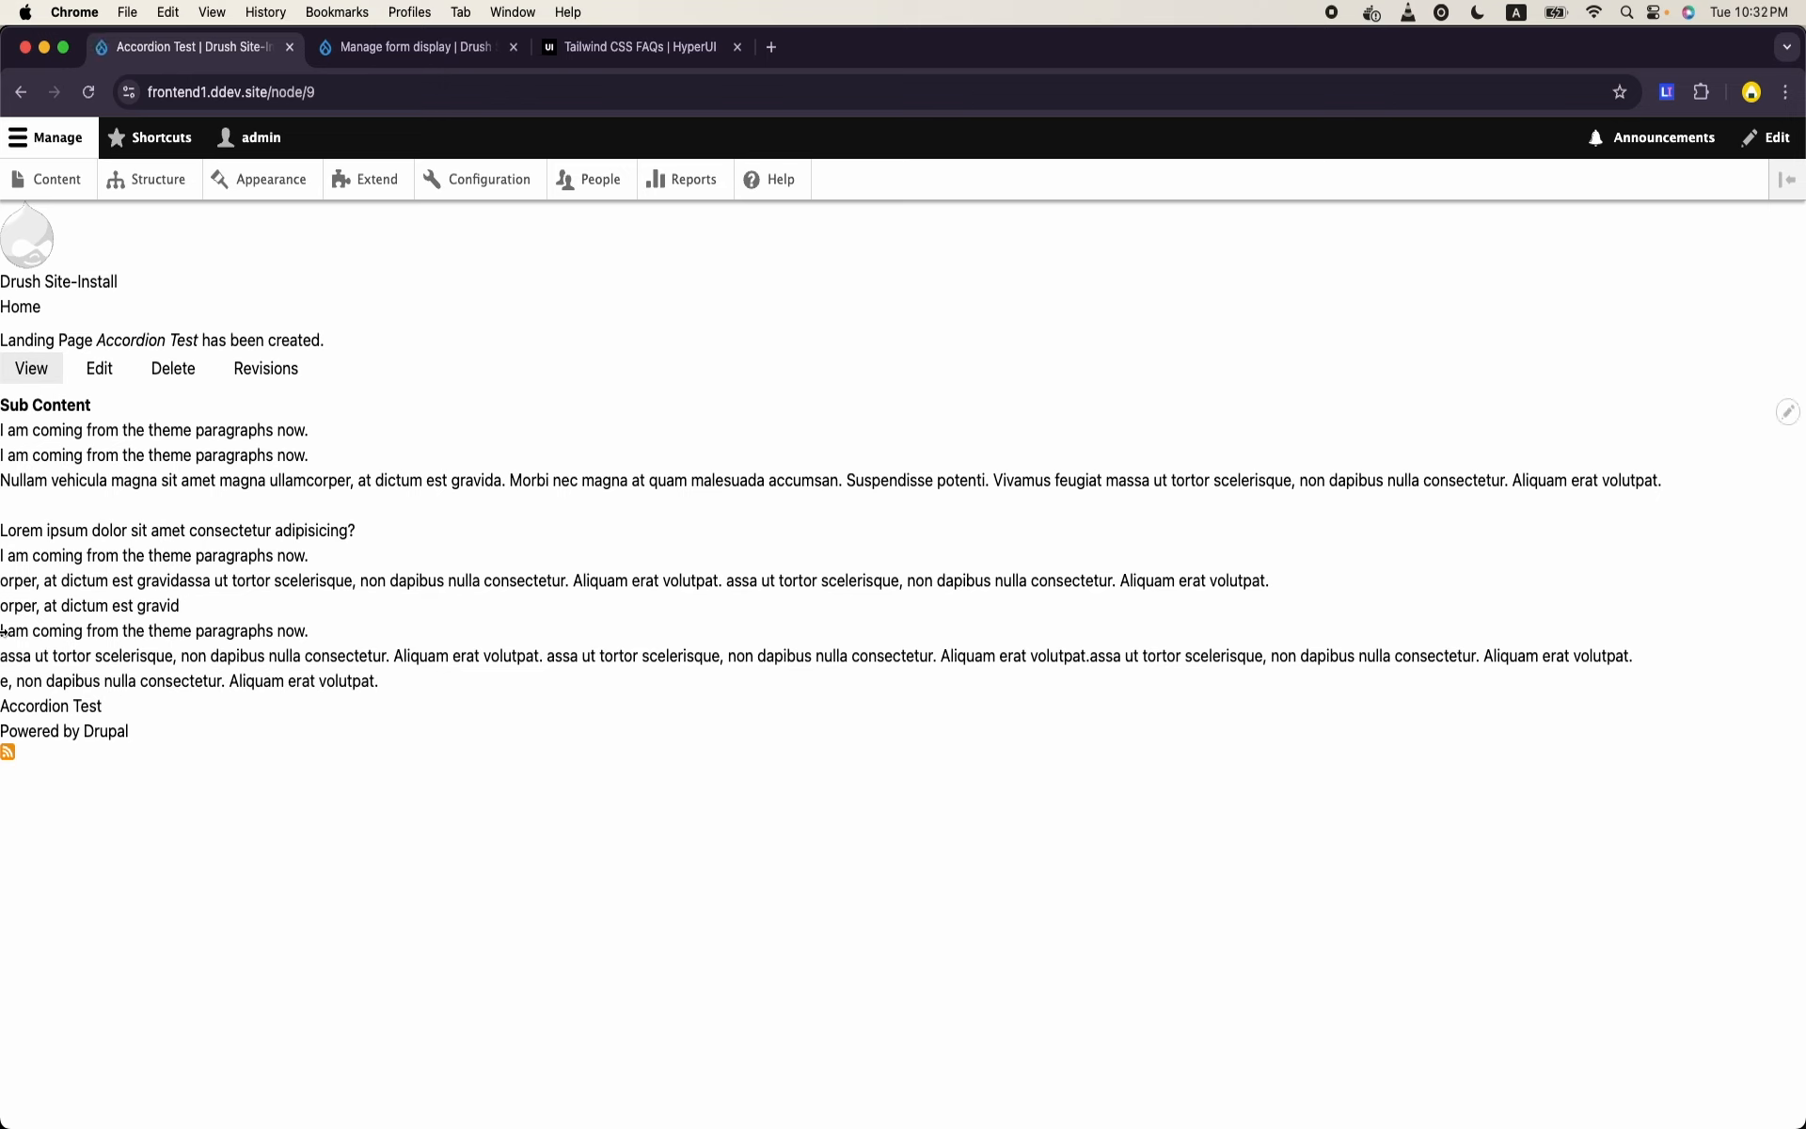
mouse_move(208, 683)
left_mouse_down()
mouse_move(184, 687)
mouse_move(4, 405)
mouse_move(4, 430)
left_mouse_up()
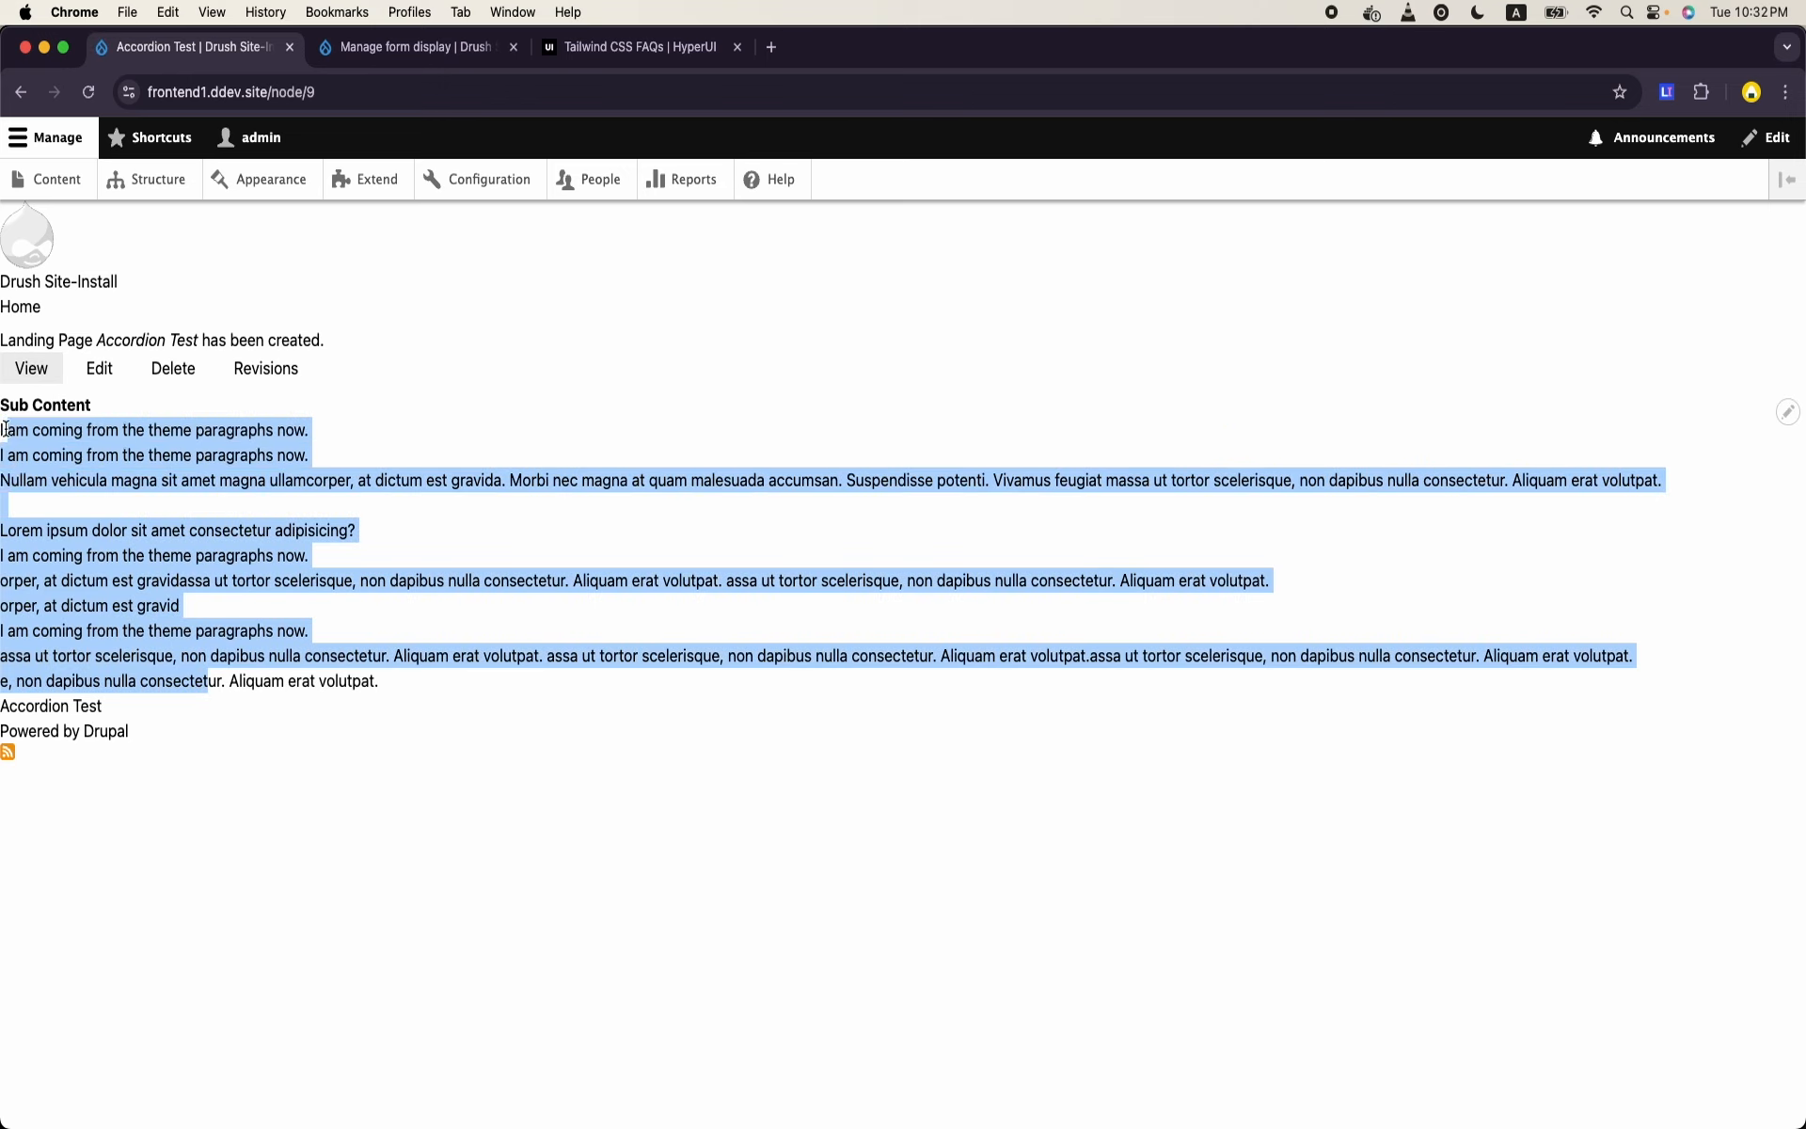
left_click(392, 574)
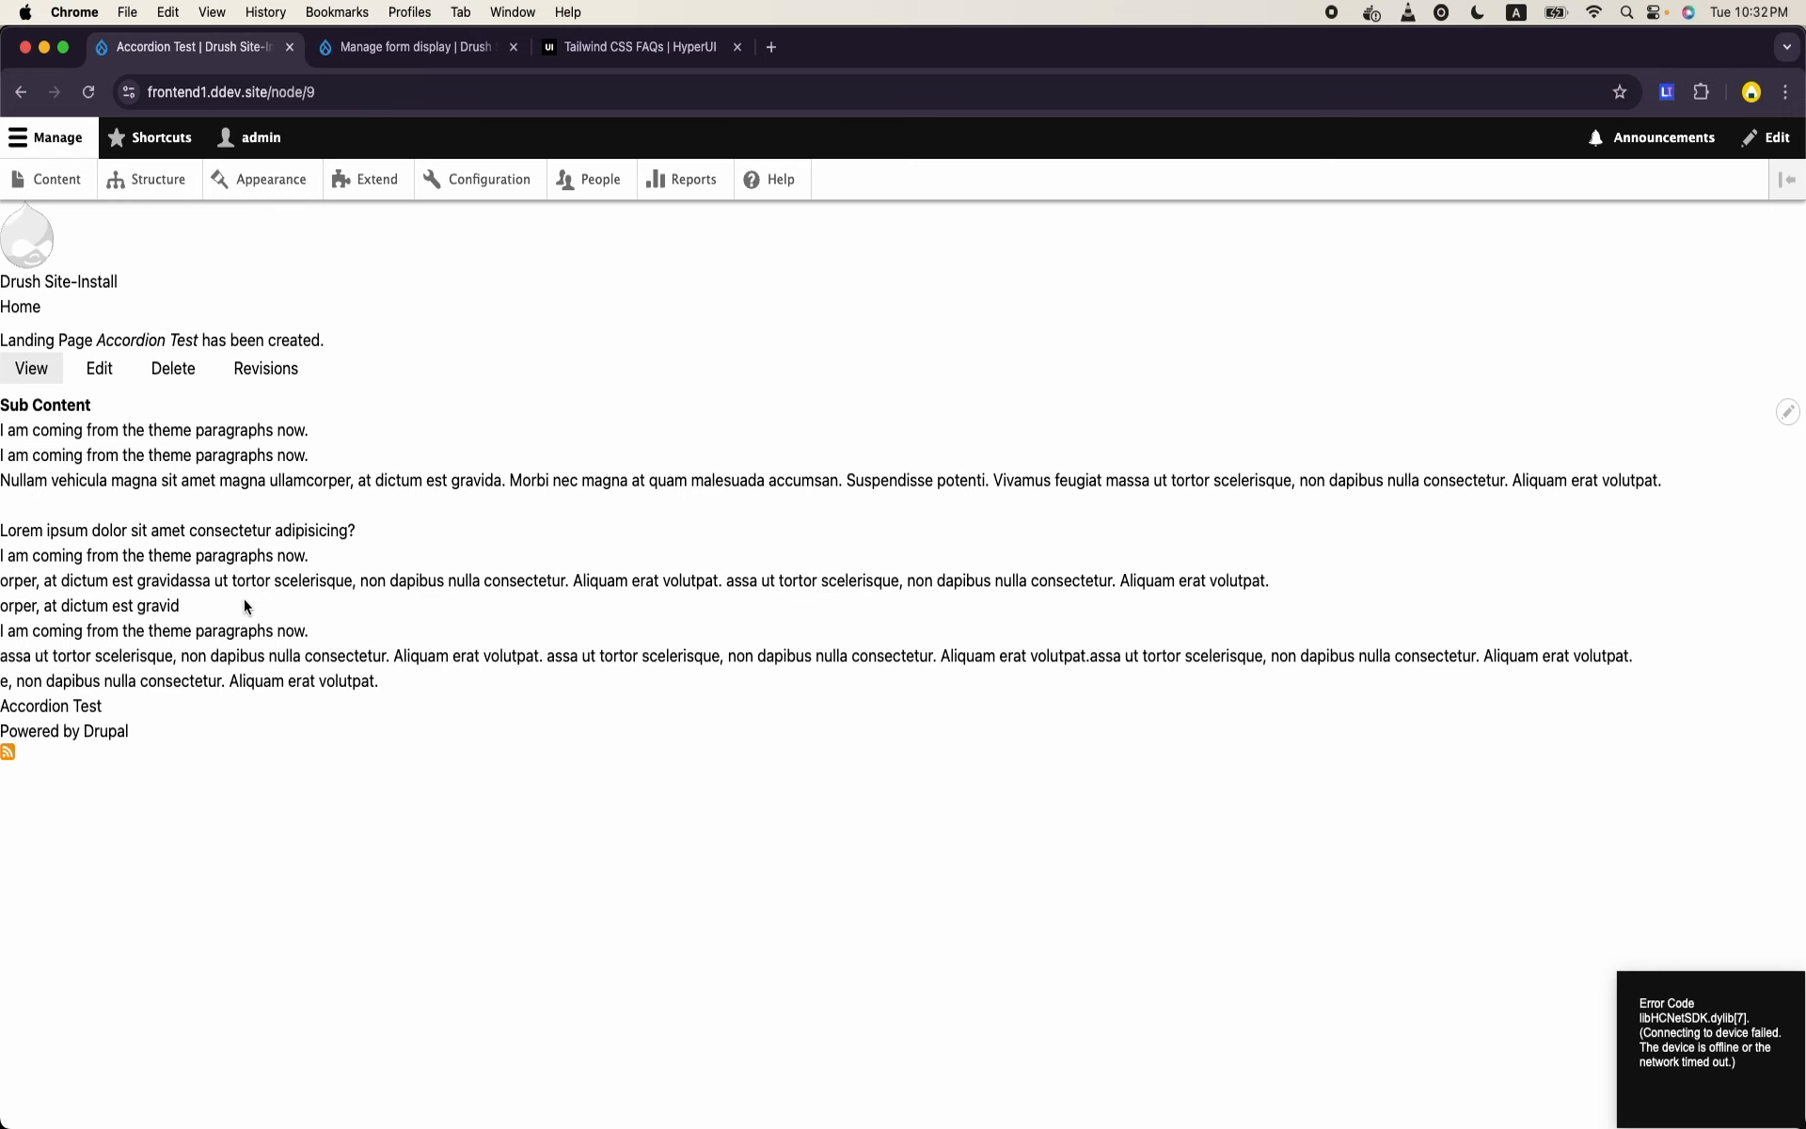
- Show the HTML code of HyperUI's "Base with chevrons icons" FAQ and examine its wrapper and details blocks
left_click(665, 45)
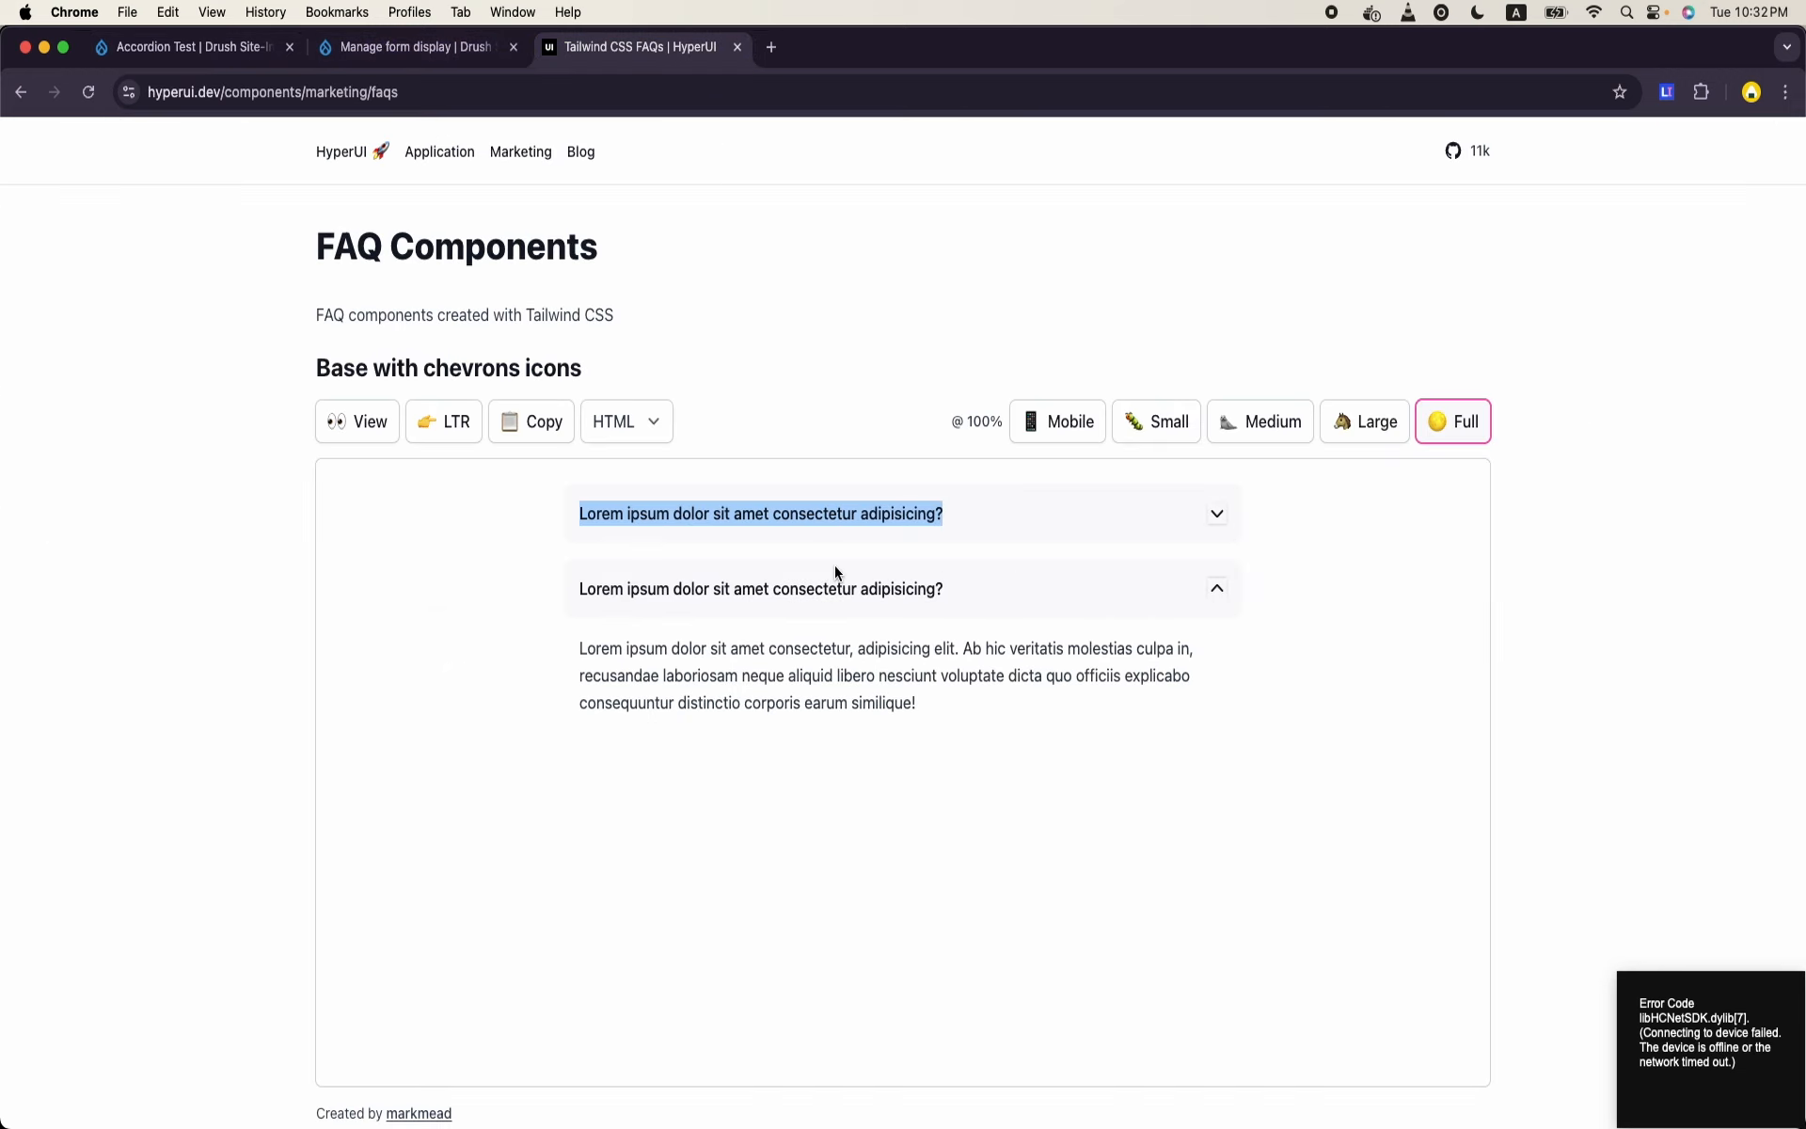
left_click(384, 421)
scroll(675, 703, "down", 5)
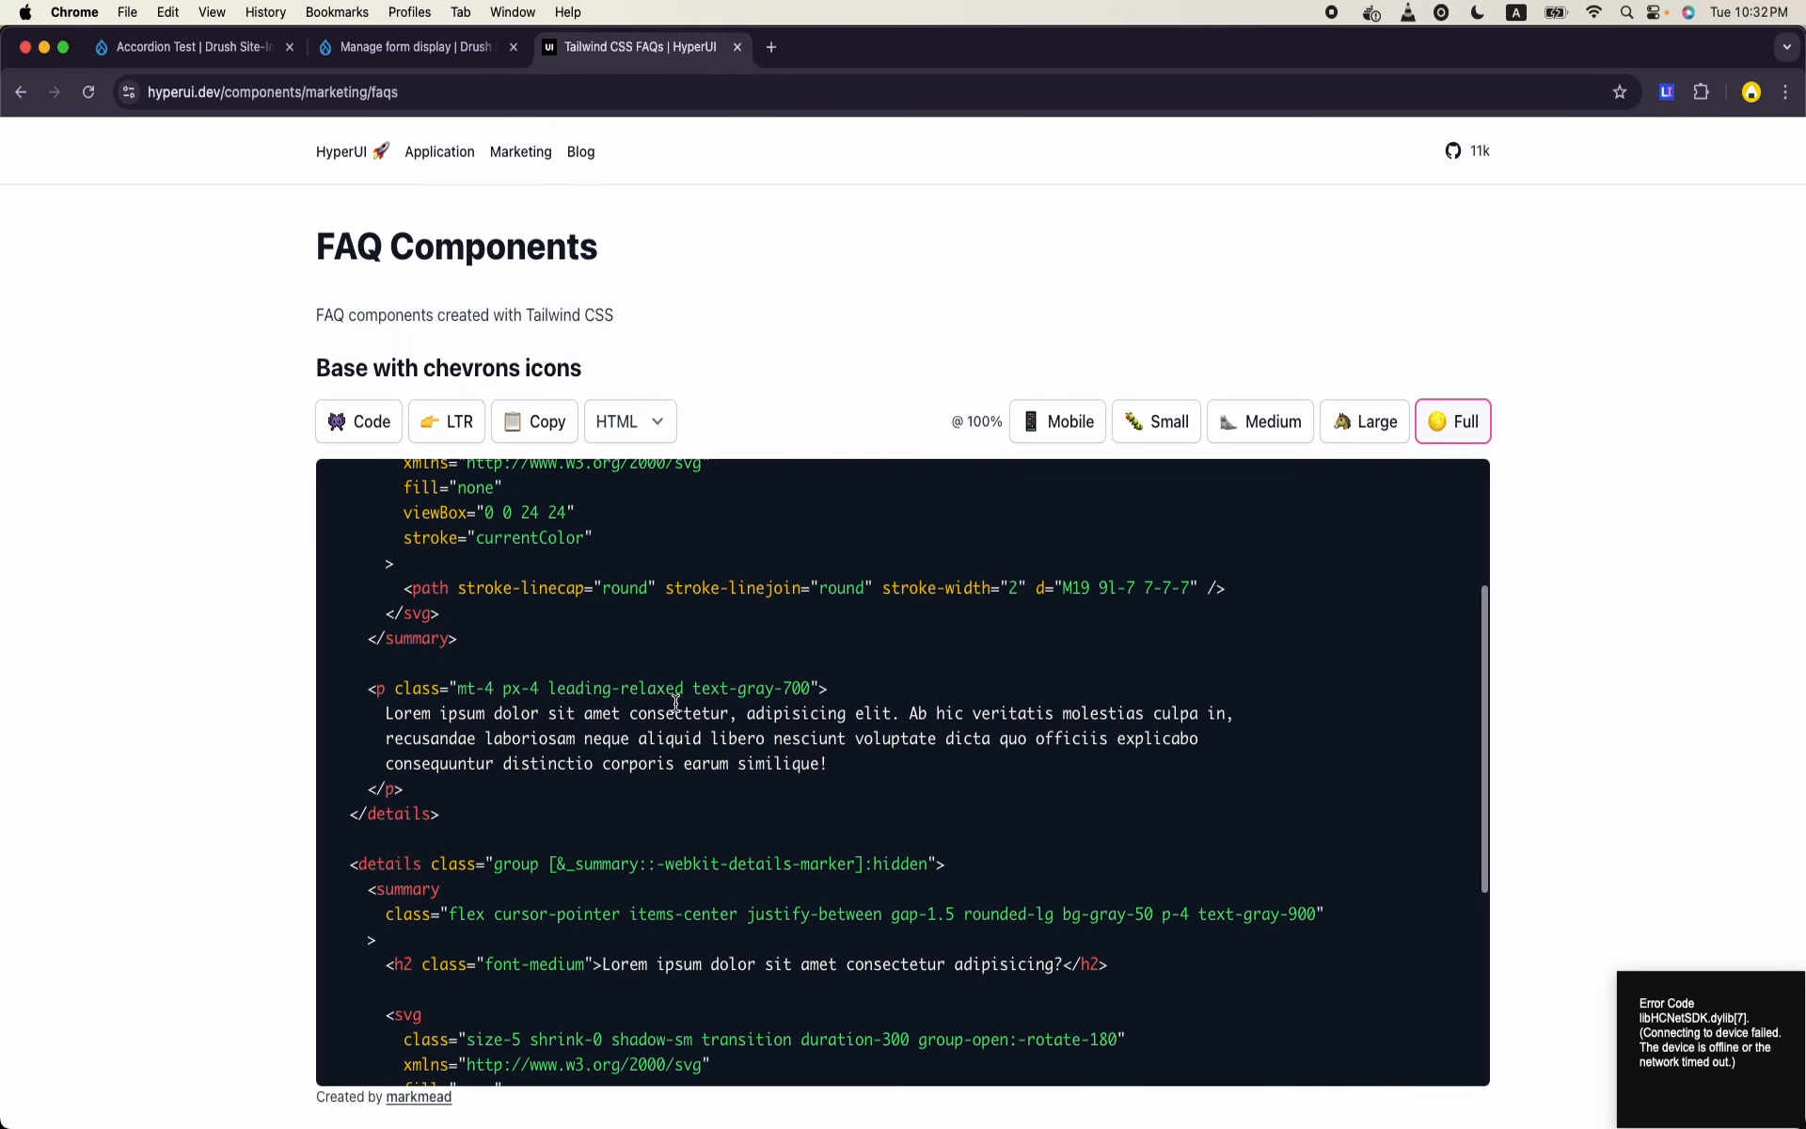
scroll(675, 704, "down", 3)
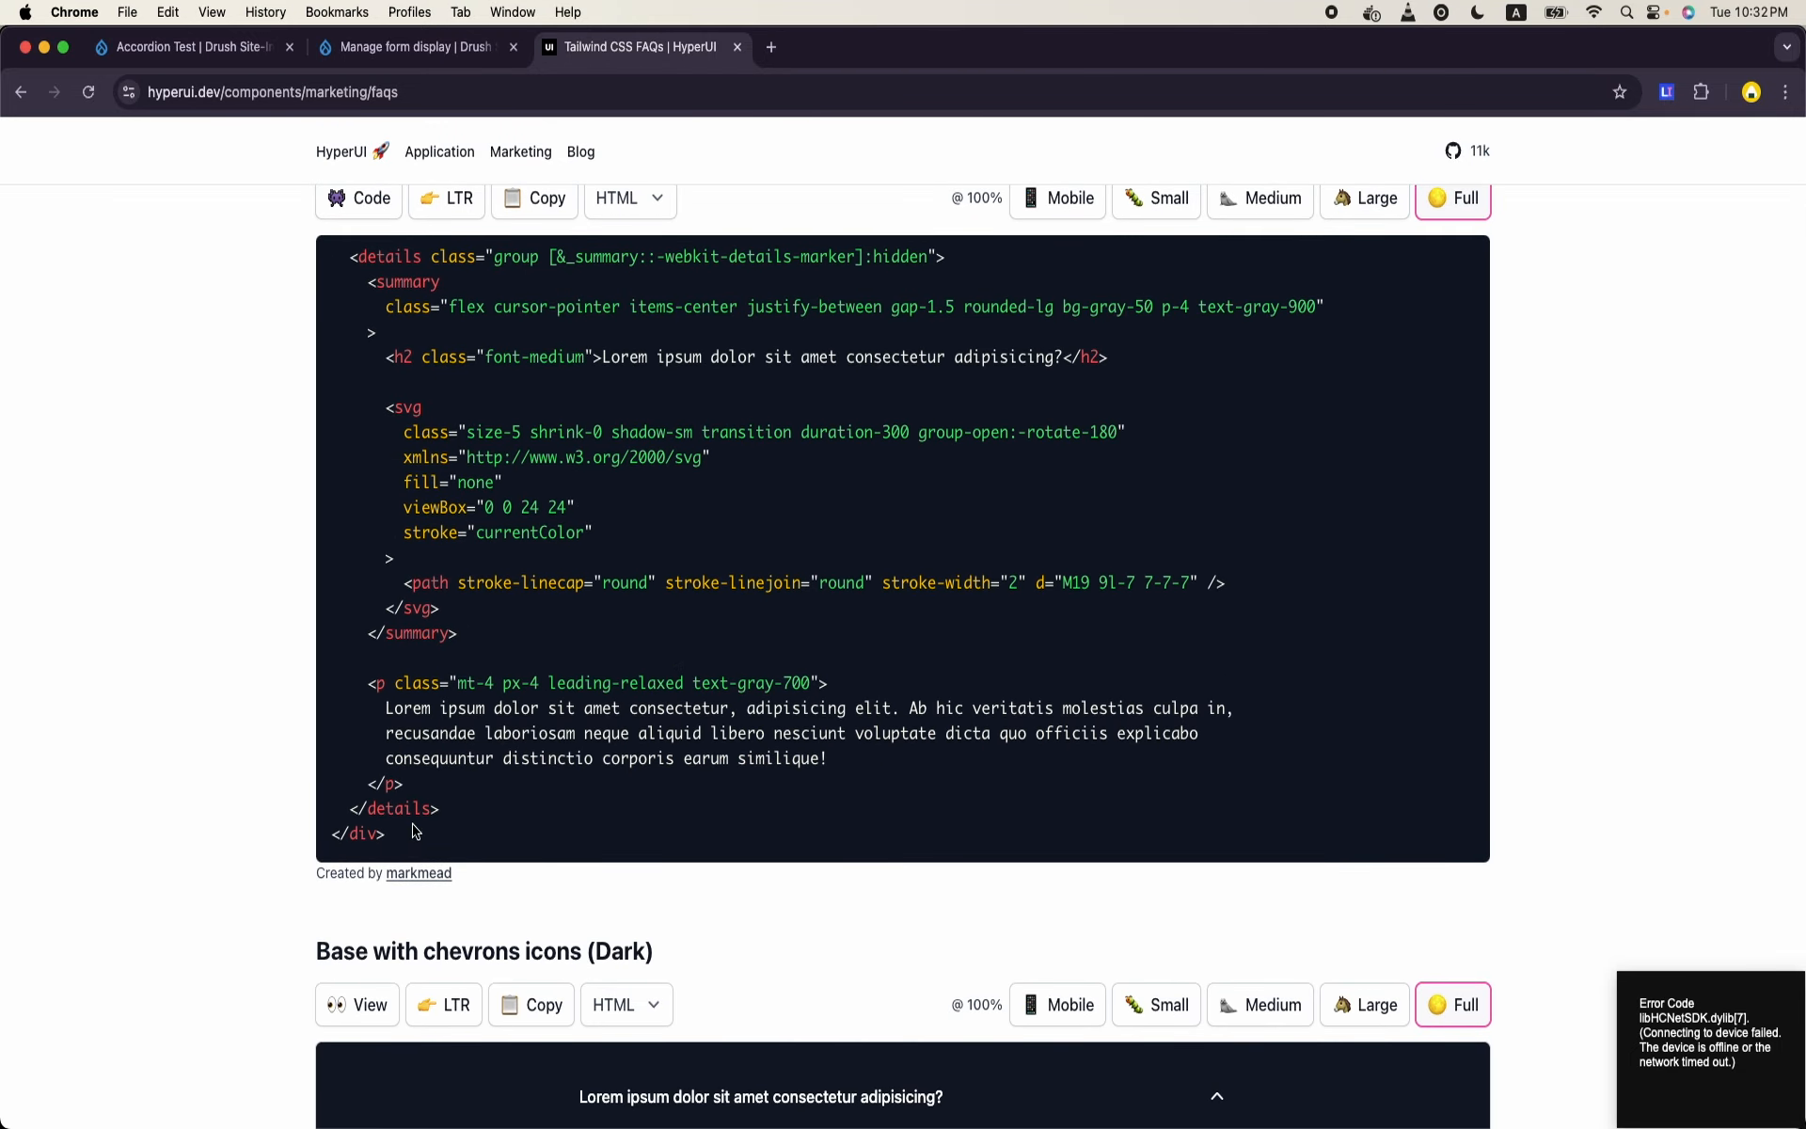
left_click_drag(415, 840, 577, 527)
left_click(330, 275)
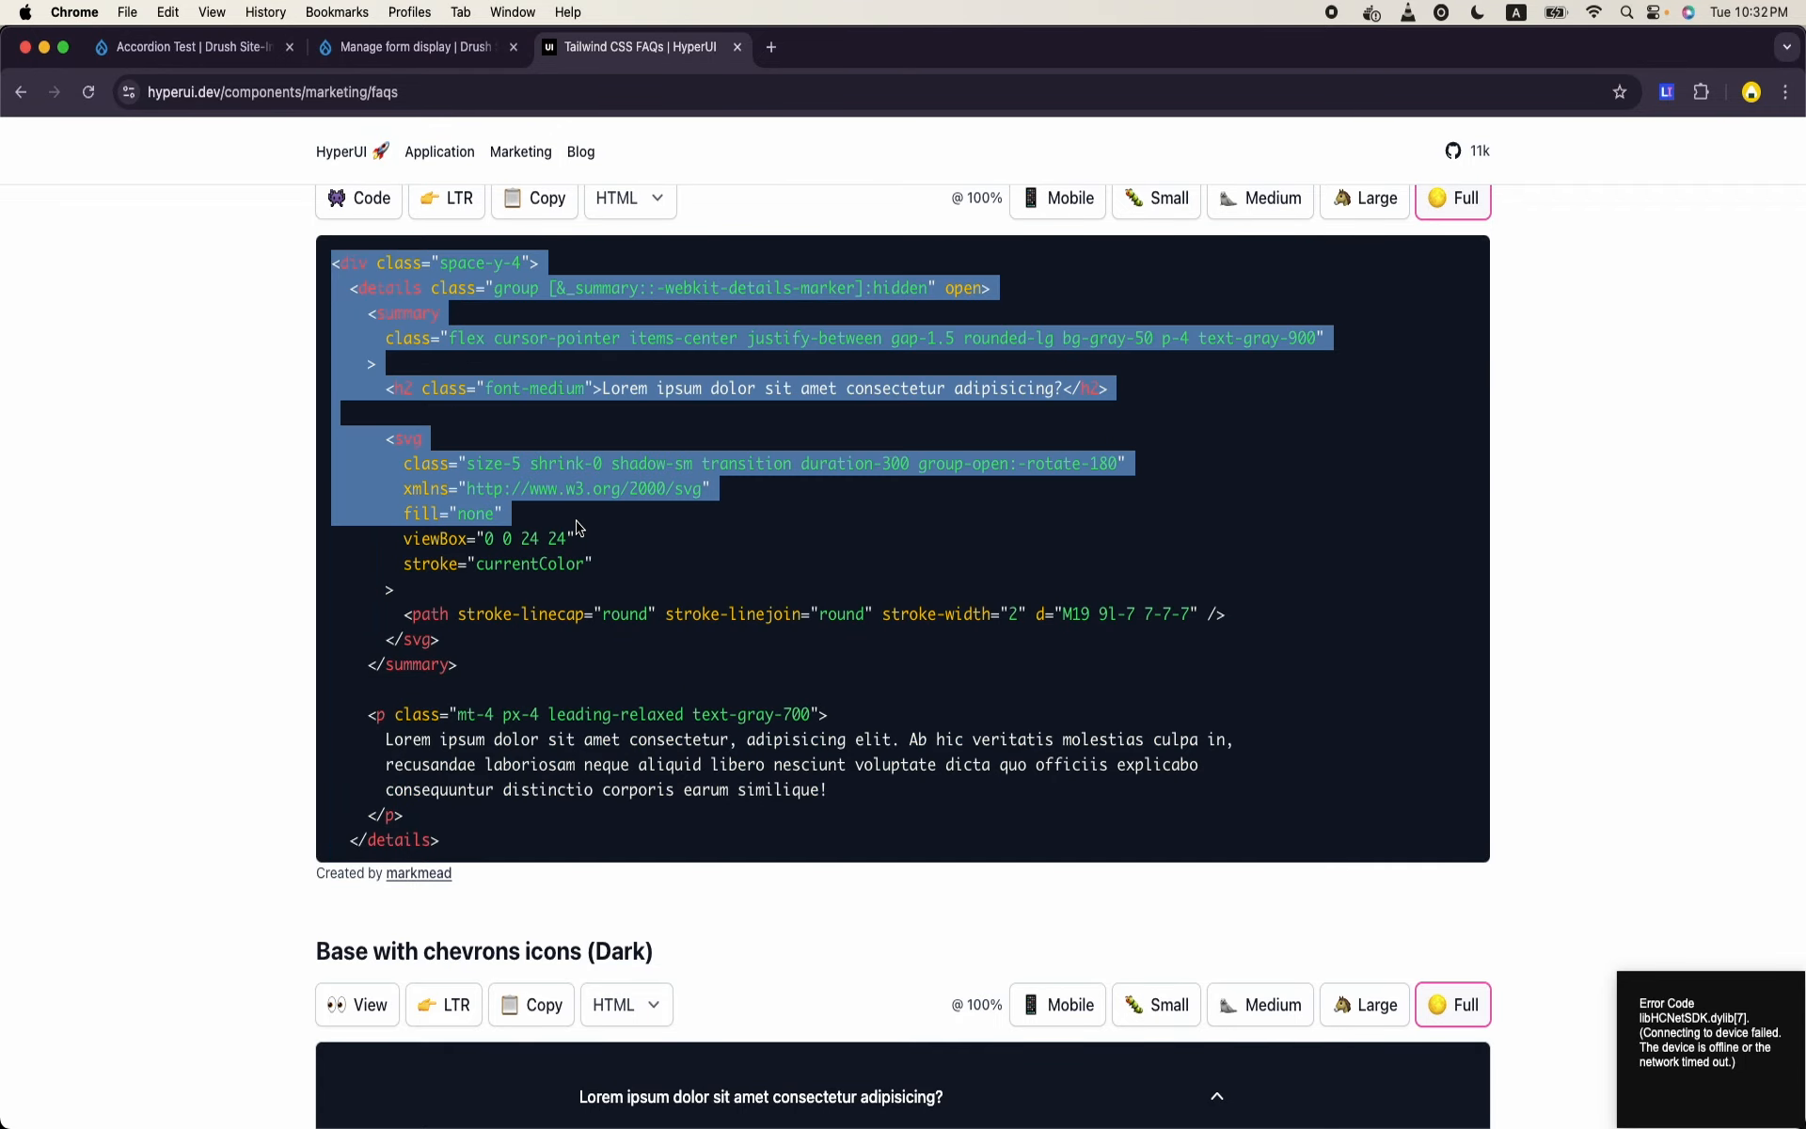
scroll(576, 527, "down", 5)
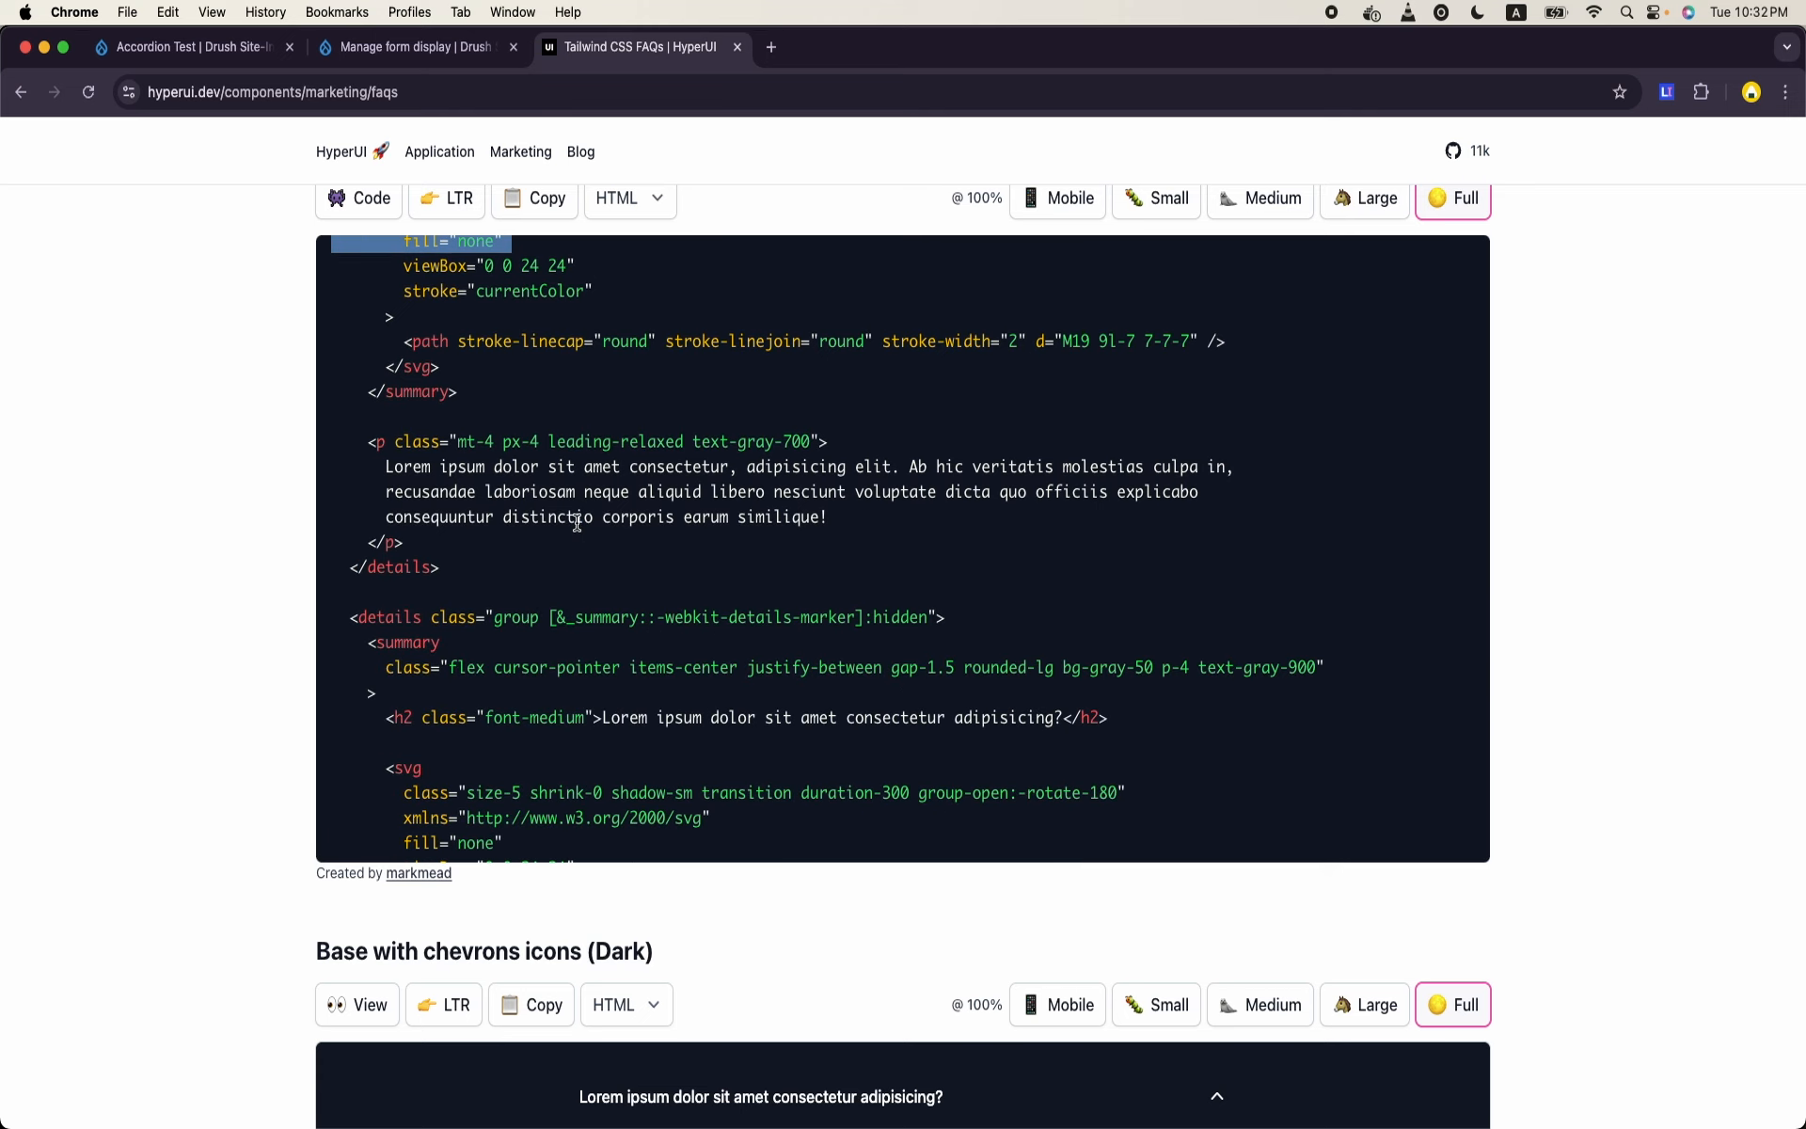
scroll(576, 523, "down", 7)
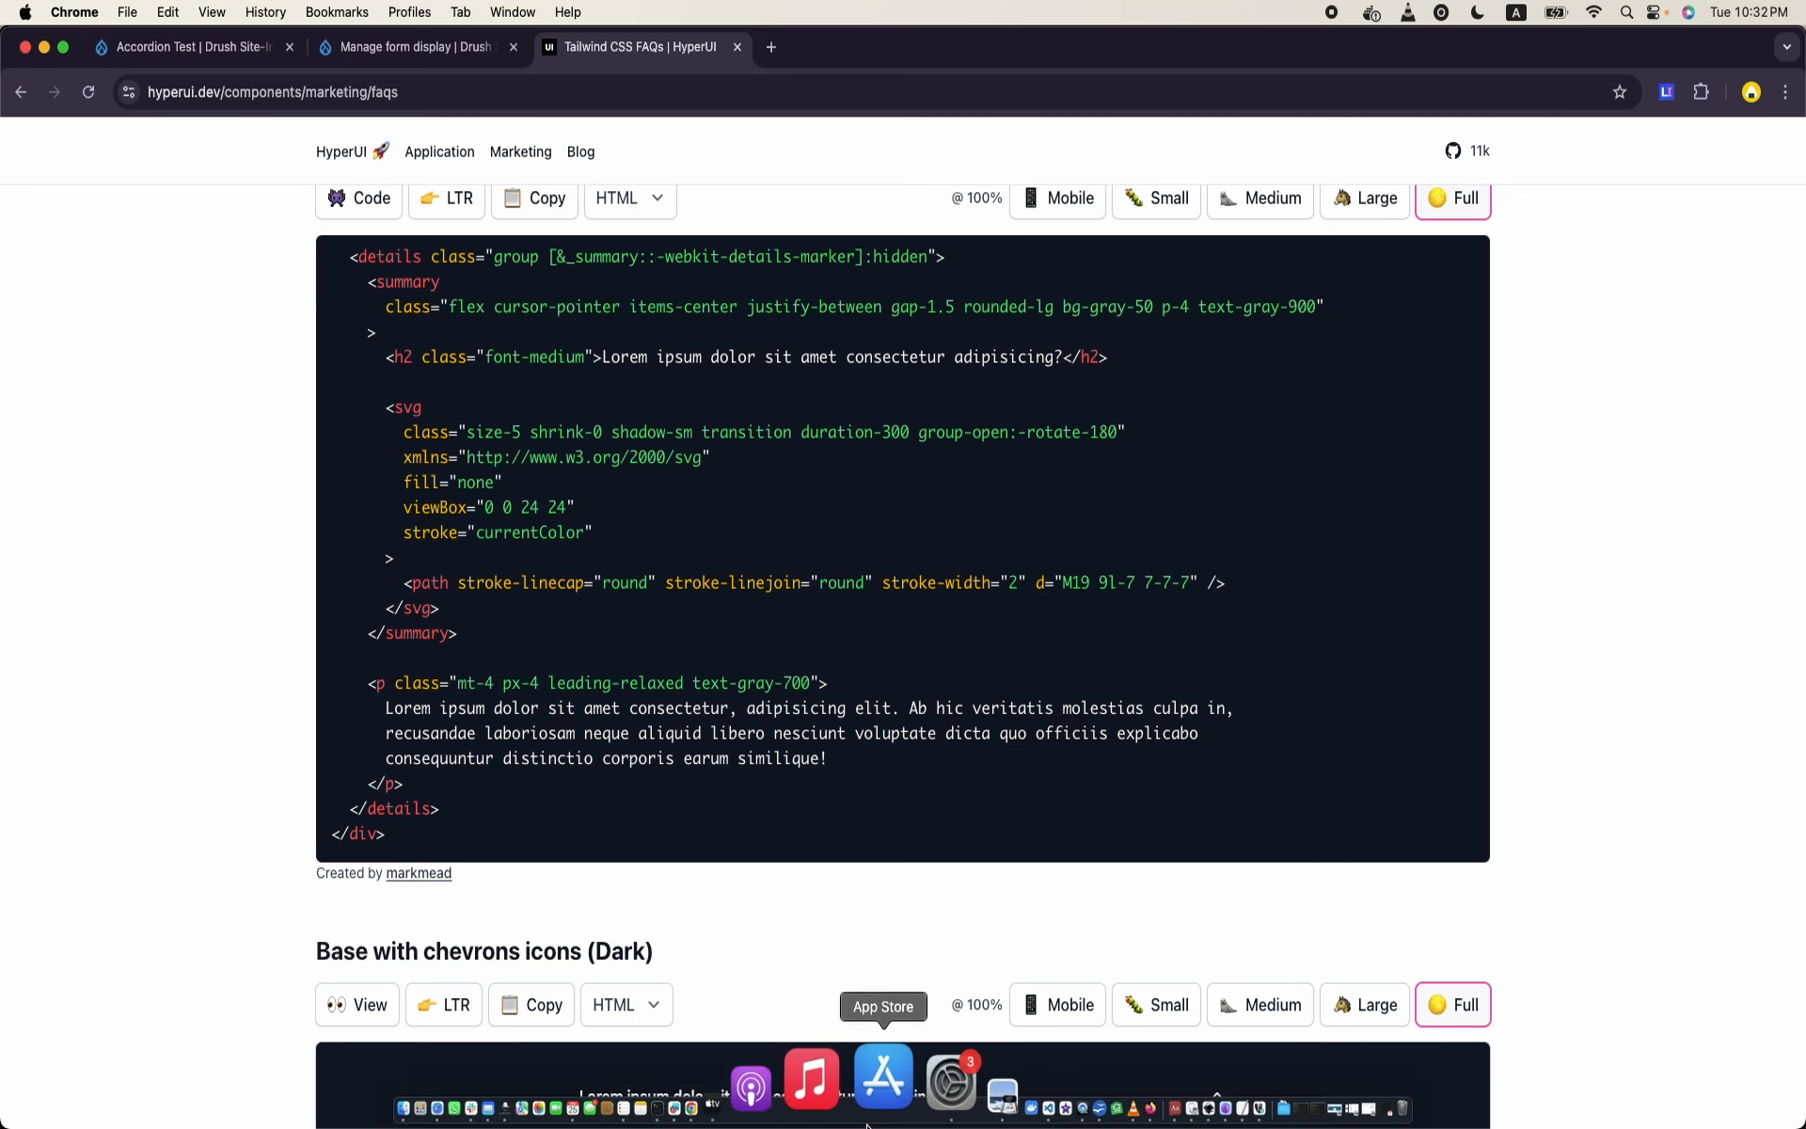
- Open the Accordion Test page's source and look through its theme debug comments down to the node output
left_click(216, 50)
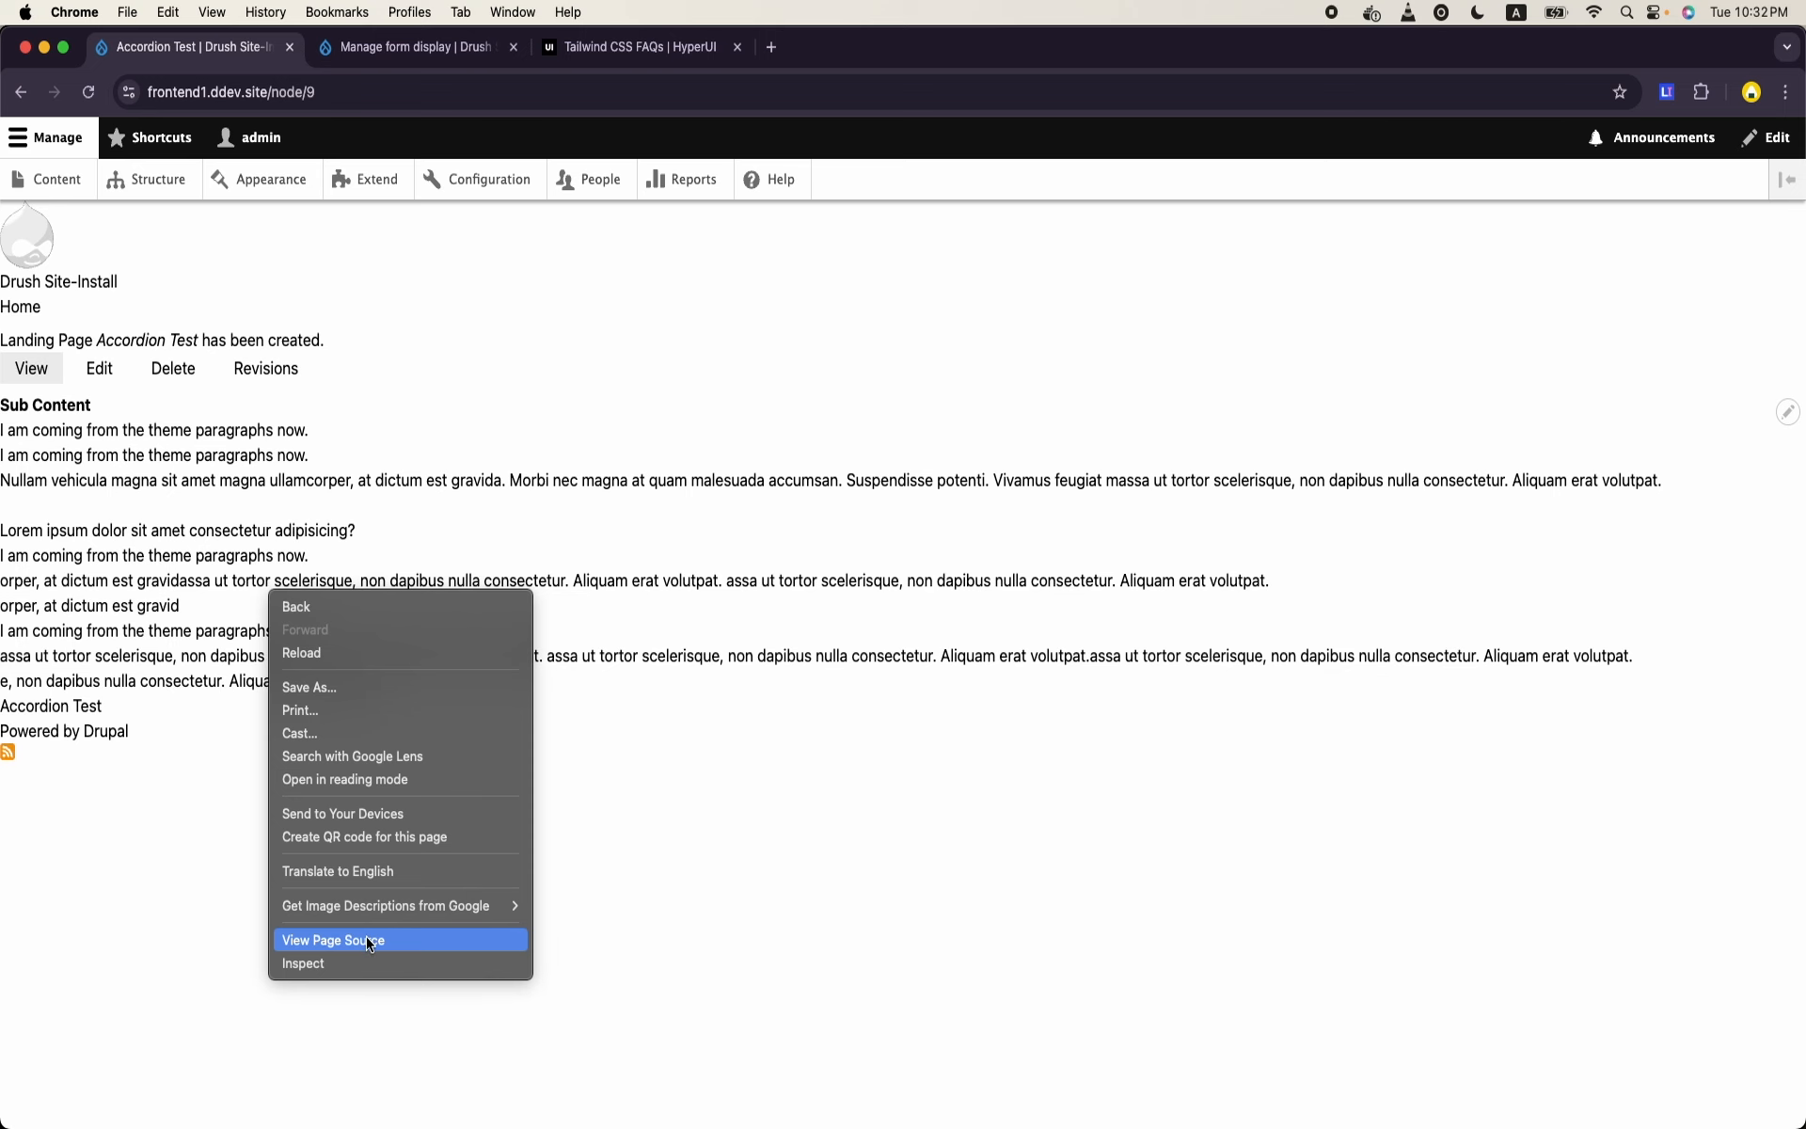
left_click(370, 944)
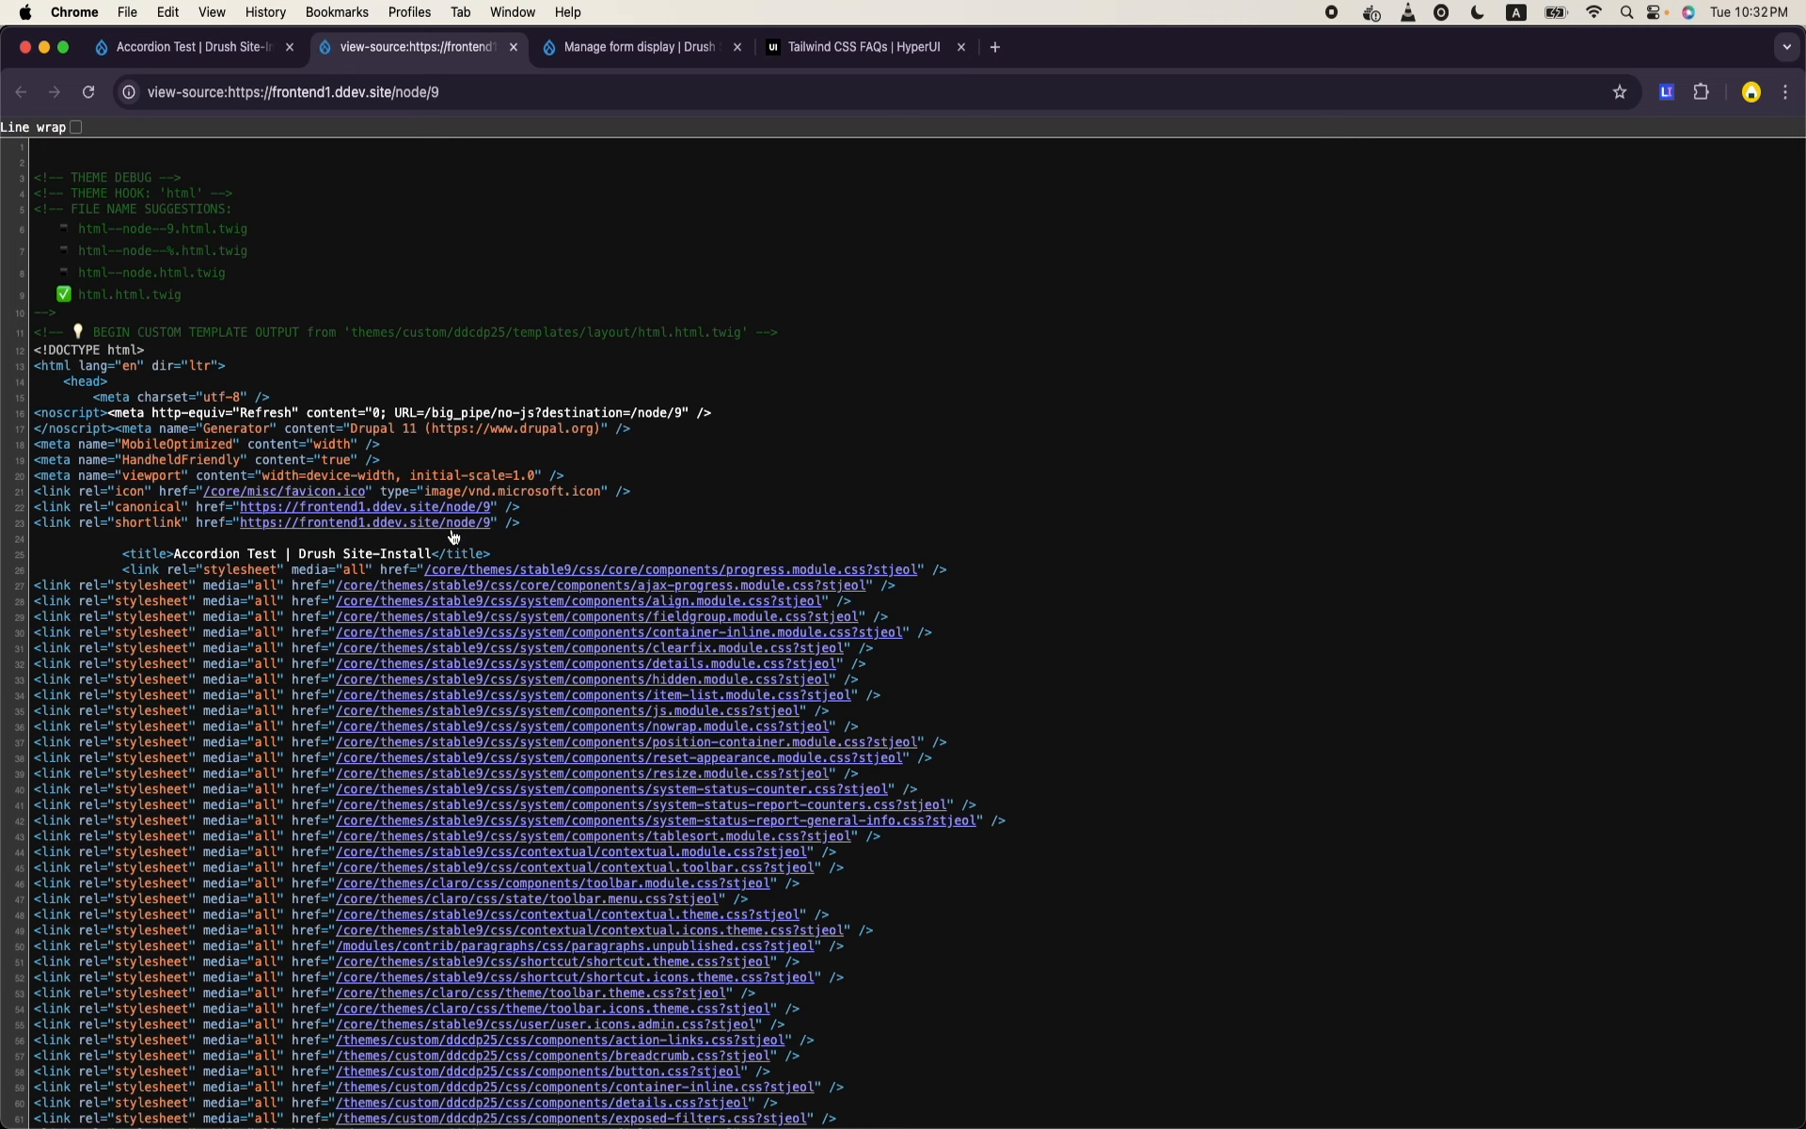
scroll(454, 535, "down", 20)
scroll(455, 535, "down", 20)
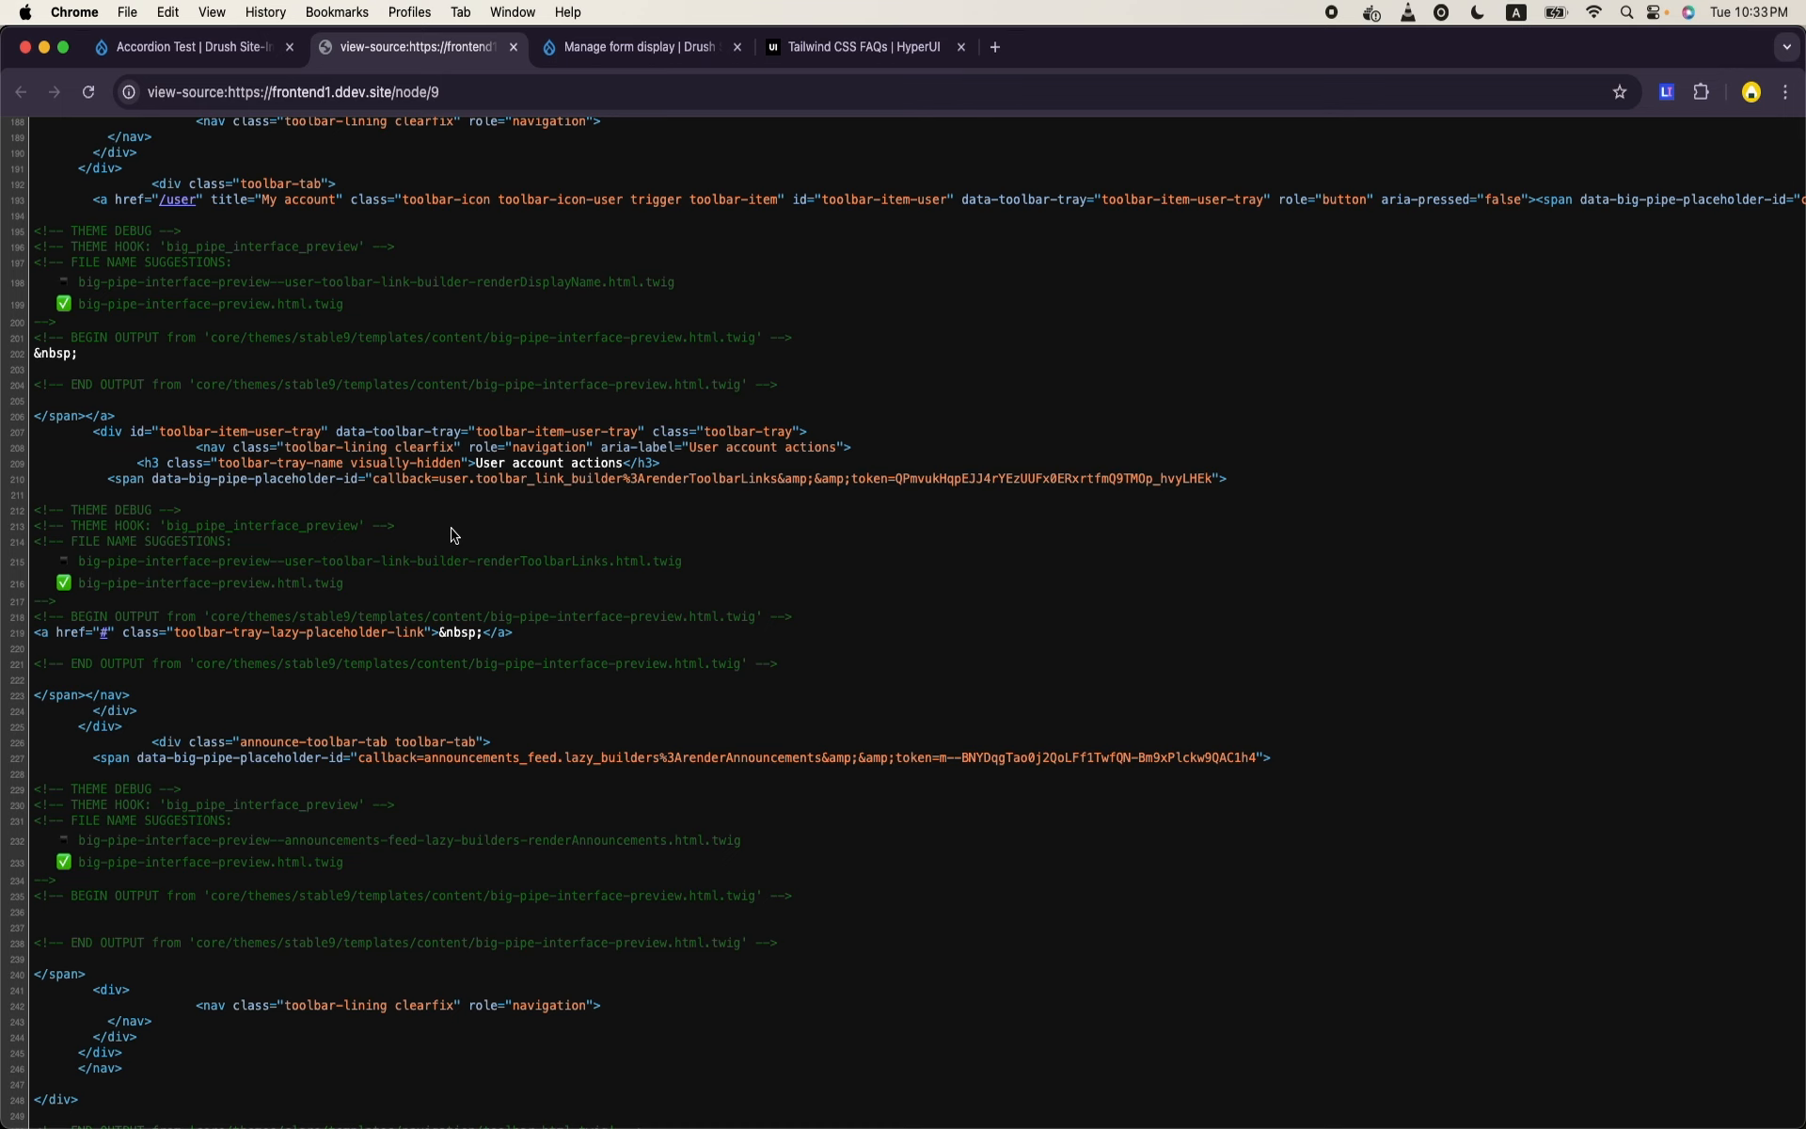
scroll(455, 535, "down", 5)
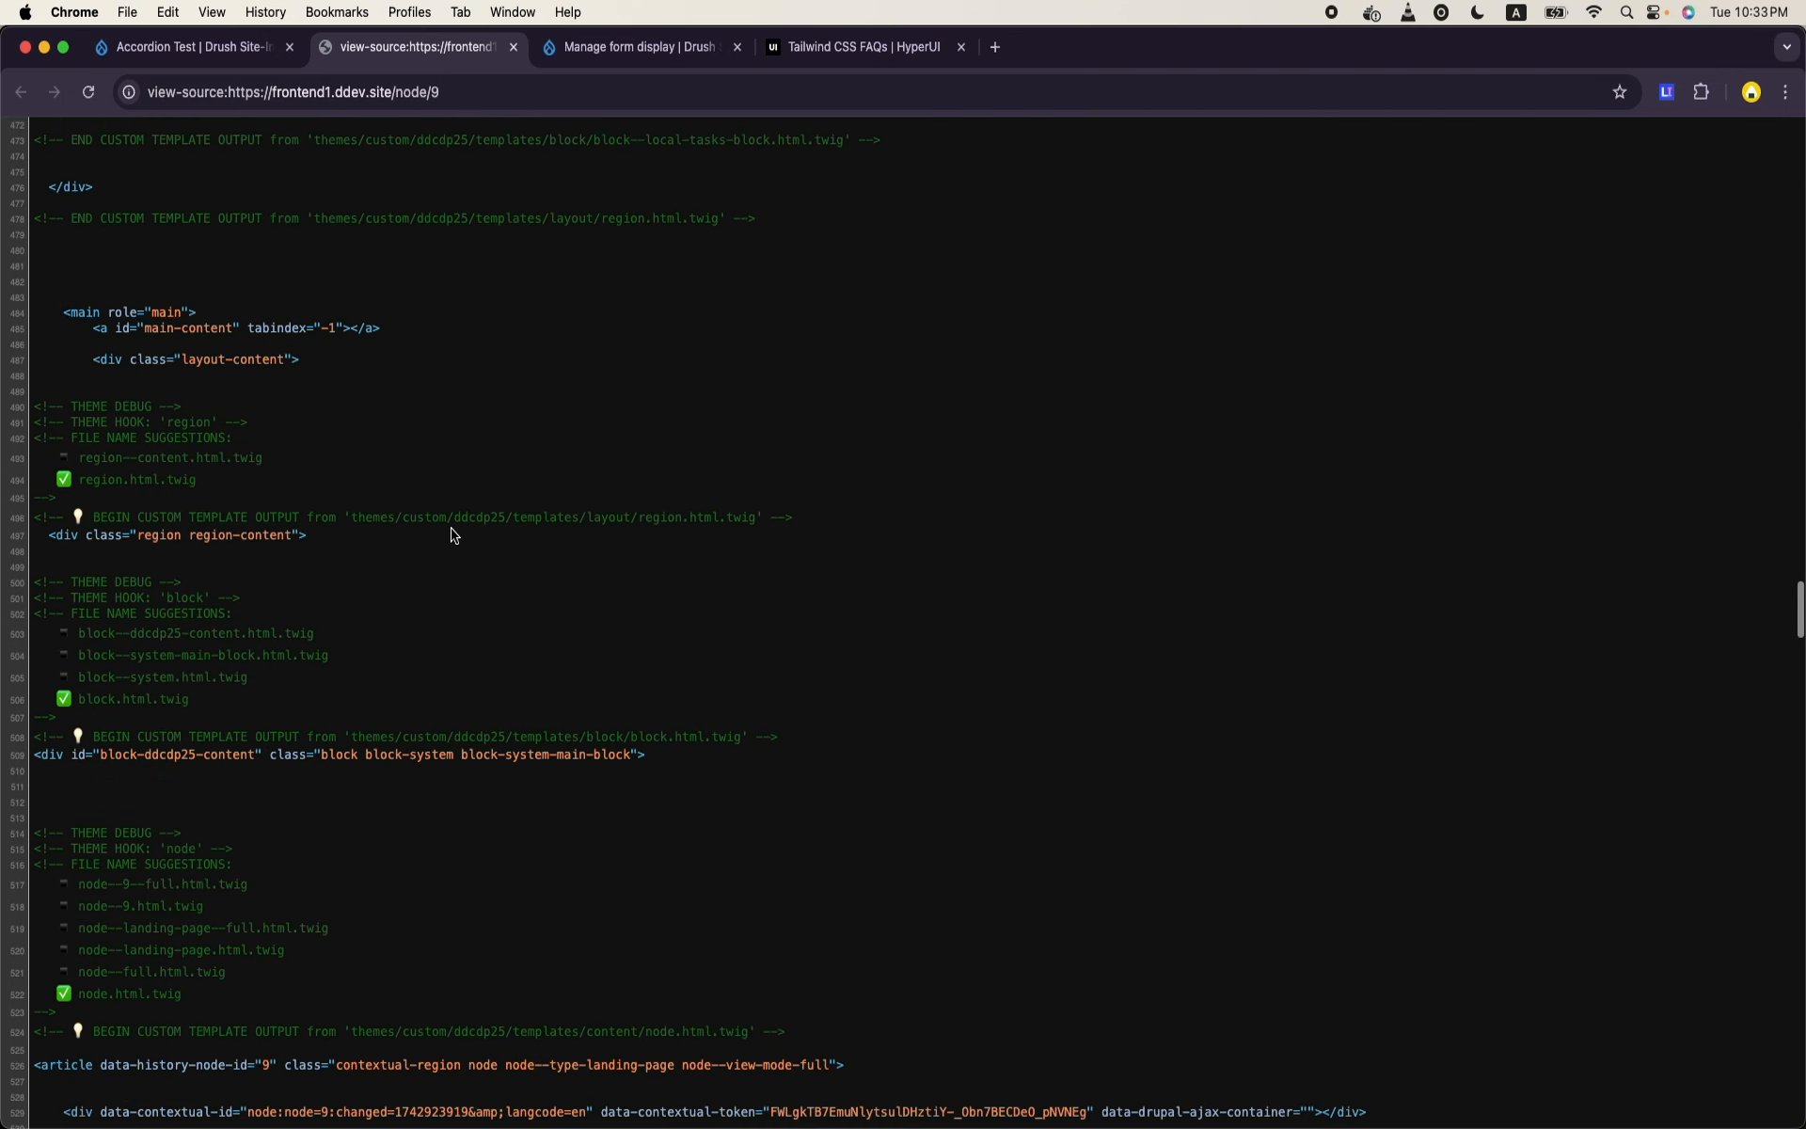
- Inspect the second "I am coming from the theme paragraphs now." line on the Accordion Test page and locate the enclosing node template output
left_click(200, 49)
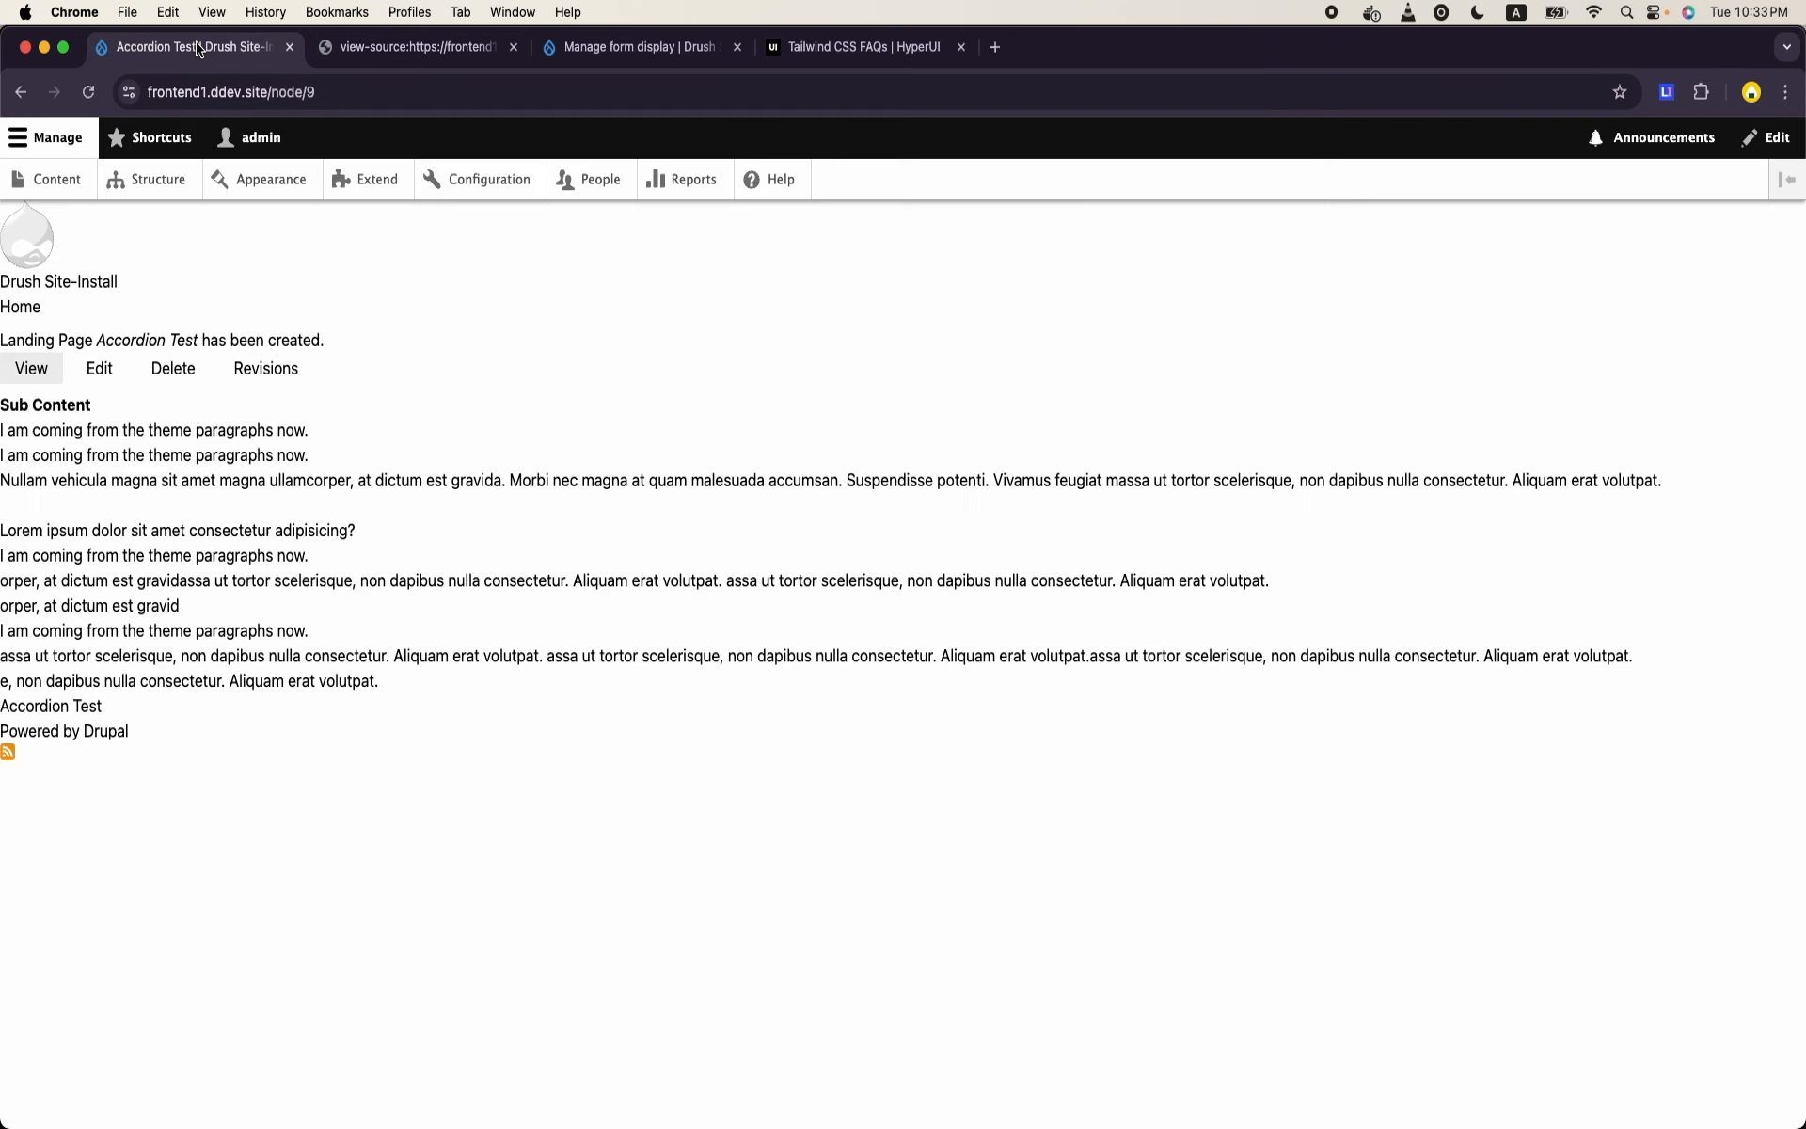
right_click(199, 455)
left_click(294, 684)
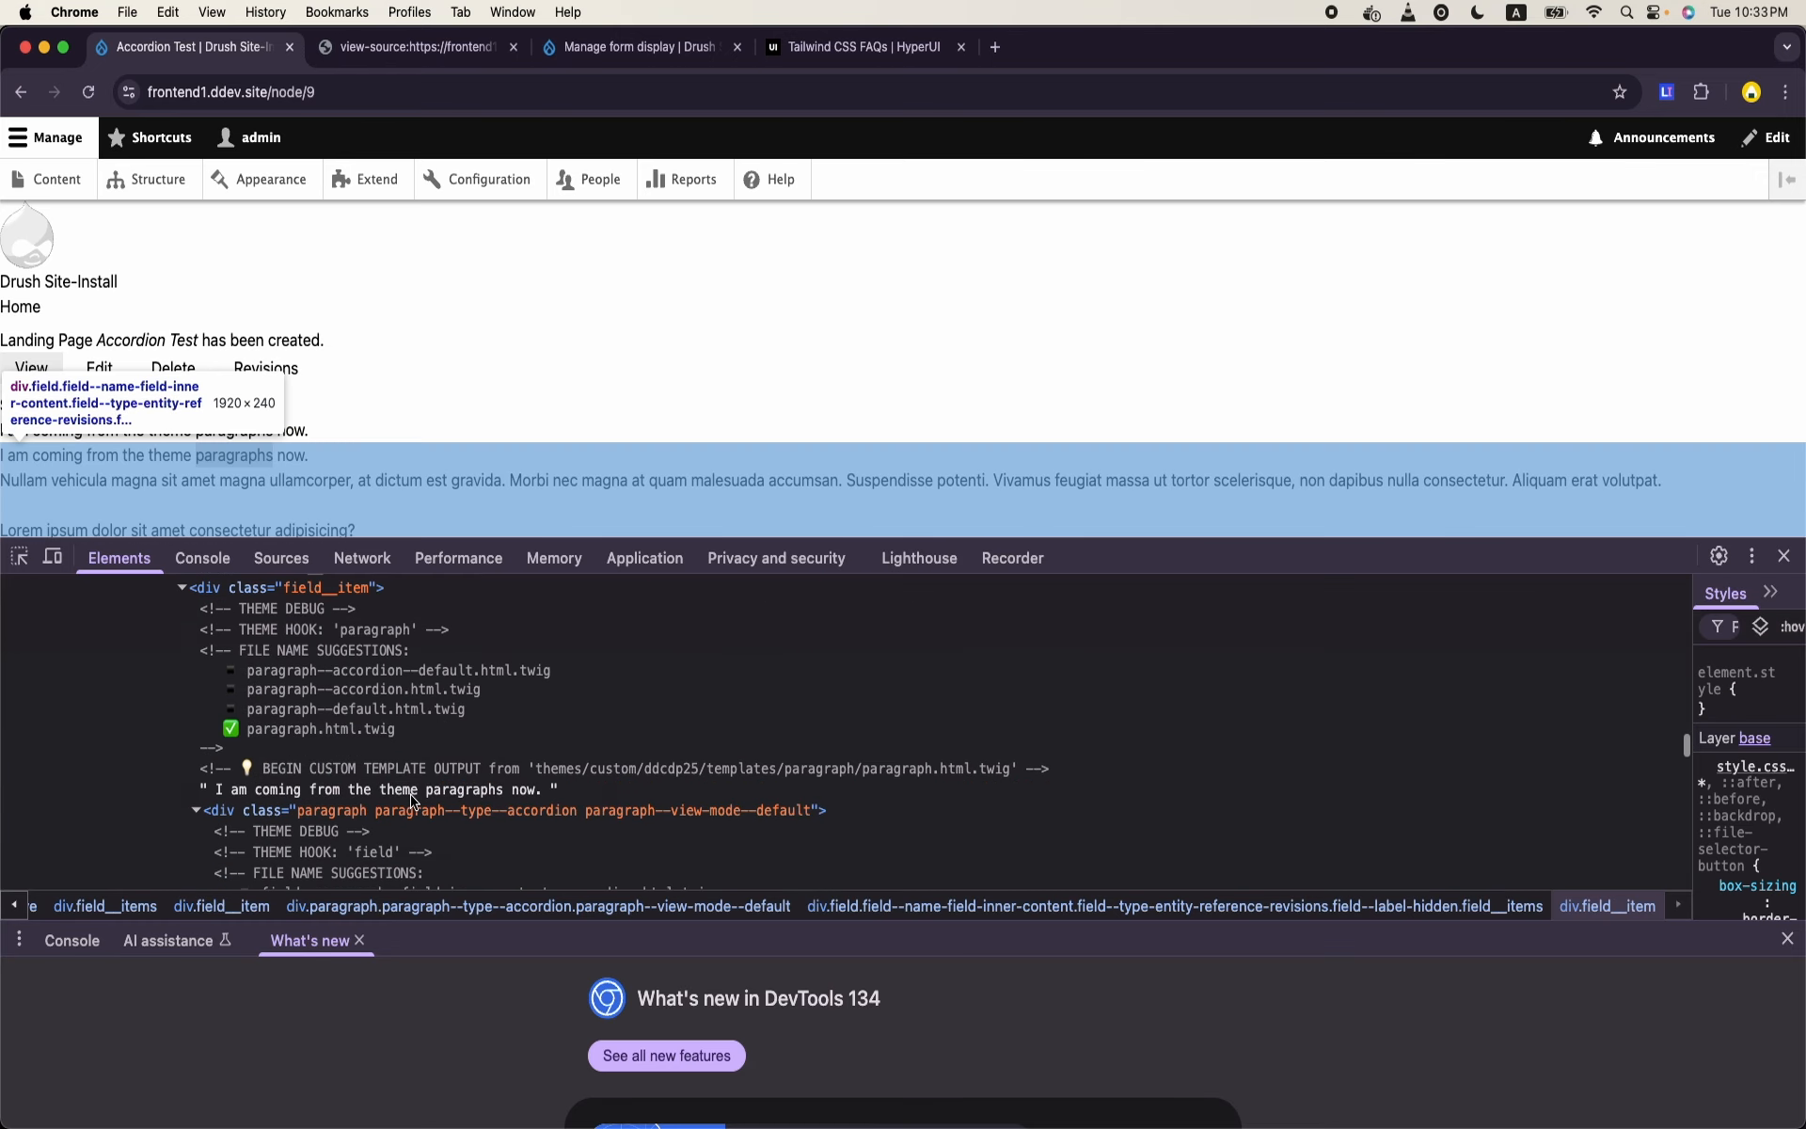
scroll(413, 802, "up", 5)
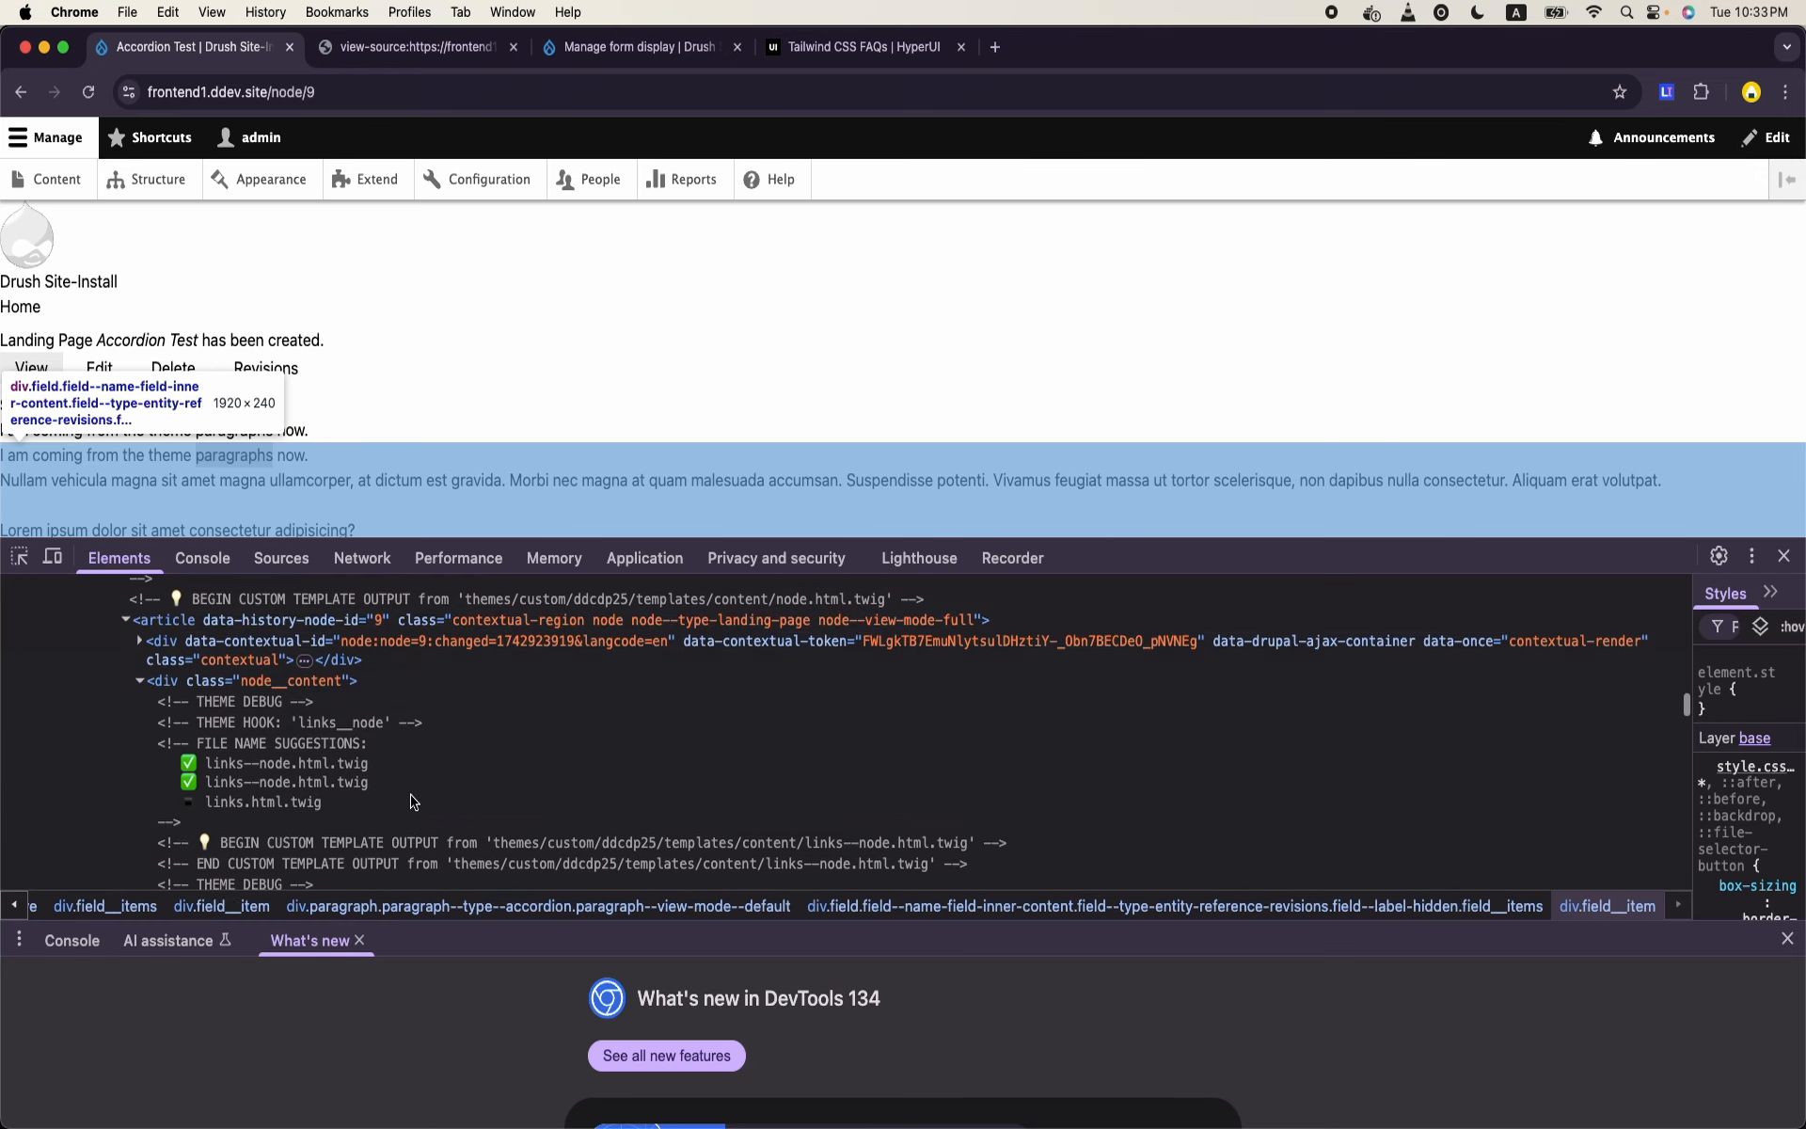
scroll(414, 801, "up", 4)
scroll(282, 743, "down", 5)
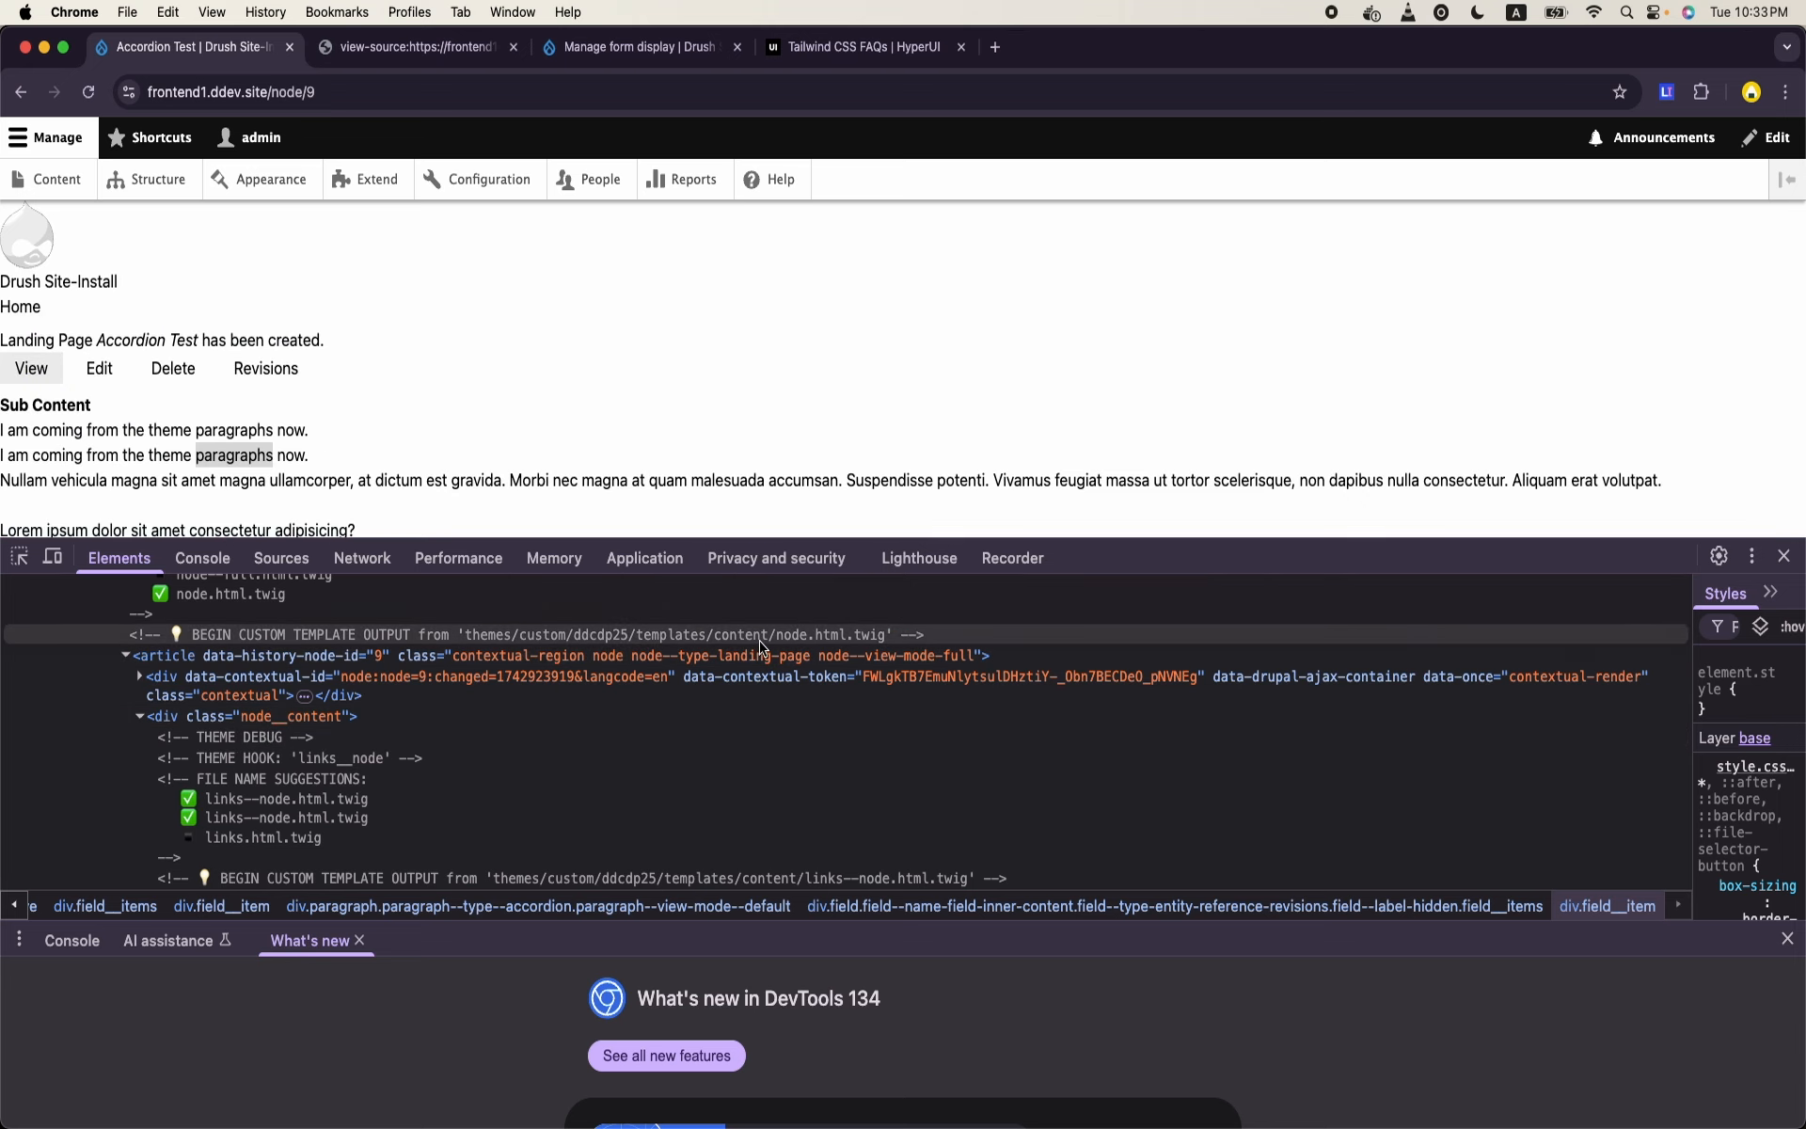
- Examine the template file name suggestions for the Sub Content field, Accordion paragraph and Inner Content field, expanding the first accordion item's markup
scroll(628, 790, "down", 4)
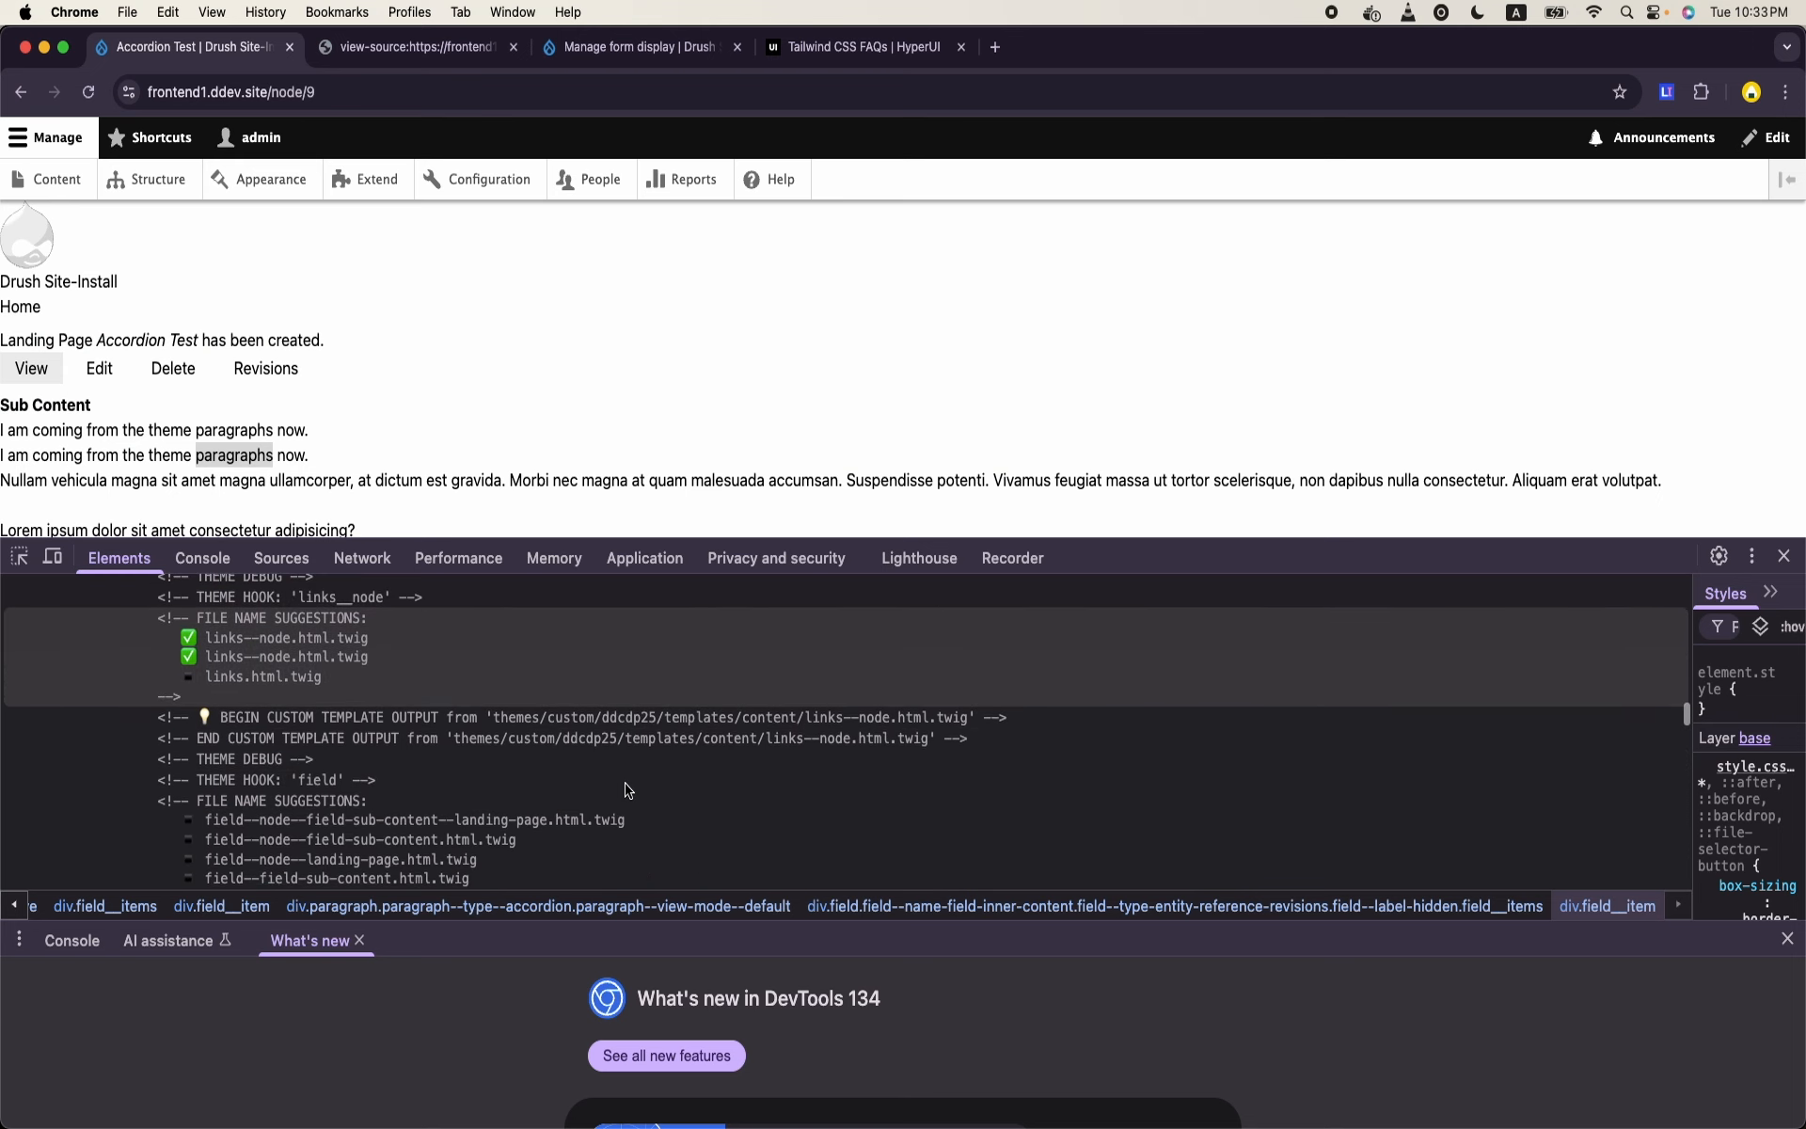
scroll(629, 790, "down", 6)
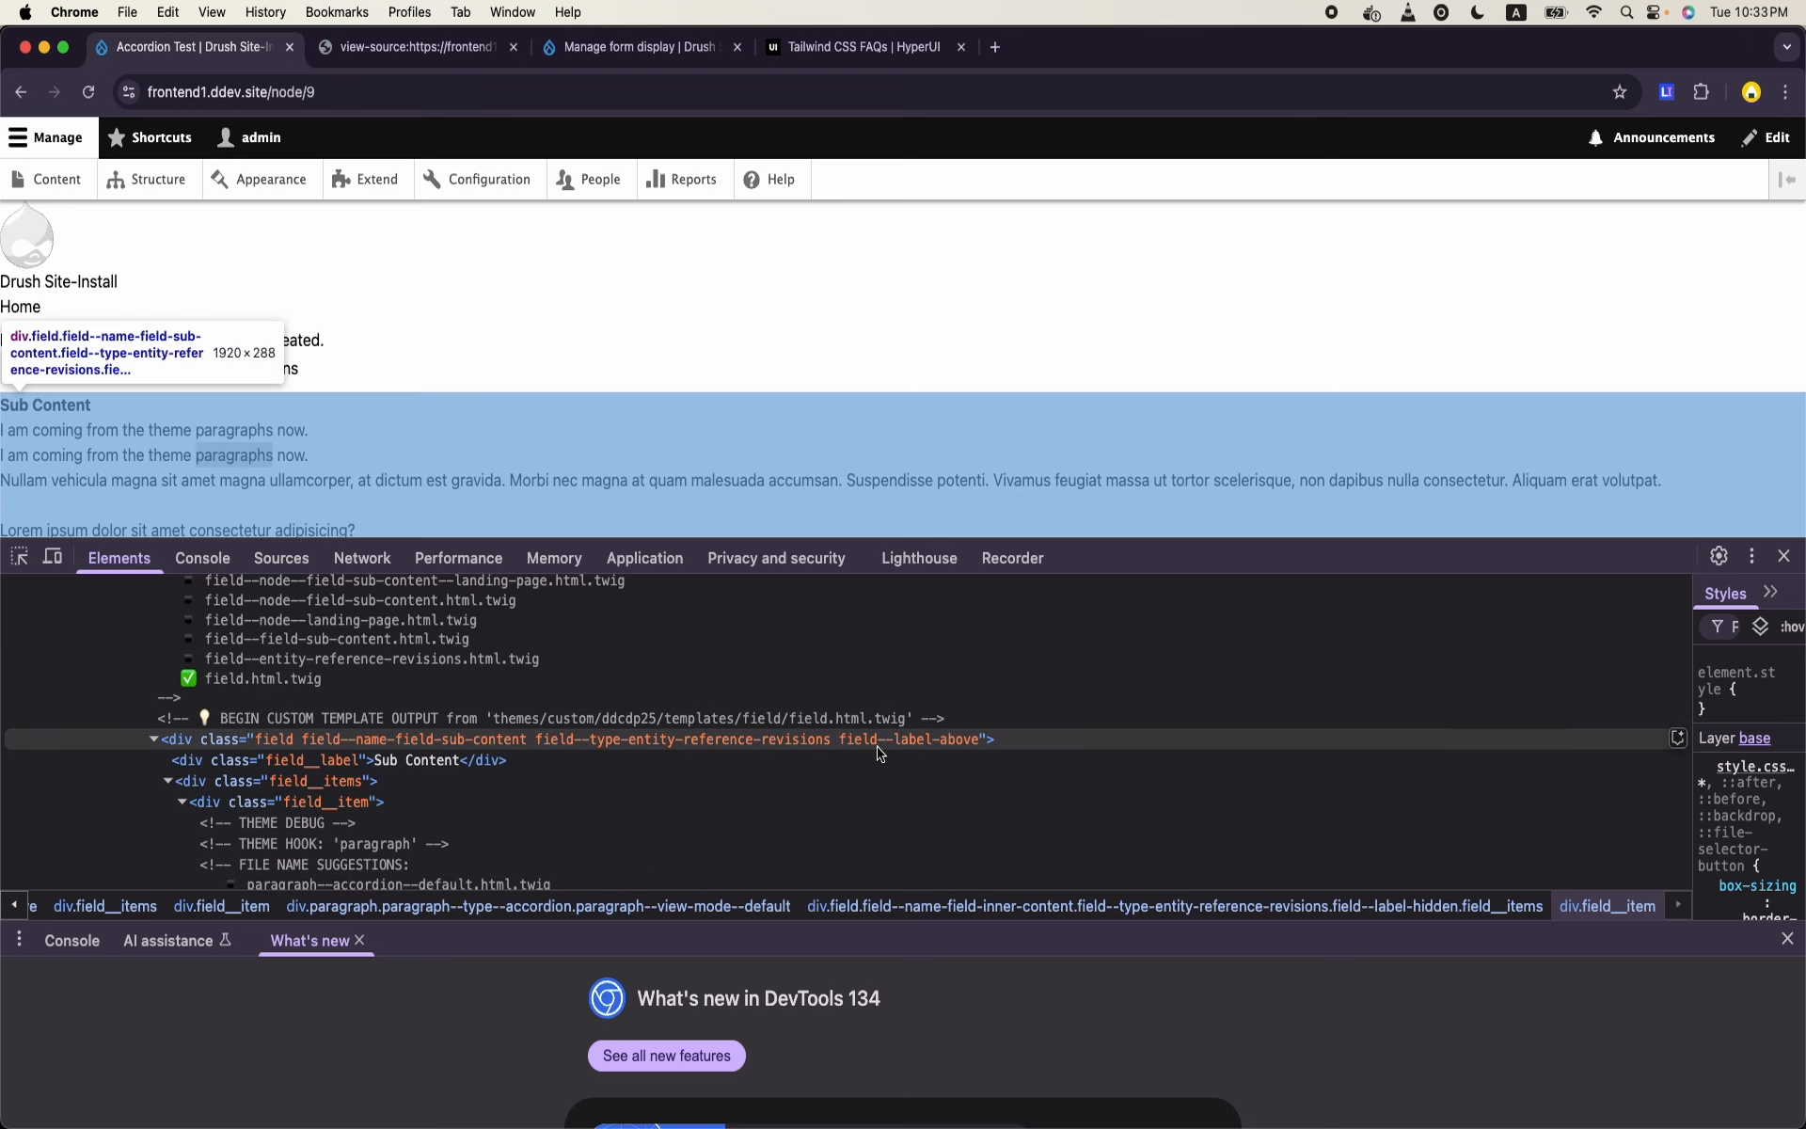
scroll(878, 755, "down", 4)
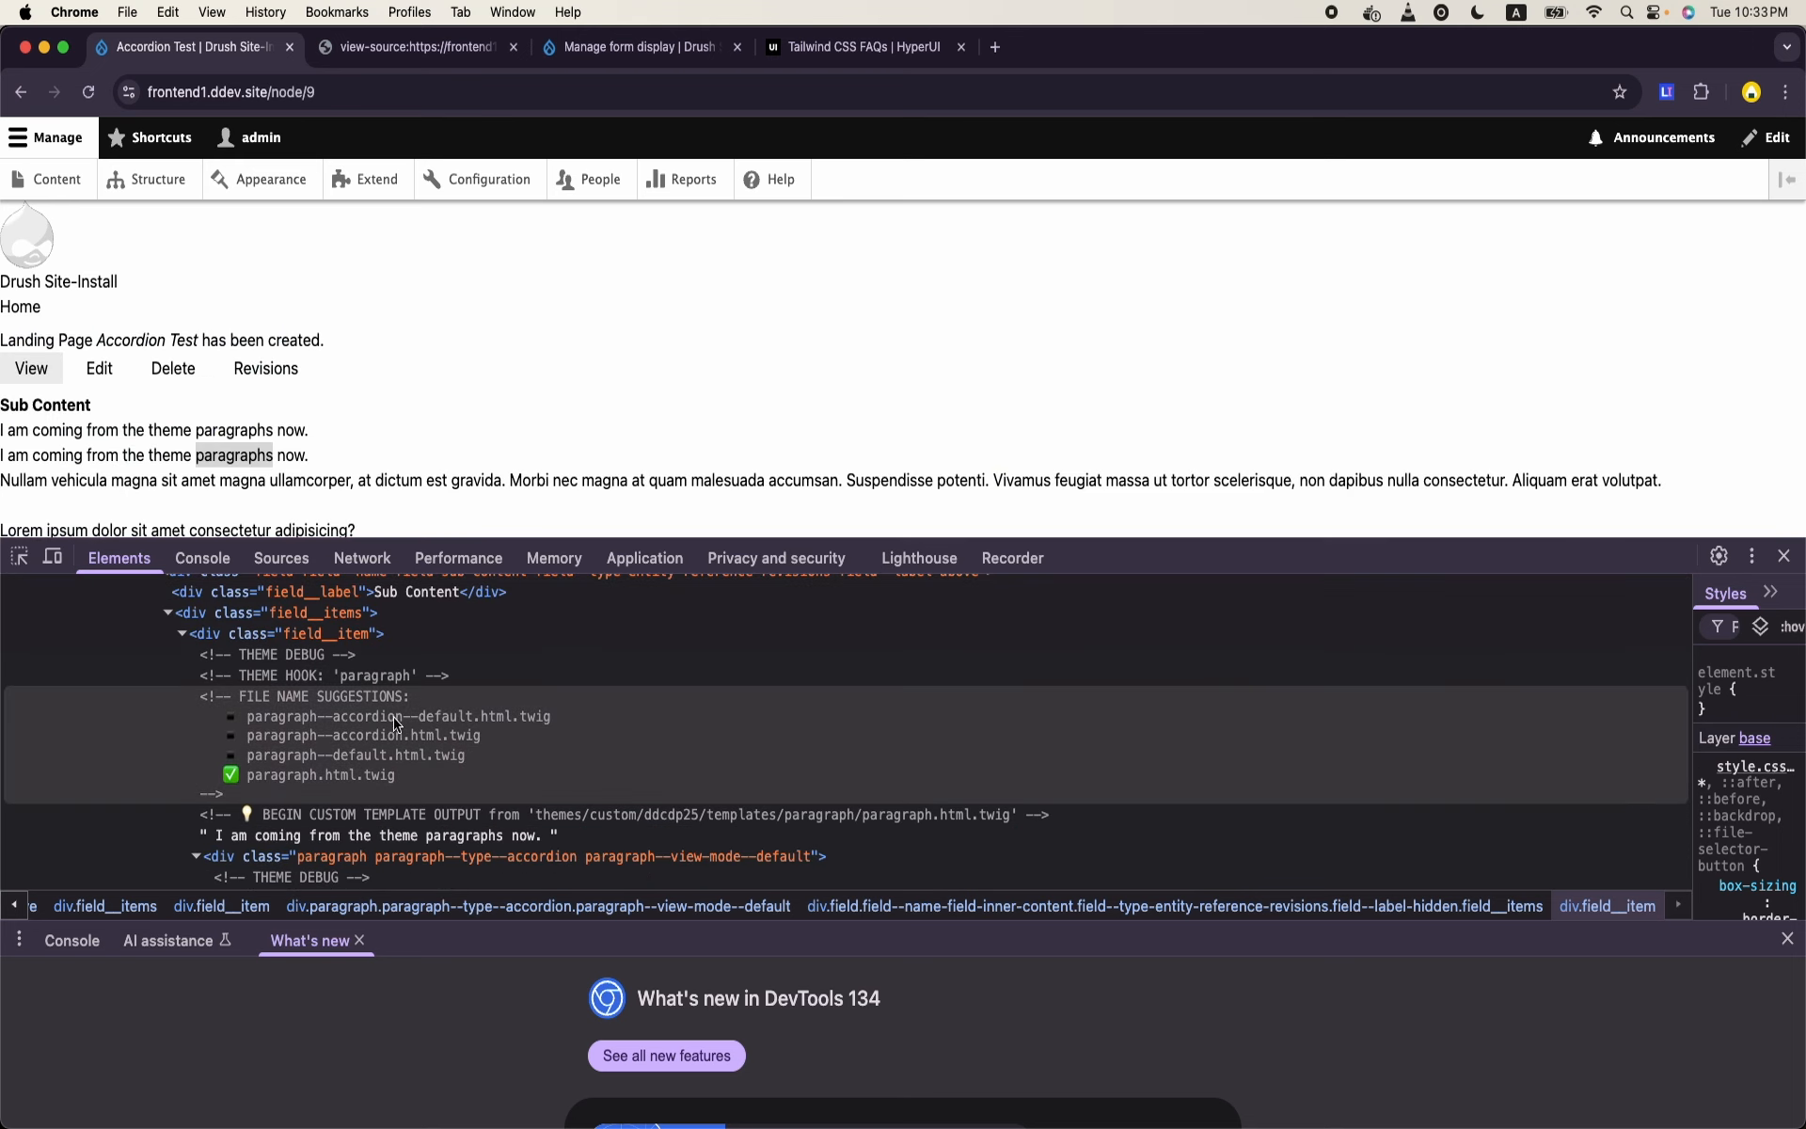
scroll(561, 736, "down", 2)
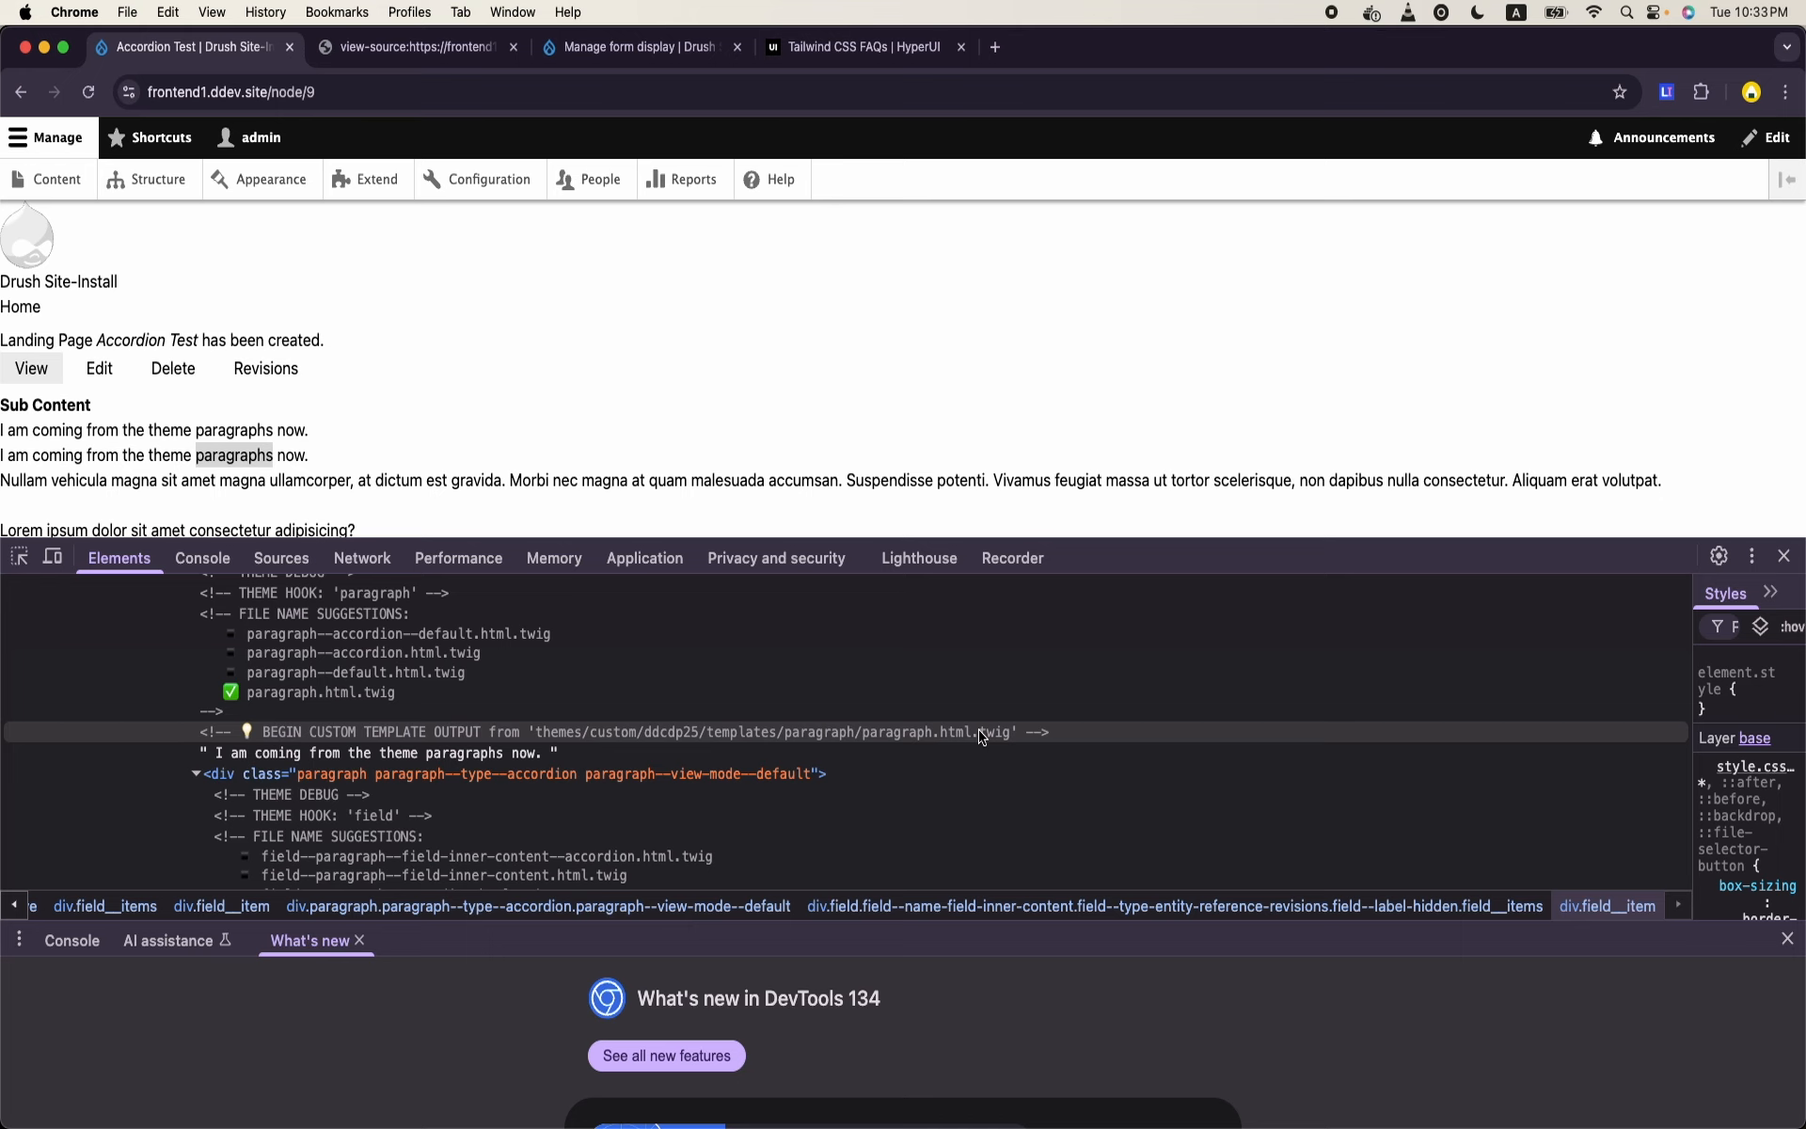
scroll(981, 735, "down", 5)
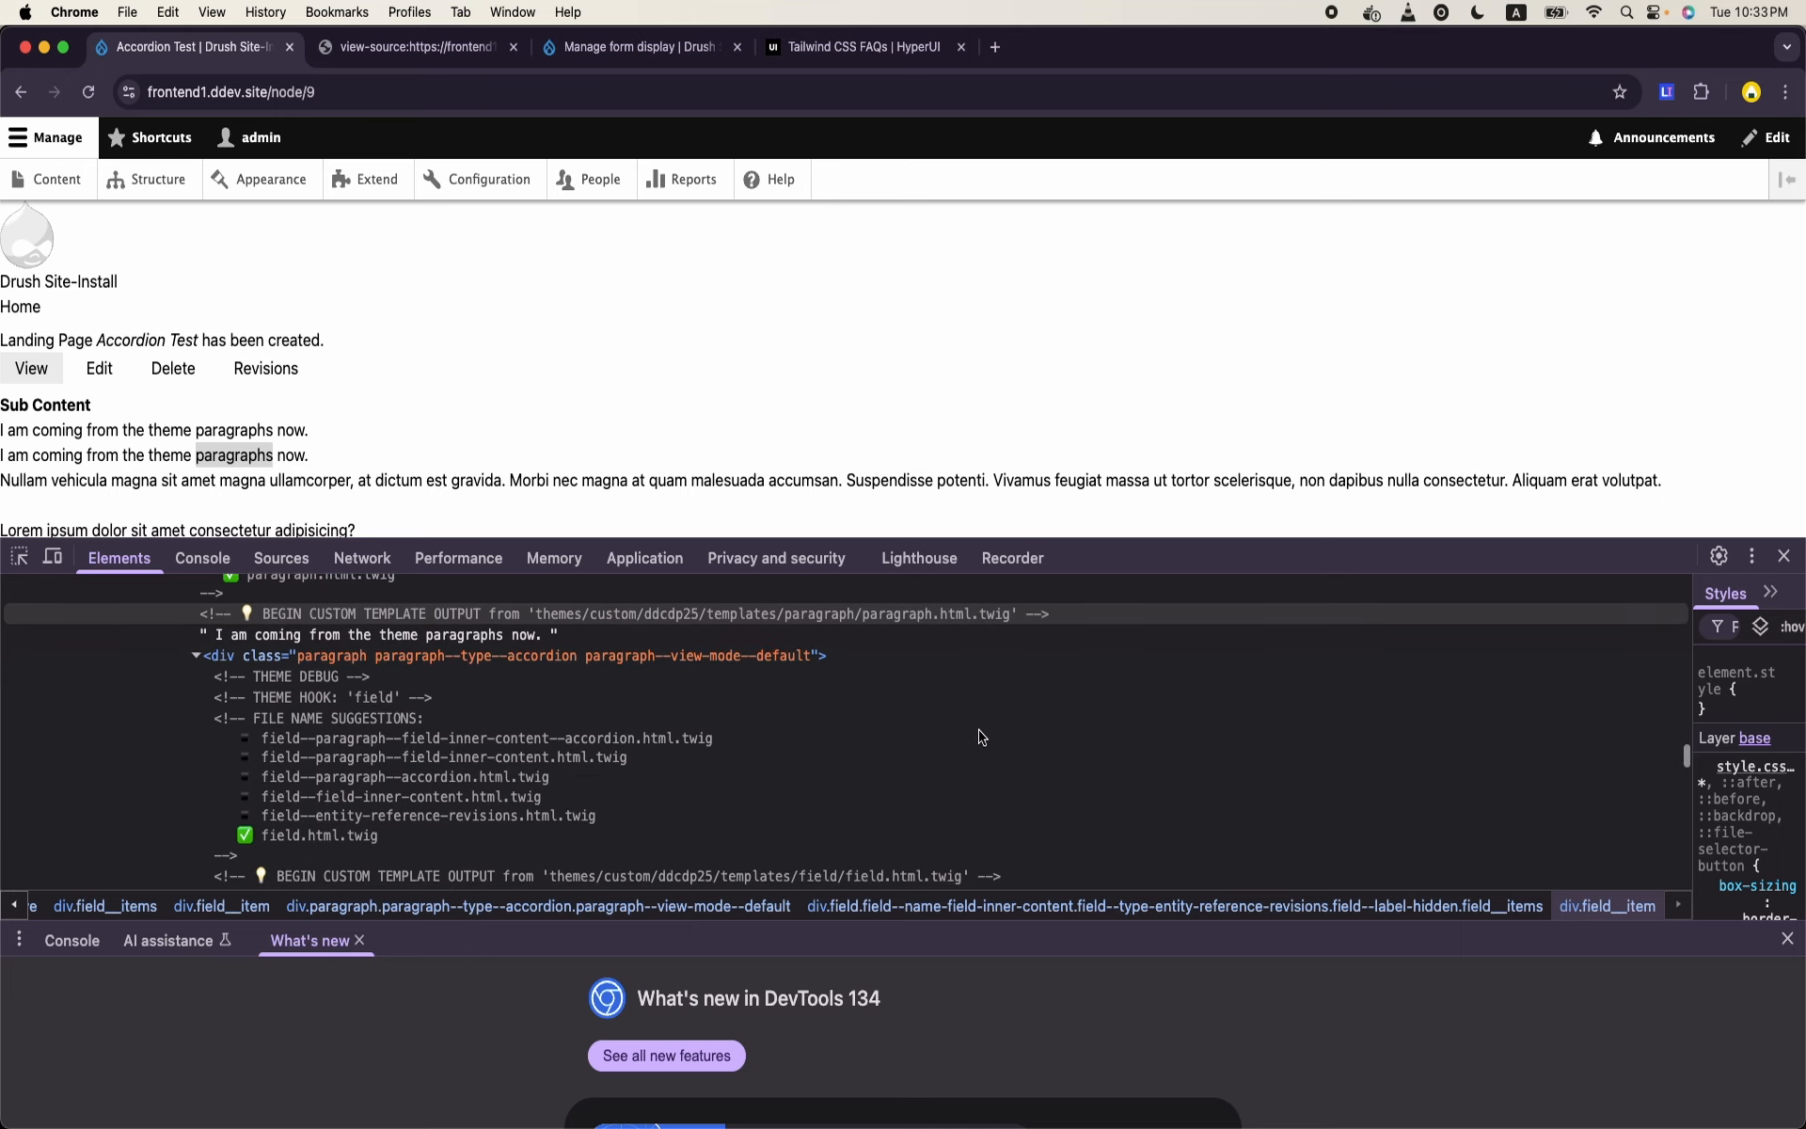
scroll(894, 628, "down", 8)
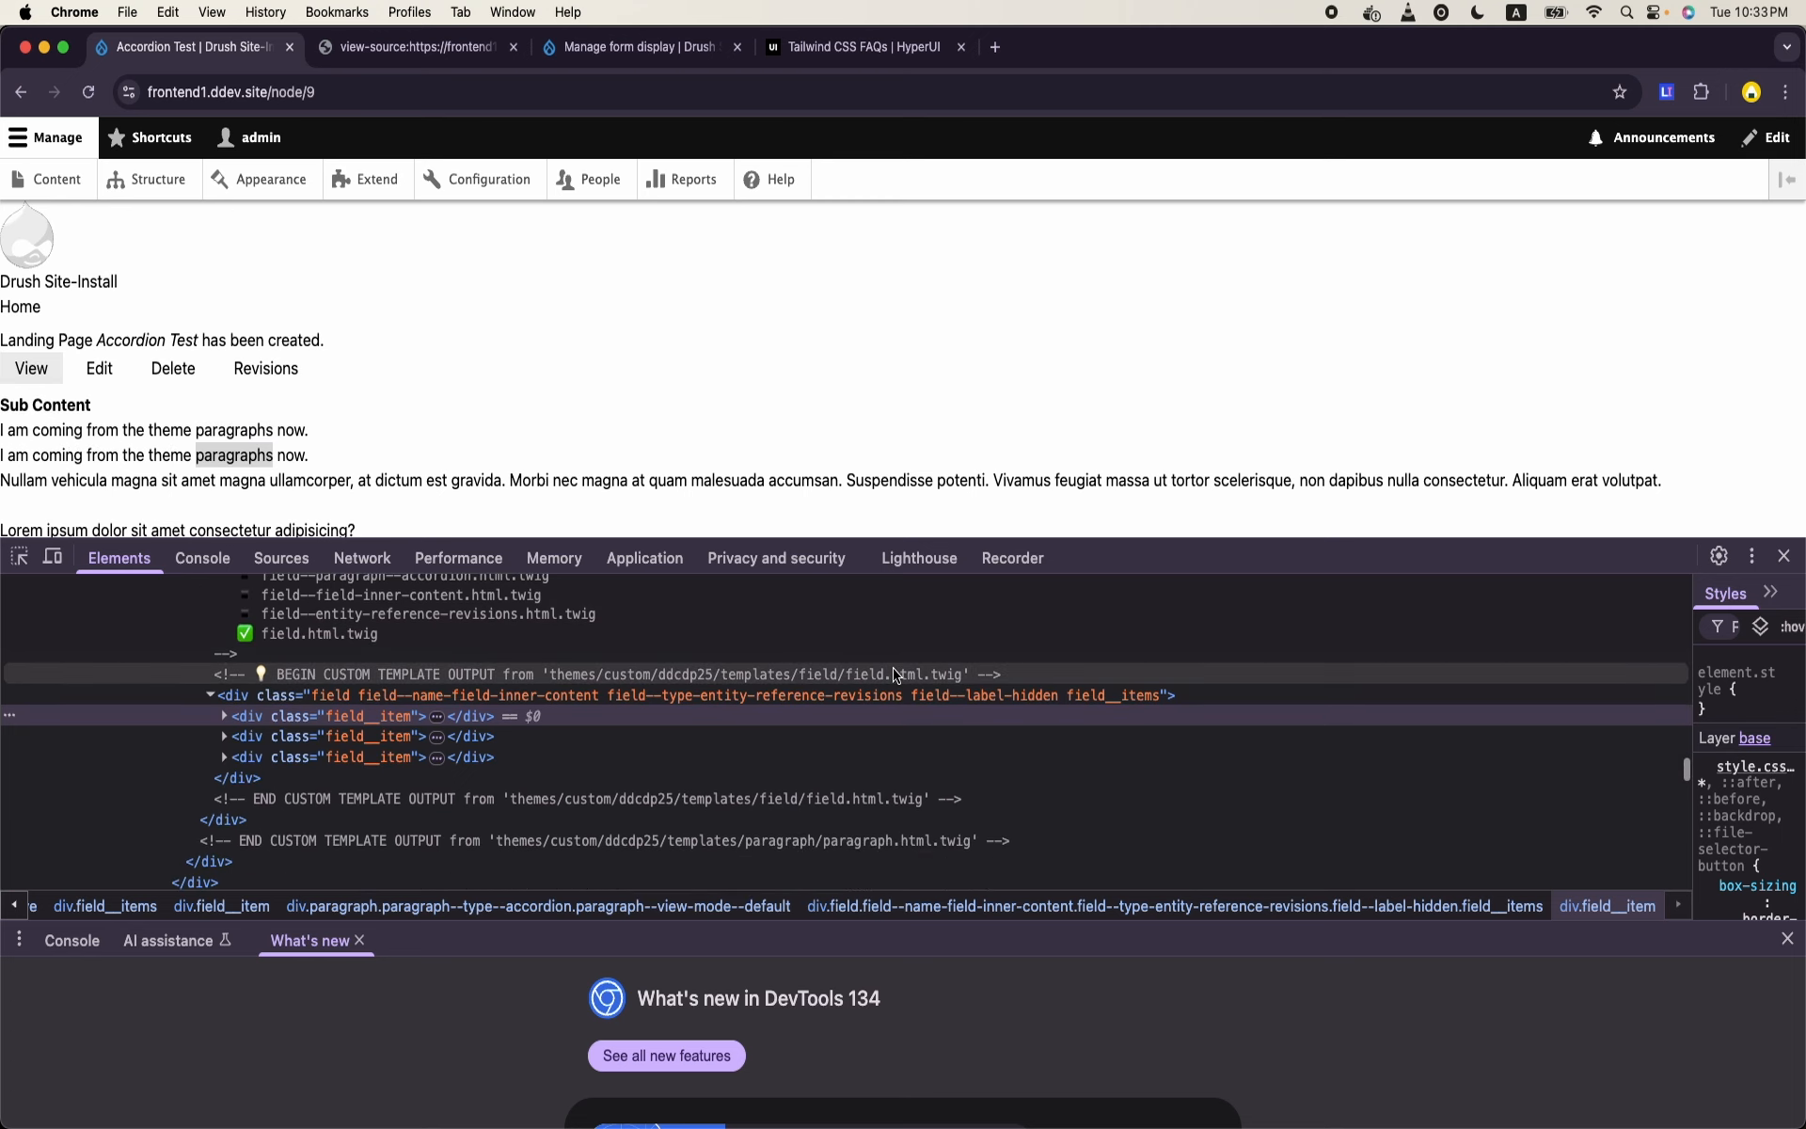
scroll(669, 727, "down", 3)
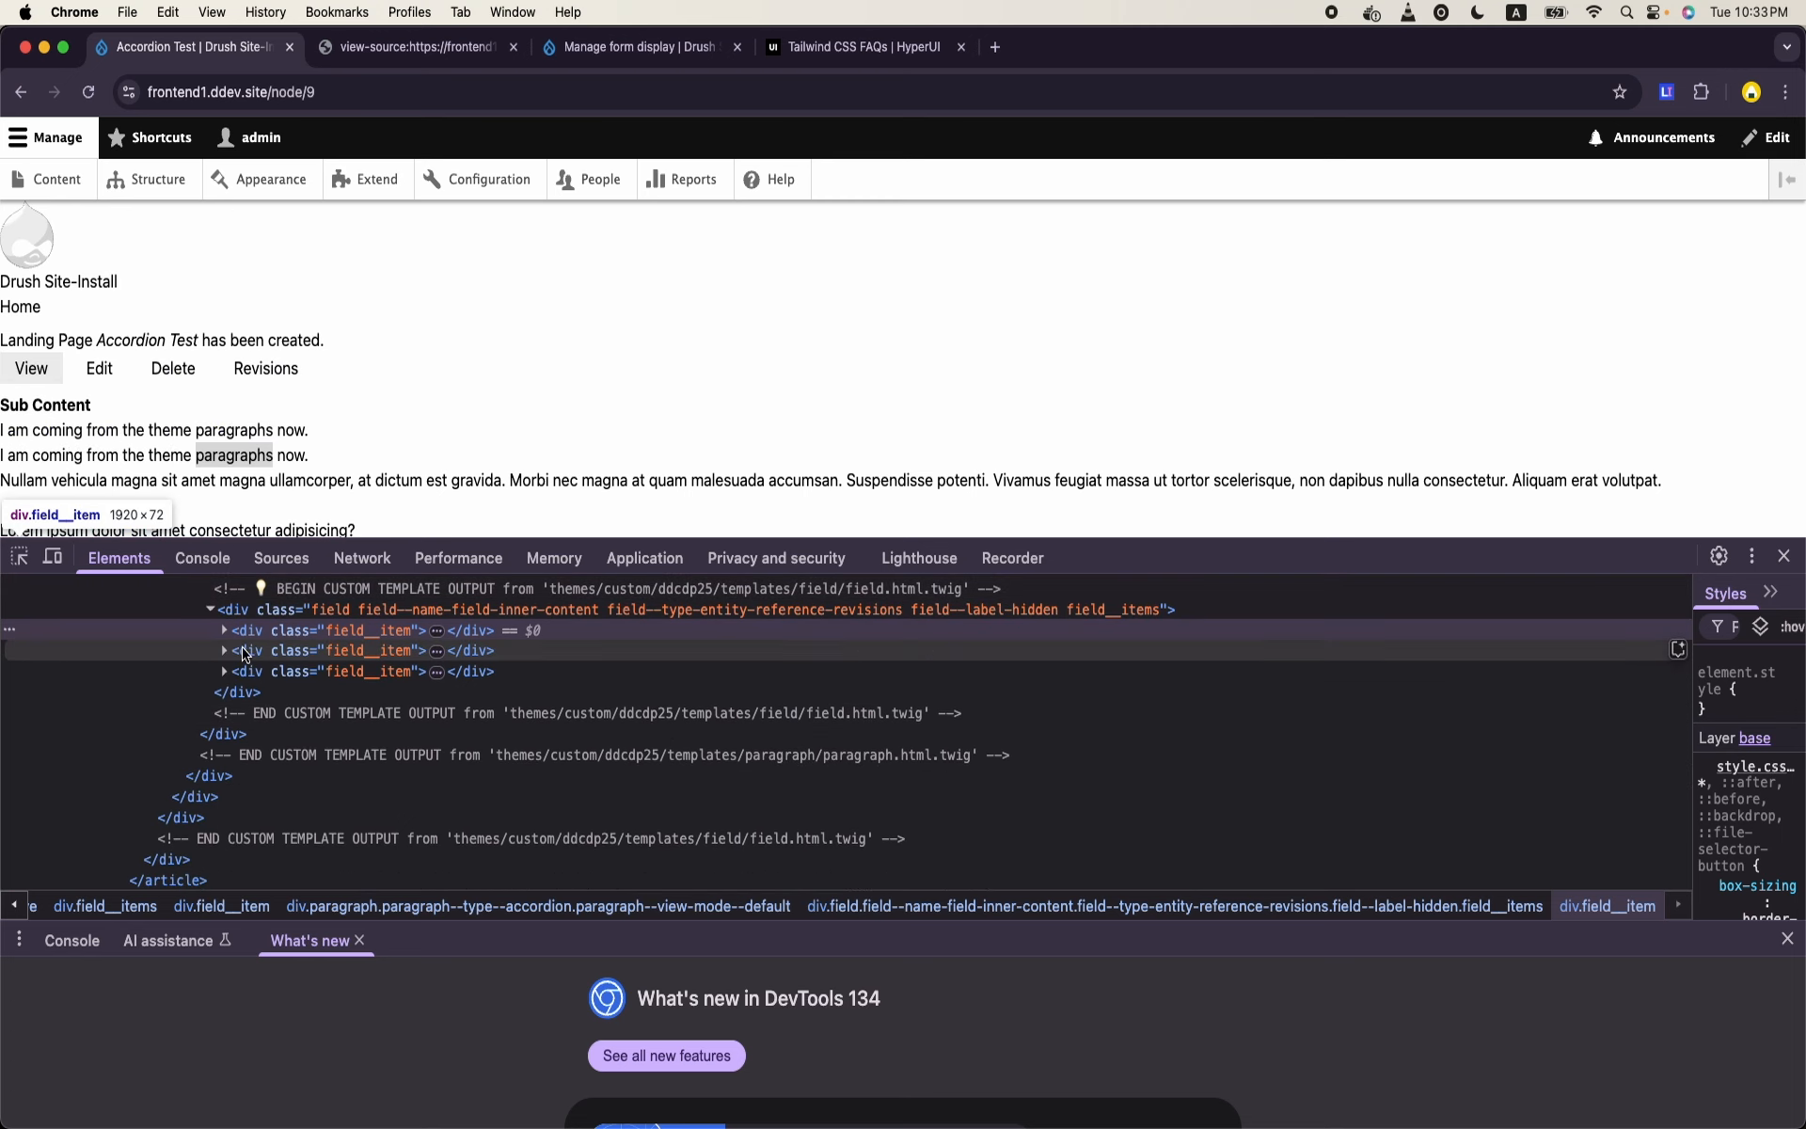
left_click(225, 630)
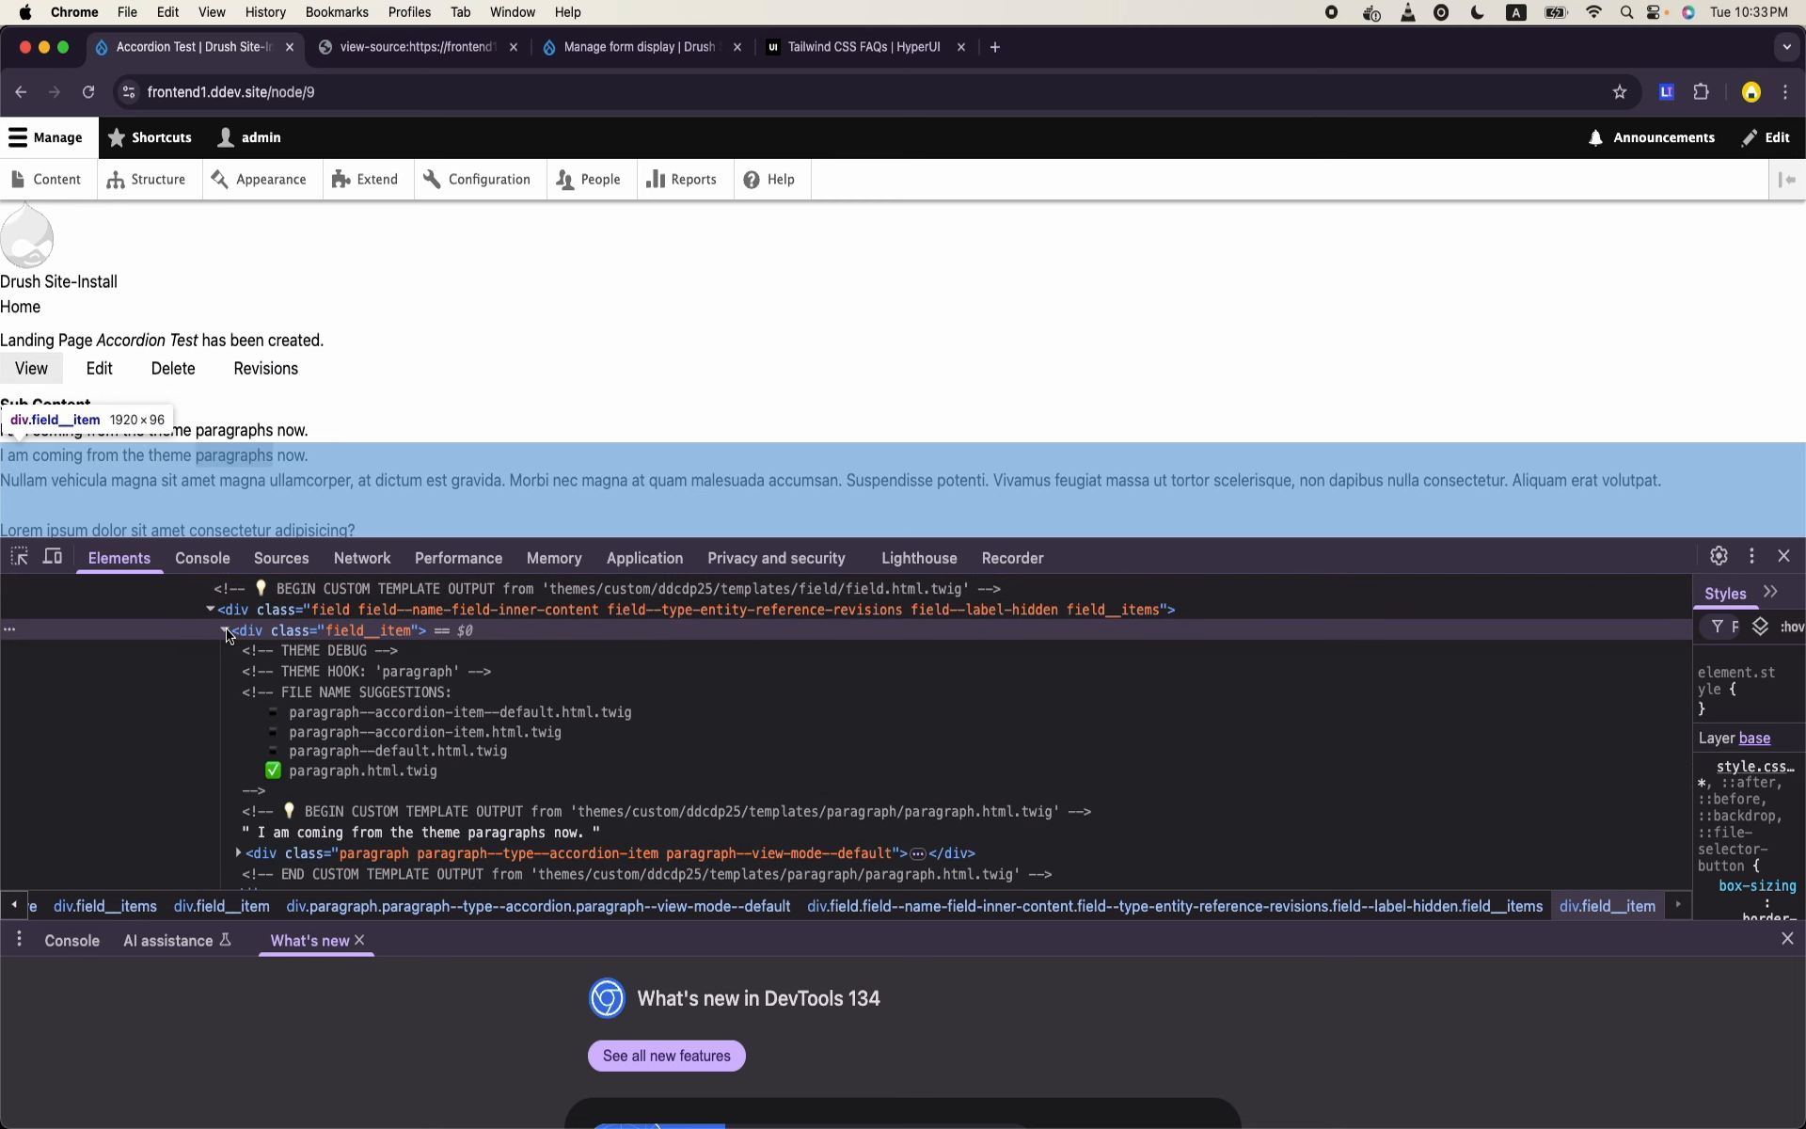
- Examine the first accordion item's paragraph template suggestions and output comments, and collapse its field item markup
scroll(855, 726, "down", 3)
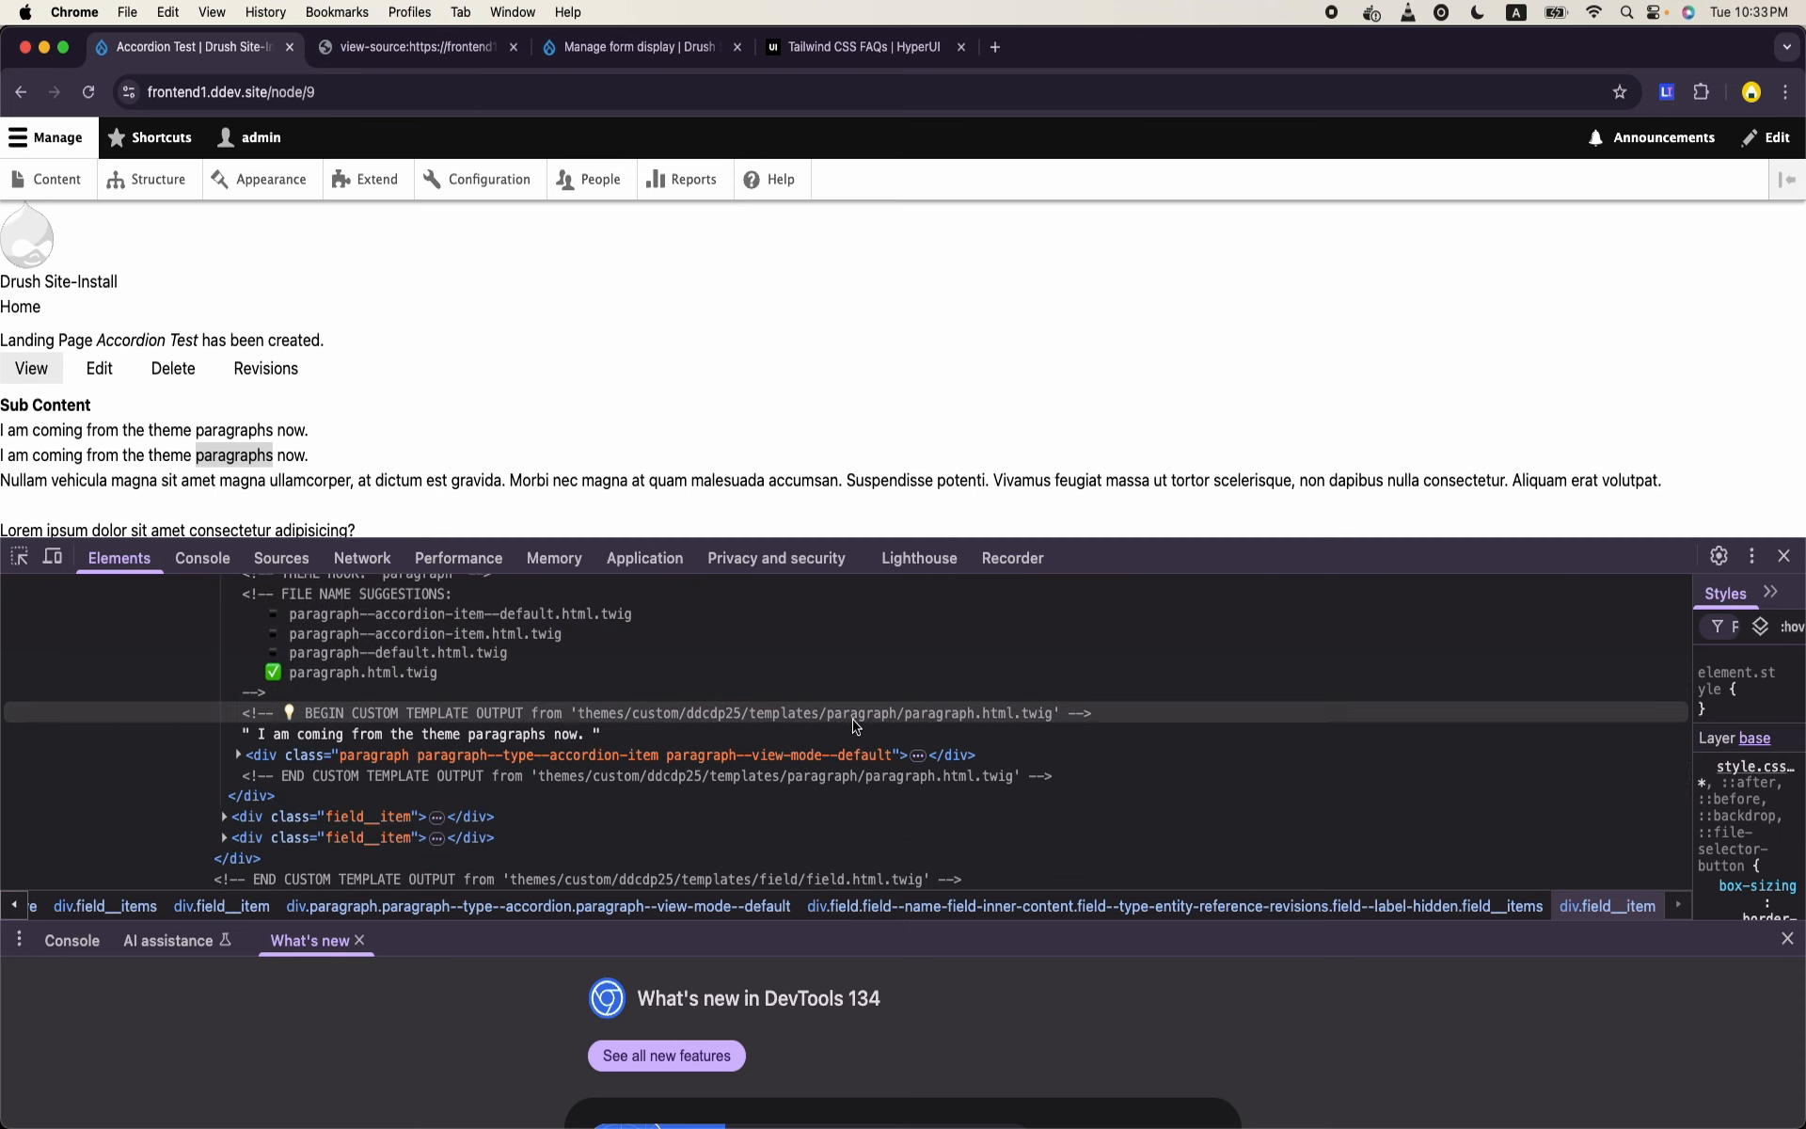
scroll(855, 726, "up", 3)
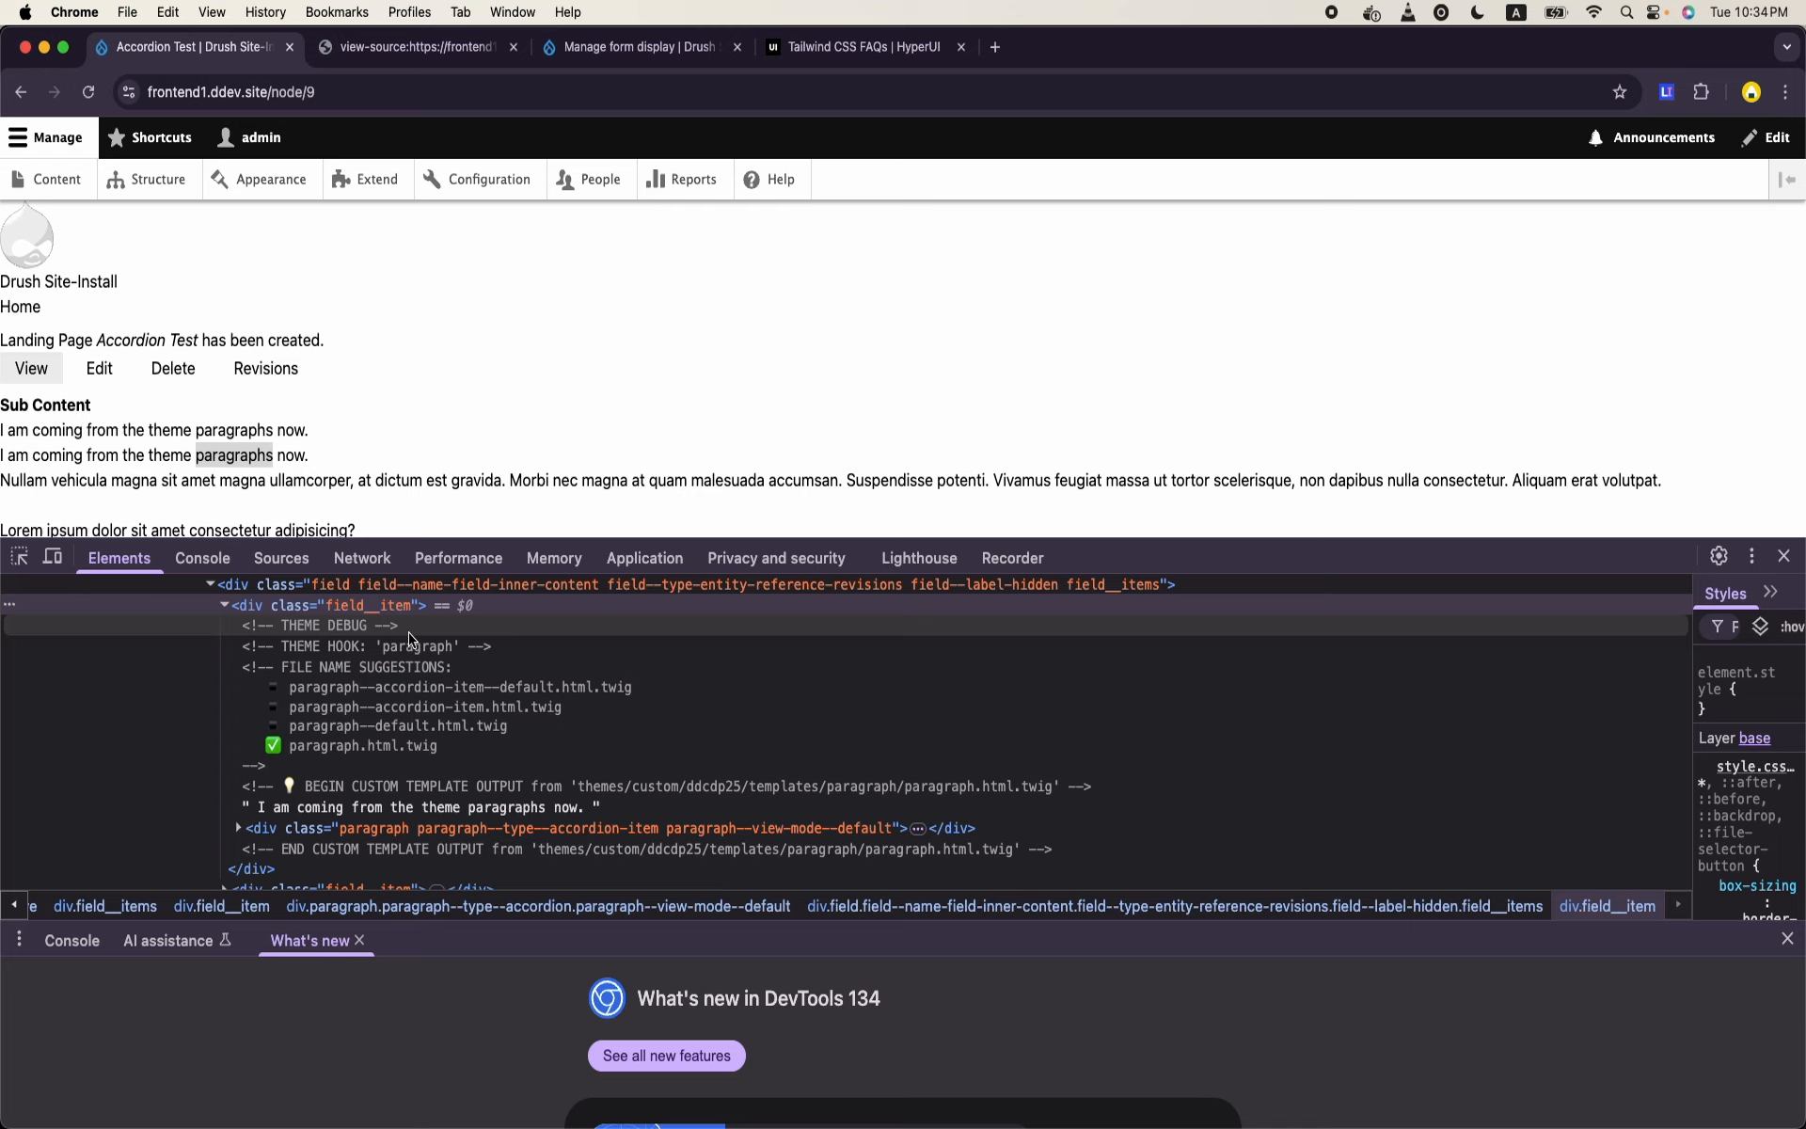
scroll(411, 639, "down", 1)
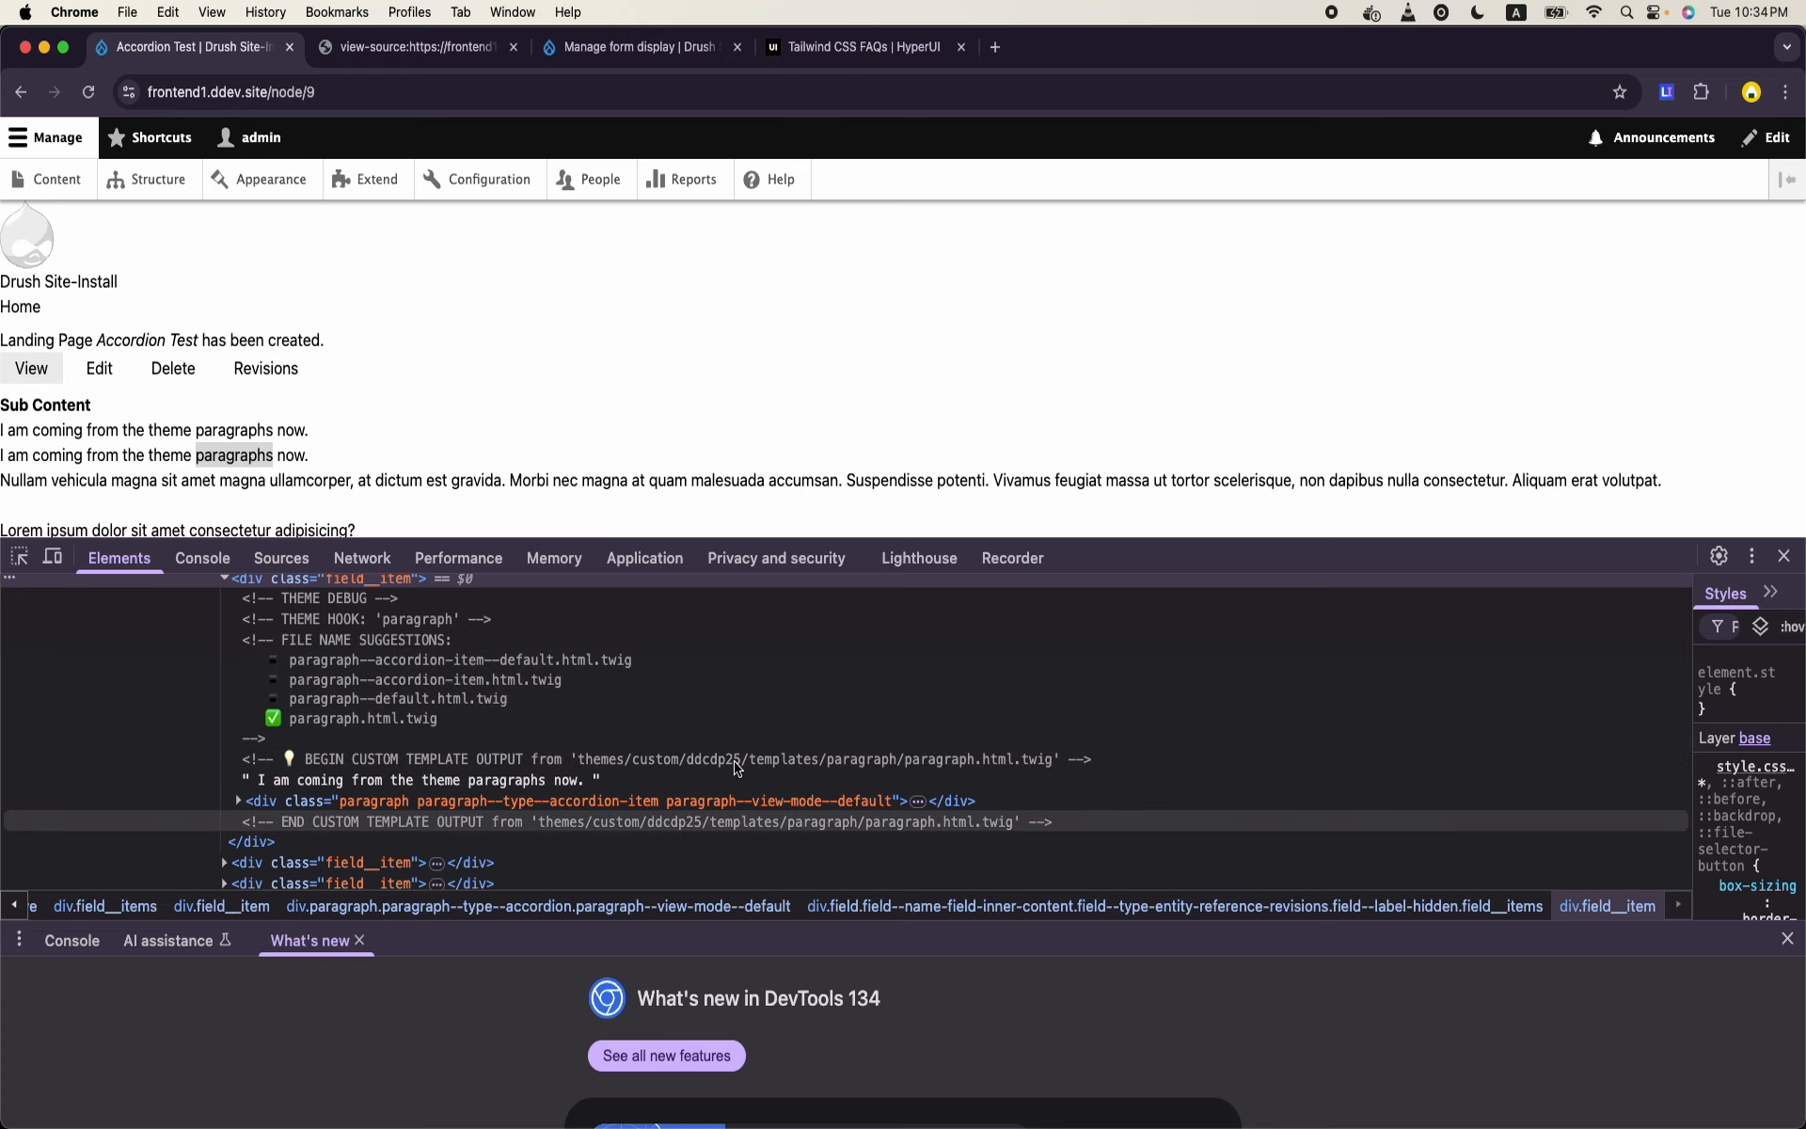
scroll(501, 739, "up", 1)
scroll(501, 738, "up", 1)
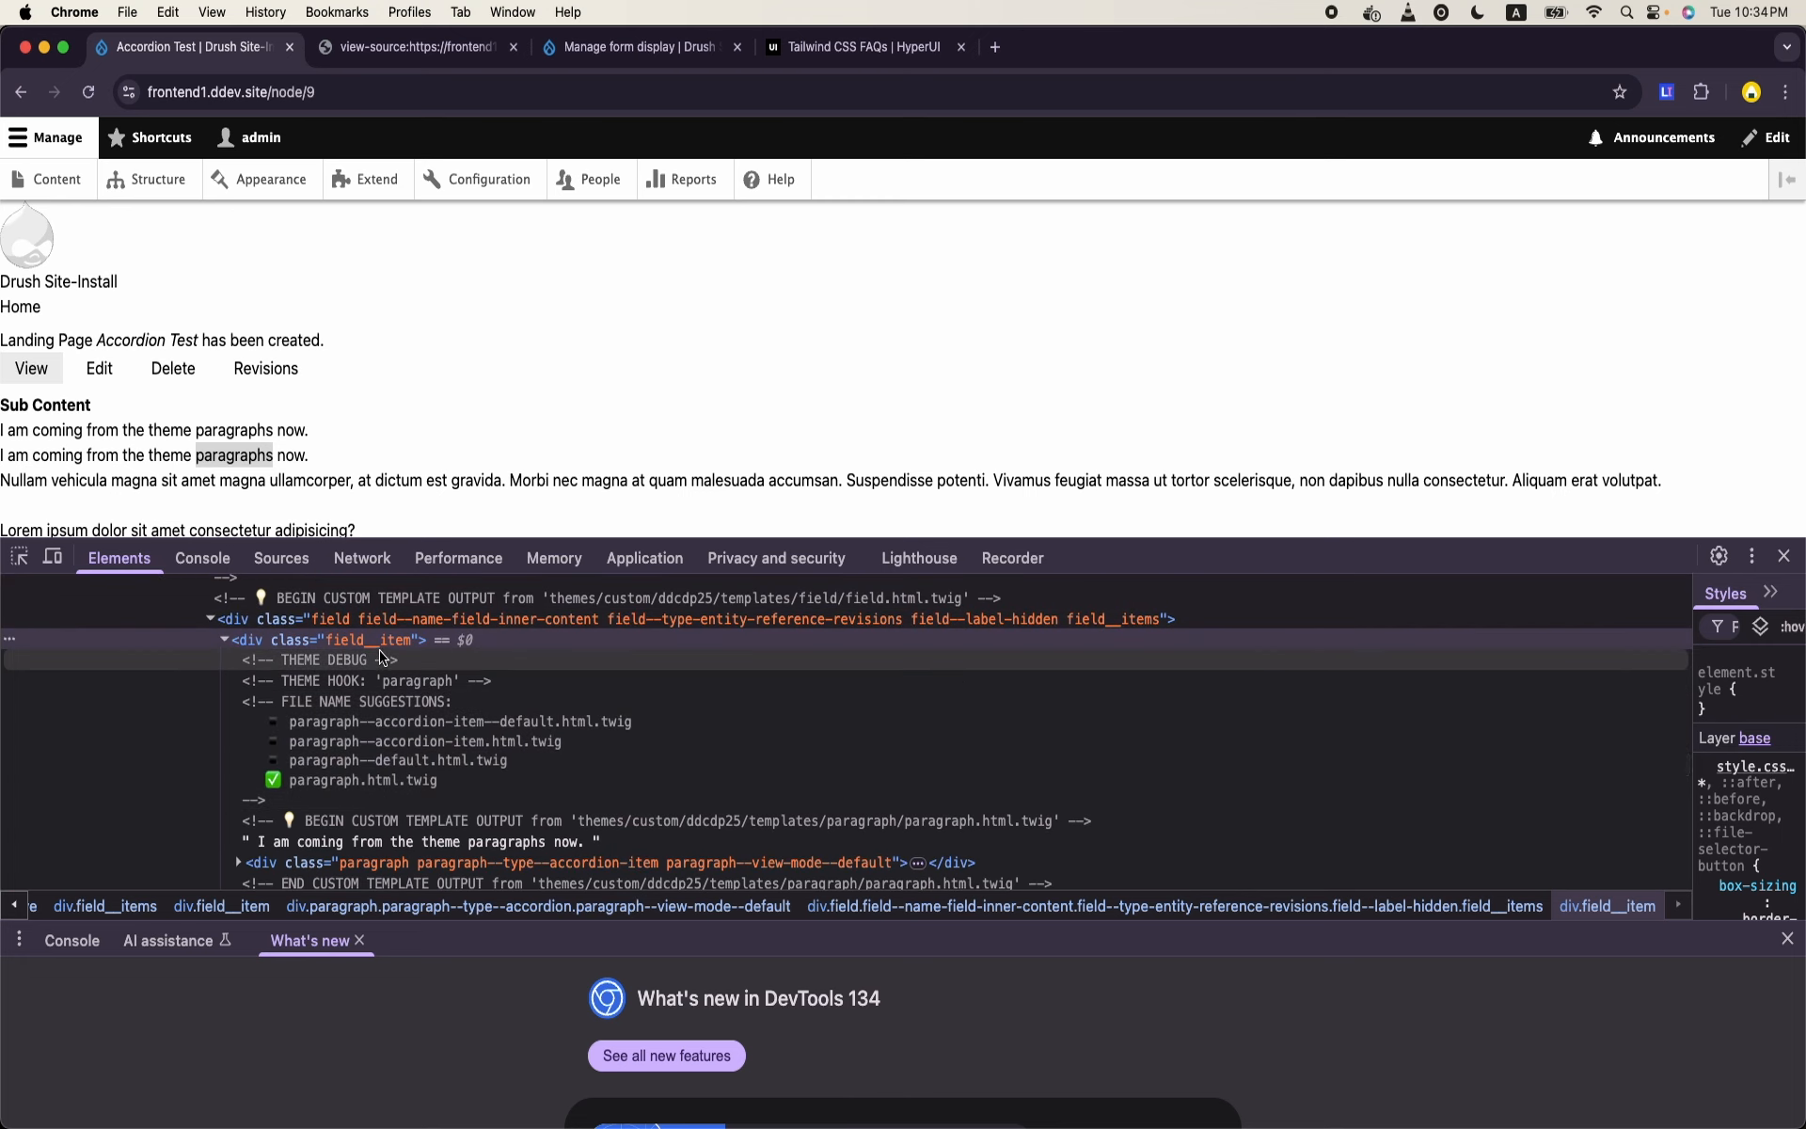
left_click(226, 640)
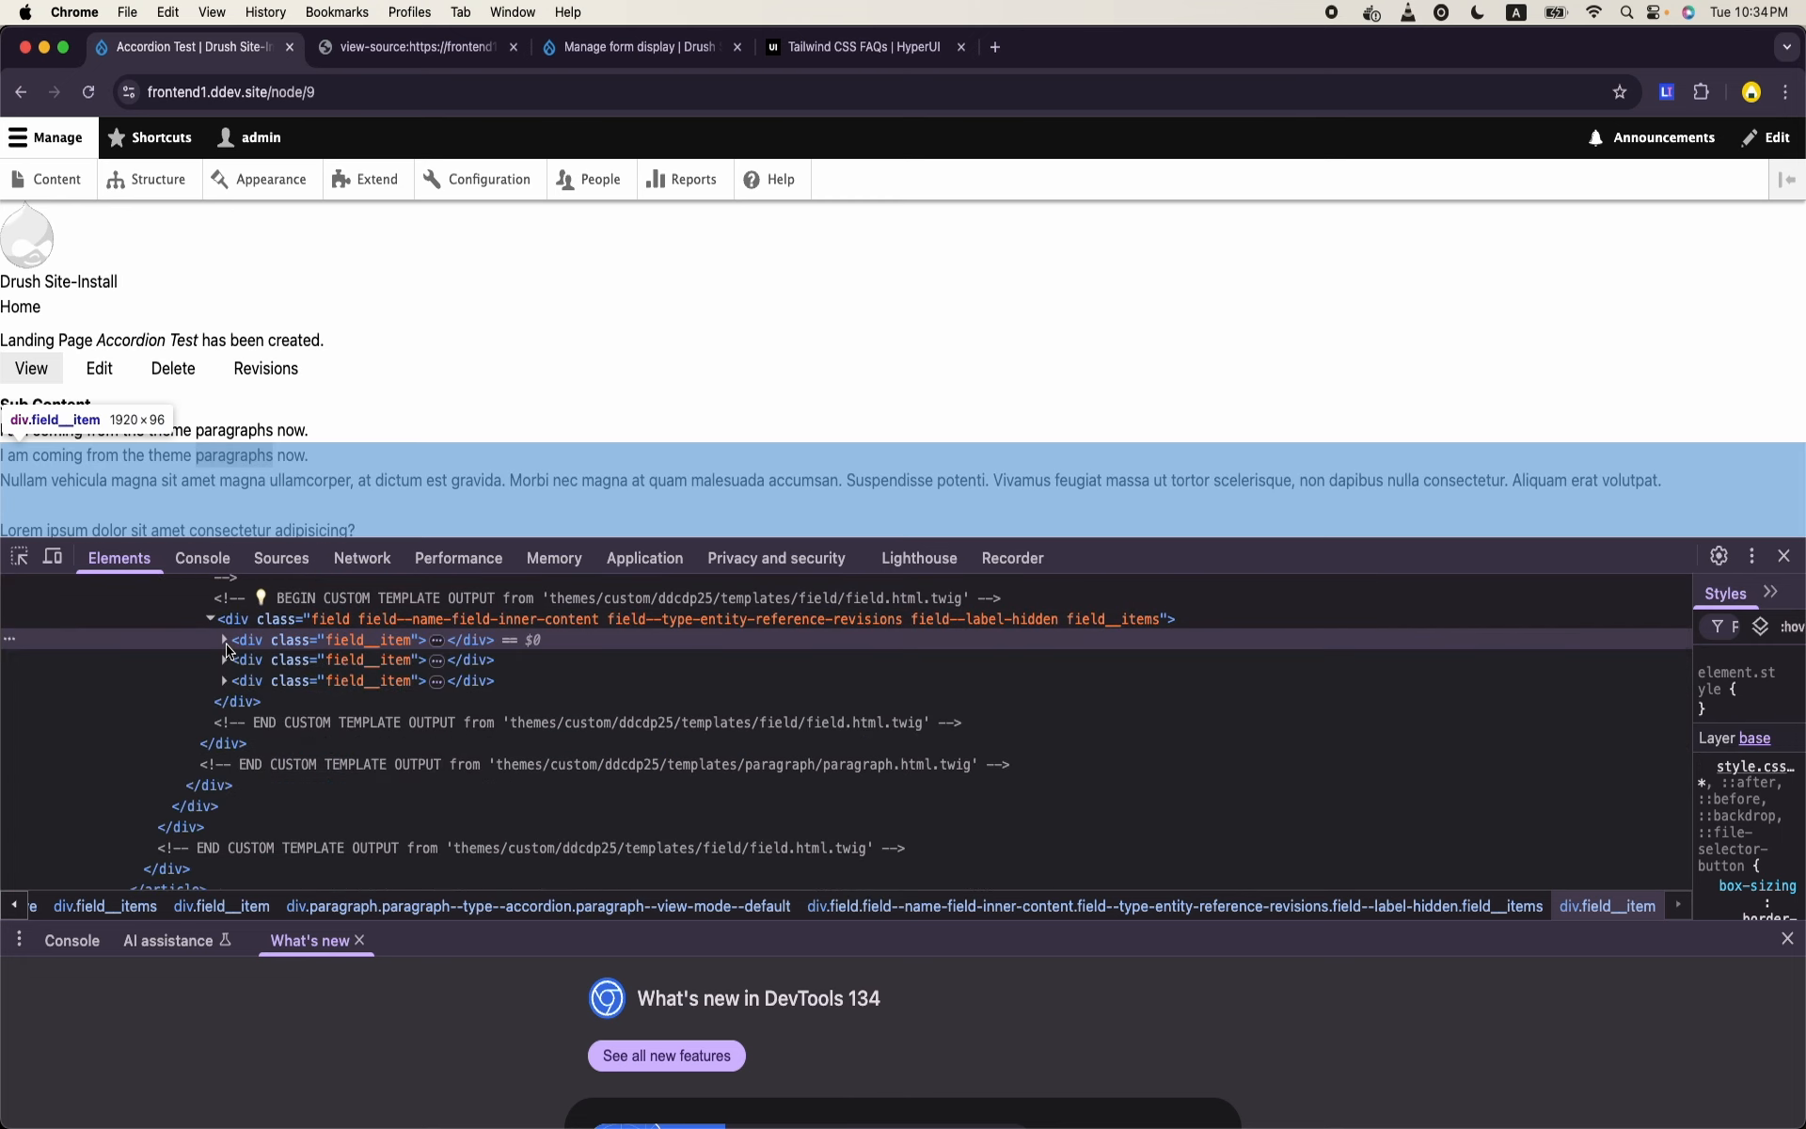
- Switch to OpenOffice, continue despite the settings lock, and recover all listed documents, opening the locked files for editing
mouse_move(968, 1110)
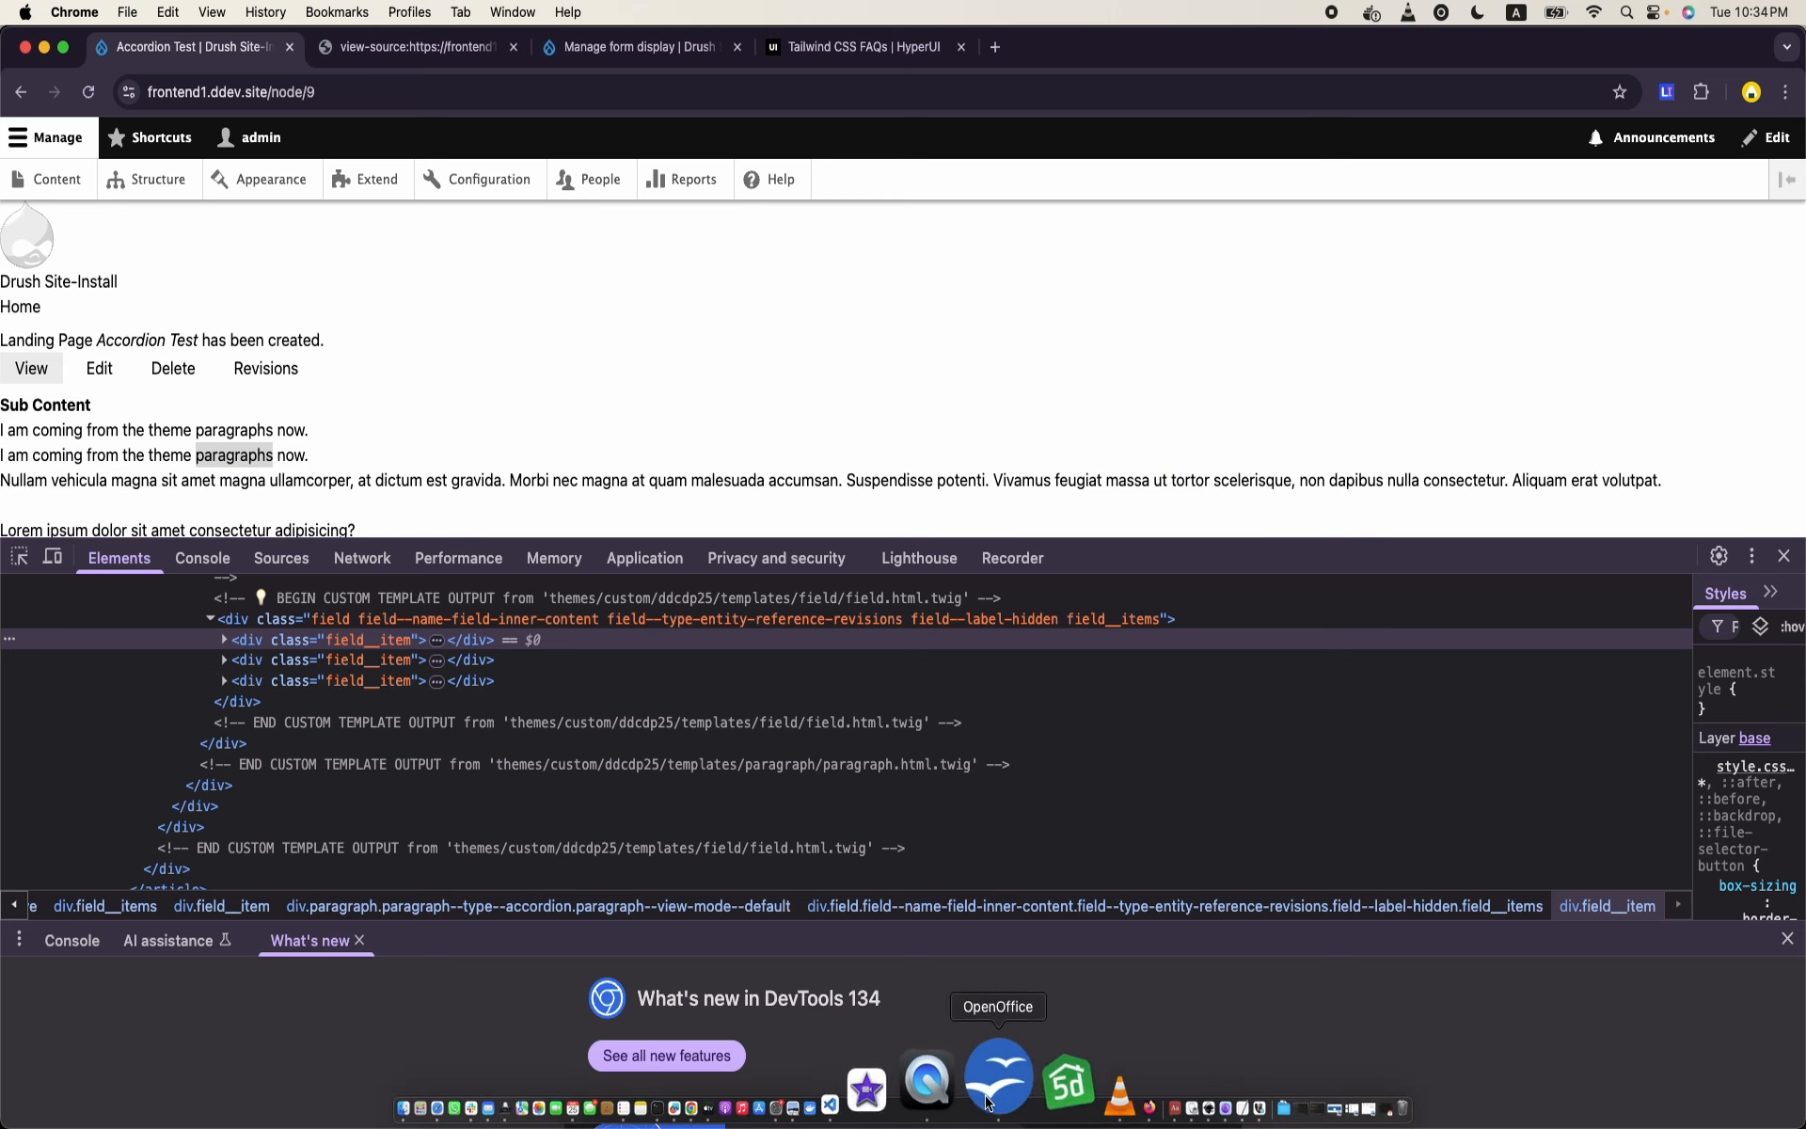
left_click(997, 1081)
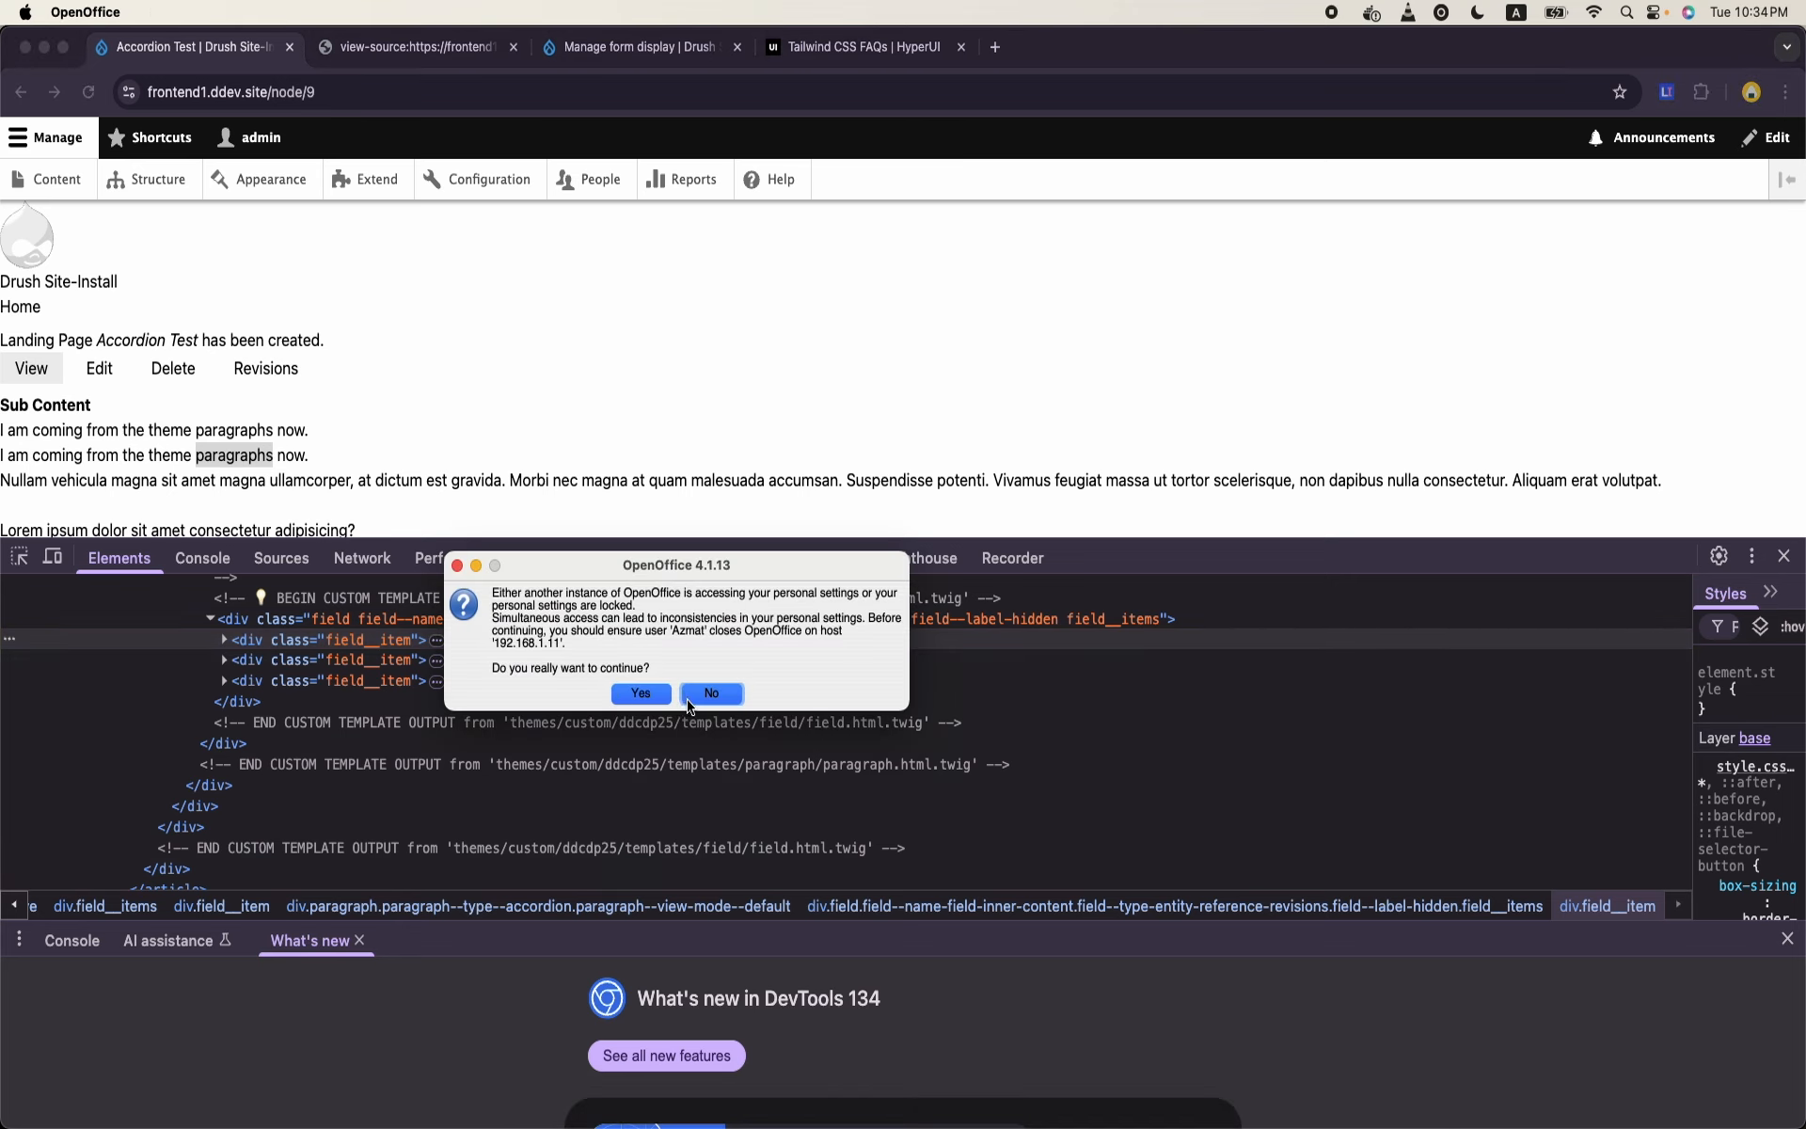
left_click(642, 696)
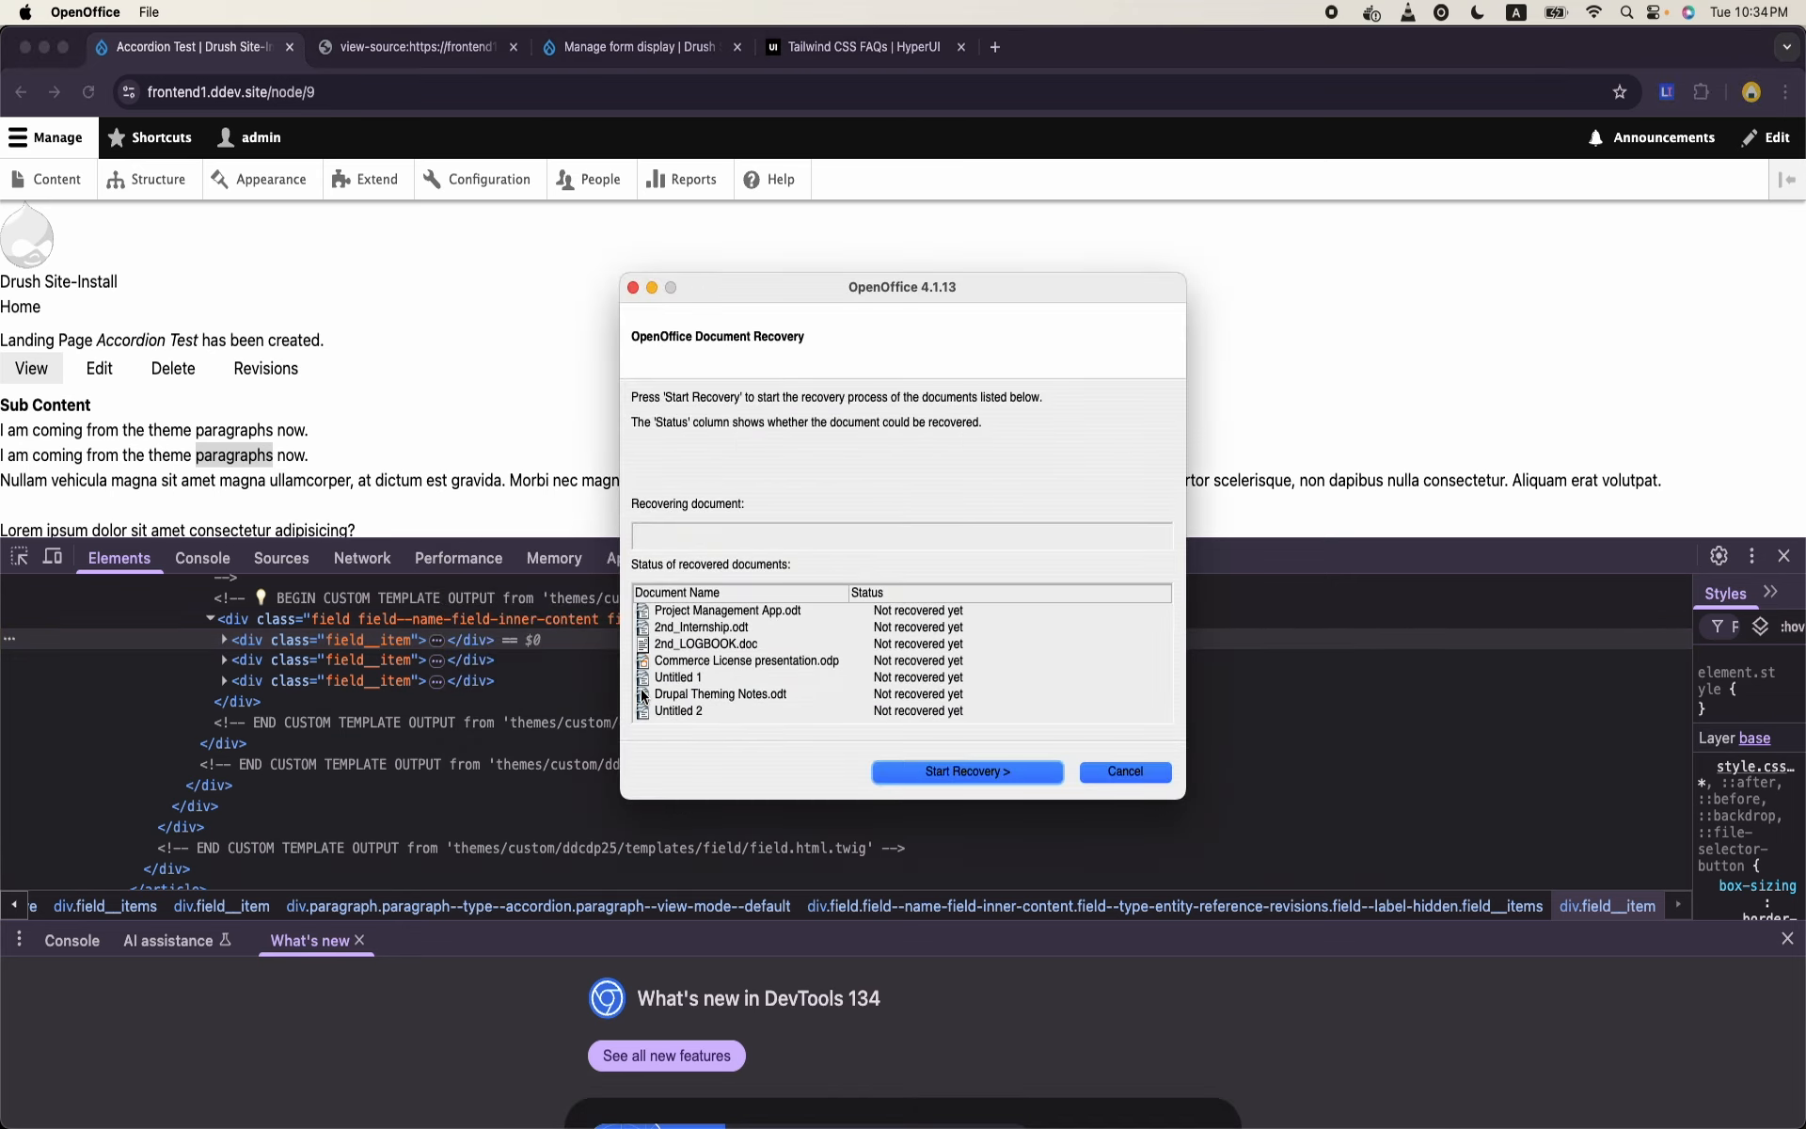
left_click(1024, 783)
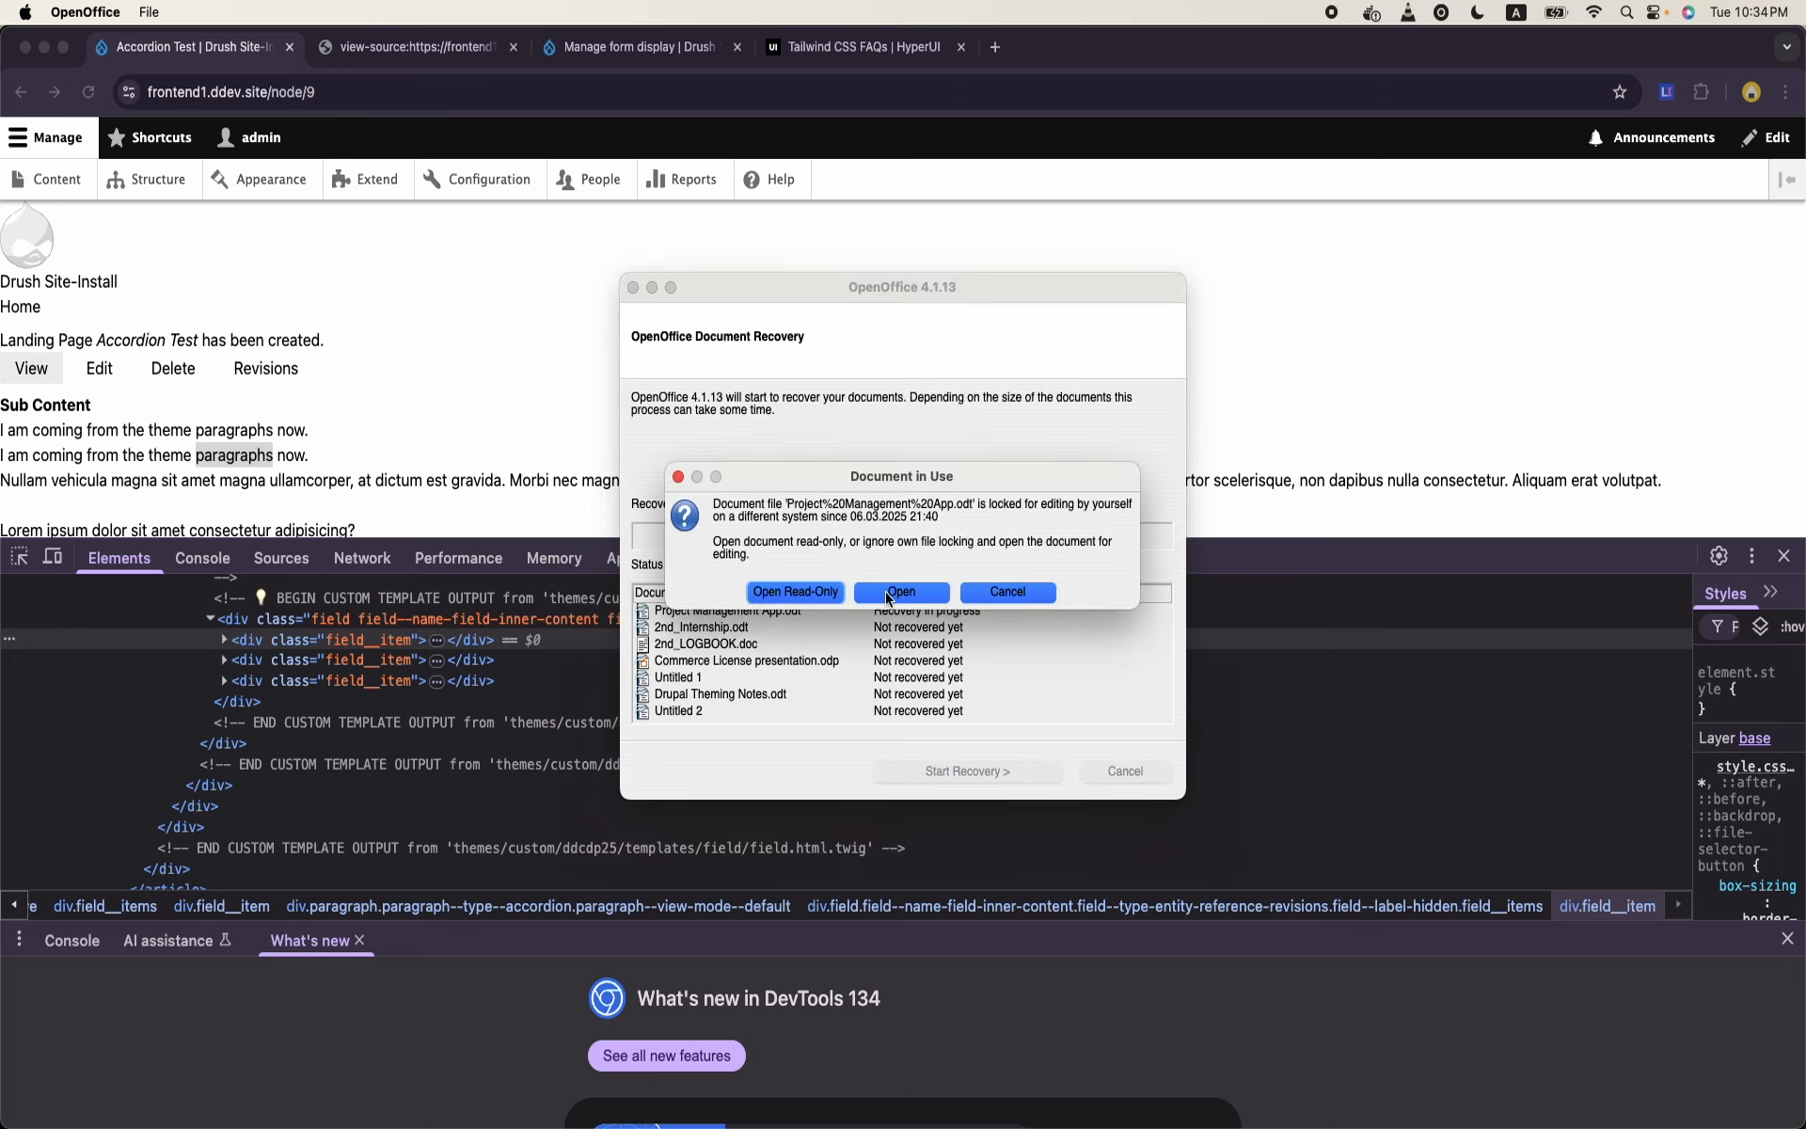
left_click(888, 596)
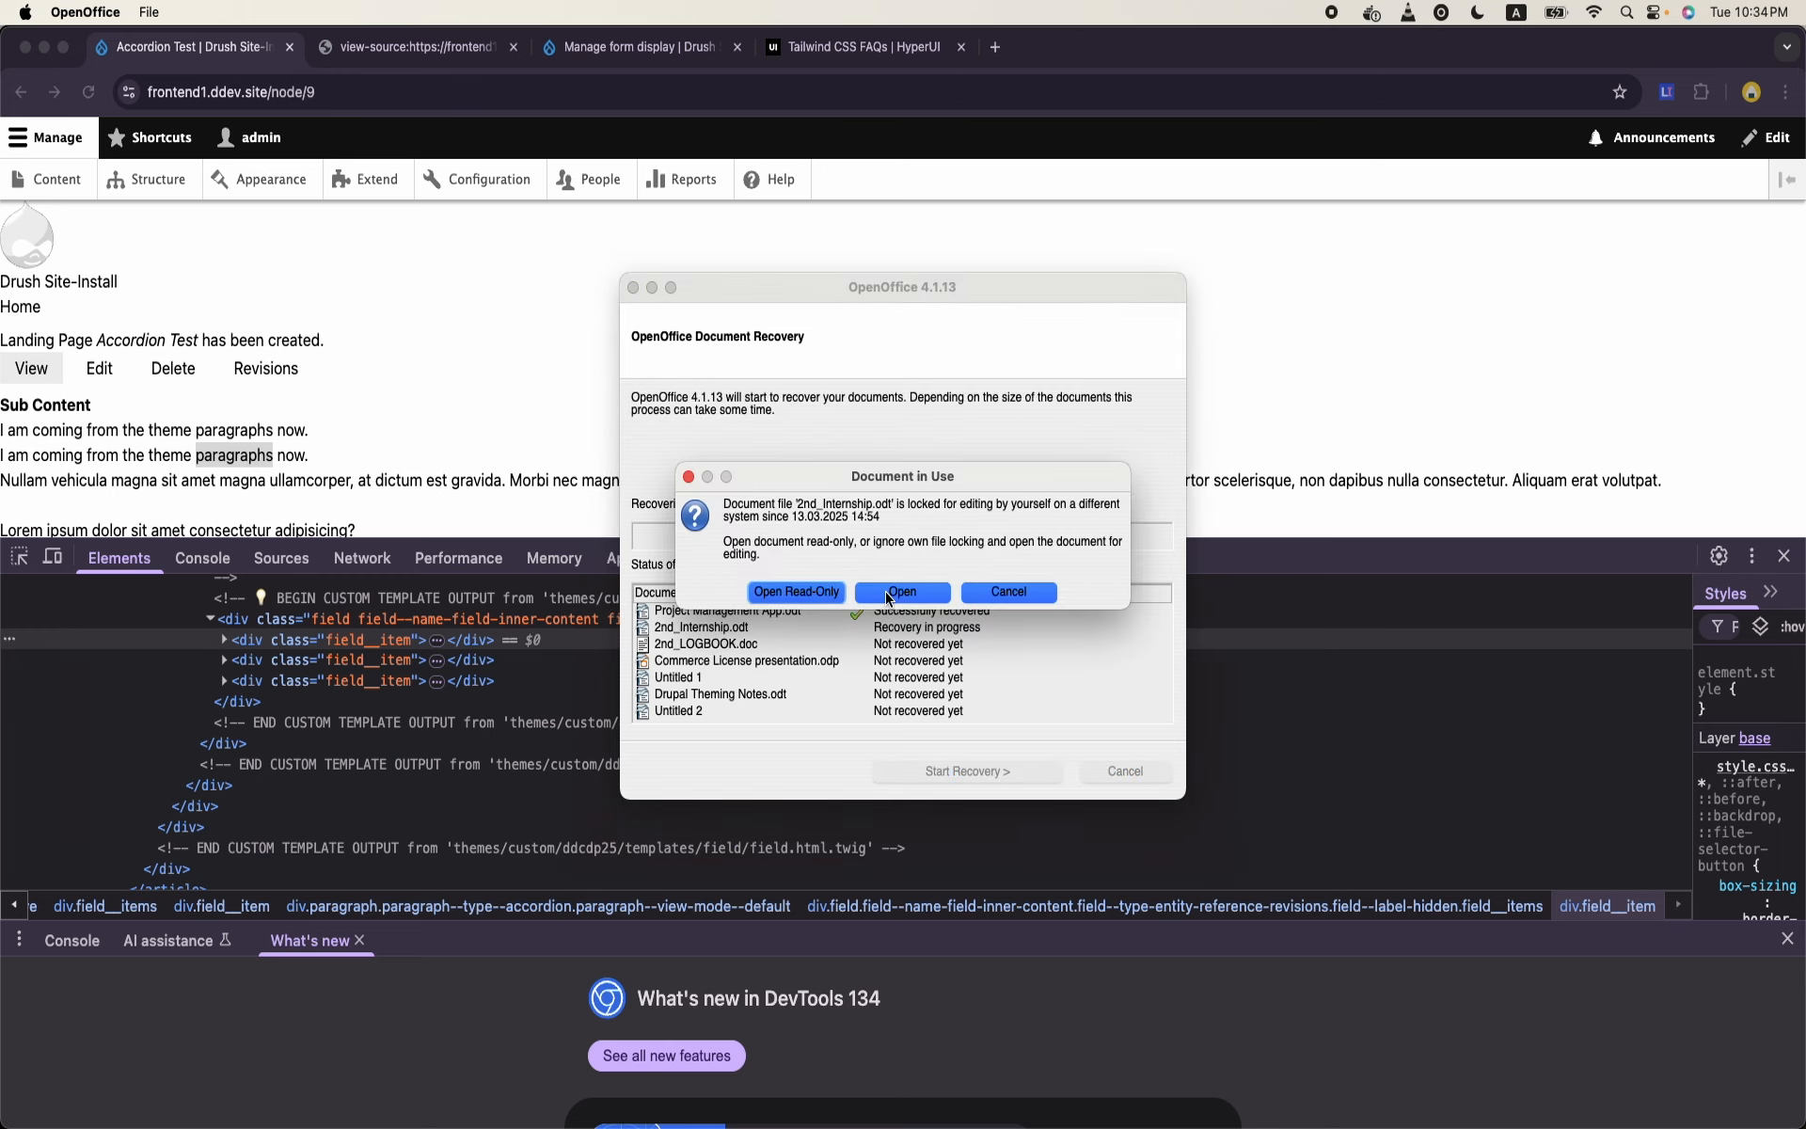
left_click(888, 596)
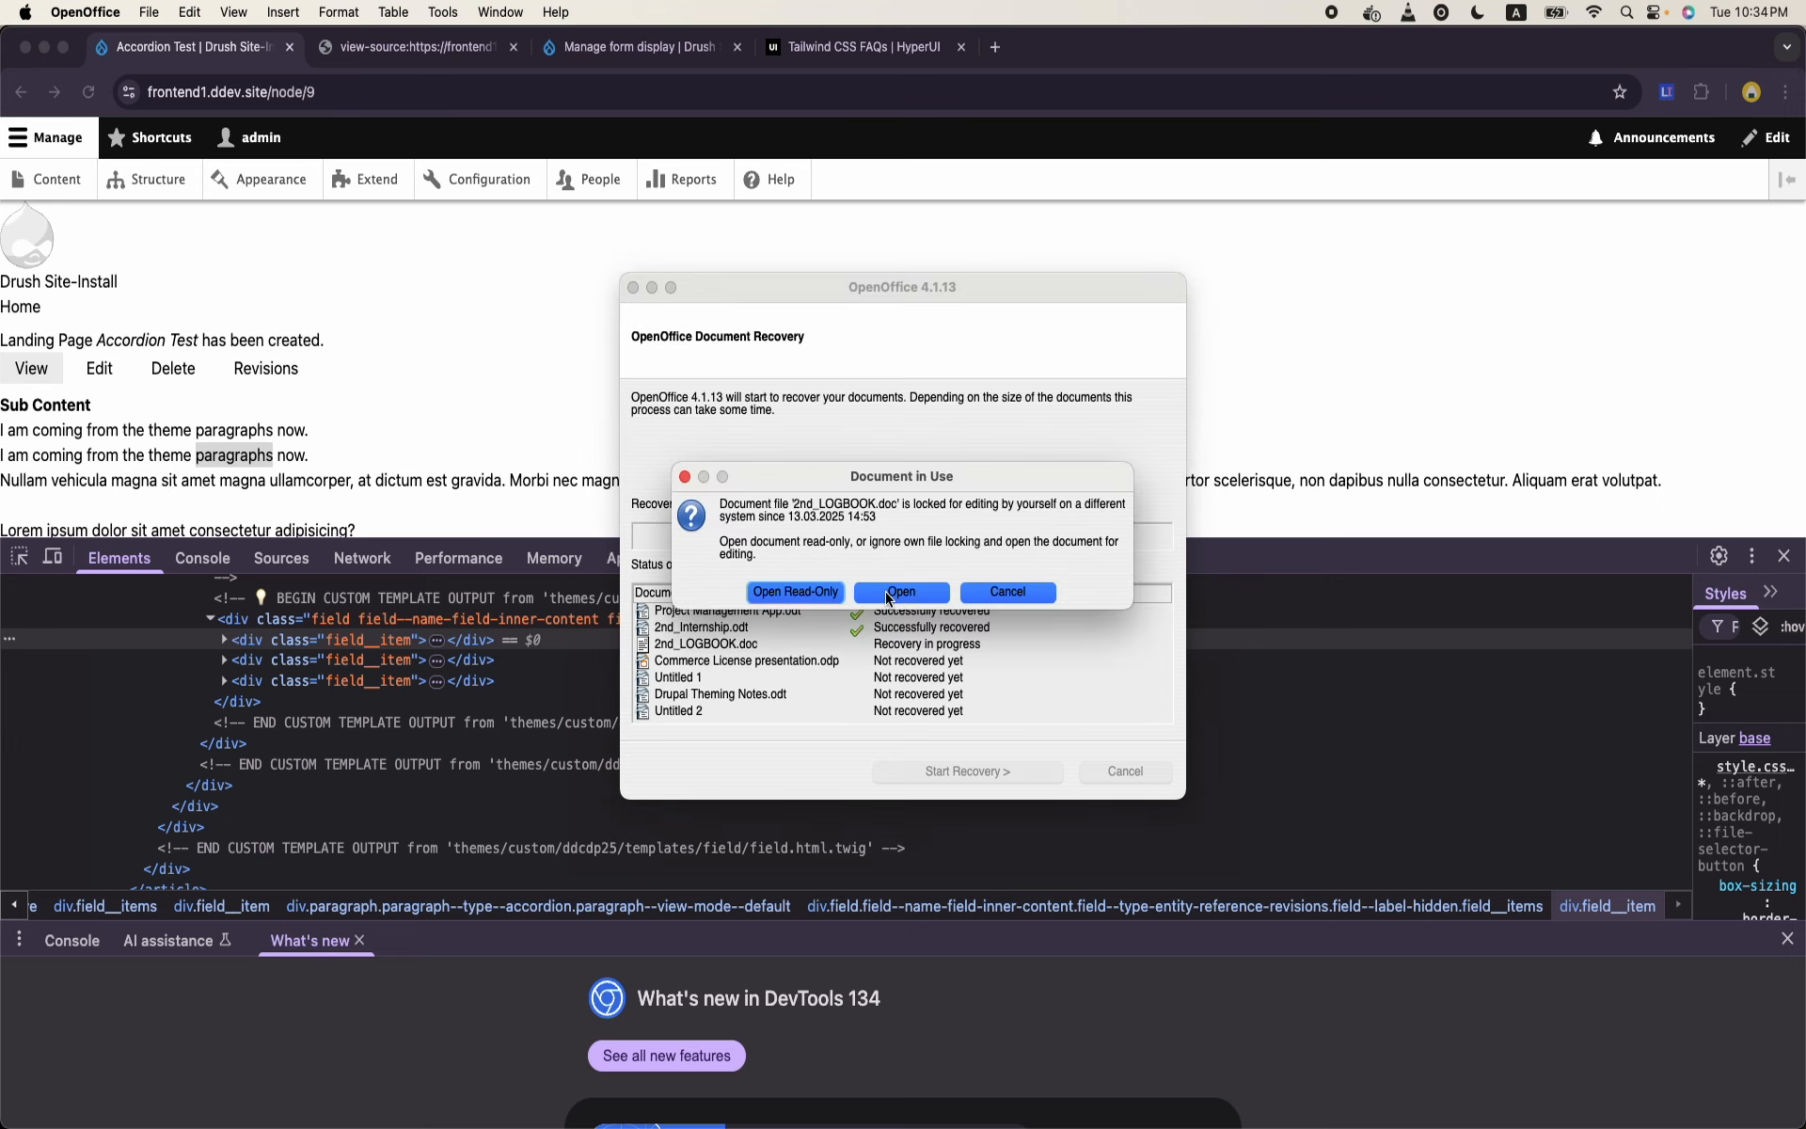
left_click(888, 597)
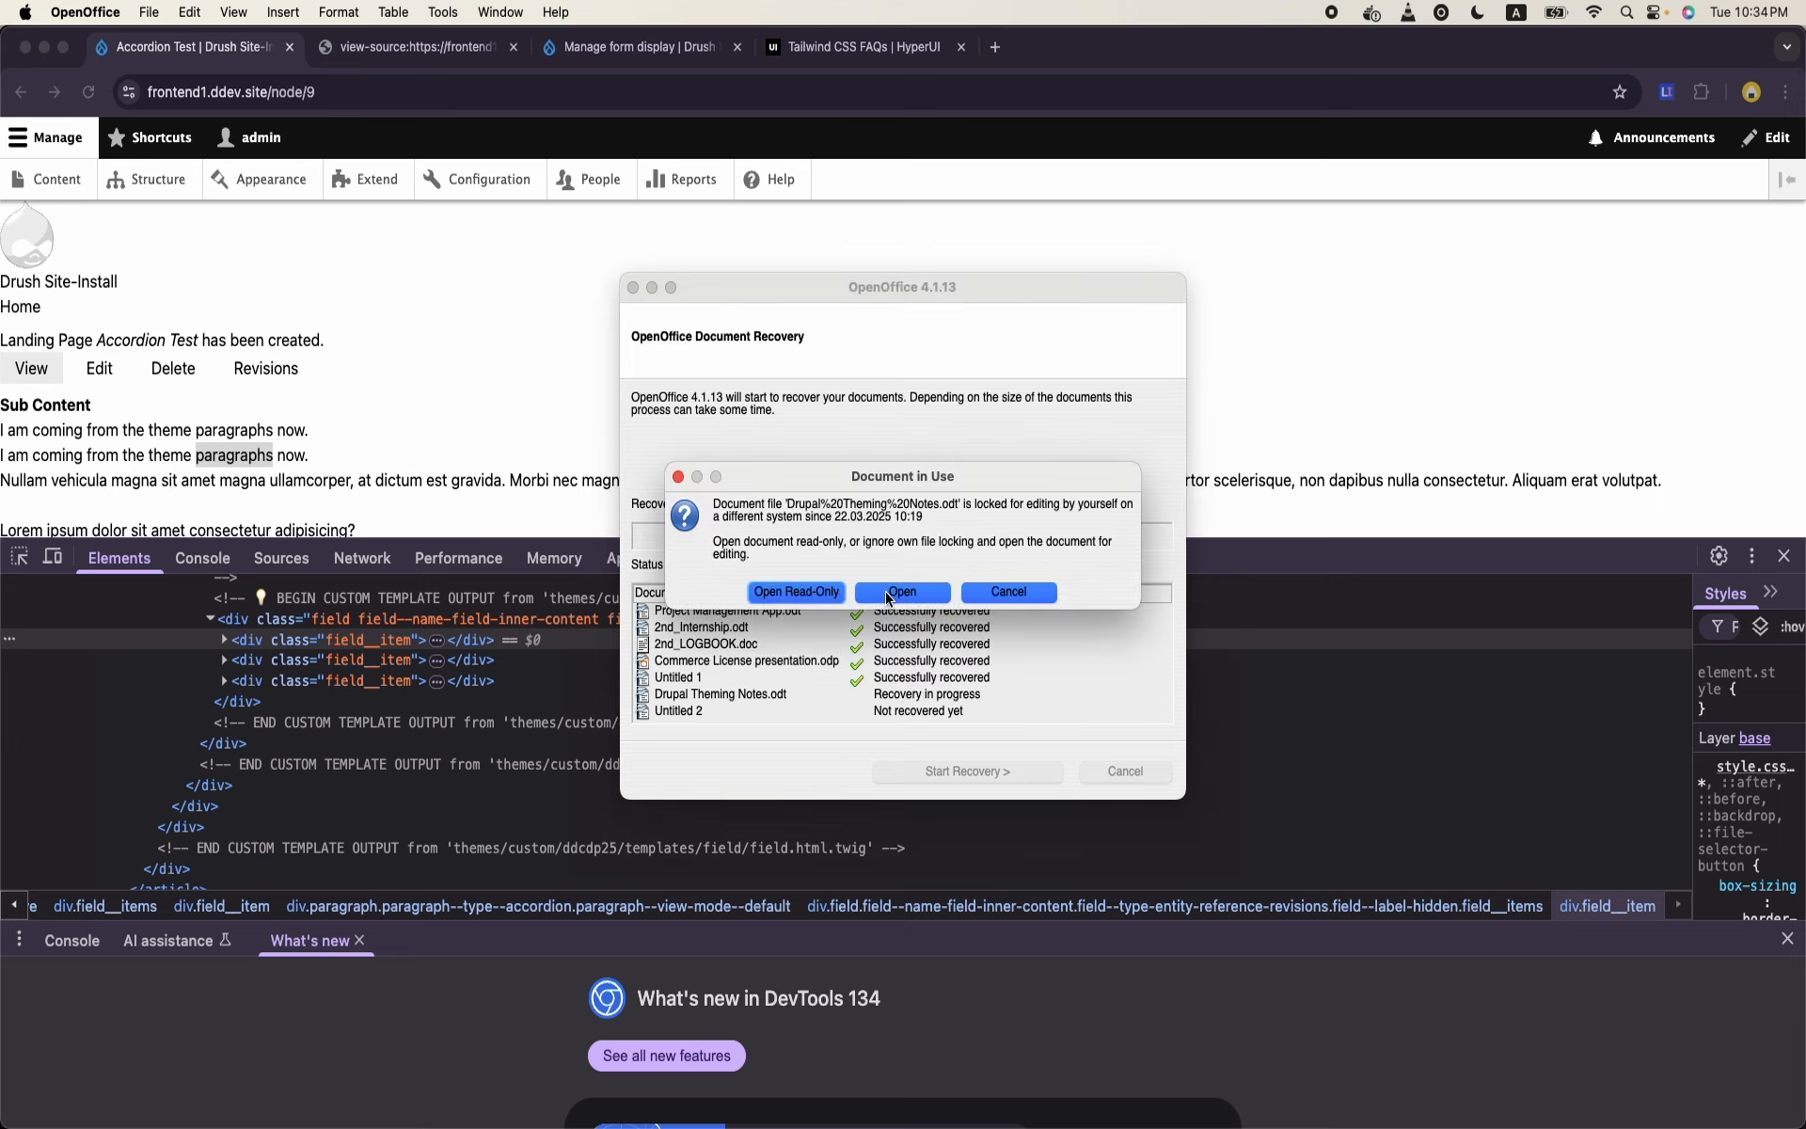
left_click(888, 597)
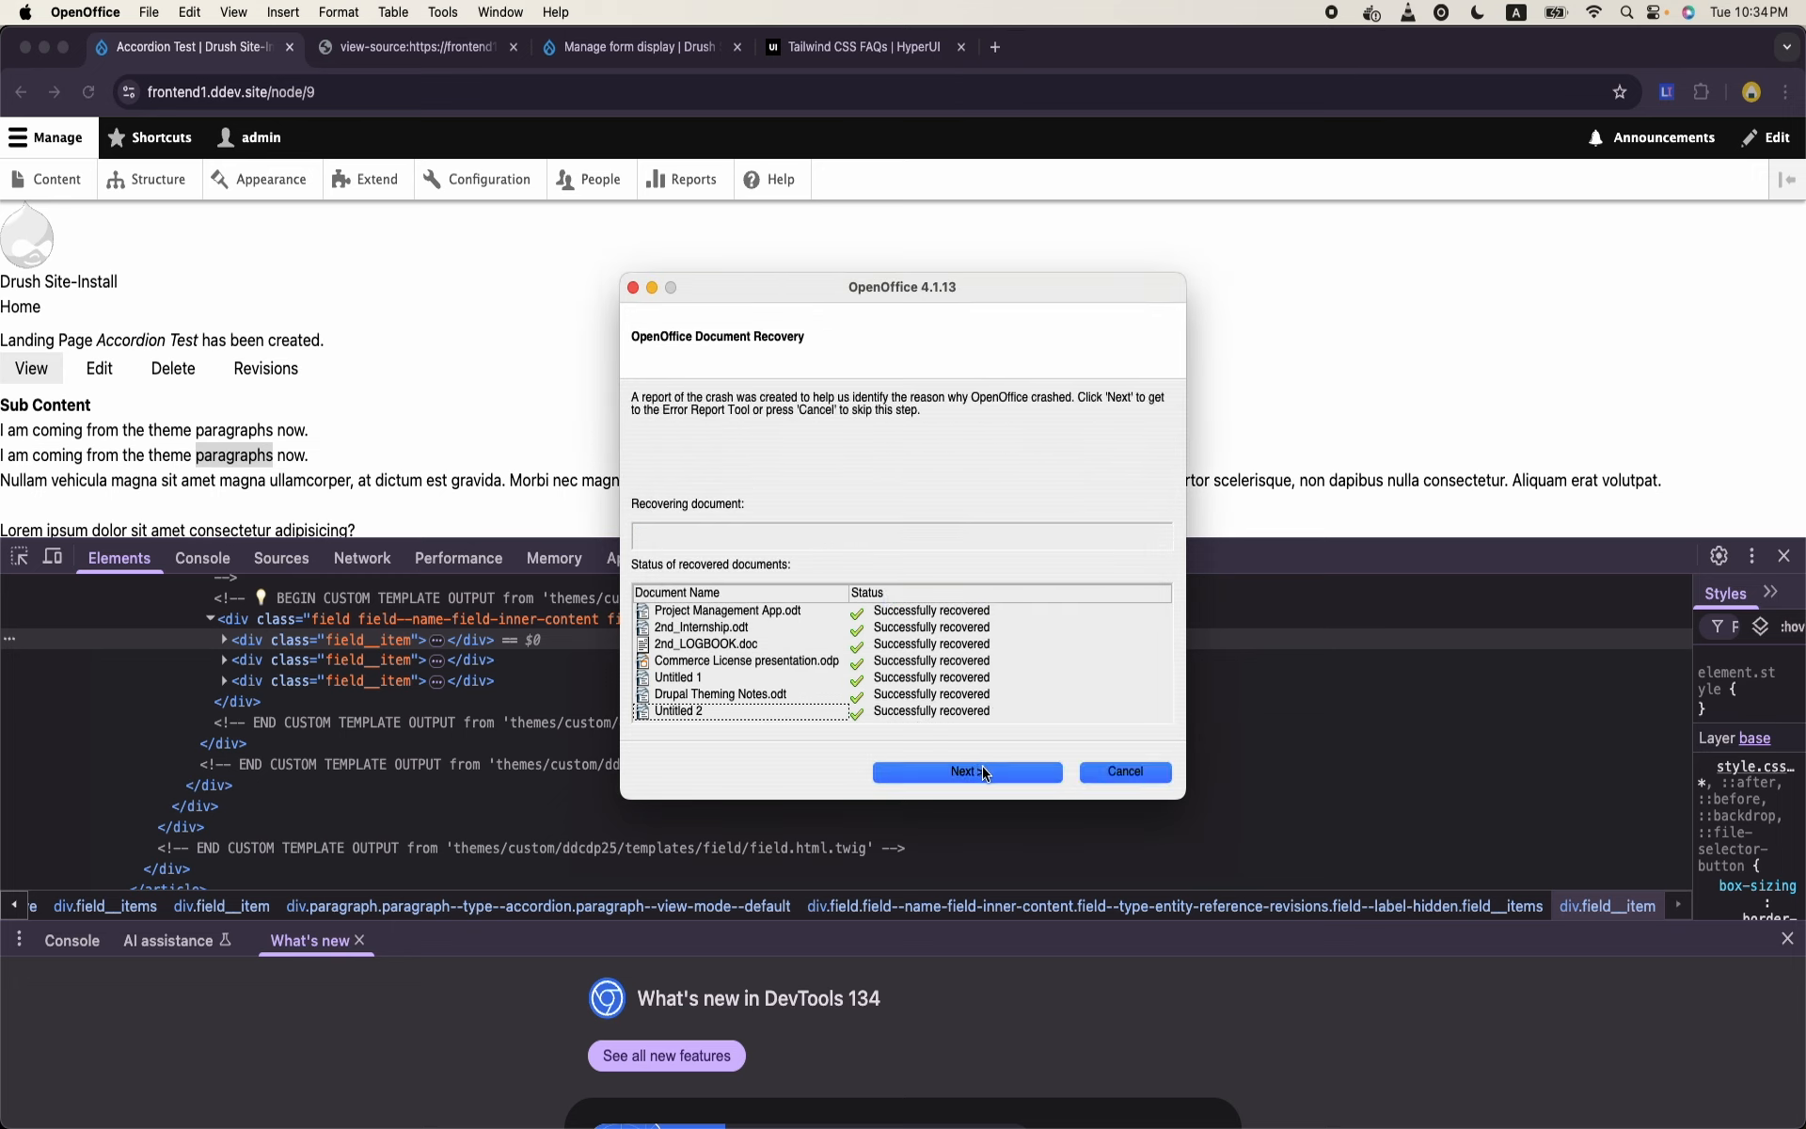
left_click(982, 771)
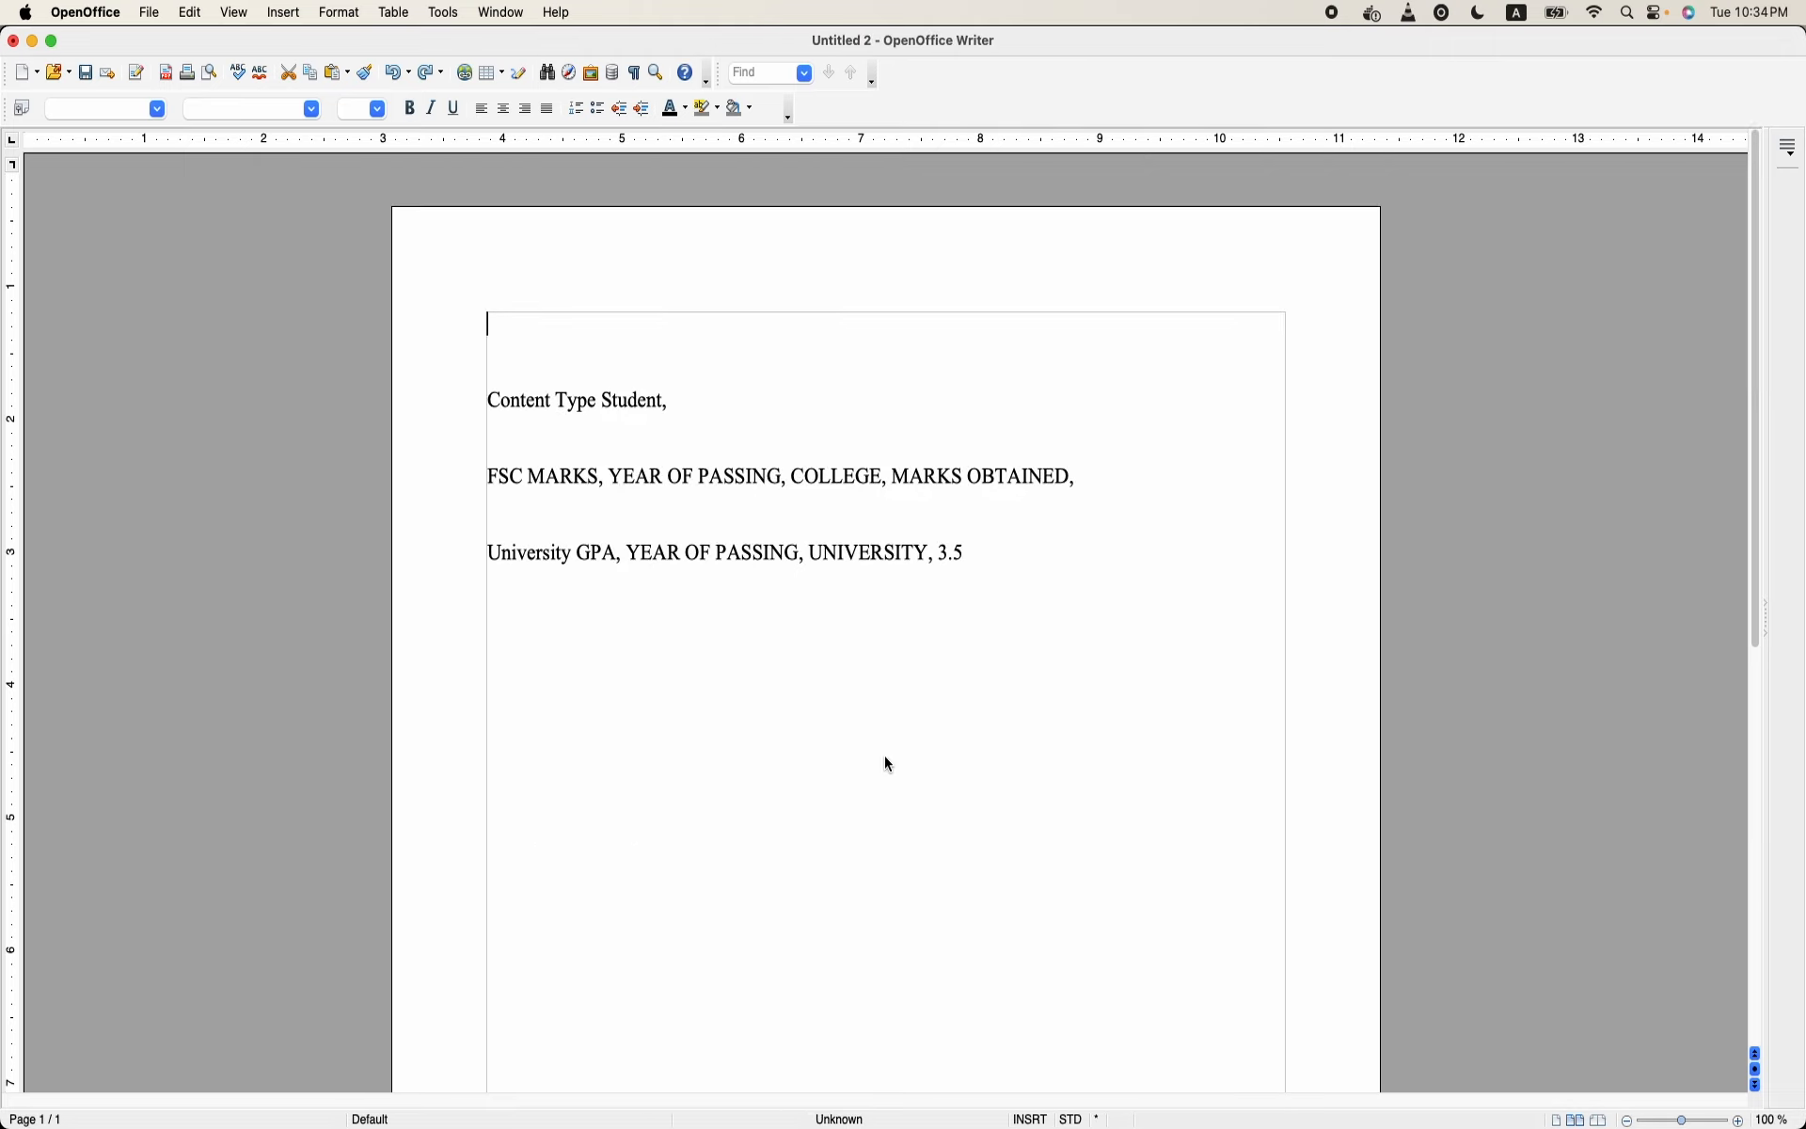
- Create a new text document and enter "HTML" as its first text
scroll(813, 549, "down", 10)
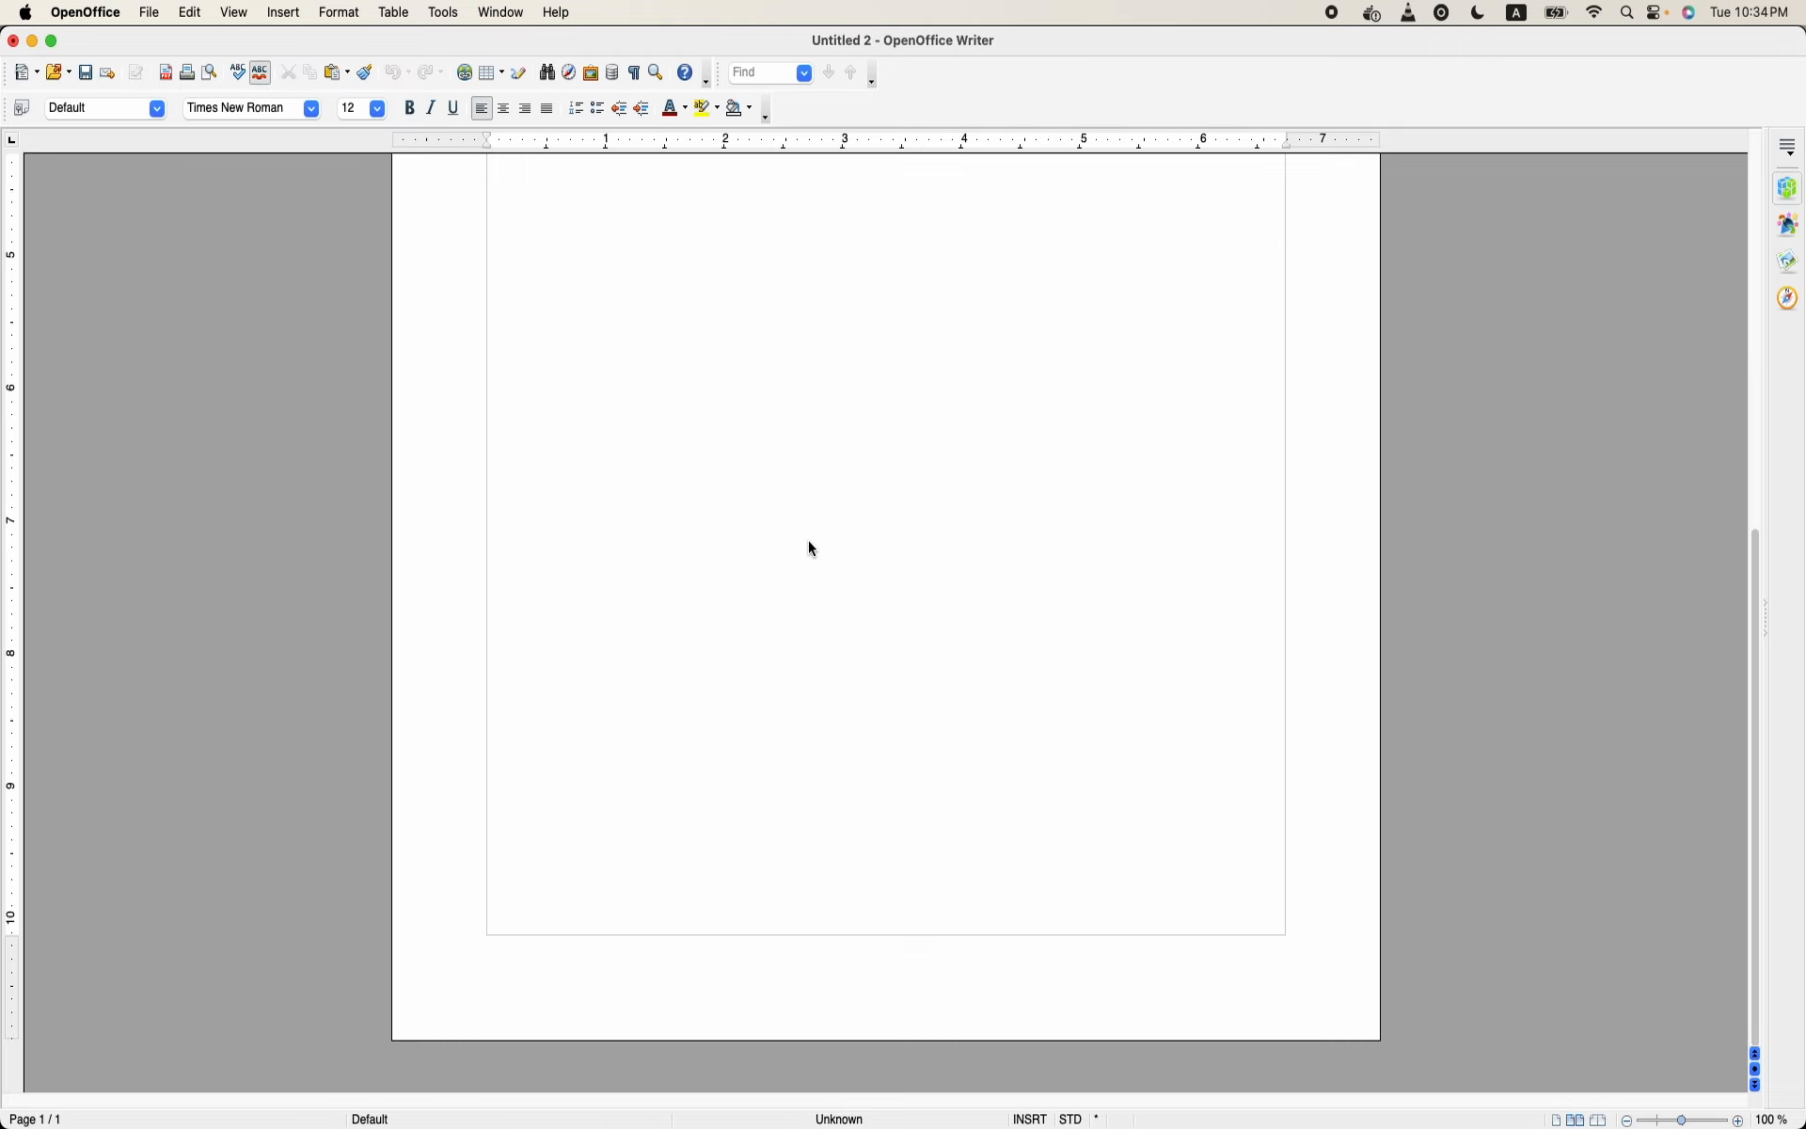
left_click(151, 12)
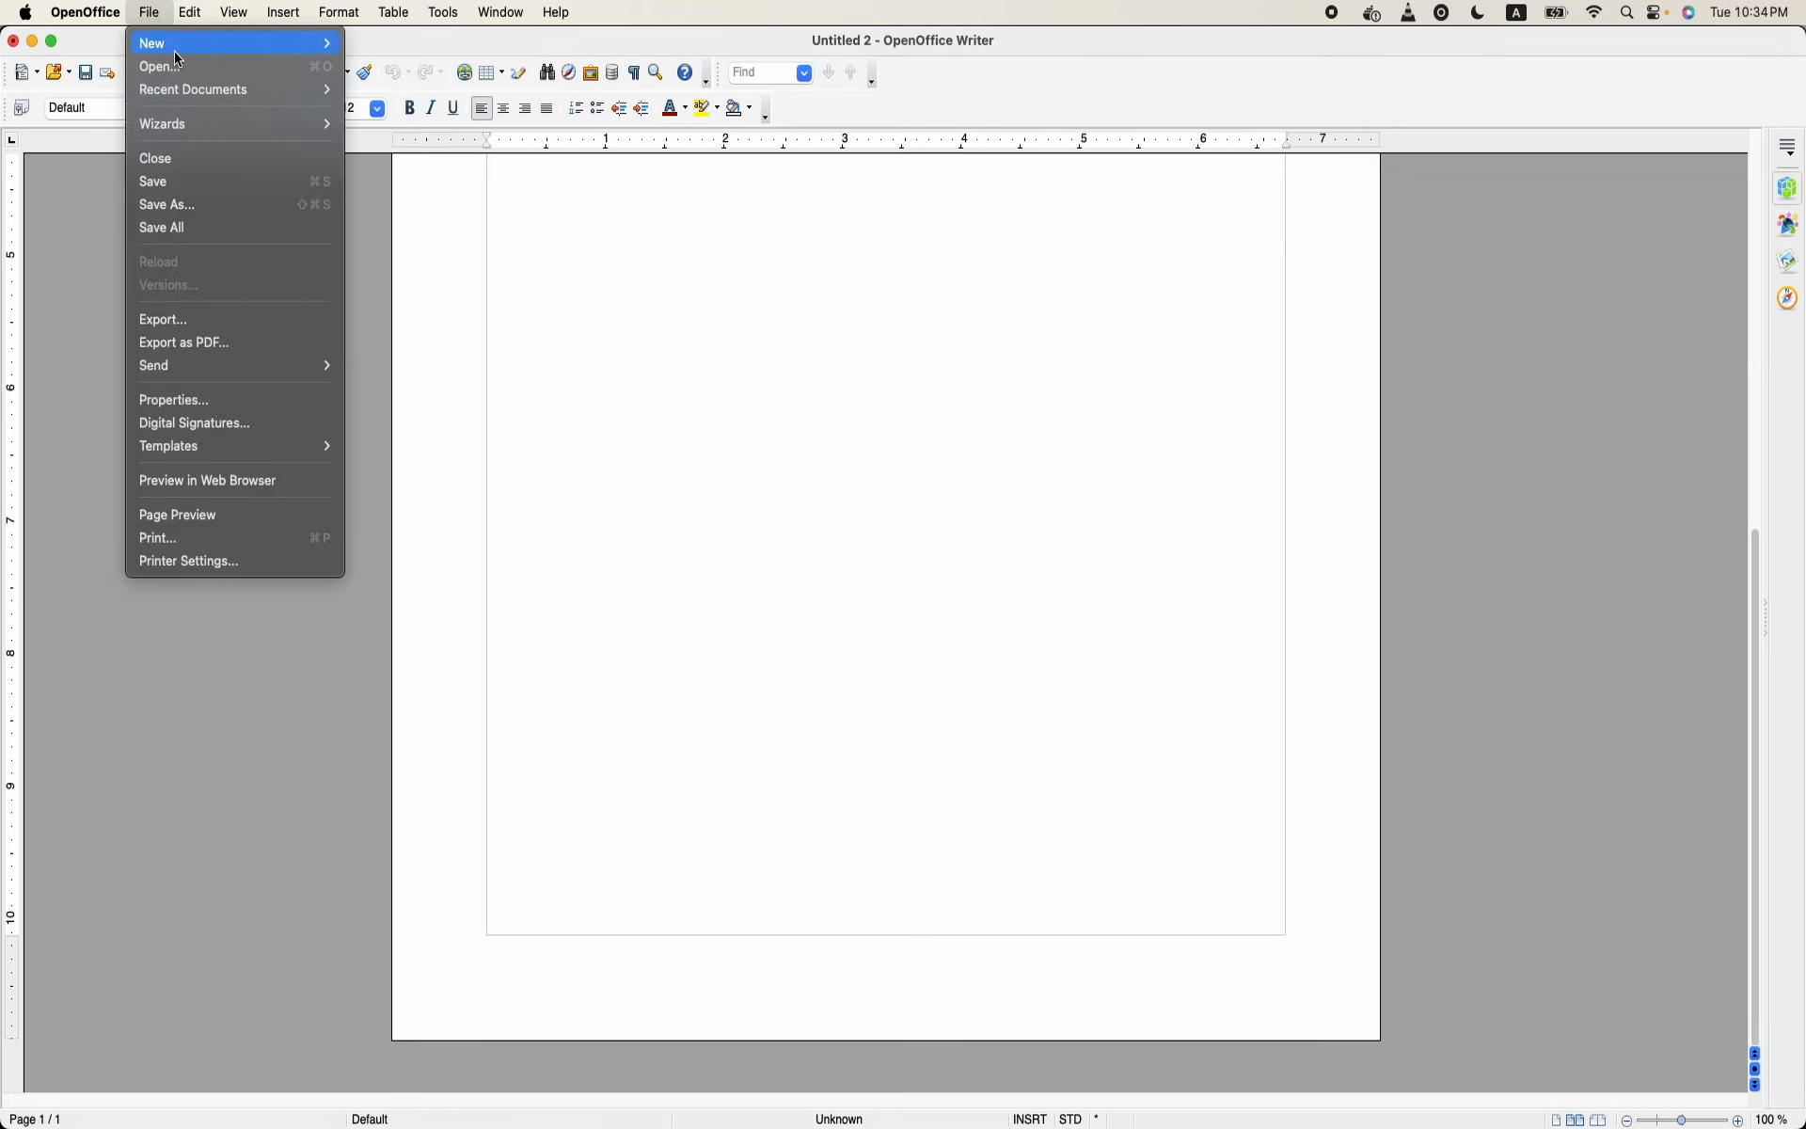
mouse_move(328, 42)
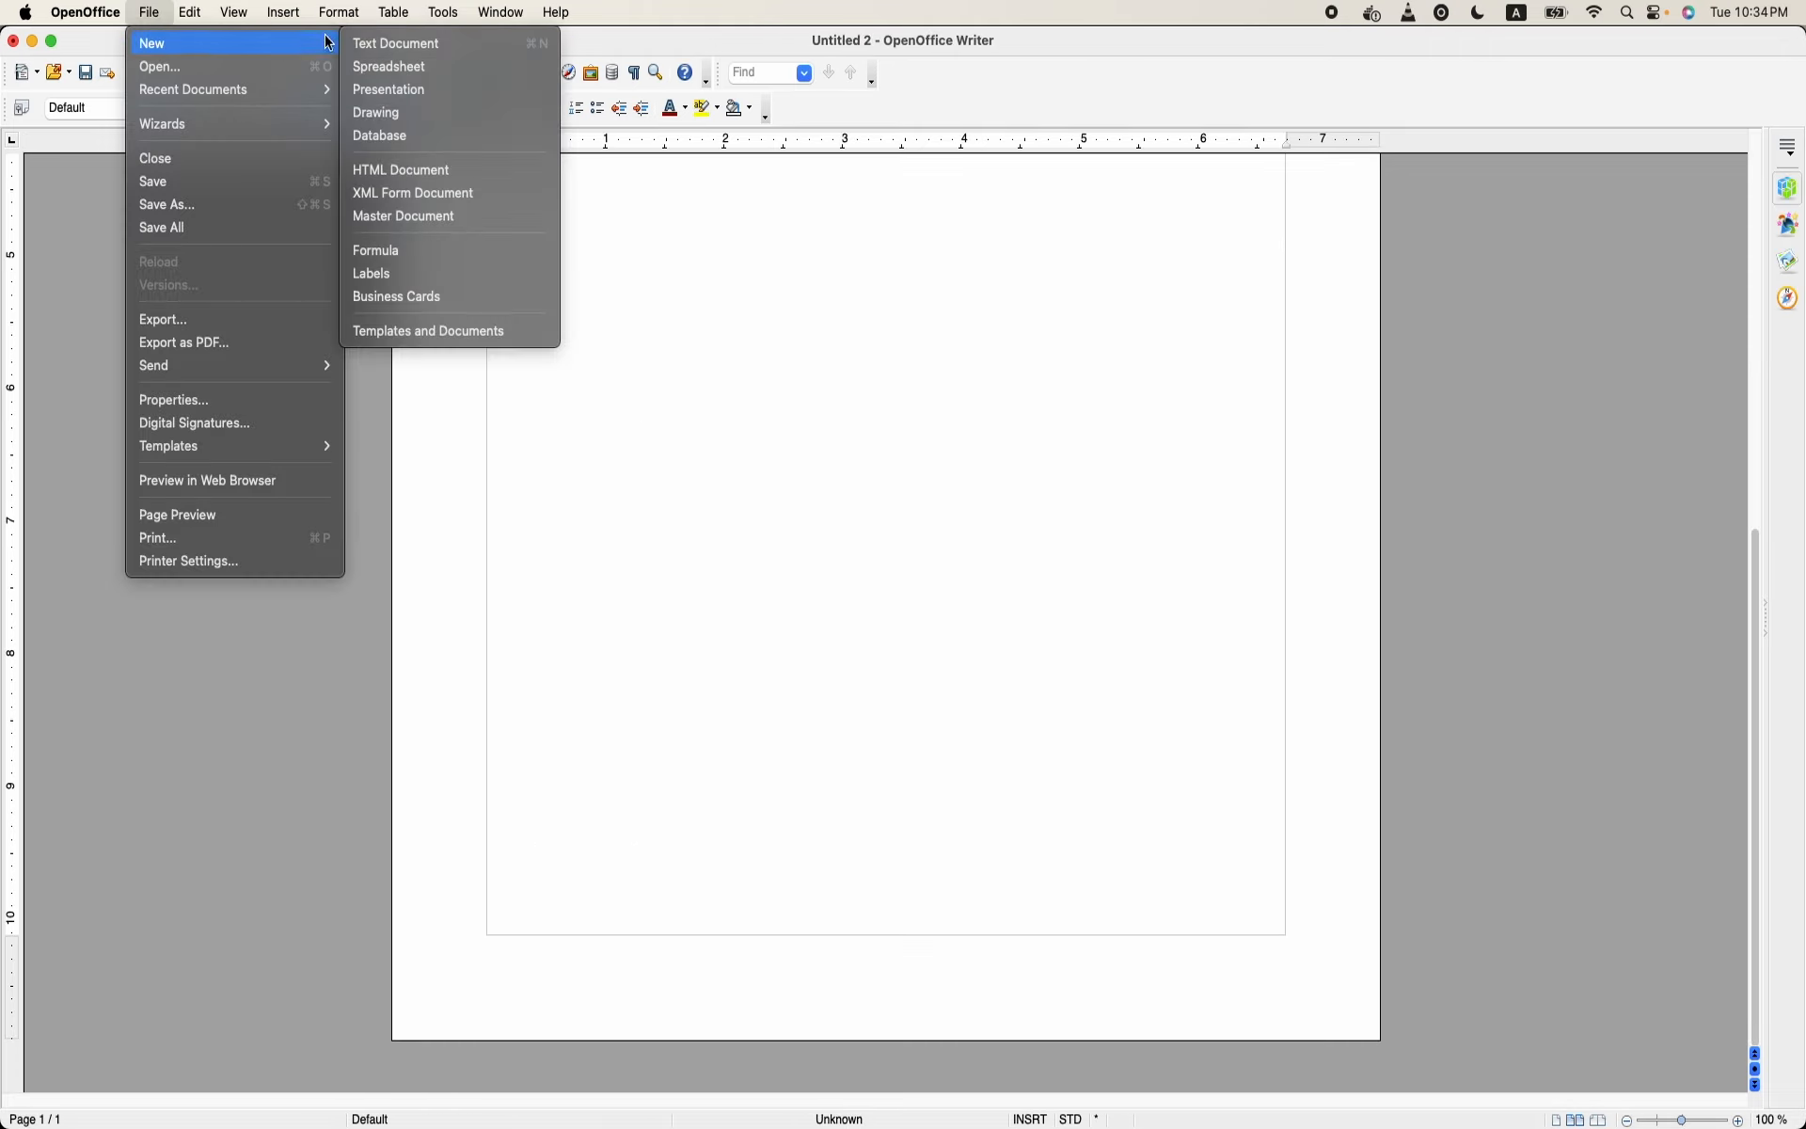
left_click(448, 51)
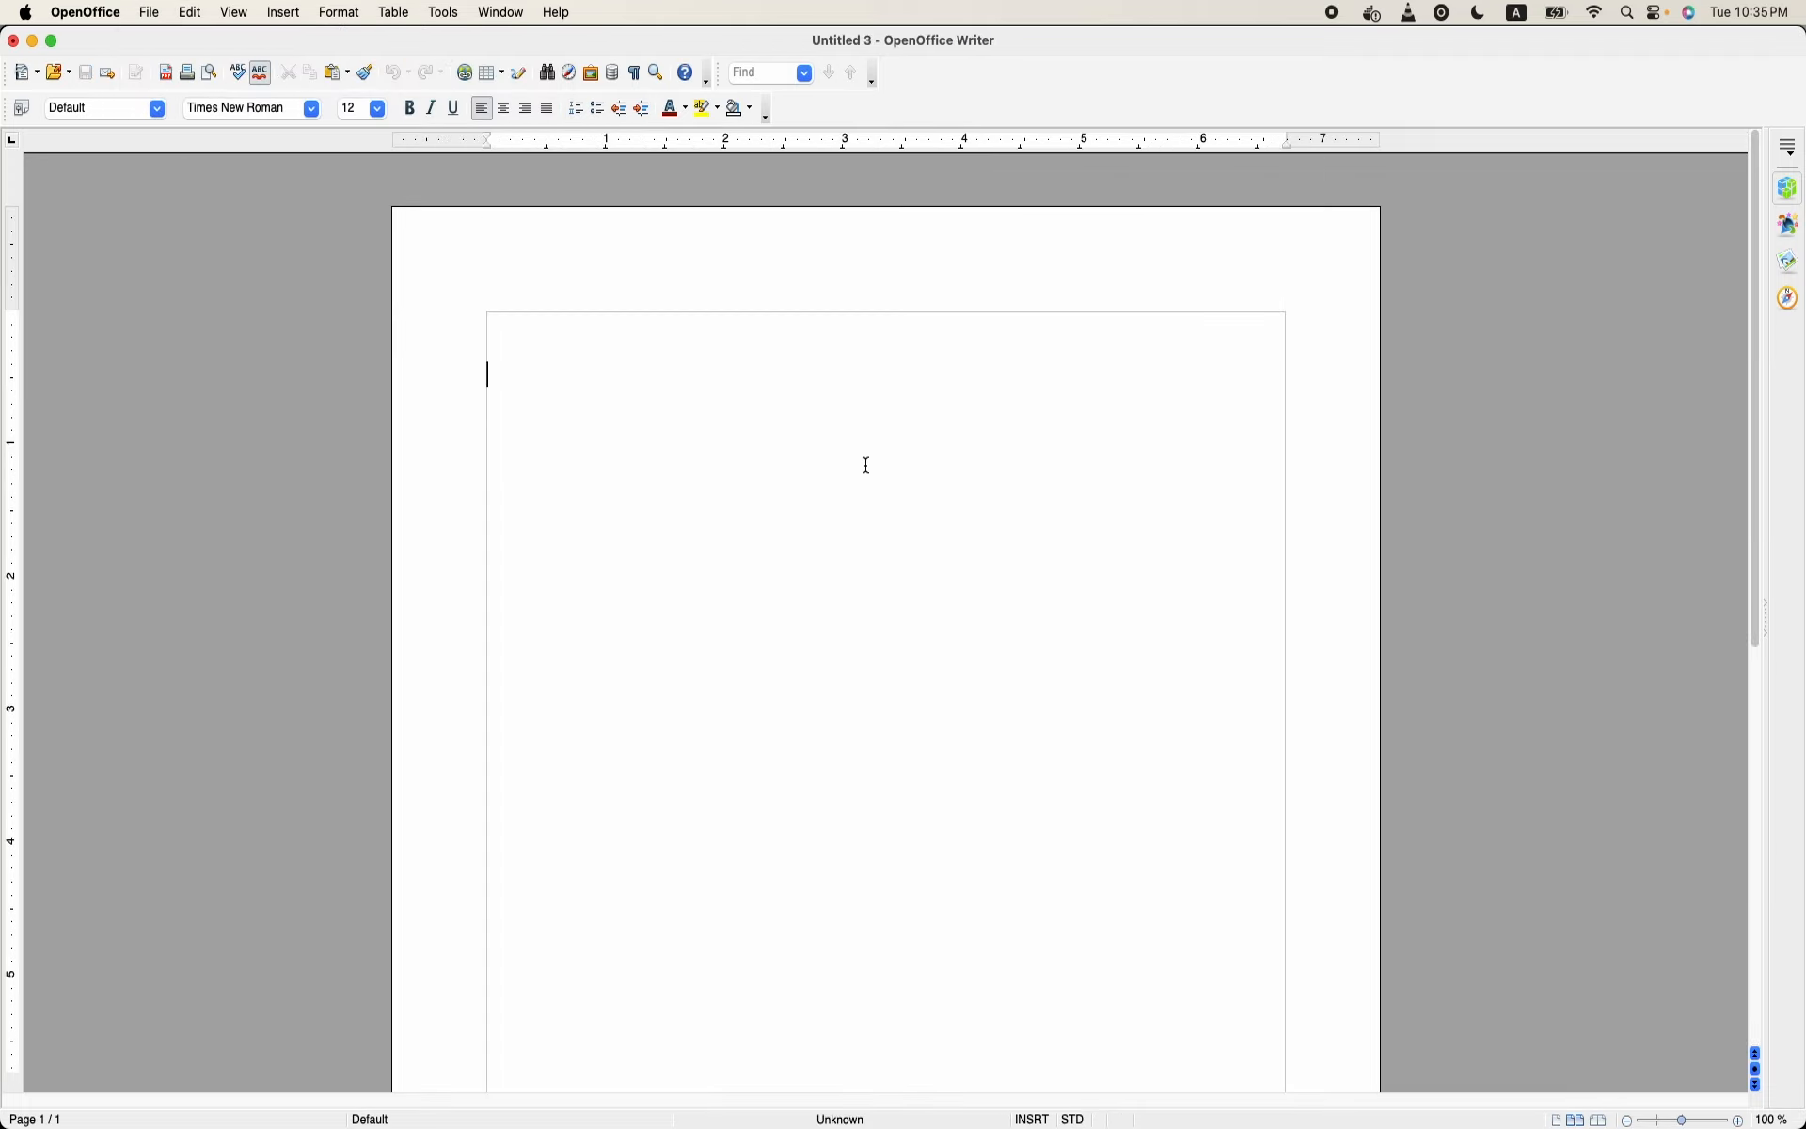
type("N")
key("BackSpace")
type("HTML")
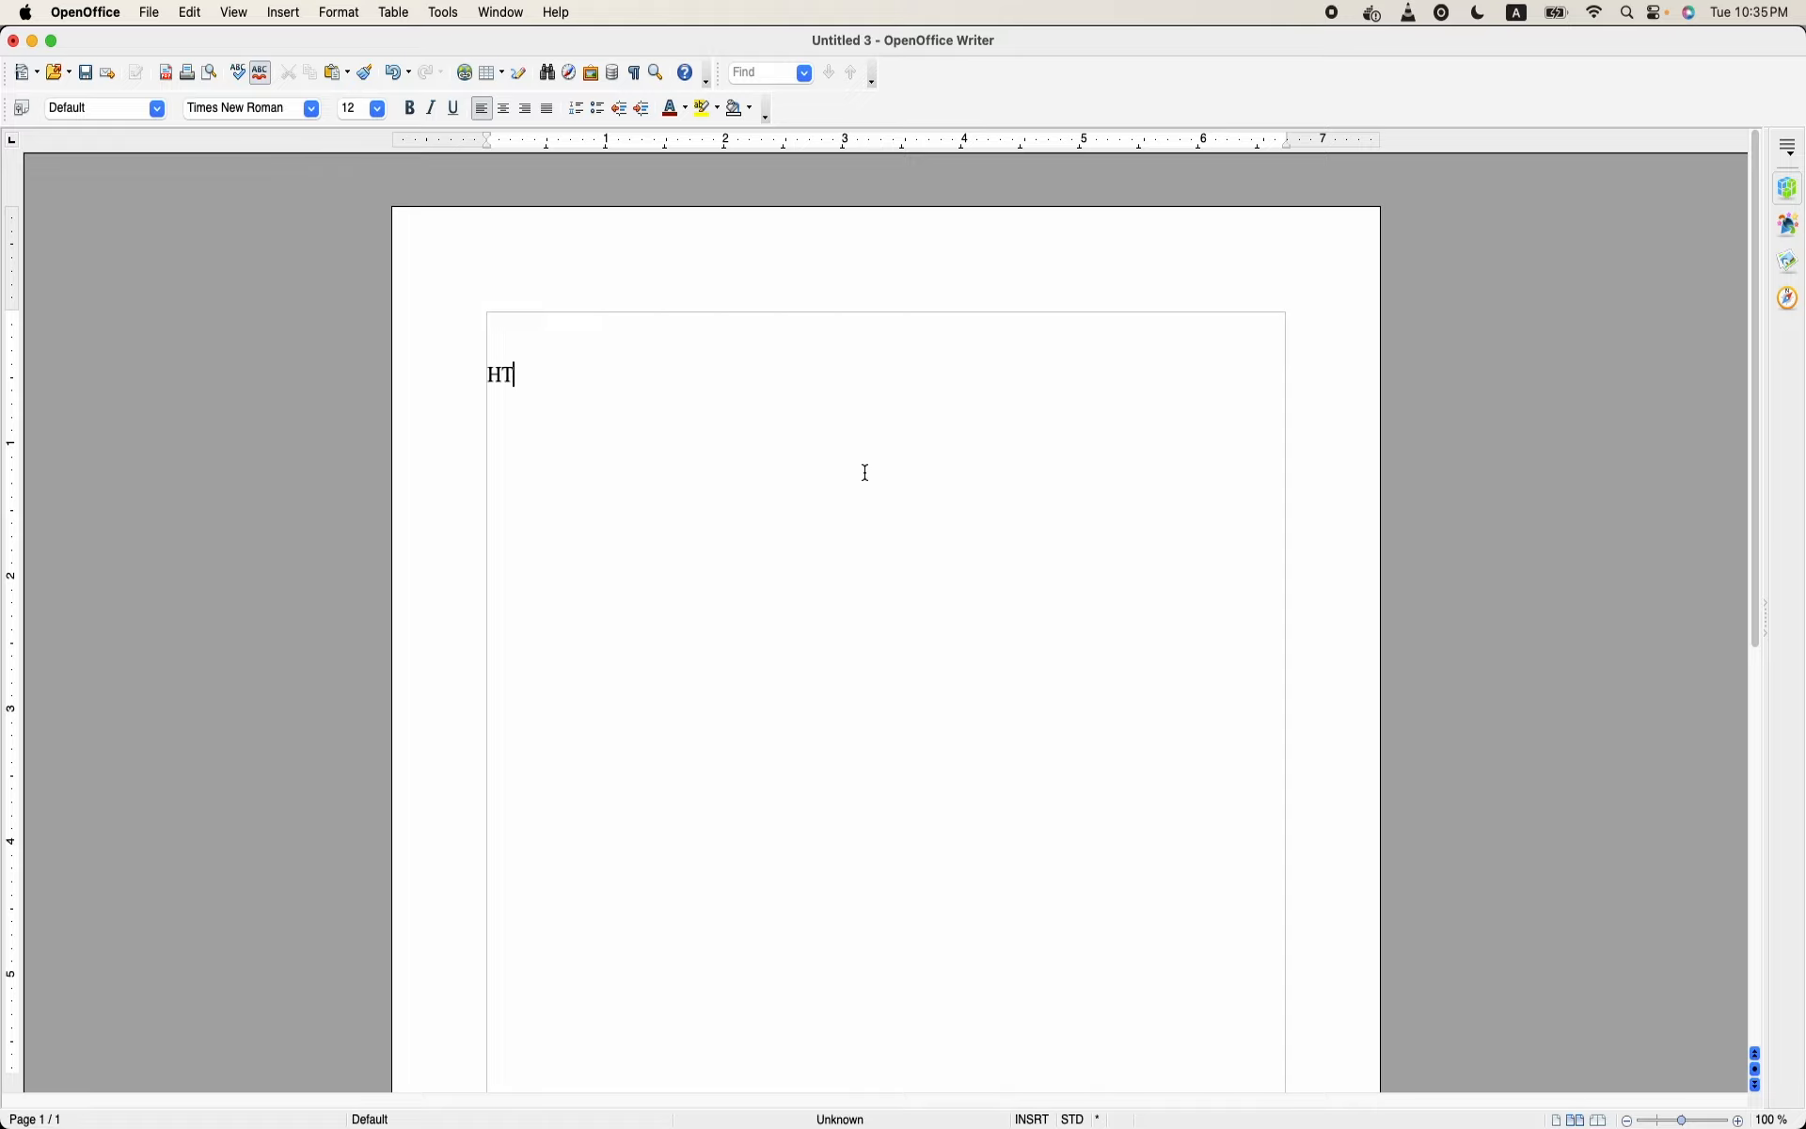
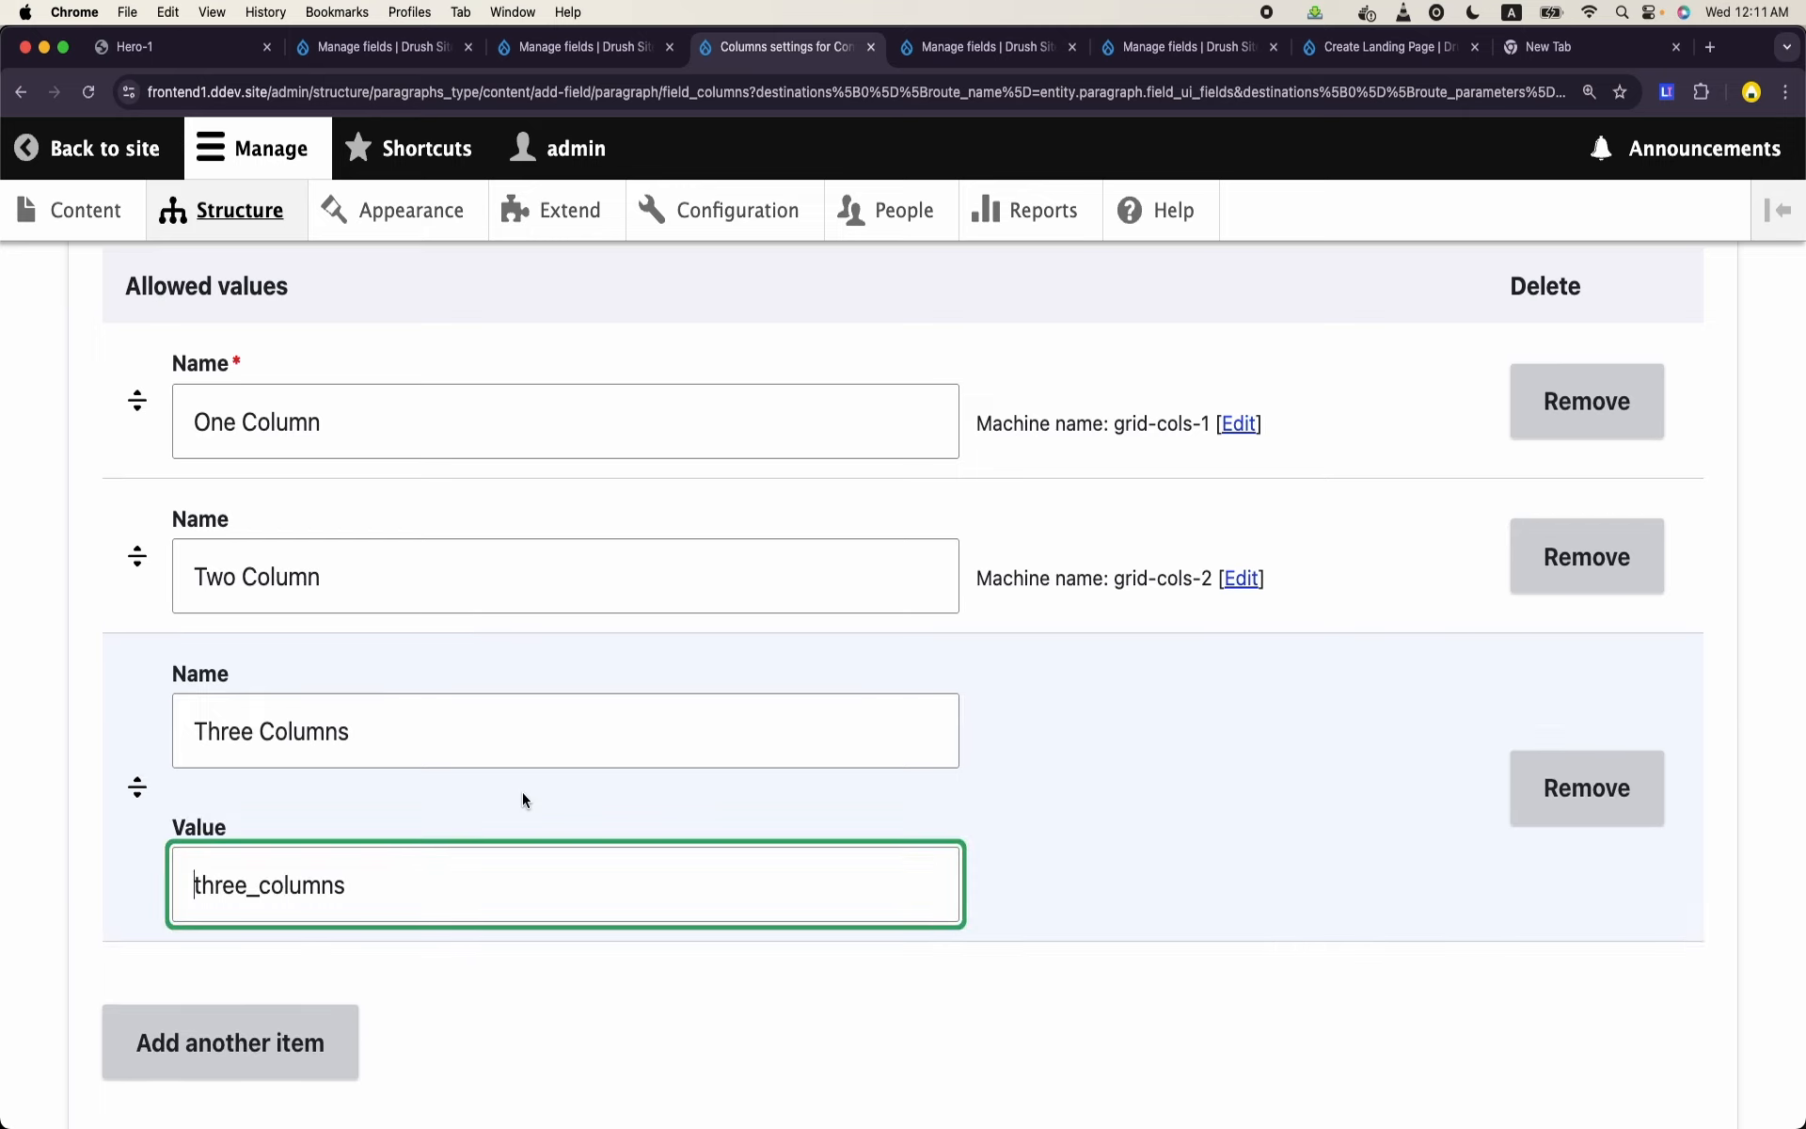
- Set the Three Columns option's value to grid-cols-3 in the Columns field's allowed values
double_click(450, 867)
type("grid-cols-")
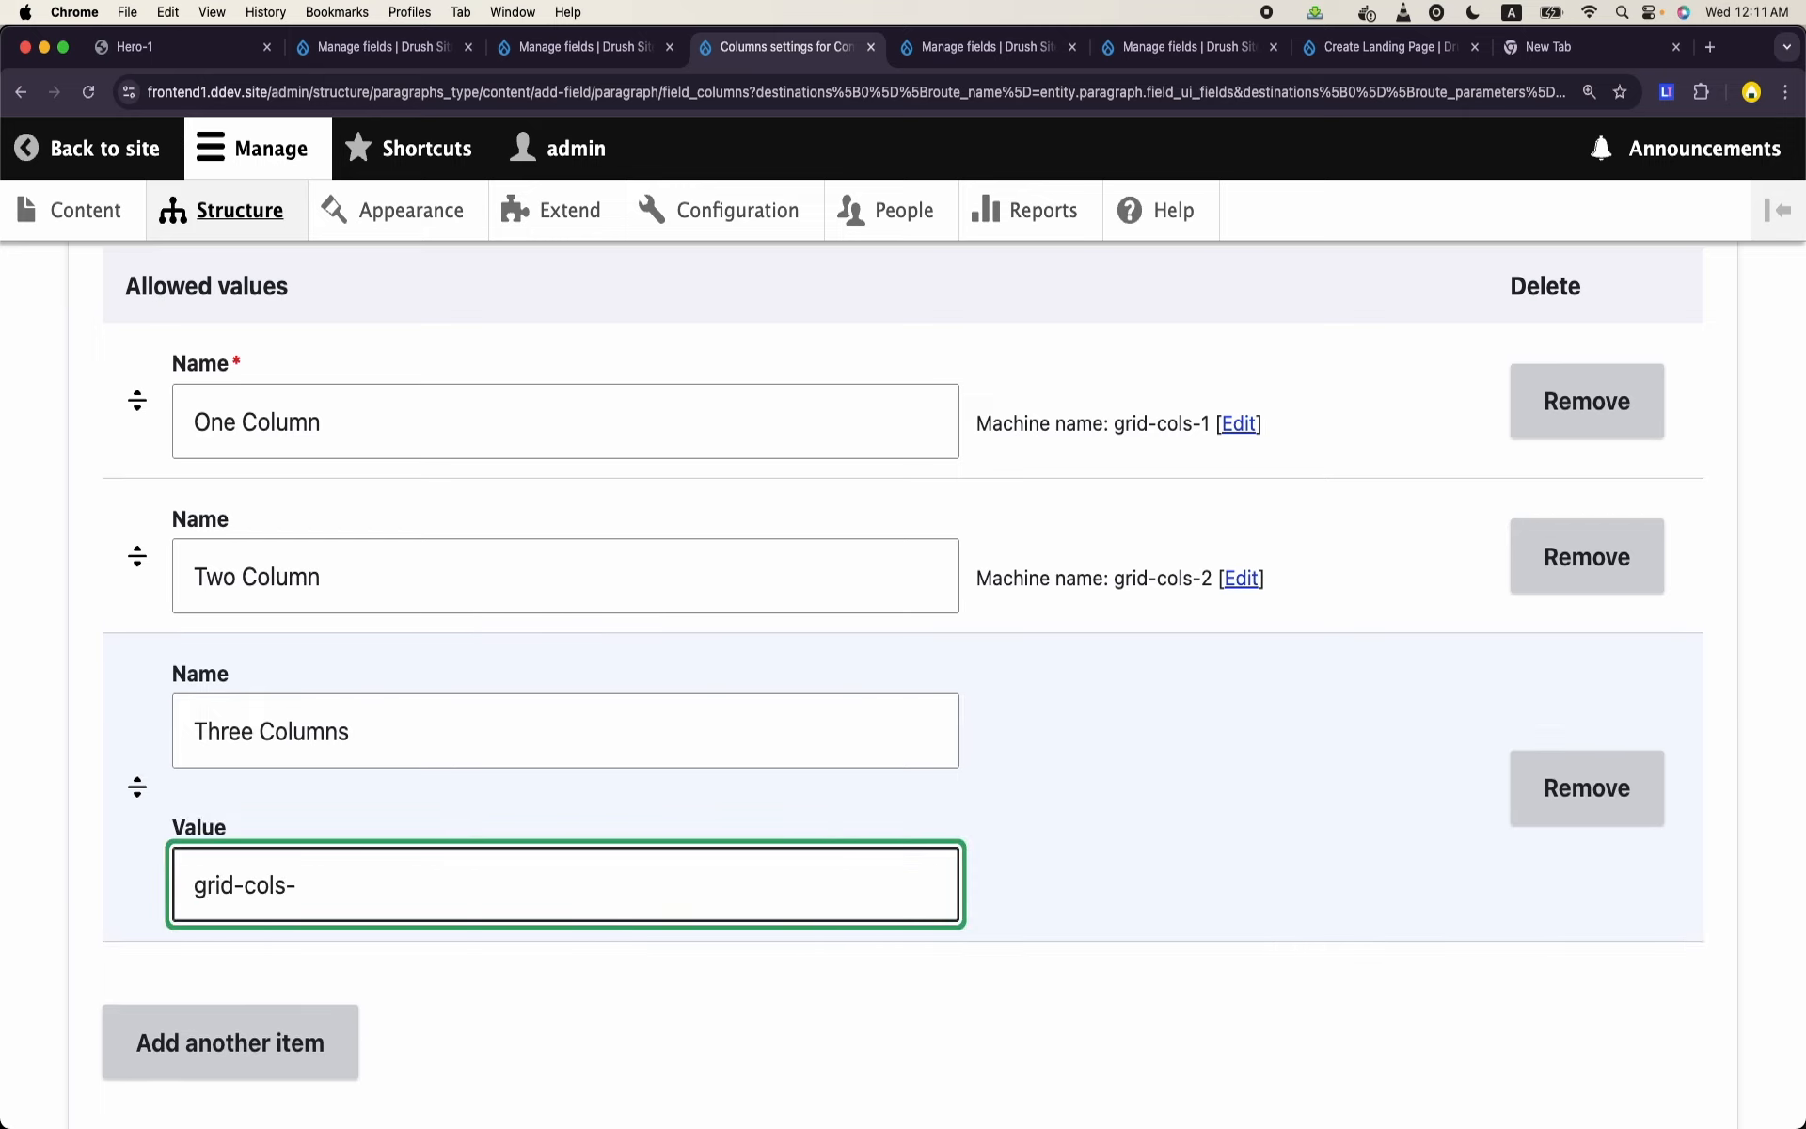
type("3")
- Add another allowed value to the Columns field and name it Four Columns
scroll(448, 859, "down", 2)
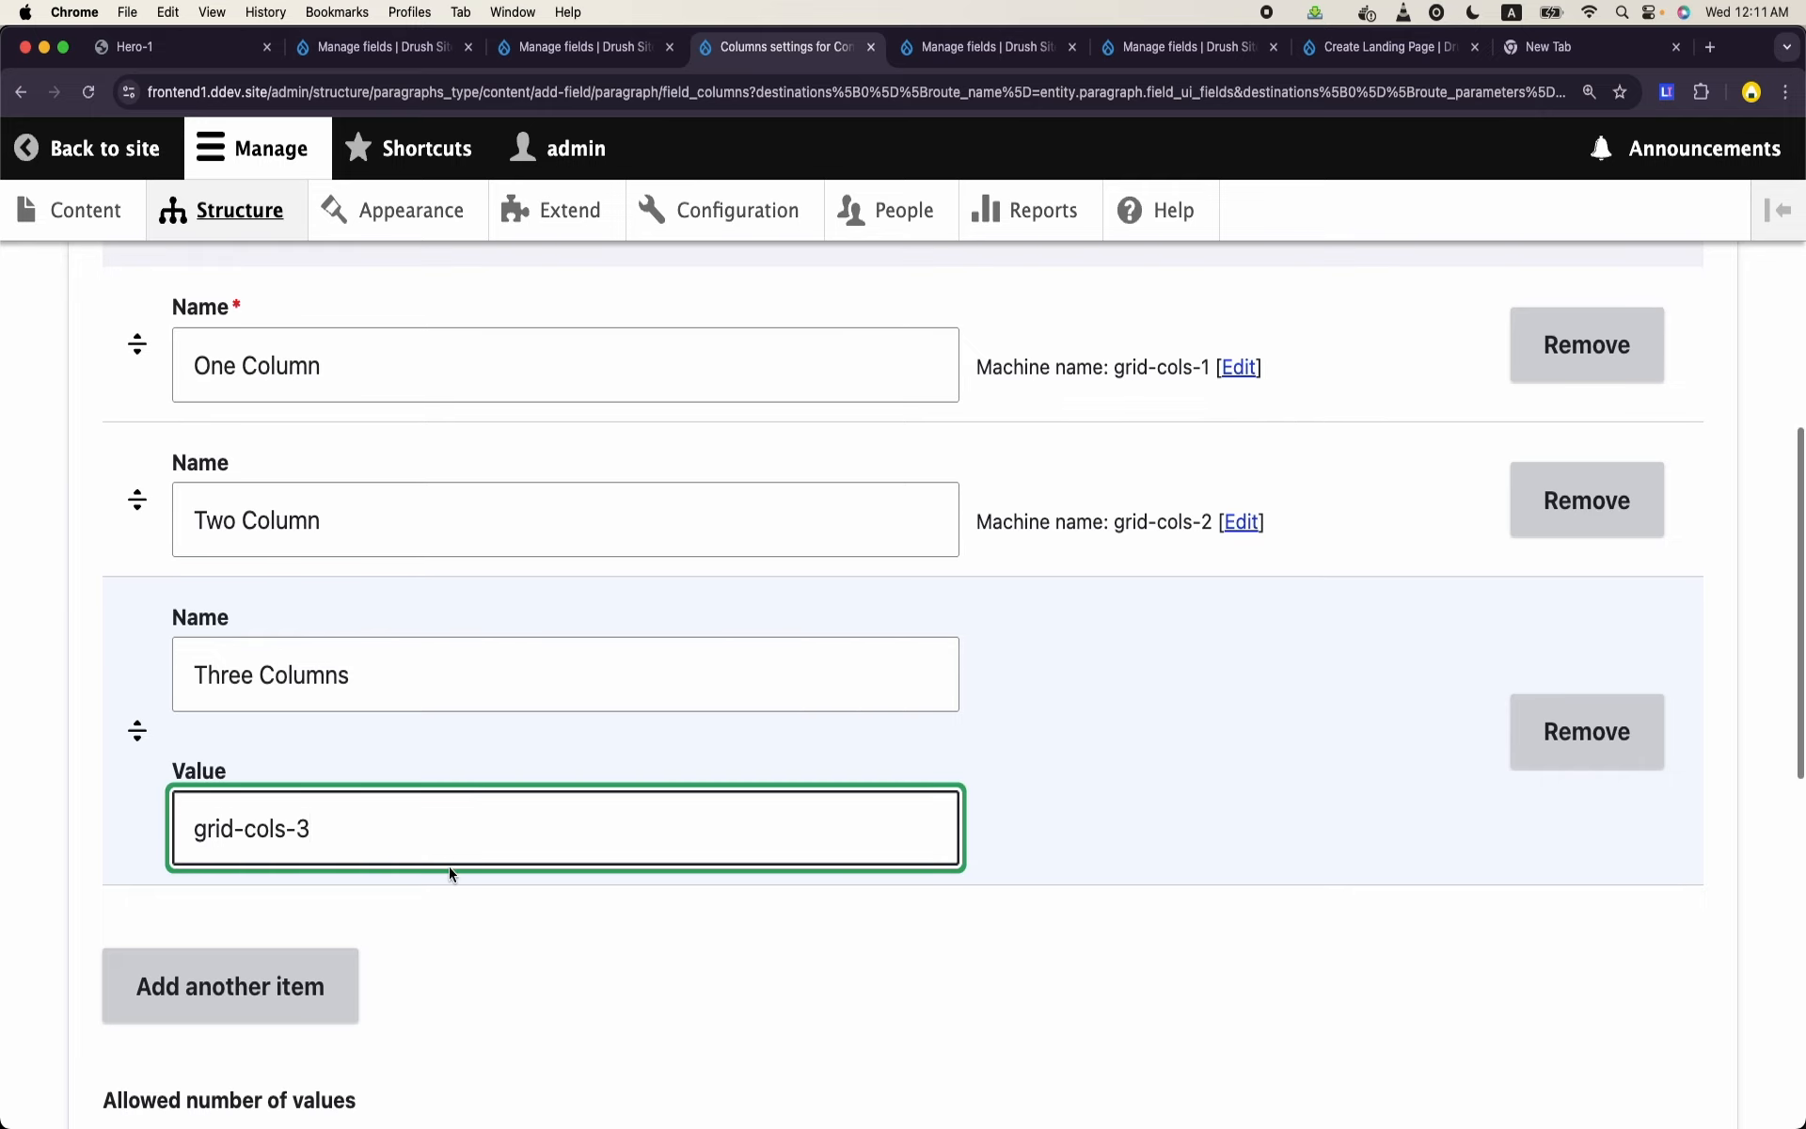
scroll(338, 963, "down", 2)
left_click(335, 931)
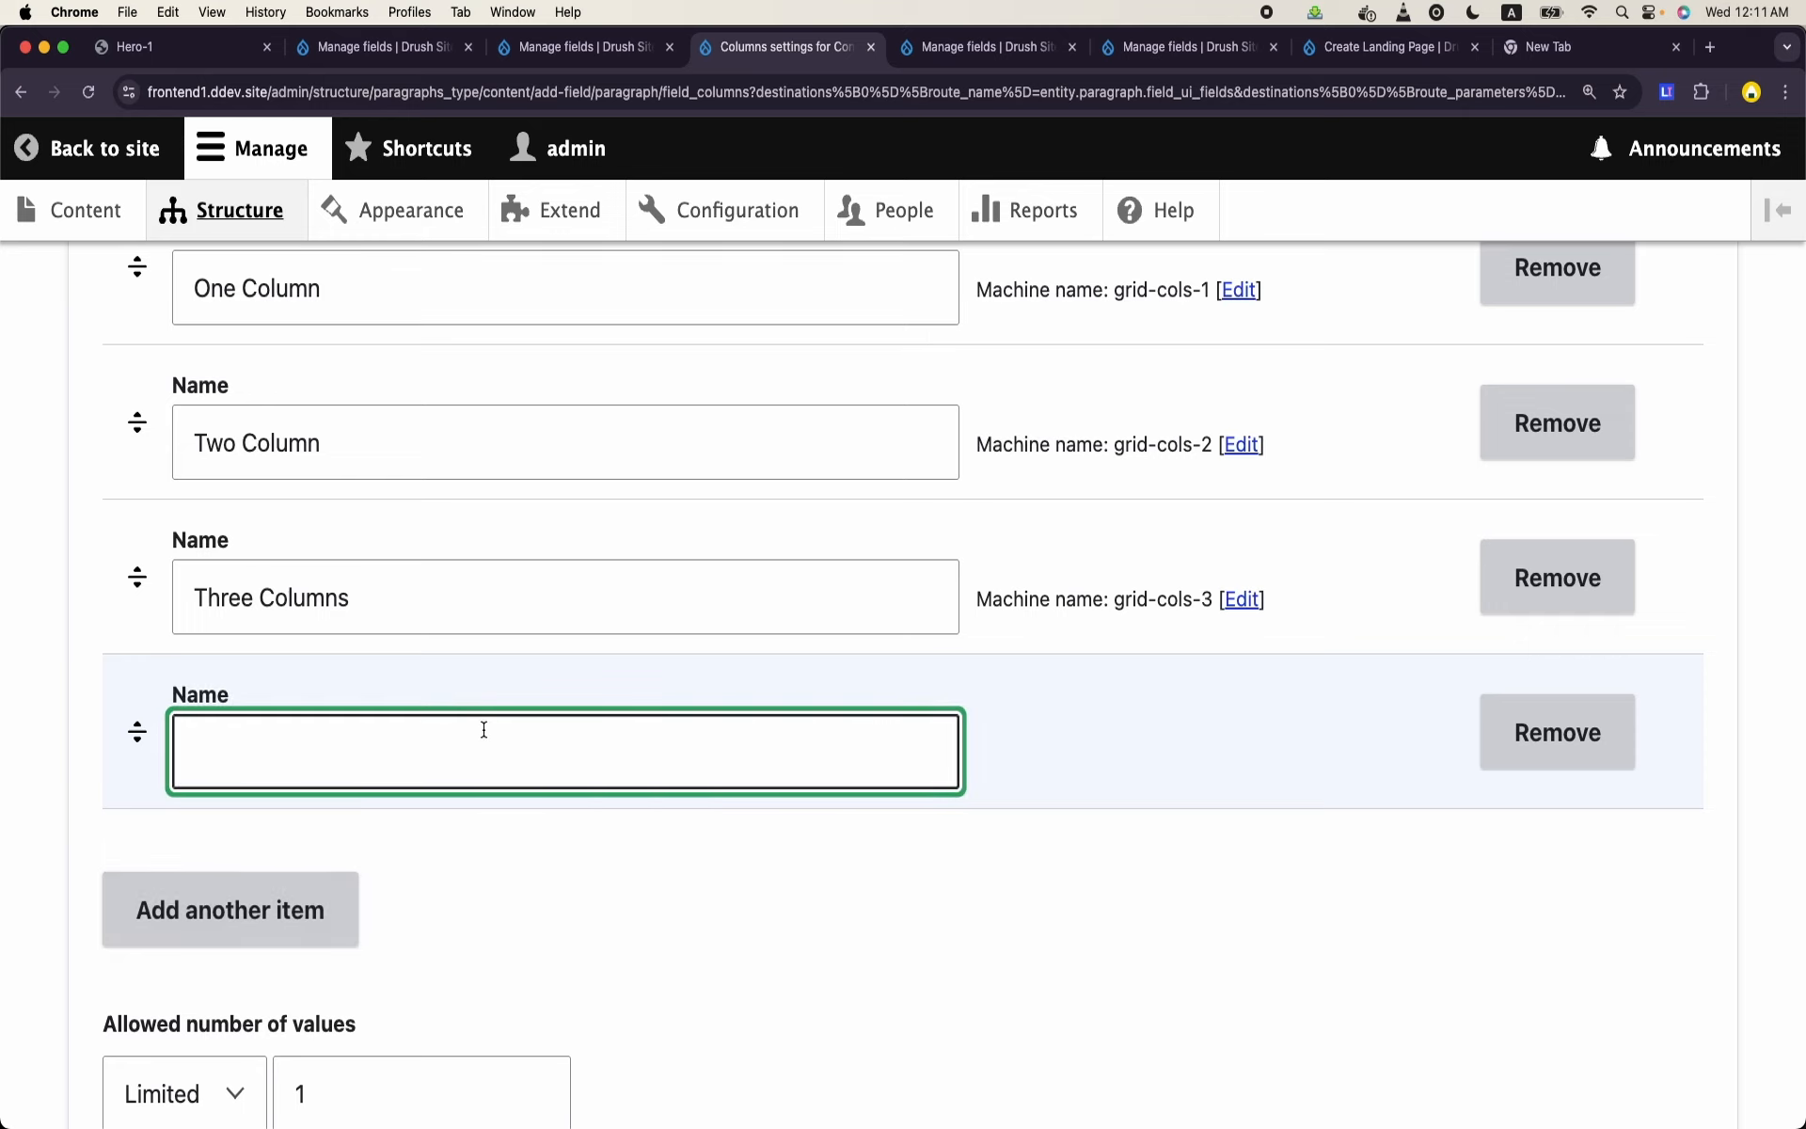
type("4")
key("BackSpace")
type("f")
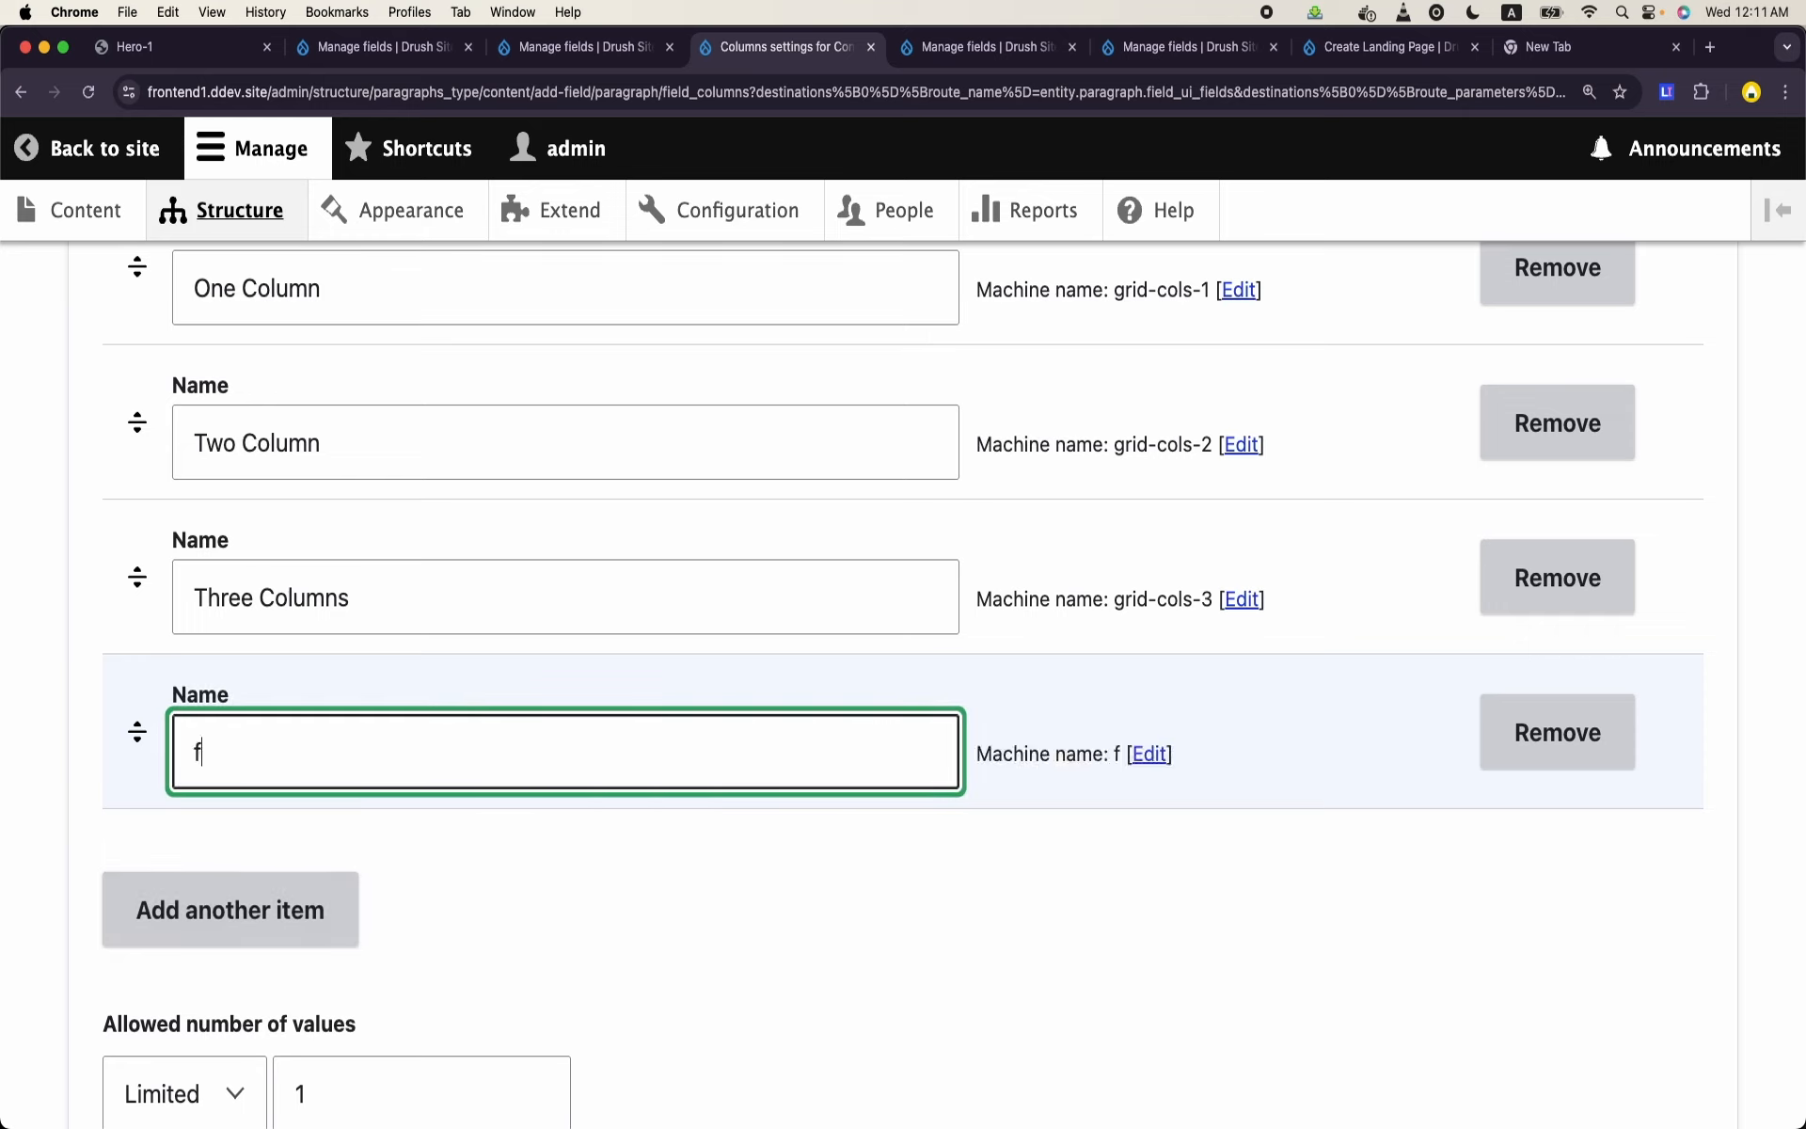
key("BackSpace")
type("Four Xo")
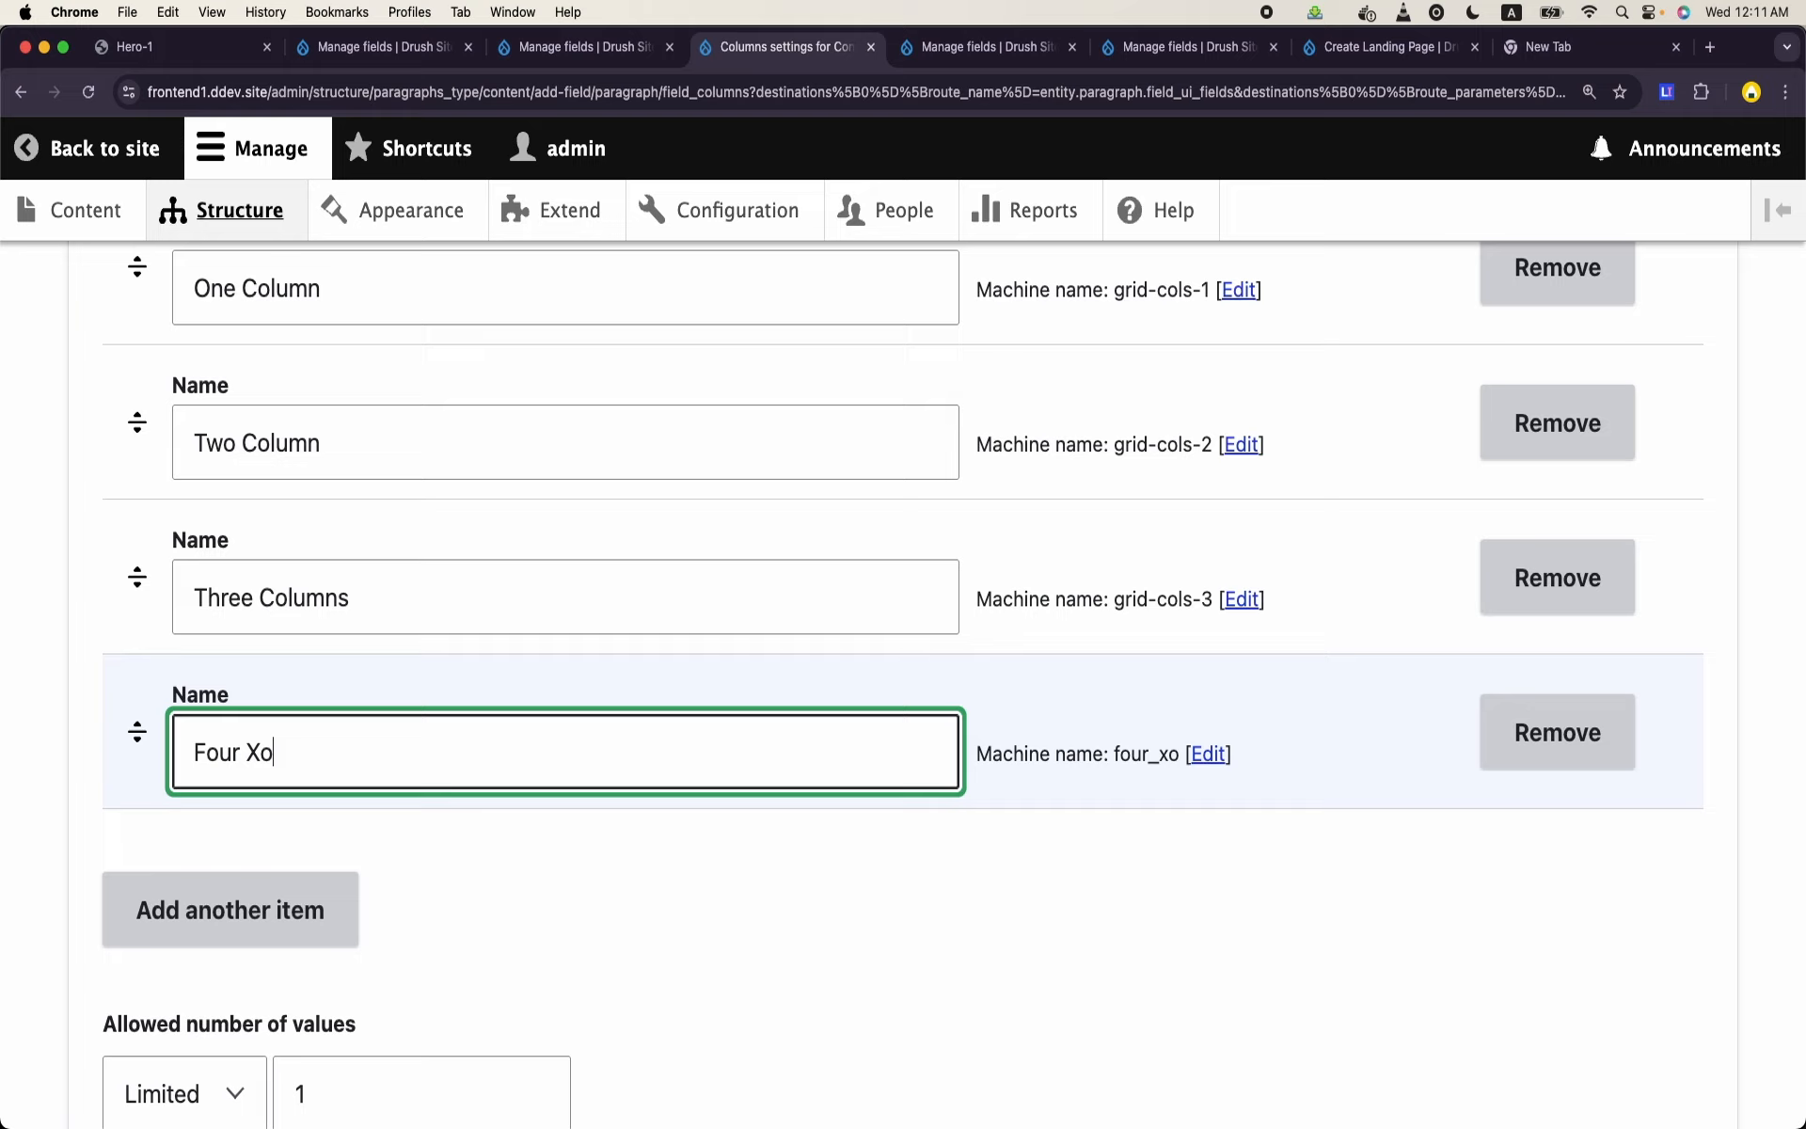
key("BackSpace")
key("BackSpace")
key("BackSpace")
type("Columns")
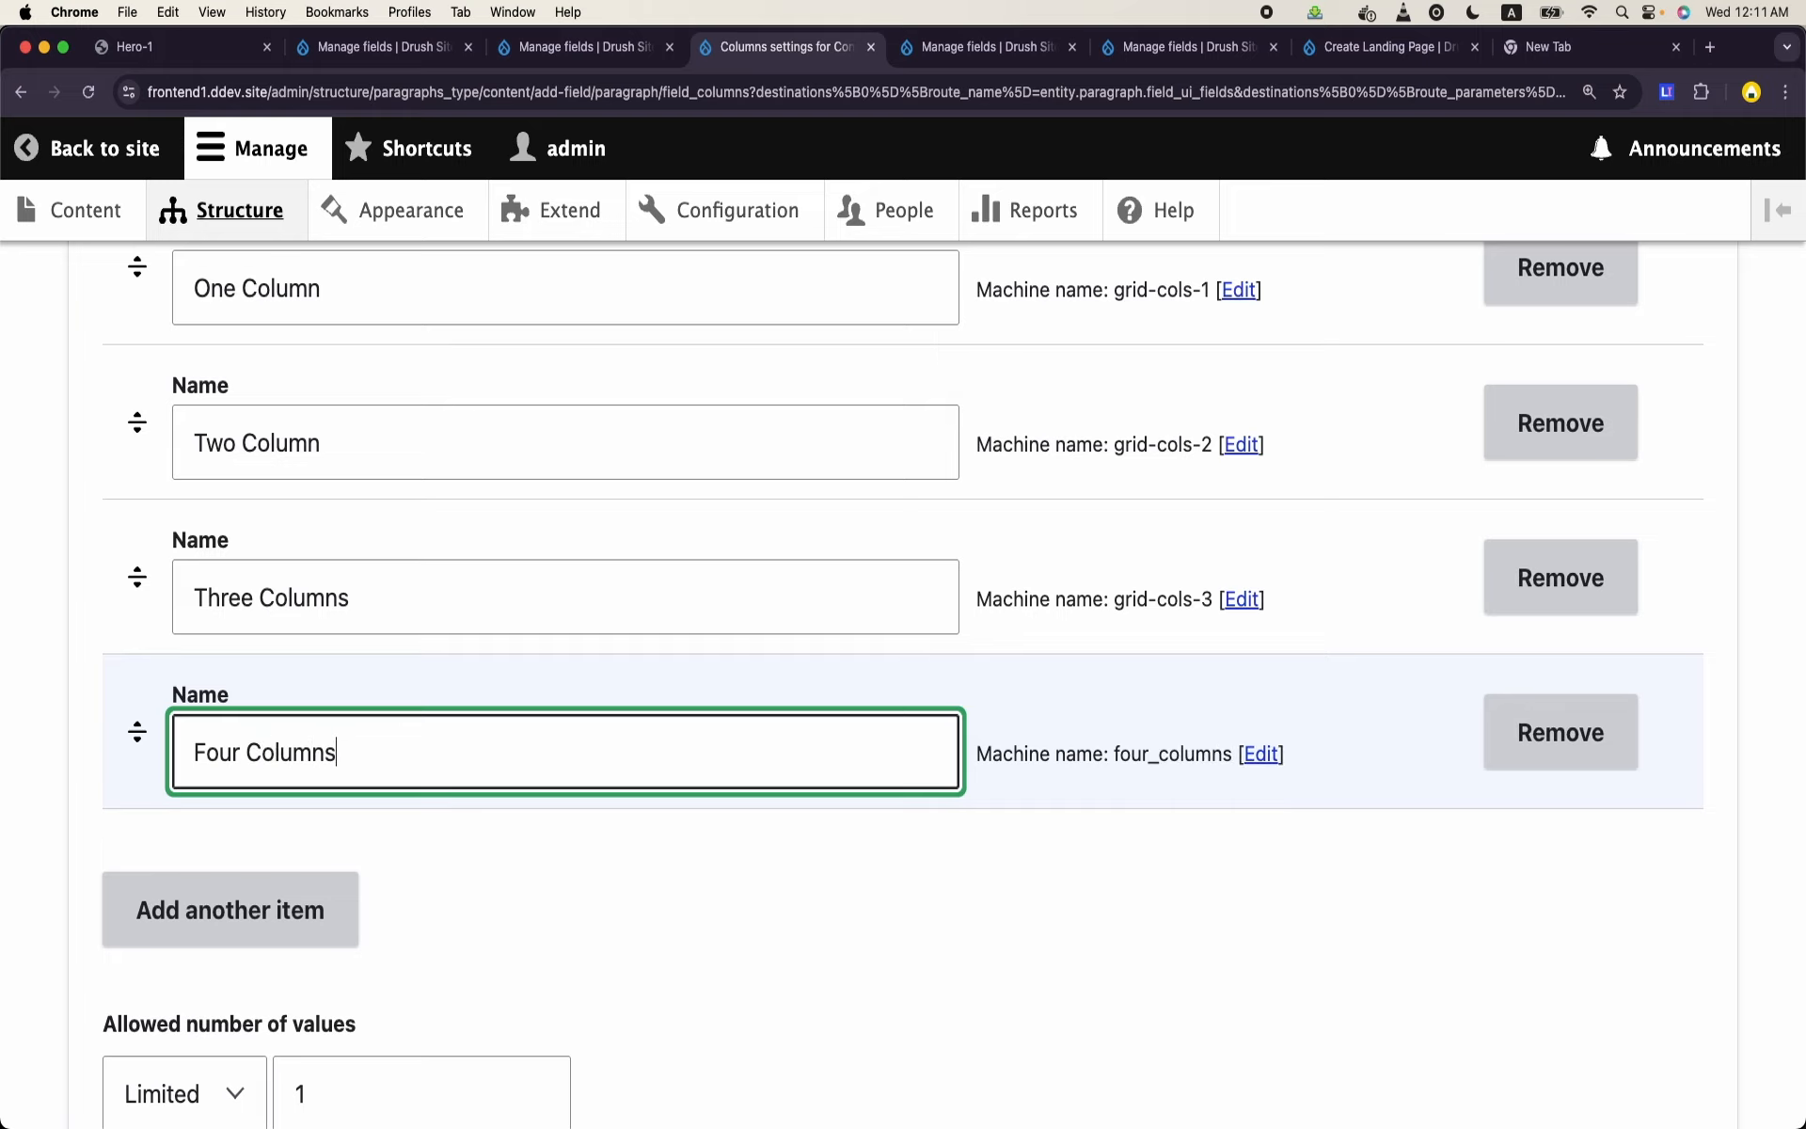
- Set the Four Columns option's value to grid-cols-4 and save the Columns field settings
left_click(1247, 758)
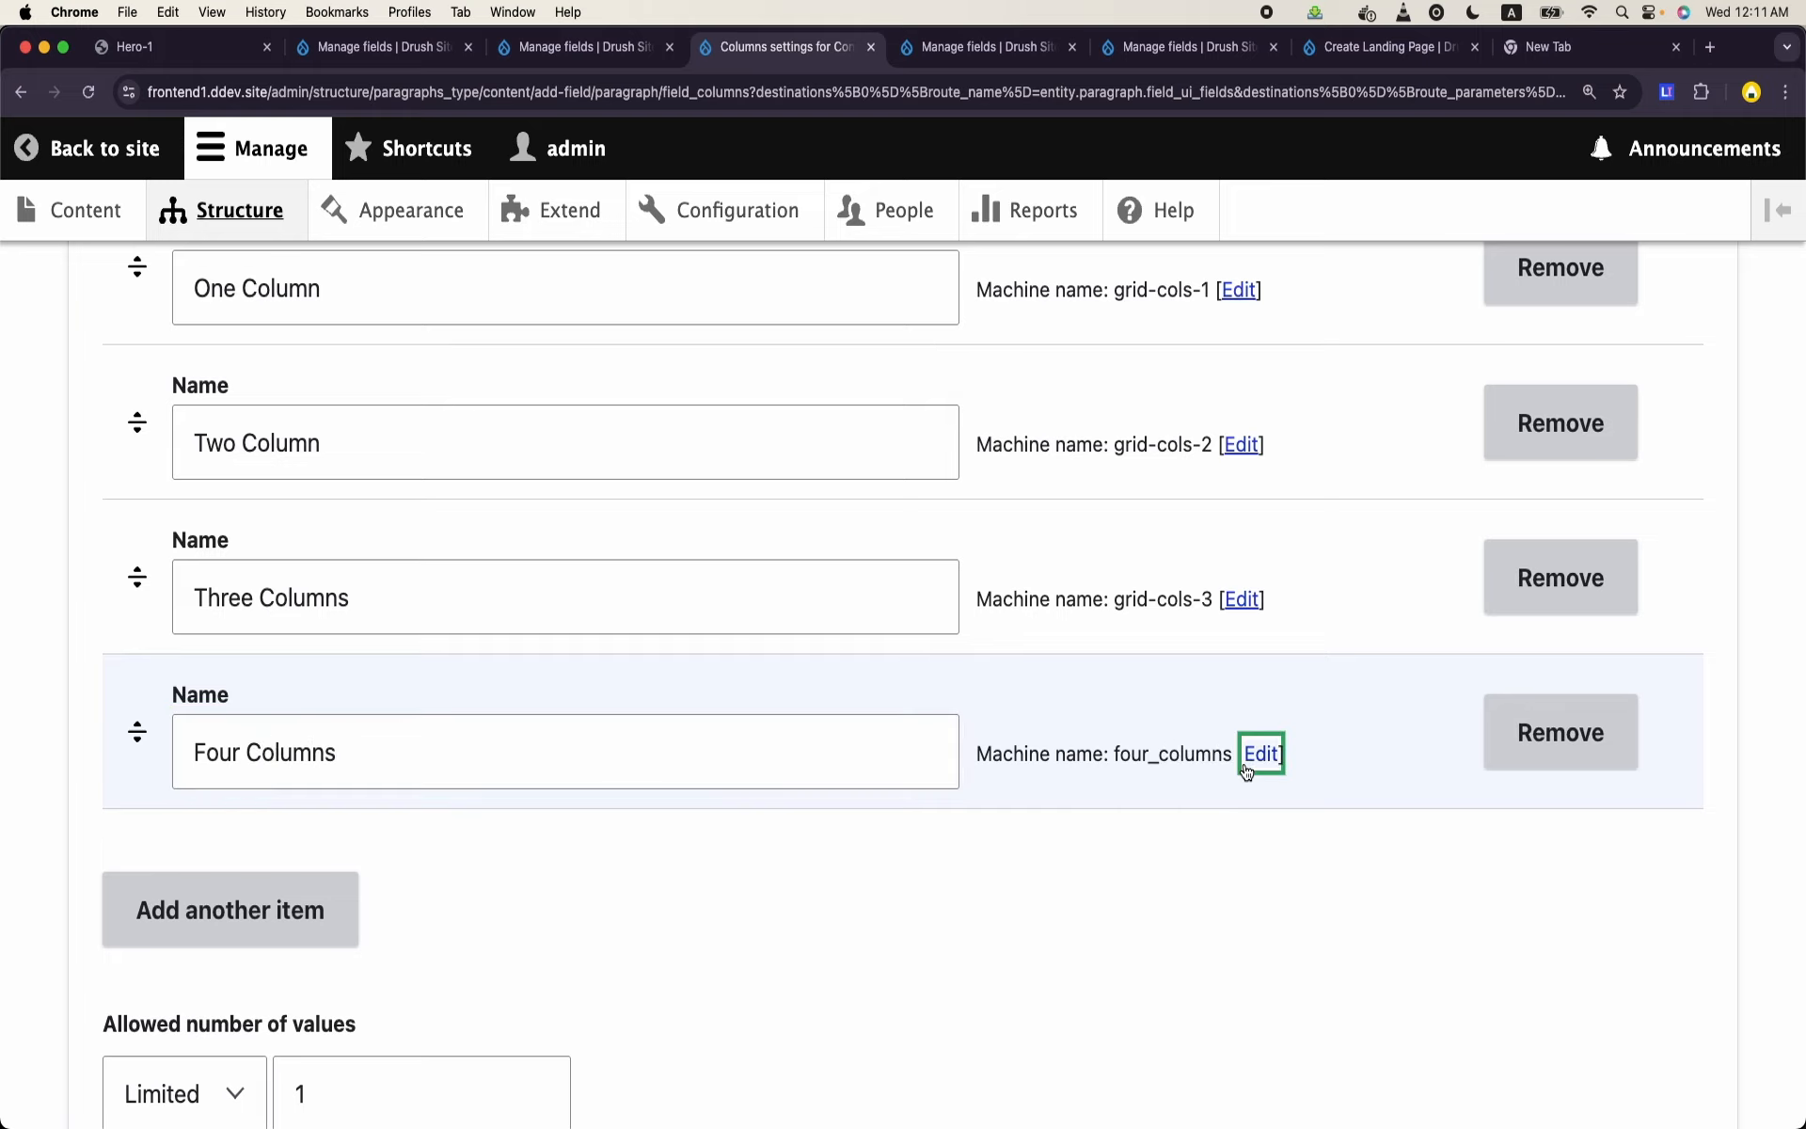
double_click(577, 907)
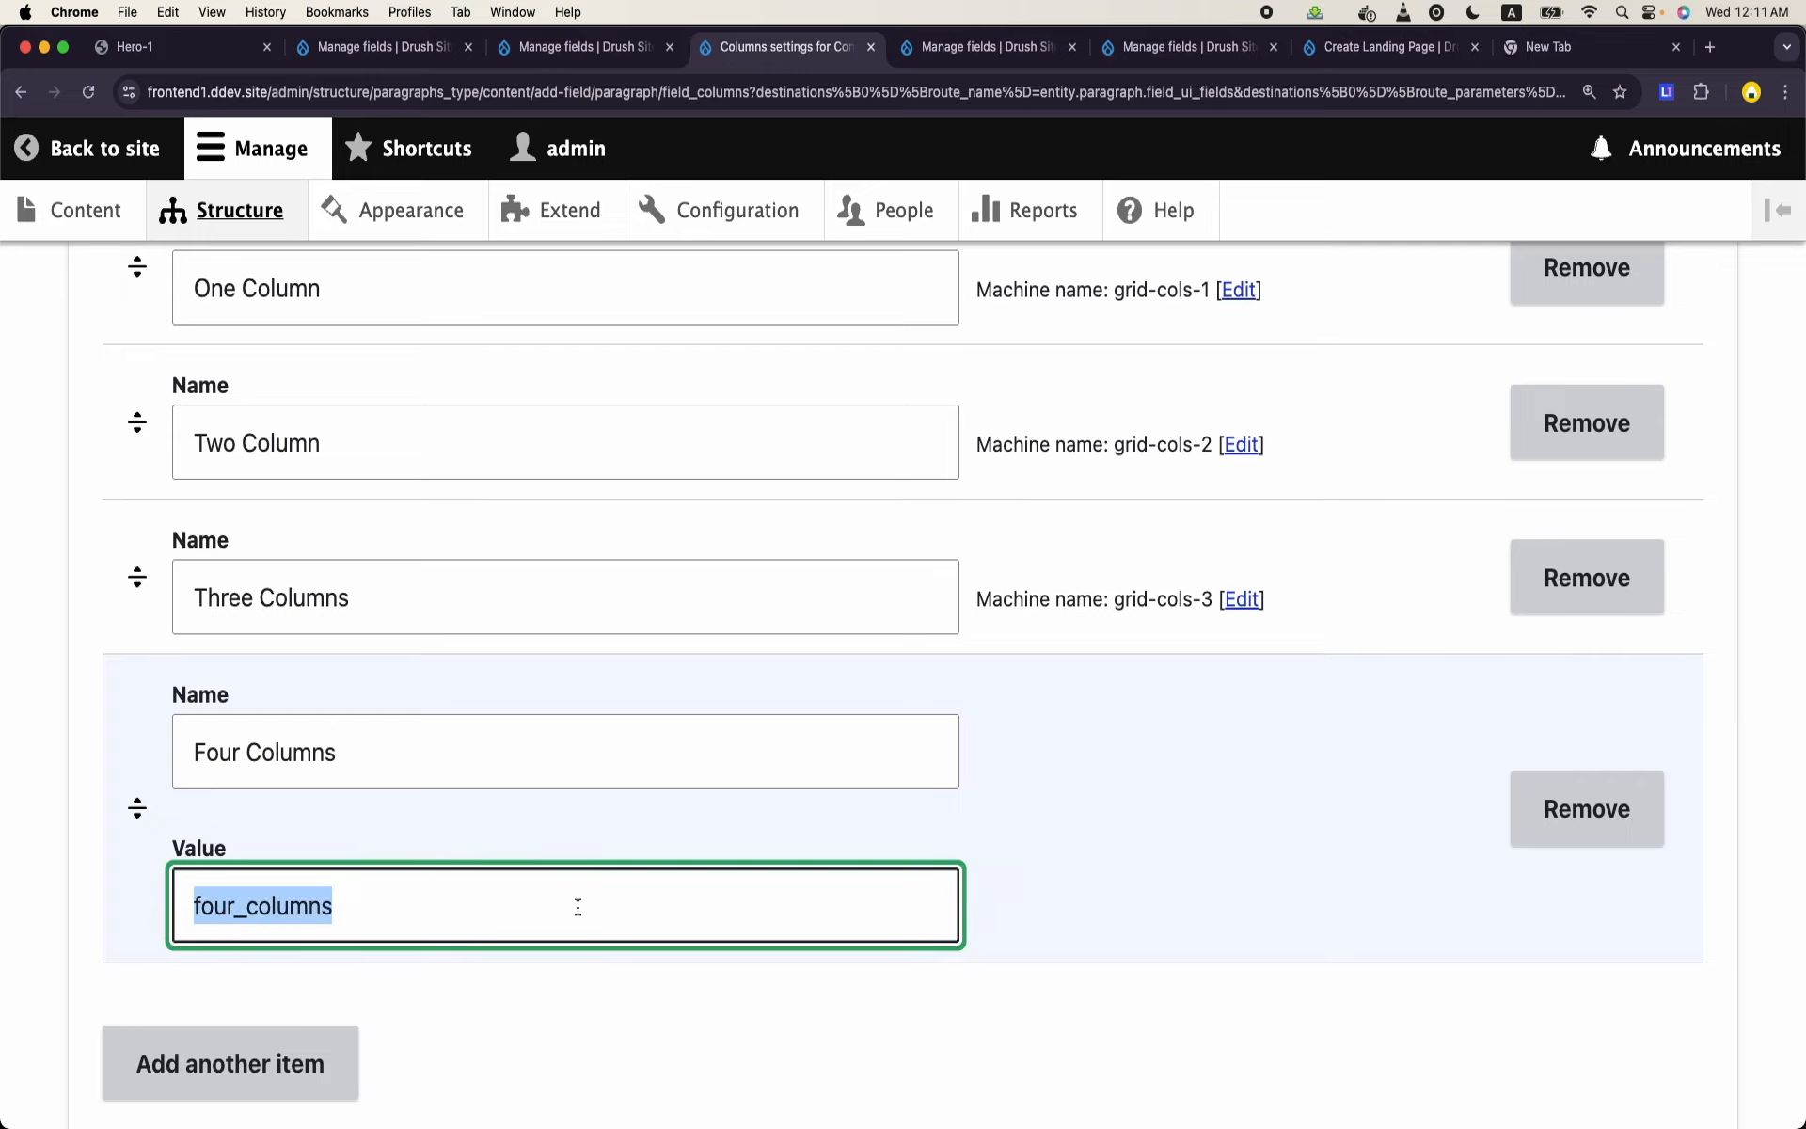
type("grid-col")
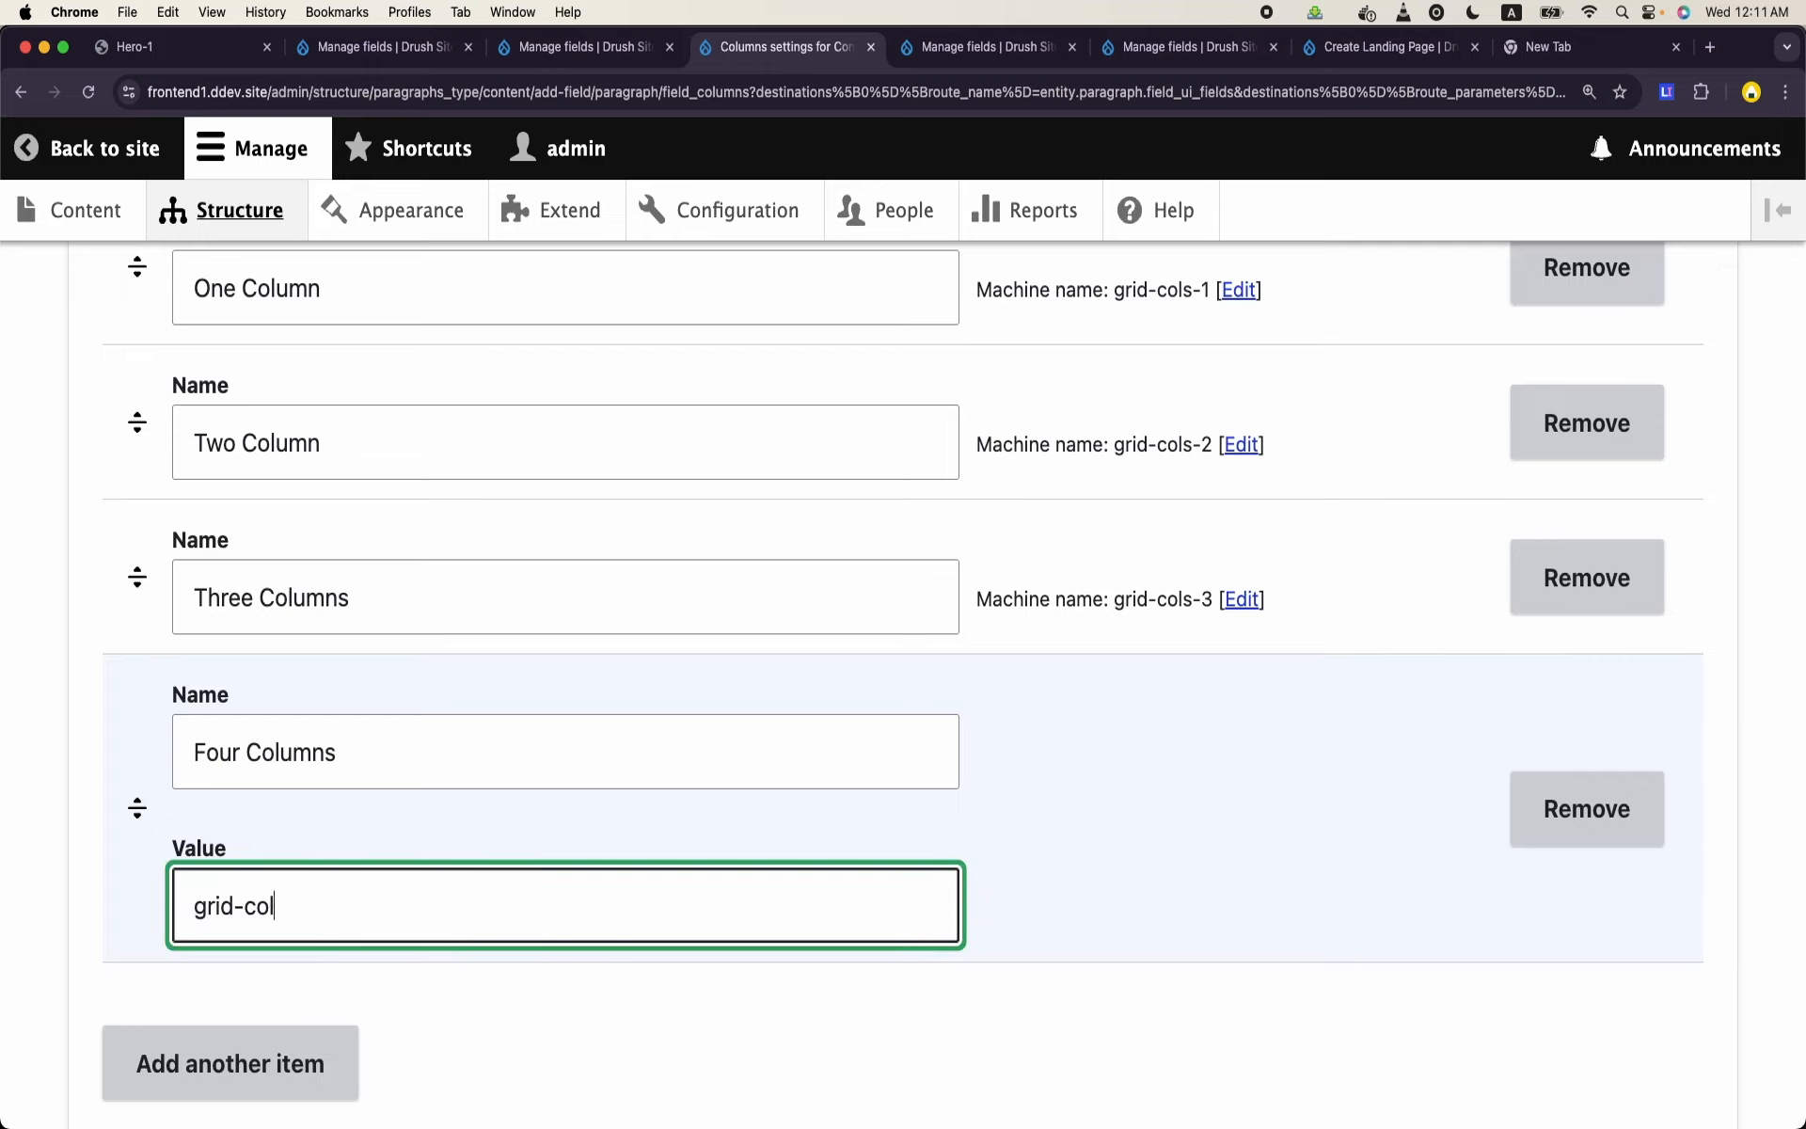
type("s-4")
scroll(903, 659, "down", 10)
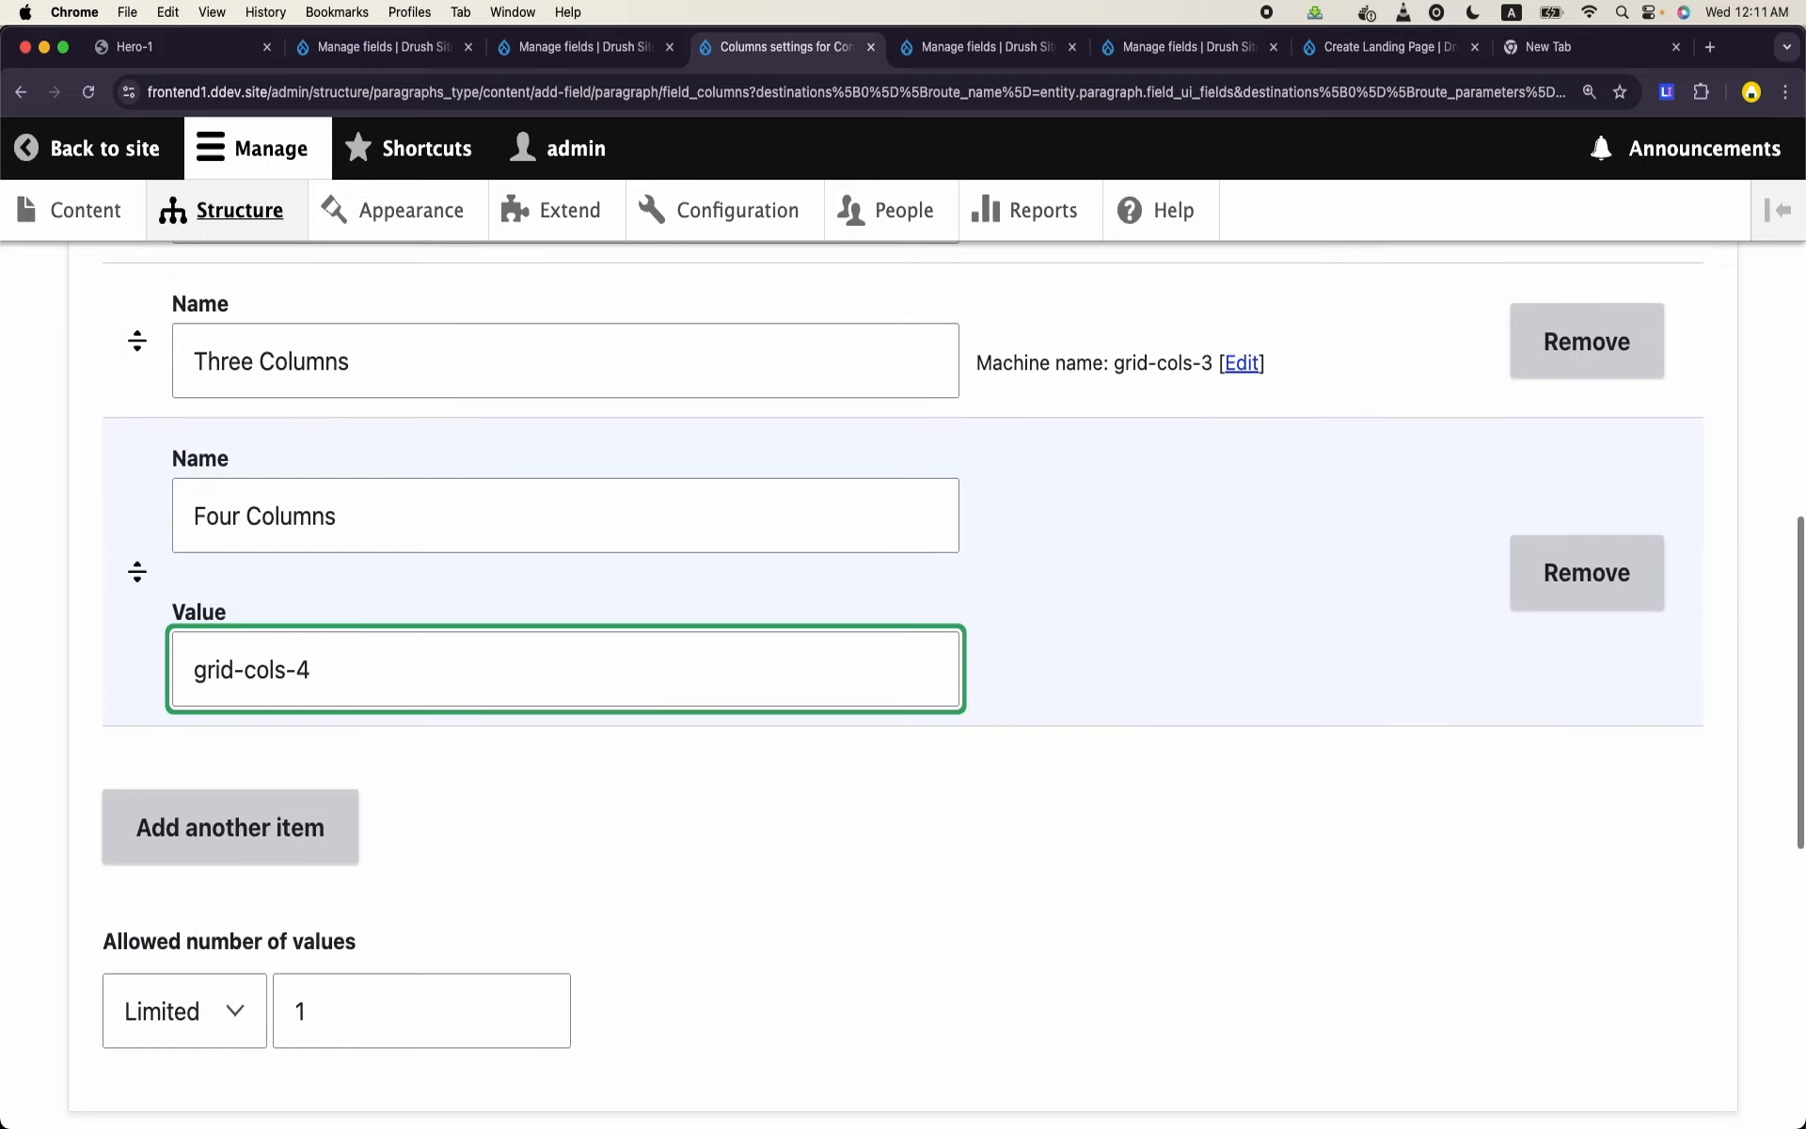
scroll(427, 847, "down", 2)
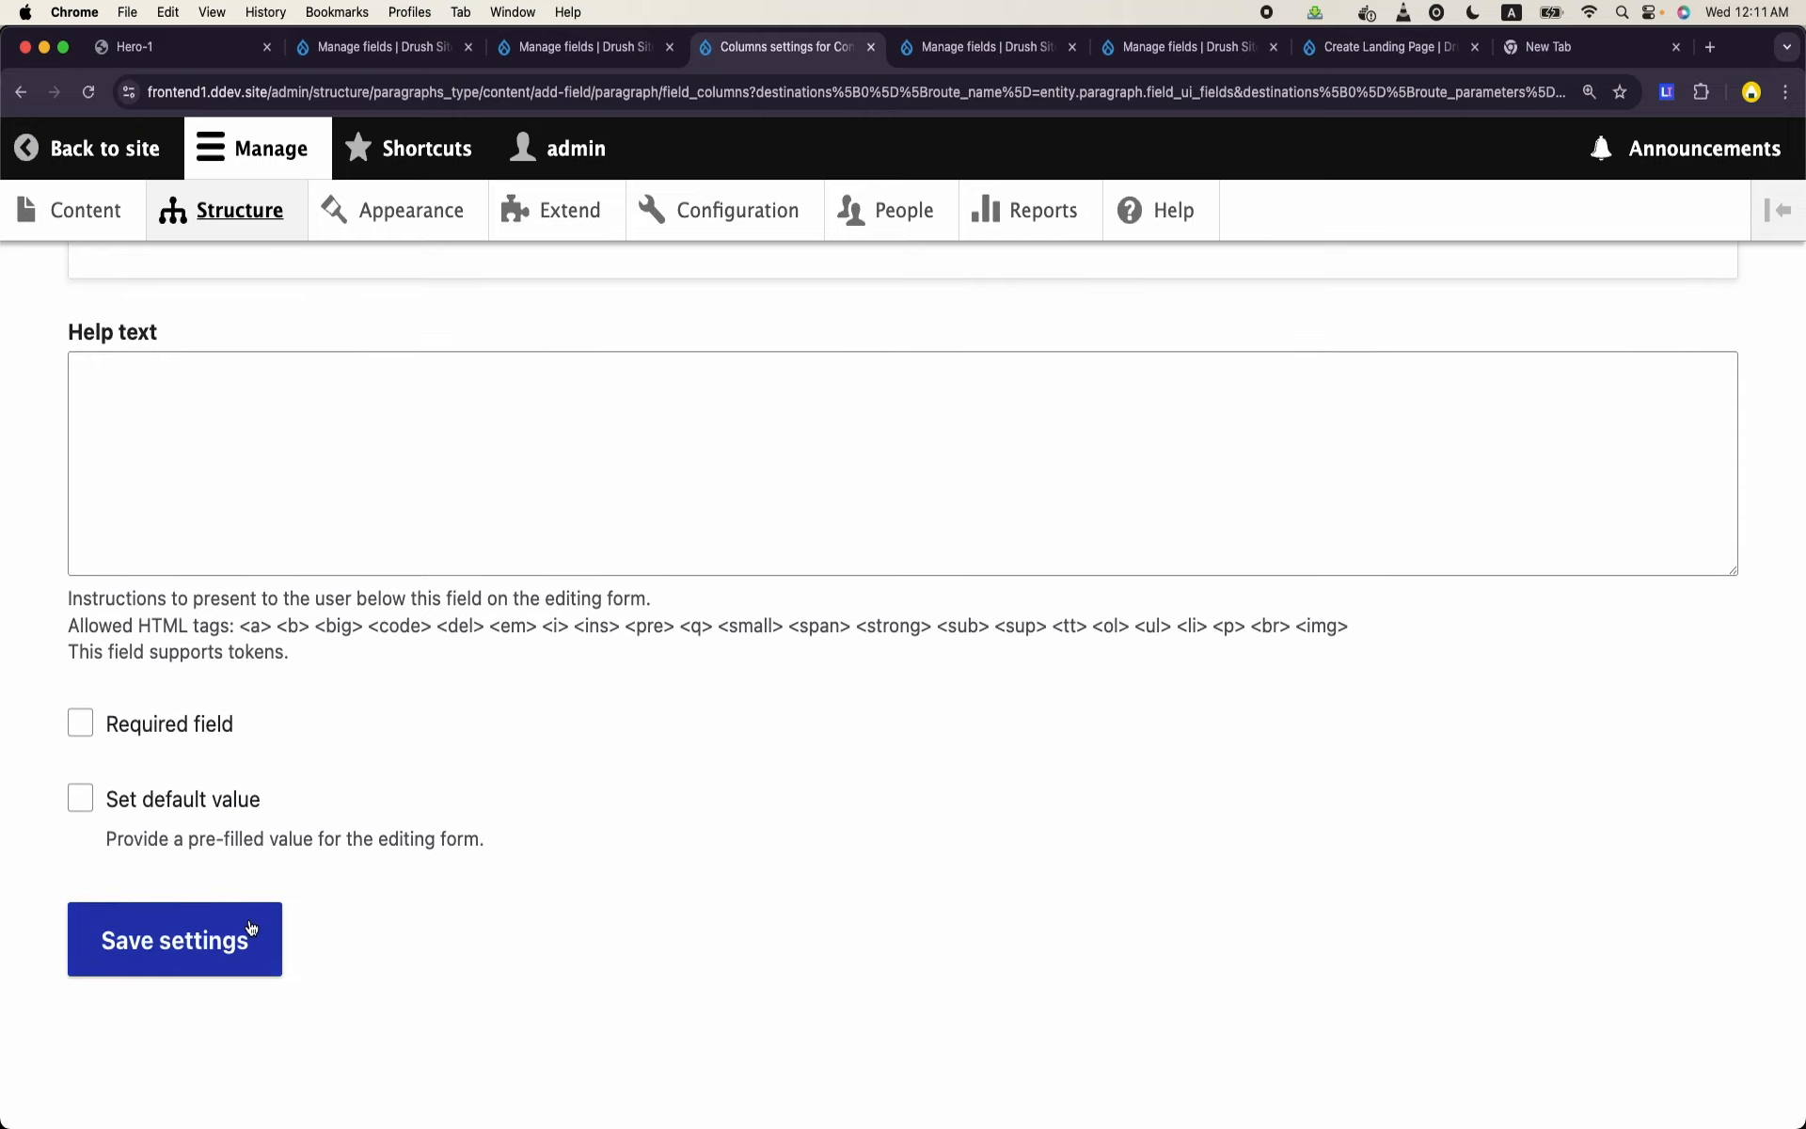
left_click(200, 967)
scroll(475, 830, "down", 3)
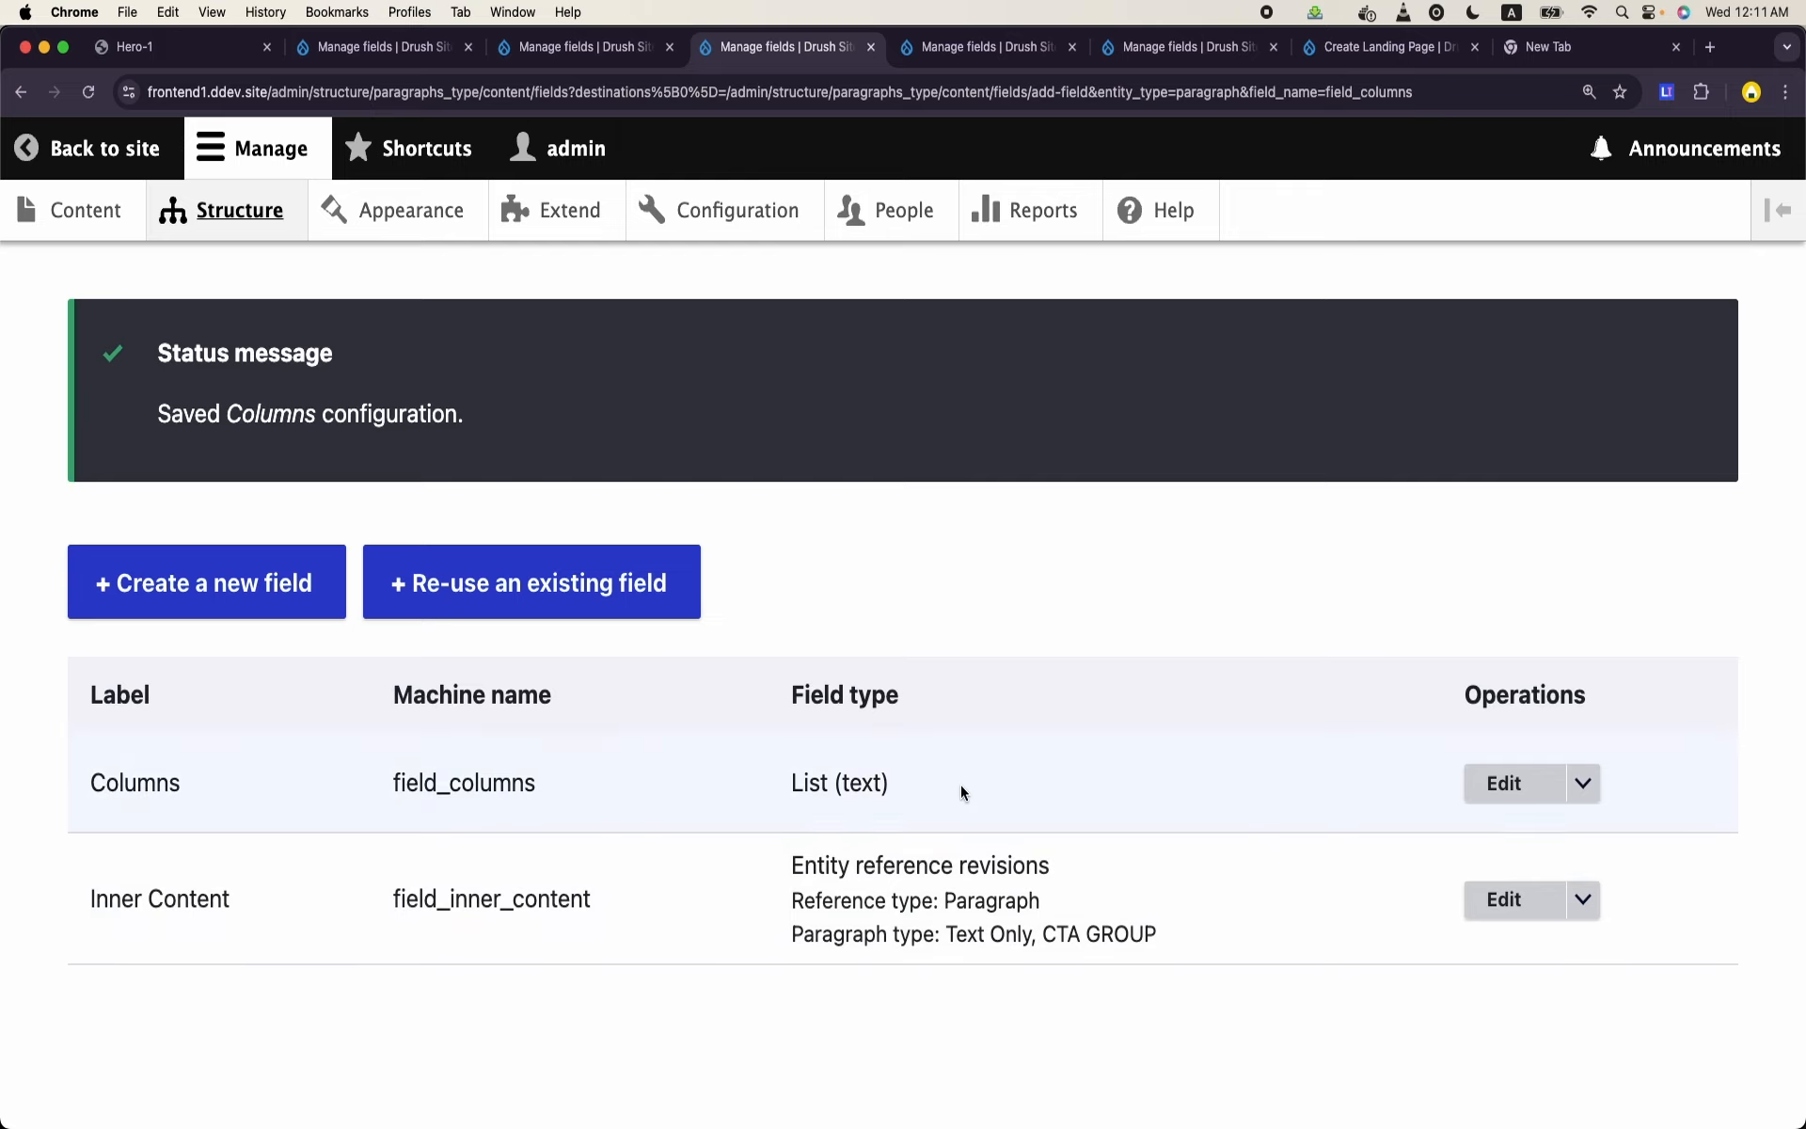
- Review the Hero-1 reference page and glance at the primary CTA template in VS Code before returning to Chrome
left_click(172, 58)
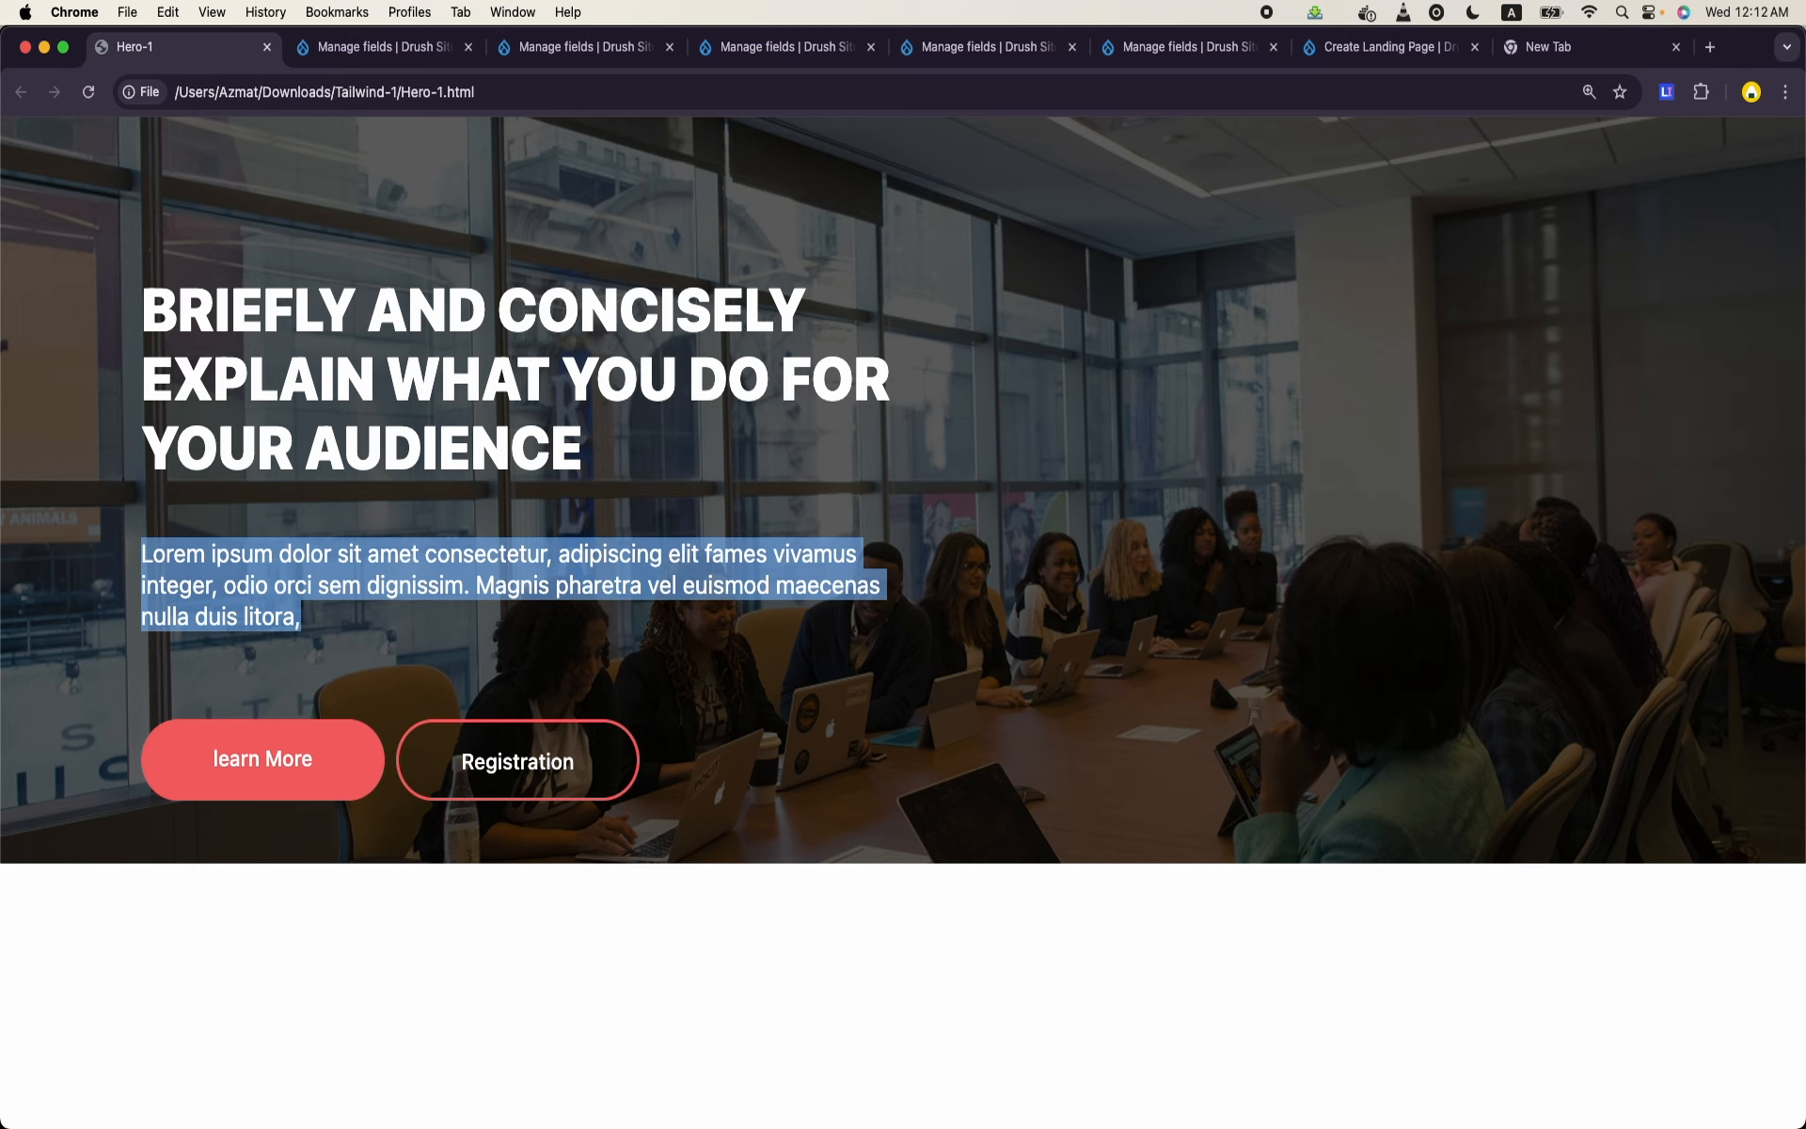
left_click(888, 1118)
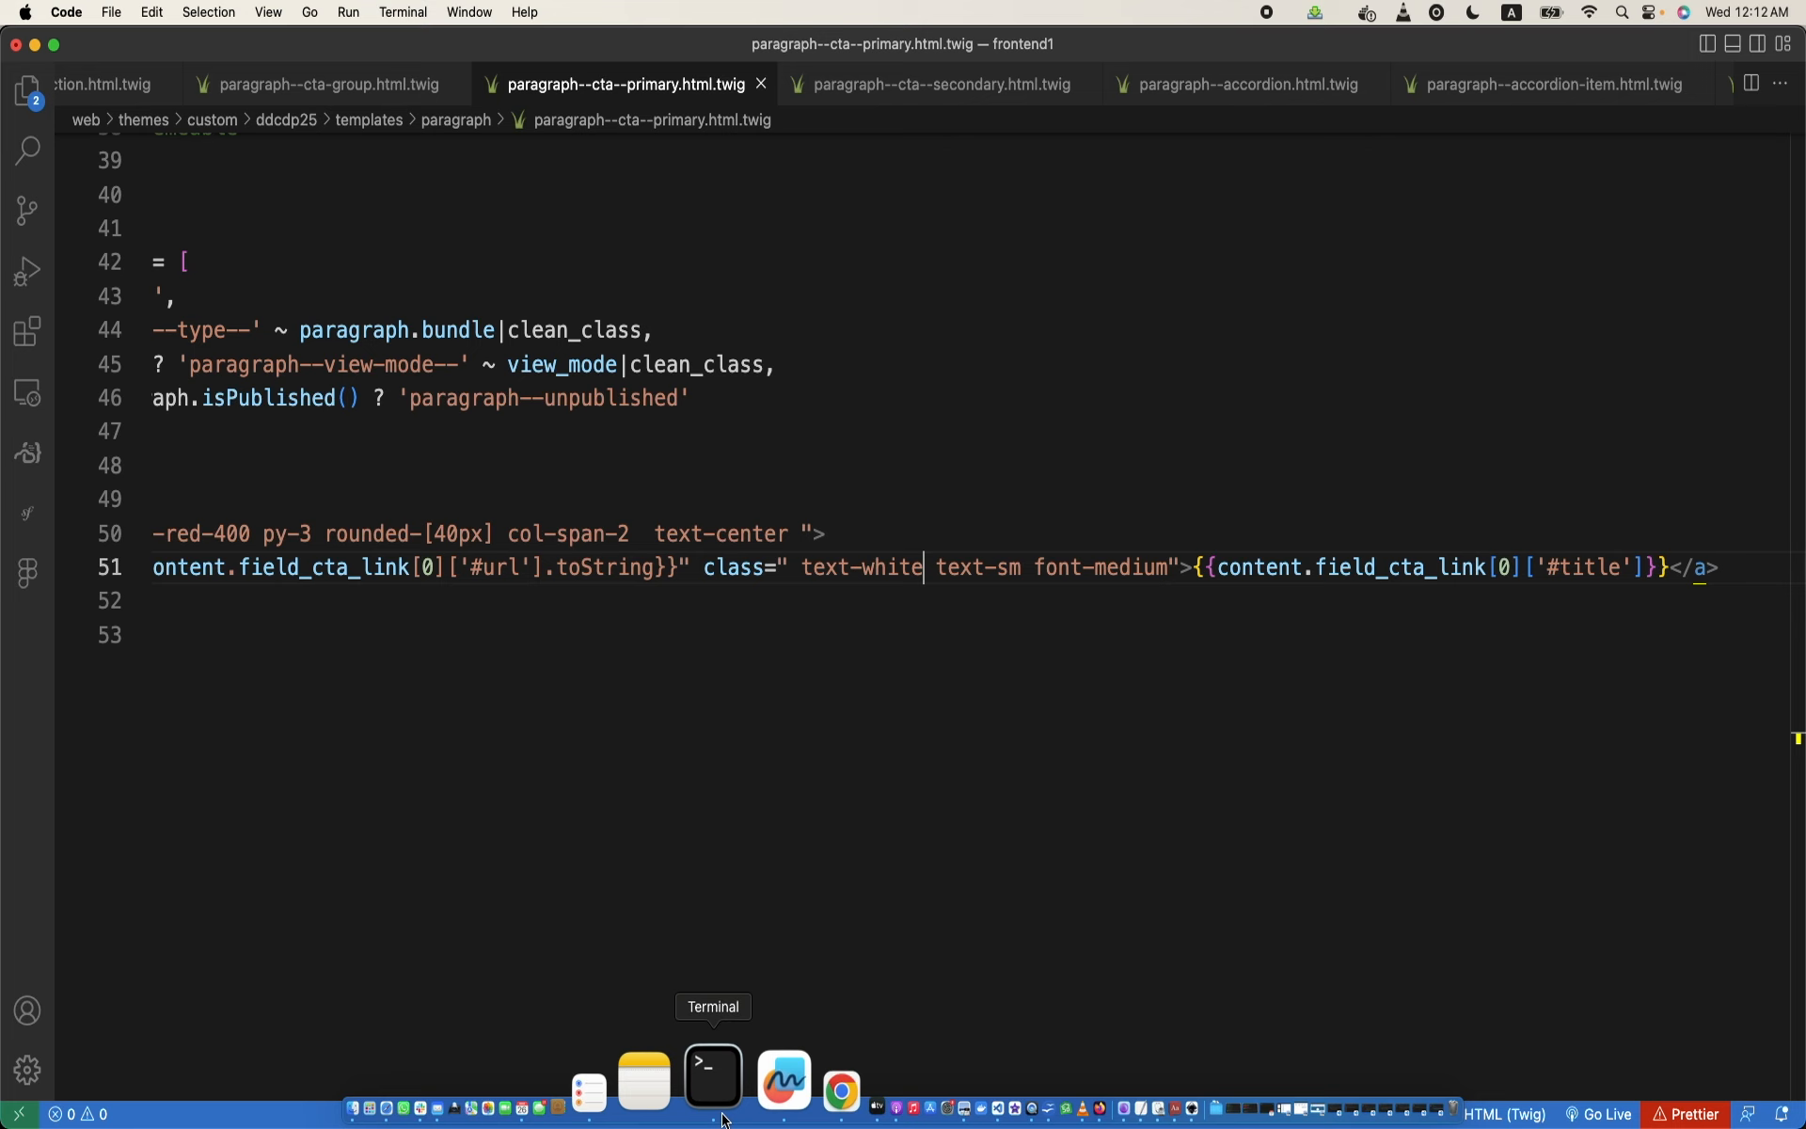
left_click(750, 1114)
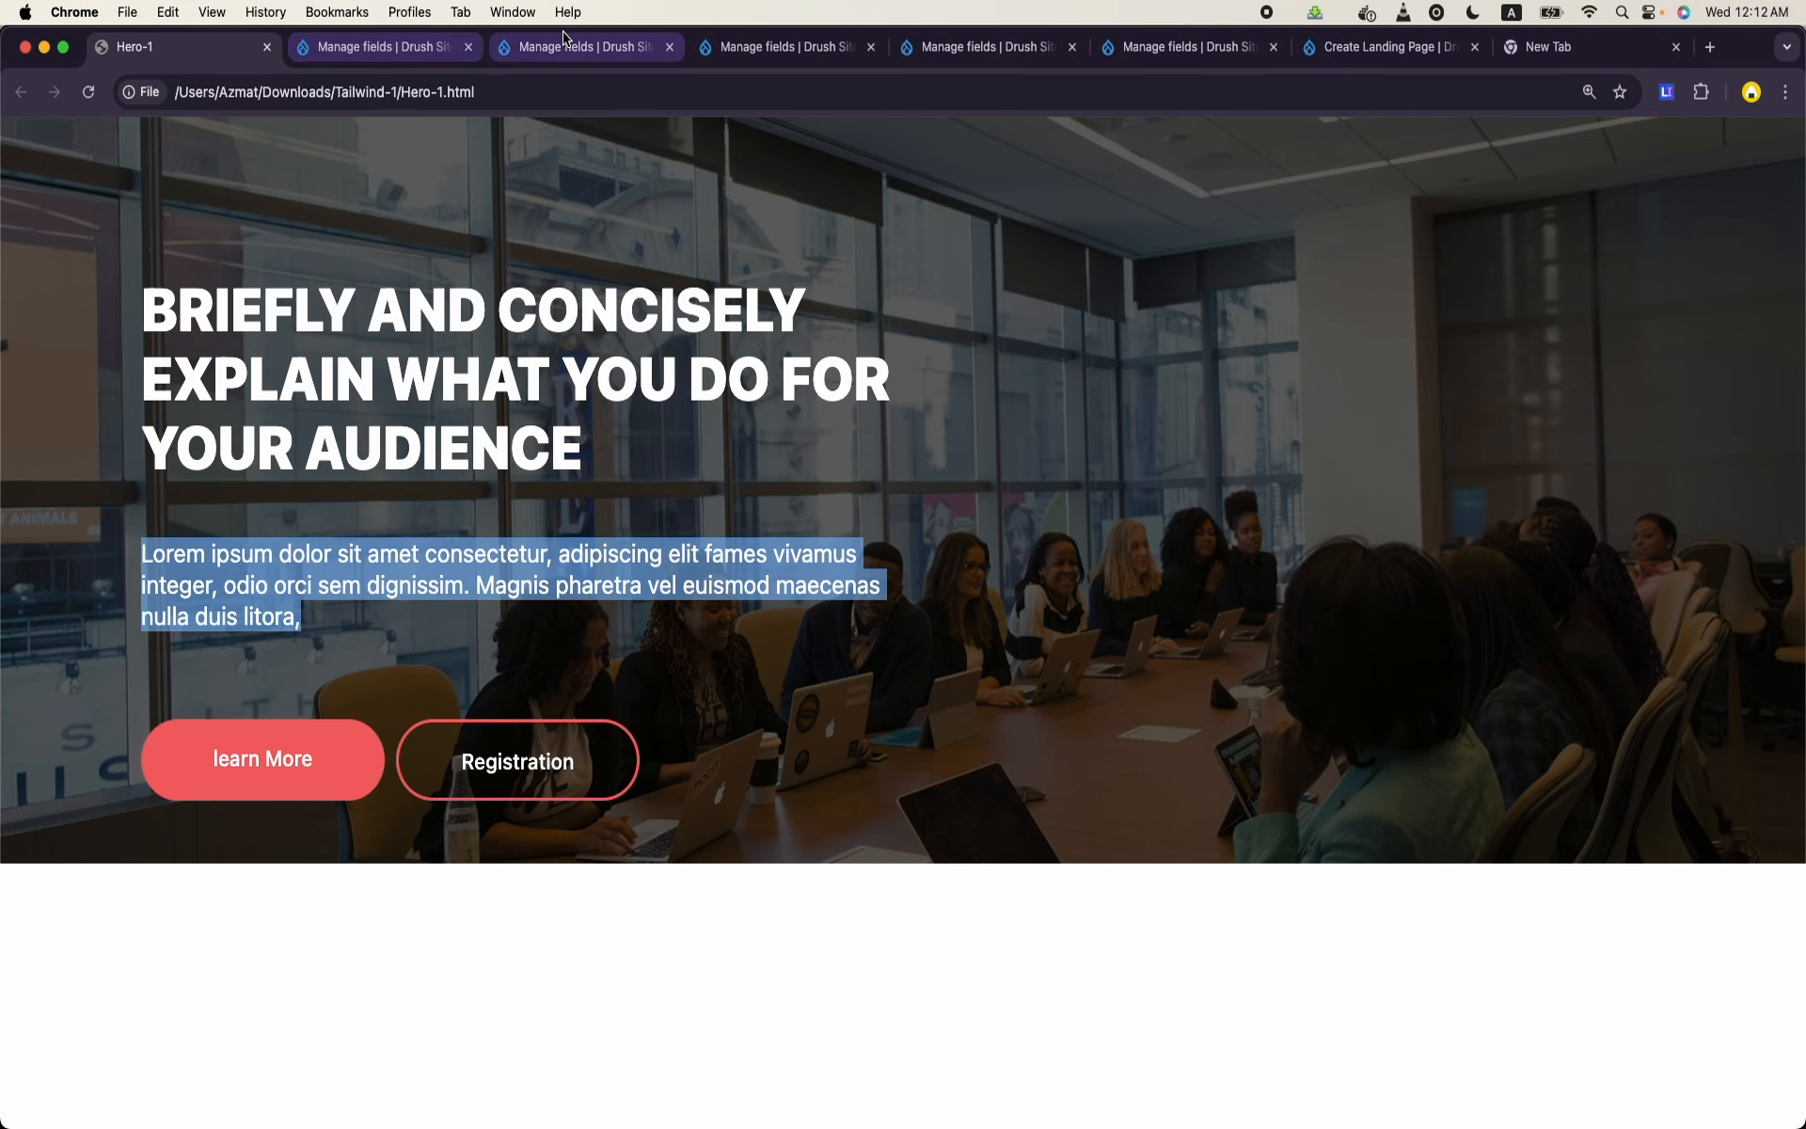
- Open the Checking CTAs landing page from the site's content list and look over its hero section
left_click(772, 47)
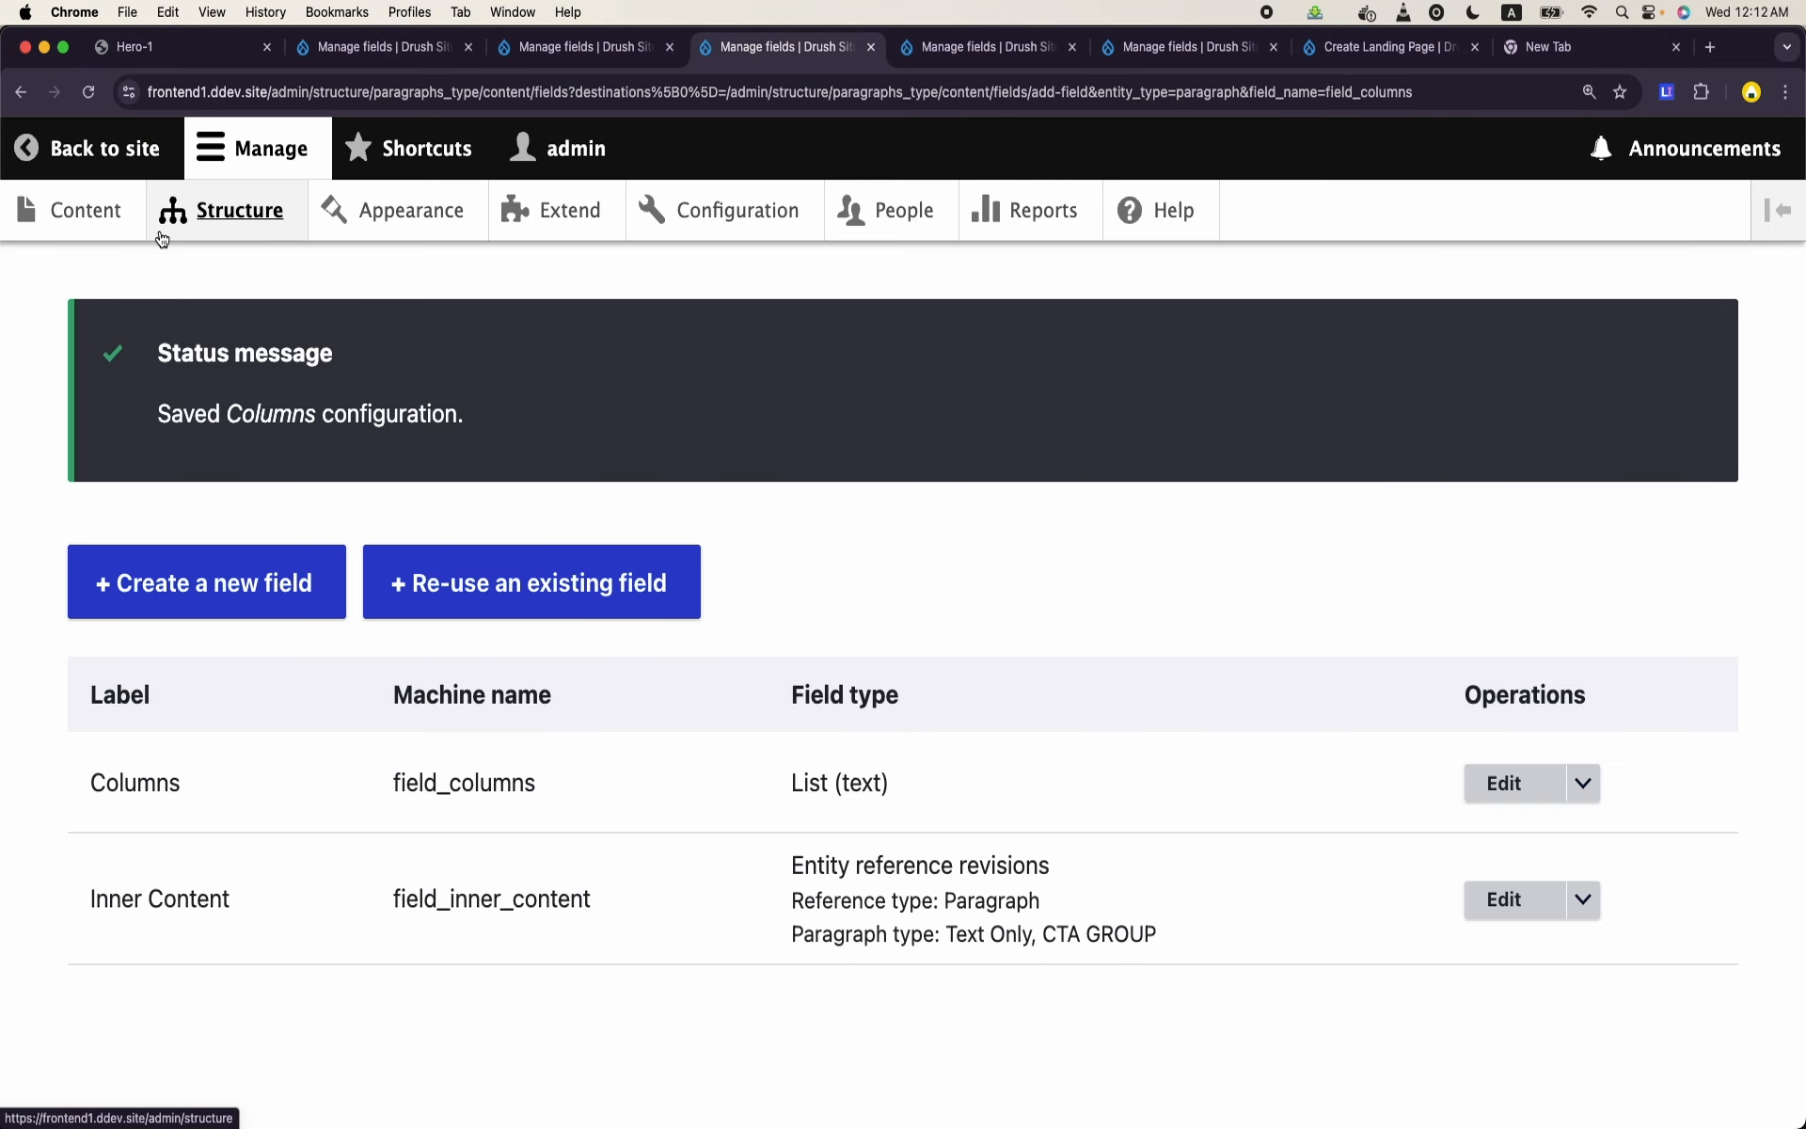
left_click(121, 215)
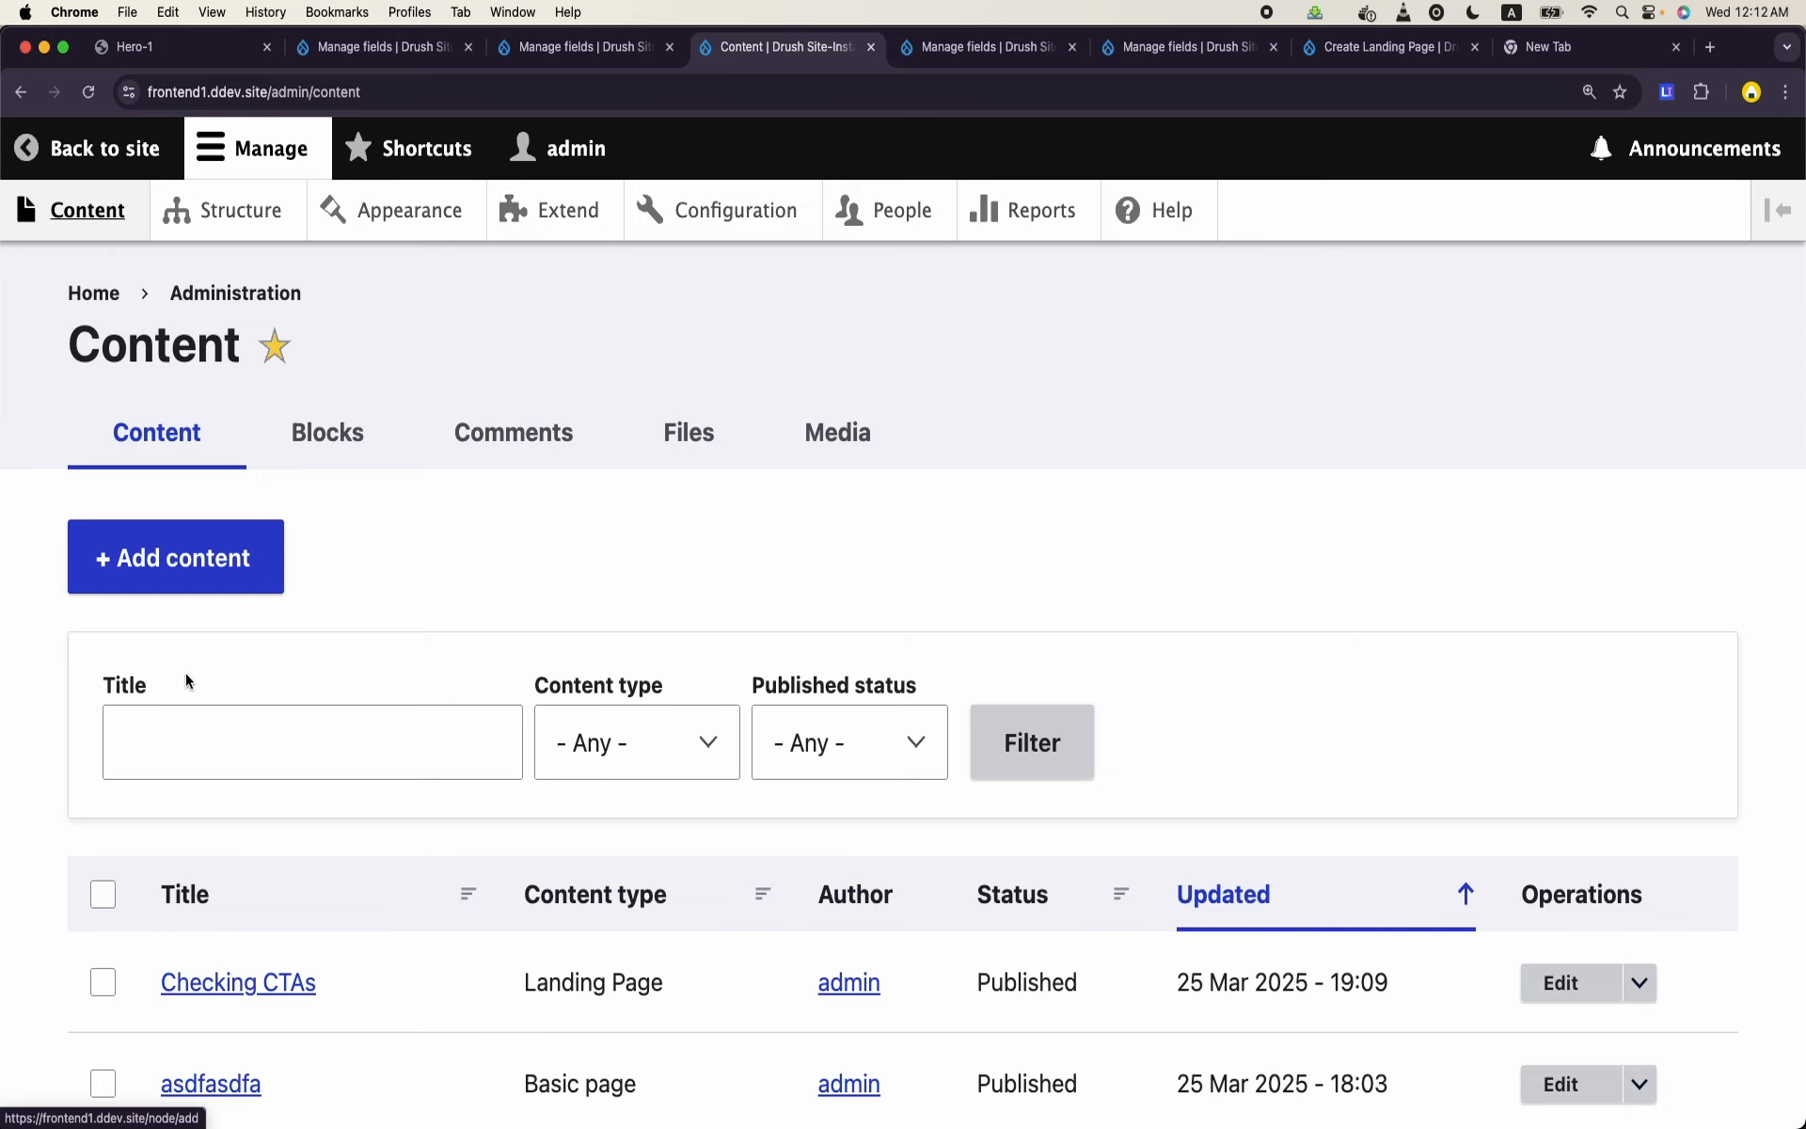
left_click(278, 996)
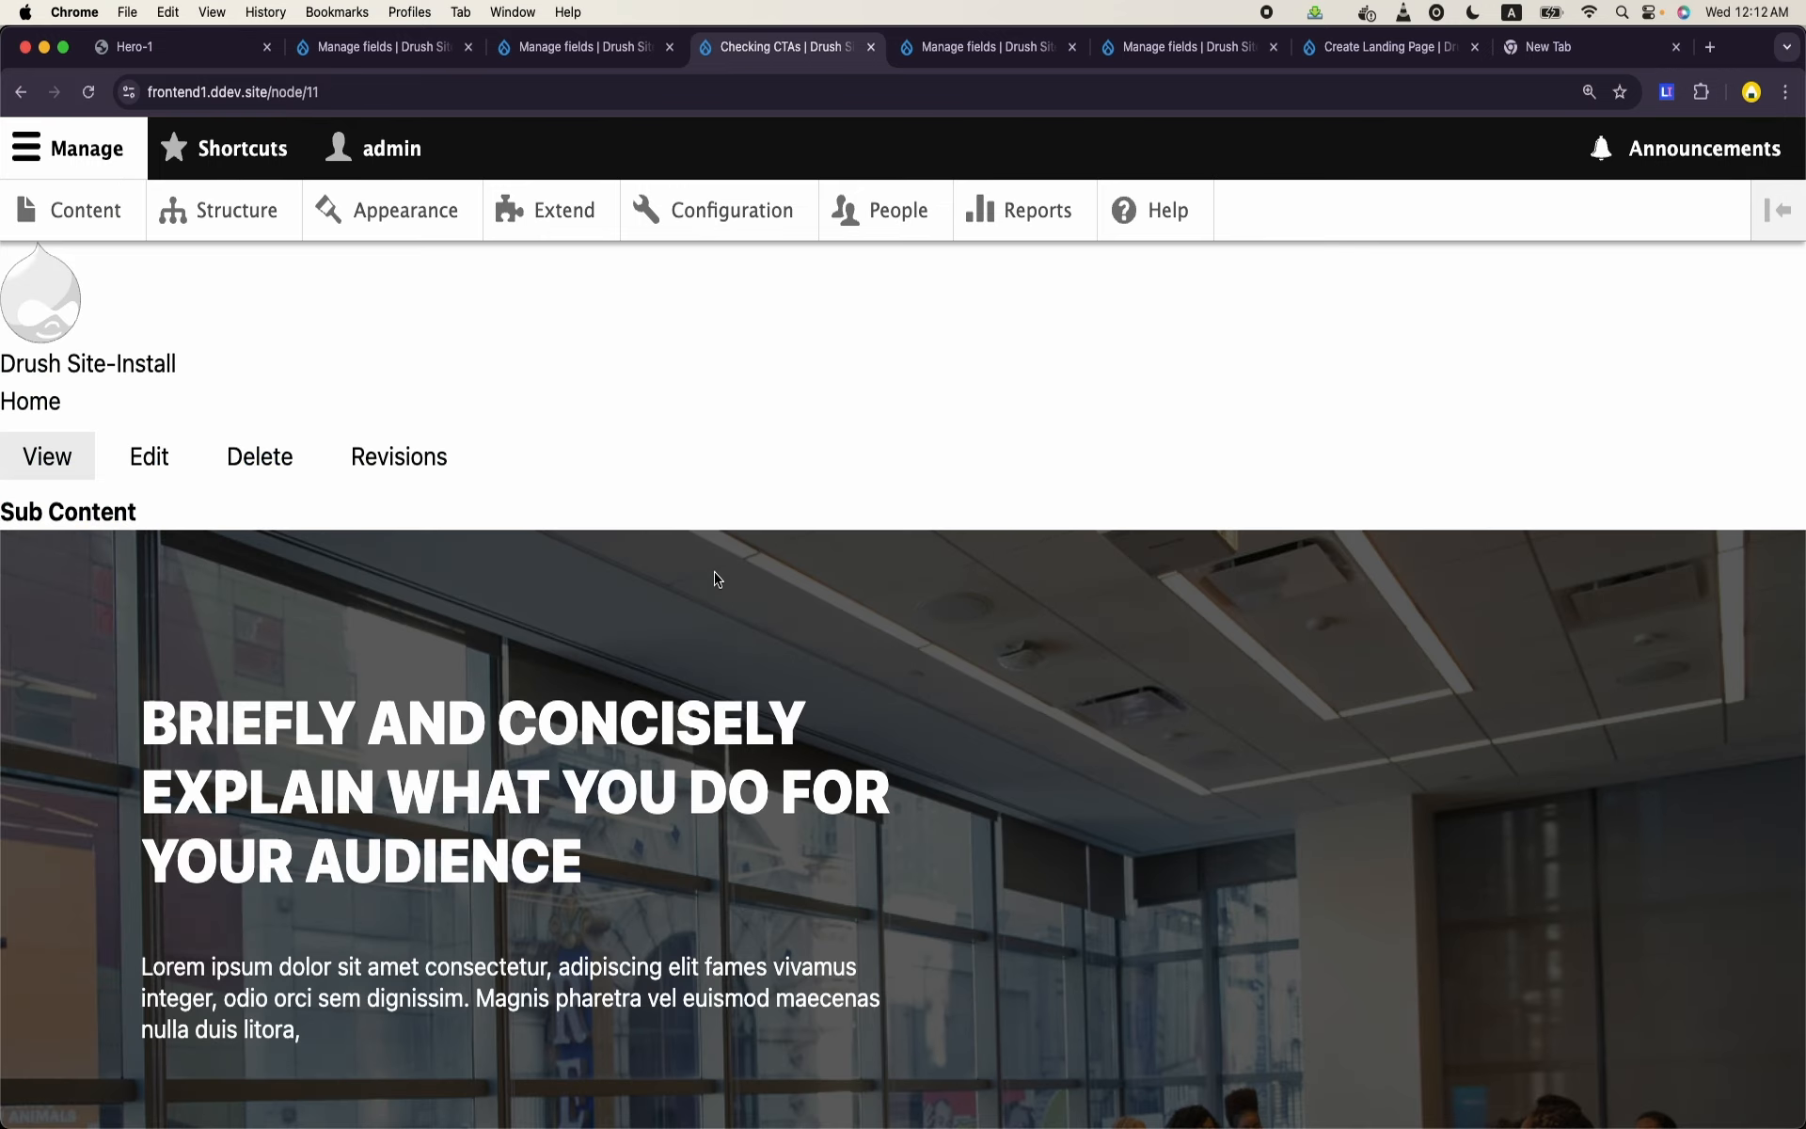
scroll(828, 536, "down", 6)
scroll(957, 442, "up", 3)
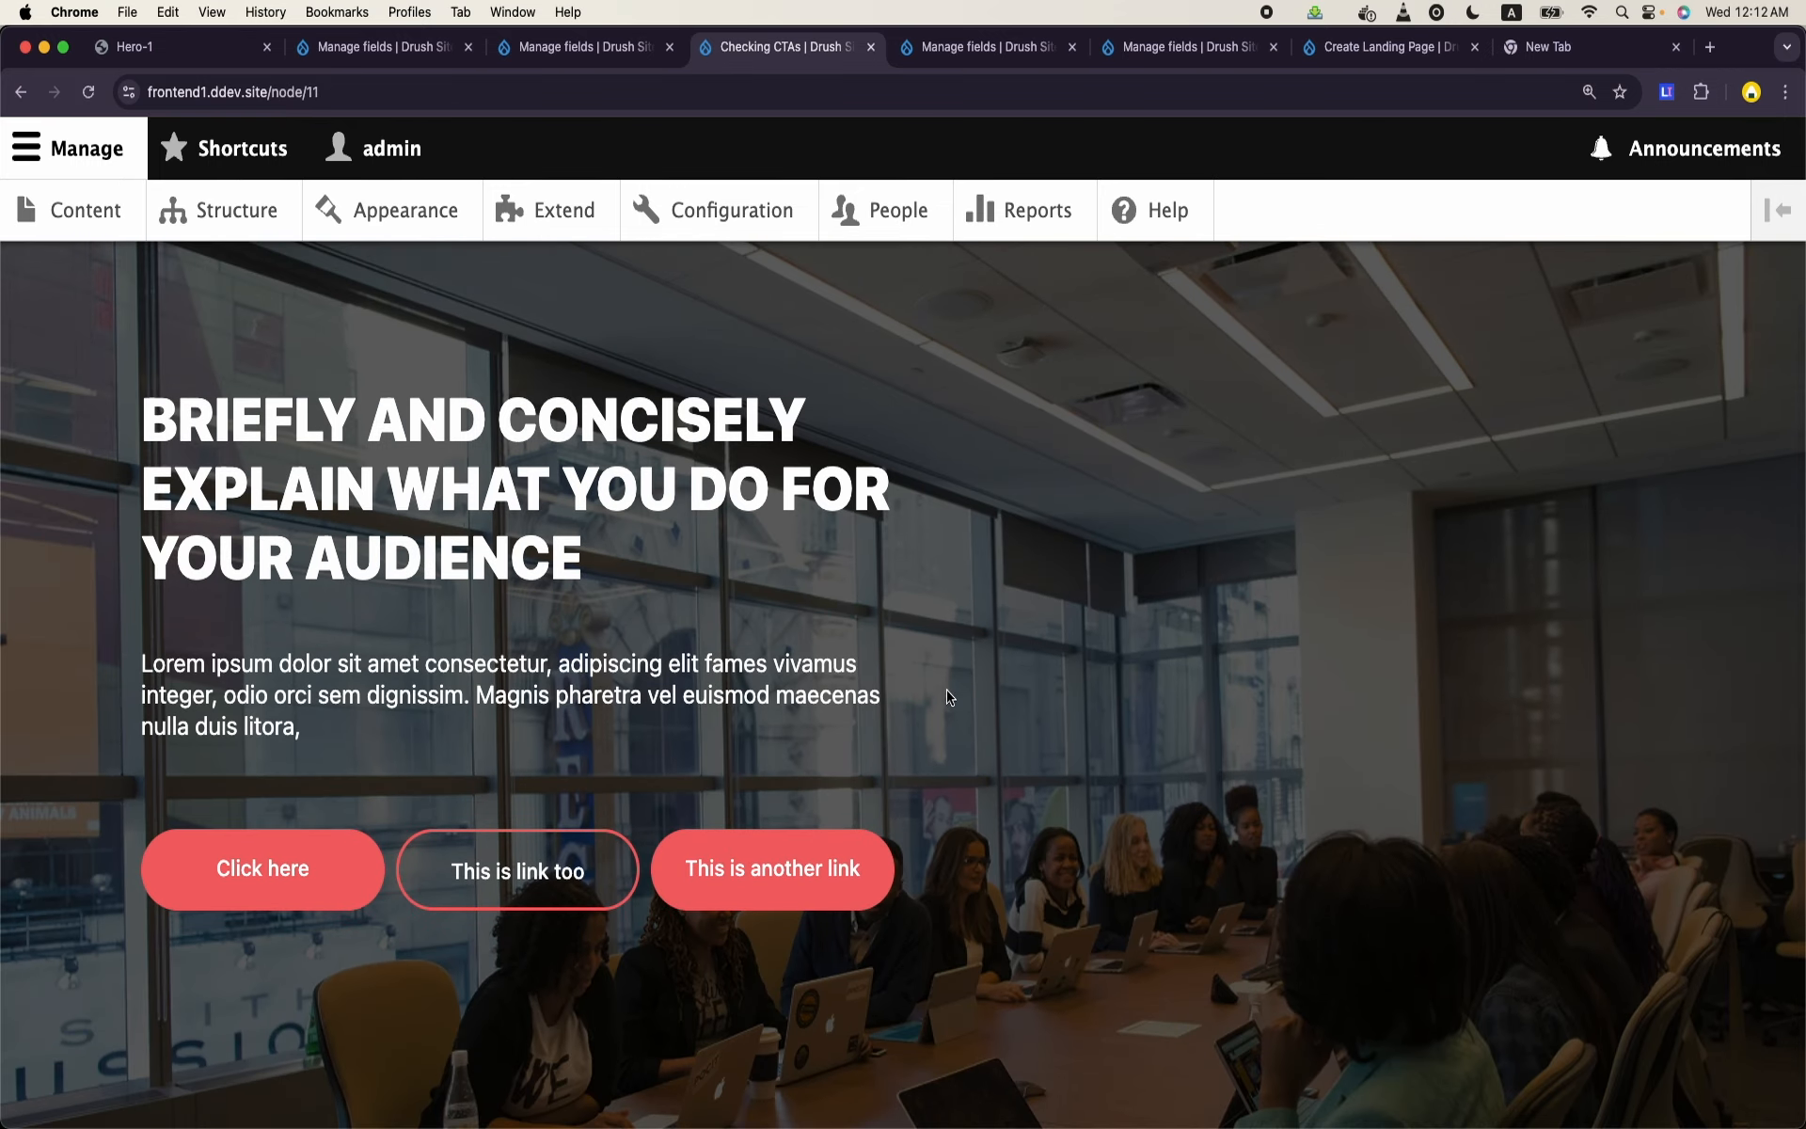
scroll(946, 762, "up", 3)
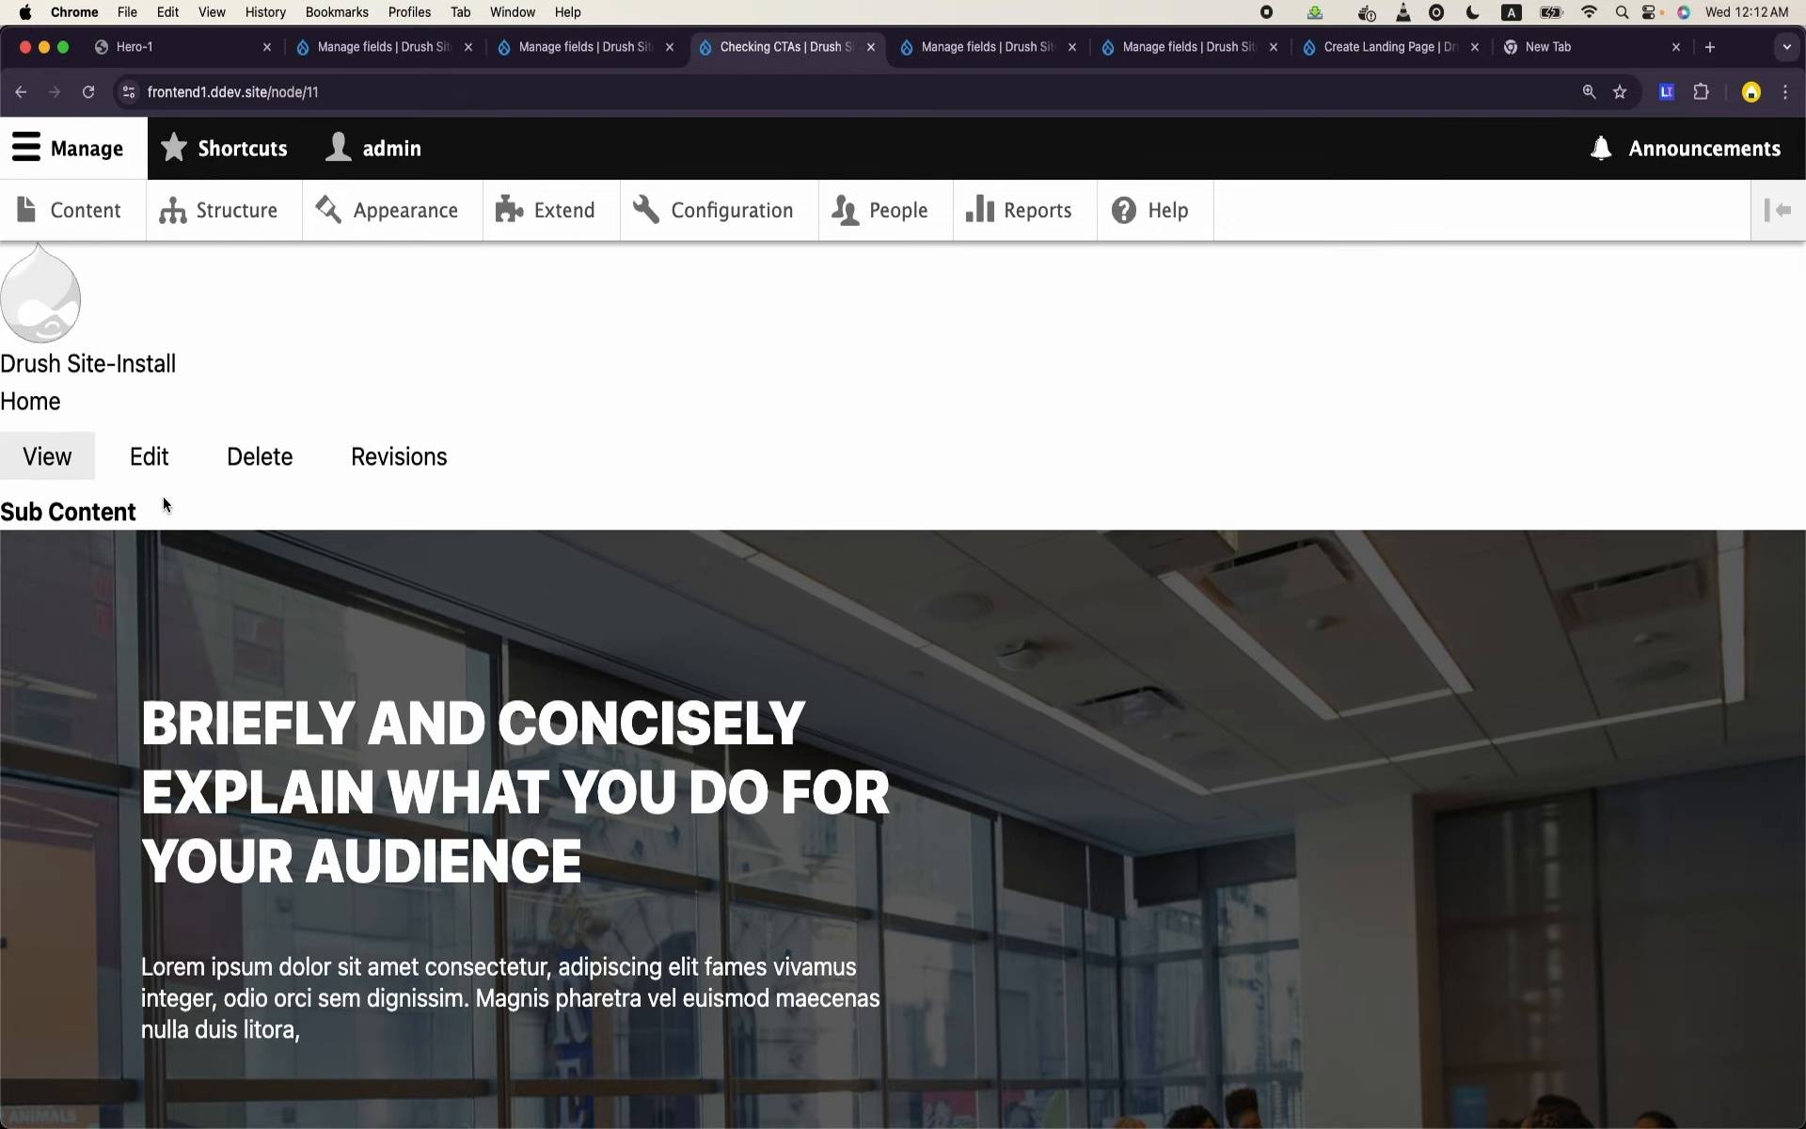
- Open the Checking CTAs page for editing and collapse both Content paragraphs inside the Section
left_click(148, 461)
scroll(552, 627, "down", 5)
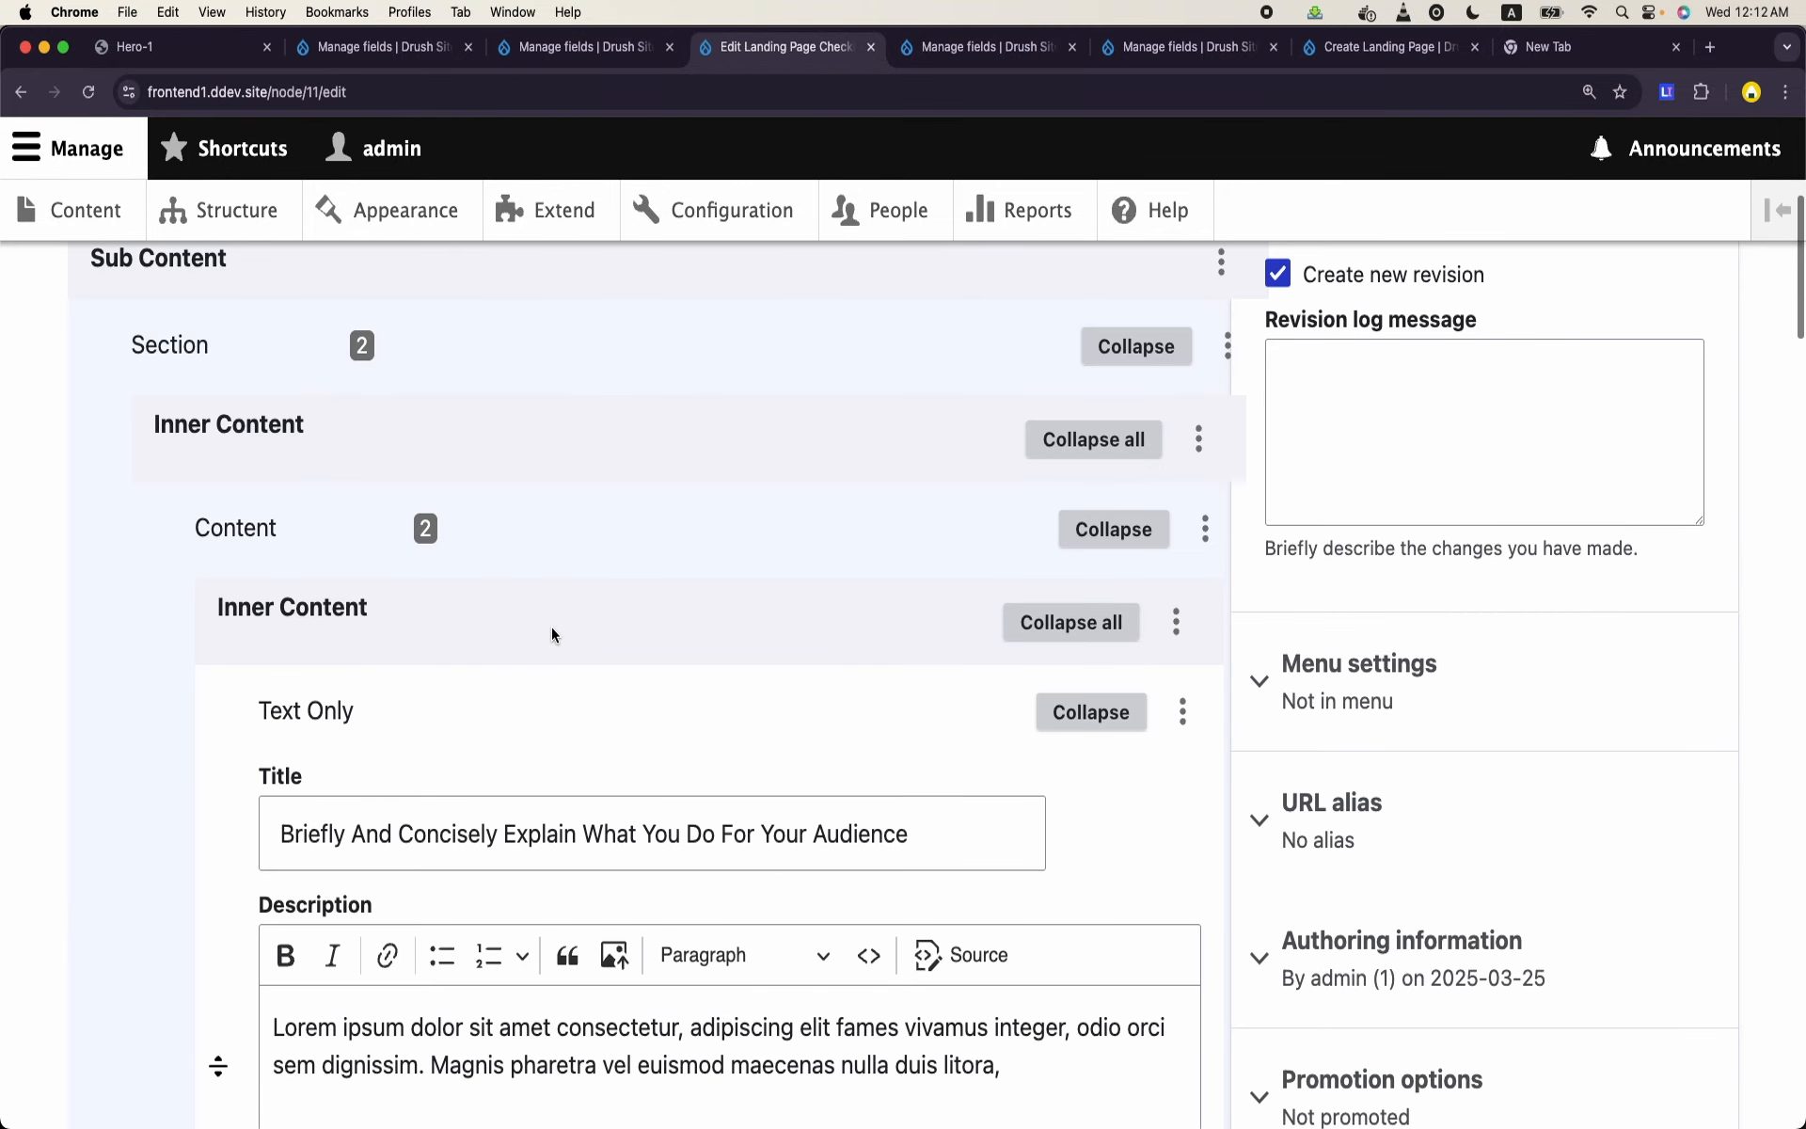
left_click(1096, 525)
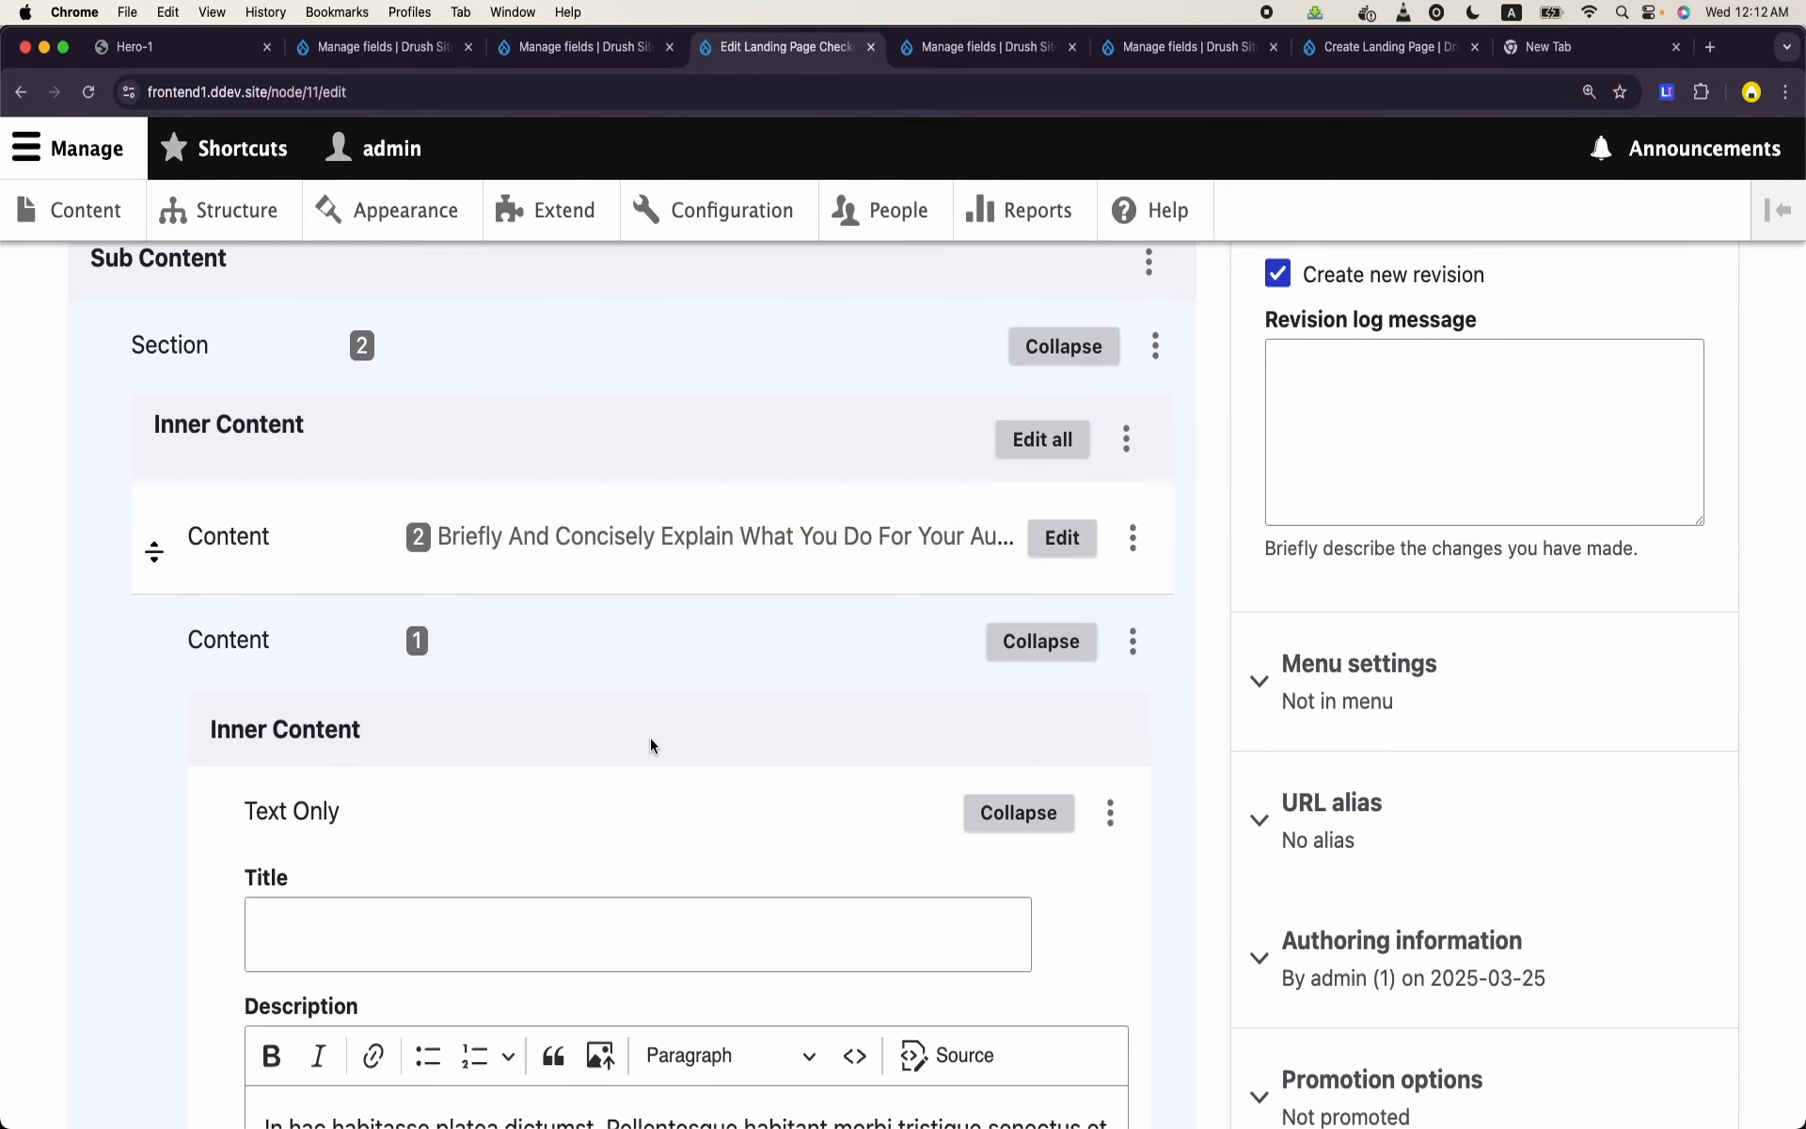
left_click(1035, 643)
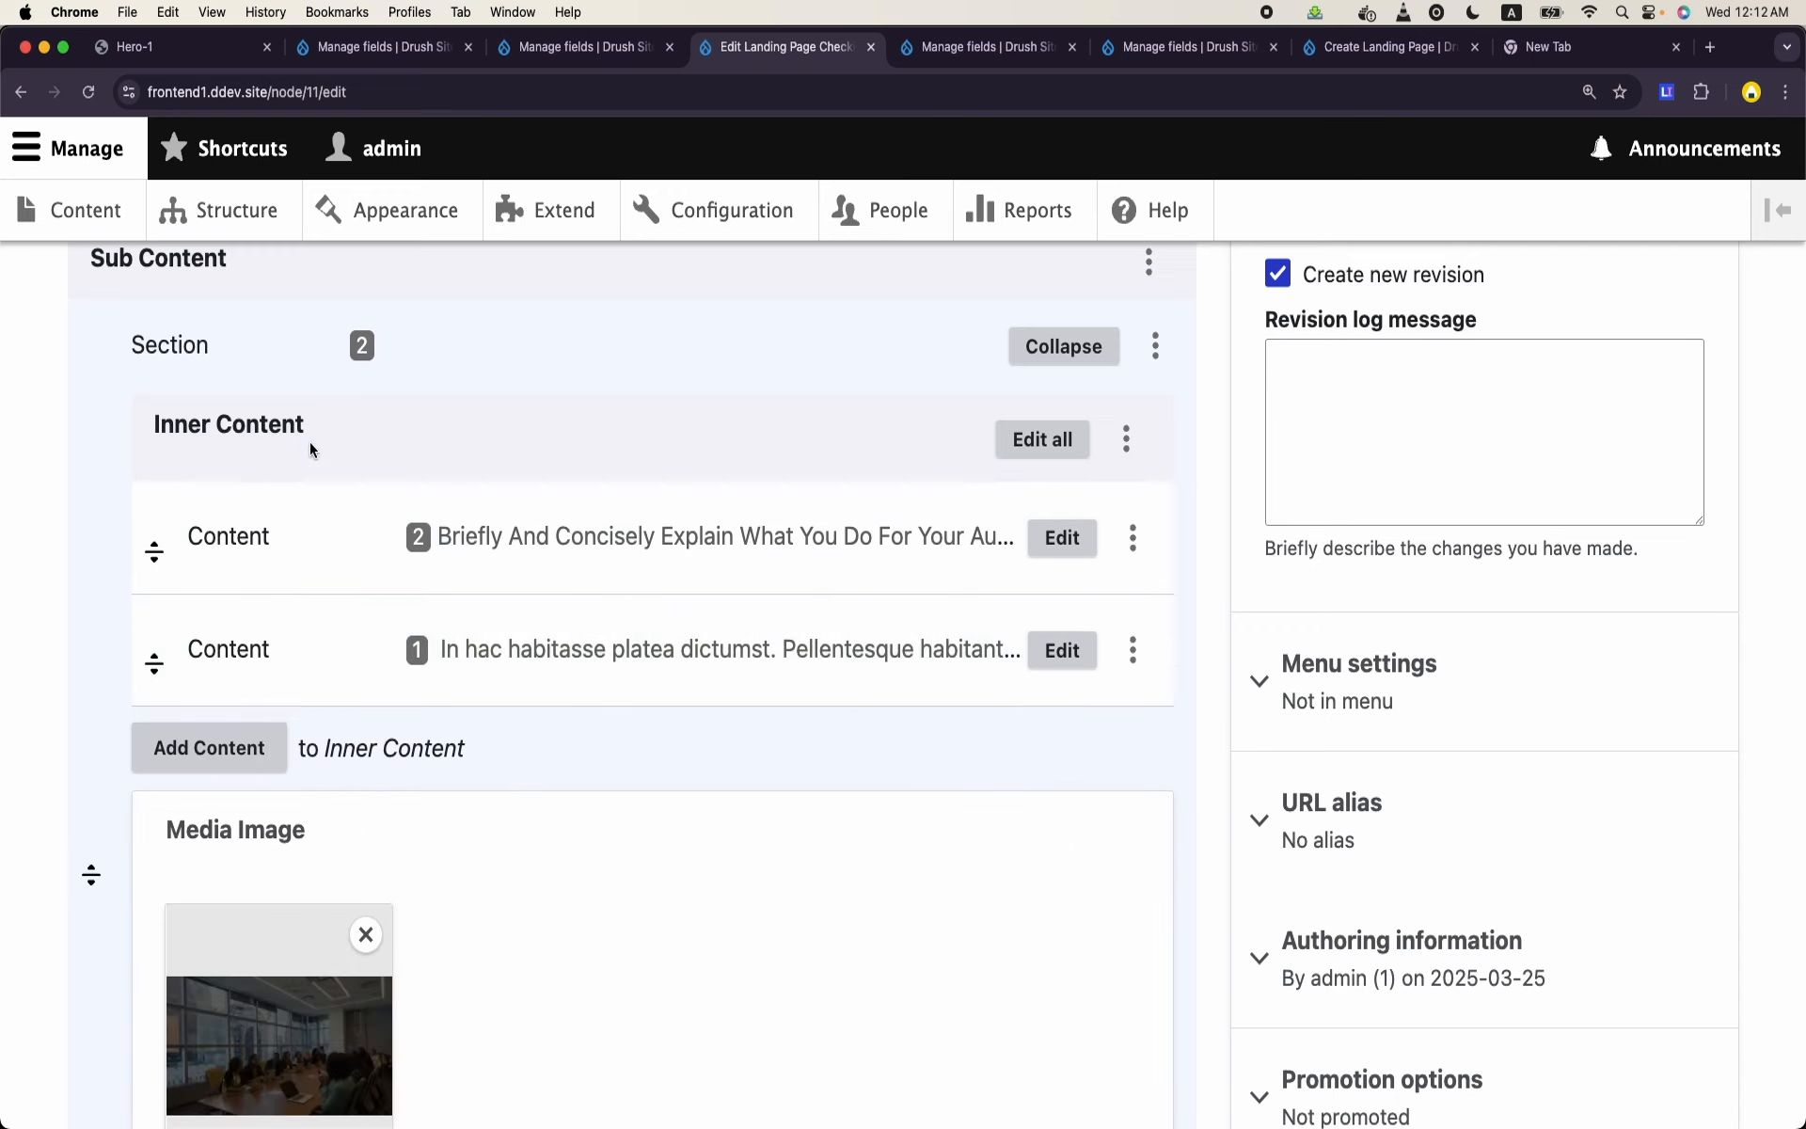
- Expand the first Content paragraph, the one holding the hero title and CTAs, and set its Columns to Three Columns
left_click(1044, 544)
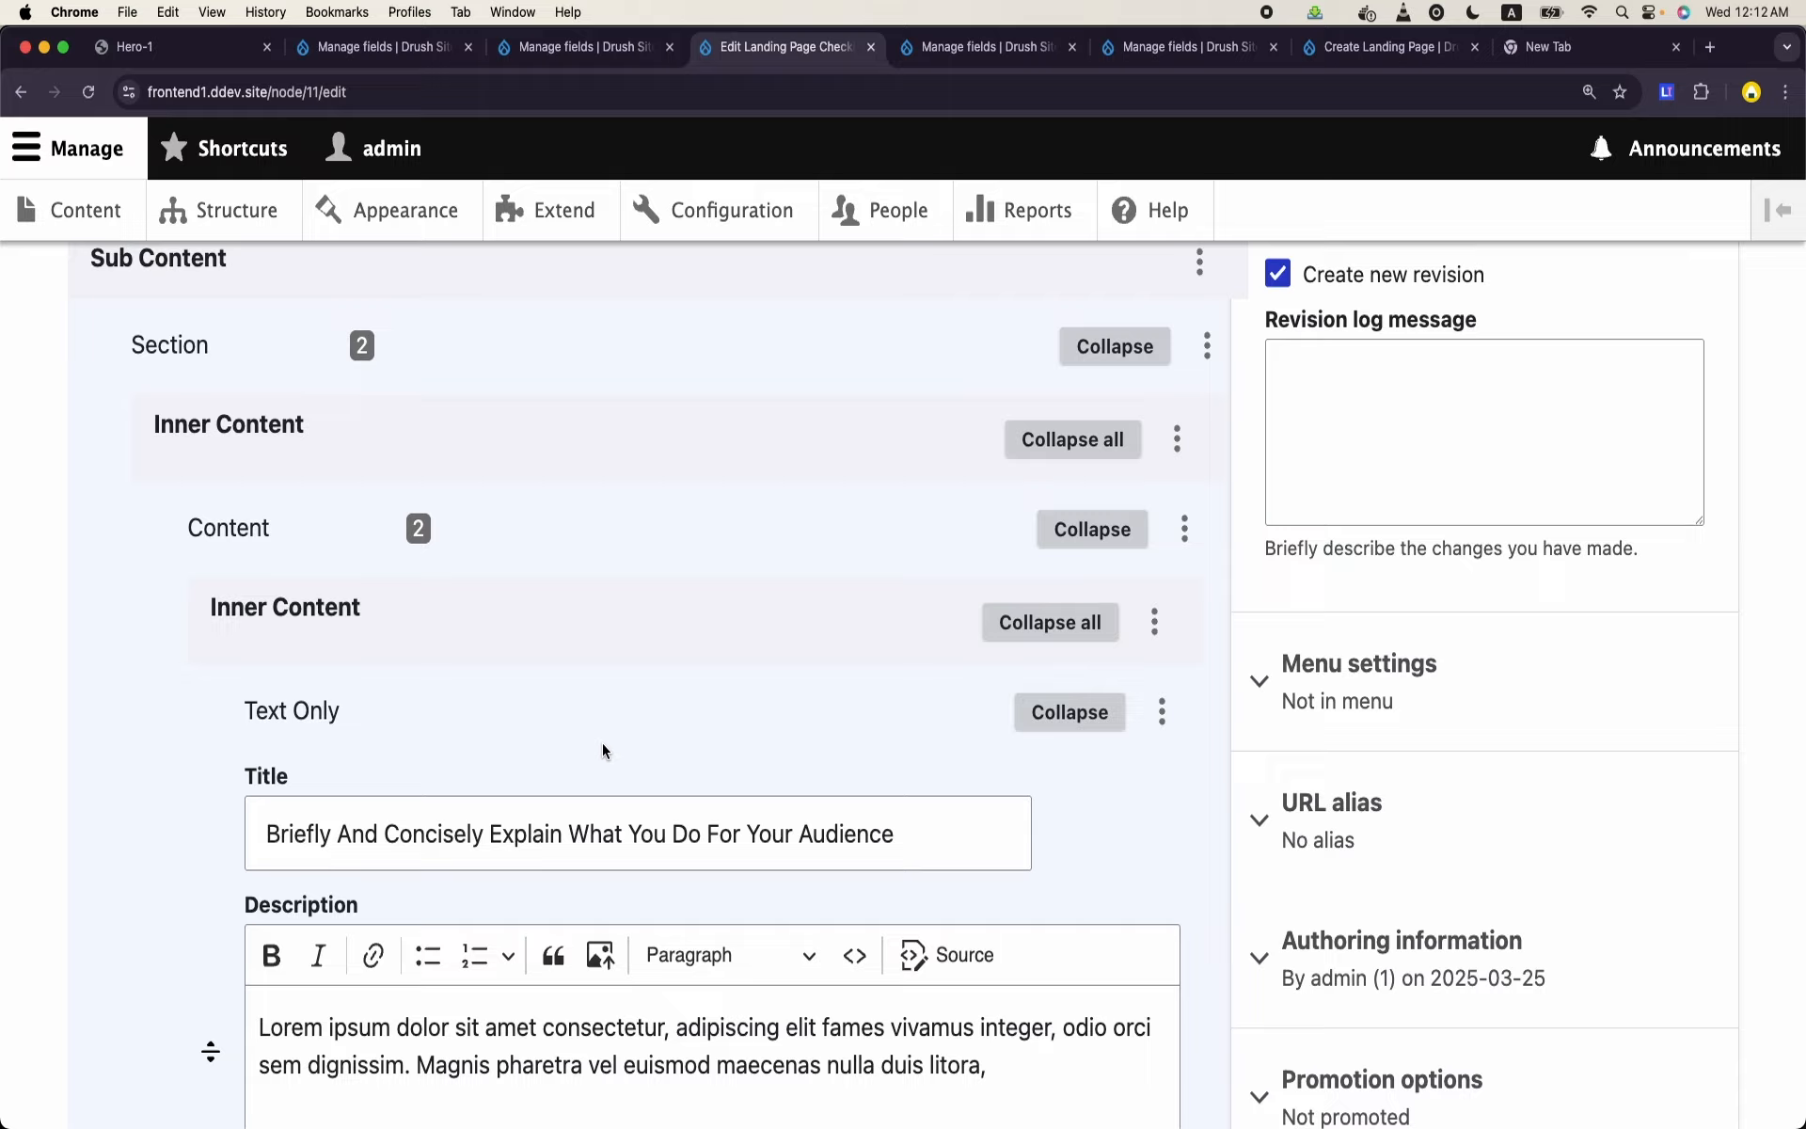
scroll(603, 744, "down", 20)
scroll(603, 744, "down", 15)
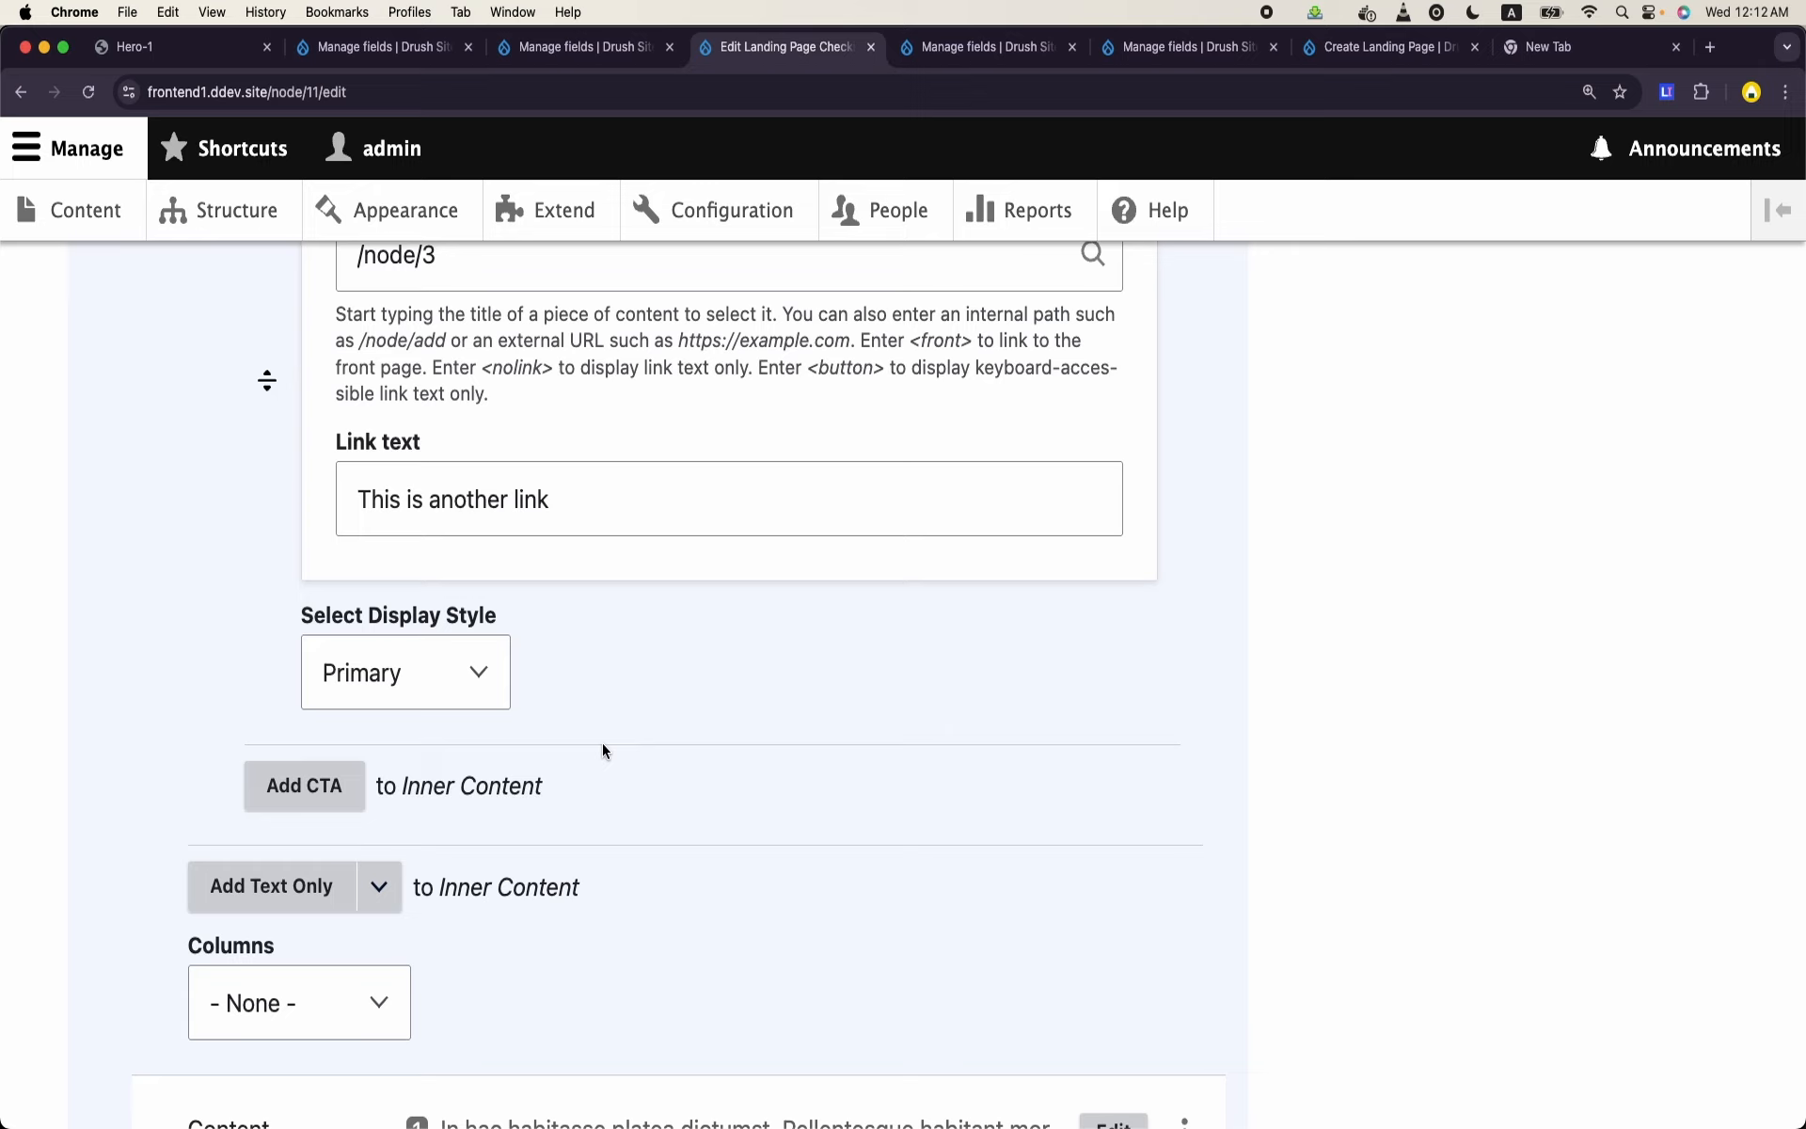
left_click(310, 986)
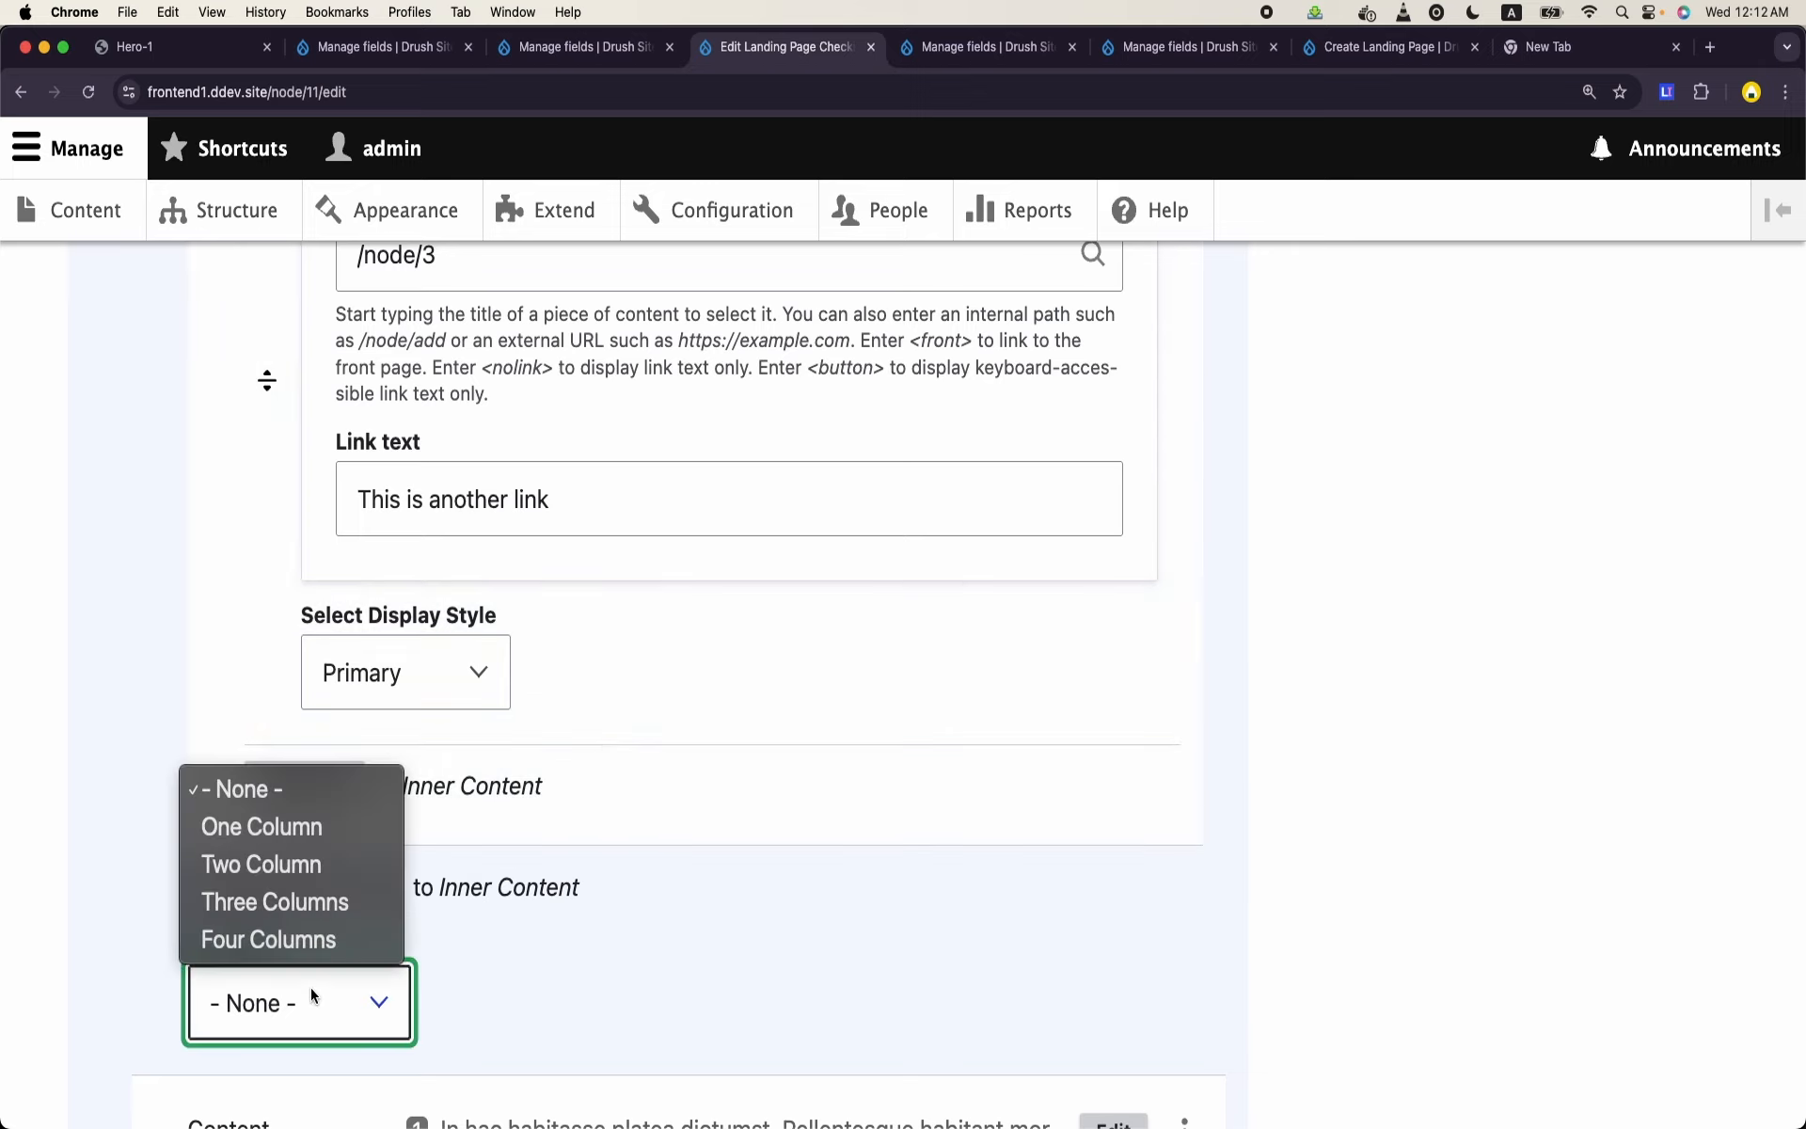
left_click(282, 901)
- Set Columns to Two Column in the second Content paragraph and save the page
scroll(296, 905, "down", 5)
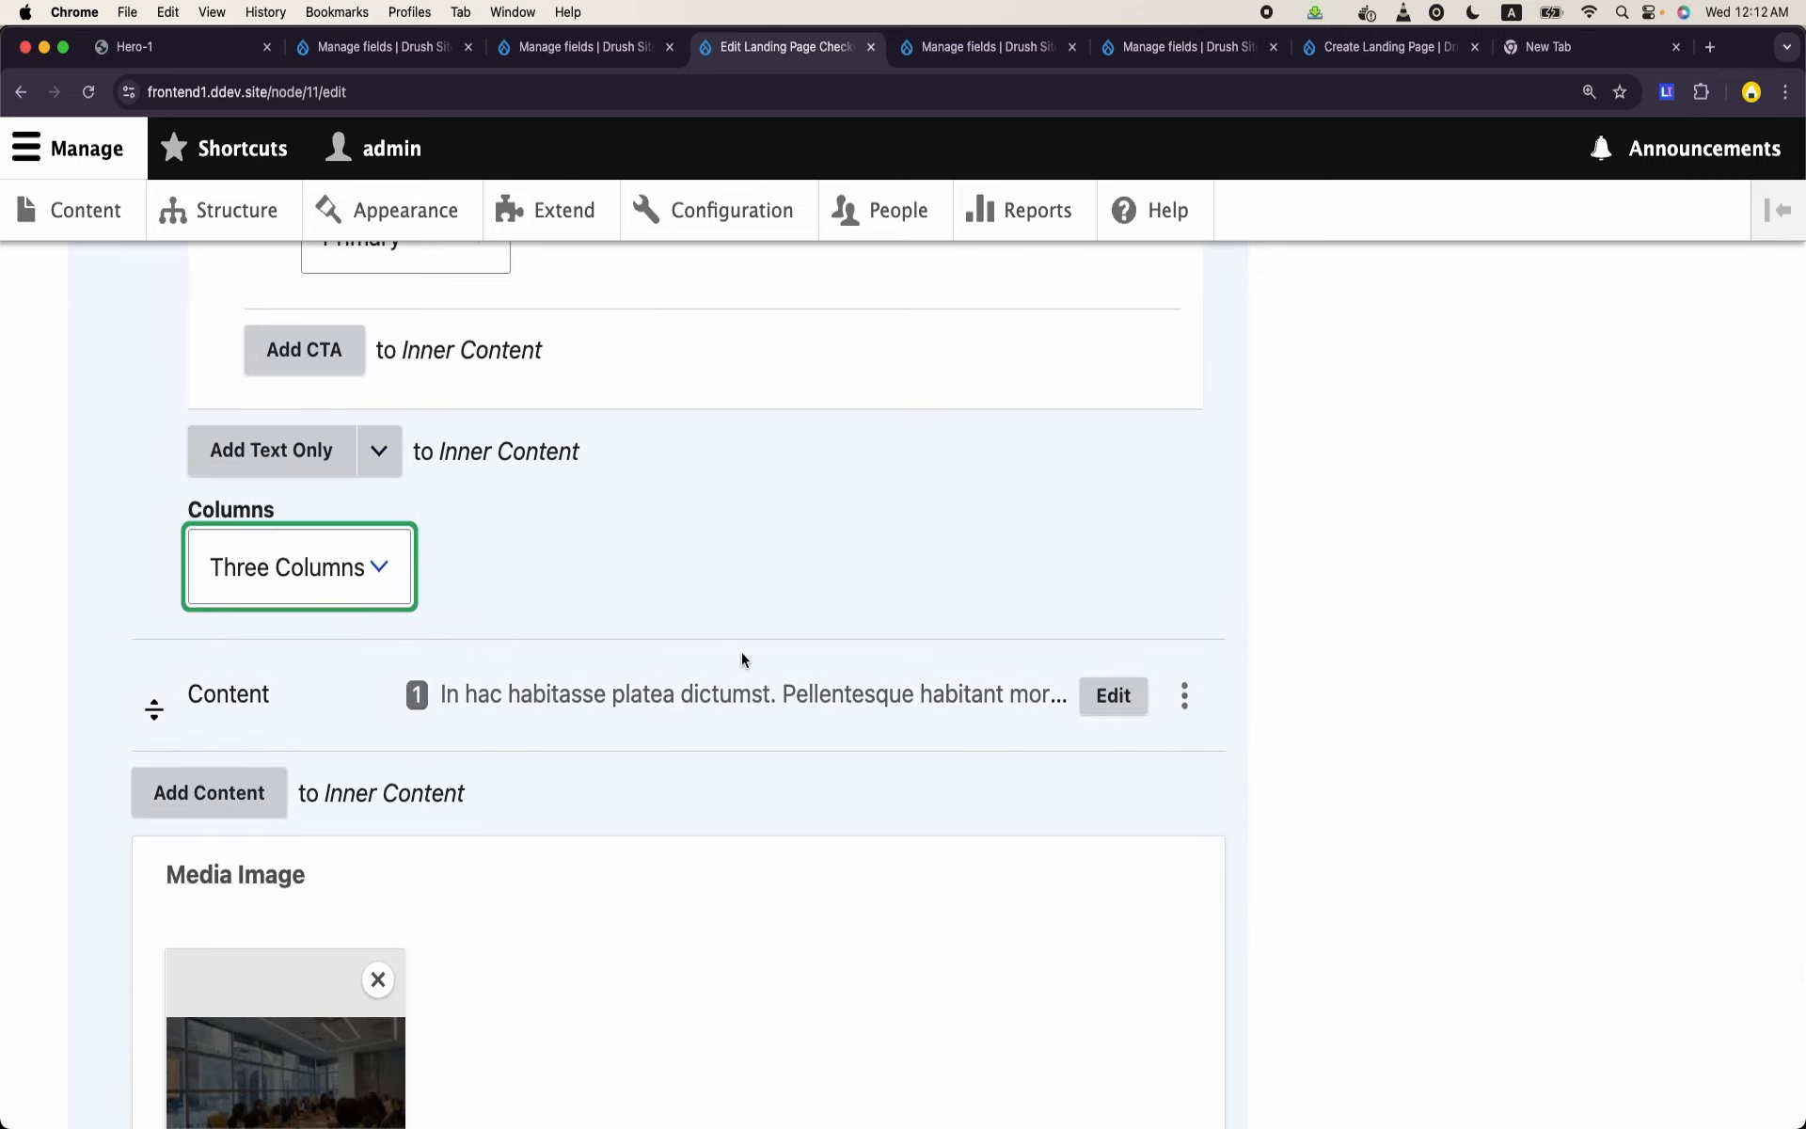
left_click(1096, 695)
scroll(583, 801, "down", 13)
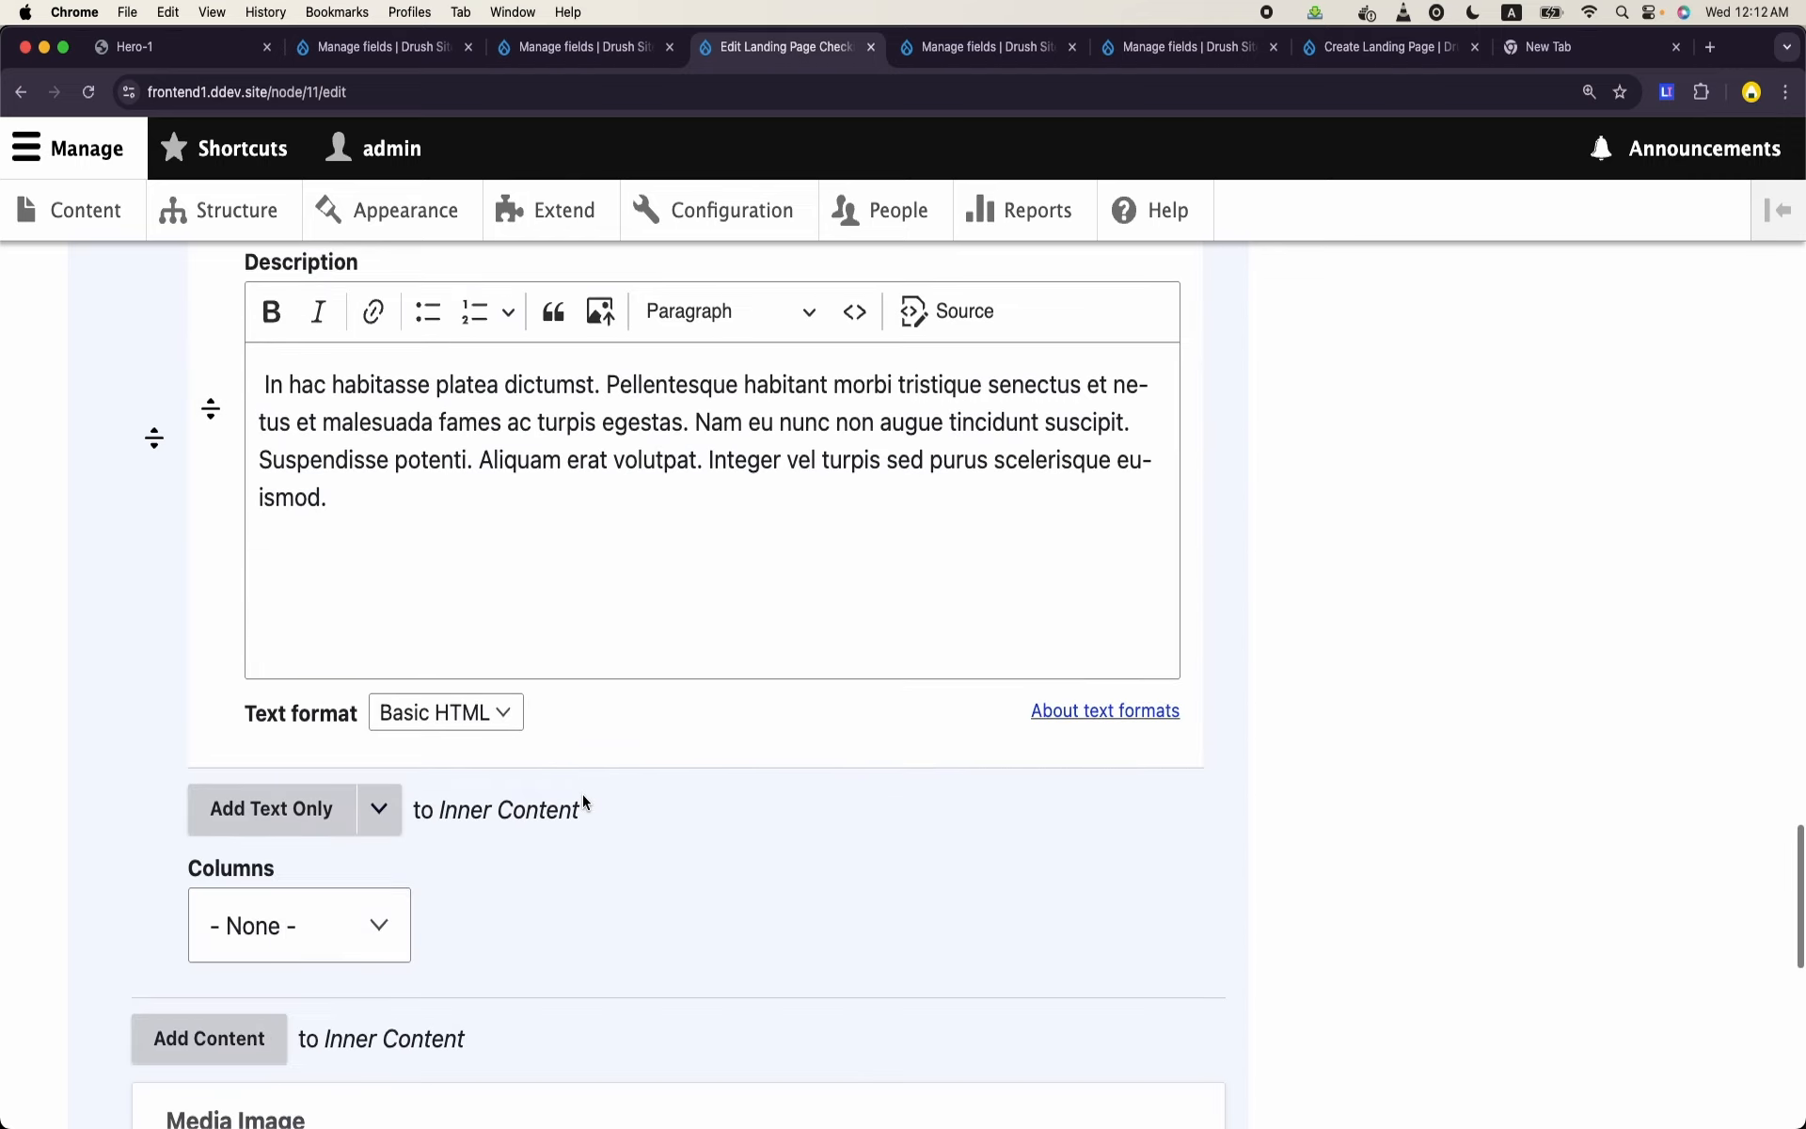
left_click(300, 548)
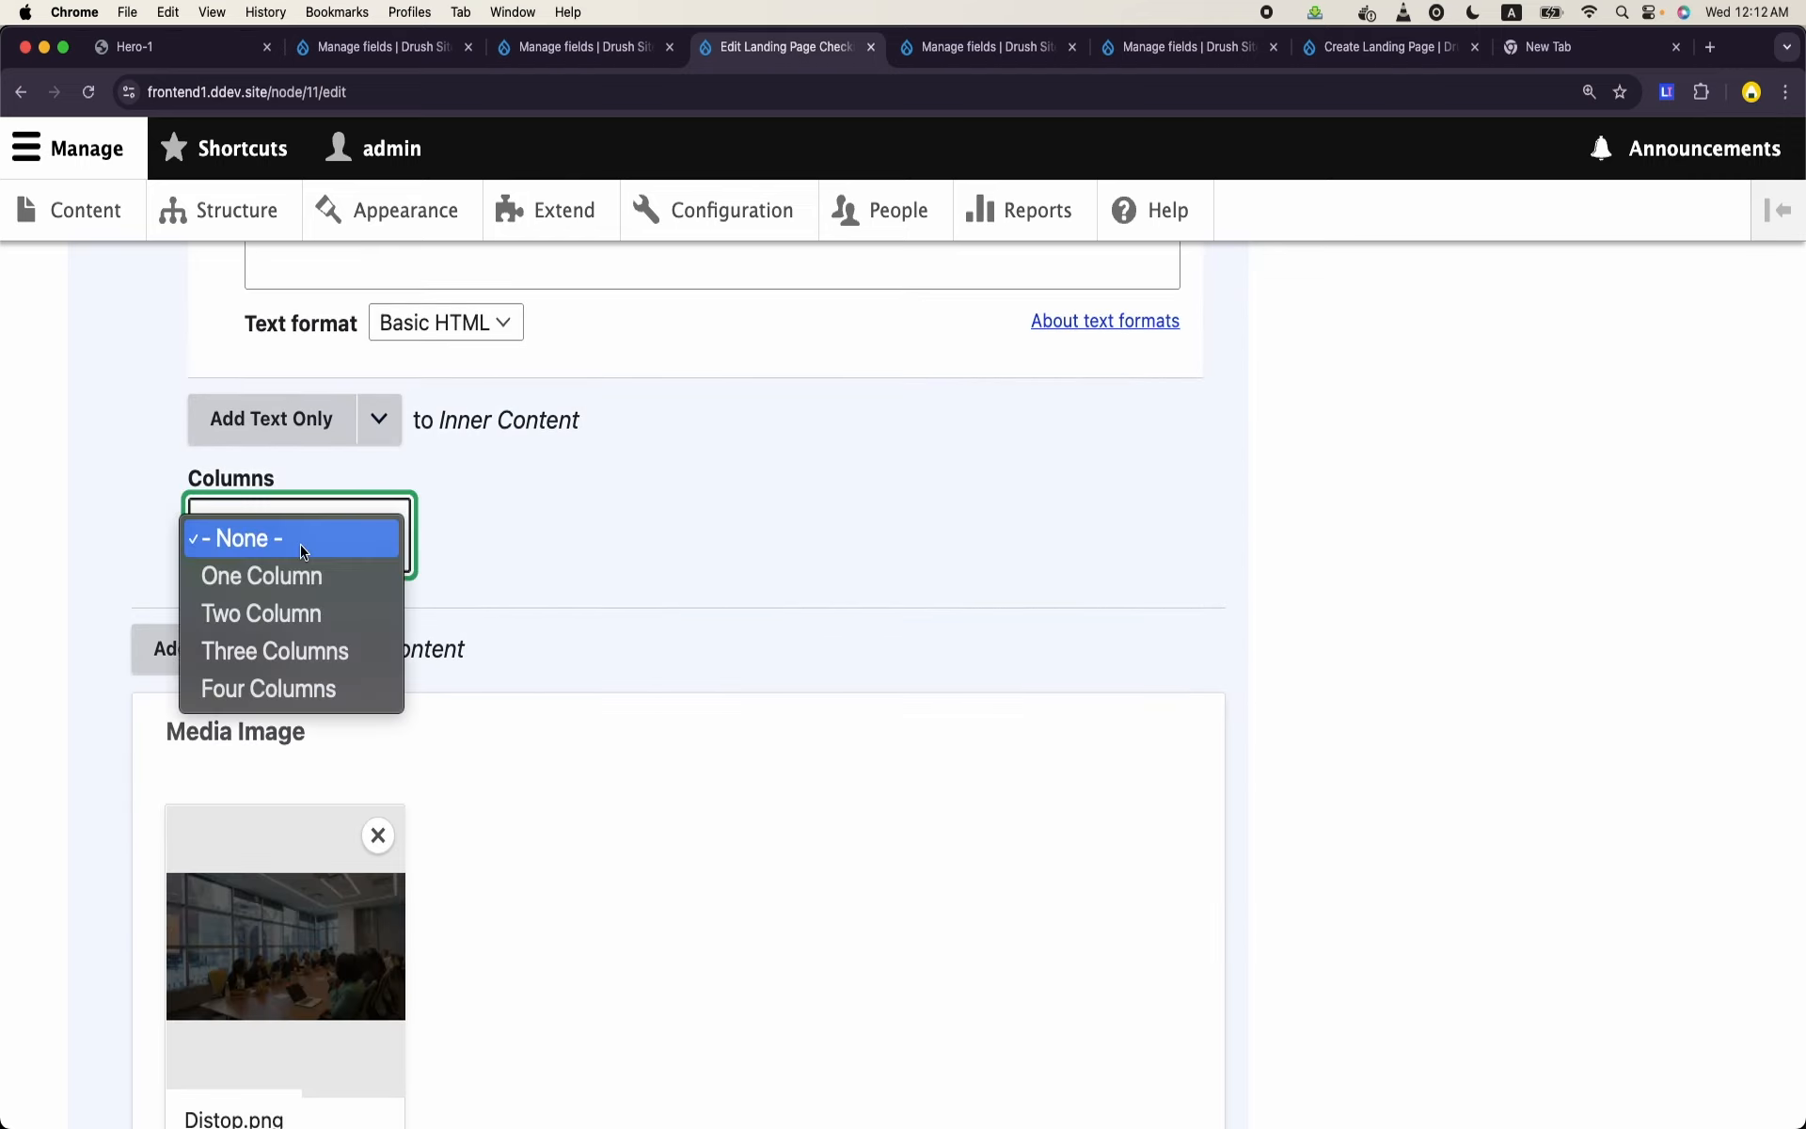
left_click(298, 612)
scroll(297, 606, "down", 8)
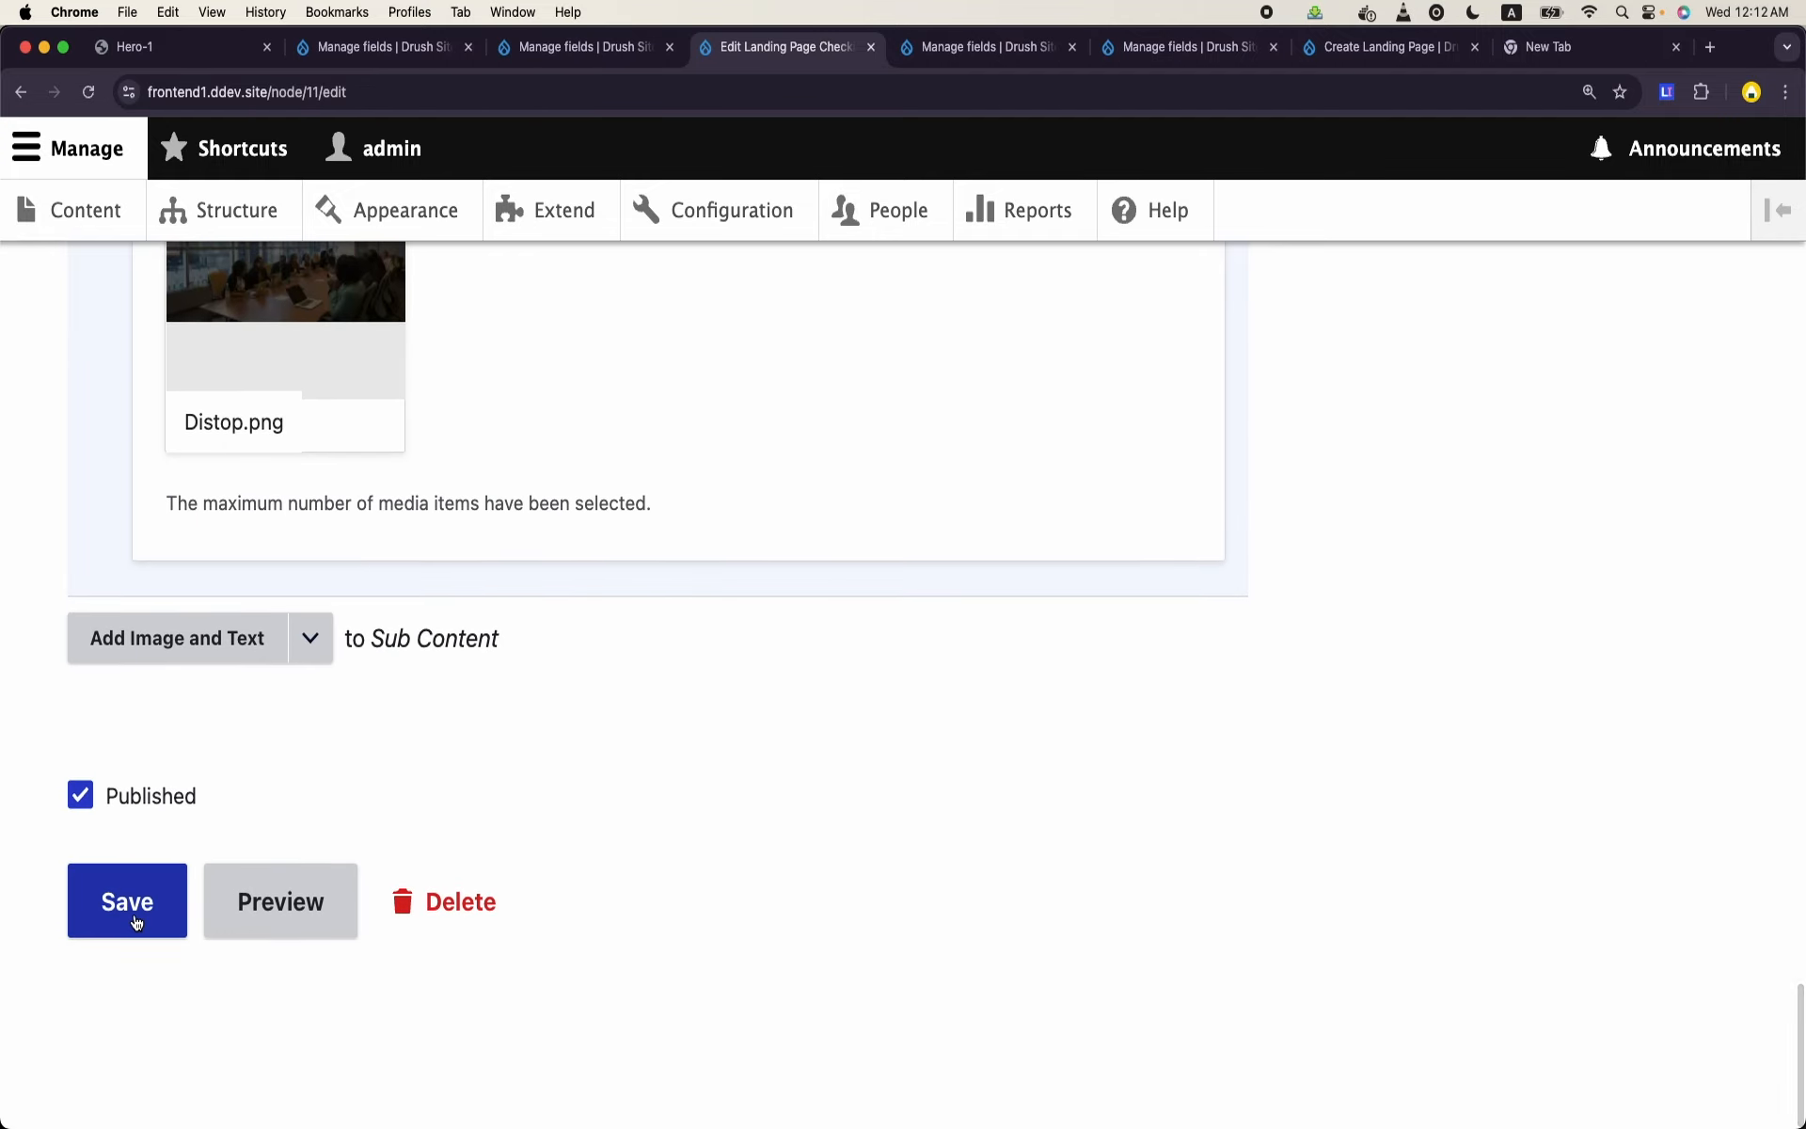
left_click(131, 904)
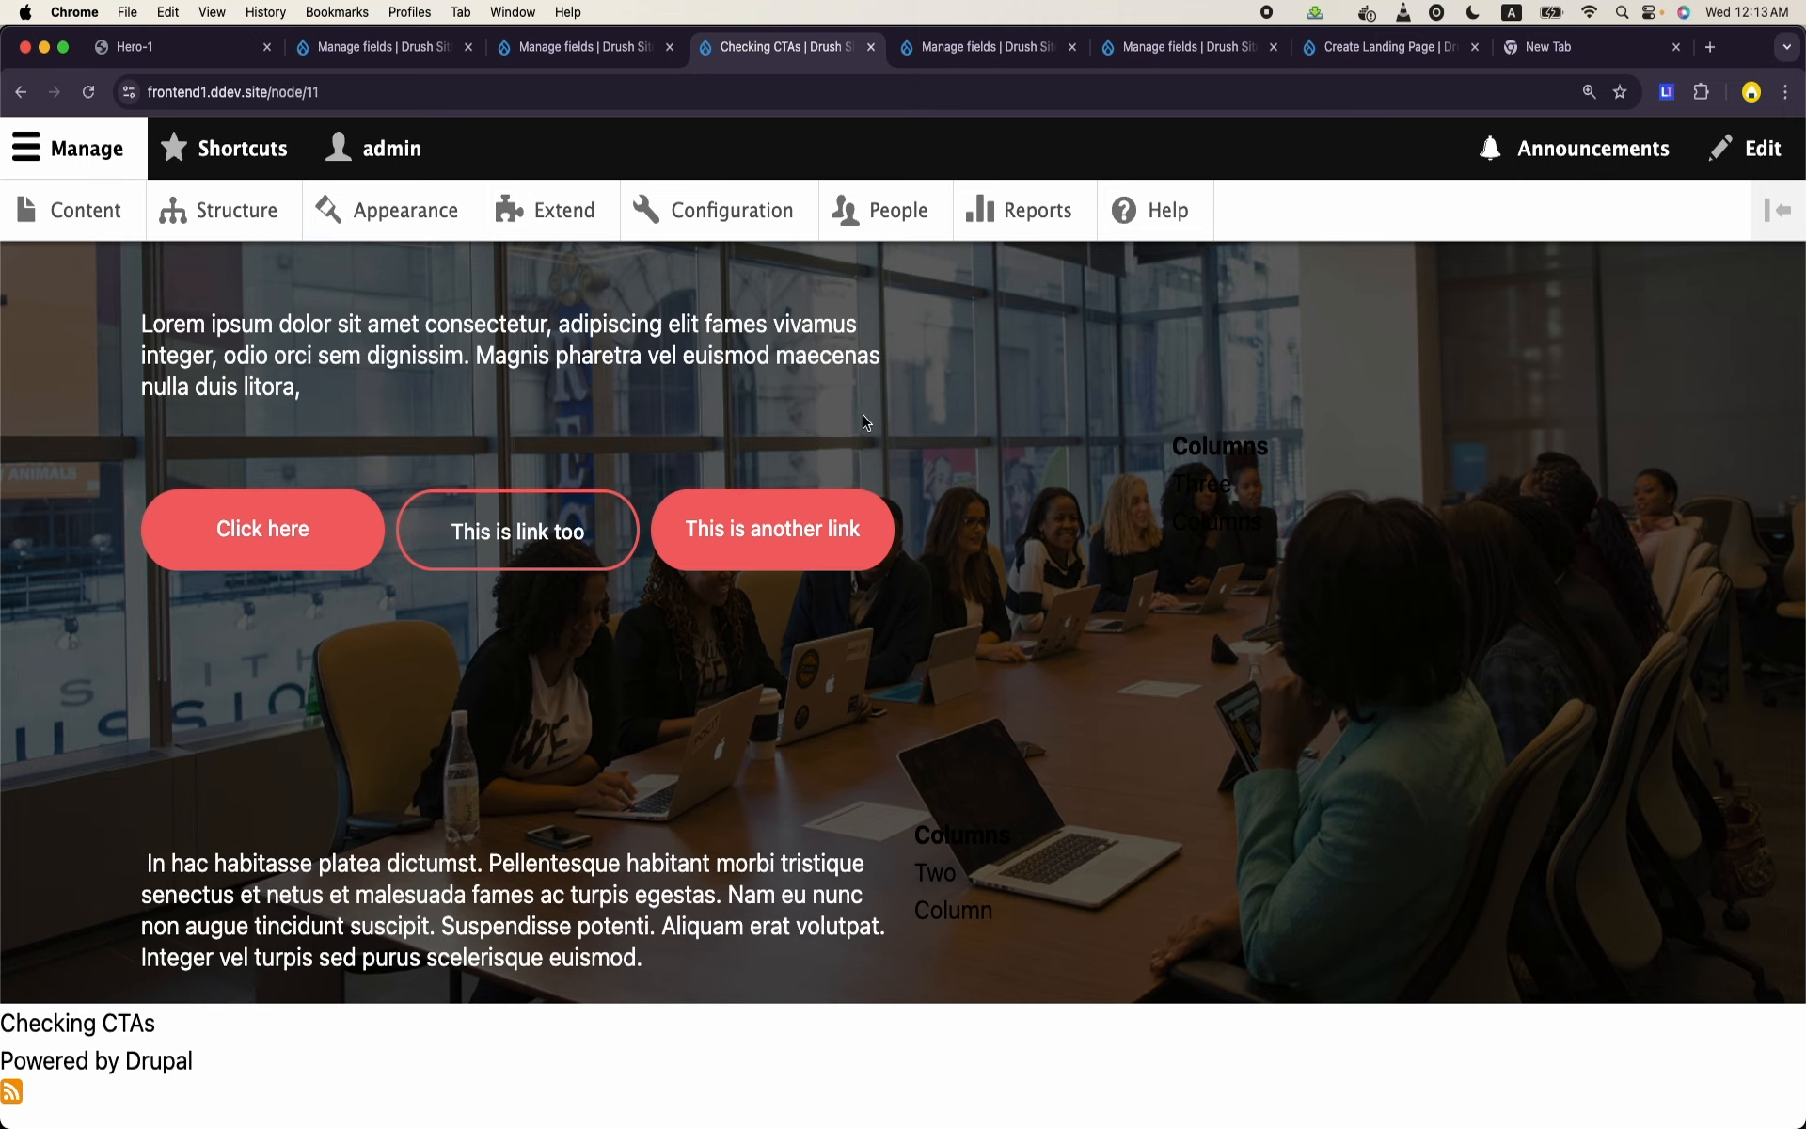
- Switch to VS Code and open paragraph--section.html.twig from the theme's paragraph templates to inspect its wrapper div's classes and background style
mouse_move(1032, 1121)
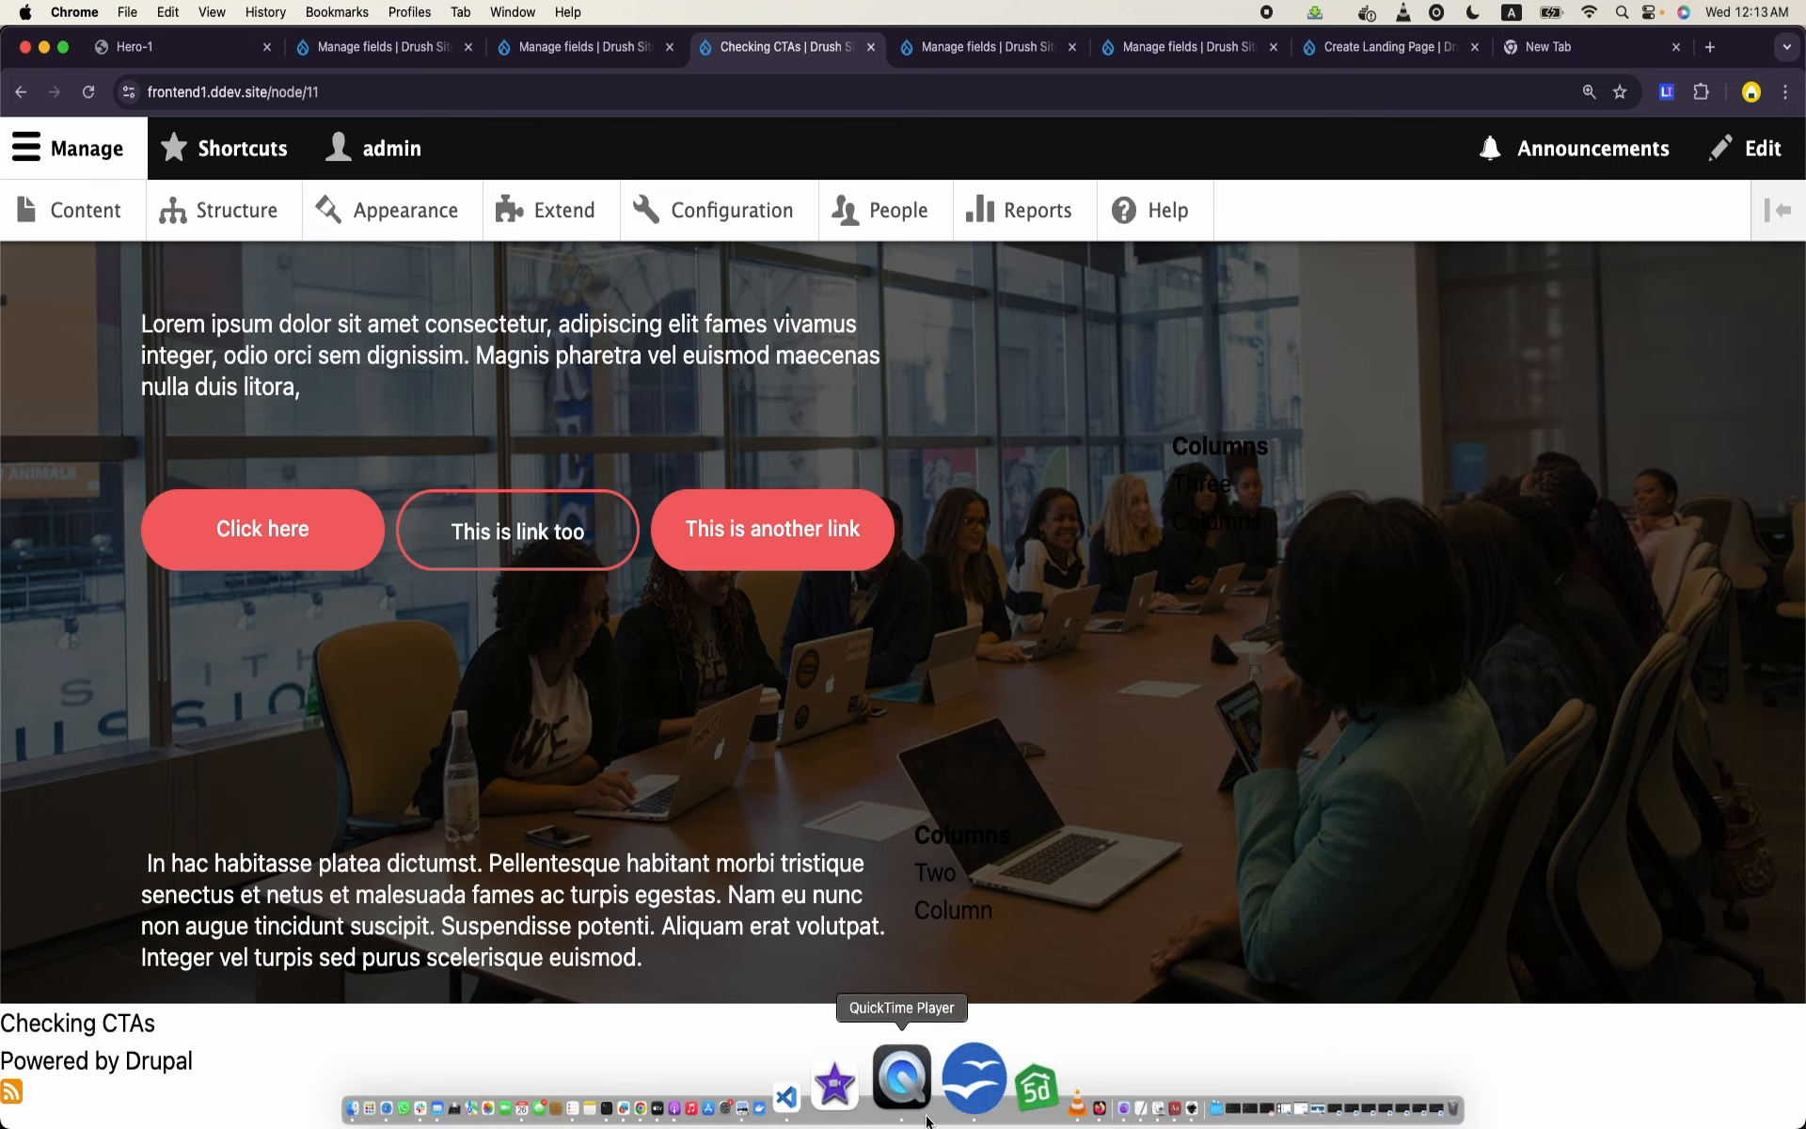
left_click(891, 1110)
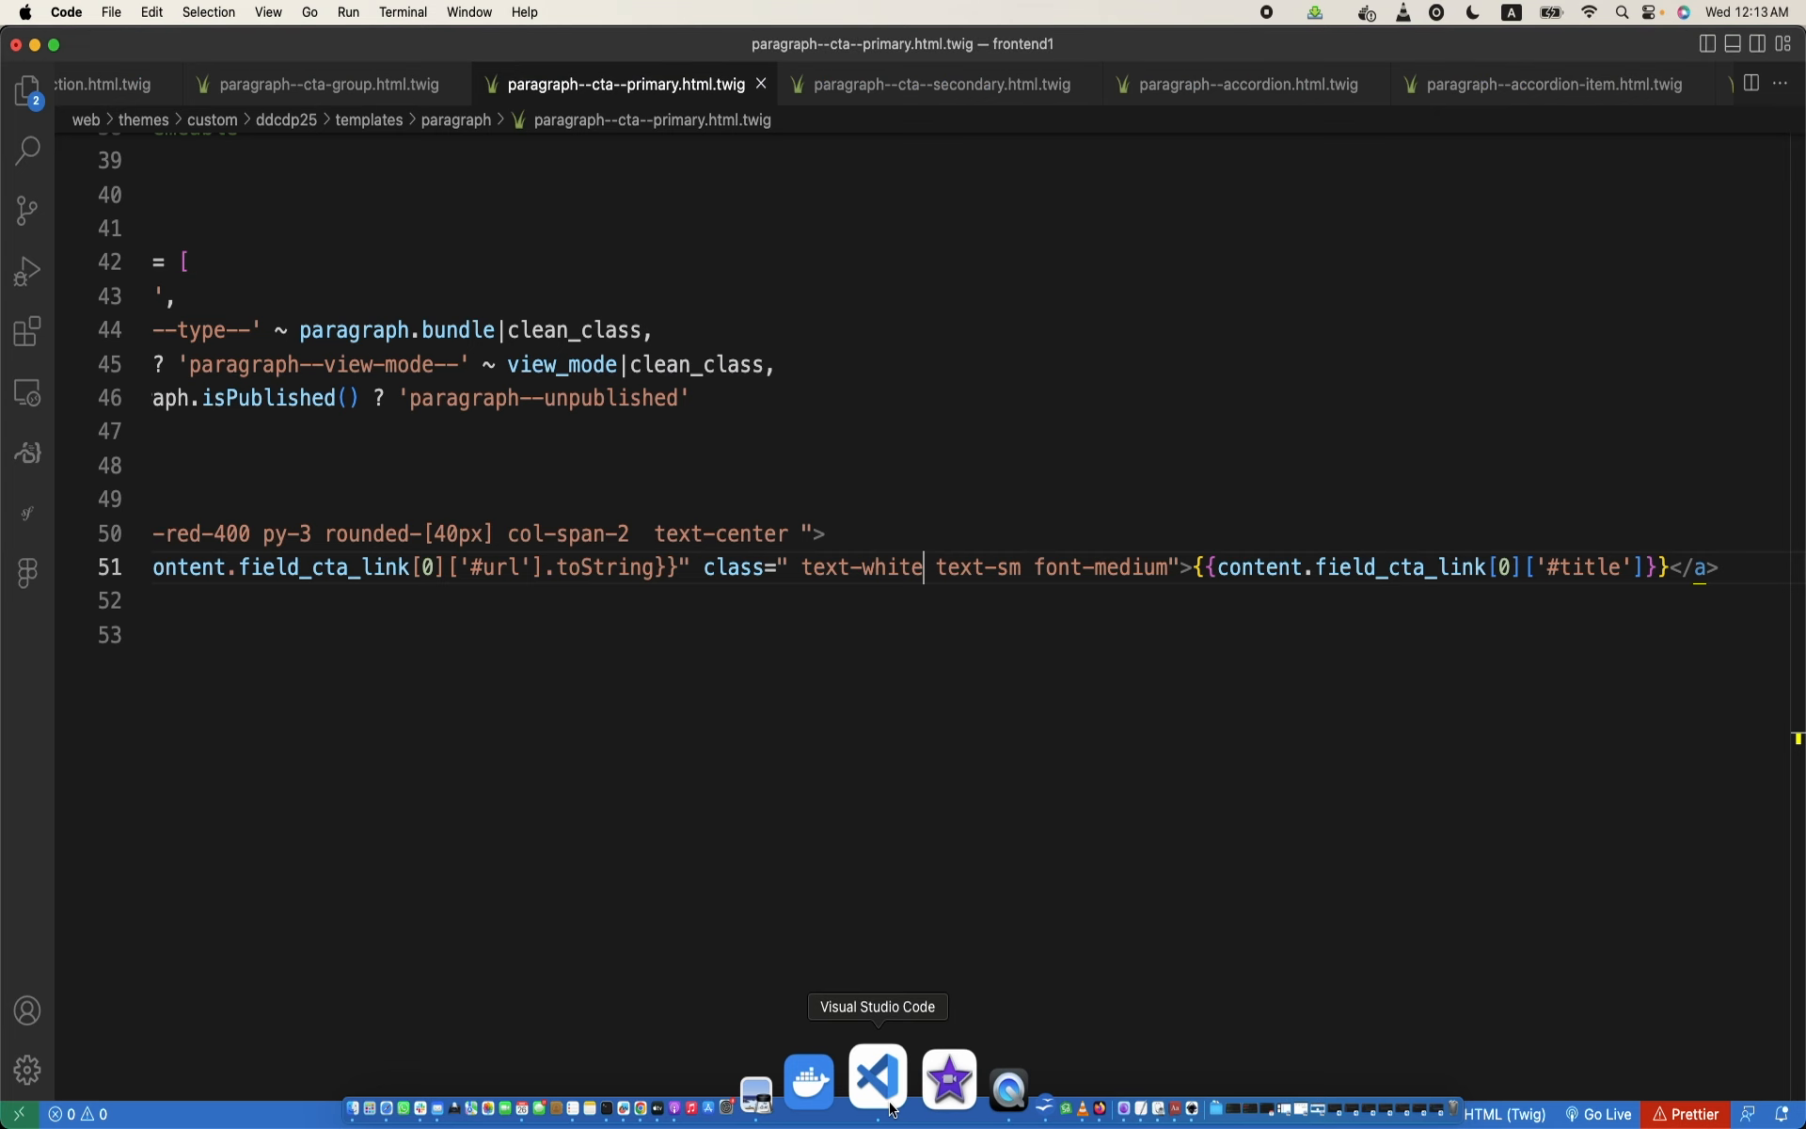
left_click(27, 91)
left_click(380, 672)
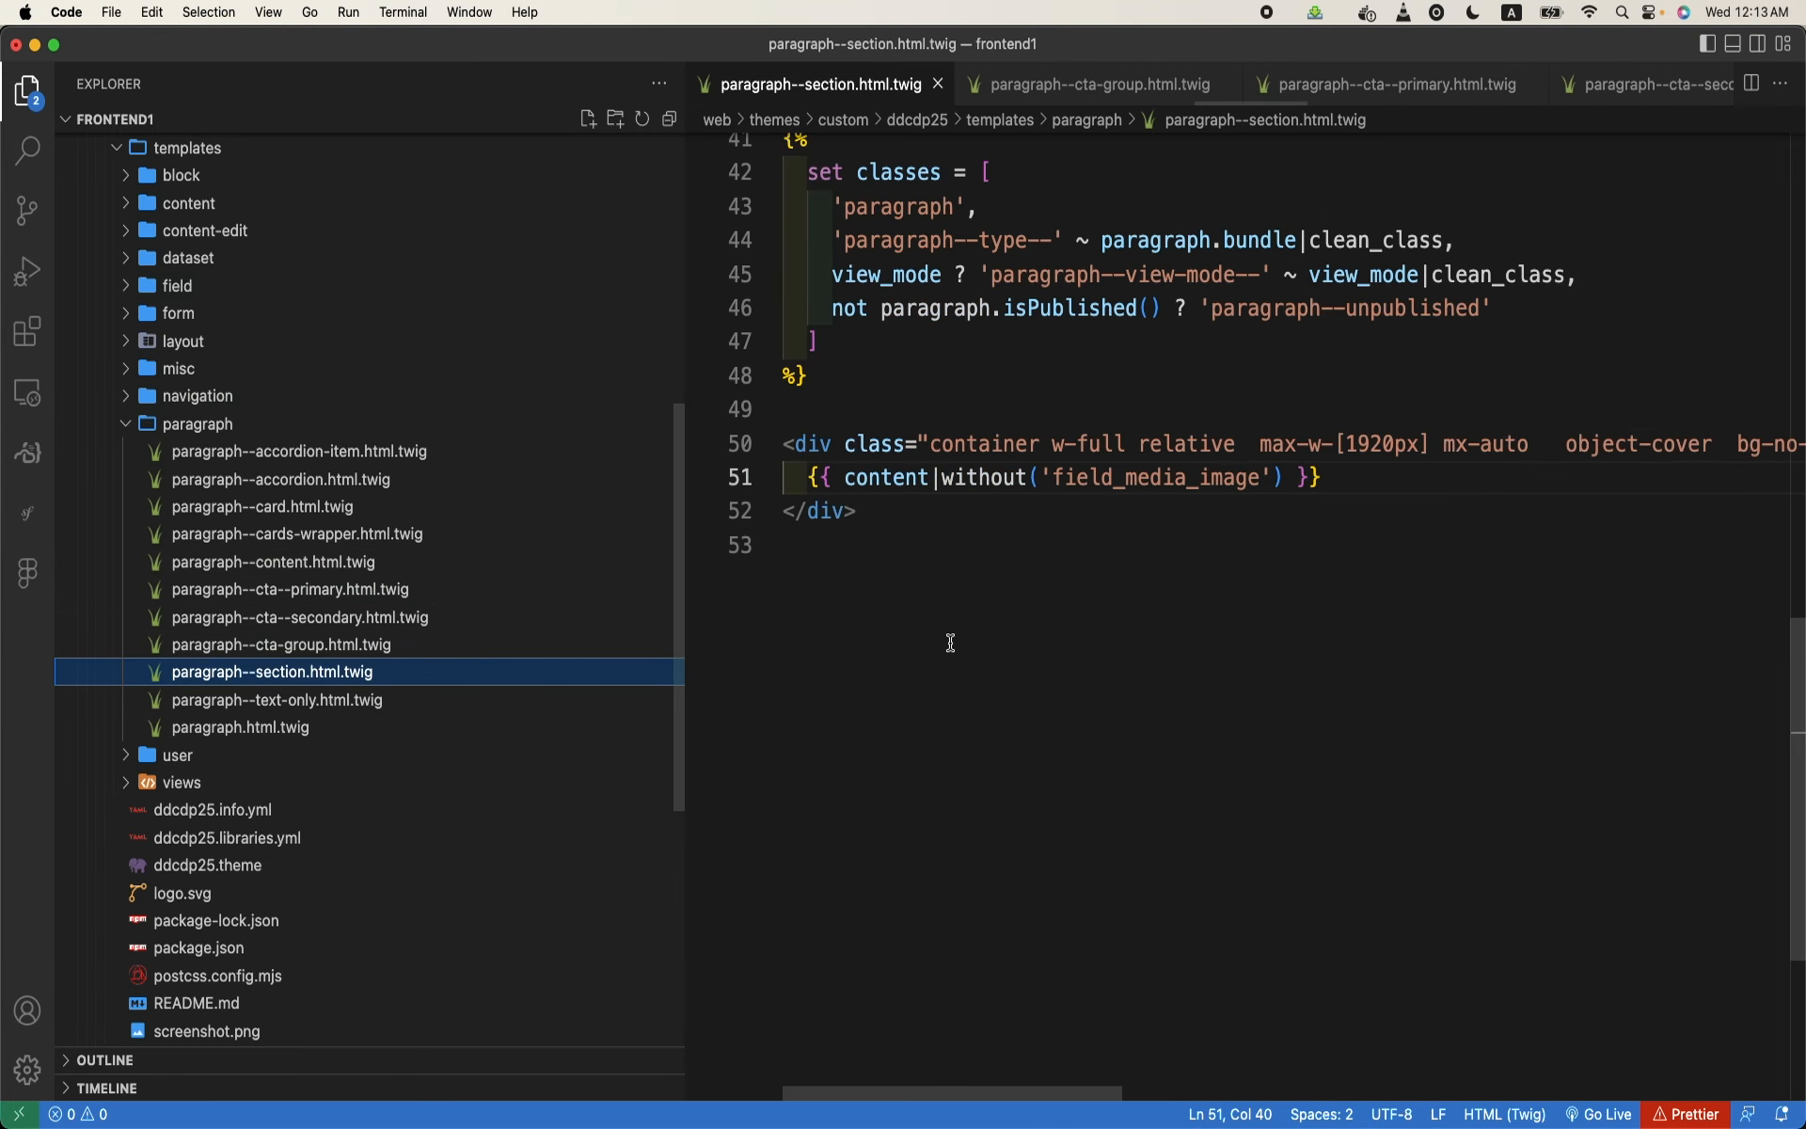
scroll(950, 642, "right", 10)
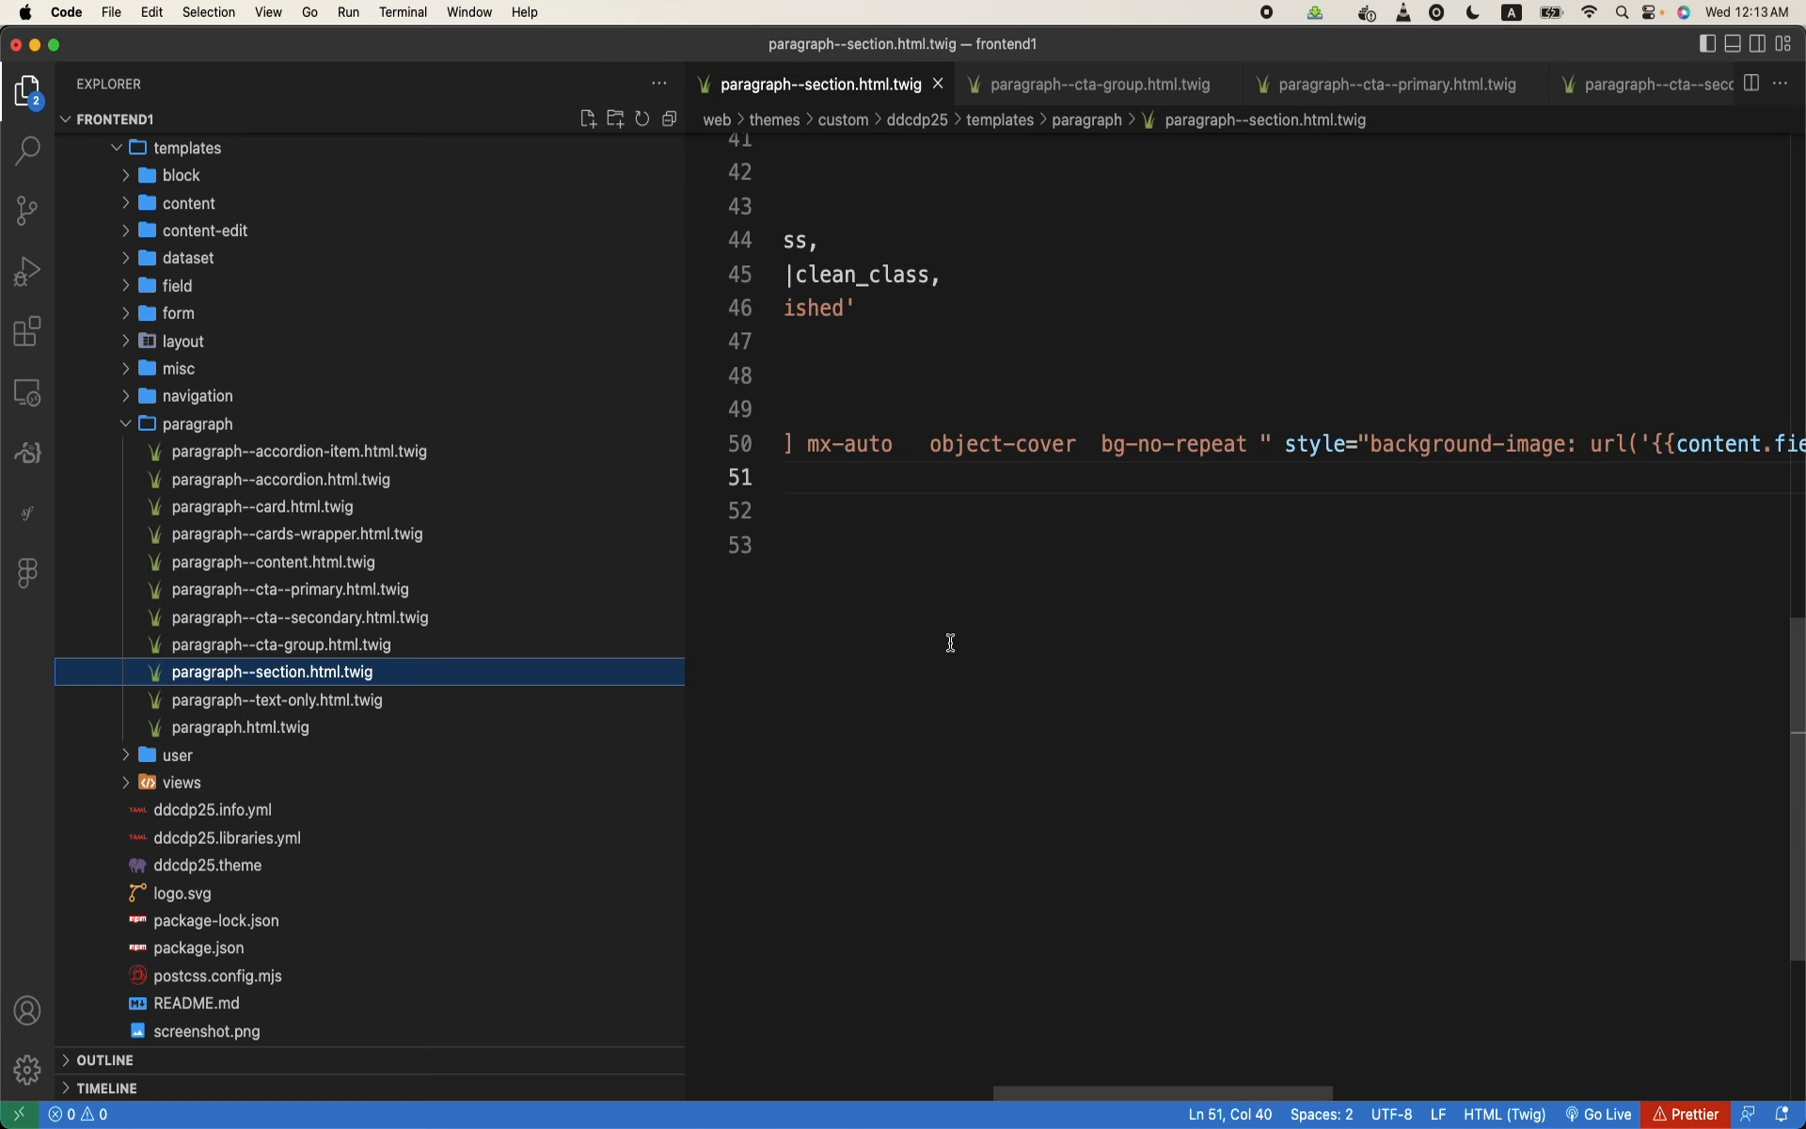
- Add the grid class after container on the wrapper div in paragraph--section.html.twig and save the file
scroll(950, 642, "left", 10)
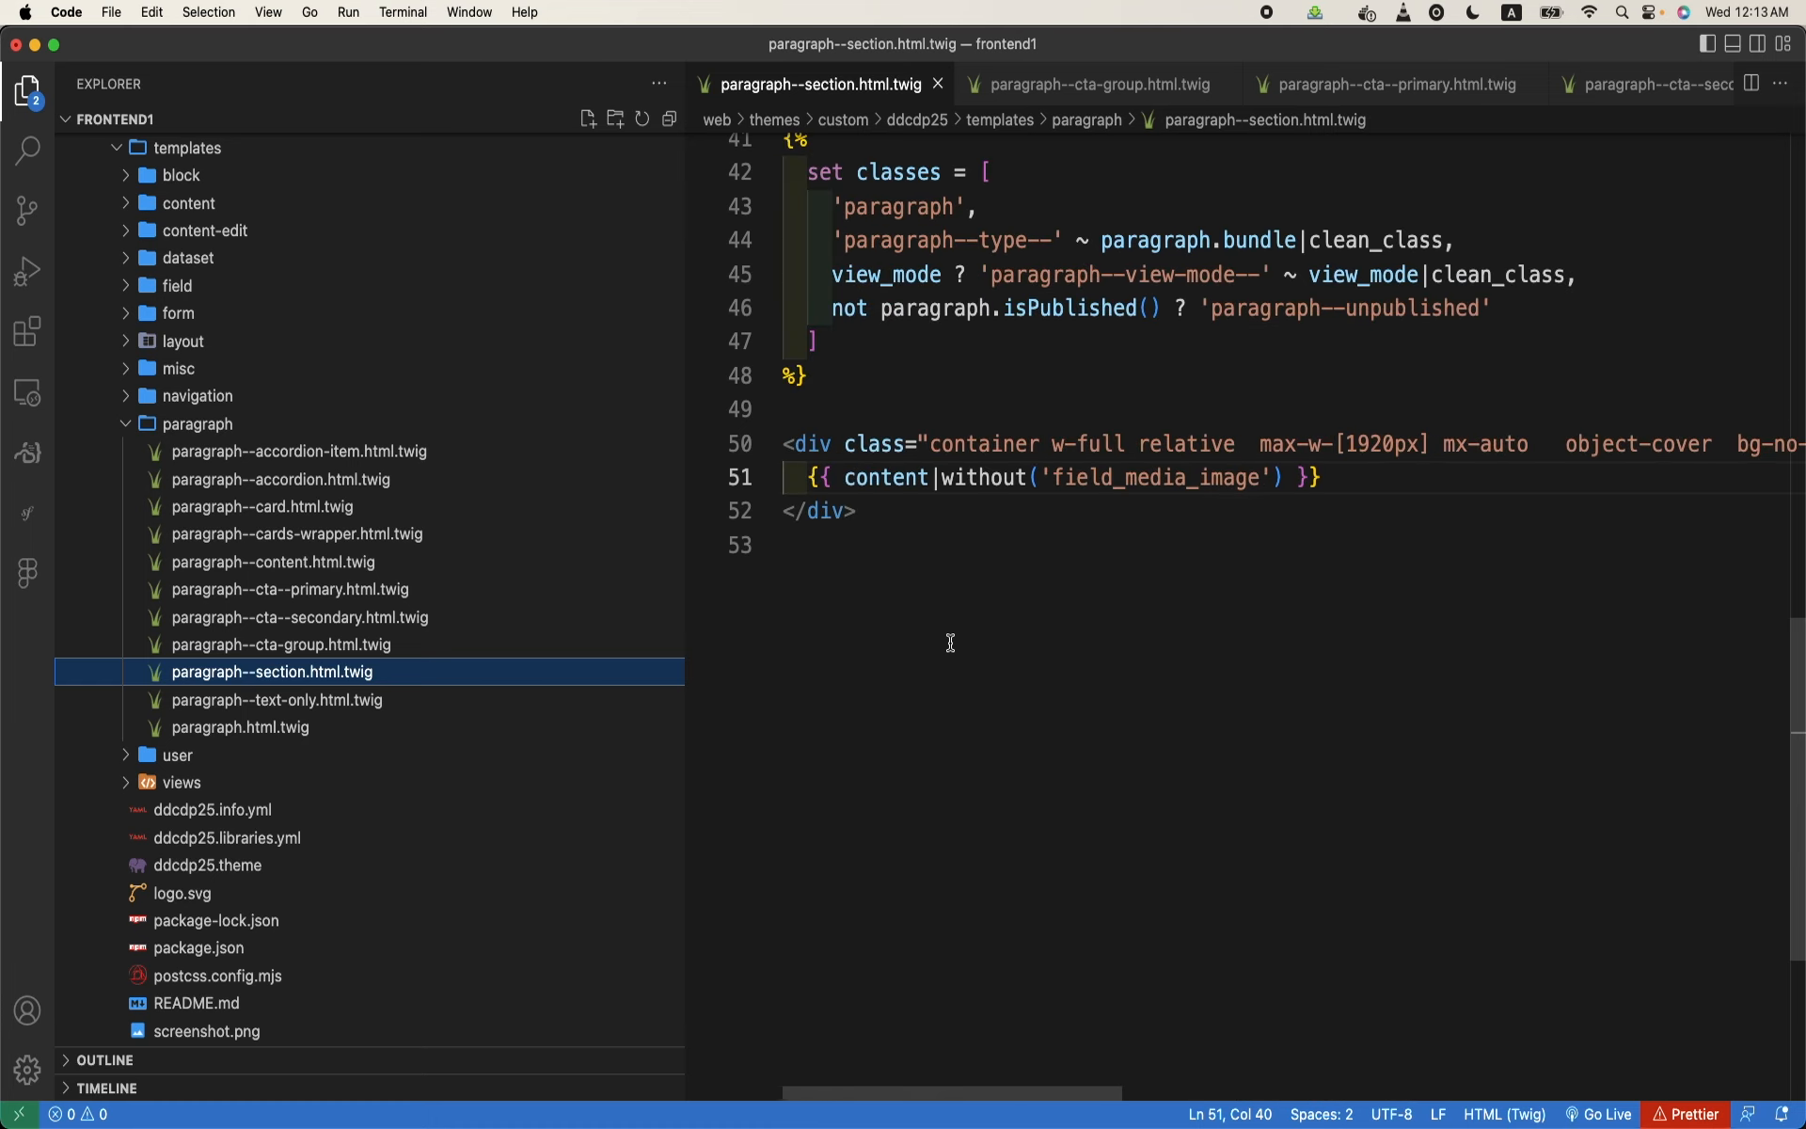
left_click(1041, 439)
key("super+b")
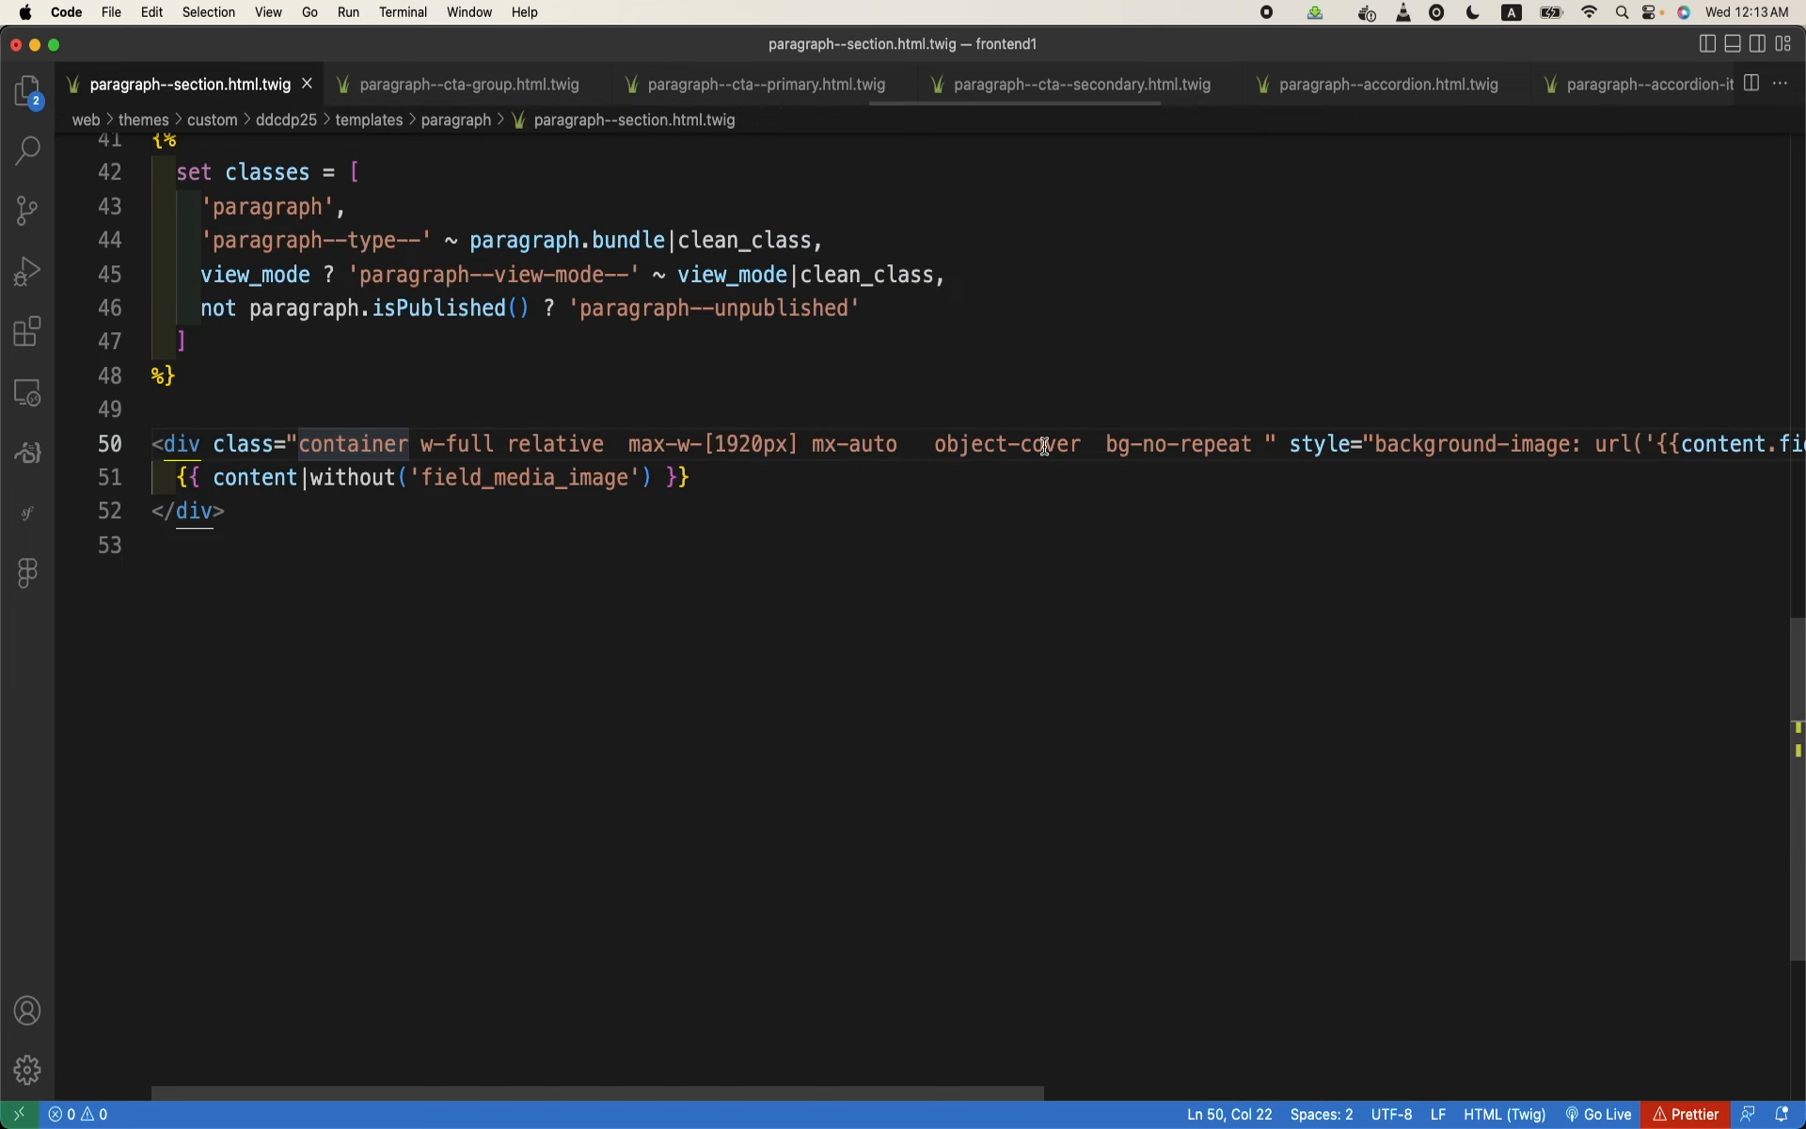
type("grid")
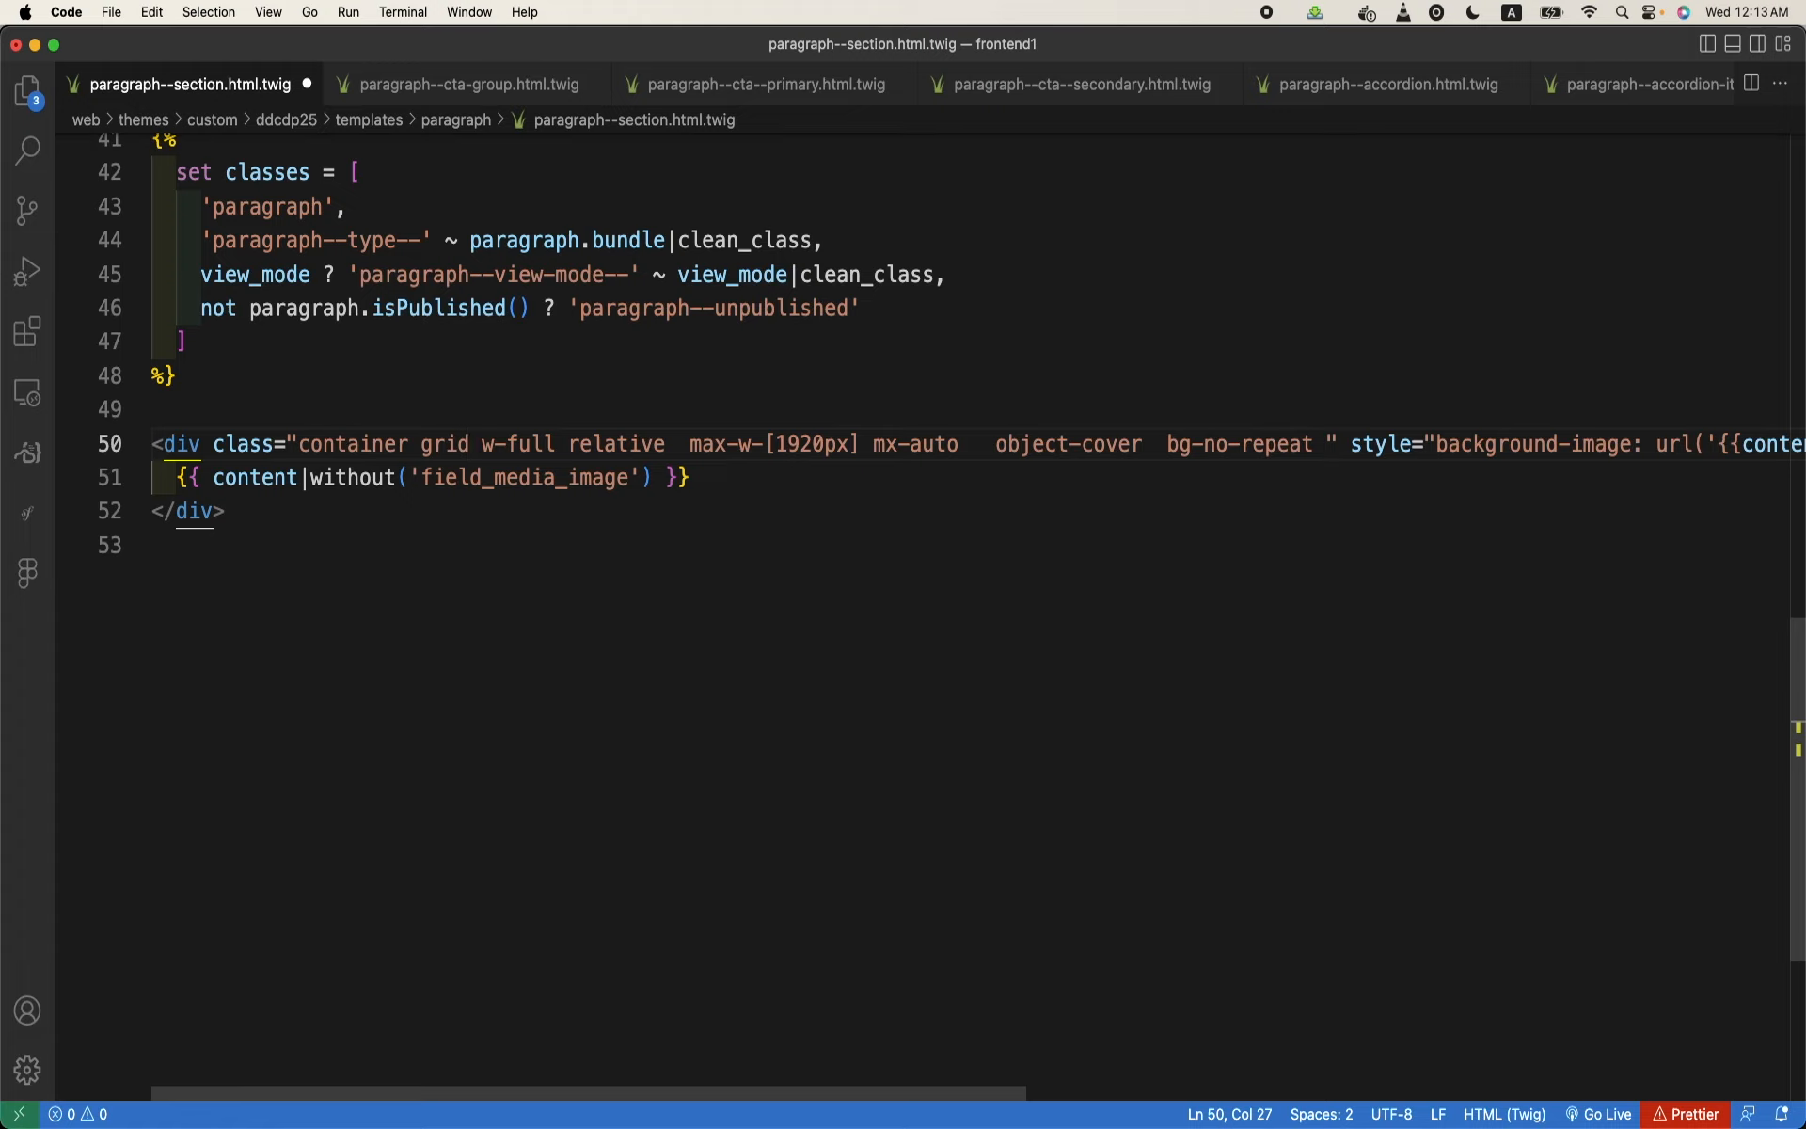
key("super+s")
- Open paragraph--content.html.twig from the theme's paragraph templates and bring its wrapper div's full class list into view
left_click(28, 94)
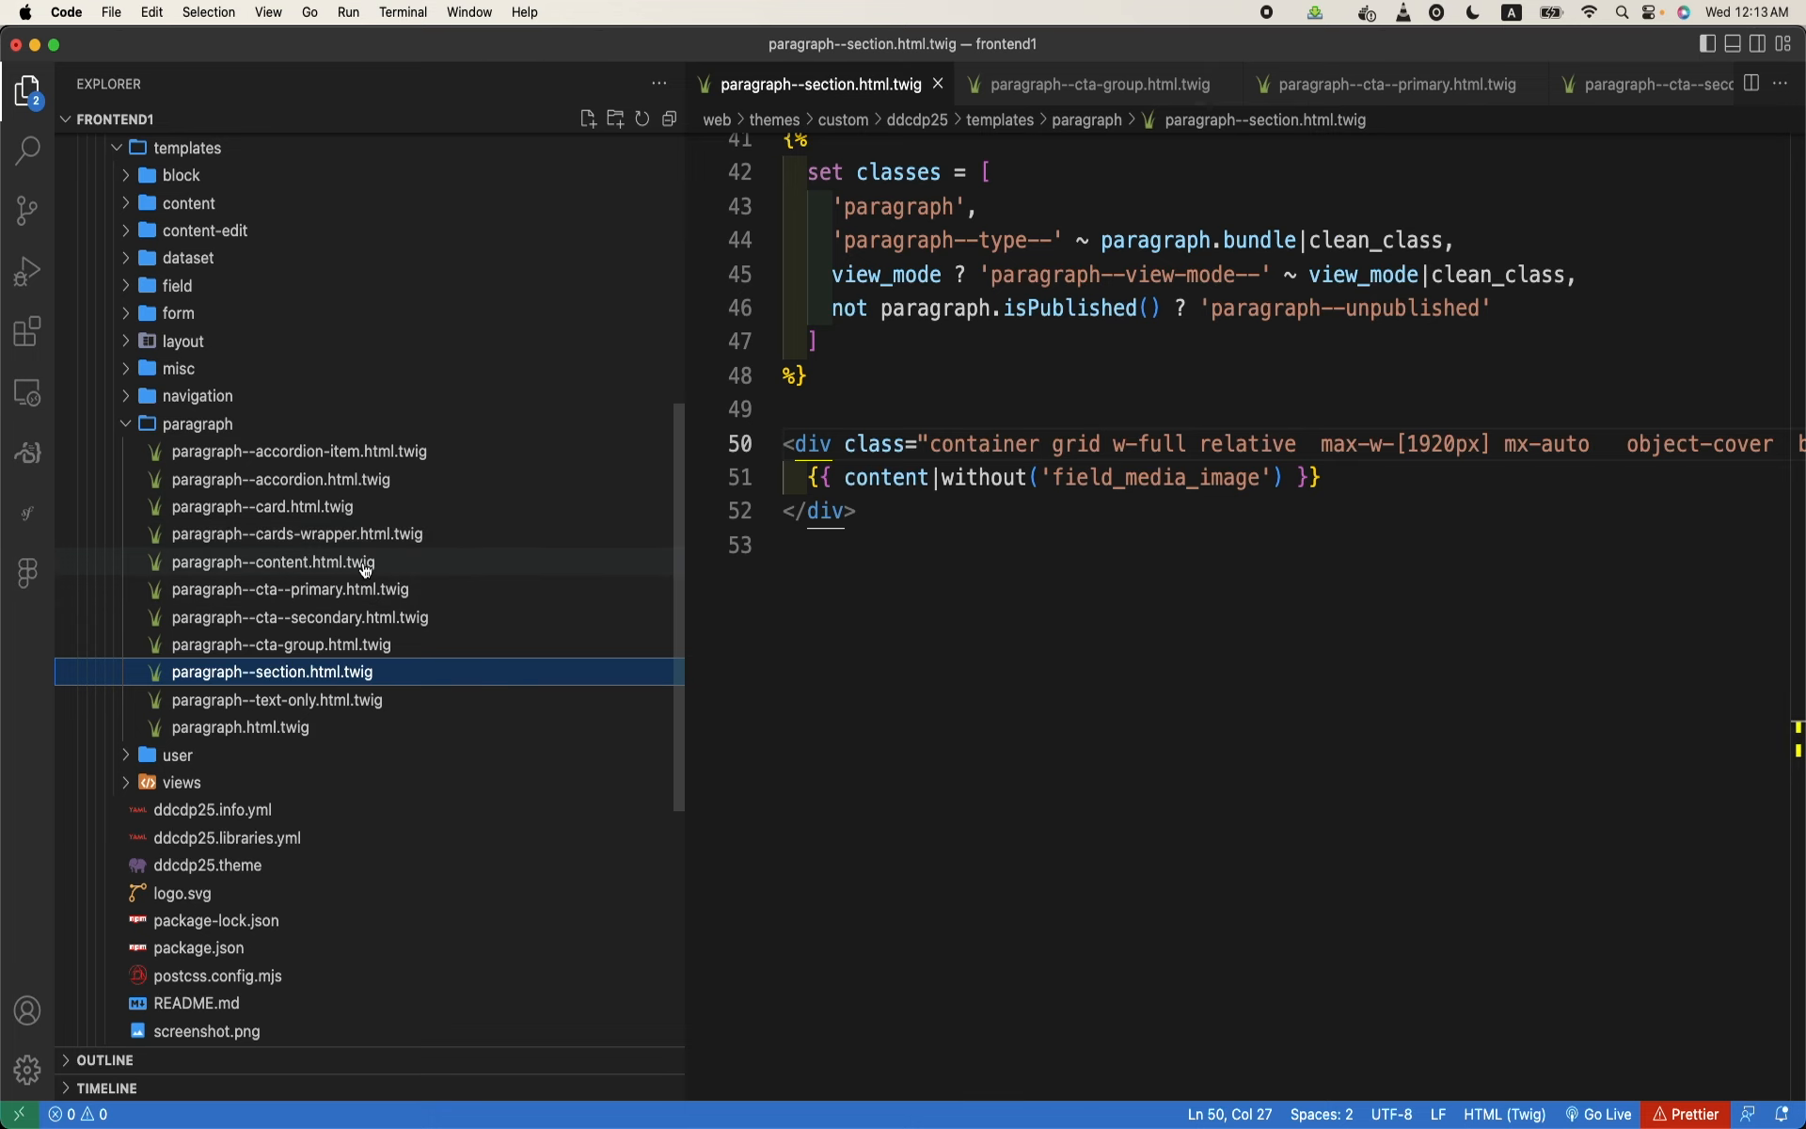
left_click(367, 564)
scroll(1064, 612, "left", 5)
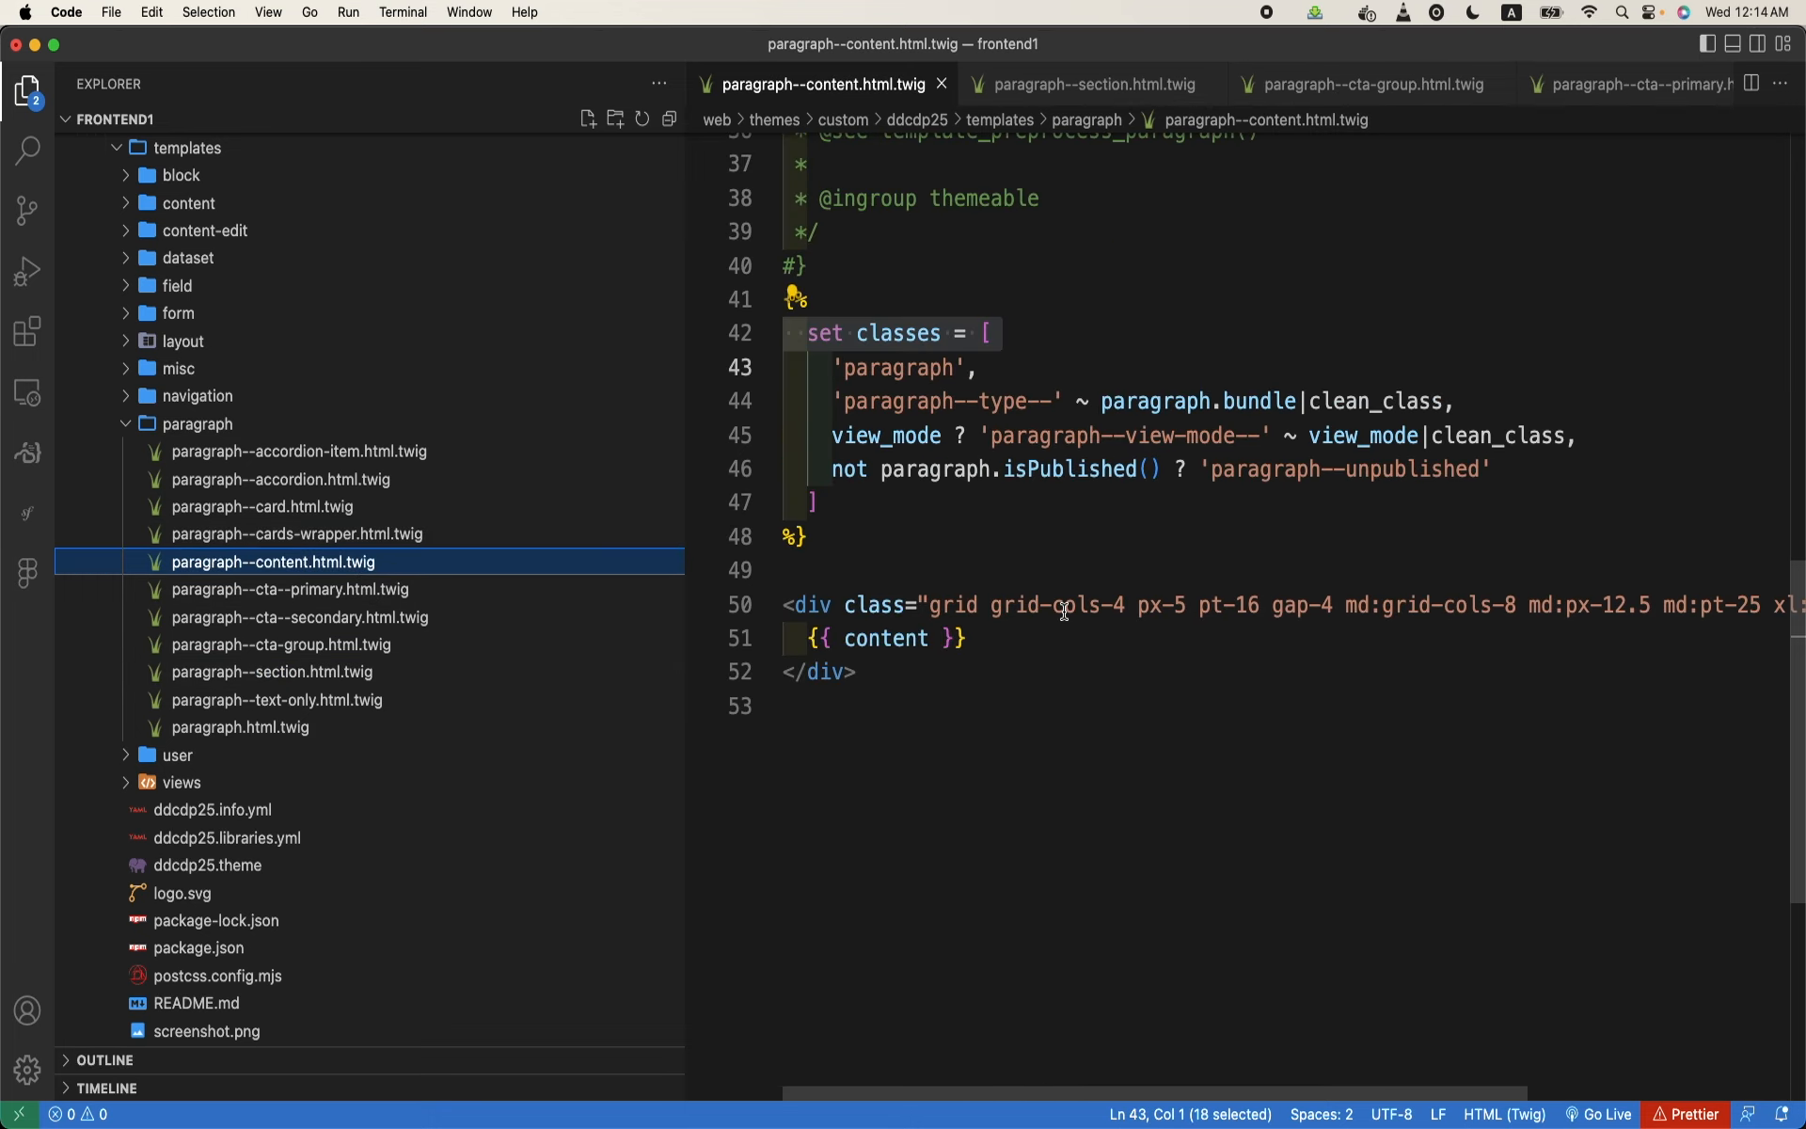
scroll(1201, 665, "right", 5)
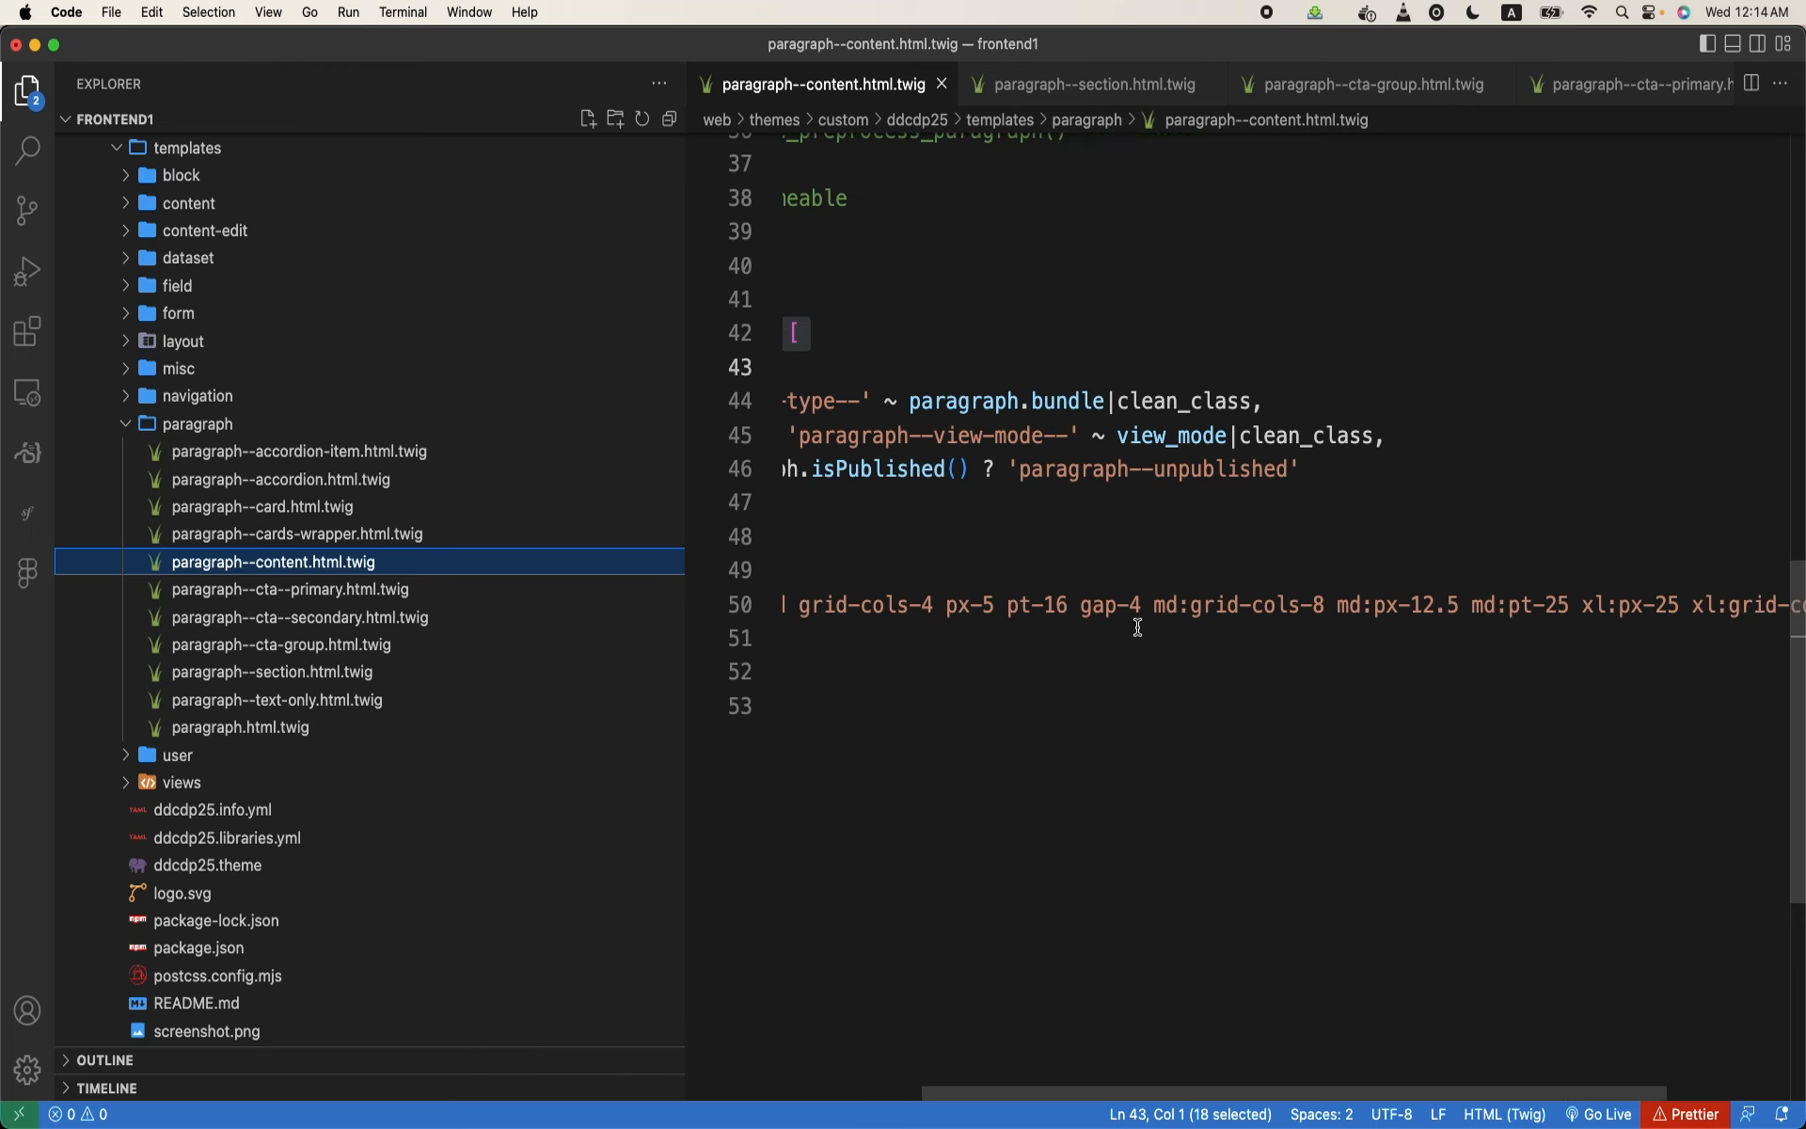
left_click(1155, 614)
key("super+b")
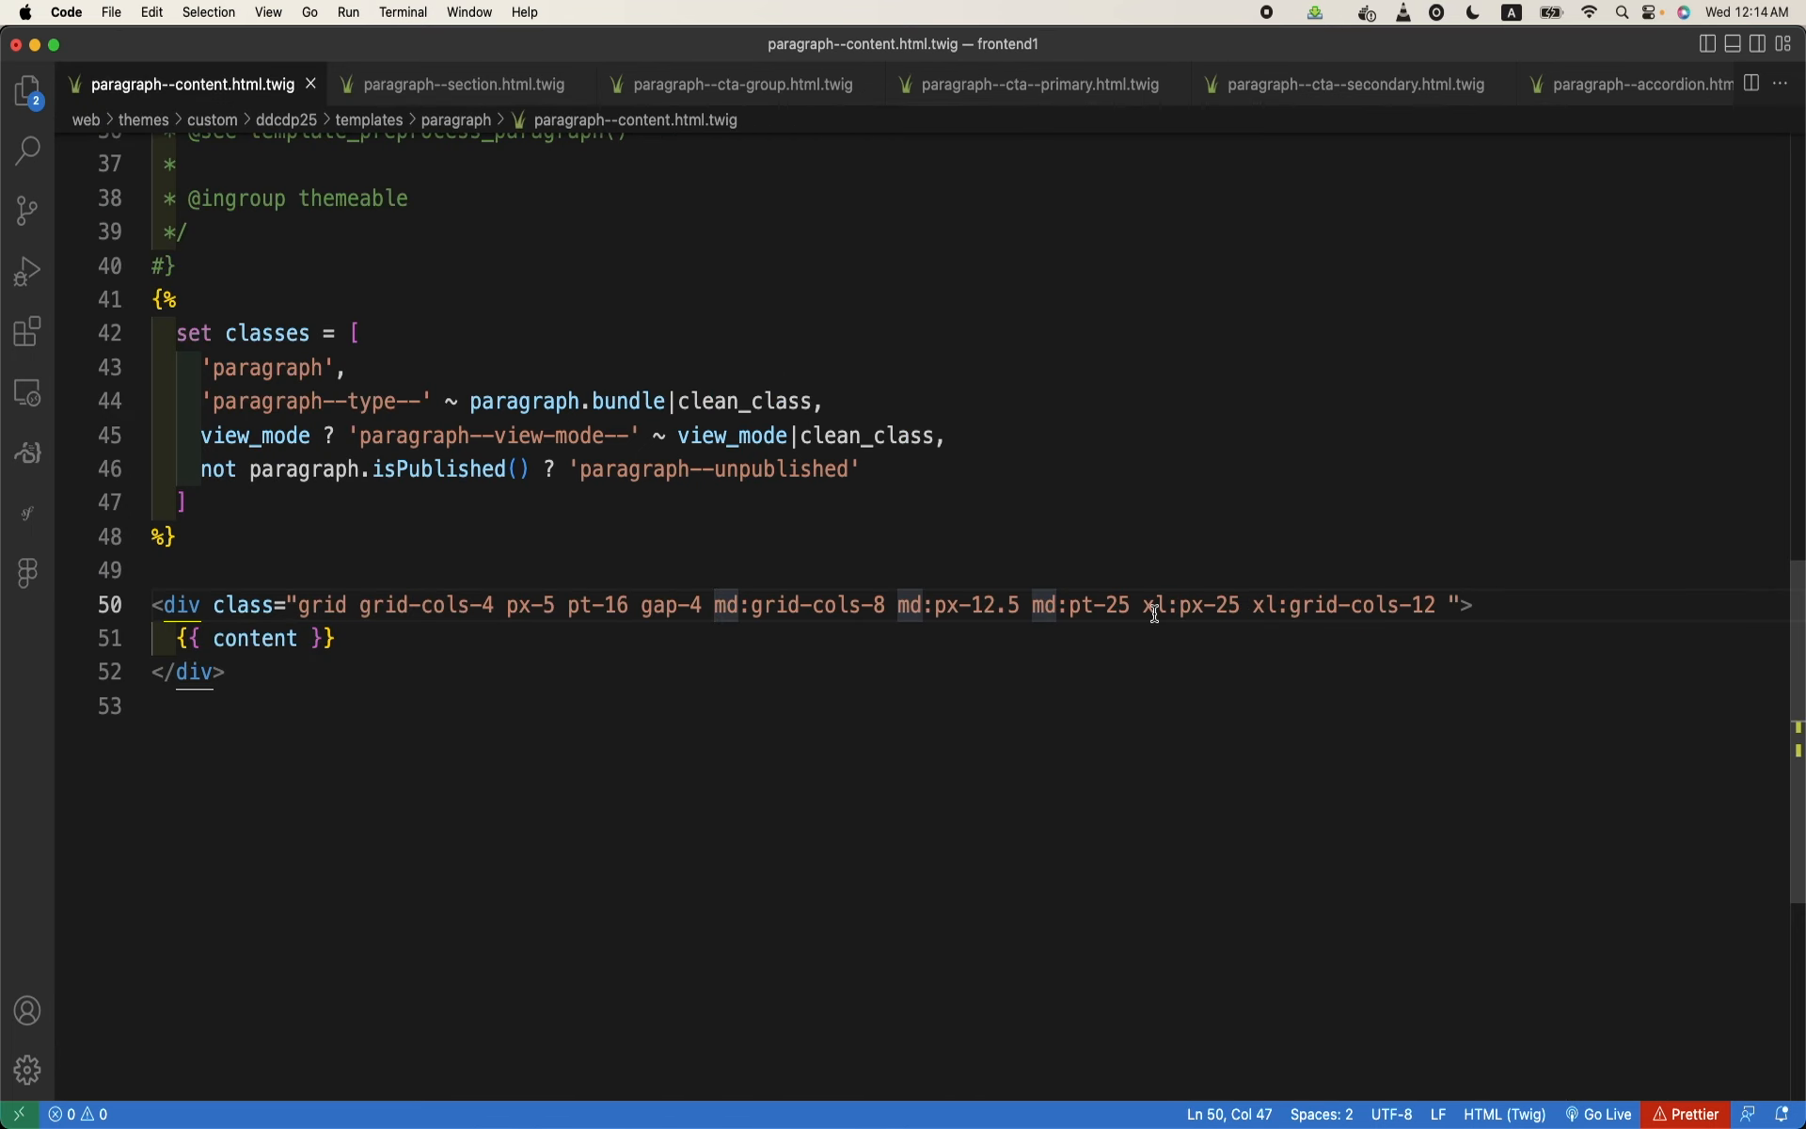
- Start a {{dump(content.)}} expression on the blank line above the wrapper div in paragraph--content.html.twig
left_click(728, 538)
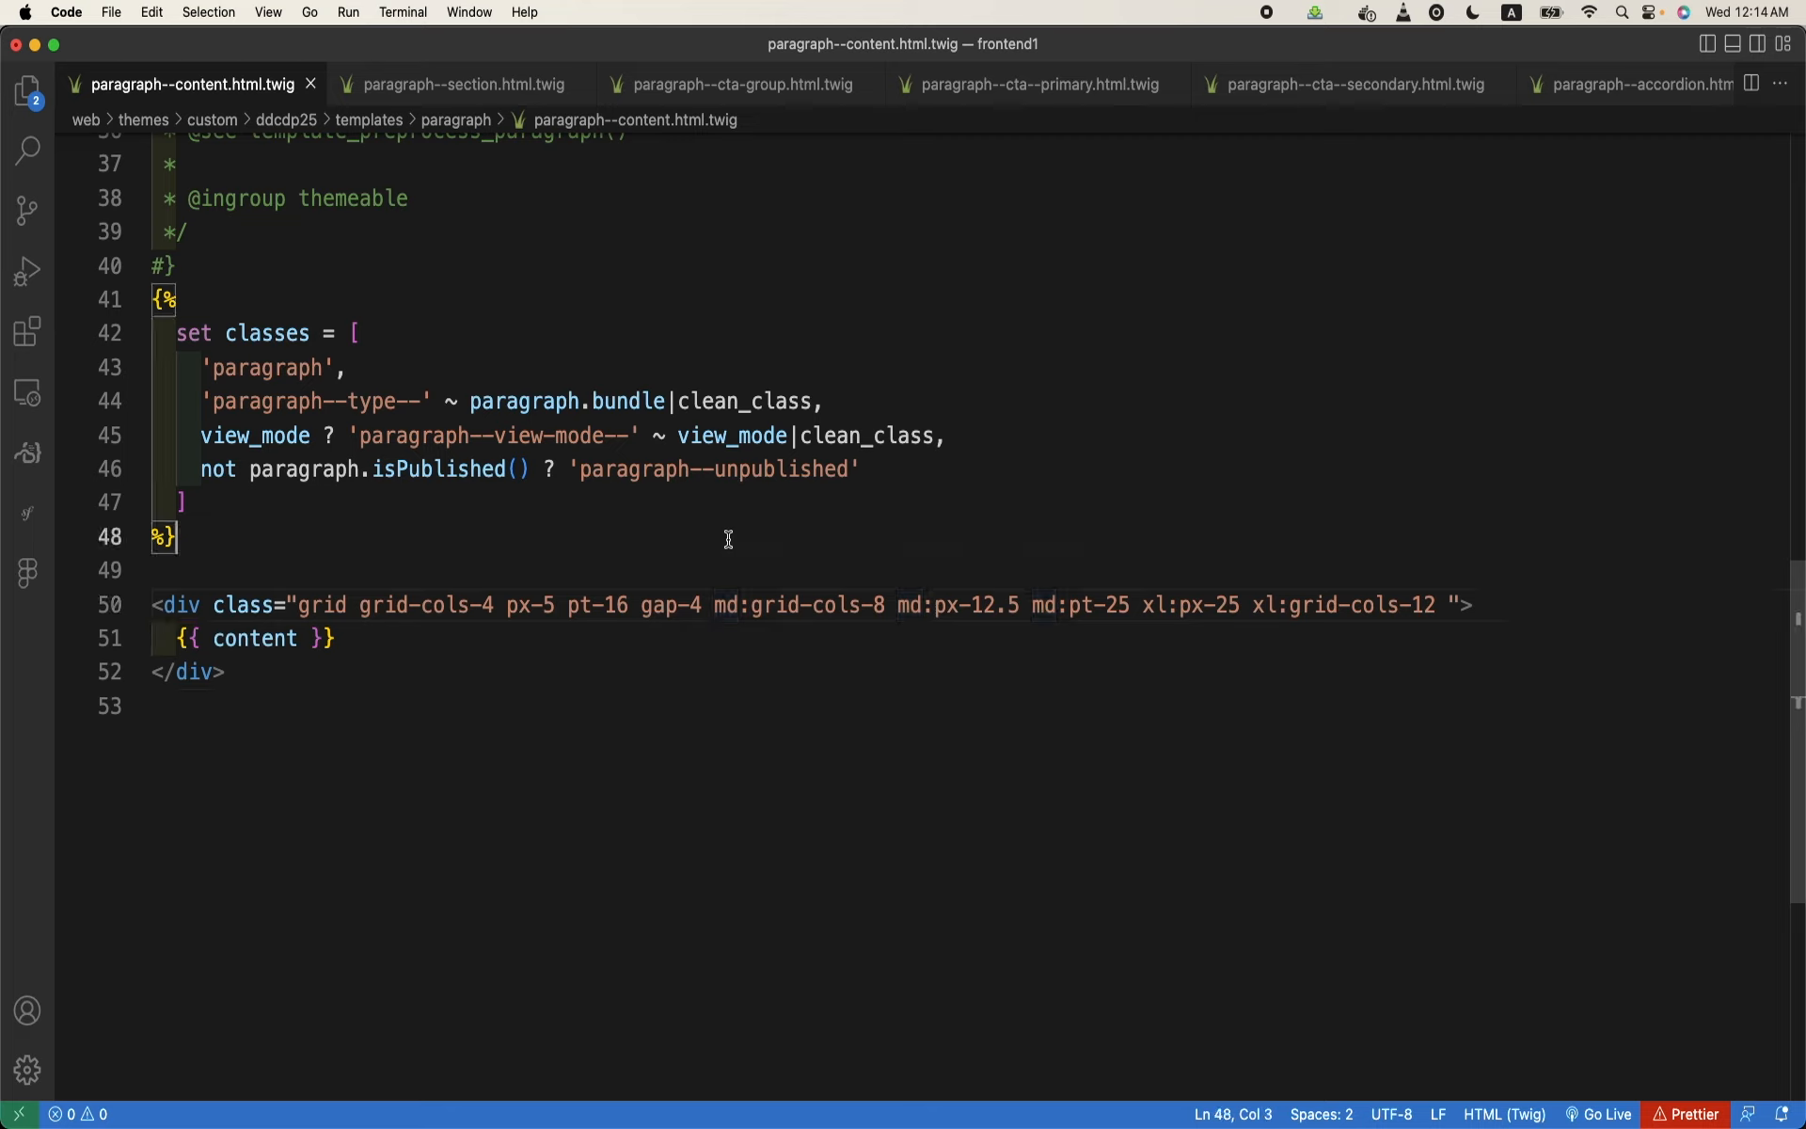
left_click(653, 556)
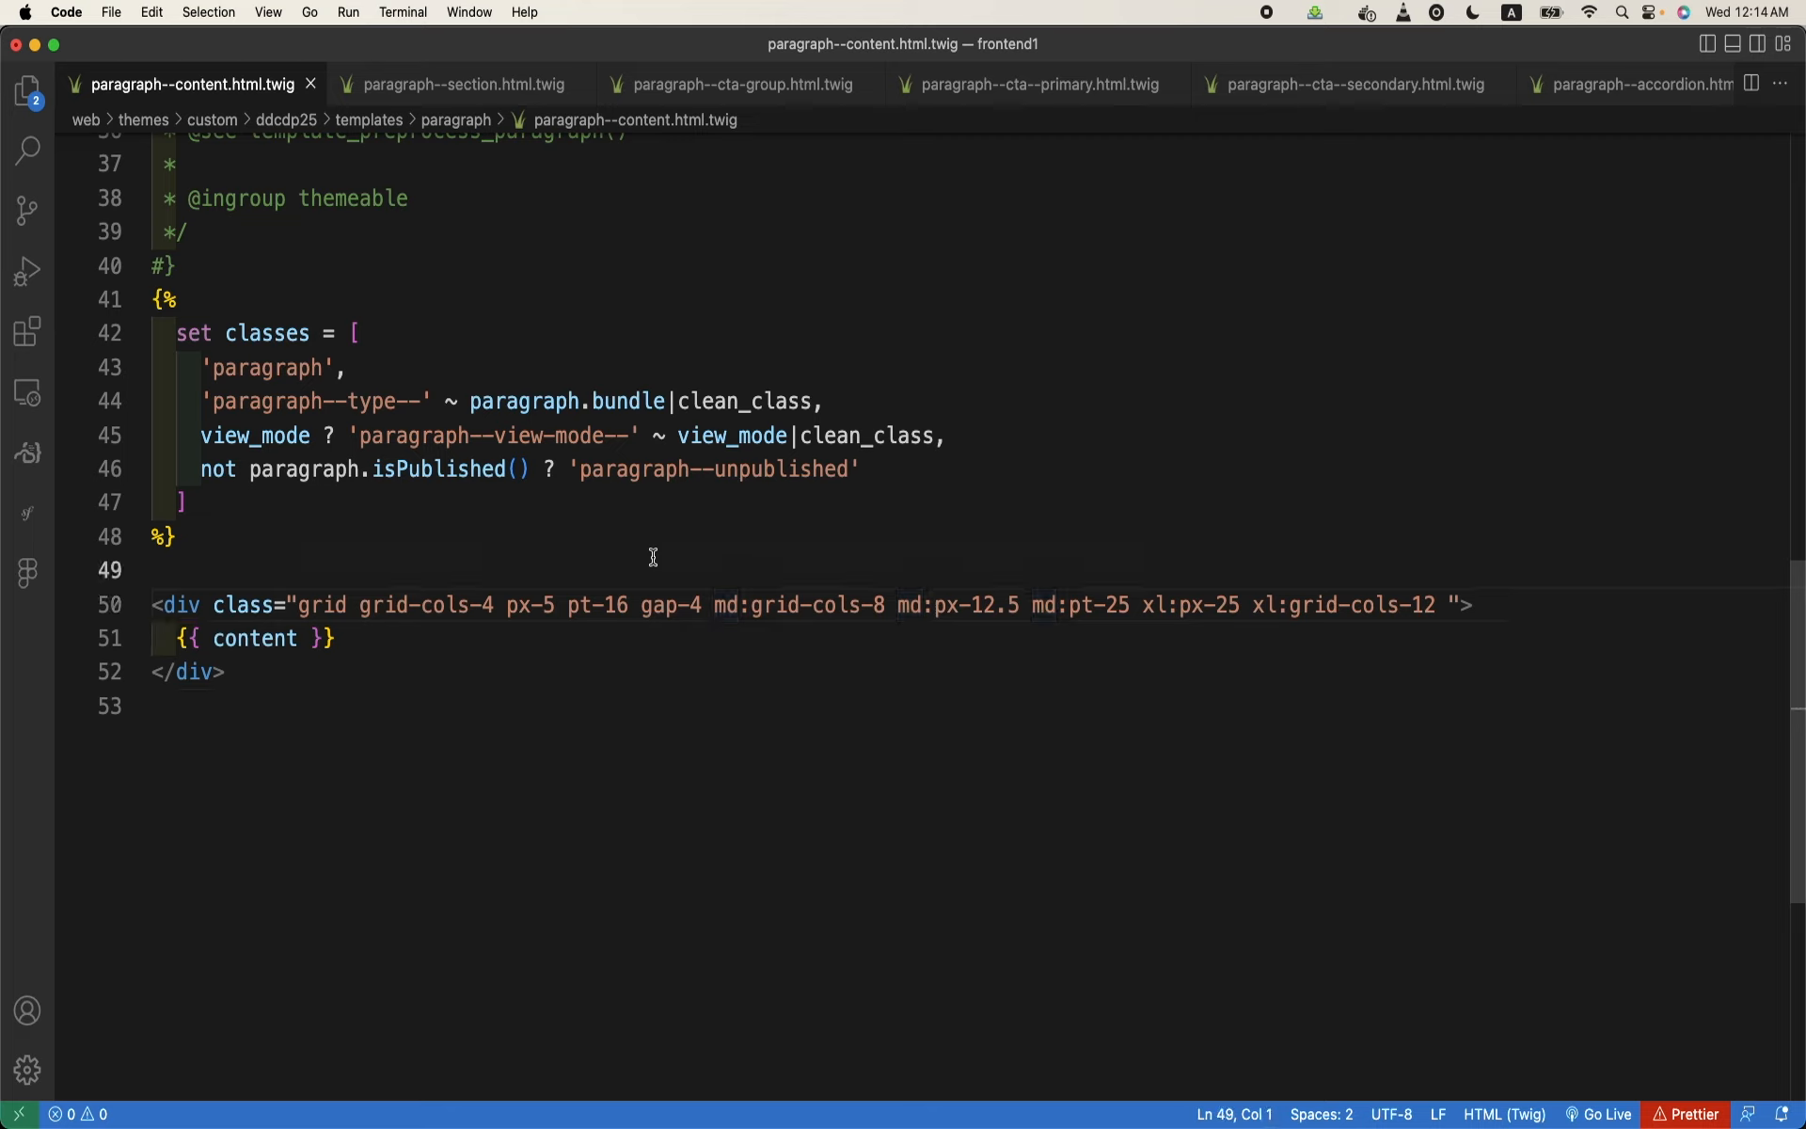
type("{{dump(")
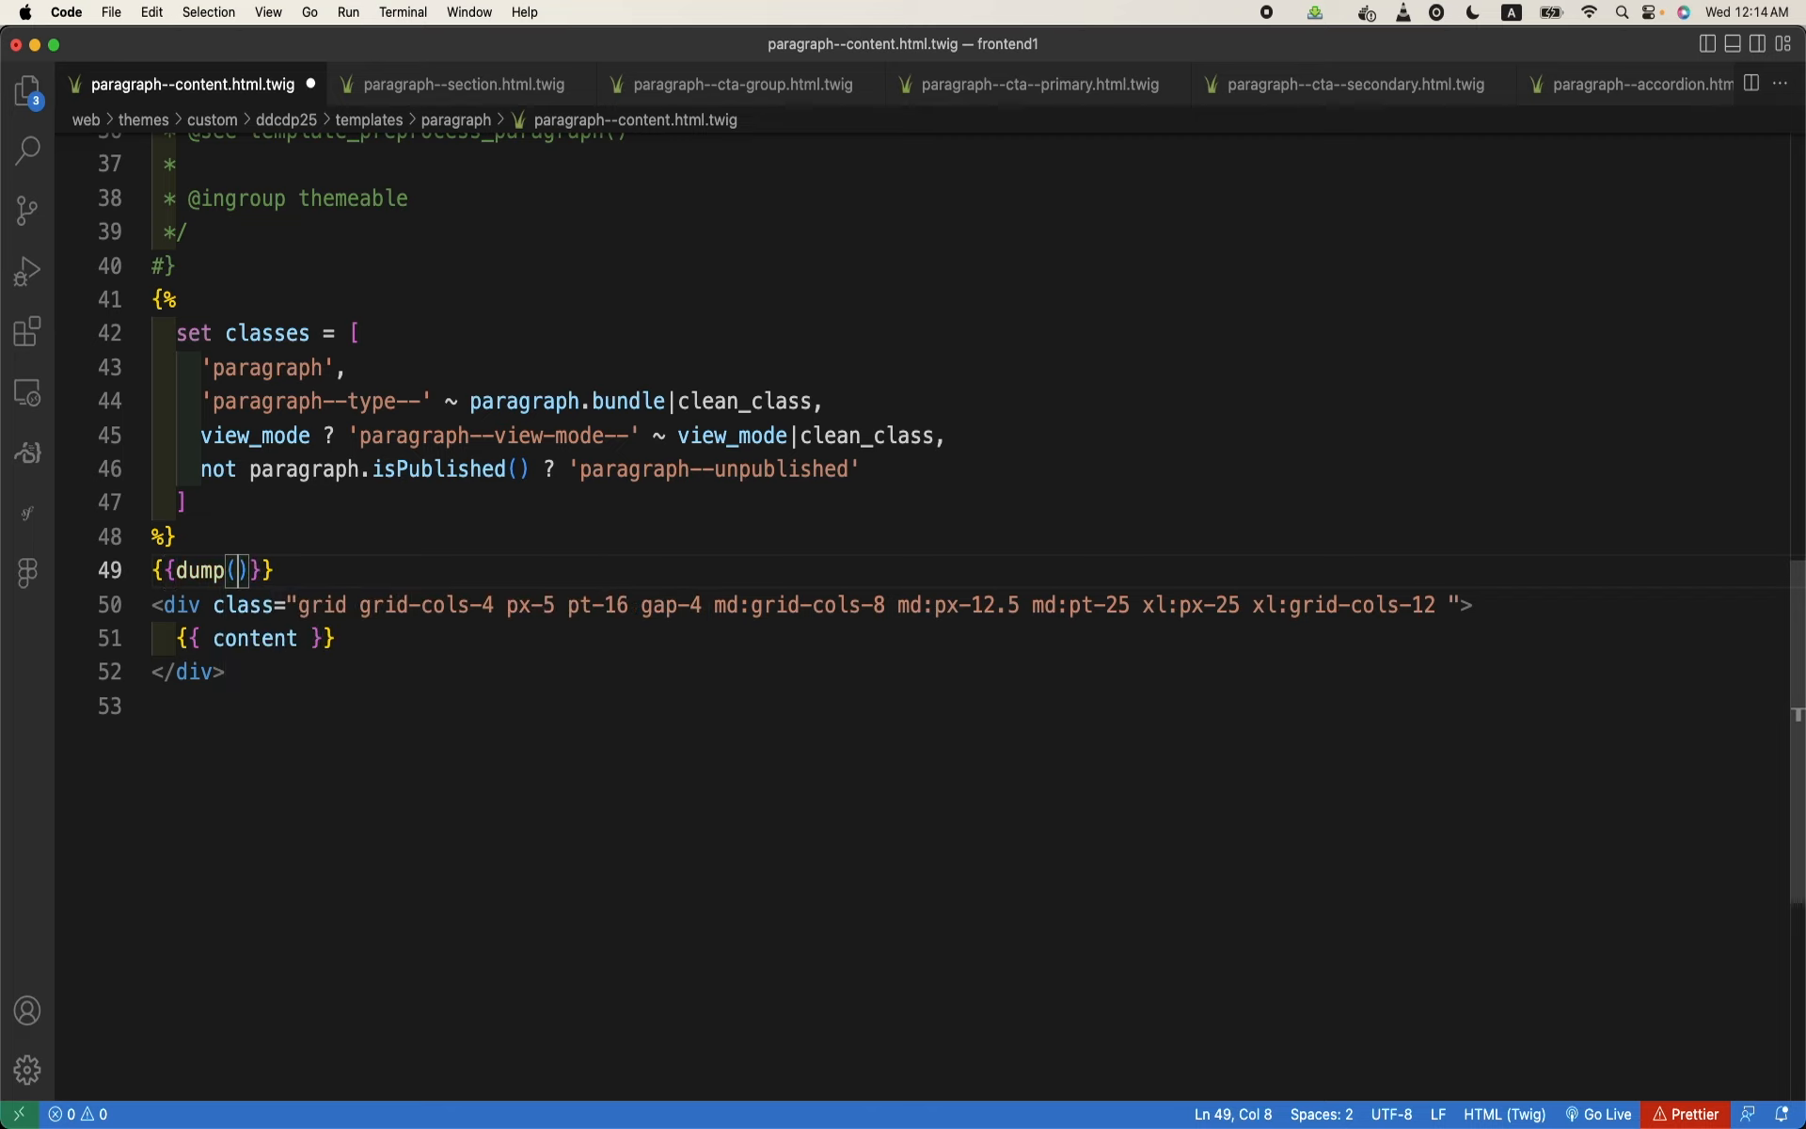
type("content.")
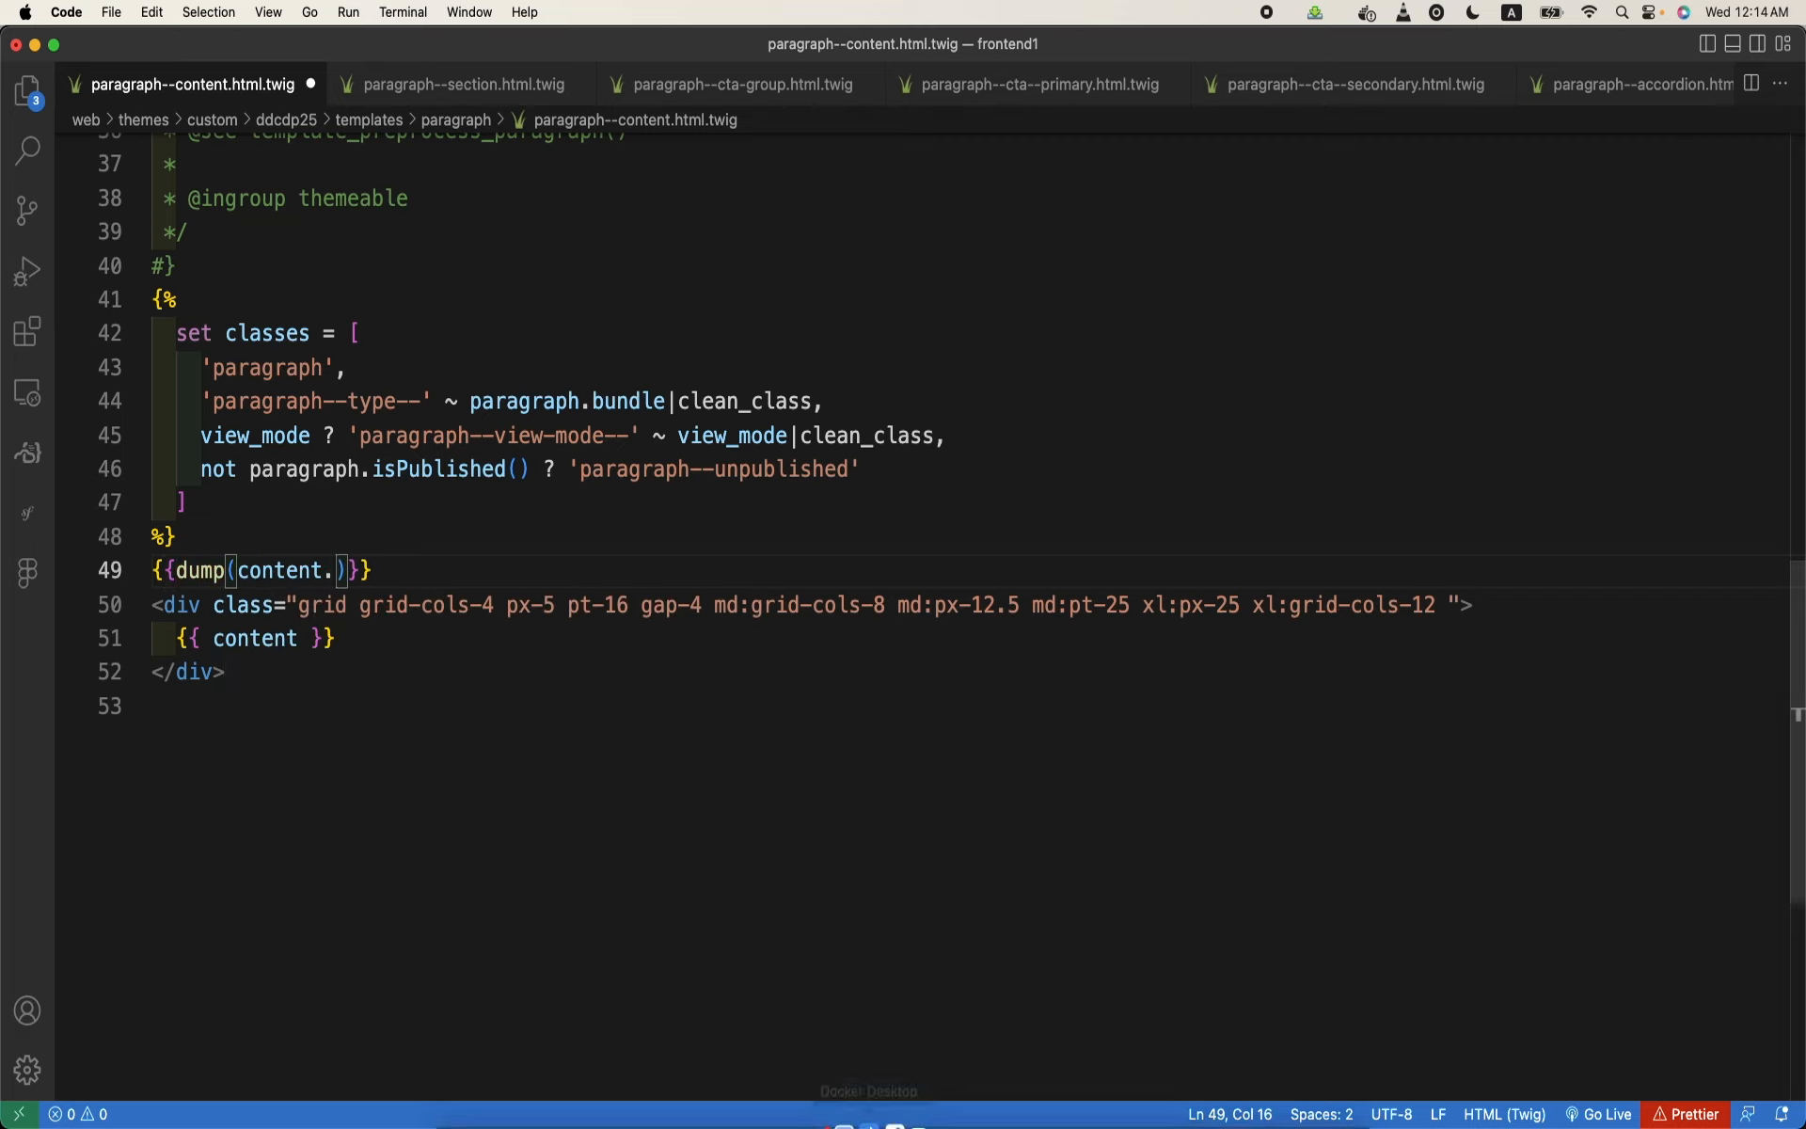
- Switch to Chrome and look up the Columns field's machine name in the Content paragraph type's field list
left_click(751, 1094)
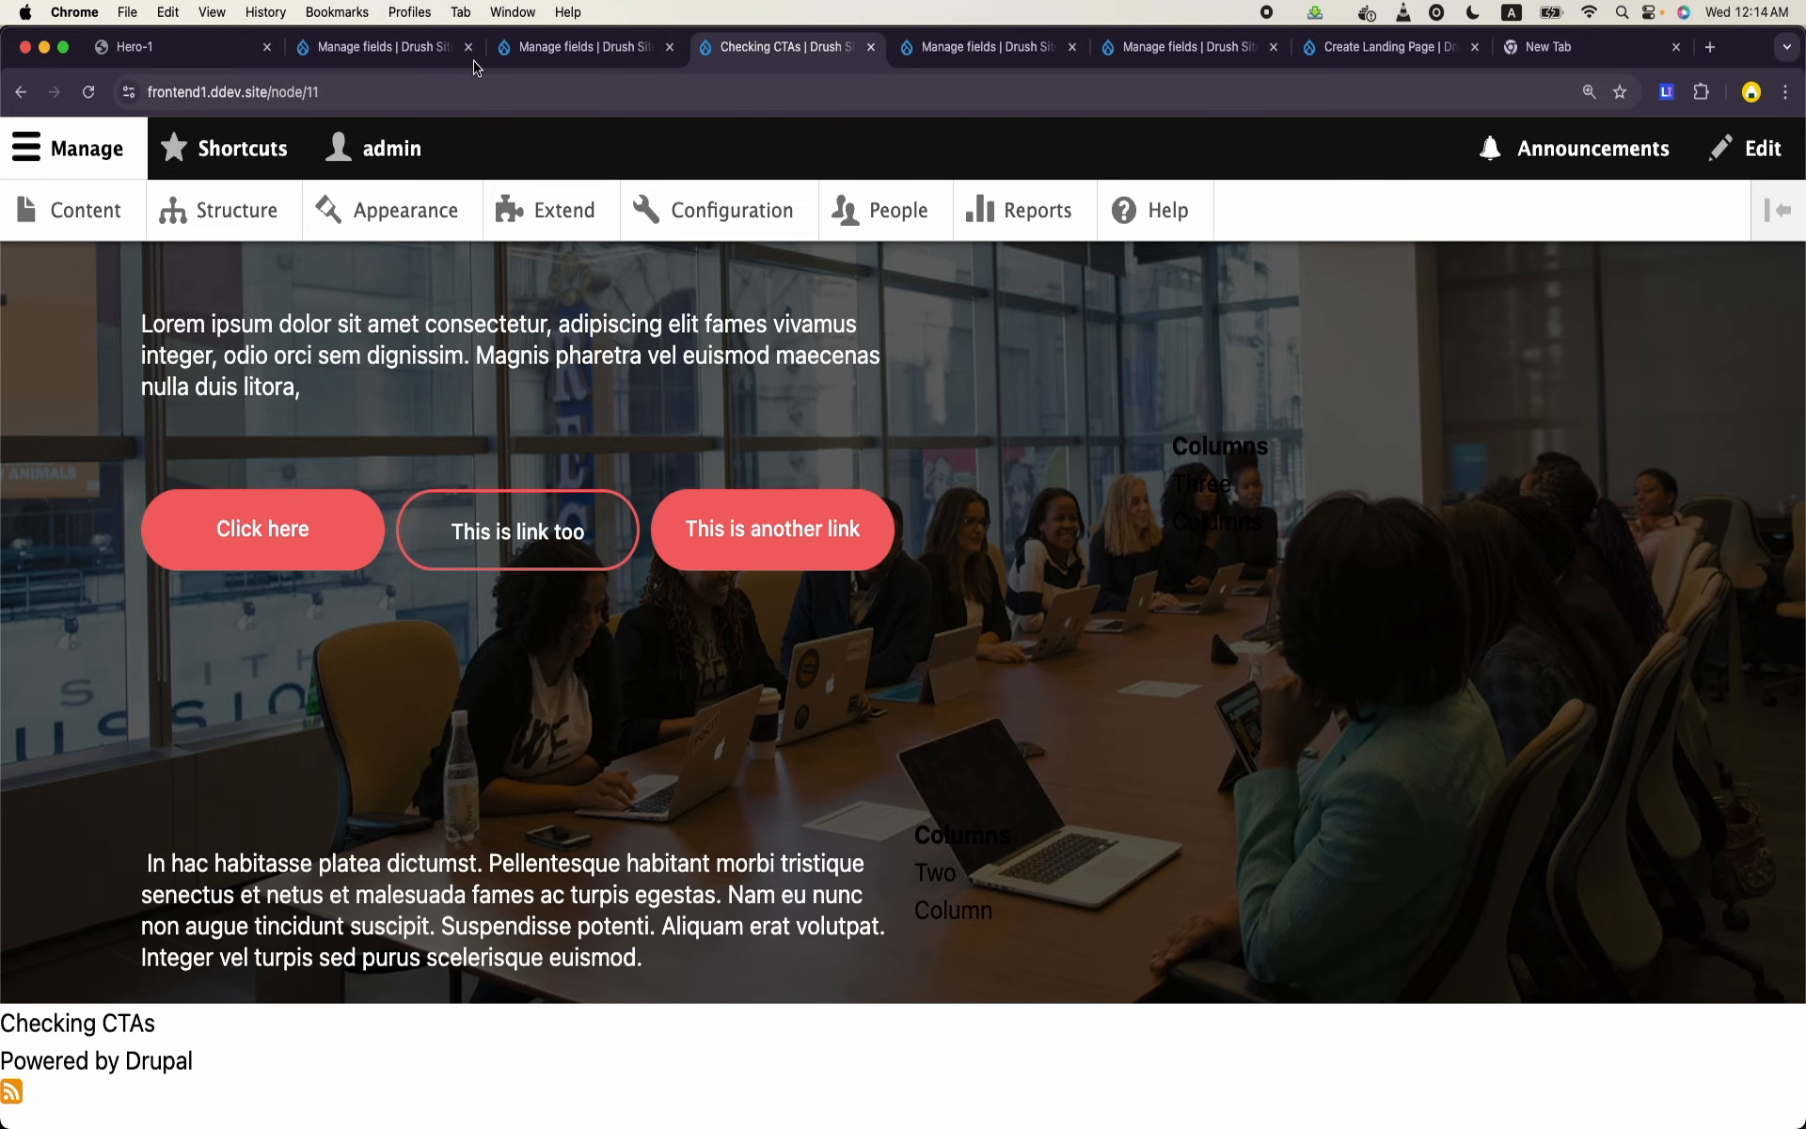
left_click(426, 59)
left_click(512, 60)
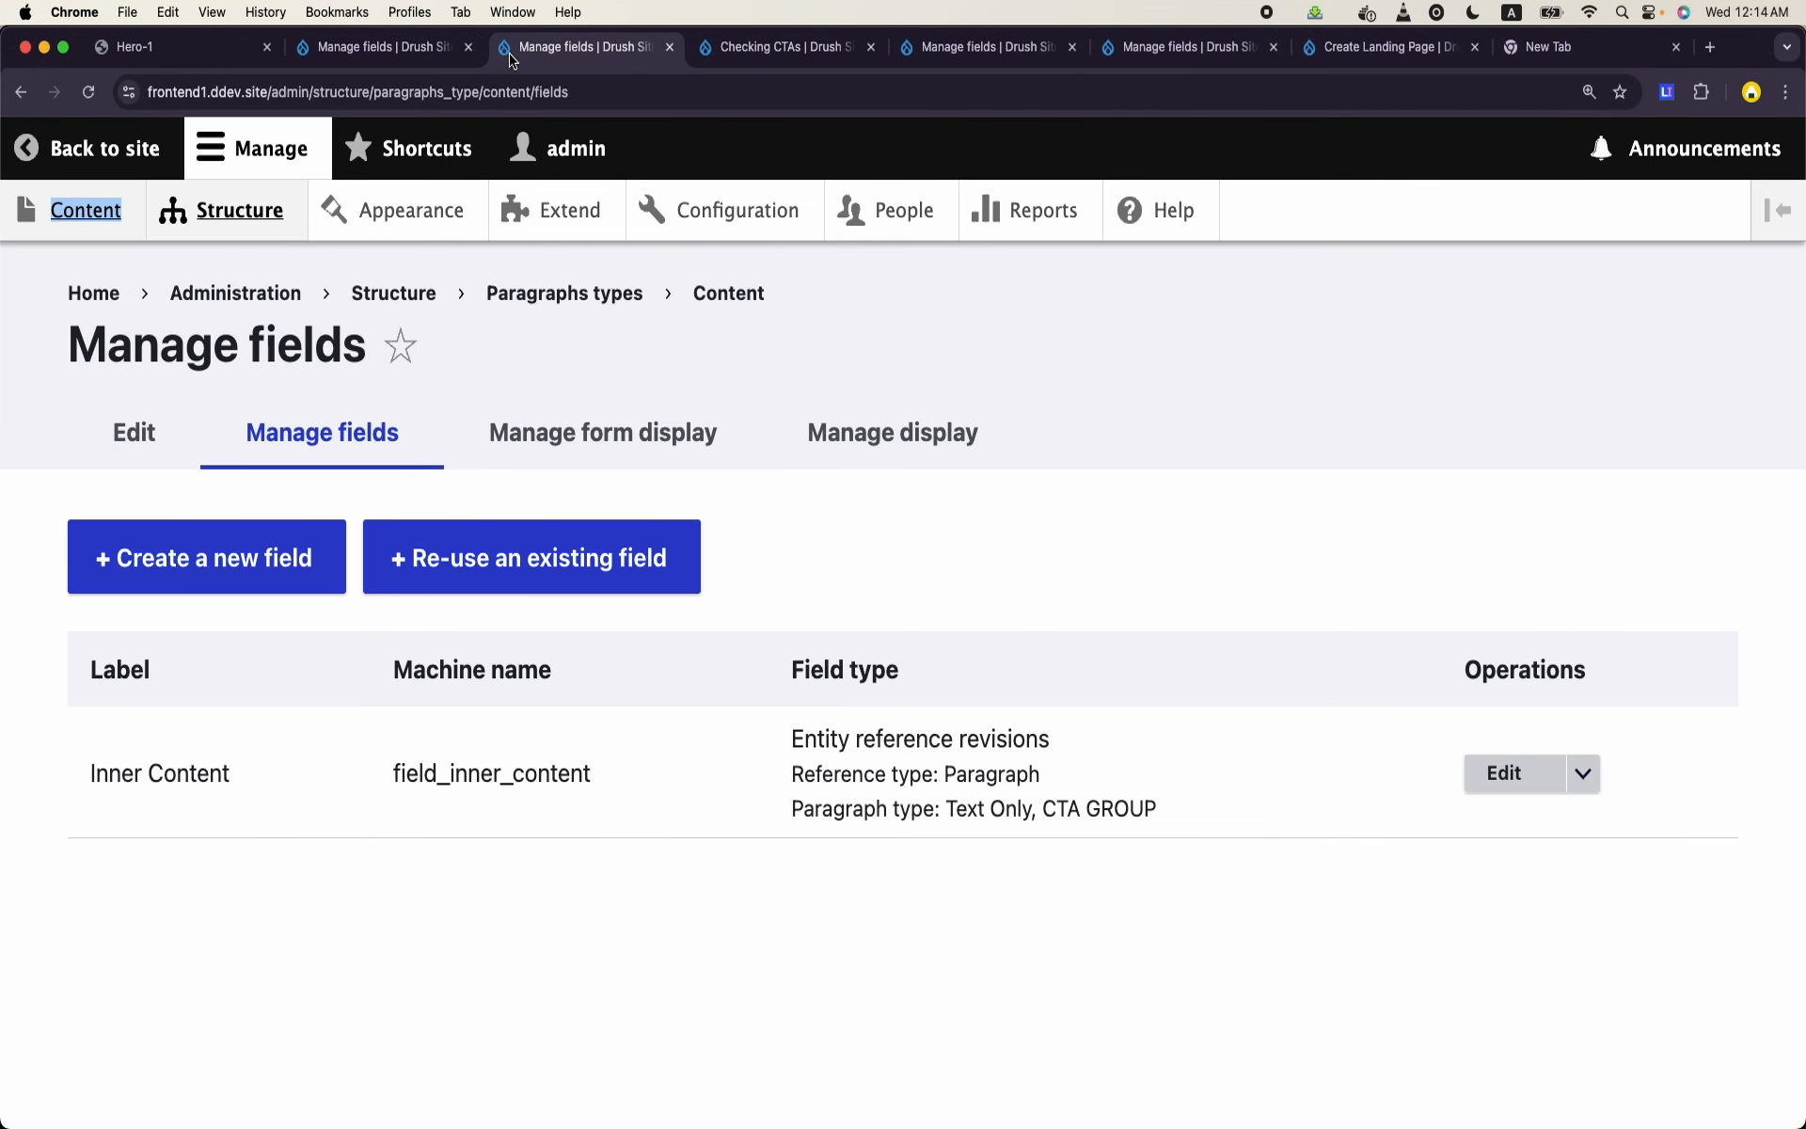
left_click(273, 202)
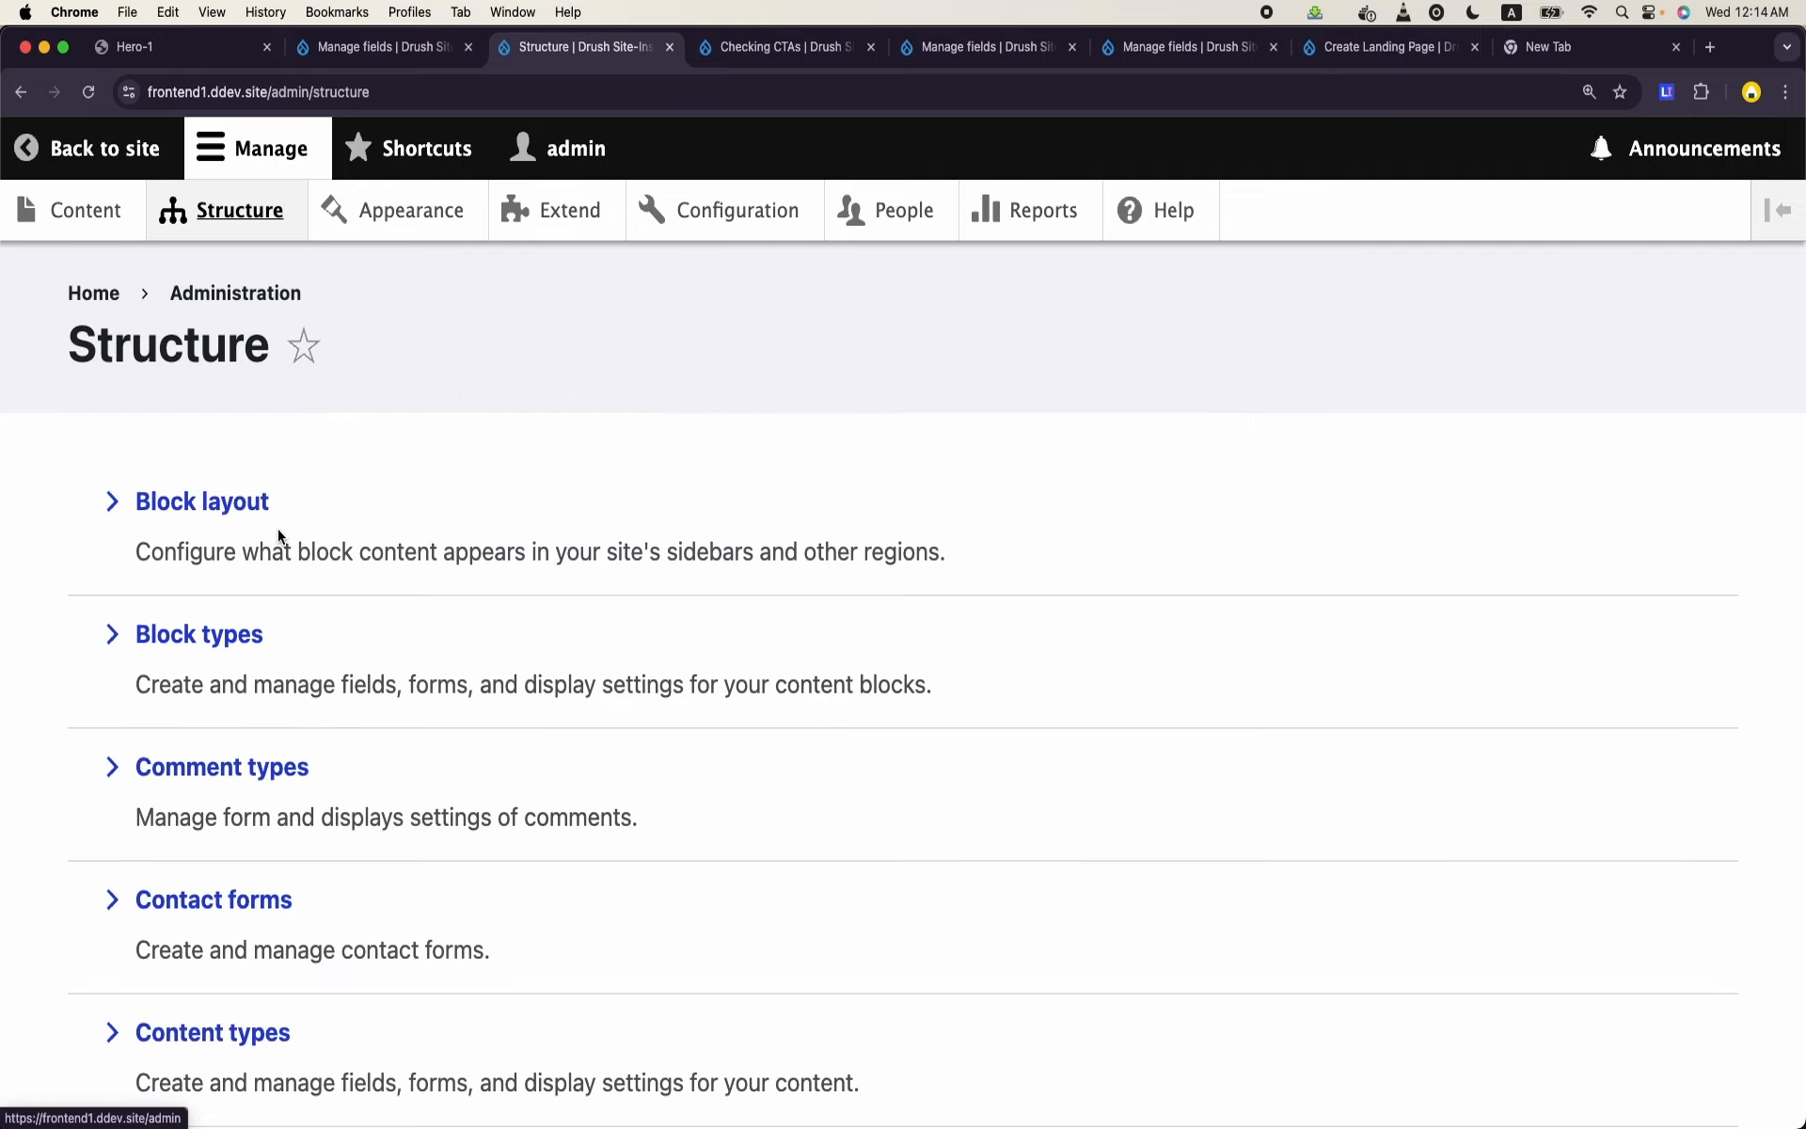
scroll(281, 537, "down", 10)
left_click(268, 595)
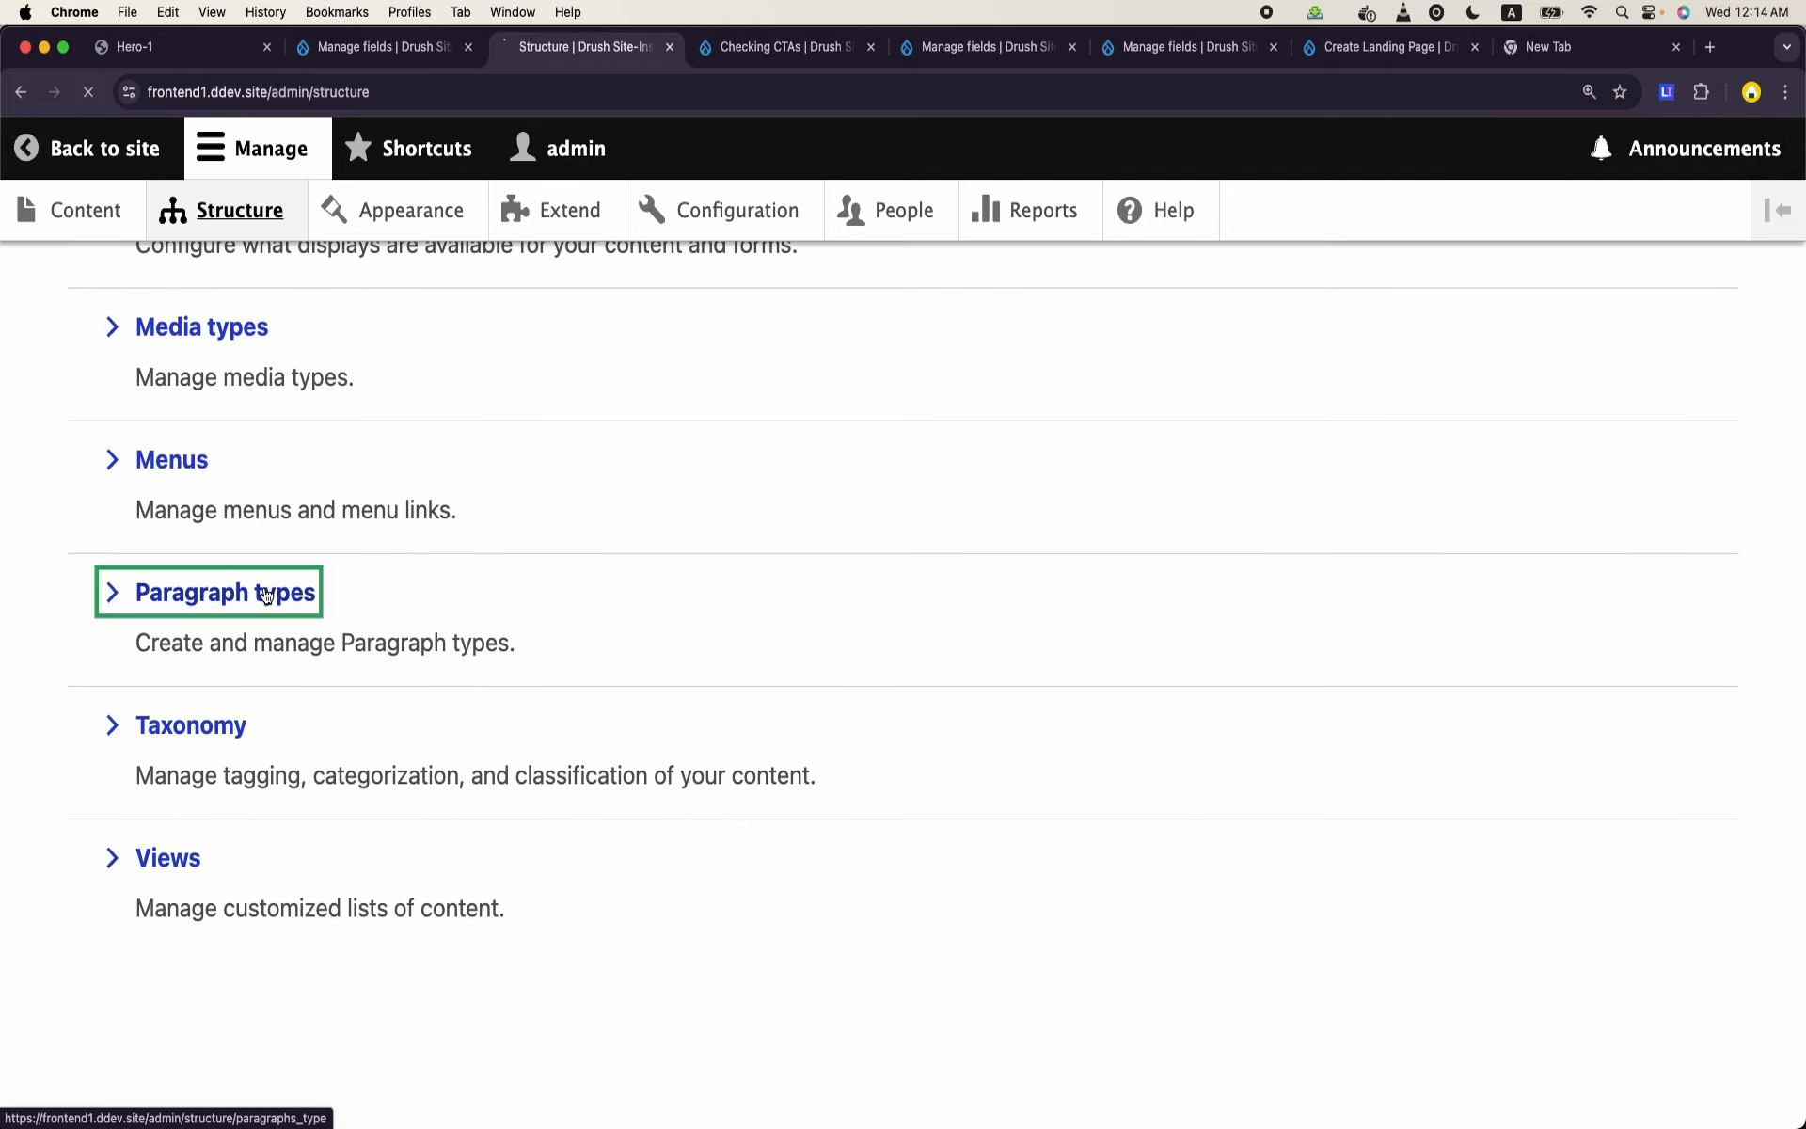
scroll(534, 670, "down", 5)
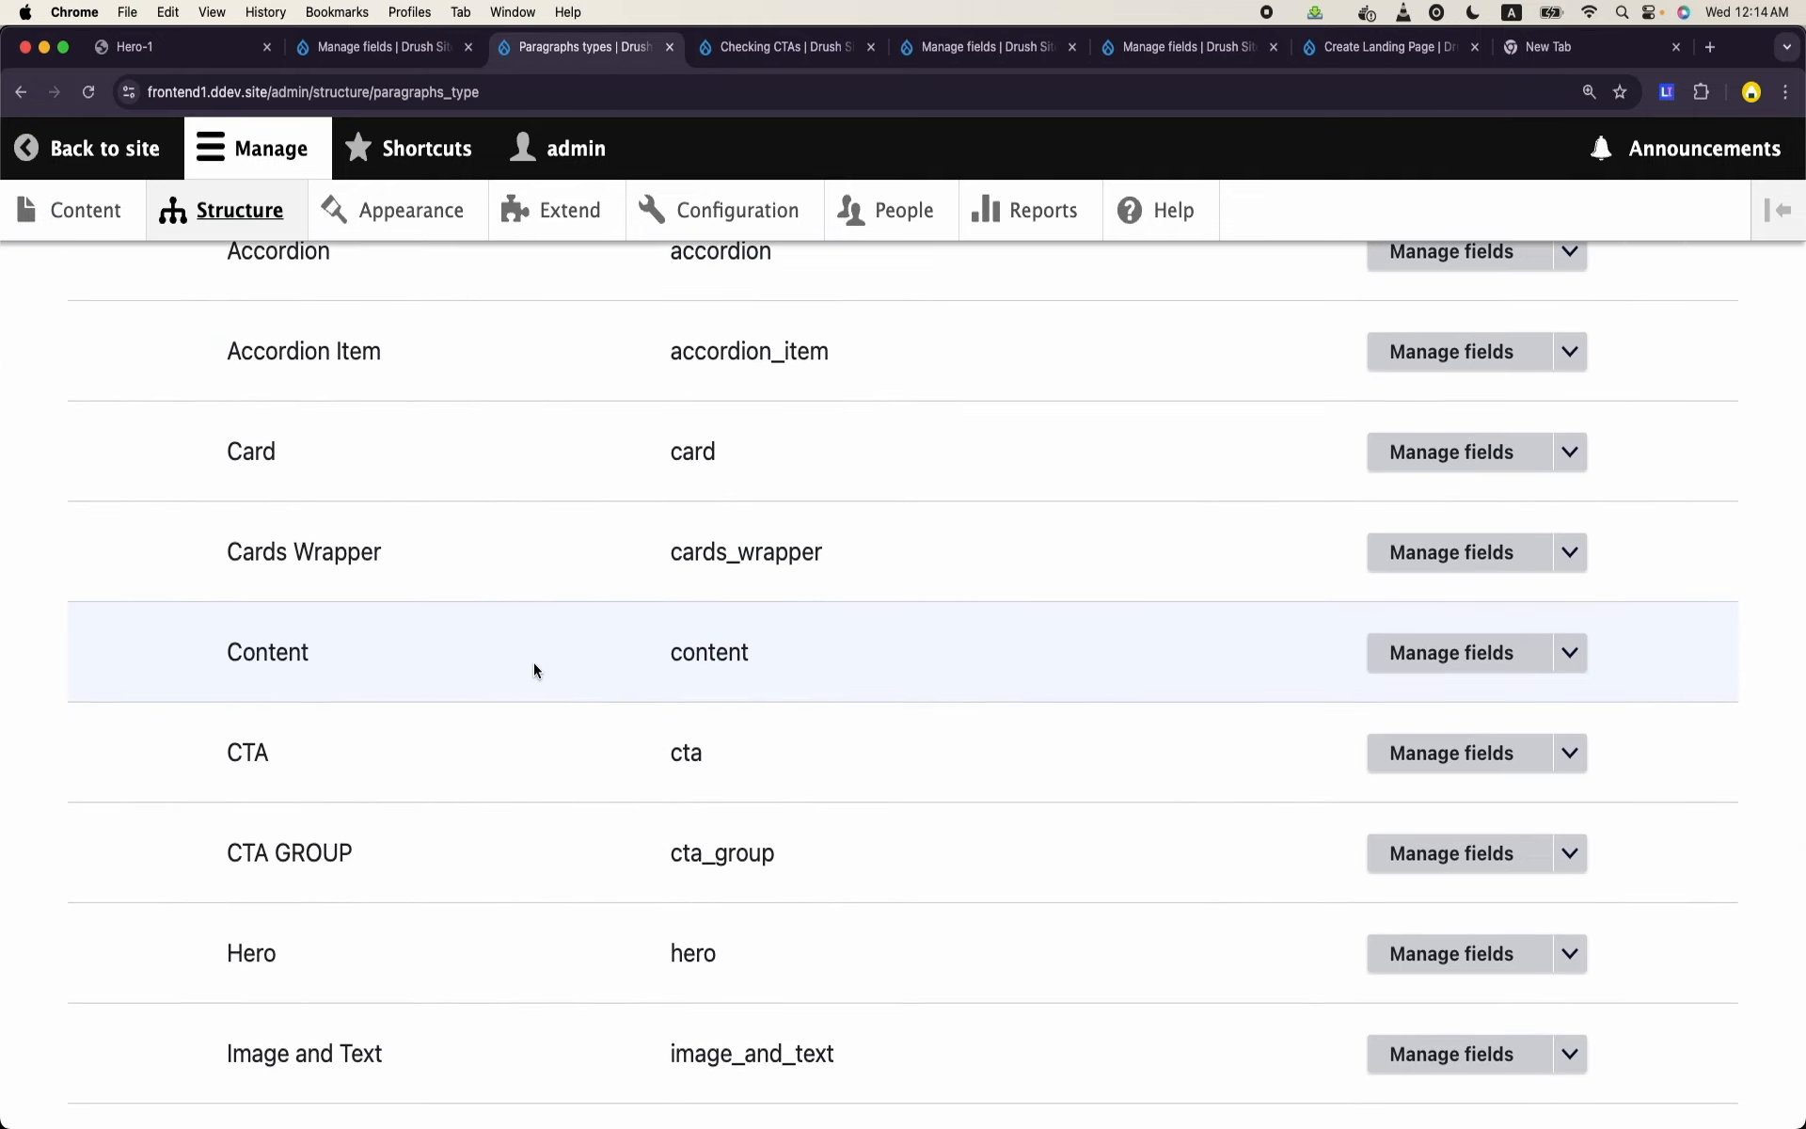
left_click(1477, 670)
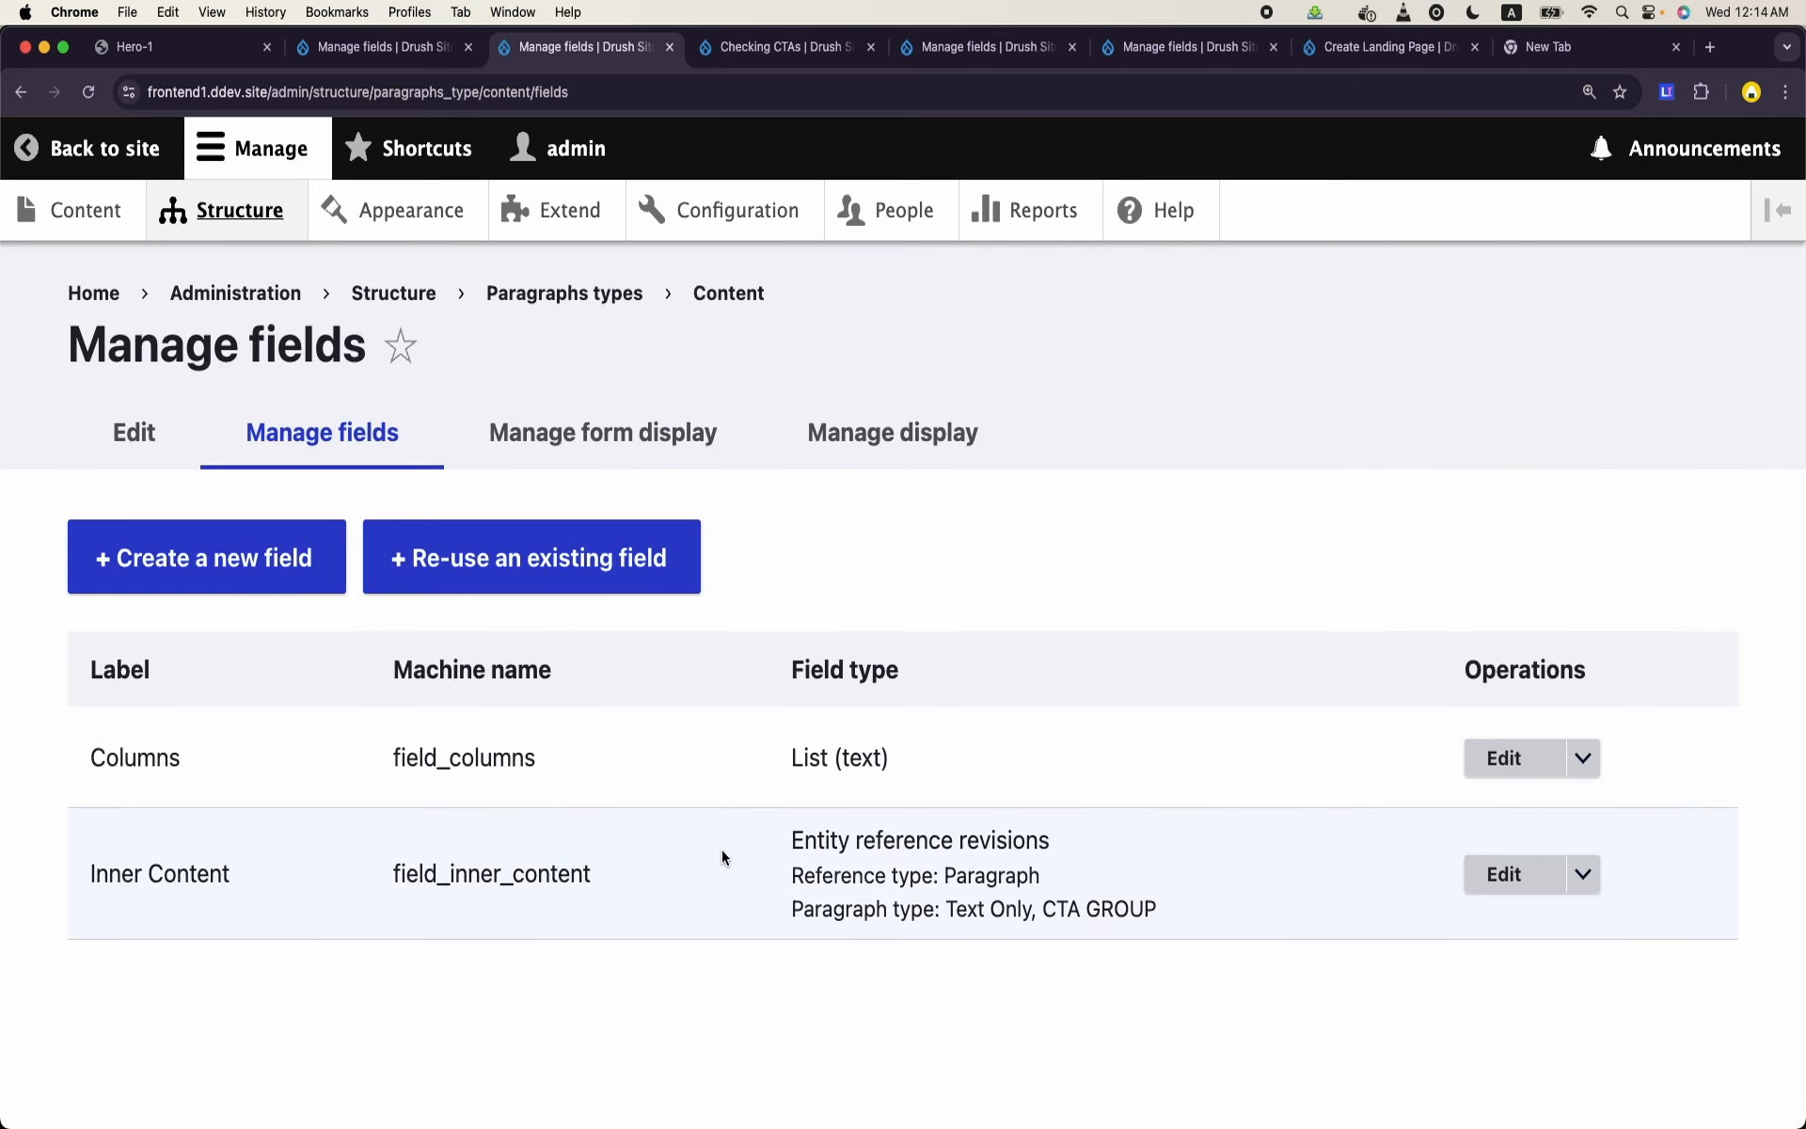
double_click(447, 752)
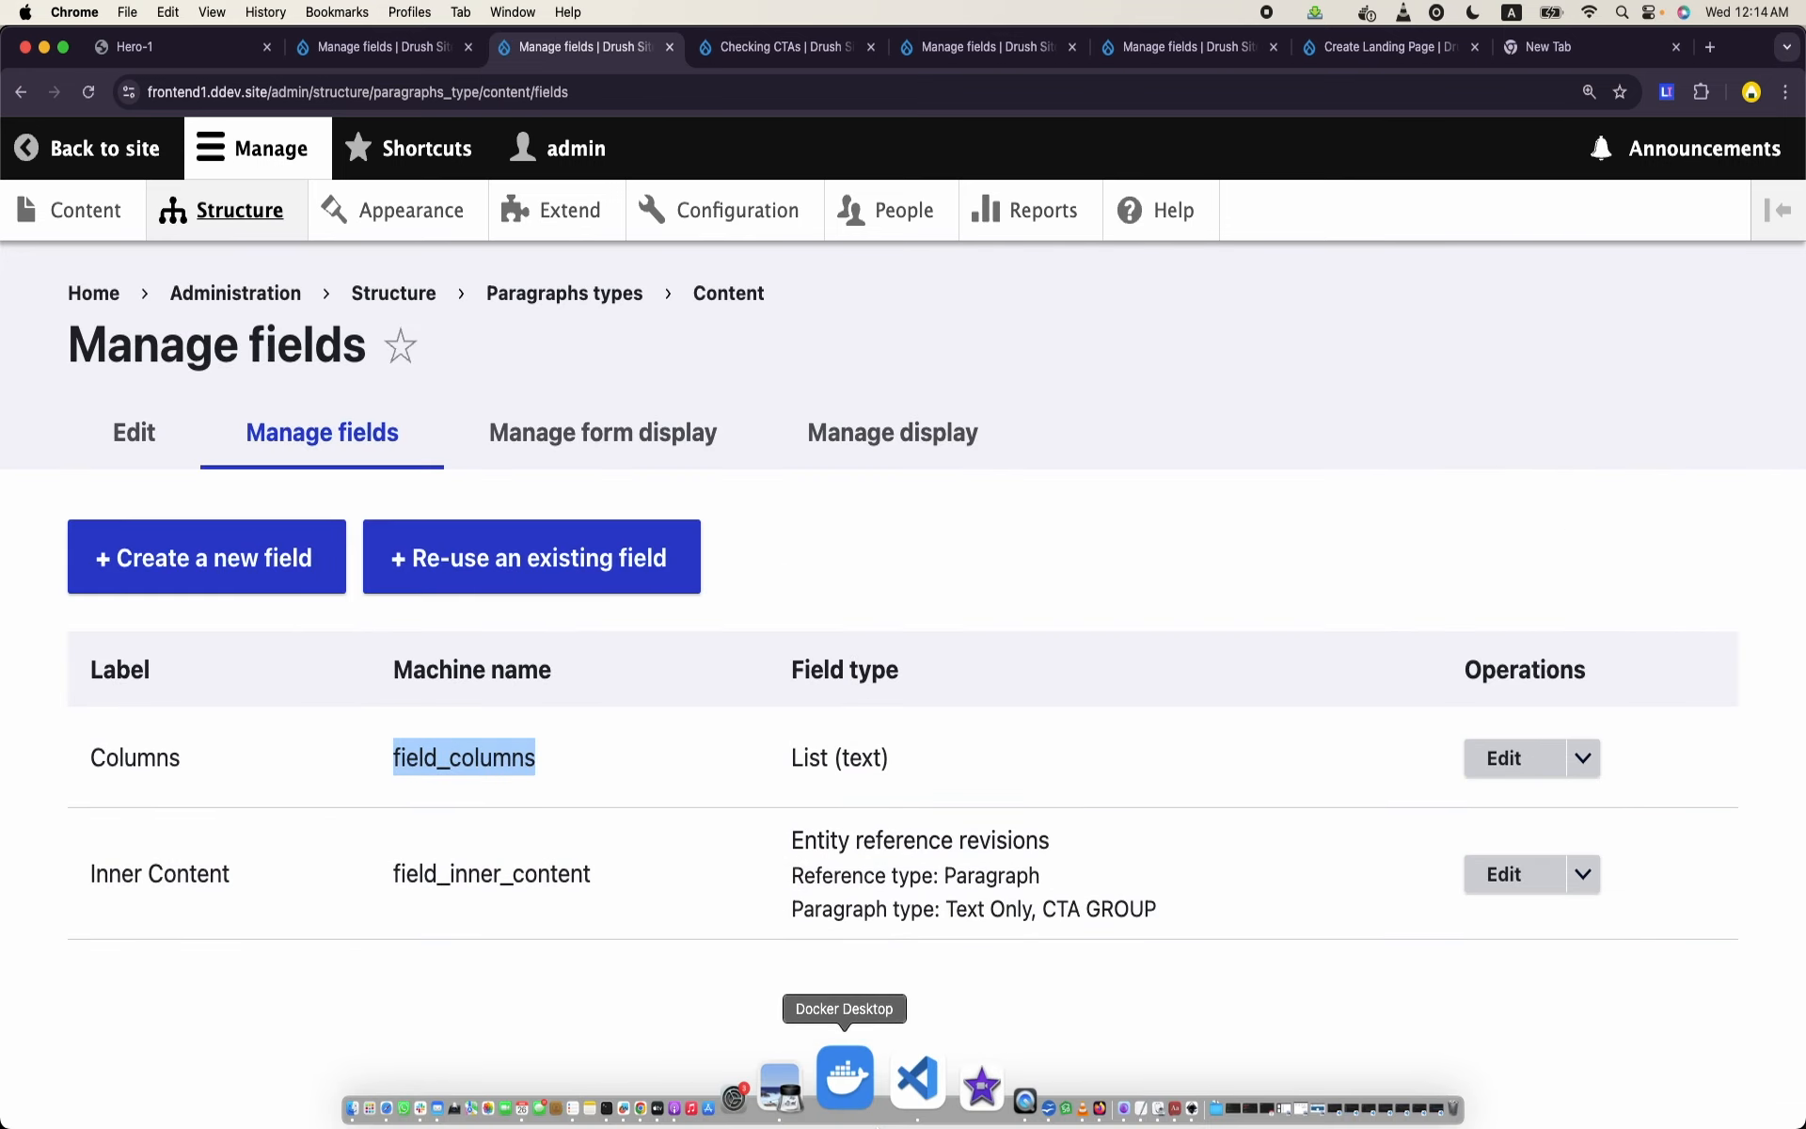
- Return to VS Code, complete the dump expression as {{dump(content.field_columns.0)}} and save the template
left_click(869, 1082)
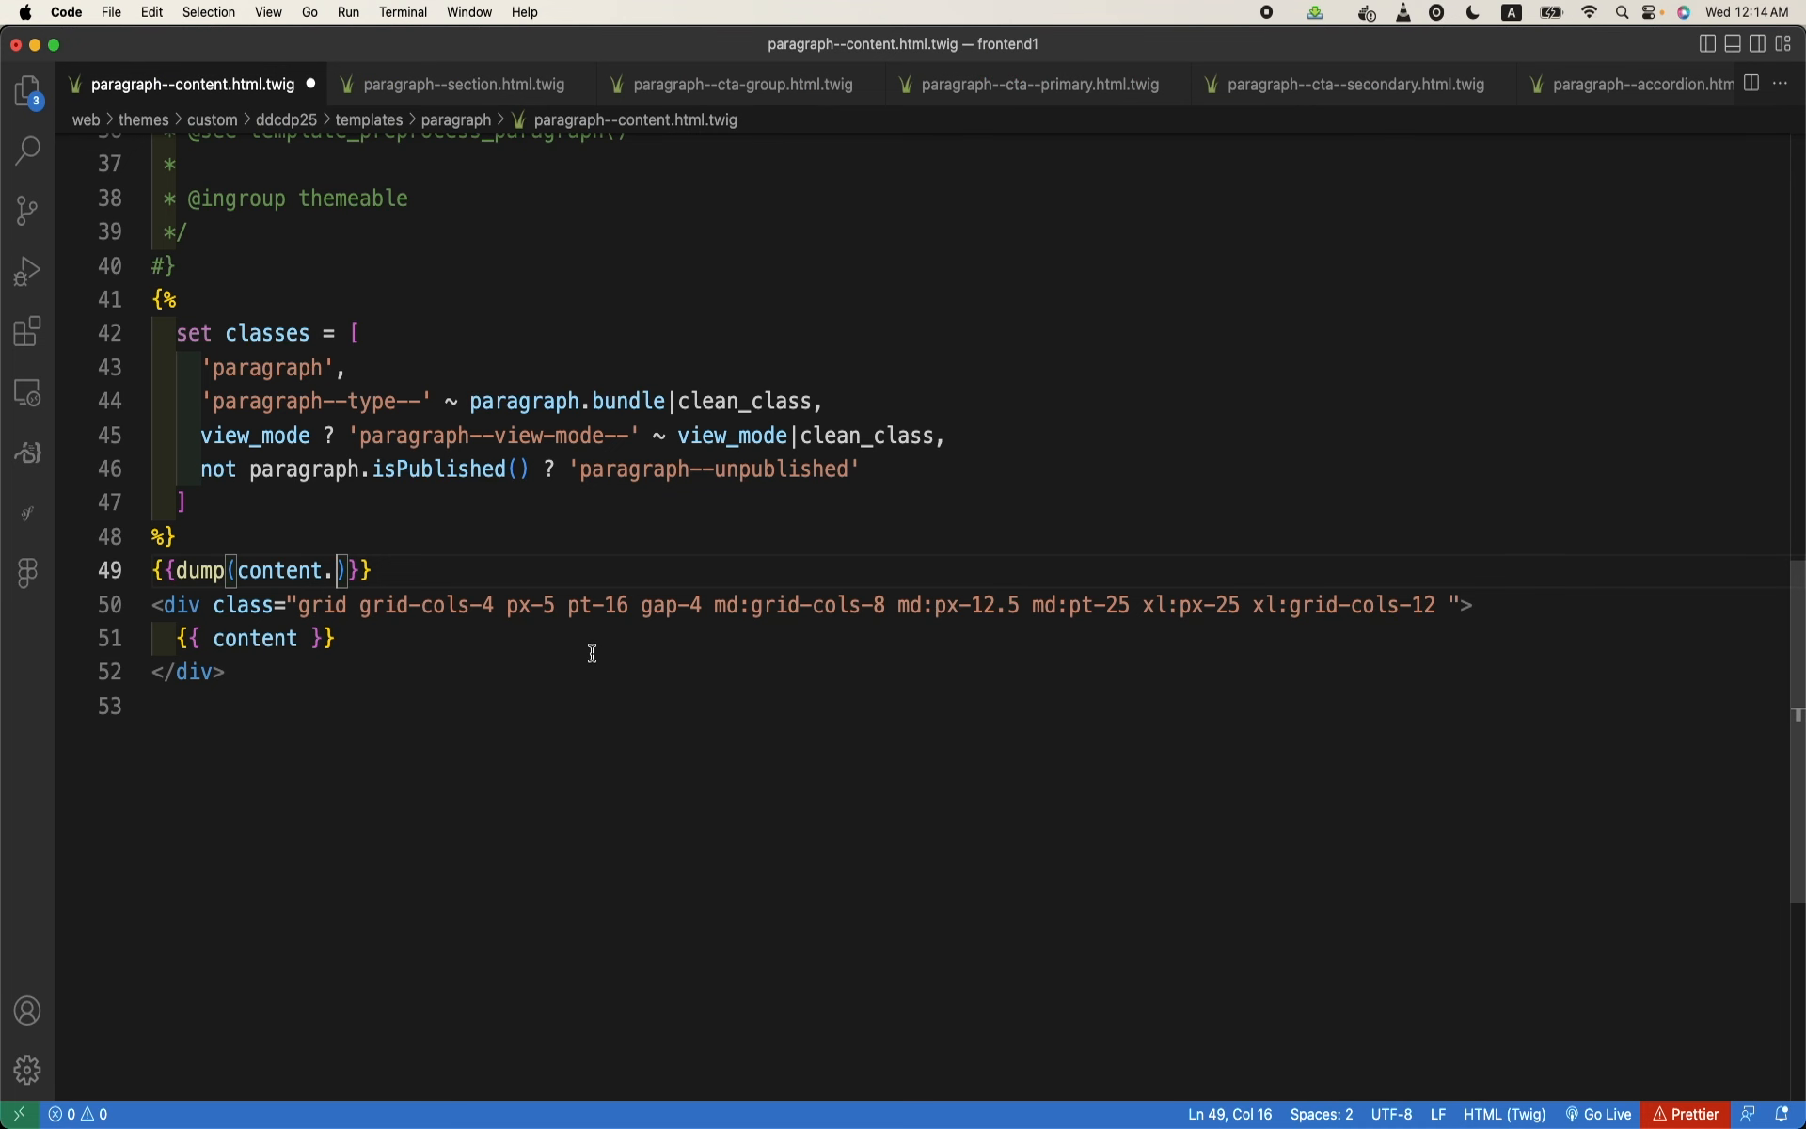
type("field_colu")
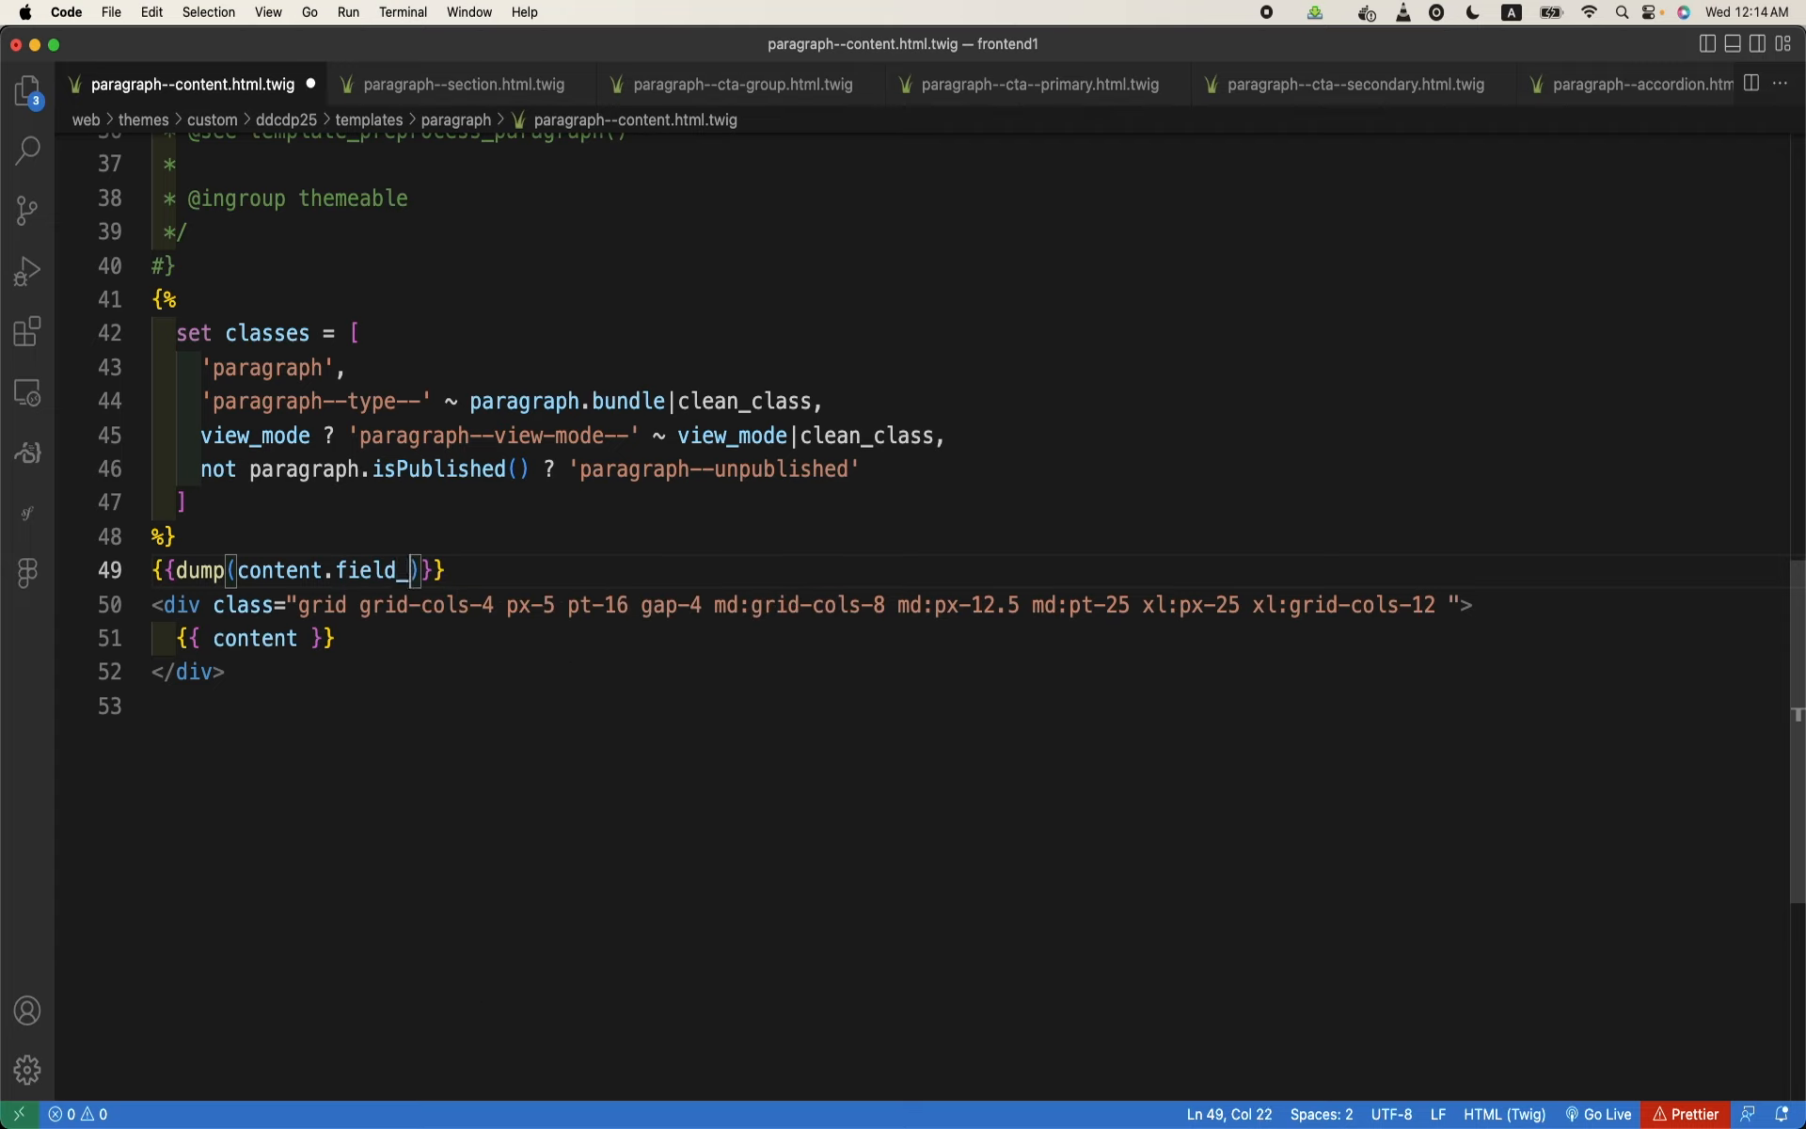
type("mns.-")
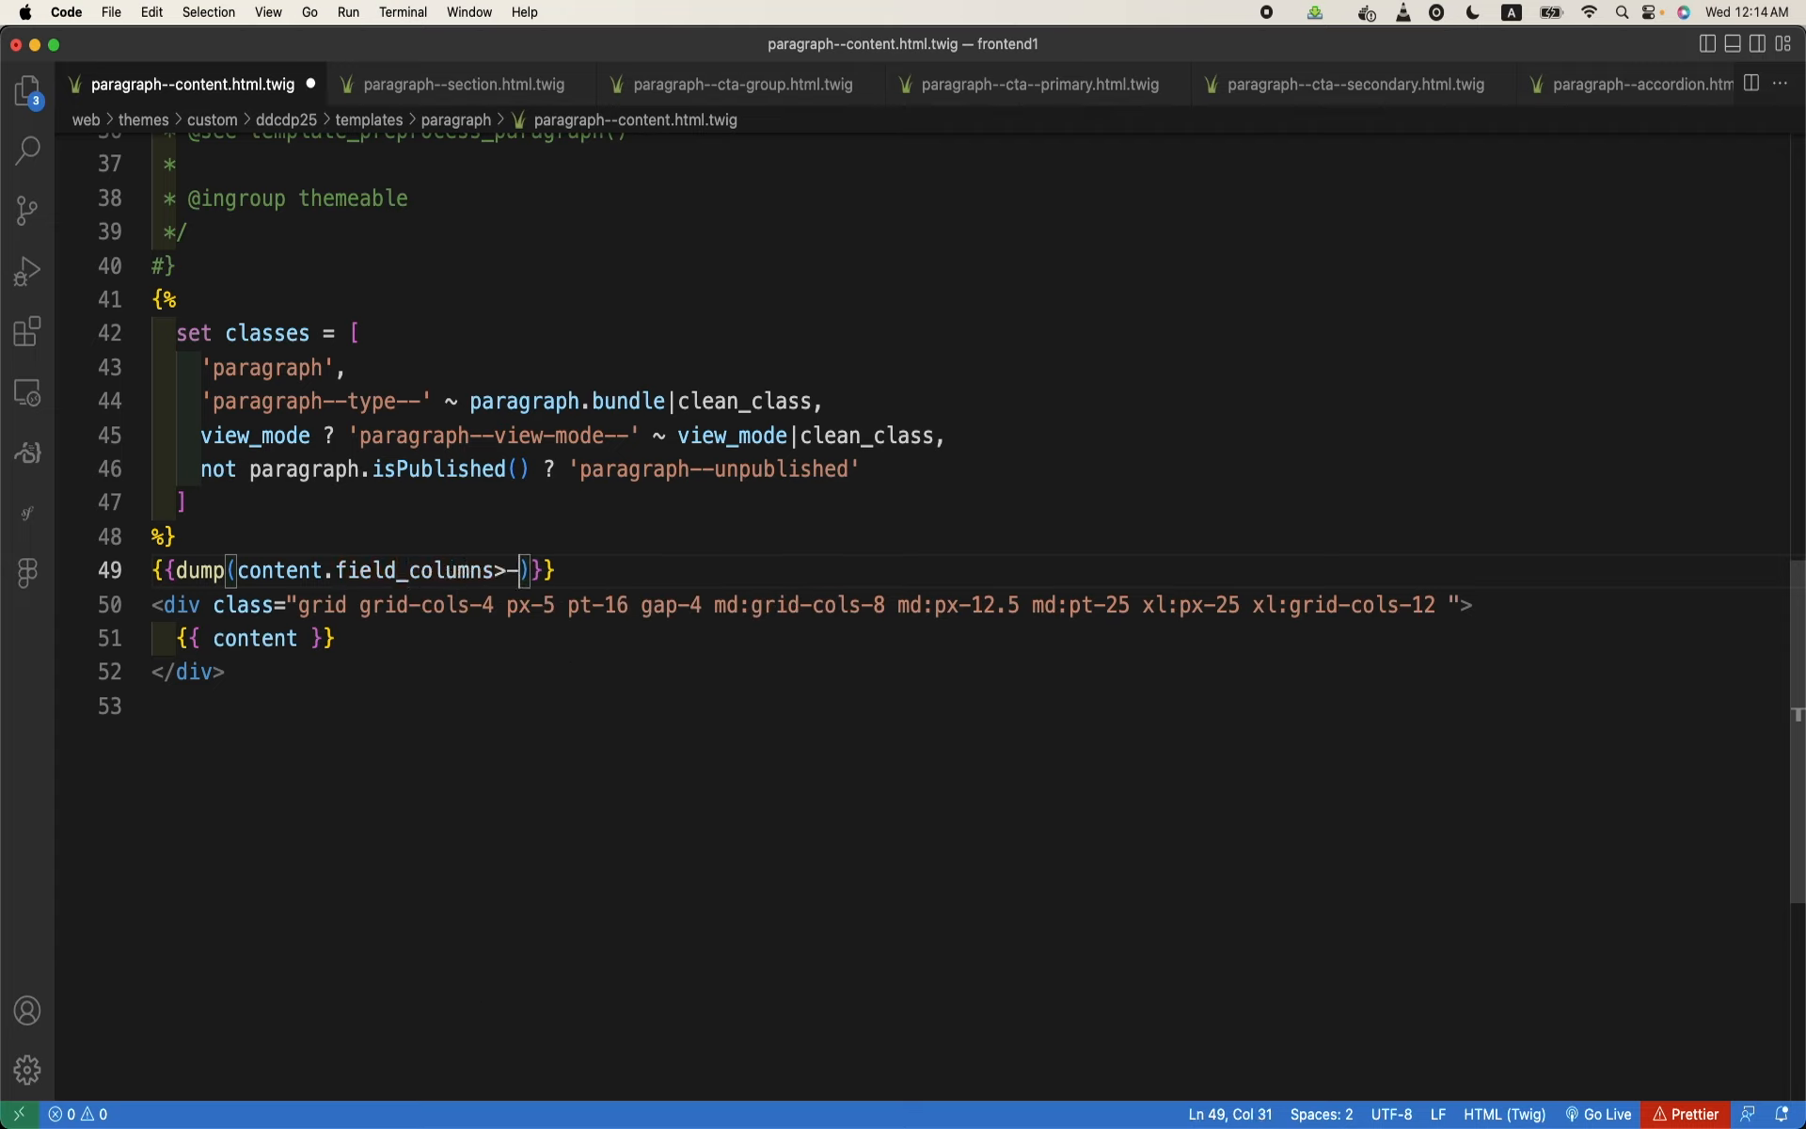
key("BackSpace")
type("0")
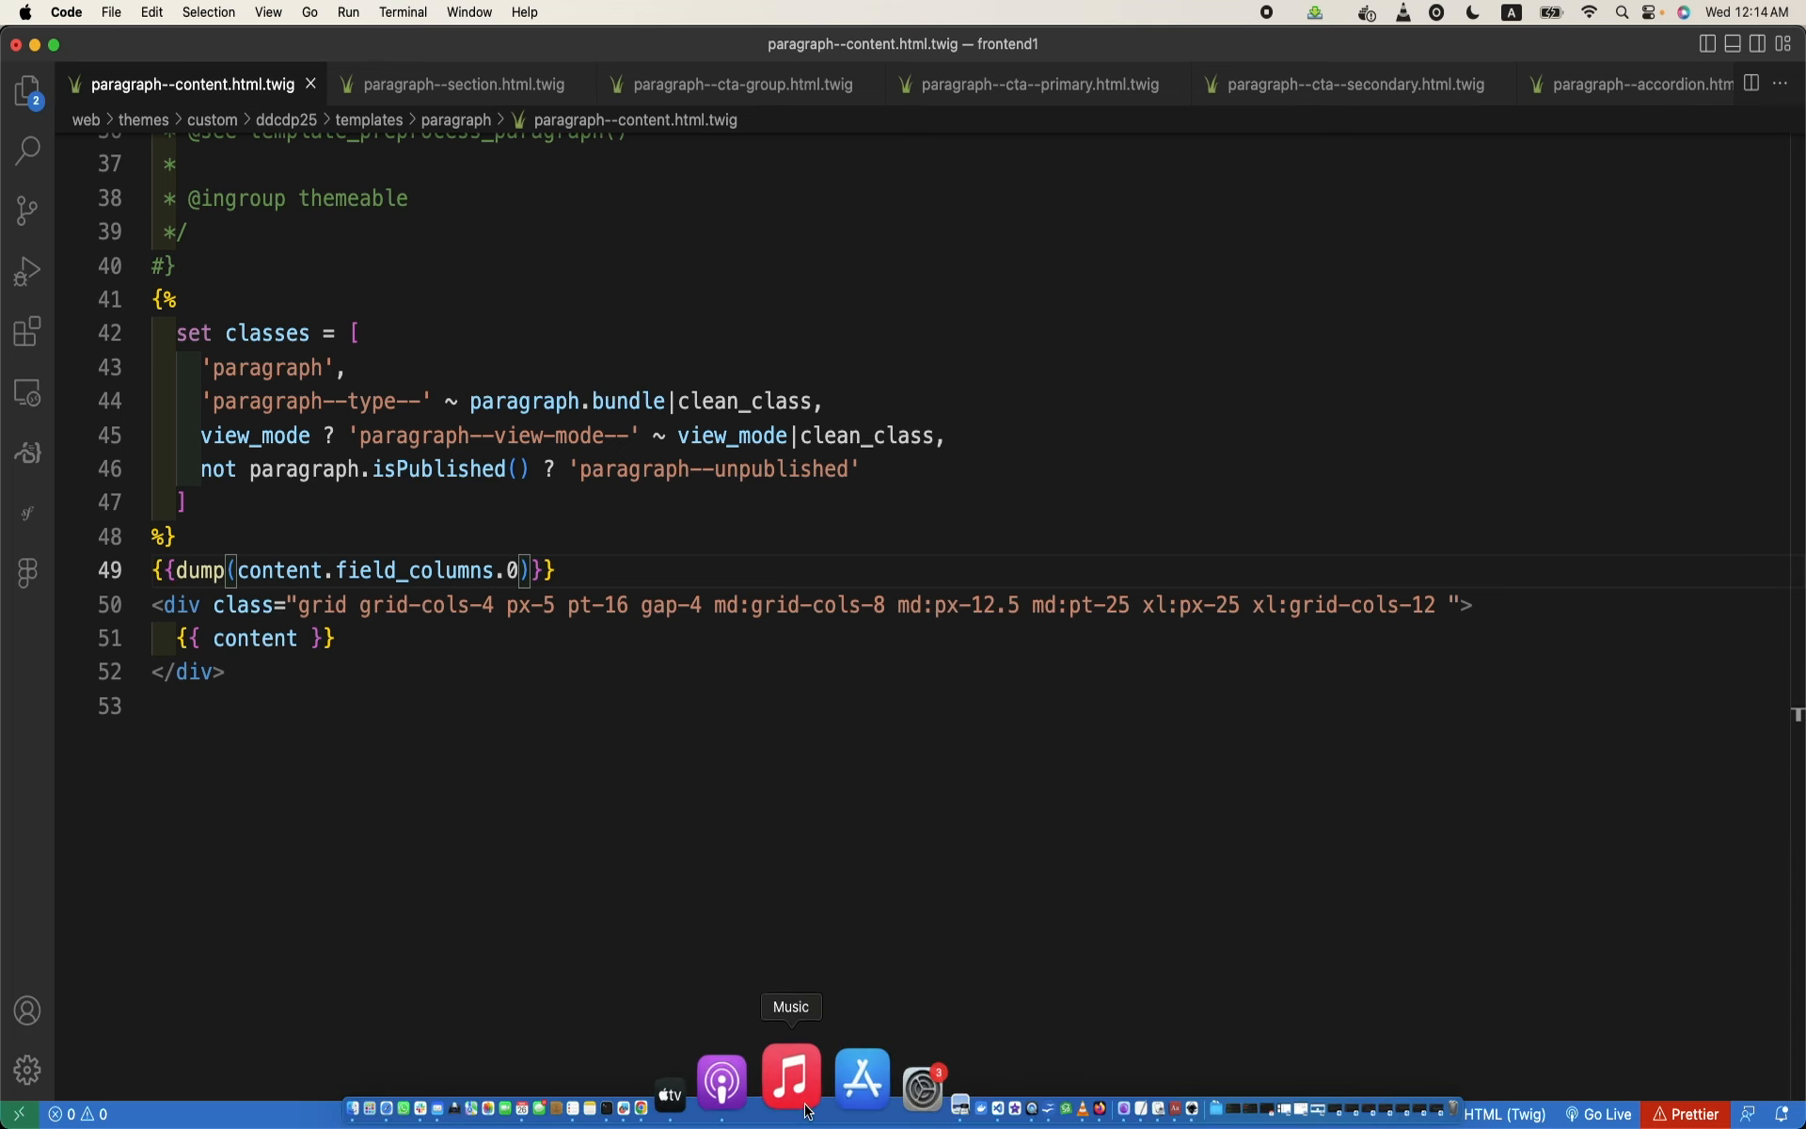
- Switch to Chrome, reload the Checking CTAs page and examine the dumped Columns array, including its #allowed_tags entries
left_click(750, 1093)
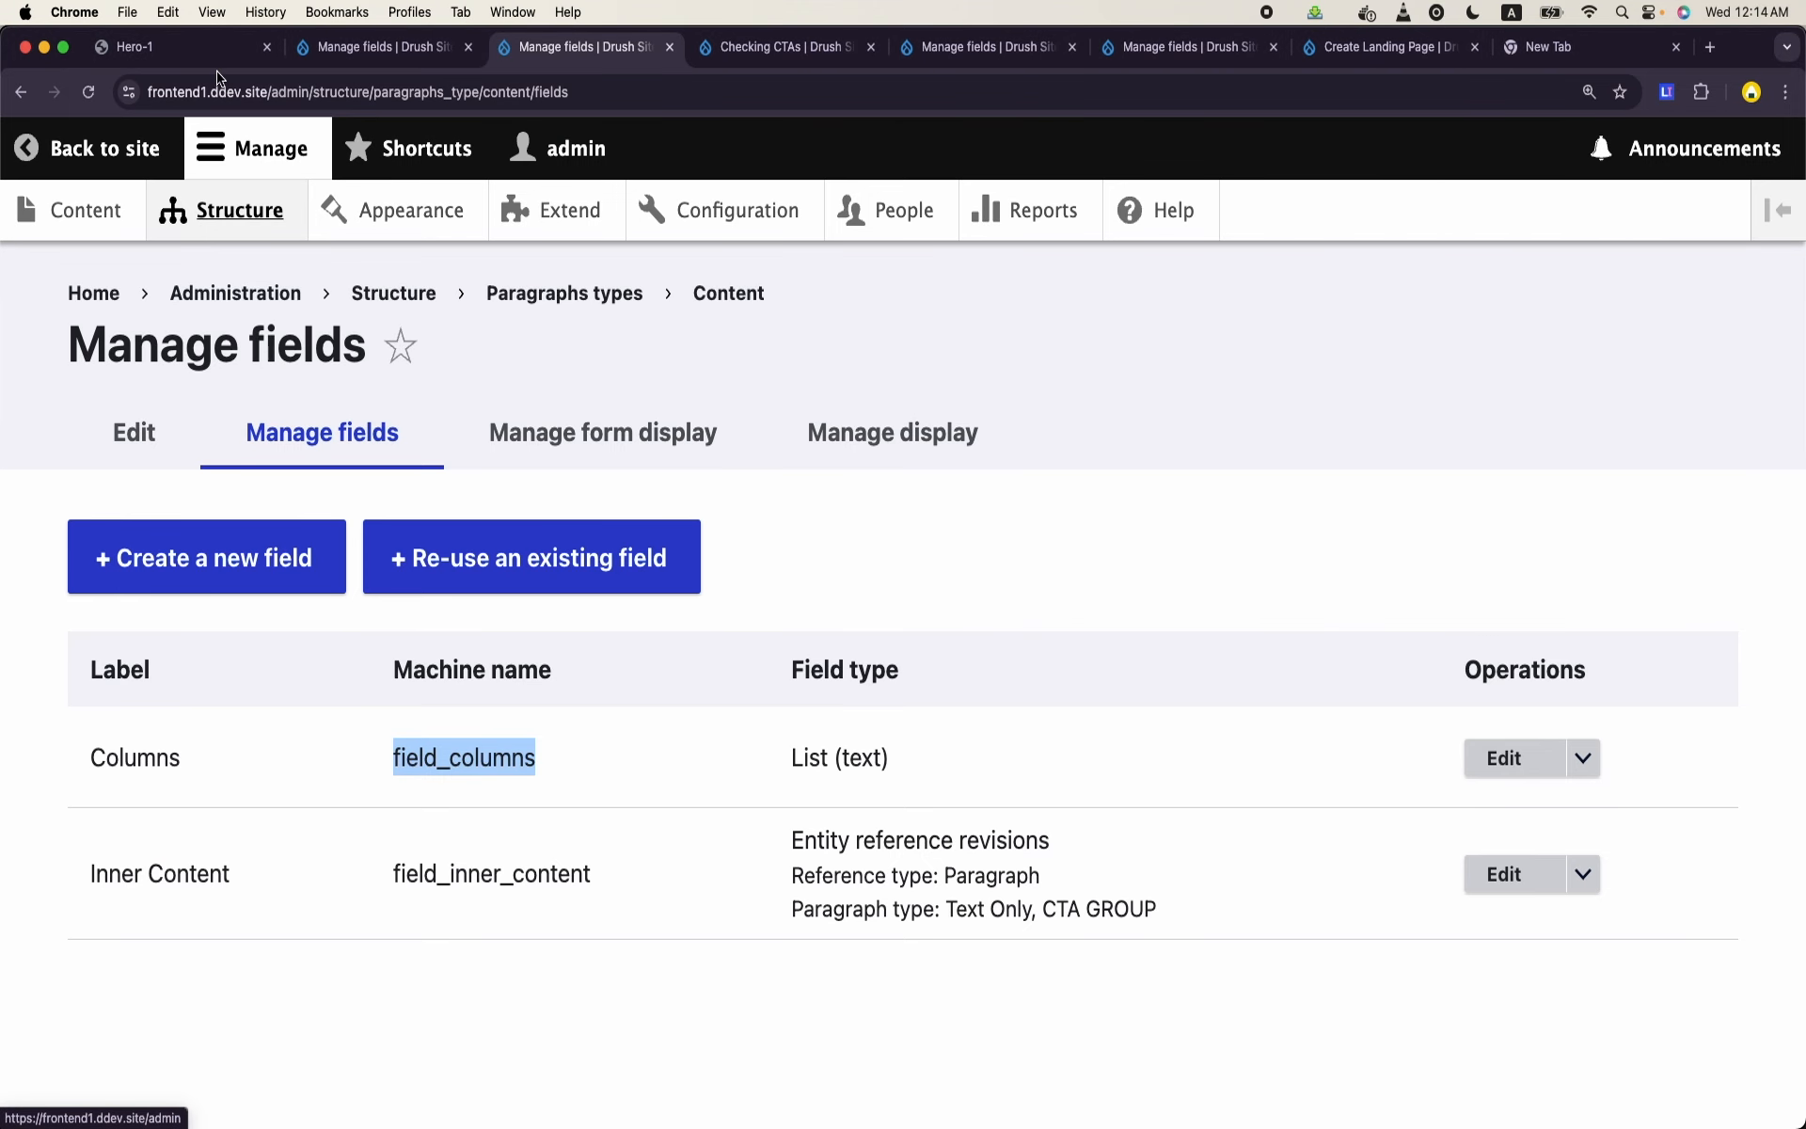
left_click(764, 58)
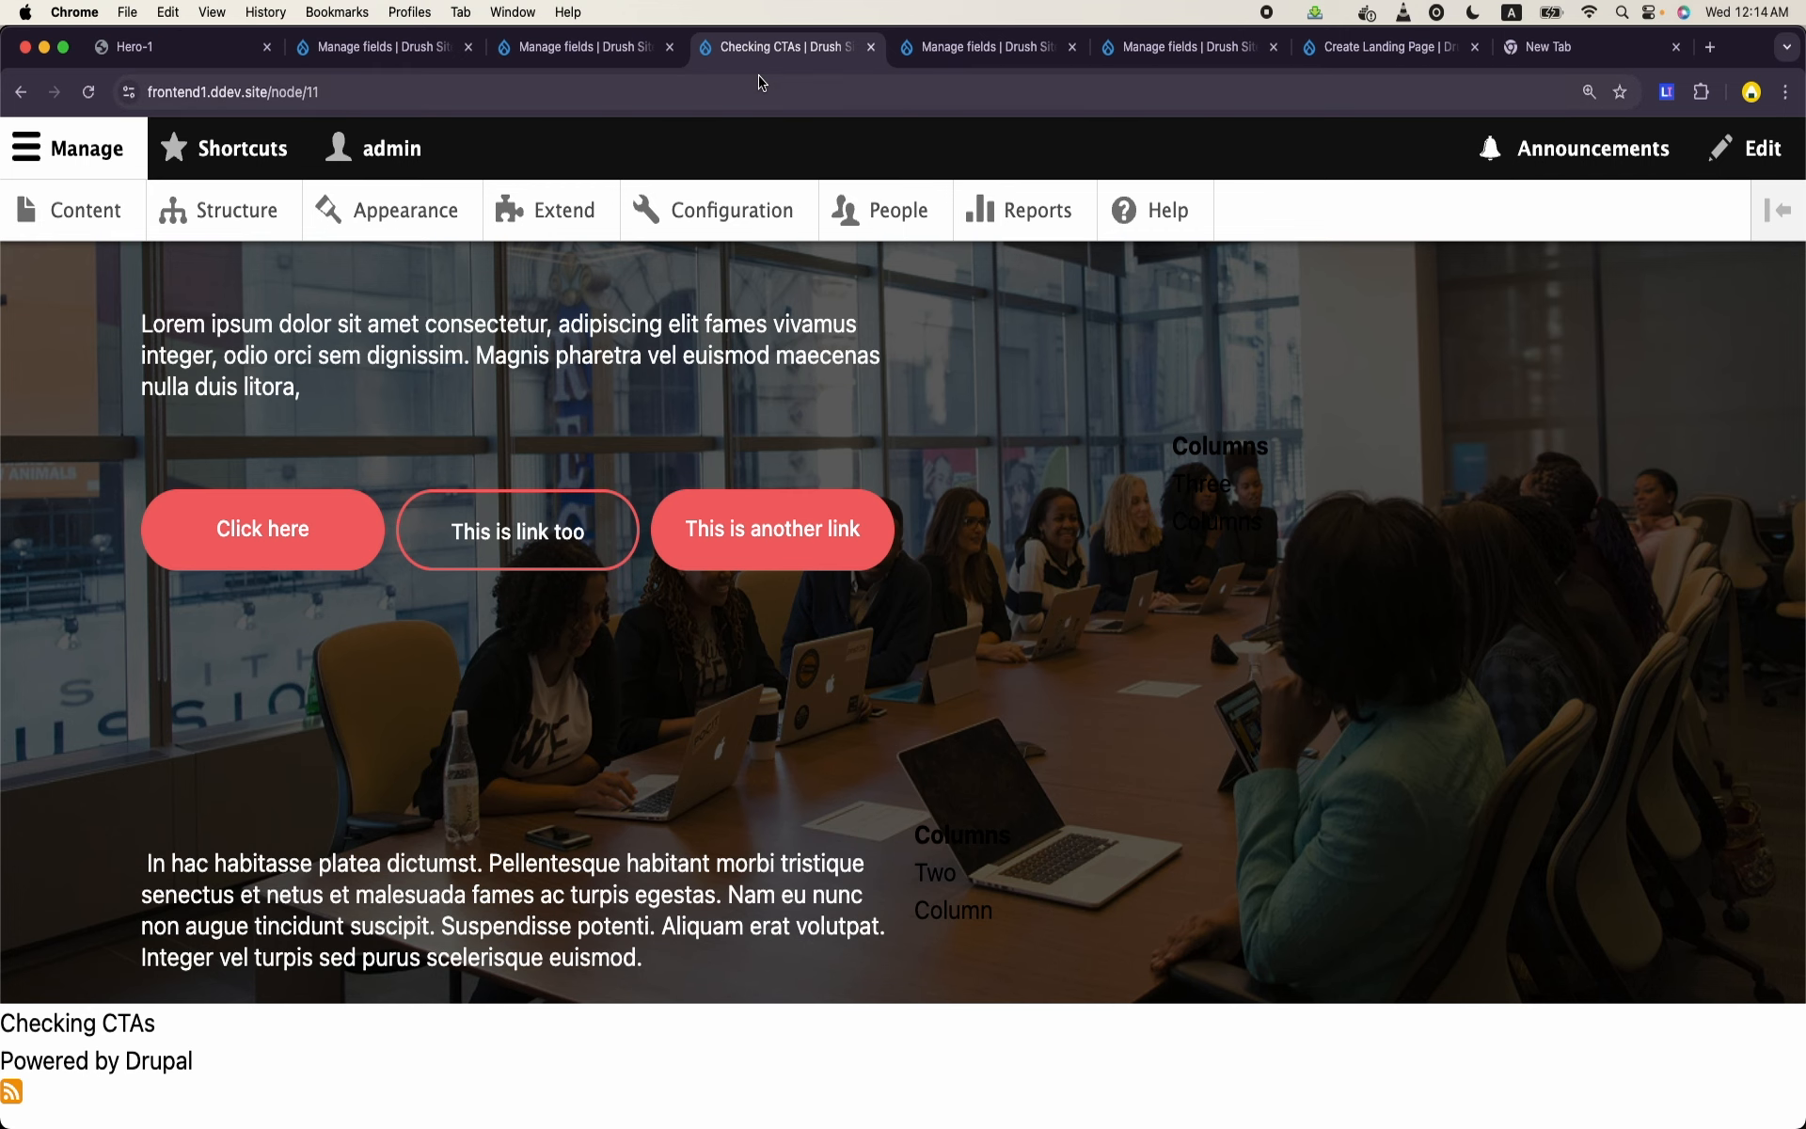
left_click(764, 91)
key("Return")
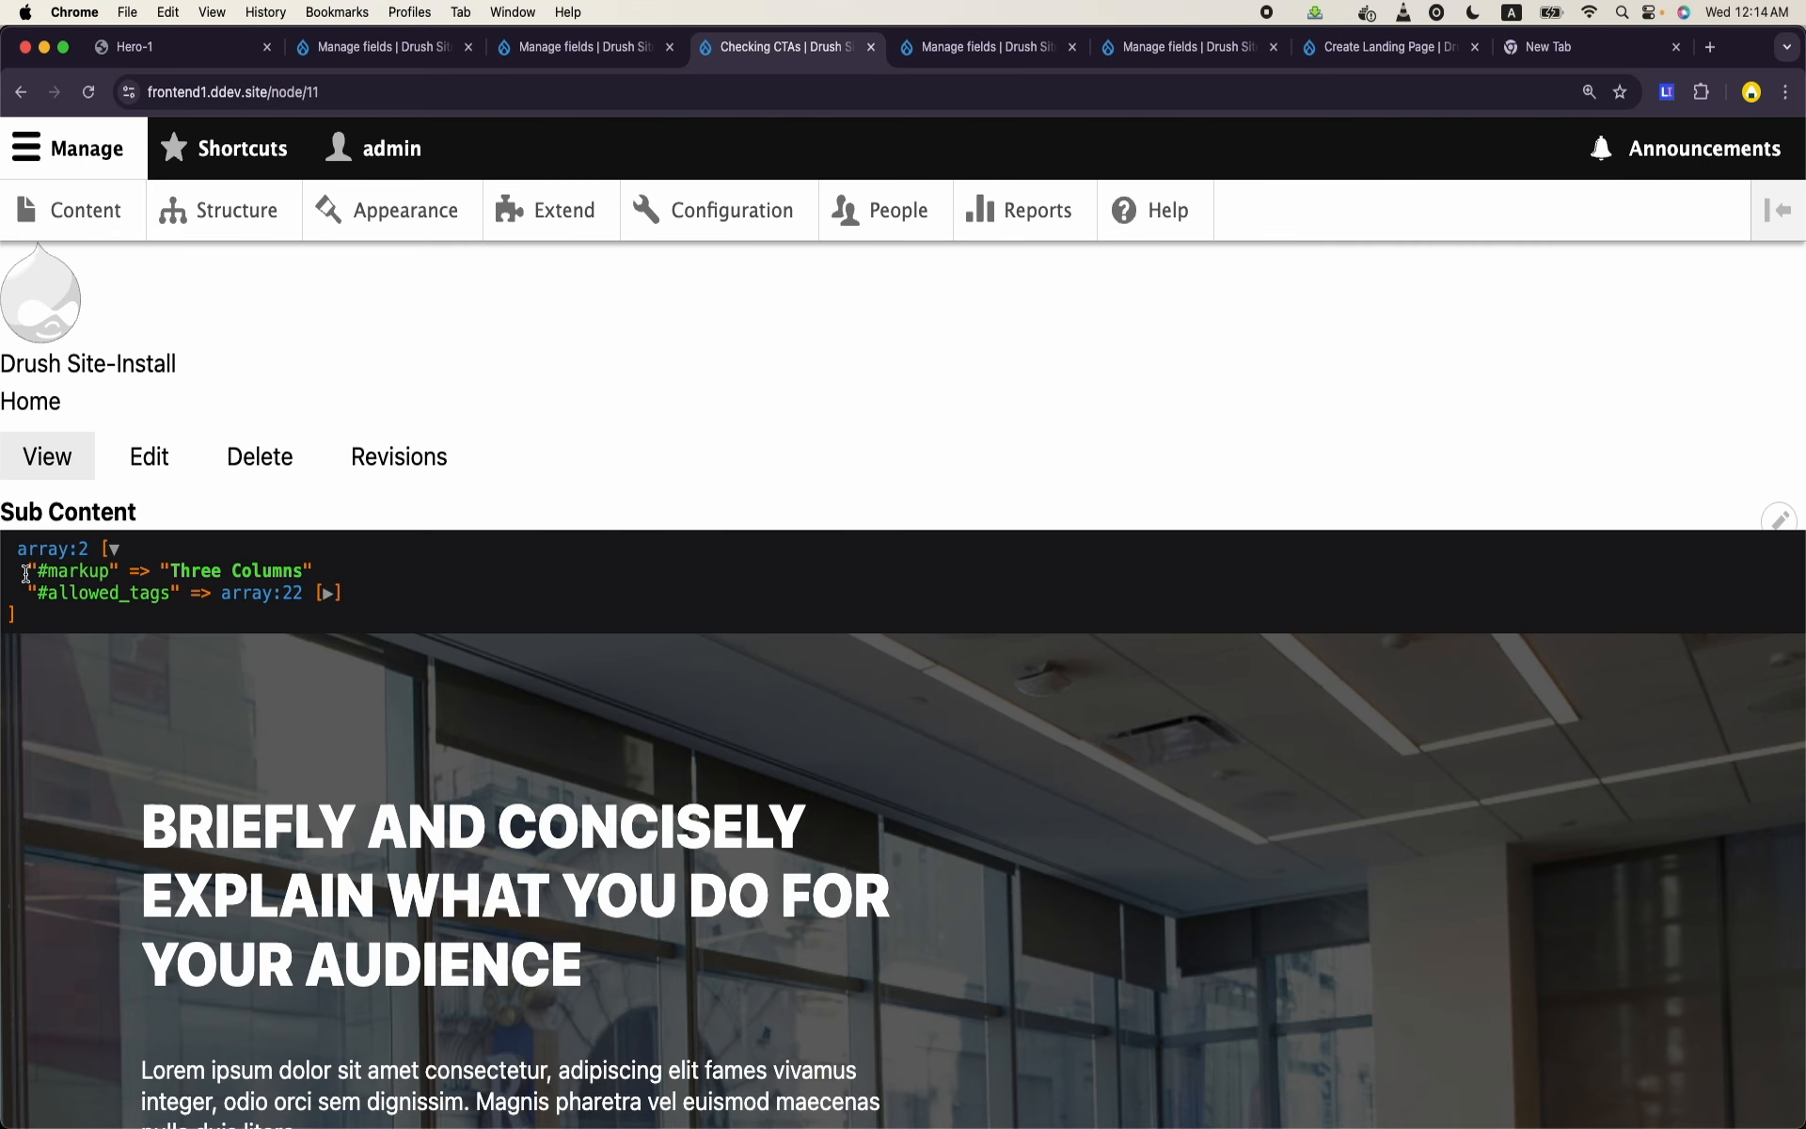
left_click_drag(26, 572, 201, 580)
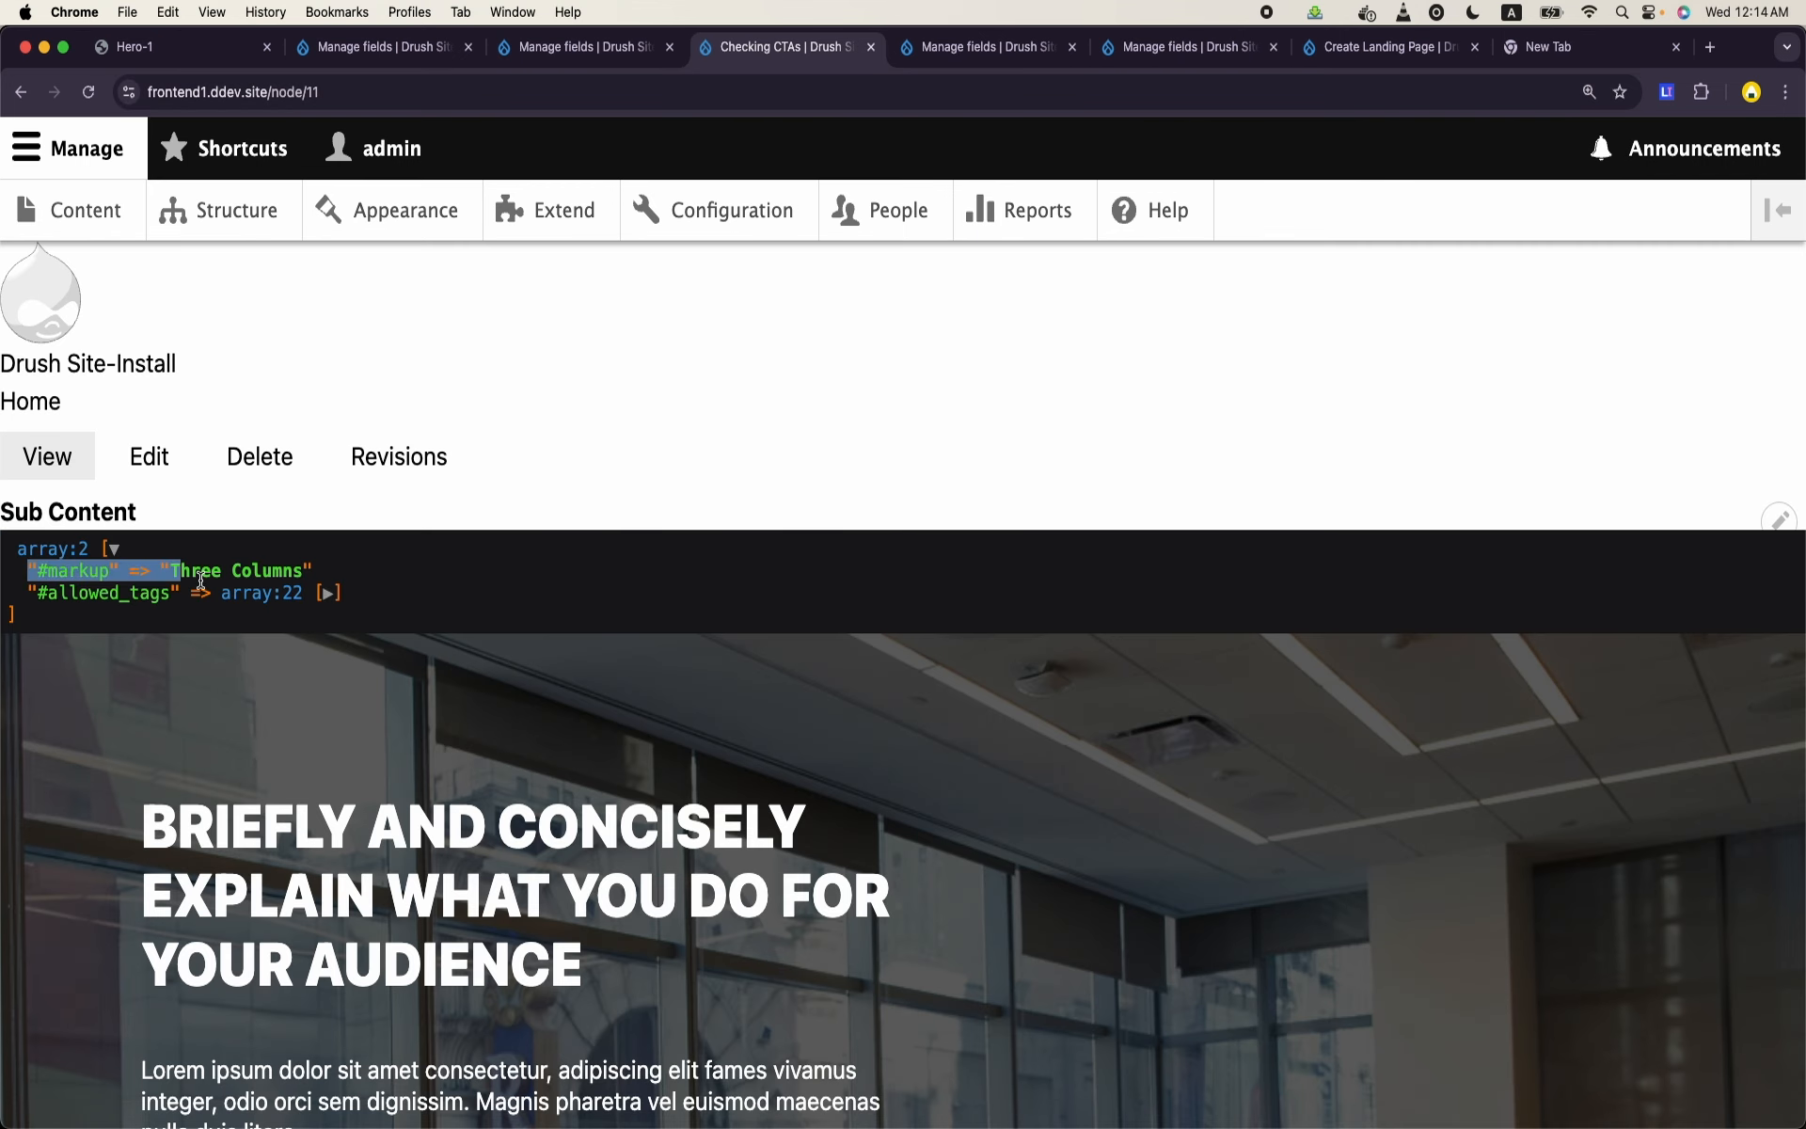
left_click(328, 594)
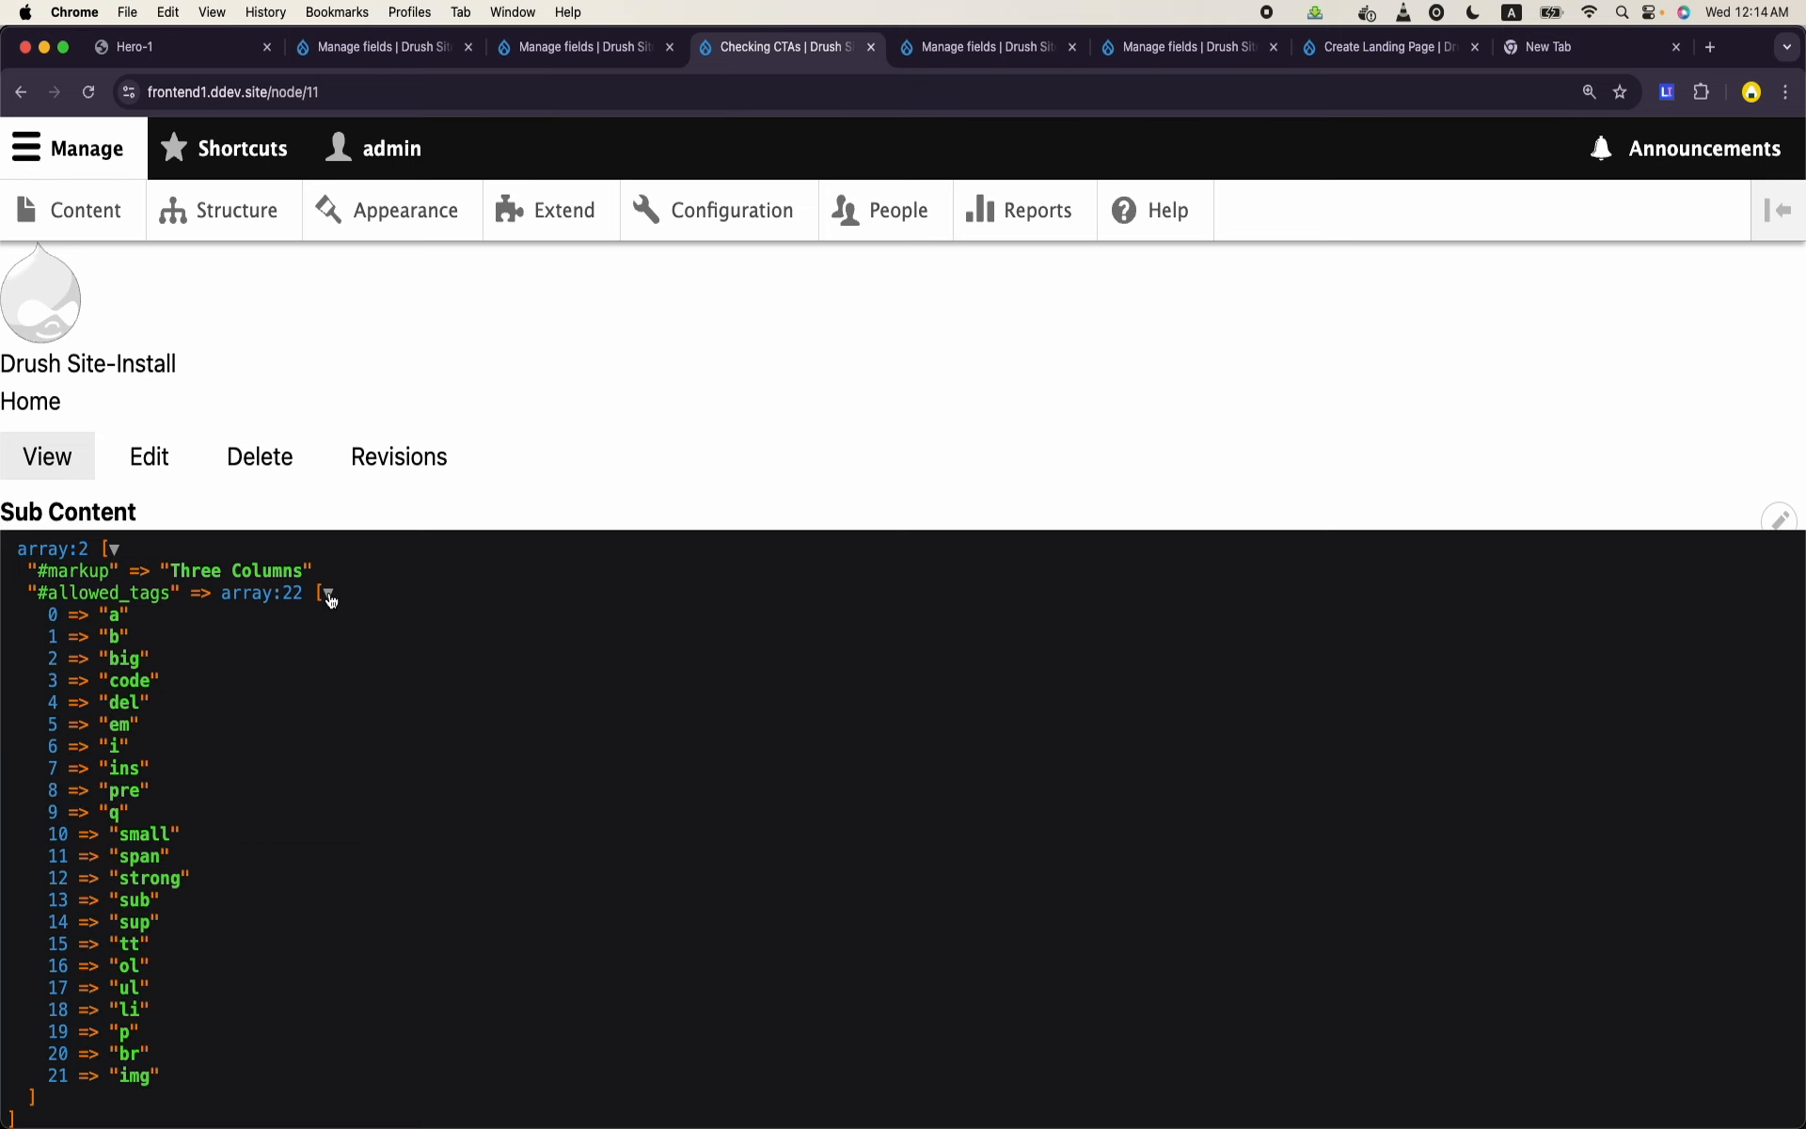
left_click(328, 593)
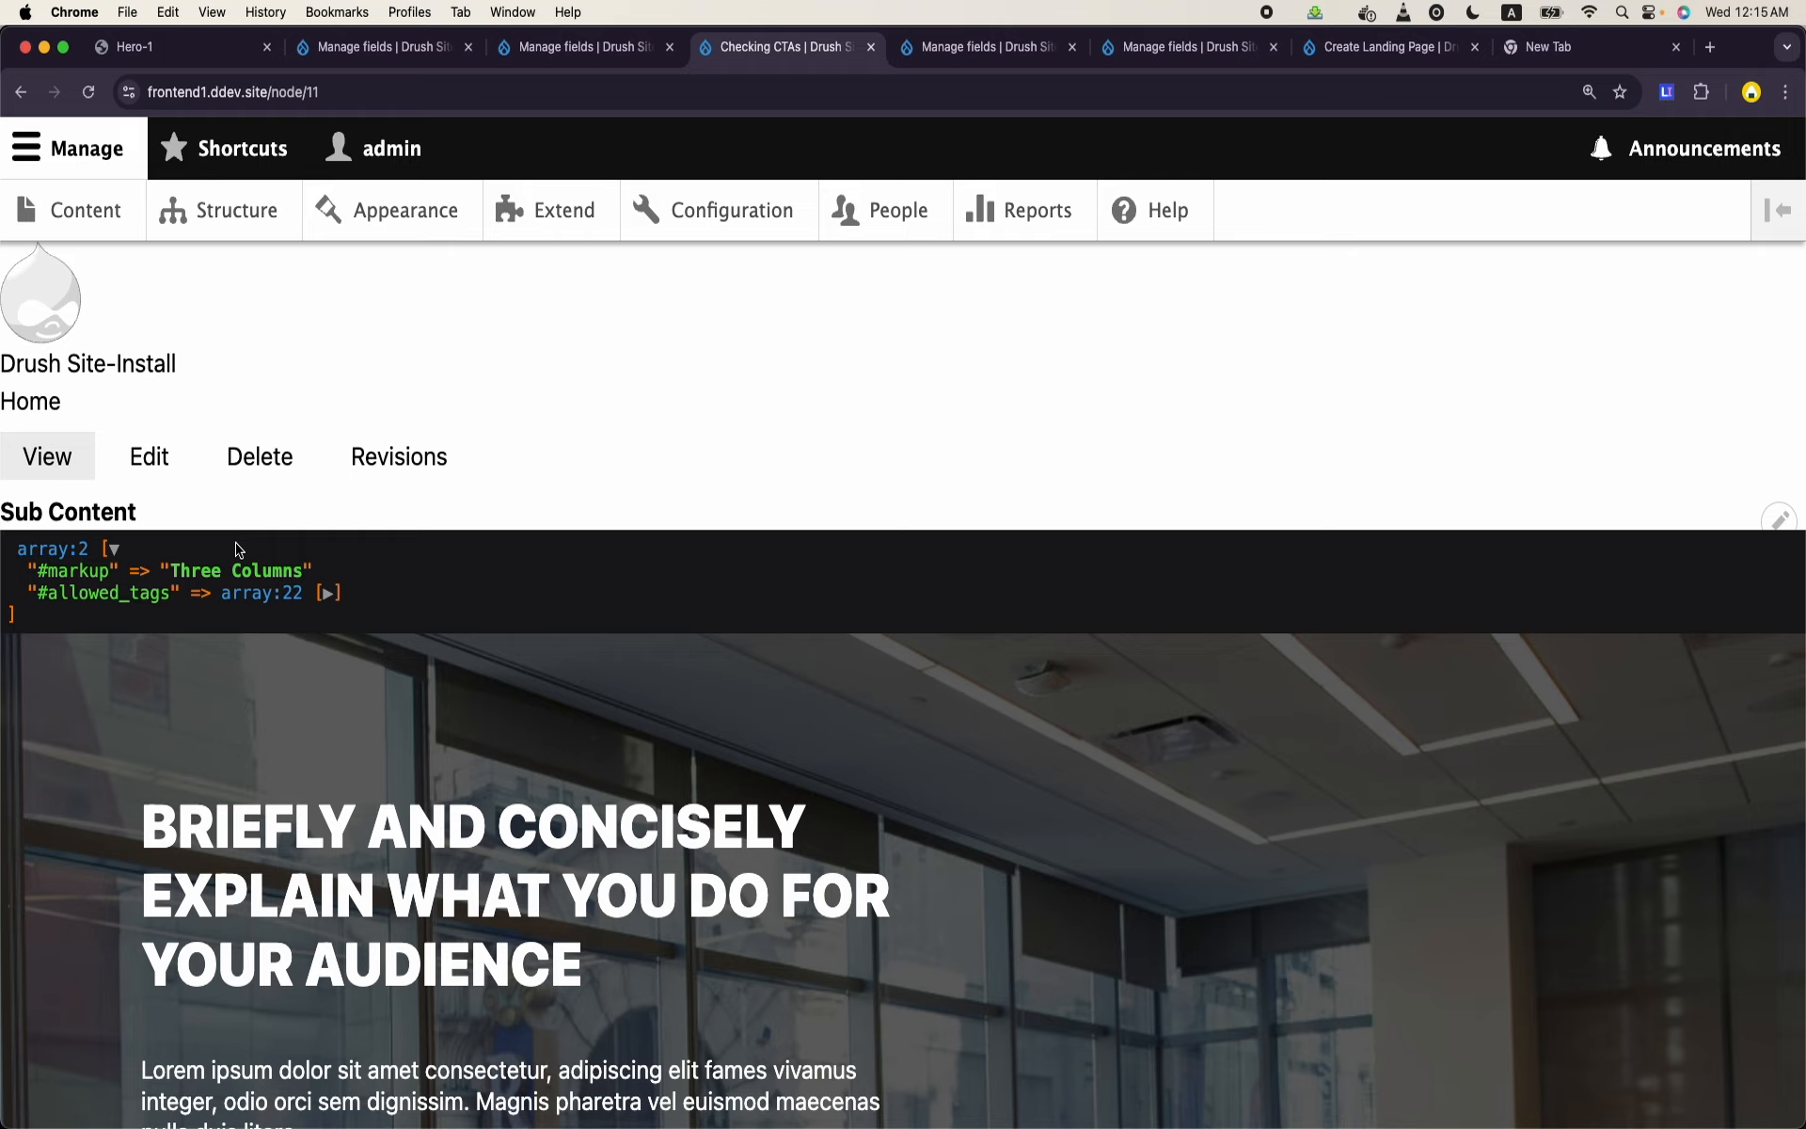
- Switch back to VS Code, extend the dump expression to content.field_columns.0|keys and save the template
mouse_move(606, 1124)
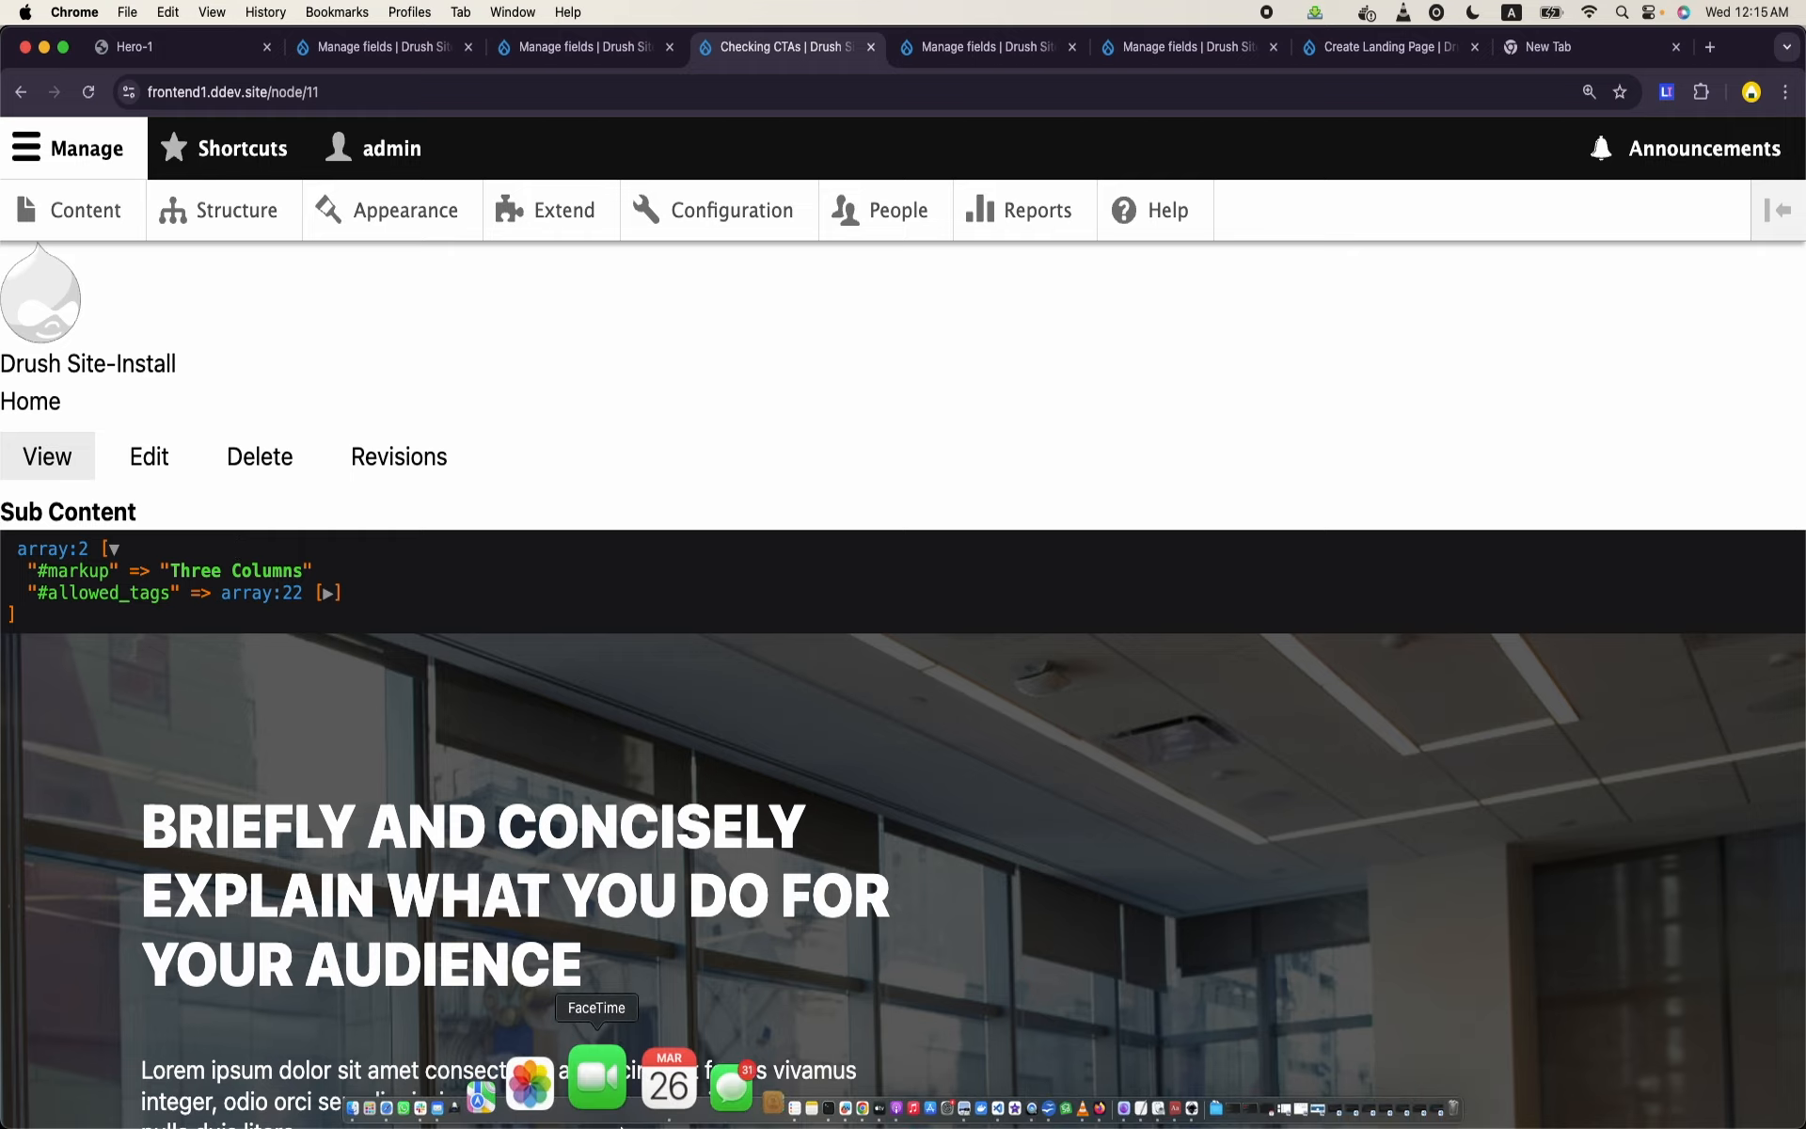
left_click(887, 1119)
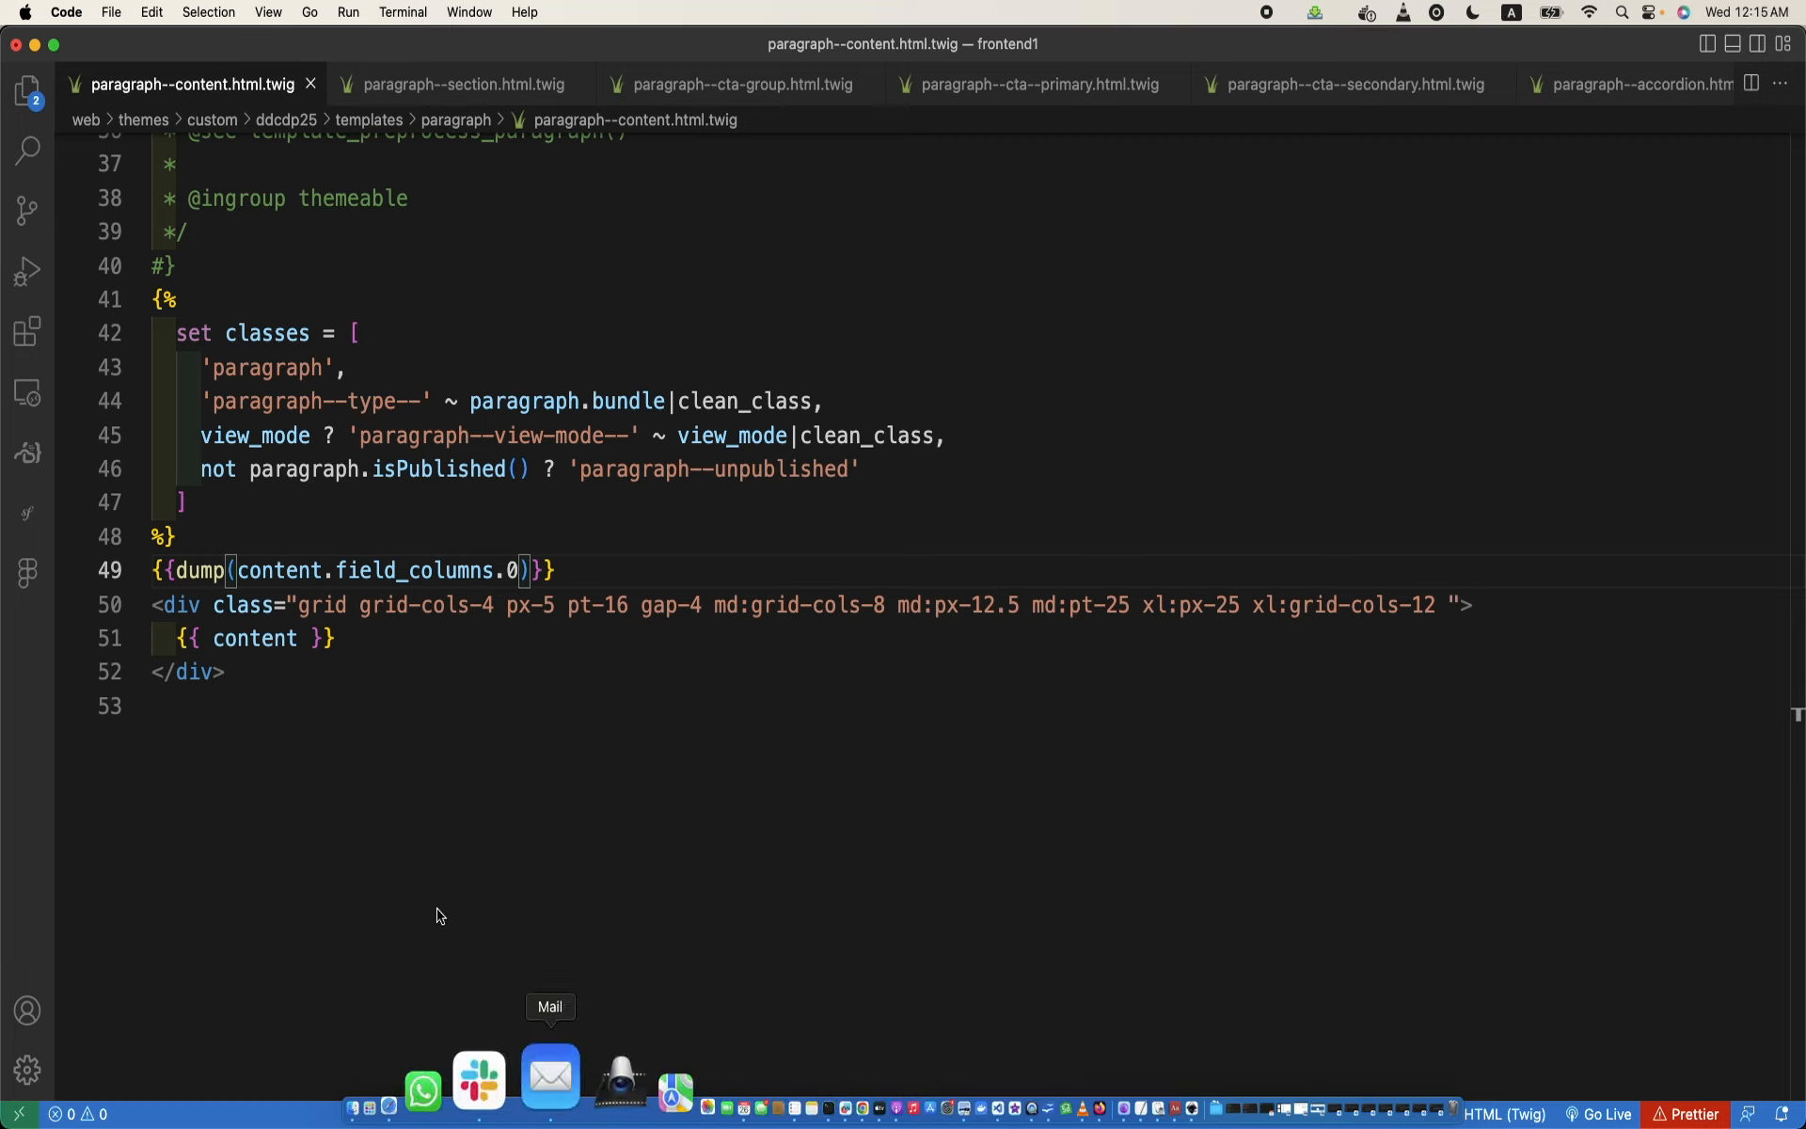
type("|key")
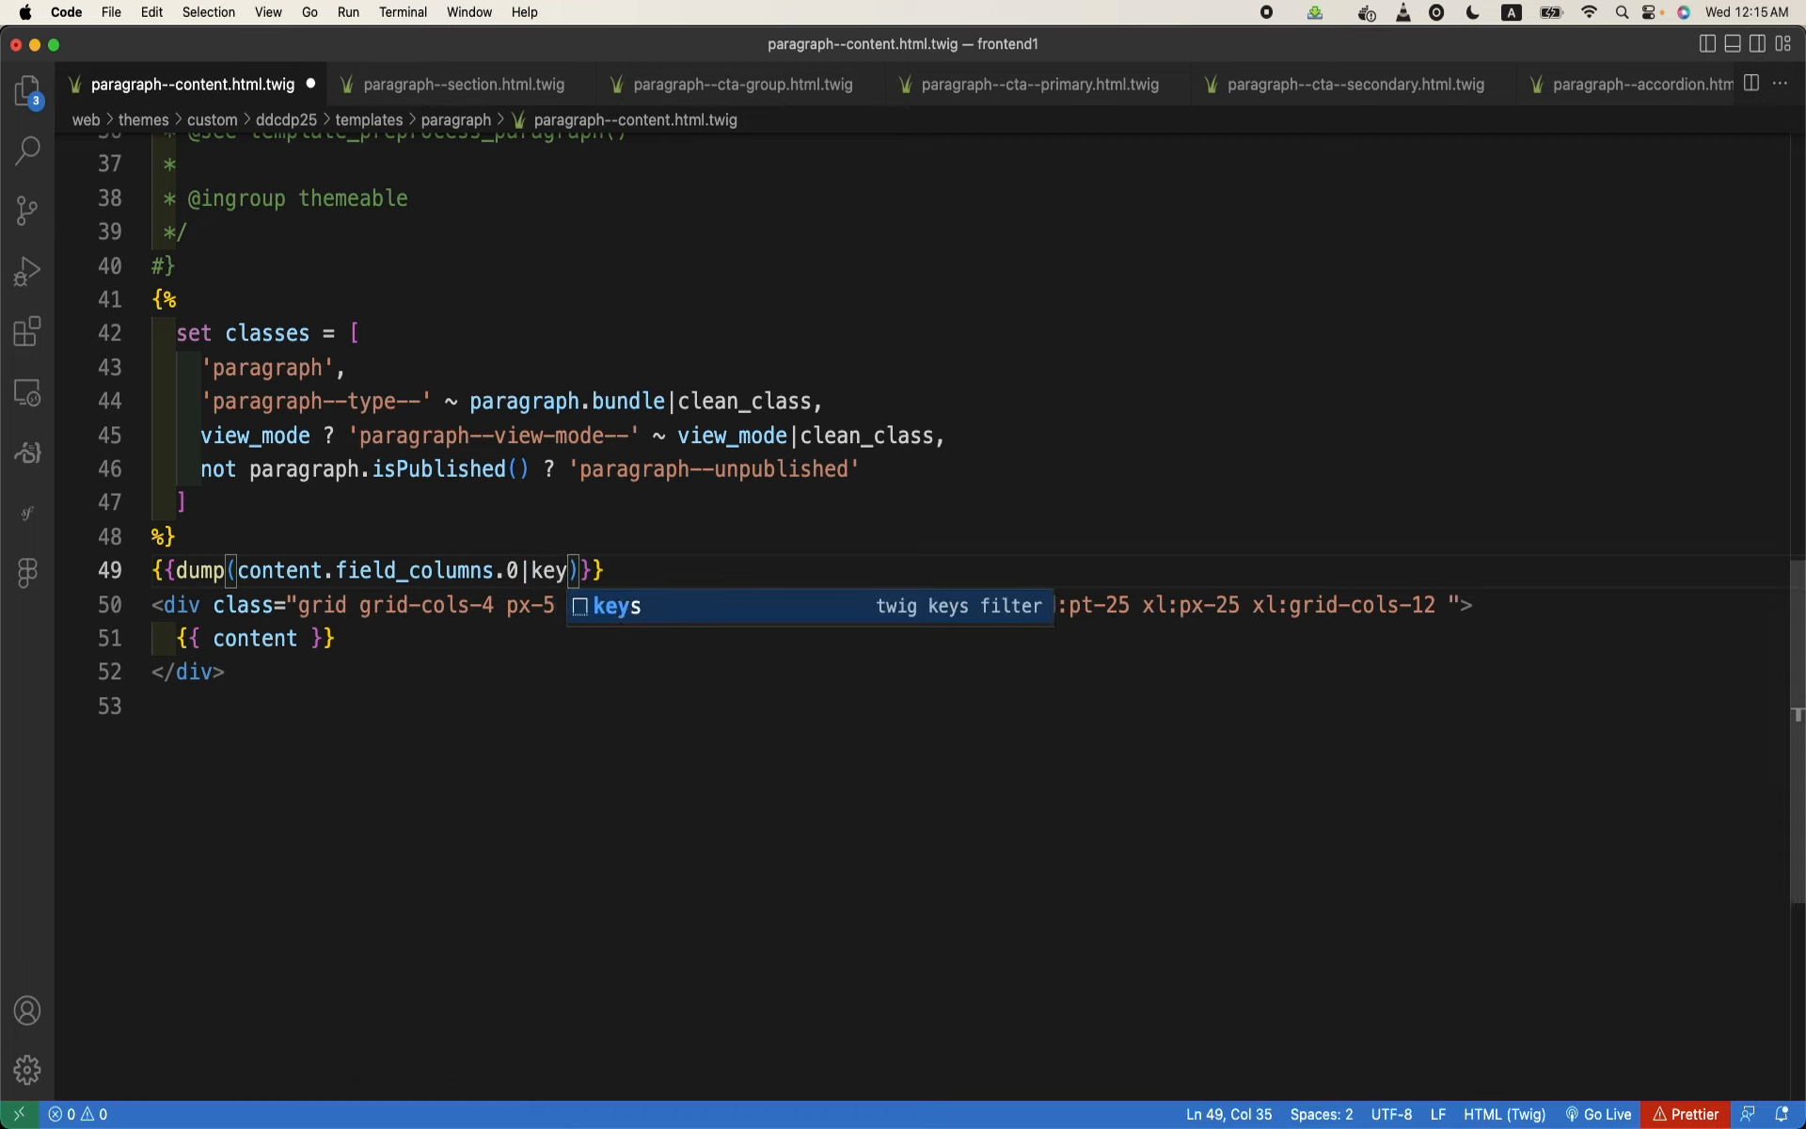
key("Return")
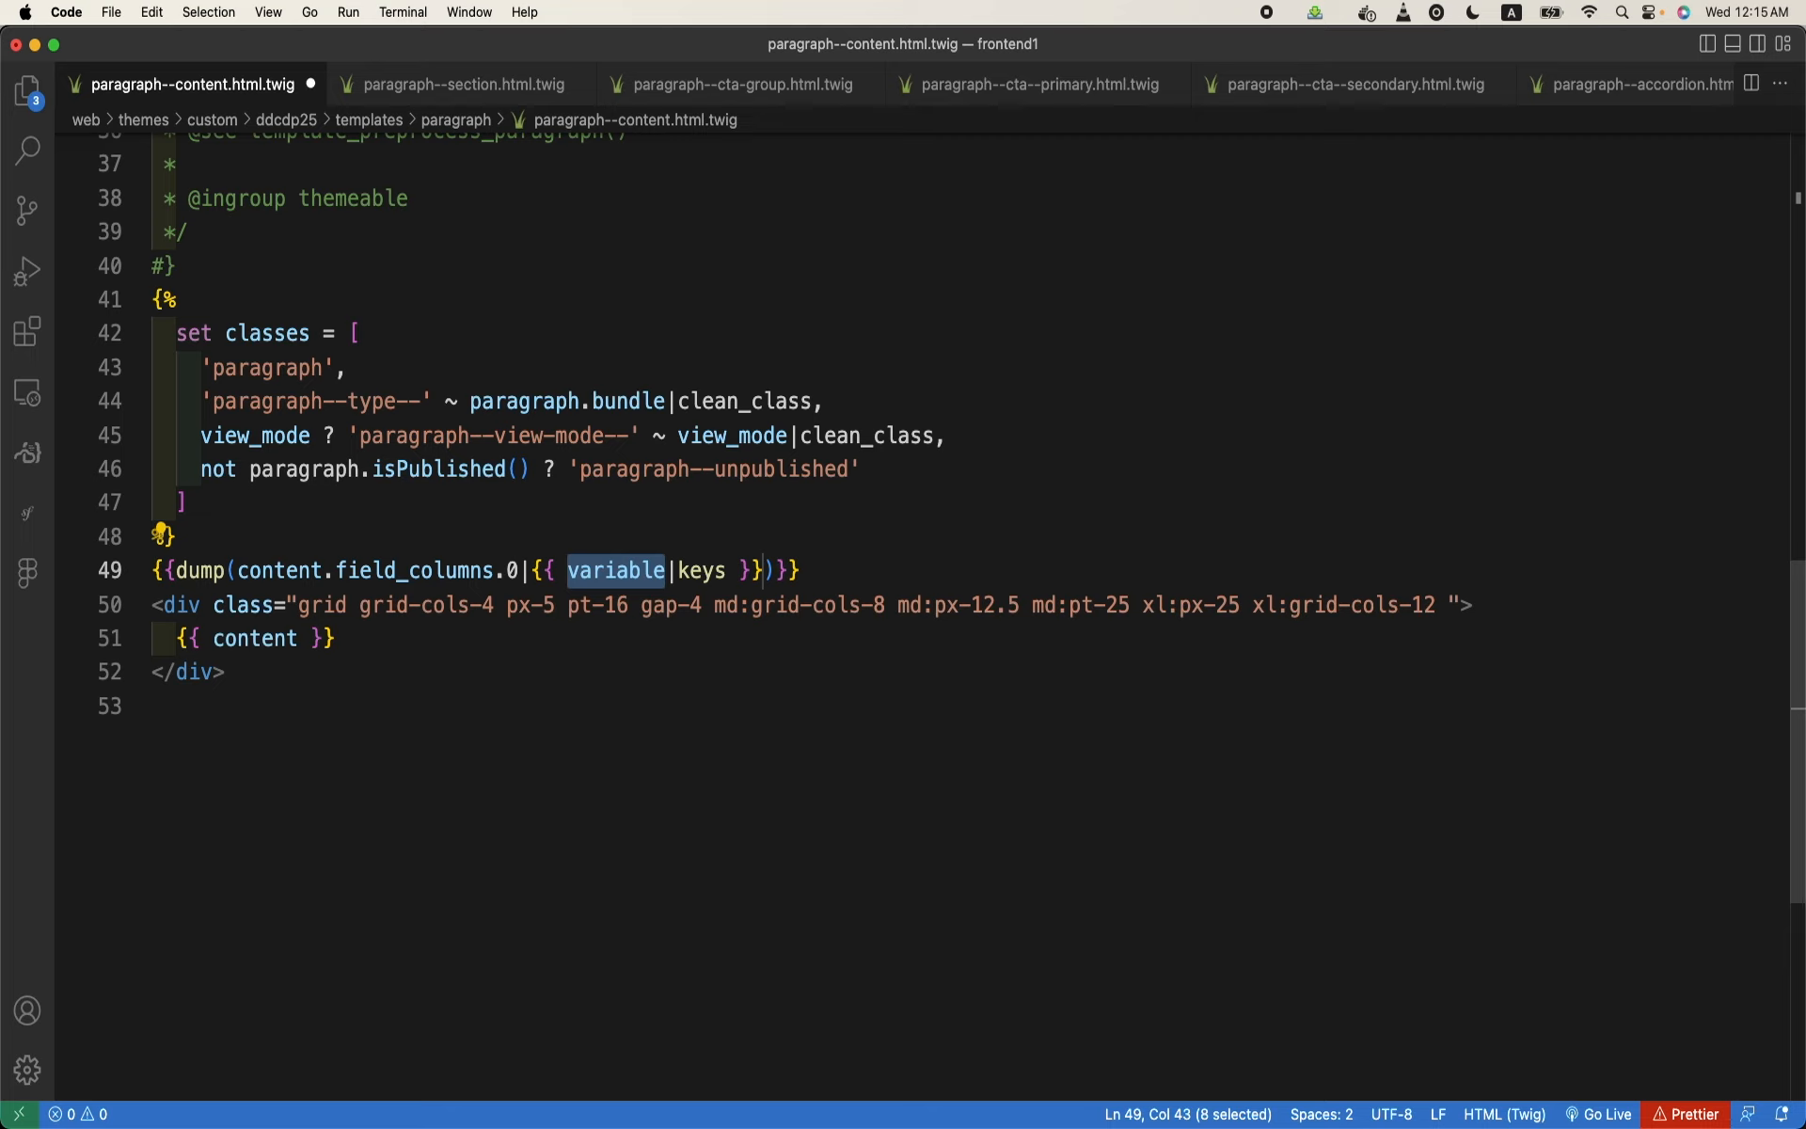
key("super+z")
type("s")
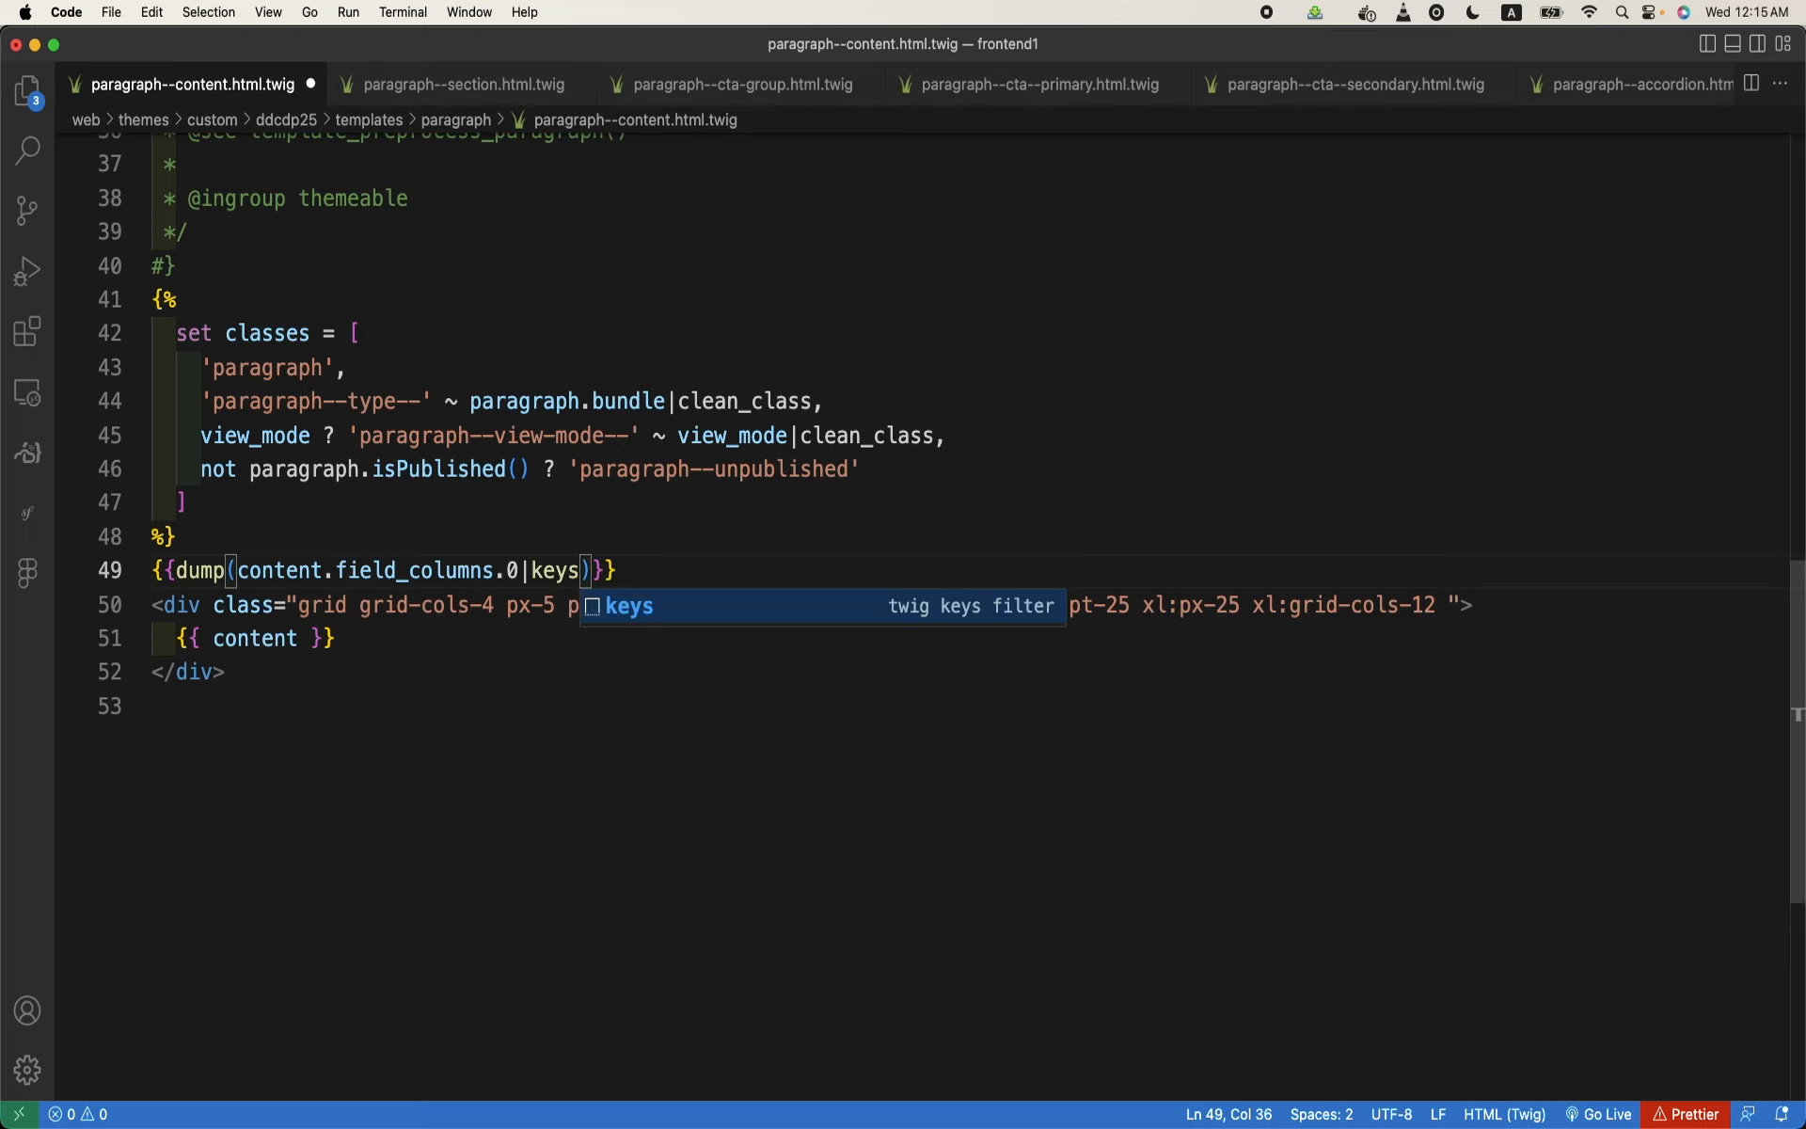
left_click(613, 1073)
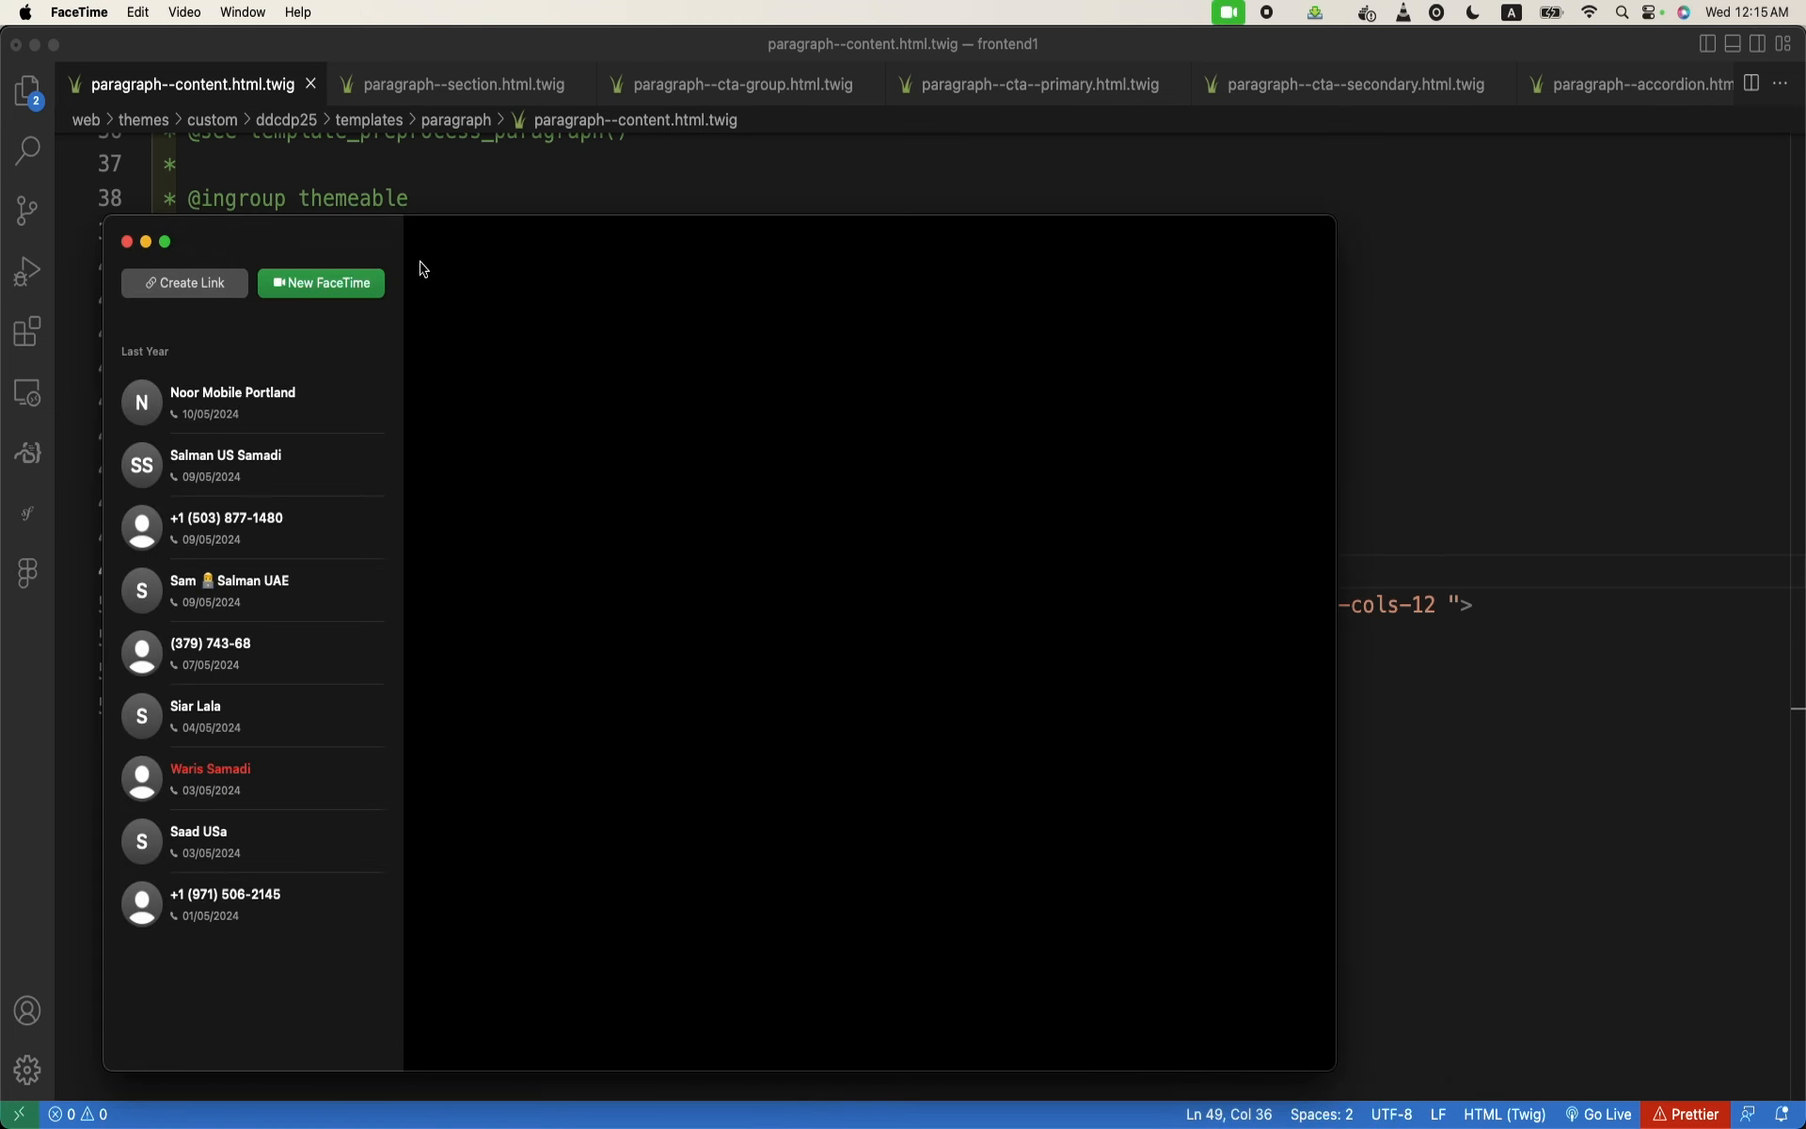
- Dismiss the FaceTime window, switch to Chrome and reload the Checking CTAs page to examine the dumped array keys
left_click(135, 243)
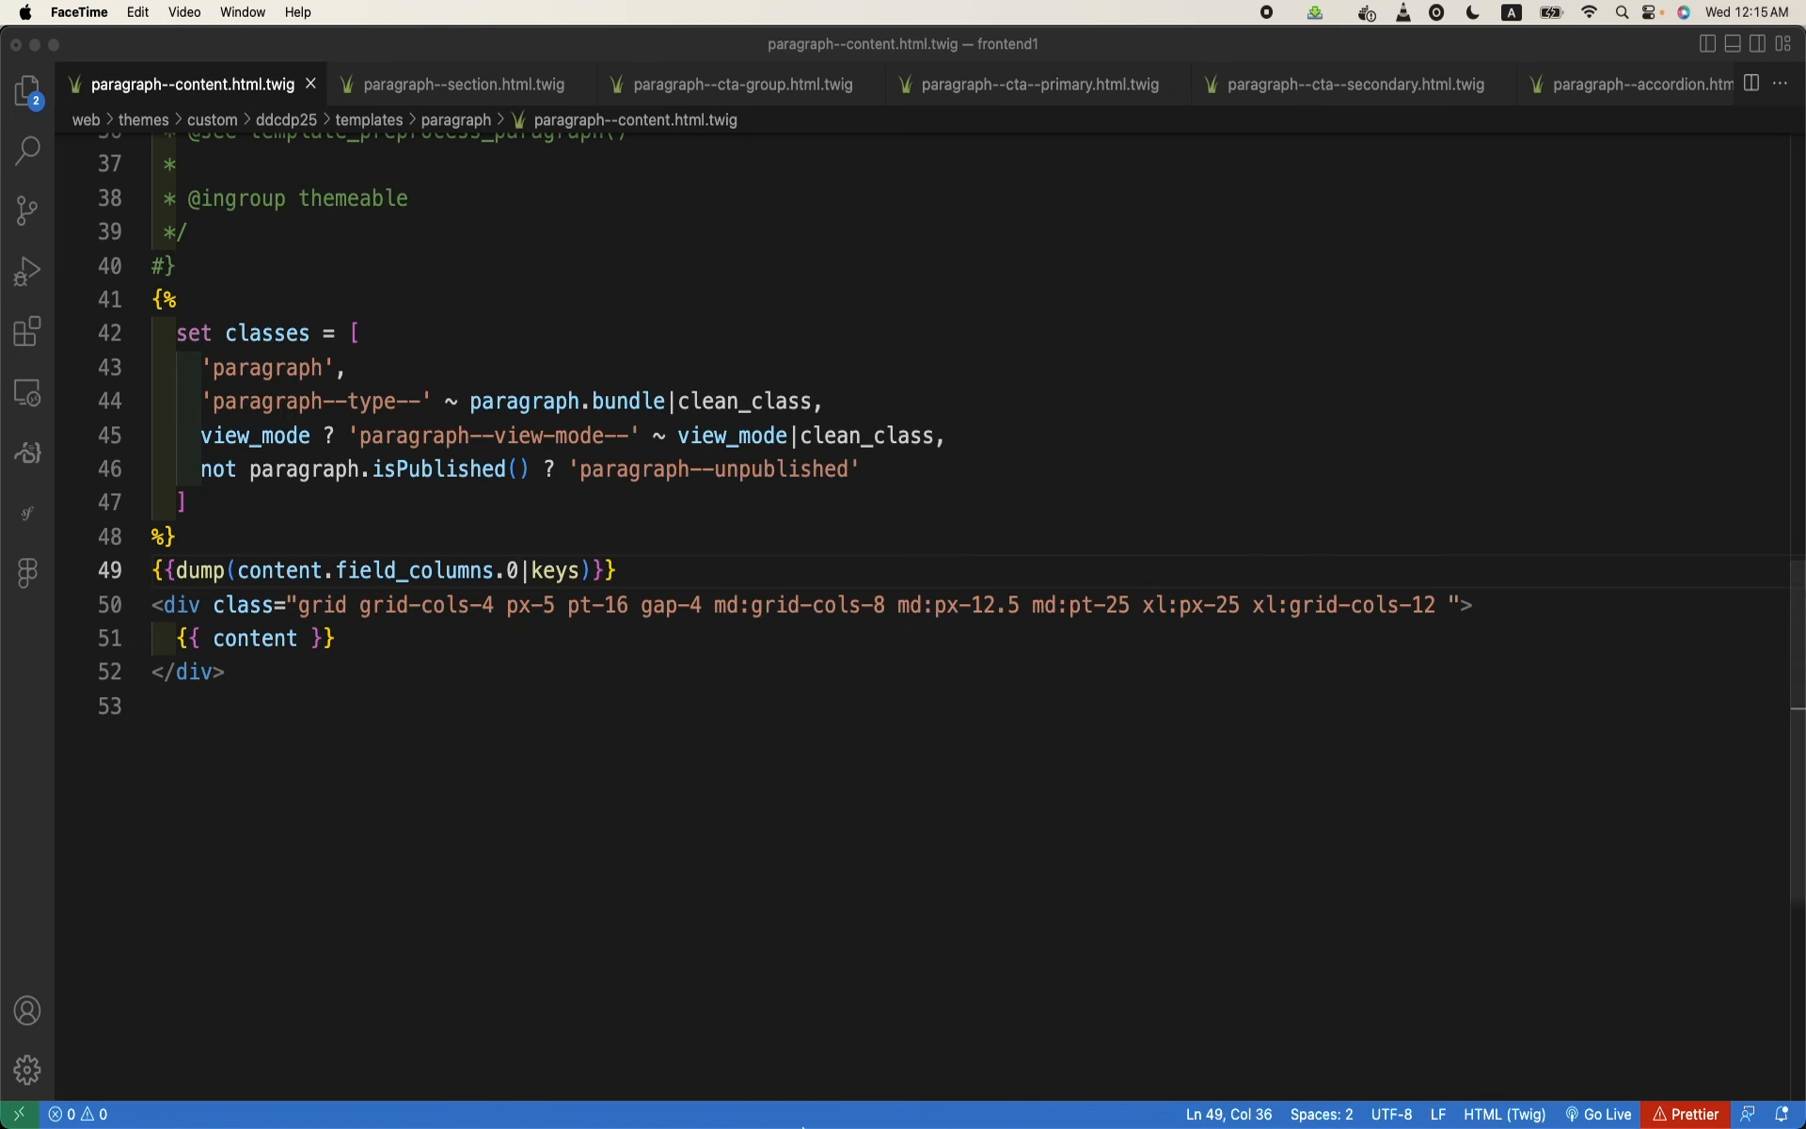
mouse_move(809, 1124)
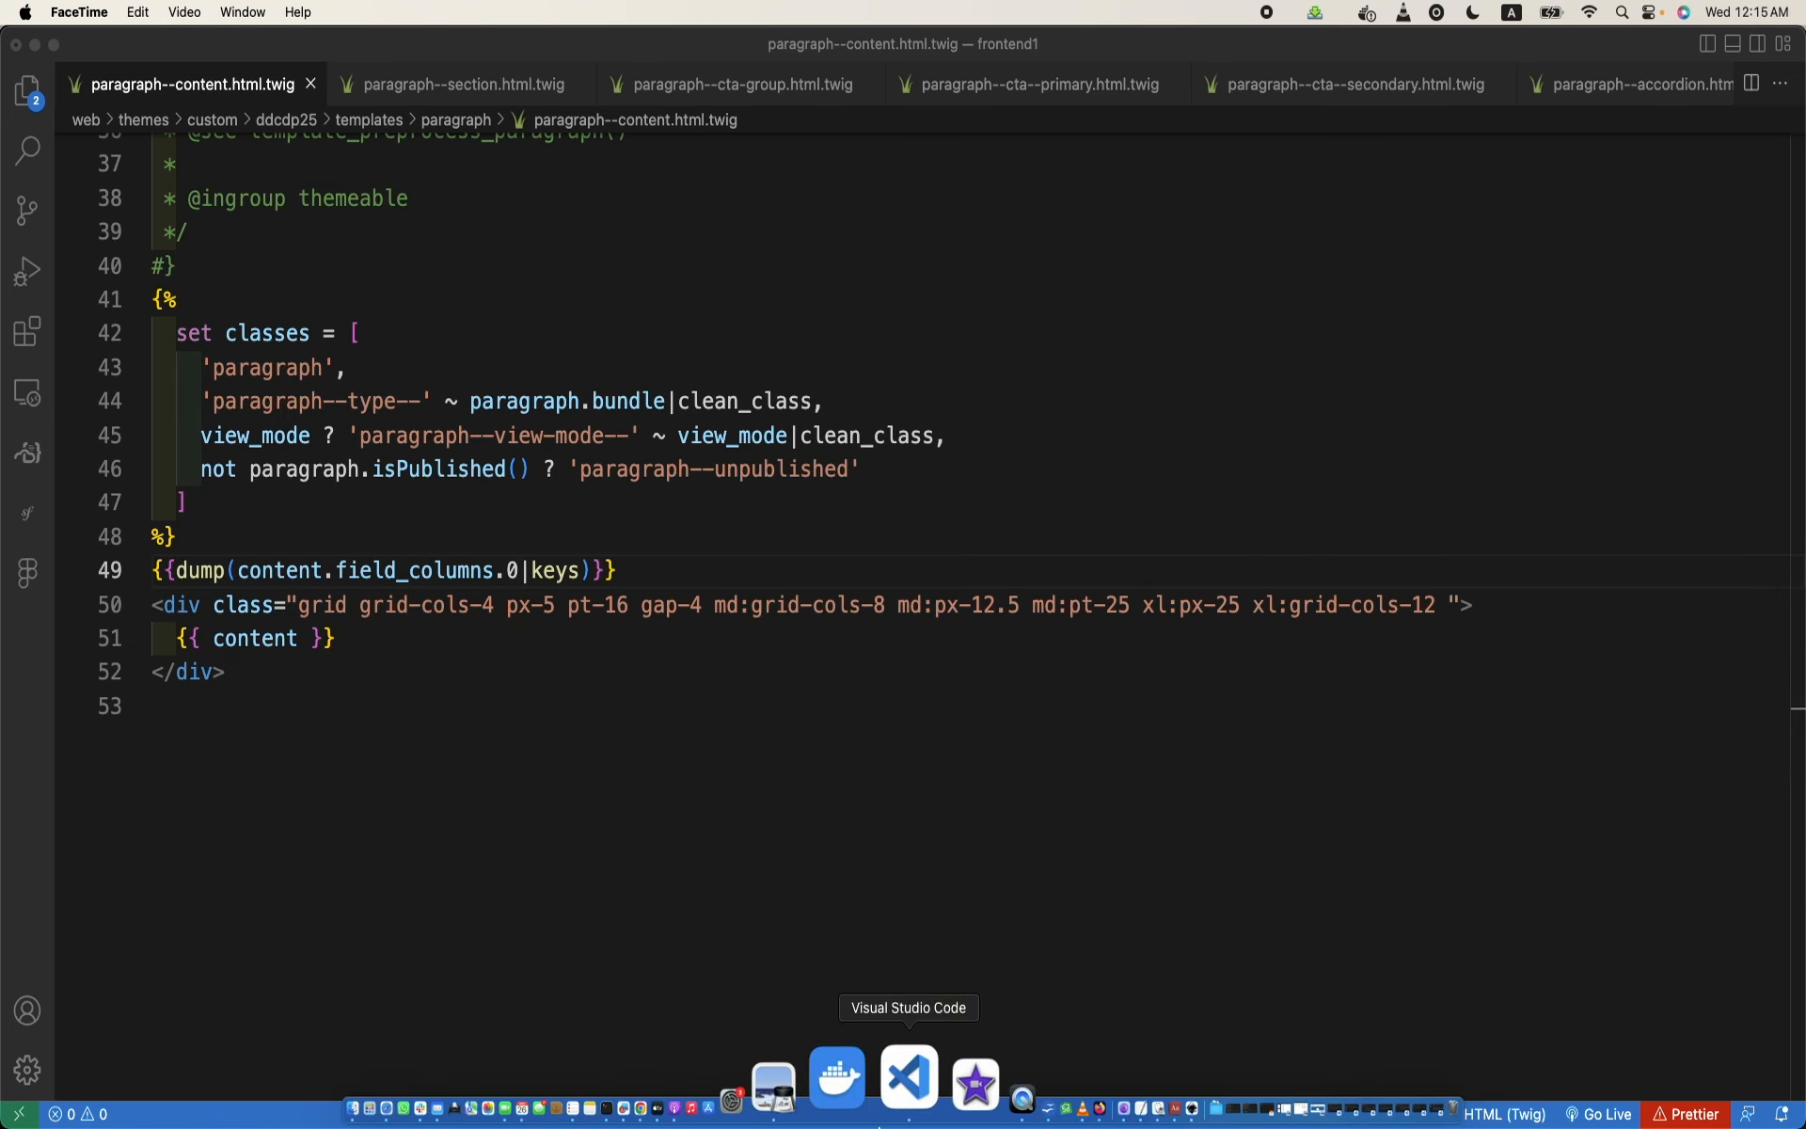
left_click(709, 1082)
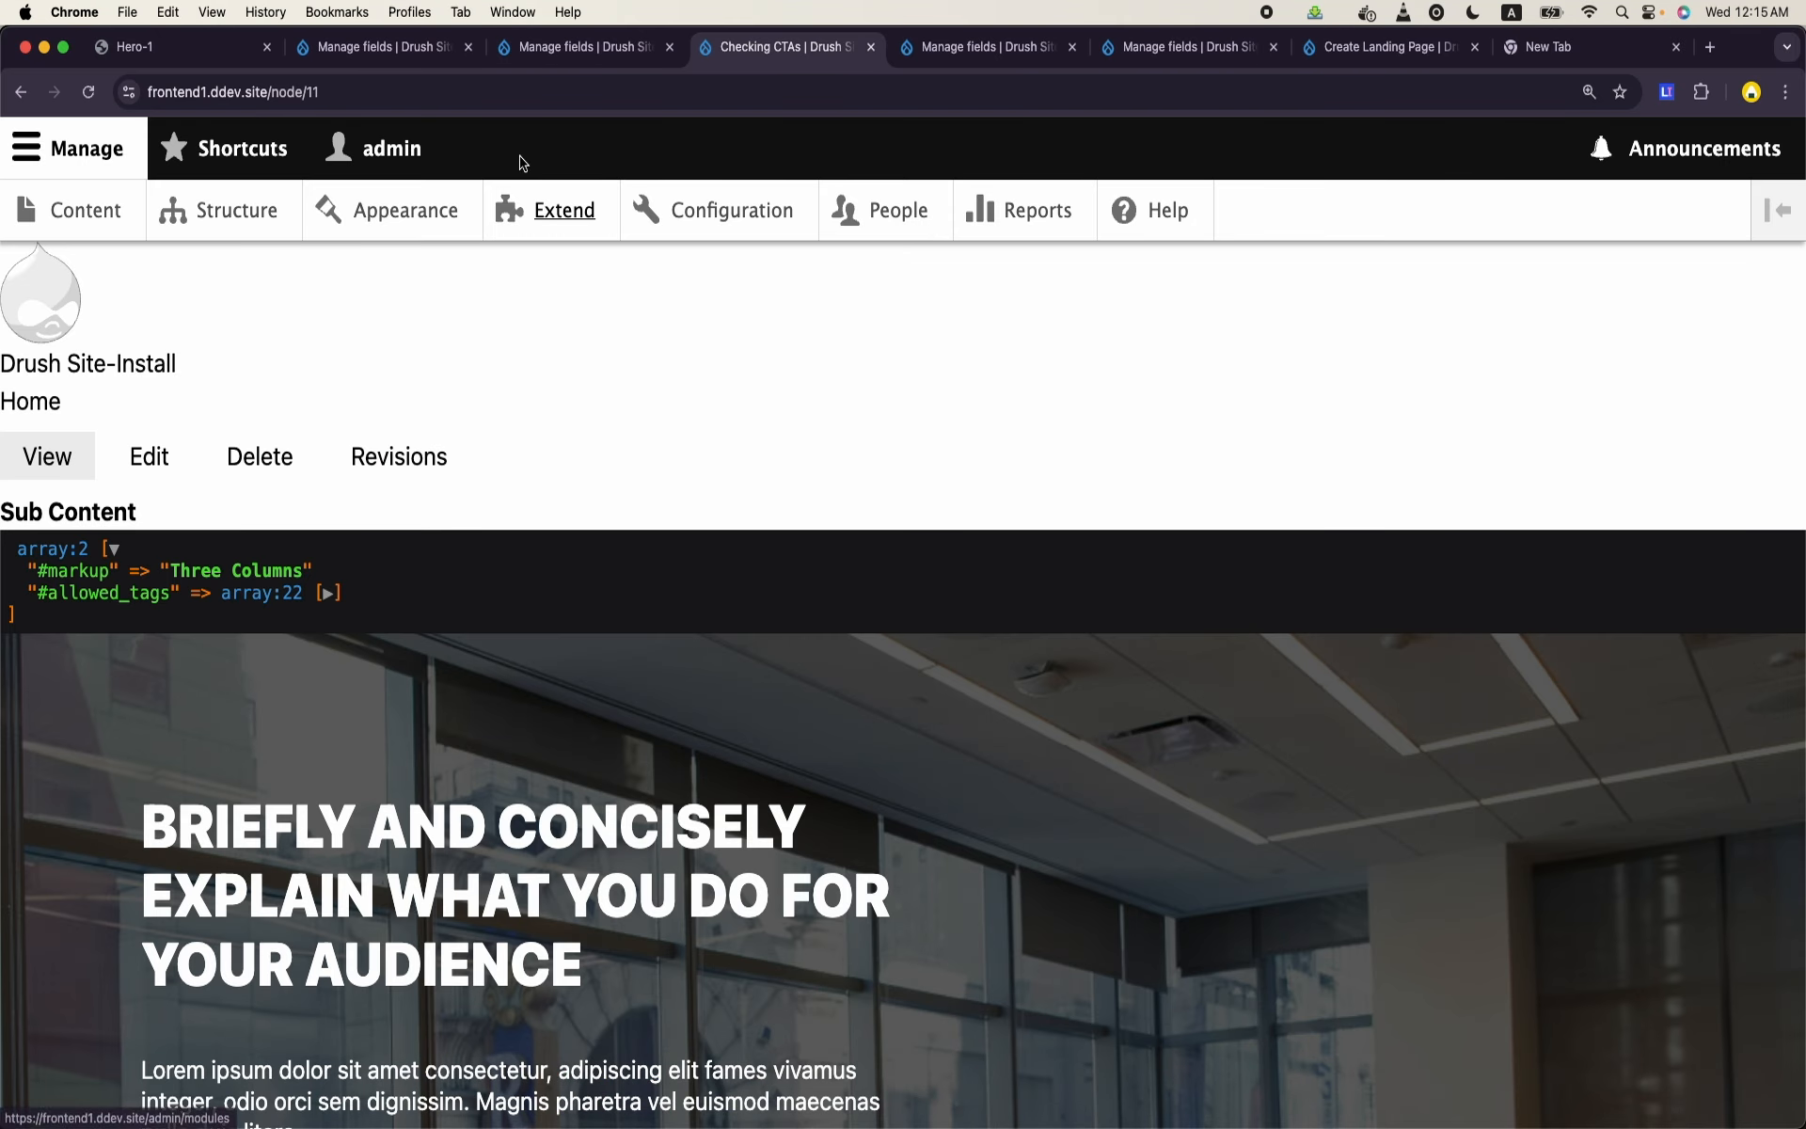
key("super+r")
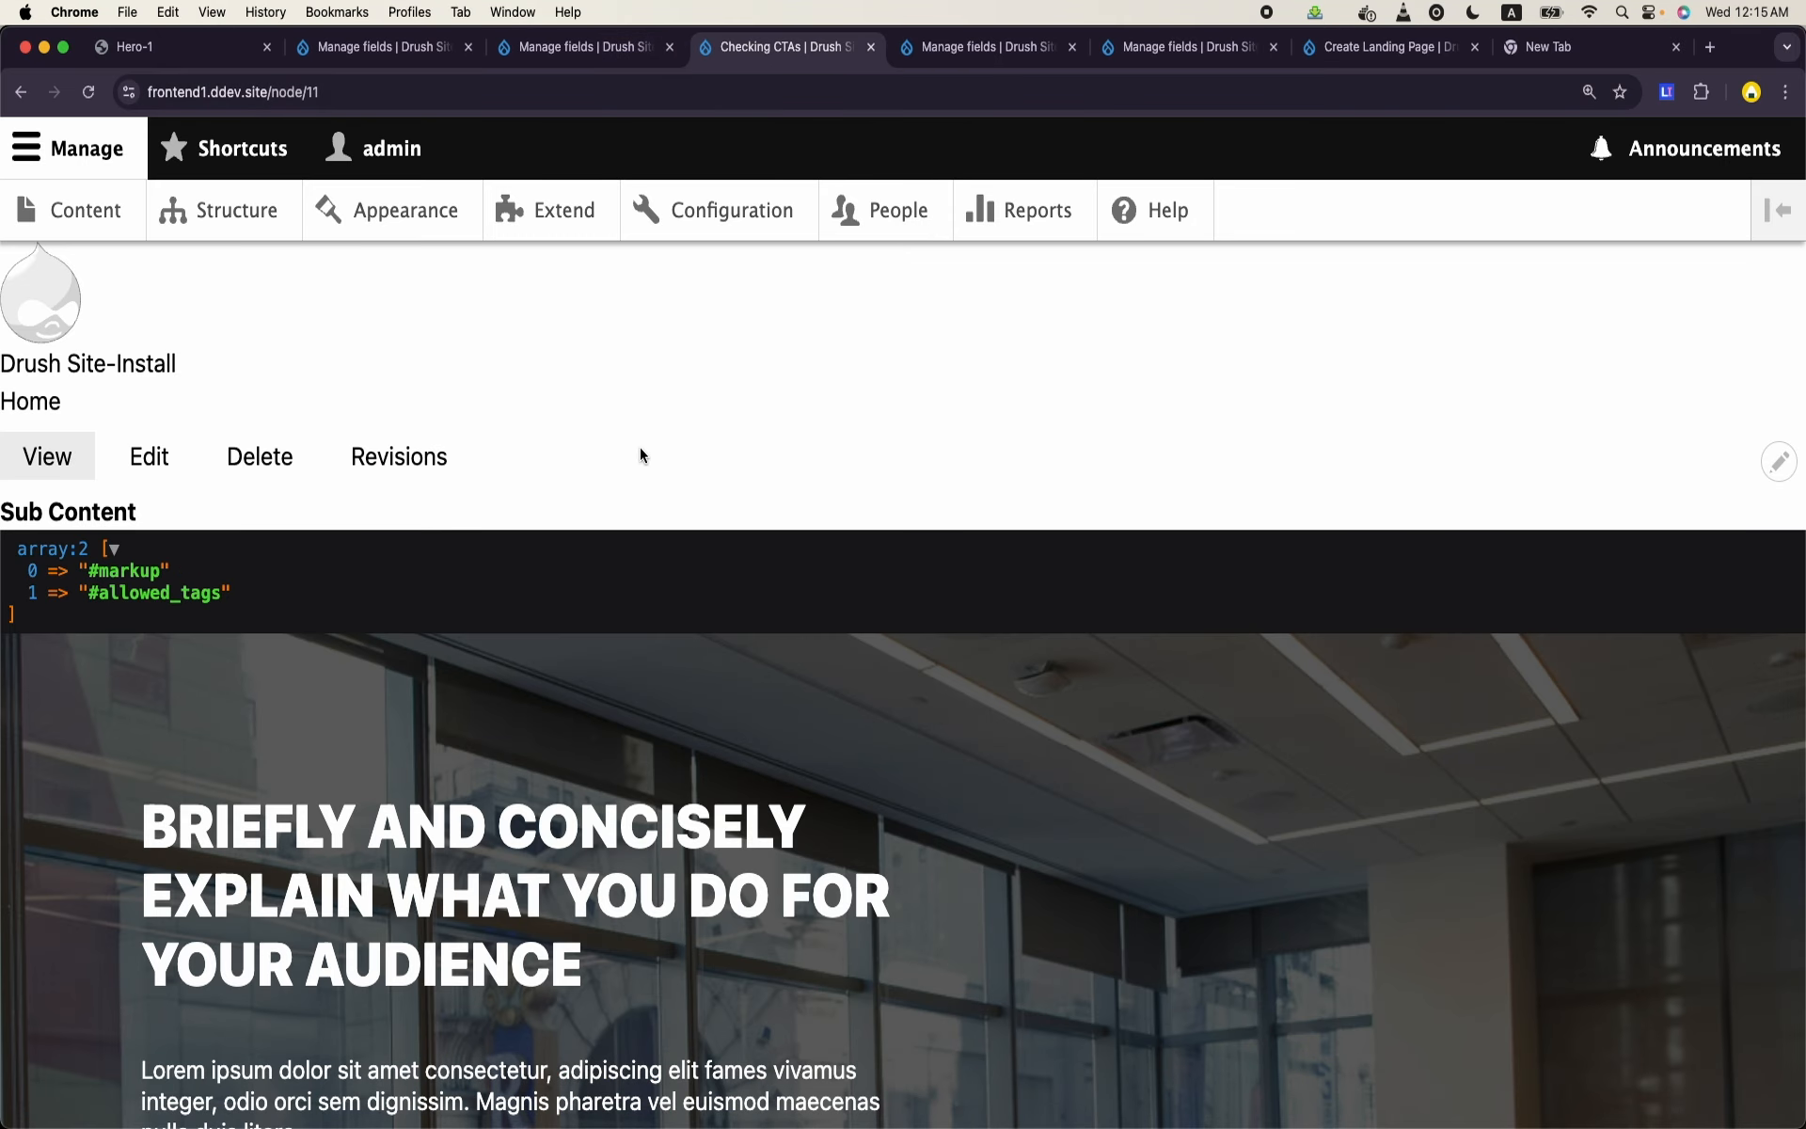
- Open the display management page of the Content paragraph type from the site's structure administration
left_click(233, 216)
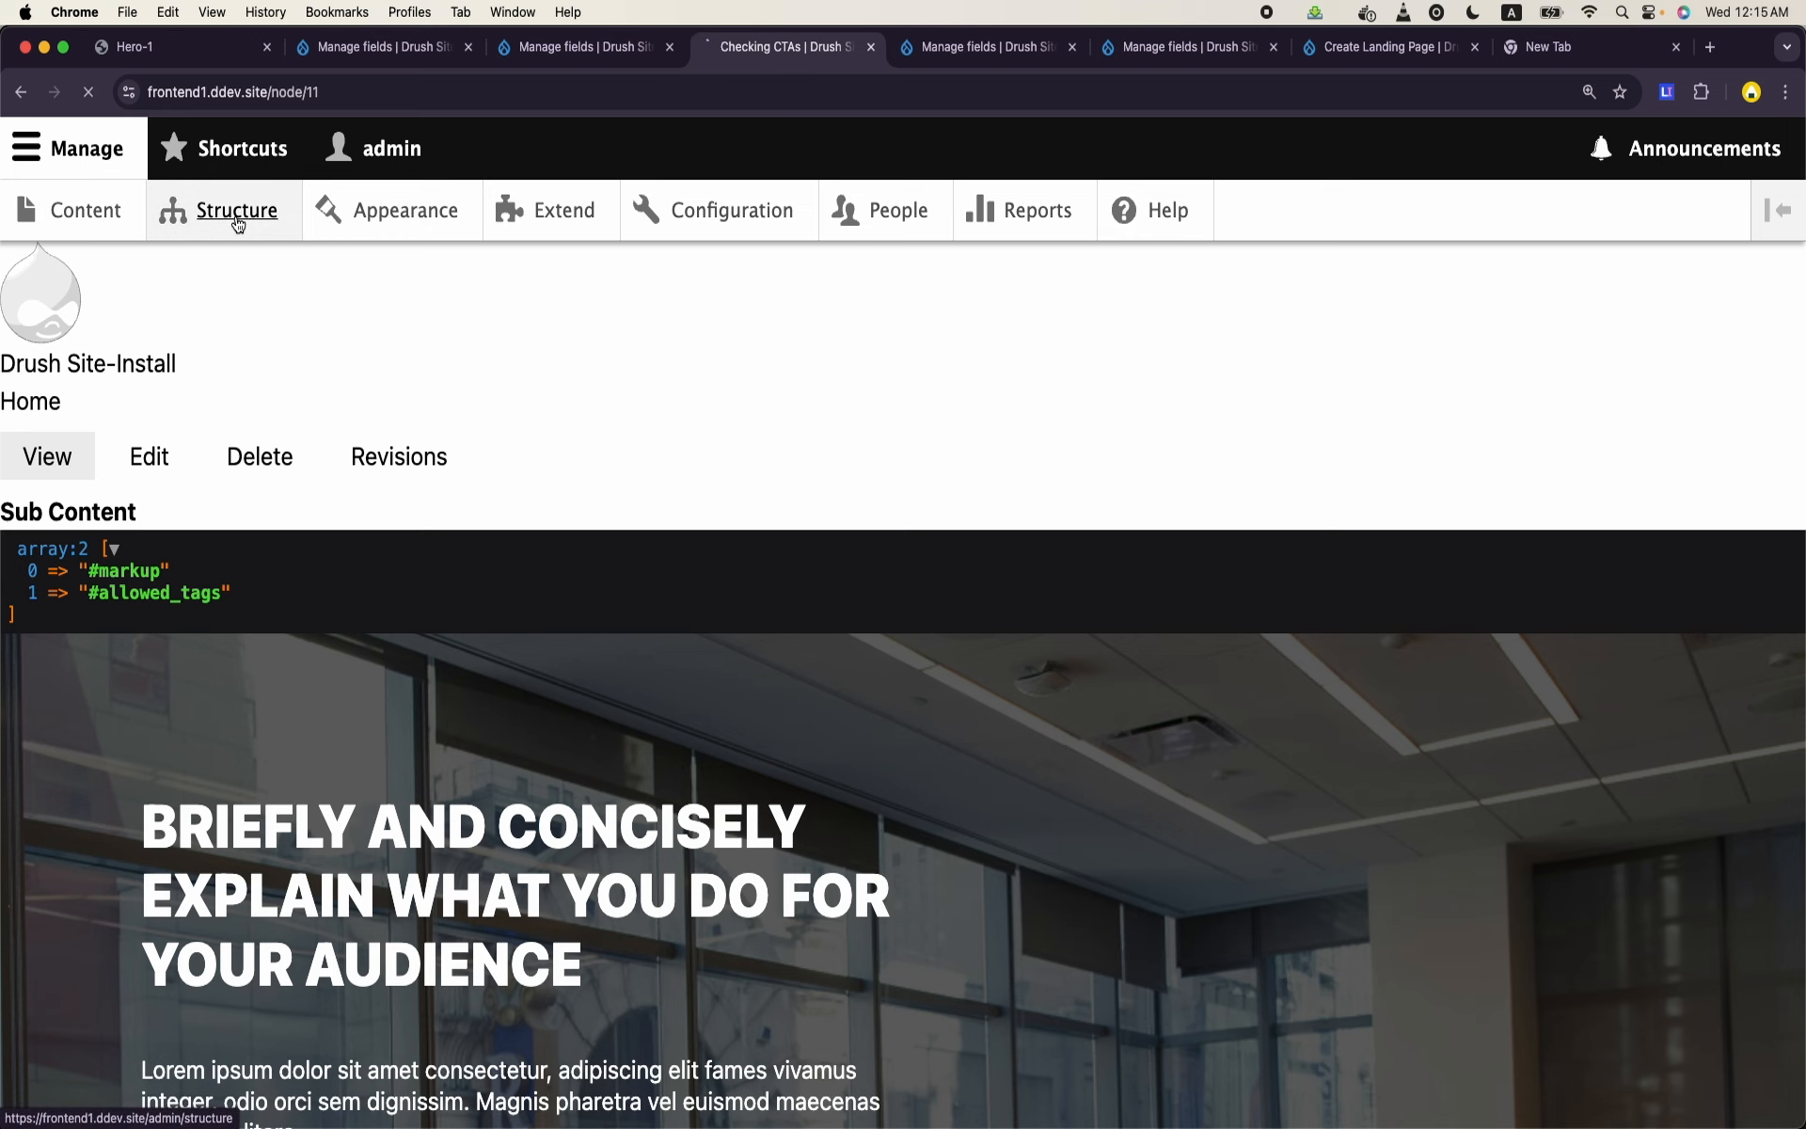
scroll(325, 608, "down", 5)
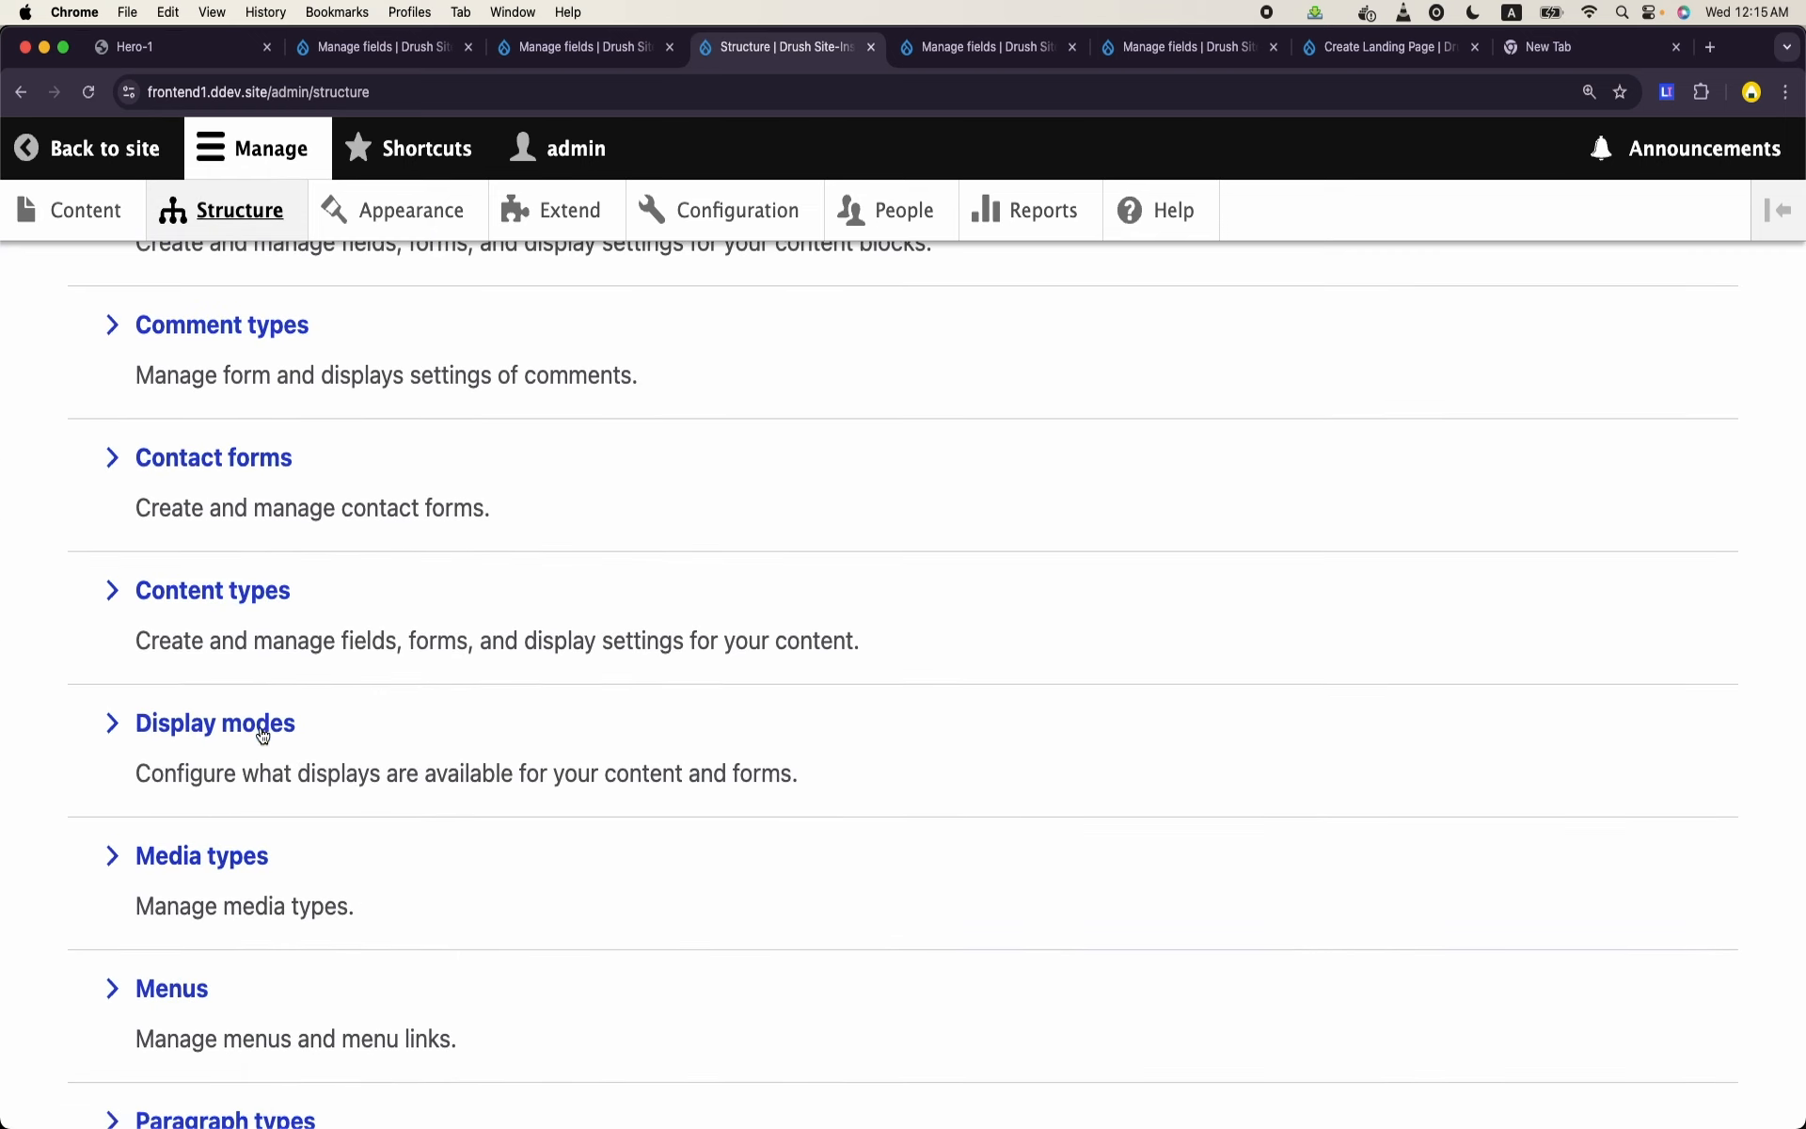
scroll(264, 729, "down", 1)
scroll(254, 799, "down", 2)
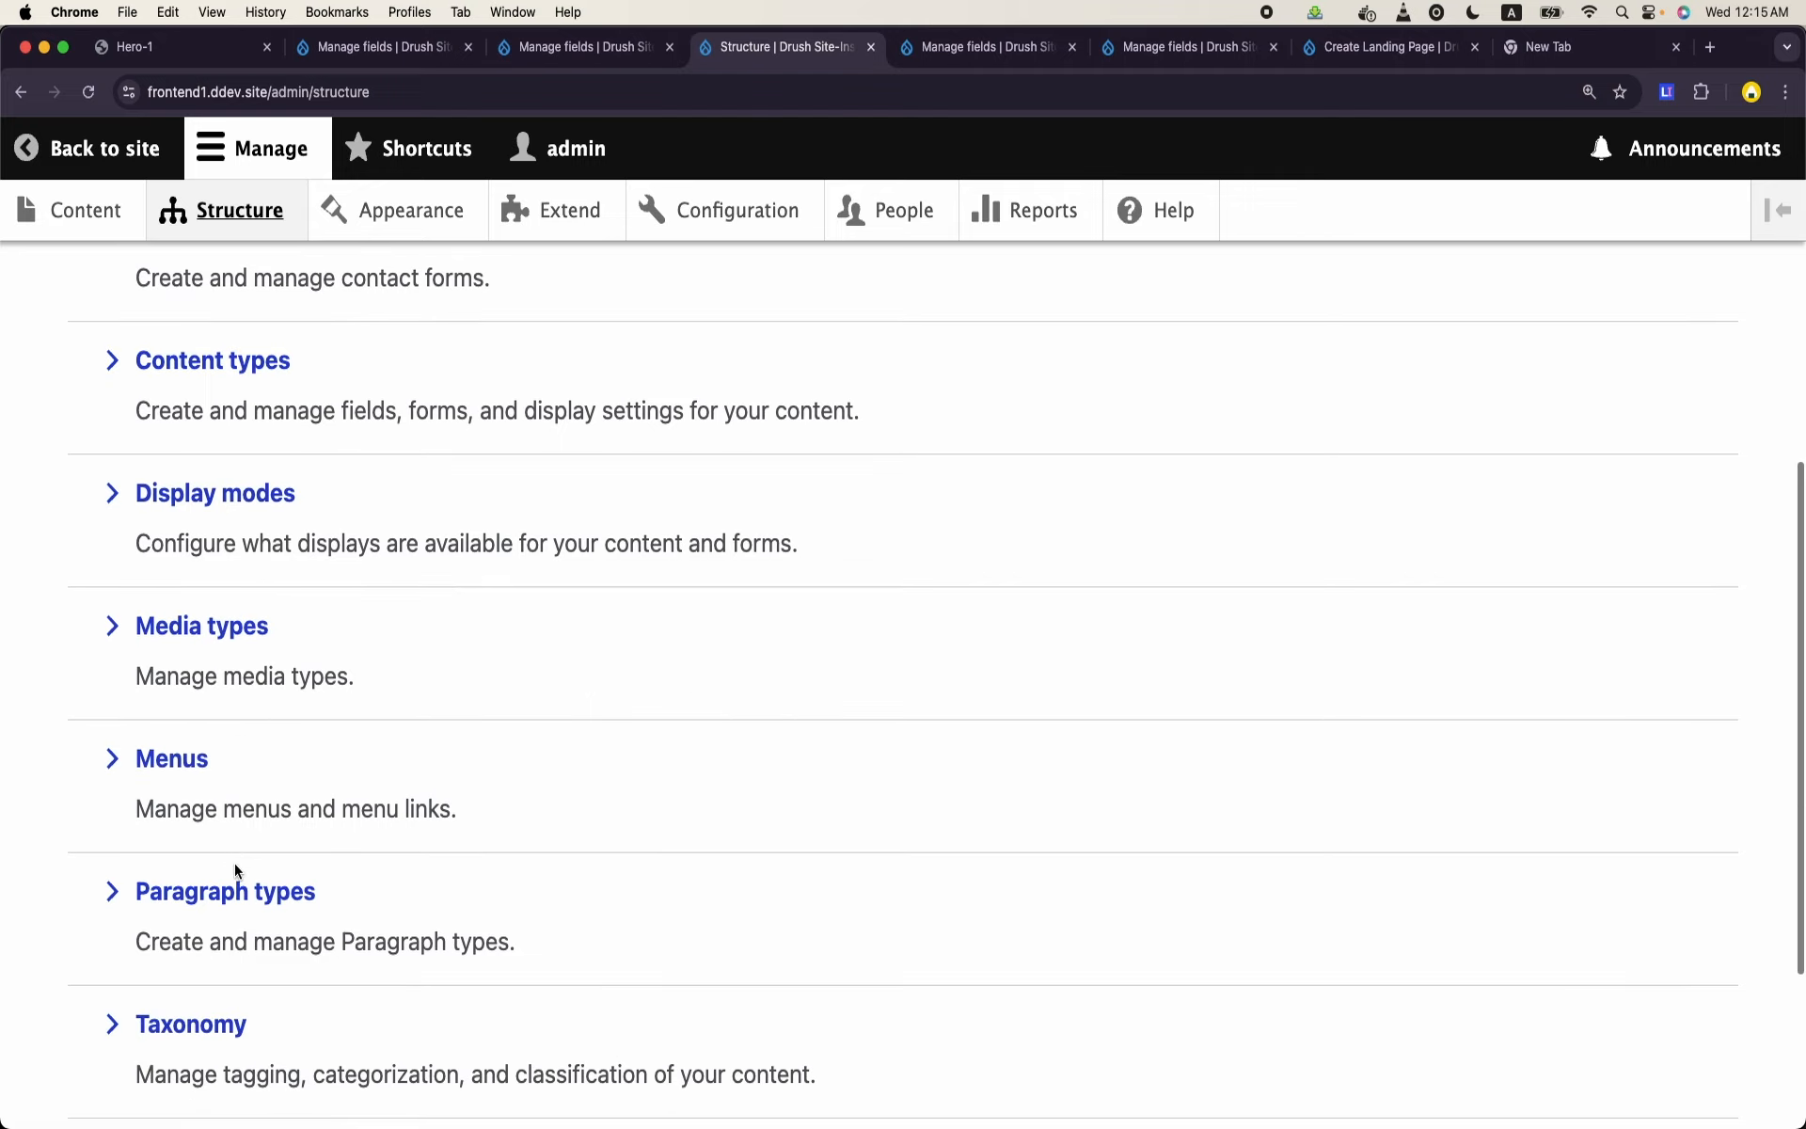
left_click(234, 893)
scroll(233, 895, "down", 5)
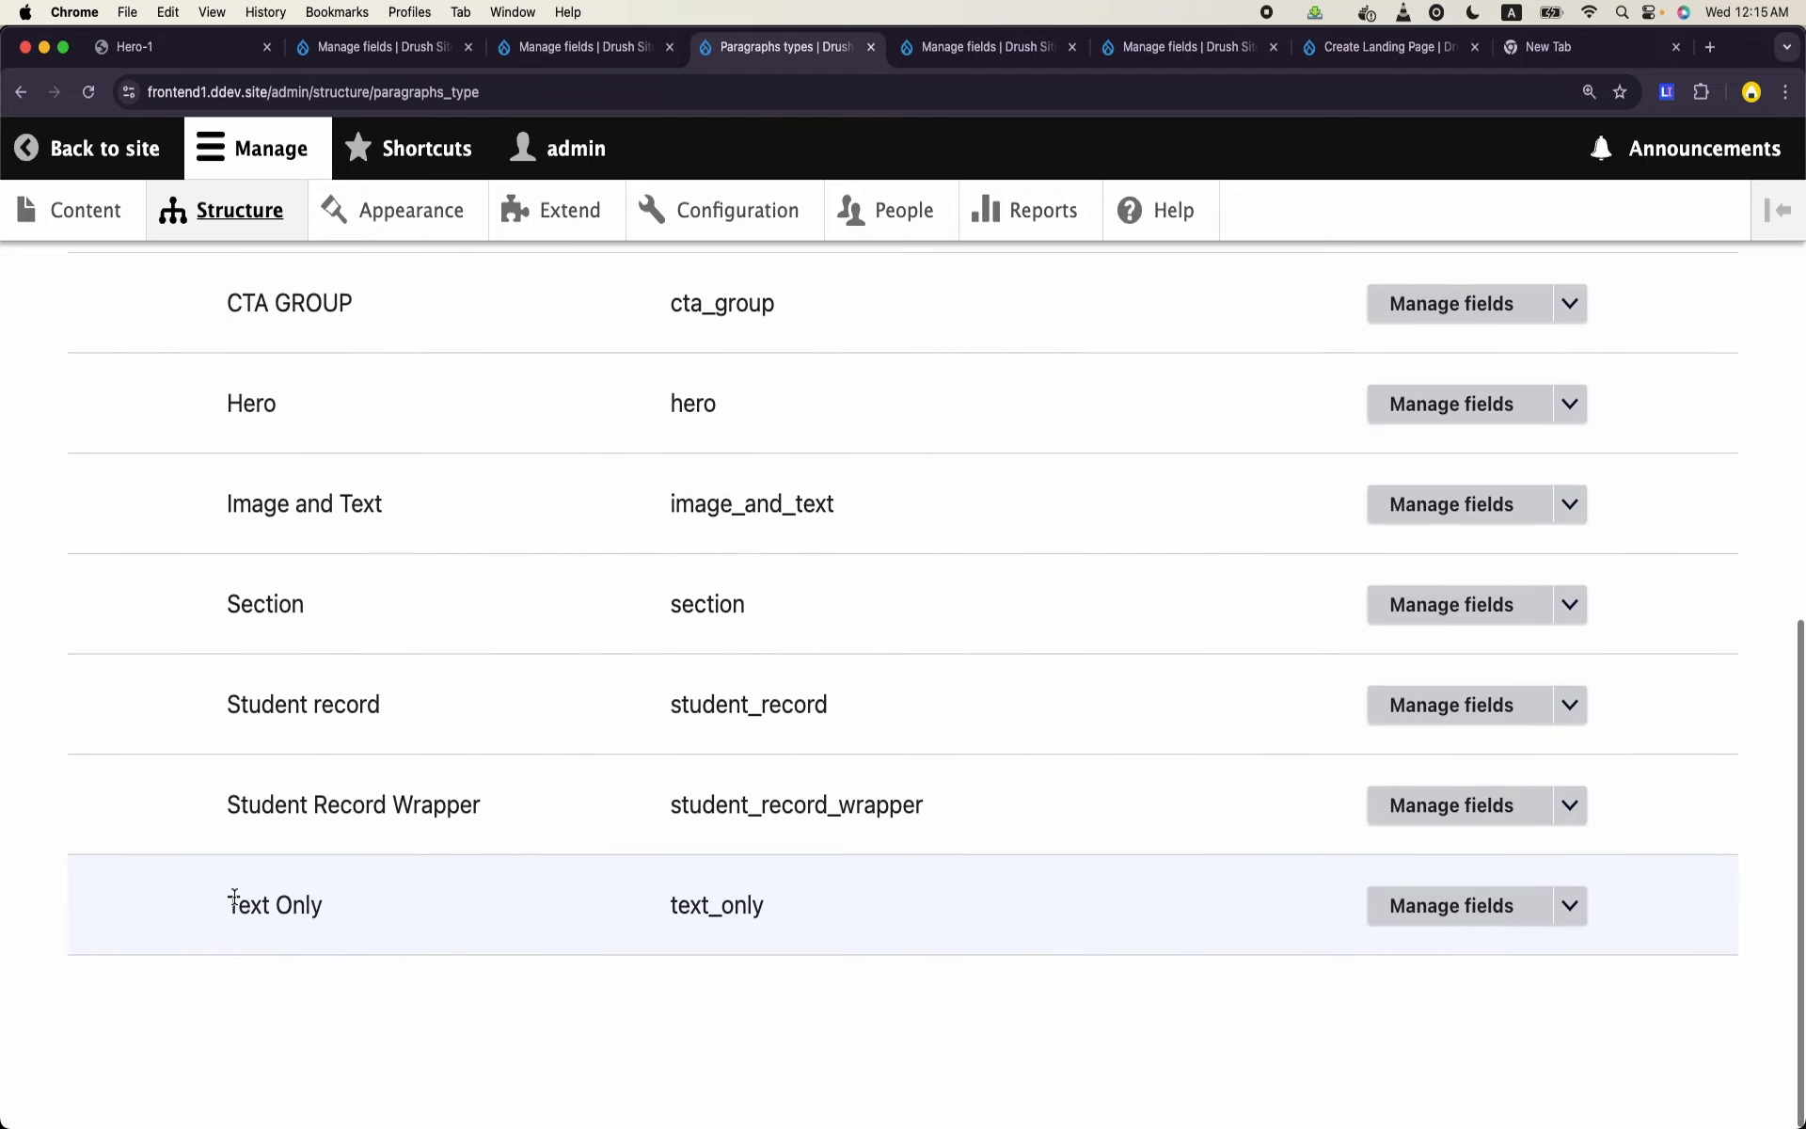
scroll(233, 896, "up", 6)
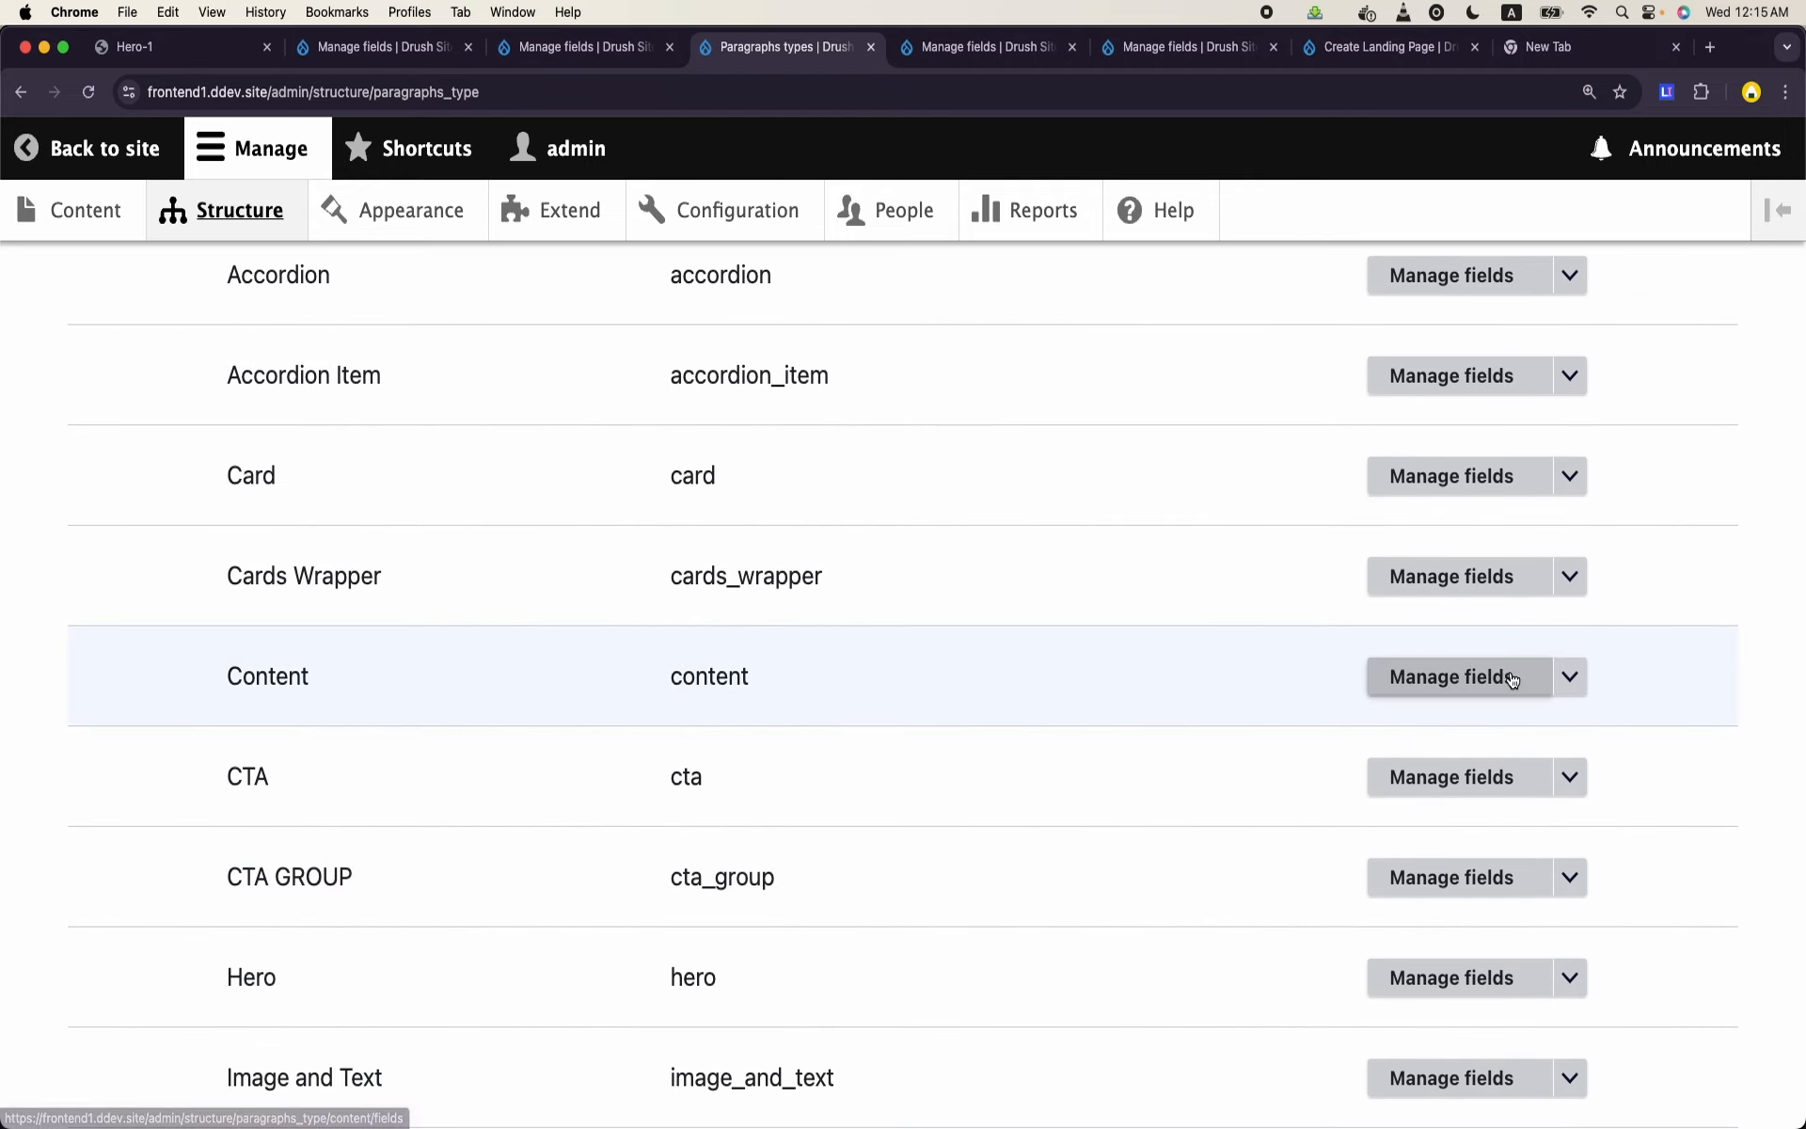
left_click(1569, 677)
left_click(1484, 755)
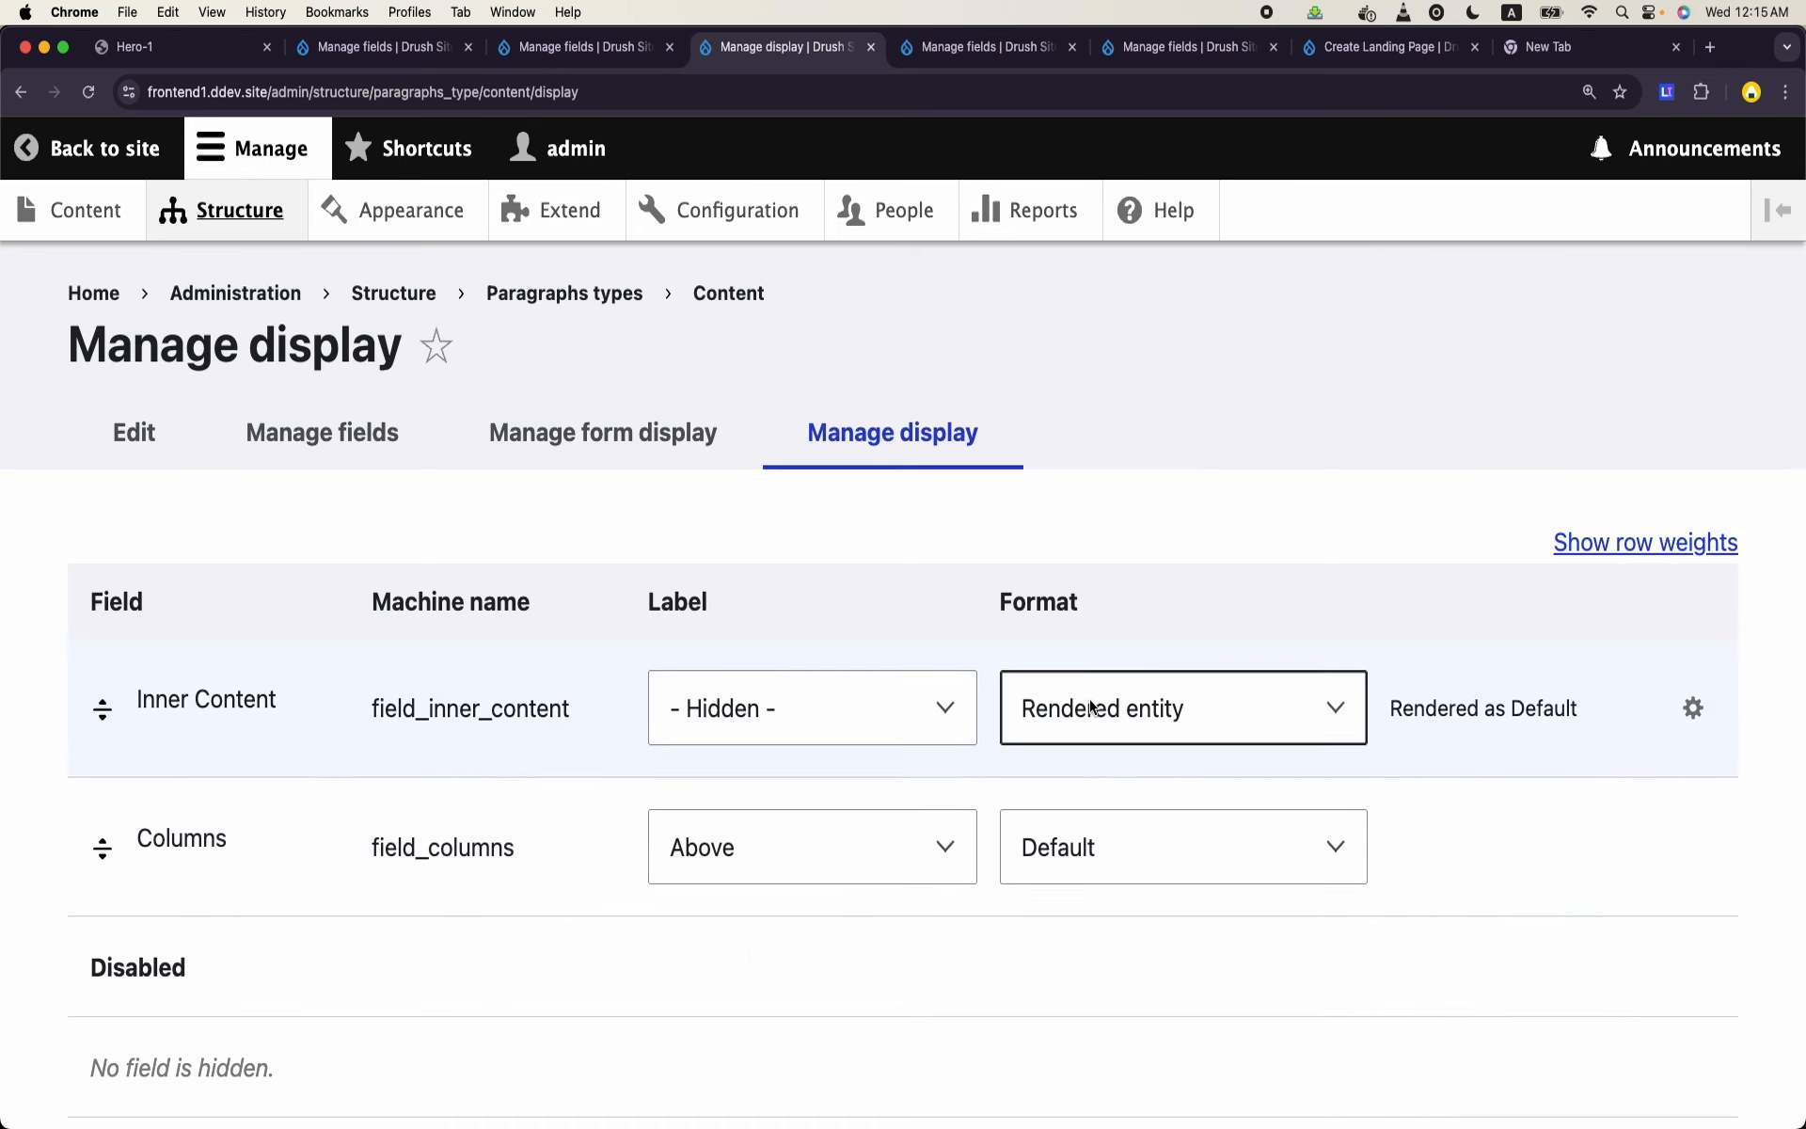
- Set the Columns field's display format to Key and save the display settings
left_click(1212, 822)
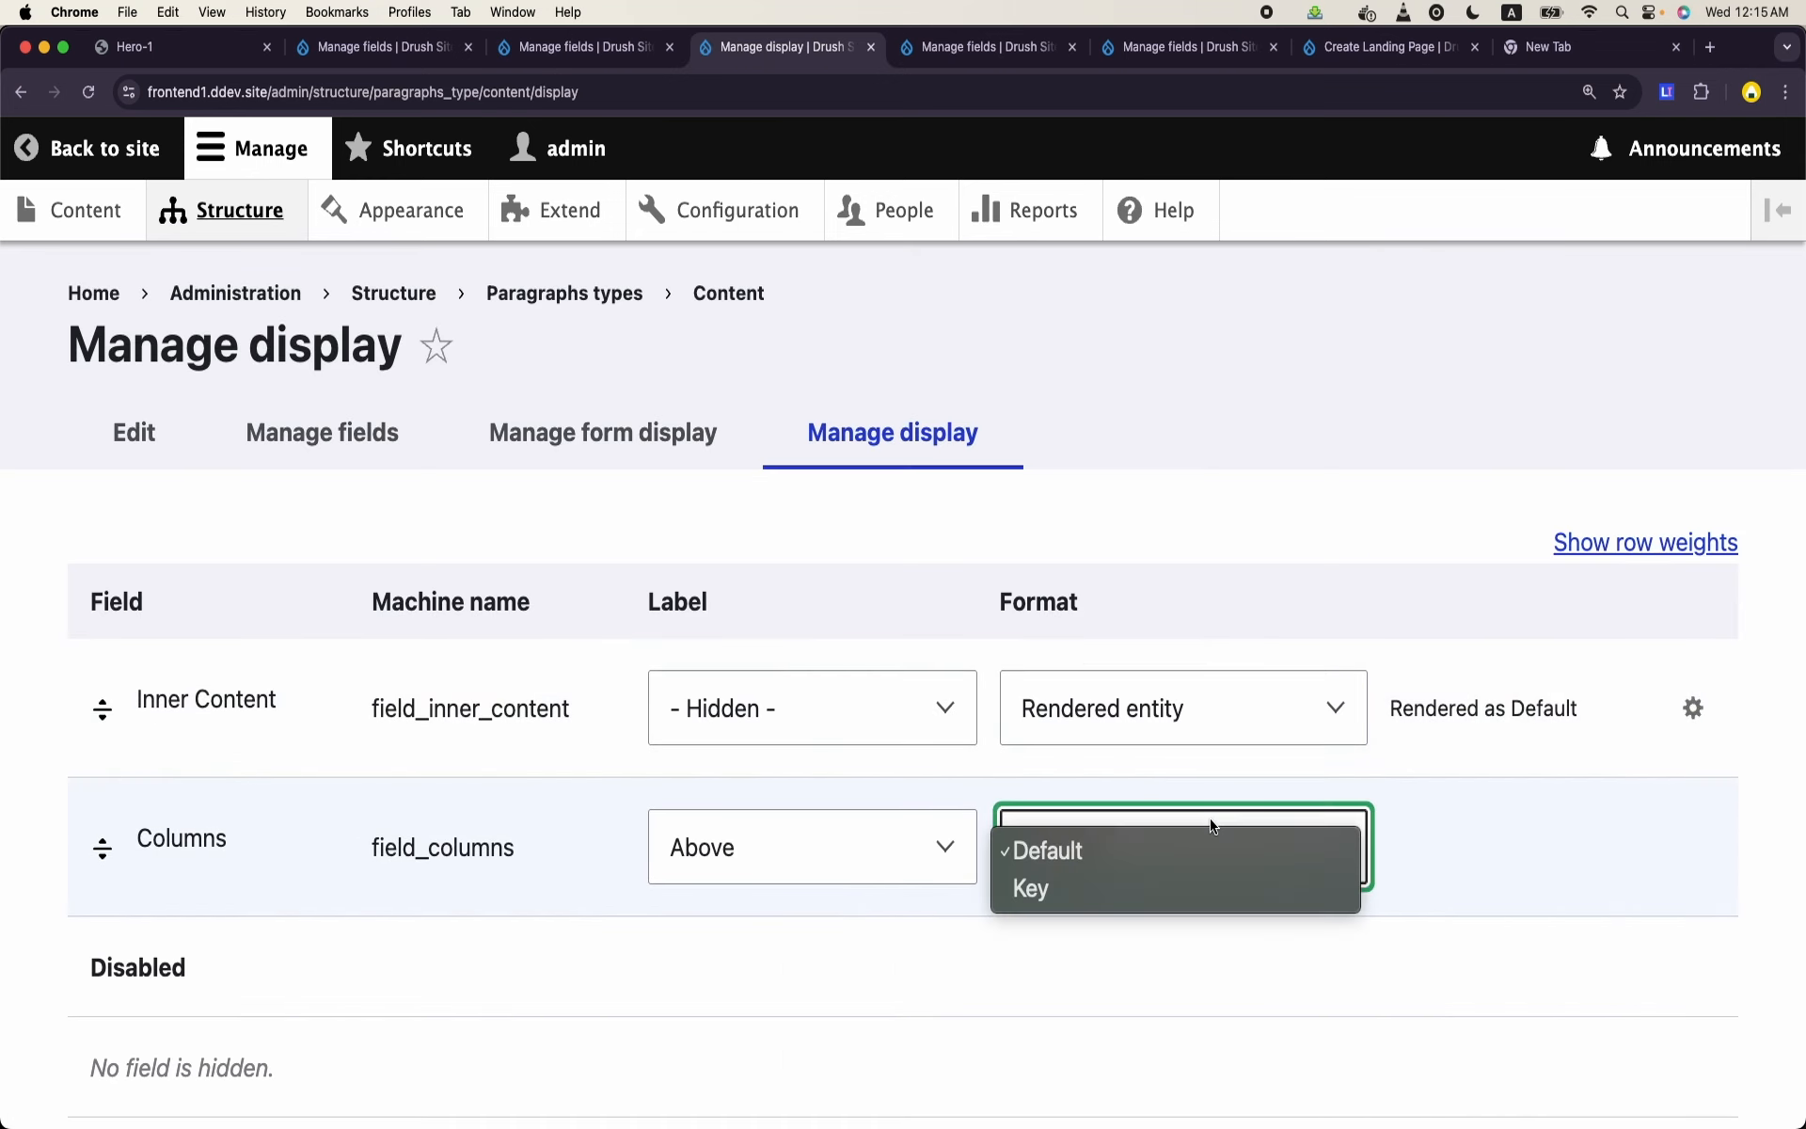
left_click(1104, 882)
scroll(1105, 884, "down", 9)
scroll(658, 903, "up", 1)
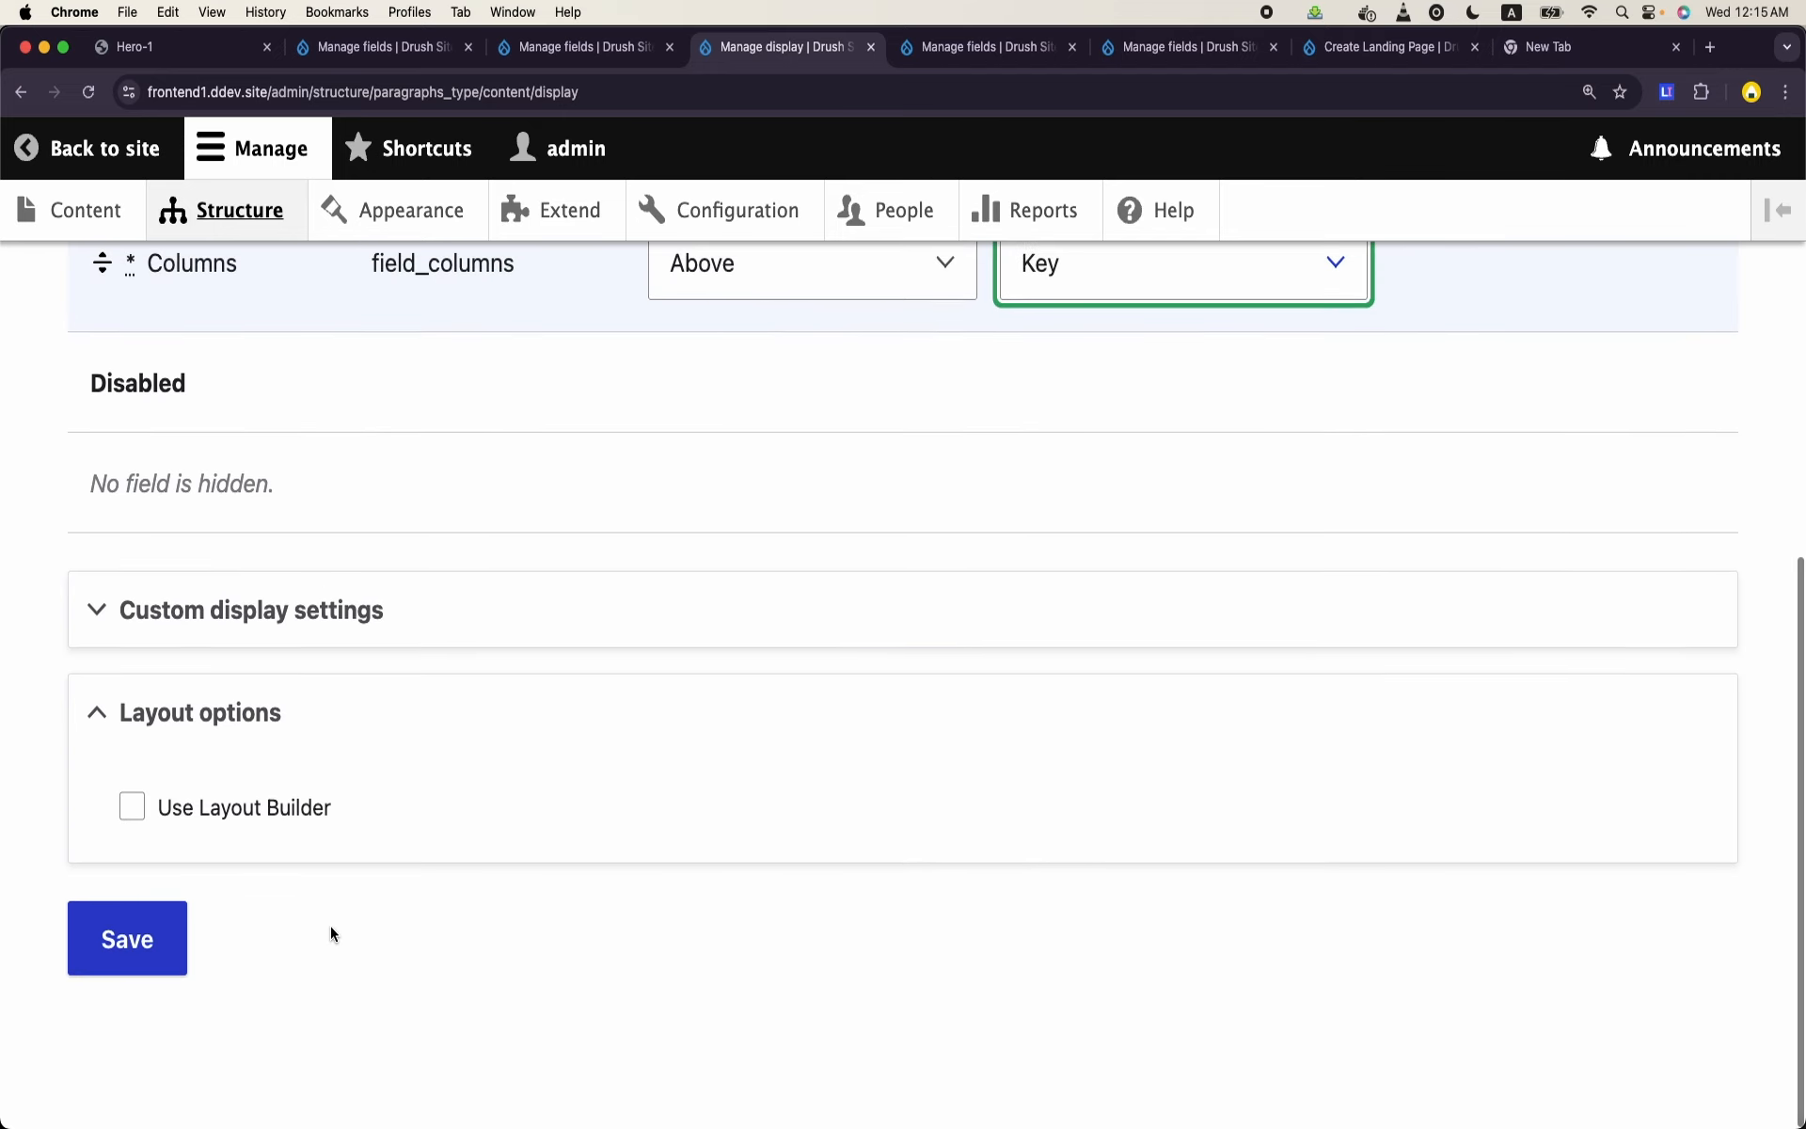
left_click(97, 964)
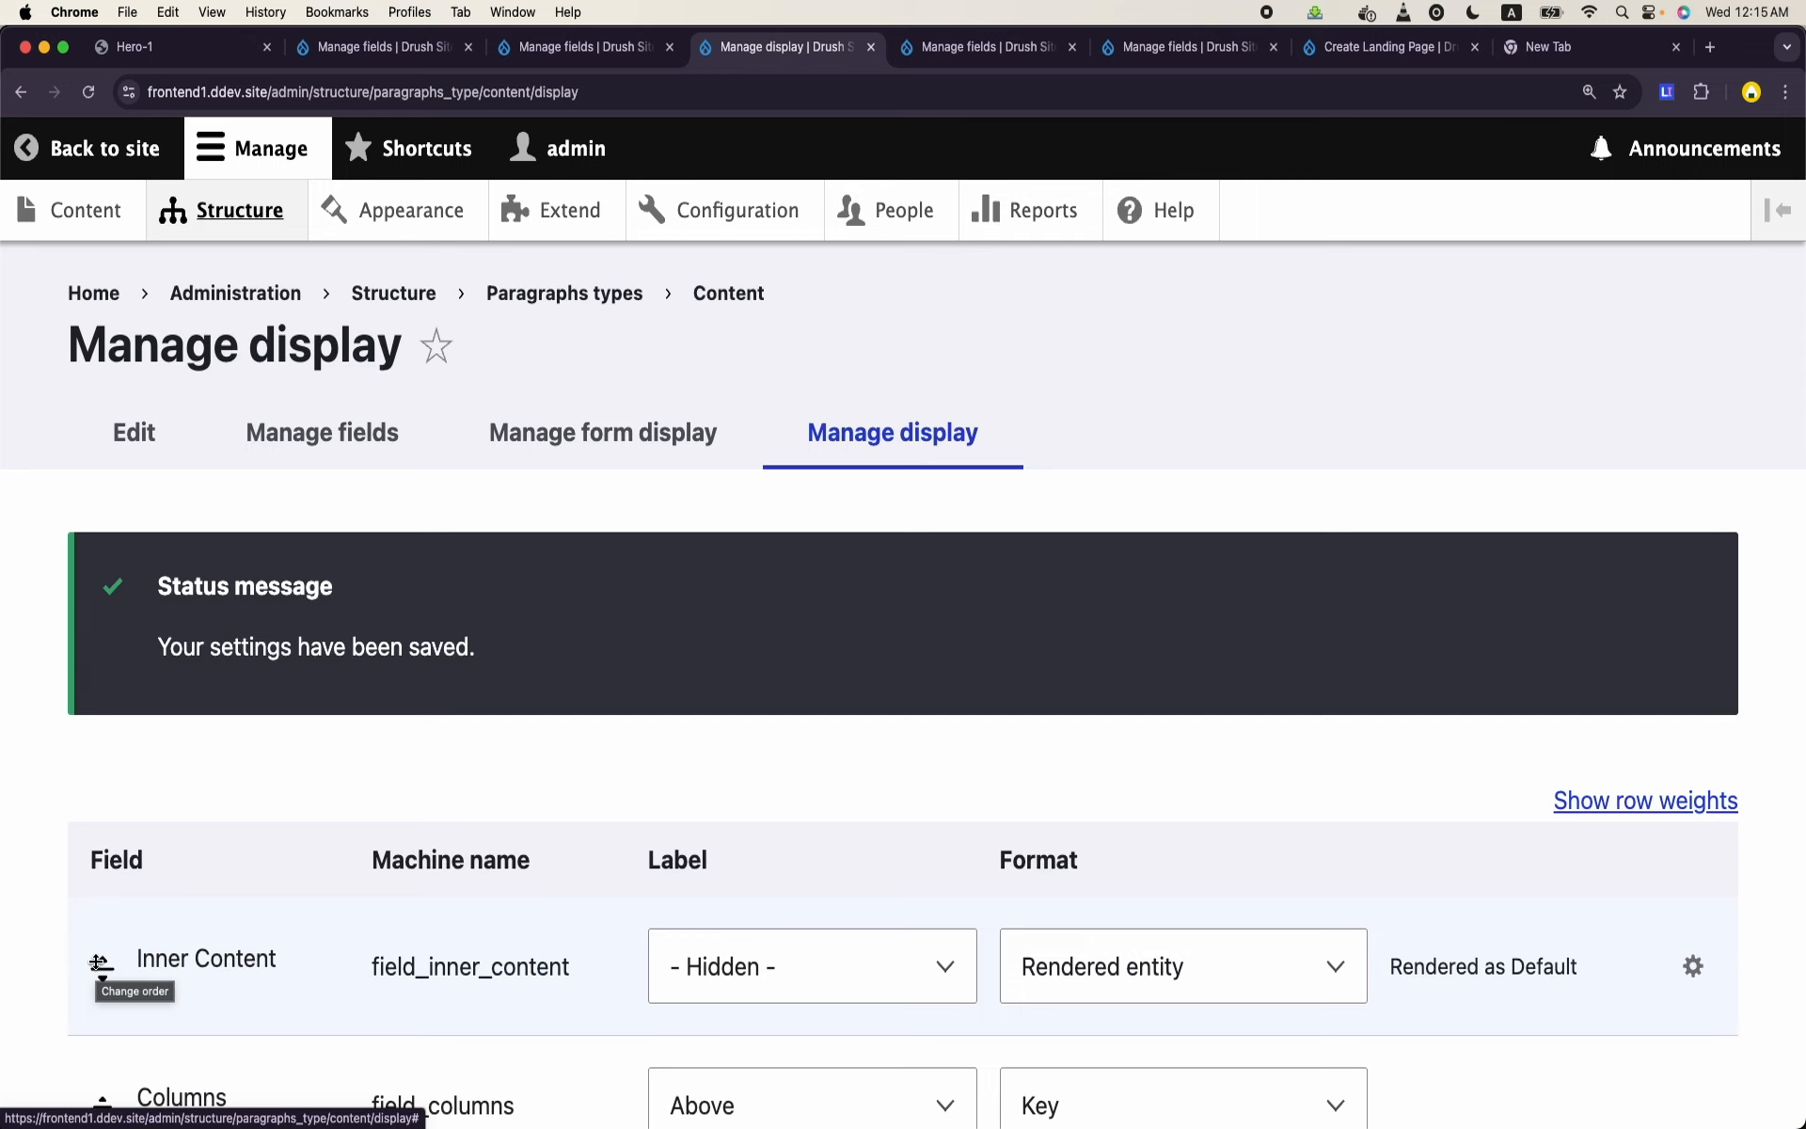
- Look through the open field management pages, then open the Checking CTAs page from the site's content list
left_click(571, 47)
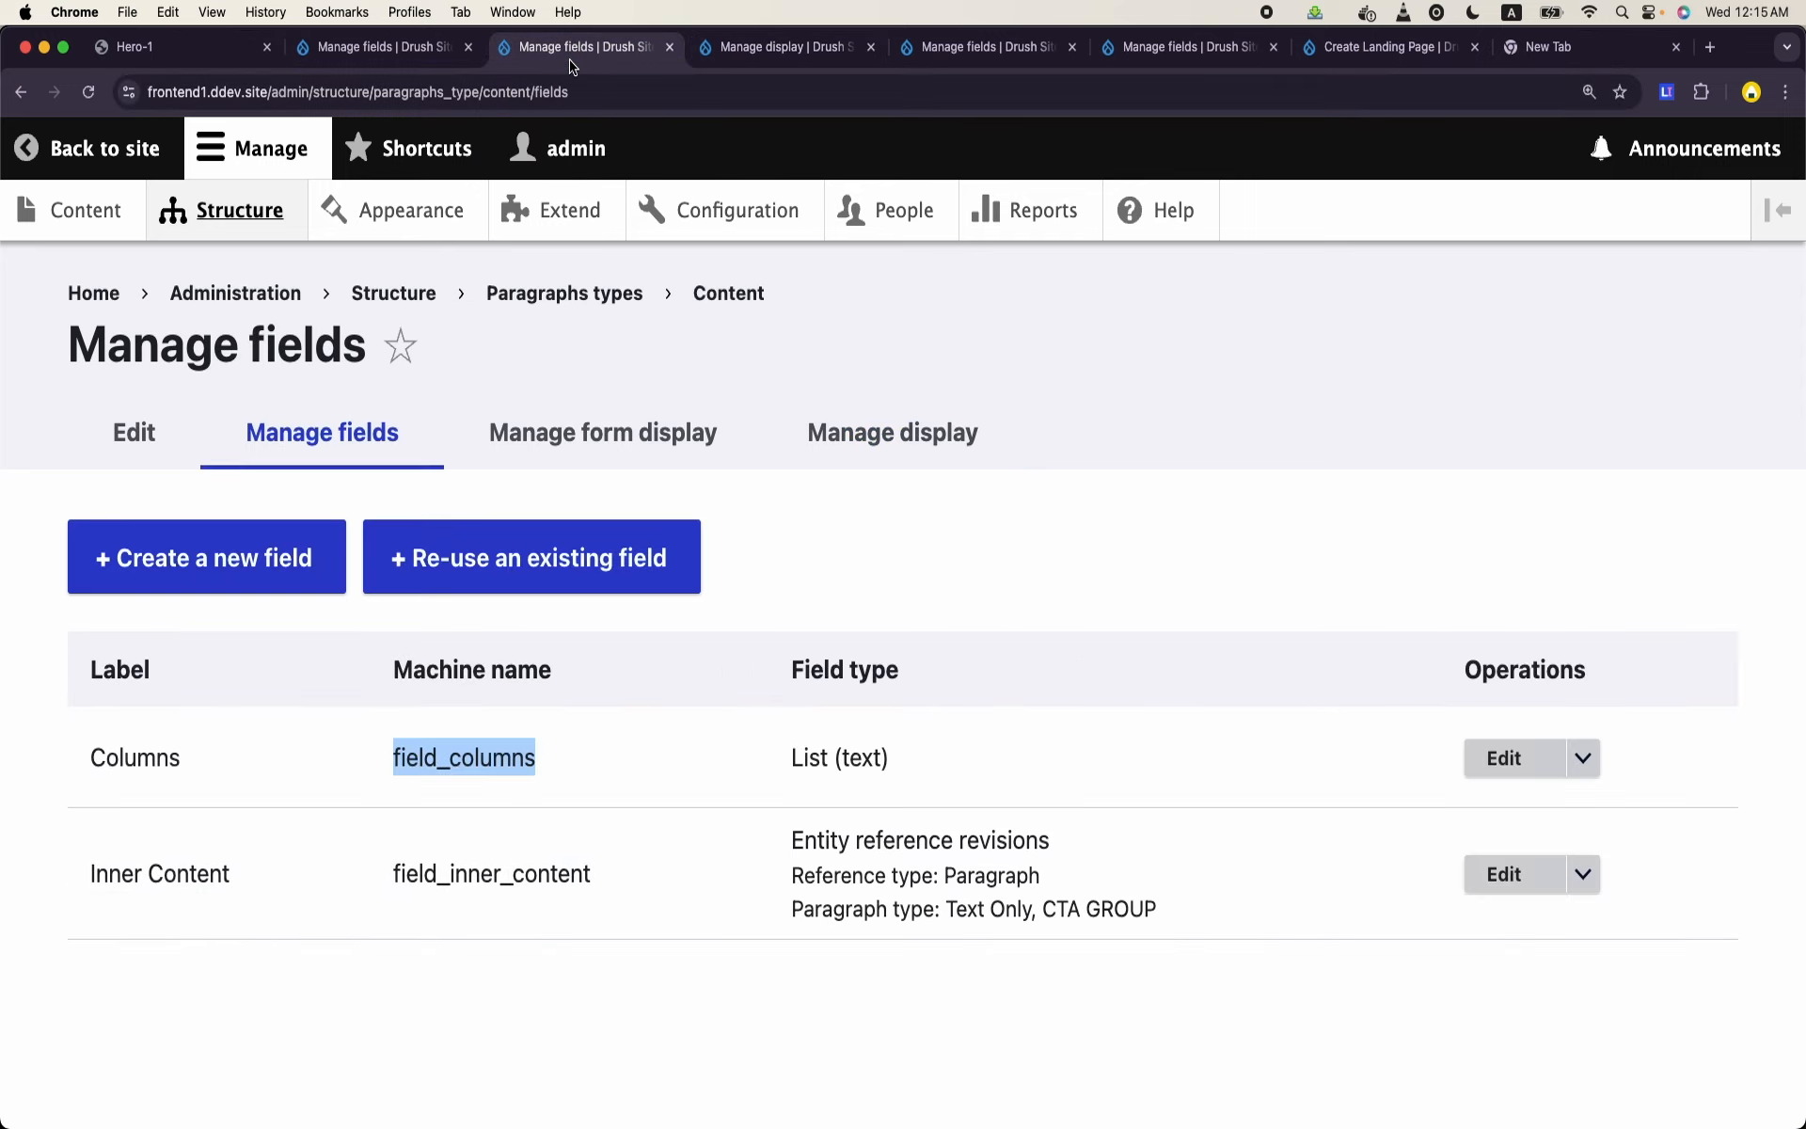
left_click(1042, 58)
left_click(1188, 47)
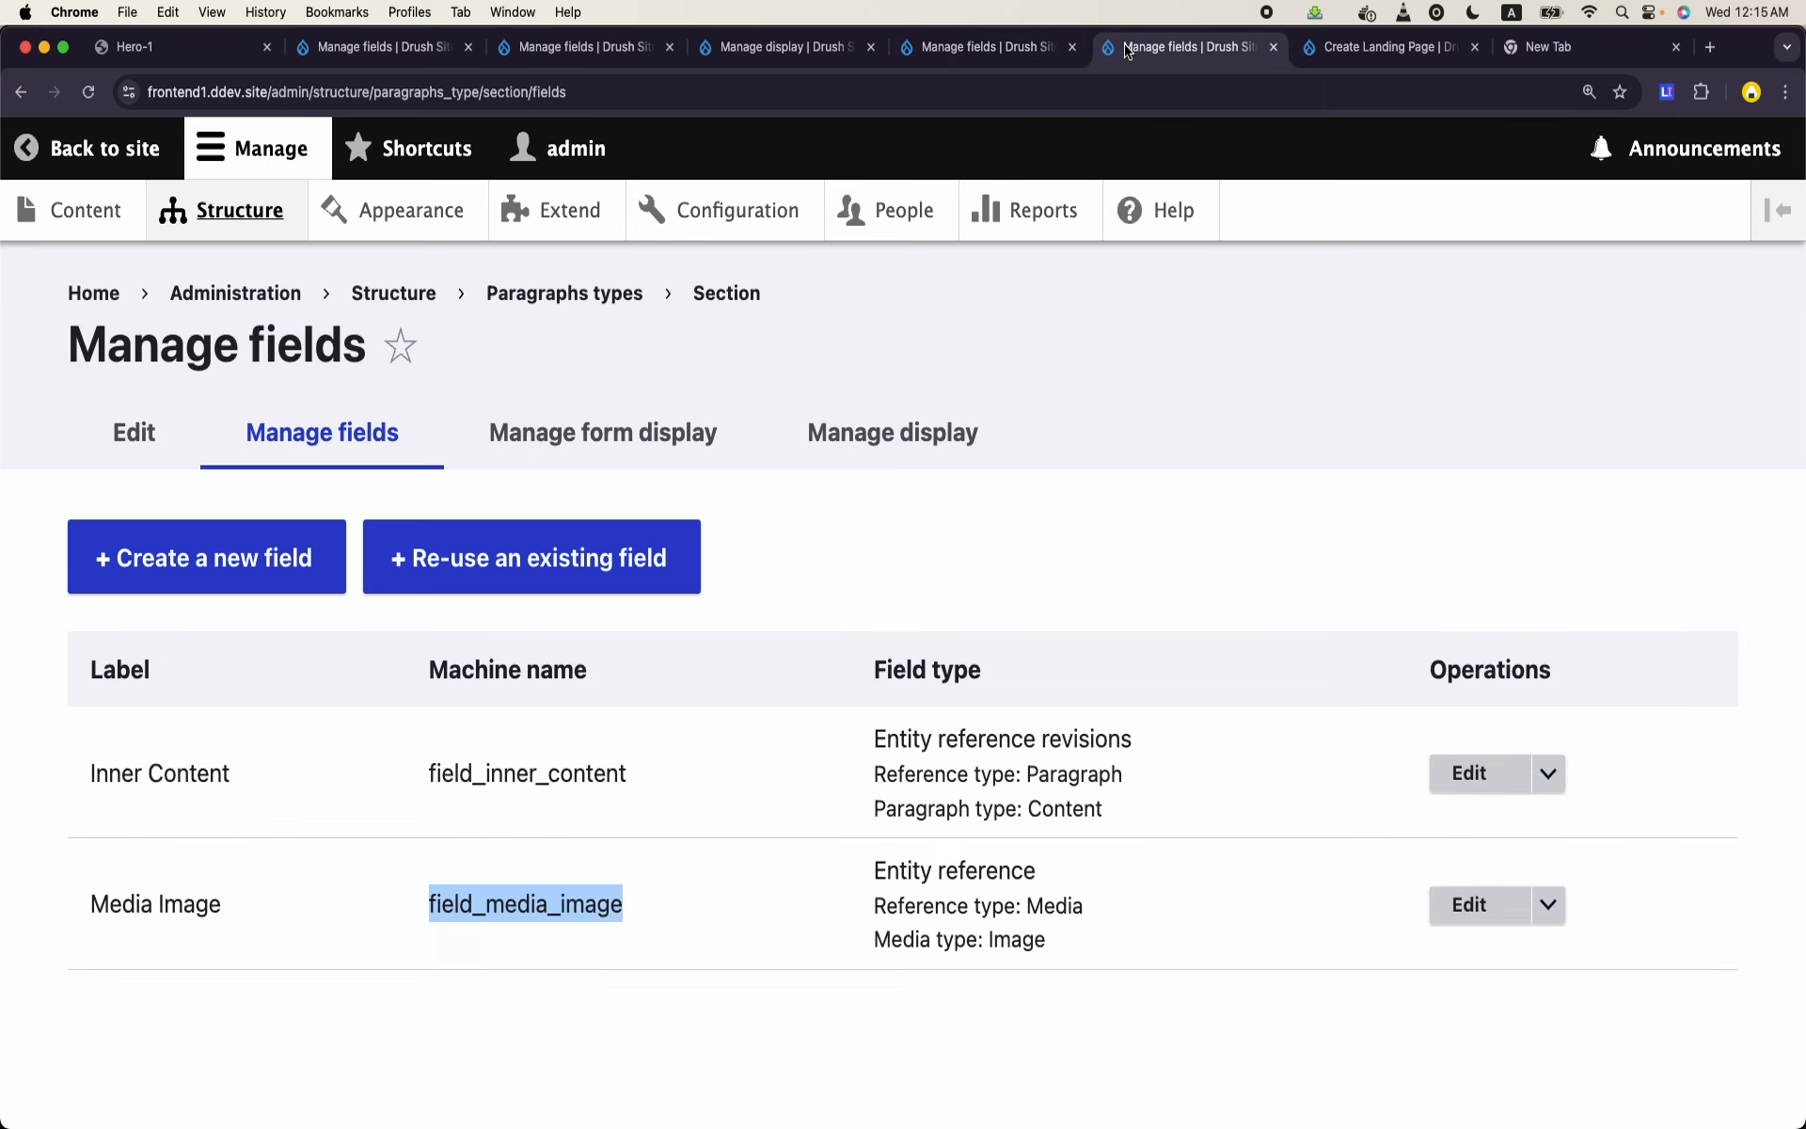
left_click(755, 45)
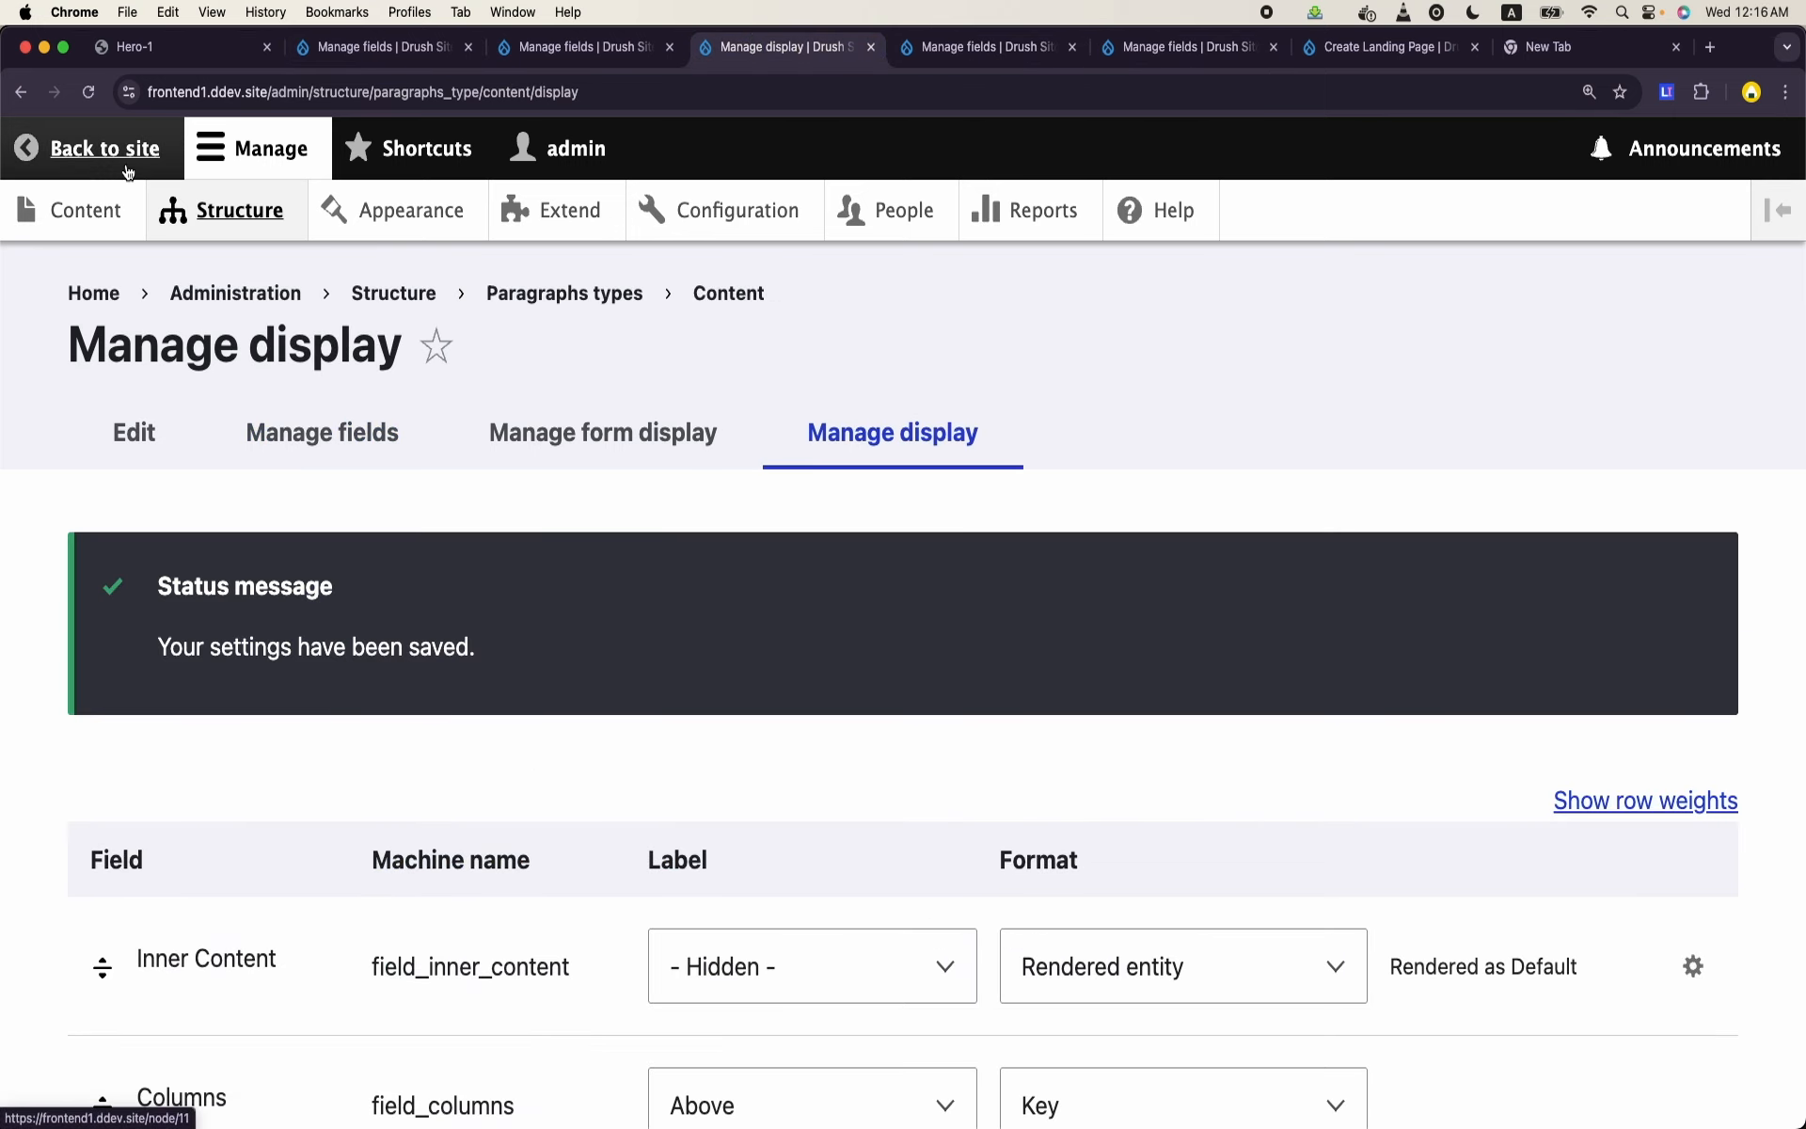
left_click(108, 209)
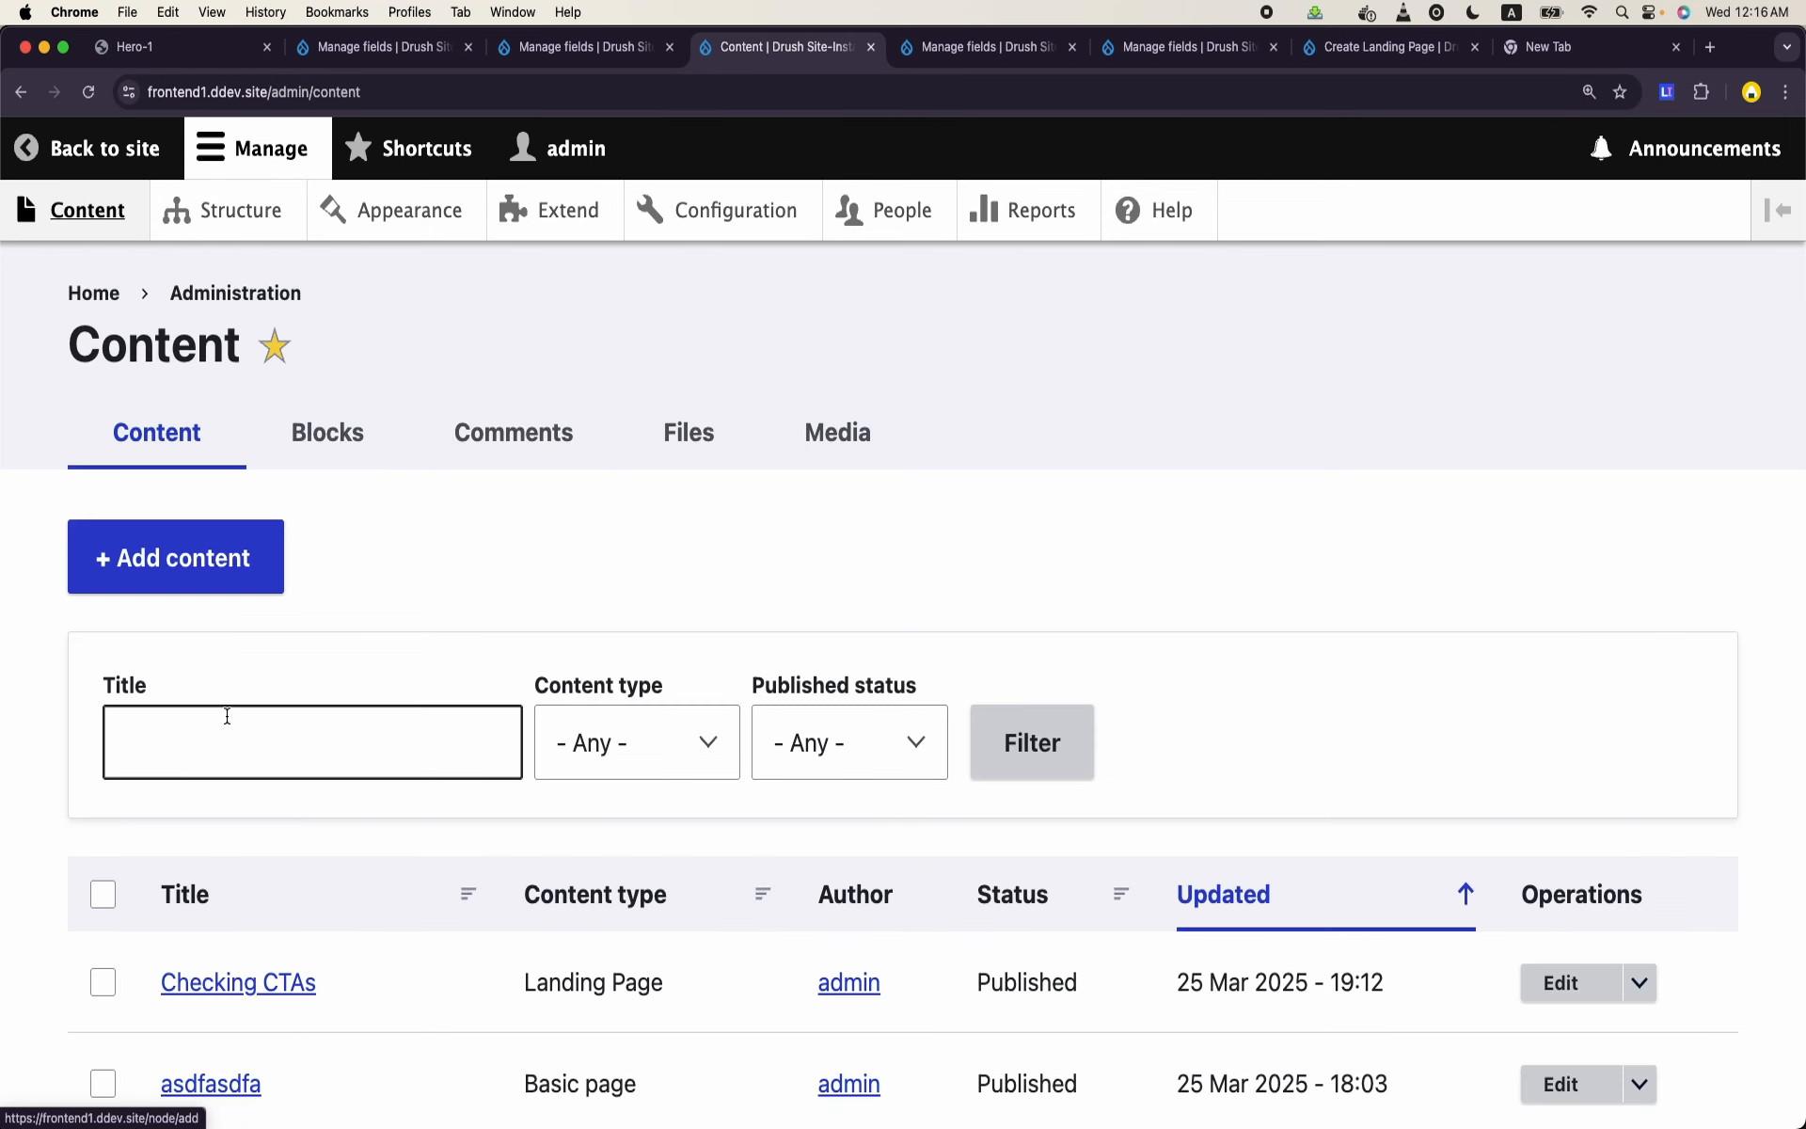
left_click(272, 978)
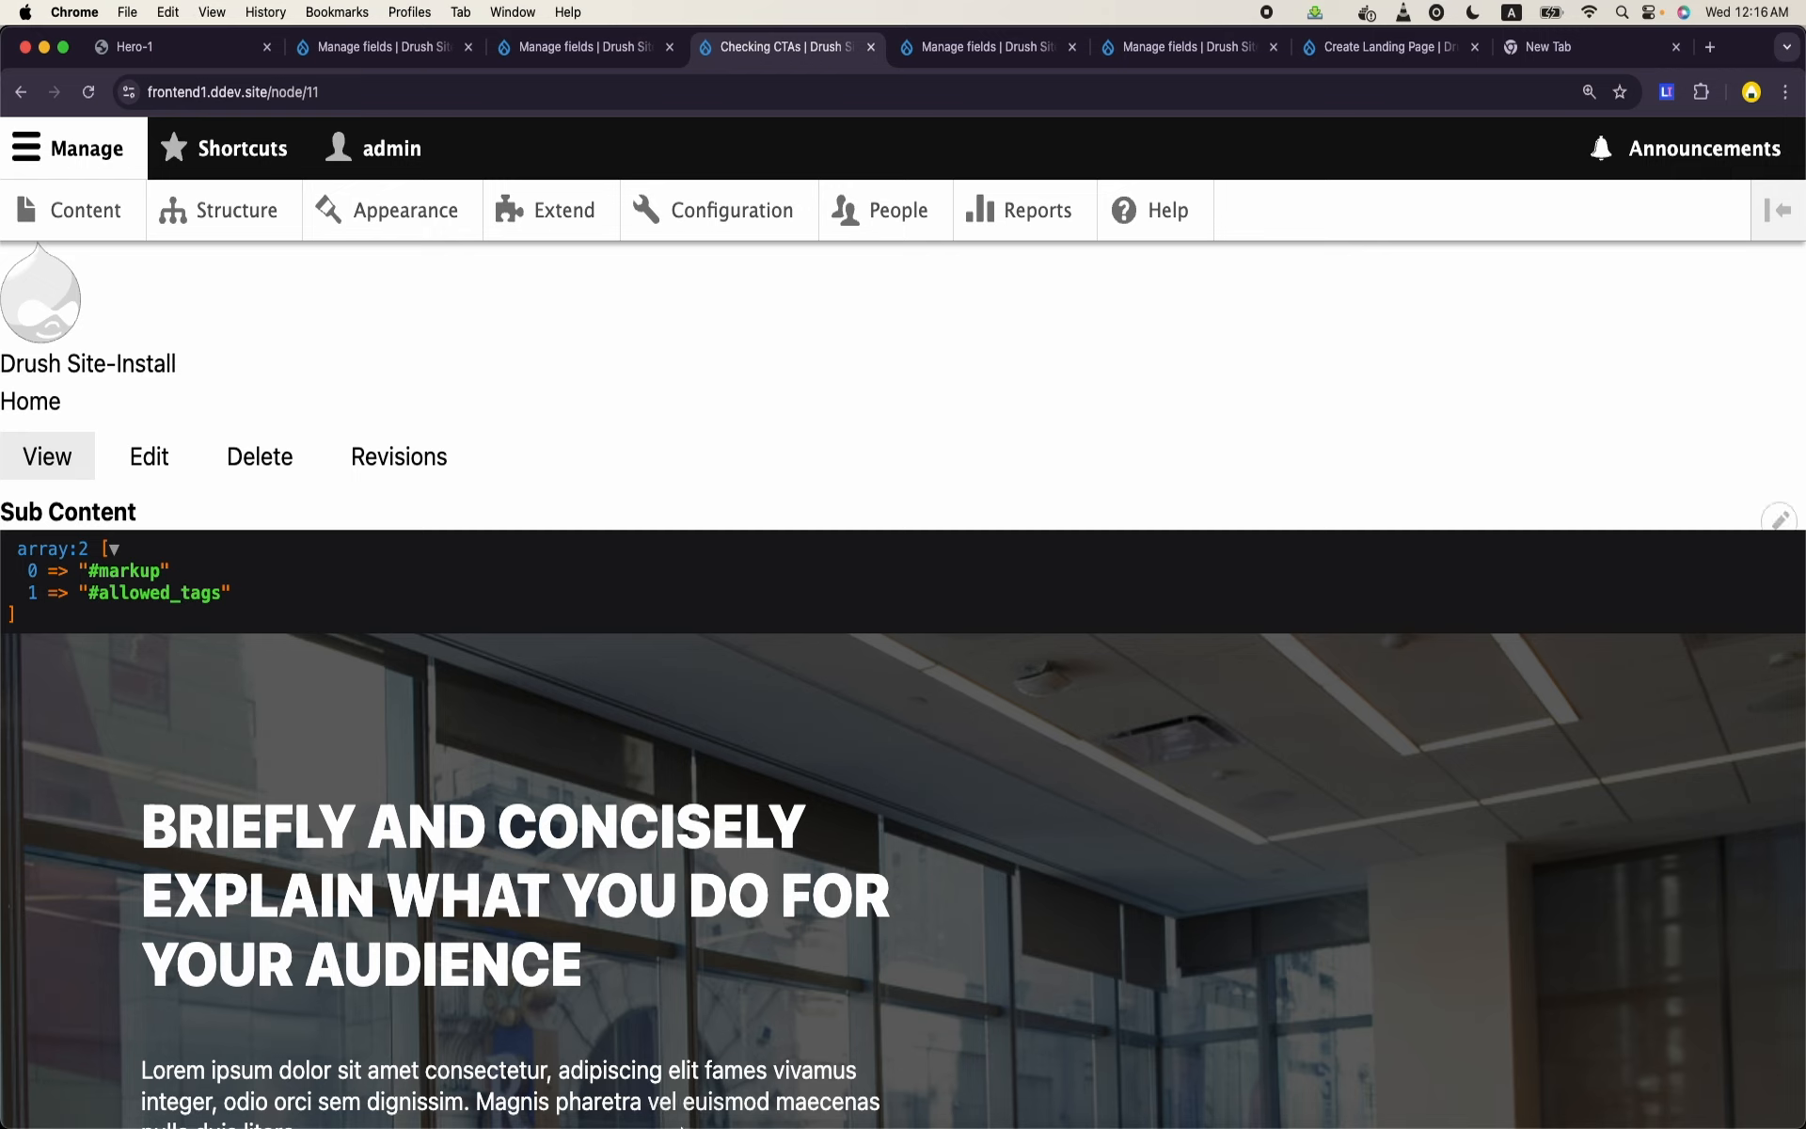
- Switch to VS Code, shorten the dump expression to {{dump(content.field_columns.0)}} and save the template
mouse_move(743, 1124)
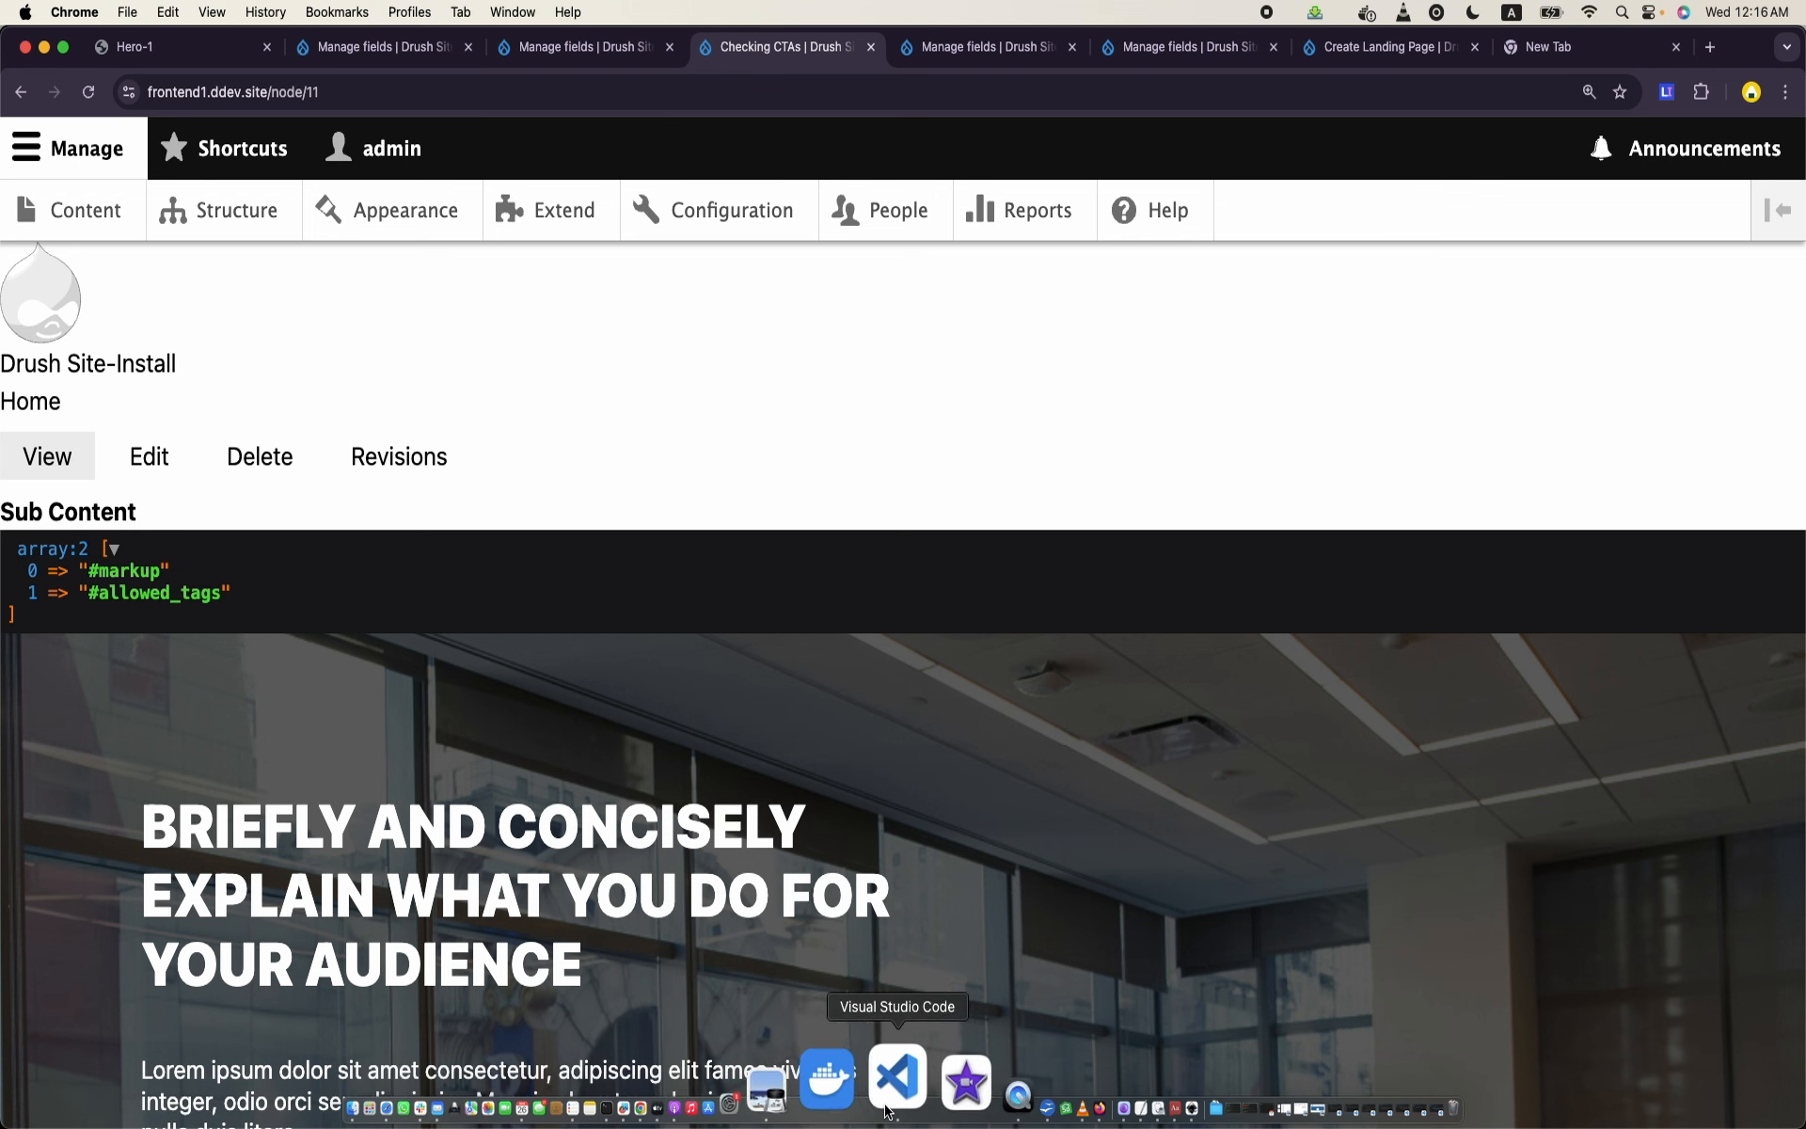
left_click(891, 1082)
key("BackSpace")
key("BackSpace")
key("BackSpace")
key("BackSpace")
key("BackSpace")
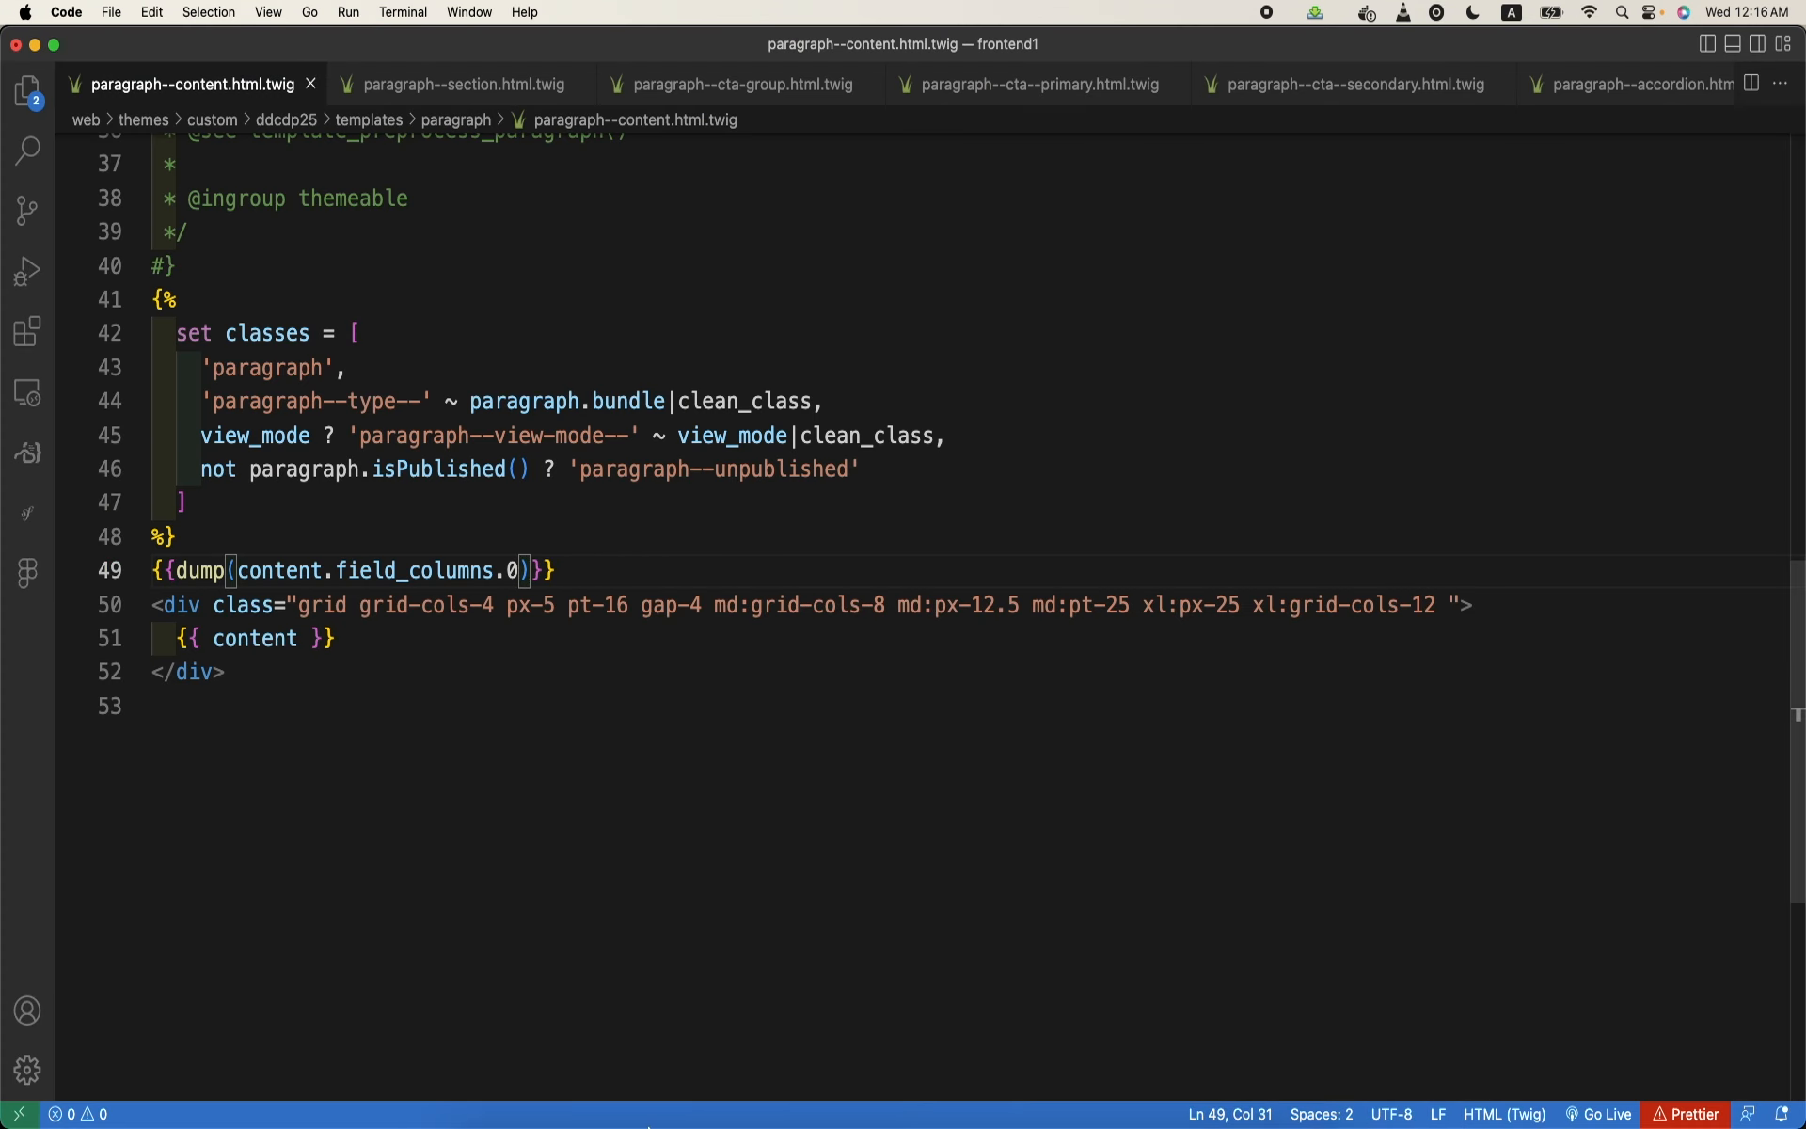
- Switch to Terminal and rebuild the Drupal cache with ddev drush cr
left_click(719, 1101)
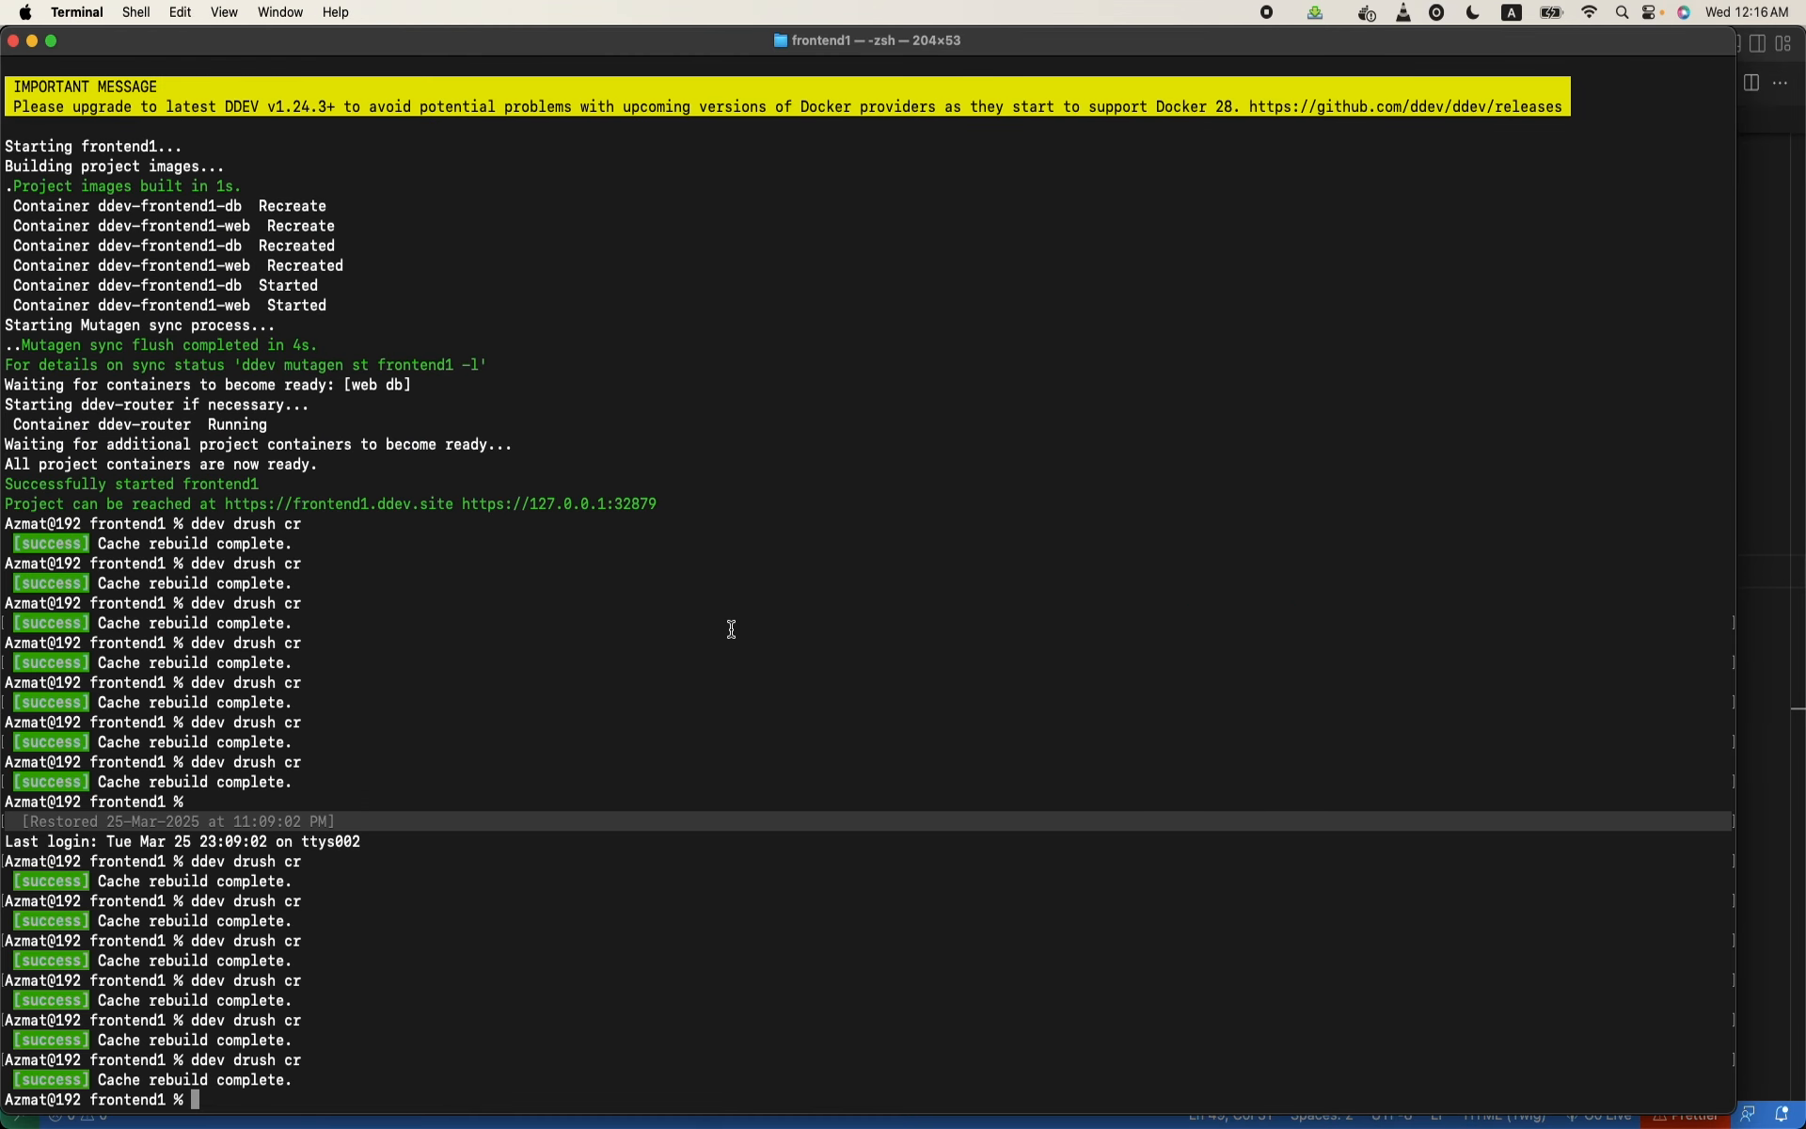
type("dev dr")
key("BackSpace")
type("ev drush cr")
key("Return")
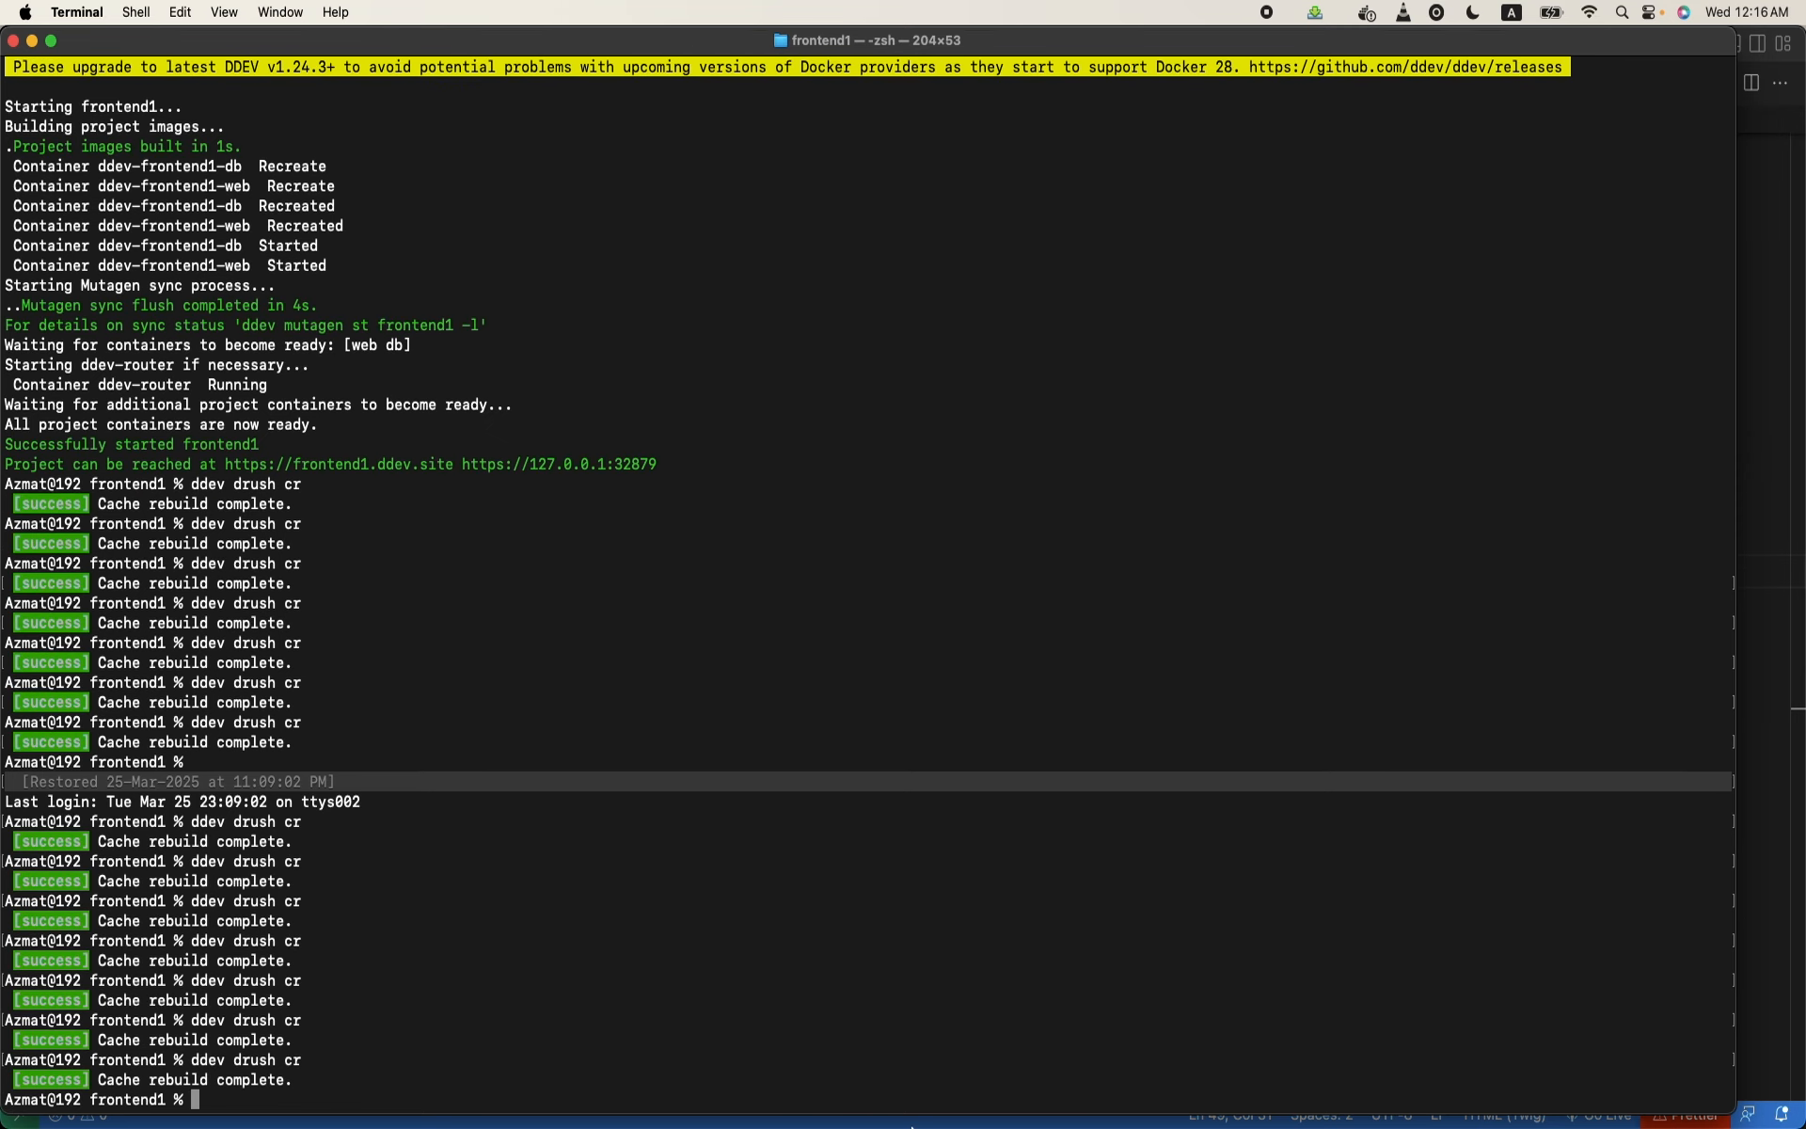
- Switch to Chrome, reload the Checking CTAs page and examine the #markup entry in the dumped Columns array
mouse_move(856, 1117)
left_click(769, 1077)
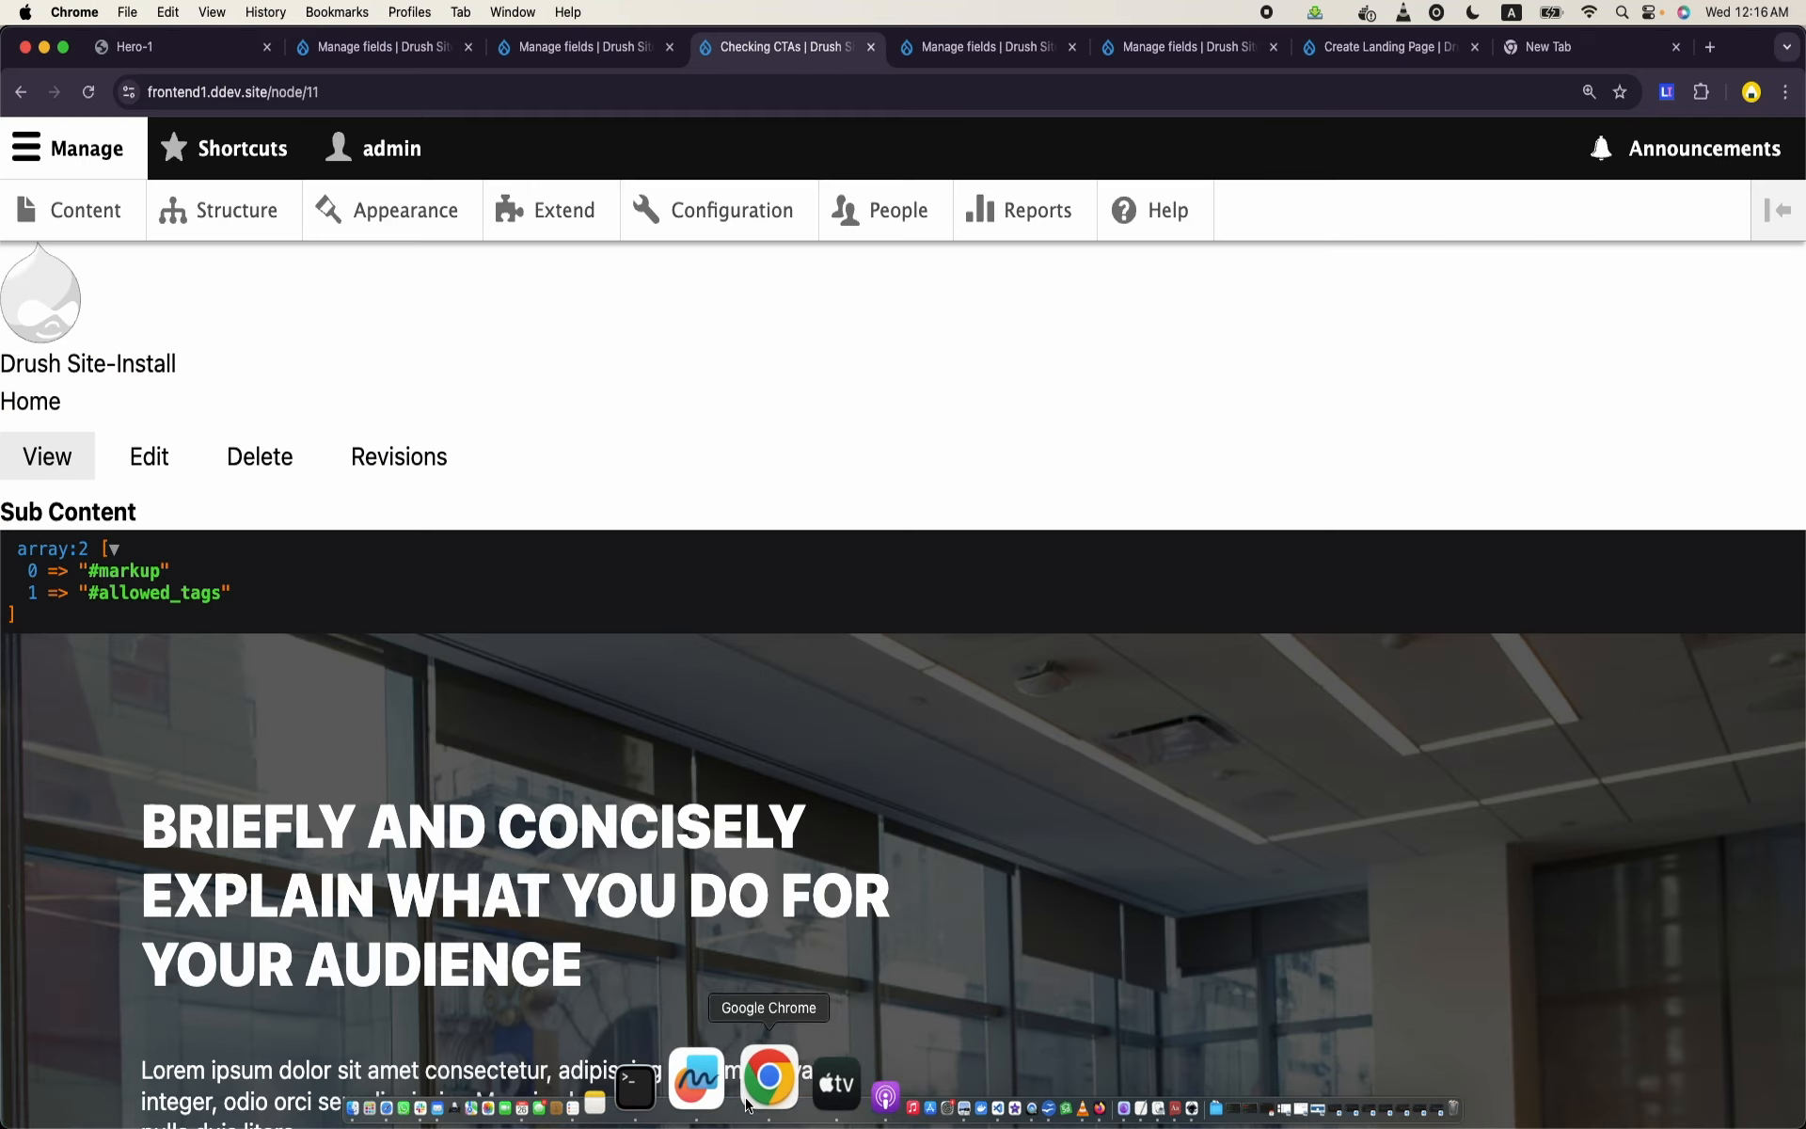
left_click(508, 94)
key("Return")
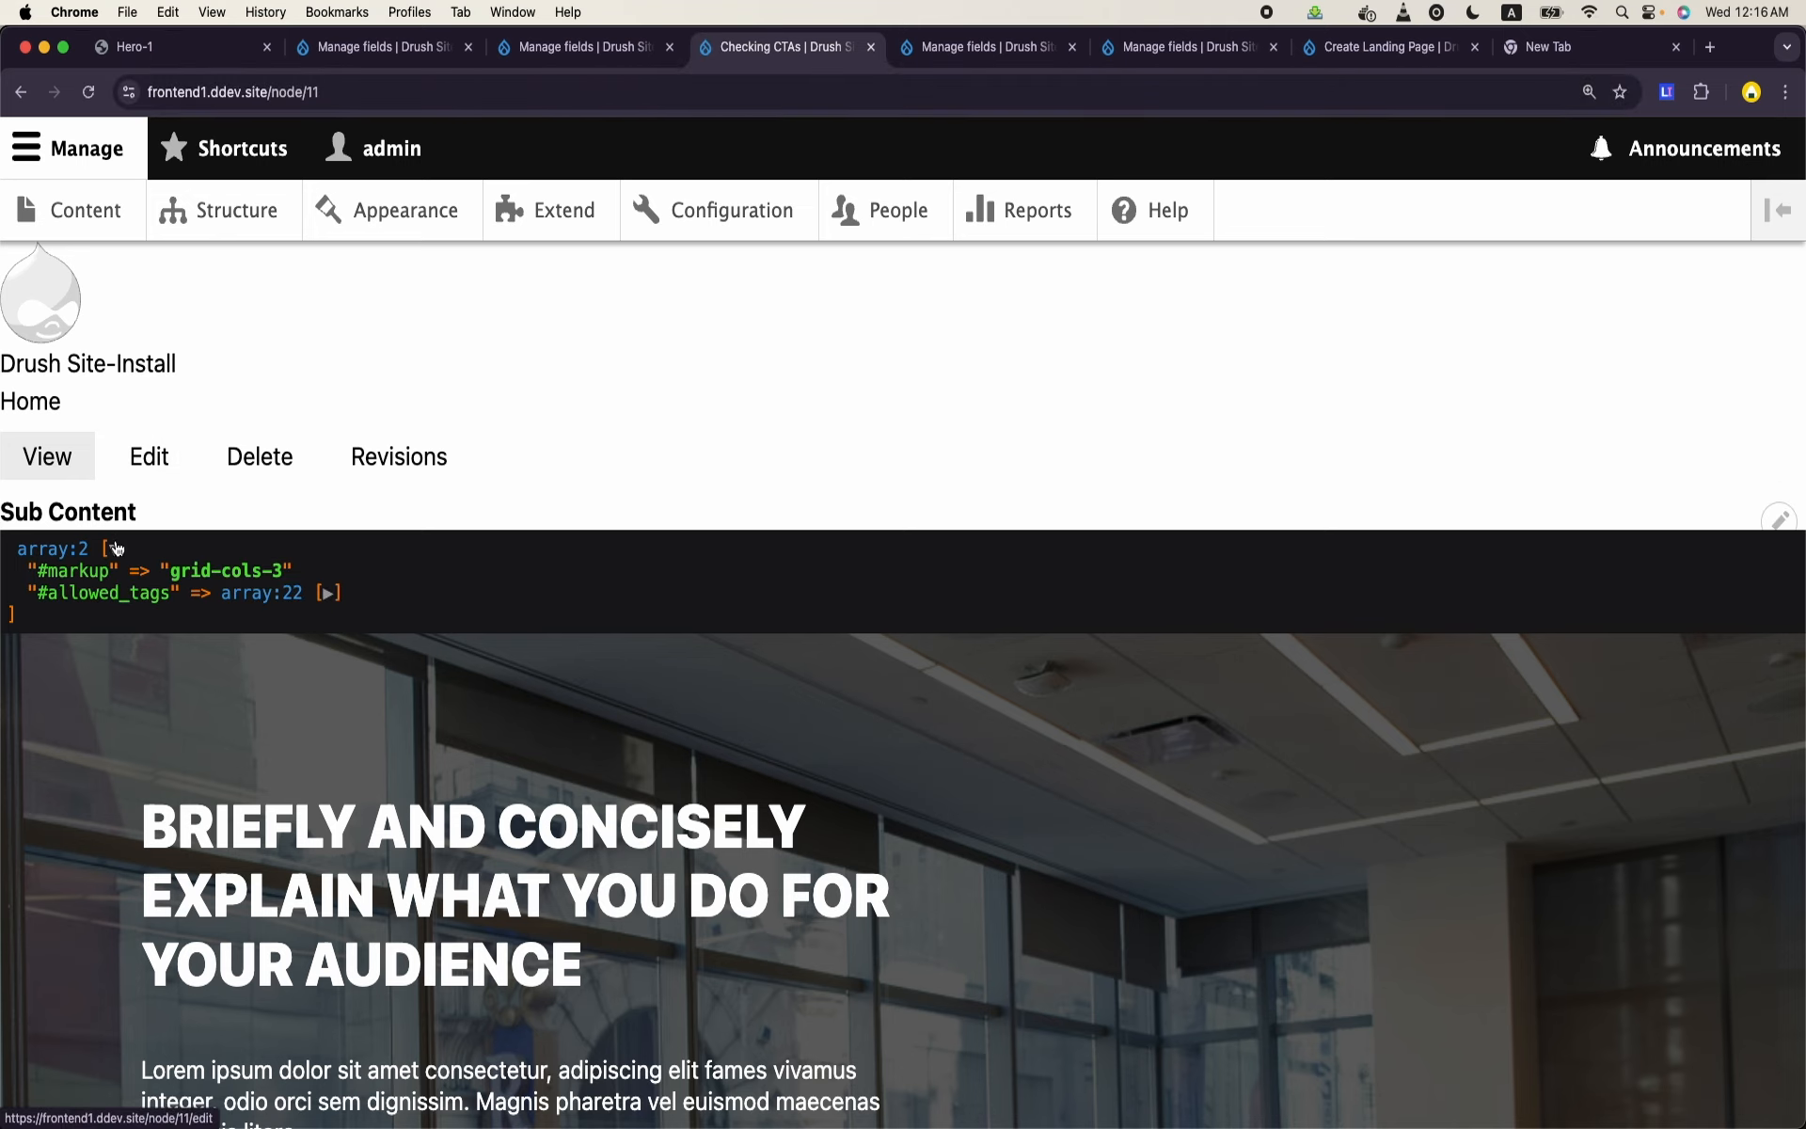
left_click_drag(33, 573, 109, 577)
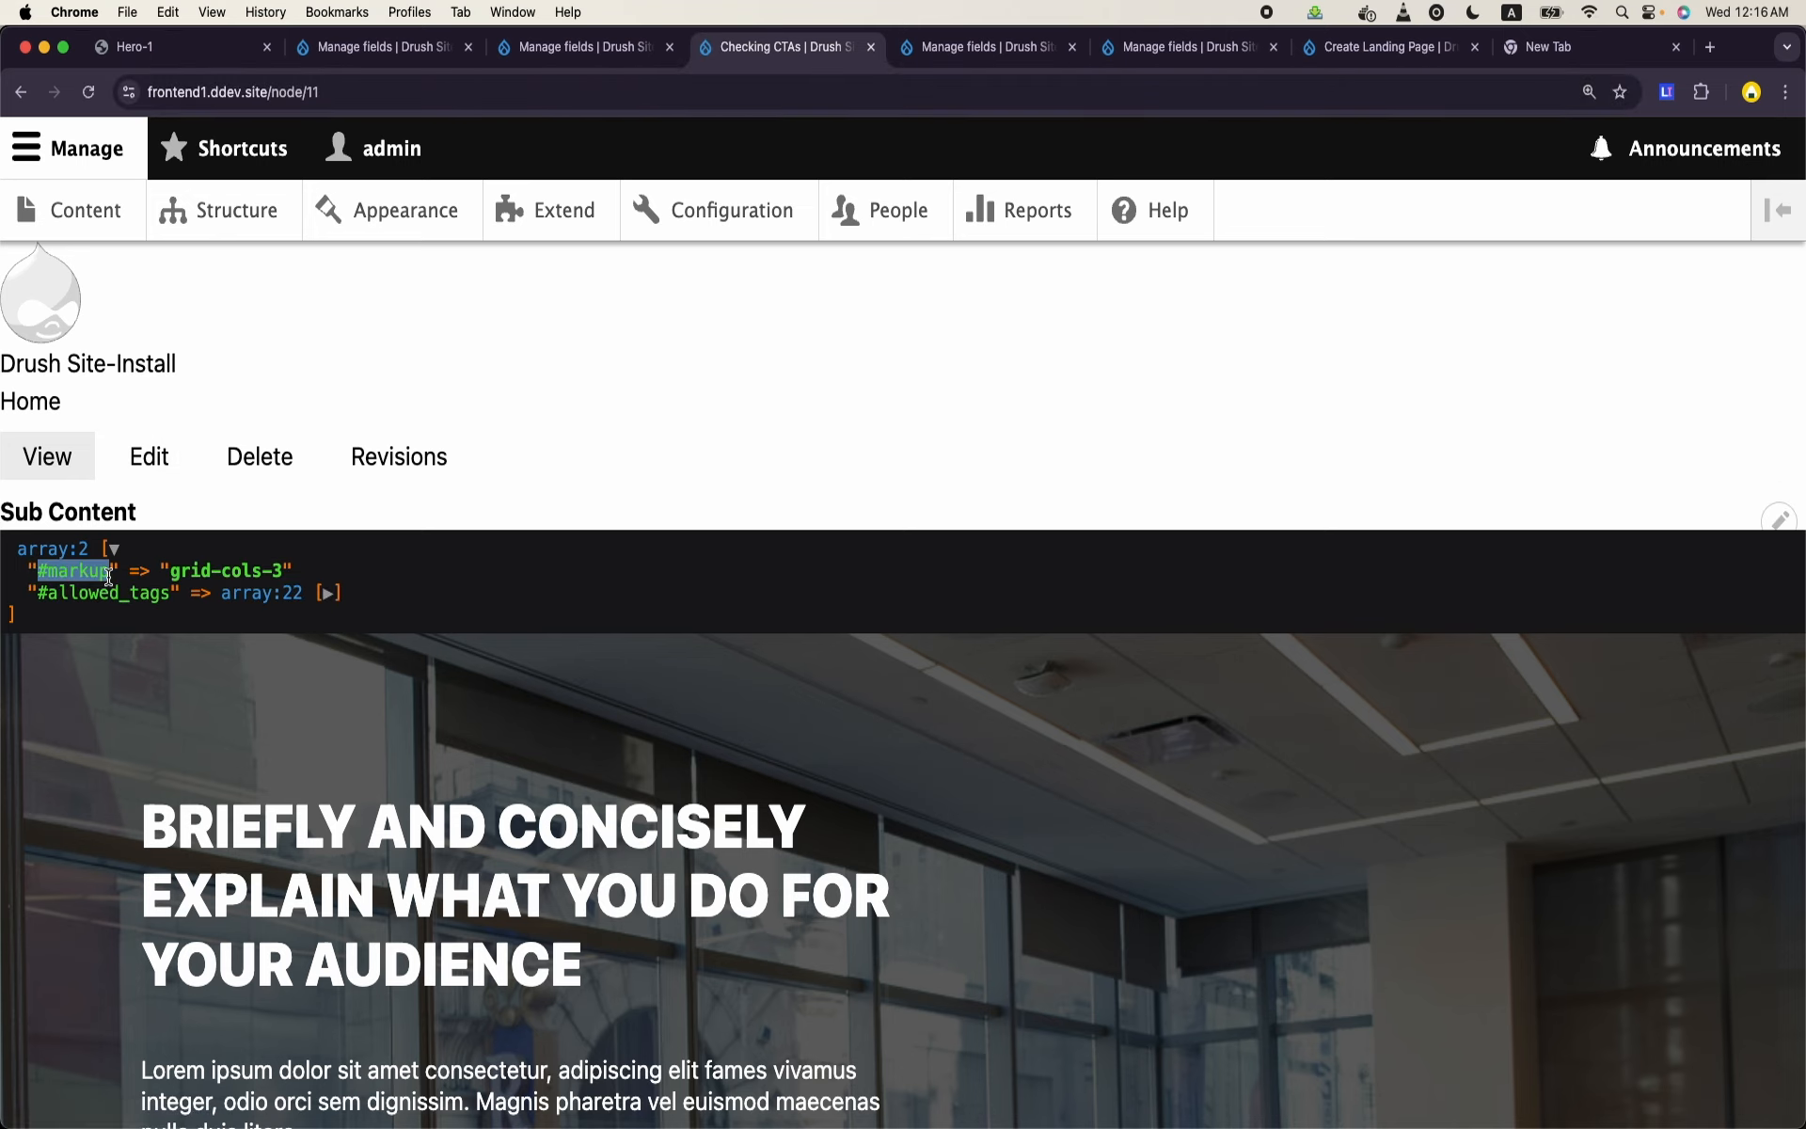
triple_click(181, 572)
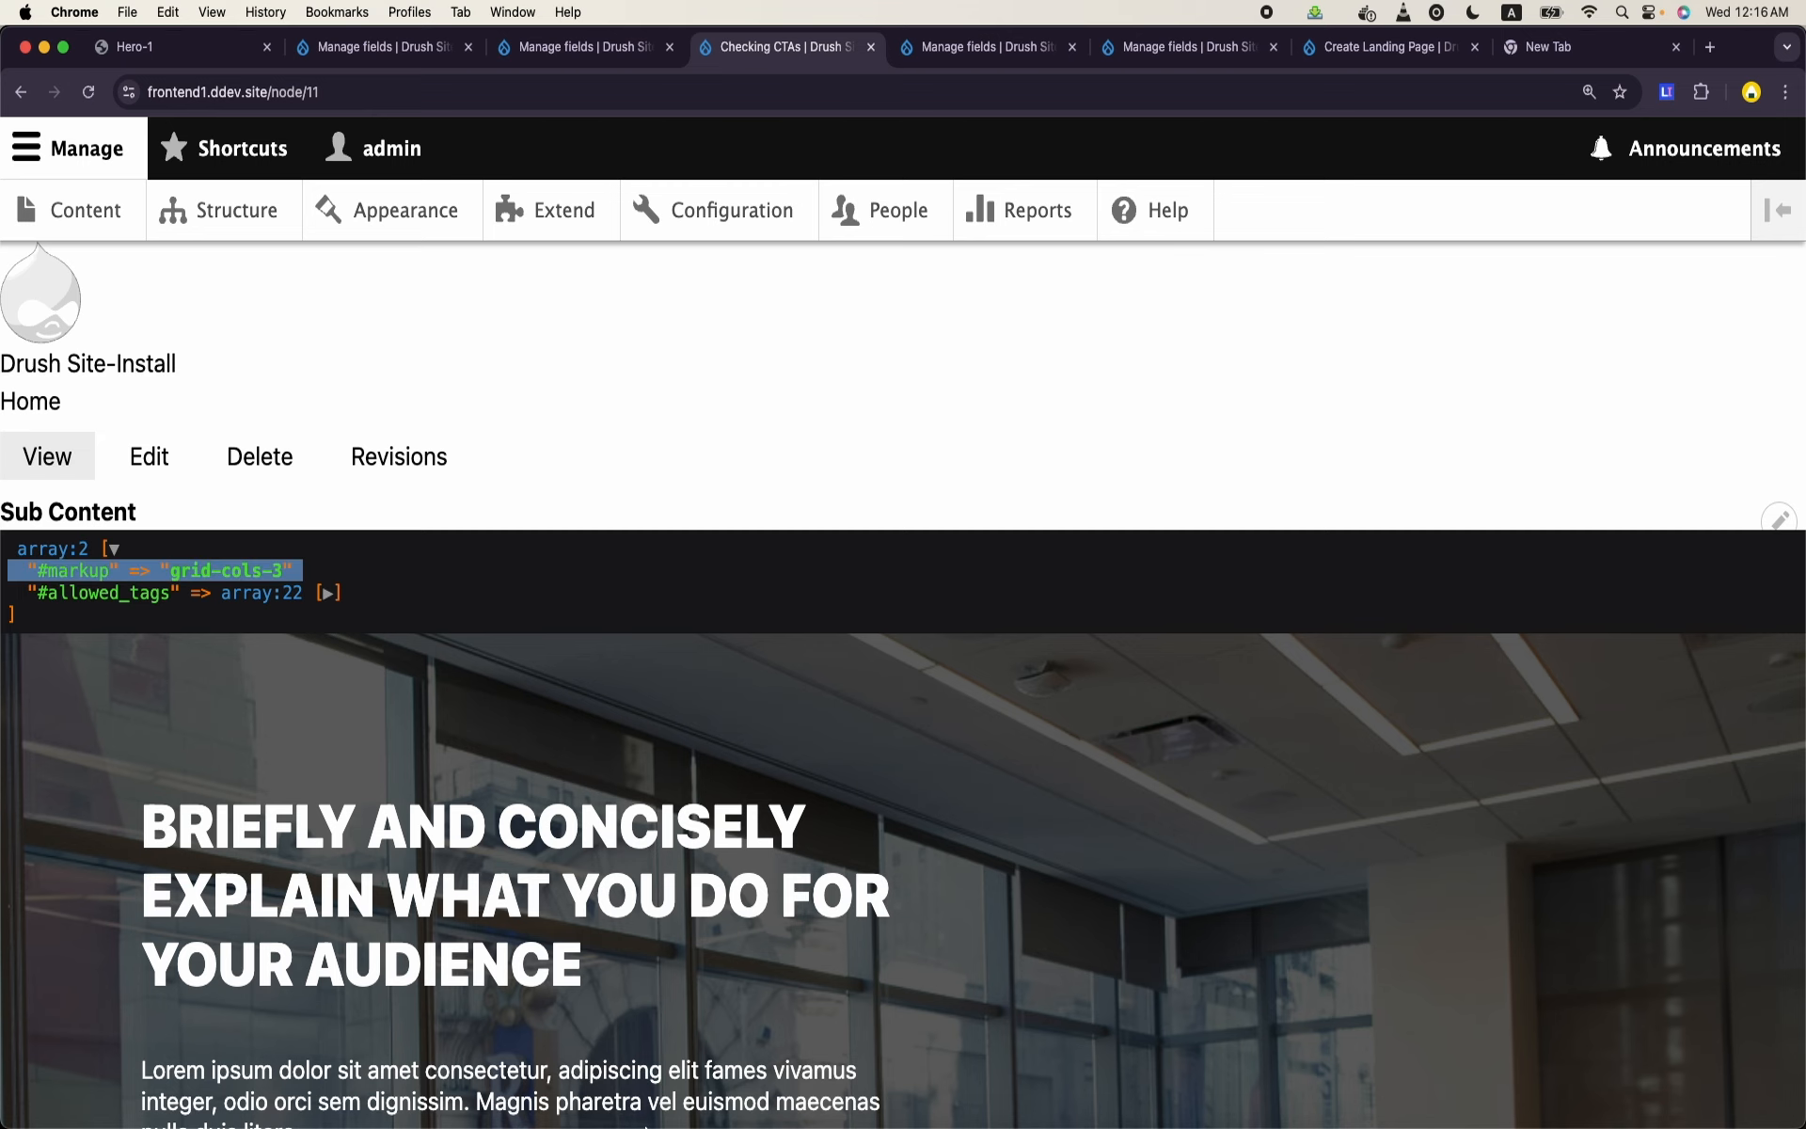
- Return to VS Code, extend the dump expression to content.field_columns.0['#markup'], save the template and reload the Checking CTAs page in Chrome
left_click(895, 1080)
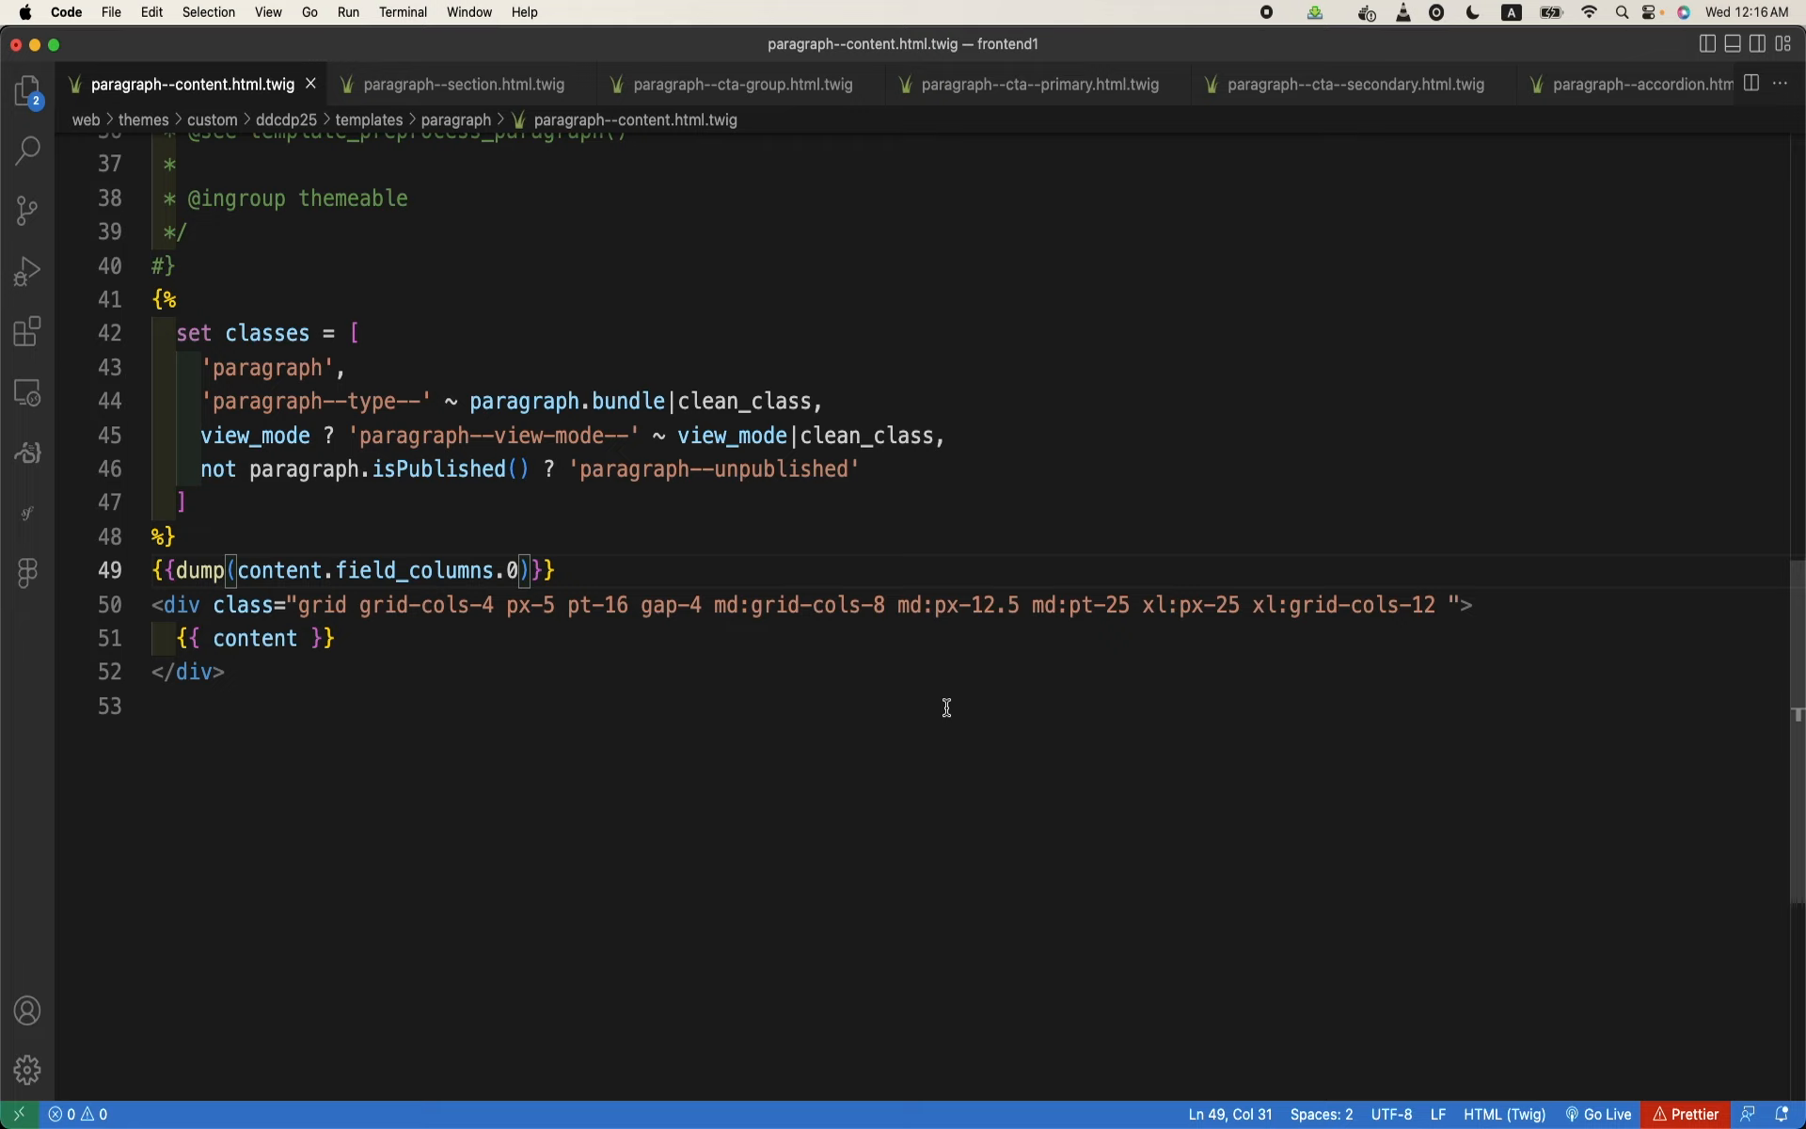
type("[")
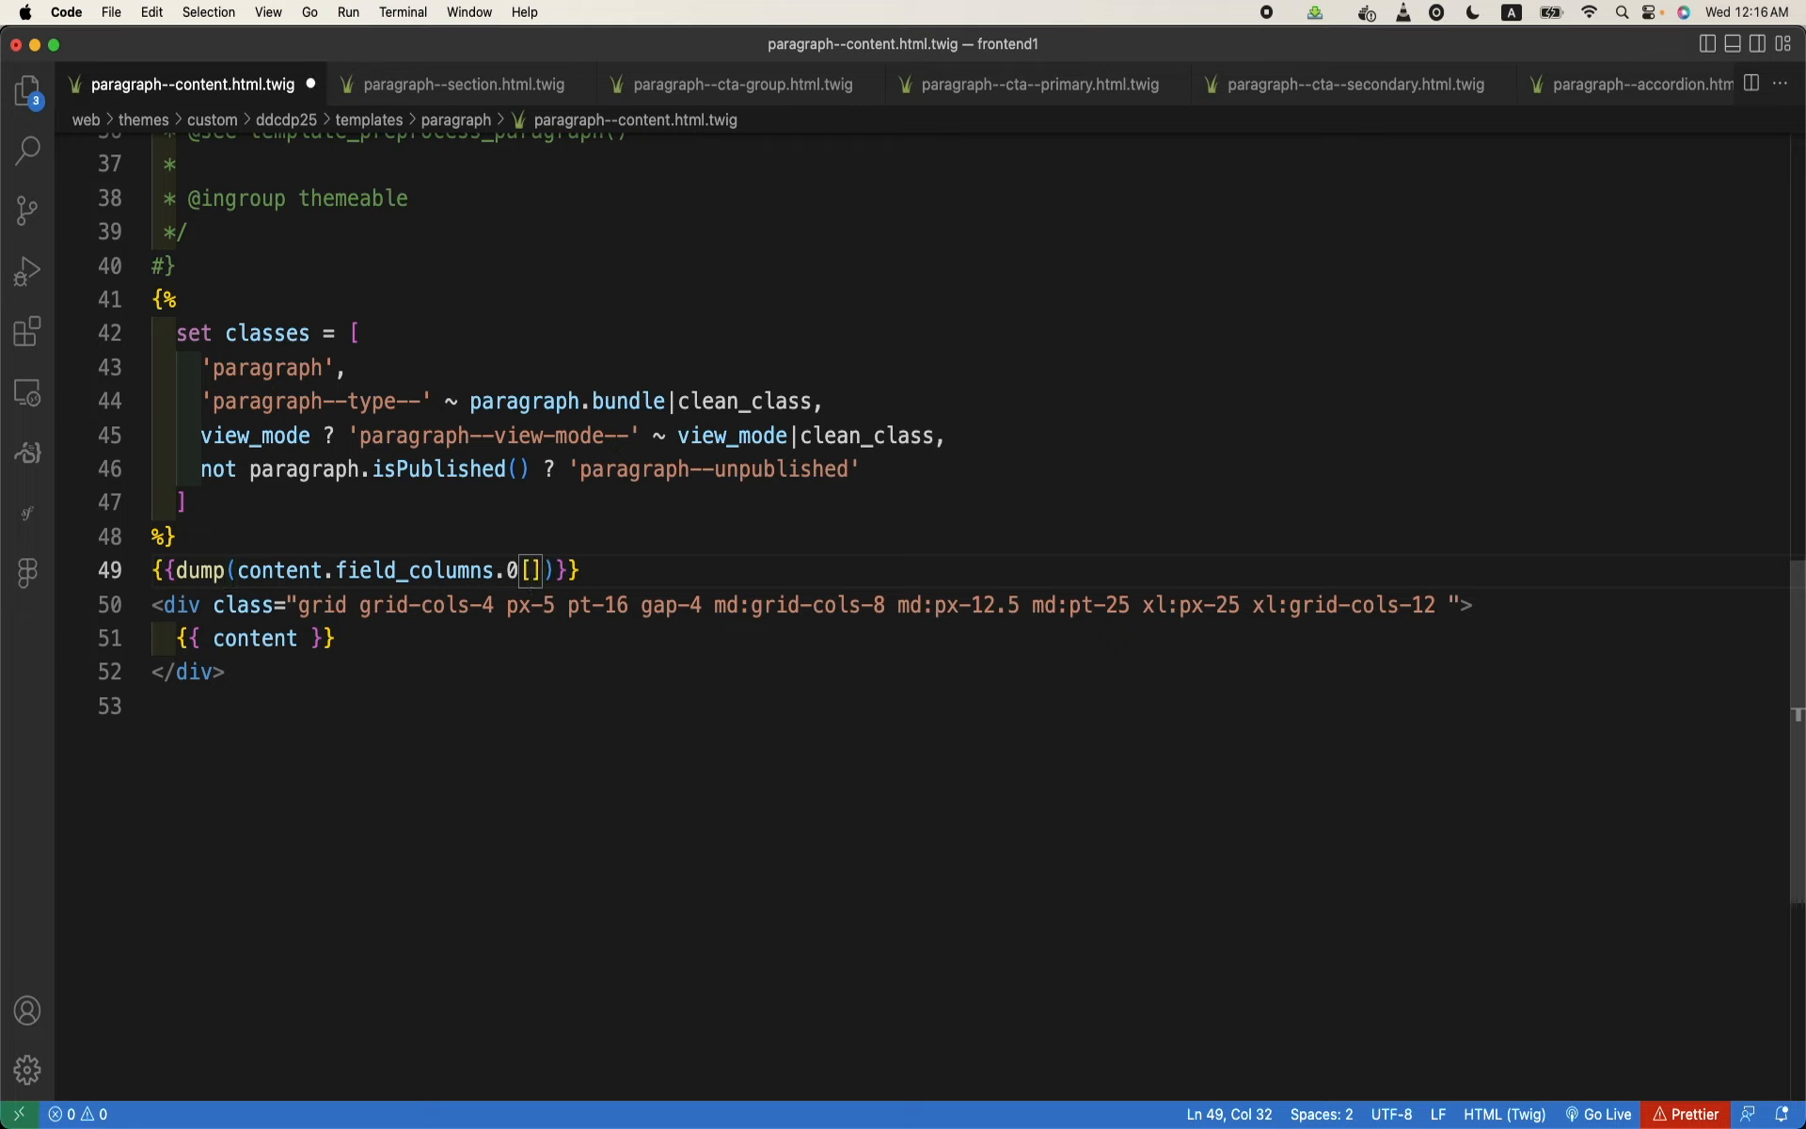
type("'")
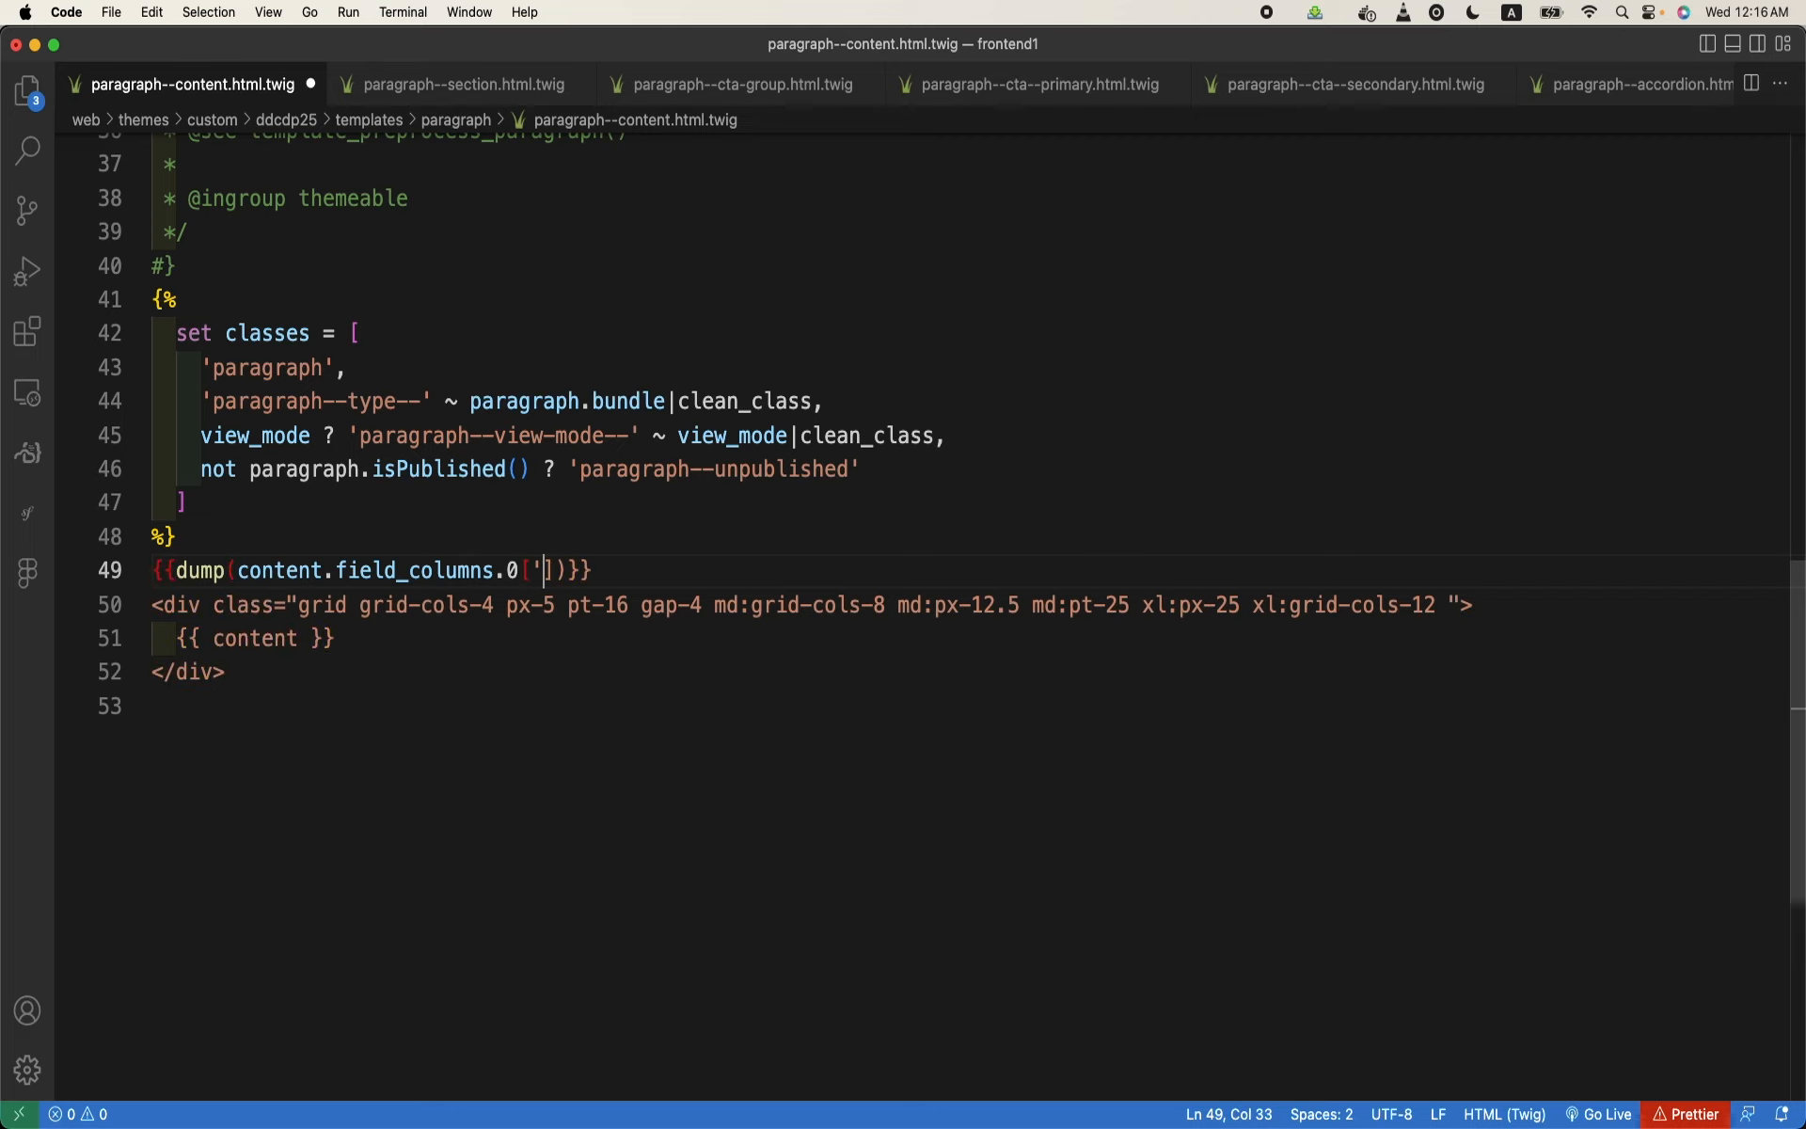
type("#markup")
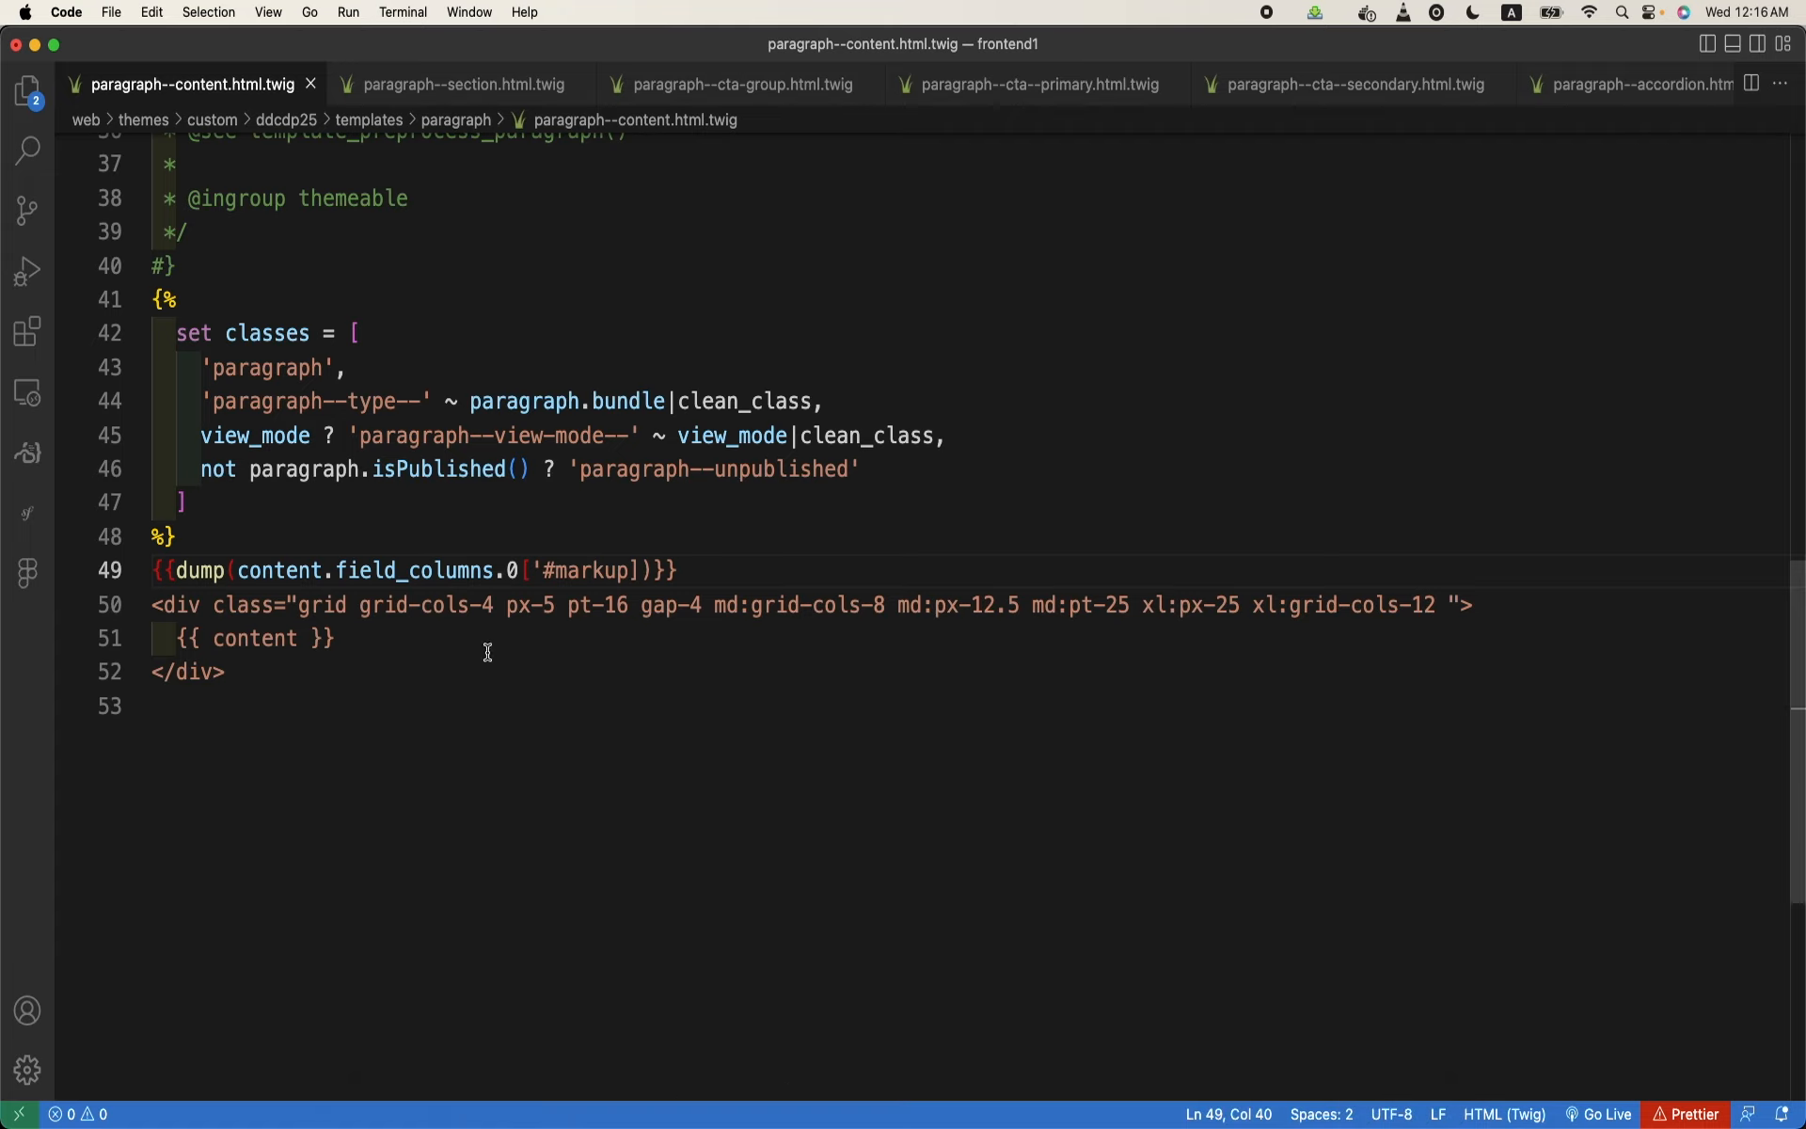
type("'")
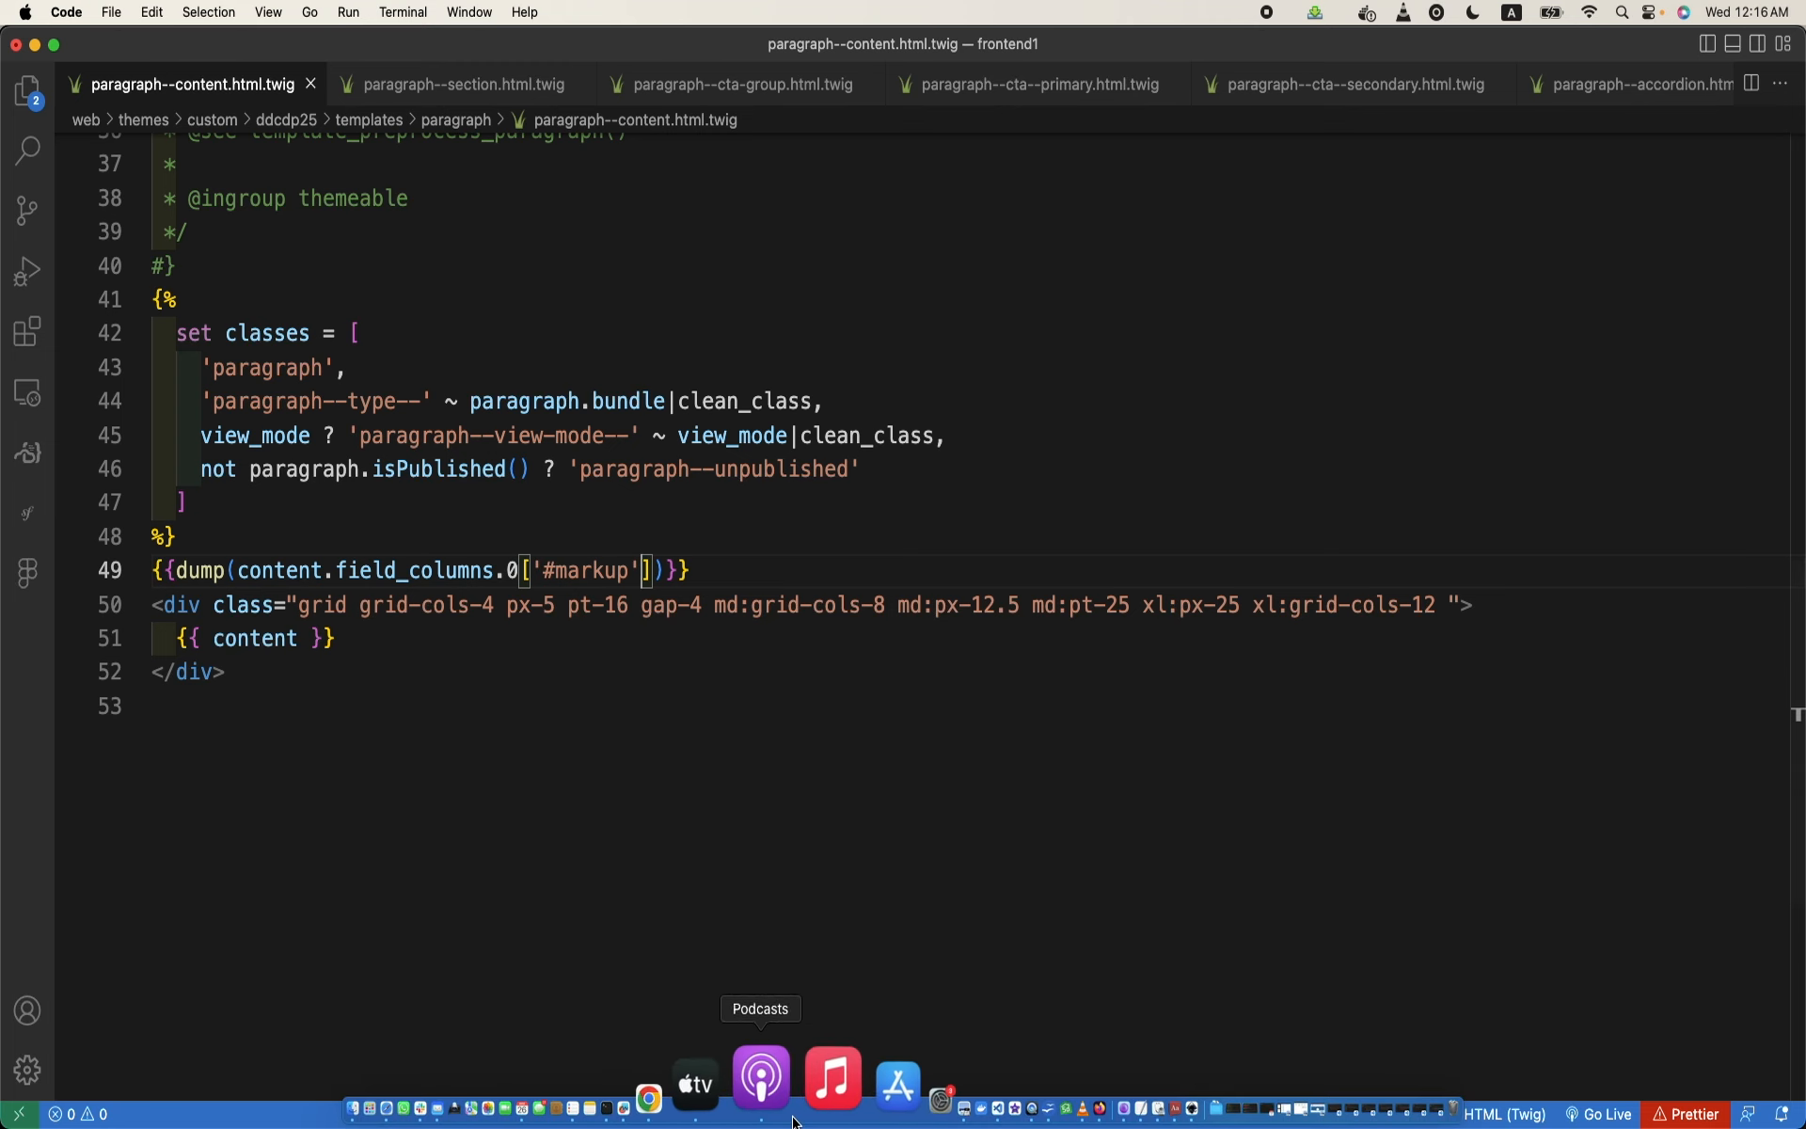
left_click(752, 1106)
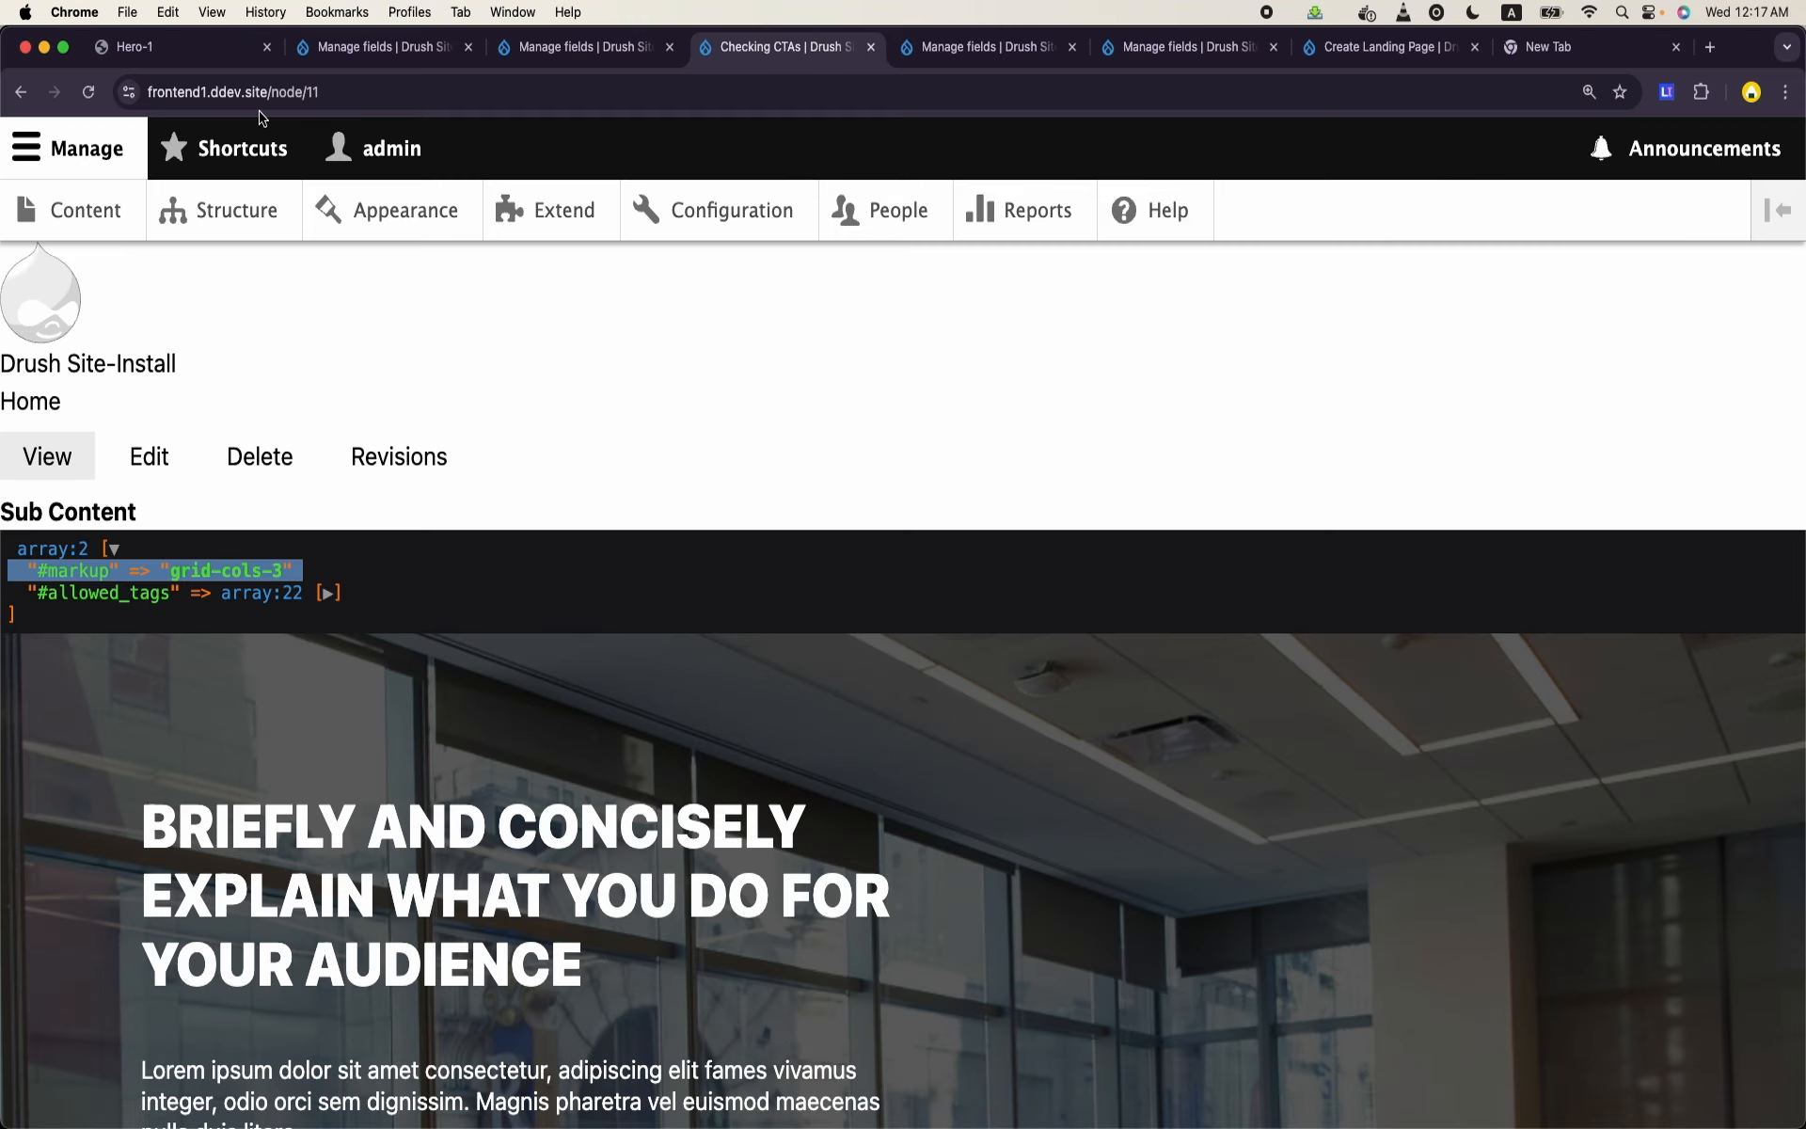
left_click(87, 92)
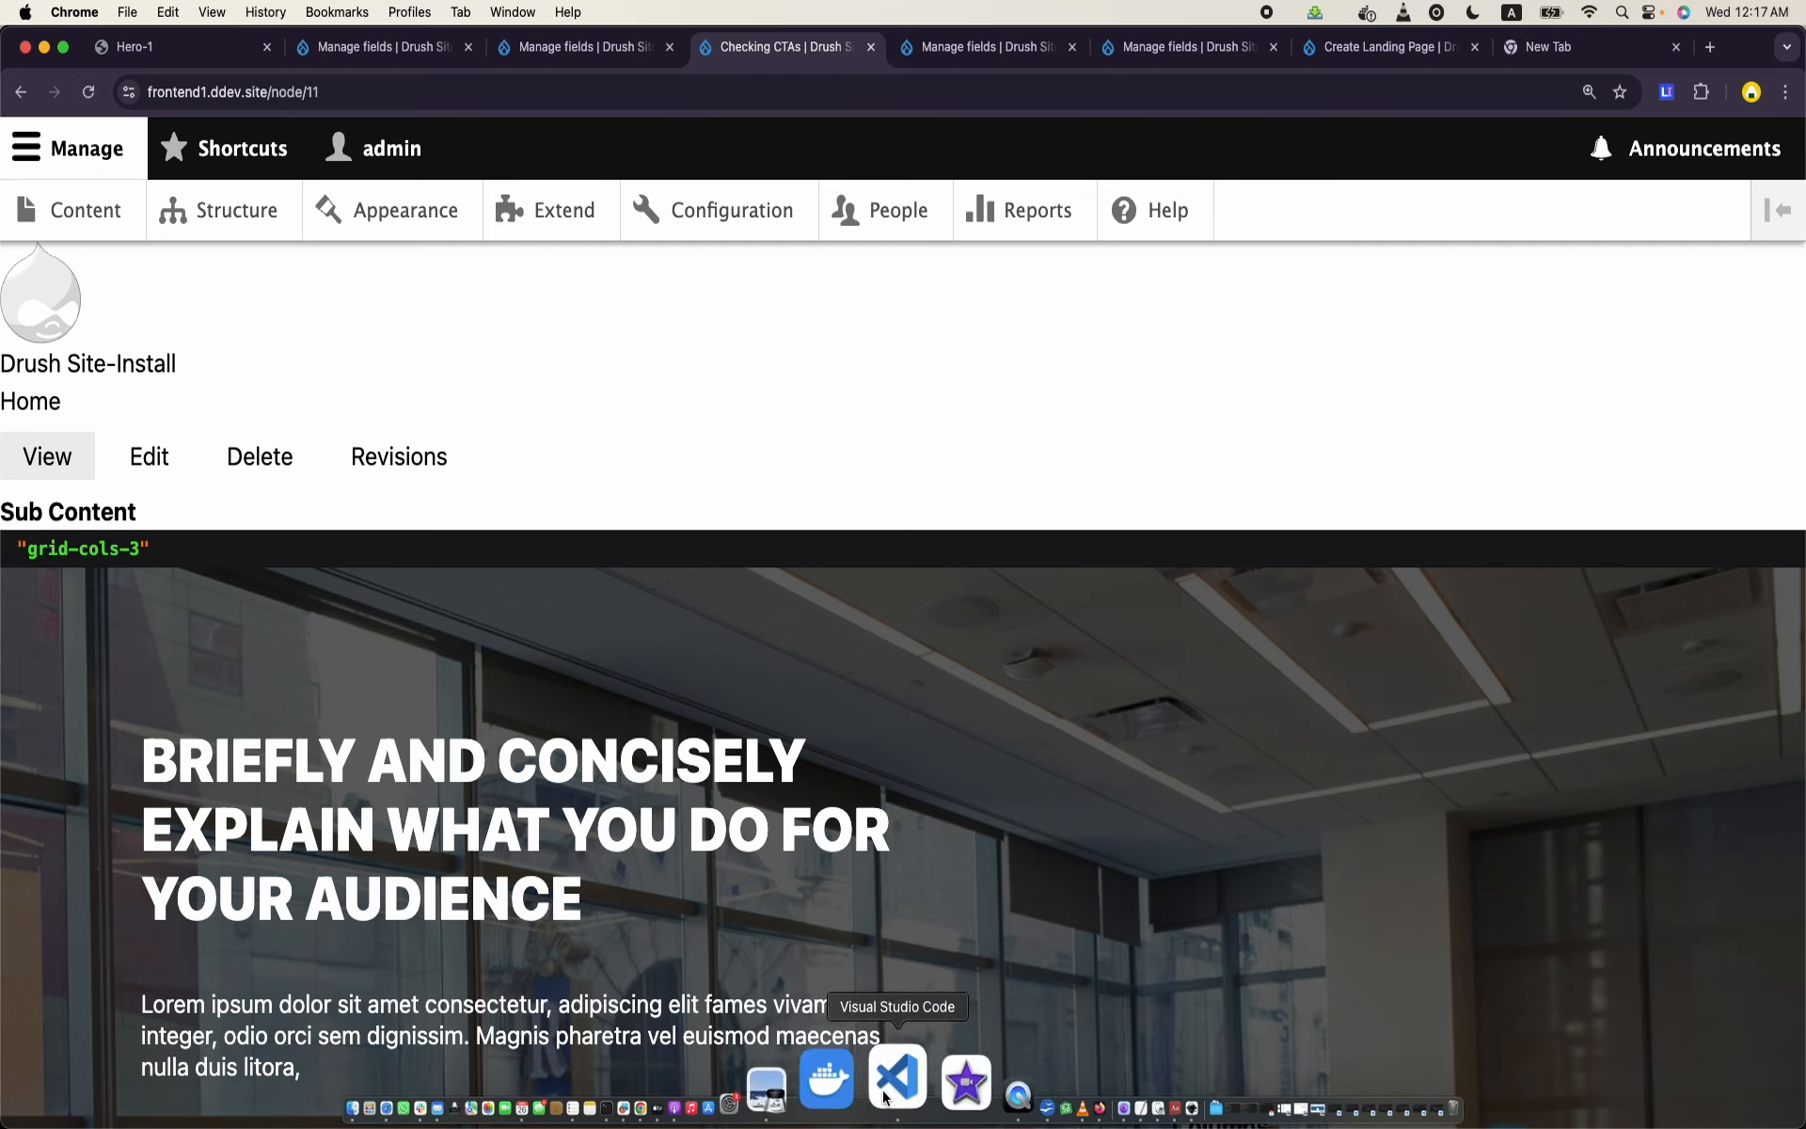
- Switch to VS Code, try dumping content.field_columns.0.value in paragraph--content.html.twig, save it and reload the Checking CTAs page in Chrome
left_click(885, 1096)
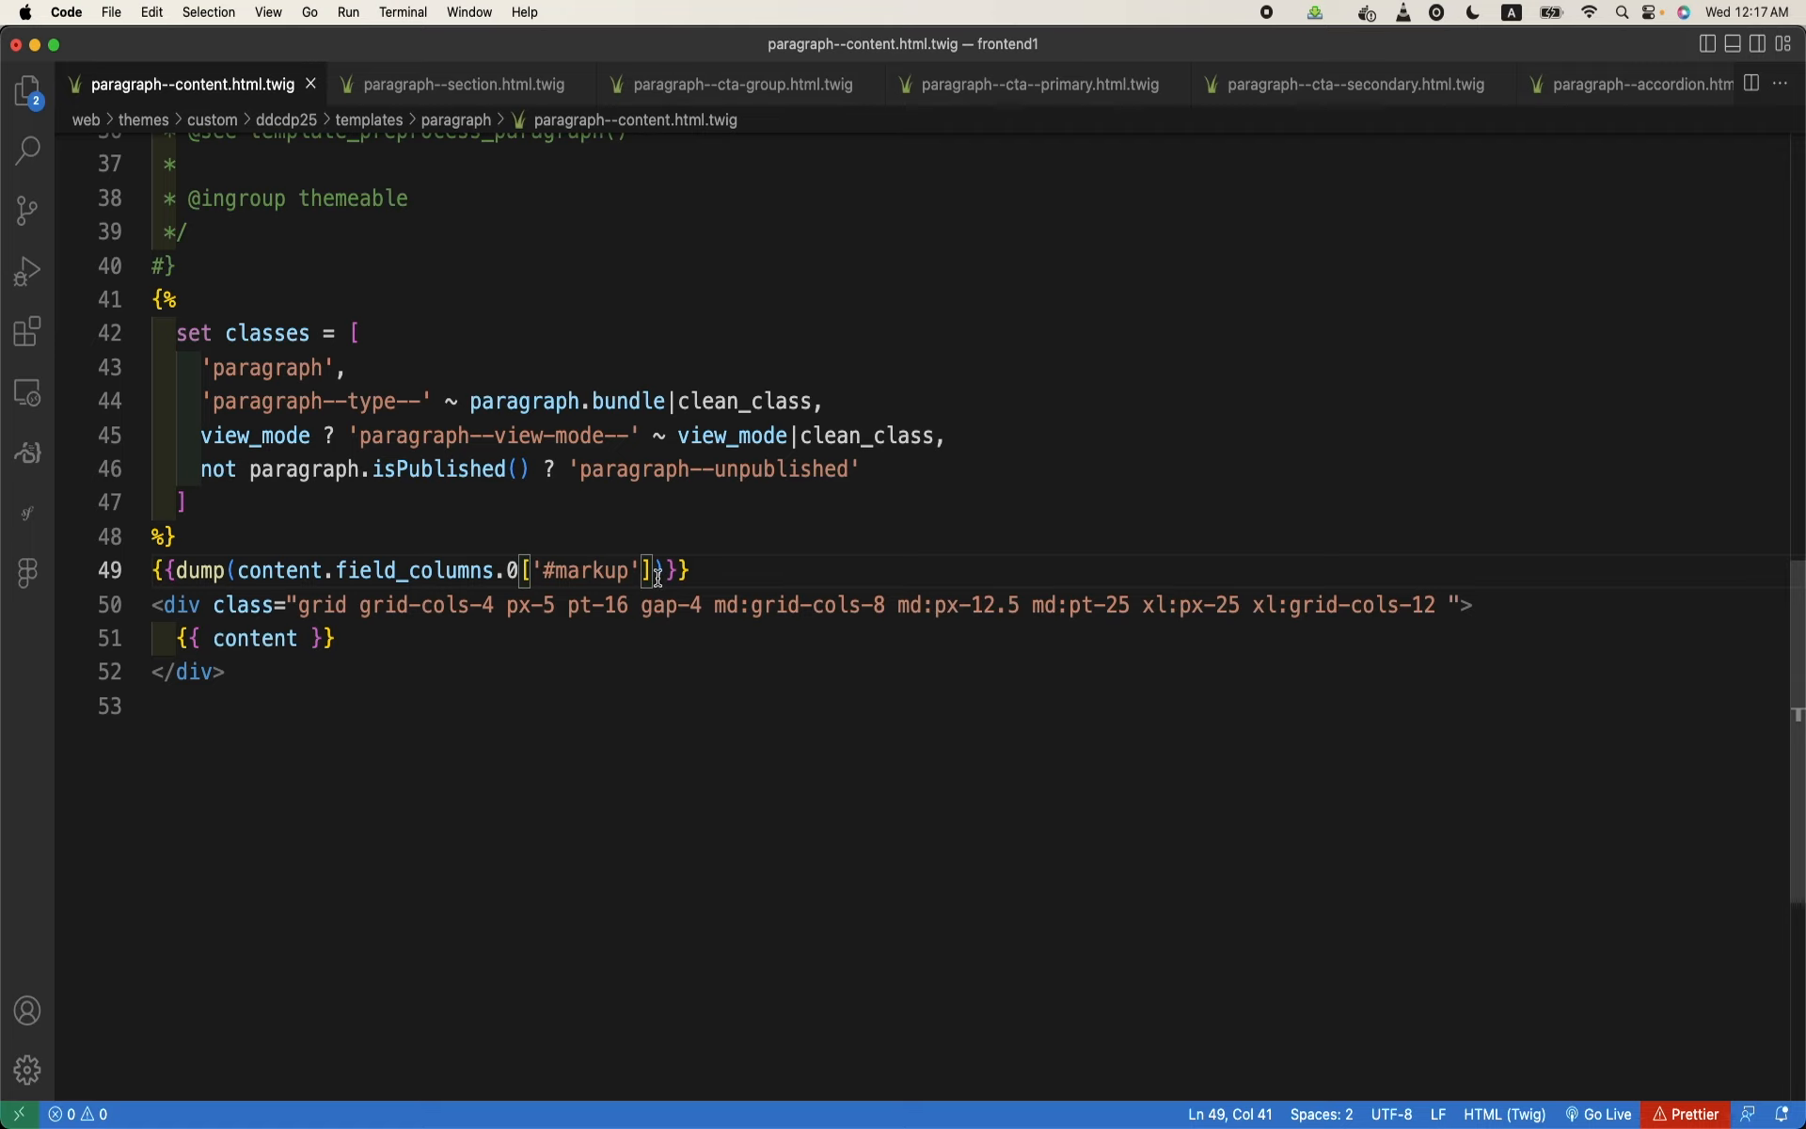
key("Right")
key("BackSpace")
key("BackSpace")
key("BackSpace")
key("BackSpace")
key("BackSpace")
key("BackSpace")
key("BackSpace")
key("BackSpace")
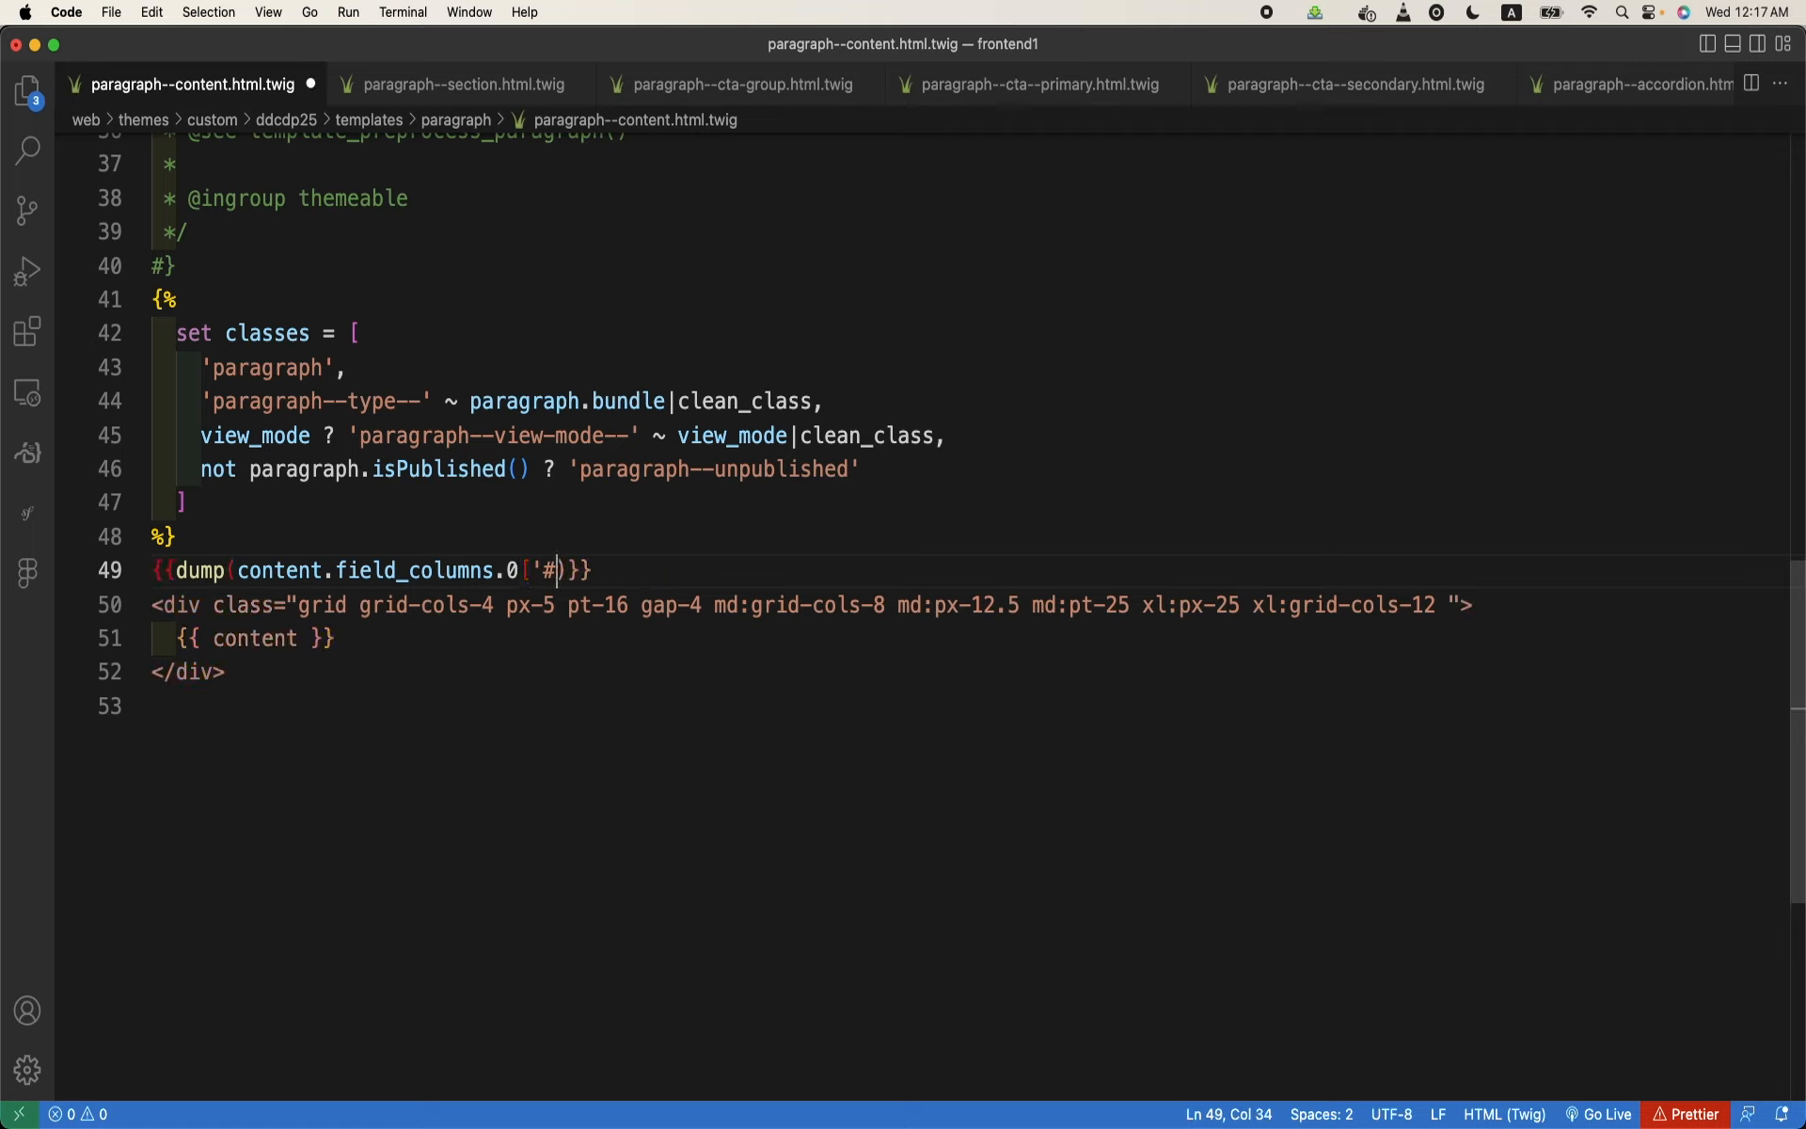
key("BackSpace")
key("BackSpace")
key("BackSpace")
type(".value")
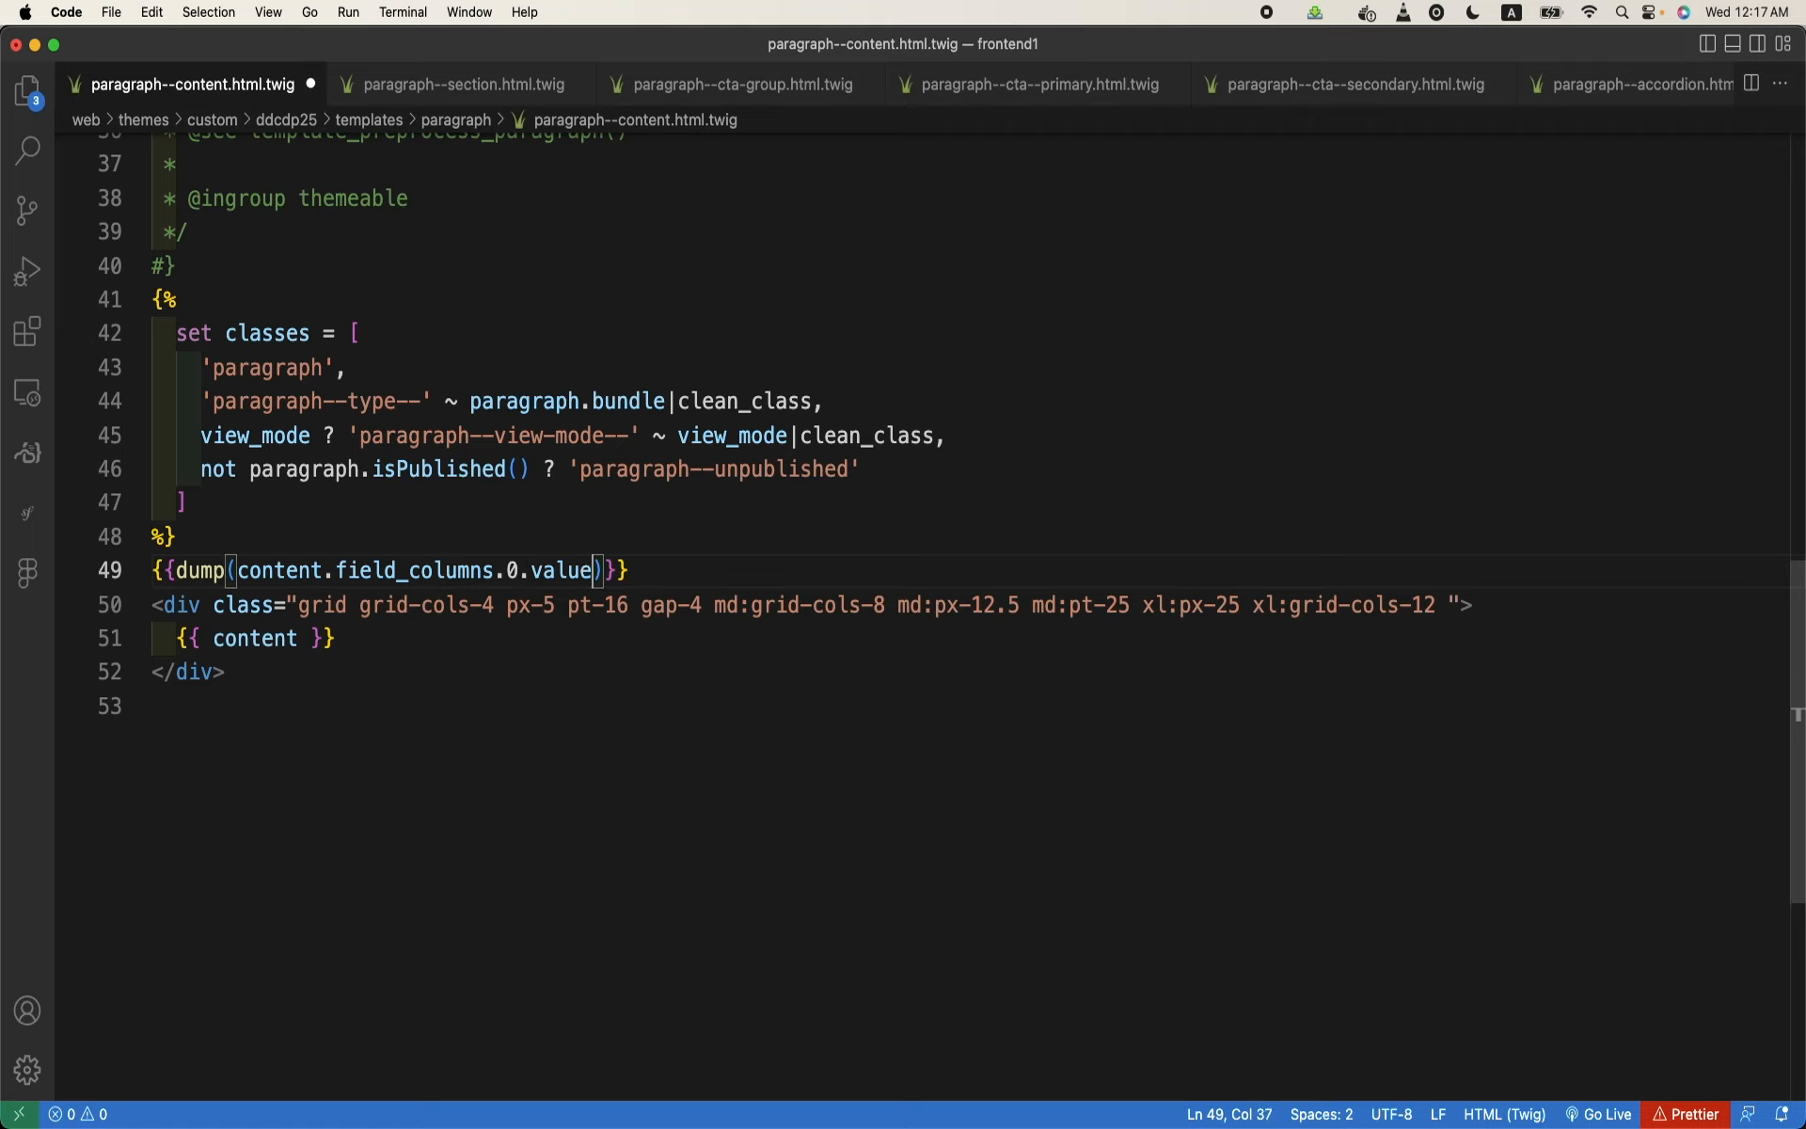
key("super+s")
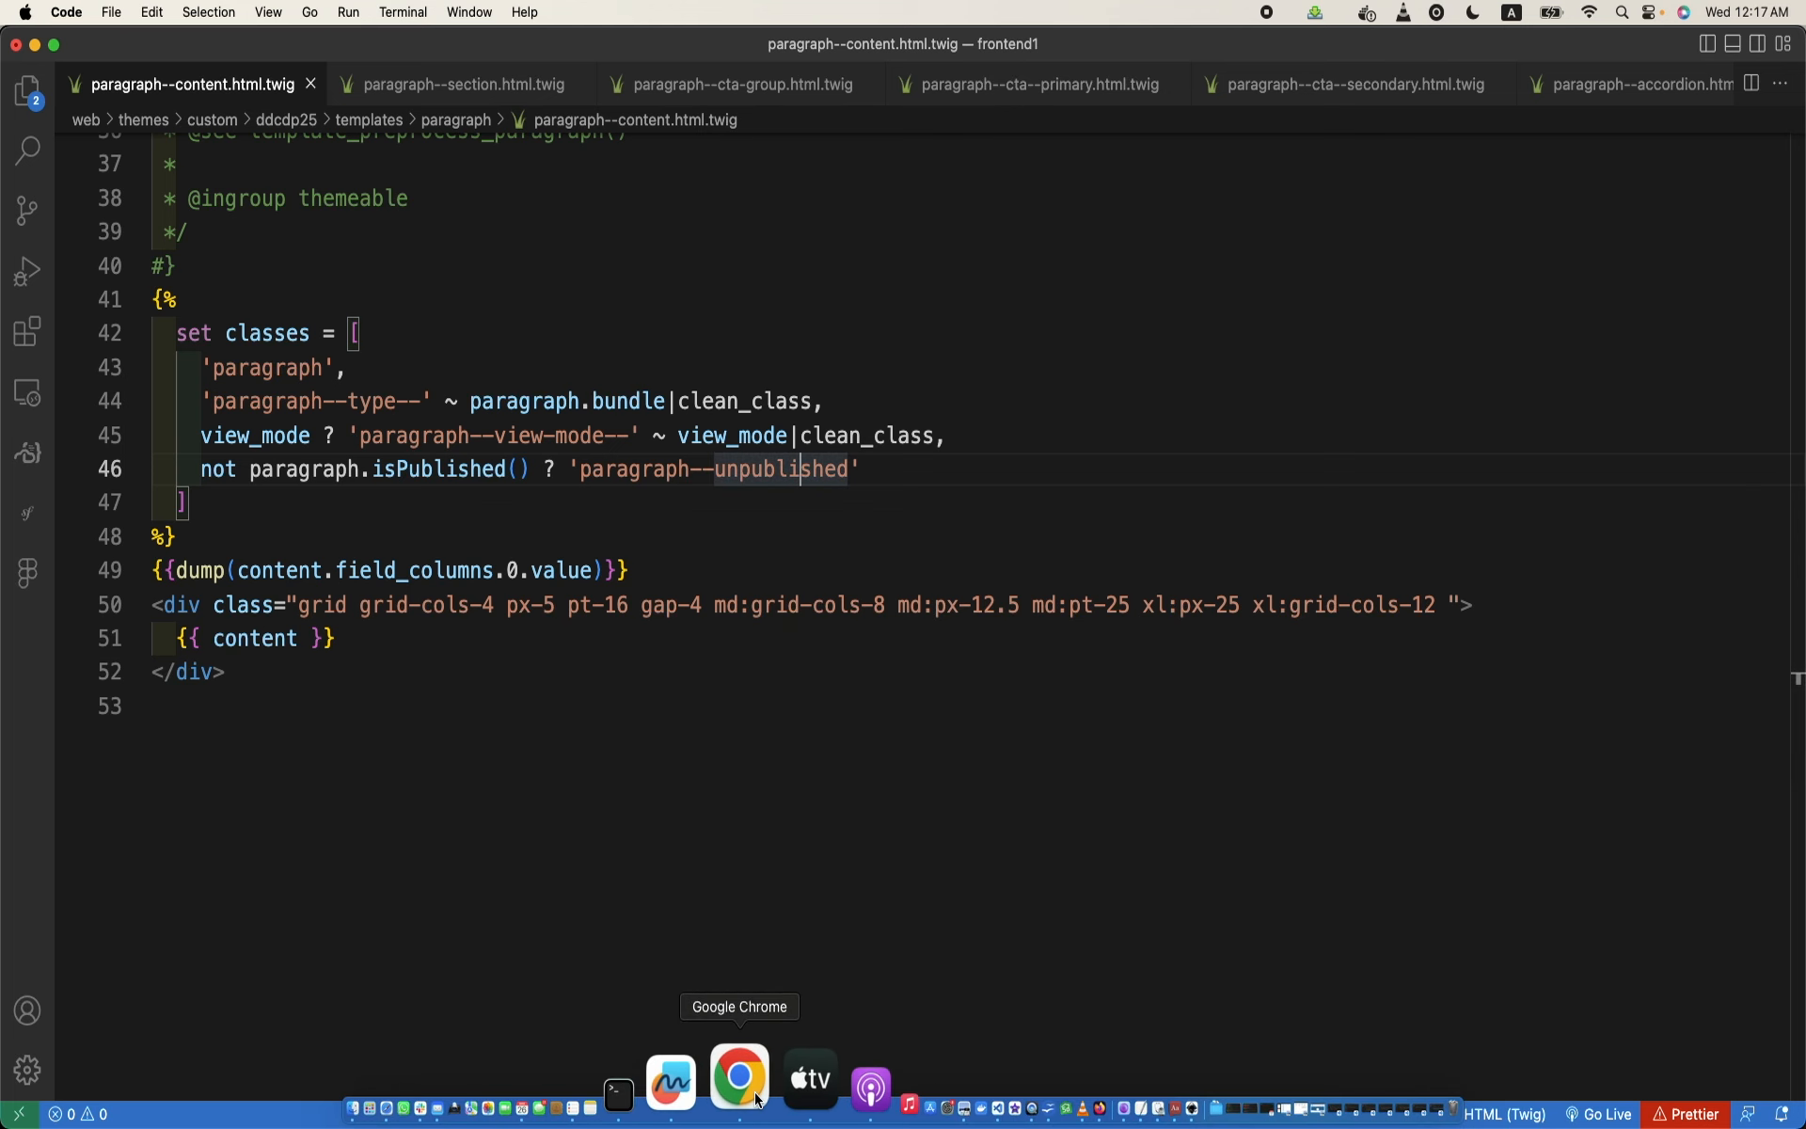
left_click(739, 1082)
left_click(88, 91)
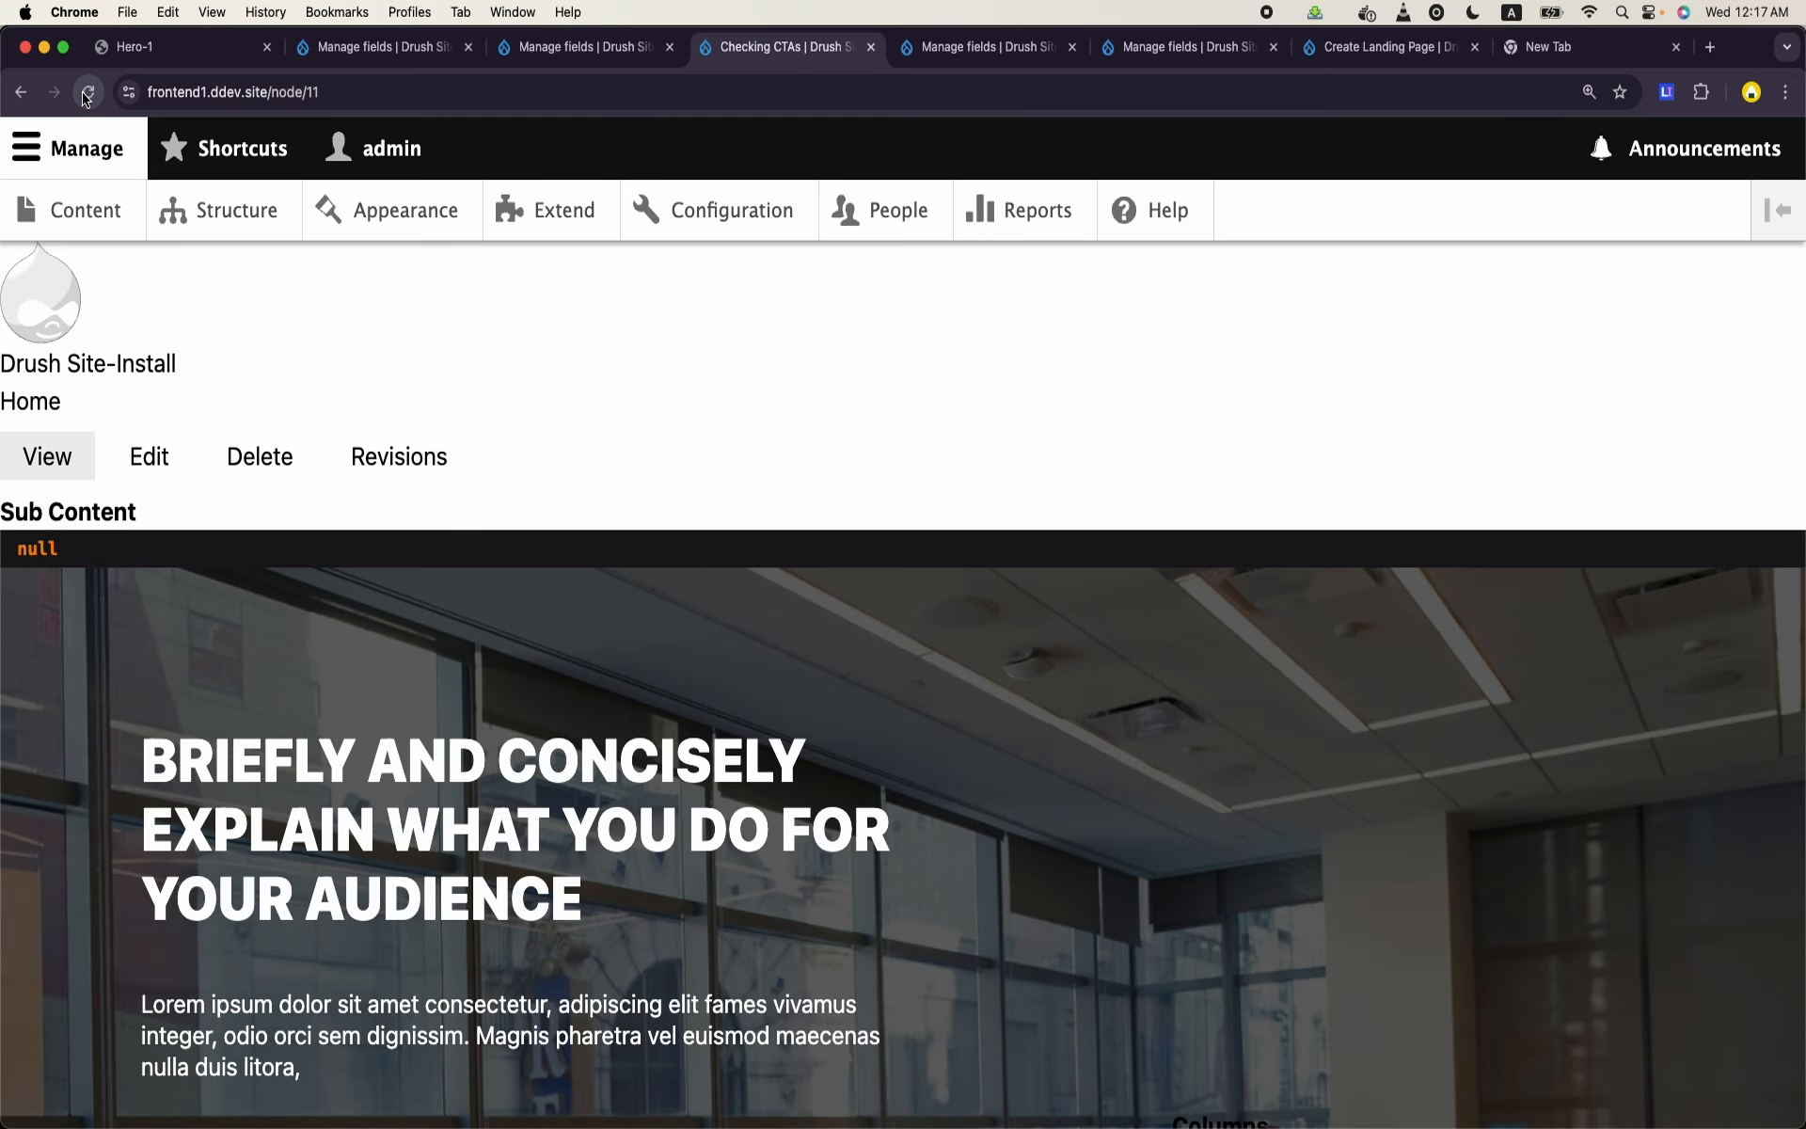
- Return to VS Code, undo the dump edits back to content.field_columns.0['#markup'] and save the template
mouse_move(640, 1124)
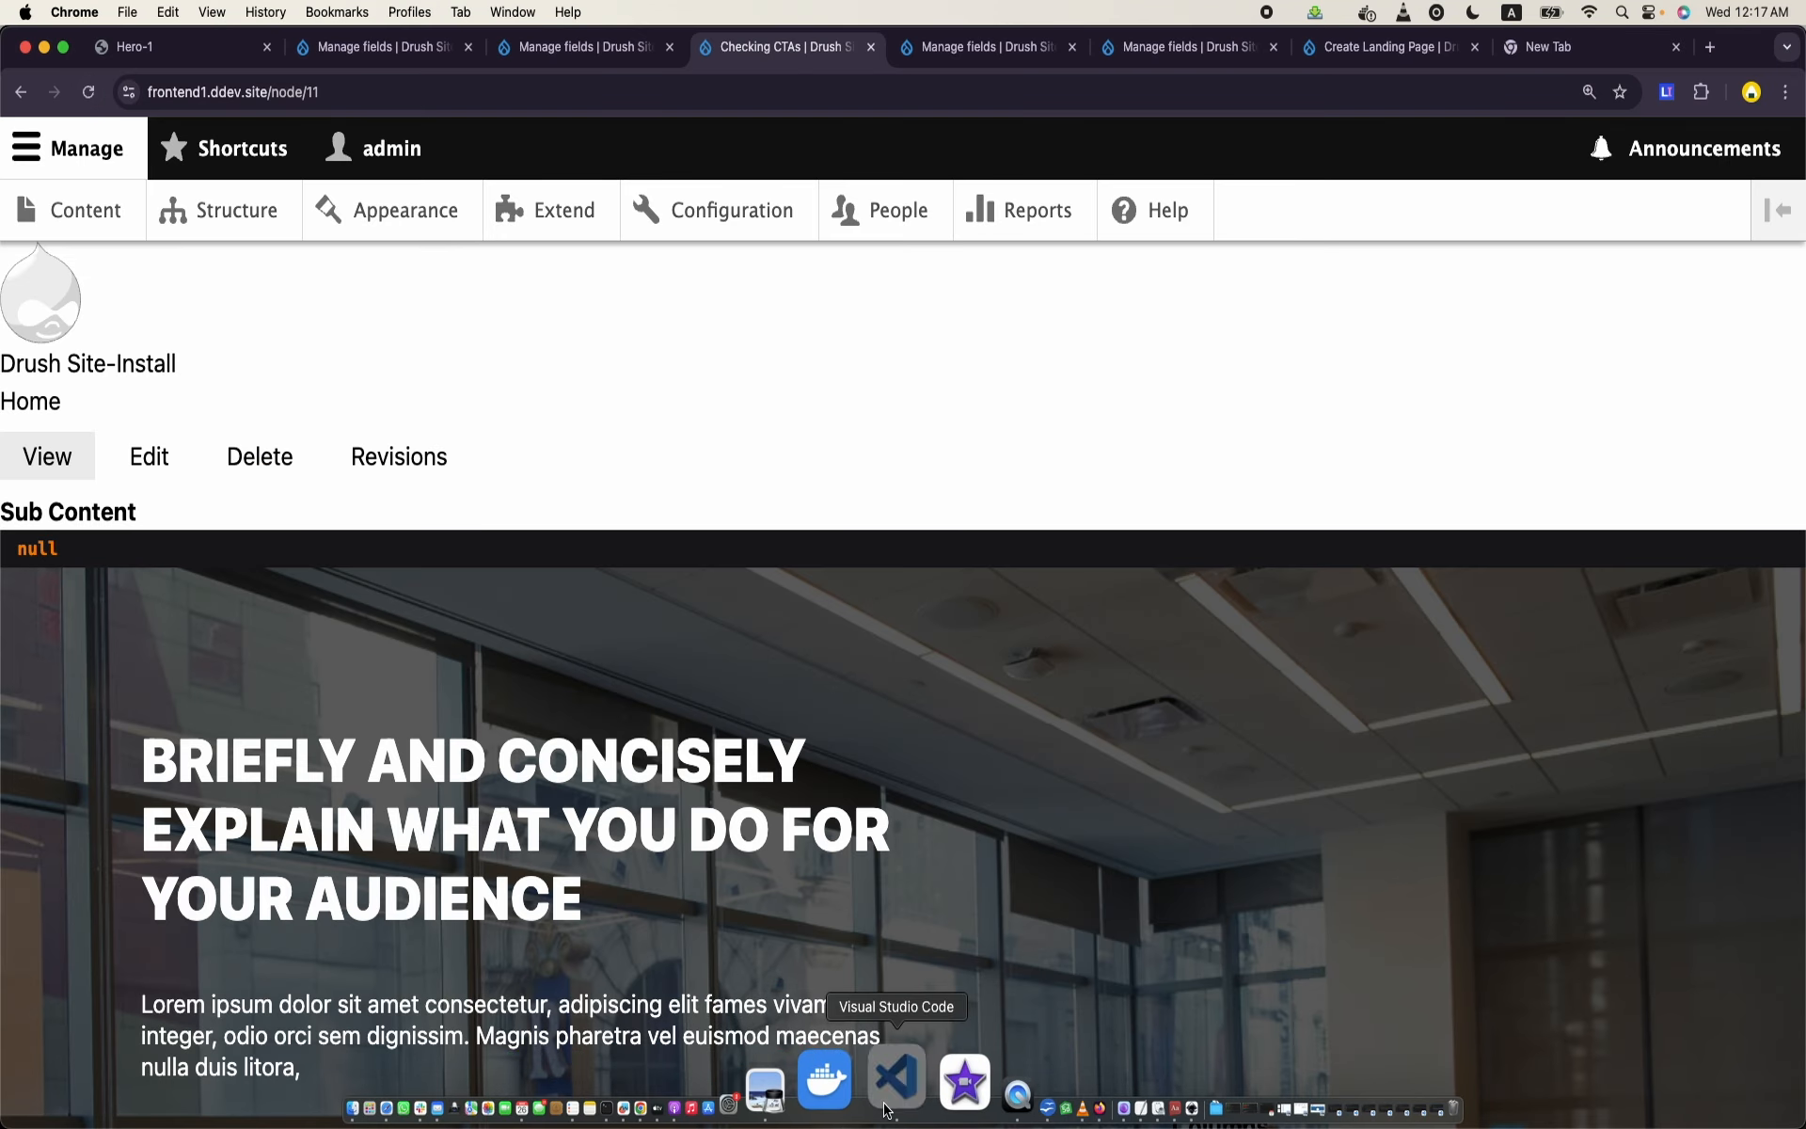
left_click(895, 1081)
key("super+z")
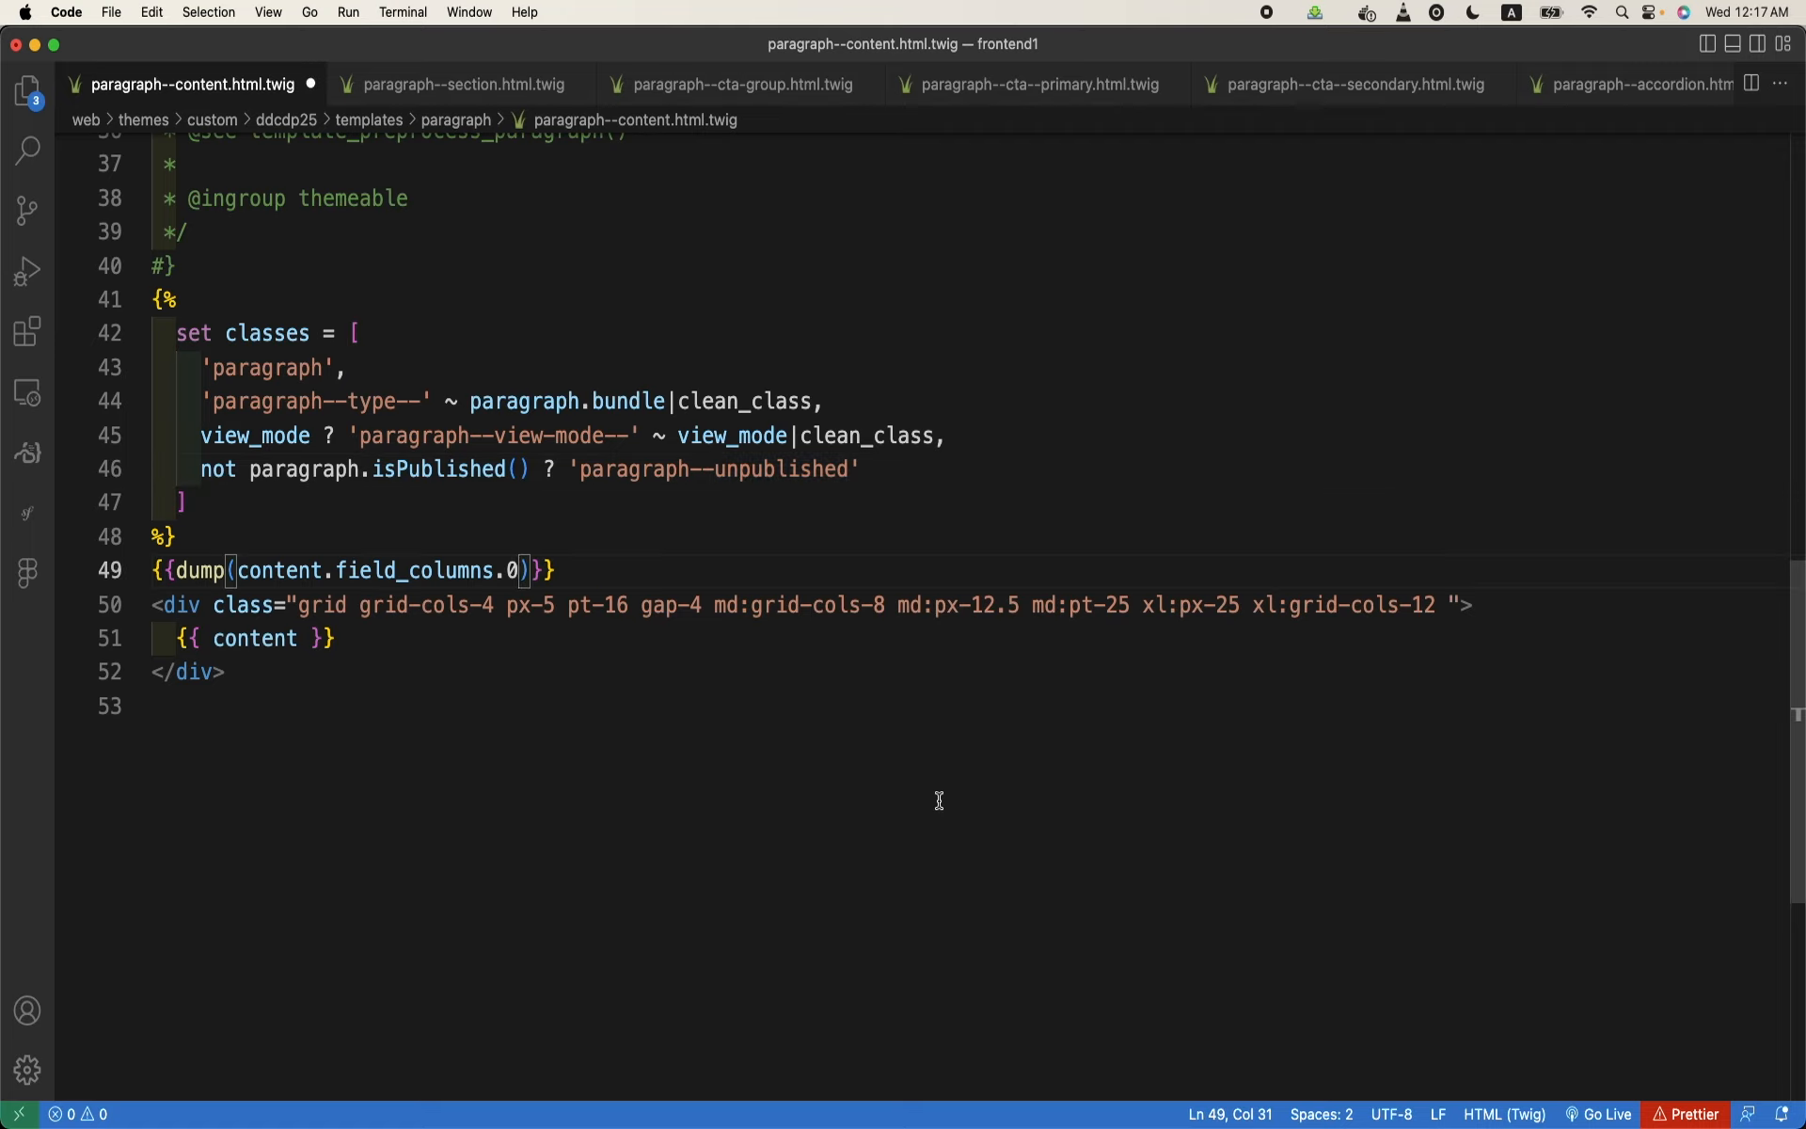
key("super+z")
key("super+s")
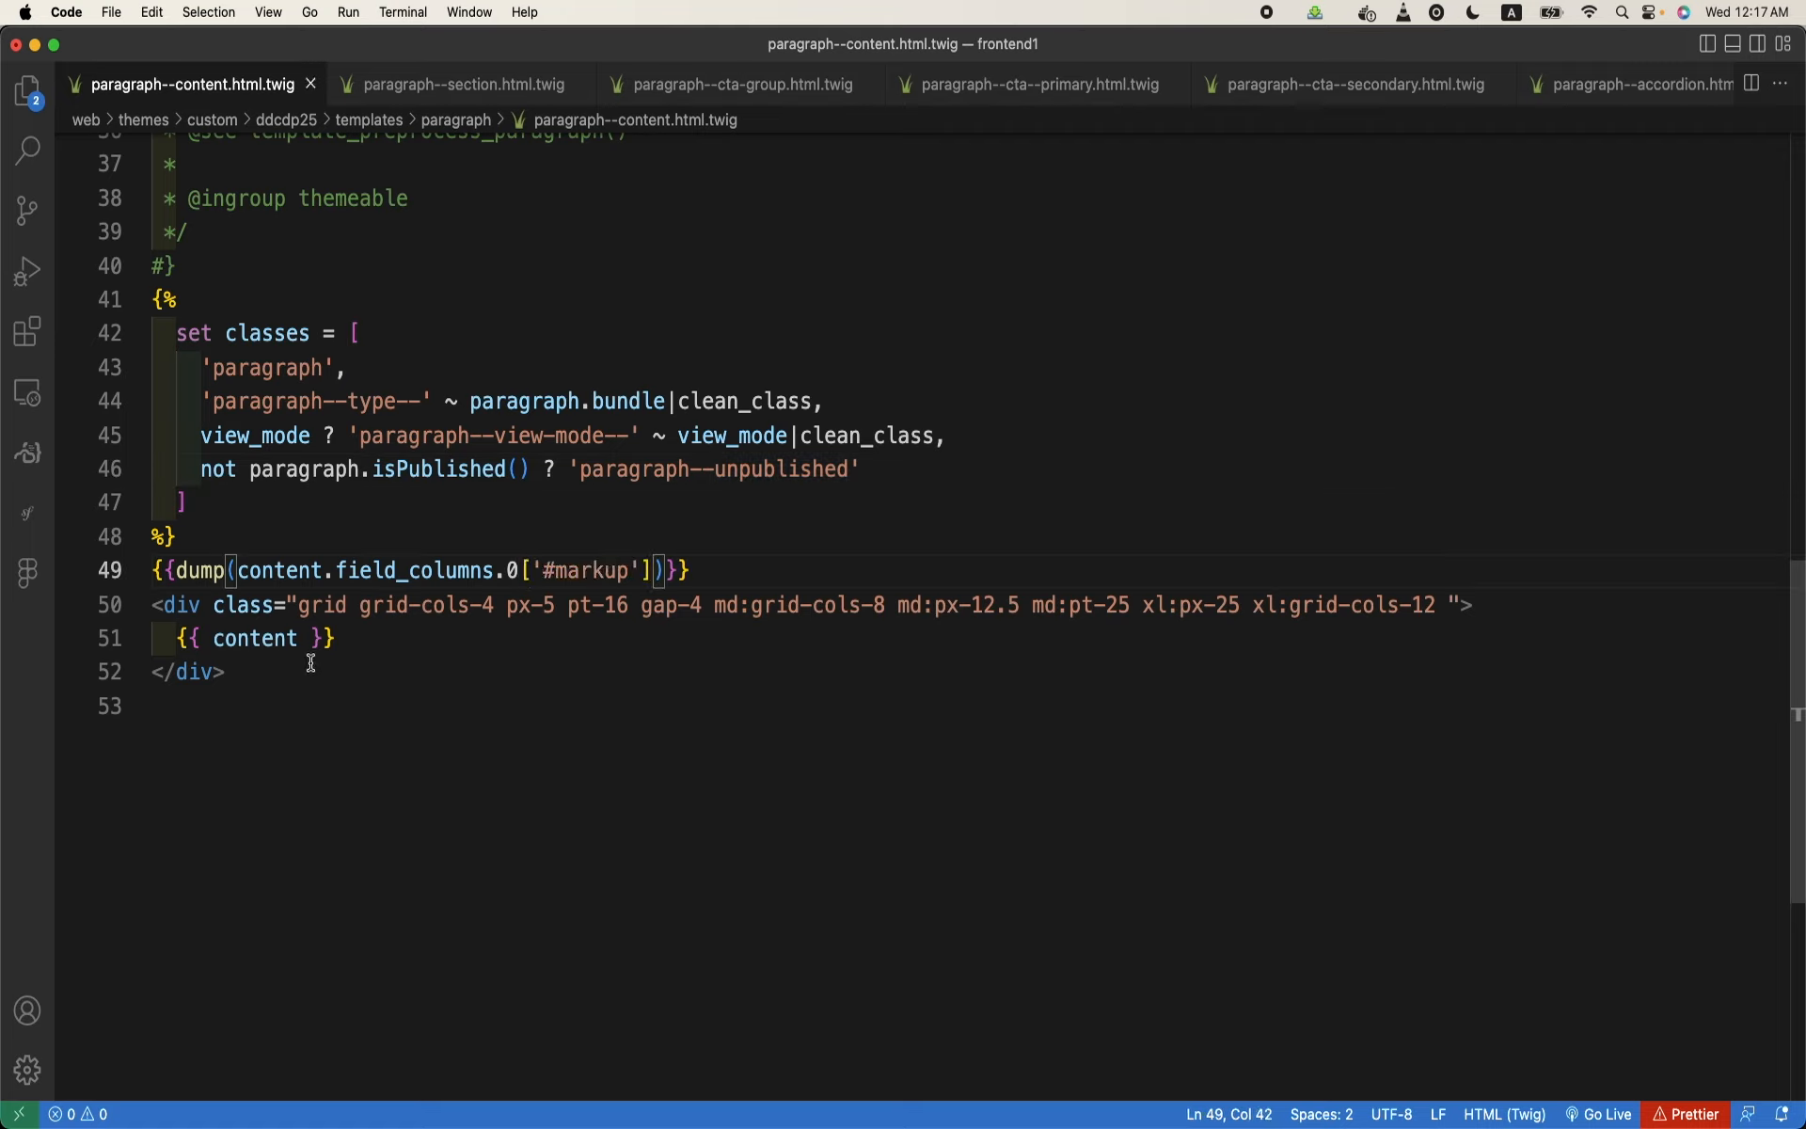
- Add {{content.field_columns.0['#markup']}} after xl:grid-cols-12 in the content wrapper div's class list and save the template
left_click_drag(238, 570, 658, 576)
key("super+c")
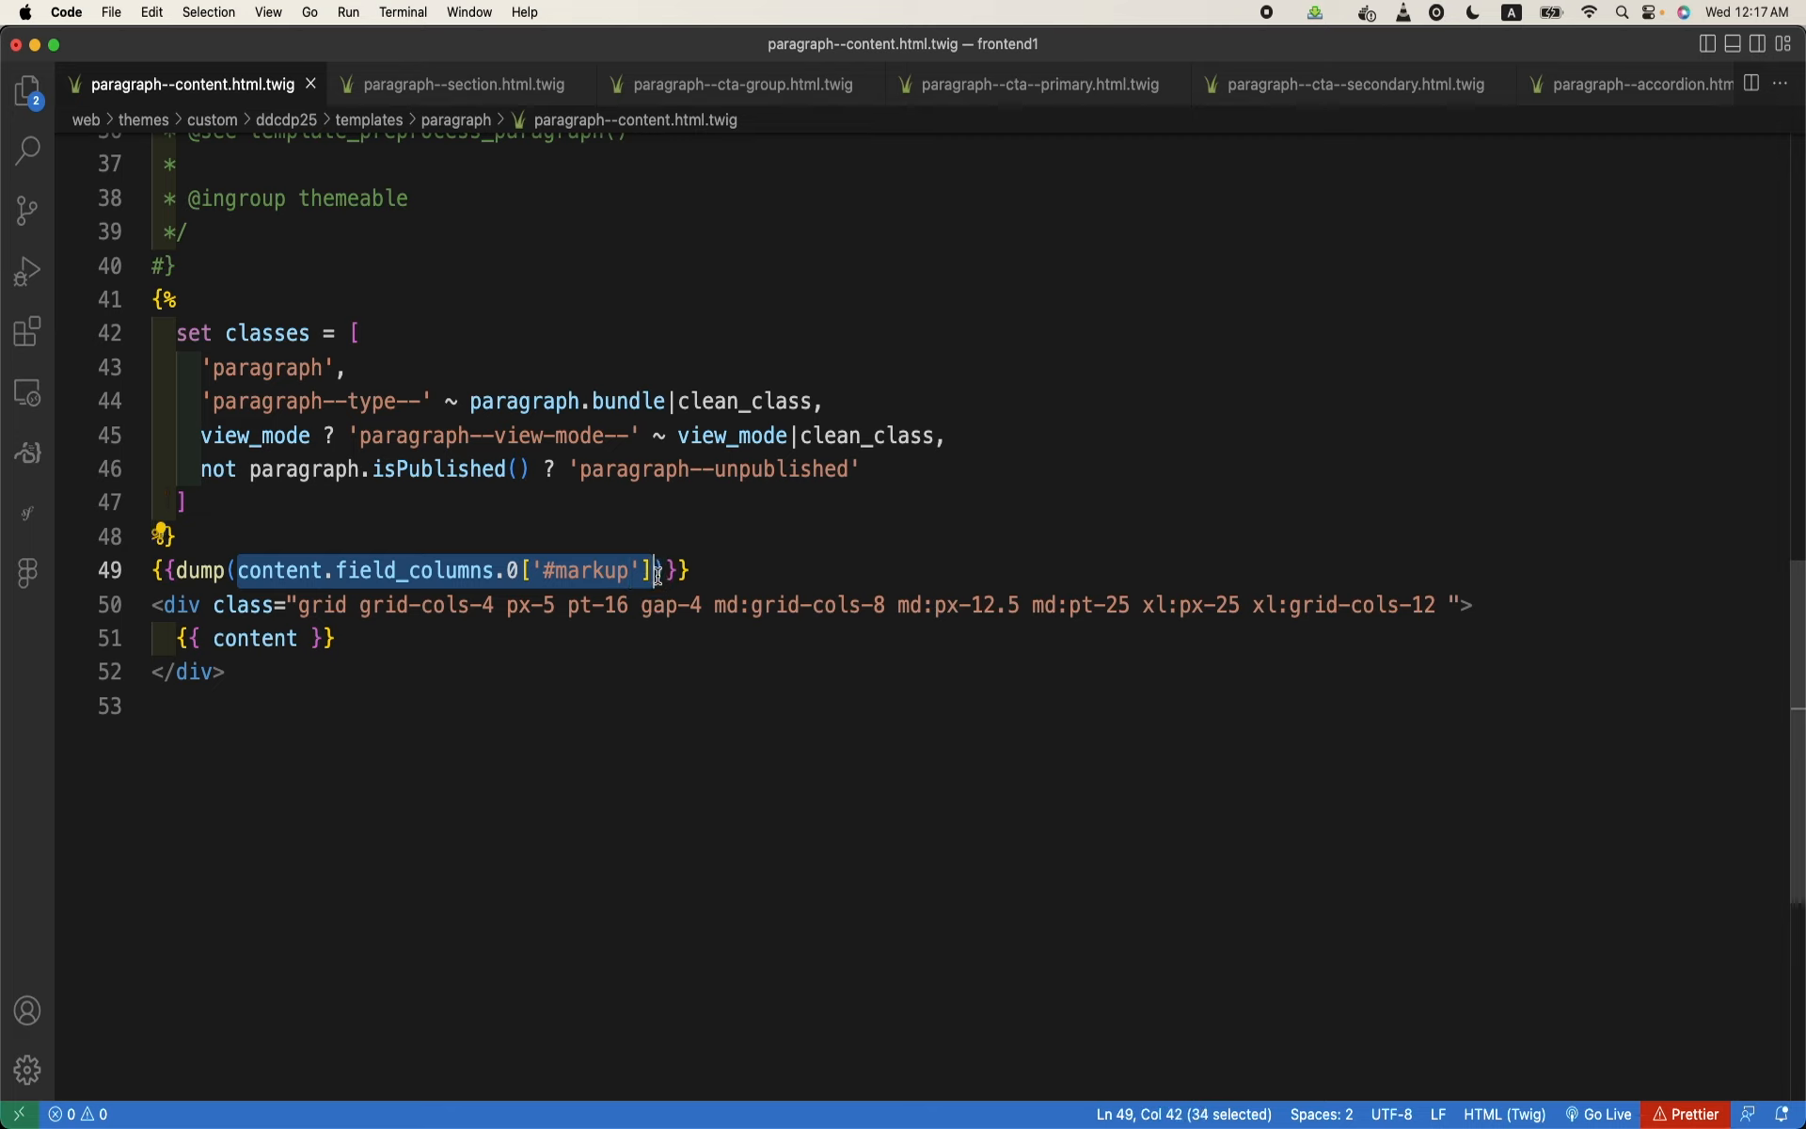
left_click(1437, 604)
key("super+v")
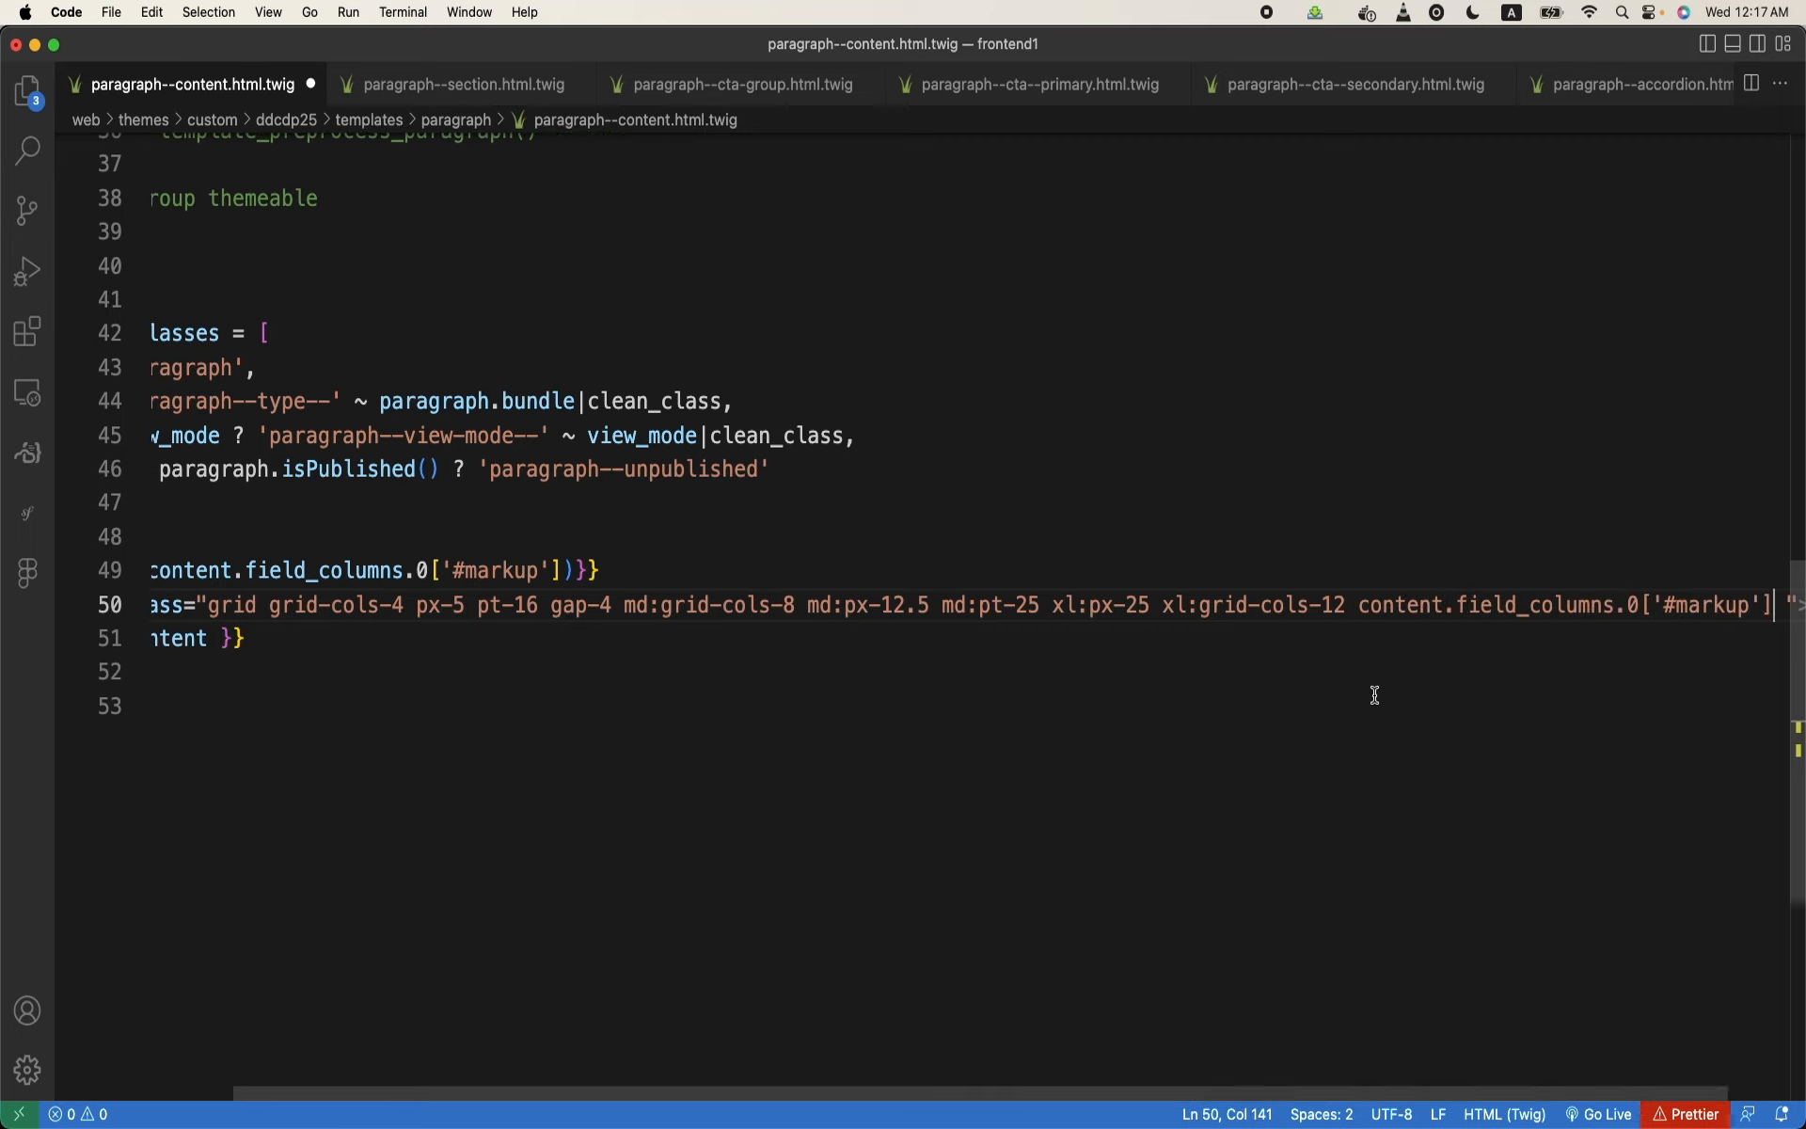
left_click(1364, 604)
type("{")
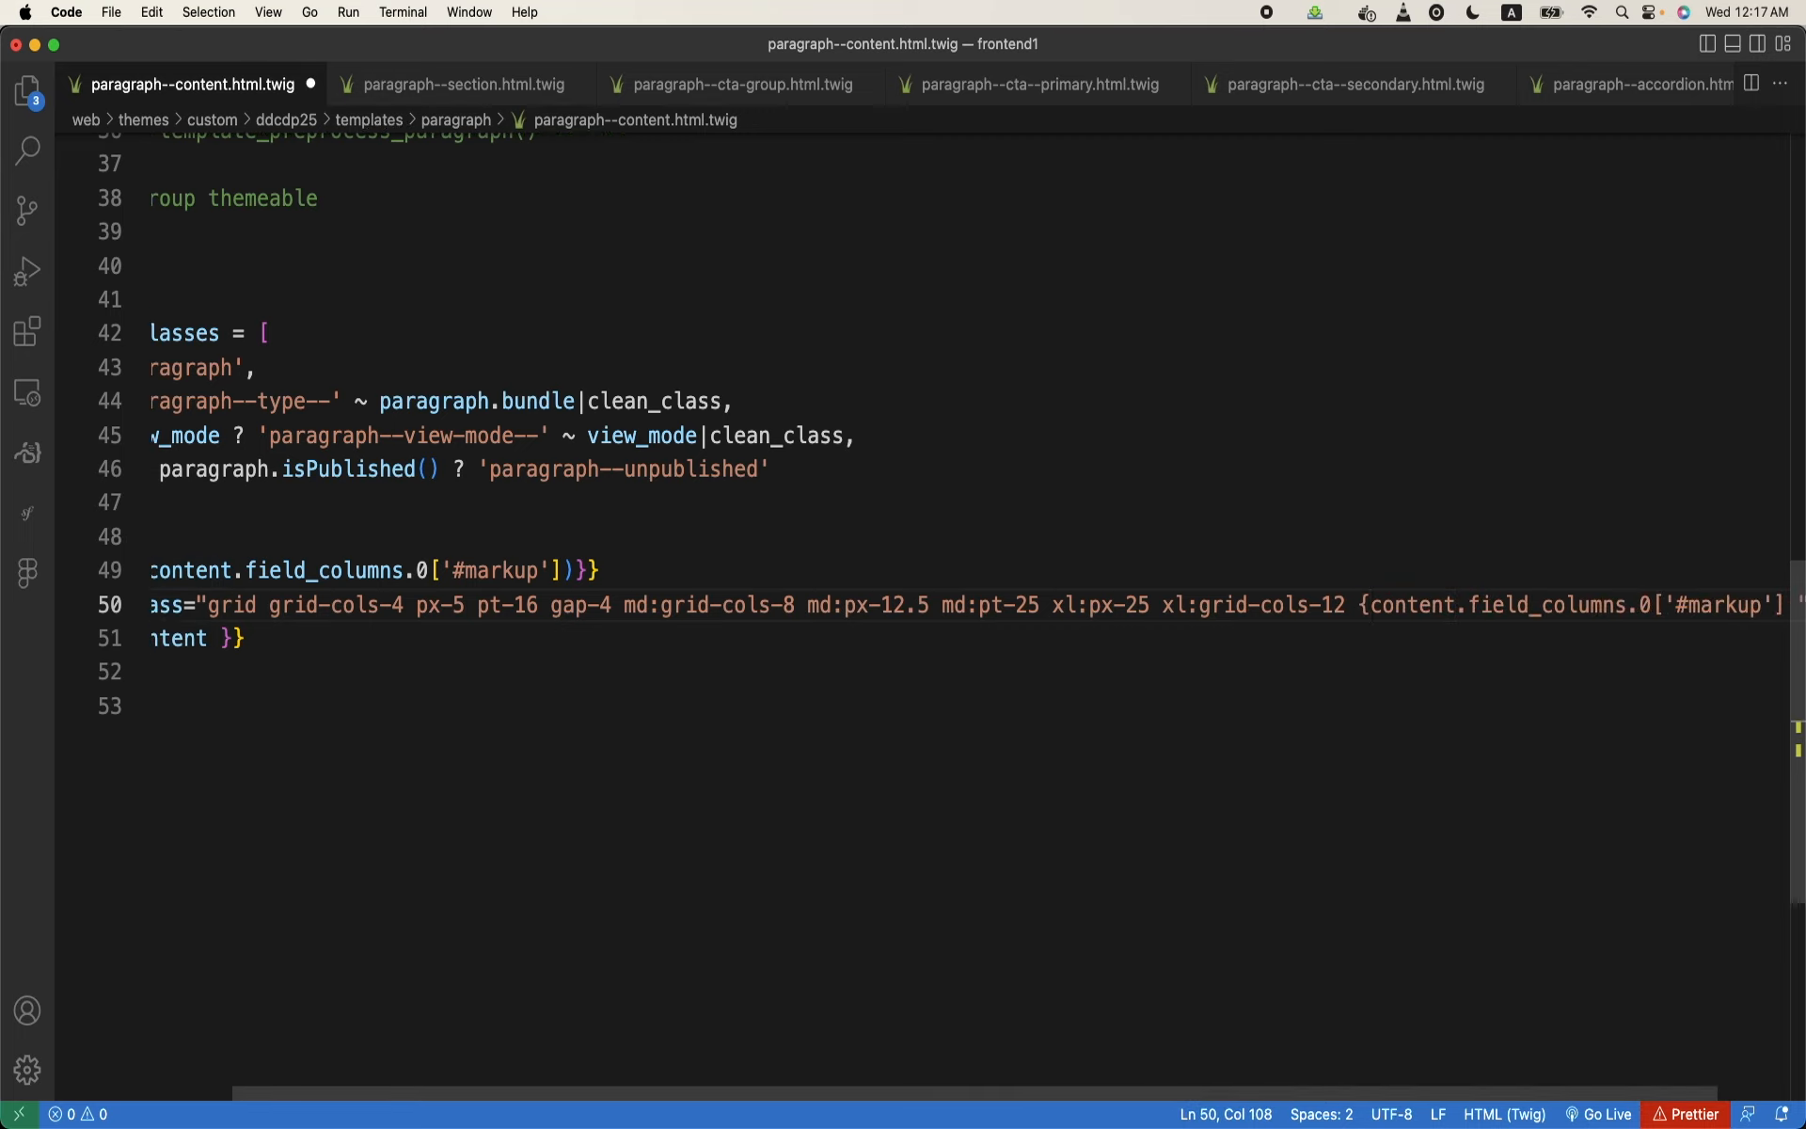
type("{")
scroll(922, 602, "right", 2)
left_click(1706, 604)
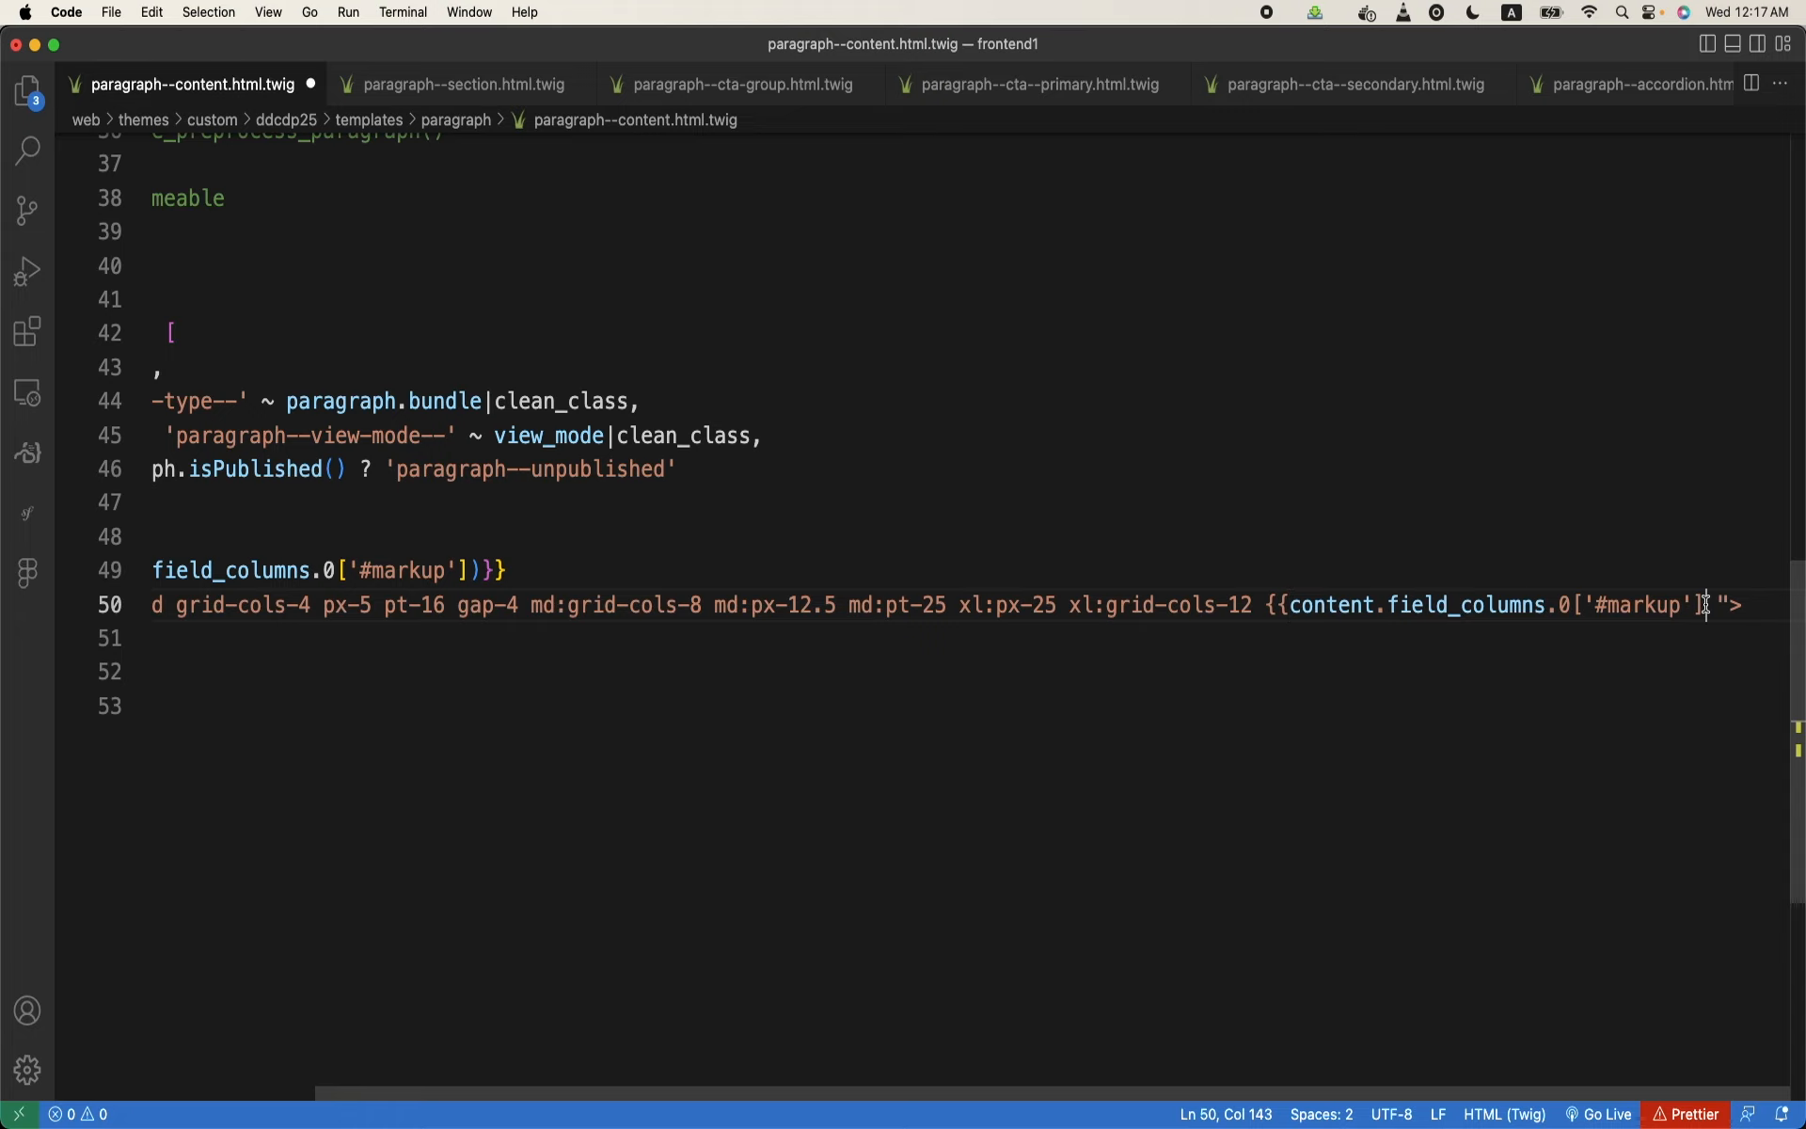
type("}}")
key("super+s")
- Delete the dump expression above the wrapper div in paragraph--content.html.twig and save the file
scroll(770, 546, "left", 3)
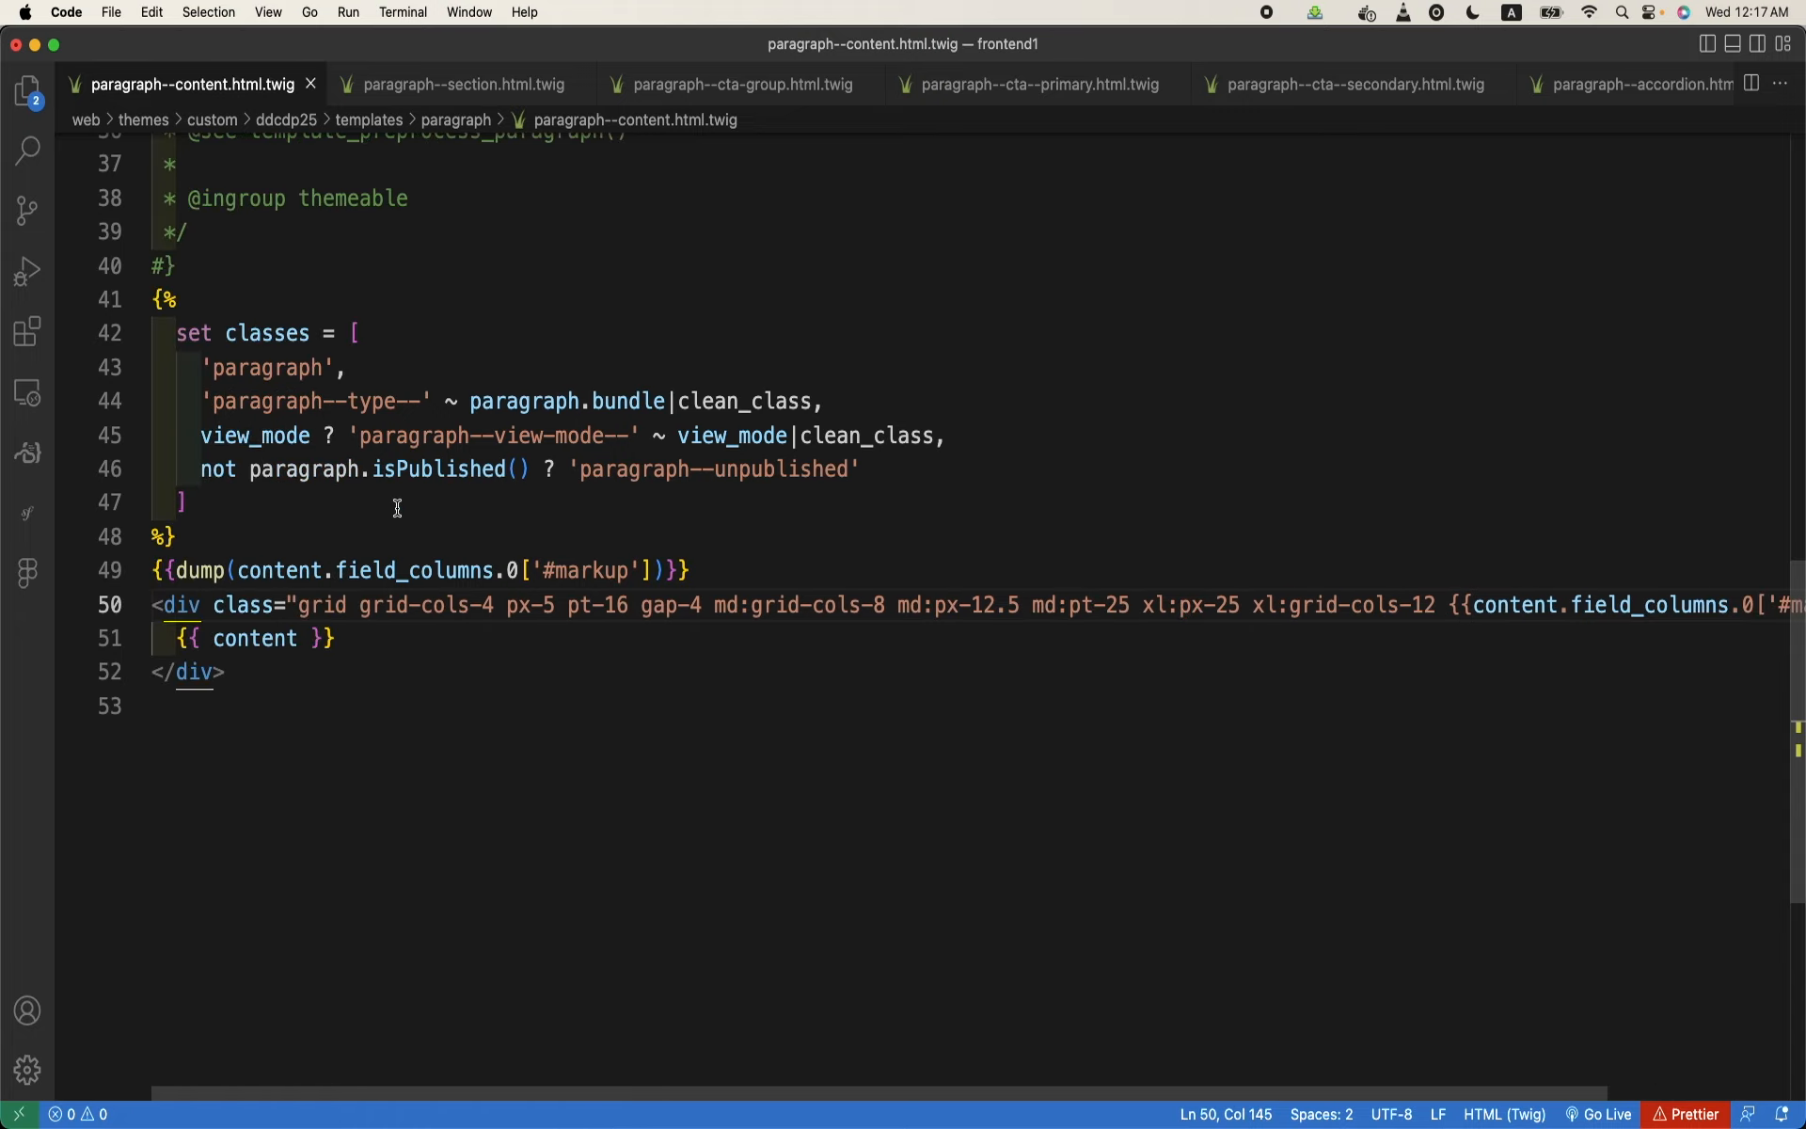
left_click_drag(705, 564, 151, 570)
key("BackSpace")
- Switch to Chrome, reload the Checking CTAs page and look over the hero section's layout
mouse_move(524, 1121)
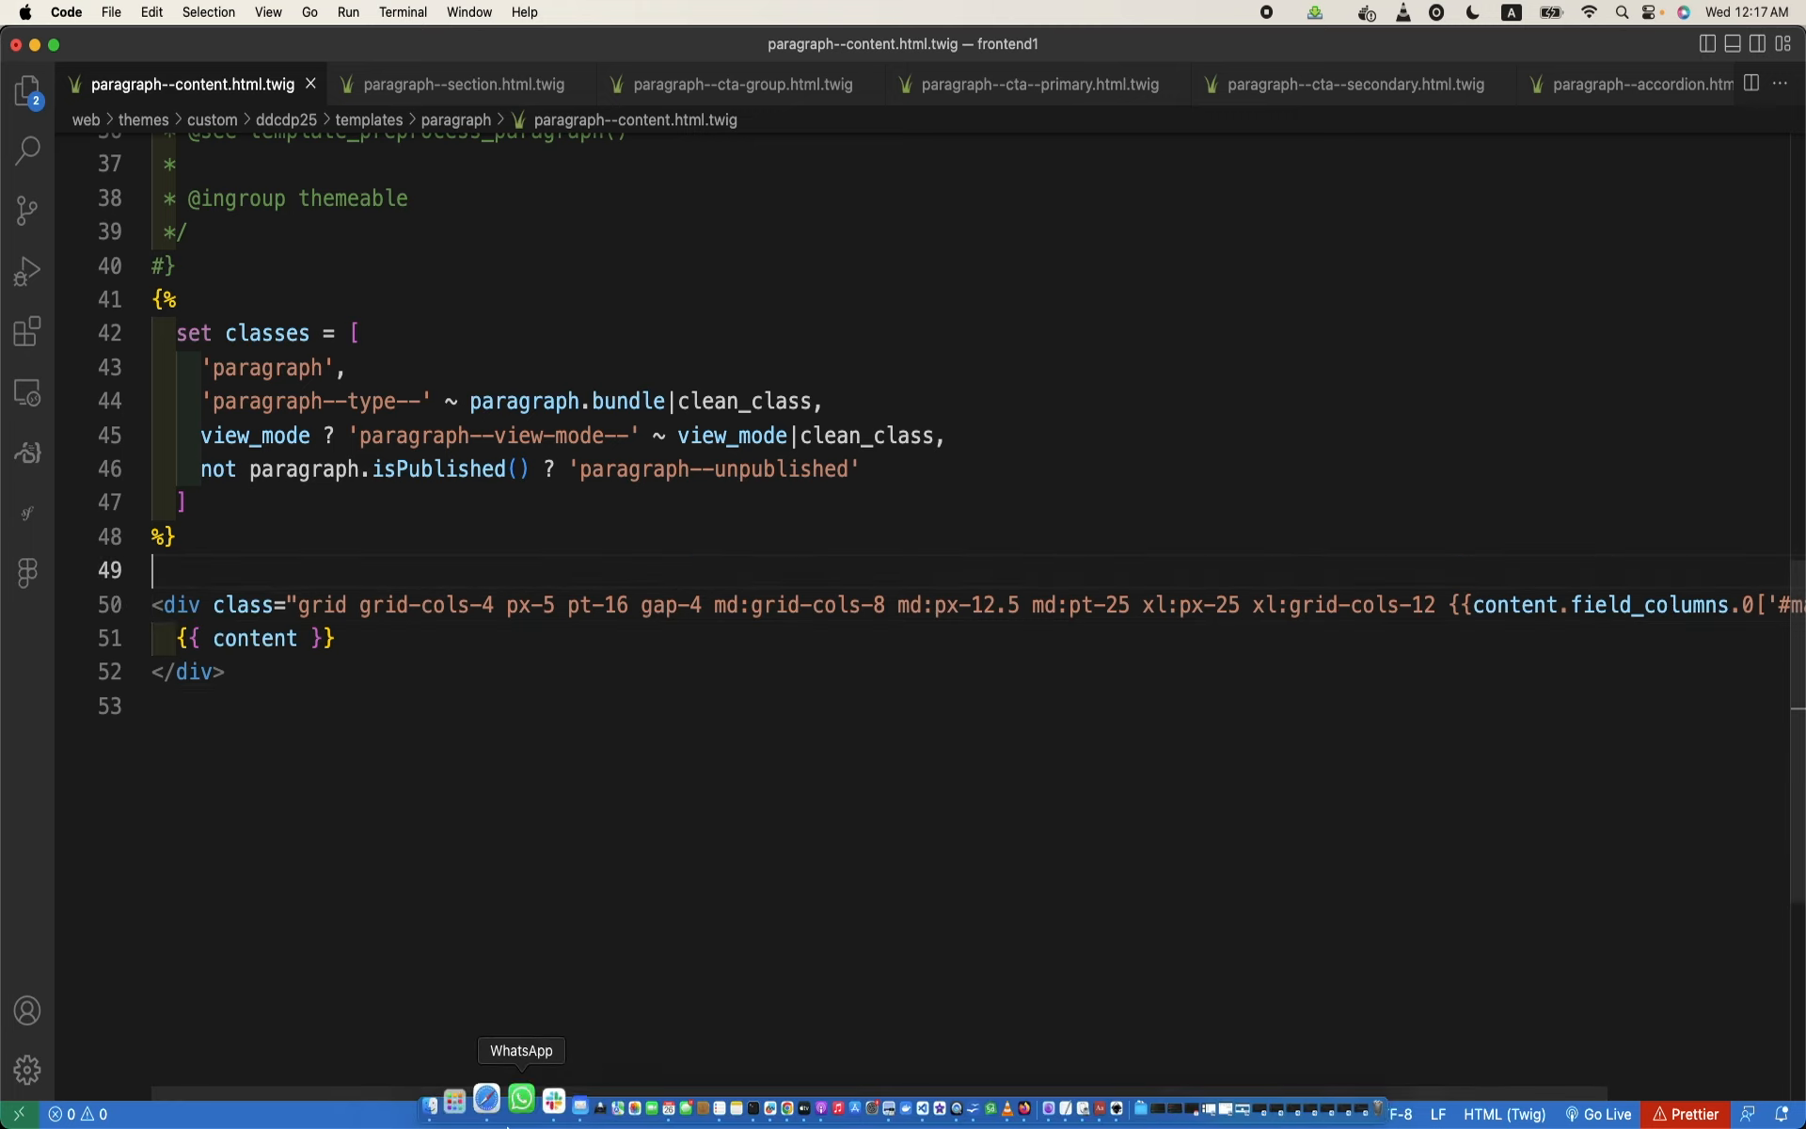
left_click(755, 1077)
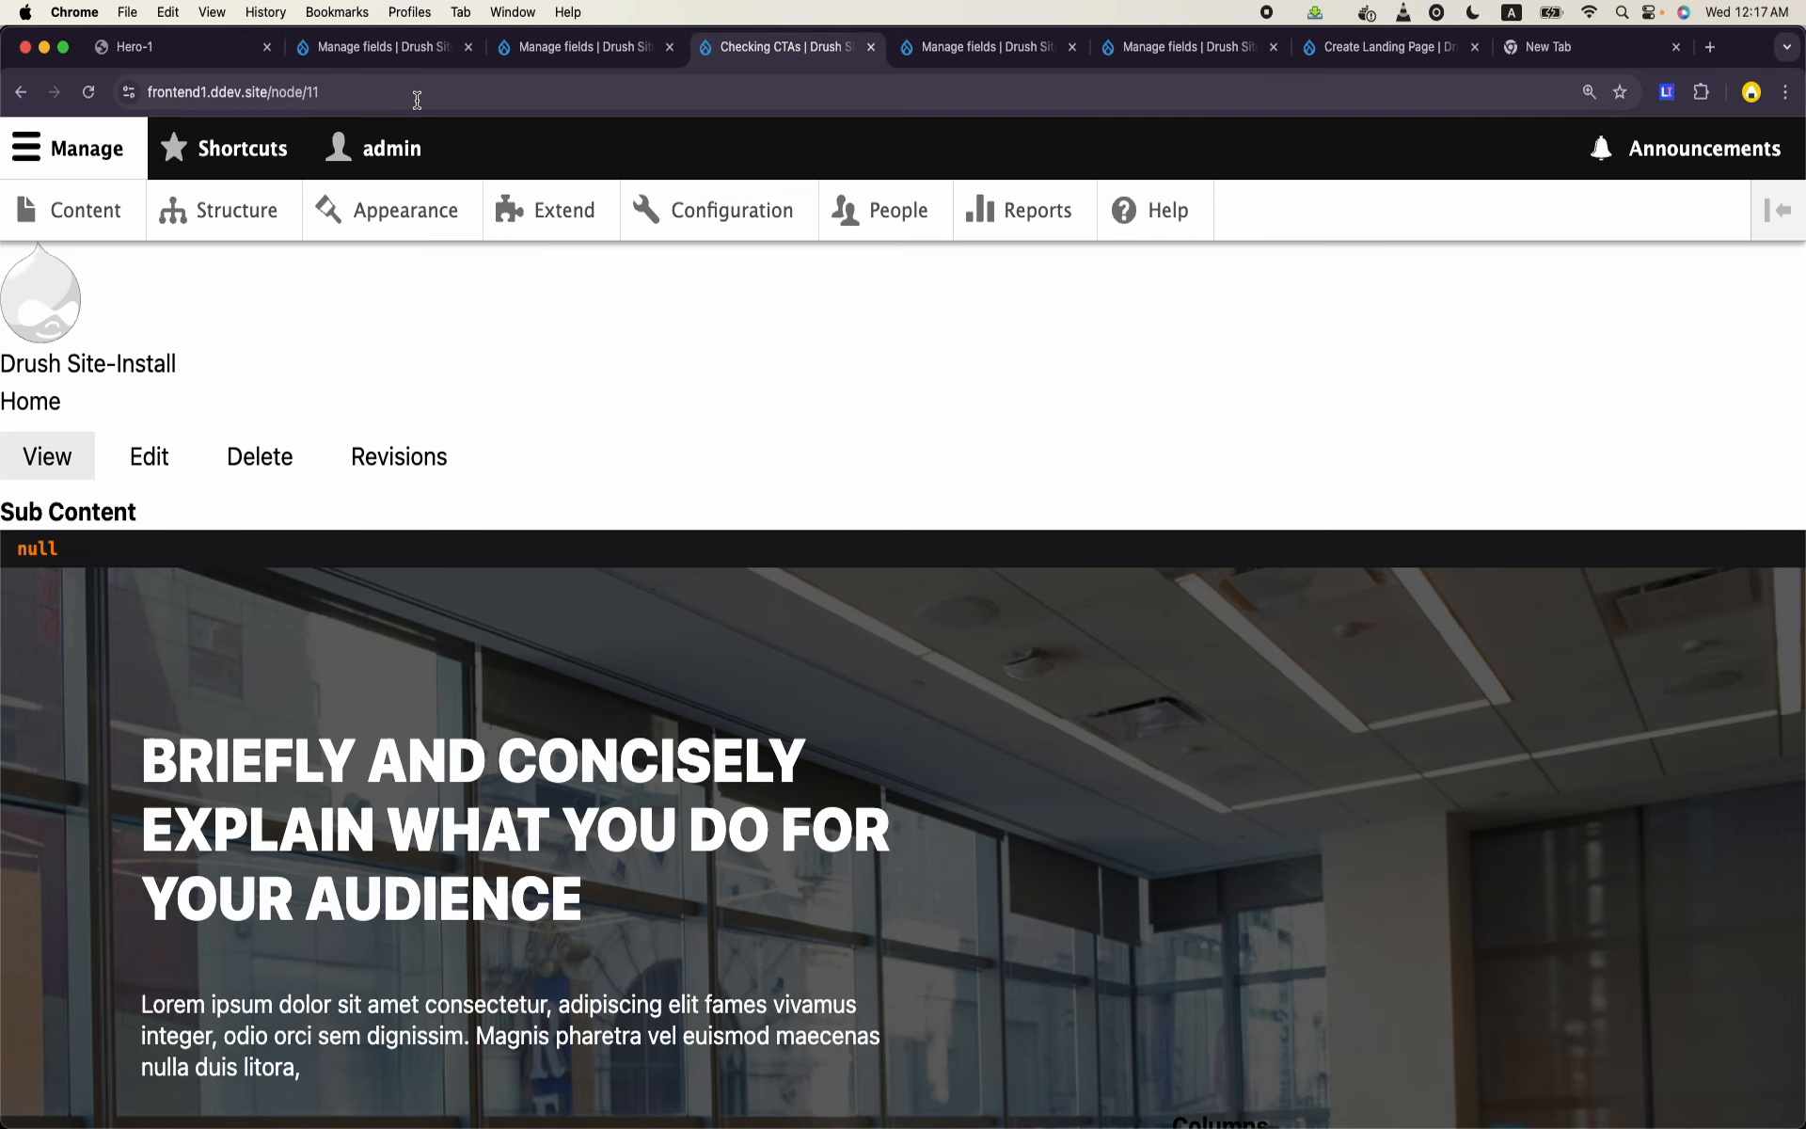
key("super+r")
scroll(669, 484, "down", 5)
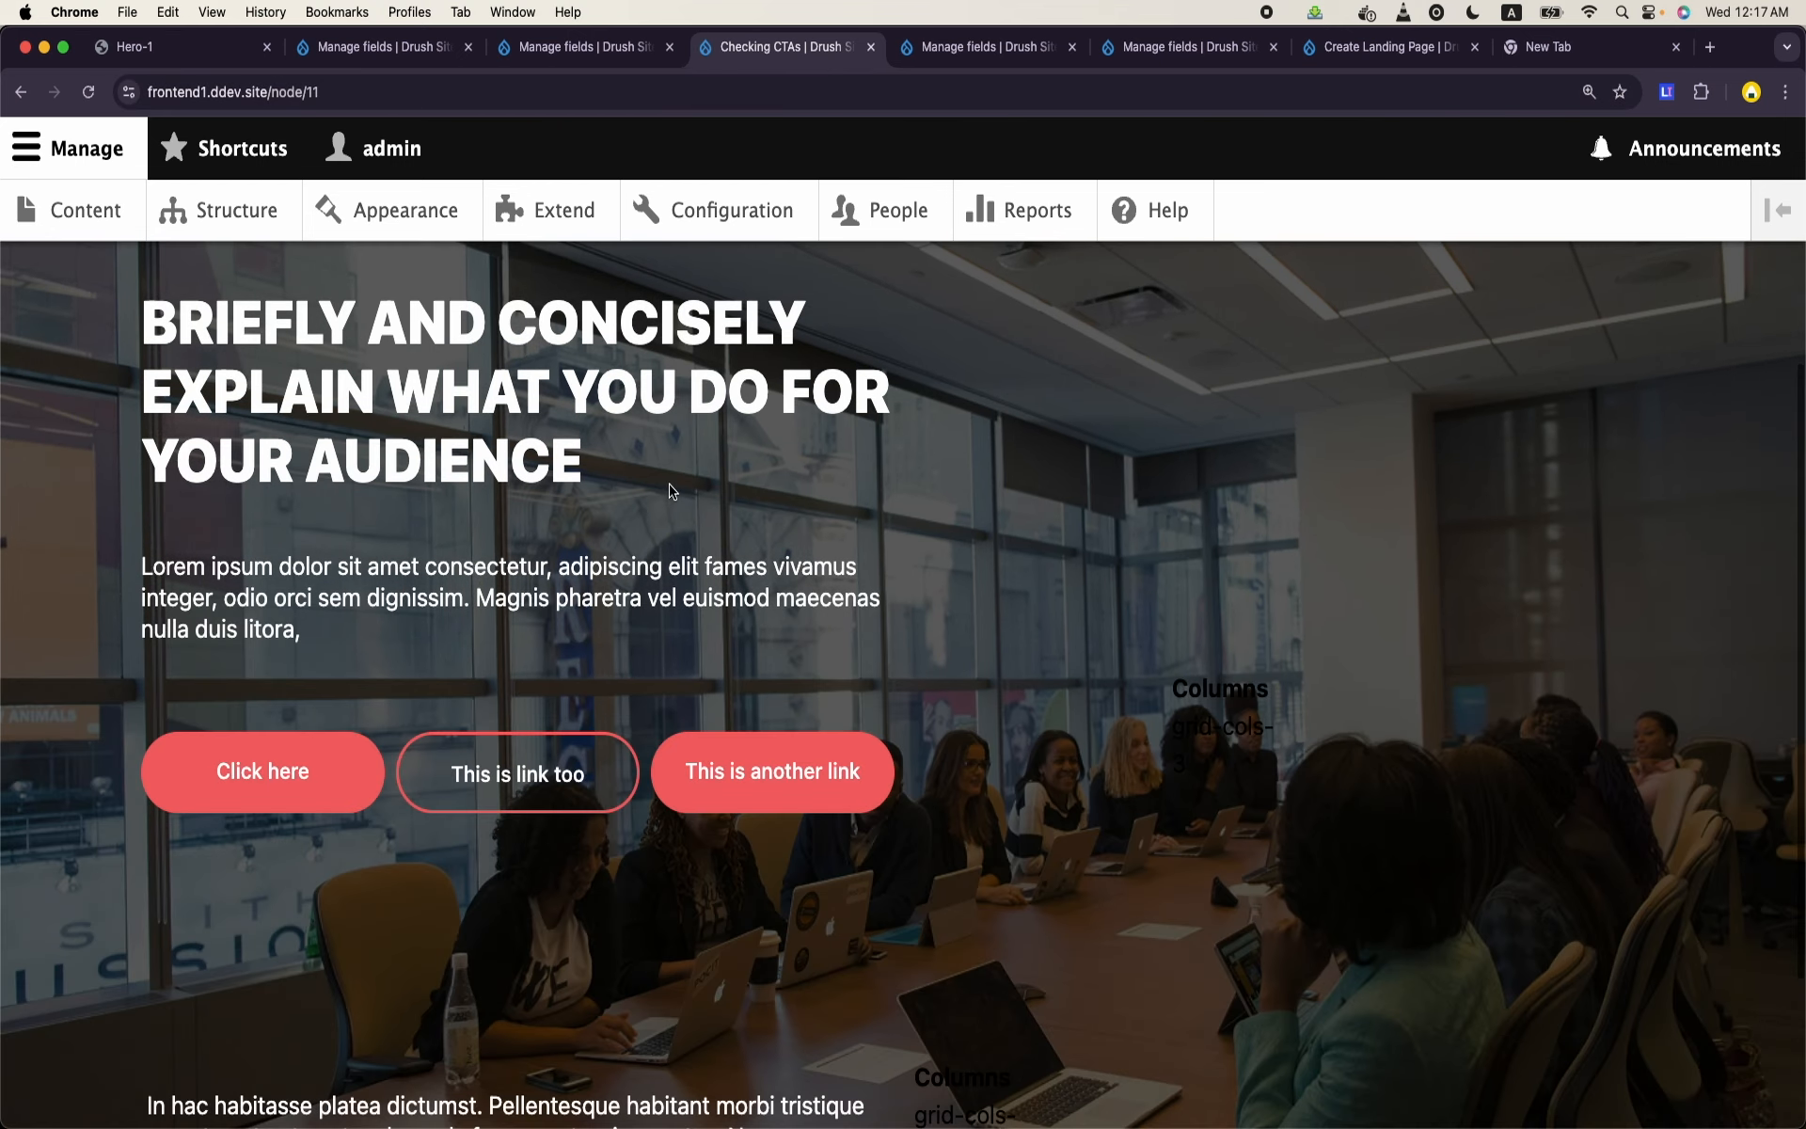
scroll(670, 489, "down", 3)
scroll(671, 487, "up", 5)
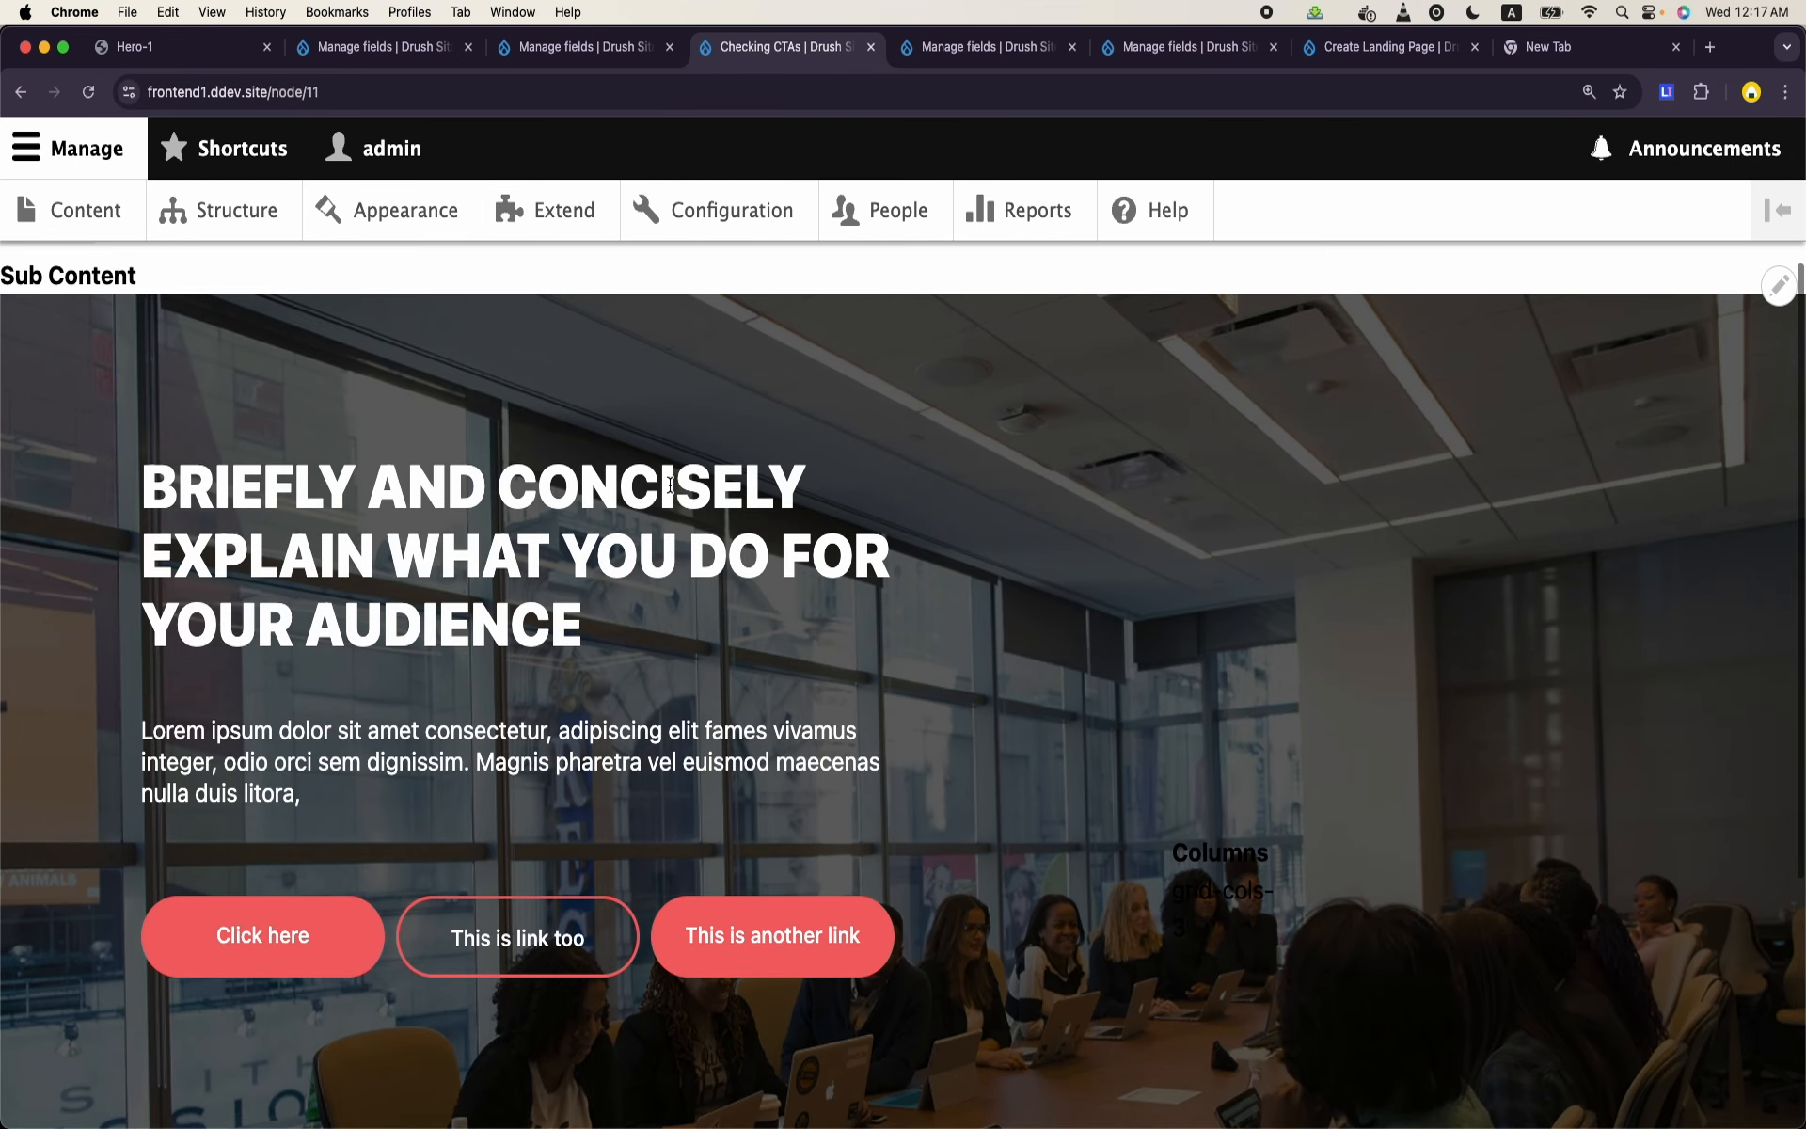
- Inspect the hero heading in DevTools and examine the grid-cols classes on the enclosing paragraph--content wrapper div
right_click(670, 627)
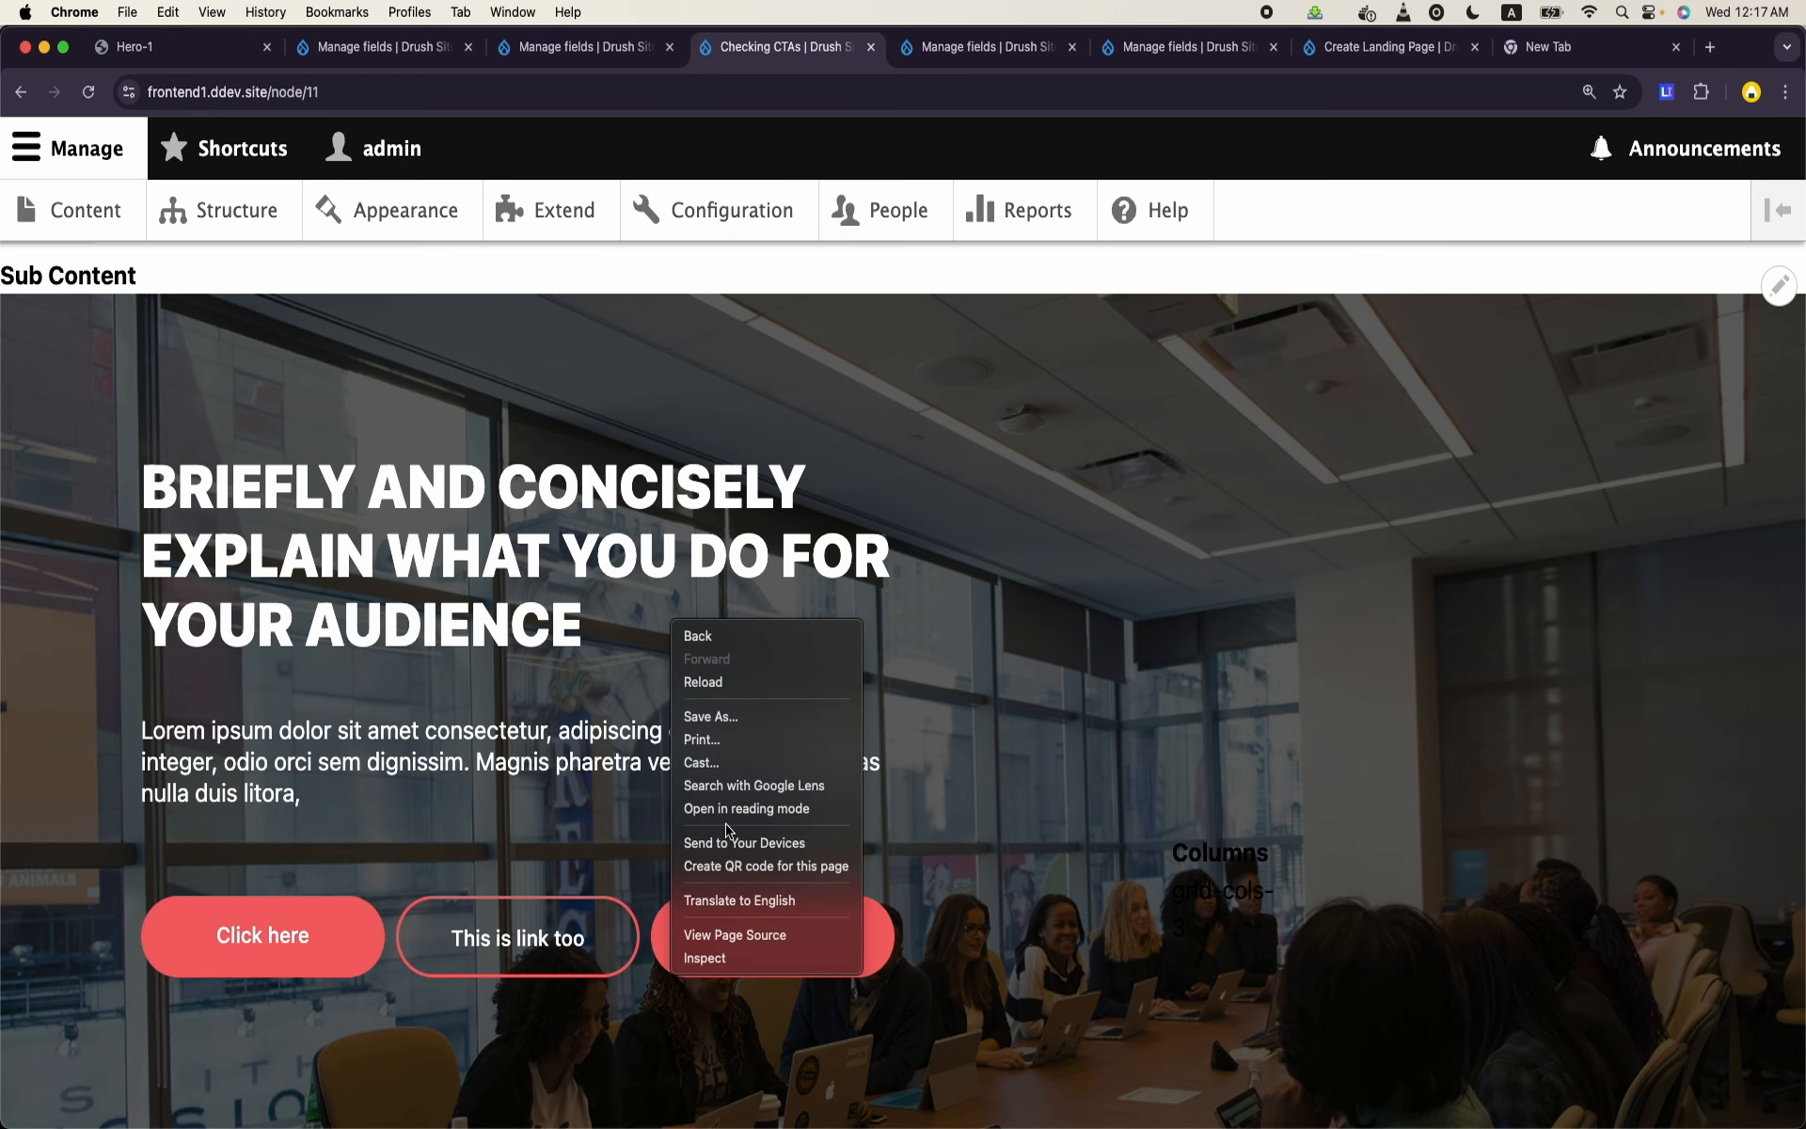
left_click(720, 957)
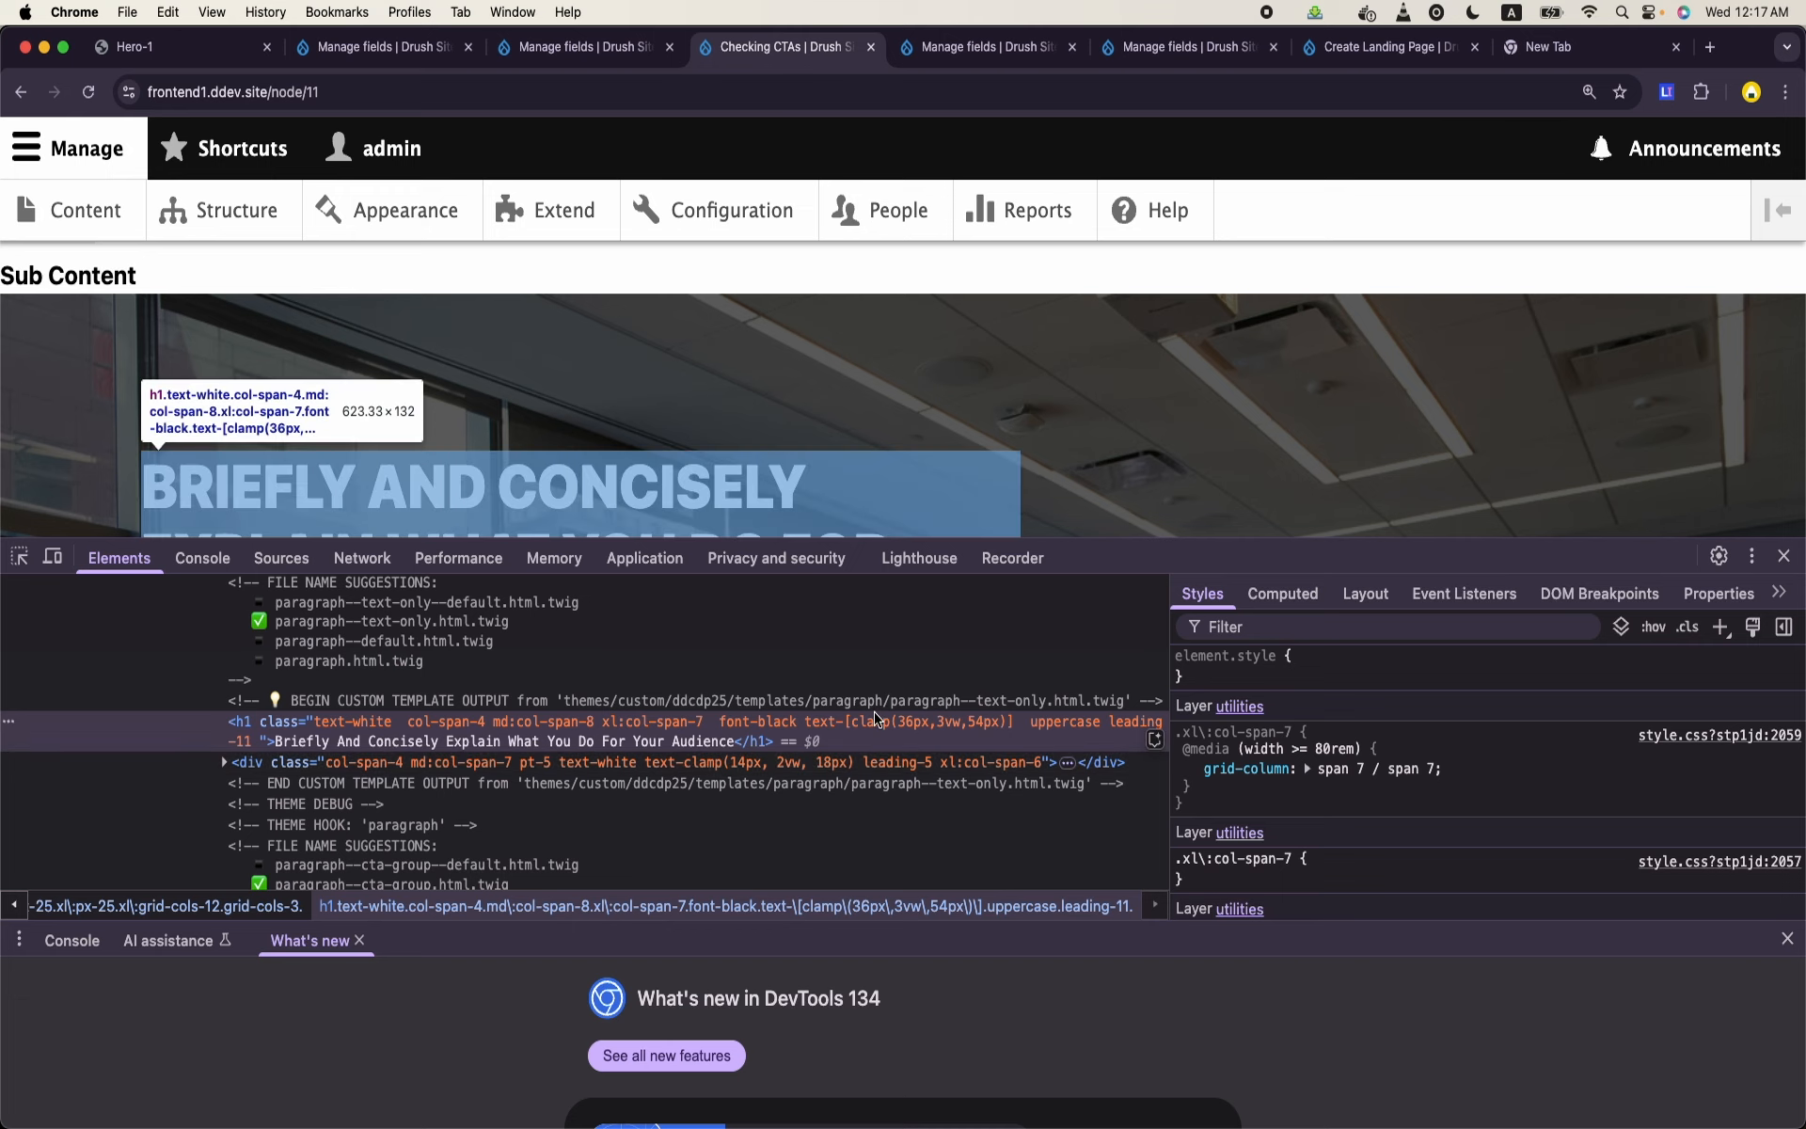
scroll(699, 772, "up", 3)
scroll(699, 771, "up", 8)
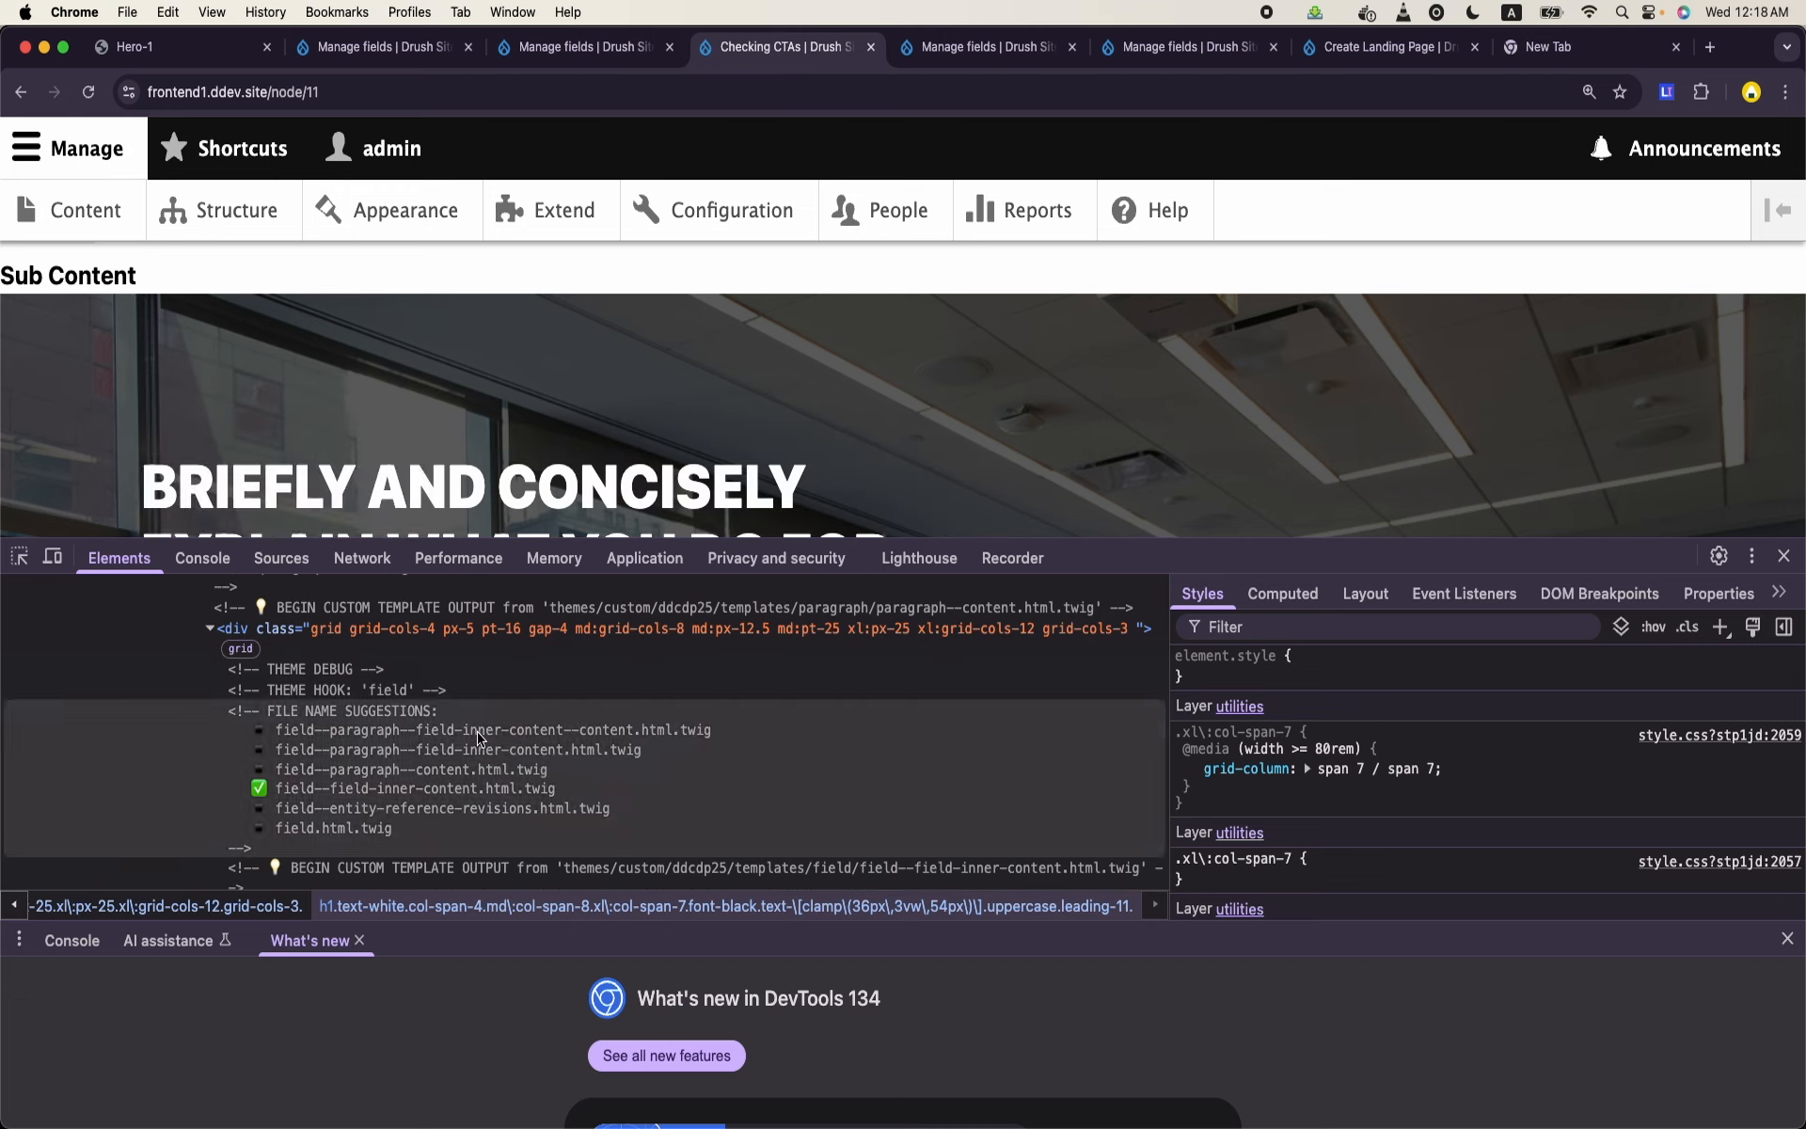
scroll(585, 724, "up", 3)
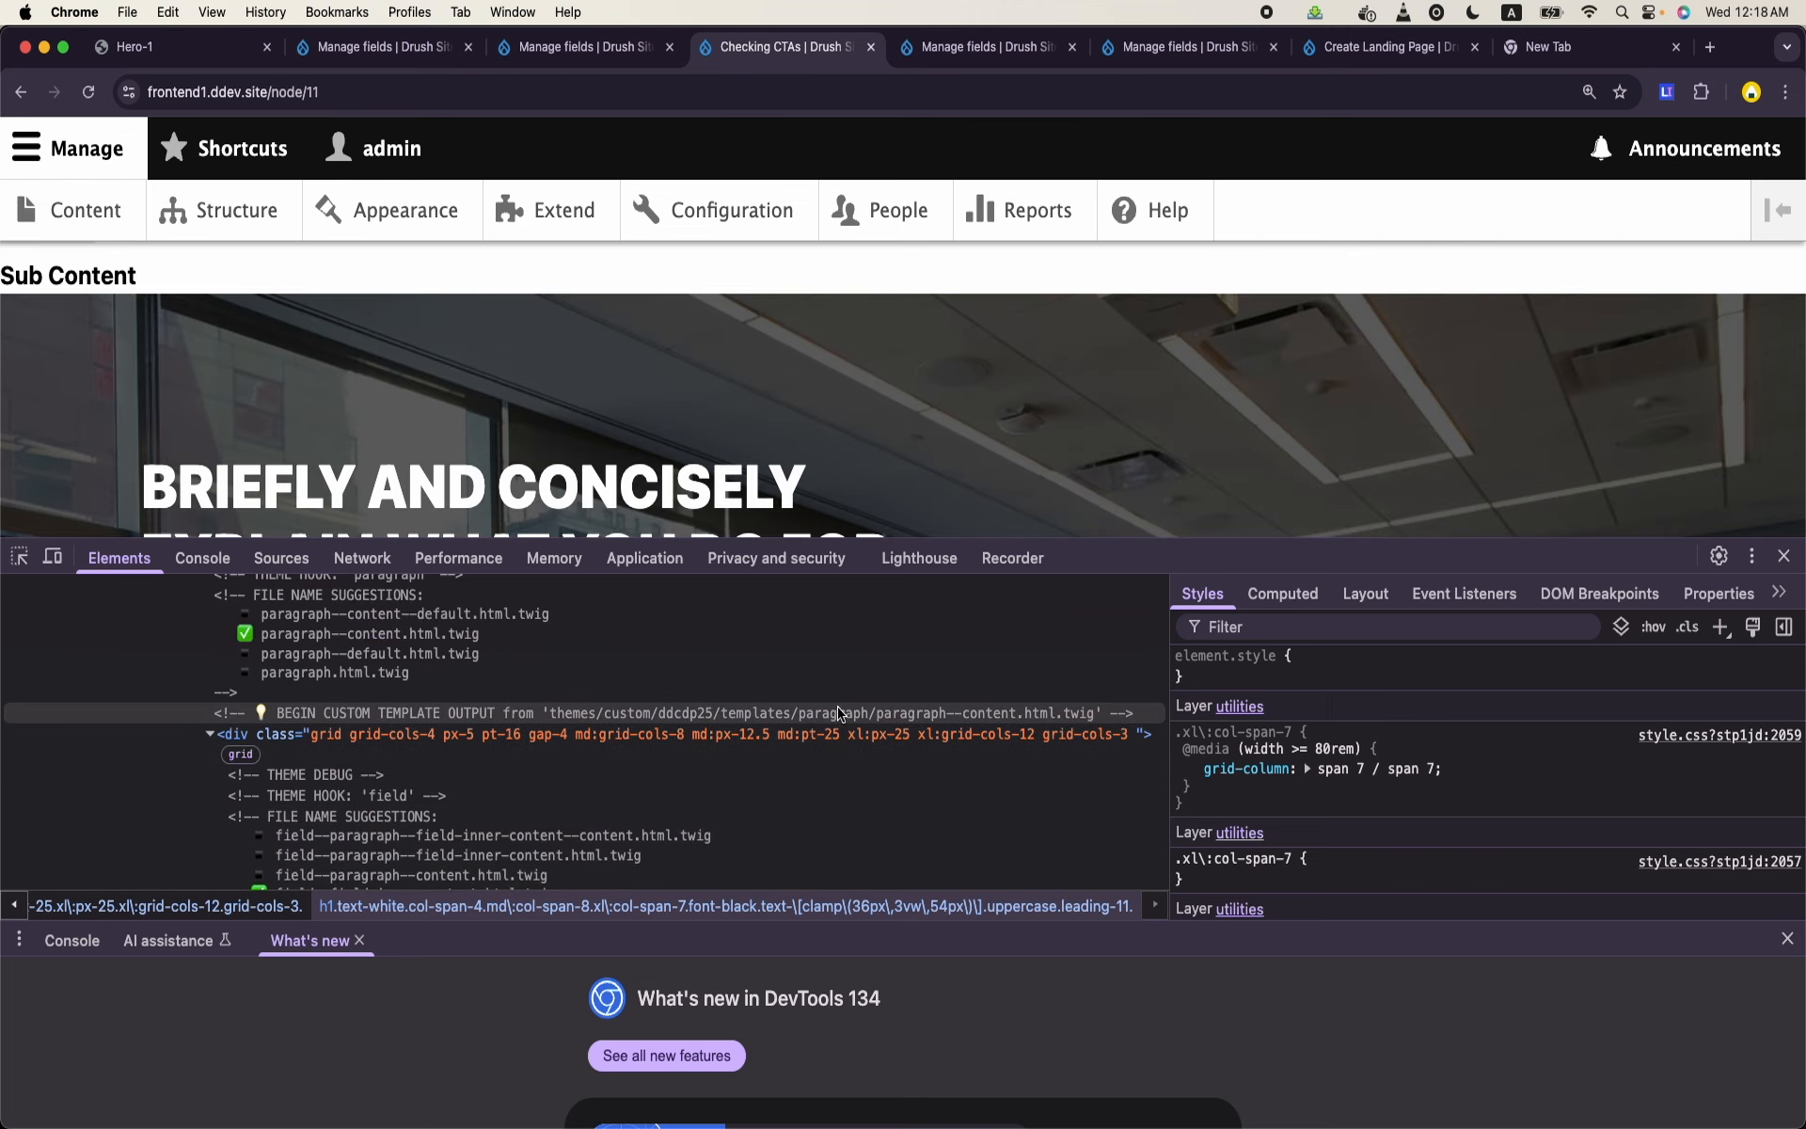
left_click(835, 740)
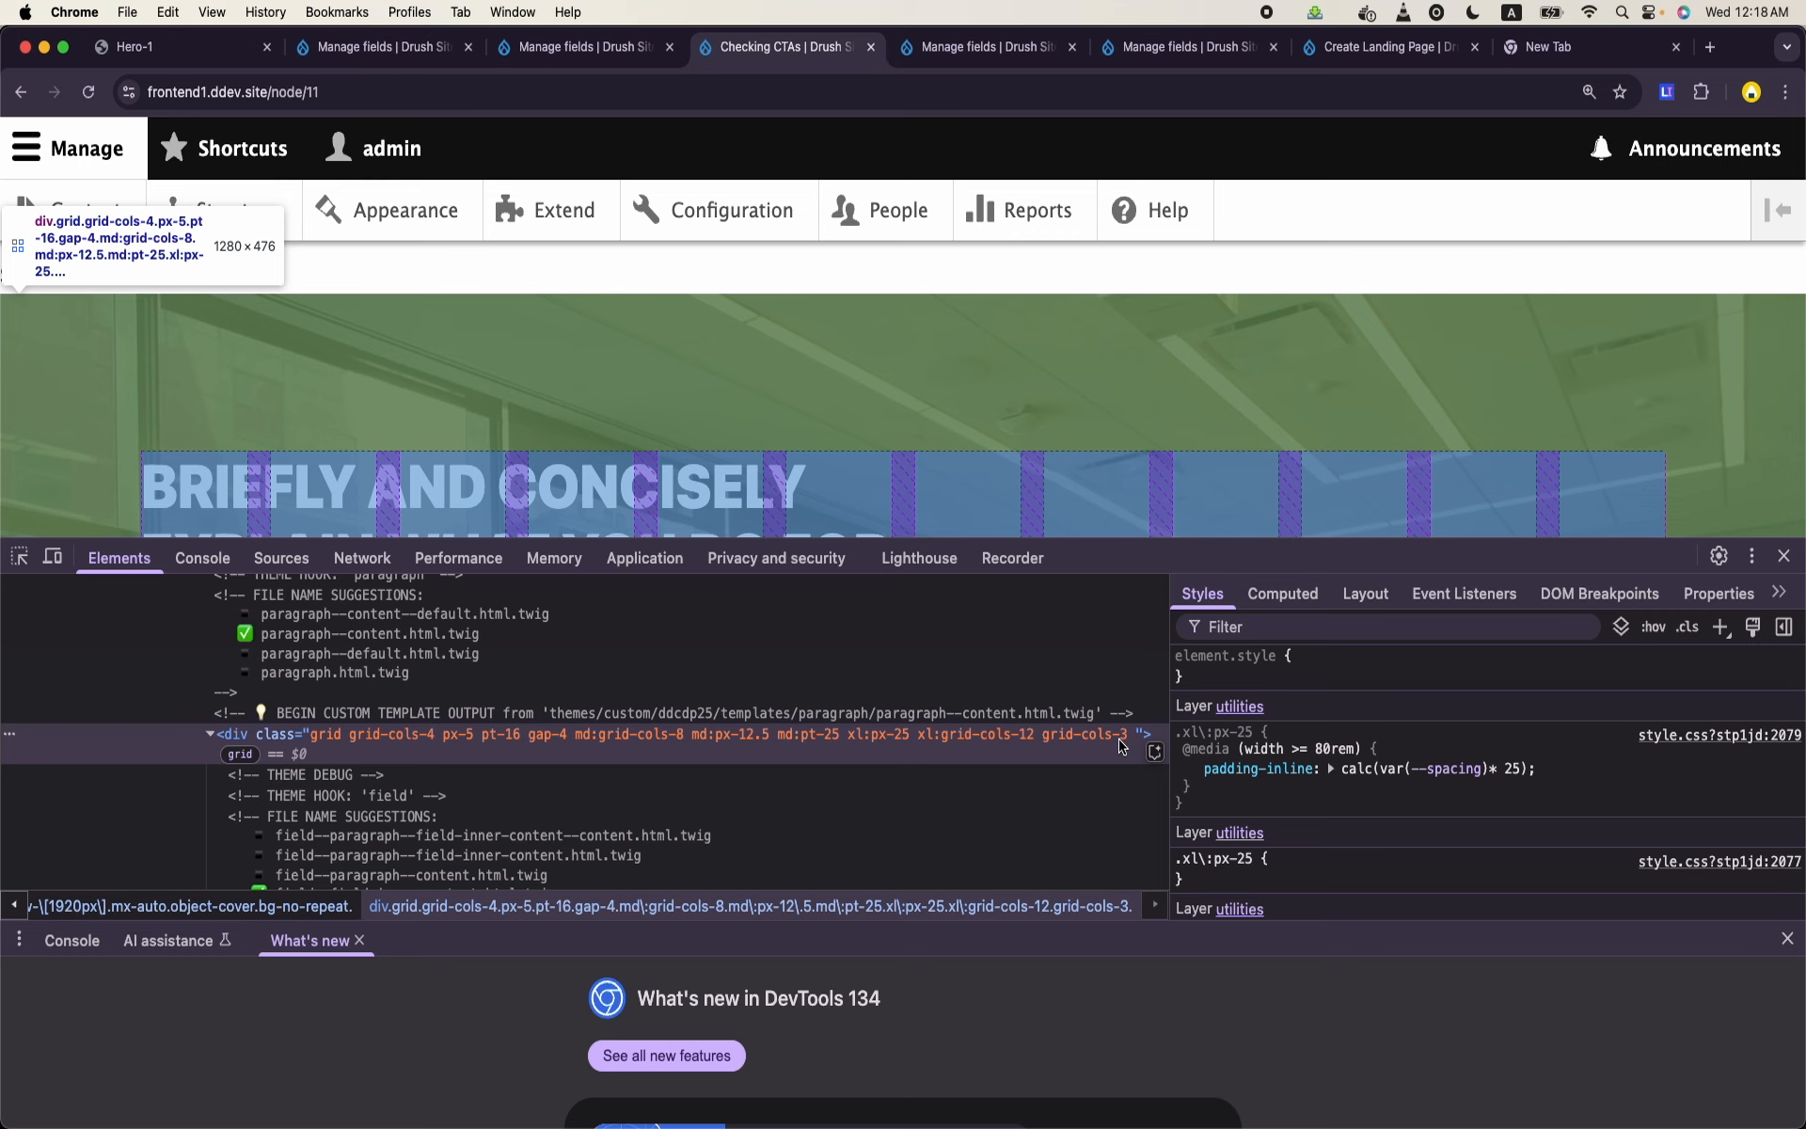
left_click(209, 736)
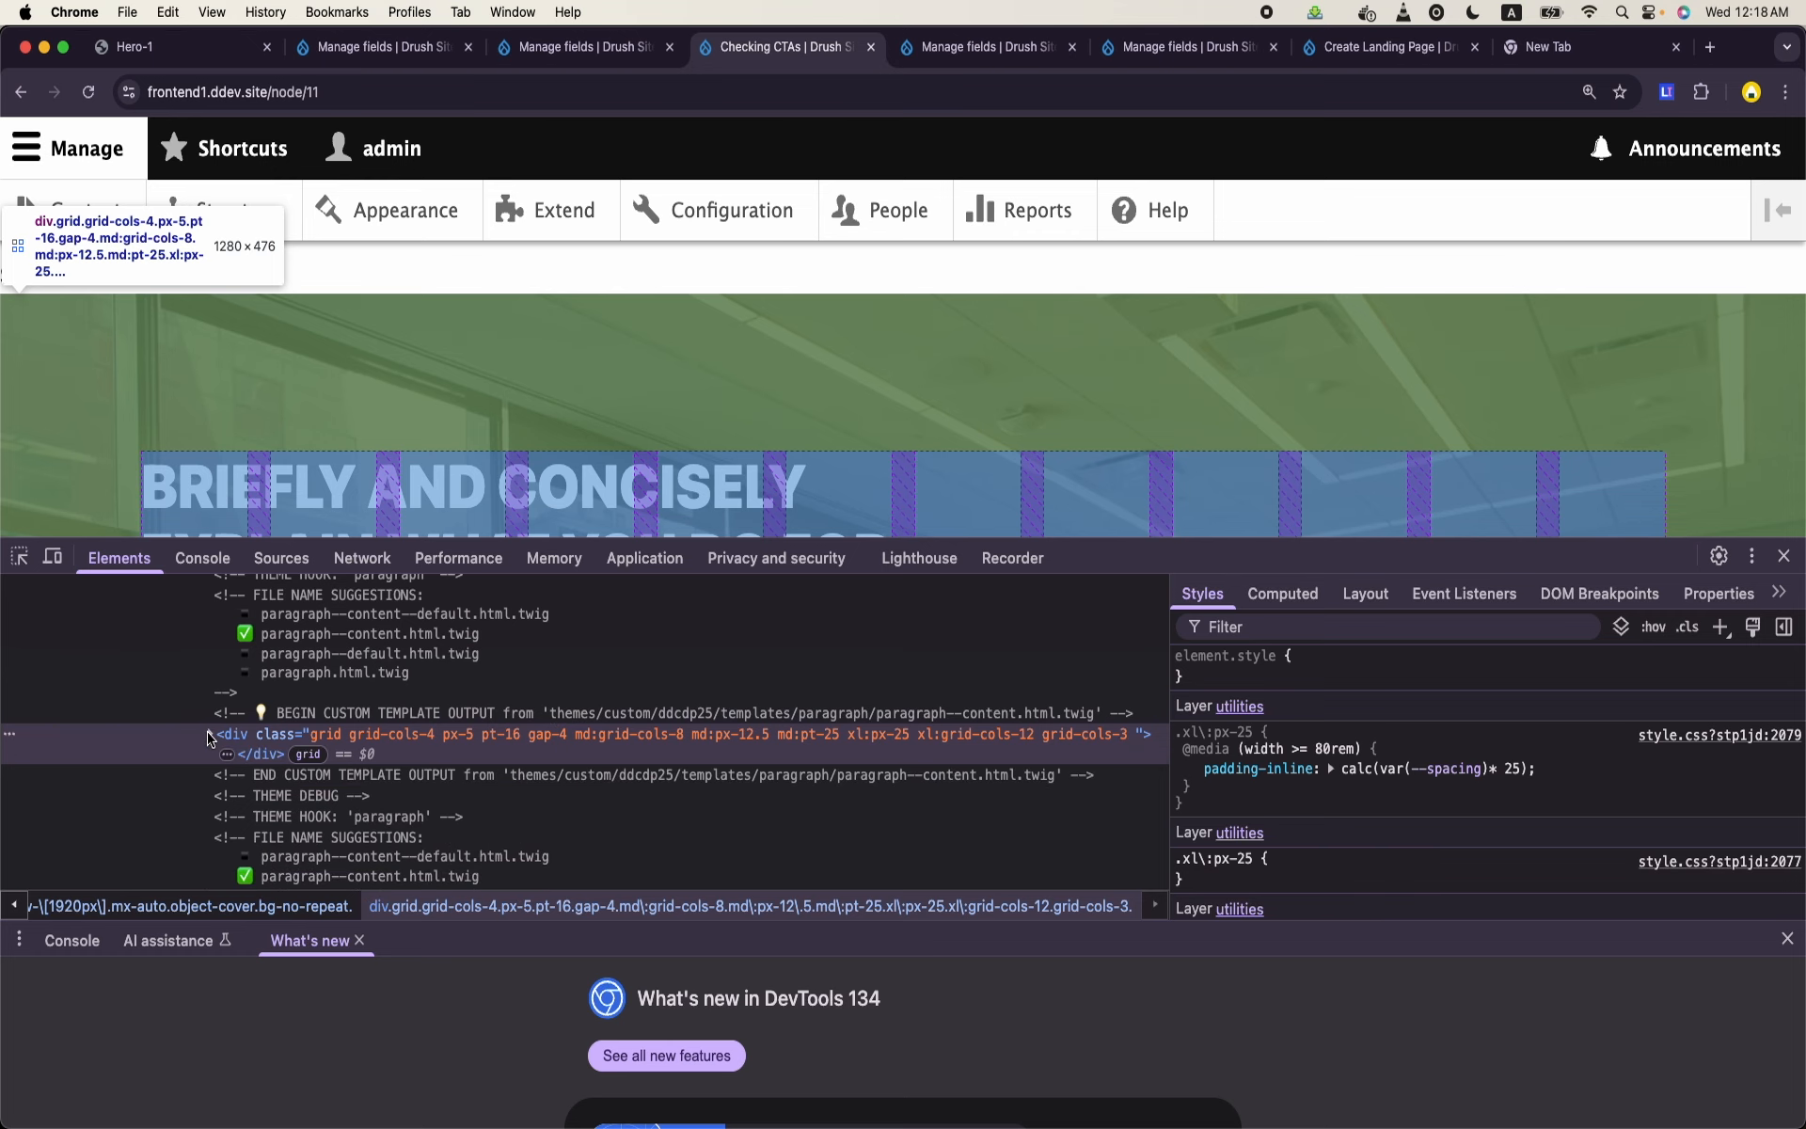
scroll(784, 318, "down", 3)
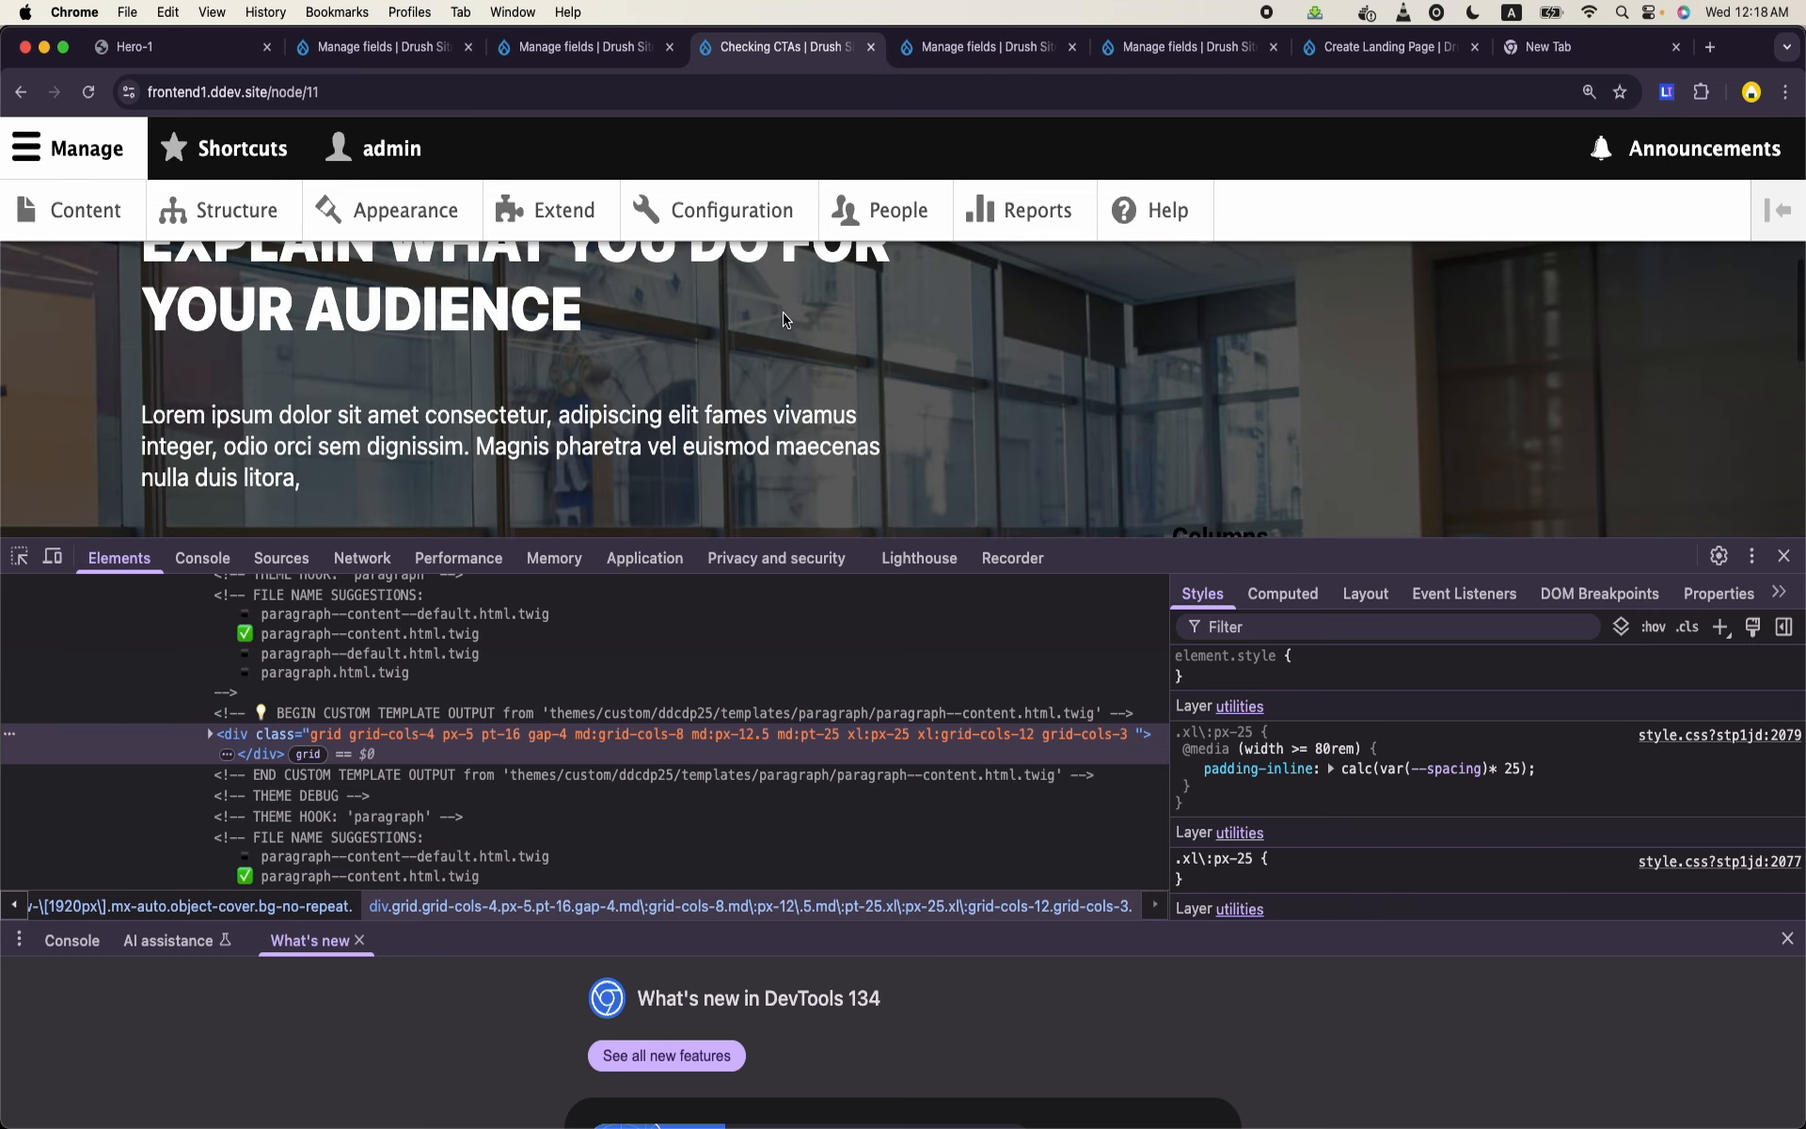
scroll(784, 318, "up", 1)
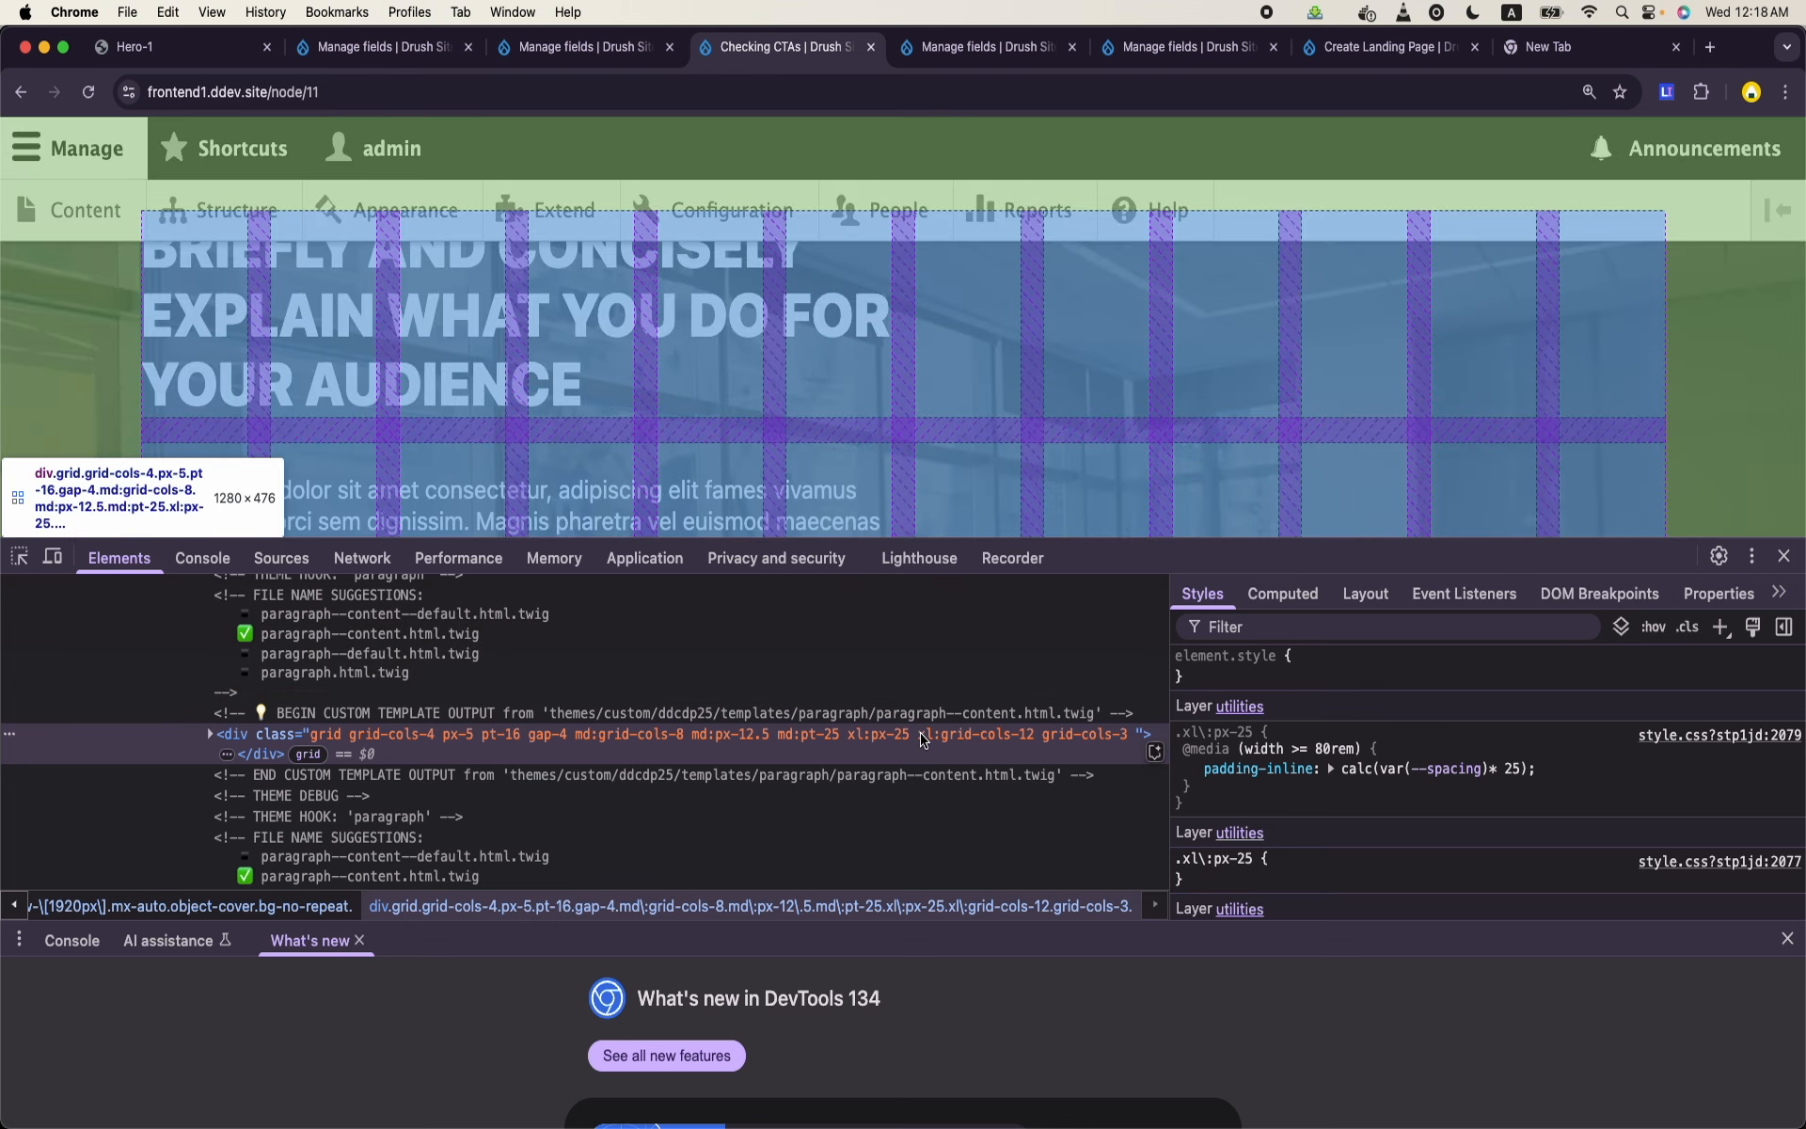
- Examine the classes of the parent container div output by paragraph--section.html.twig in the DevTools markup
scroll(922, 739, "up", 5)
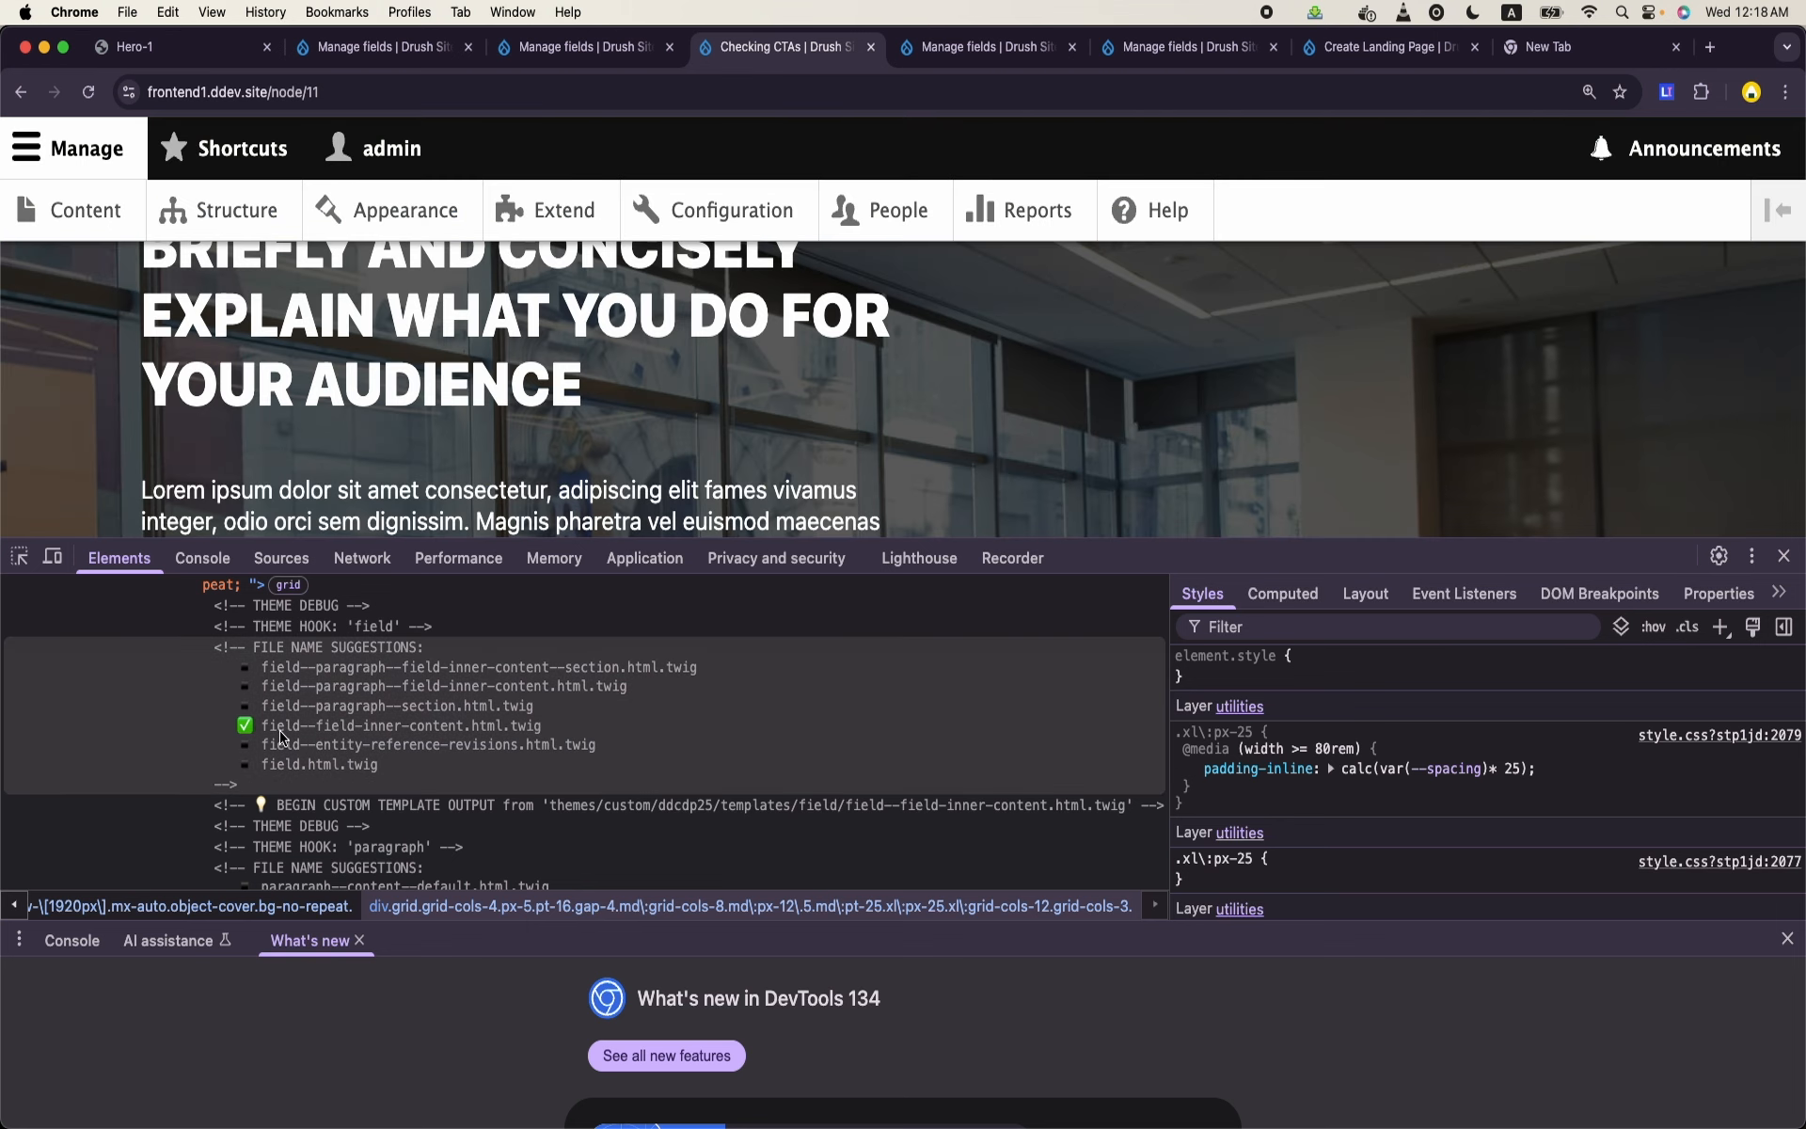
scroll(407, 750, "up", 1)
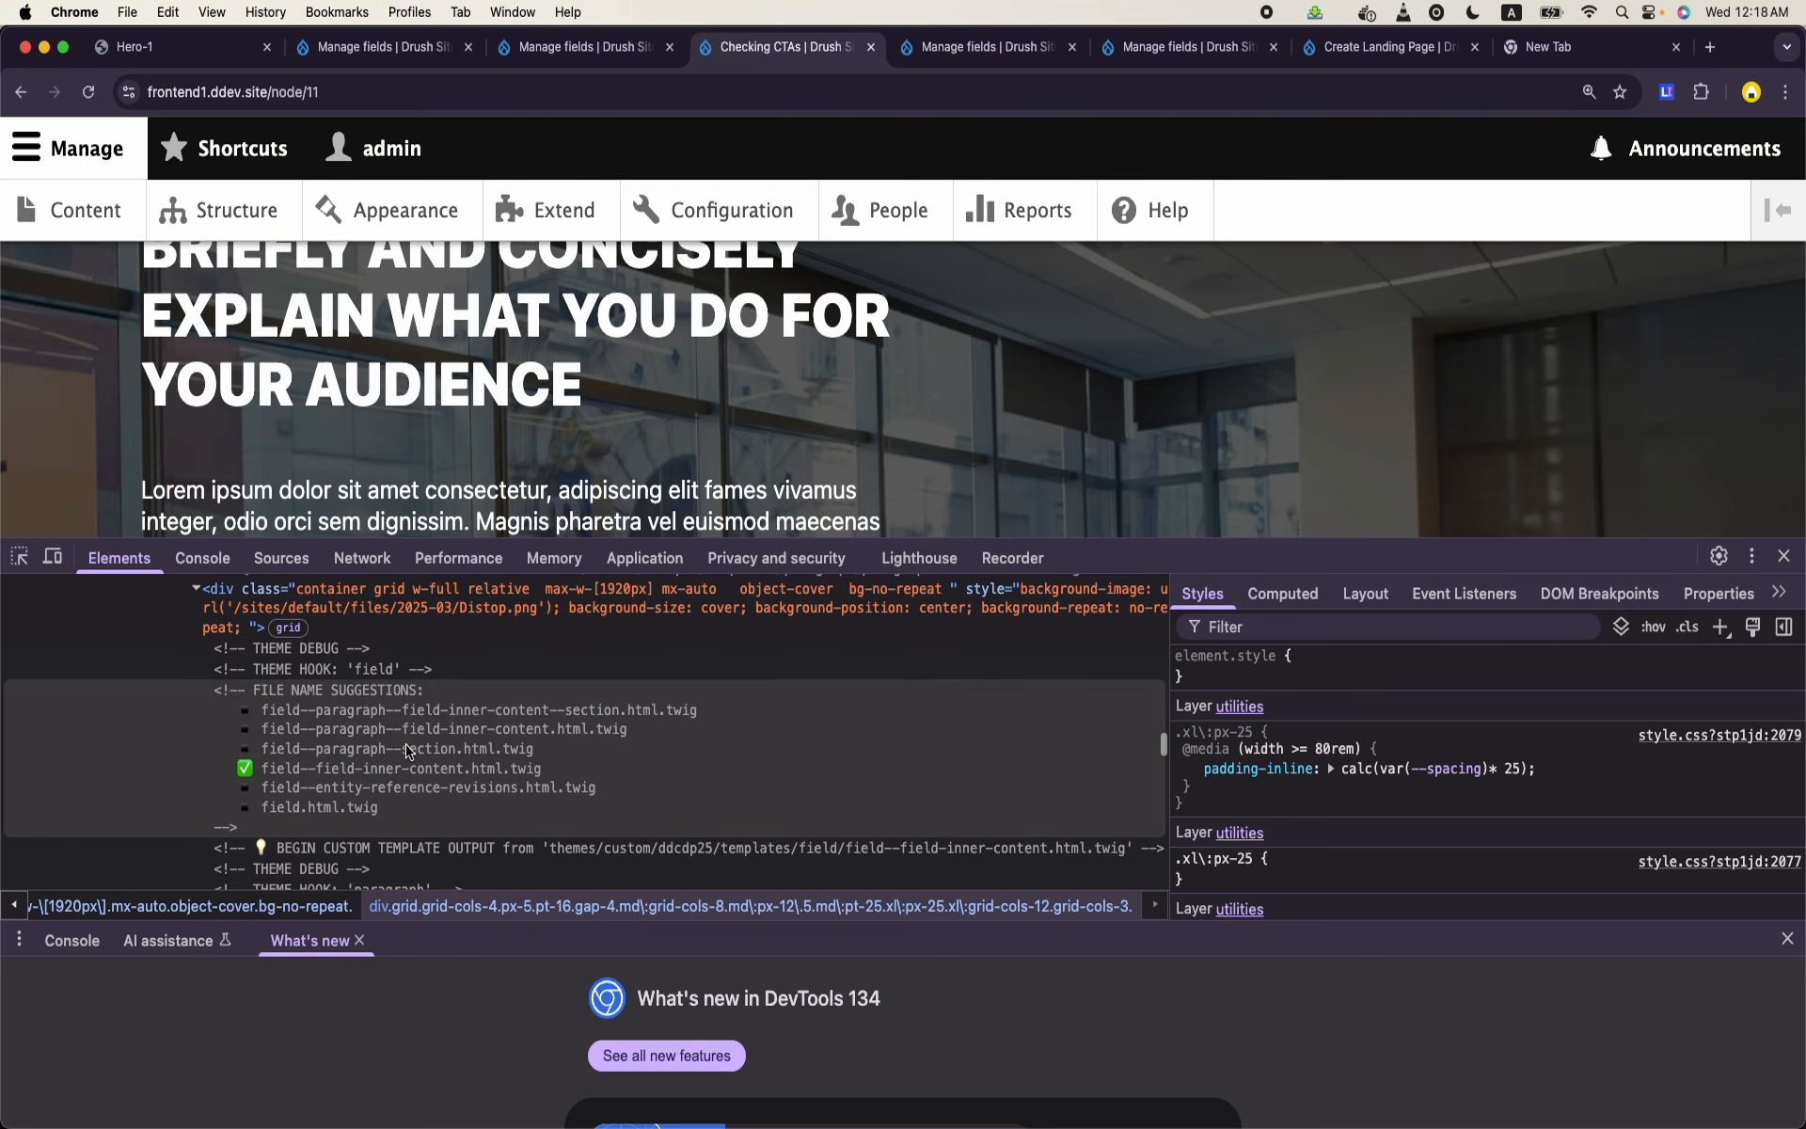
scroll(407, 750, "up", 2)
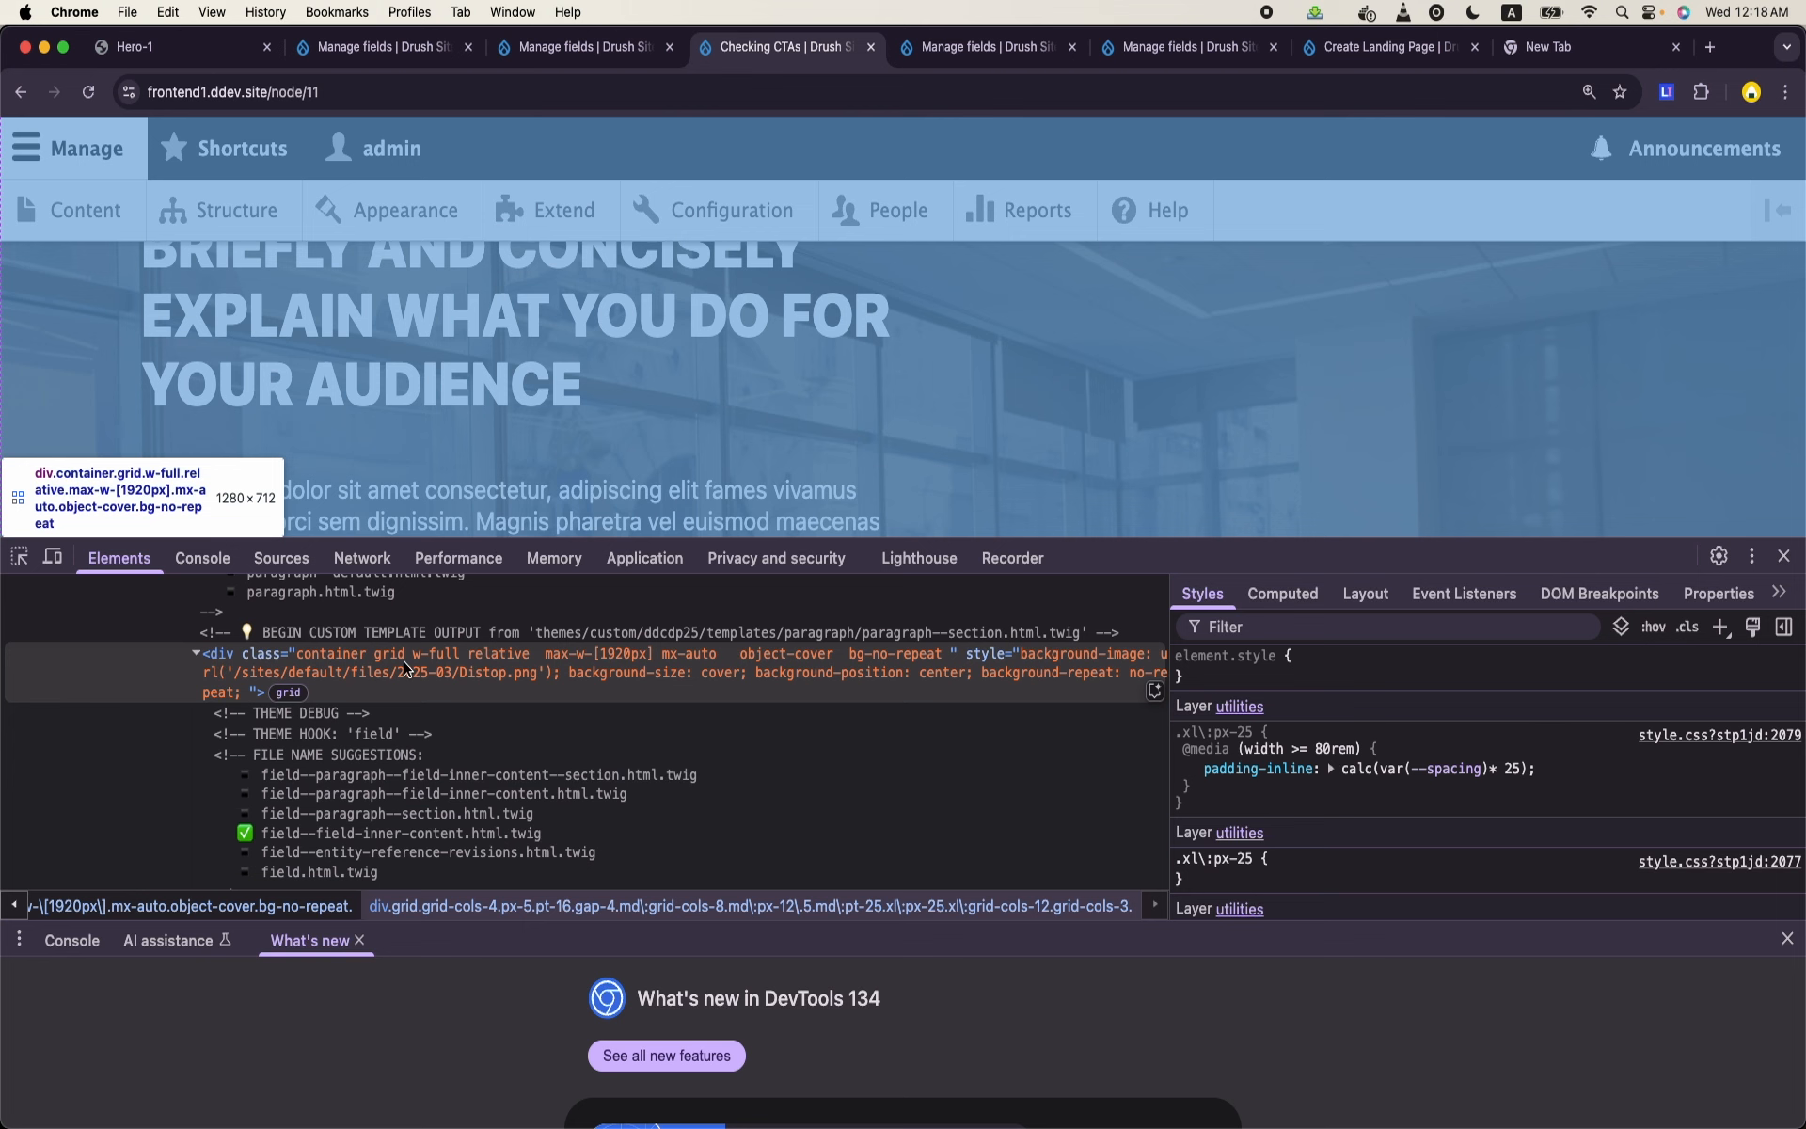
scroll(411, 661, "down", 5)
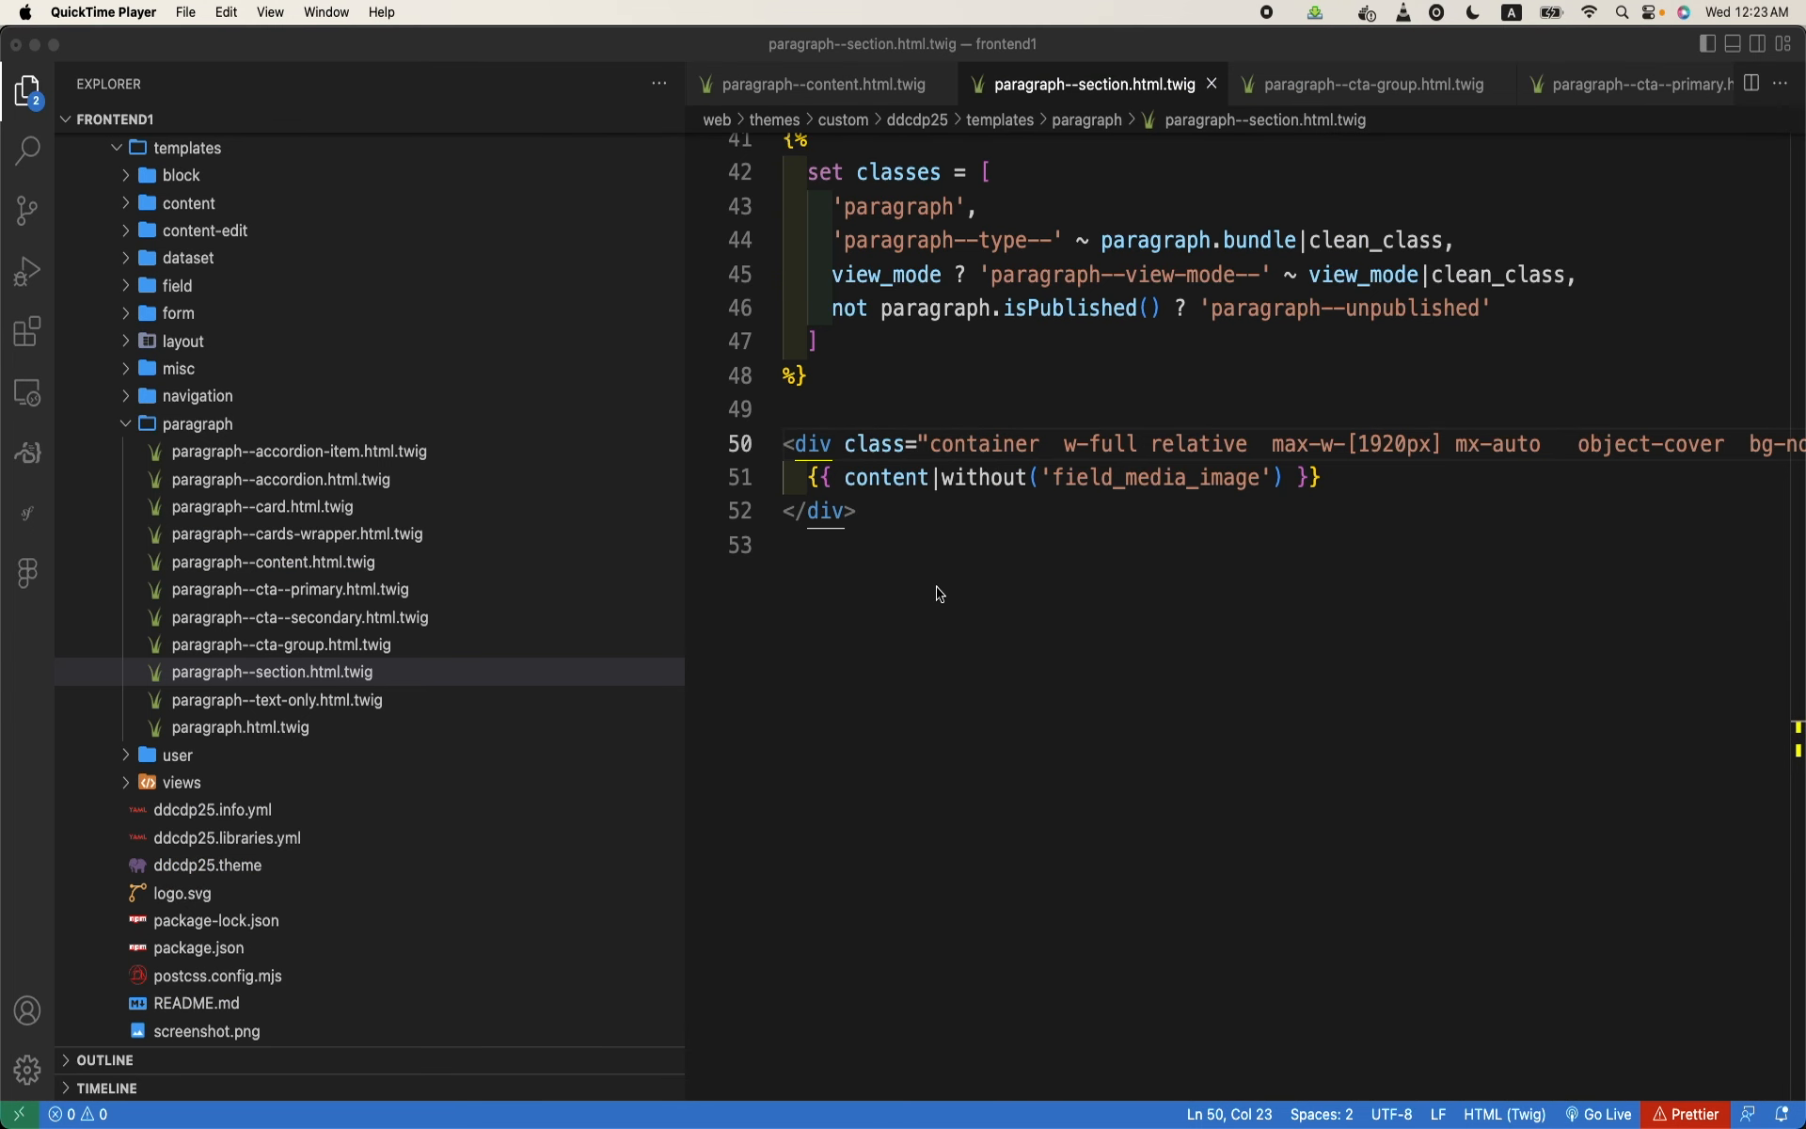
- In VS Code, add grid grid-cols-5 after container in the wrapper div's classes in paragraph--section.html.twig, save it and hide the Explorer sidebar
left_click(300, 683)
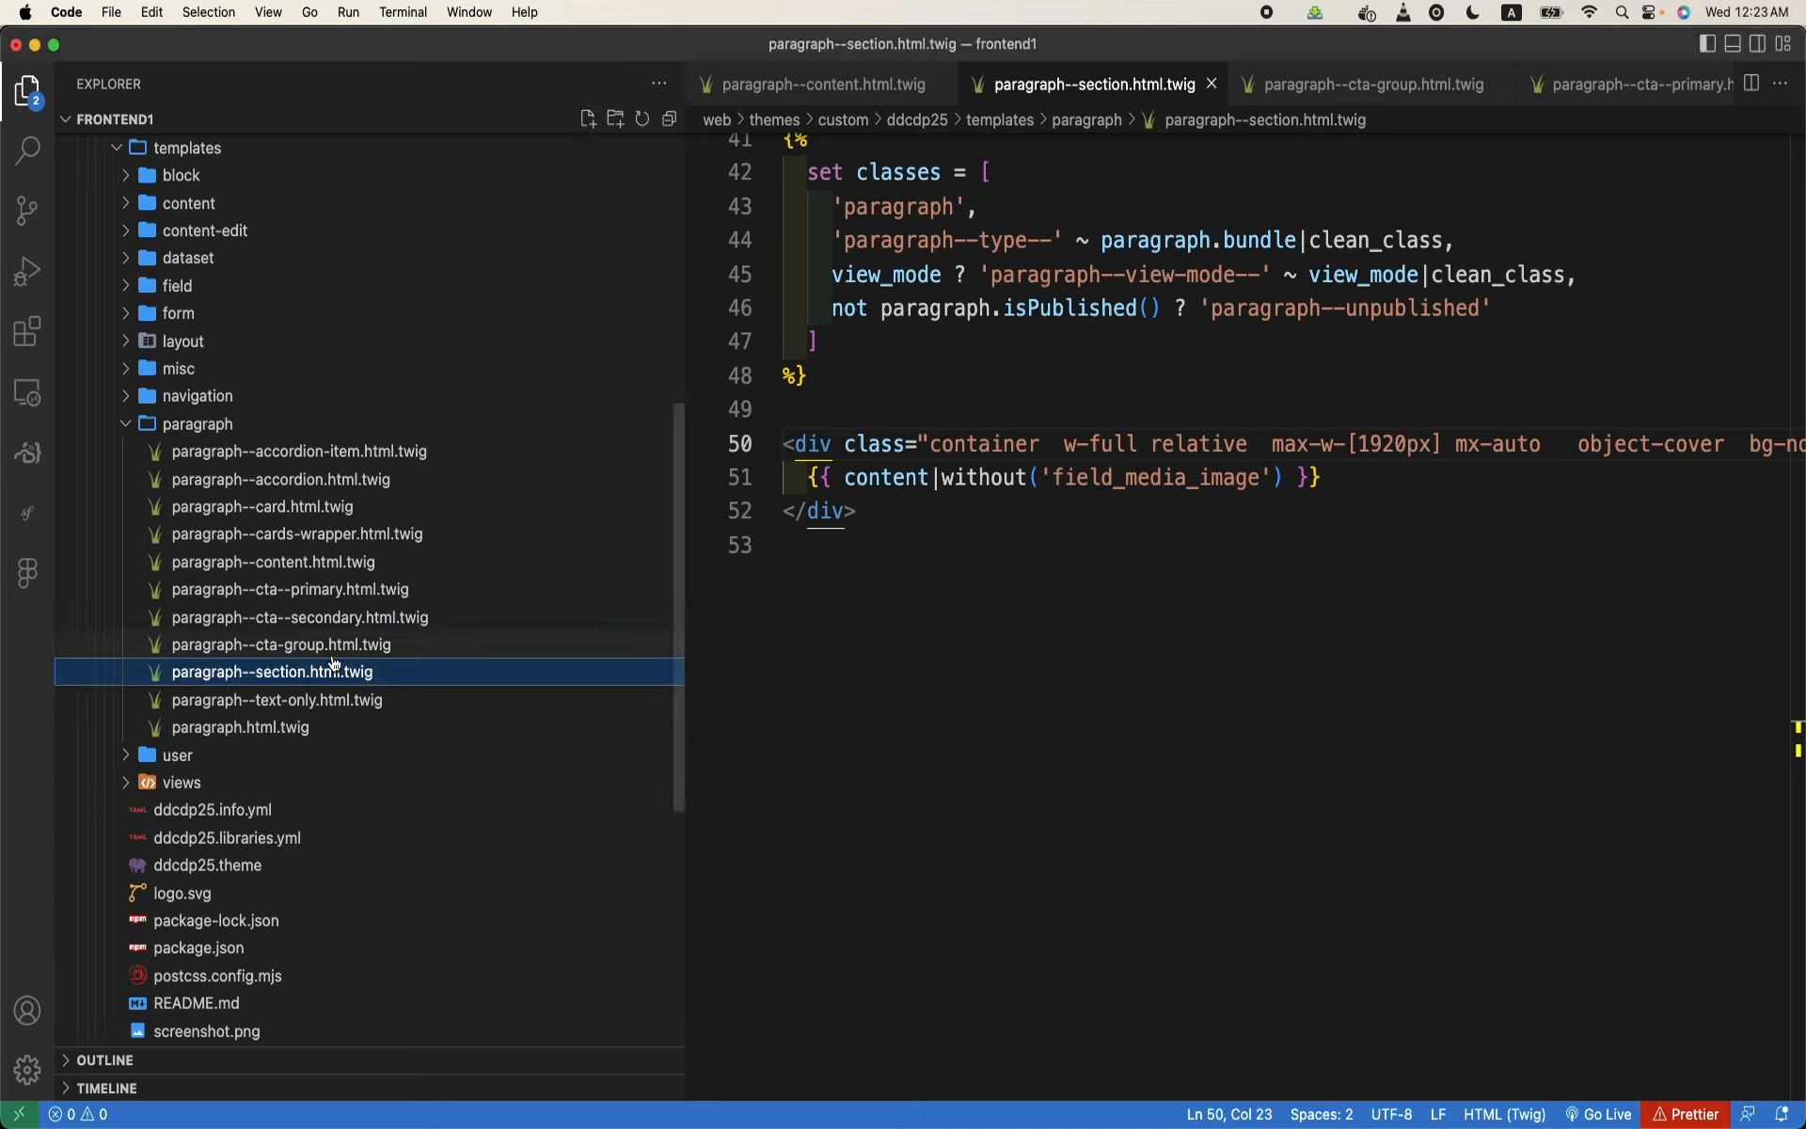
left_click(1049, 449)
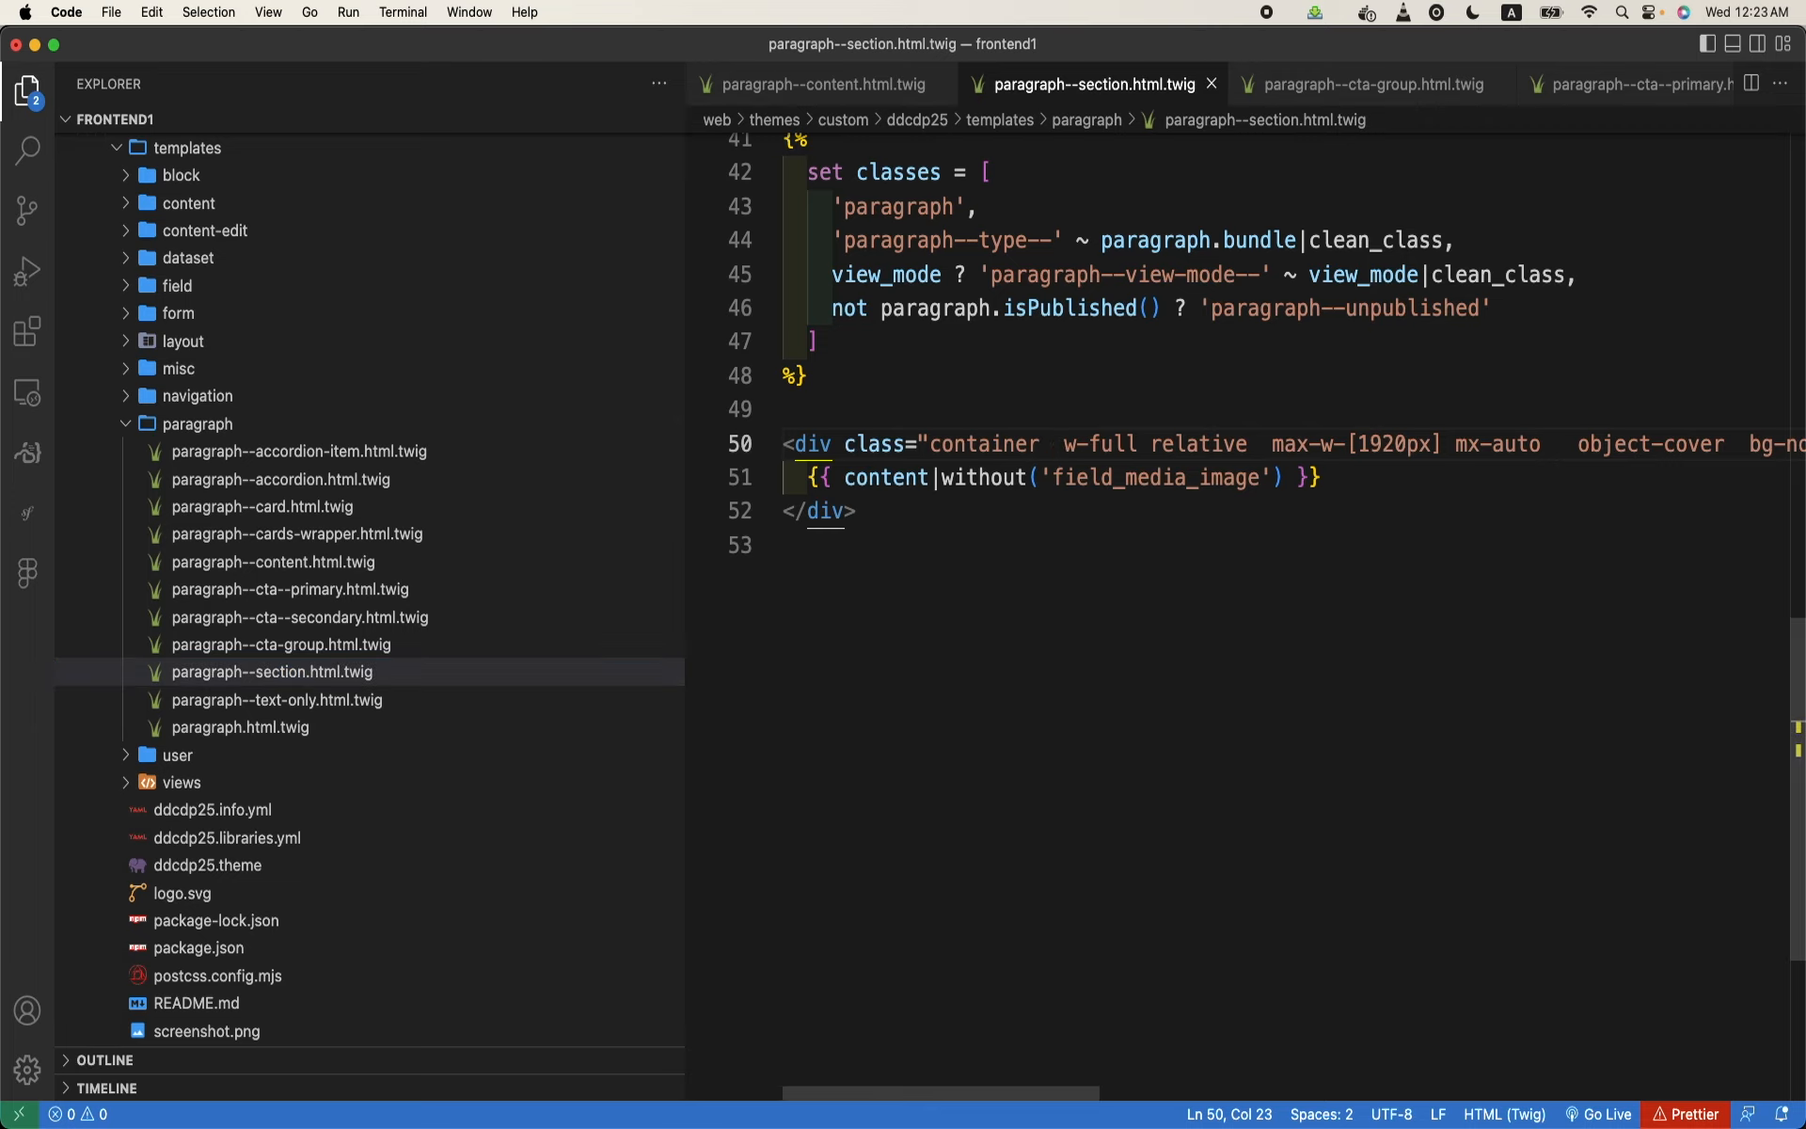
type("grid ")
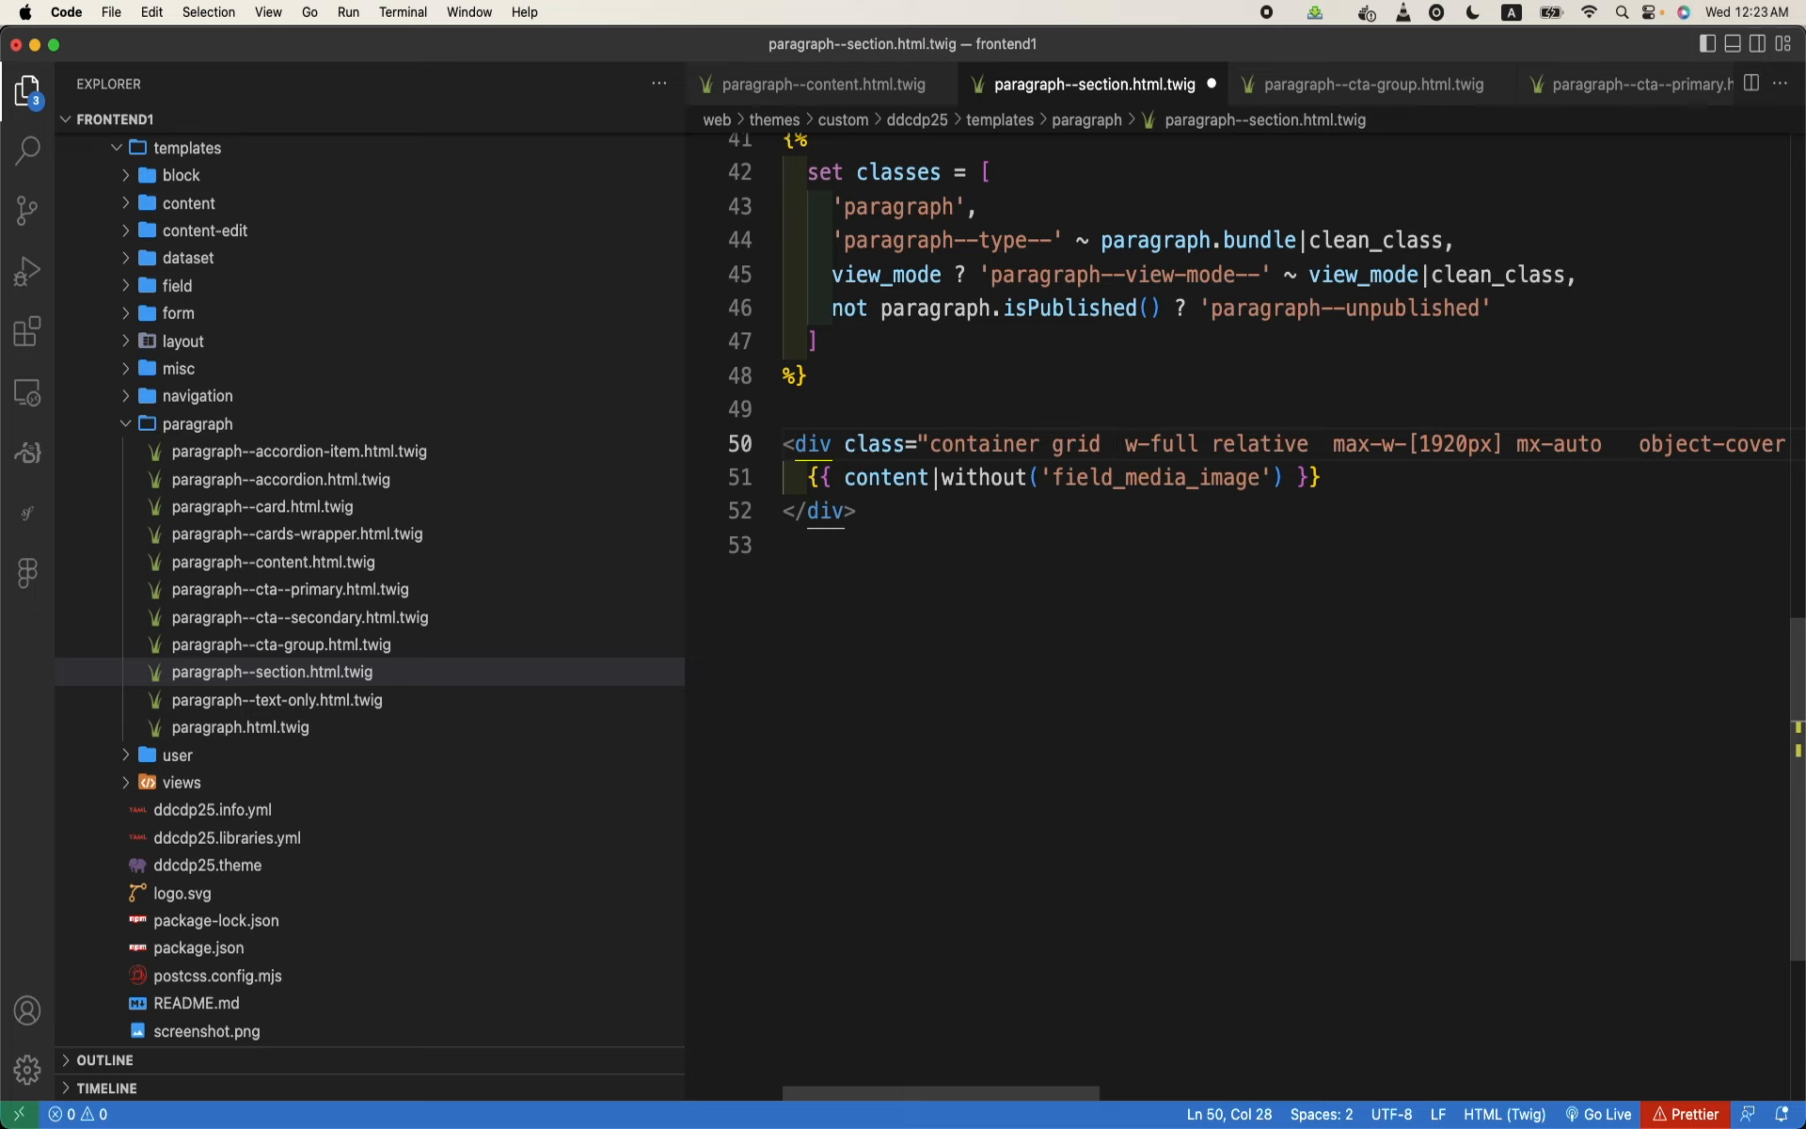
type("grid-cols-")
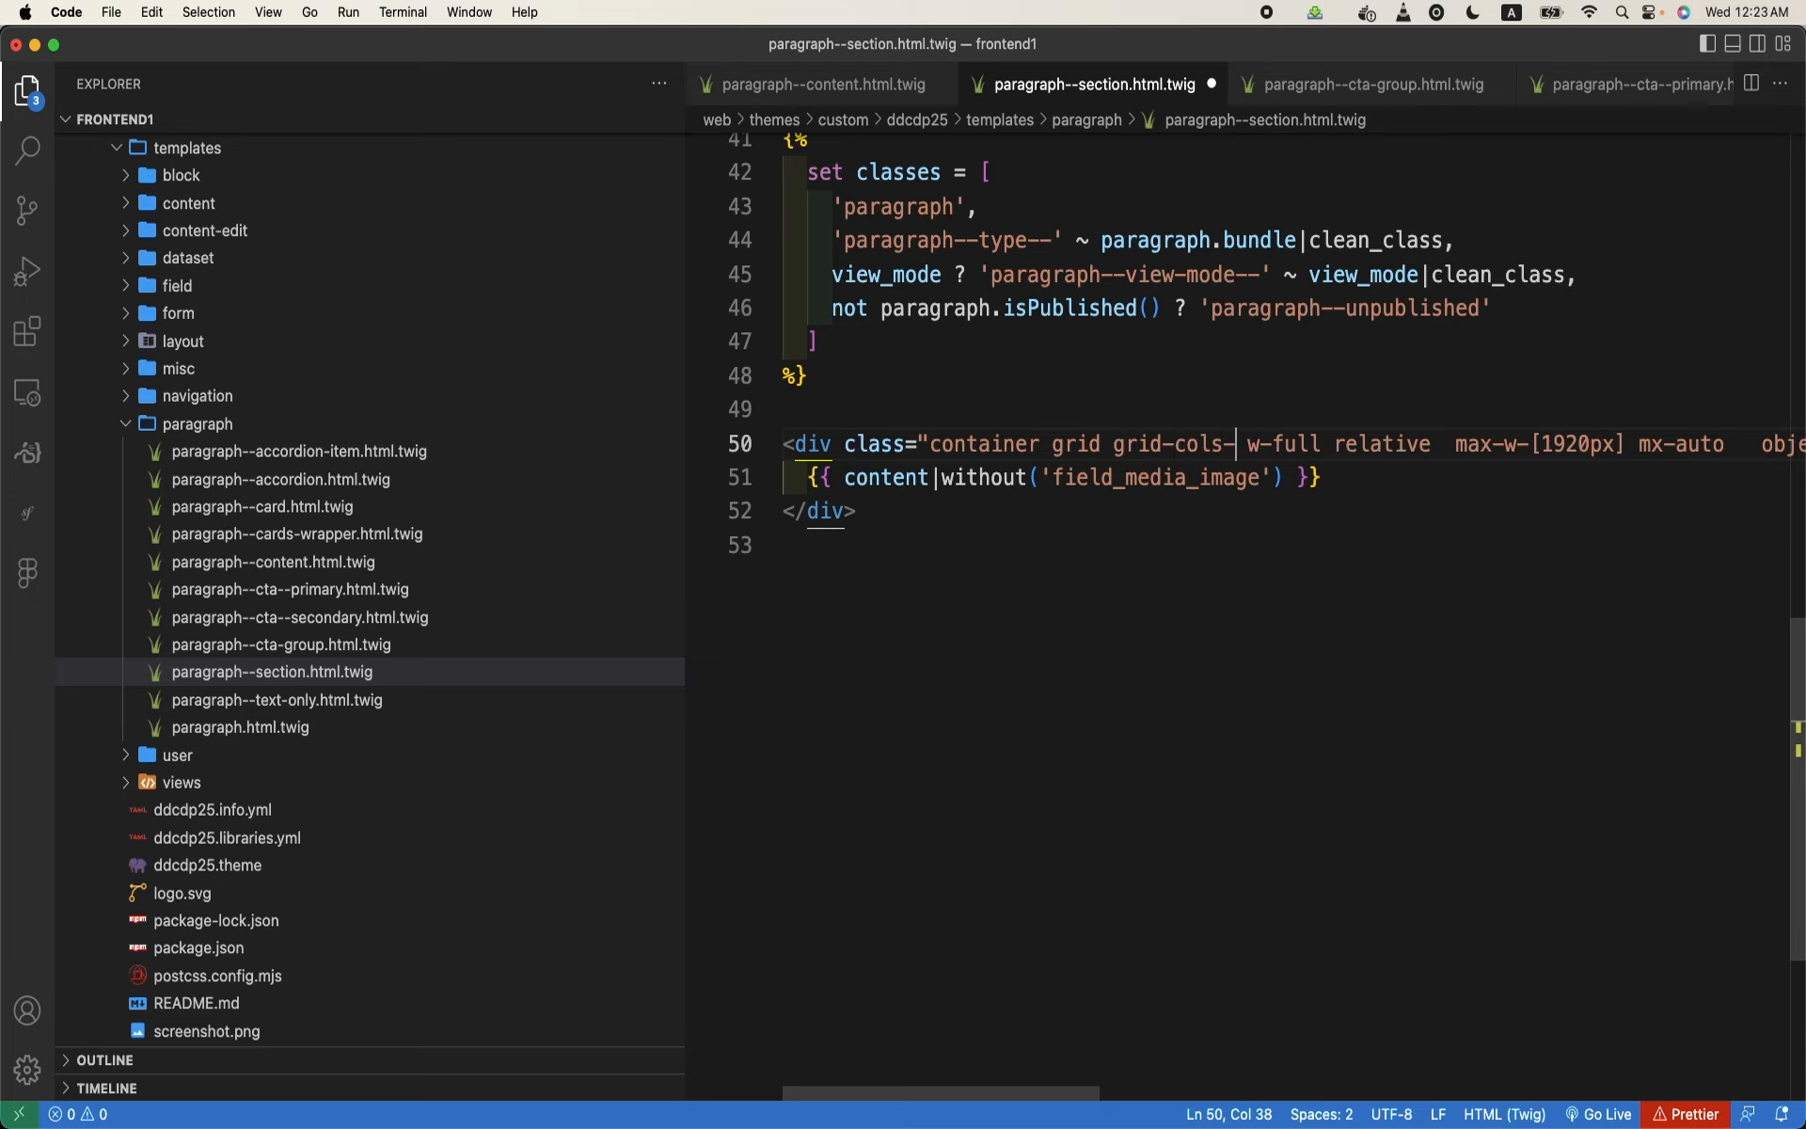
type("5")
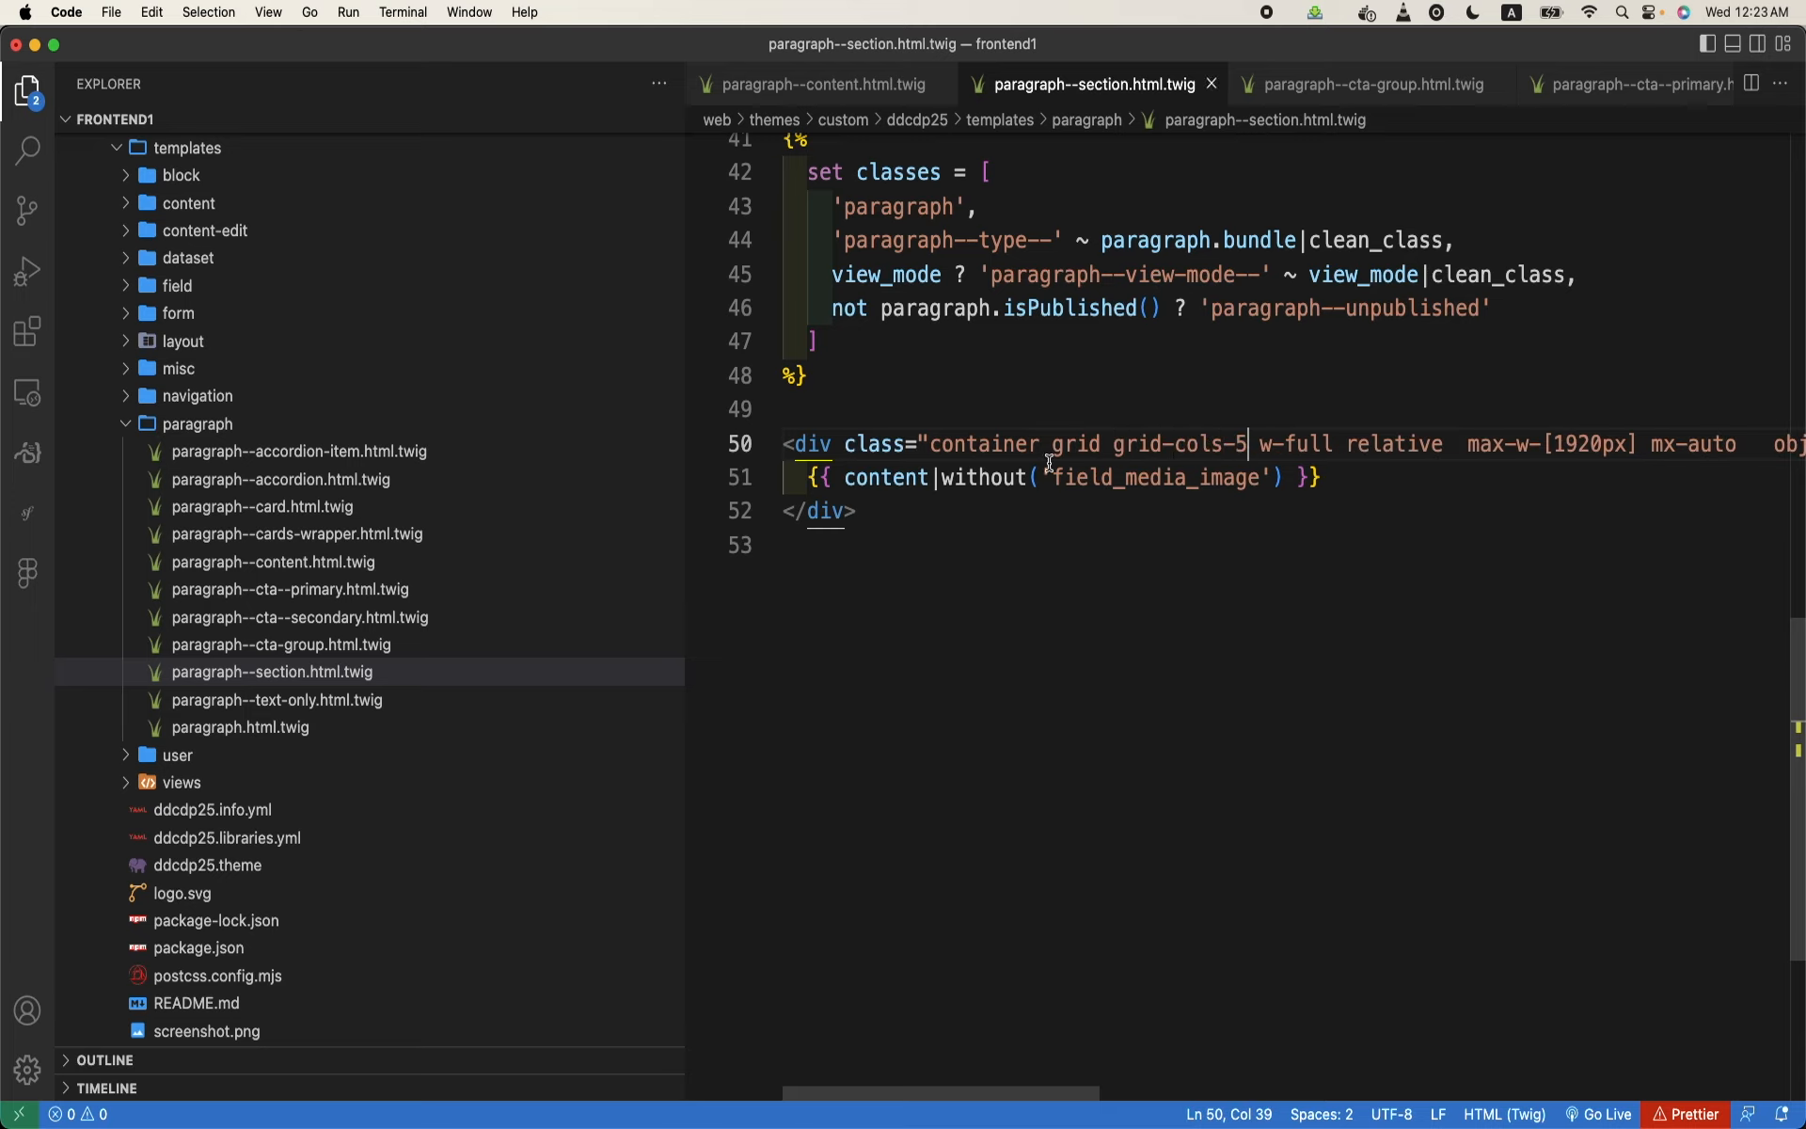
double_click(1197, 443)
key("super+b")
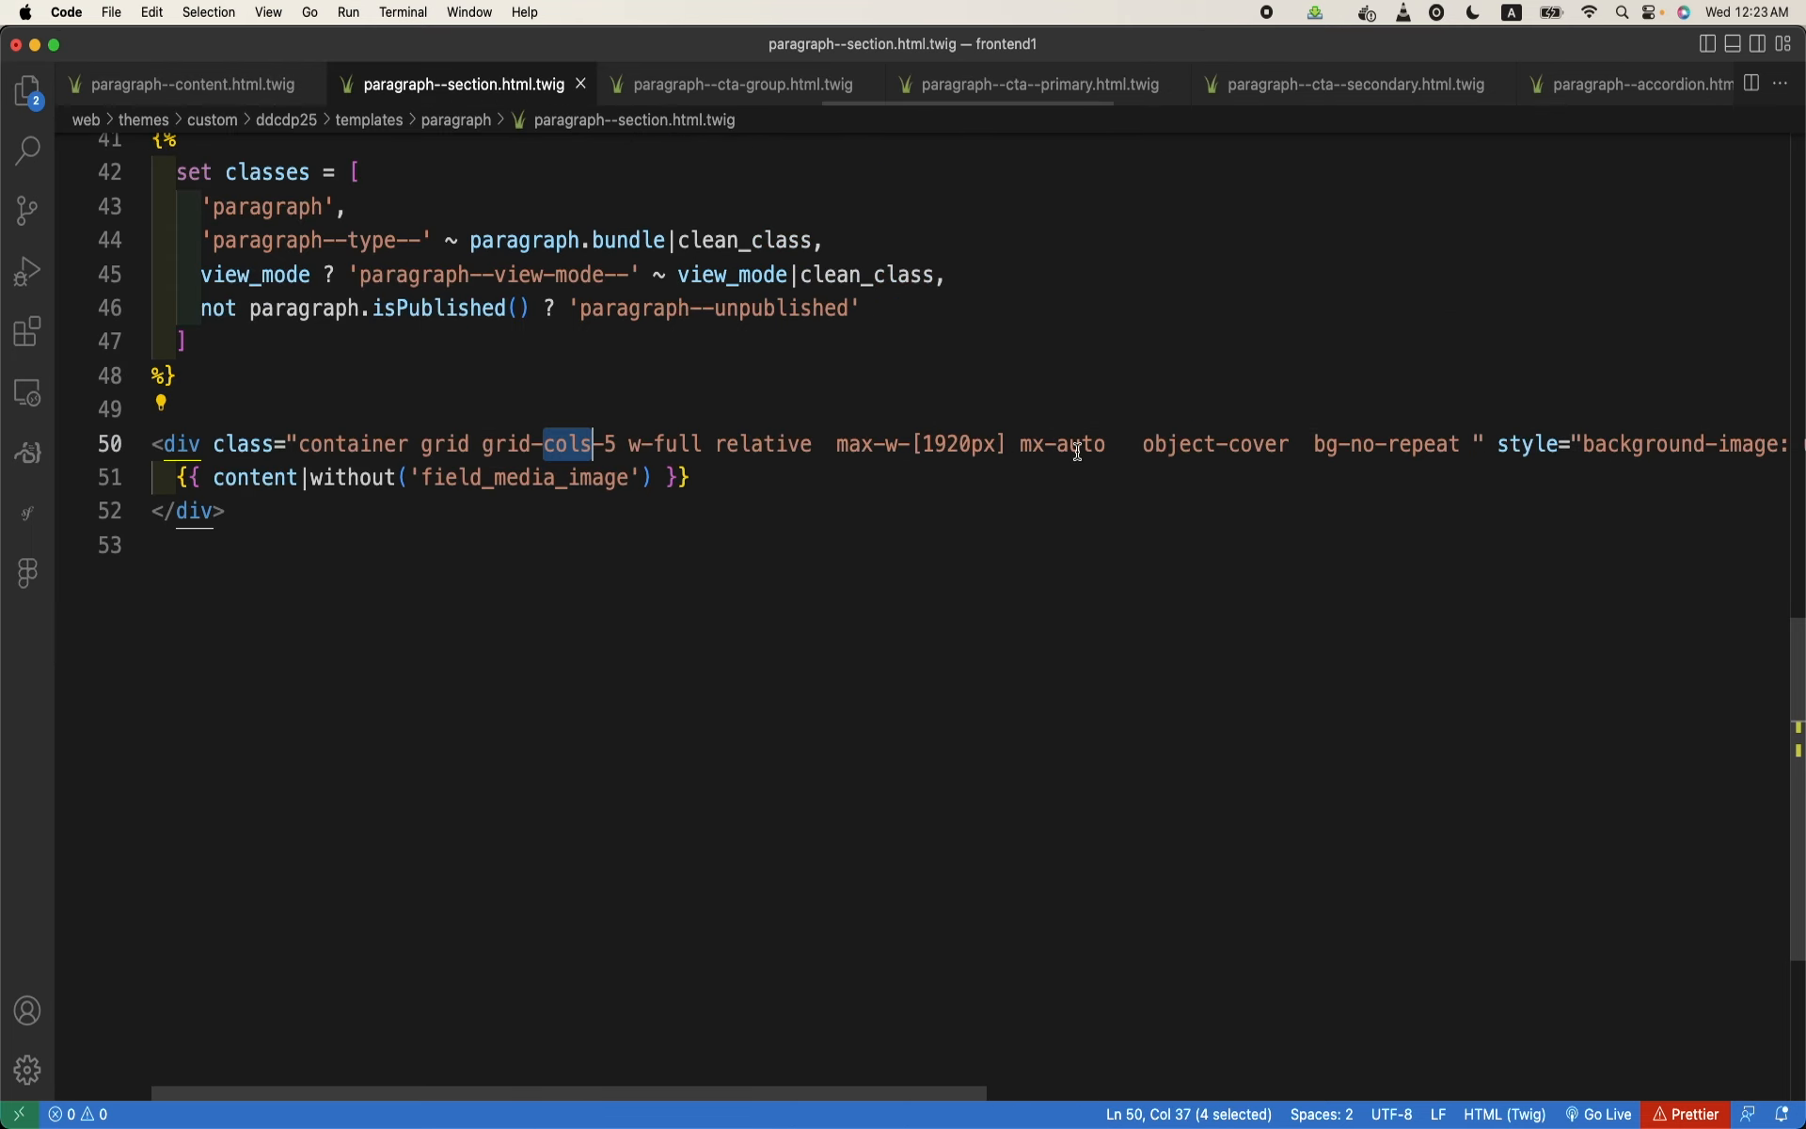
- Compare the grid classes on the wrapper divs in paragraph--section.html.twig and paragraph--content.html.twig
left_click(594, 453)
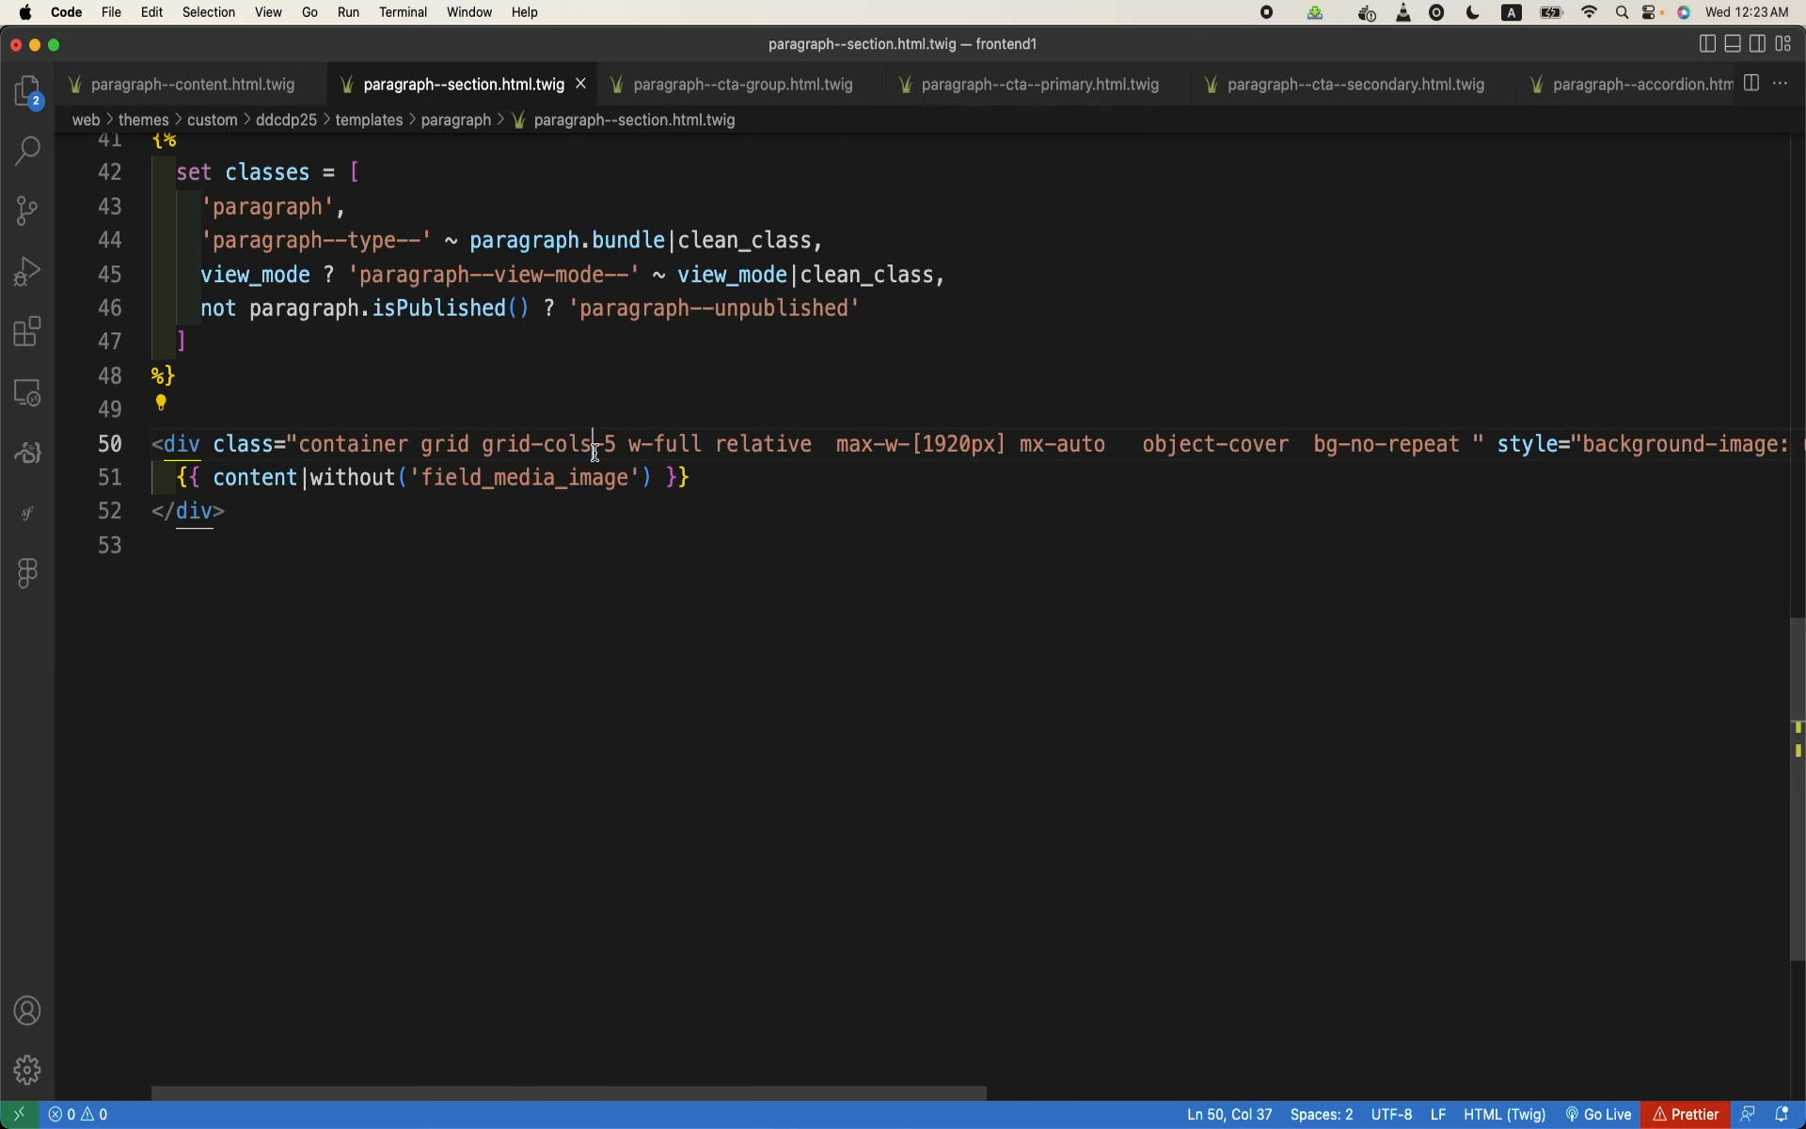
scroll(859, 663, "right", 10)
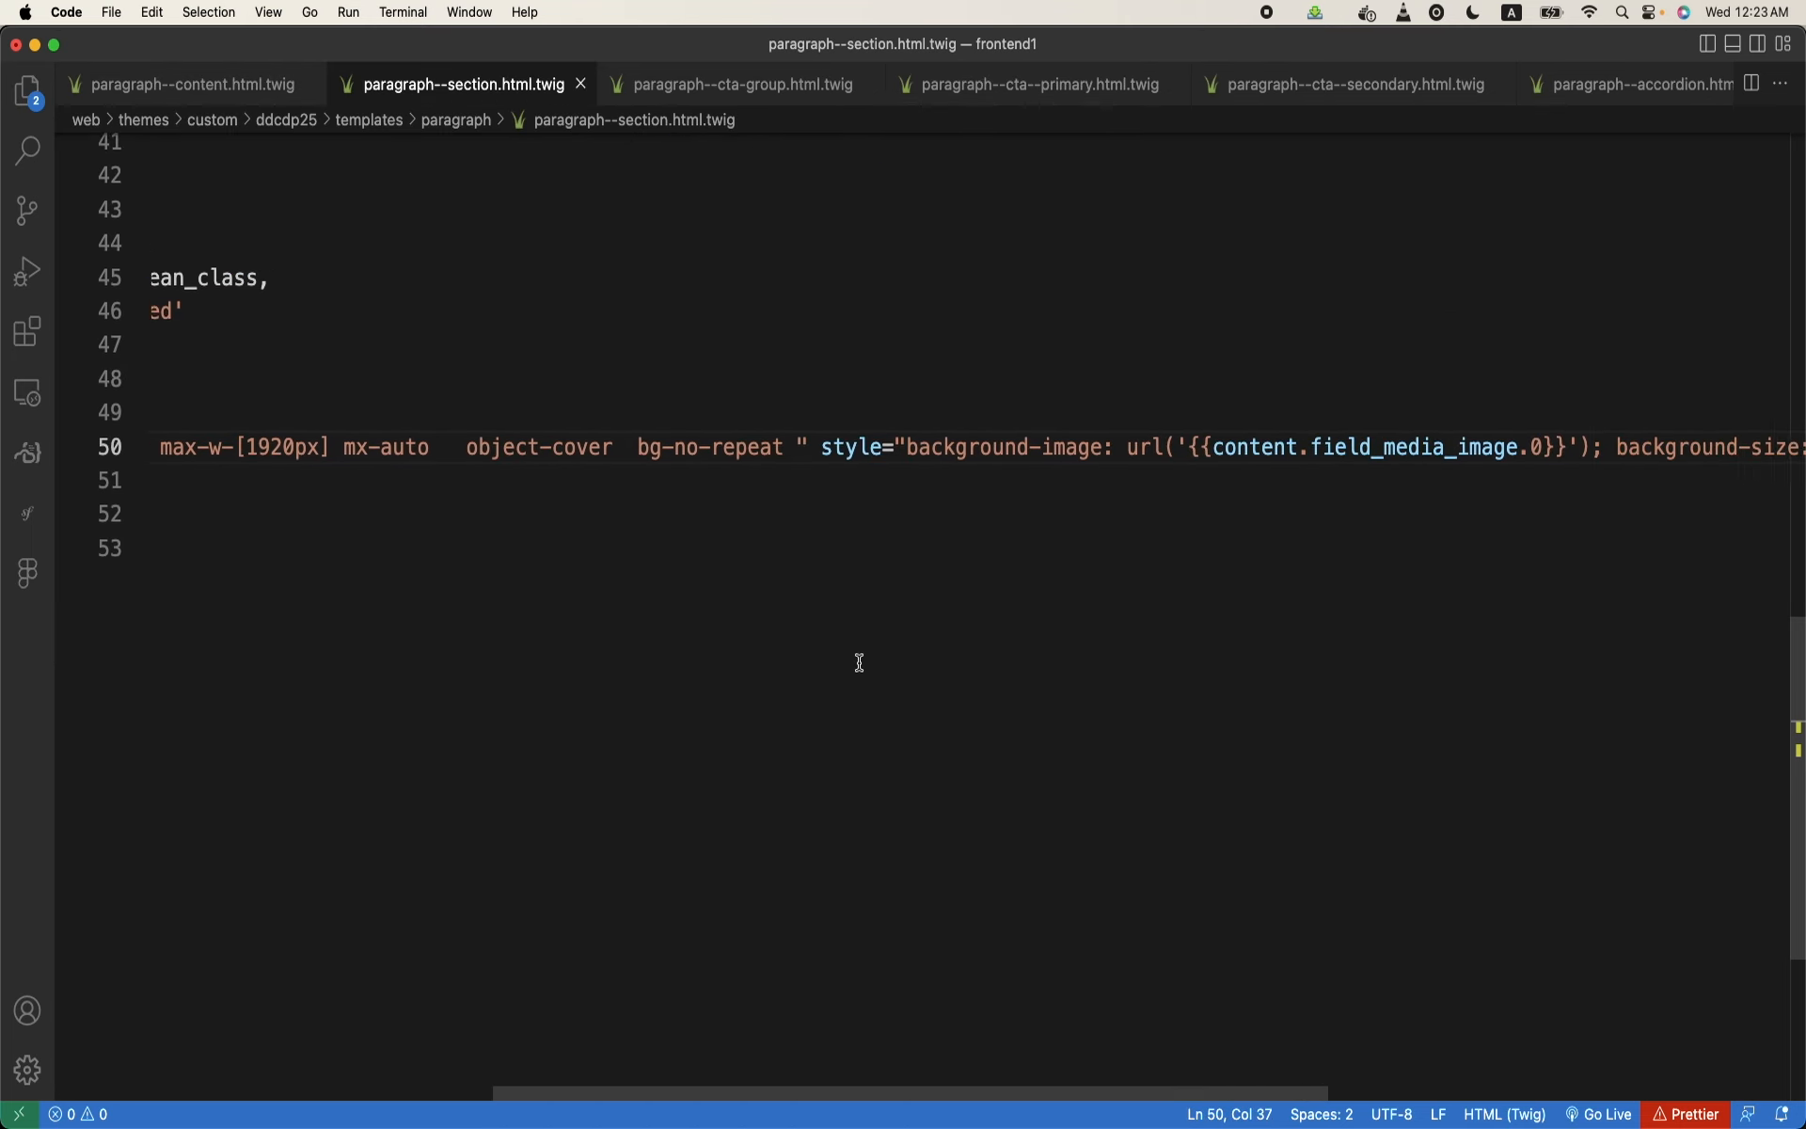
scroll(859, 664, "left", 10)
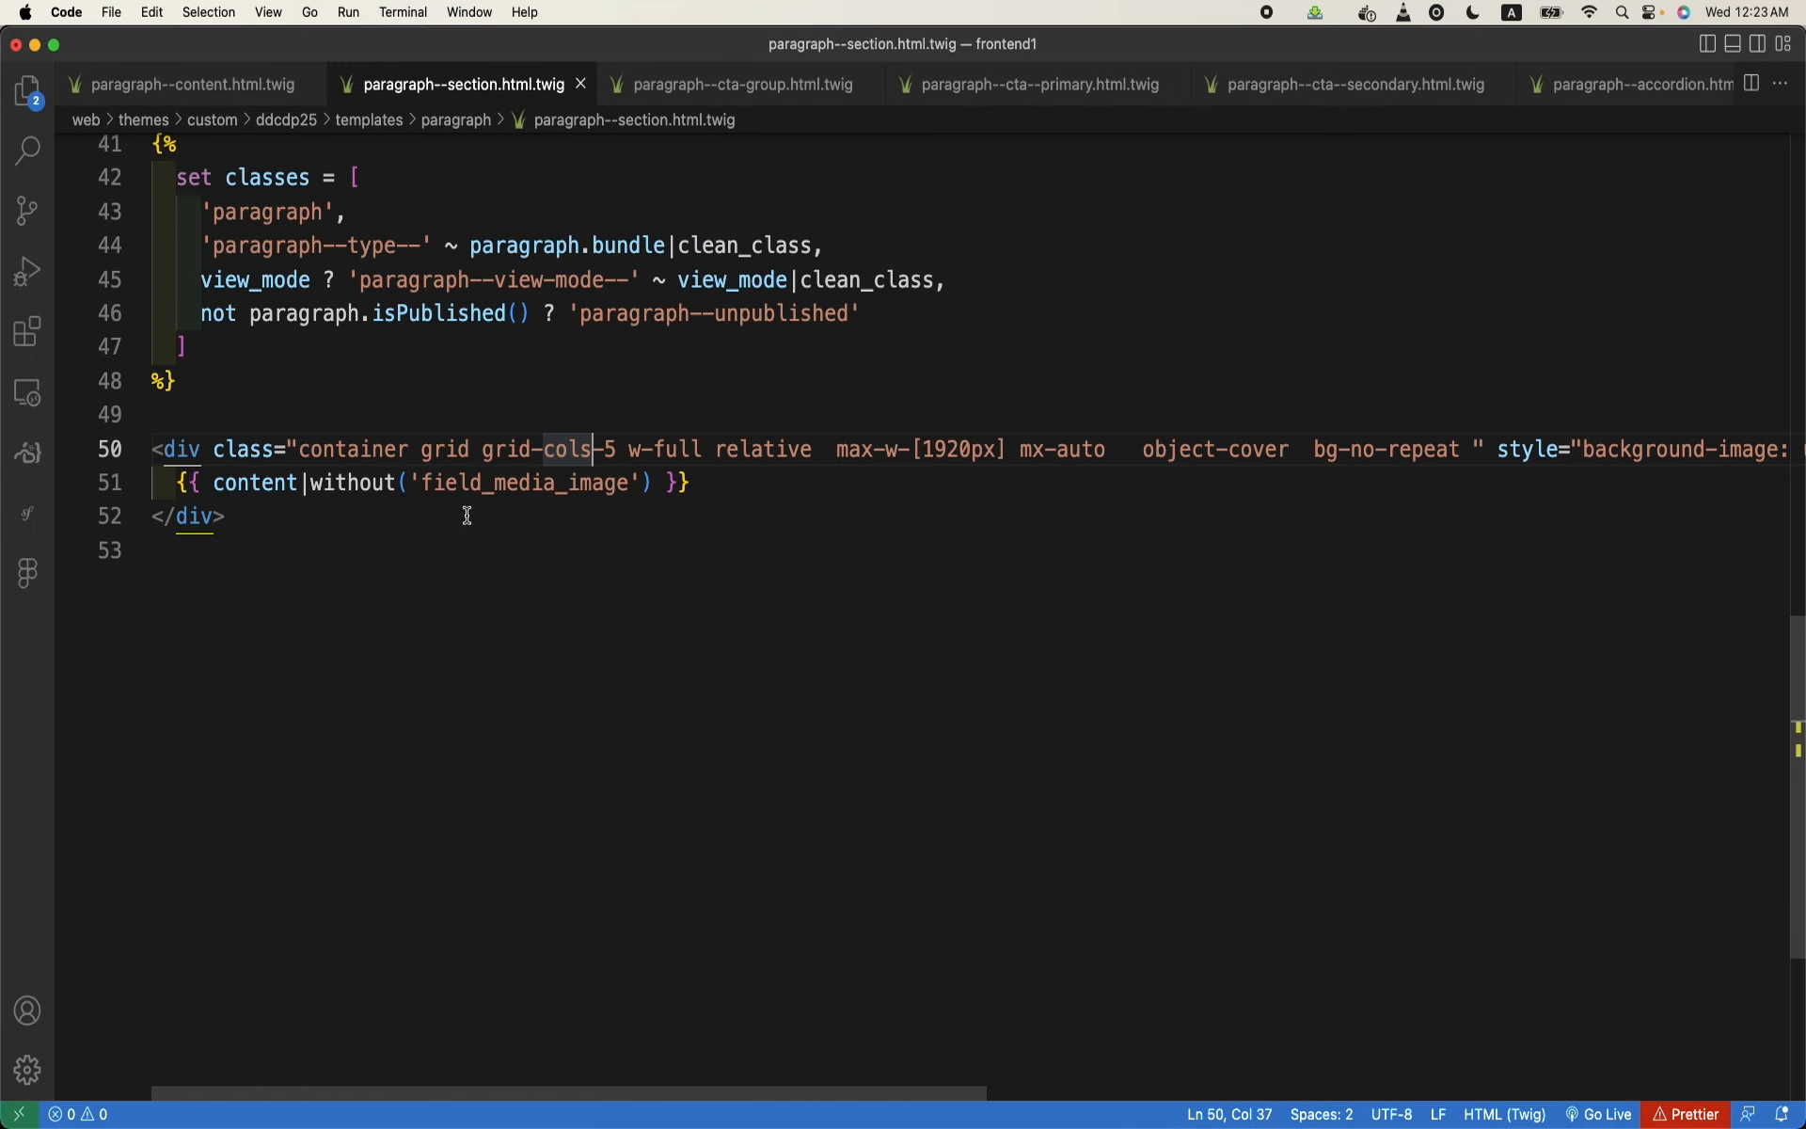
key("super+b")
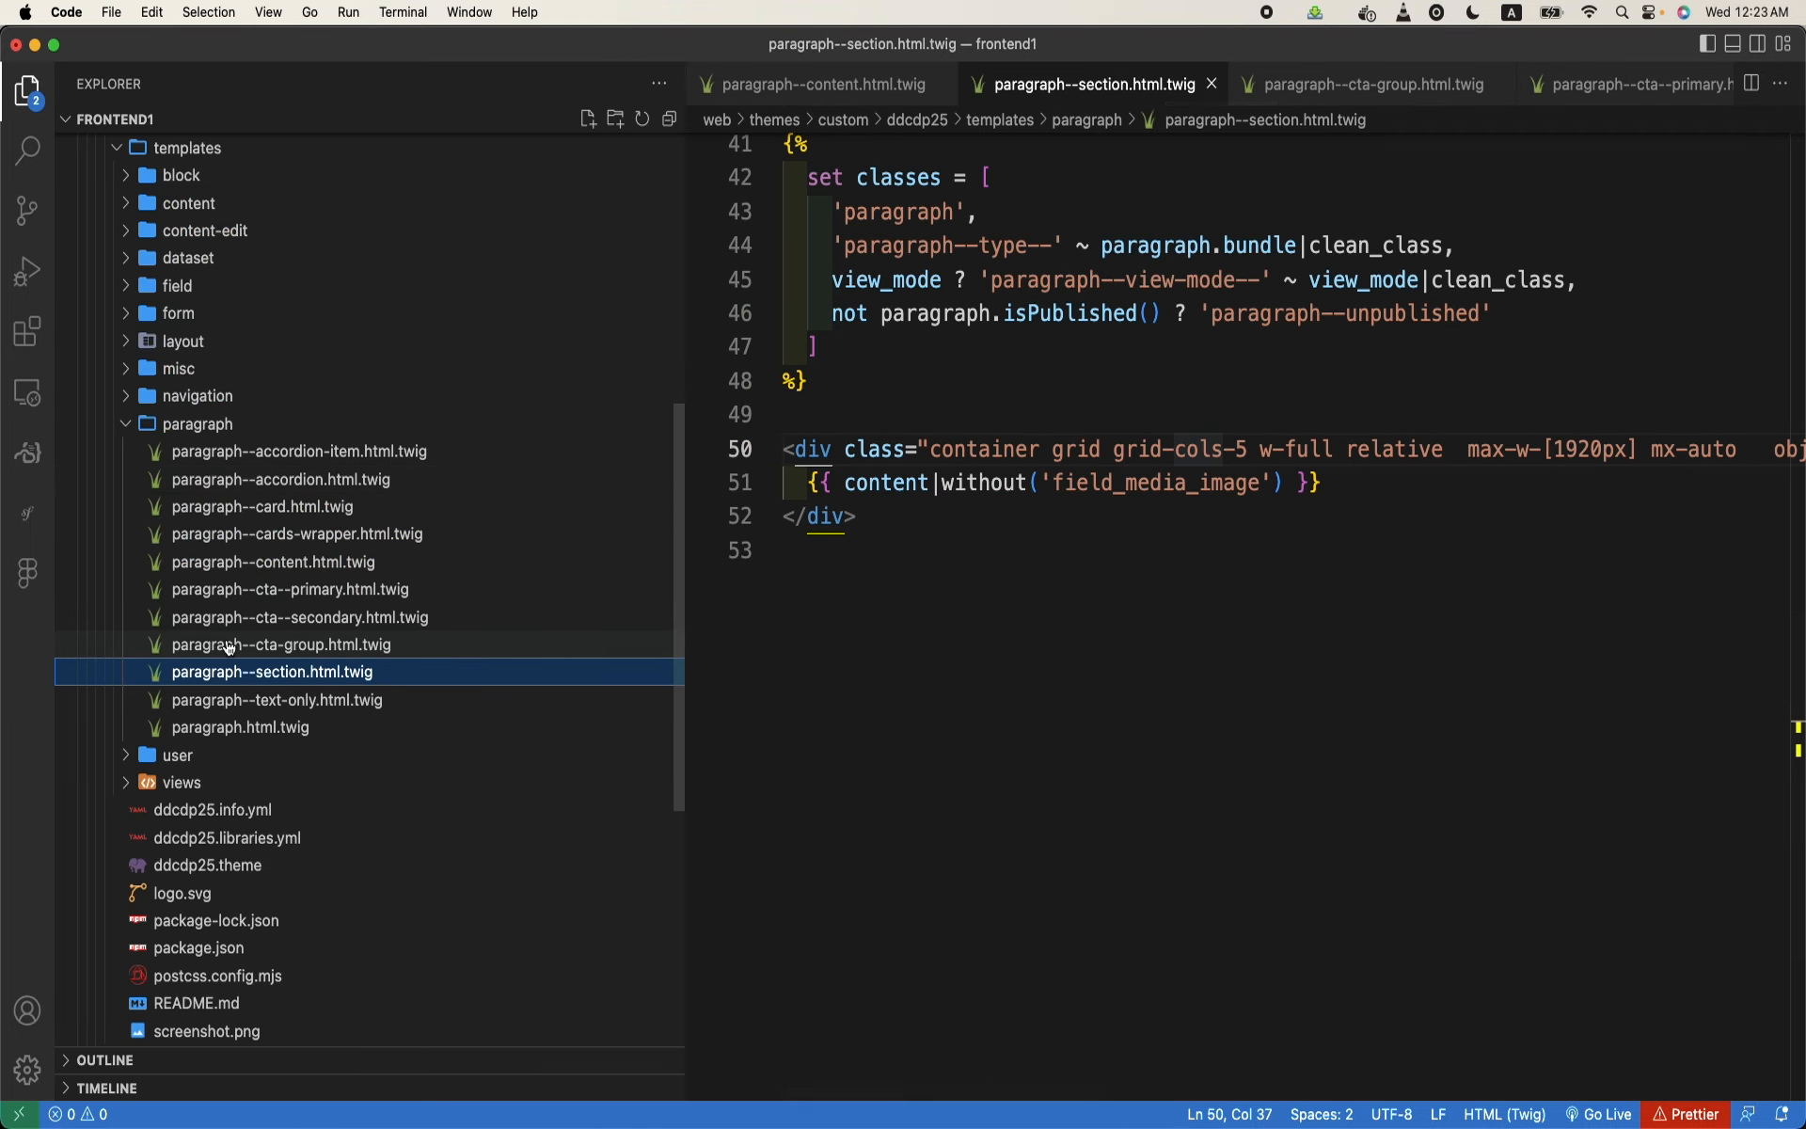
left_click(306, 561)
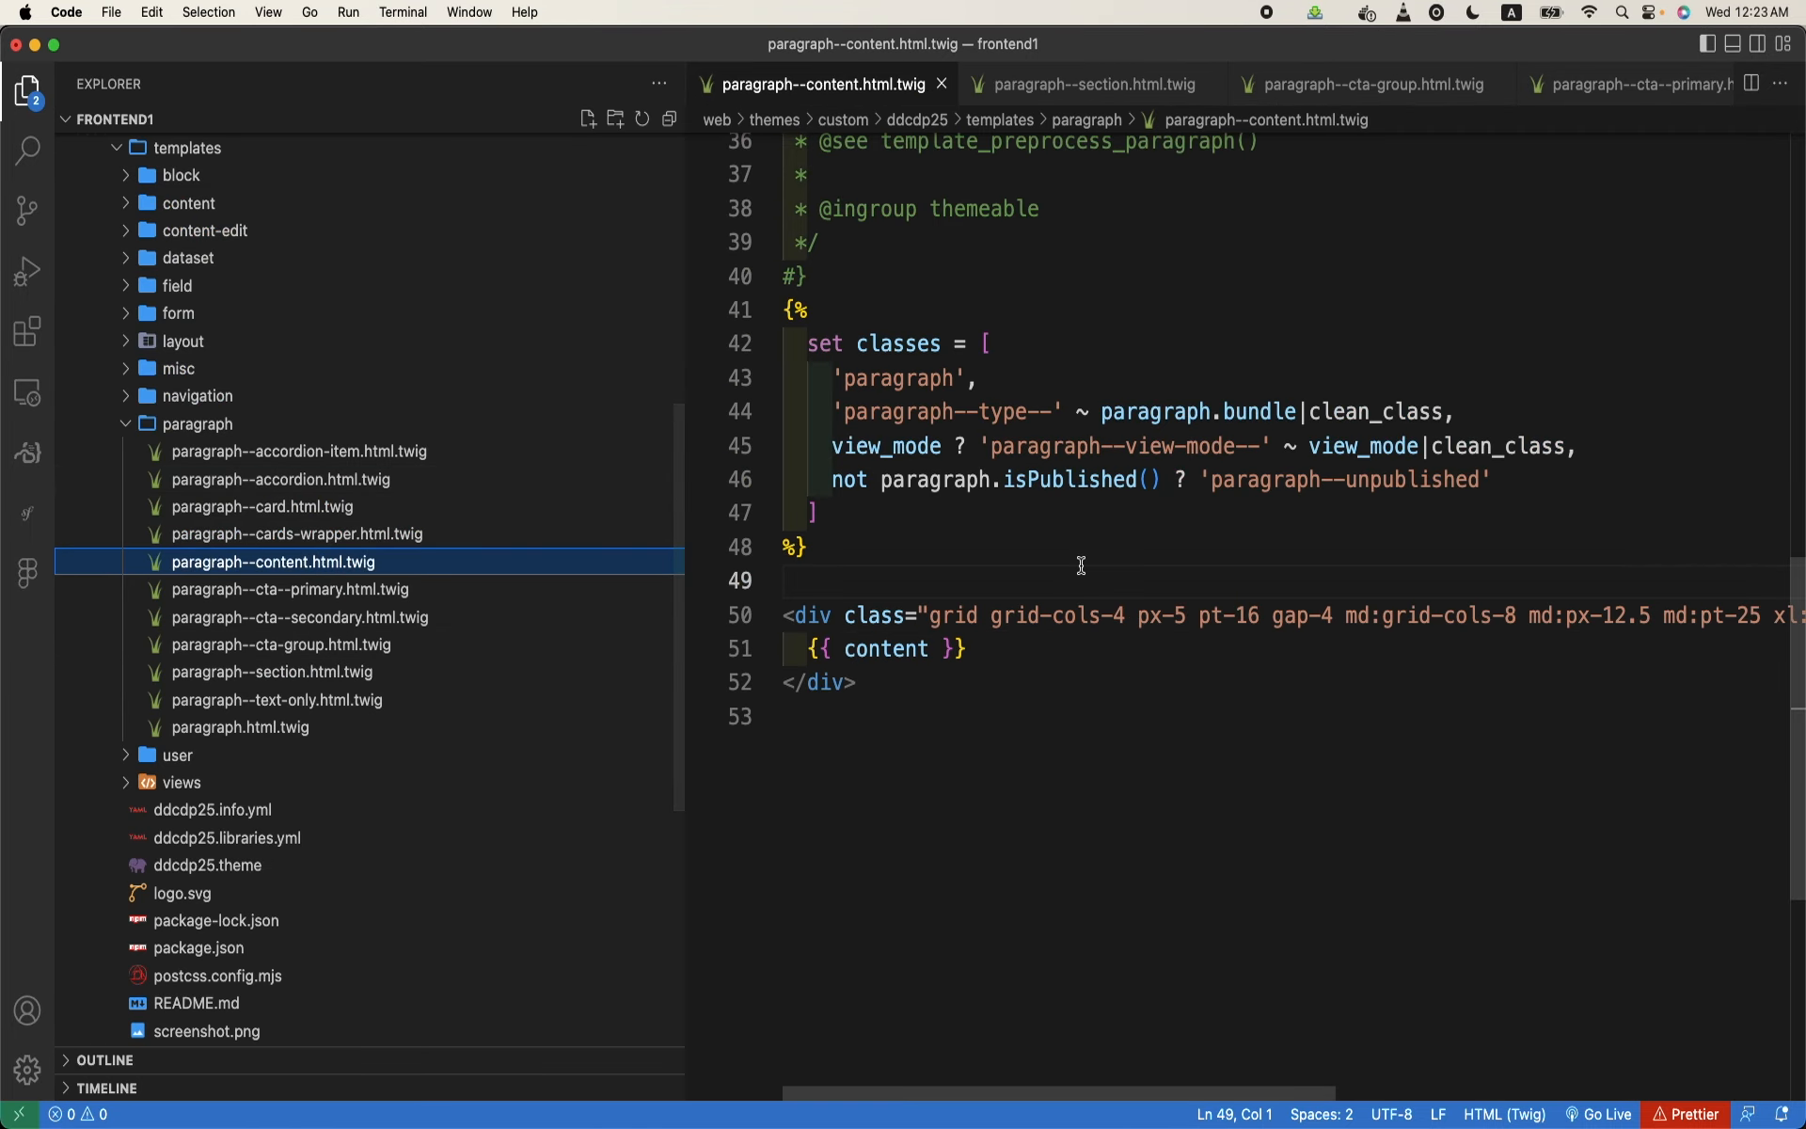
scroll(1081, 565, "right", 8)
scroll(1081, 566, "left", 8)
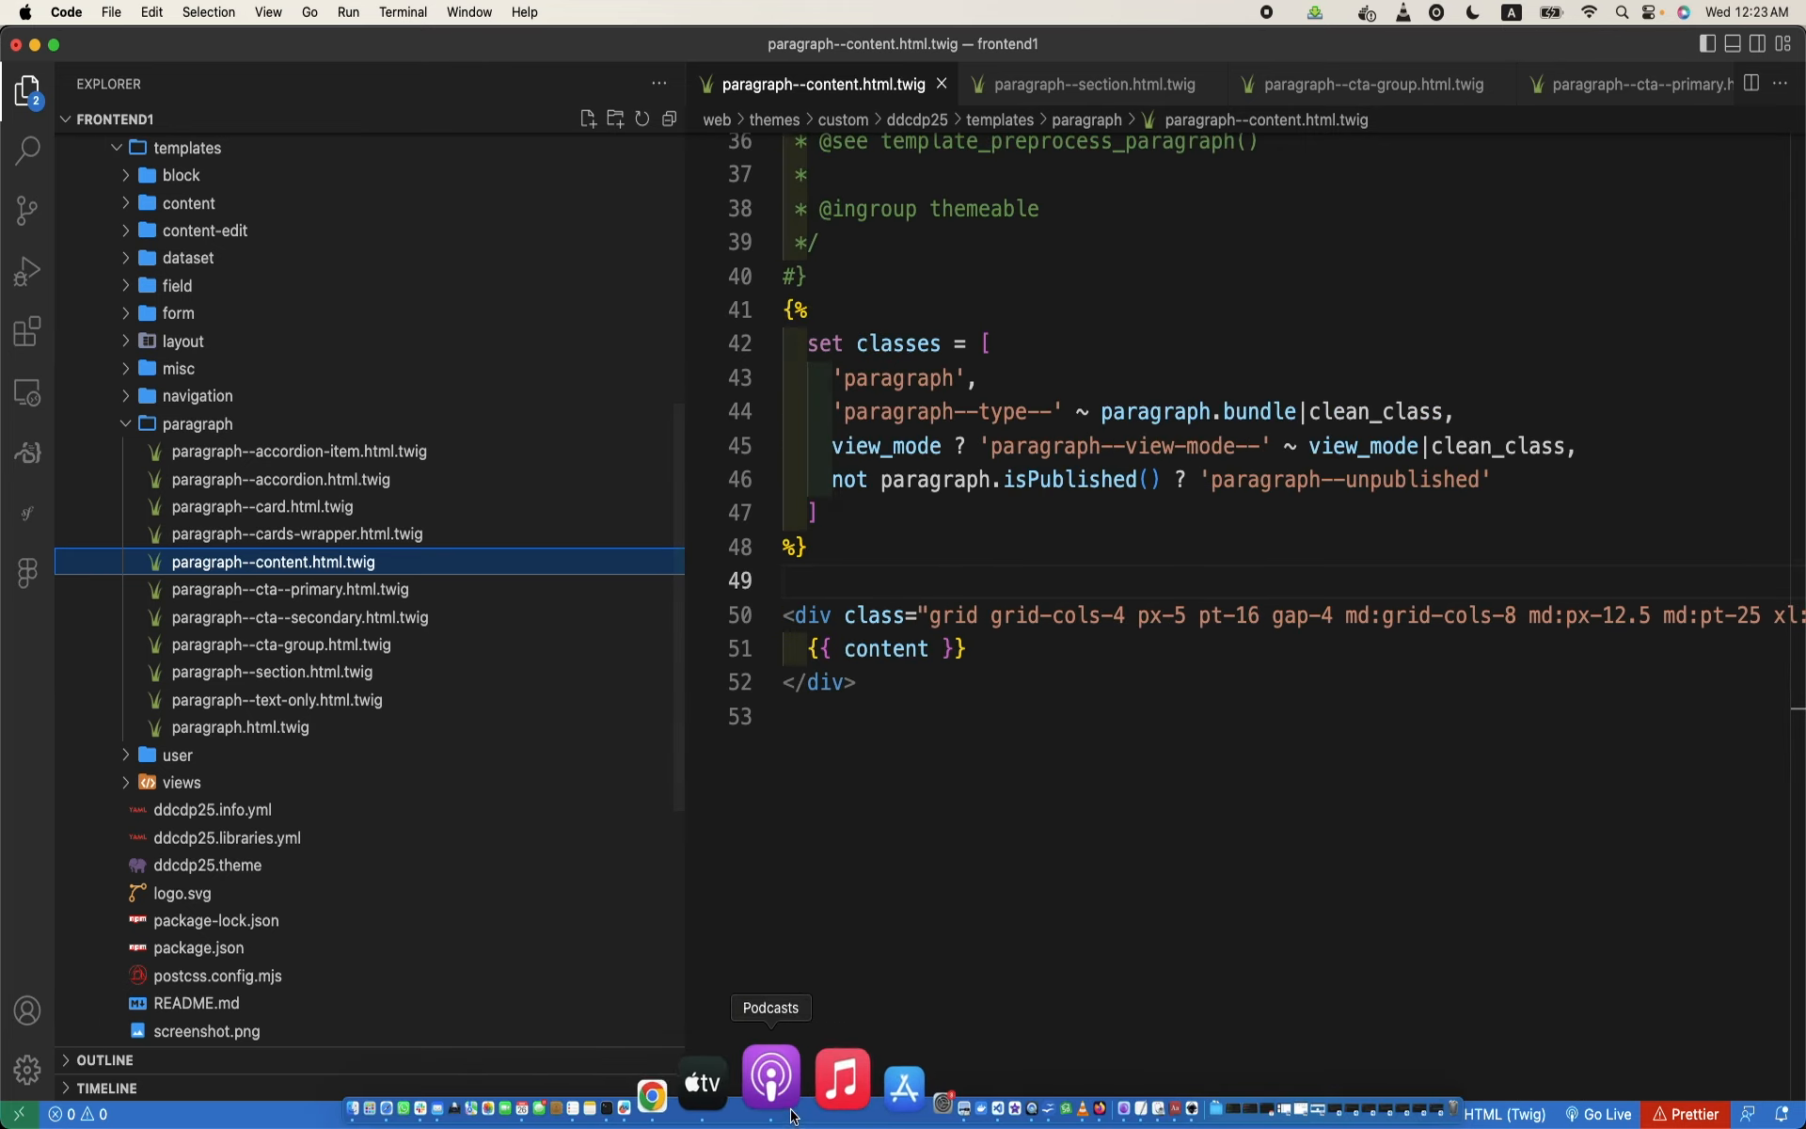
- Switch to Chrome and open the settings of the Columns field on the Content paragraph type
left_click(764, 1110)
left_click(733, 1096)
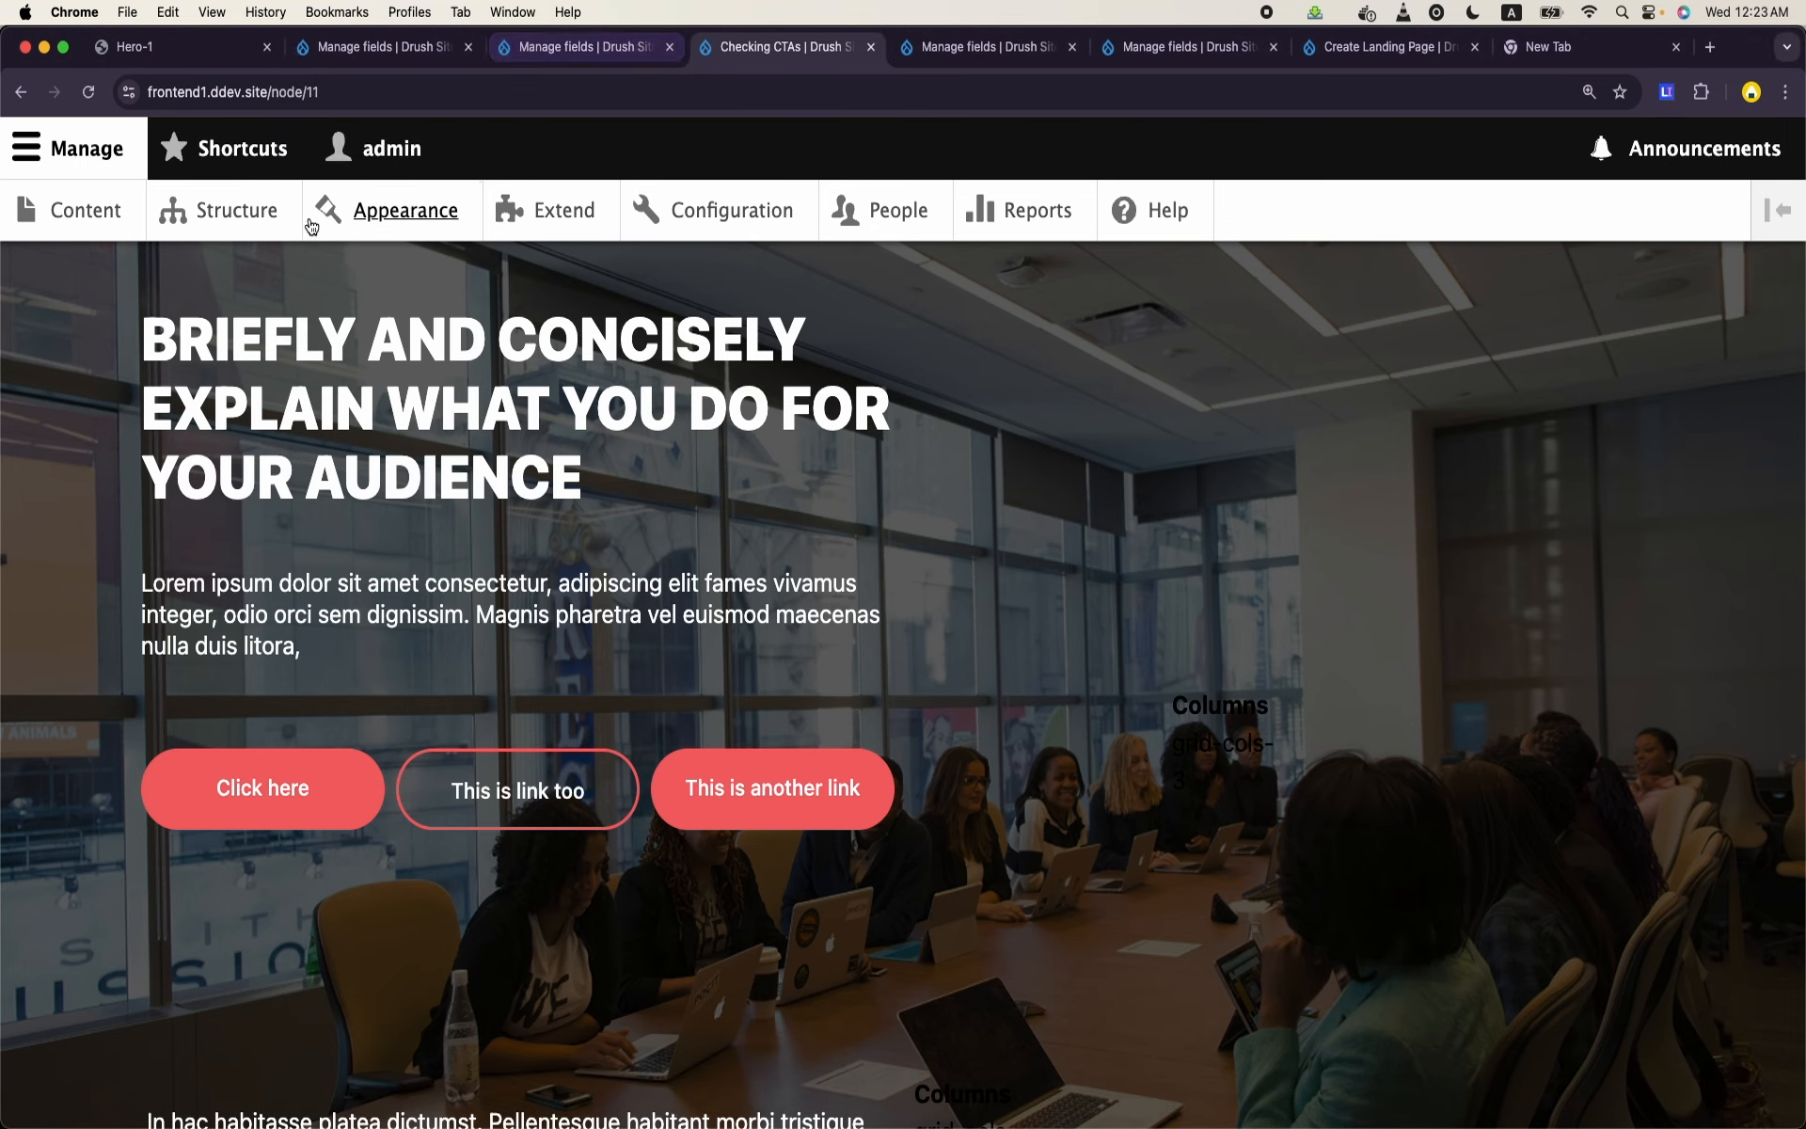
left_click(261, 223)
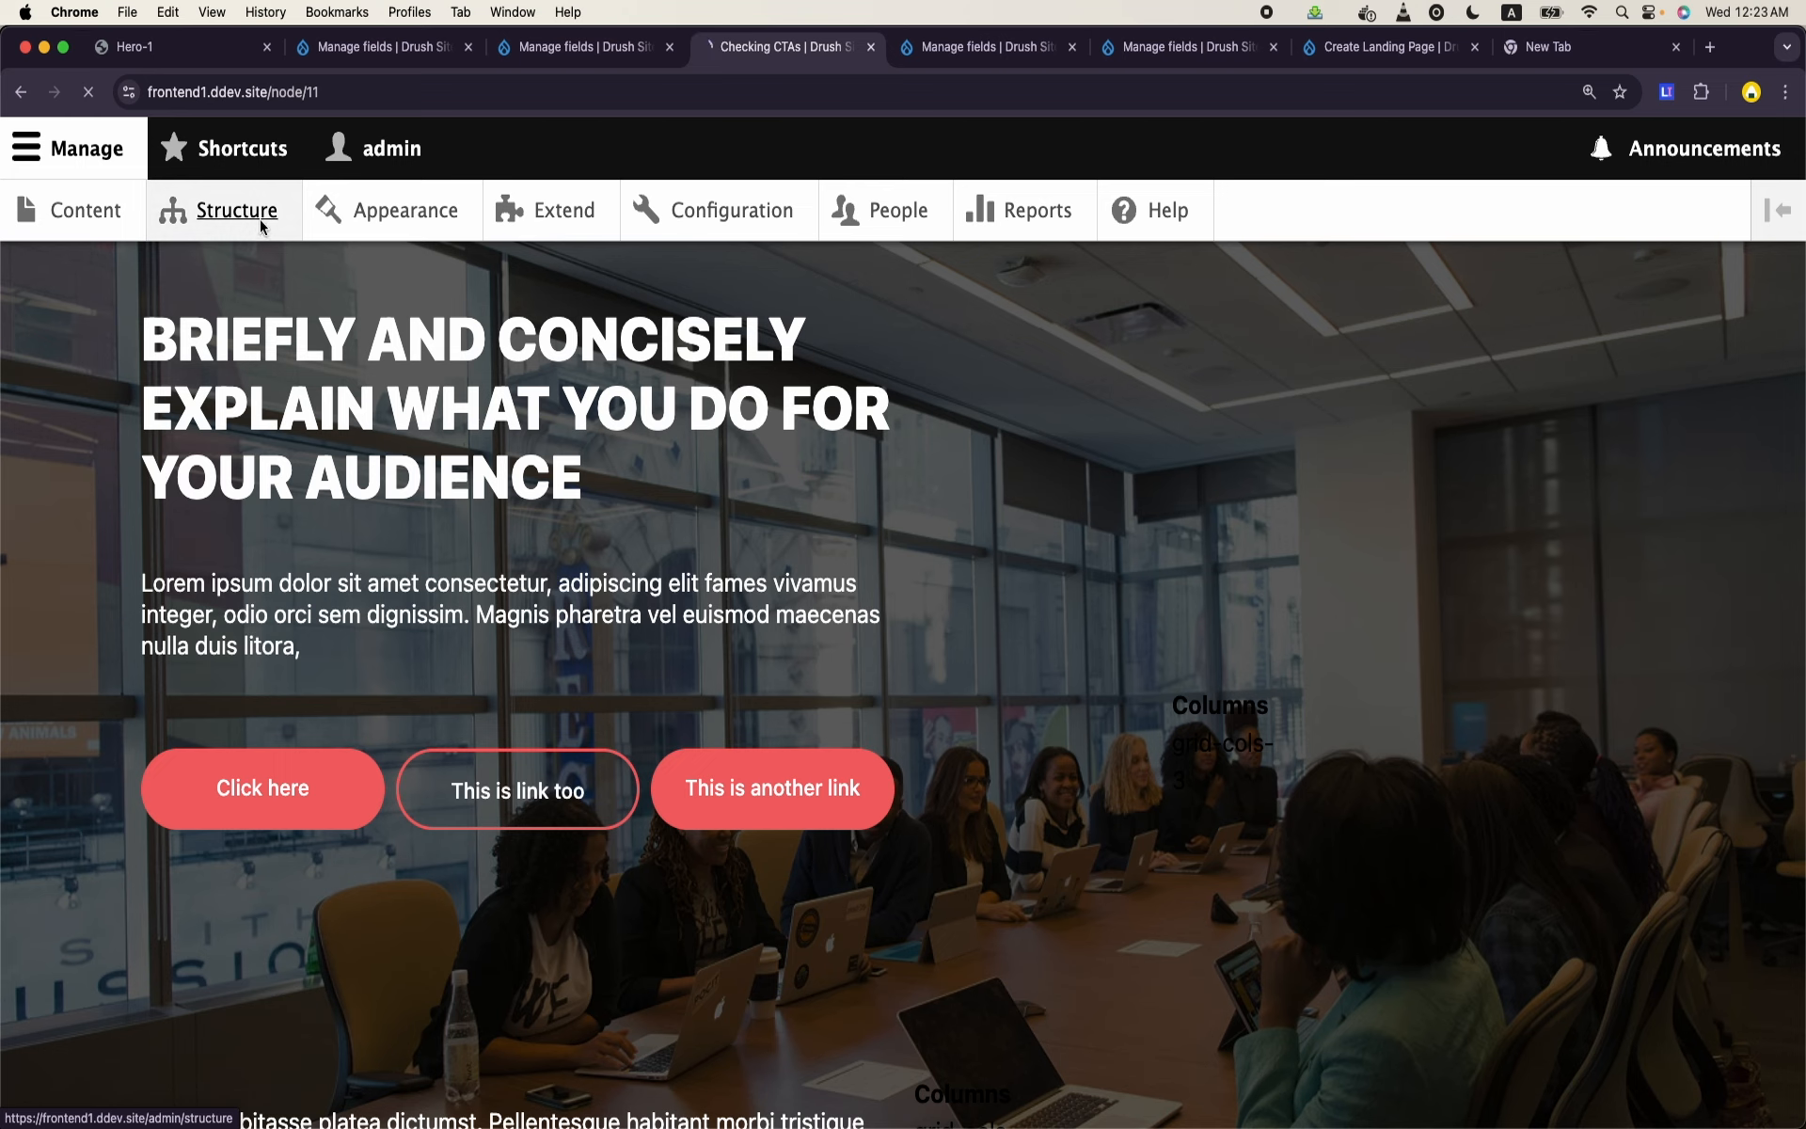
scroll(226, 659, "down", 2)
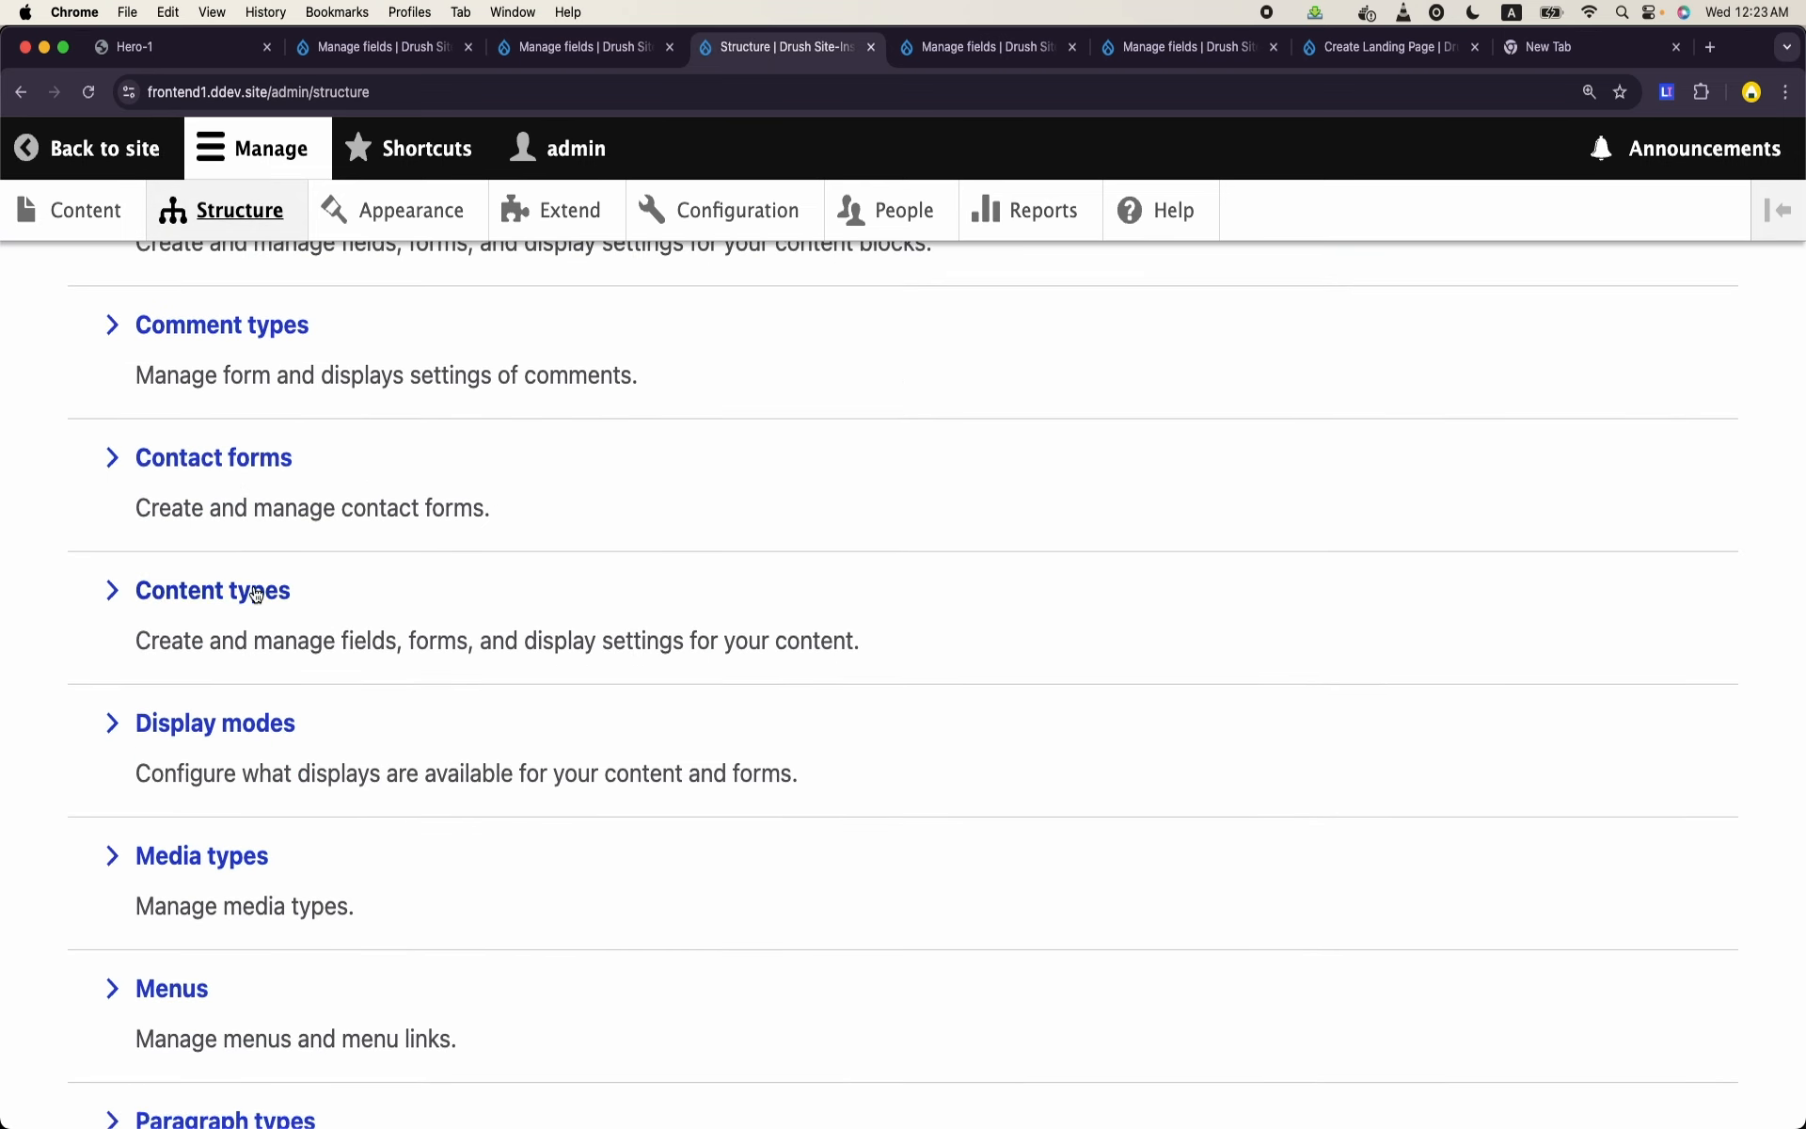
scroll(207, 893, "down", 5)
left_click(234, 875)
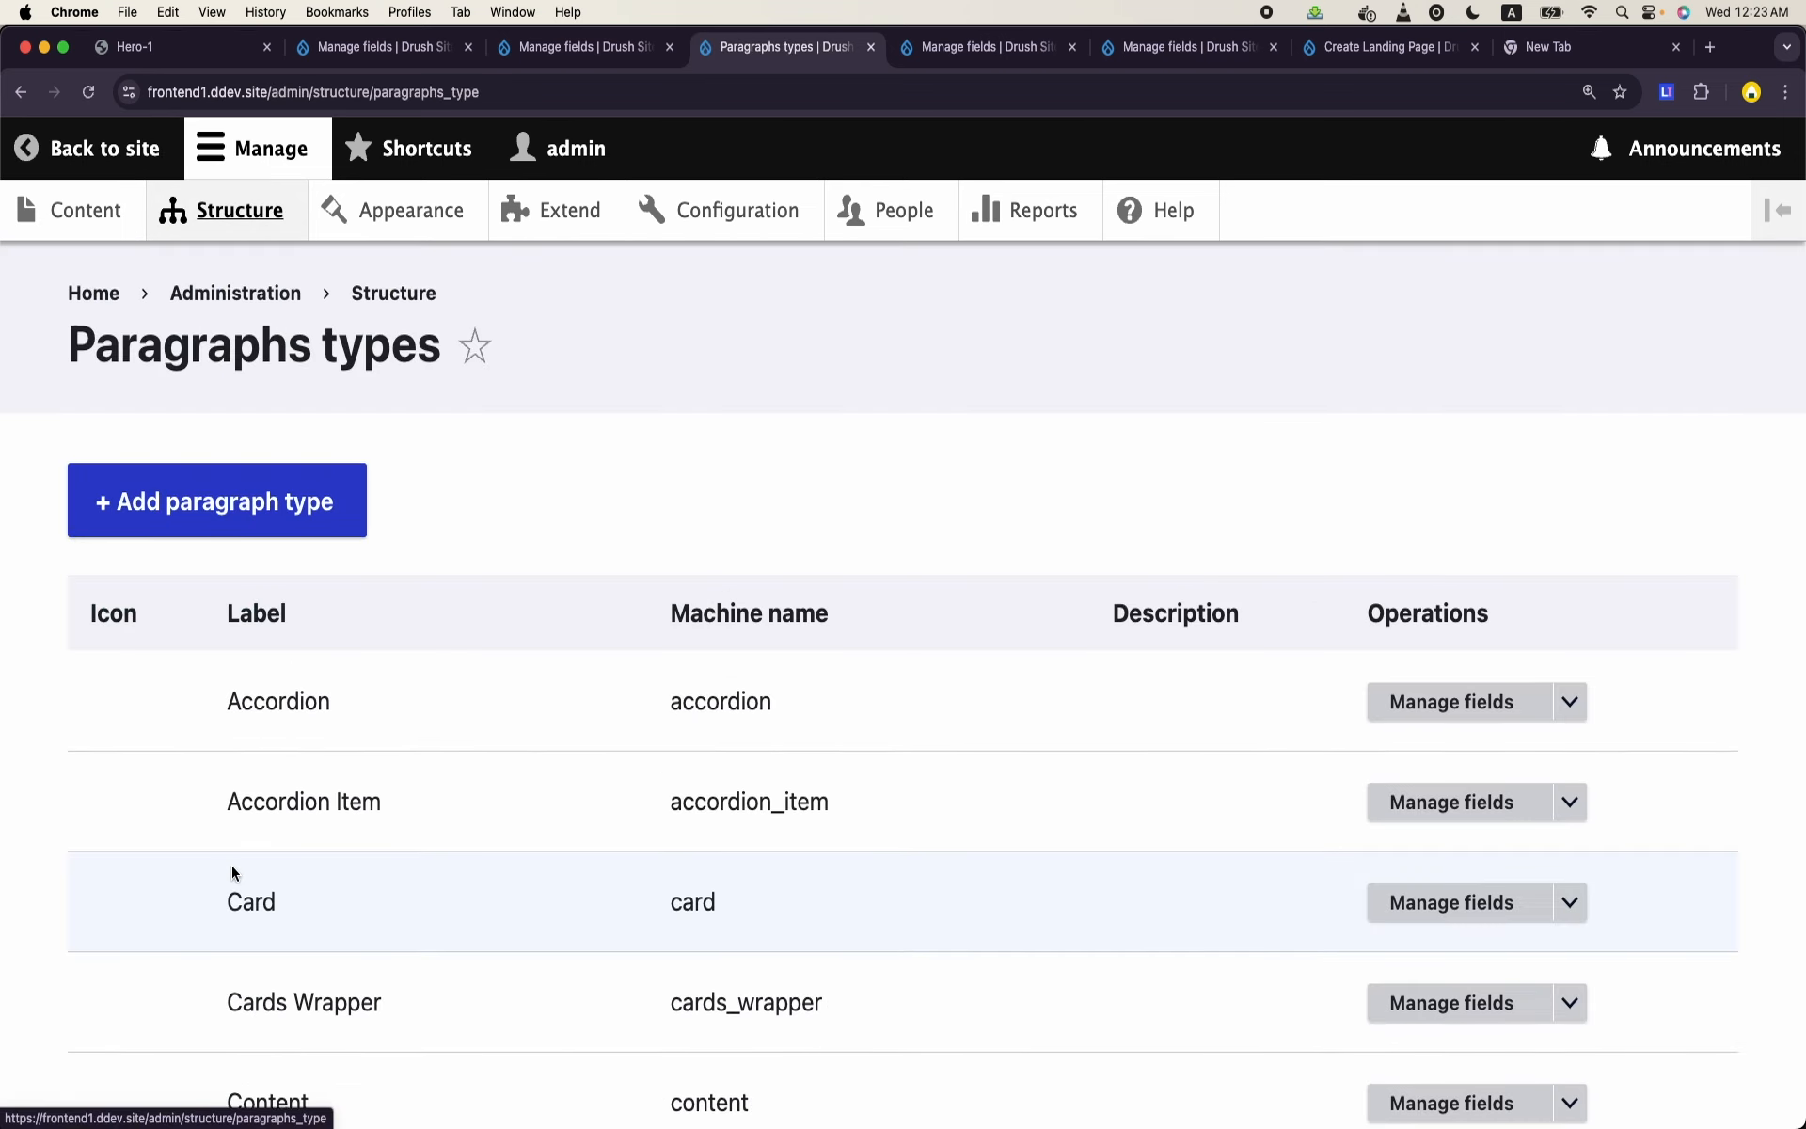
scroll(232, 865, "down", 5)
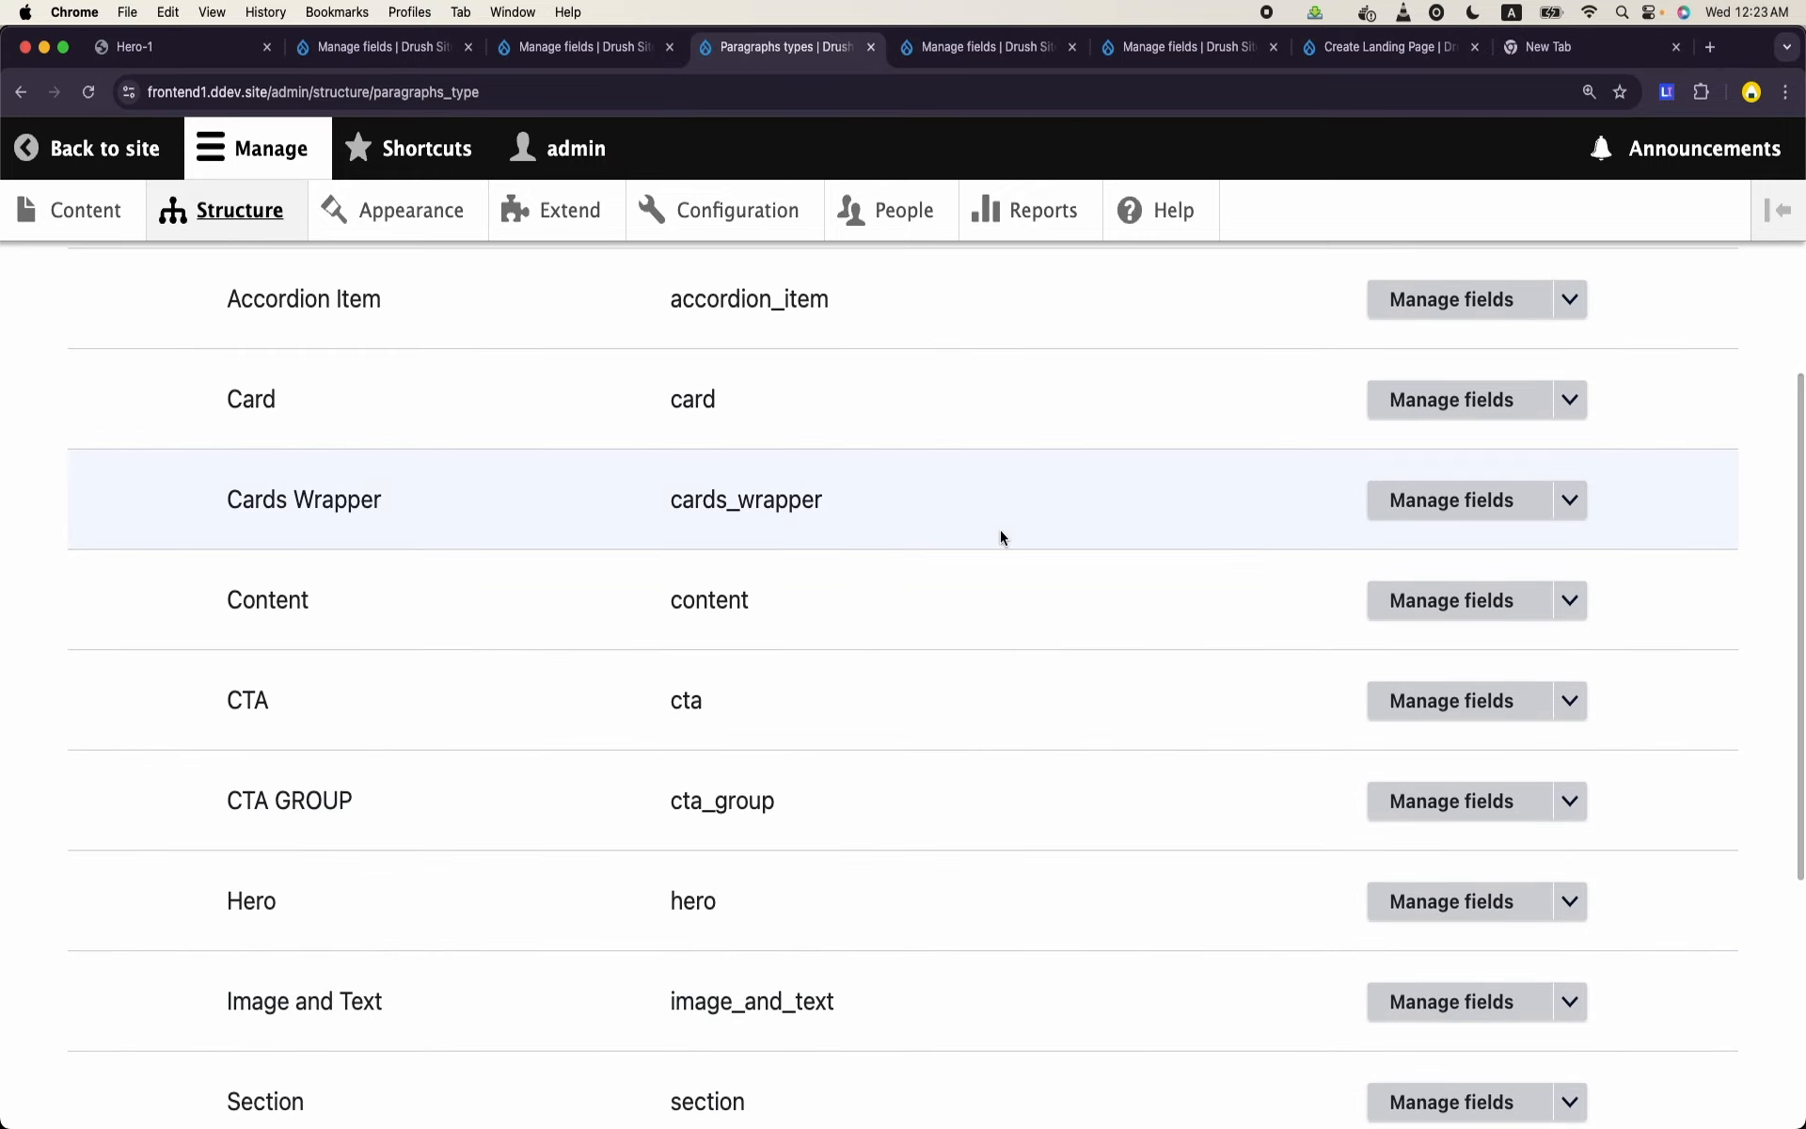
left_click(1420, 600)
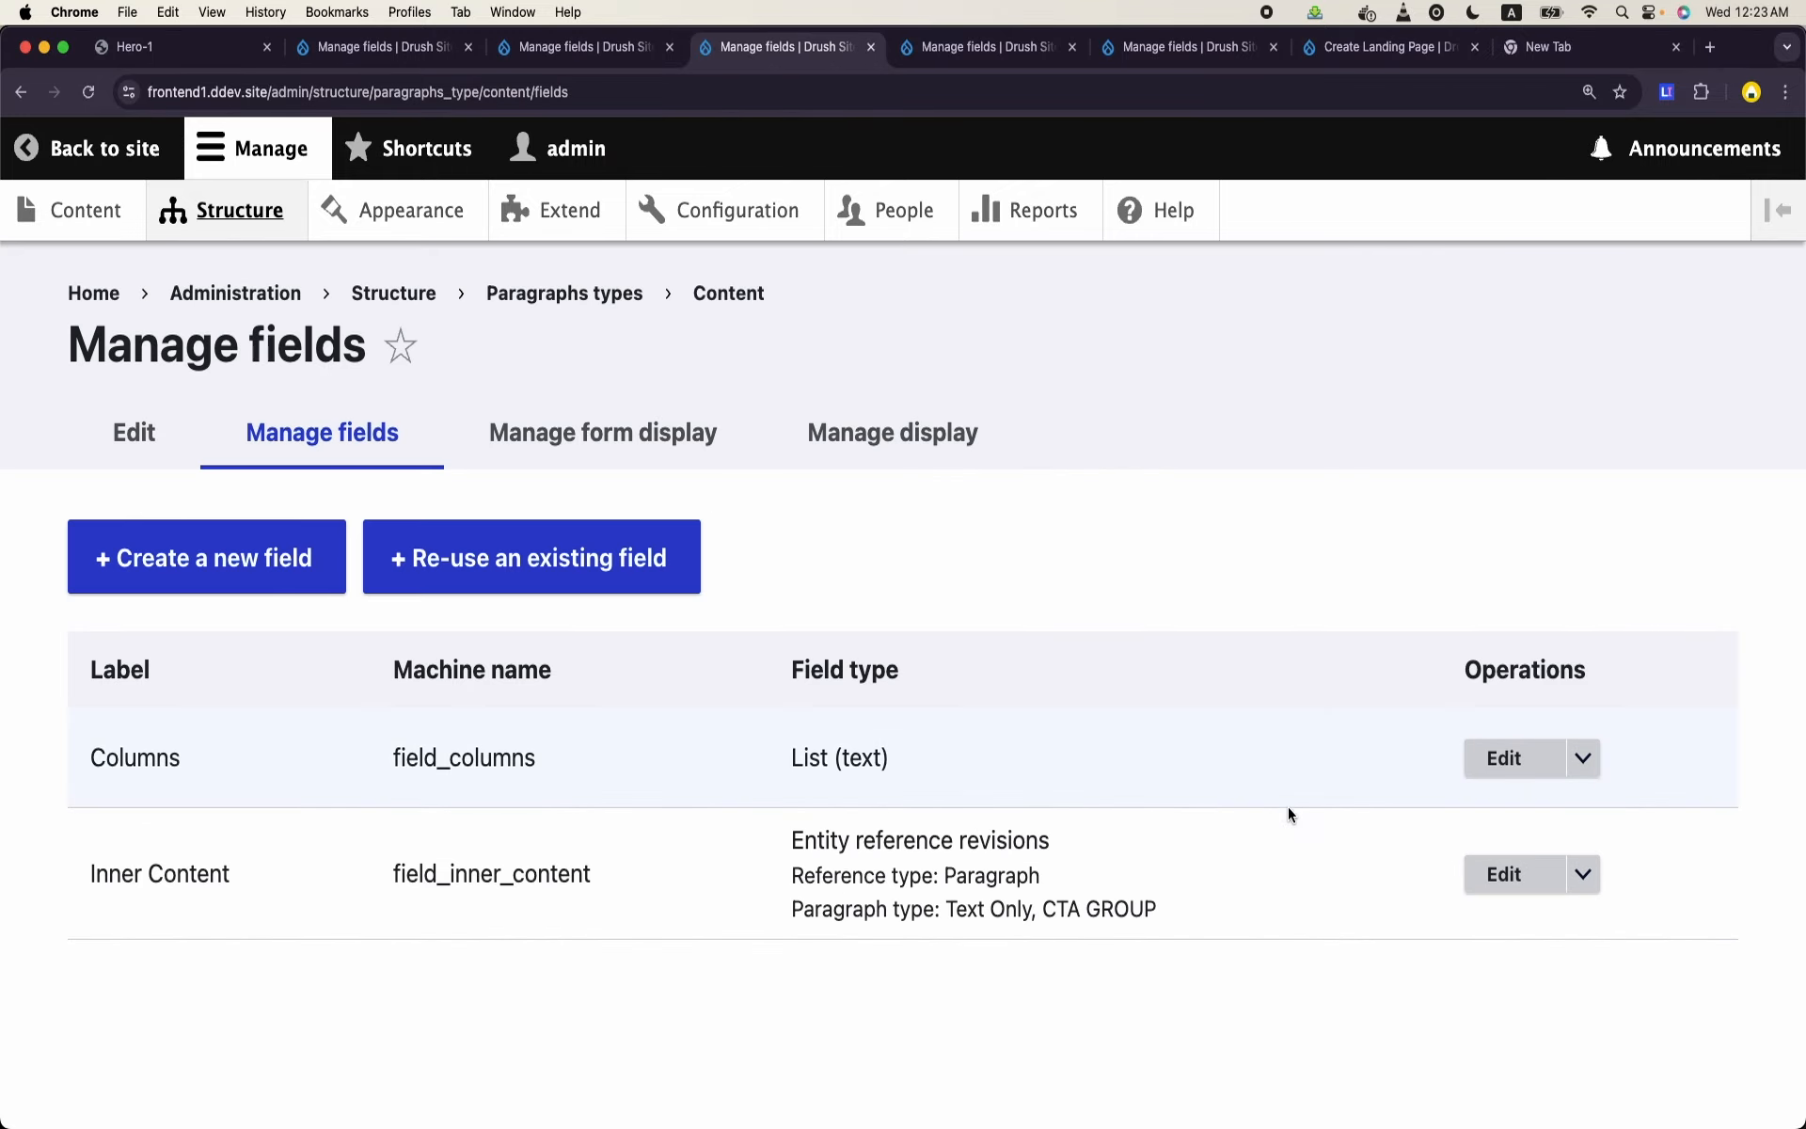
left_click(1503, 758)
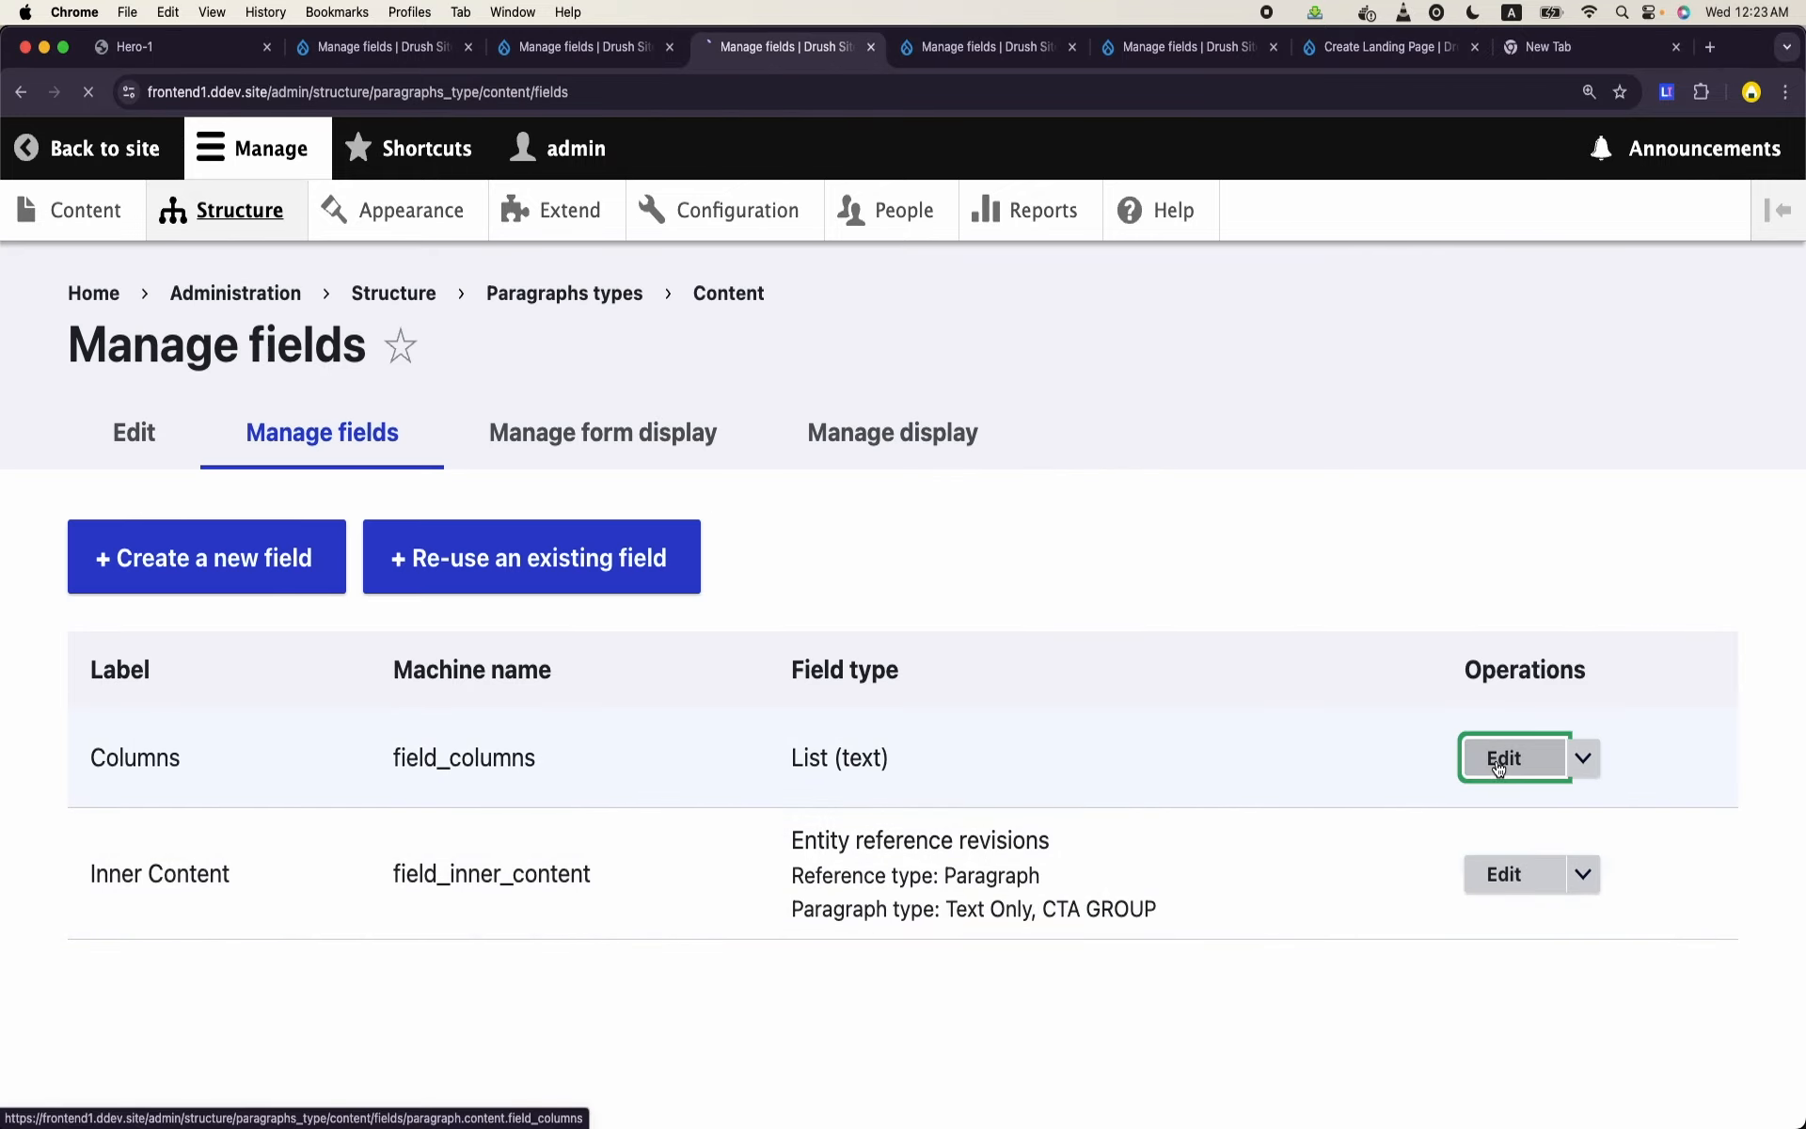
- Set the value of the One Column allowed option to col-span-1
scroll(765, 752, "down", 6)
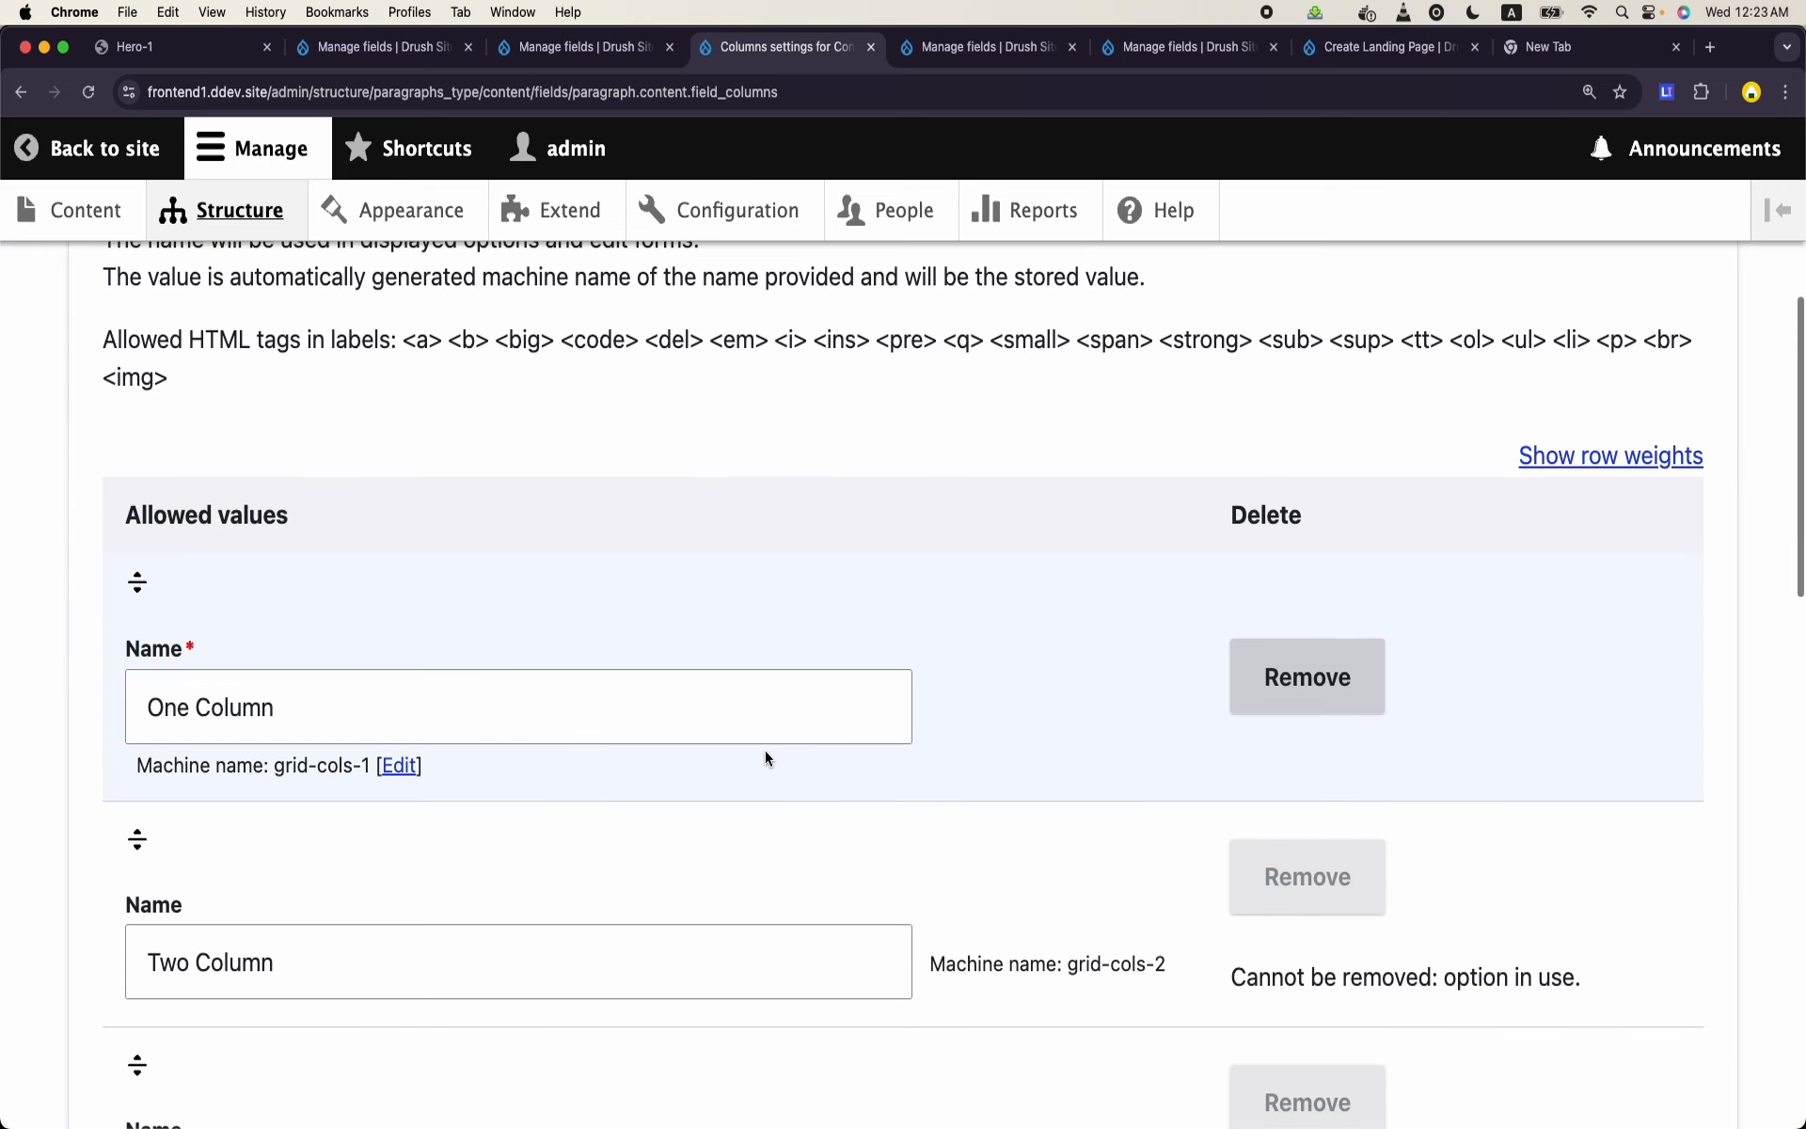
left_click(399, 766)
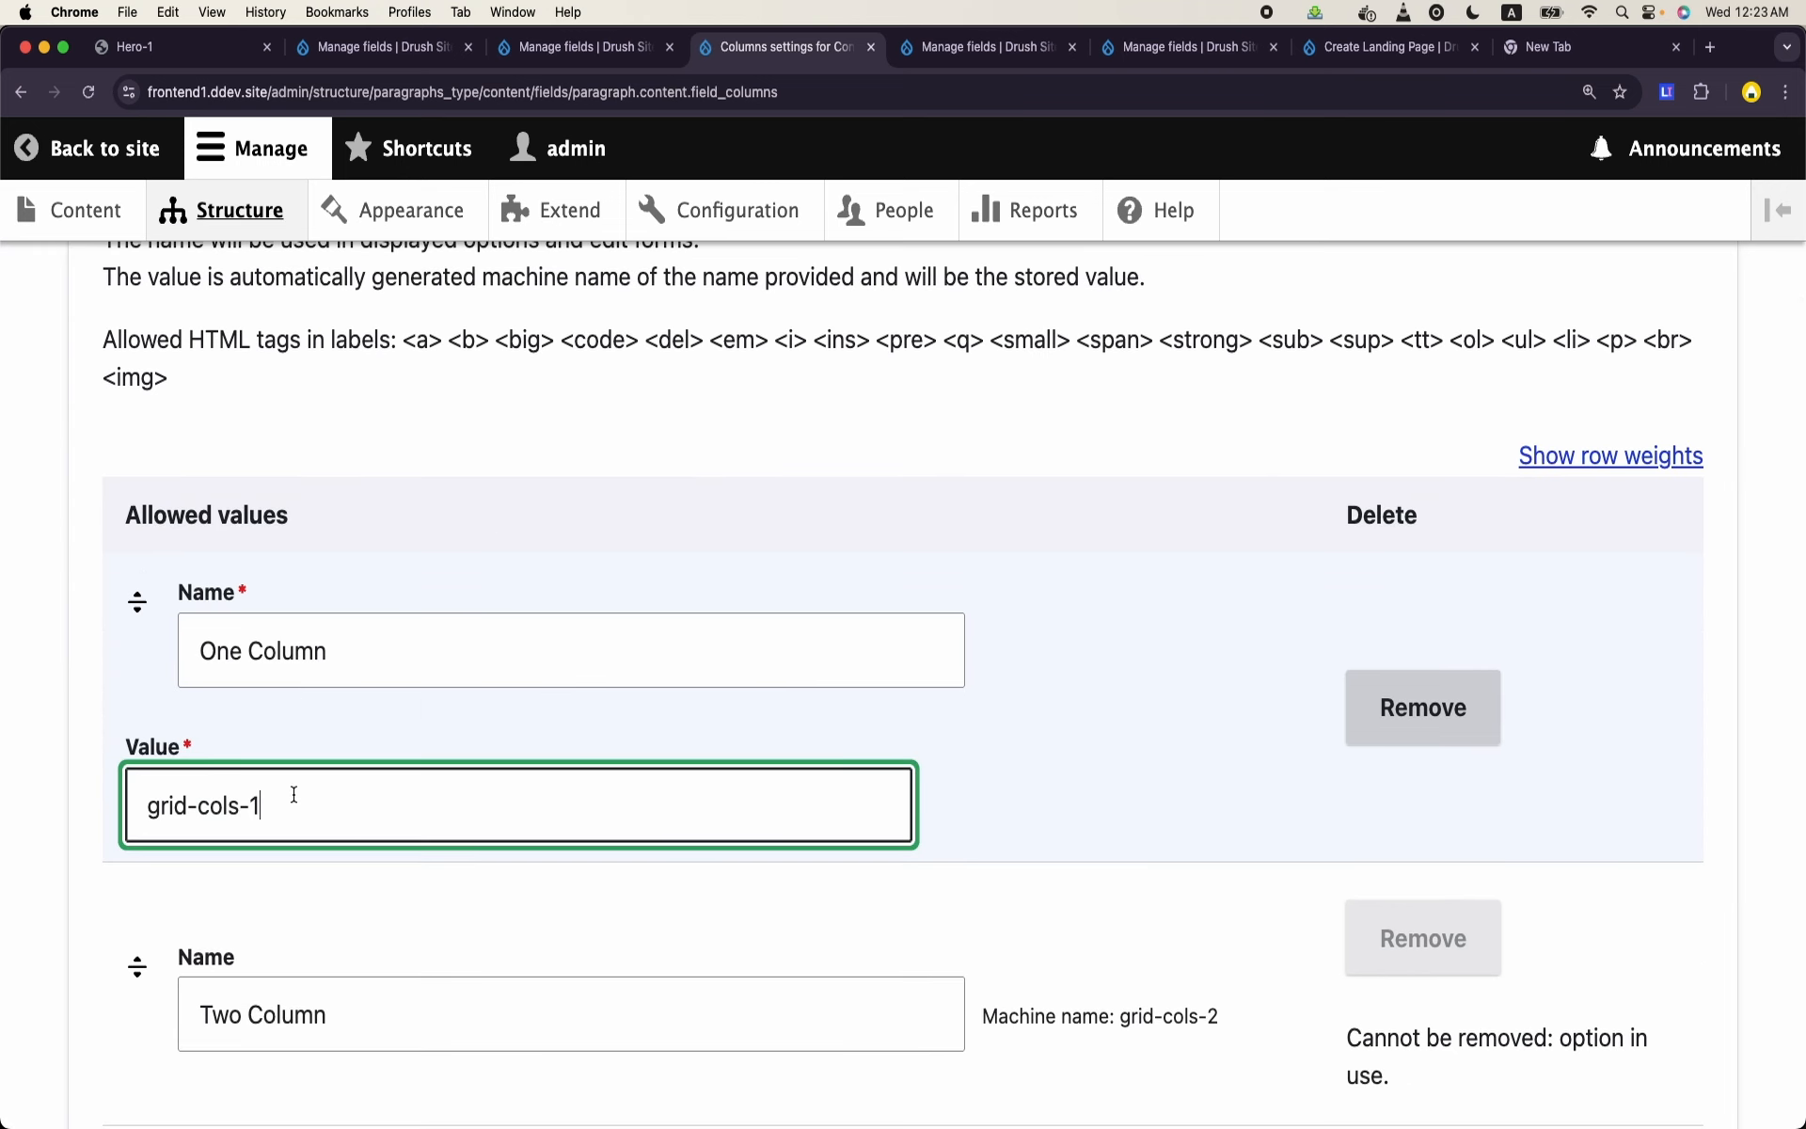
double_click(204, 807)
left_click(267, 807)
key("BackSpace")
type("span")
key("BackSpace")
key("BackSpace")
key("BackSpace")
key("BackSpace")
key("BackSpace")
key("BackSpace")
type("span-")
key("BackSpace")
key("BackSpace")
key("BackSpace")
key("BackSpace")
key("BackSpace")
key("BackSpace")
key("BackSpace")
key("BackSpace")
key("BackSpace")
key("BackSpace")
type("col-span-1")
- Set the value of the Four Columns allowed option to col-span-4
scroll(360, 748, "down", 3)
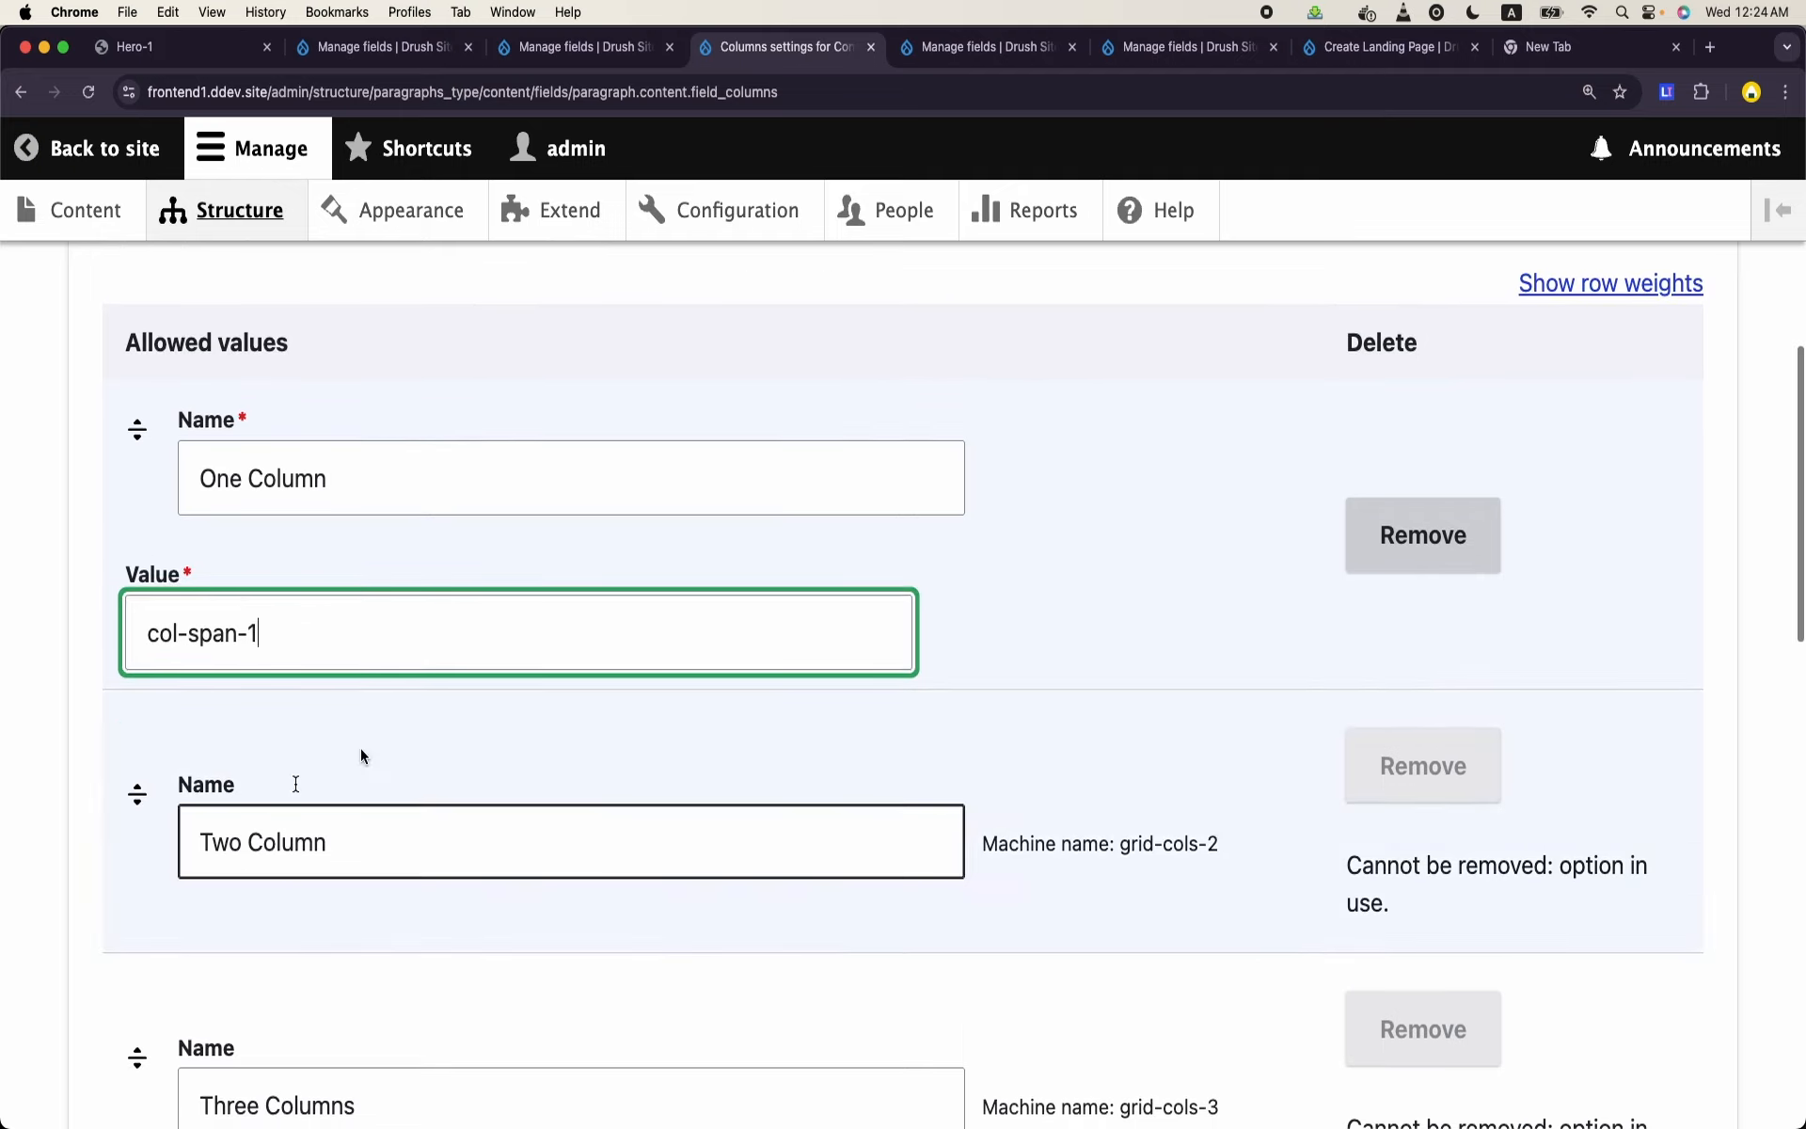
scroll(950, 788, "down", 2)
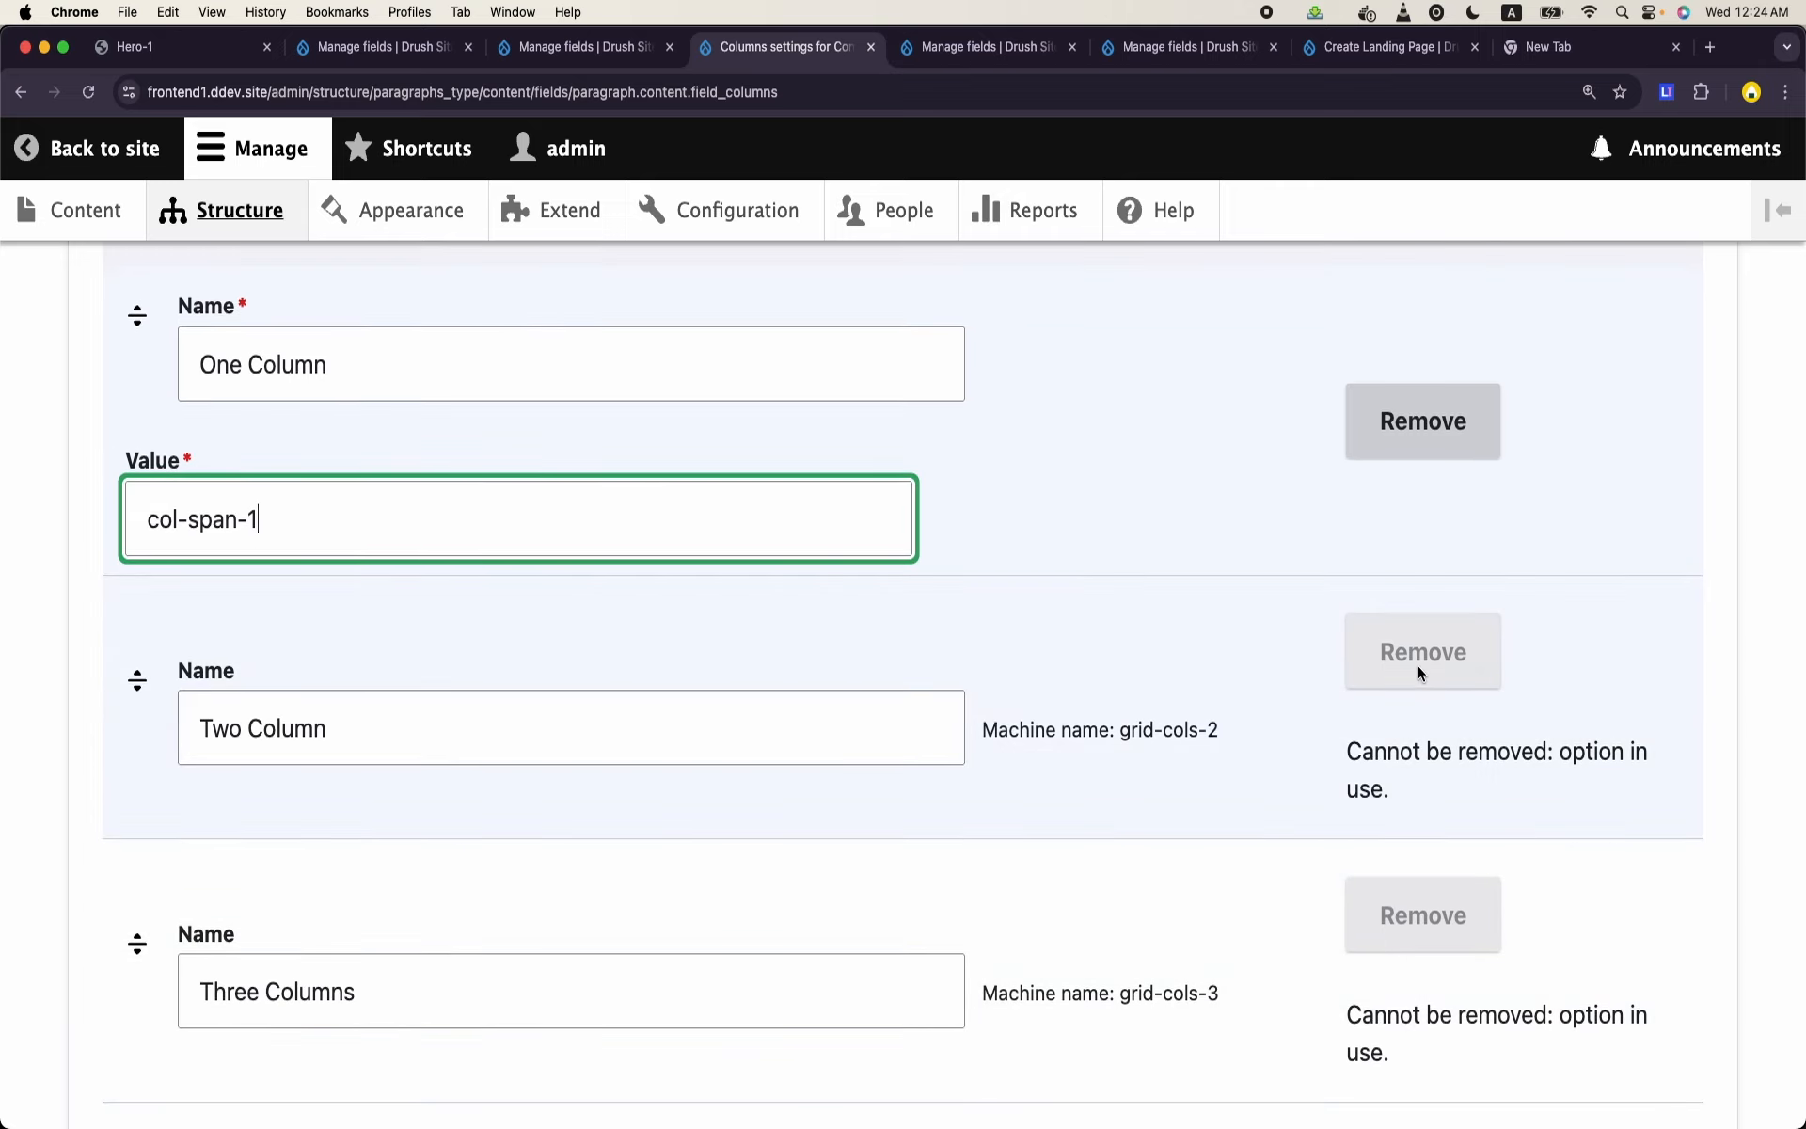
scroll(1204, 721, "down", 3)
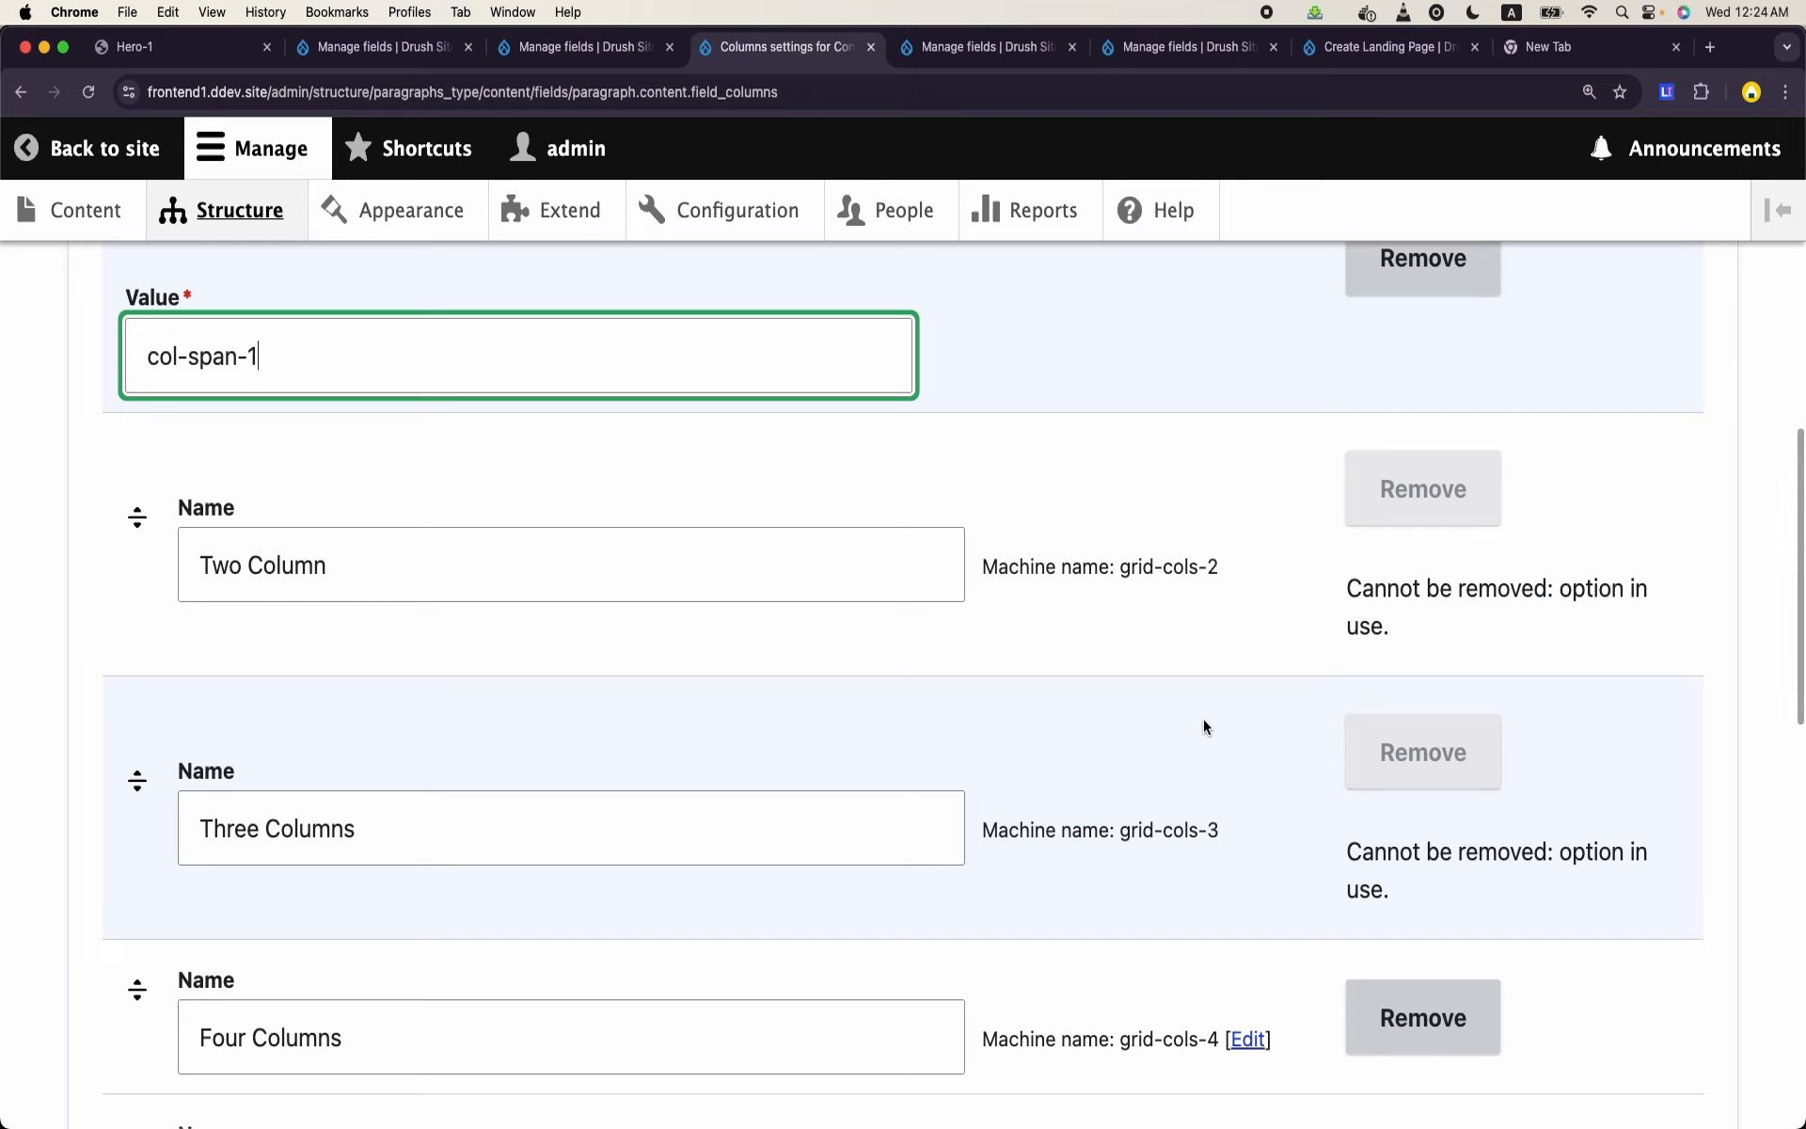
scroll(1204, 718, "up", 3)
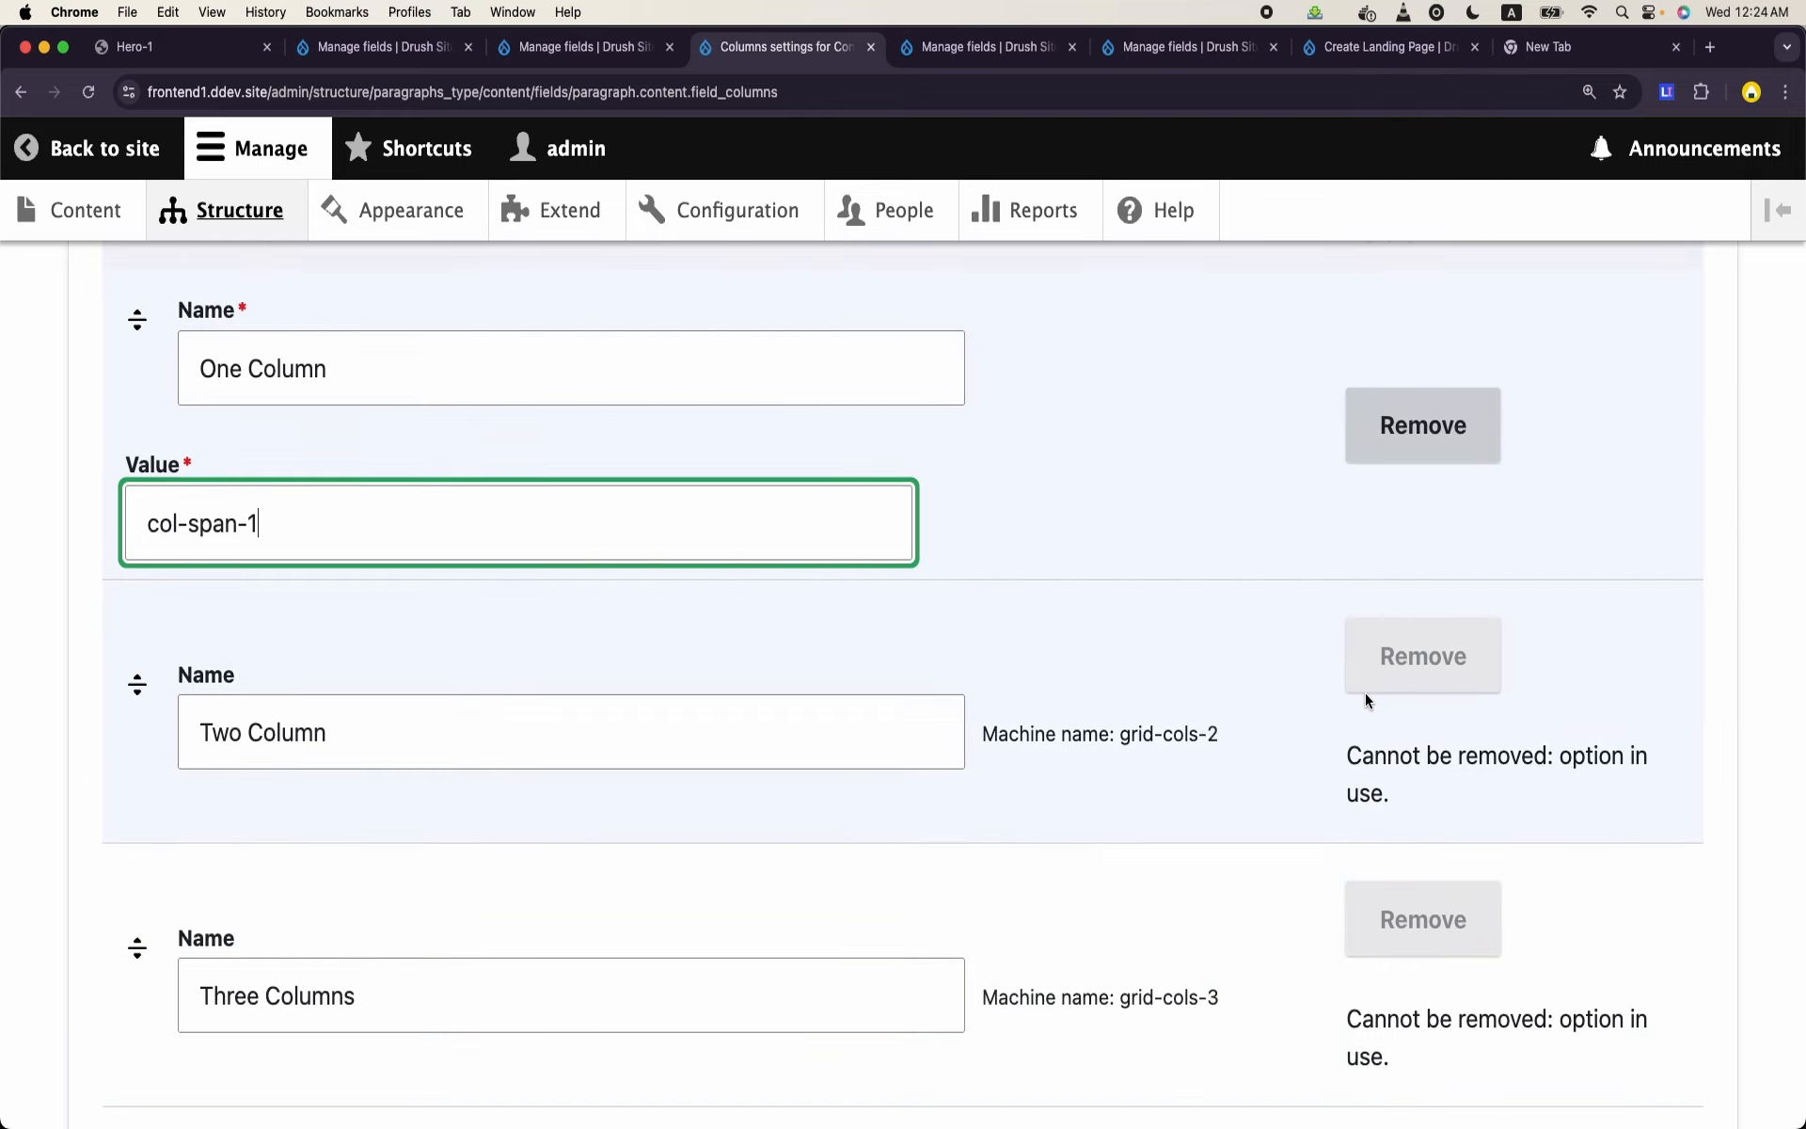
left_click(1159, 738)
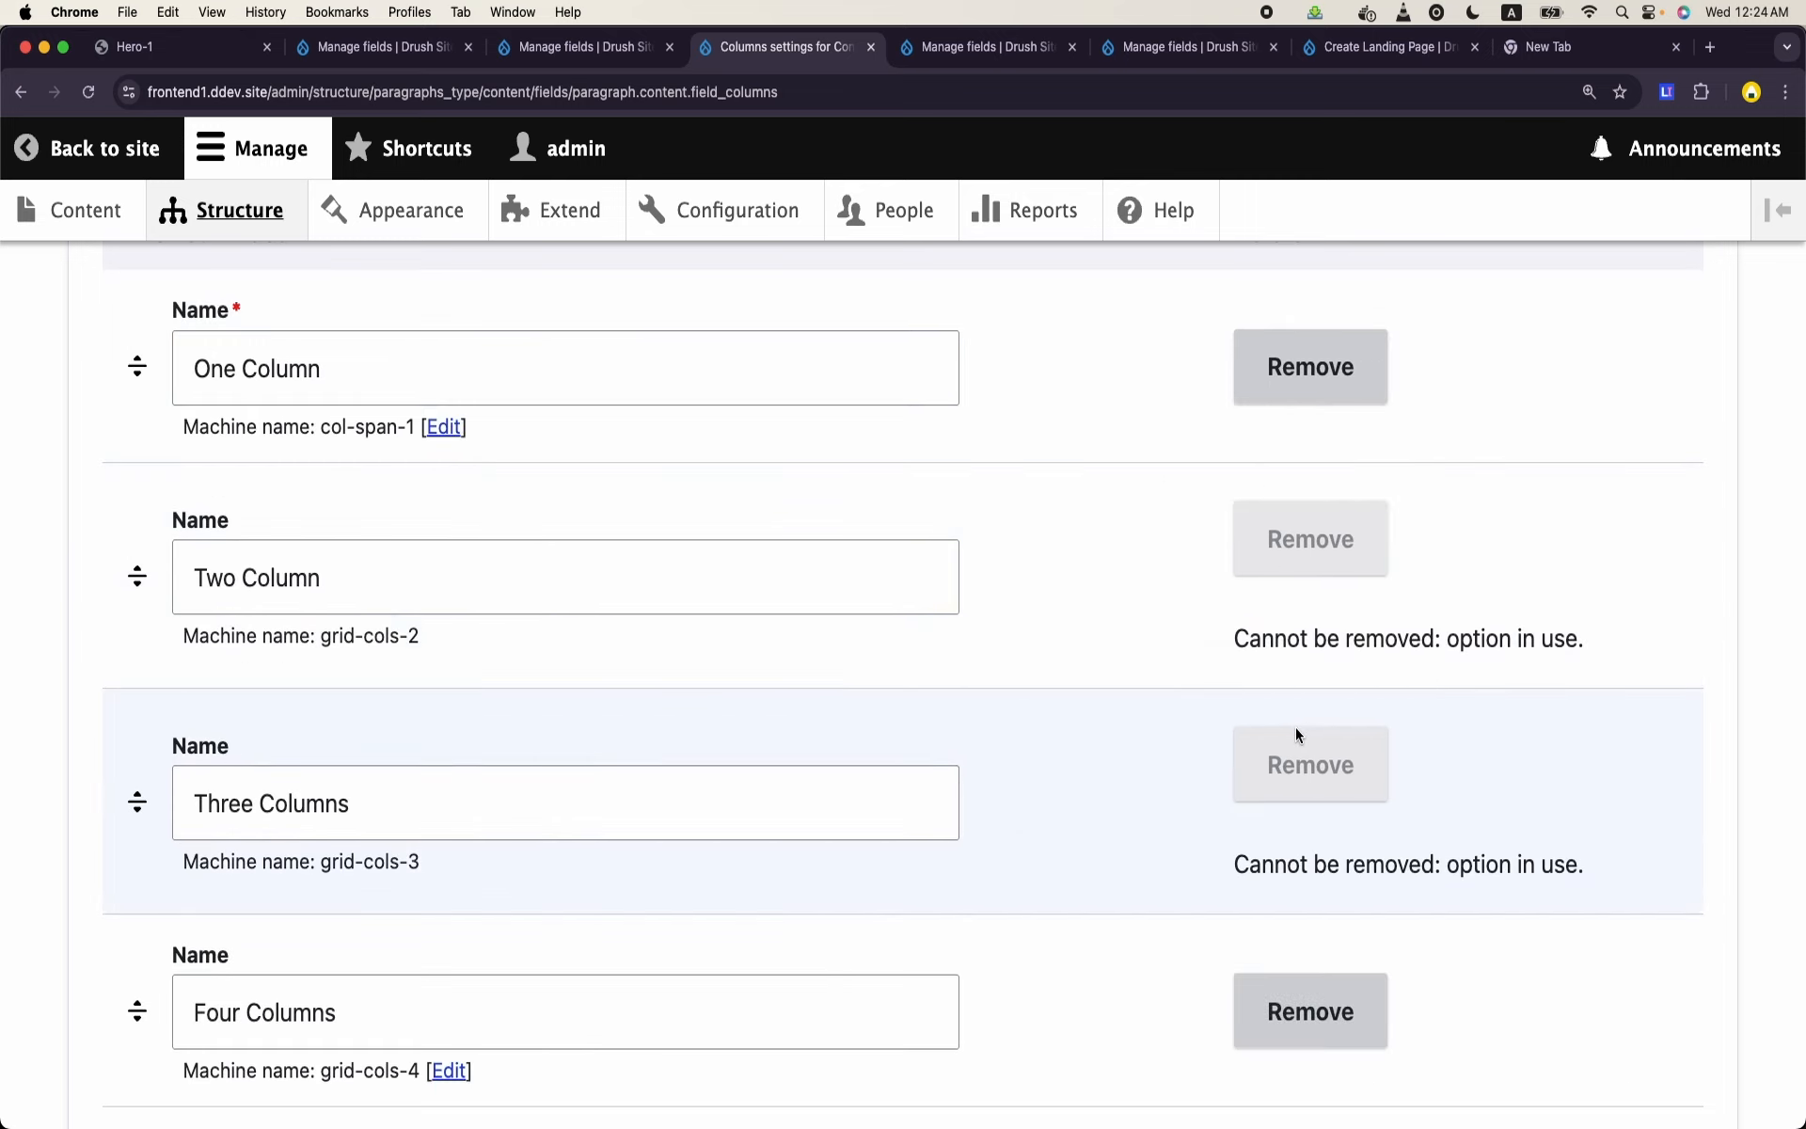
scroll(741, 750, "down", 5)
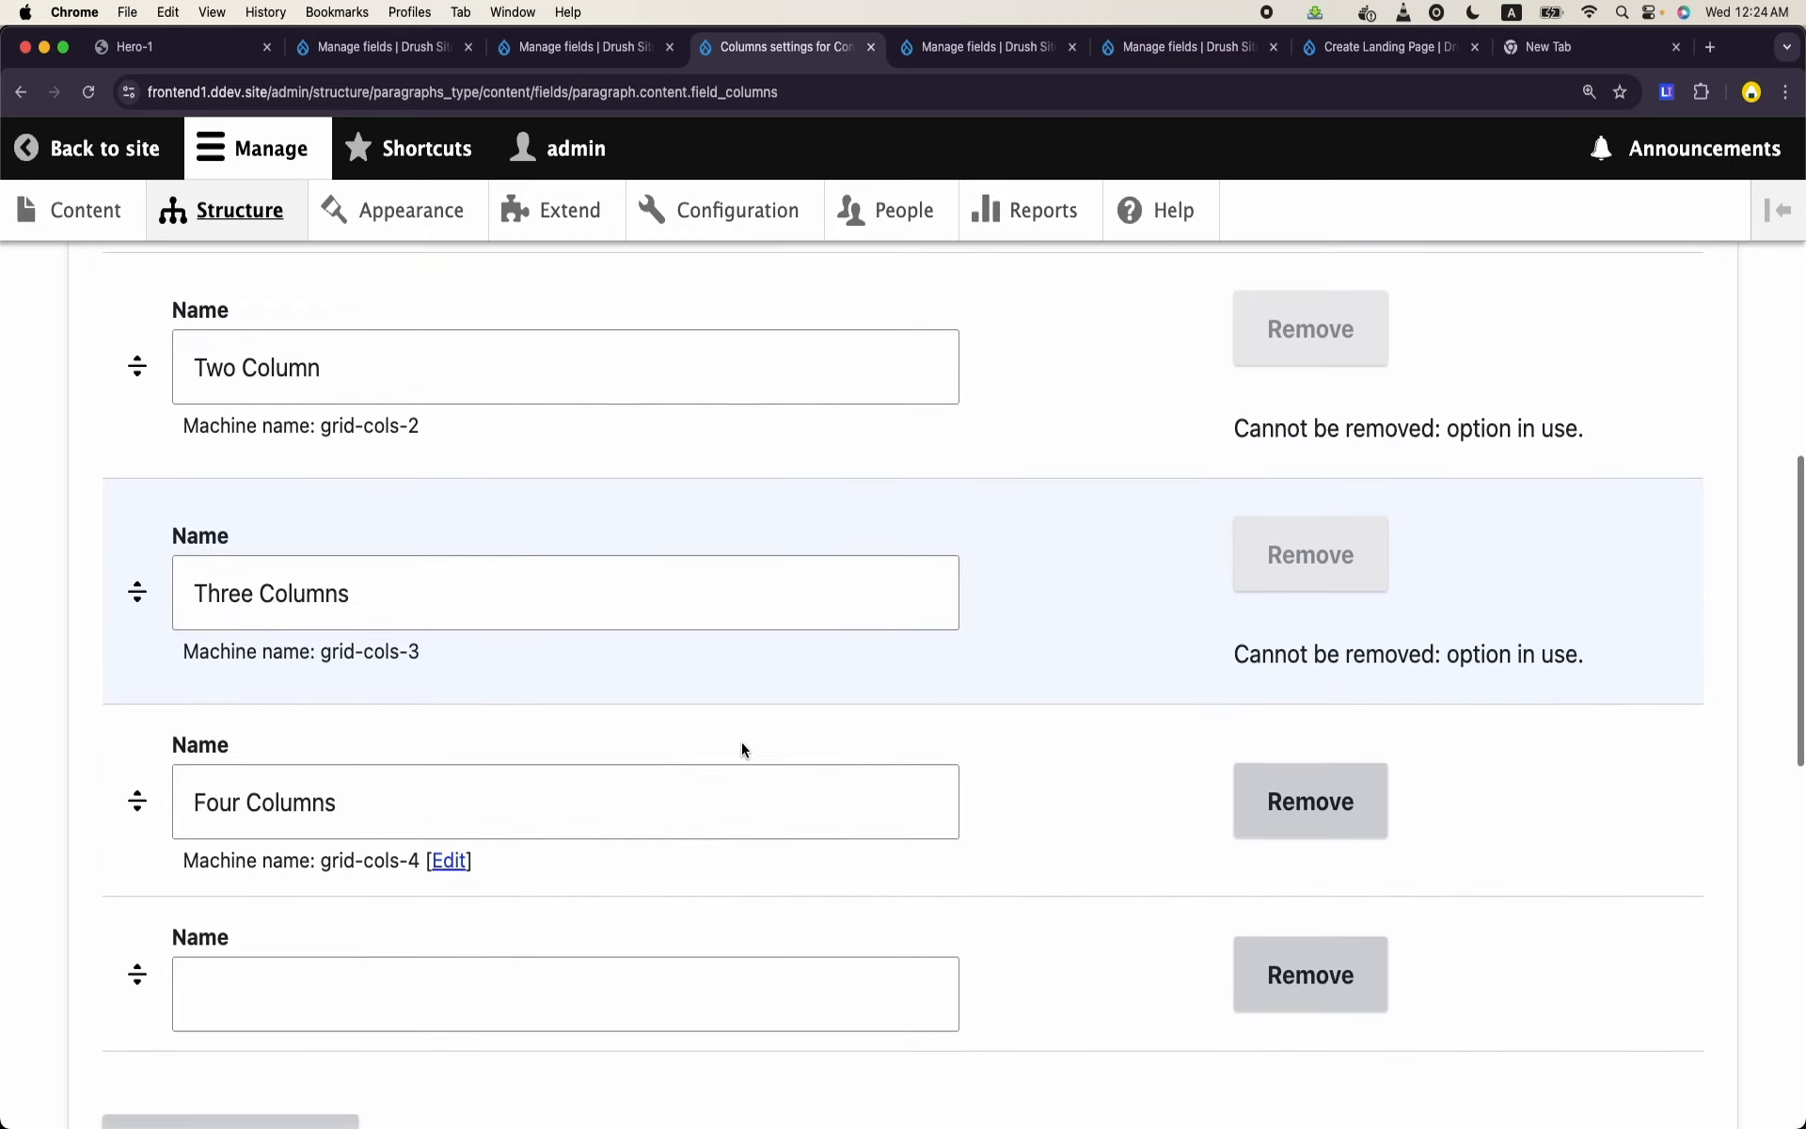
left_click(443, 858)
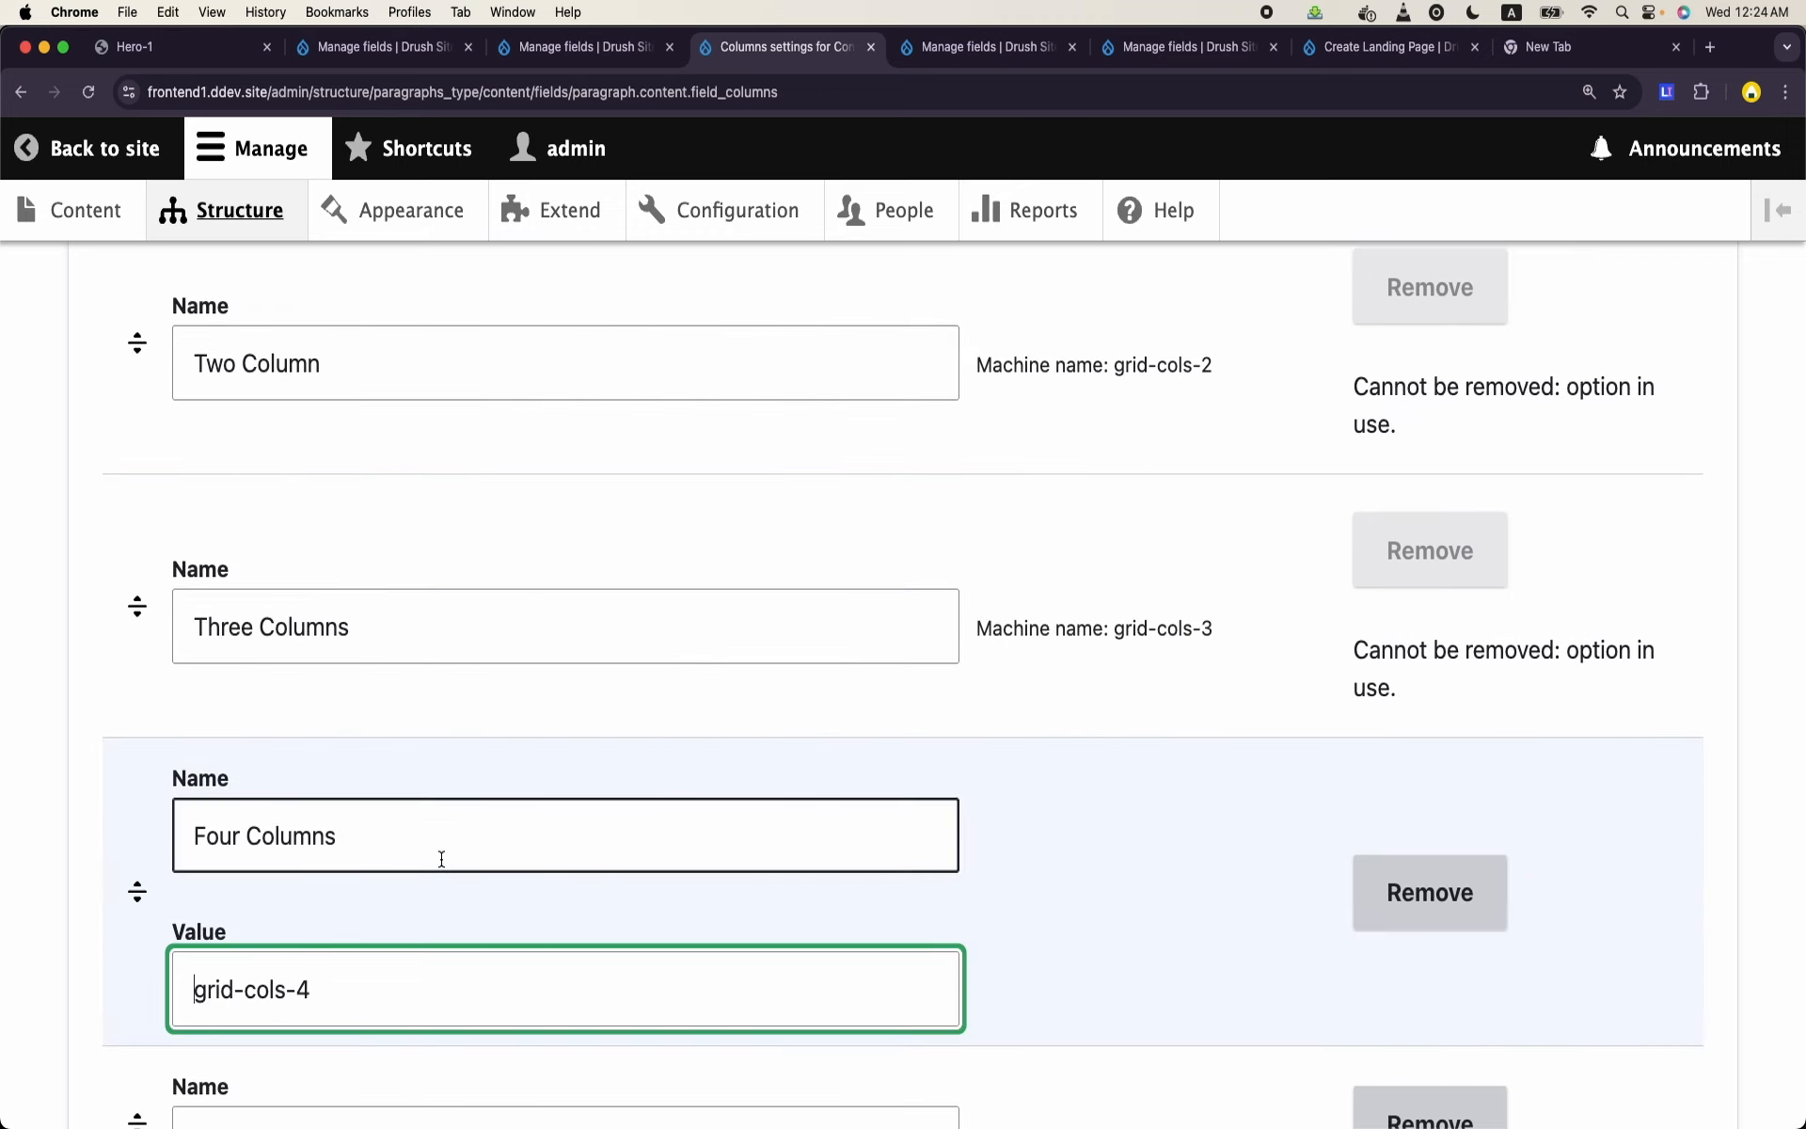
double_click(217, 992)
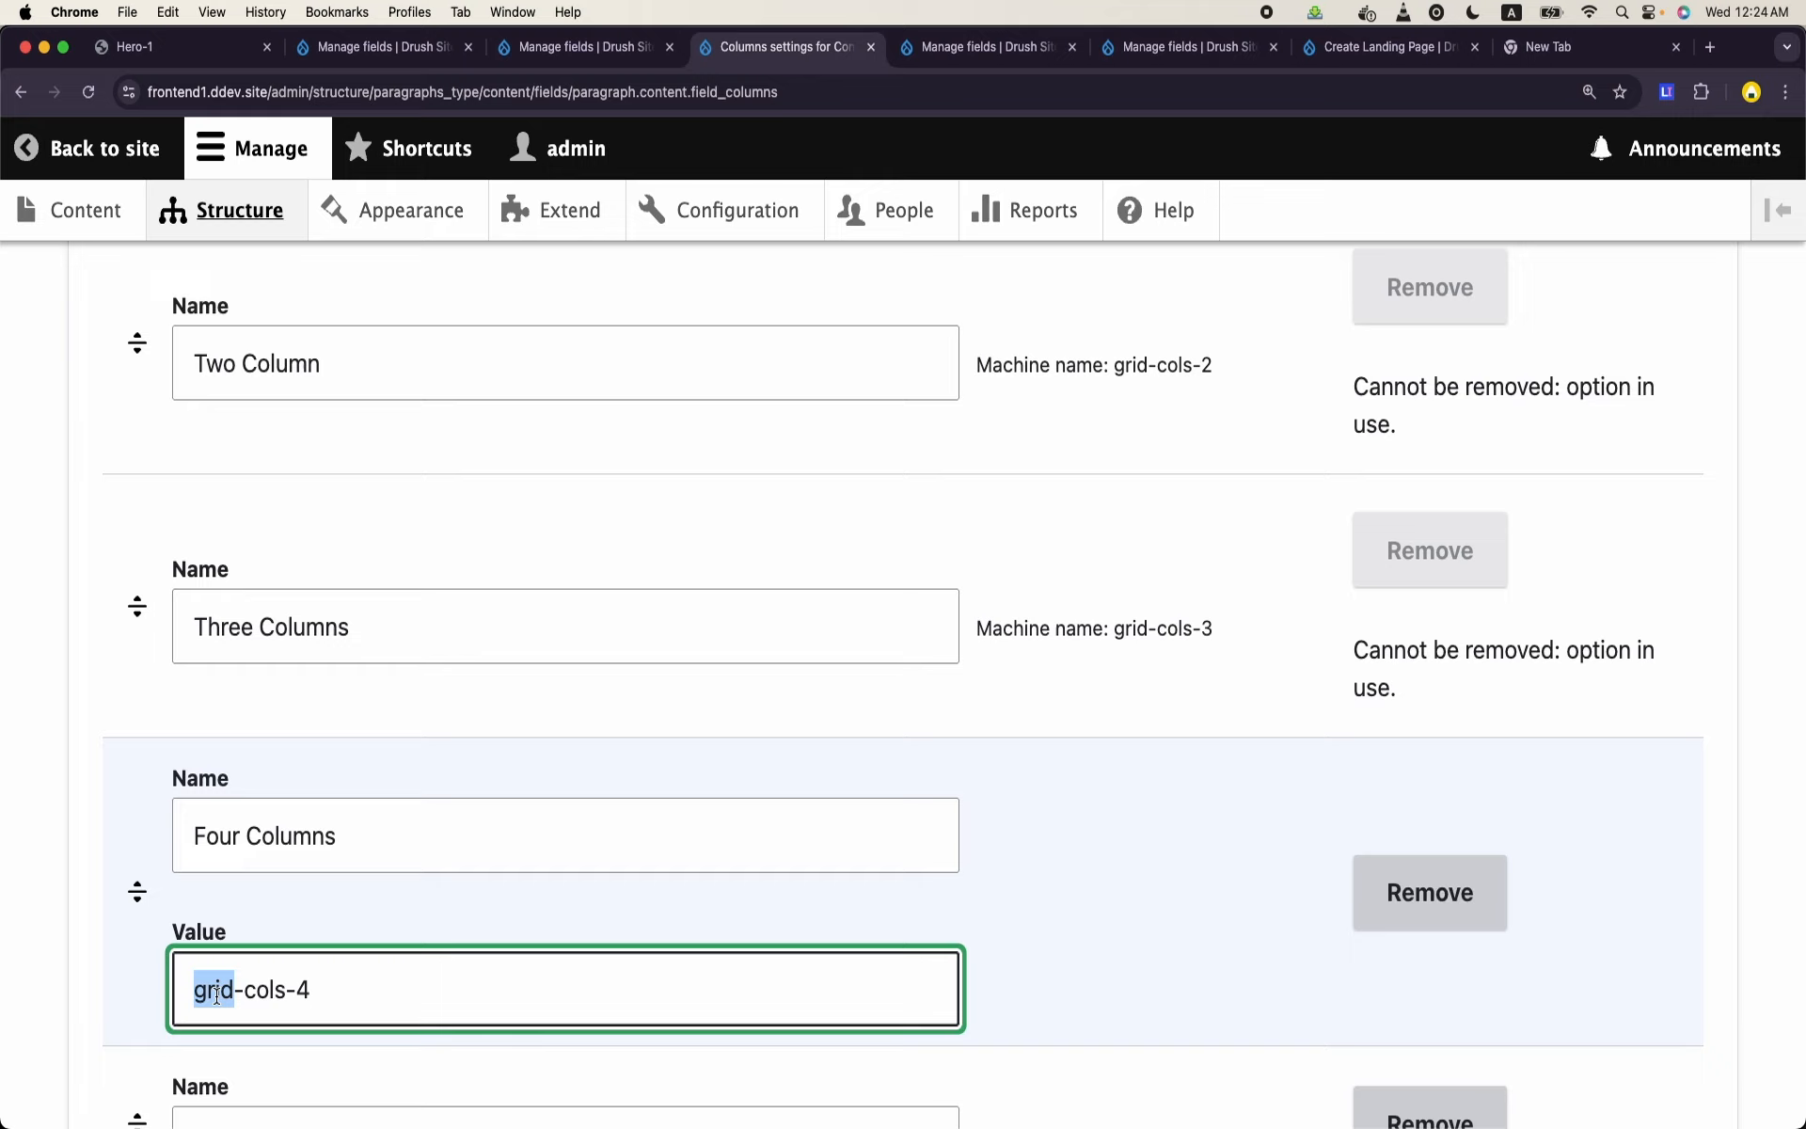
type("col")
double_click(237, 991)
type("span")
- Check the Columns field's allowed values and save the field settings
scroll(335, 984, "down", 2)
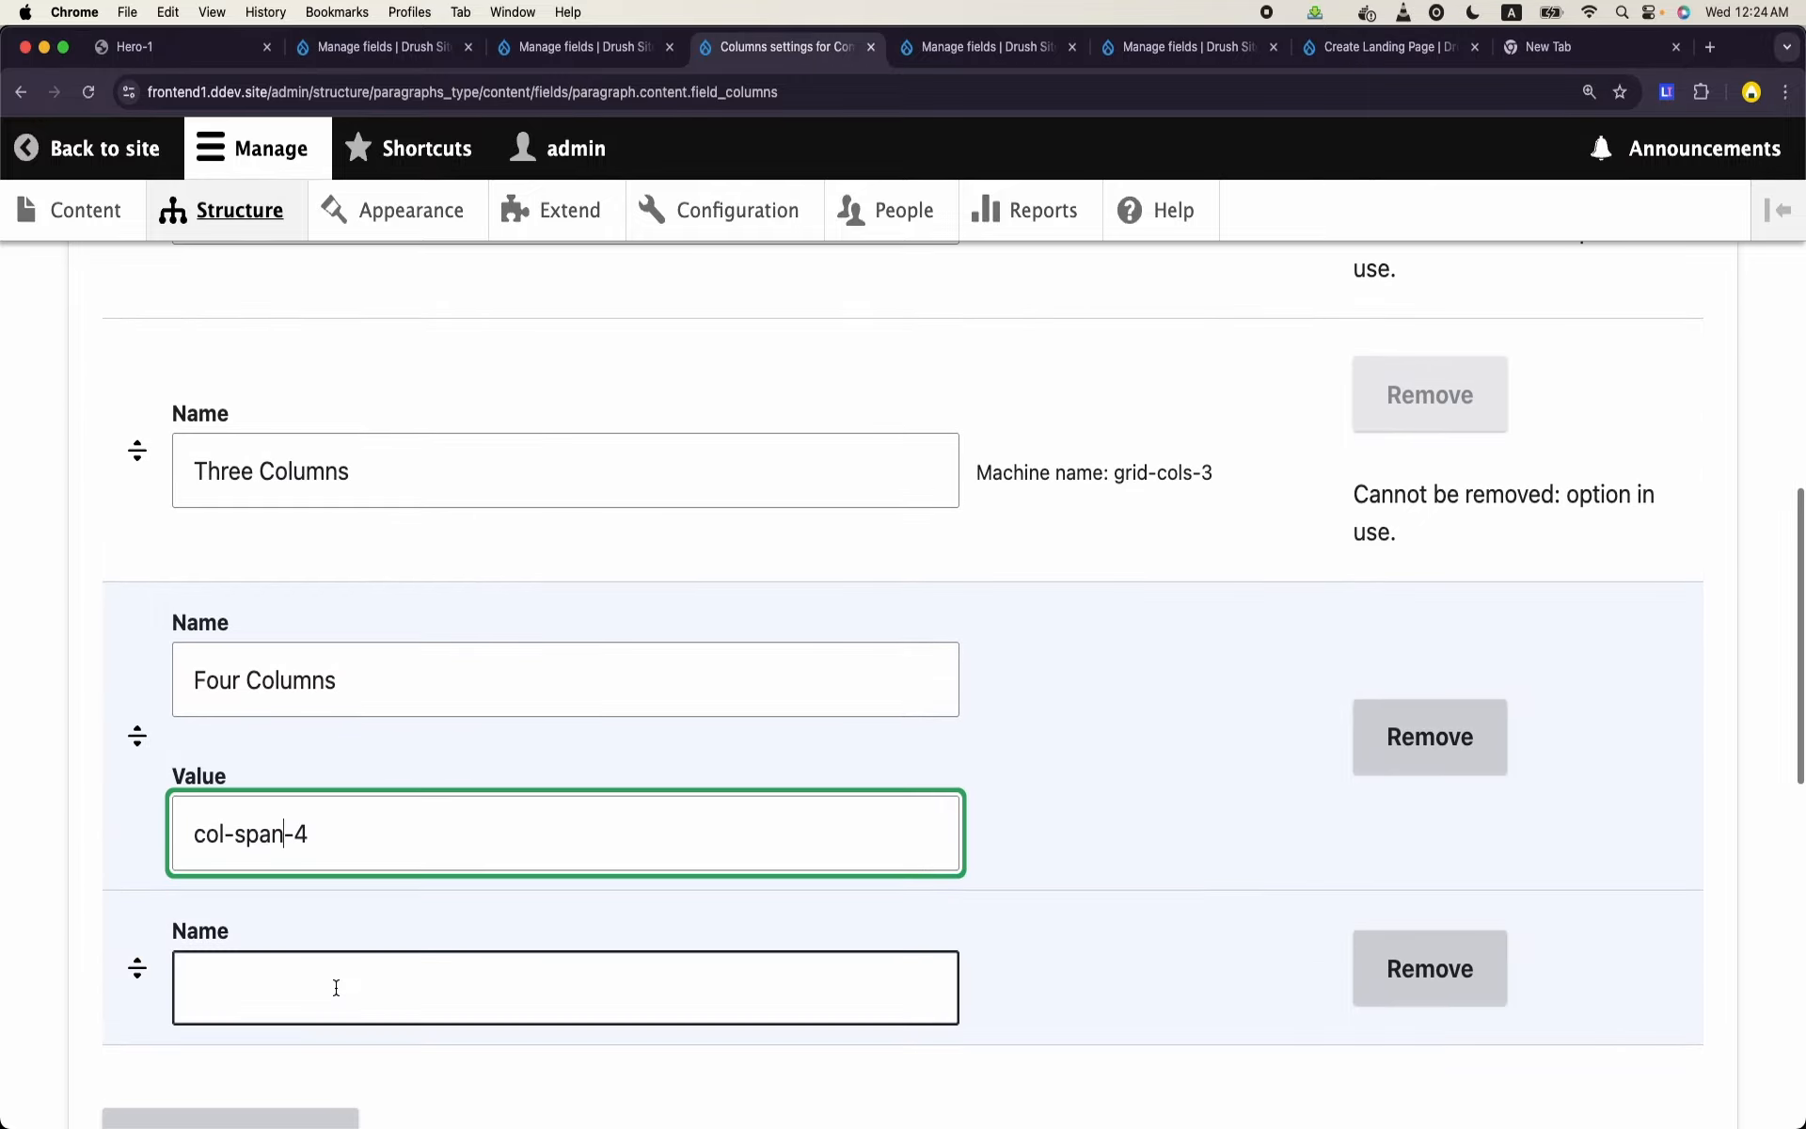
scroll(335, 984, "up", 5)
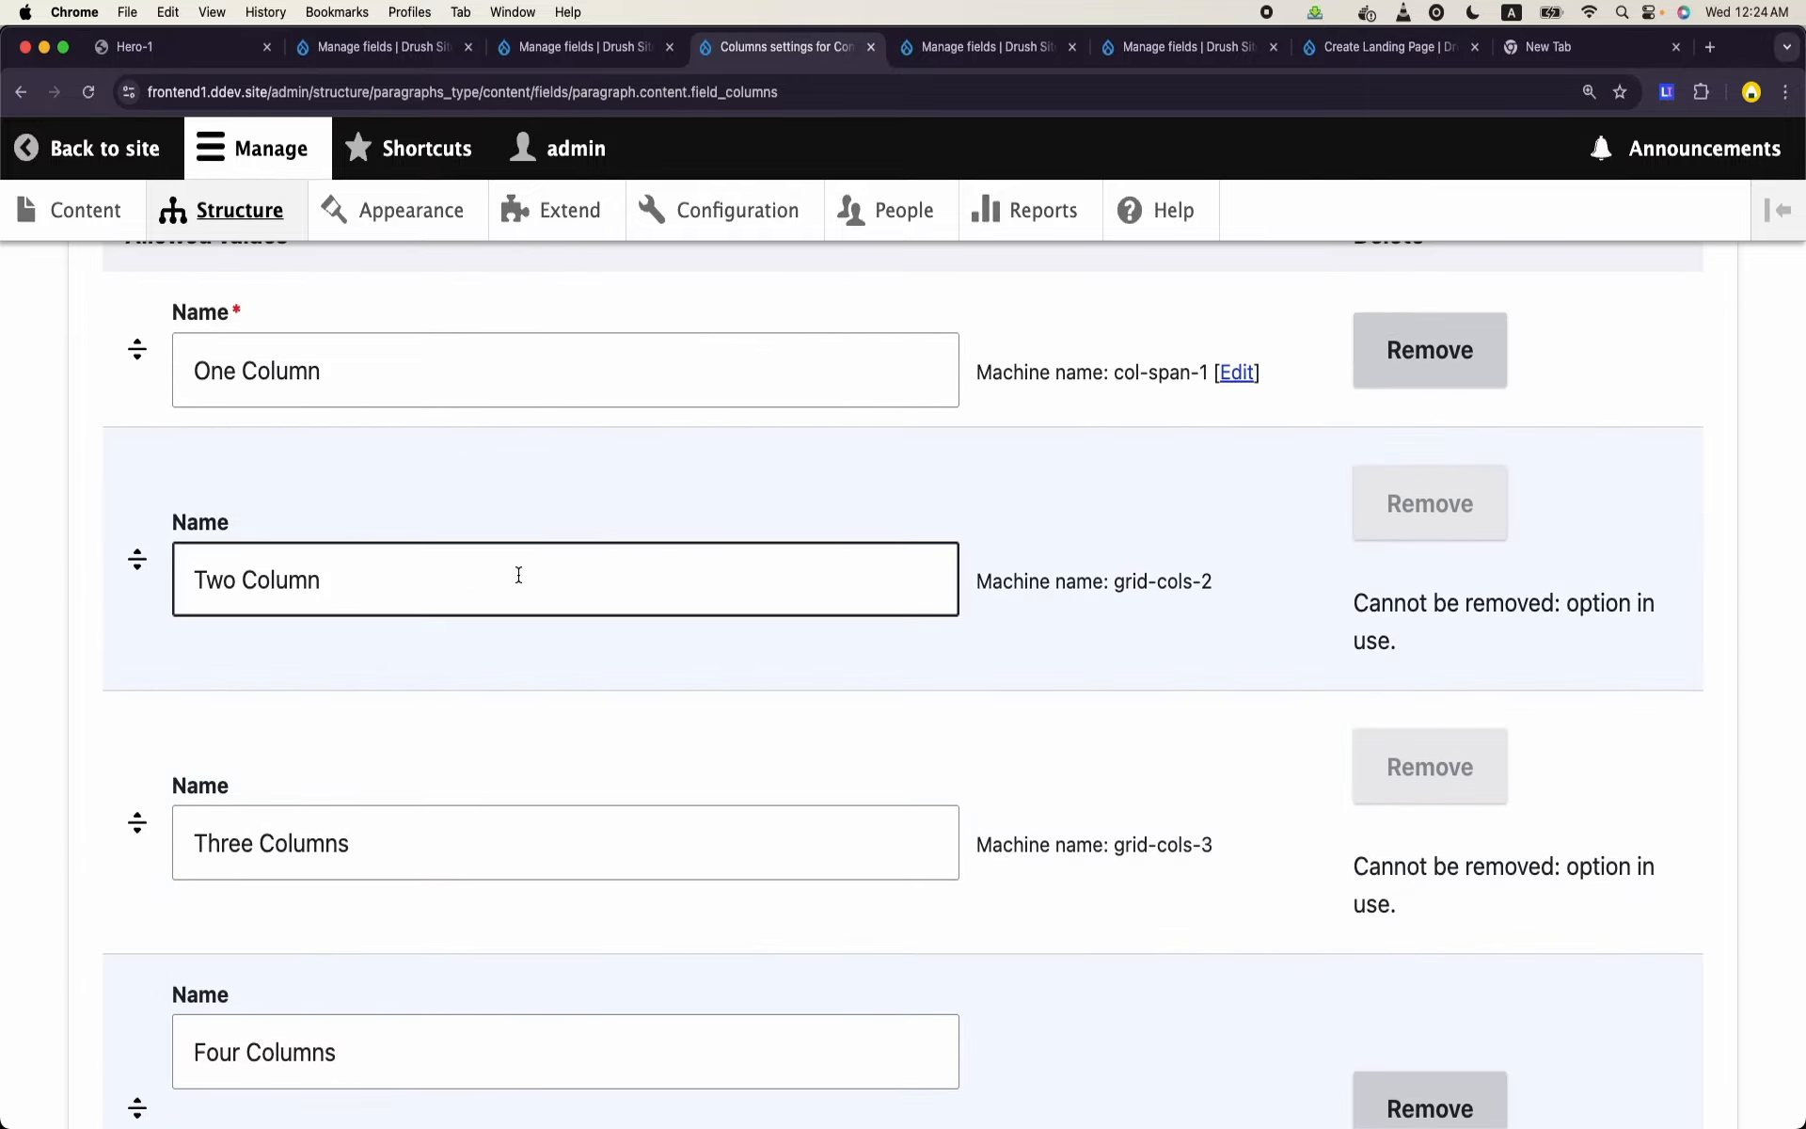
scroll(455, 634, "down", 15)
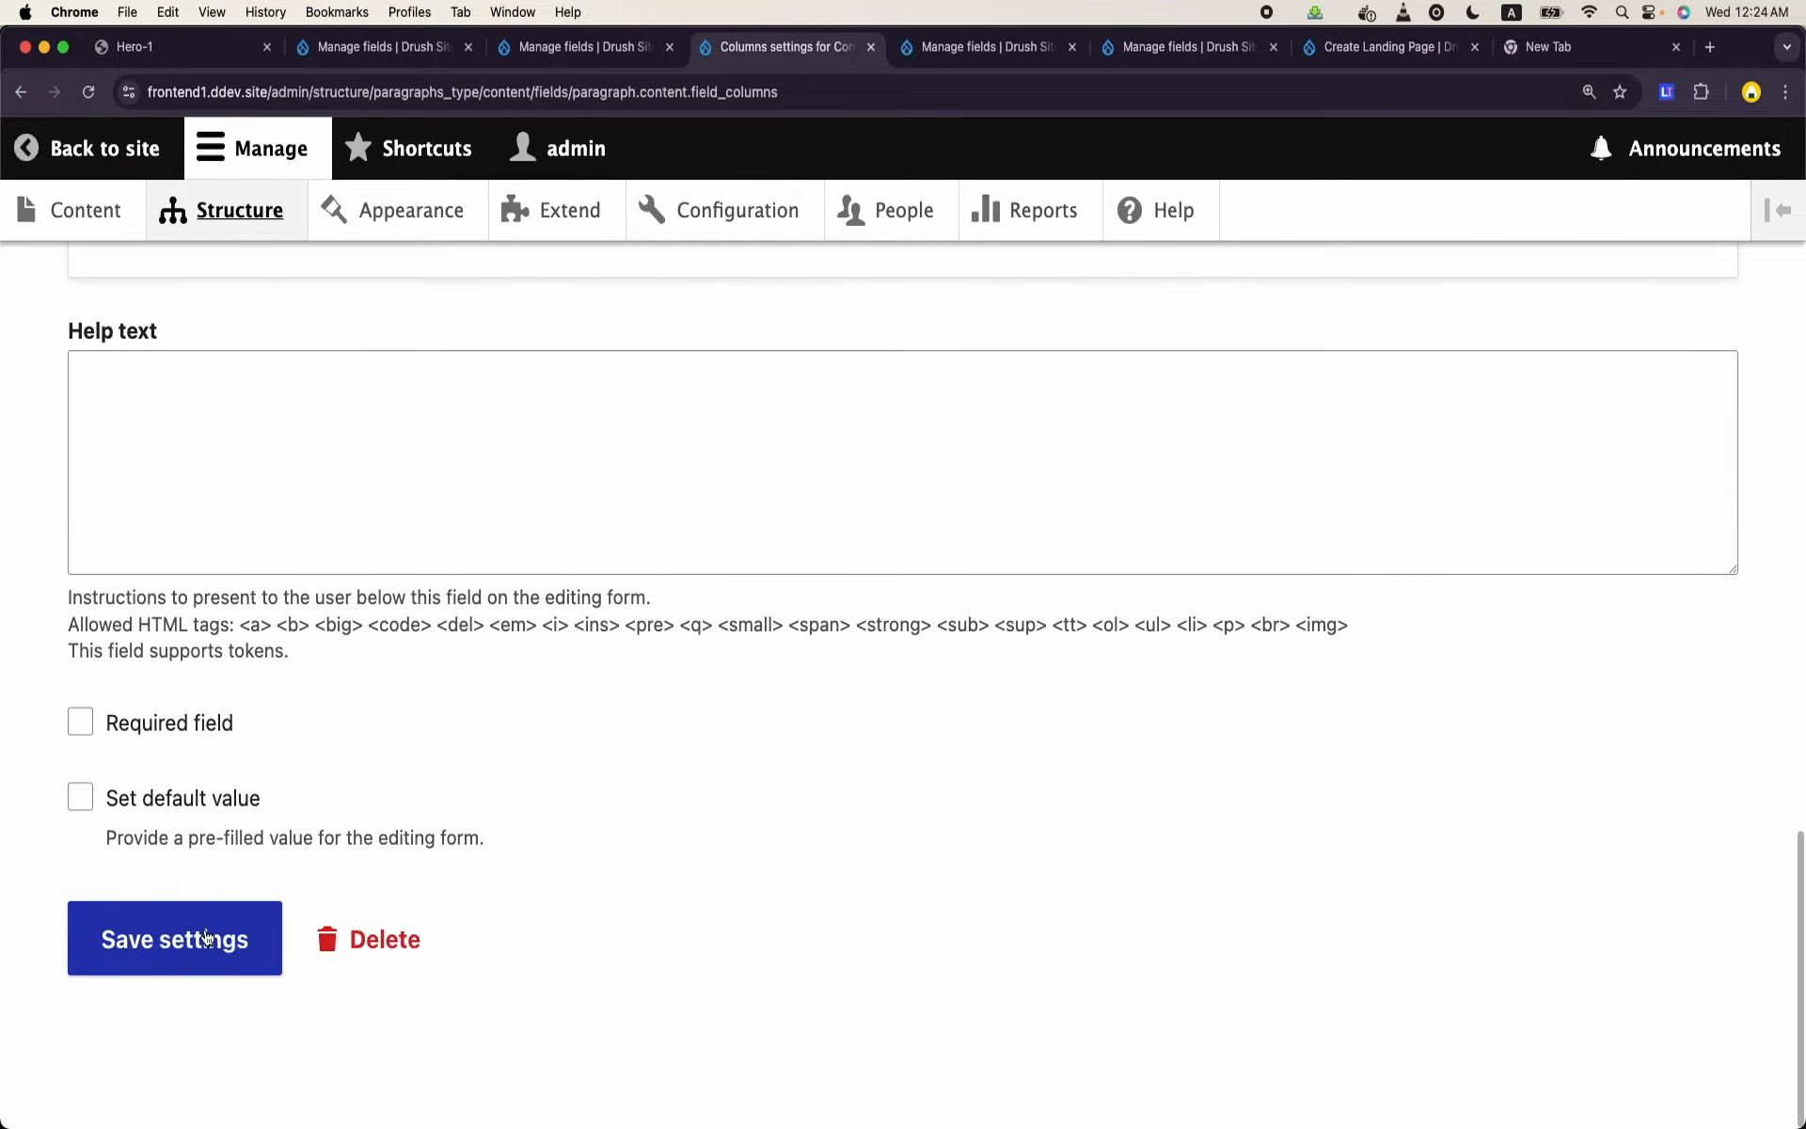
left_click(206, 937)
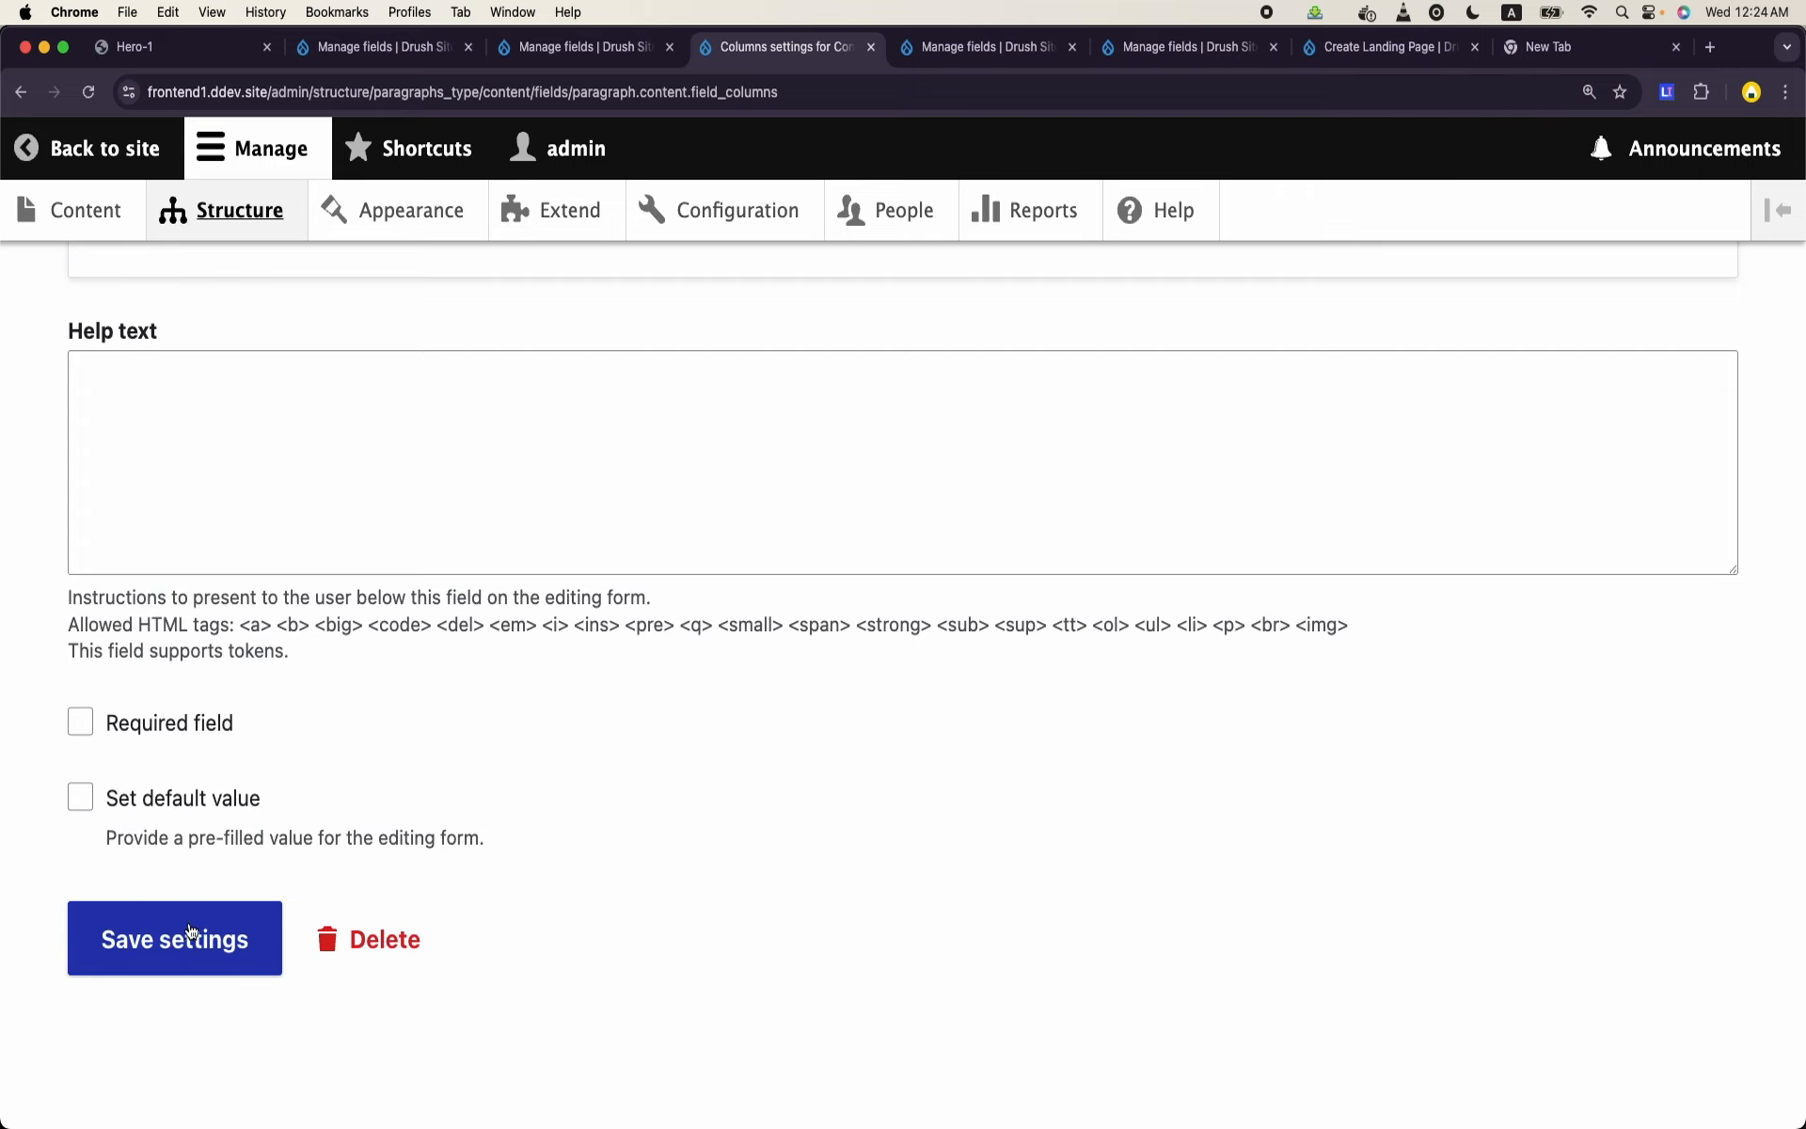
left_click(193, 954)
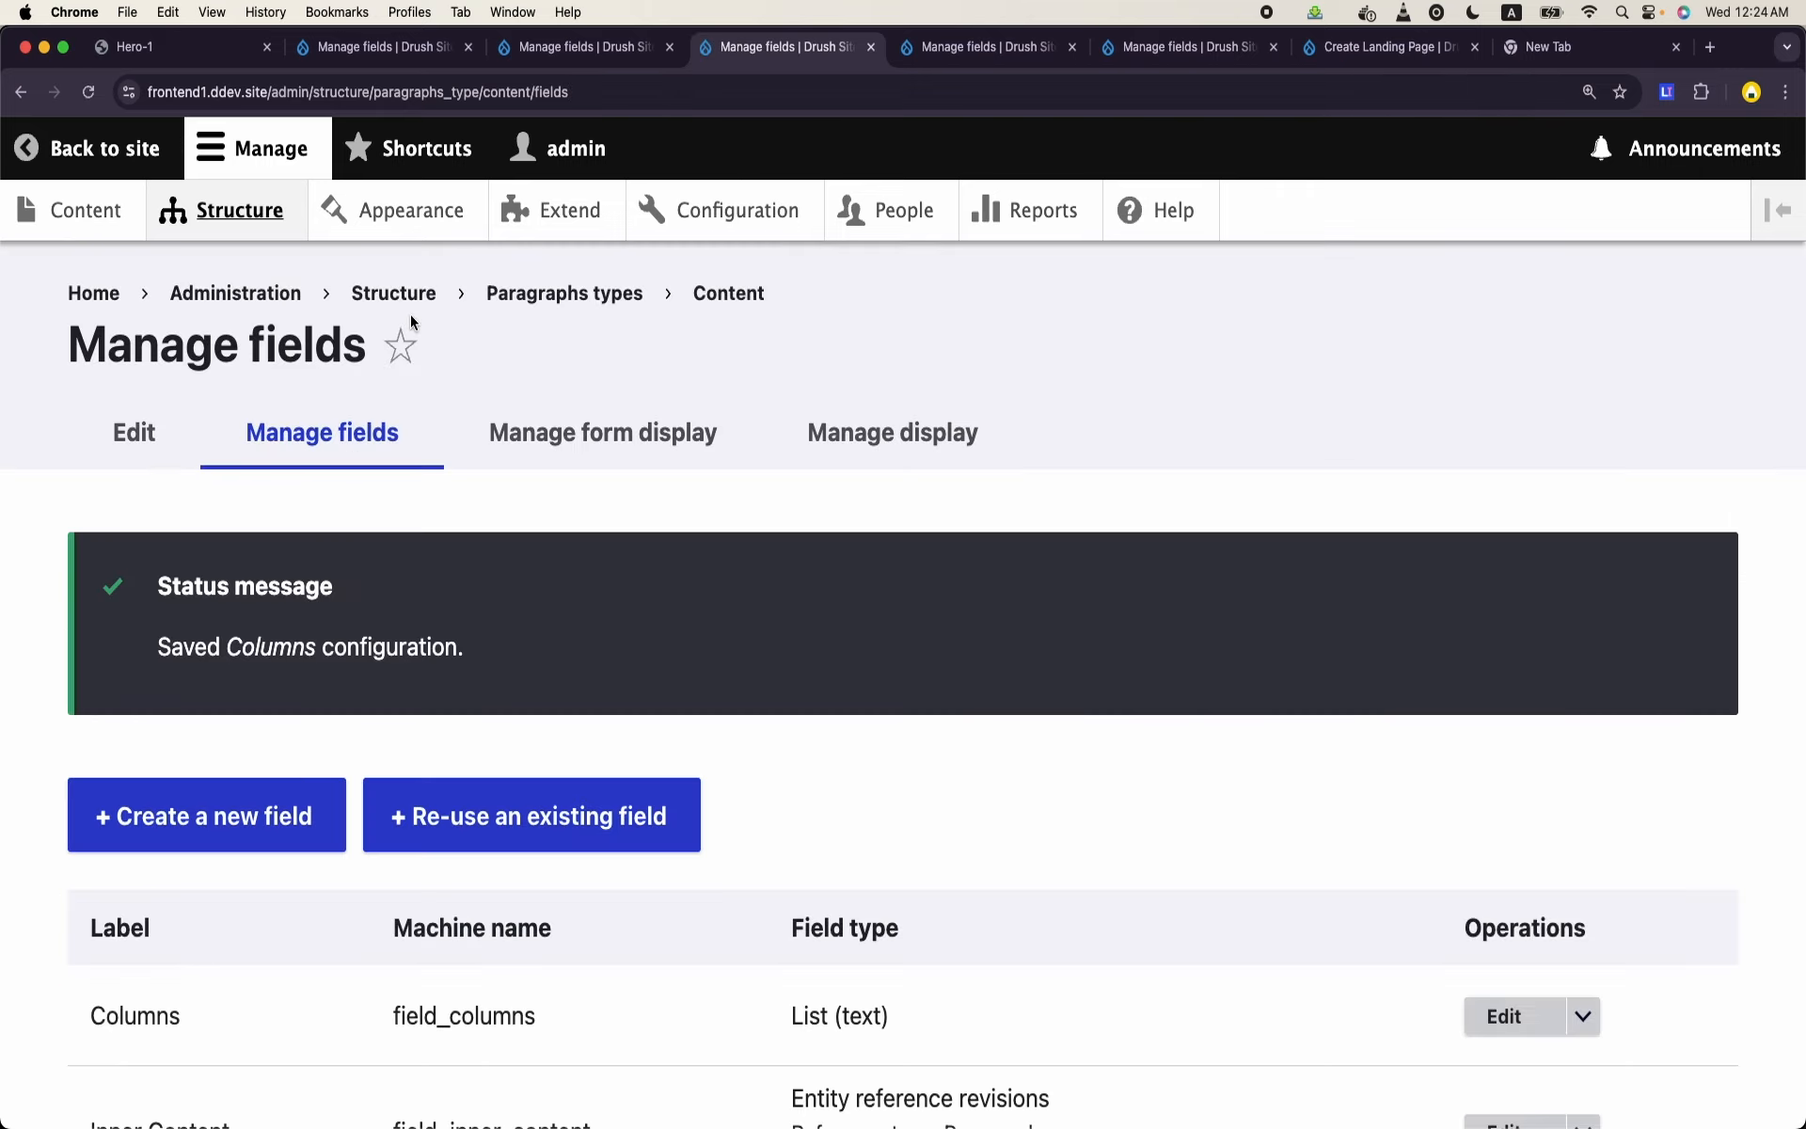
- Open the Checking CTAs landing page for editing from the site's content list
left_click(554, 63)
left_click(323, 60)
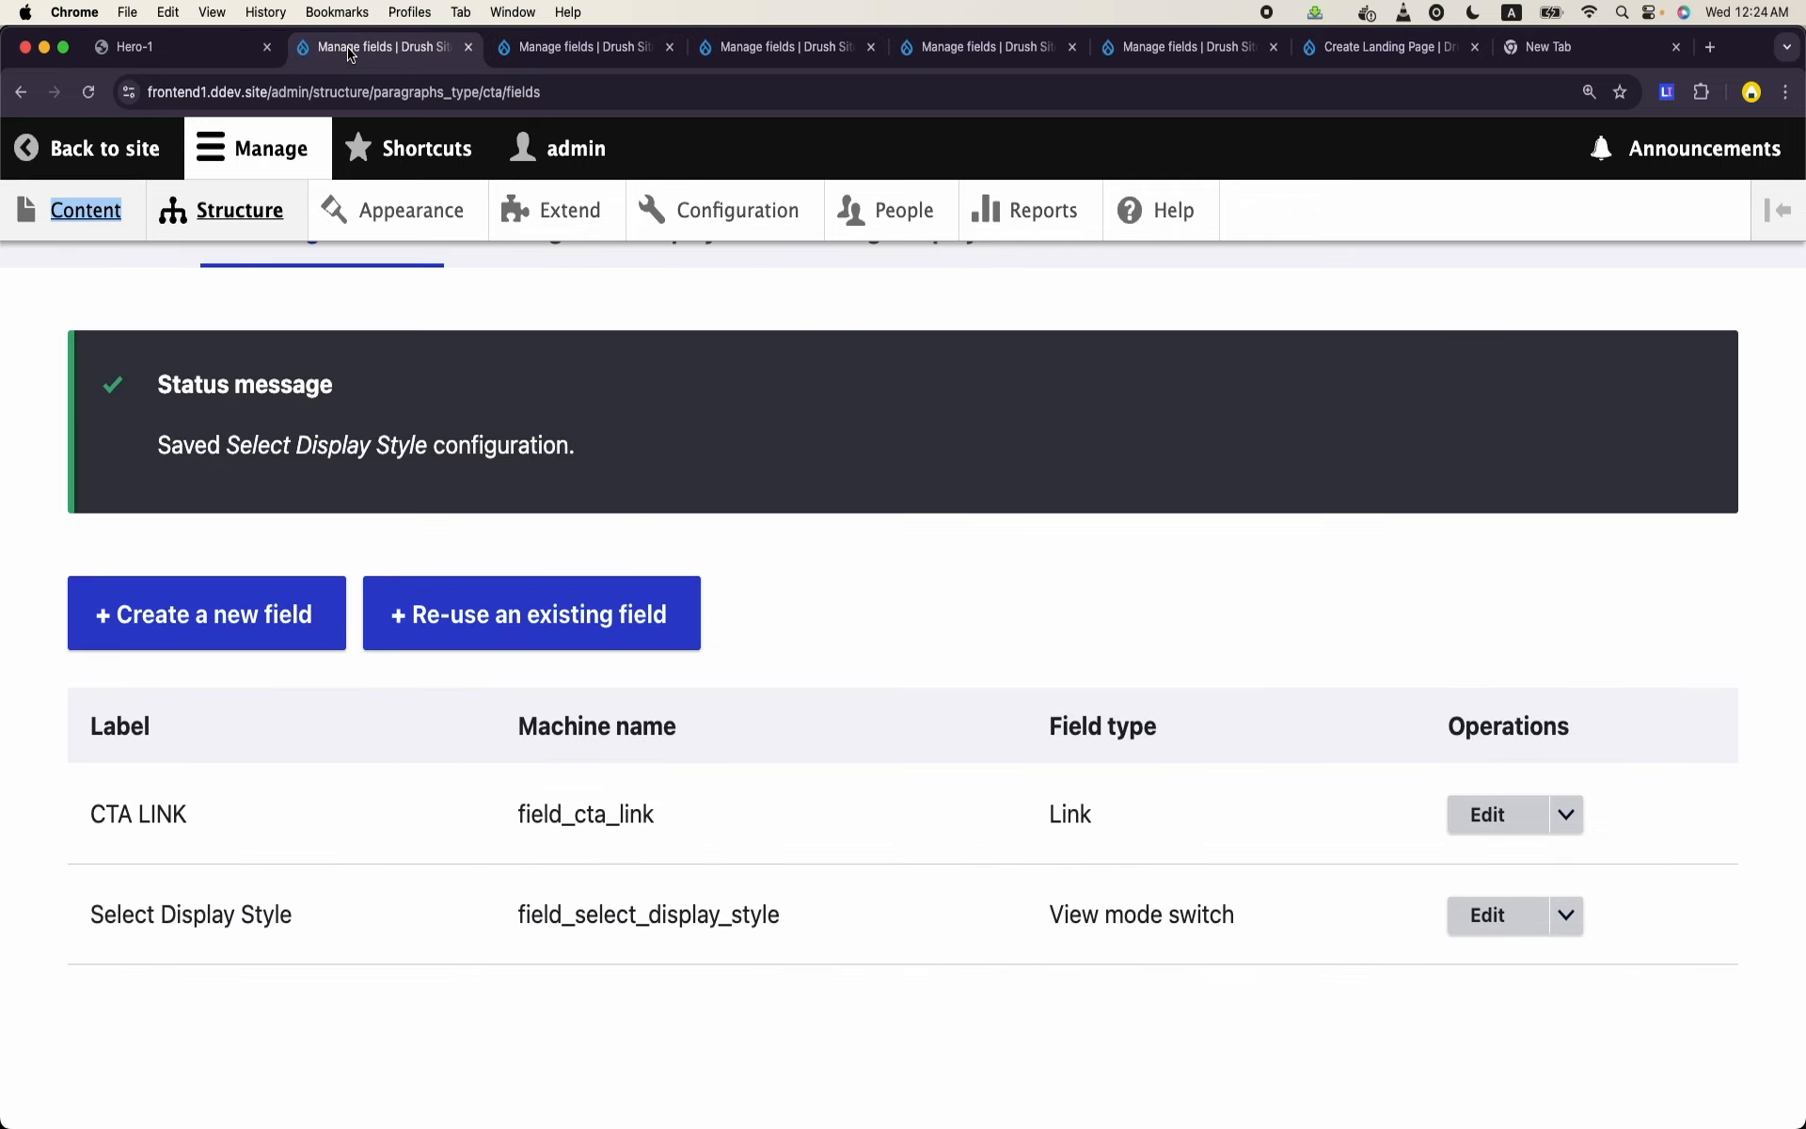
left_click(73, 222)
scroll(750, 786, "down", 3)
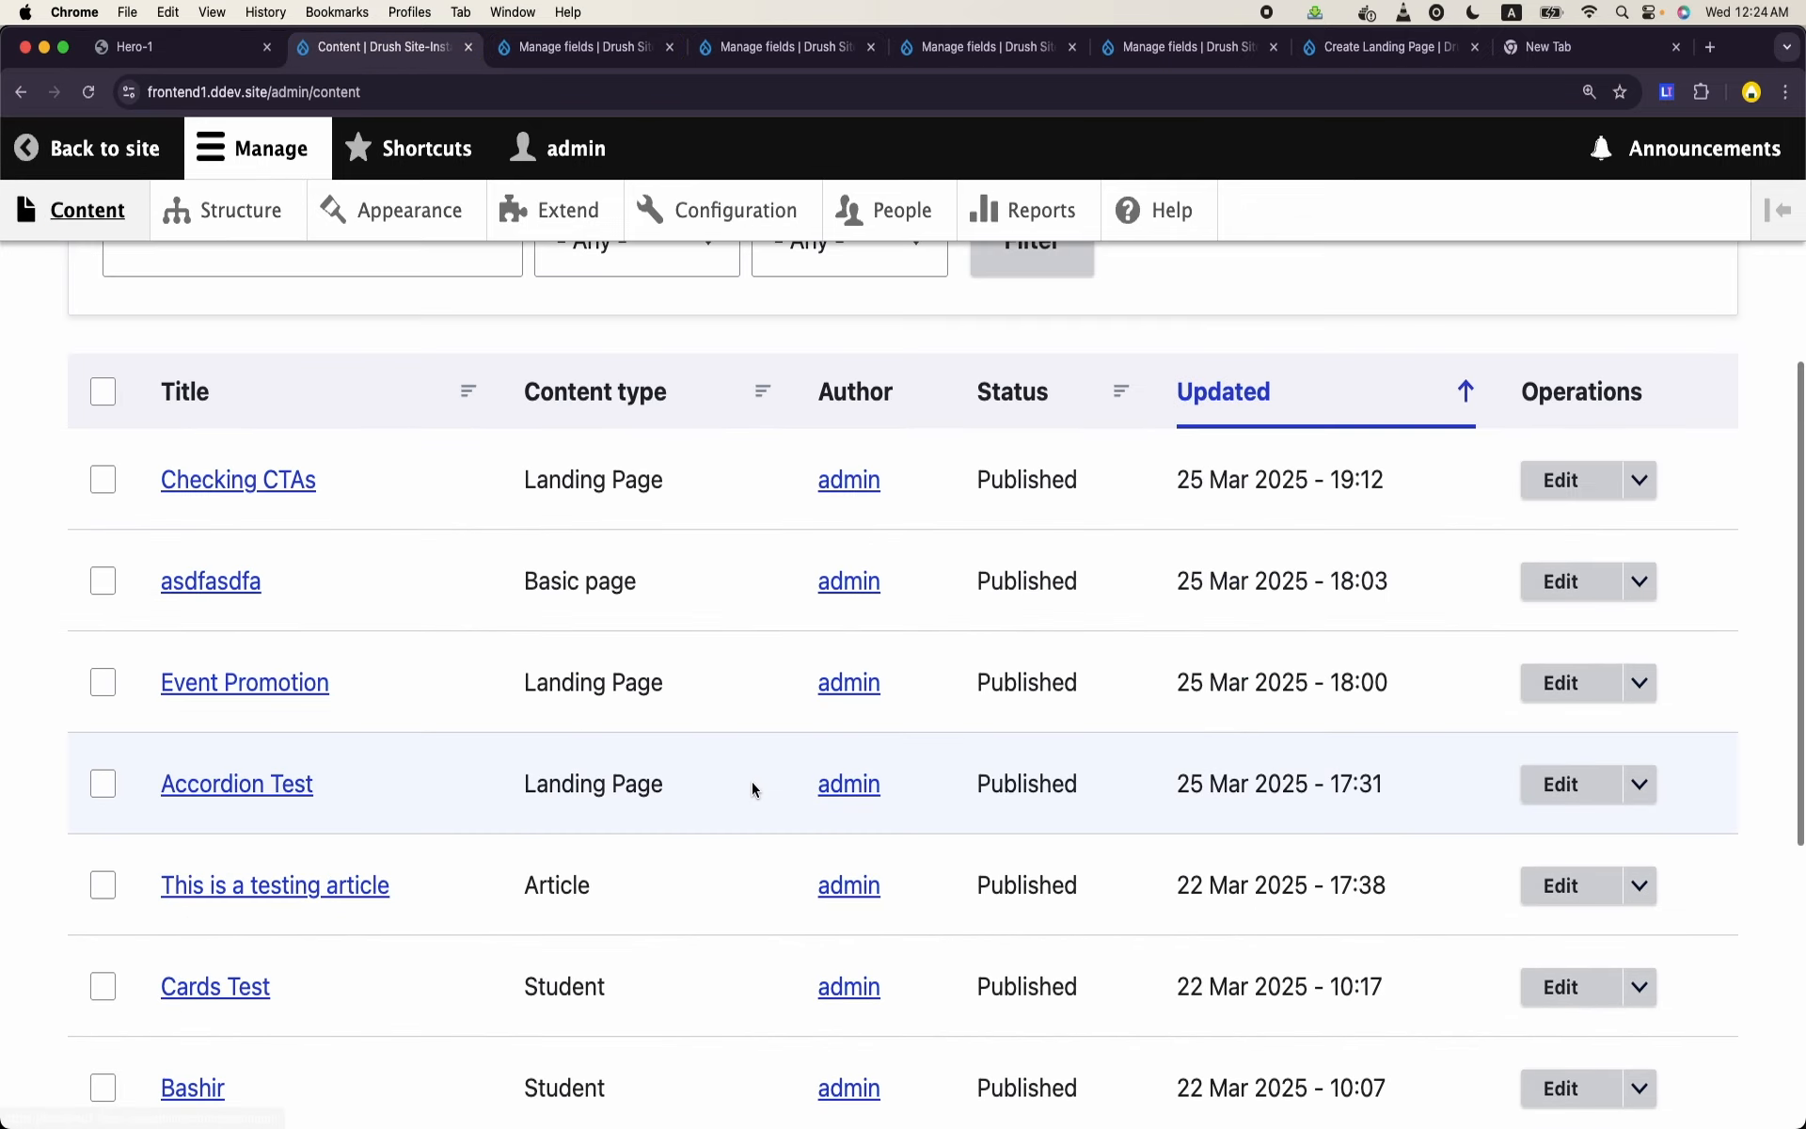
left_click(1569, 484)
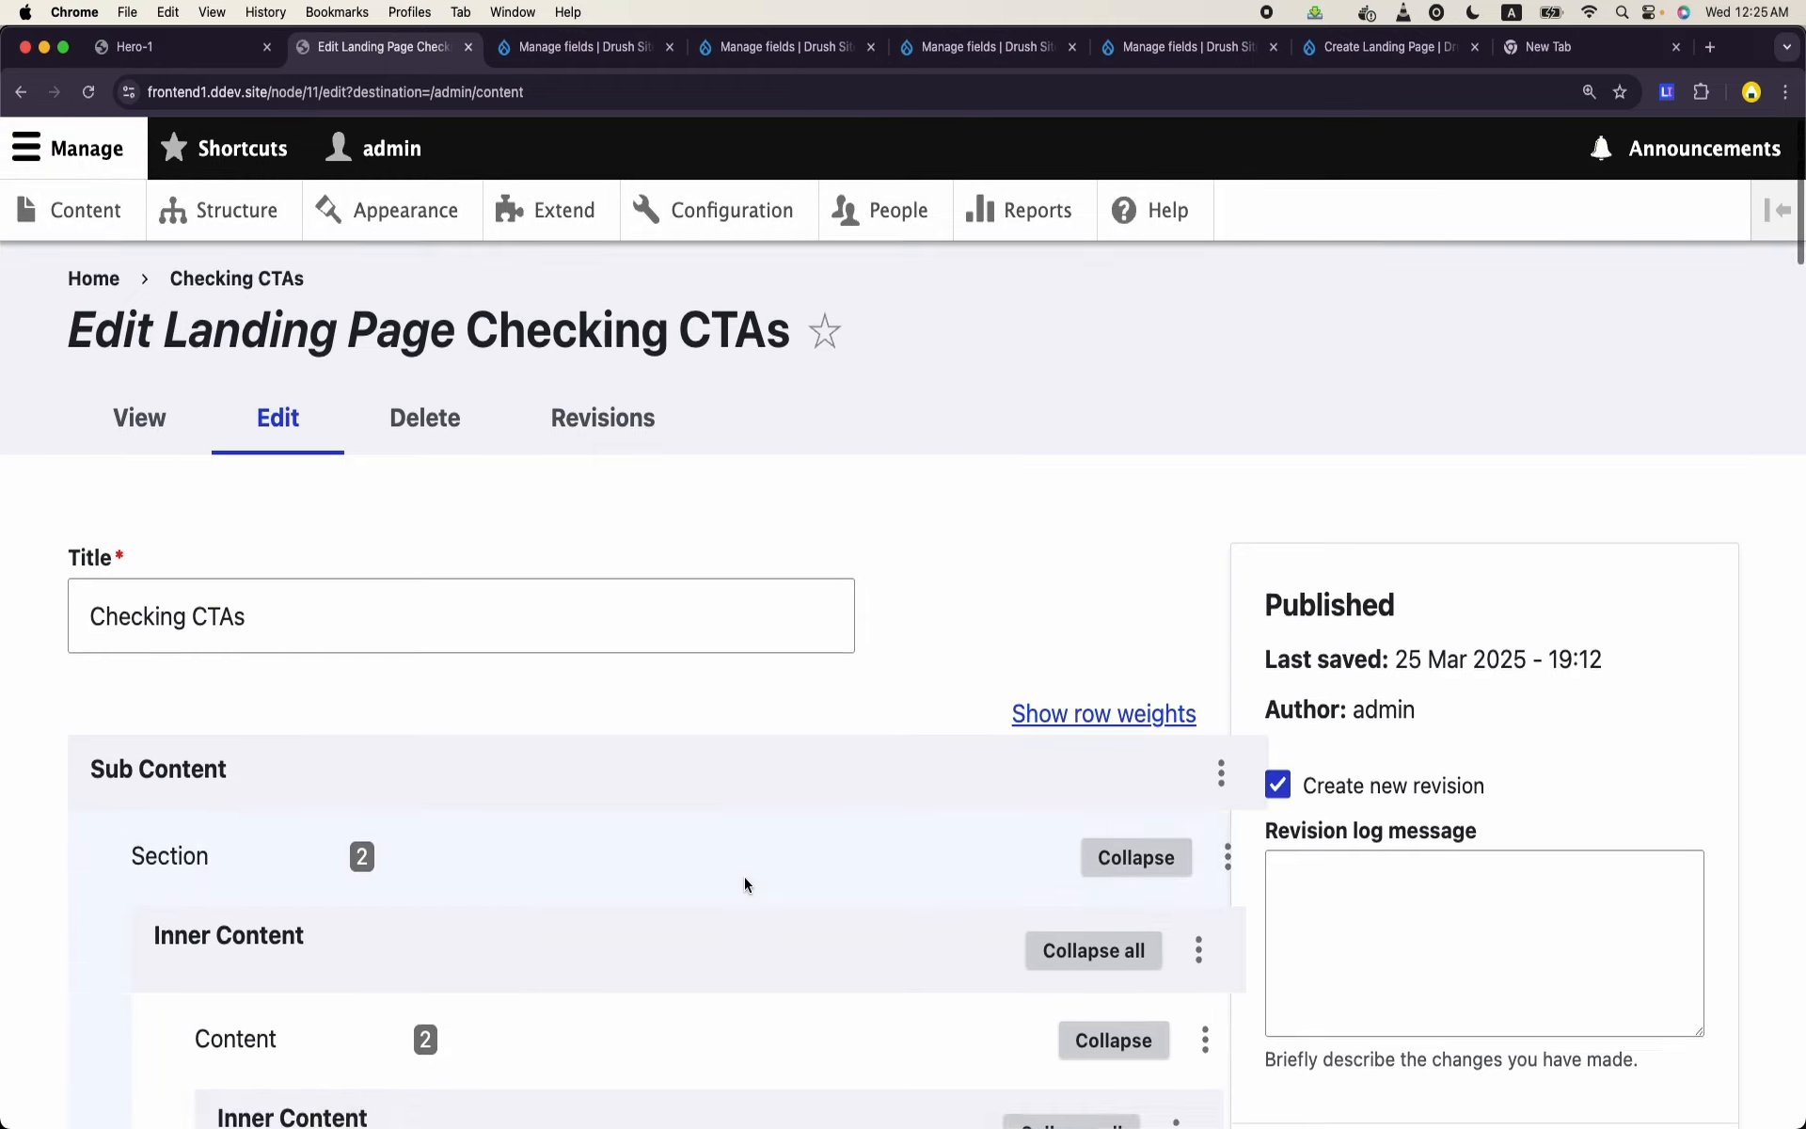
- Set the Columns option of the first content paragraph, the one containing the CTAs, to None
scroll(743, 877, "down", 7)
scroll(745, 877, "down", 12)
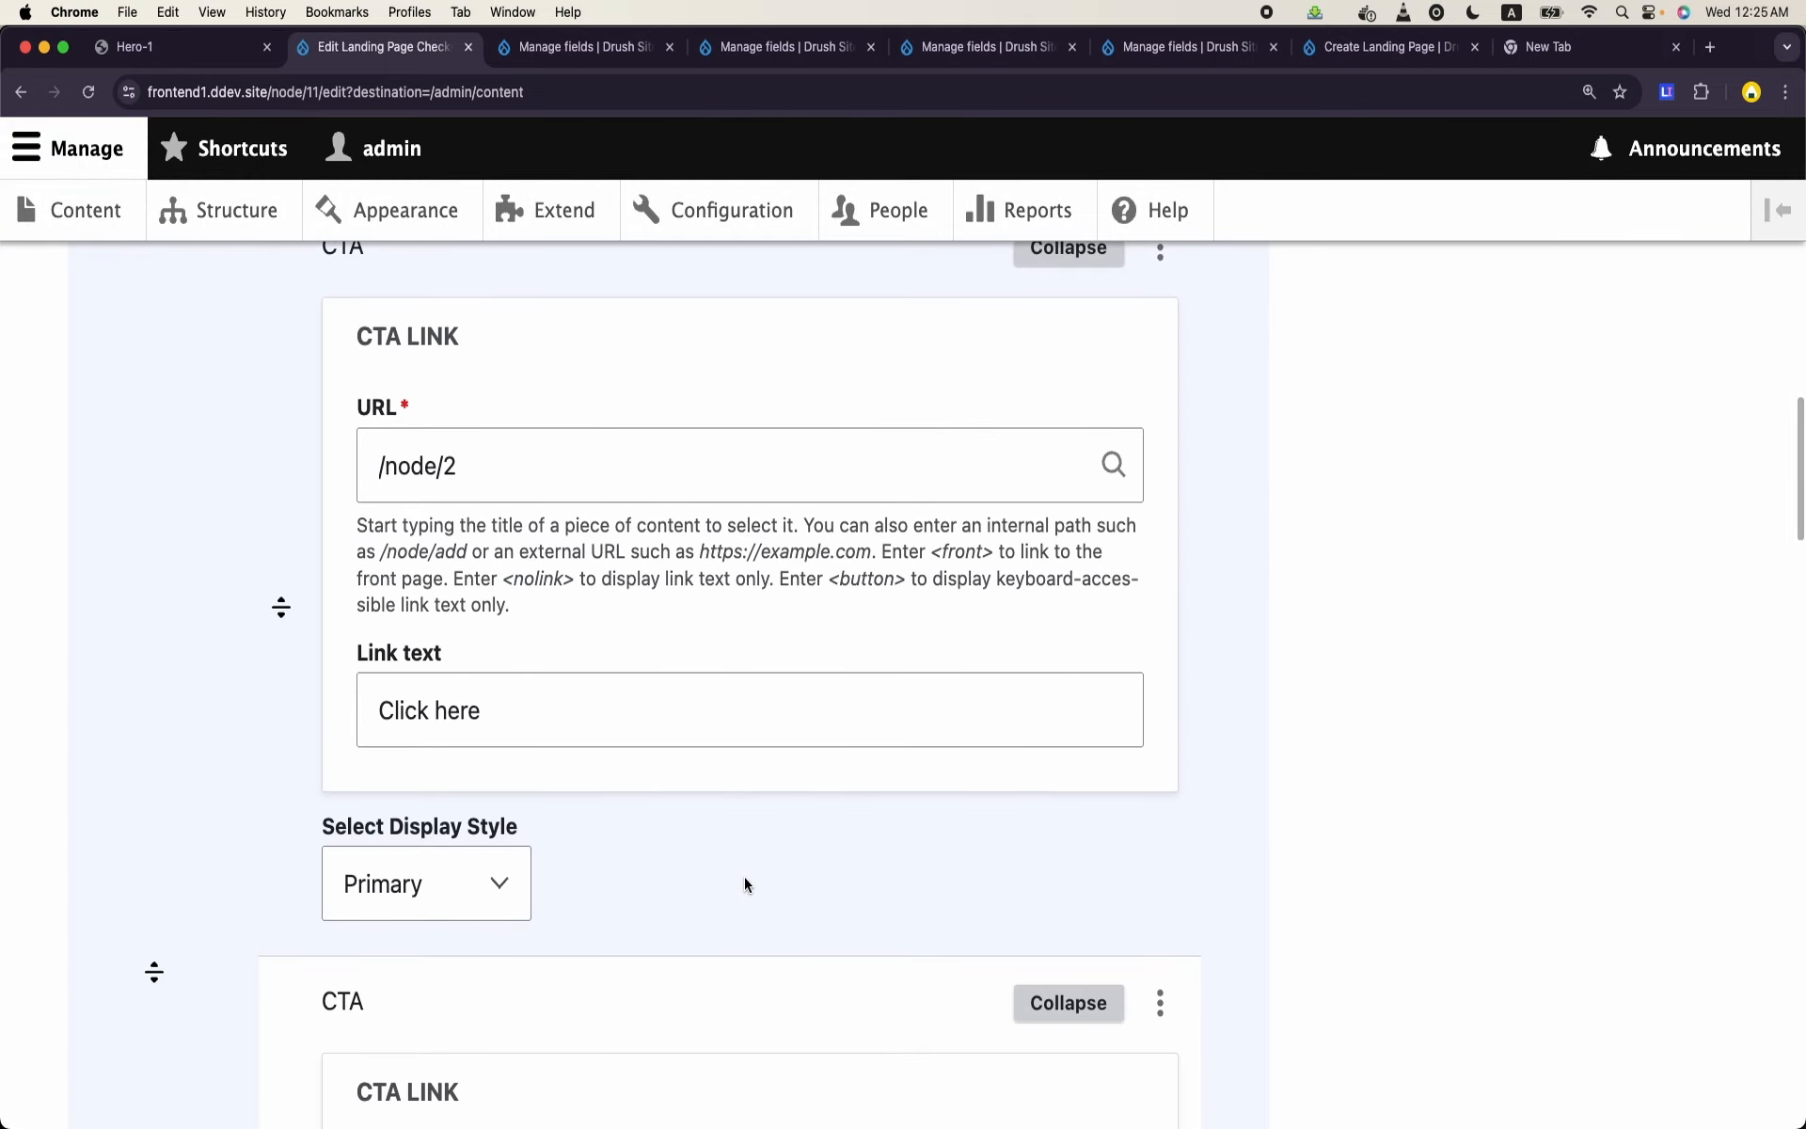
scroll(745, 880, "down", 4)
scroll(744, 878, "down", 16)
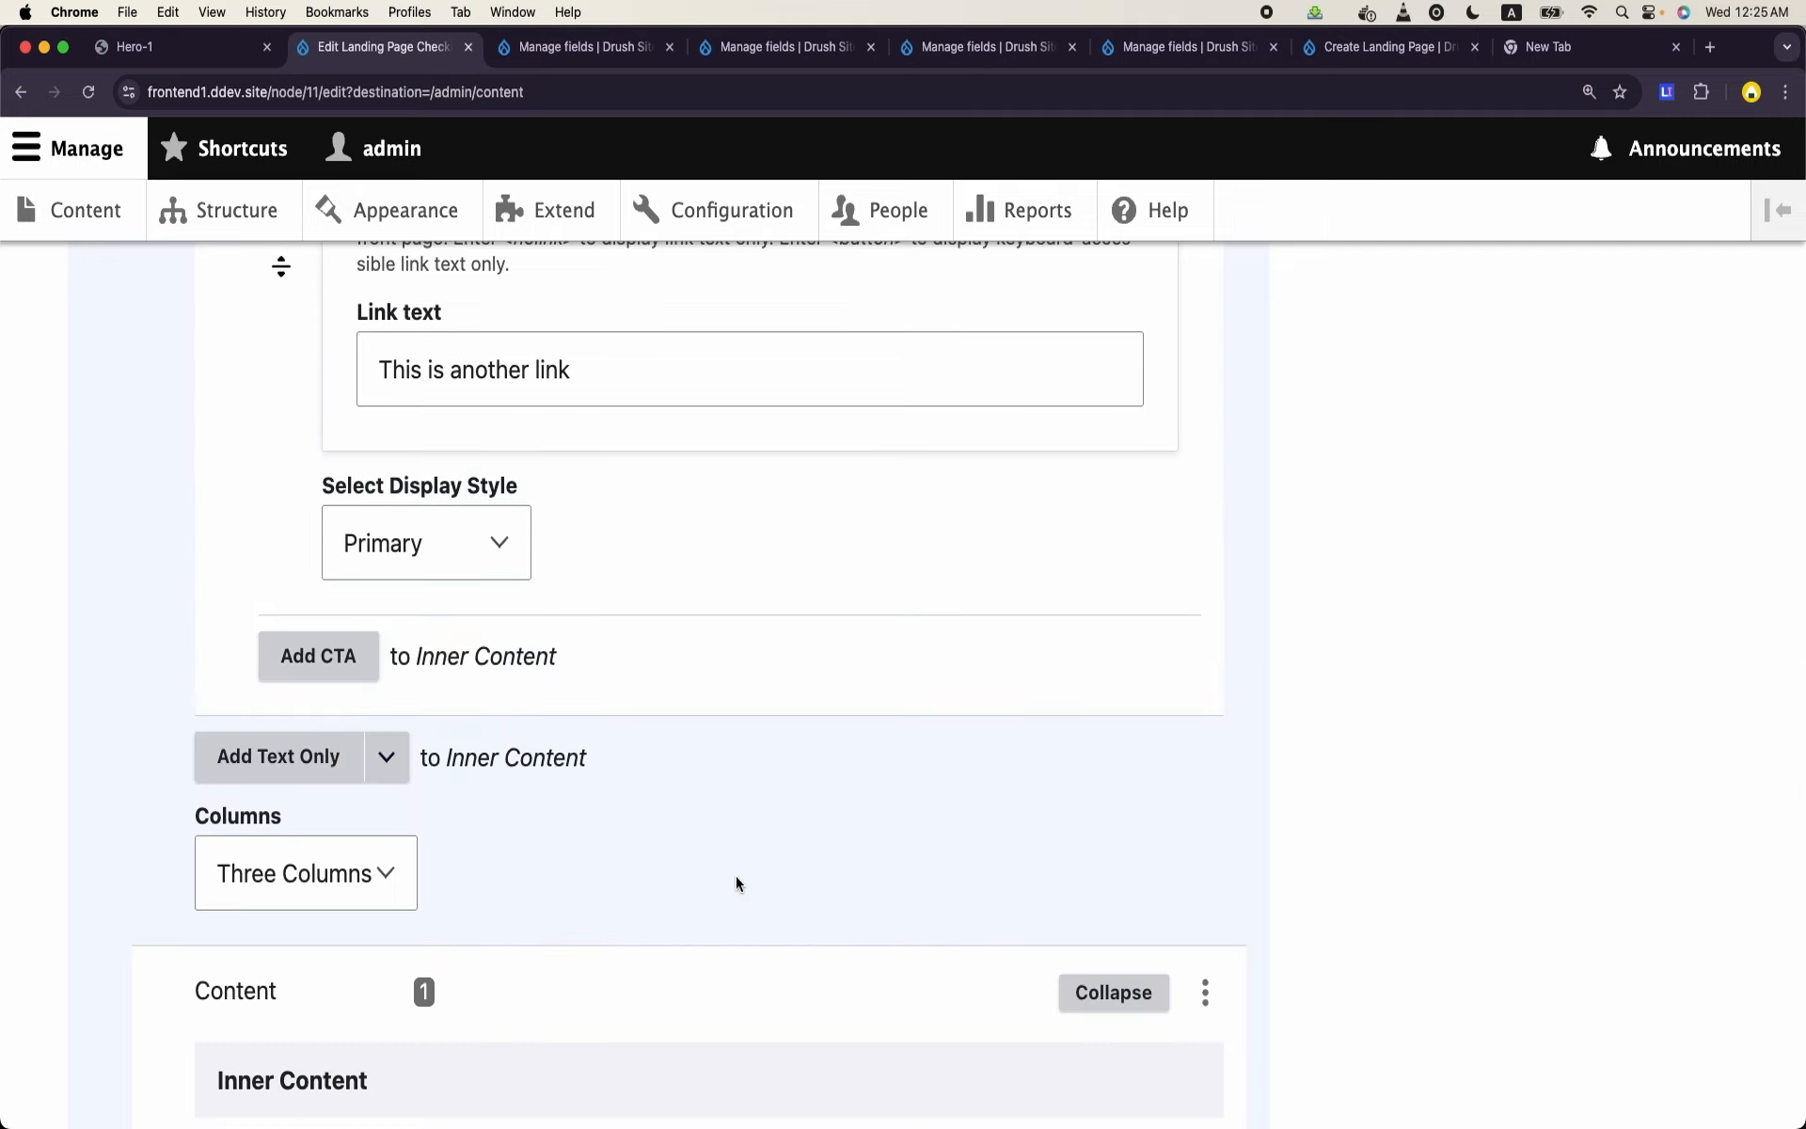
left_click(369, 876)
left_click(644, 664)
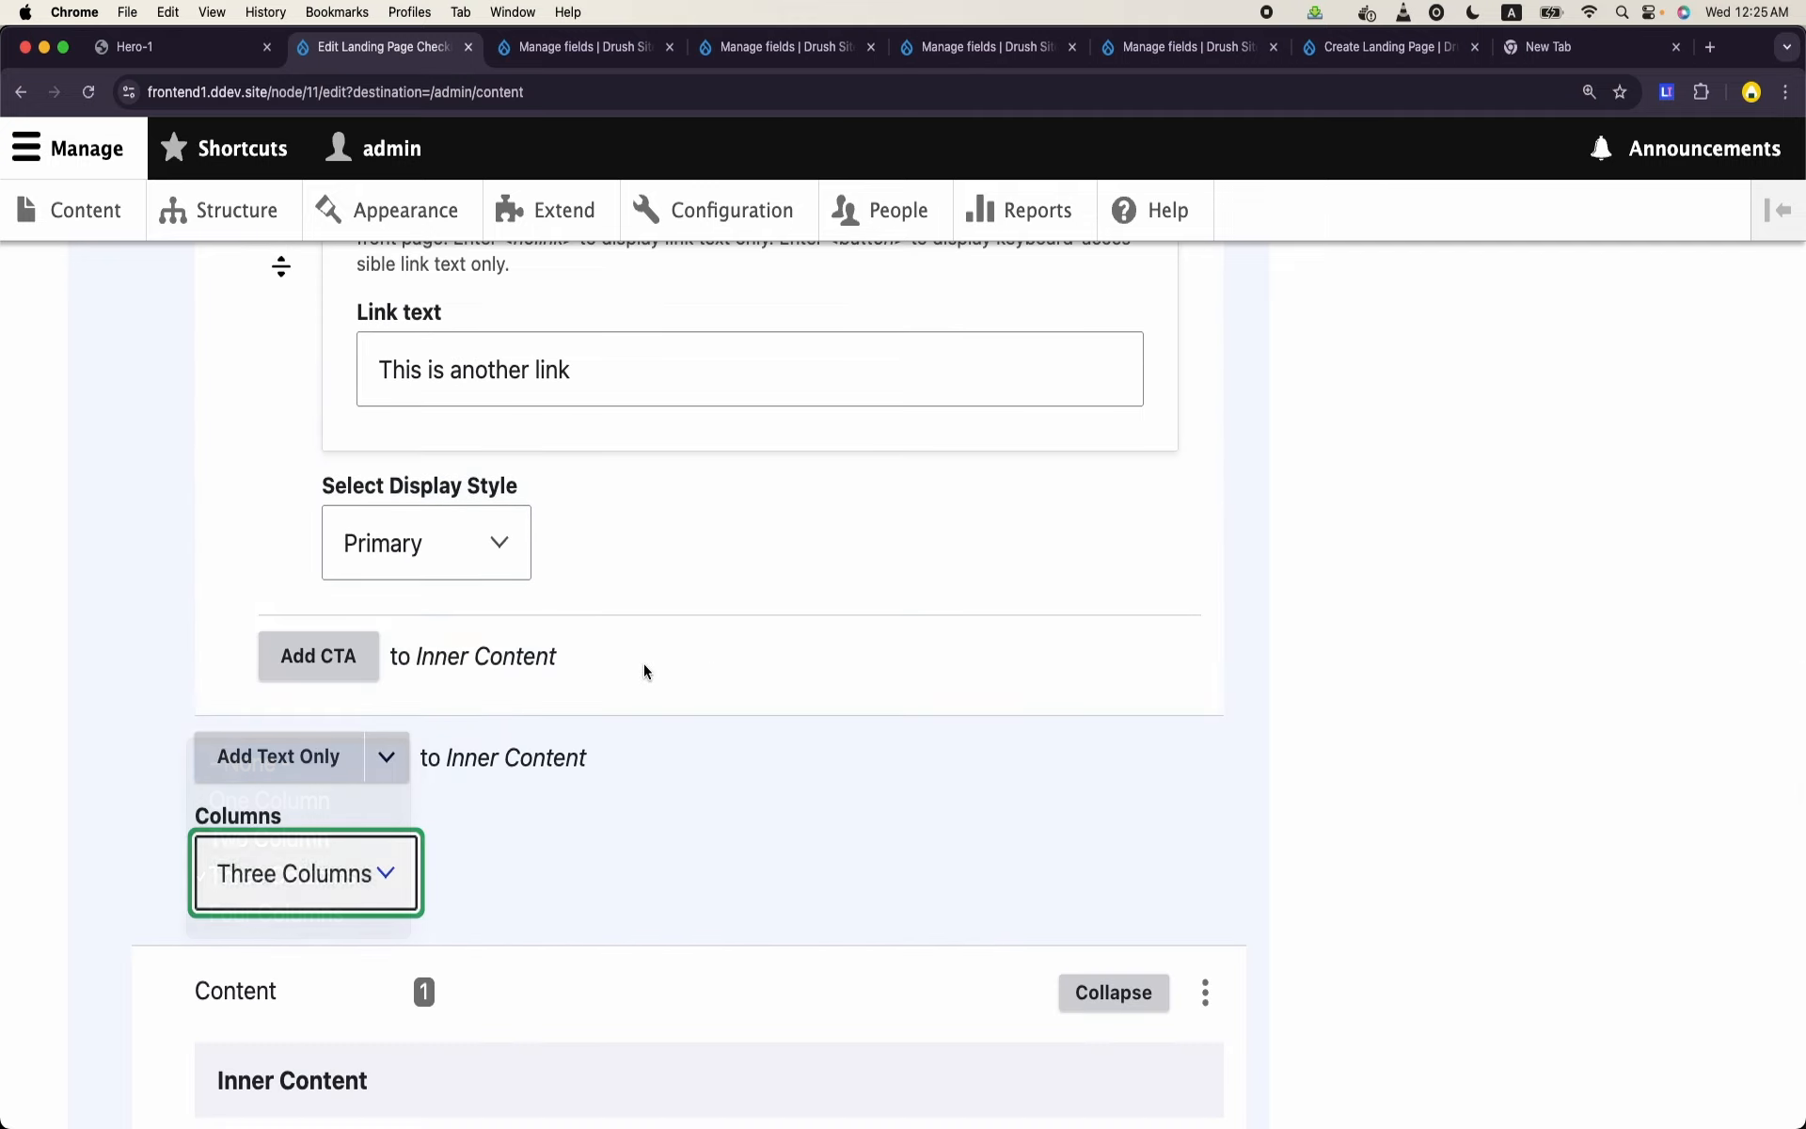
scroll(703, 663, "up", 12)
scroll(706, 665, "up", 4)
scroll(705, 665, "down", 20)
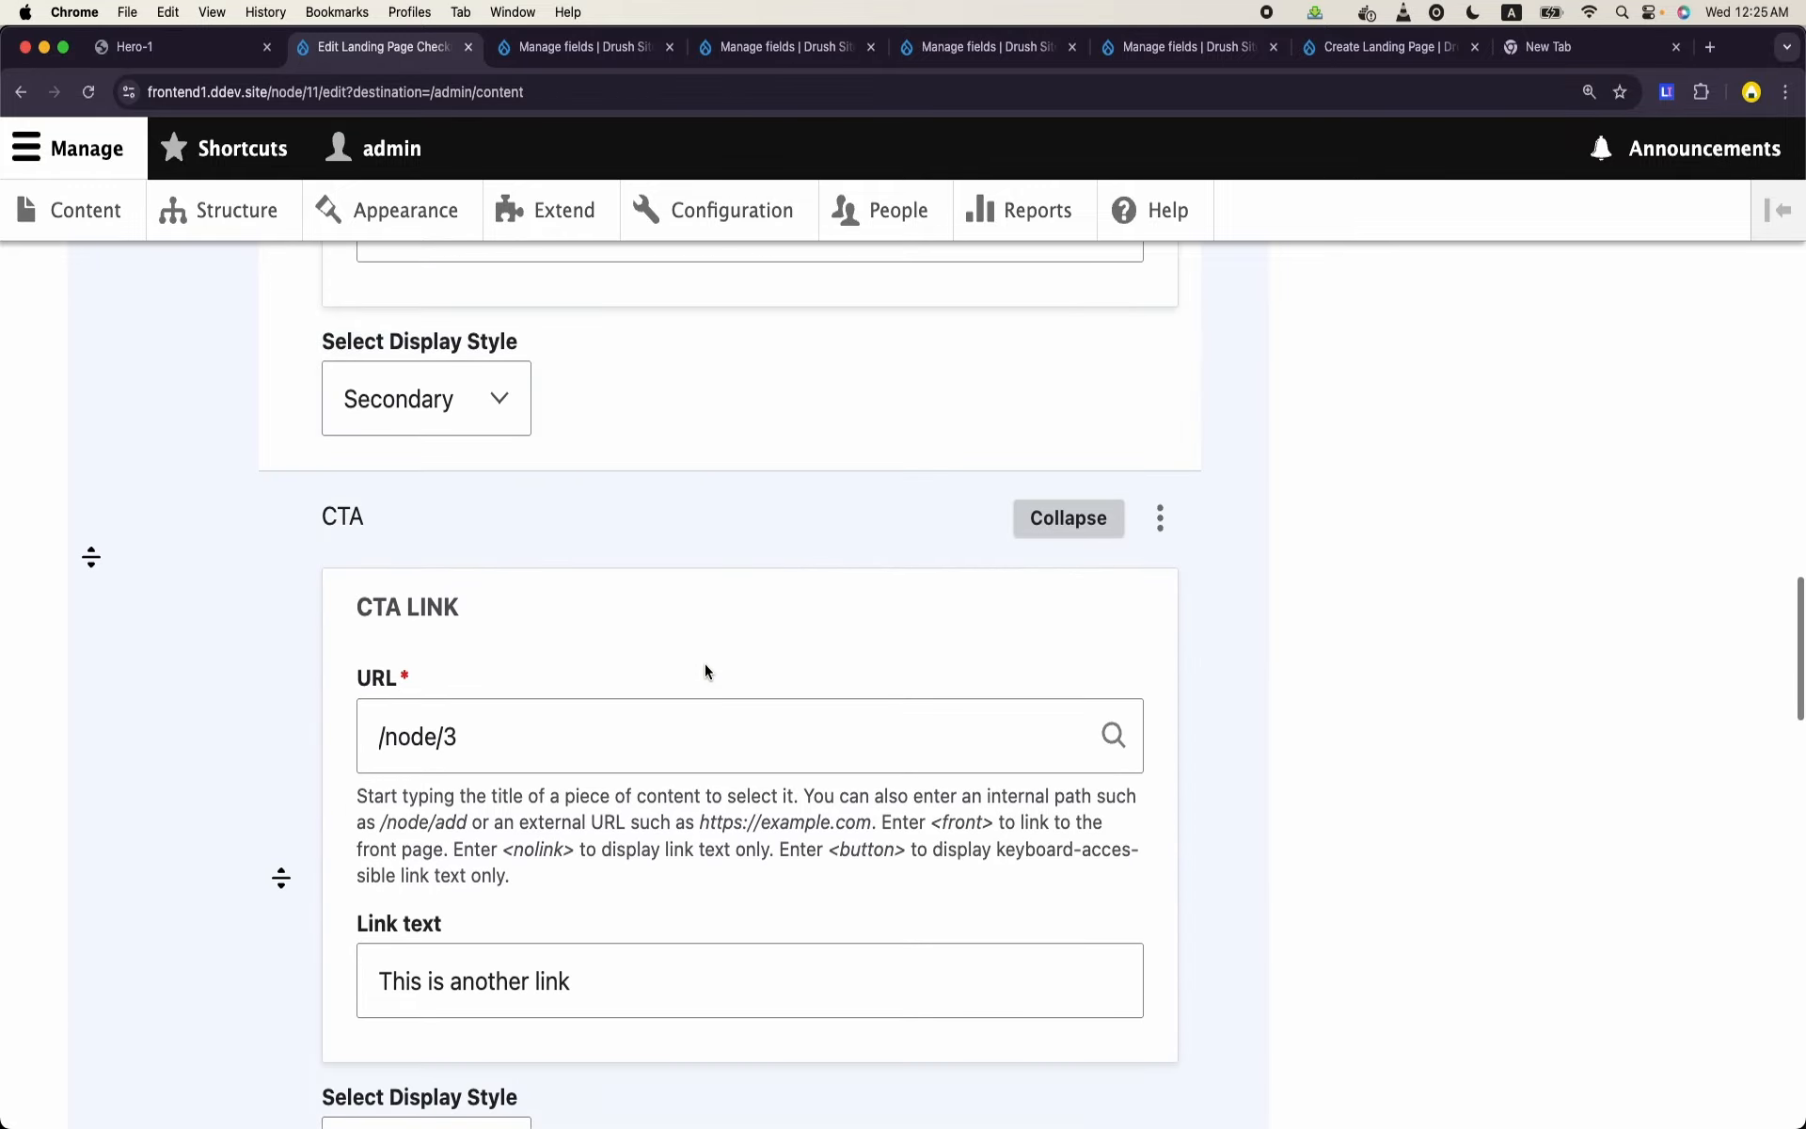
scroll(701, 669, "down", 2)
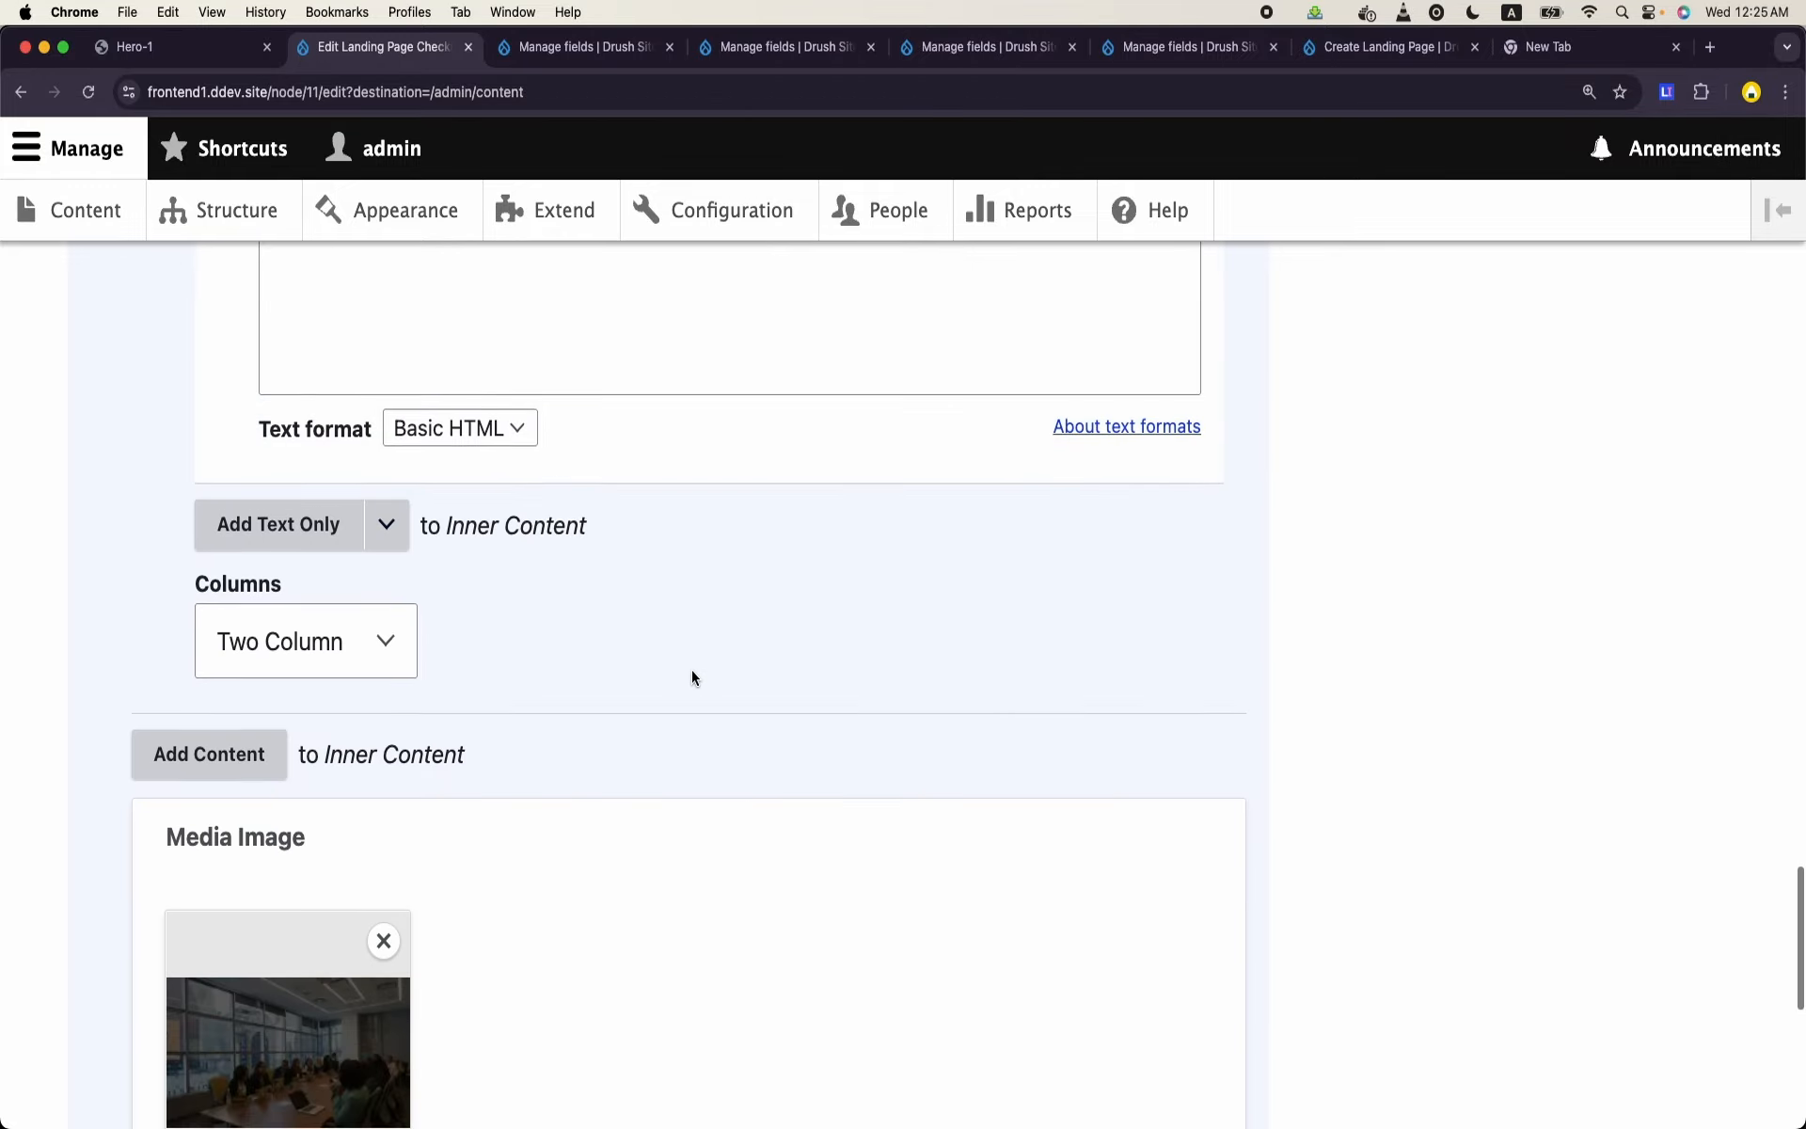
- Set the second content paragraph's Columns option to None and save the landing page
left_click(358, 641)
left_click(366, 570)
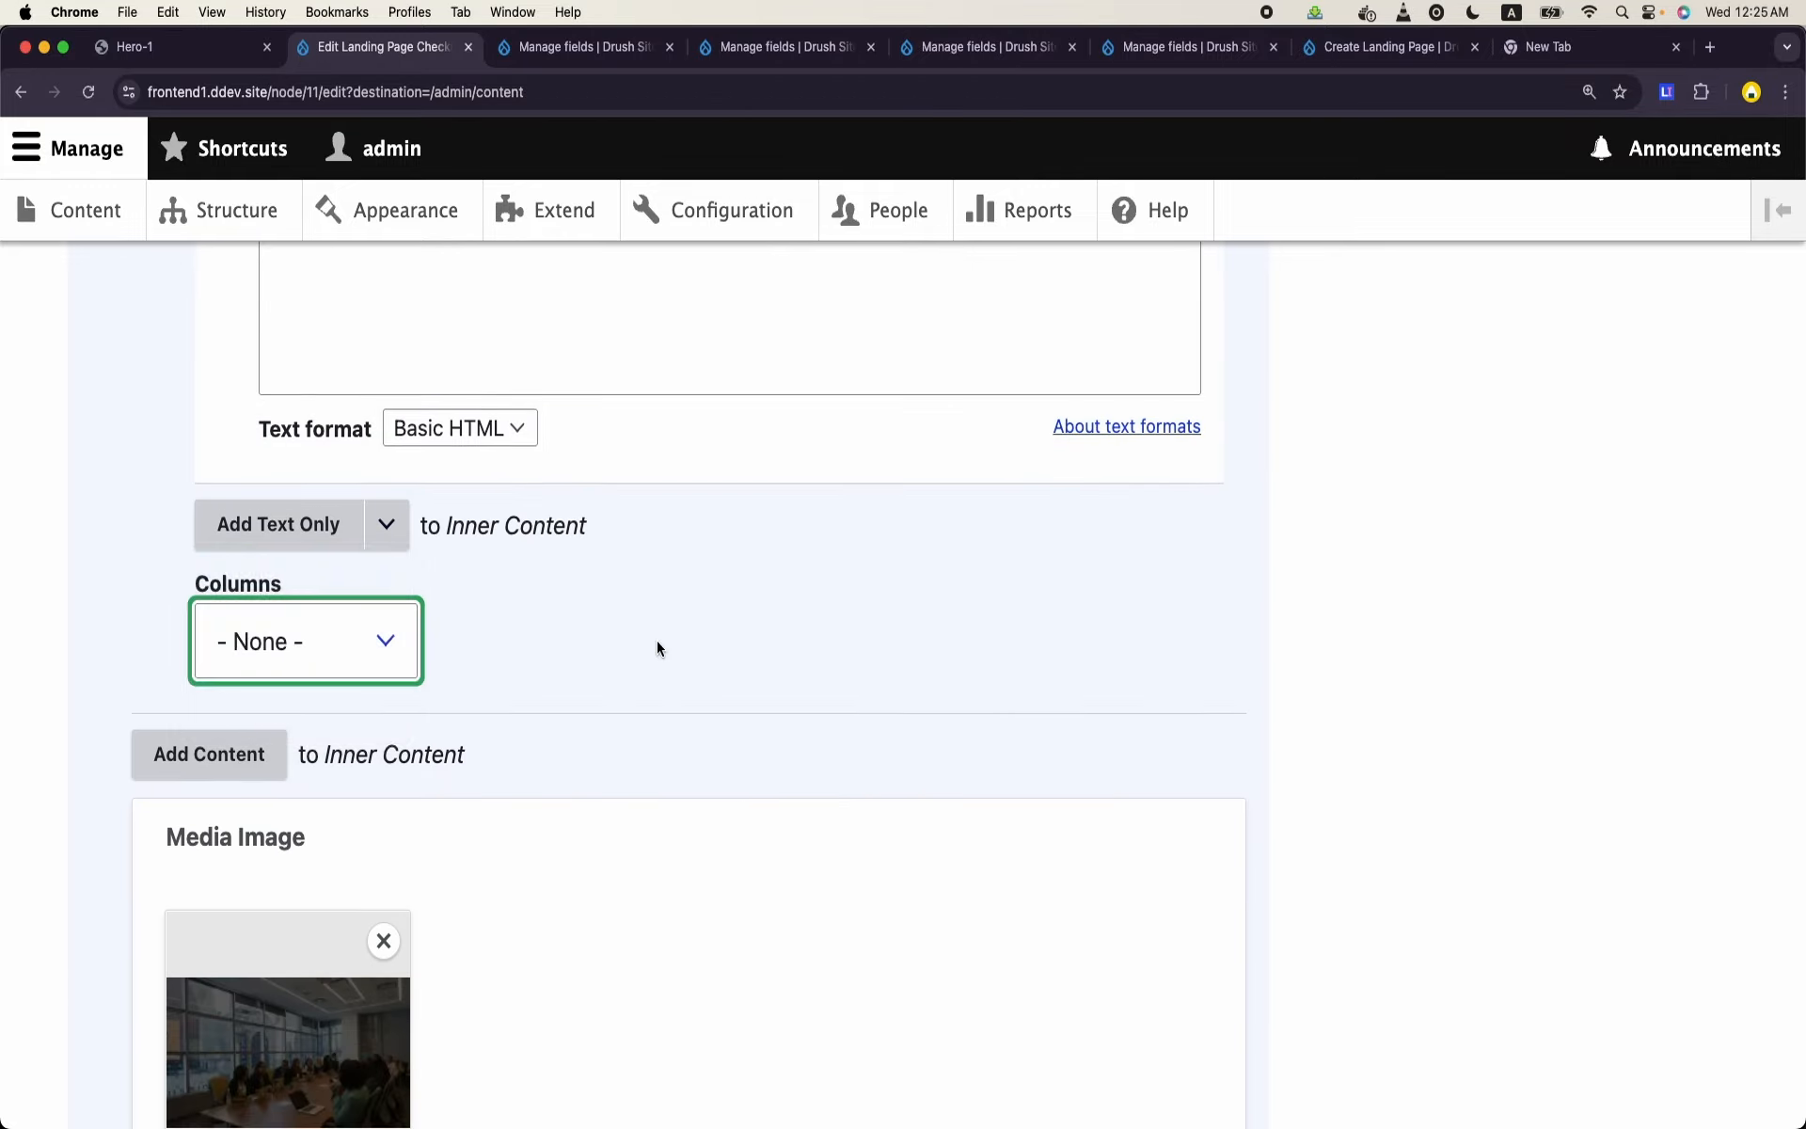
scroll(658, 645, "down", 10)
left_click(131, 898)
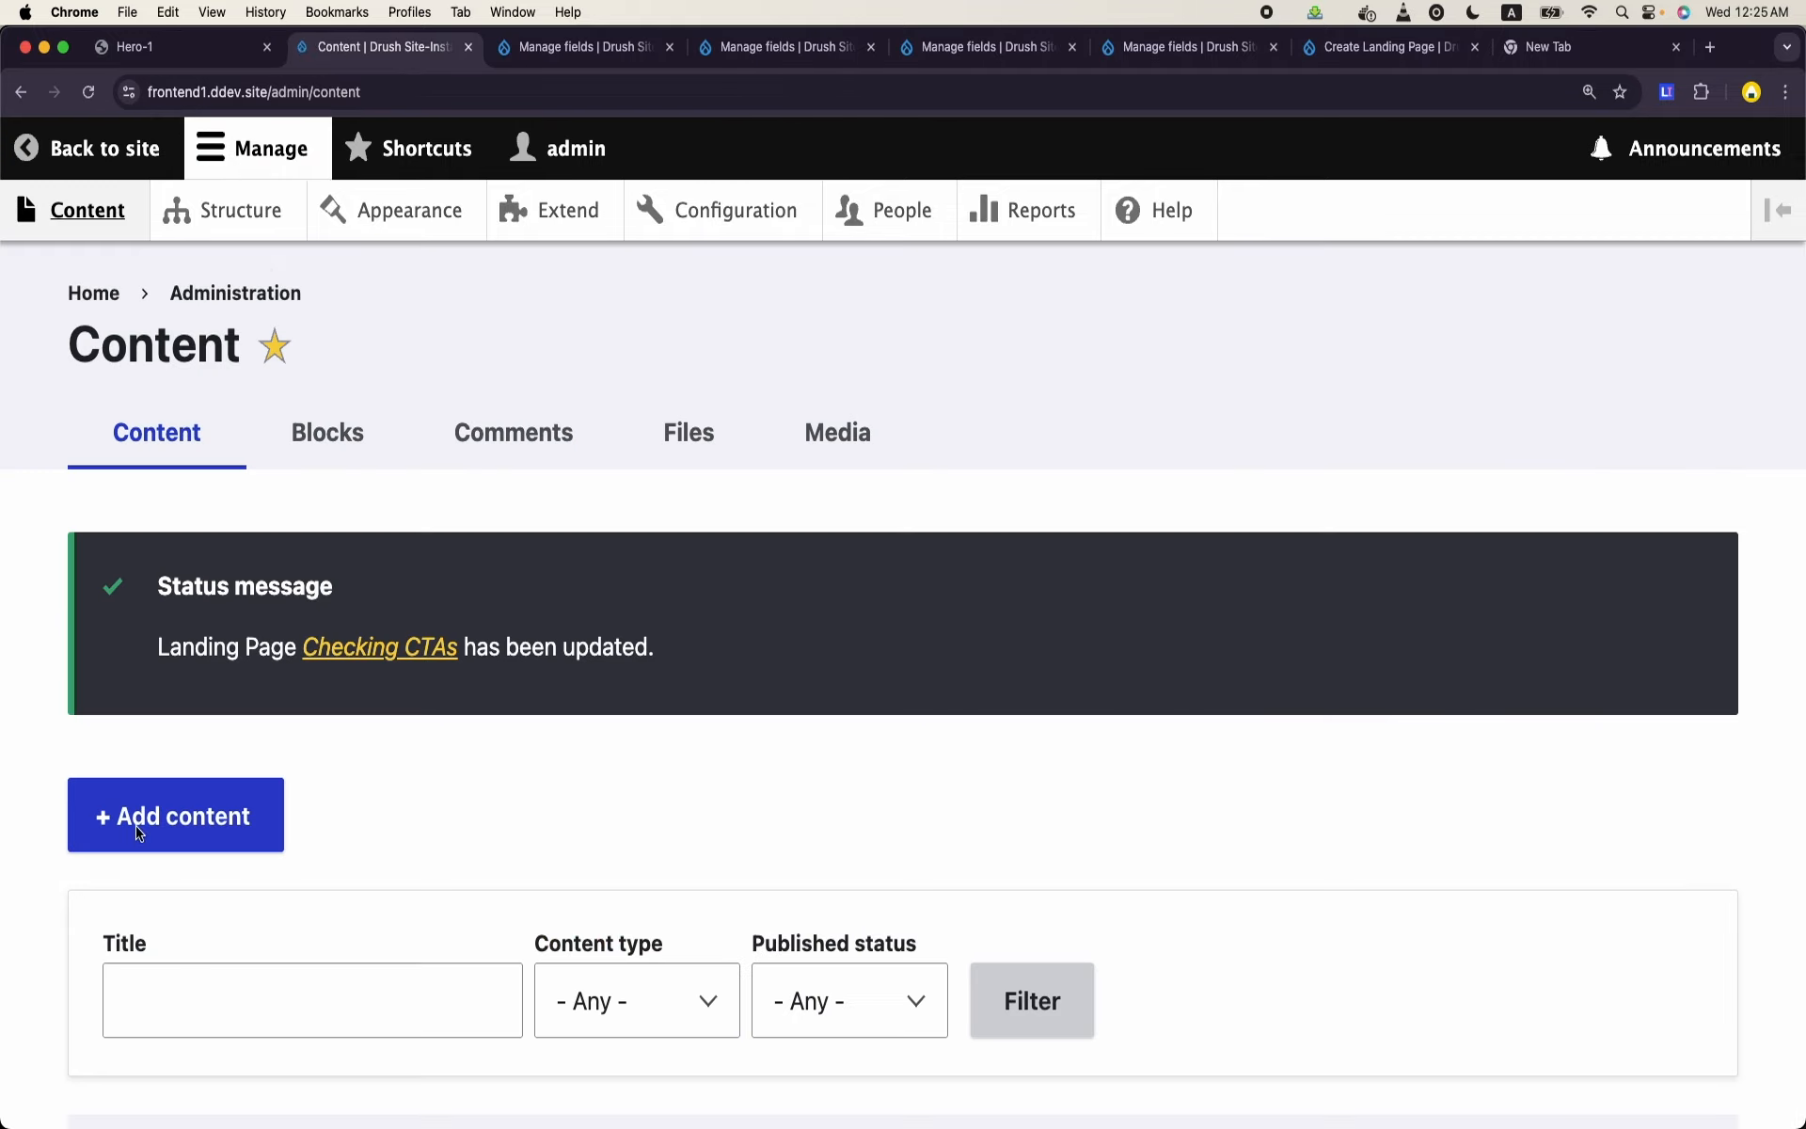
- Open the settings of the Columns field on the Content paragraph type
left_click(274, 231)
scroll(283, 494, "down", 8)
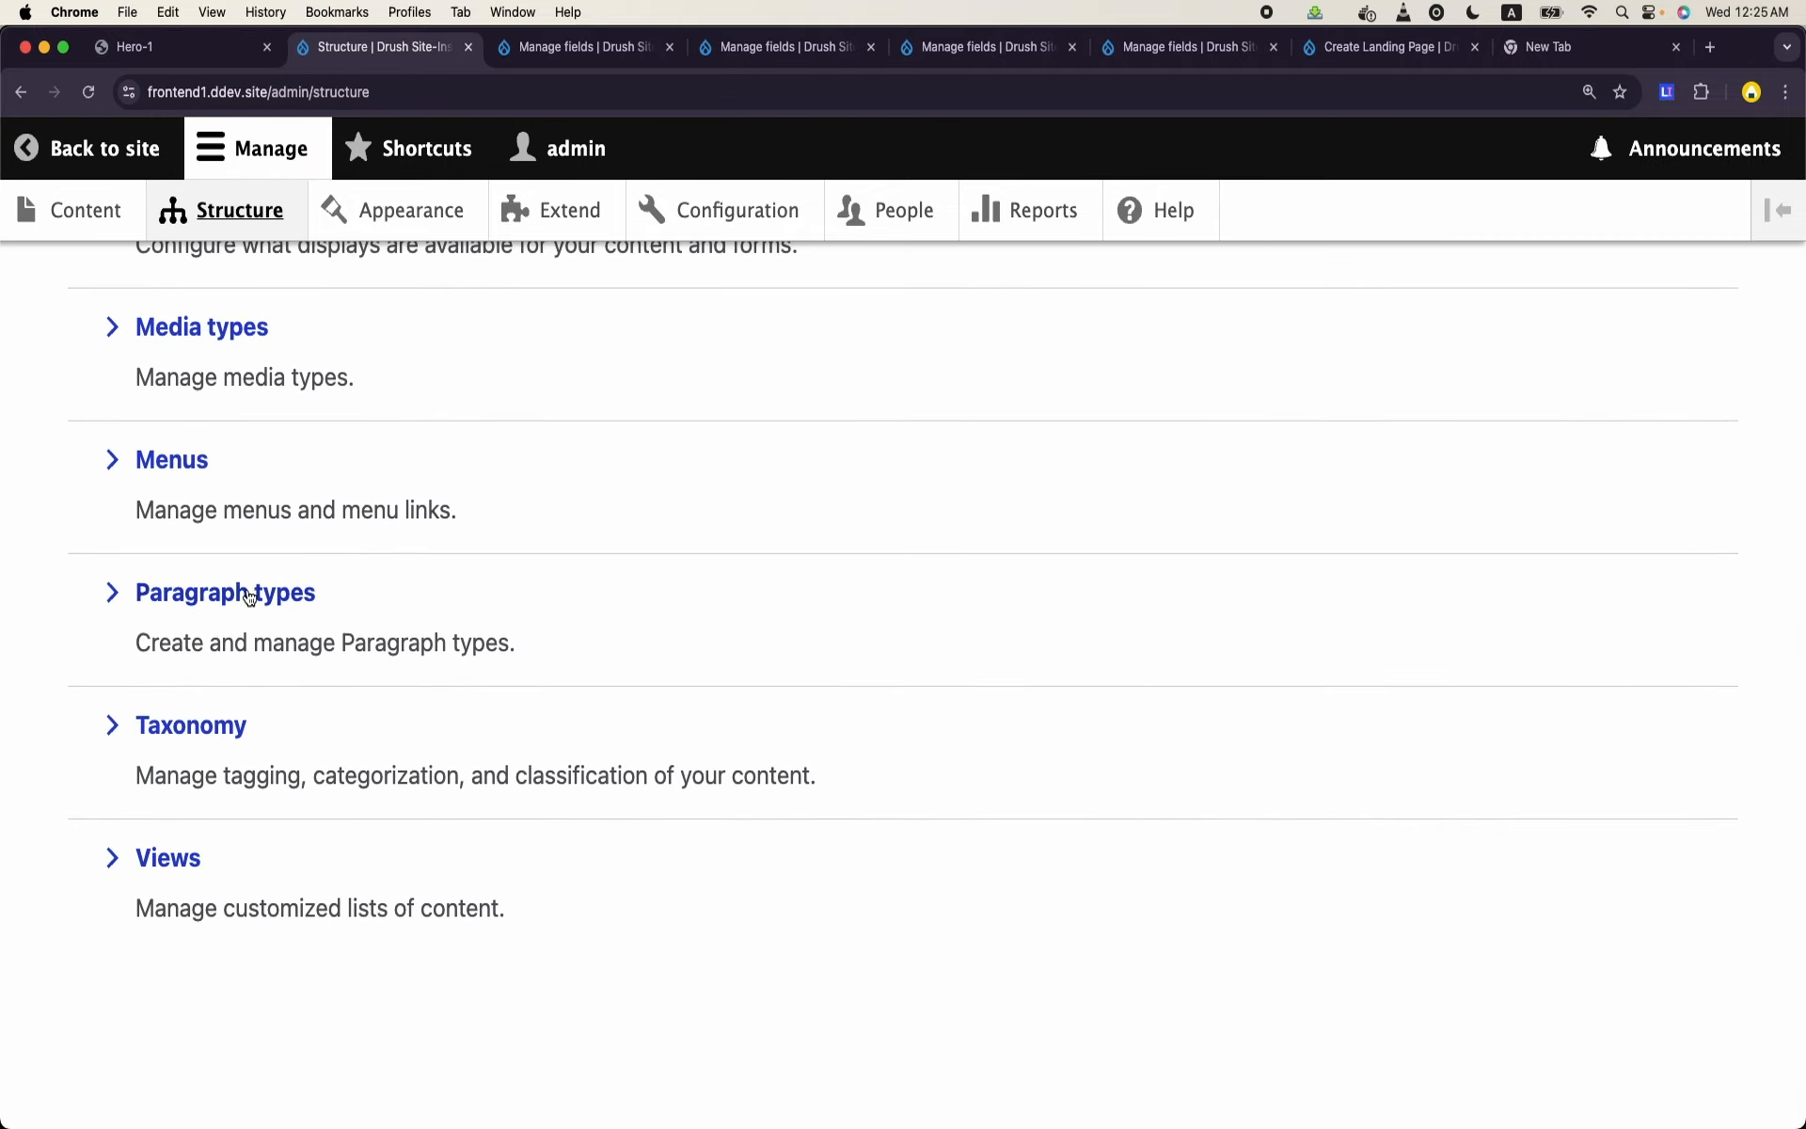
left_click(263, 591)
scroll(765, 706, "down", 6)
scroll(765, 700, "up", 1)
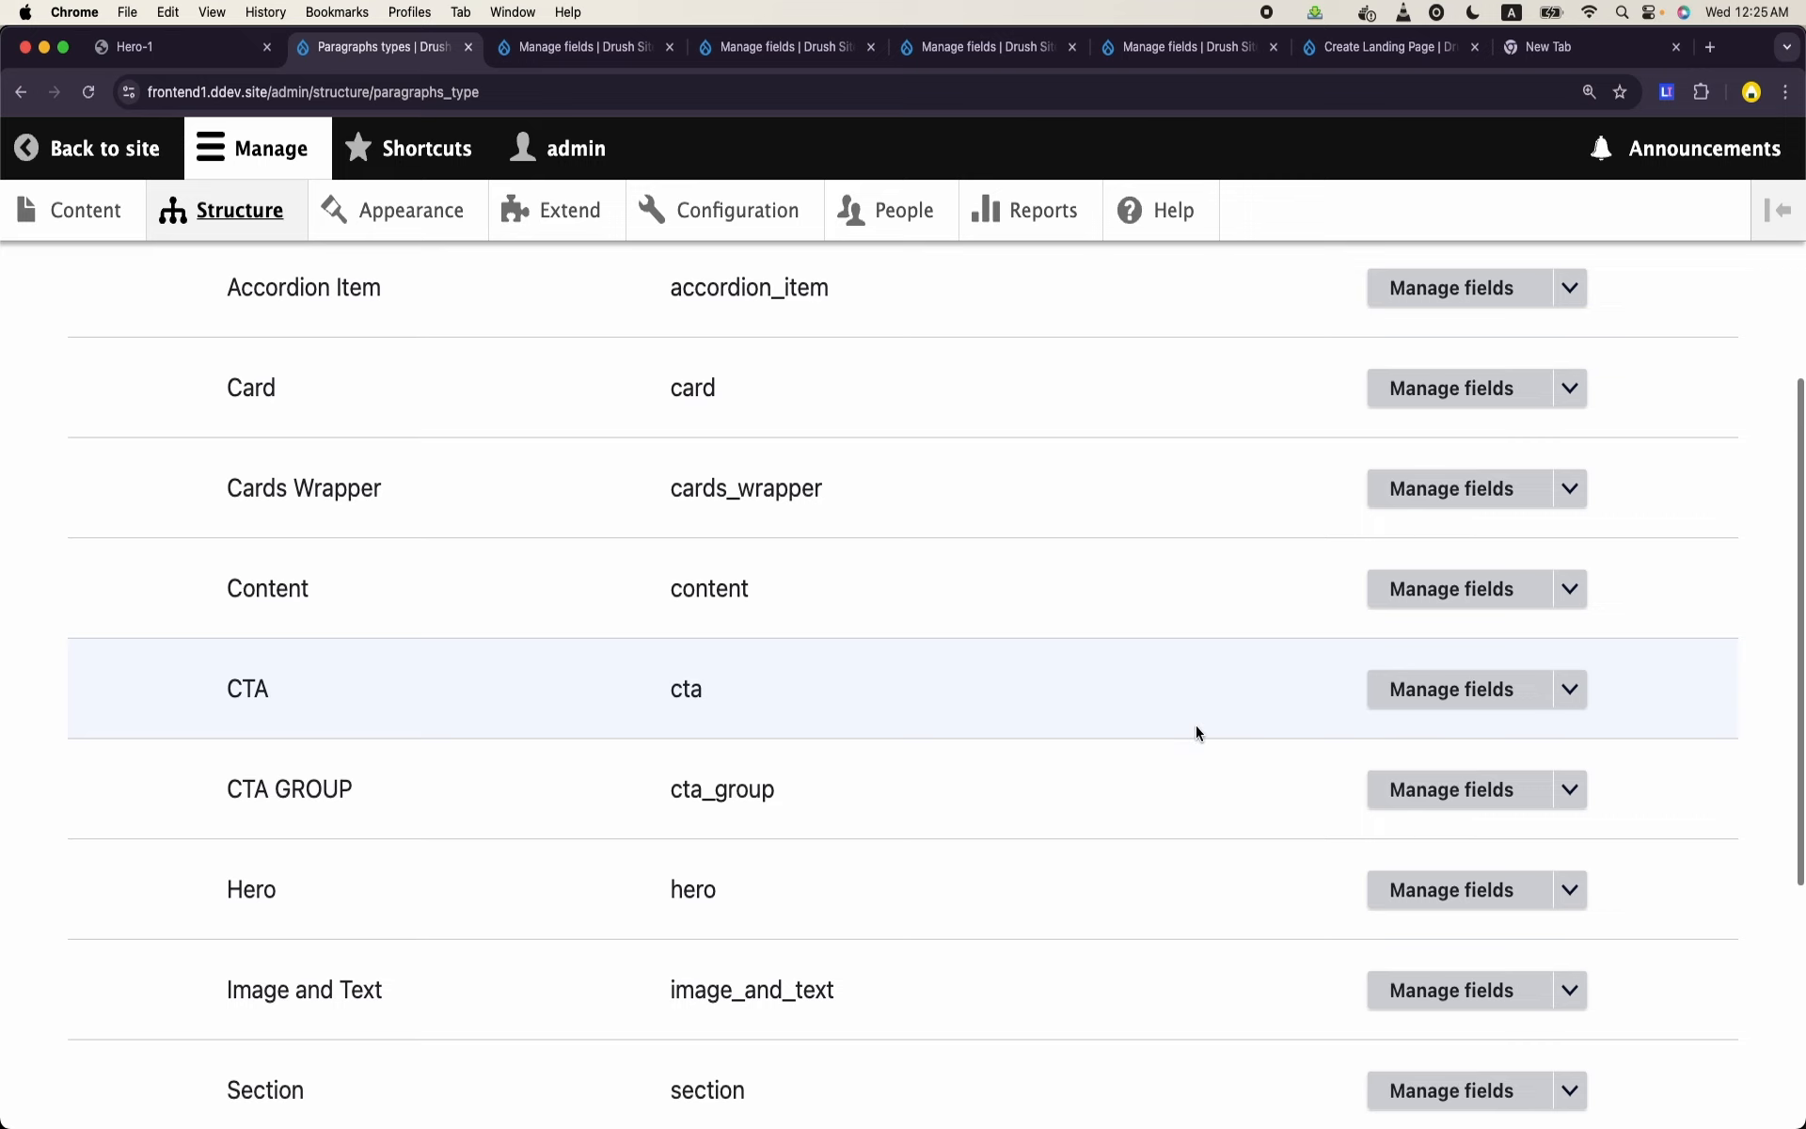
scroll(1197, 731, "down", 2)
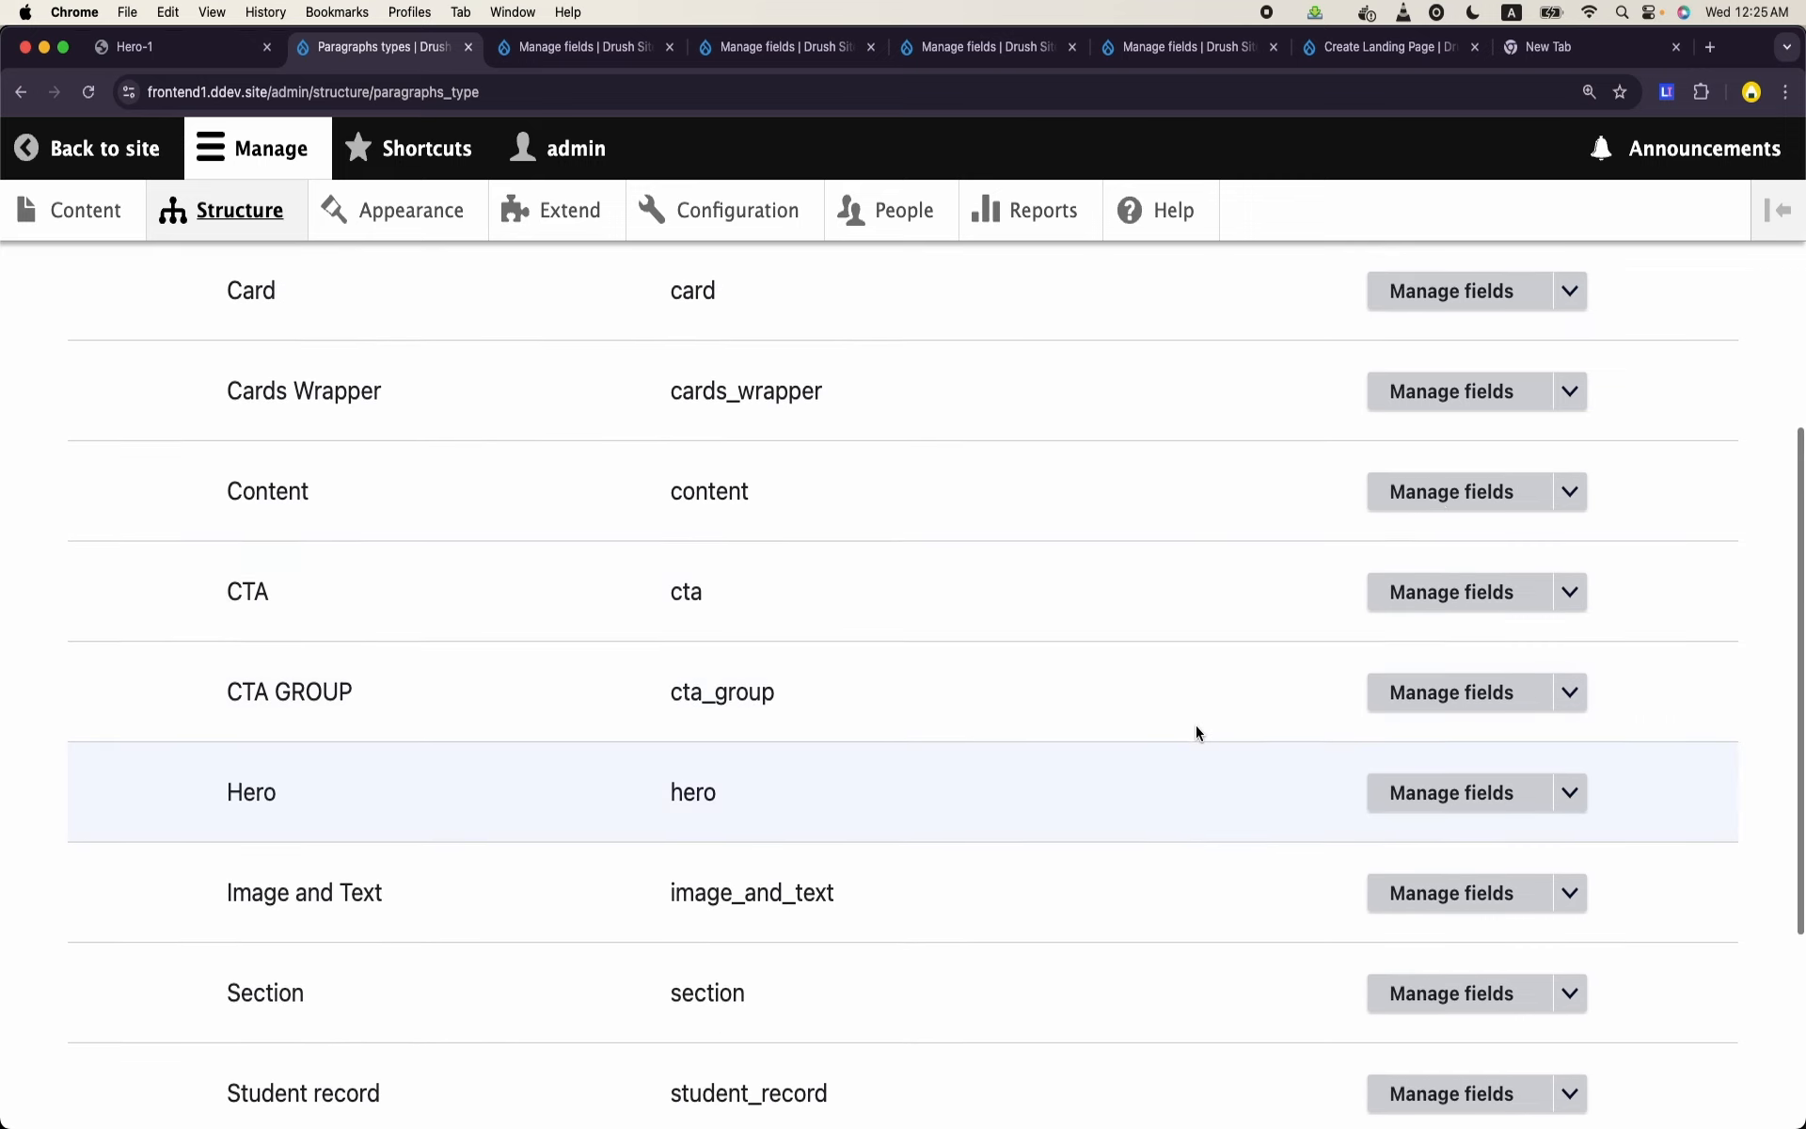
left_click(1515, 489)
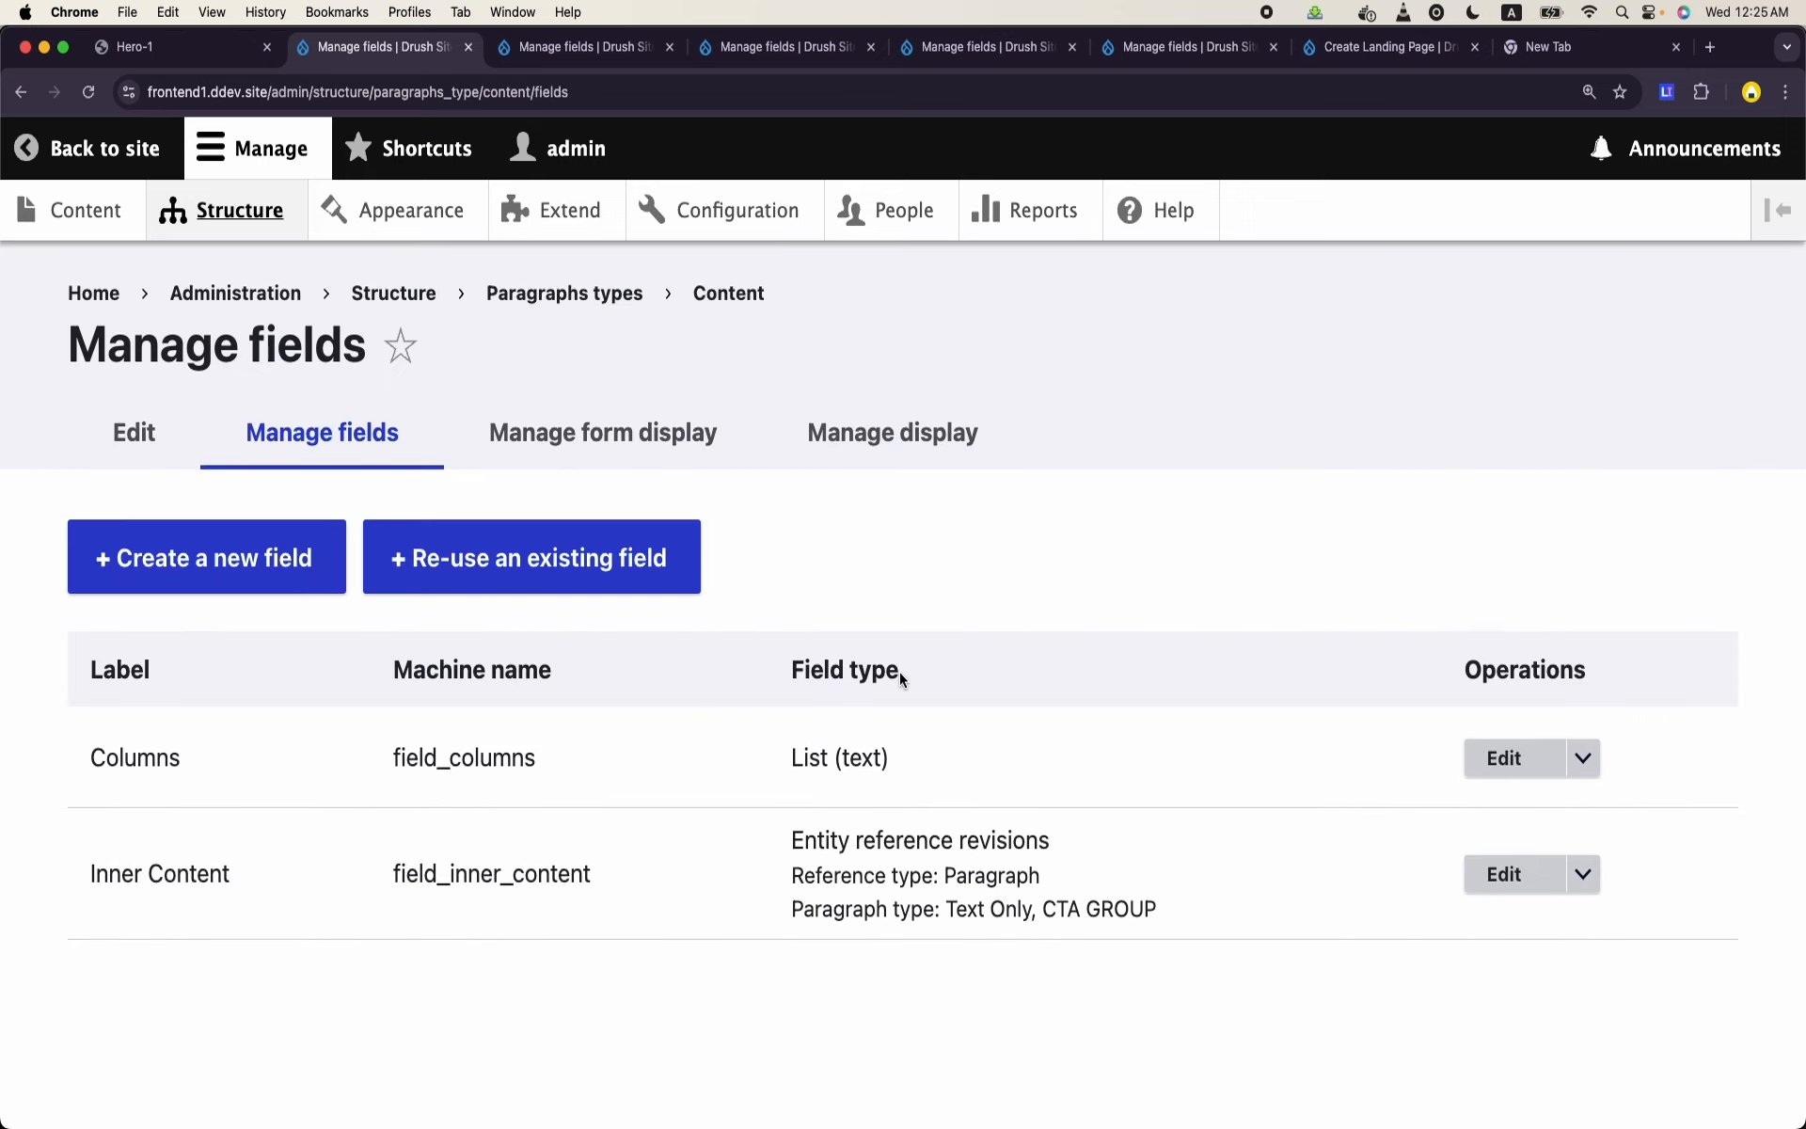
left_click(1545, 756)
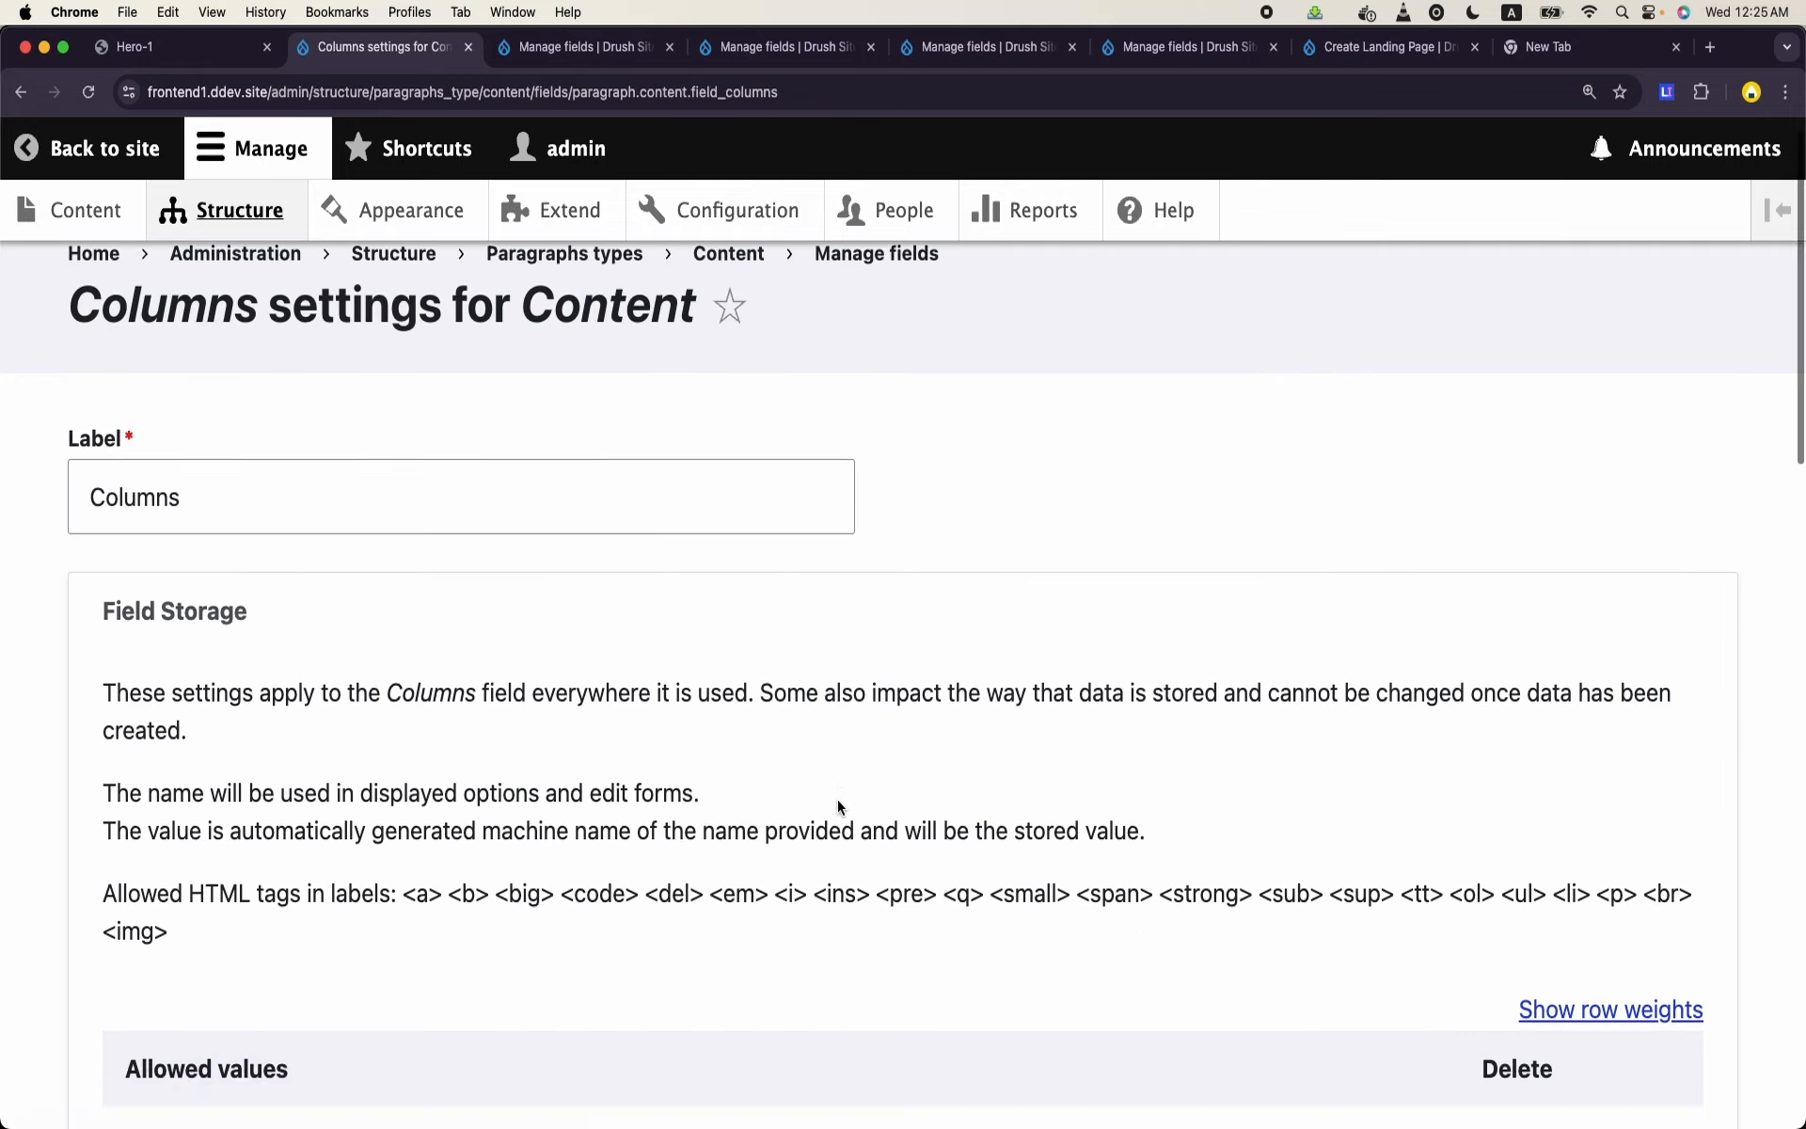
- Set the value of the Two Column allowed option to col-span-2
scroll(838, 806, "down", 9)
scroll(838, 806, "up", 3)
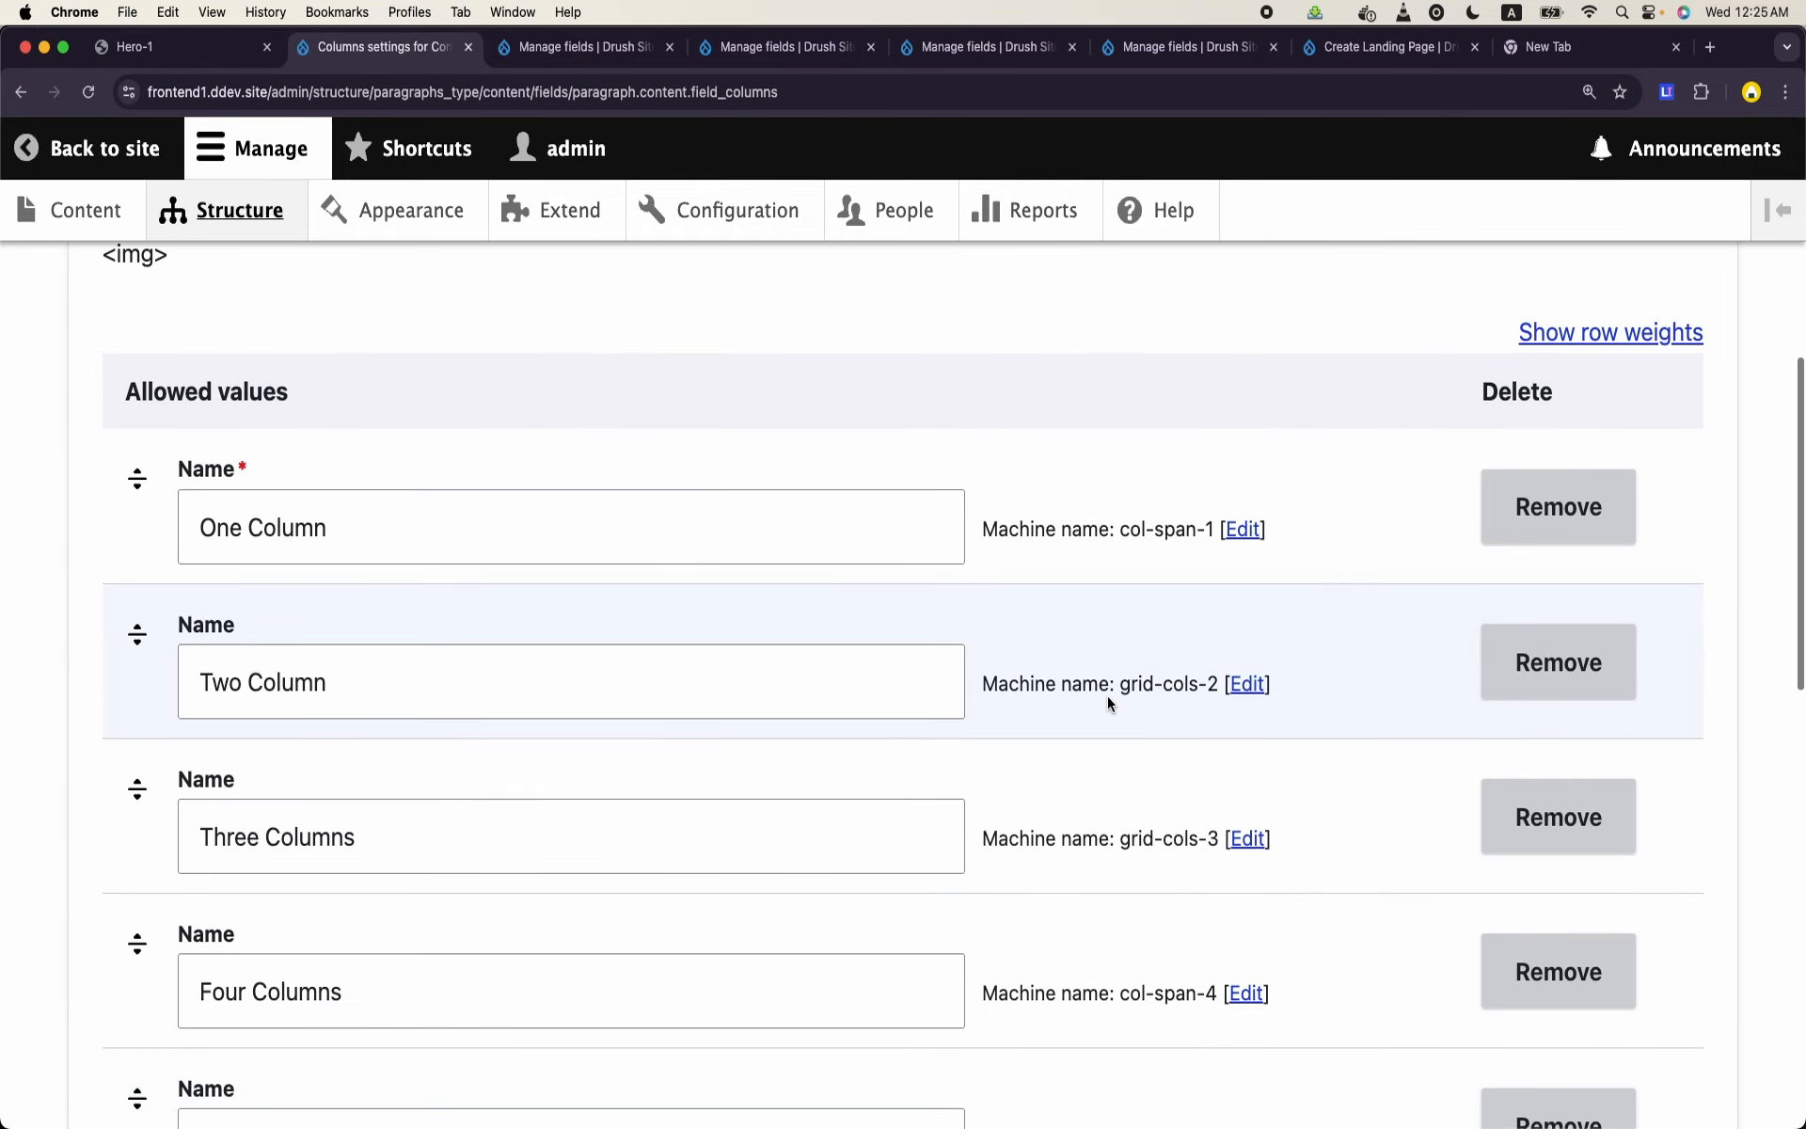
left_click(1245, 684)
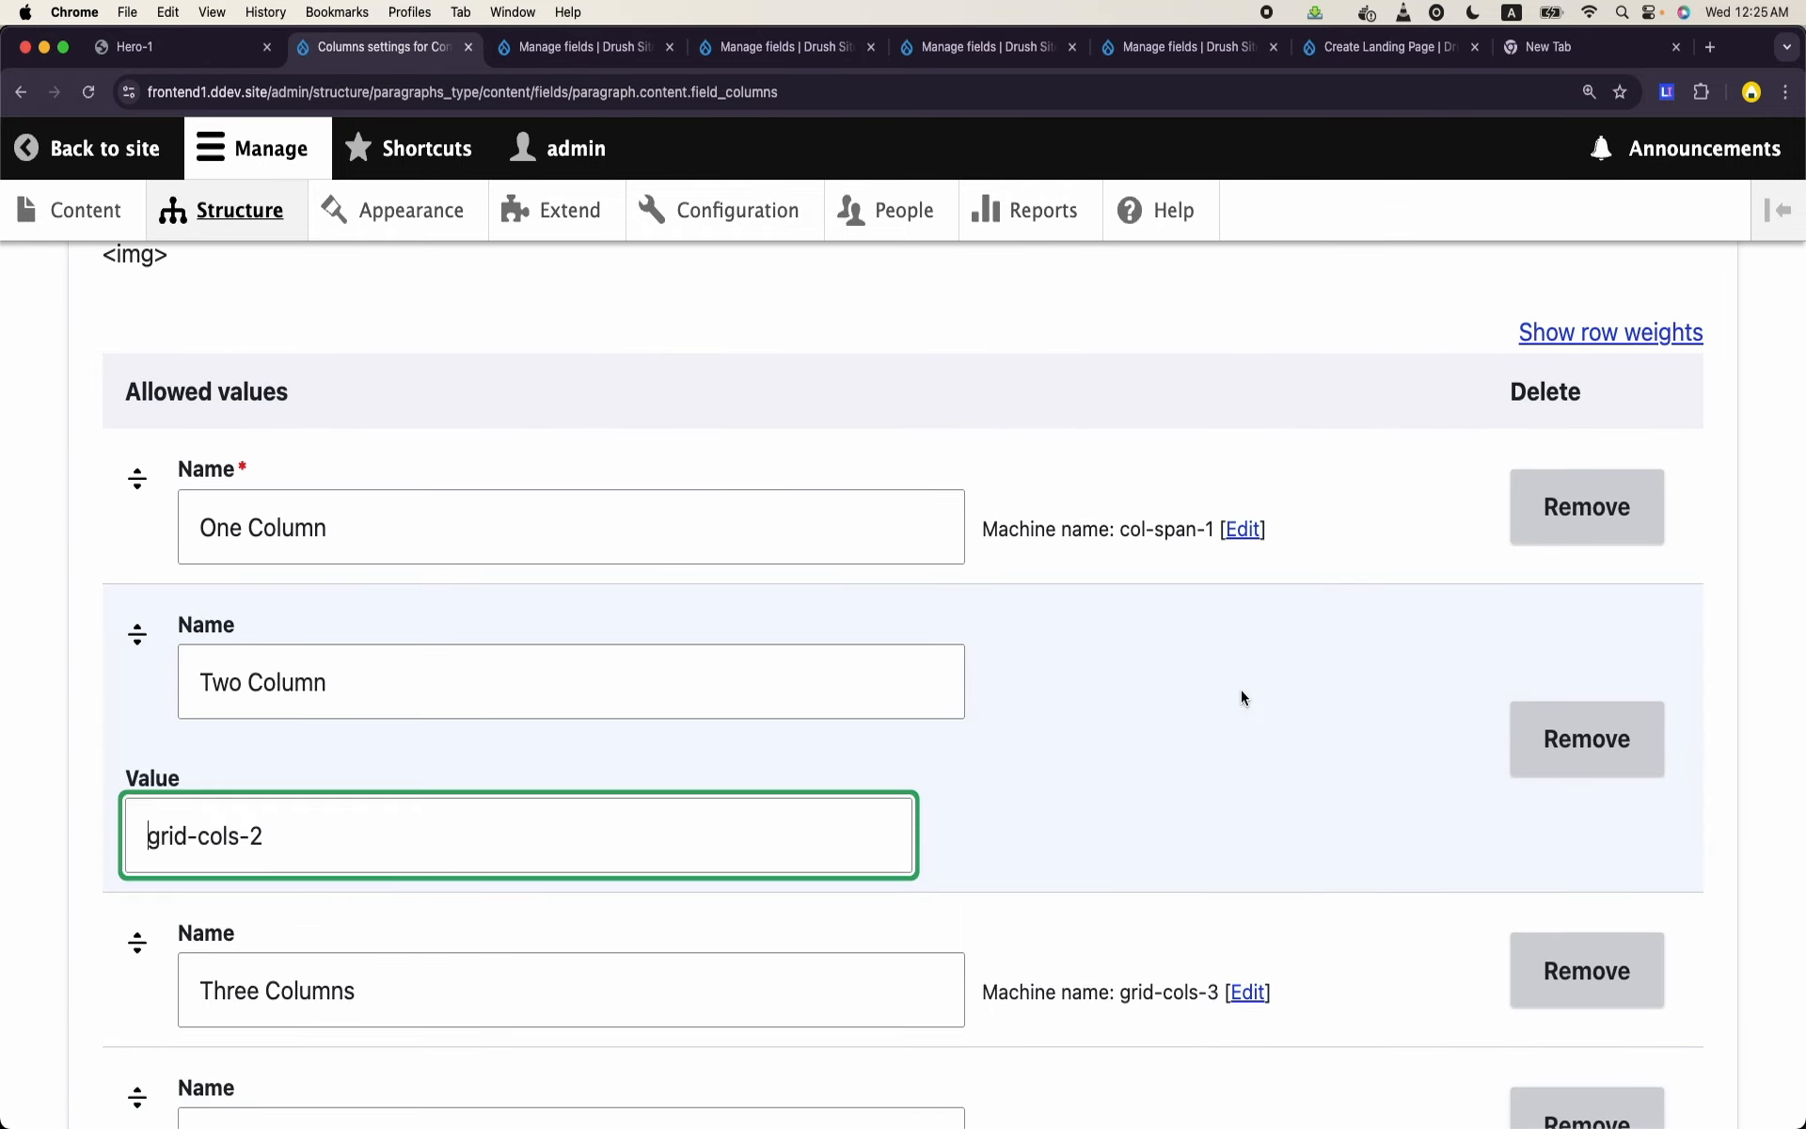
double_click(167, 842)
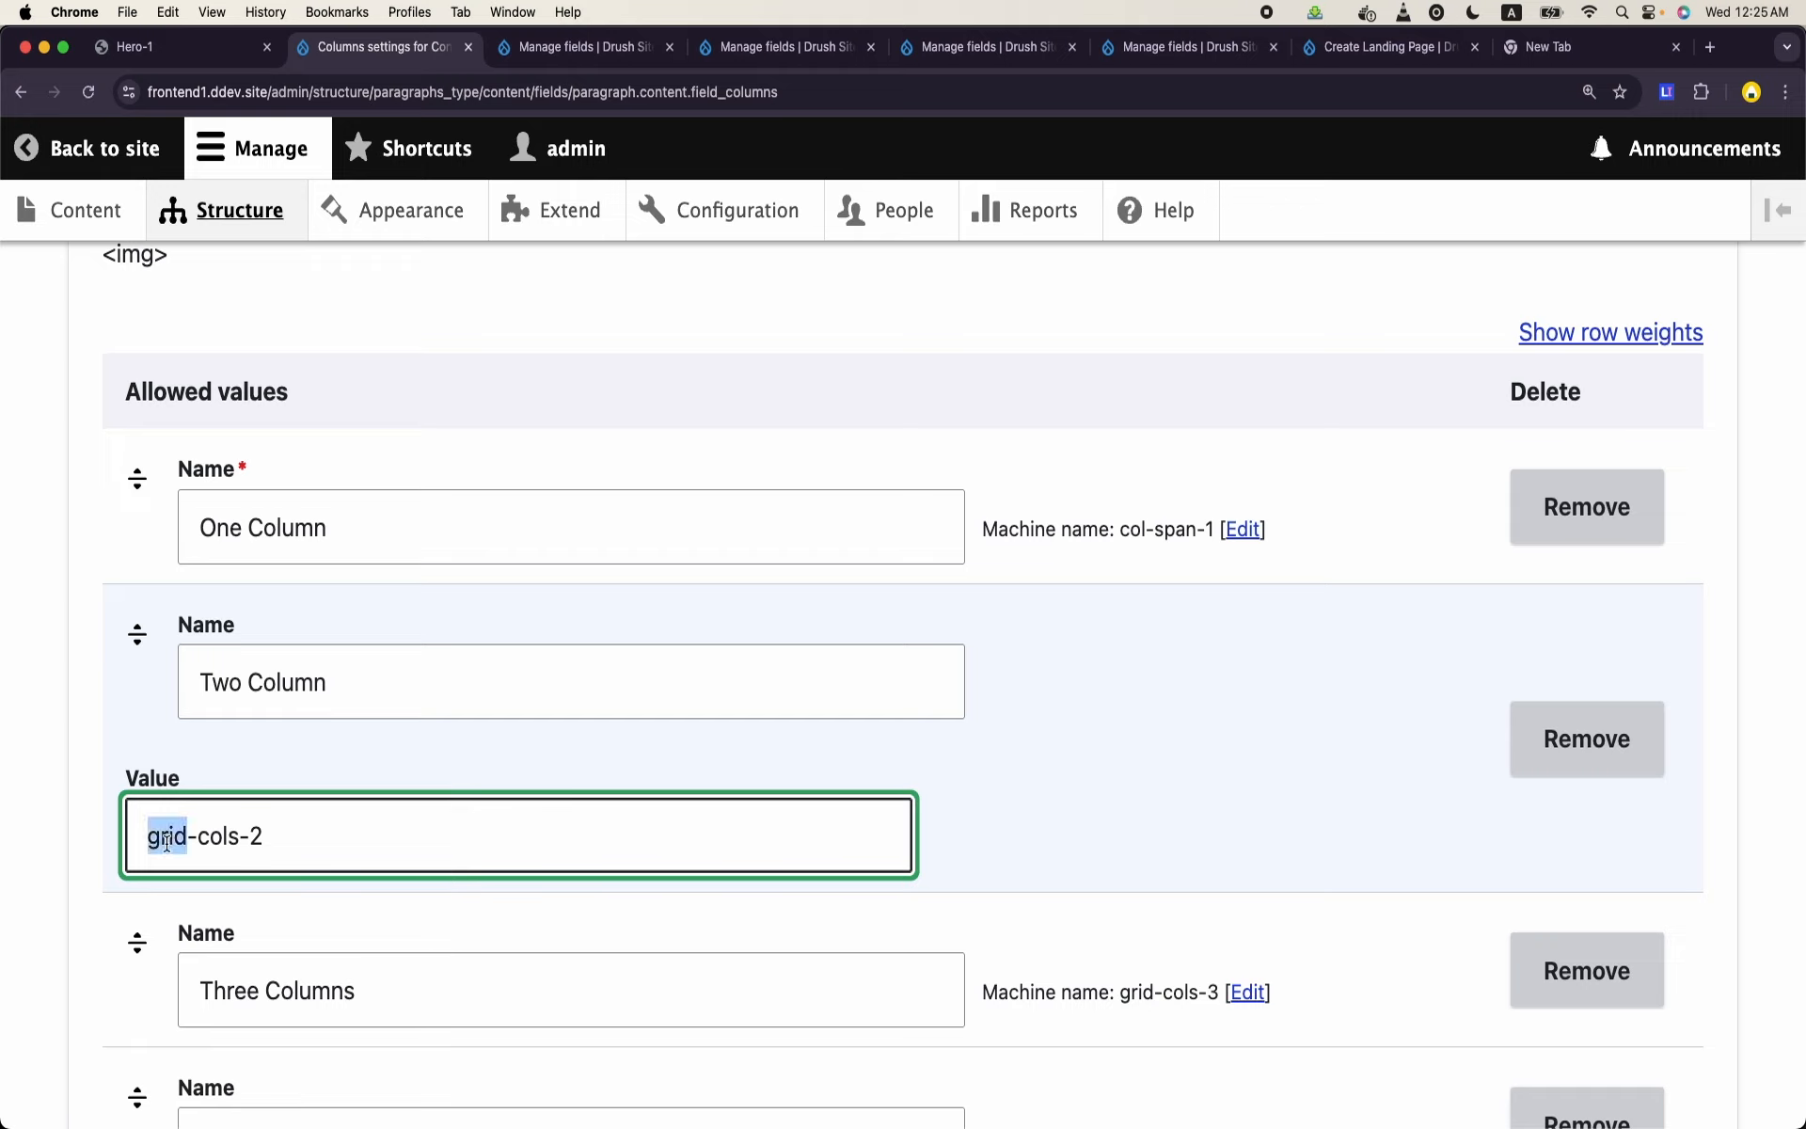
type("span")
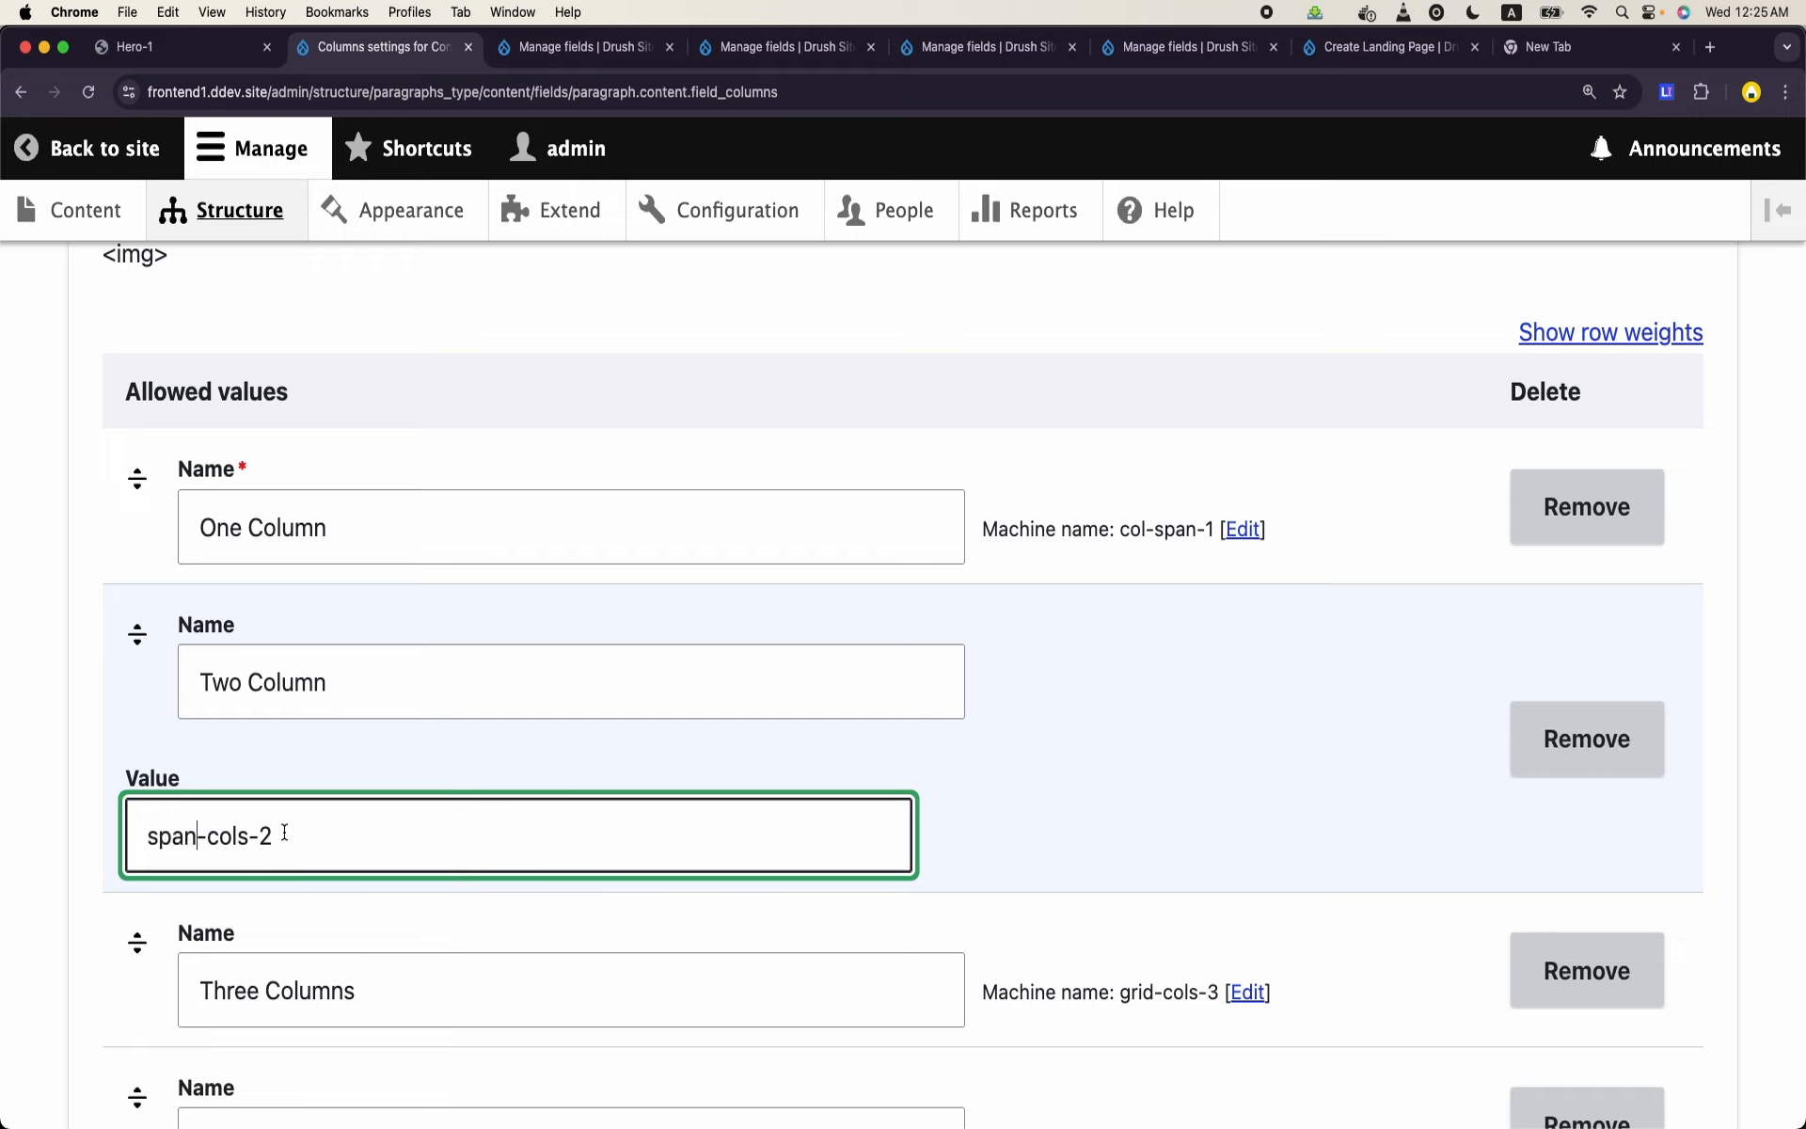
key("alt+shift+Left")
type("col")
key("Right")
key("alt+shift+Right")
type("span")
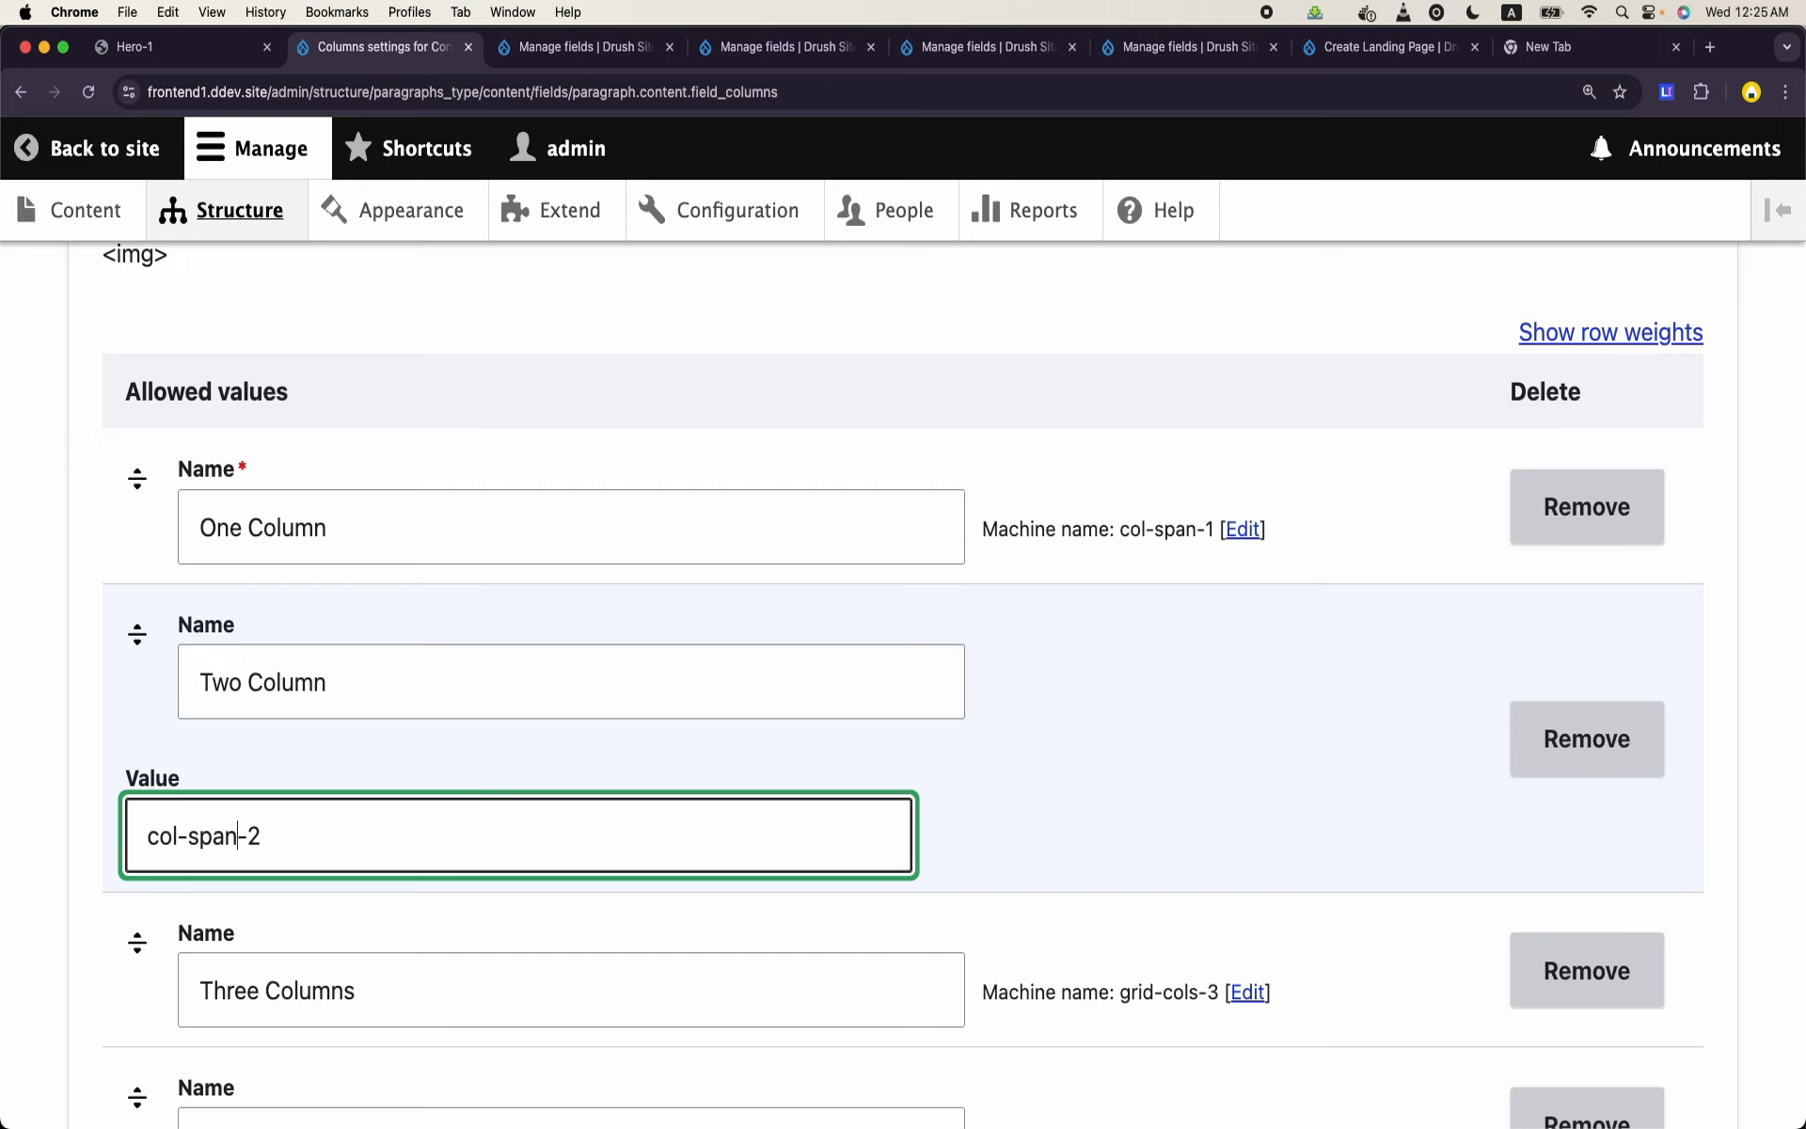
- Set the value of the Three Columns allowed option to col-span-3 and save the Columns field settings
scroll(267, 840, "down", 4)
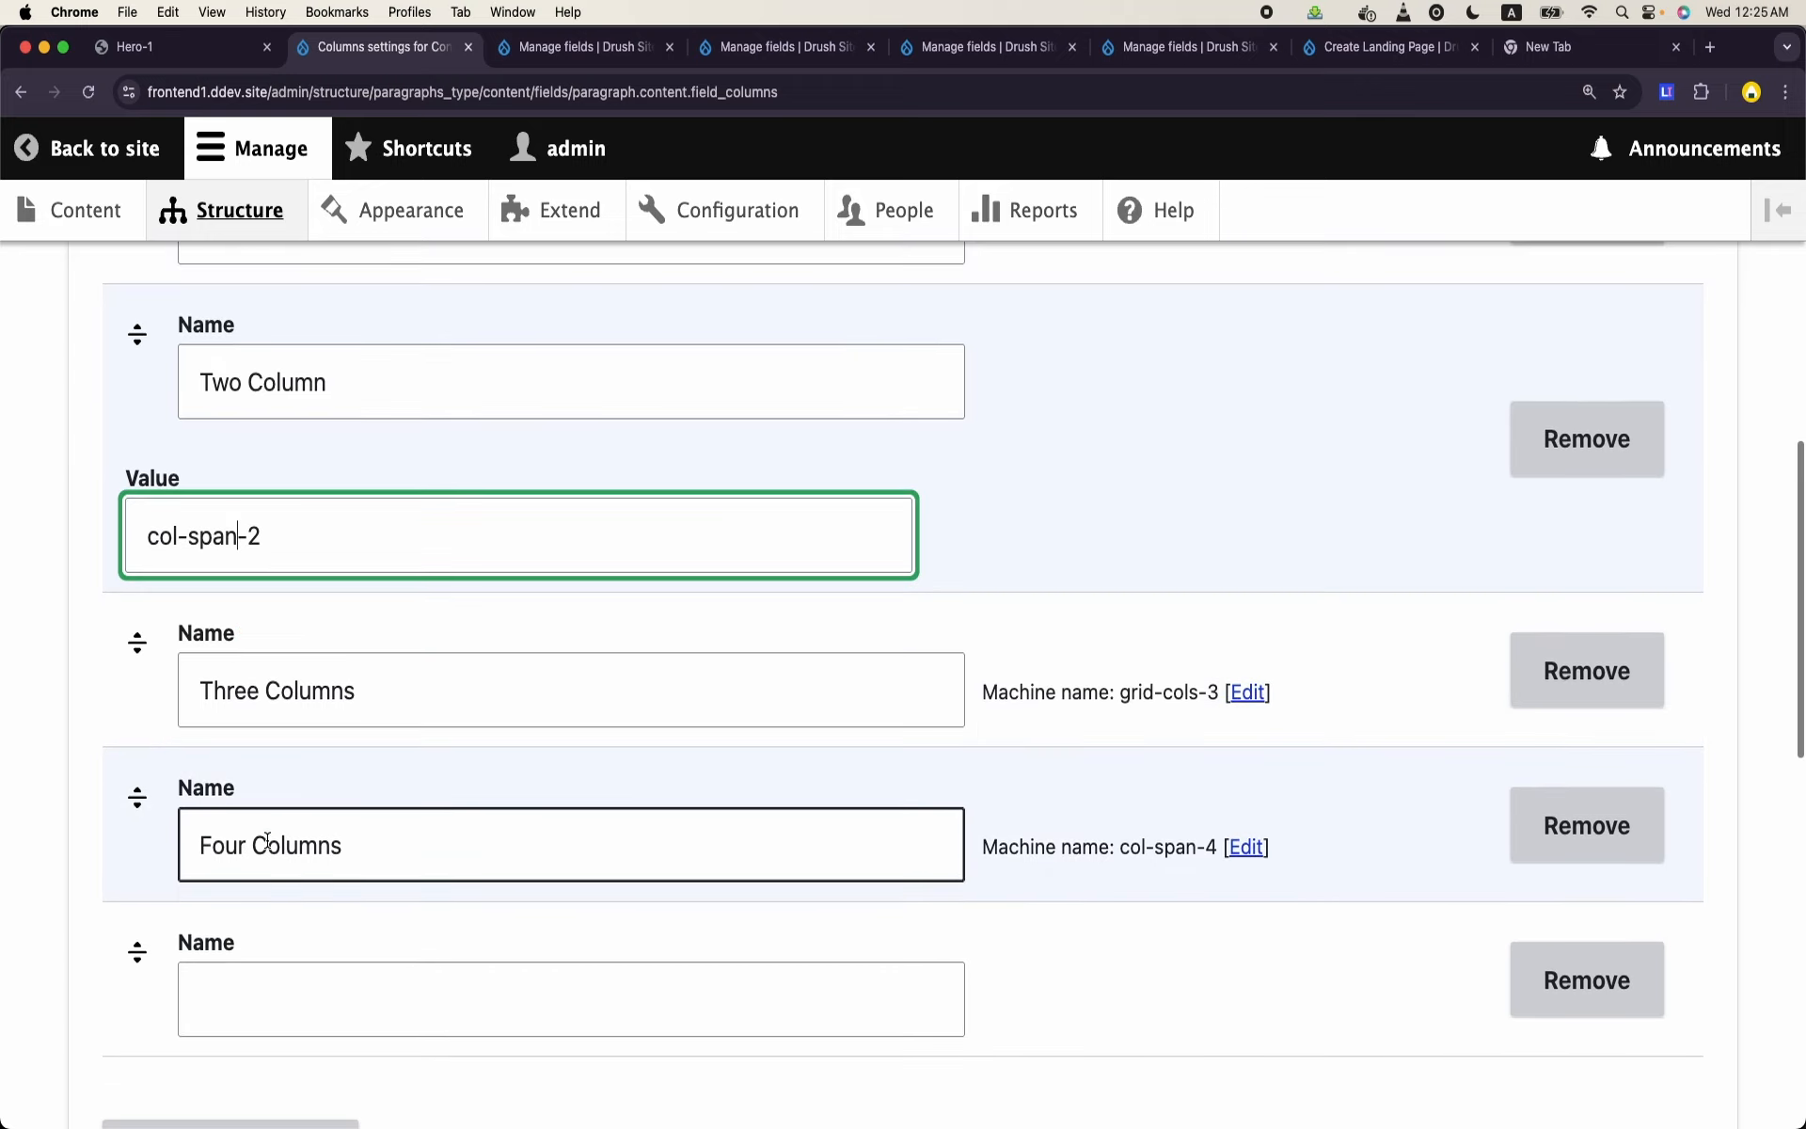
left_click(1255, 692)
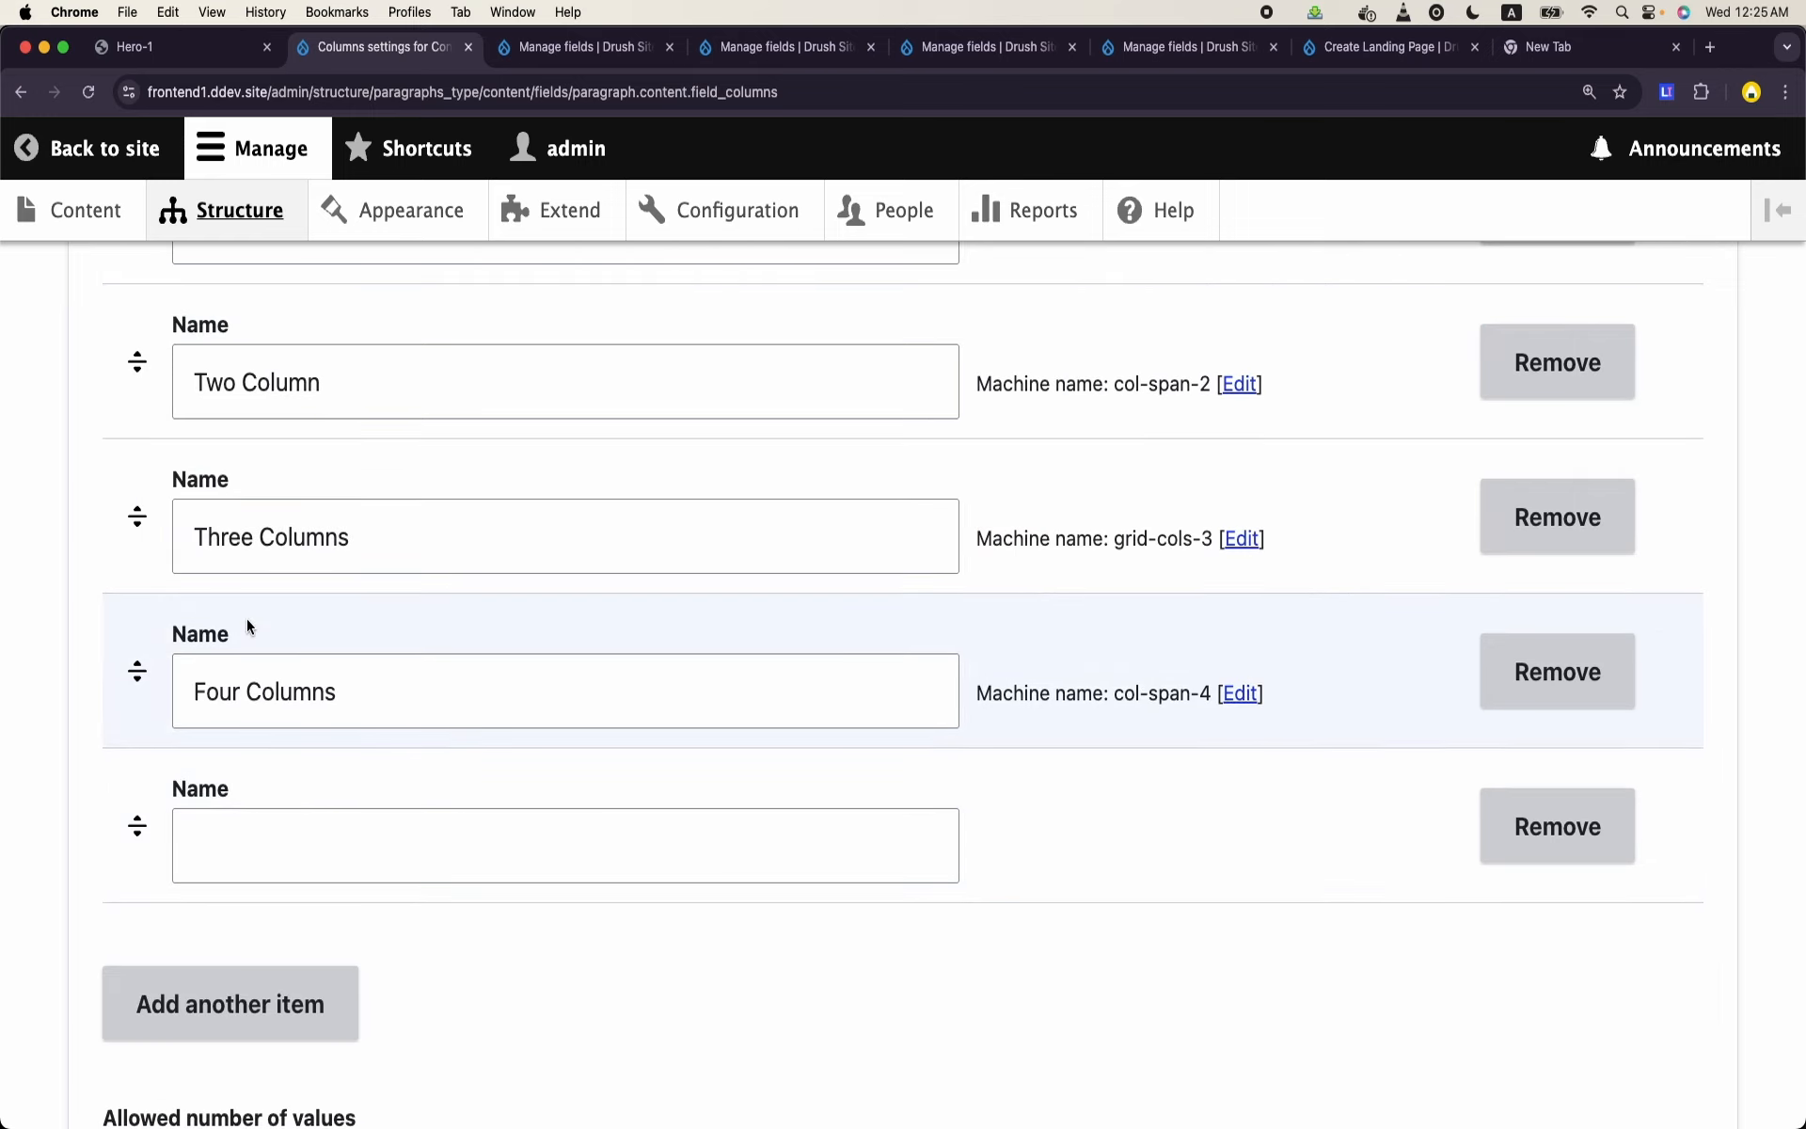
left_click(1241, 538)
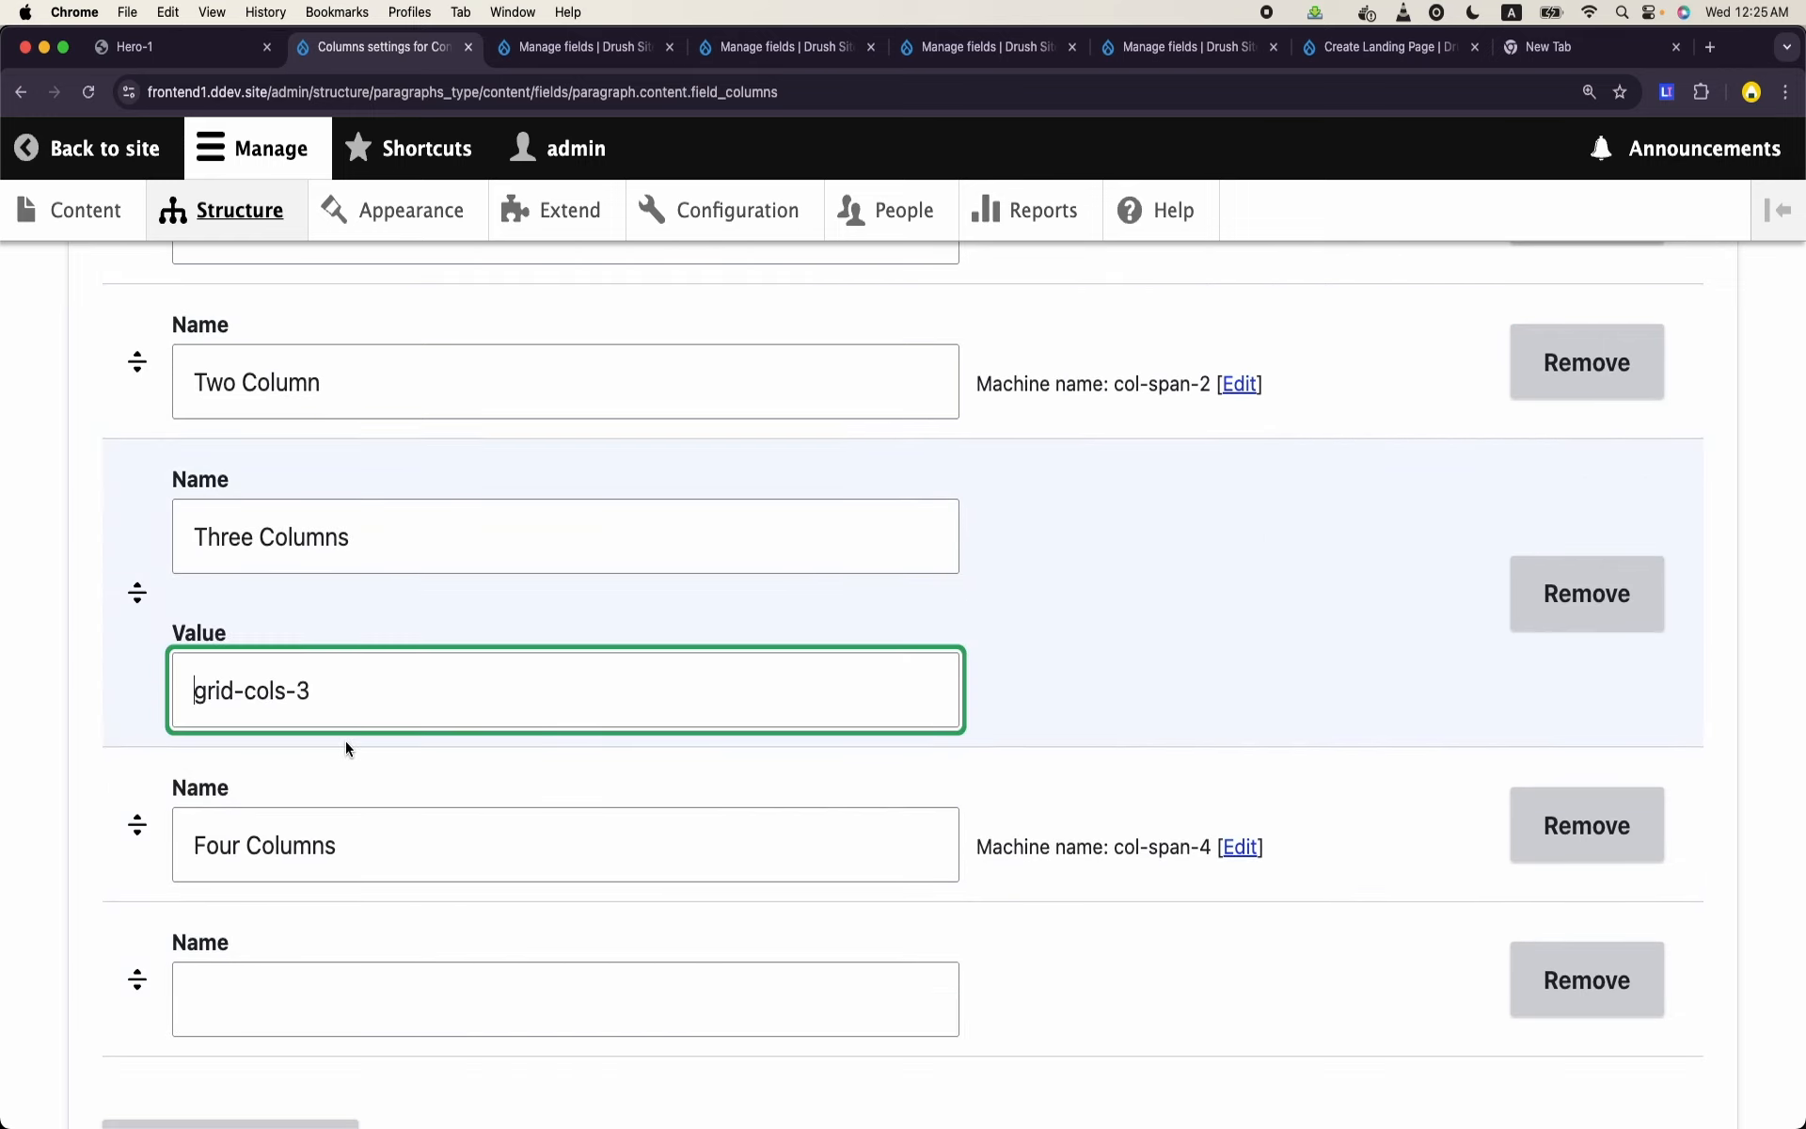
double_click(218, 692)
type("col")
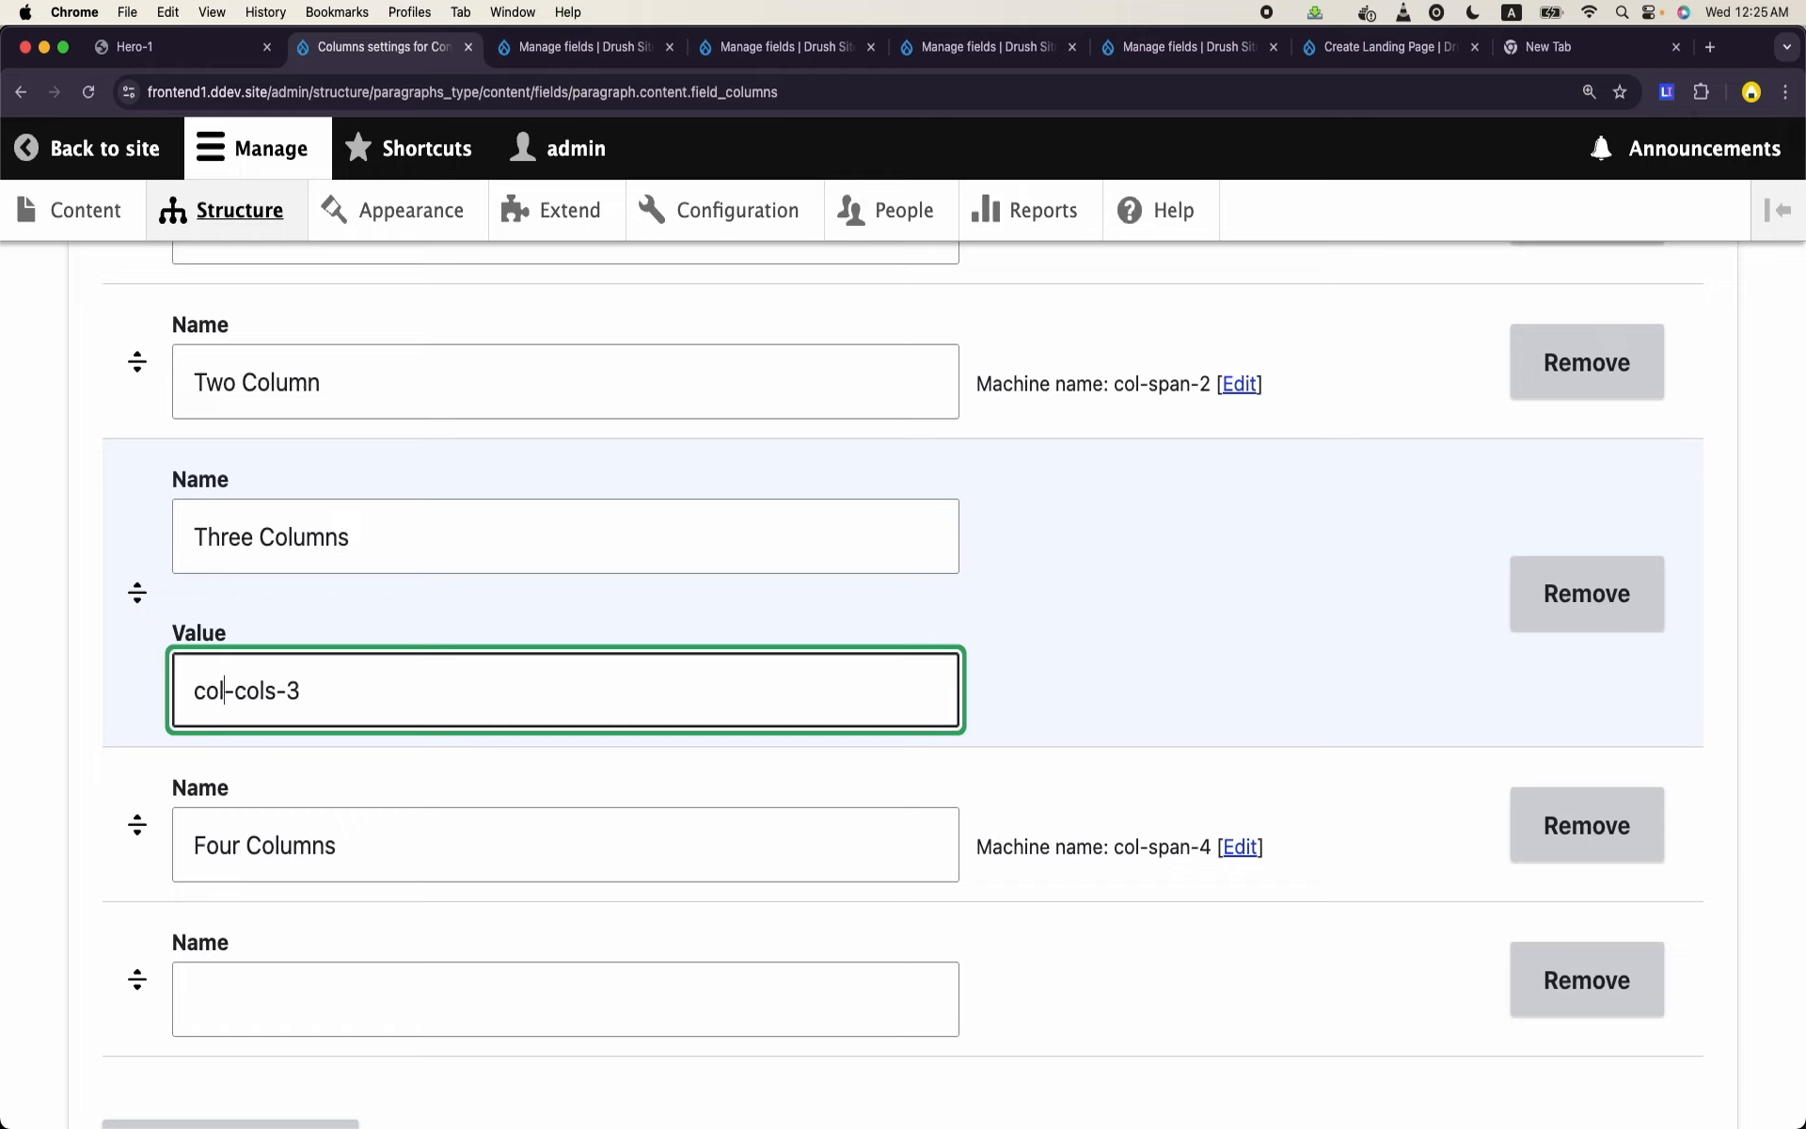
double_click(246, 692)
type("spans")
key("BackSpace")
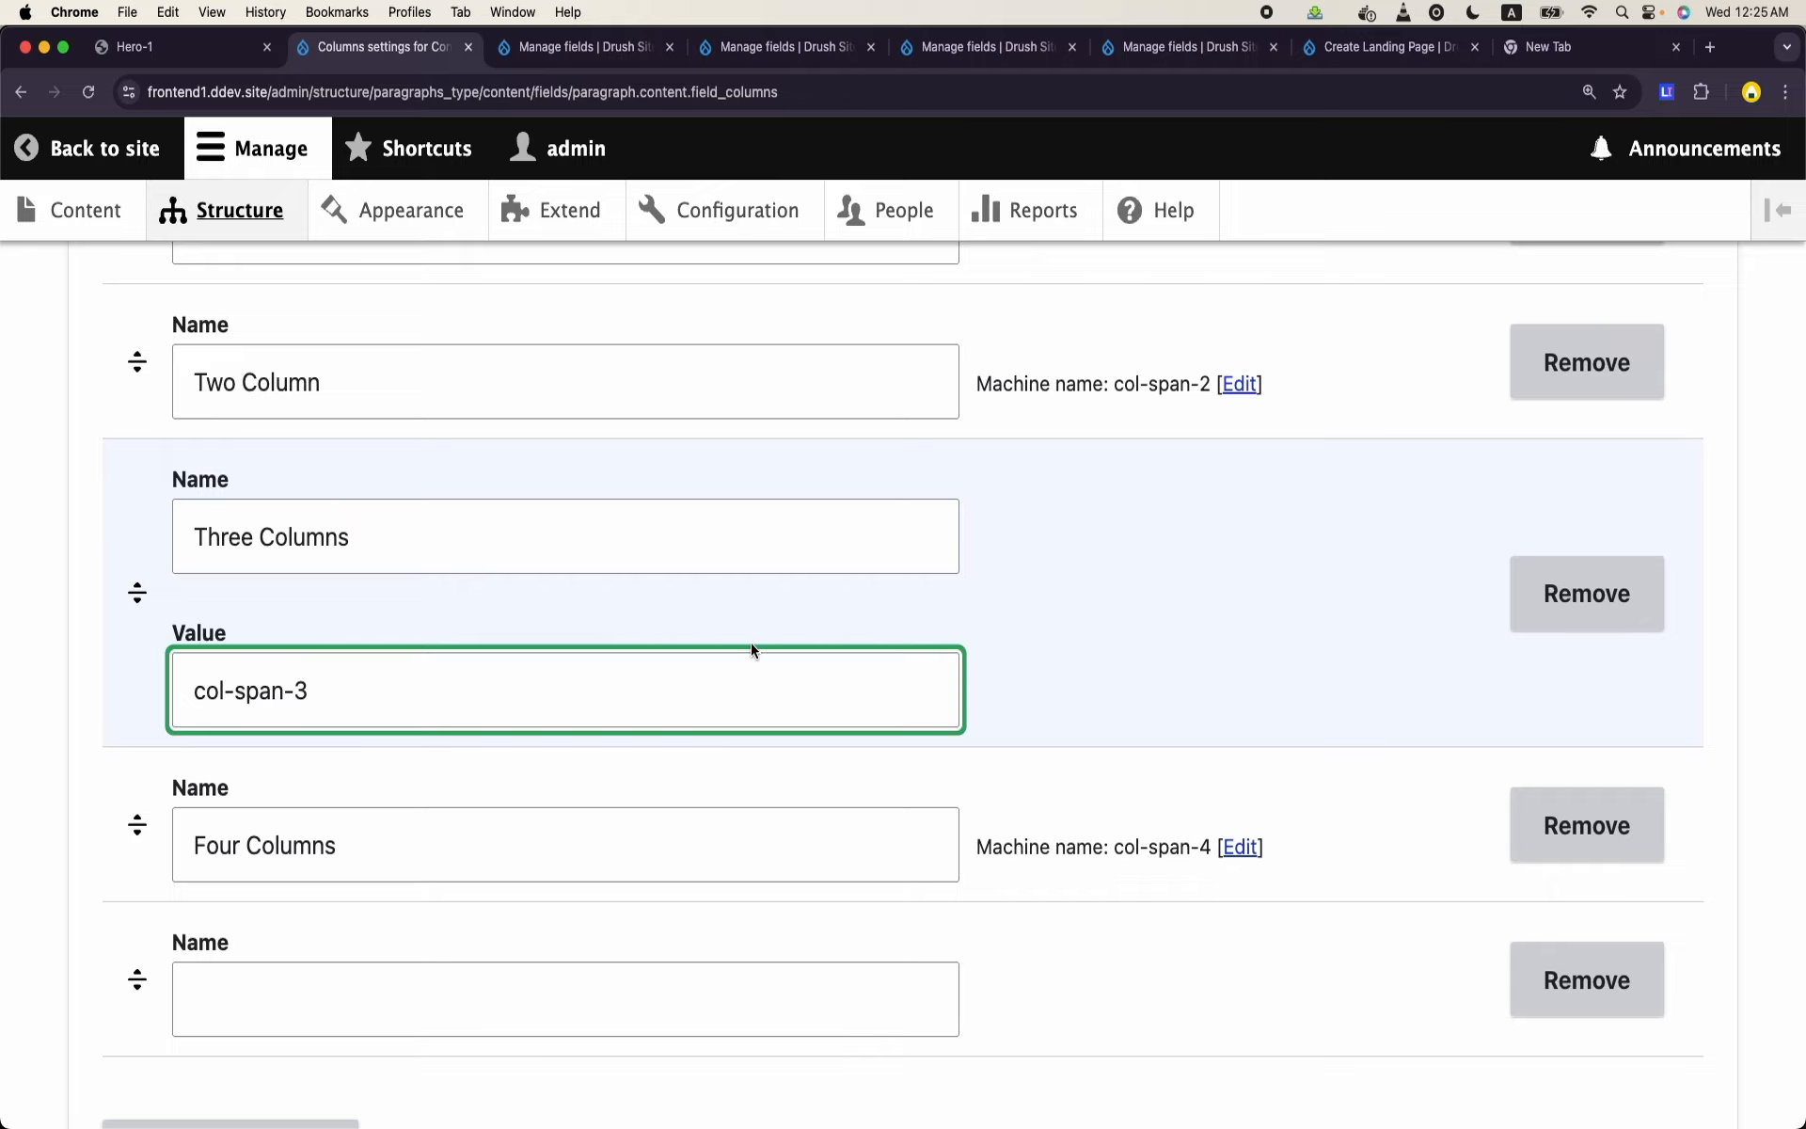
scroll(750, 645, "down", 7)
scroll(751, 649, "down", 5)
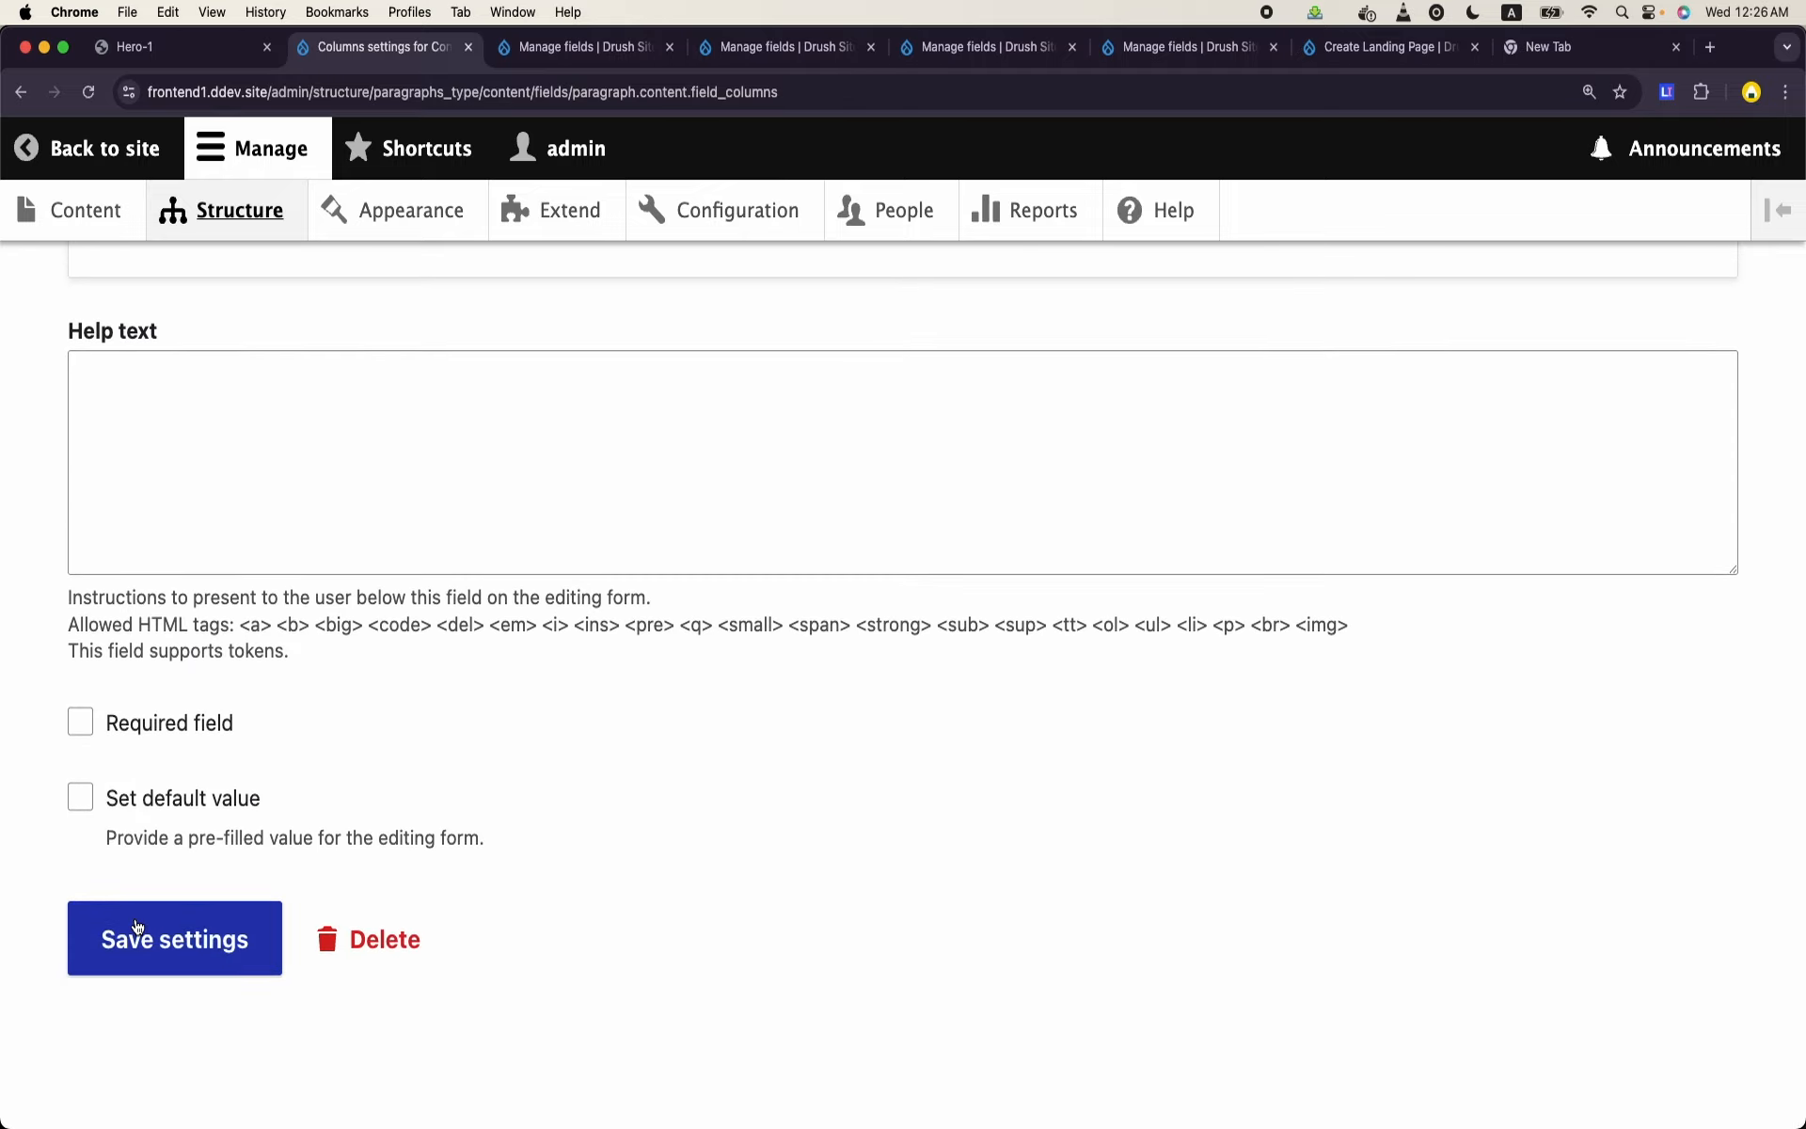
left_click(193, 961)
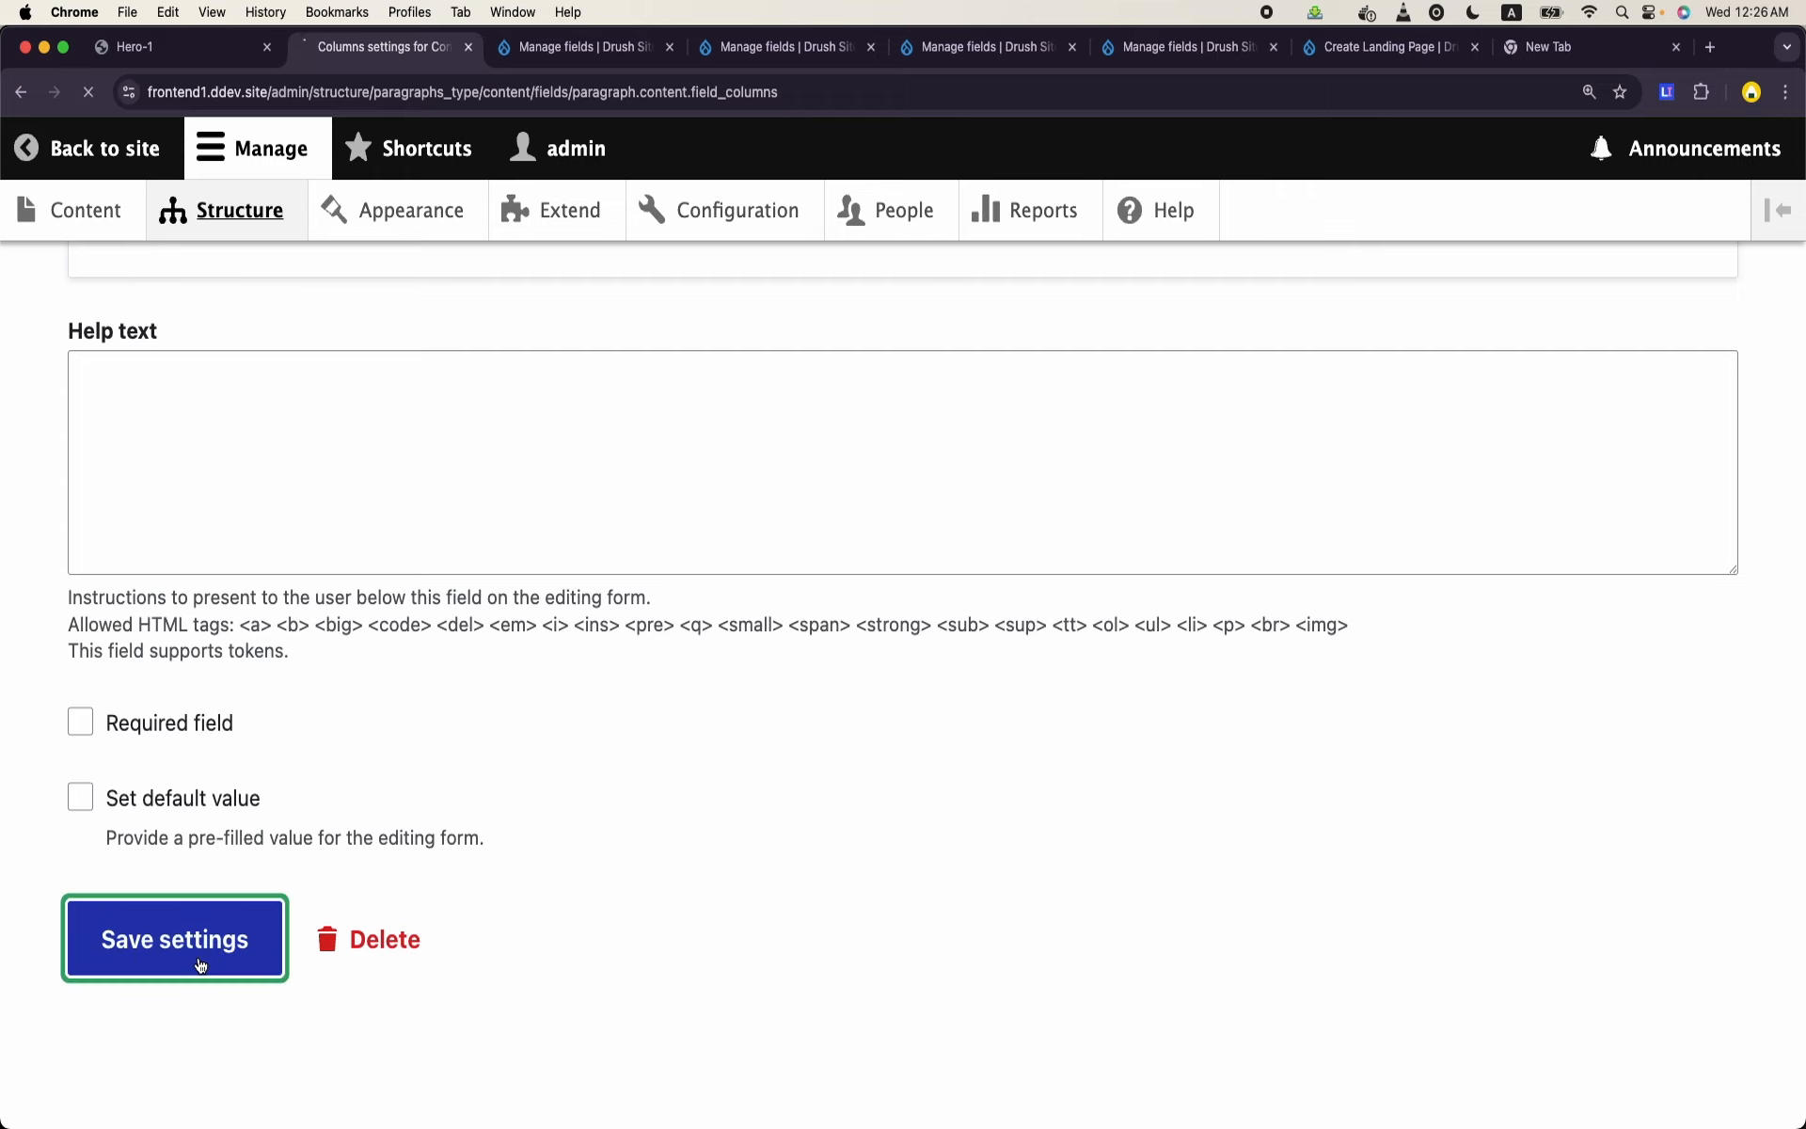
- Reopen the Checking CTAs landing page for editing and set the first content paragraph's Columns option to Three Columns
left_click(87, 209)
left_click(1566, 981)
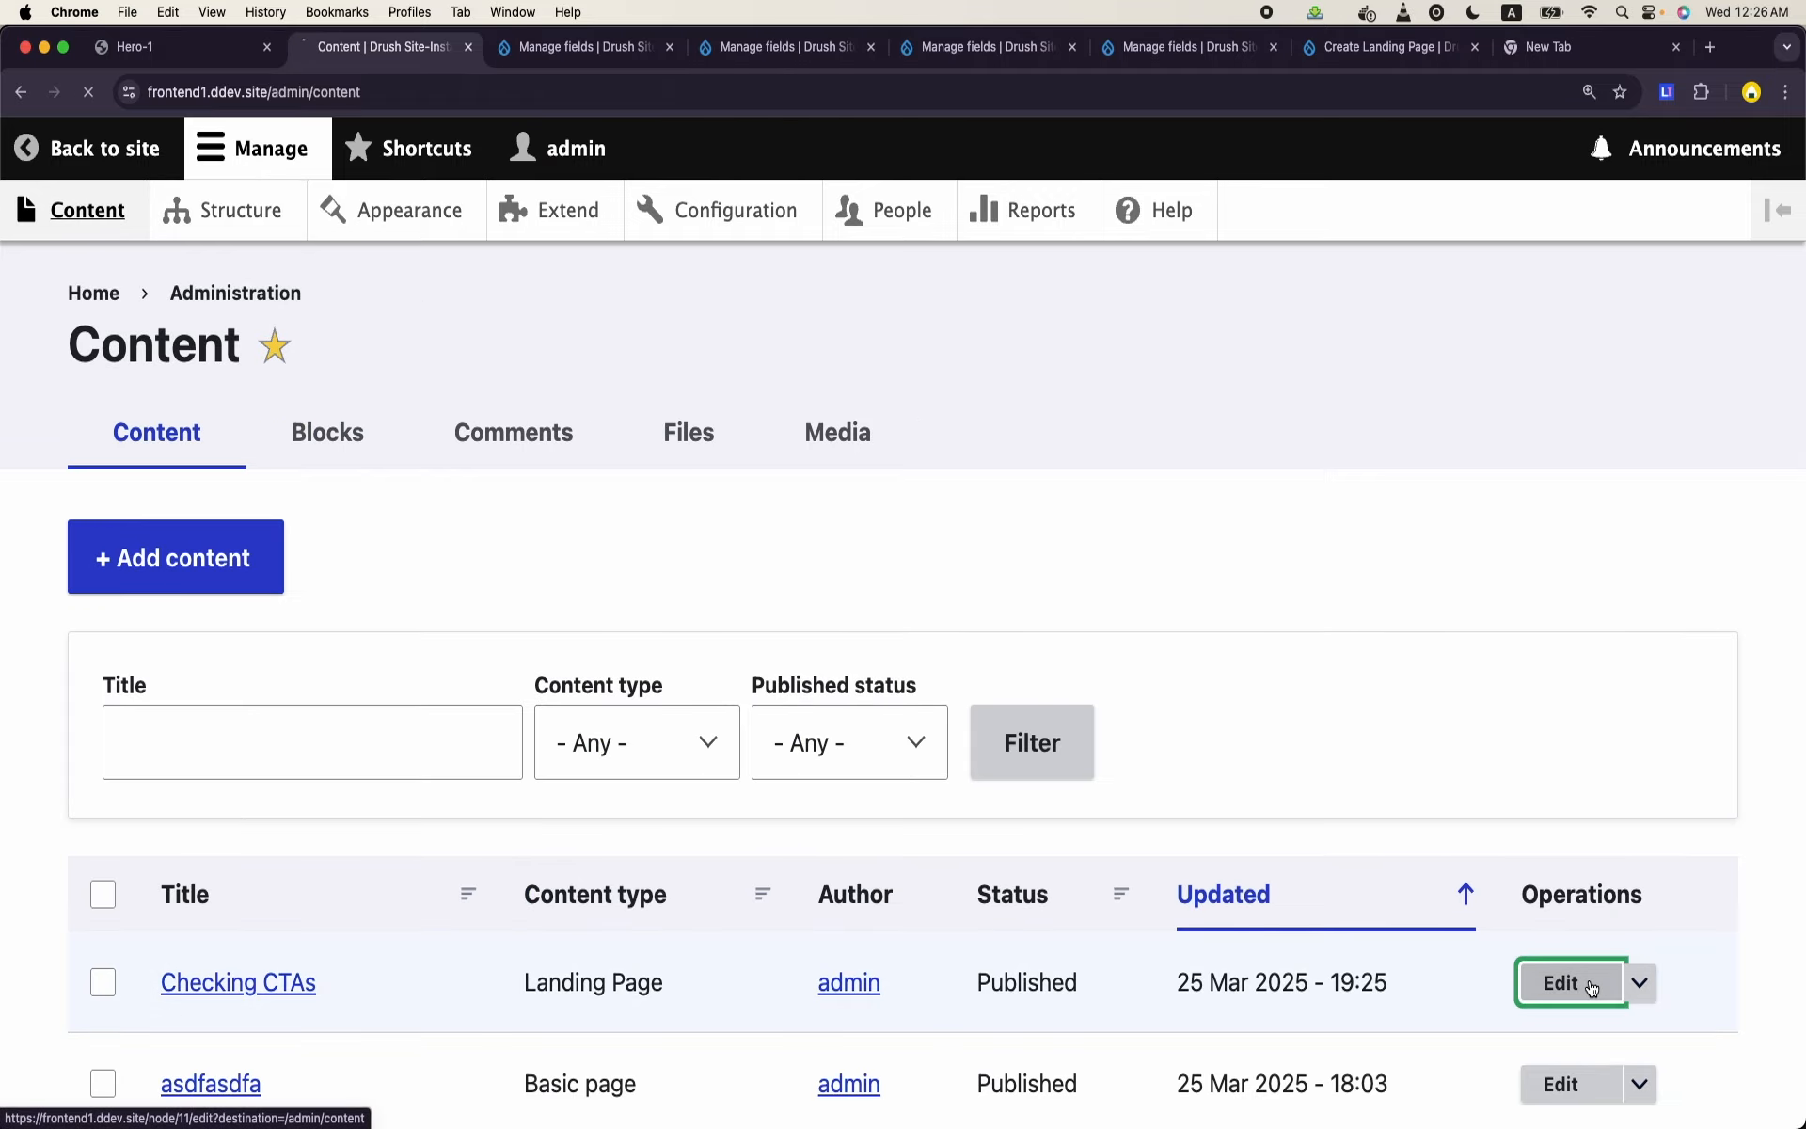
scroll(800, 667, "down", 7)
scroll(802, 668, "down", 15)
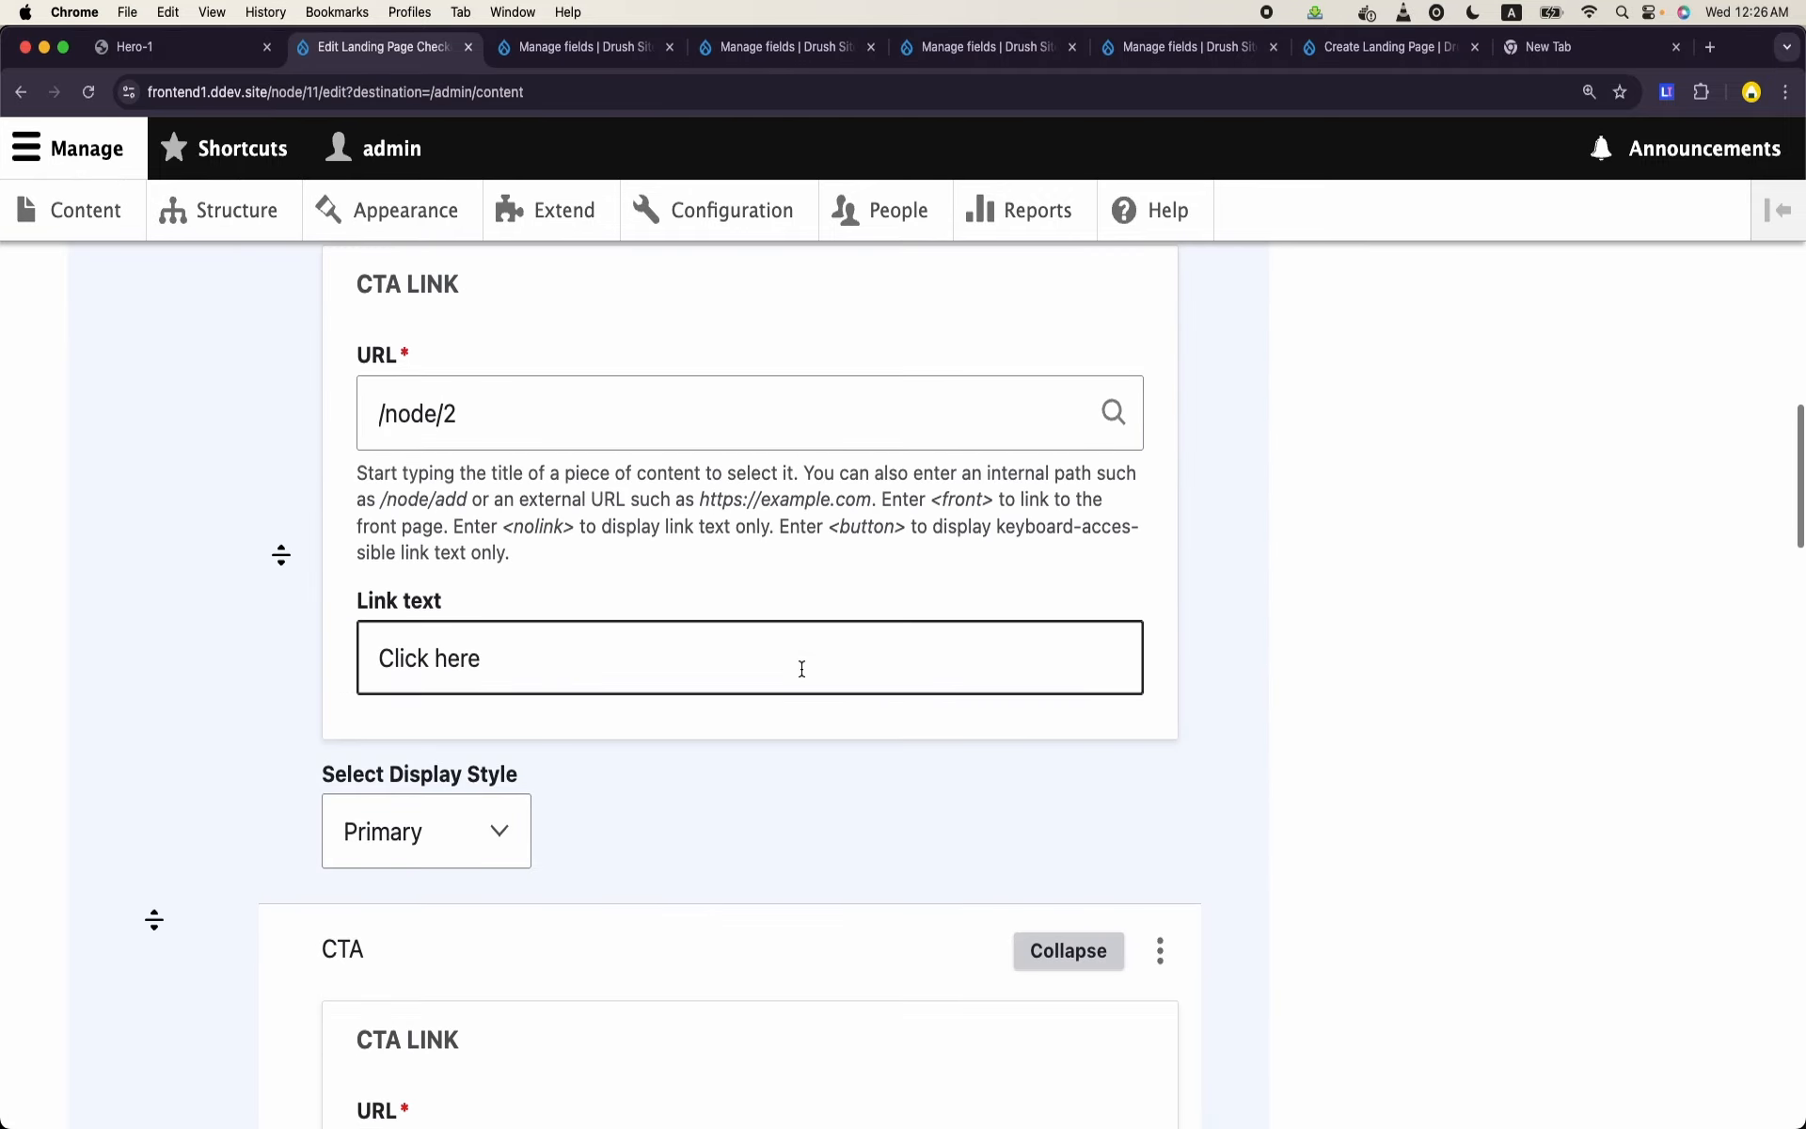
scroll(802, 673, "down", 5)
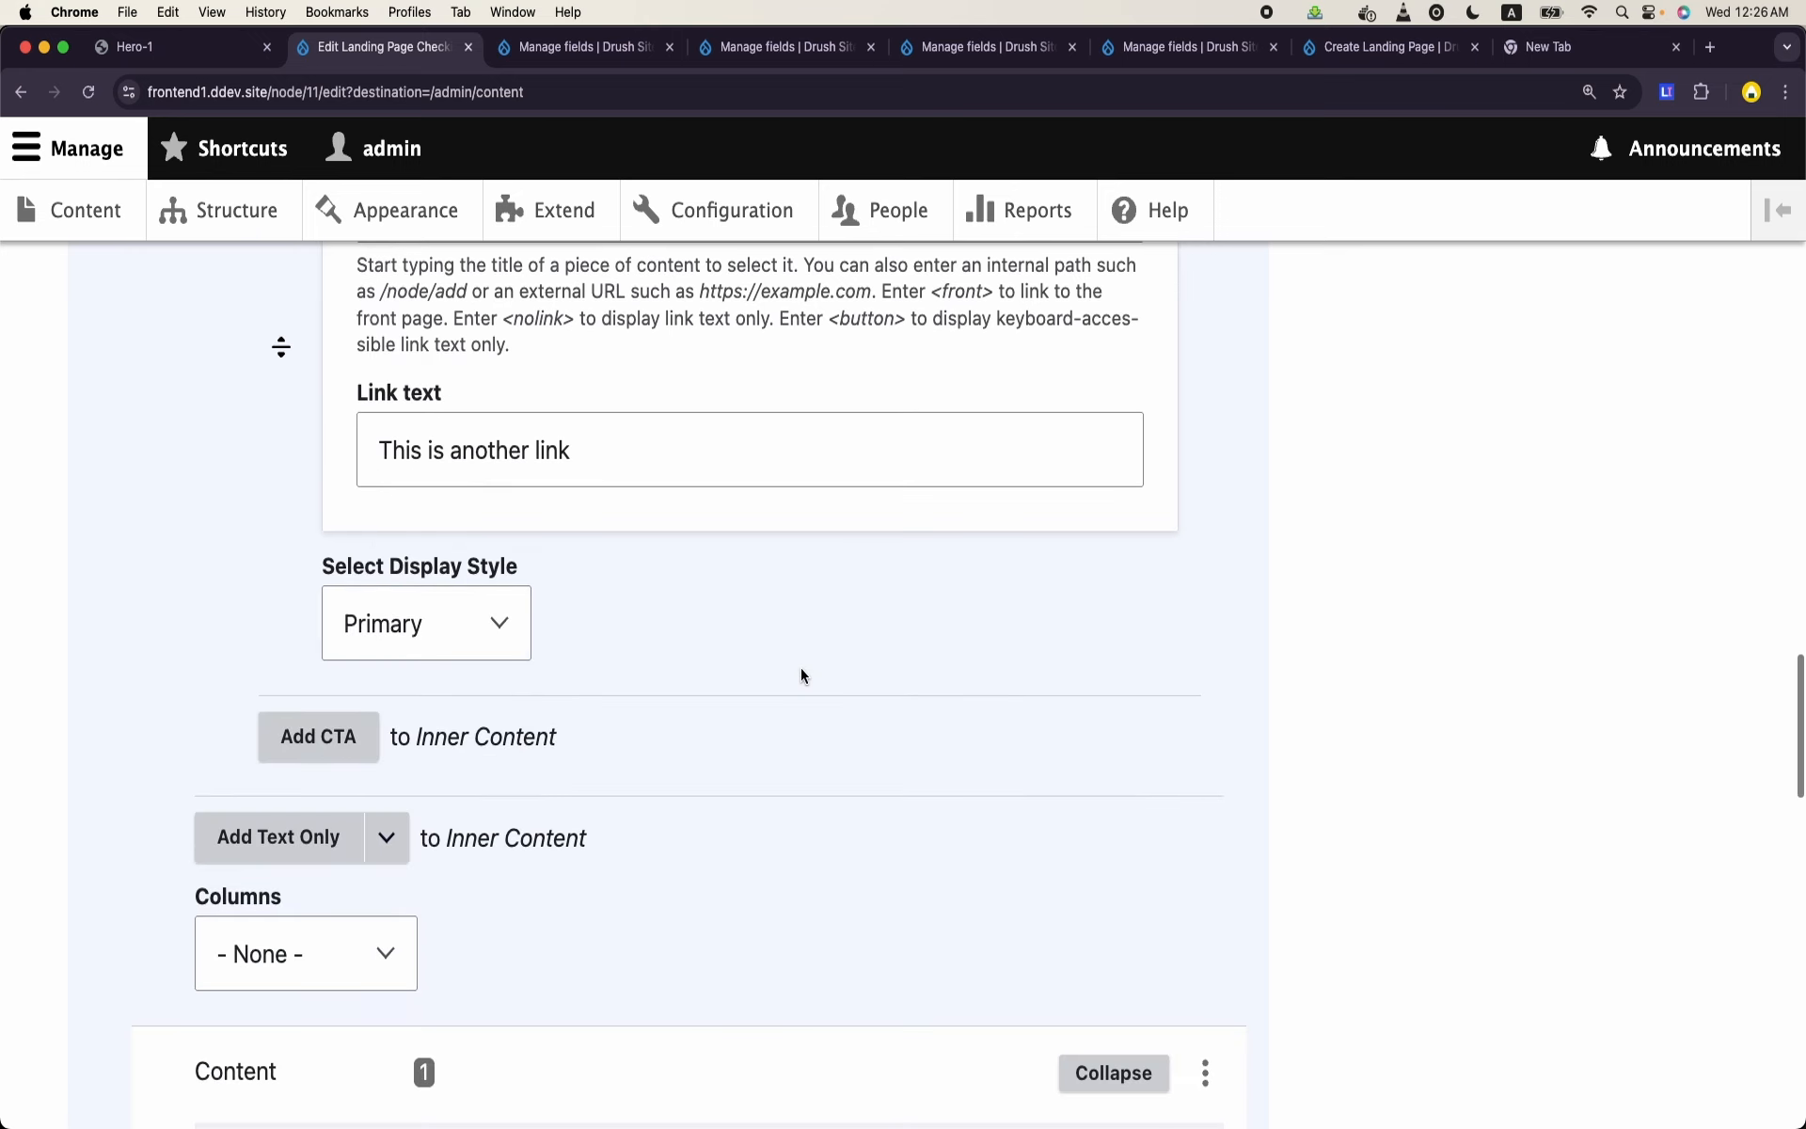
right_click(801, 674)
left_click(516, 870)
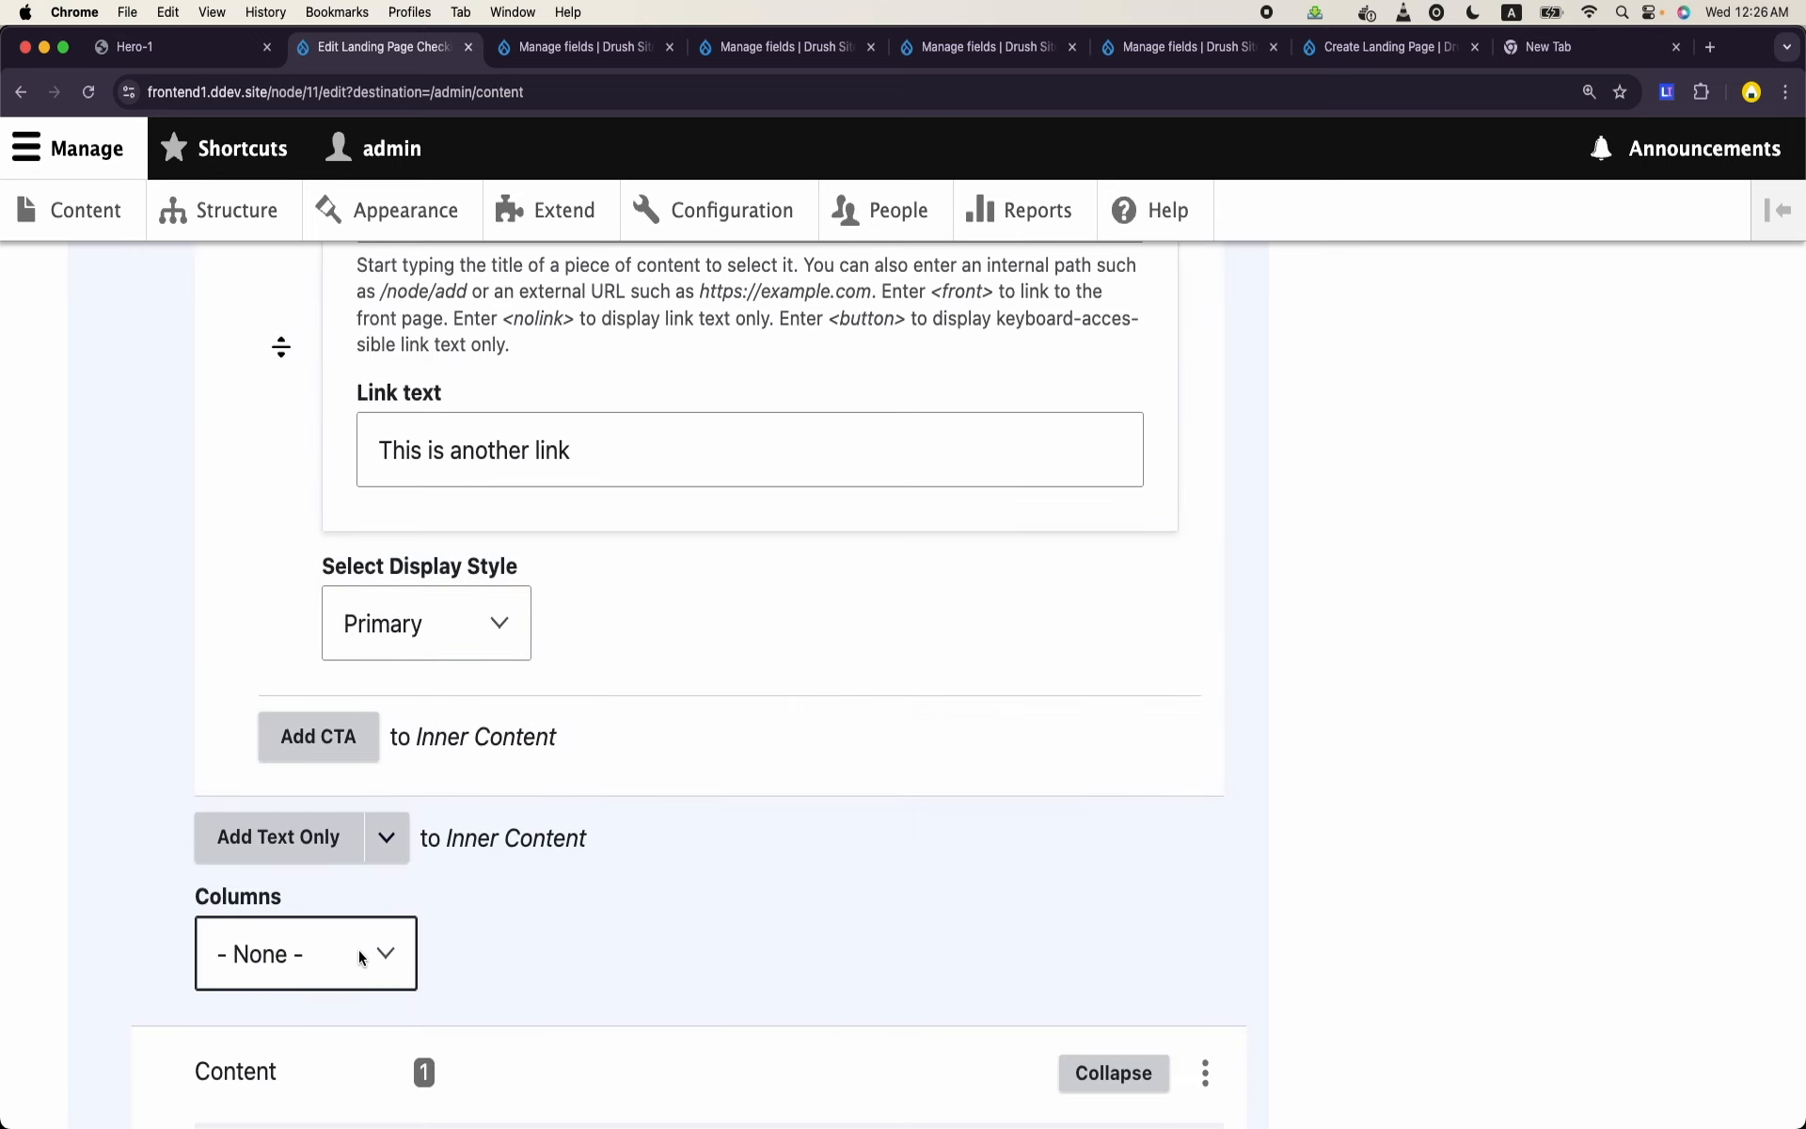
left_click(363, 954)
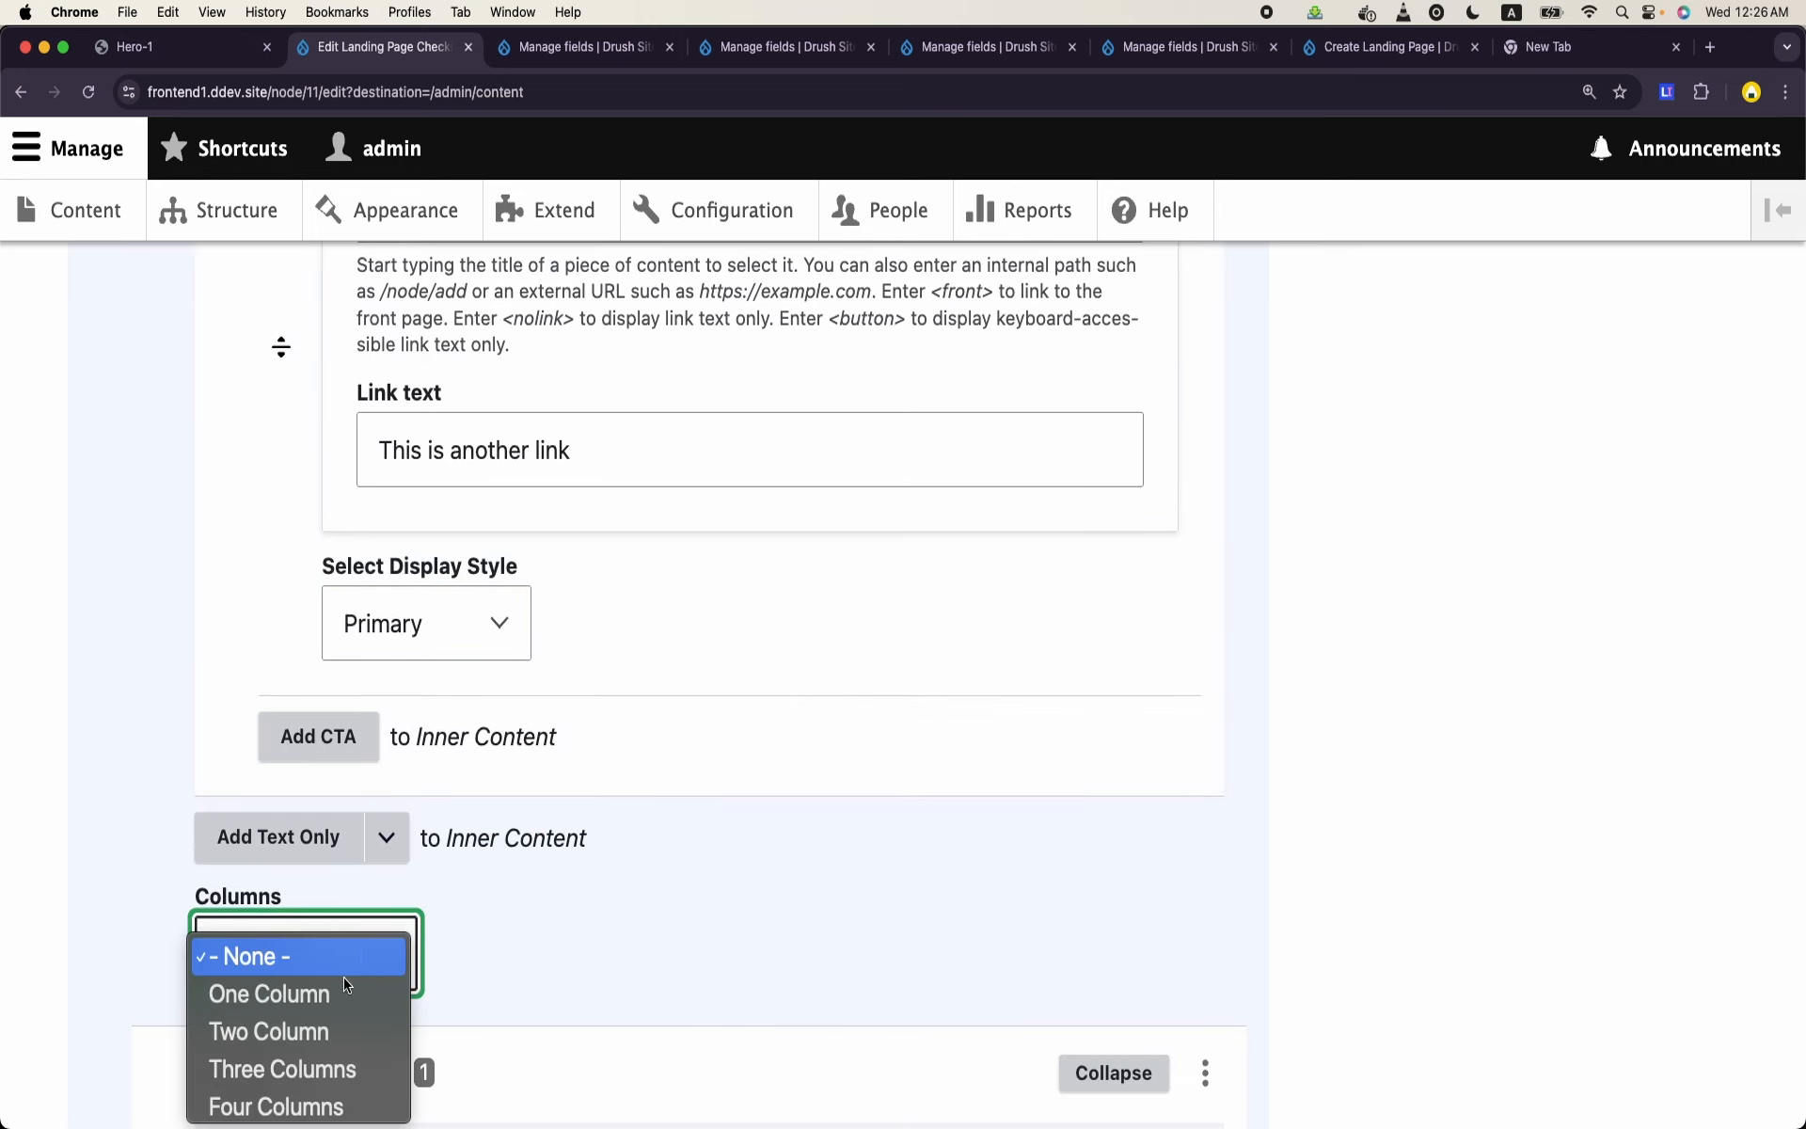
left_click(319, 1069)
- Set the second content paragraph's Columns option to One Column and save the landing page
scroll(320, 1069, "down", 18)
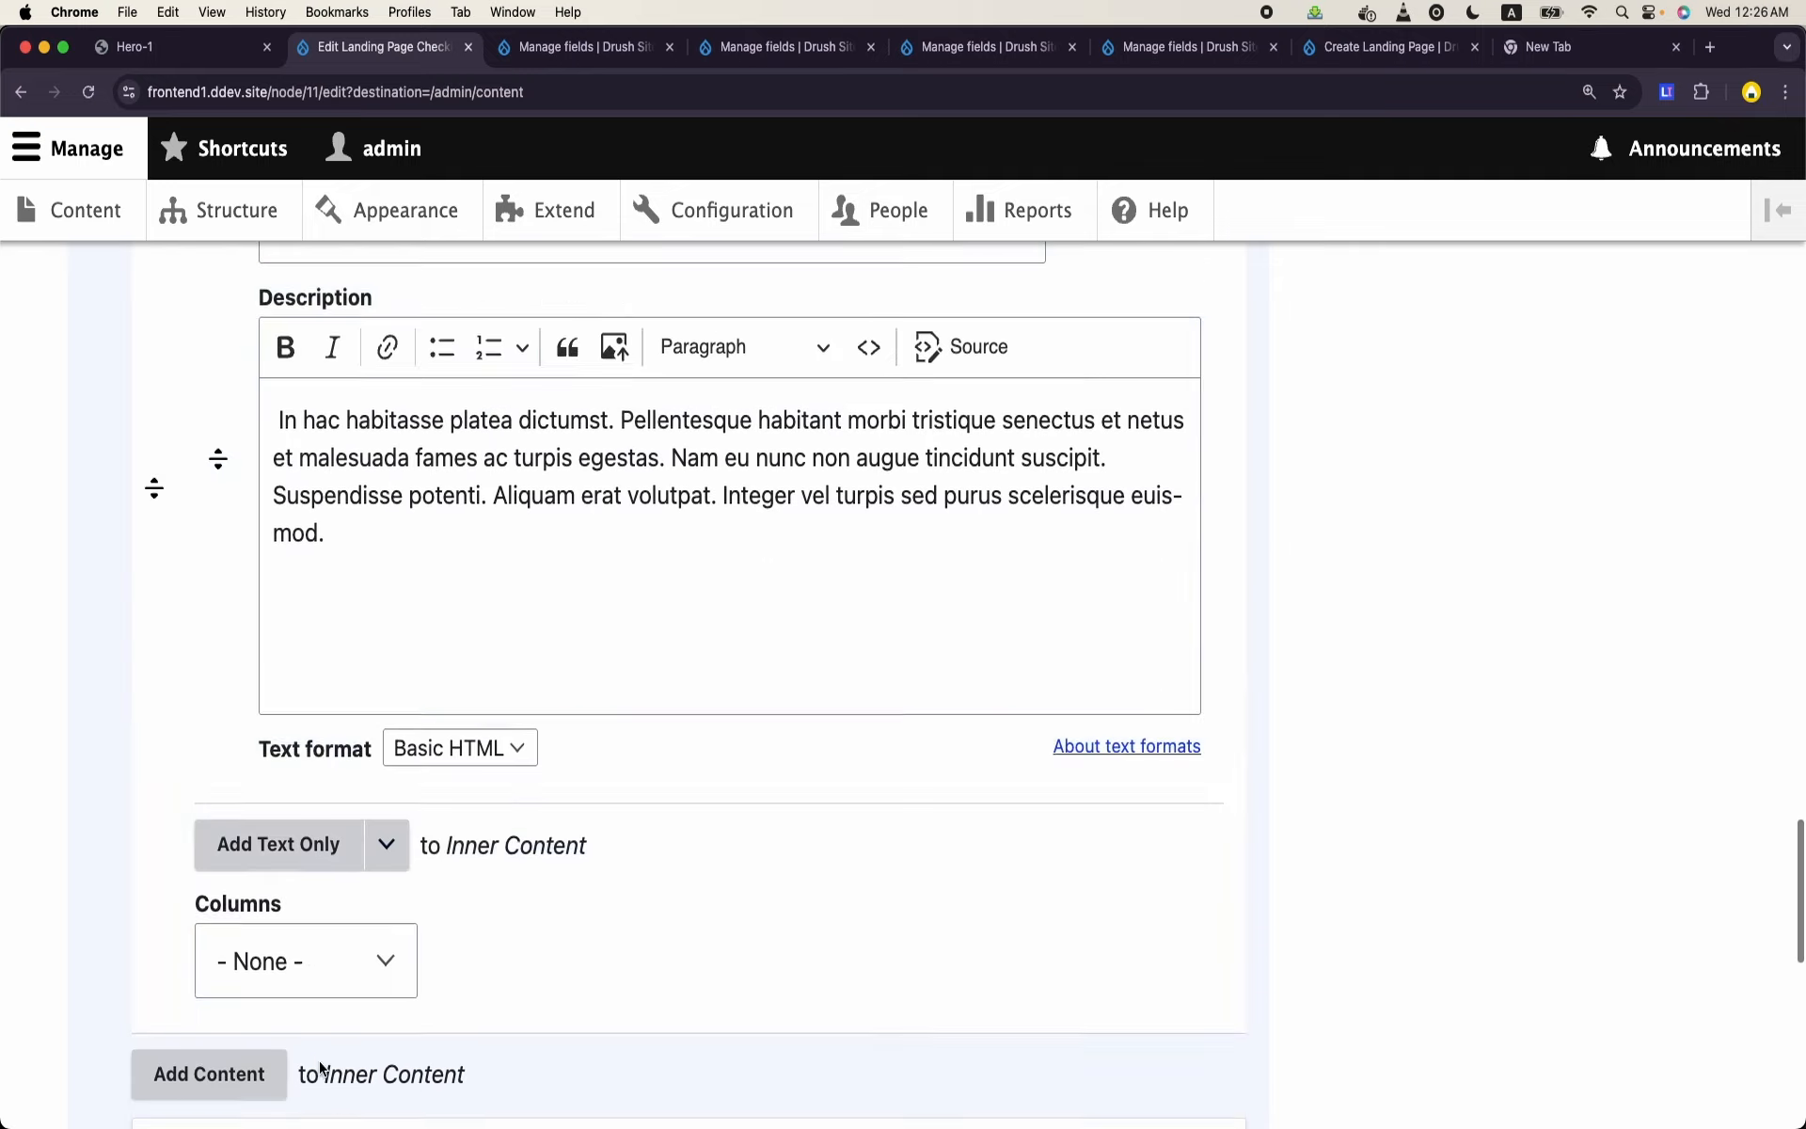
scroll(320, 1069, "up", 3)
left_click(363, 496)
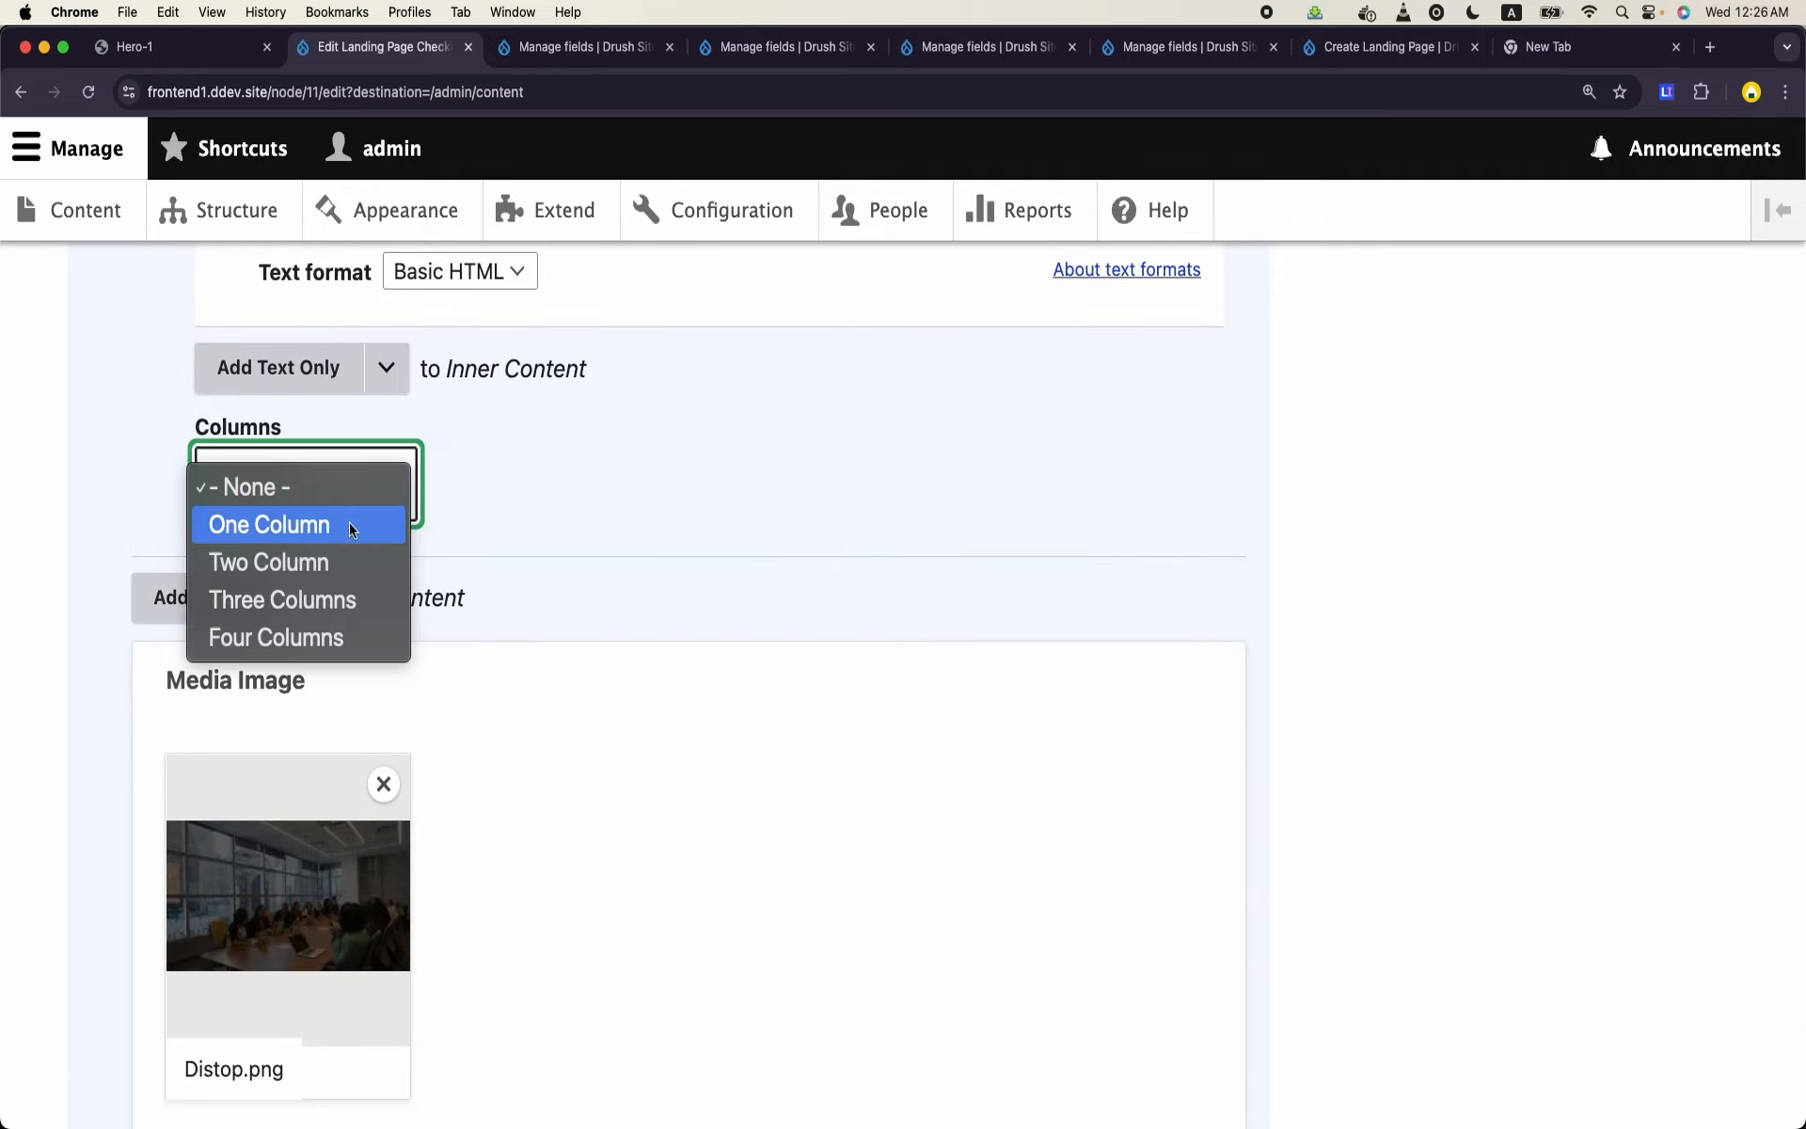
scroll(329, 570, "down", 10)
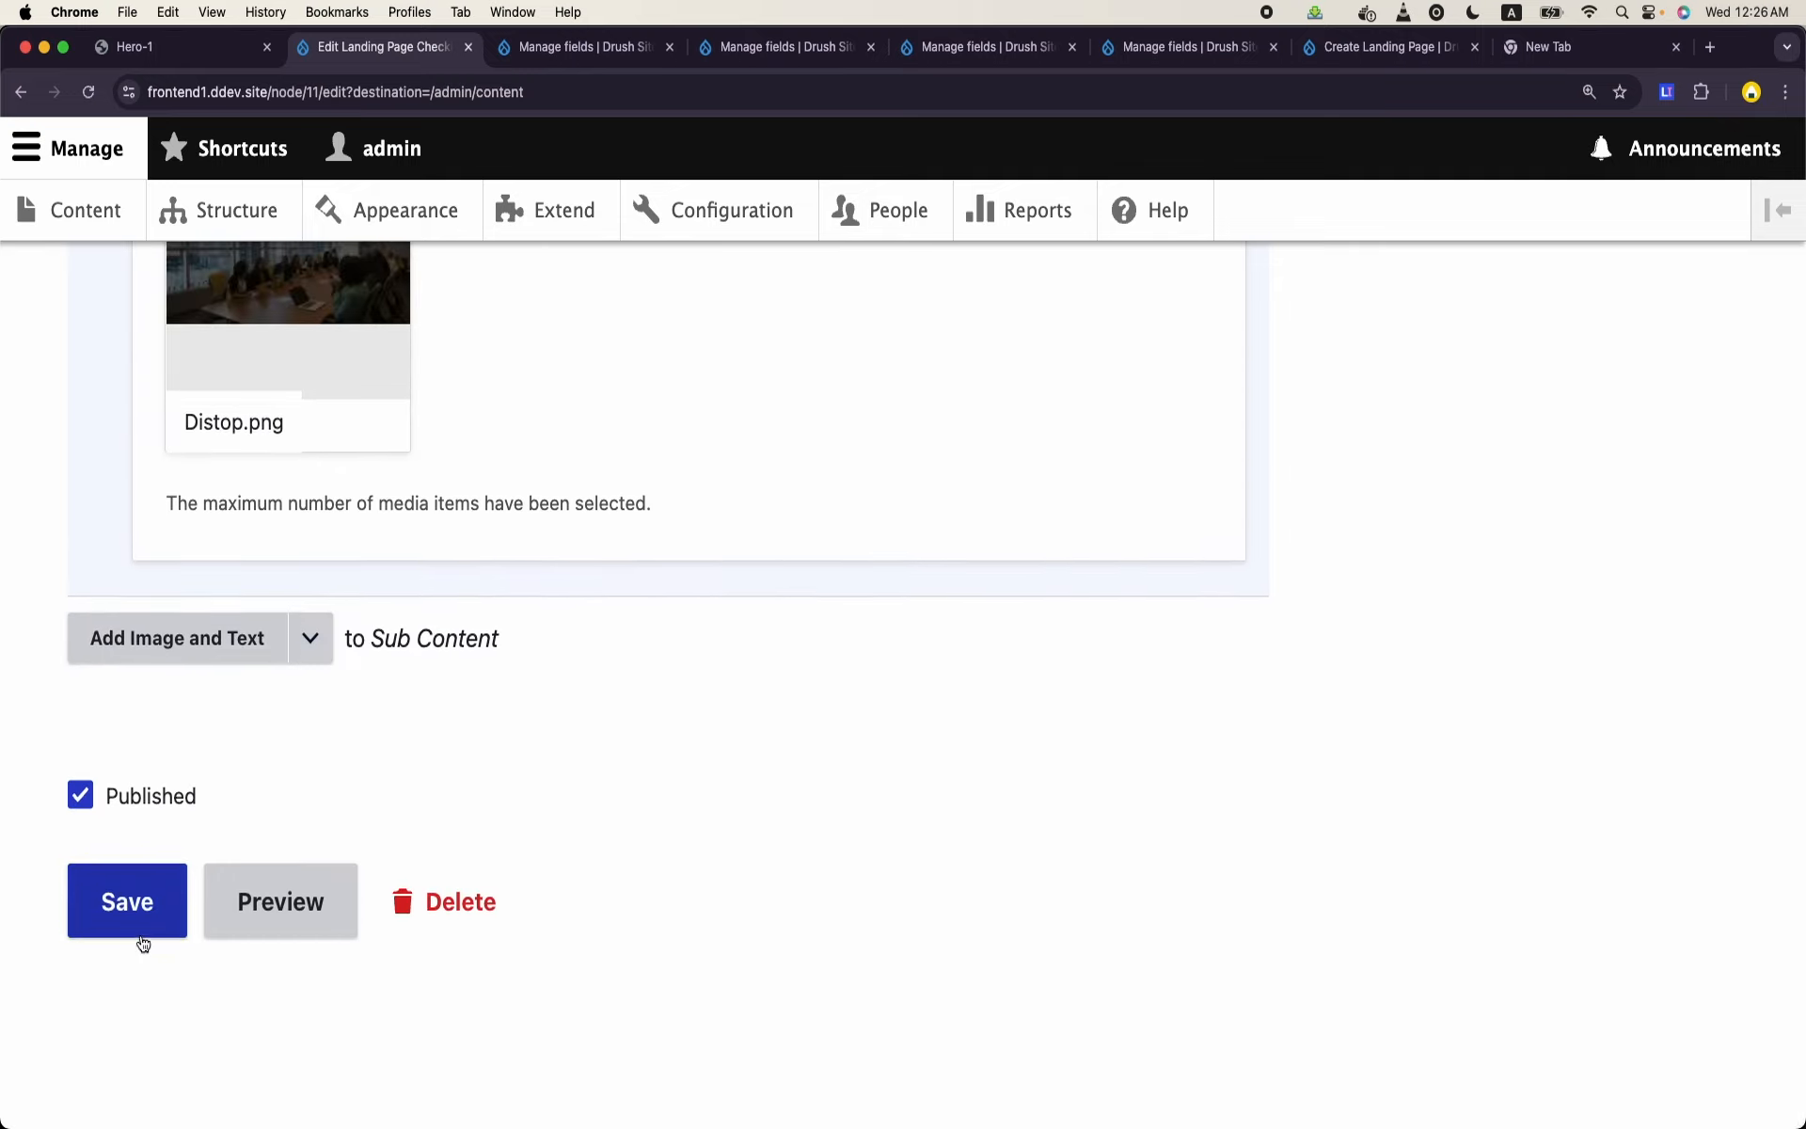
left_click(139, 932)
- View the Checking CTAs page and examine where the second content paragraph's text sits in the section grid
scroll(141, 943, "down", 5)
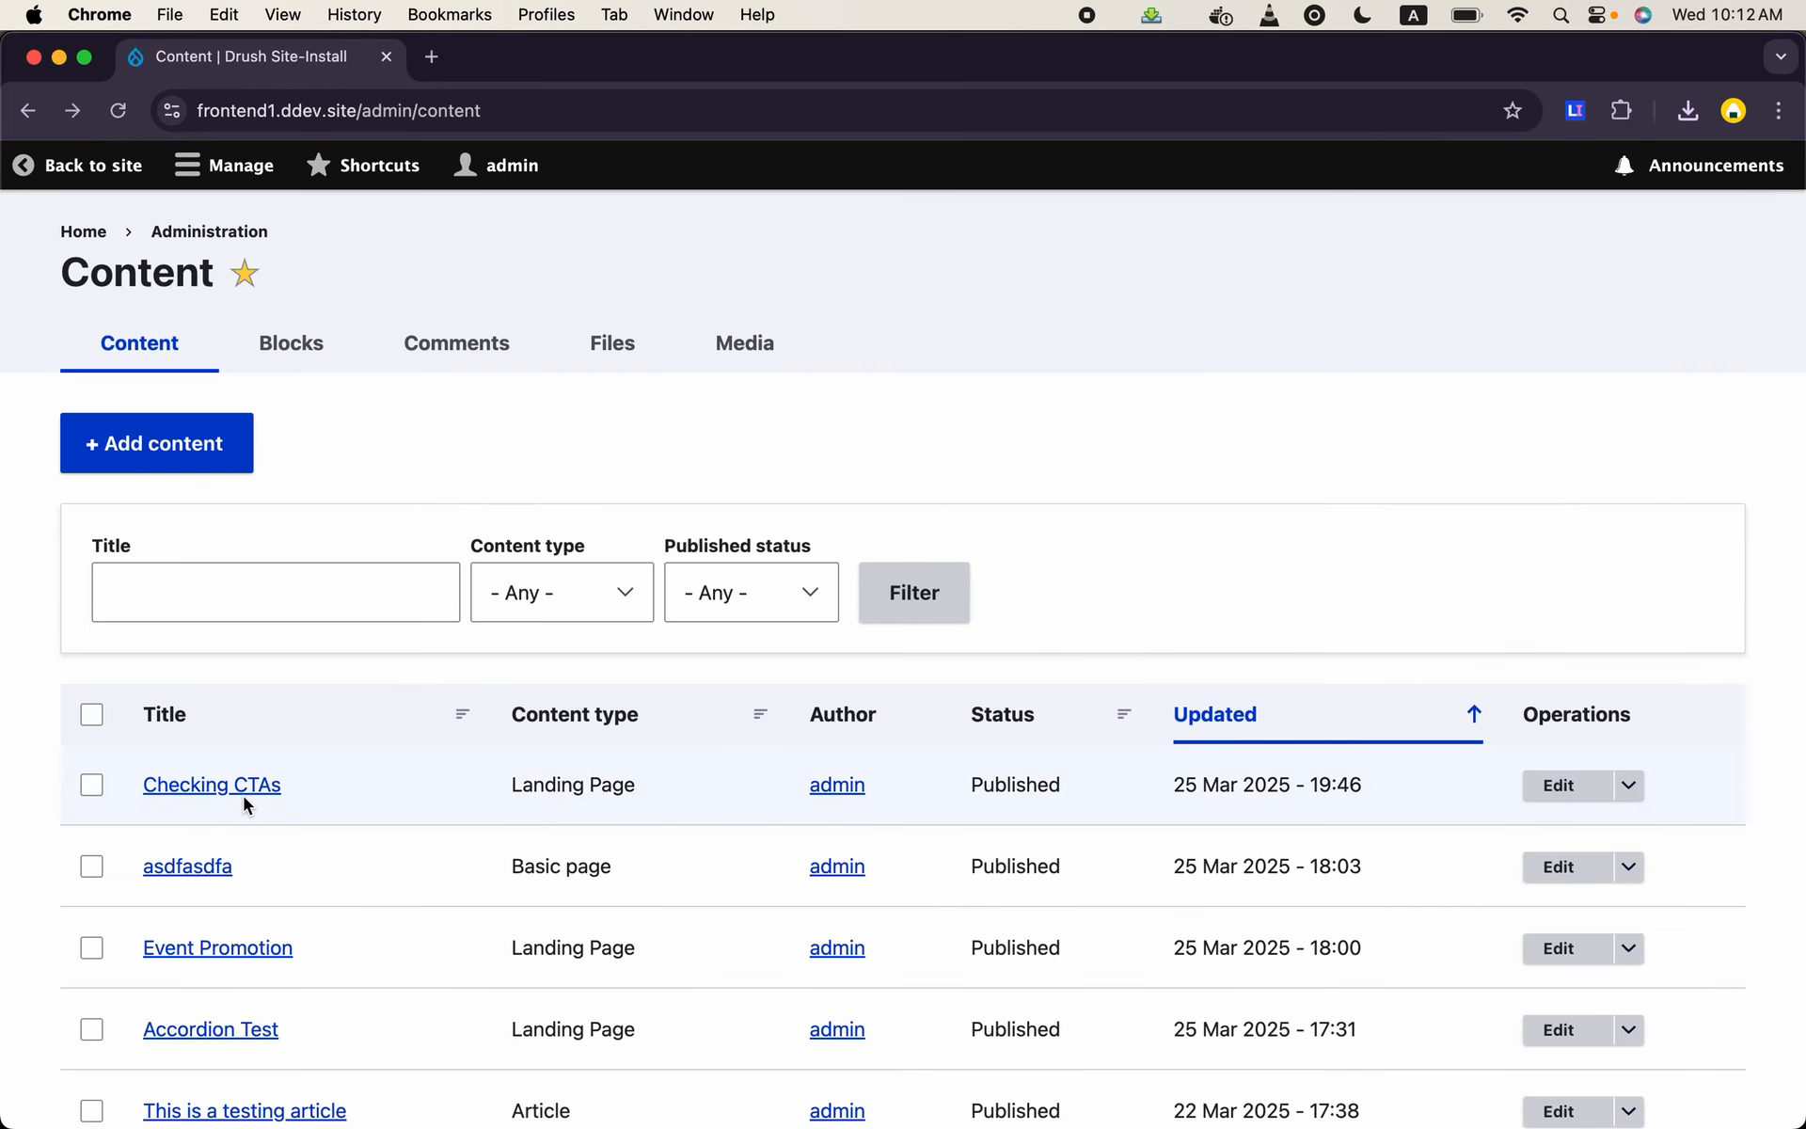
left_click(243, 792)
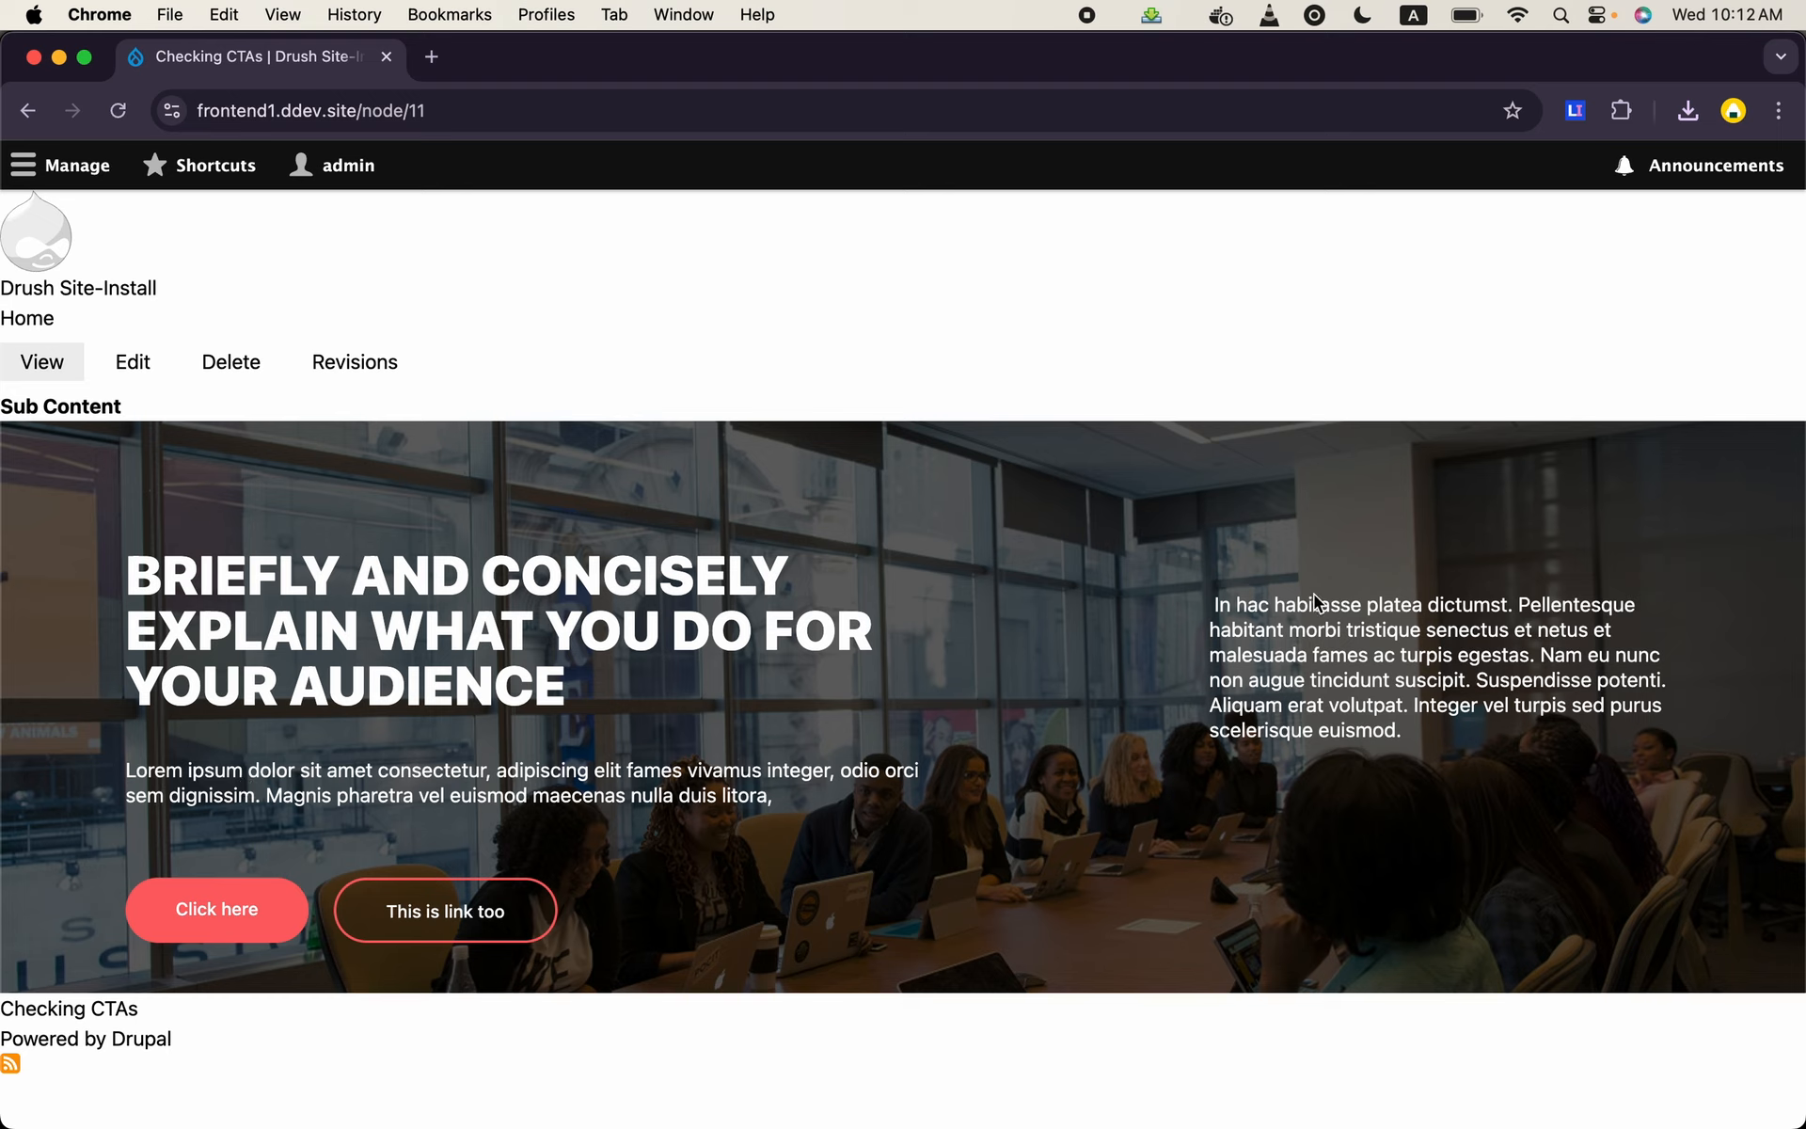
left_click_drag(1210, 612, 1393, 730)
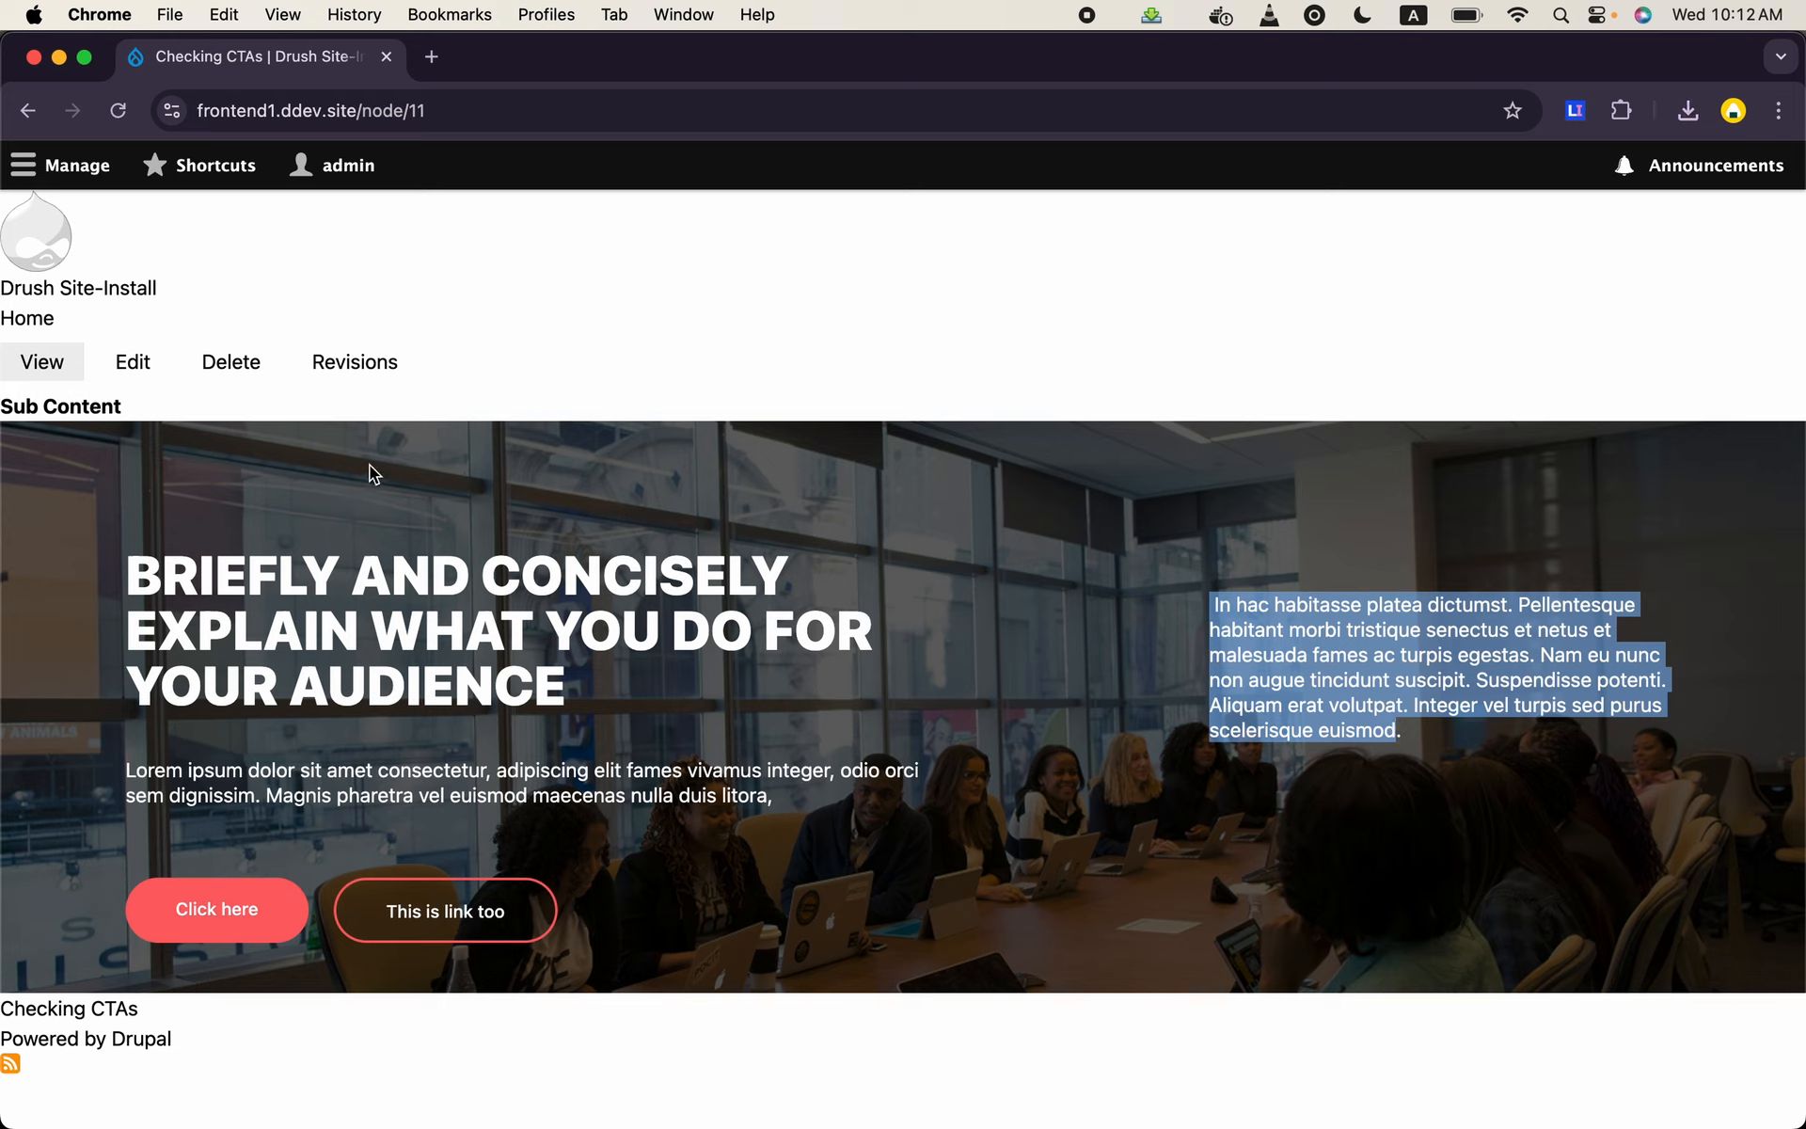
- Reopen the Checking CTAs landing page for editing and add a new Section paragraph to Sub Content
left_click(135, 393)
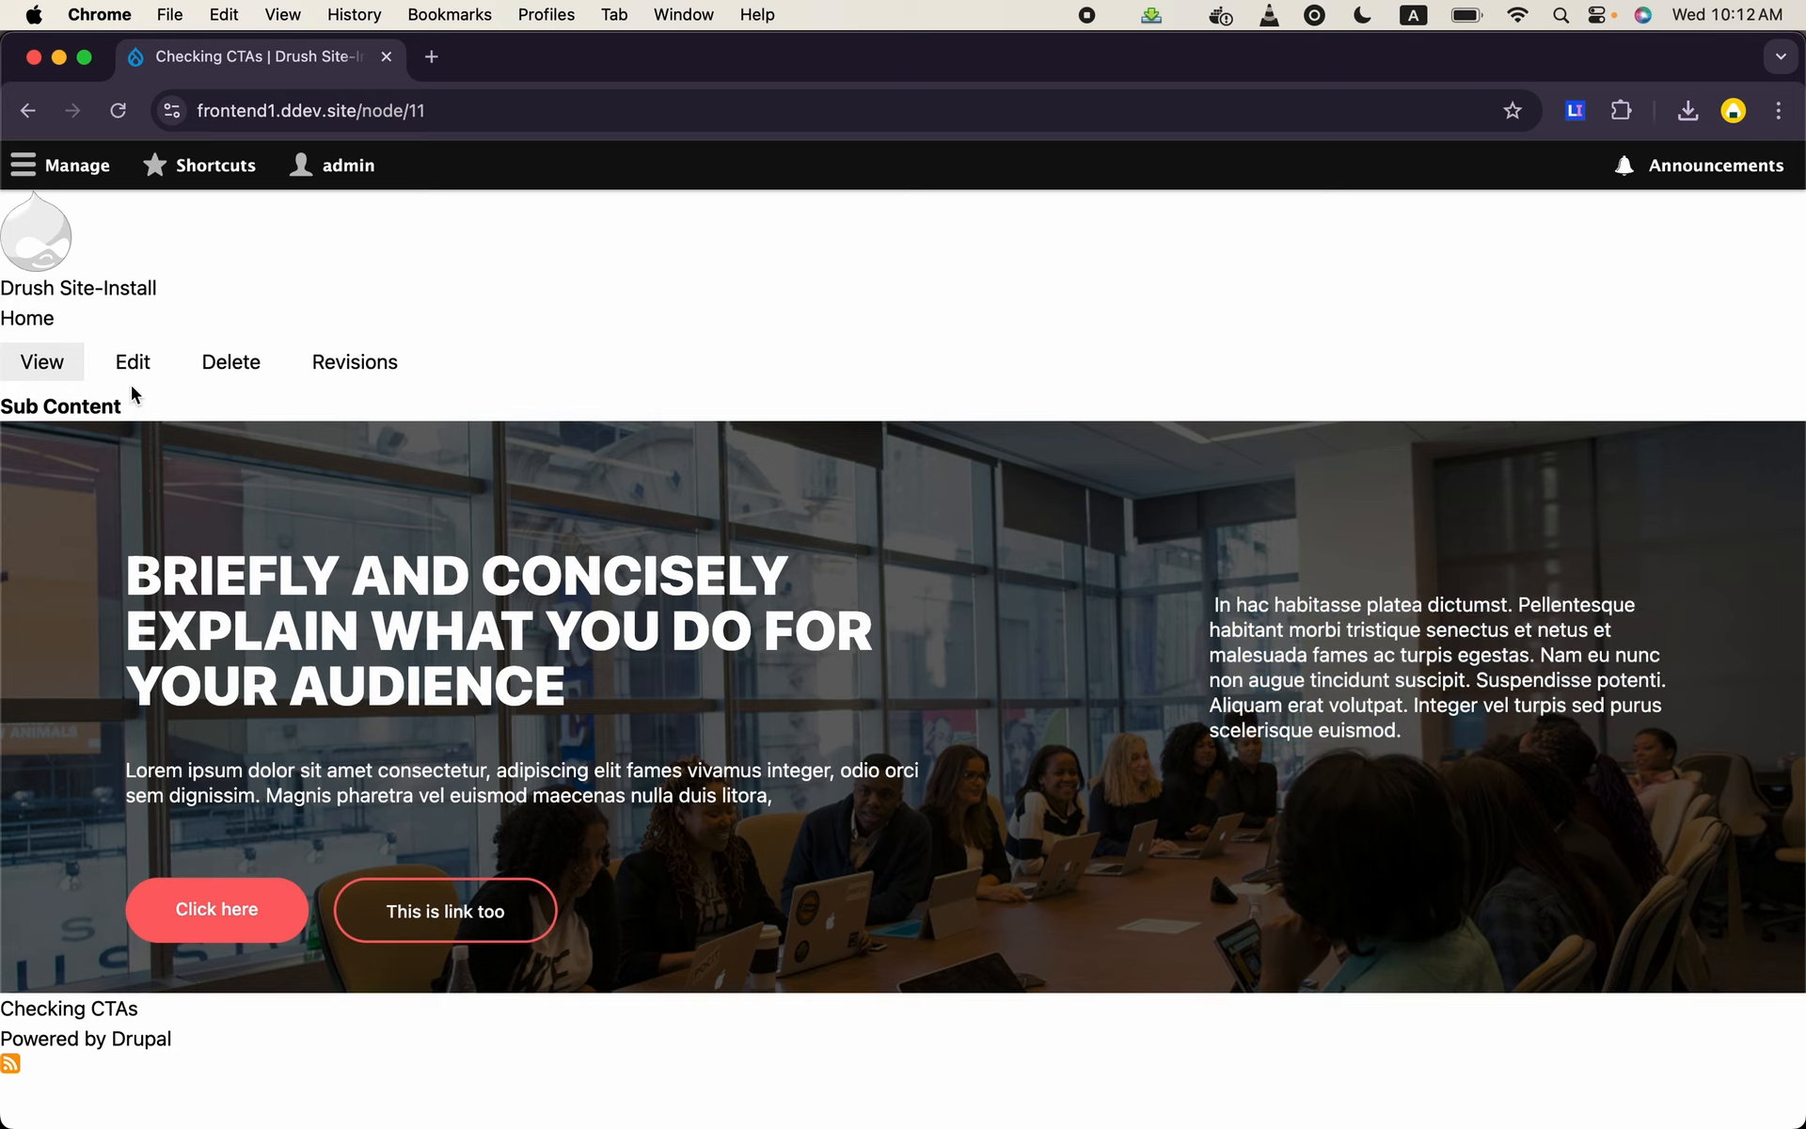
scroll(746, 528, "down", 5)
scroll(746, 529, "down", 15)
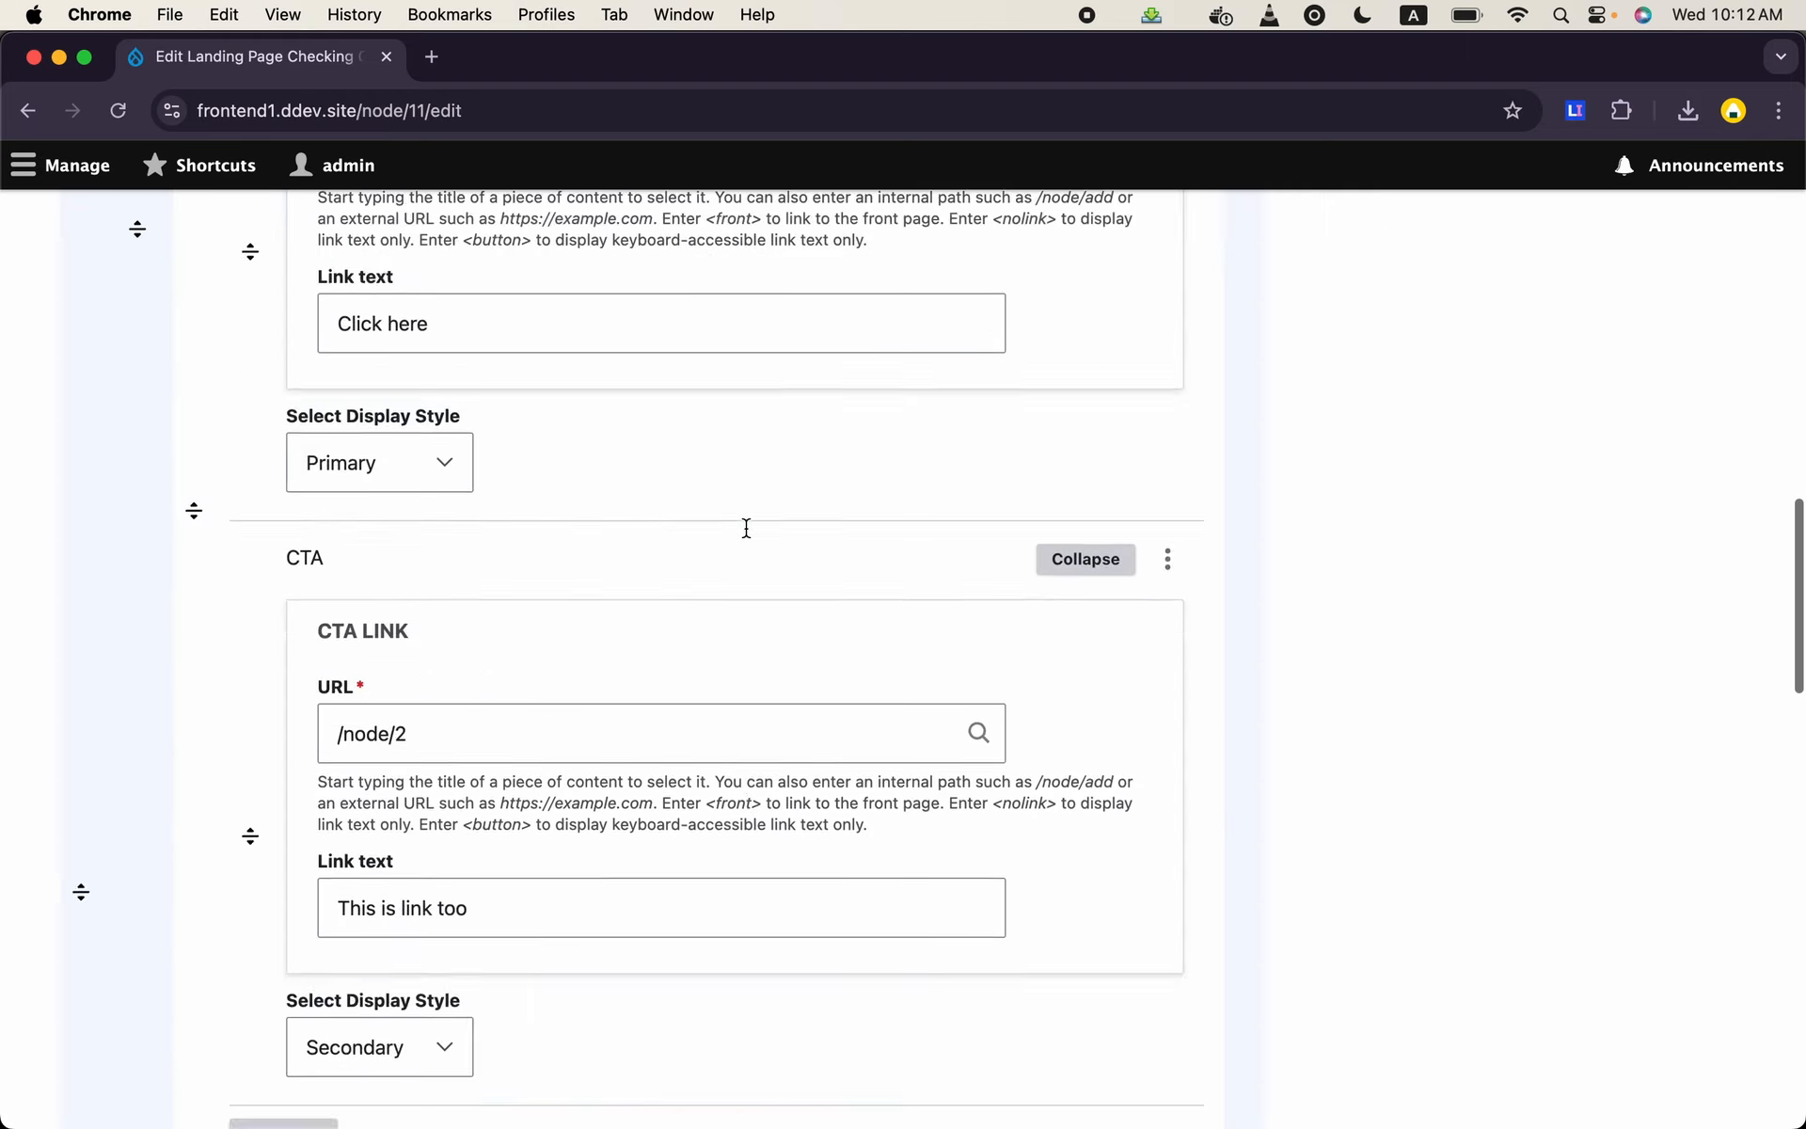
scroll(746, 529, "down", 15)
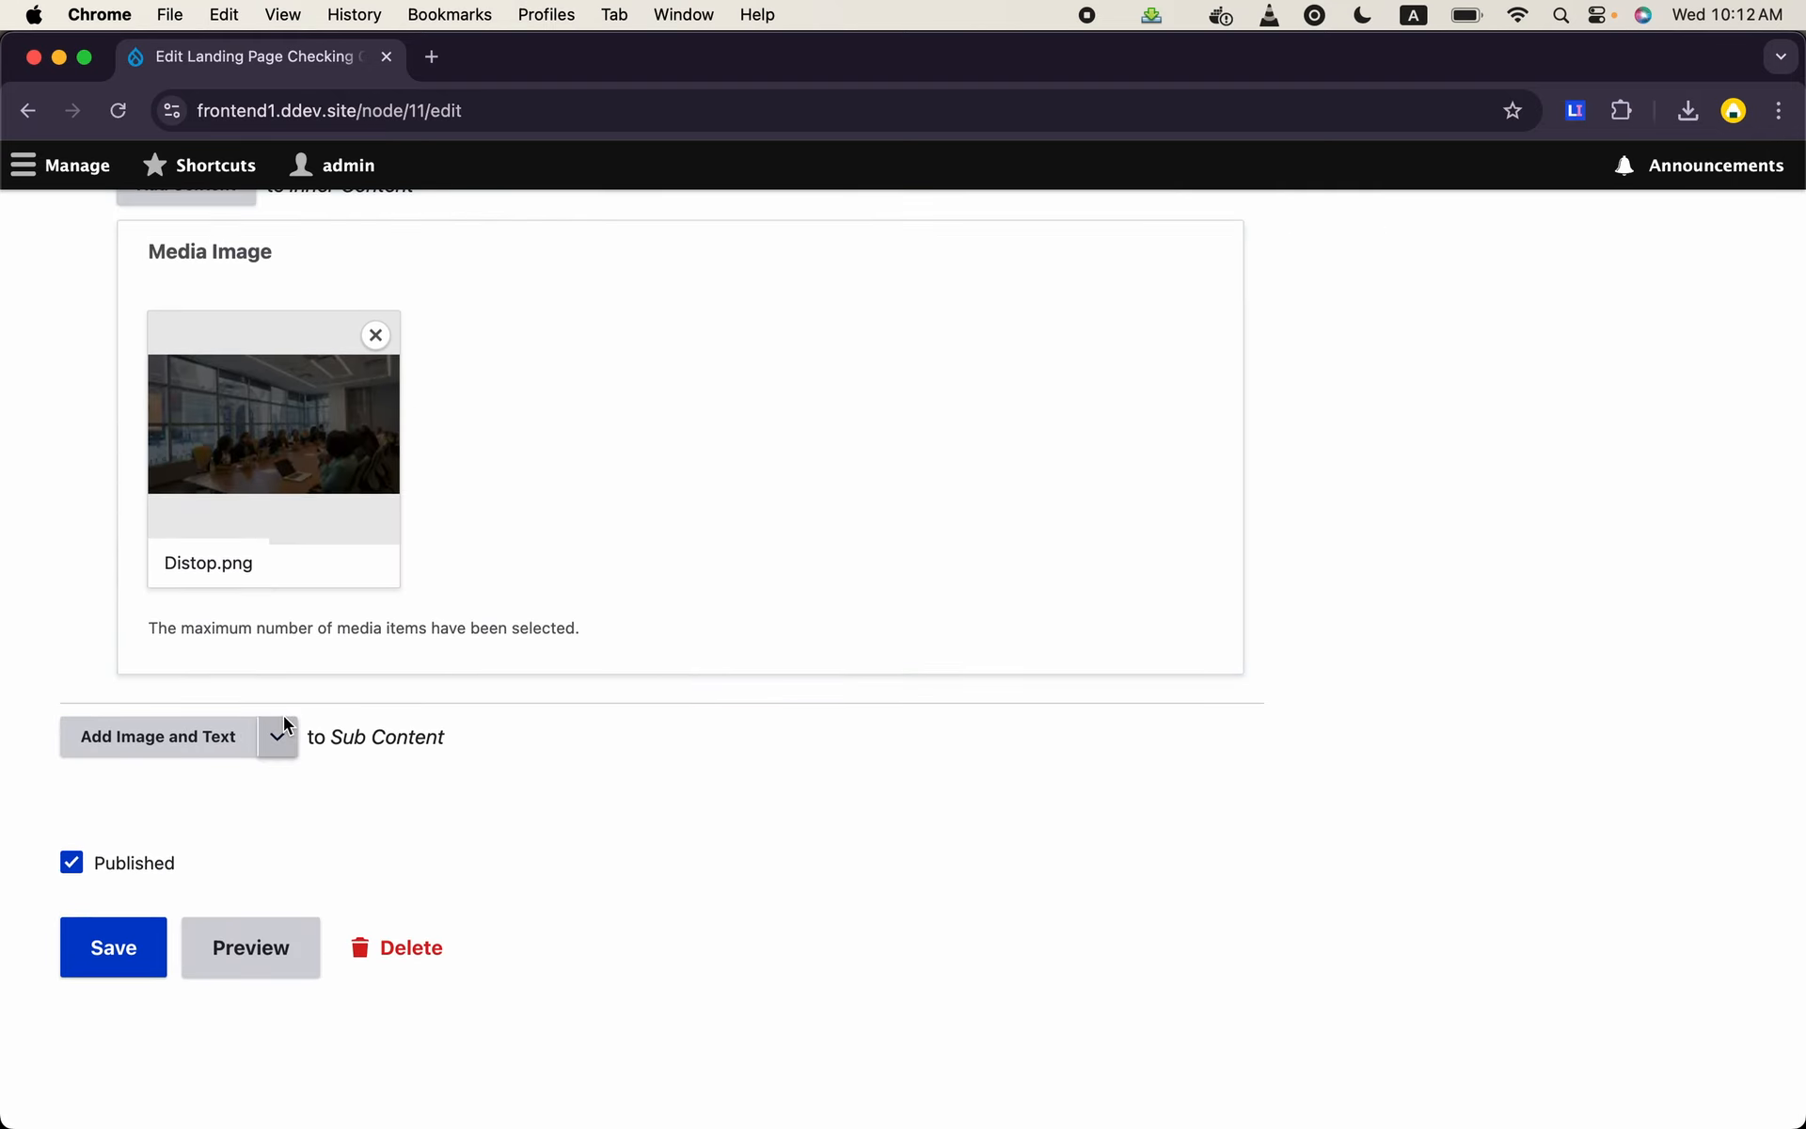
left_click(275, 743)
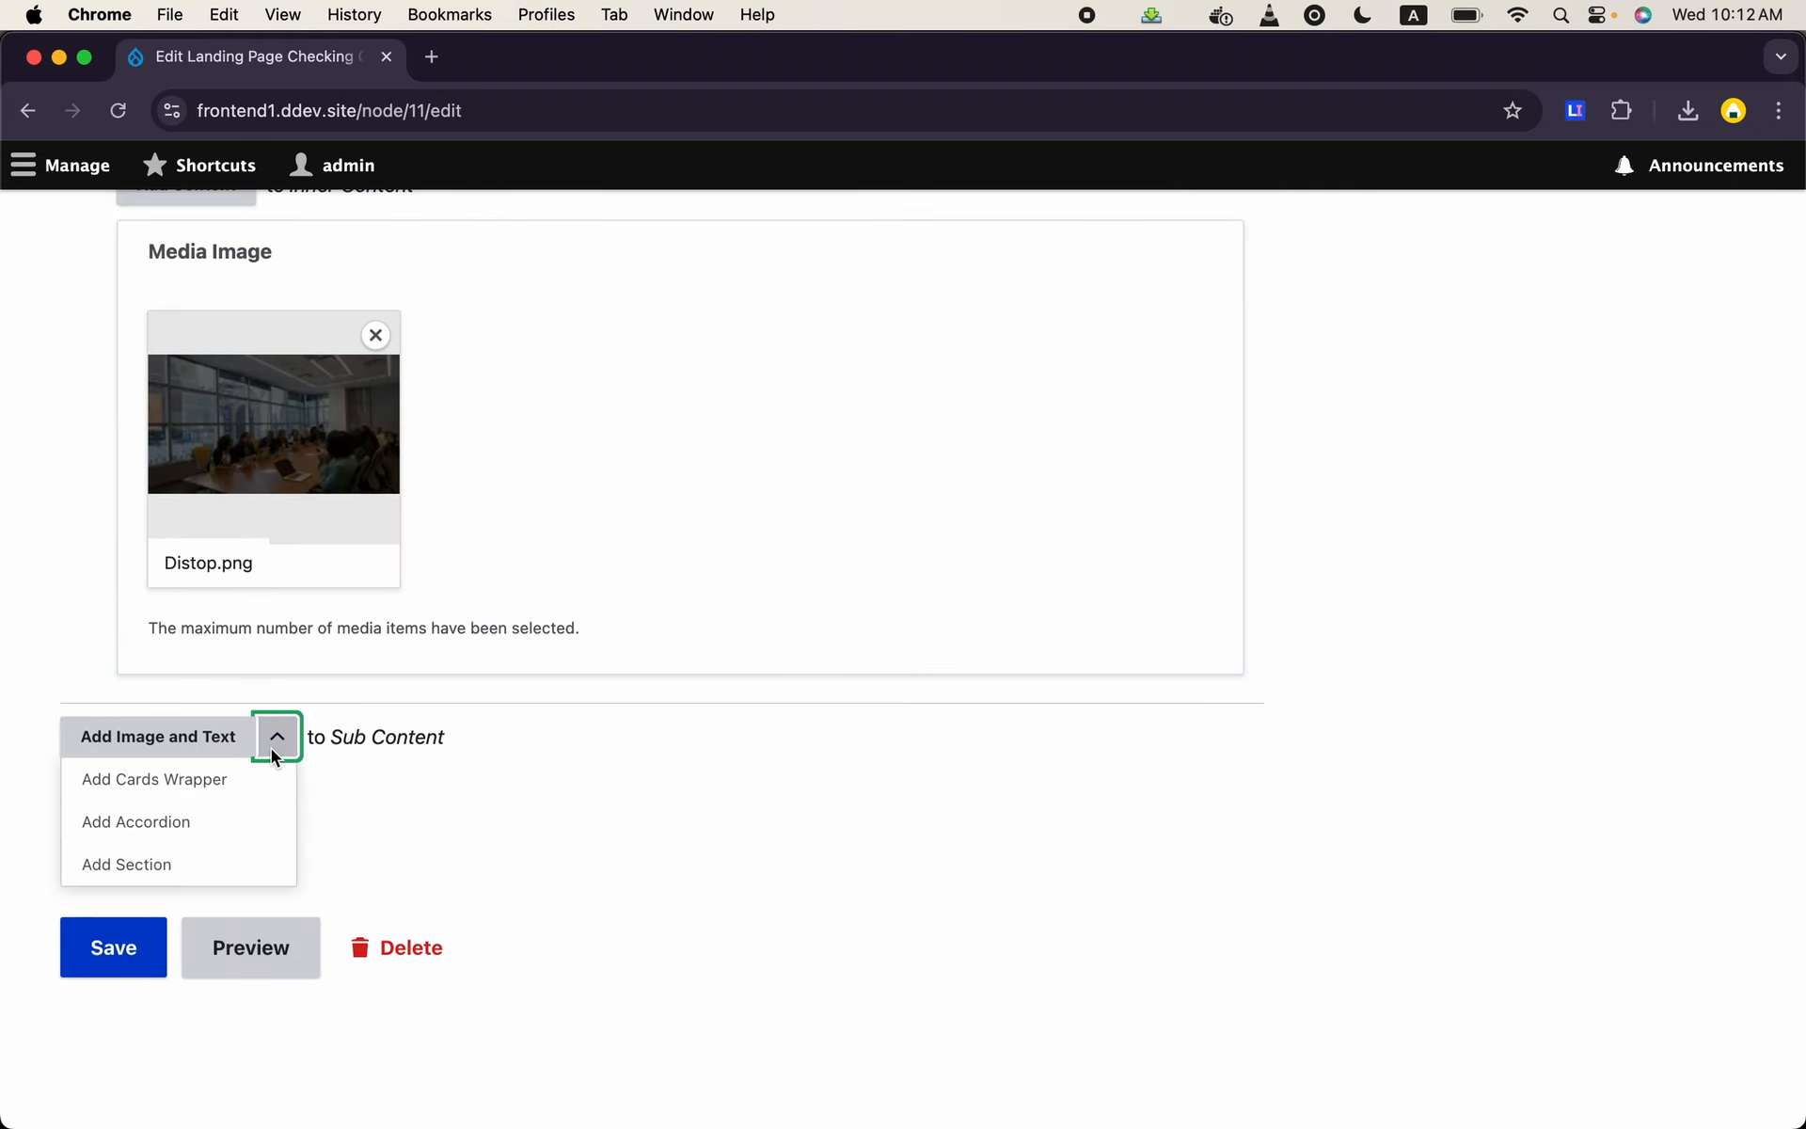
left_click(187, 862)
scroll(190, 856, "down", 6)
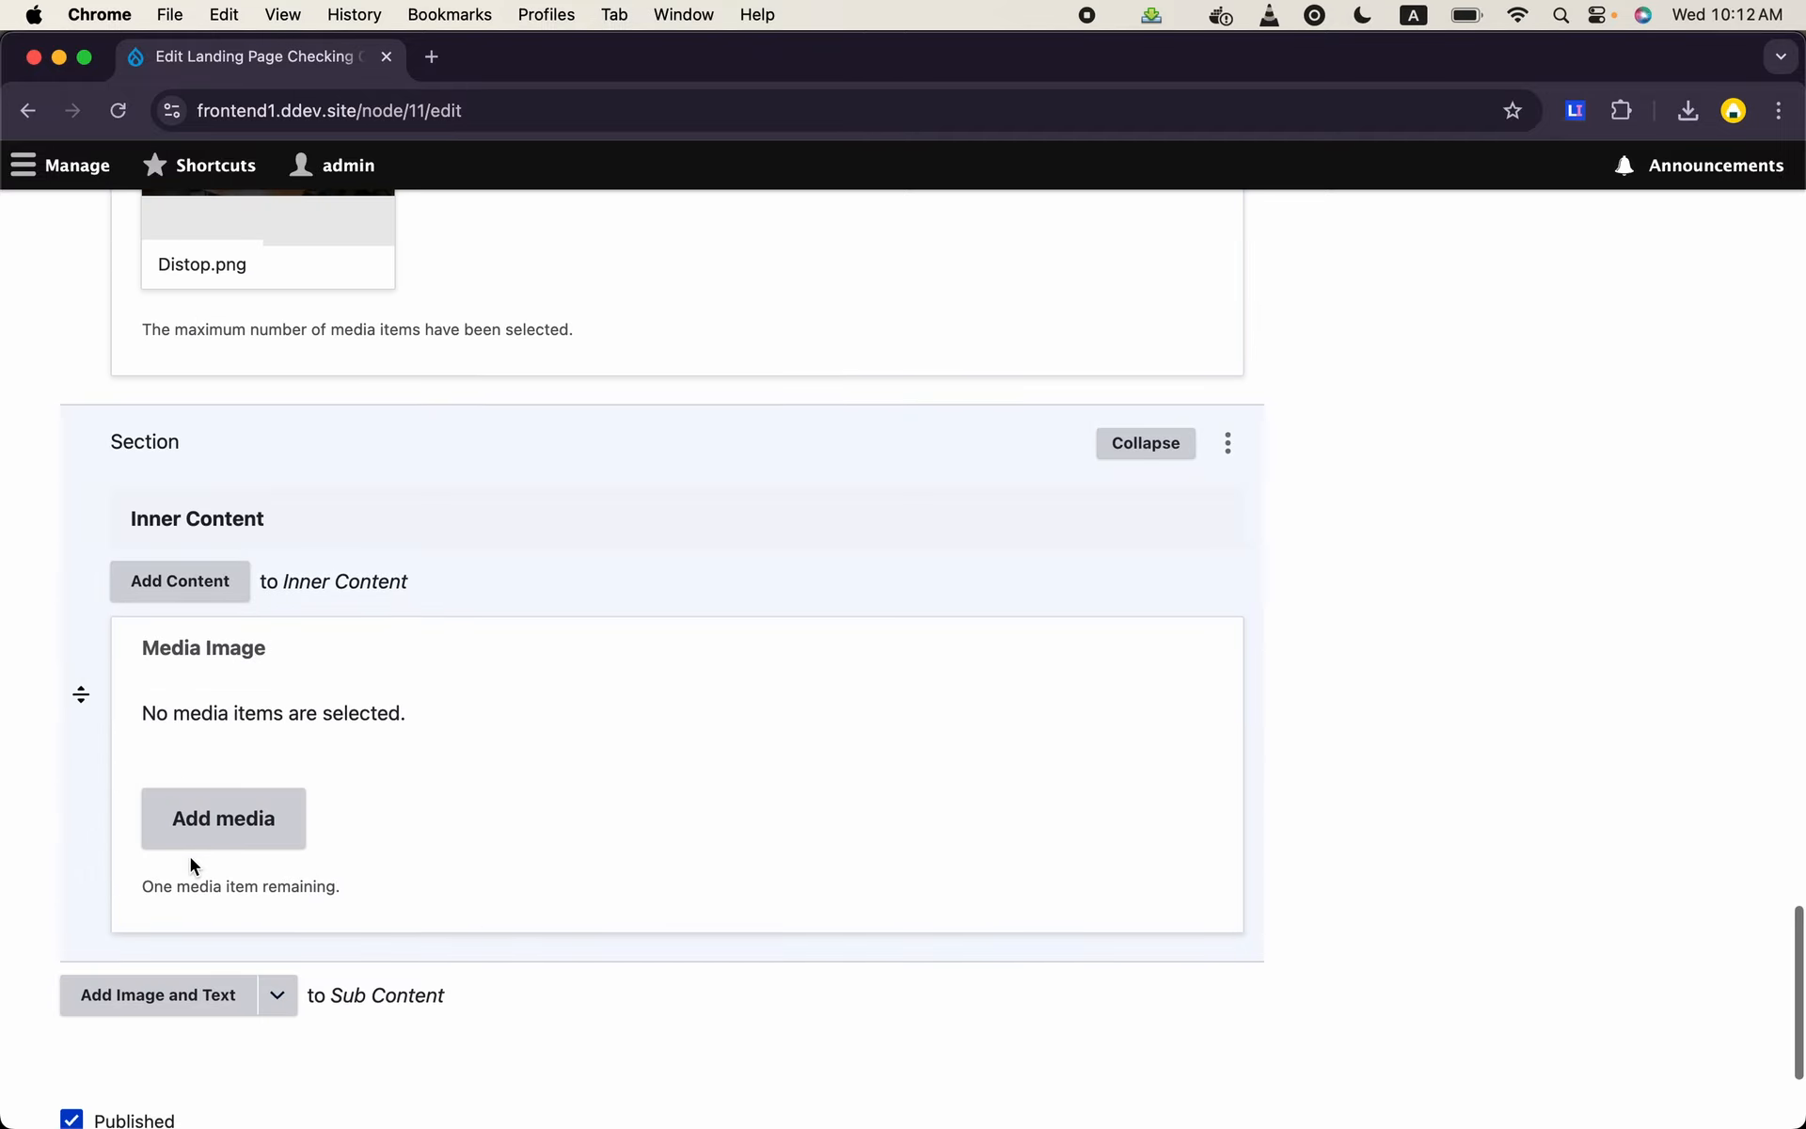
- Upload bg2.jpg from the Downloads folder as media for the new section's Media Image
left_click(226, 839)
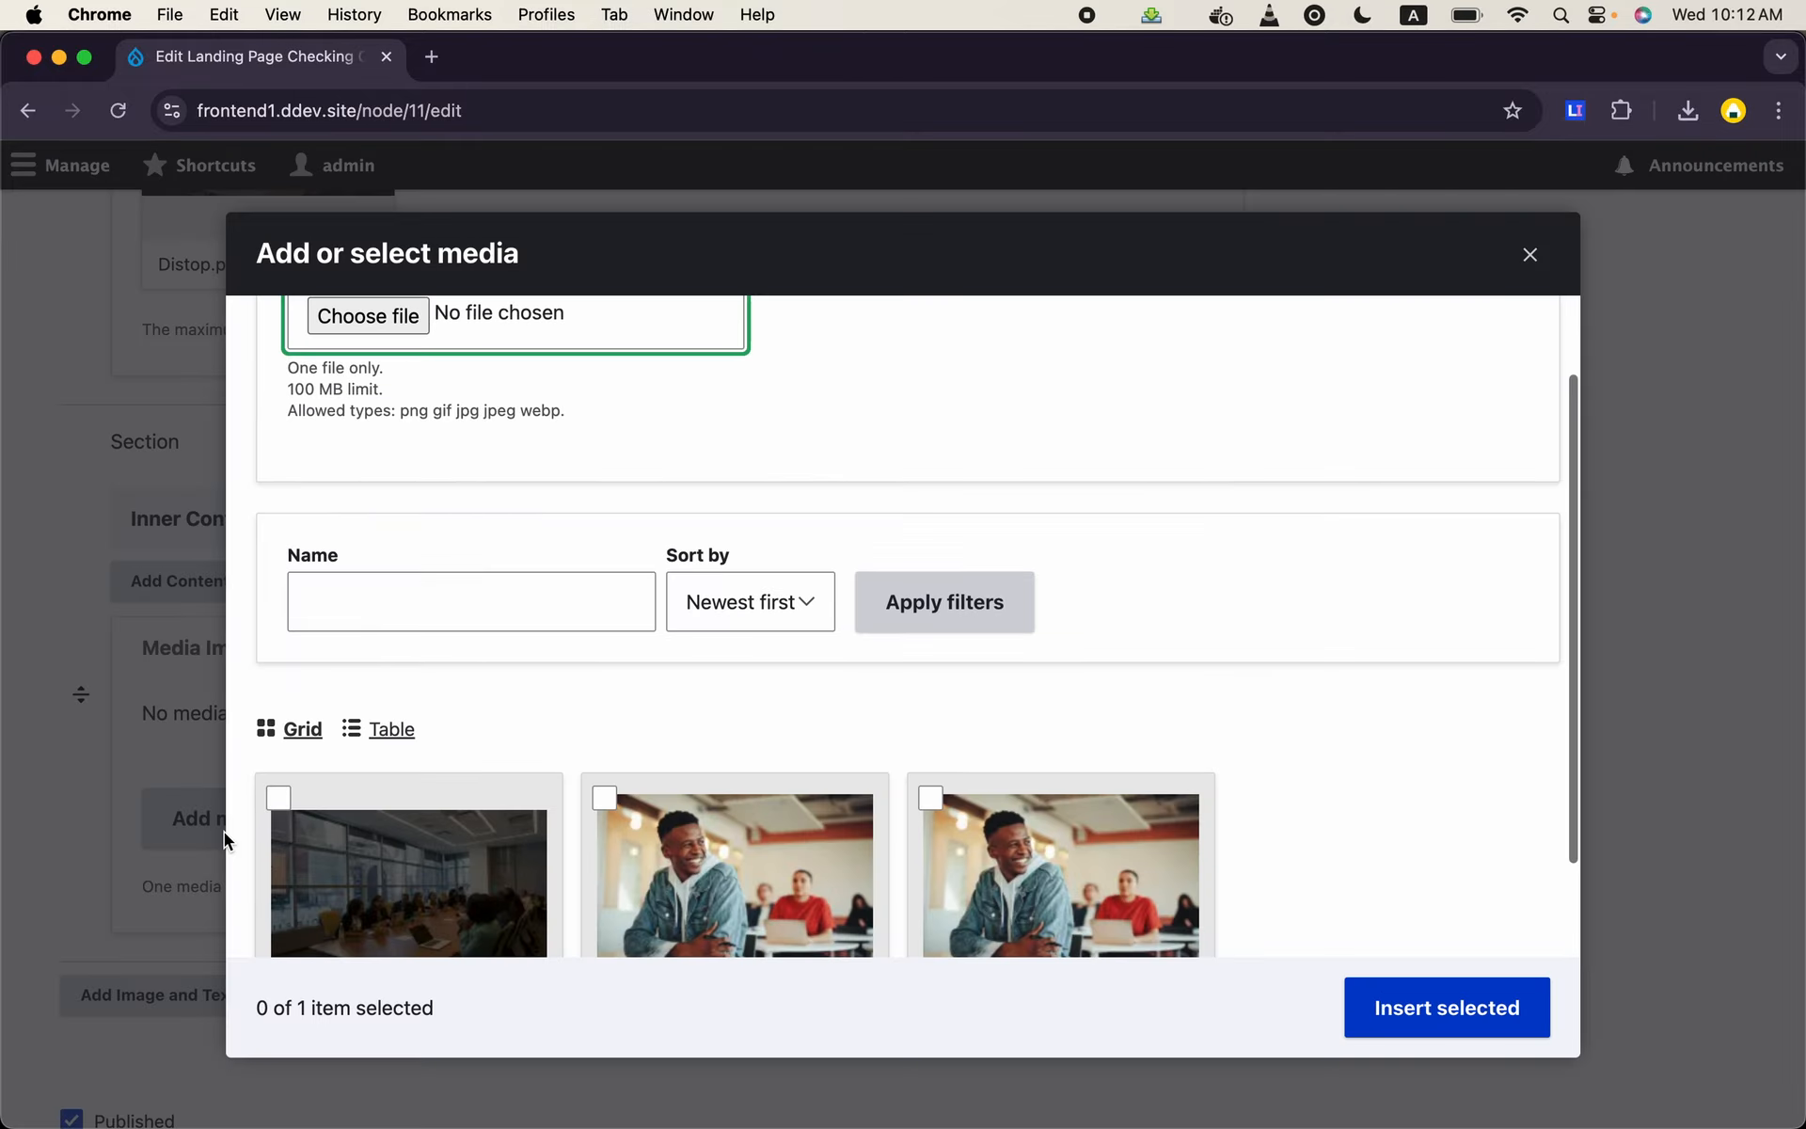
left_click(387, 327)
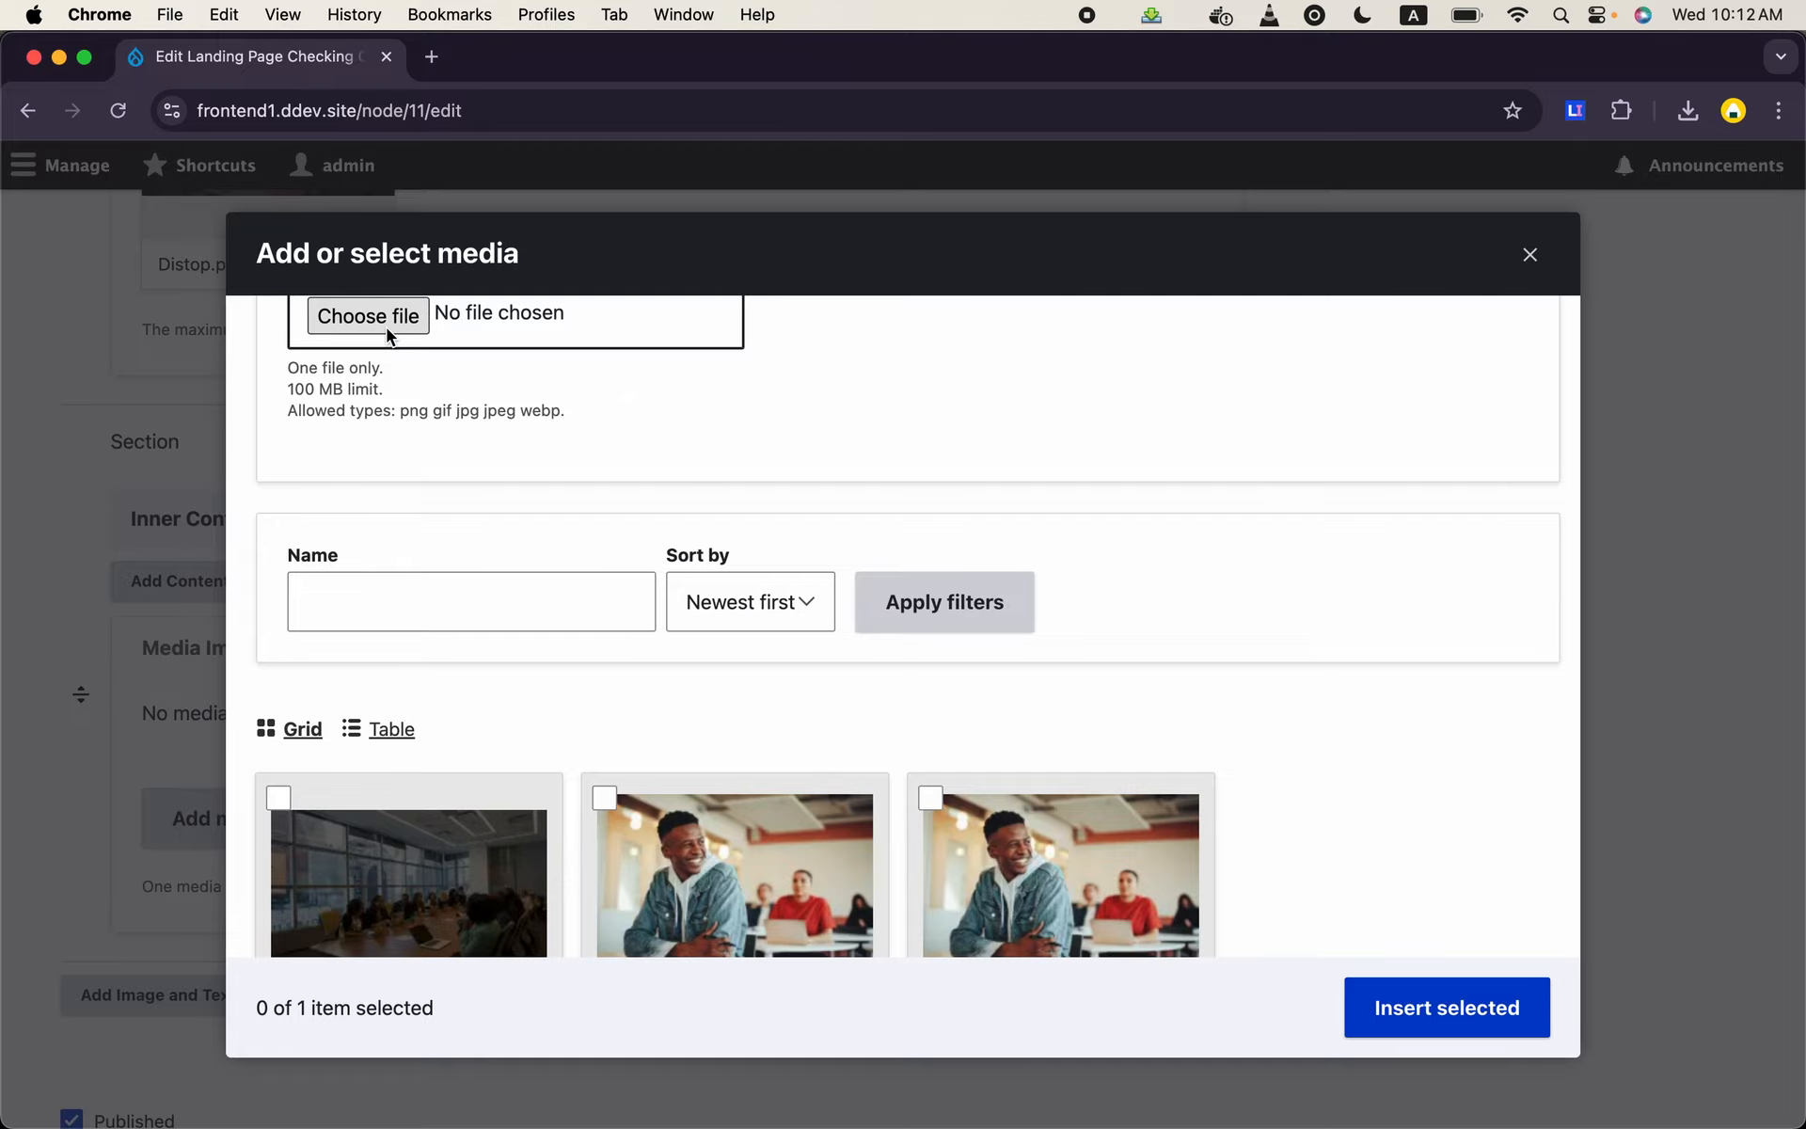
left_click(243, 499)
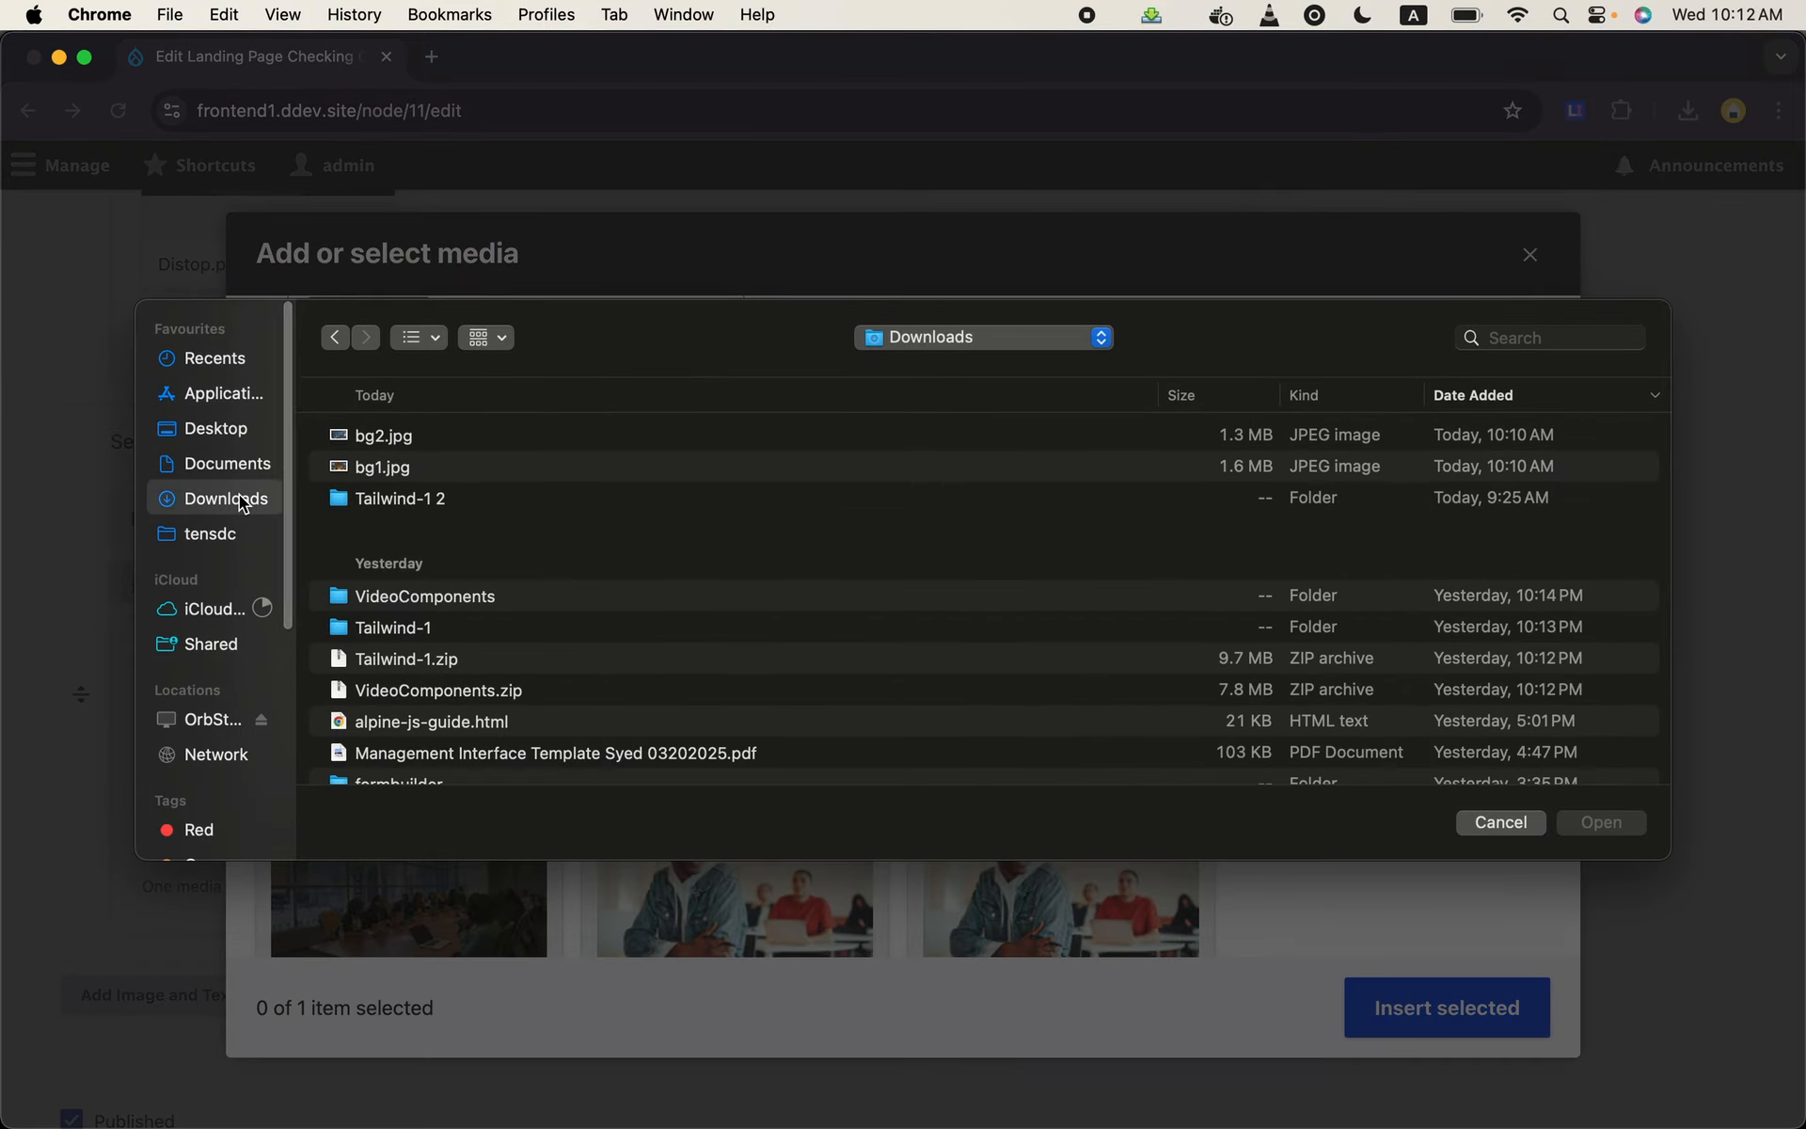
double_click(393, 467)
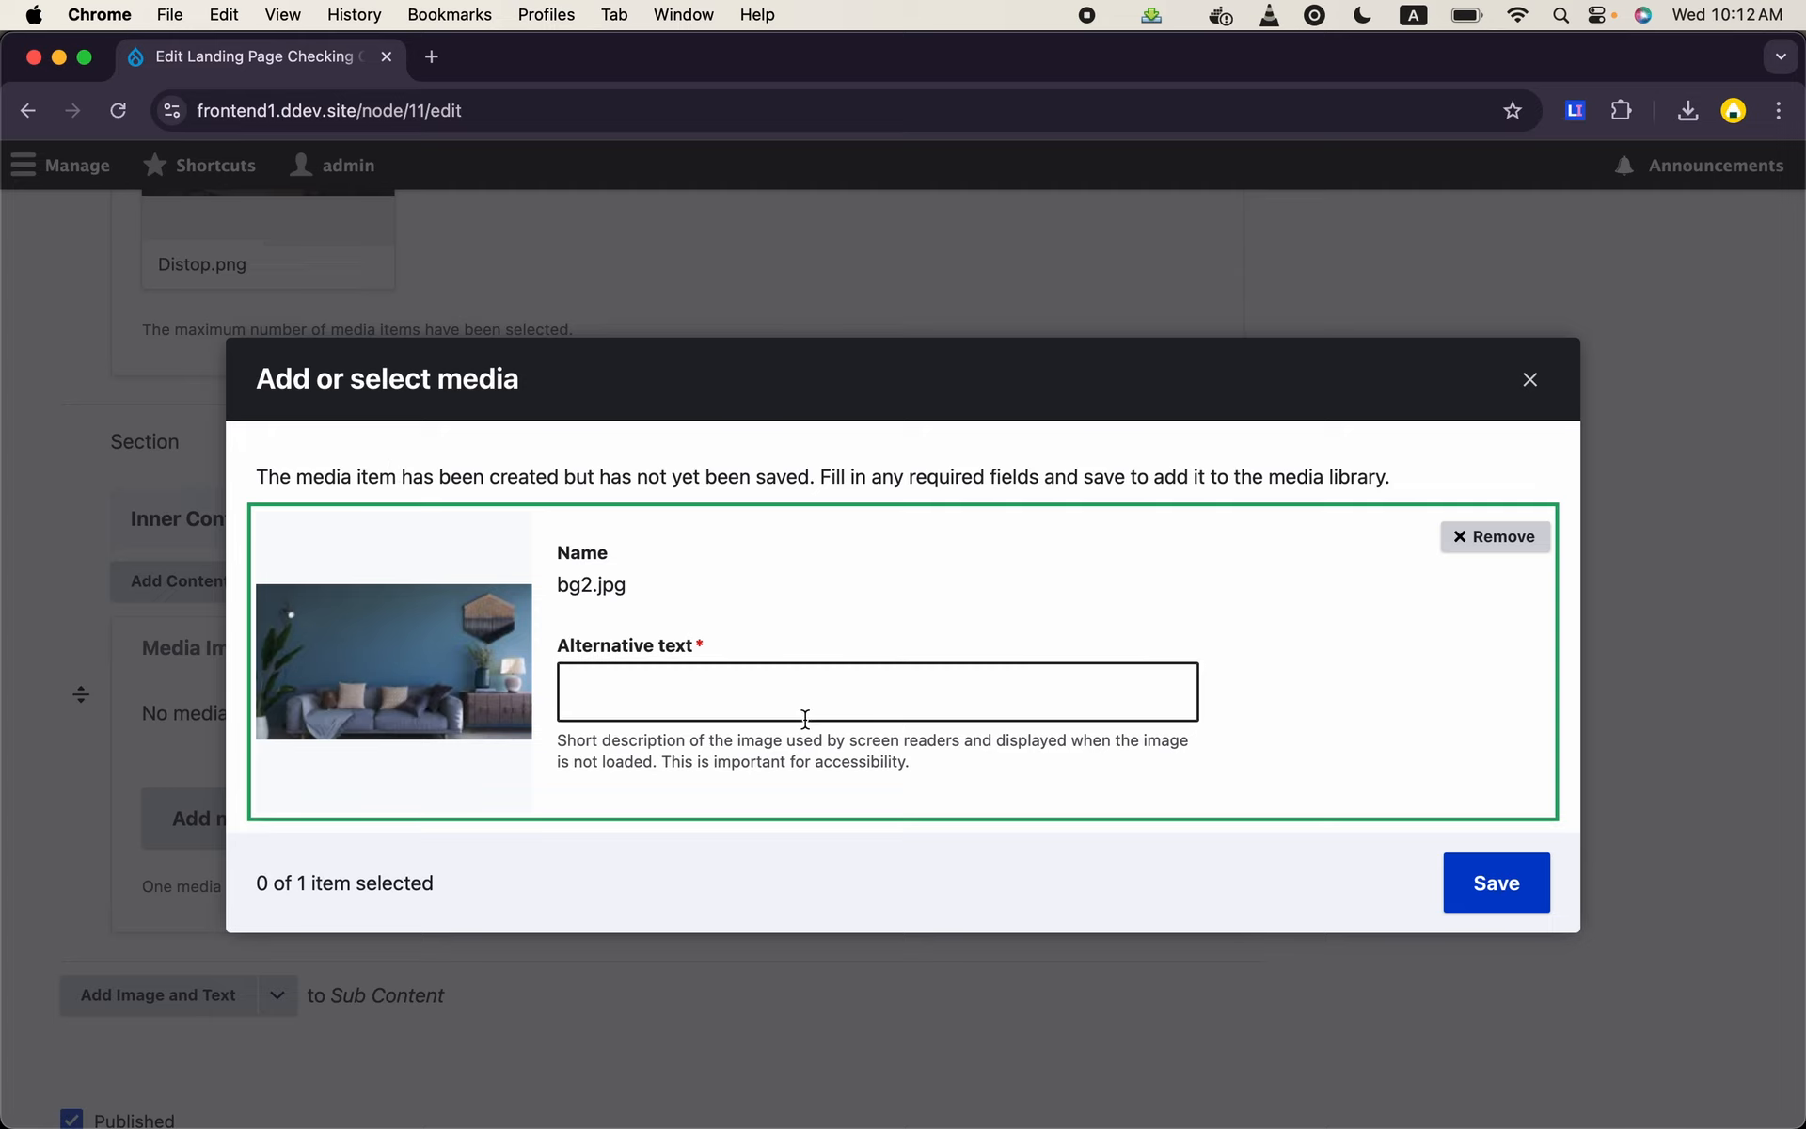
- Give the uploaded bg2.jpg the alternative text "test", save it and insert it into the new section
left_click(846, 688)
type("test")
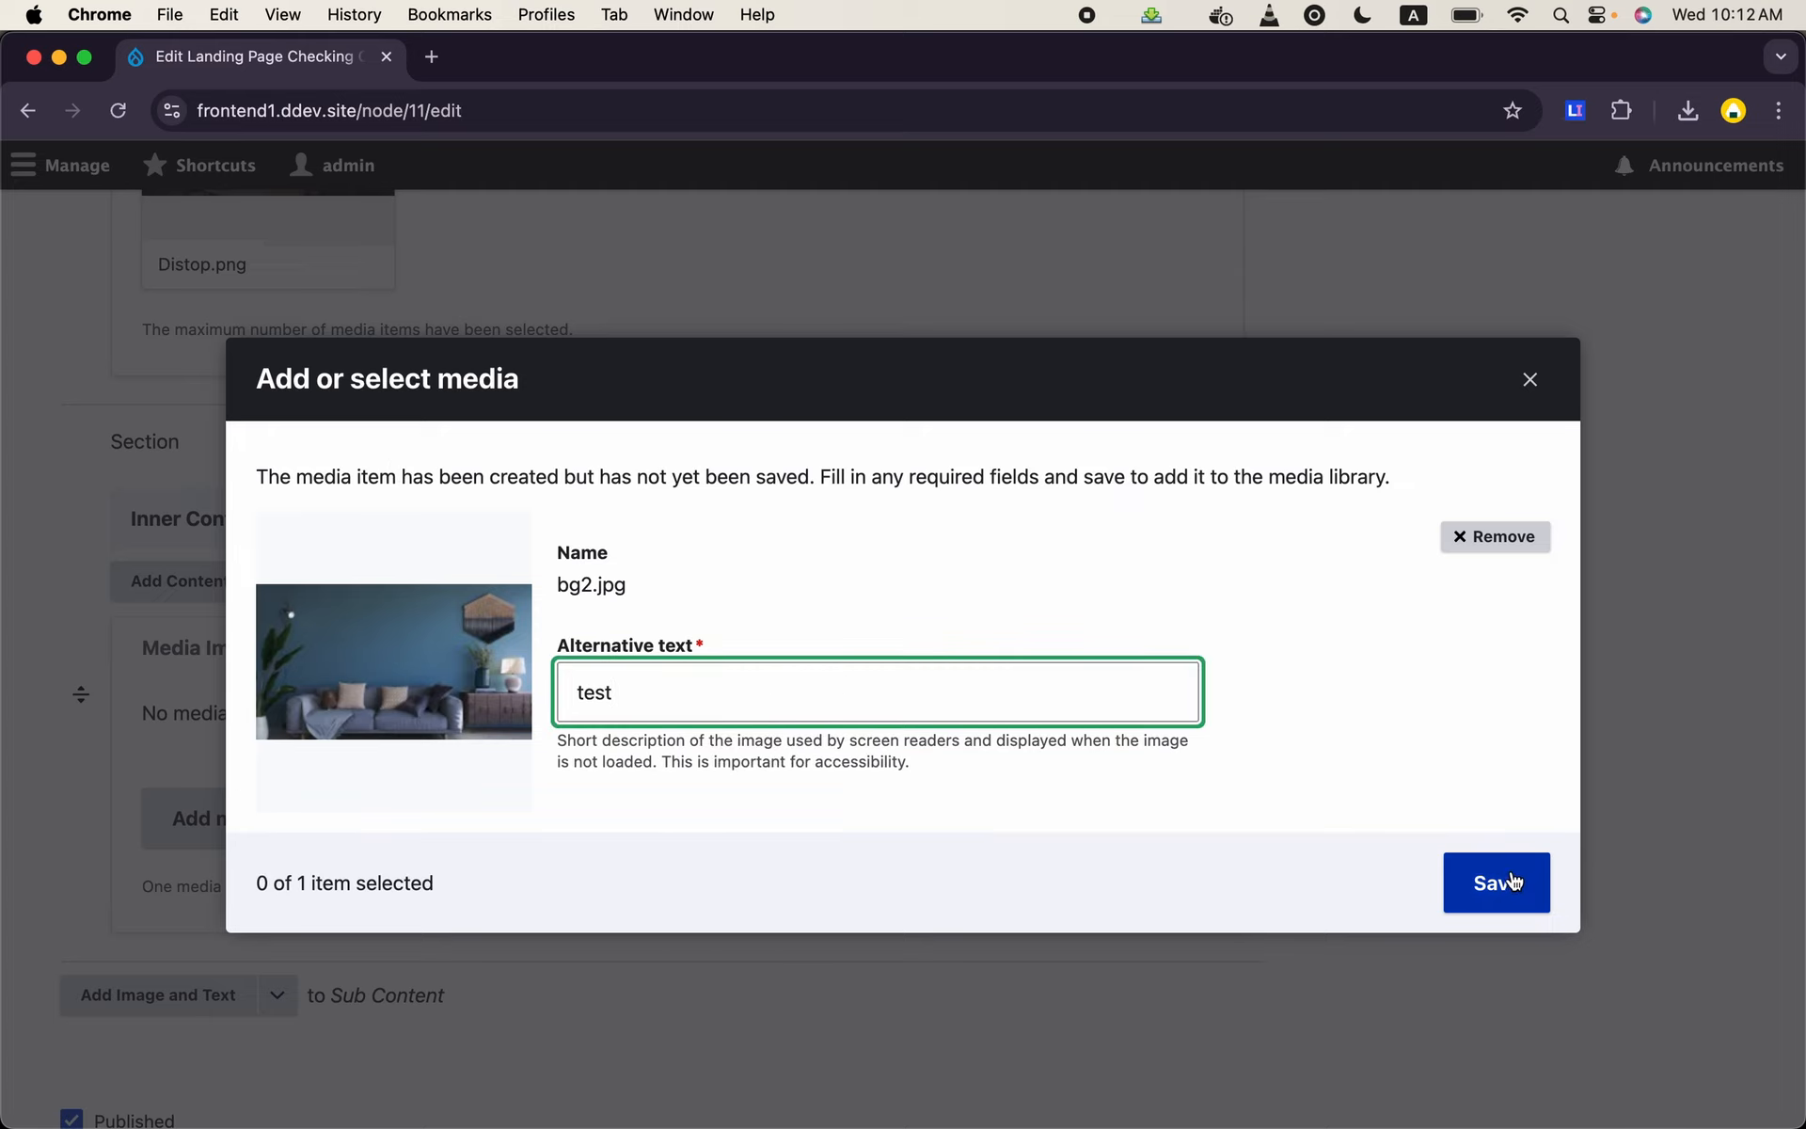
left_click(1512, 881)
scroll(1069, 816, "down", 2)
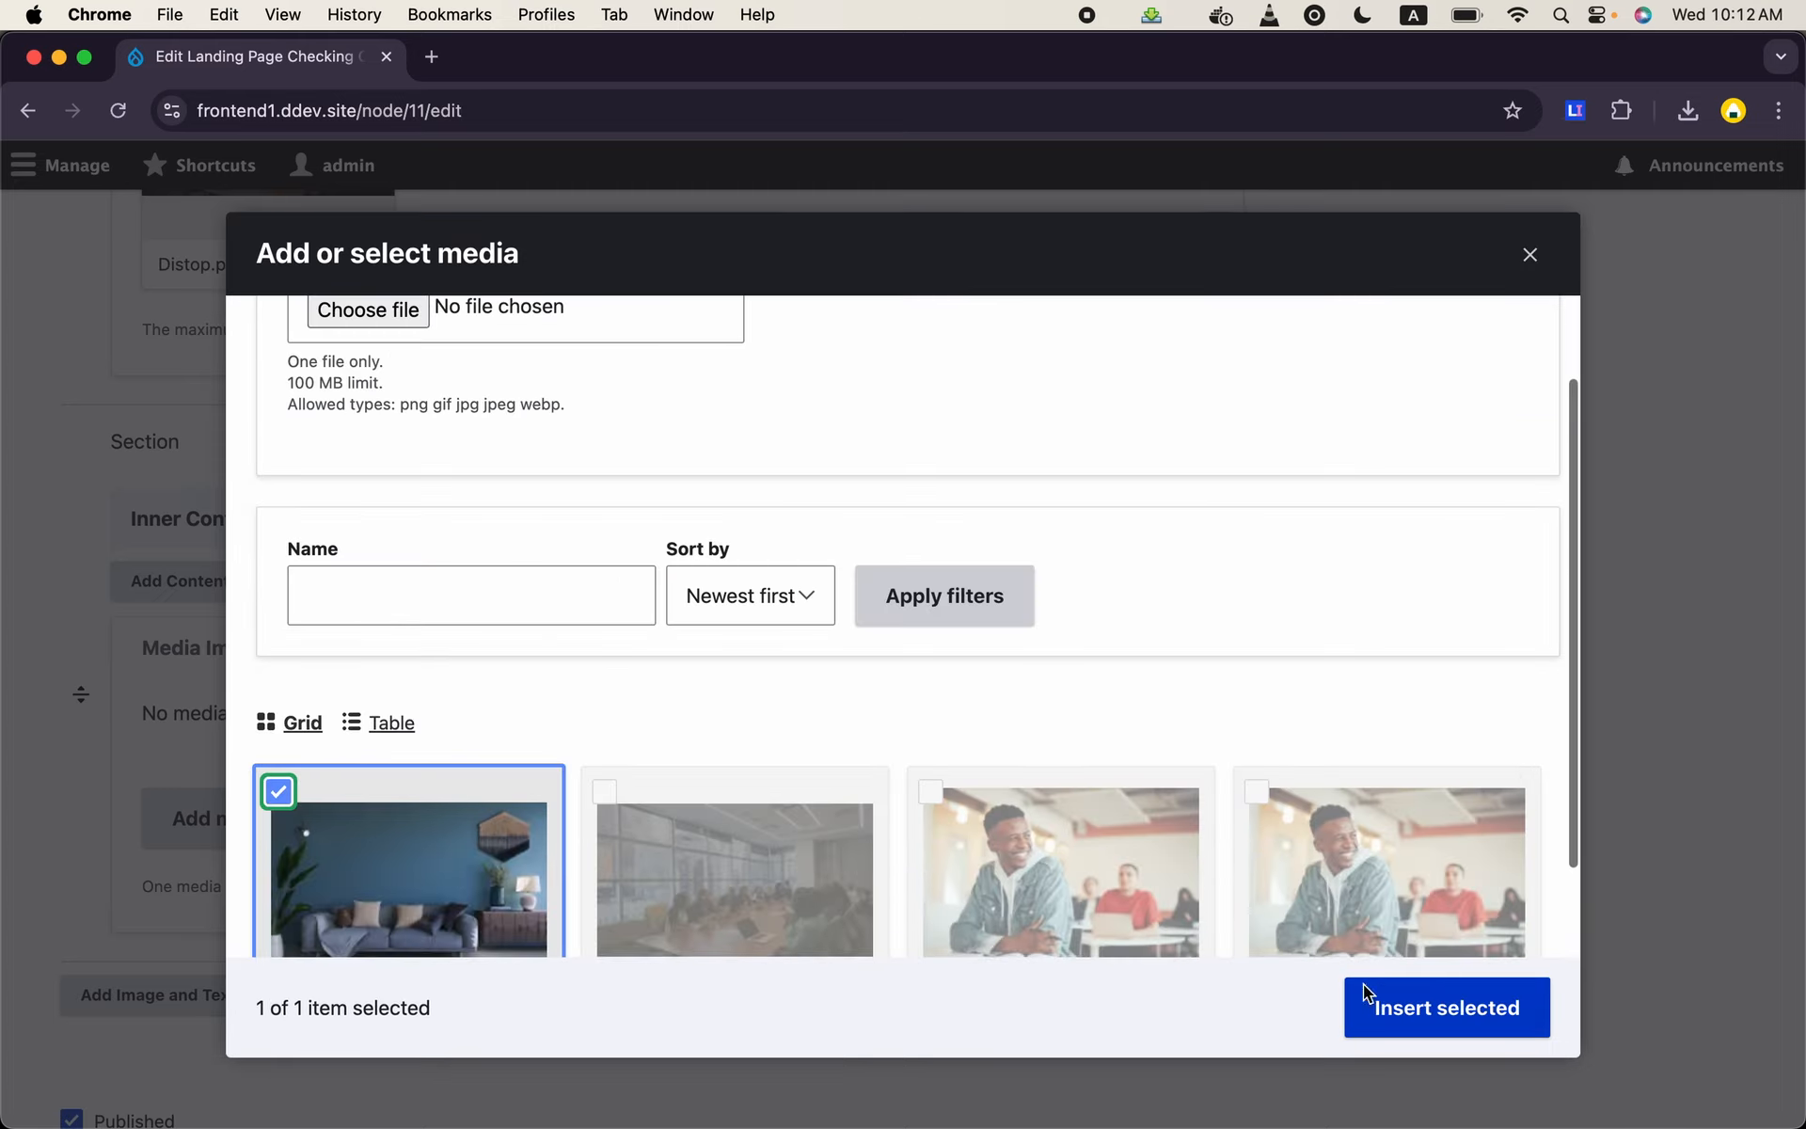
left_click(1434, 1011)
- Add a Content paragraph to the new section's Inner Content and set its Columns option to Three Columns
scroll(816, 877, "up", 3)
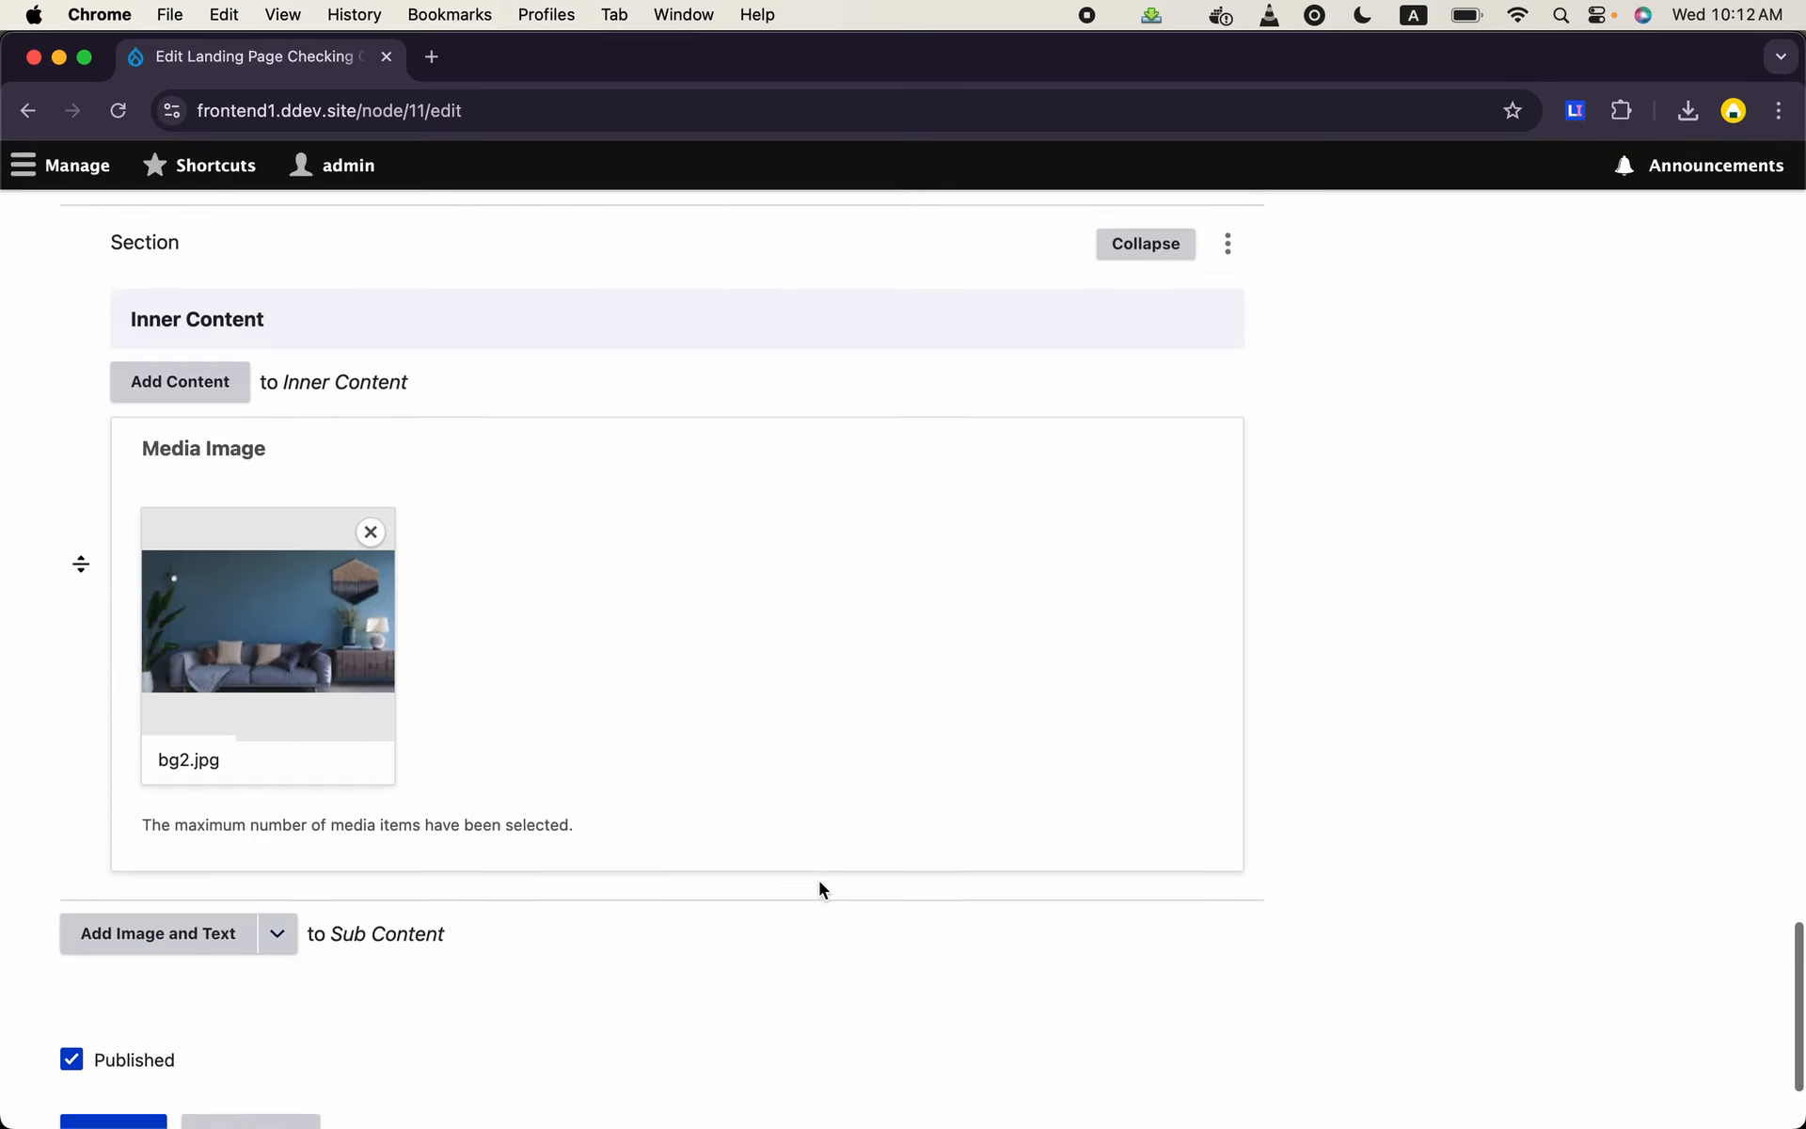
scroll(628, 735, "up", 3)
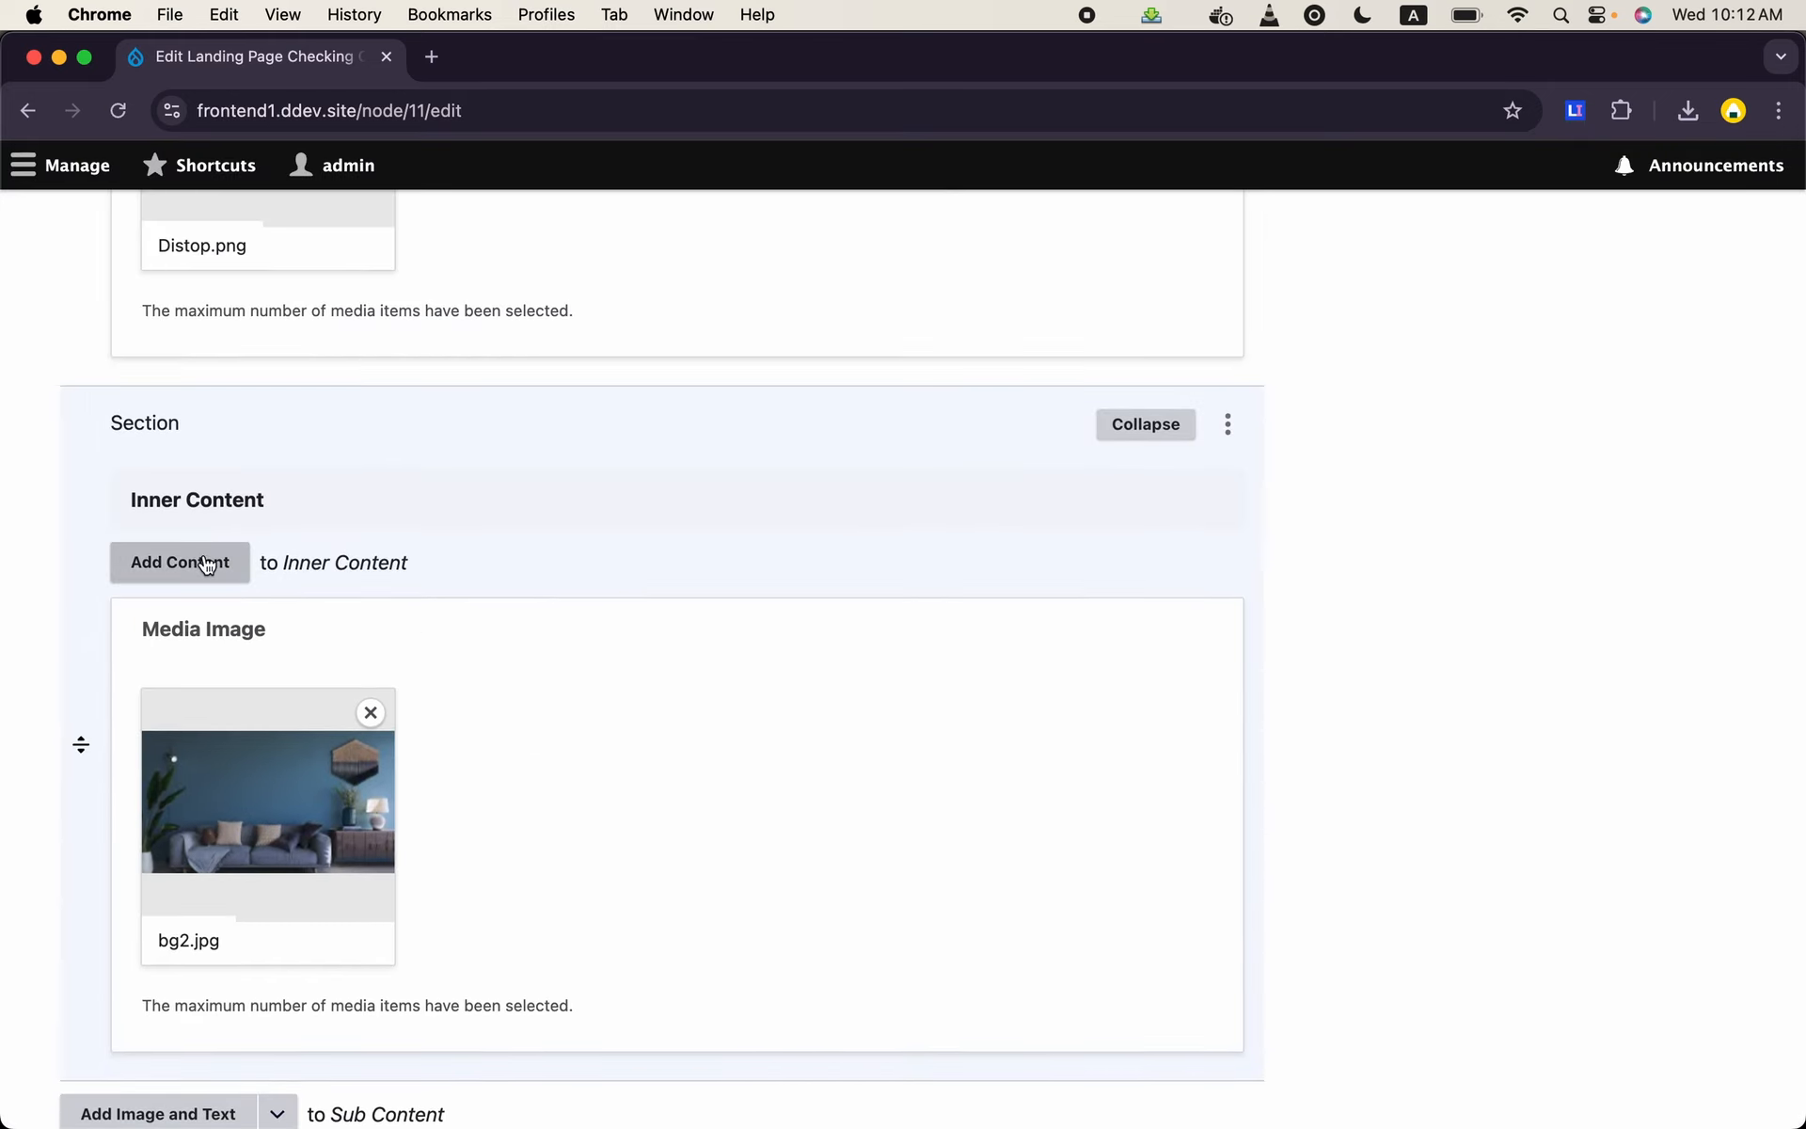
left_click(207, 564)
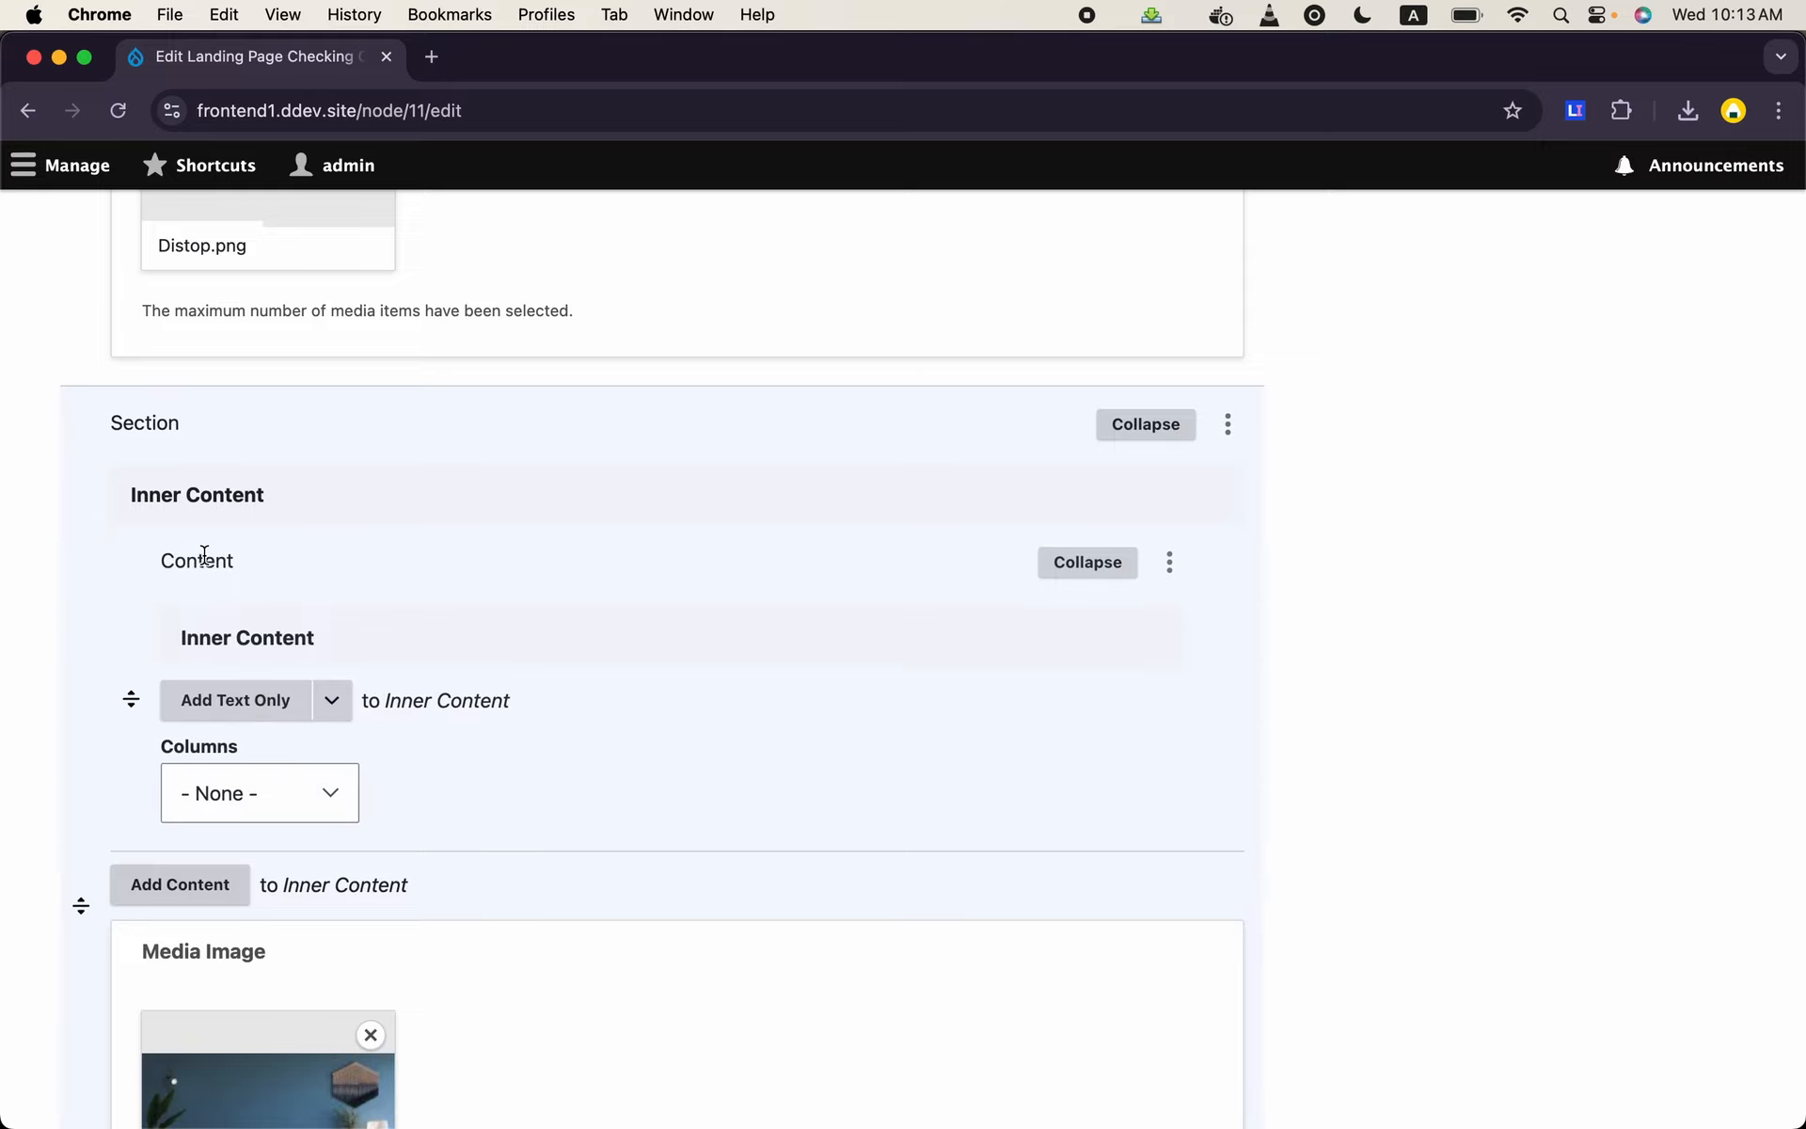
scroll(452, 668, "down", 1)
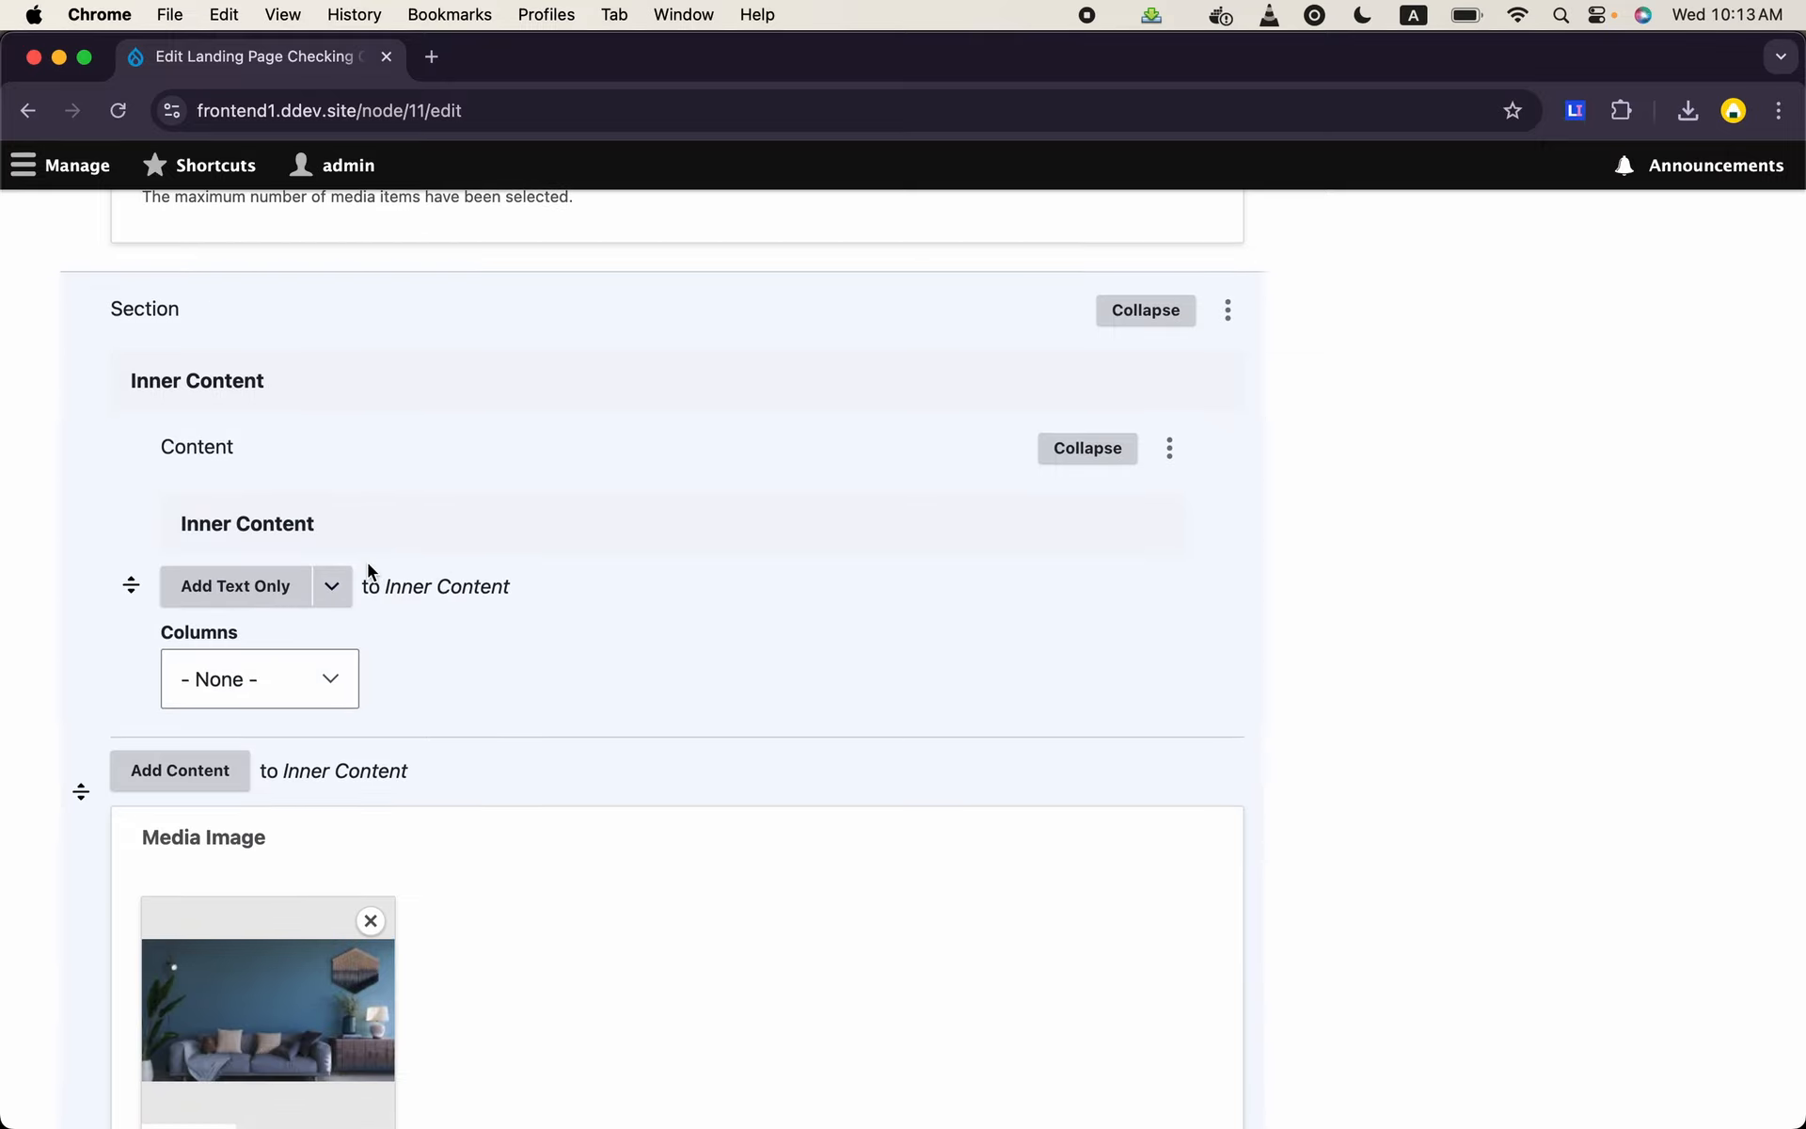
left_click(325, 680)
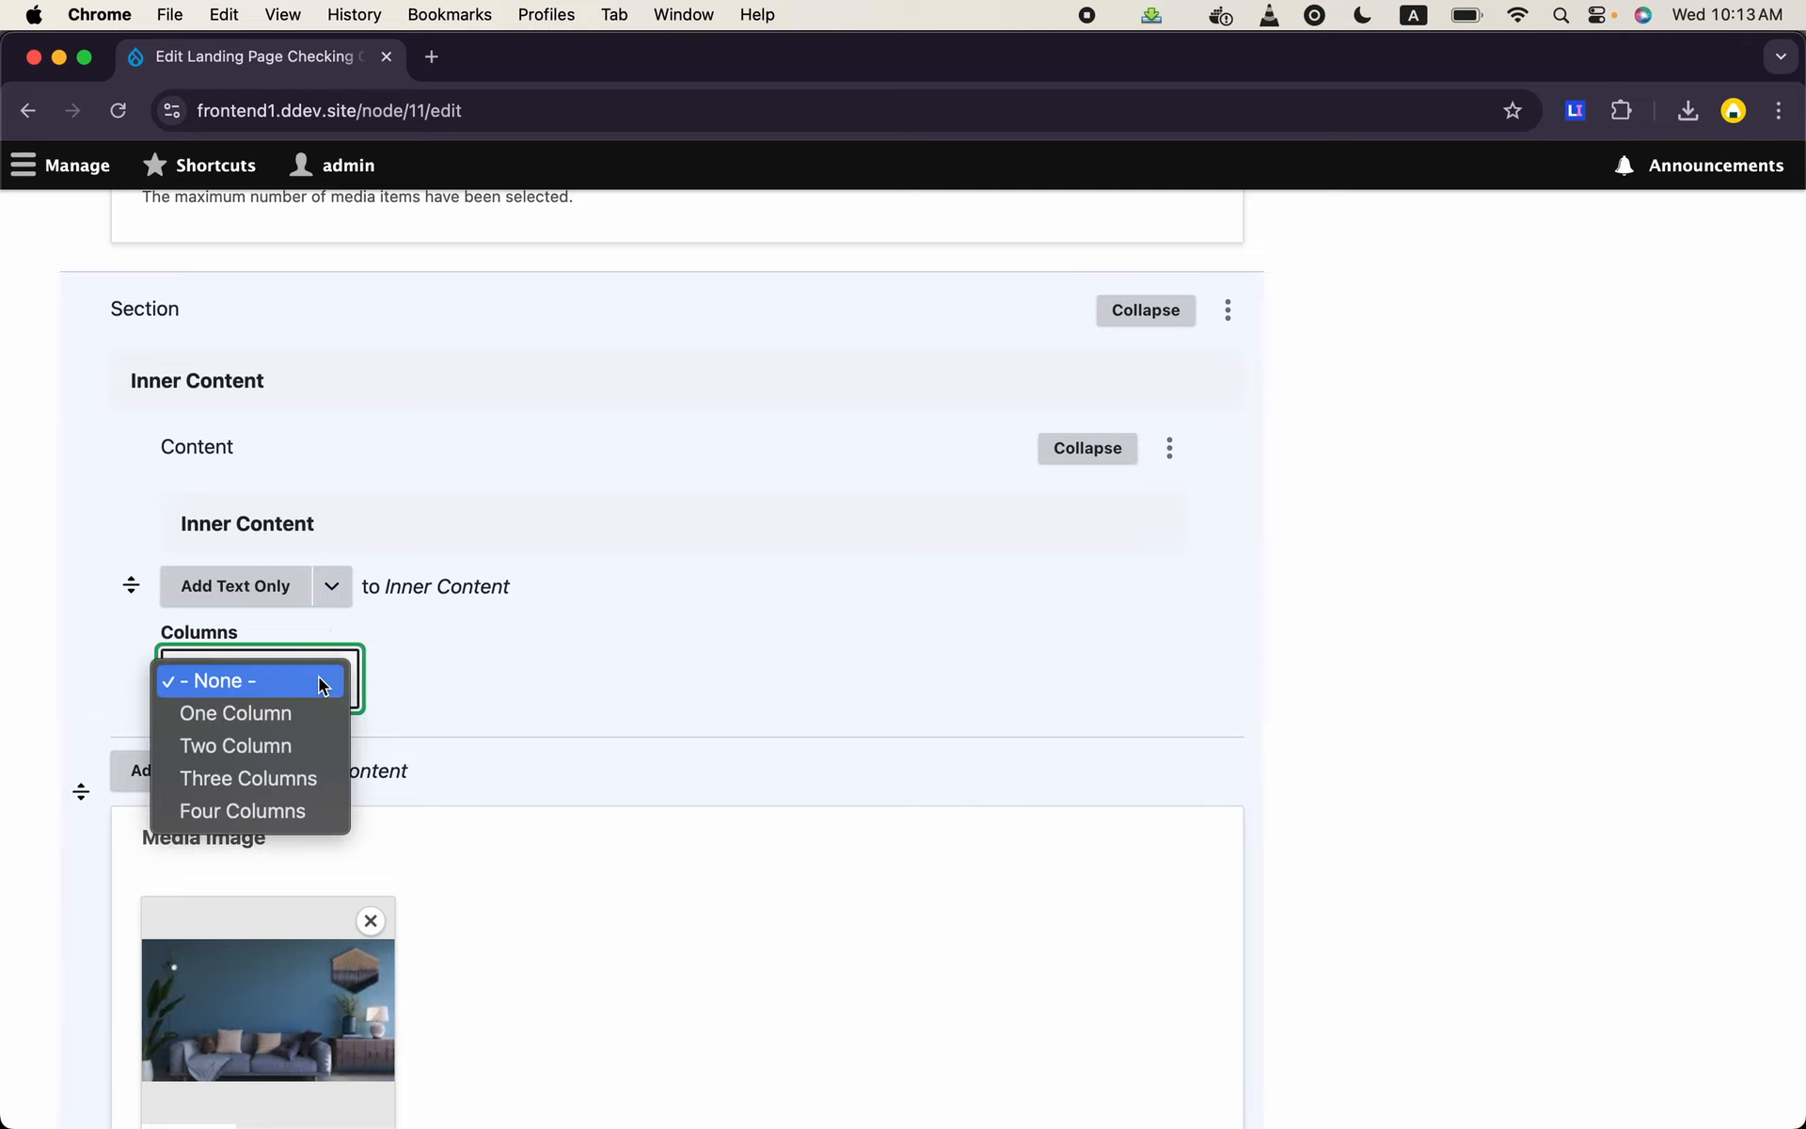
left_click(263, 775)
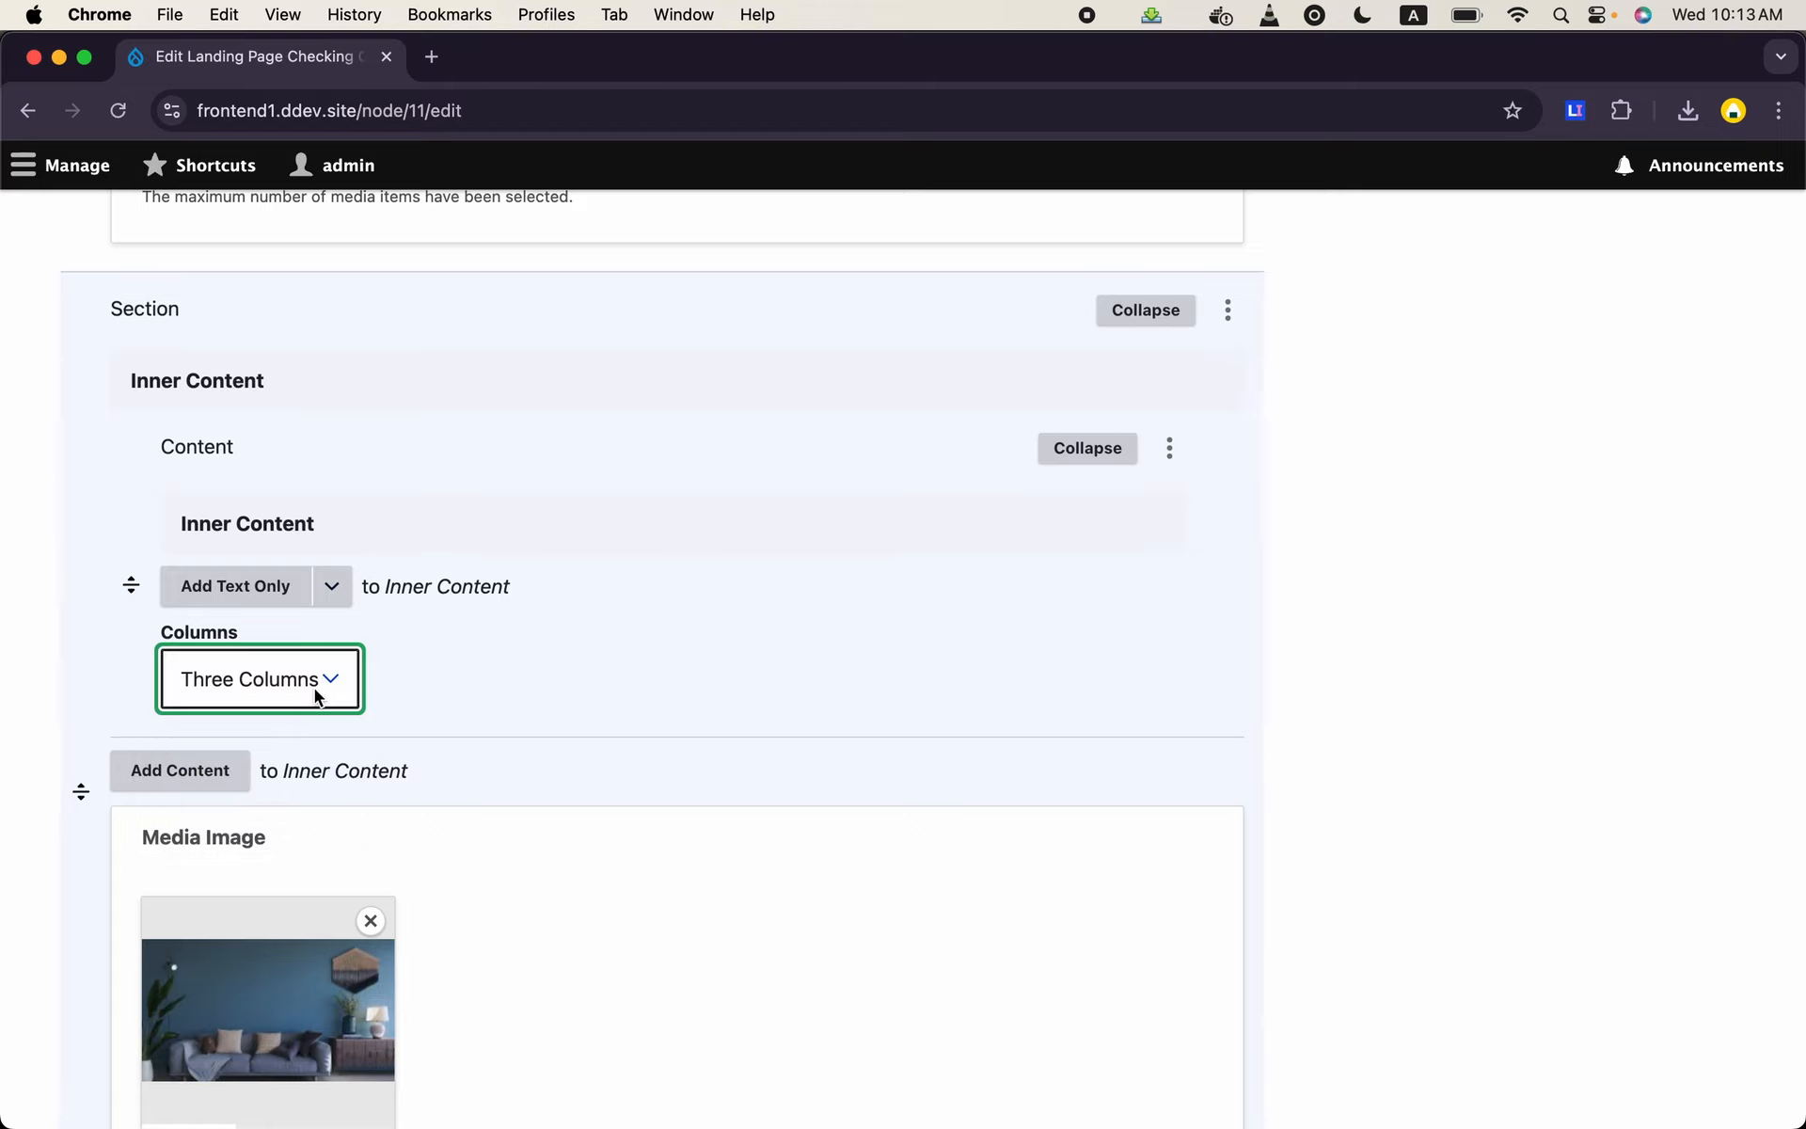
- Add a Text Only paragraph inside the new content paragraph and title it "First Column Text"
left_click(261, 598)
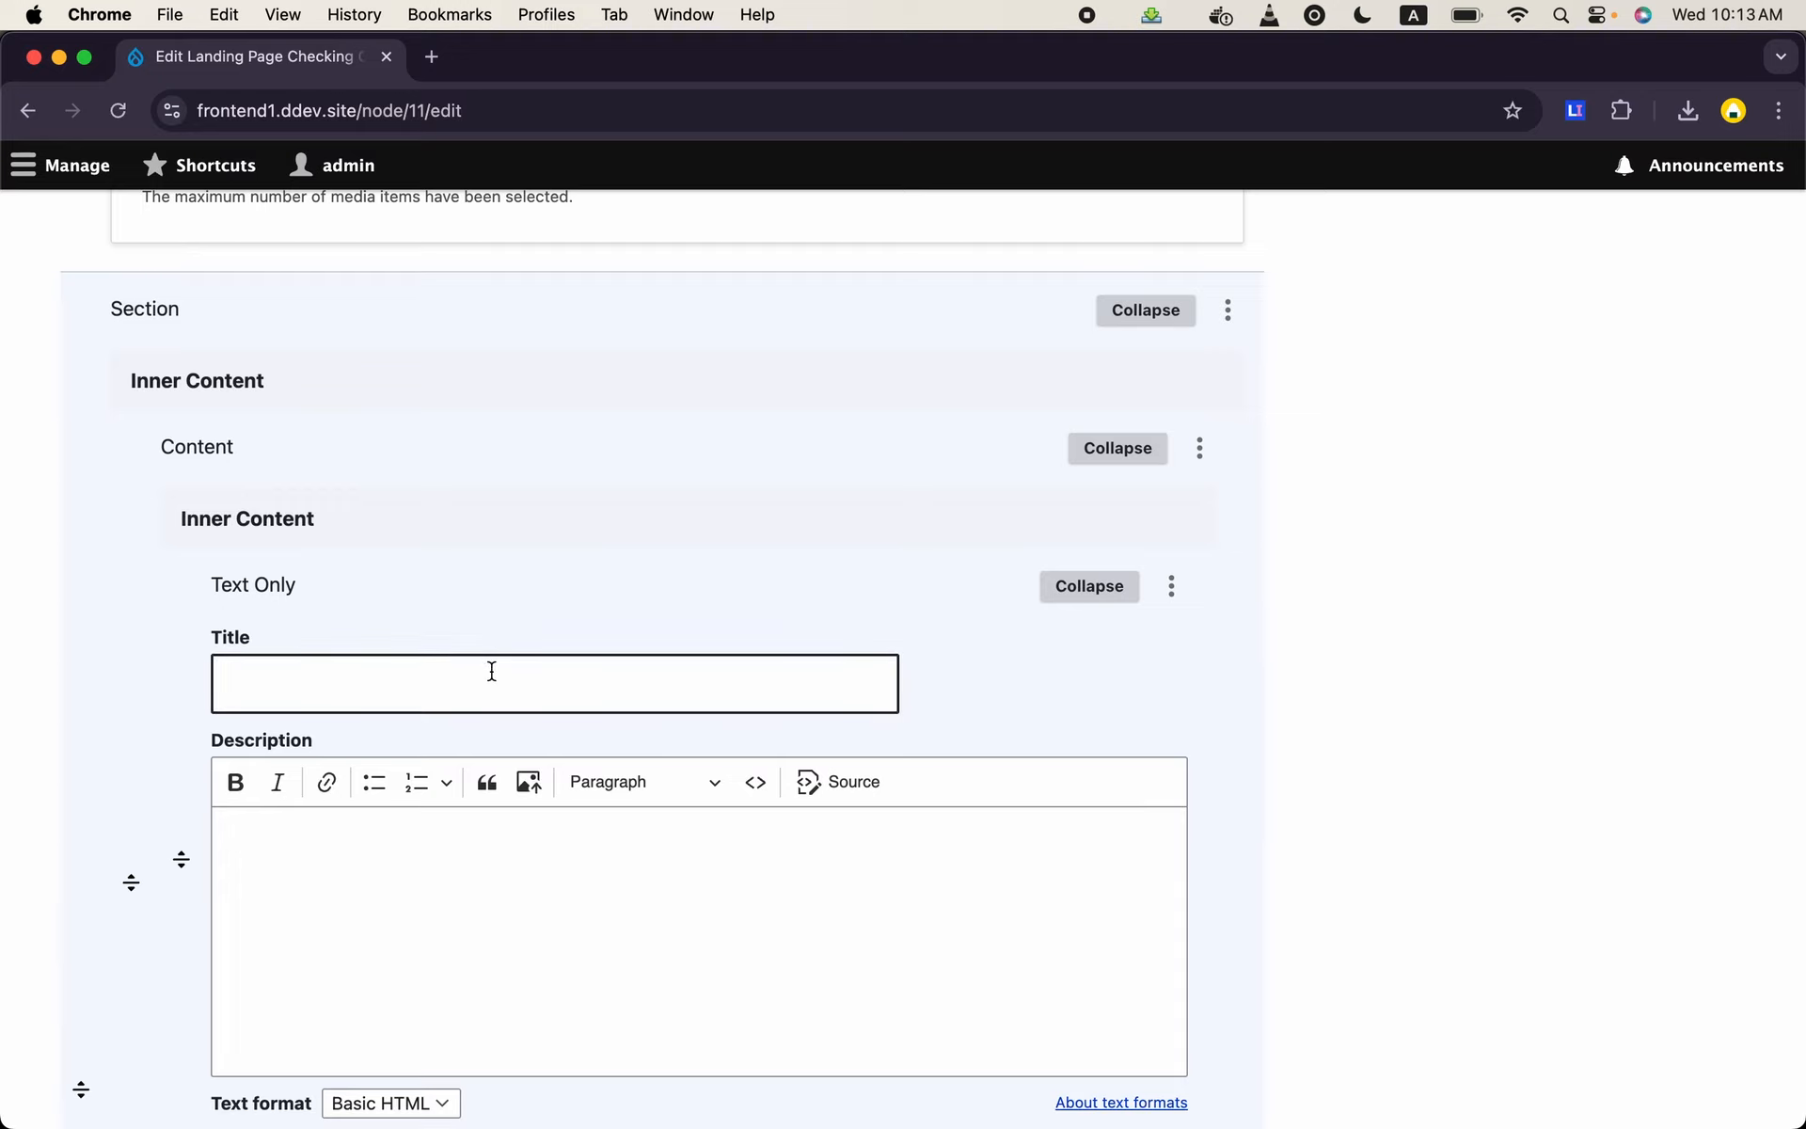
left_click(492, 671)
type("Colu")
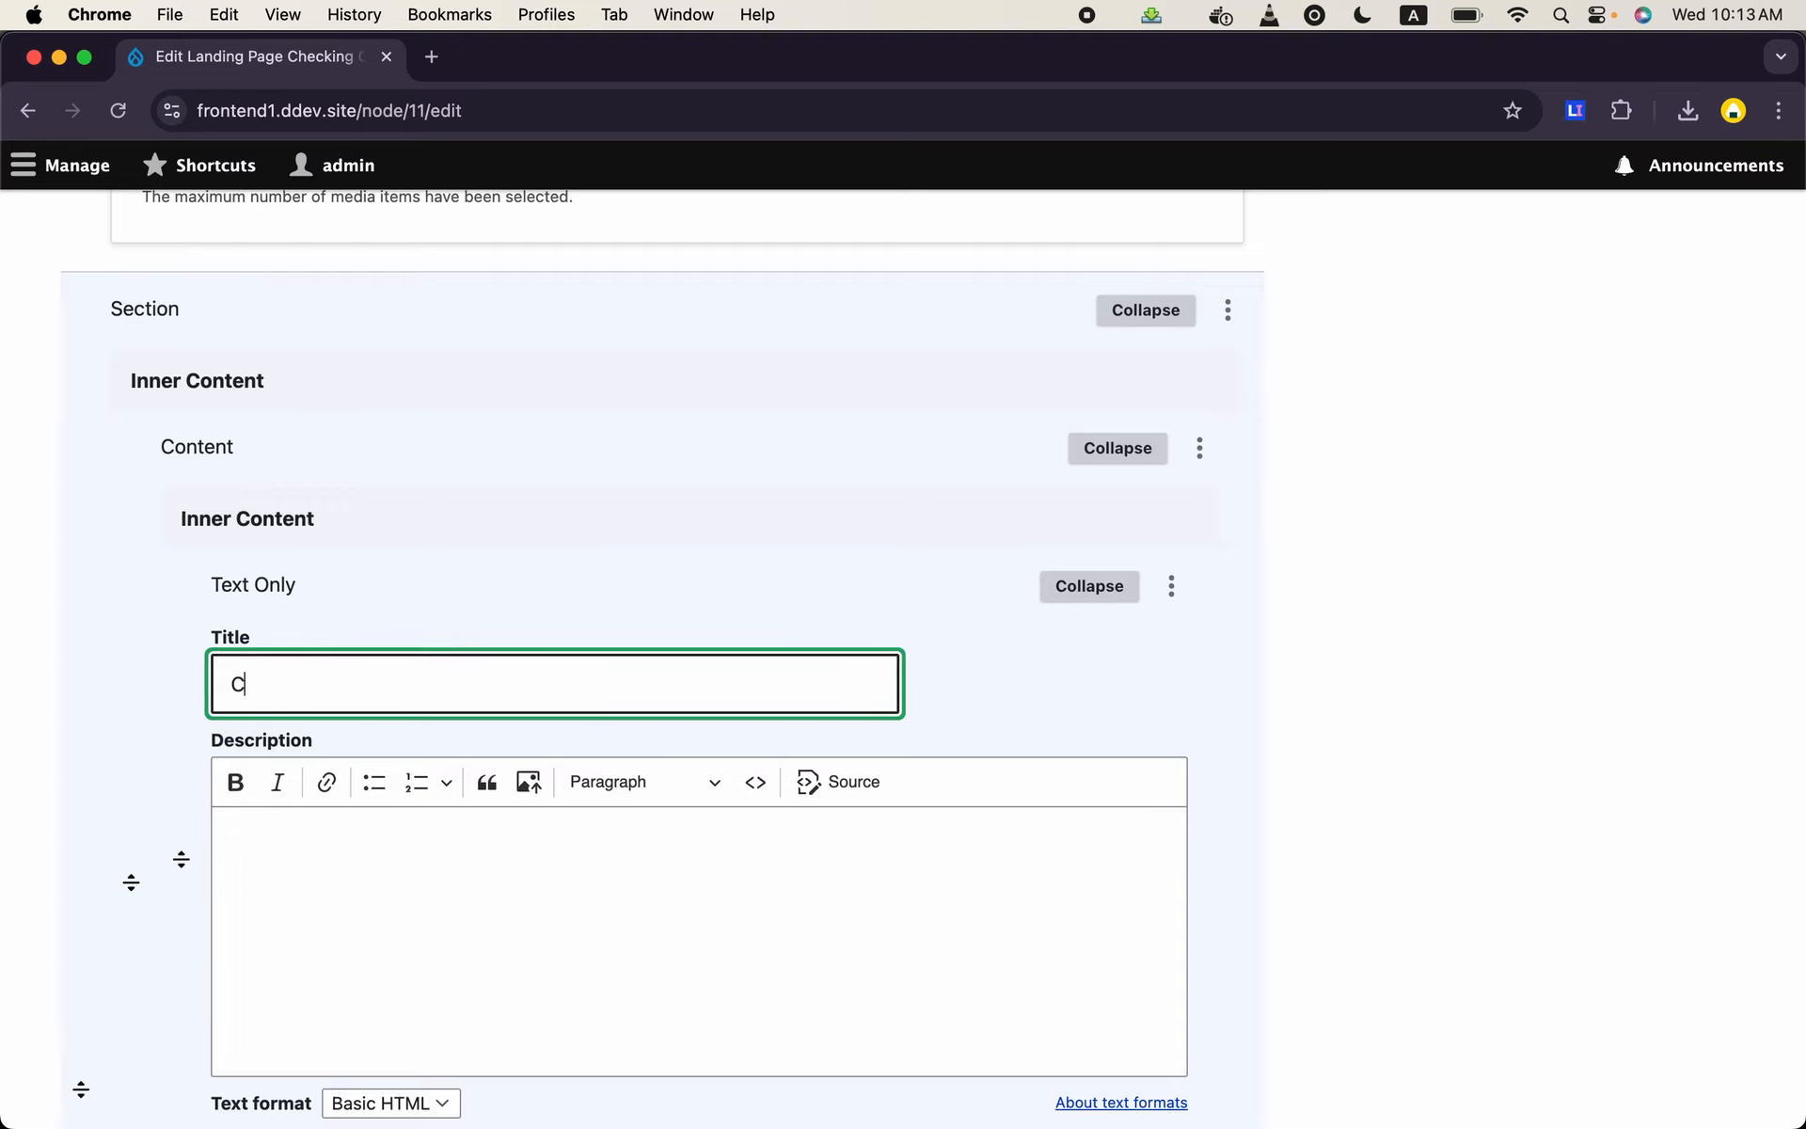
key("BackSpace")
type("First Column RT")
key("BackSpace")
key("BackSpace")
type("Text")
- Generate classic lorem ipsum text and paste its first visible paragraph twice into the First Column Text description
left_click(1571, 114)
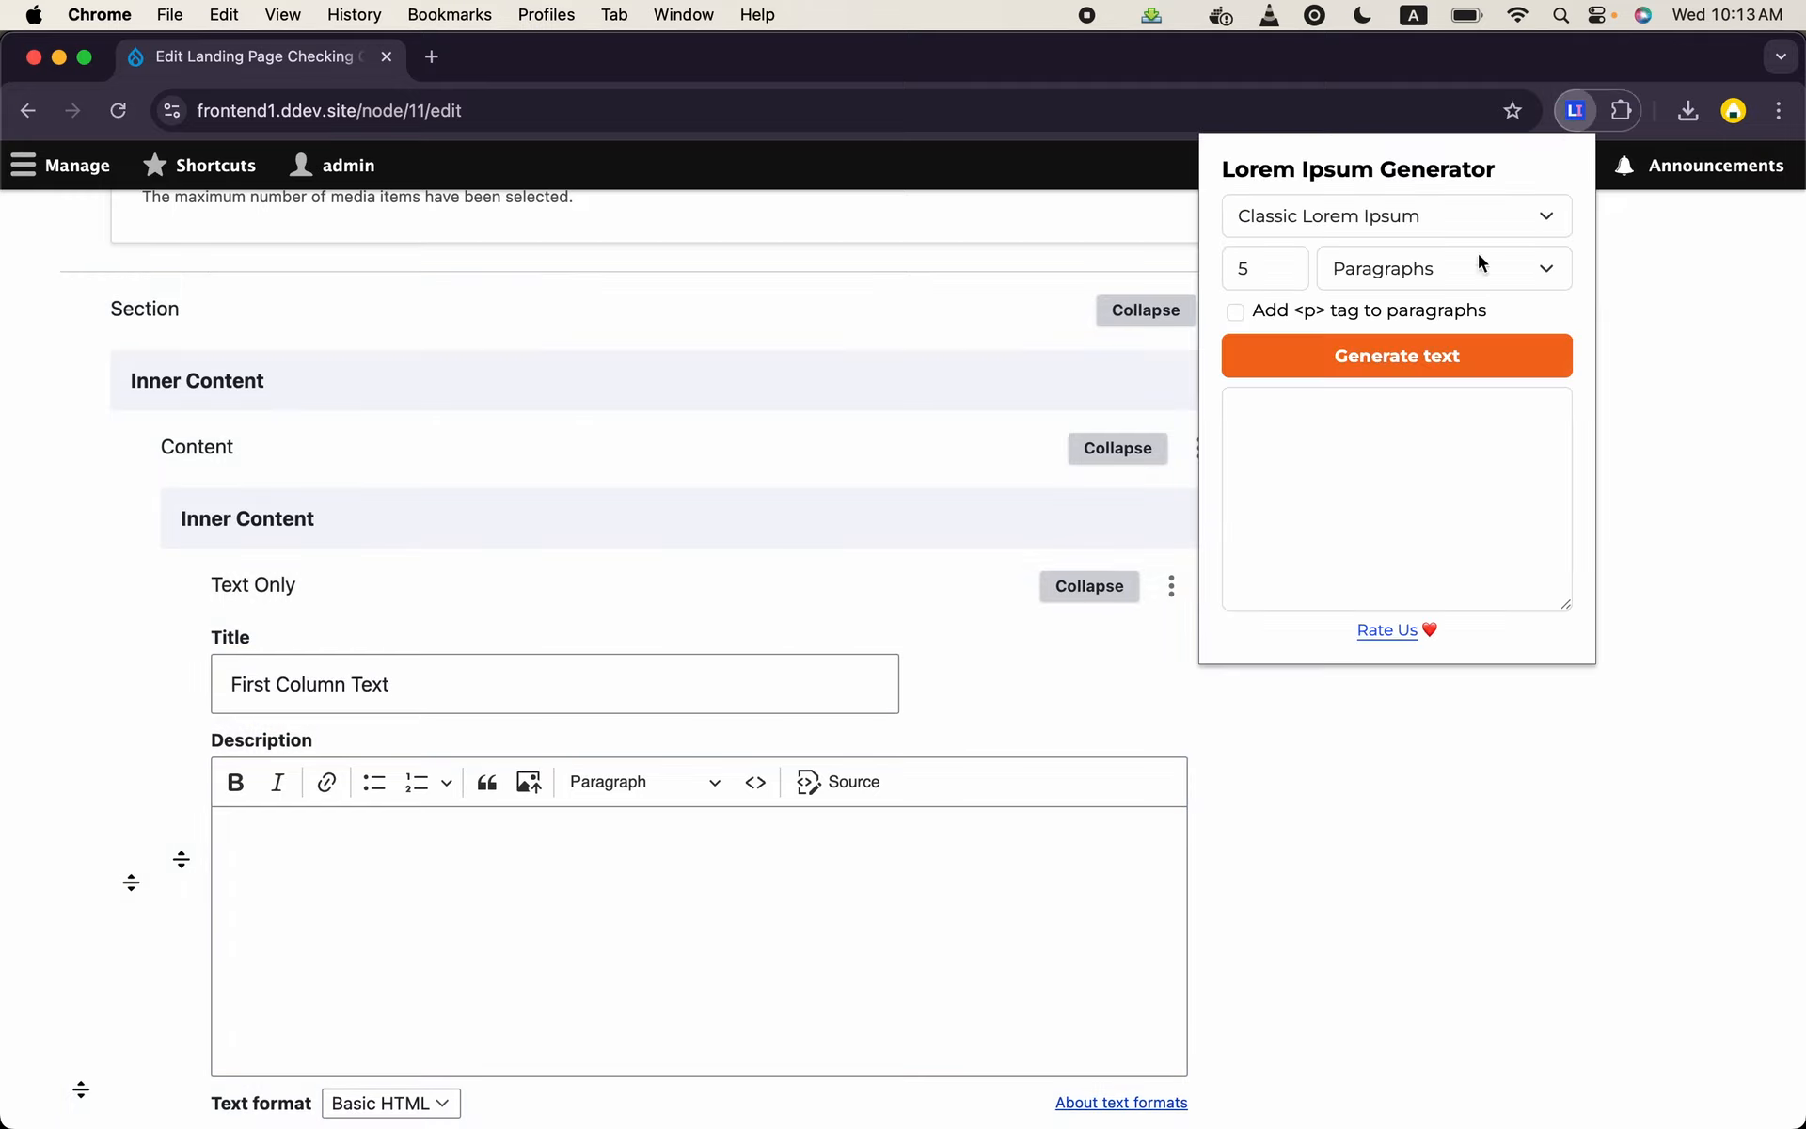
left_click(1434, 361)
left_click(1375, 528)
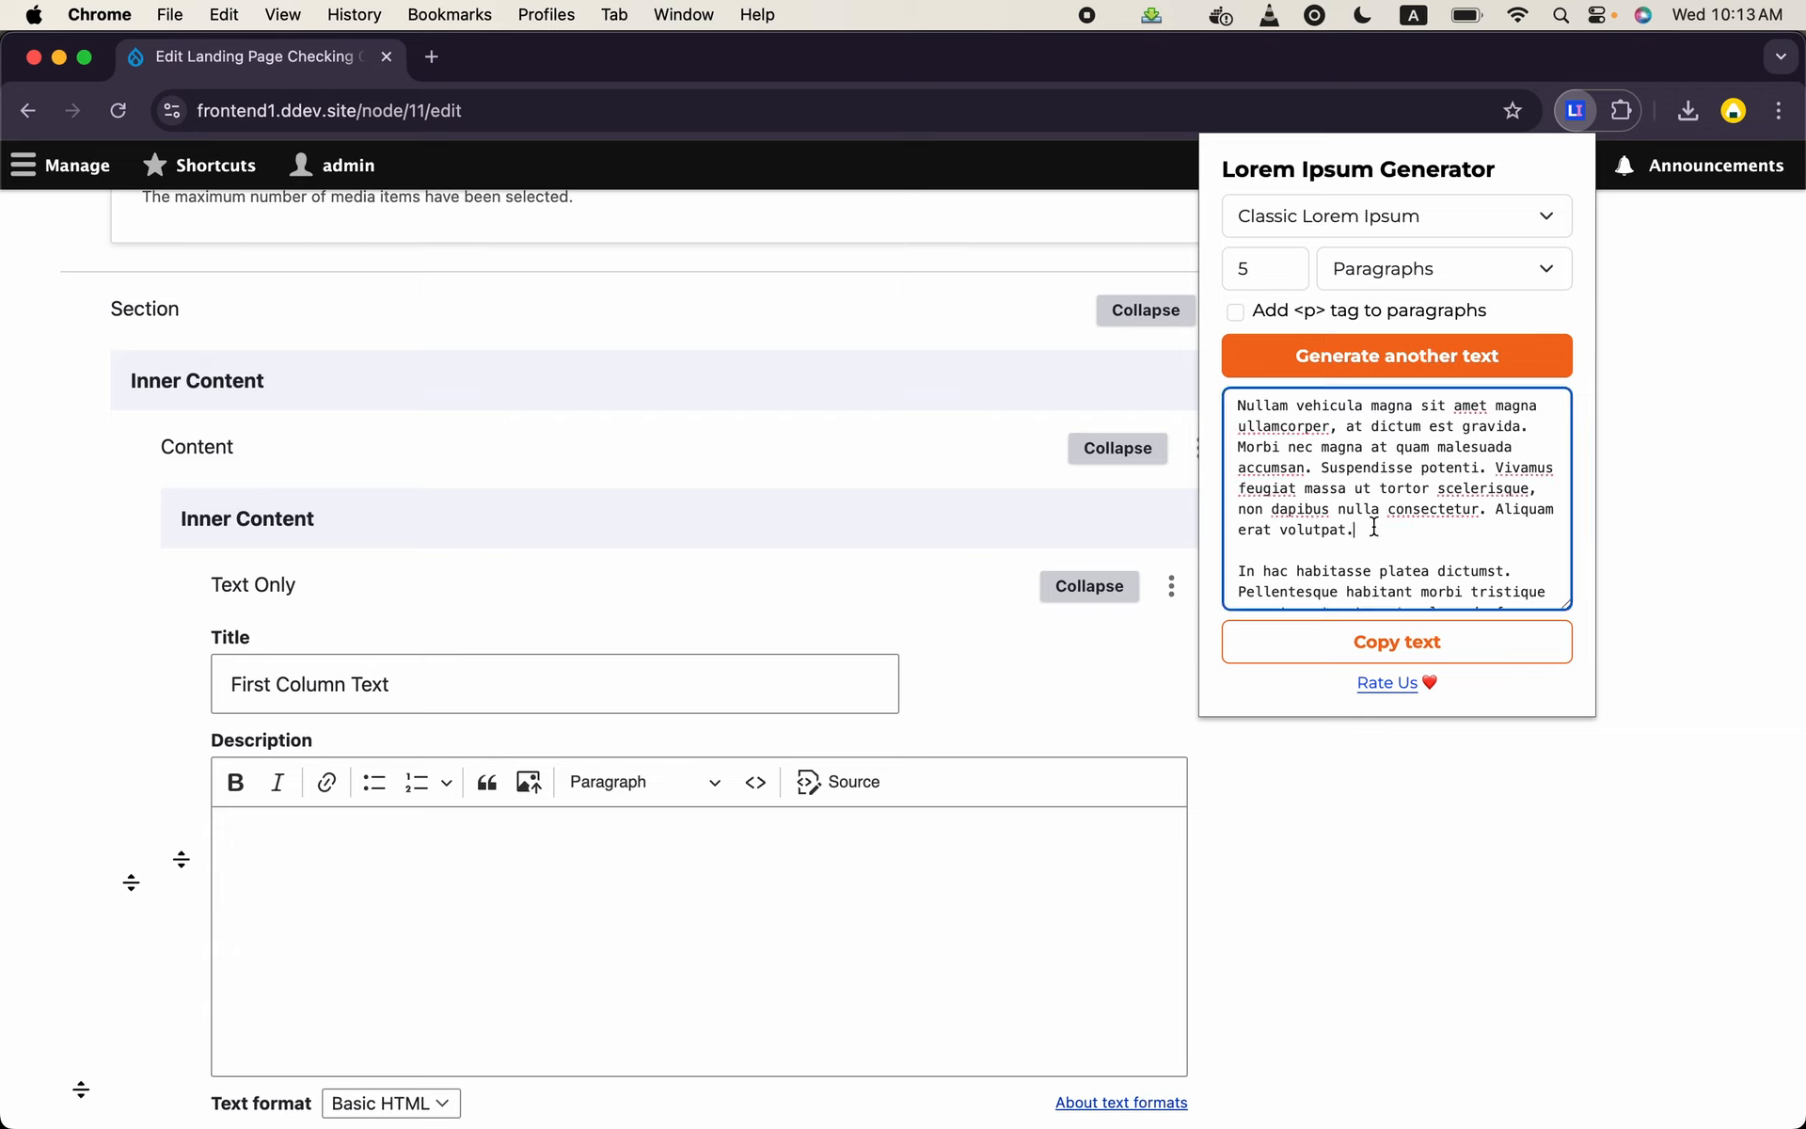
left_click_drag(1374, 528, 1211, 376)
key("super+c")
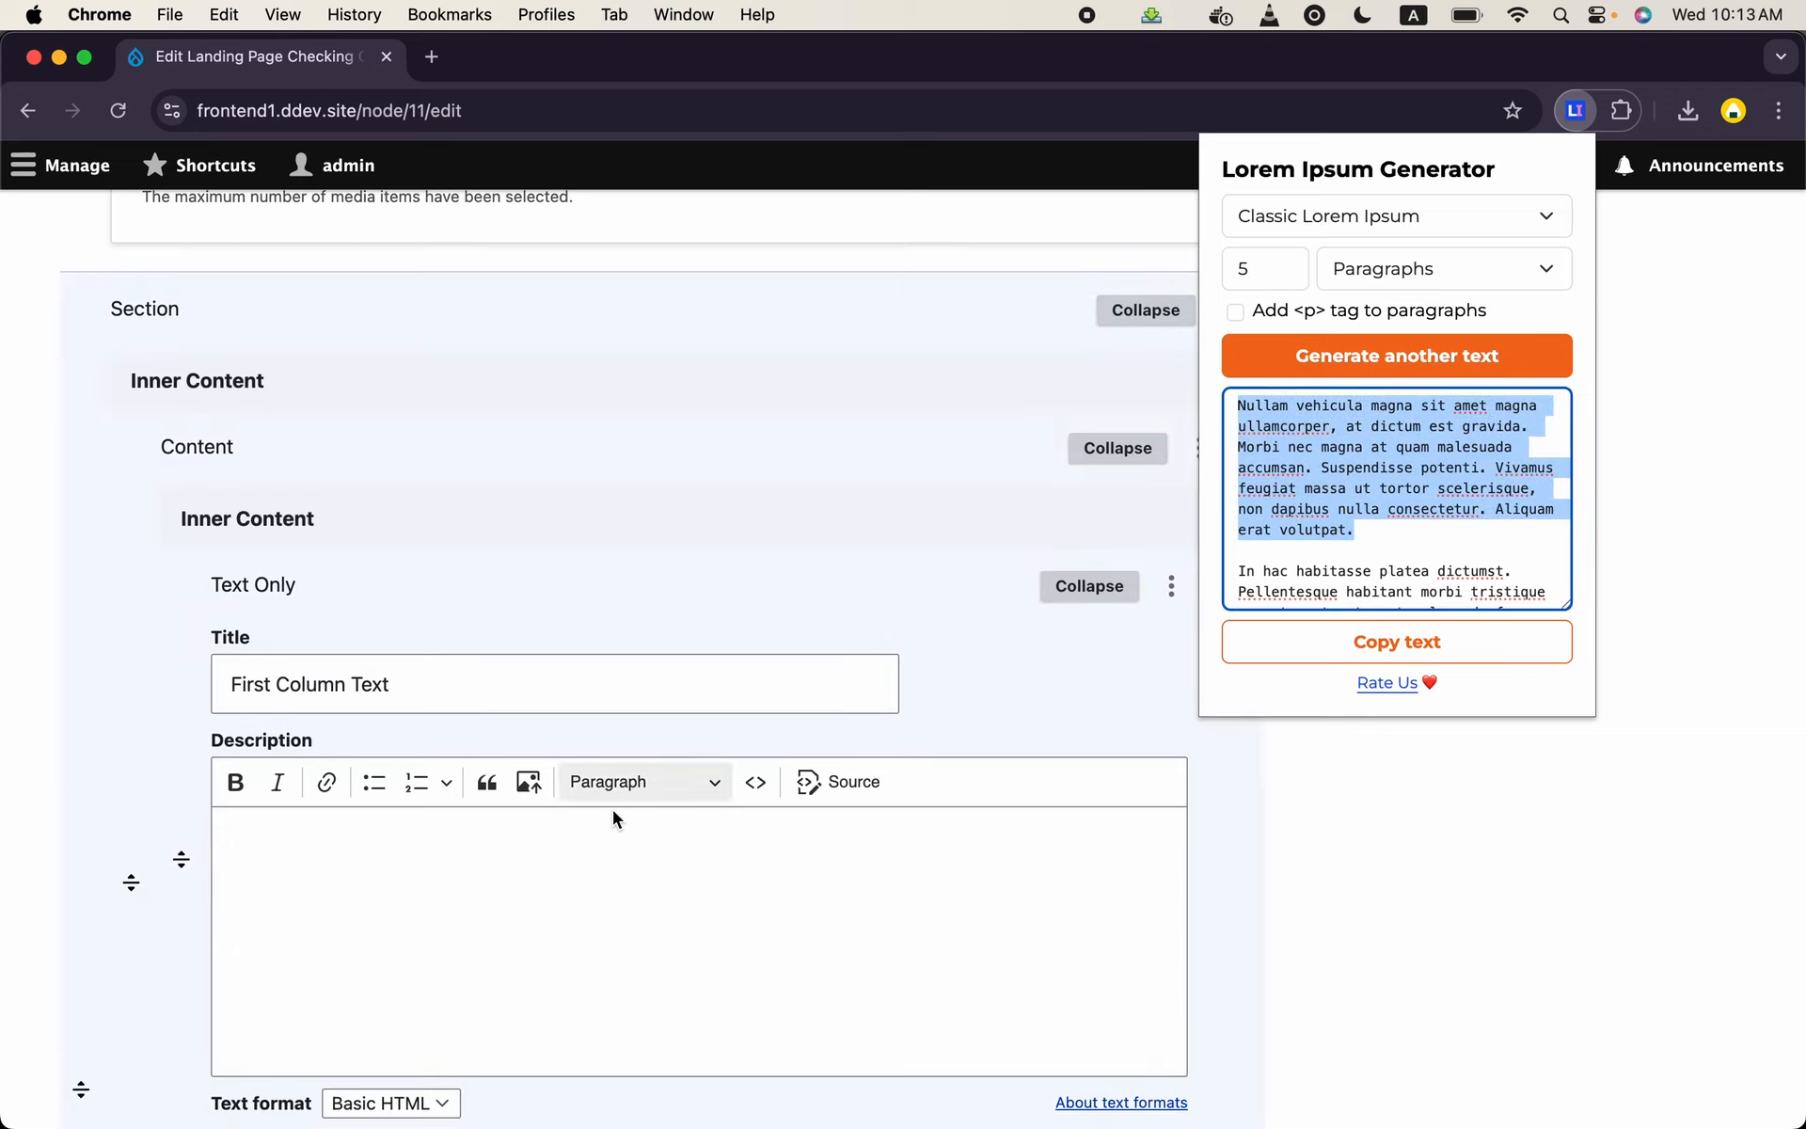
left_click(573, 889)
left_click(597, 873)
key("super+v")
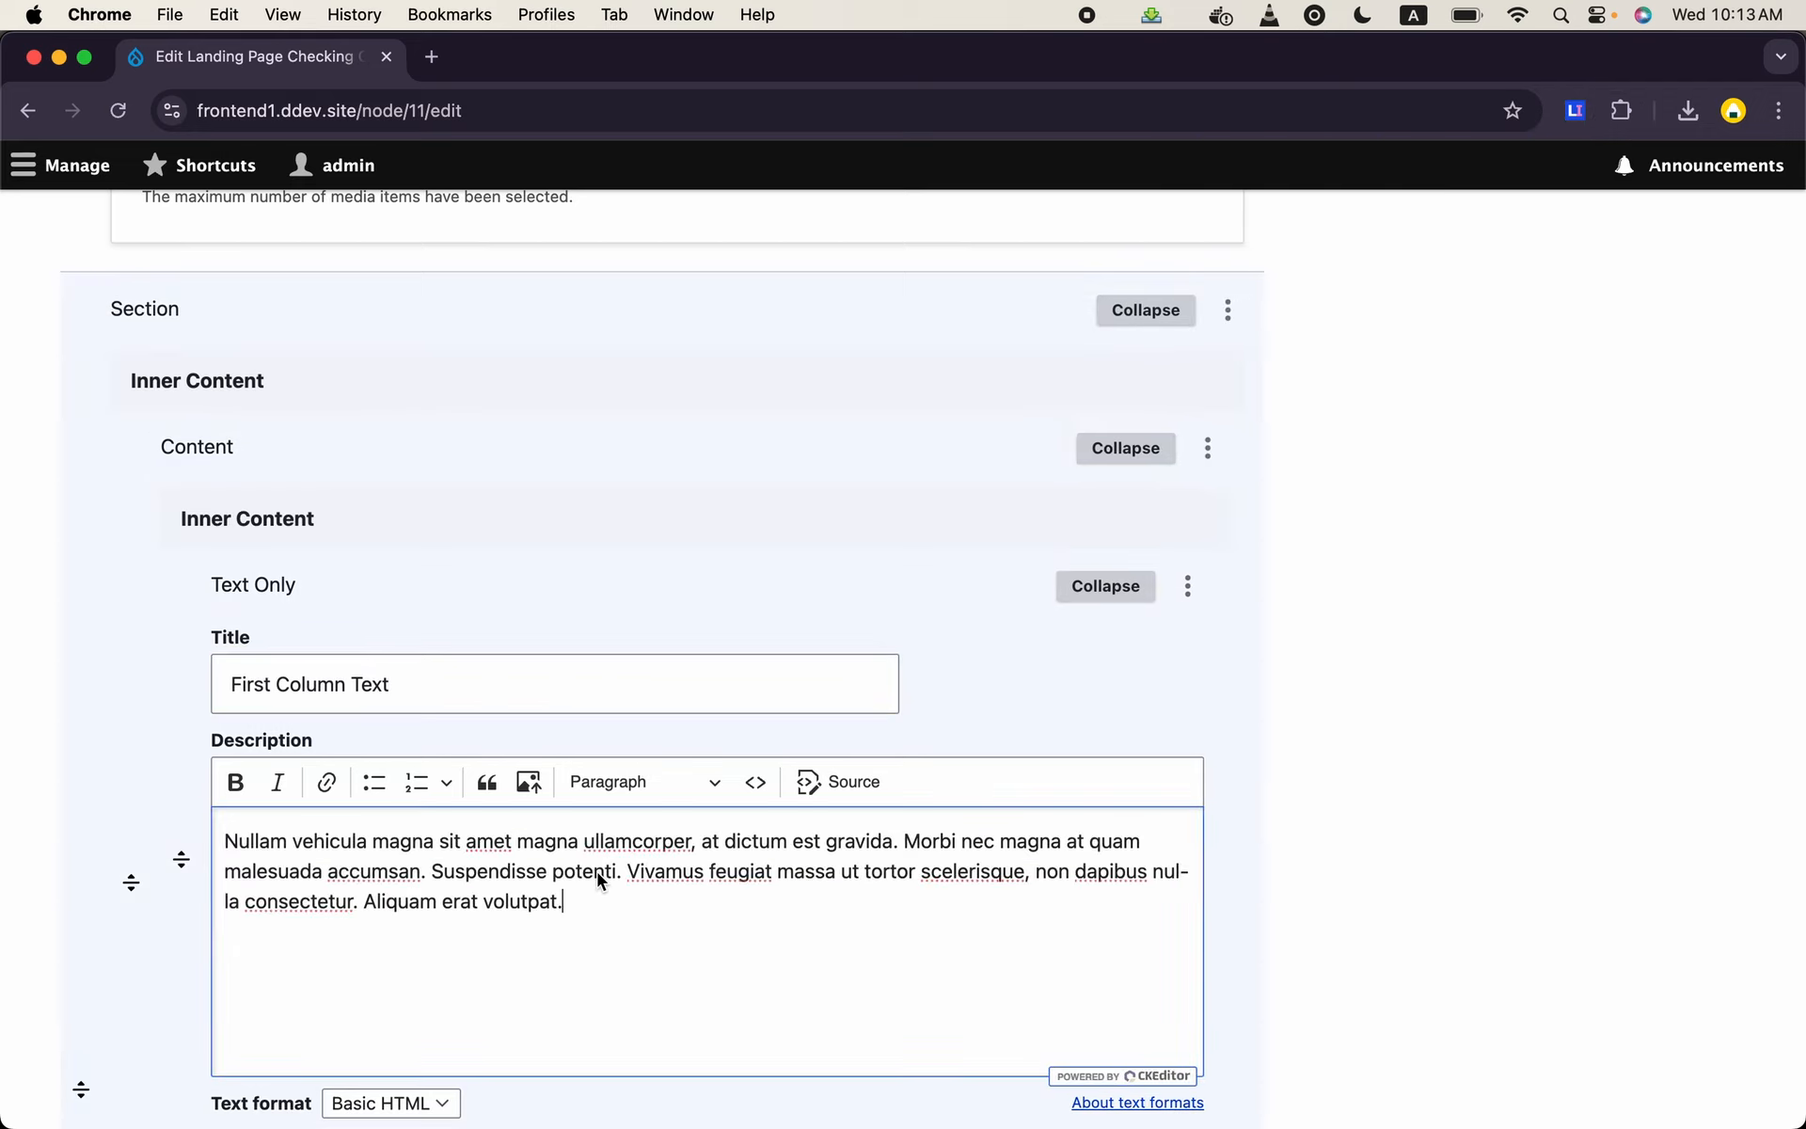
key("Return")
key("super+v")
- Change the Columns option of the new section's content paragraph to One Column
scroll(524, 968, "down", 4)
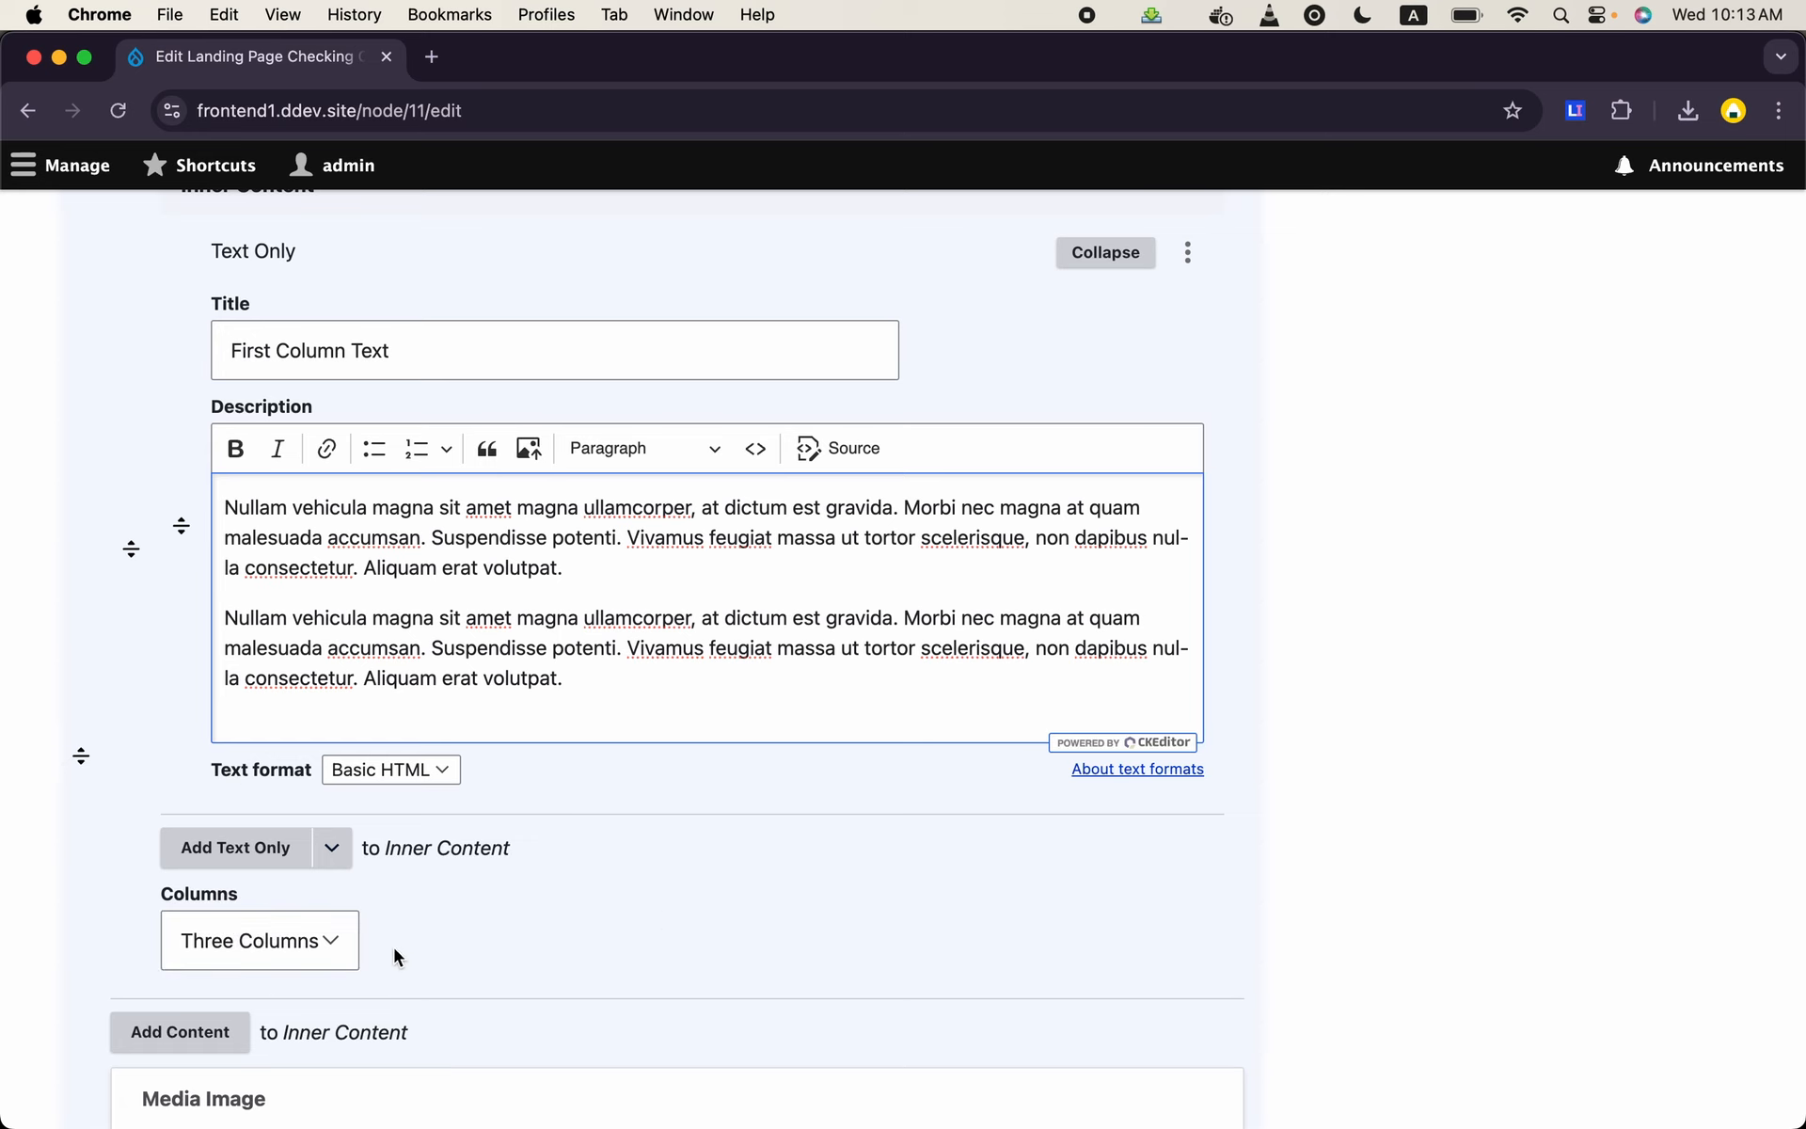
scroll(496, 955, "down", 3)
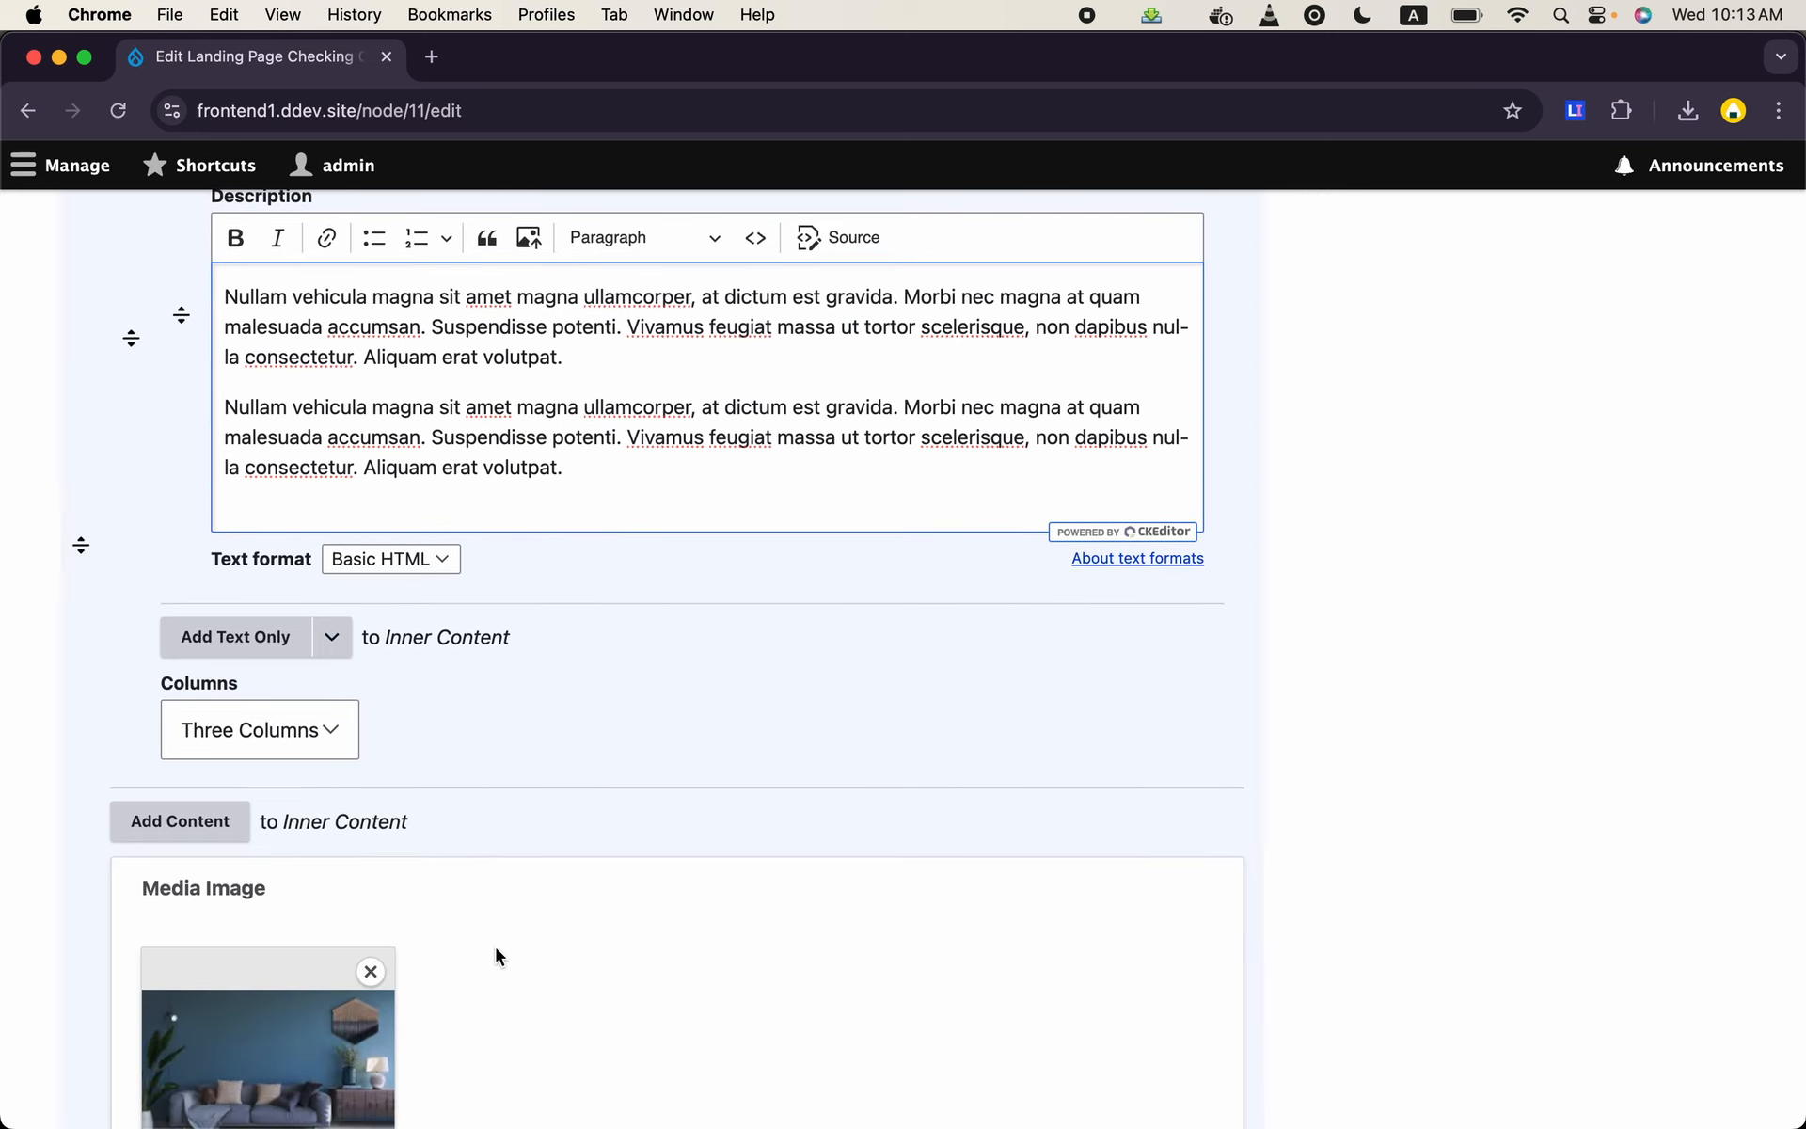
scroll(496, 955, "down", 4)
scroll(496, 956, "up", 2)
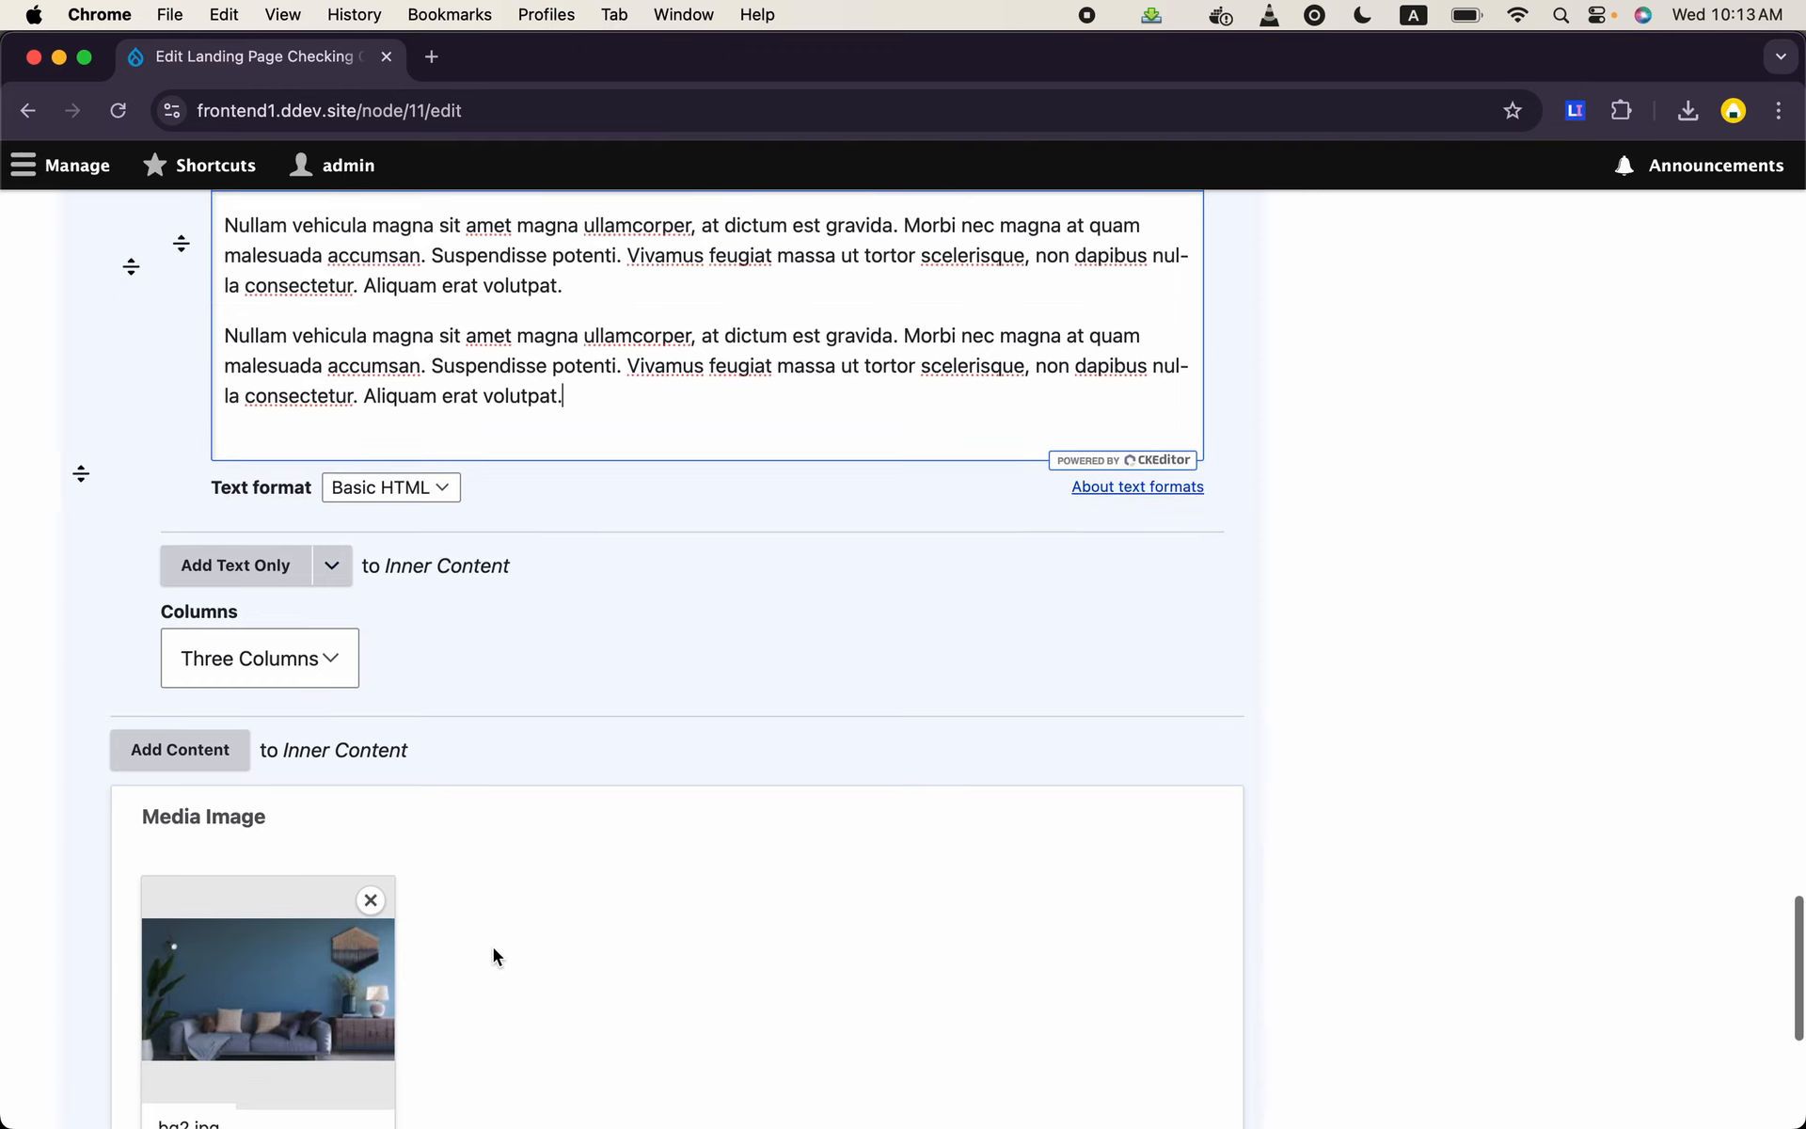
left_click(339, 658)
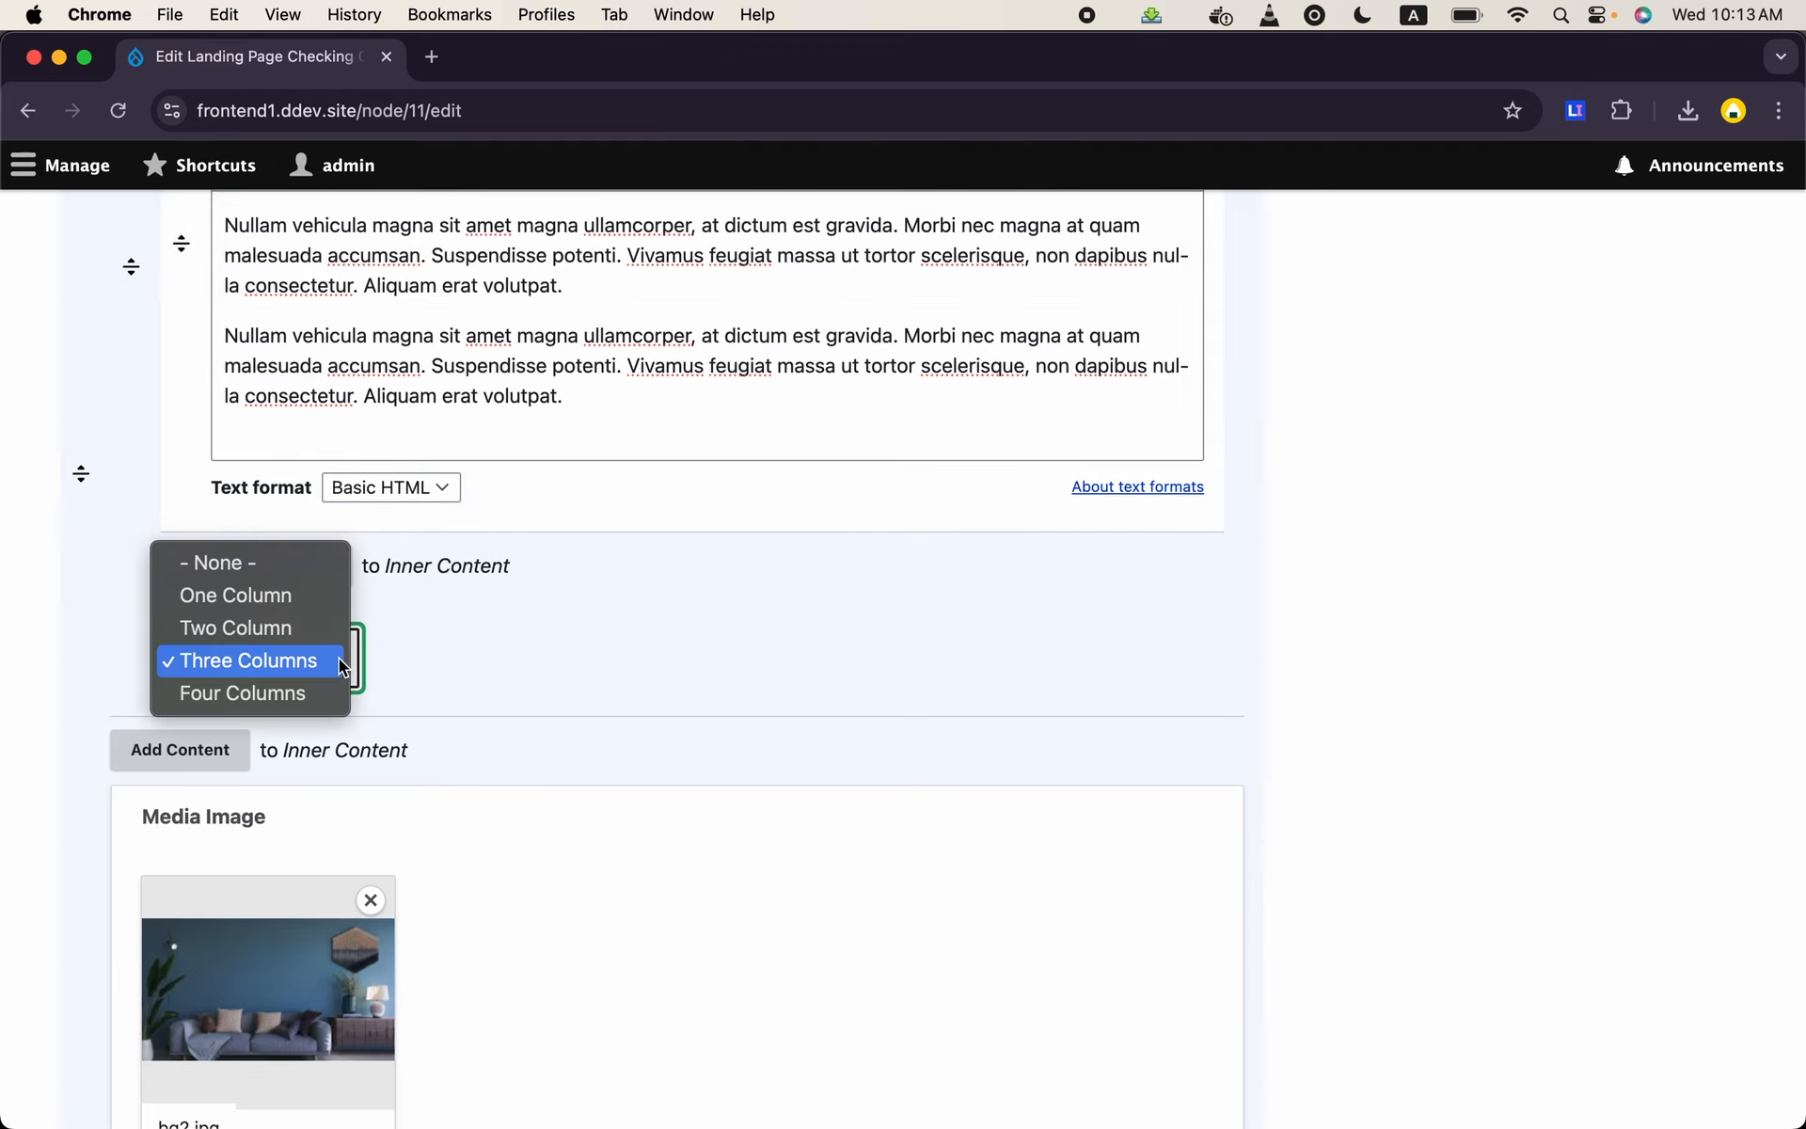
left_click(288, 604)
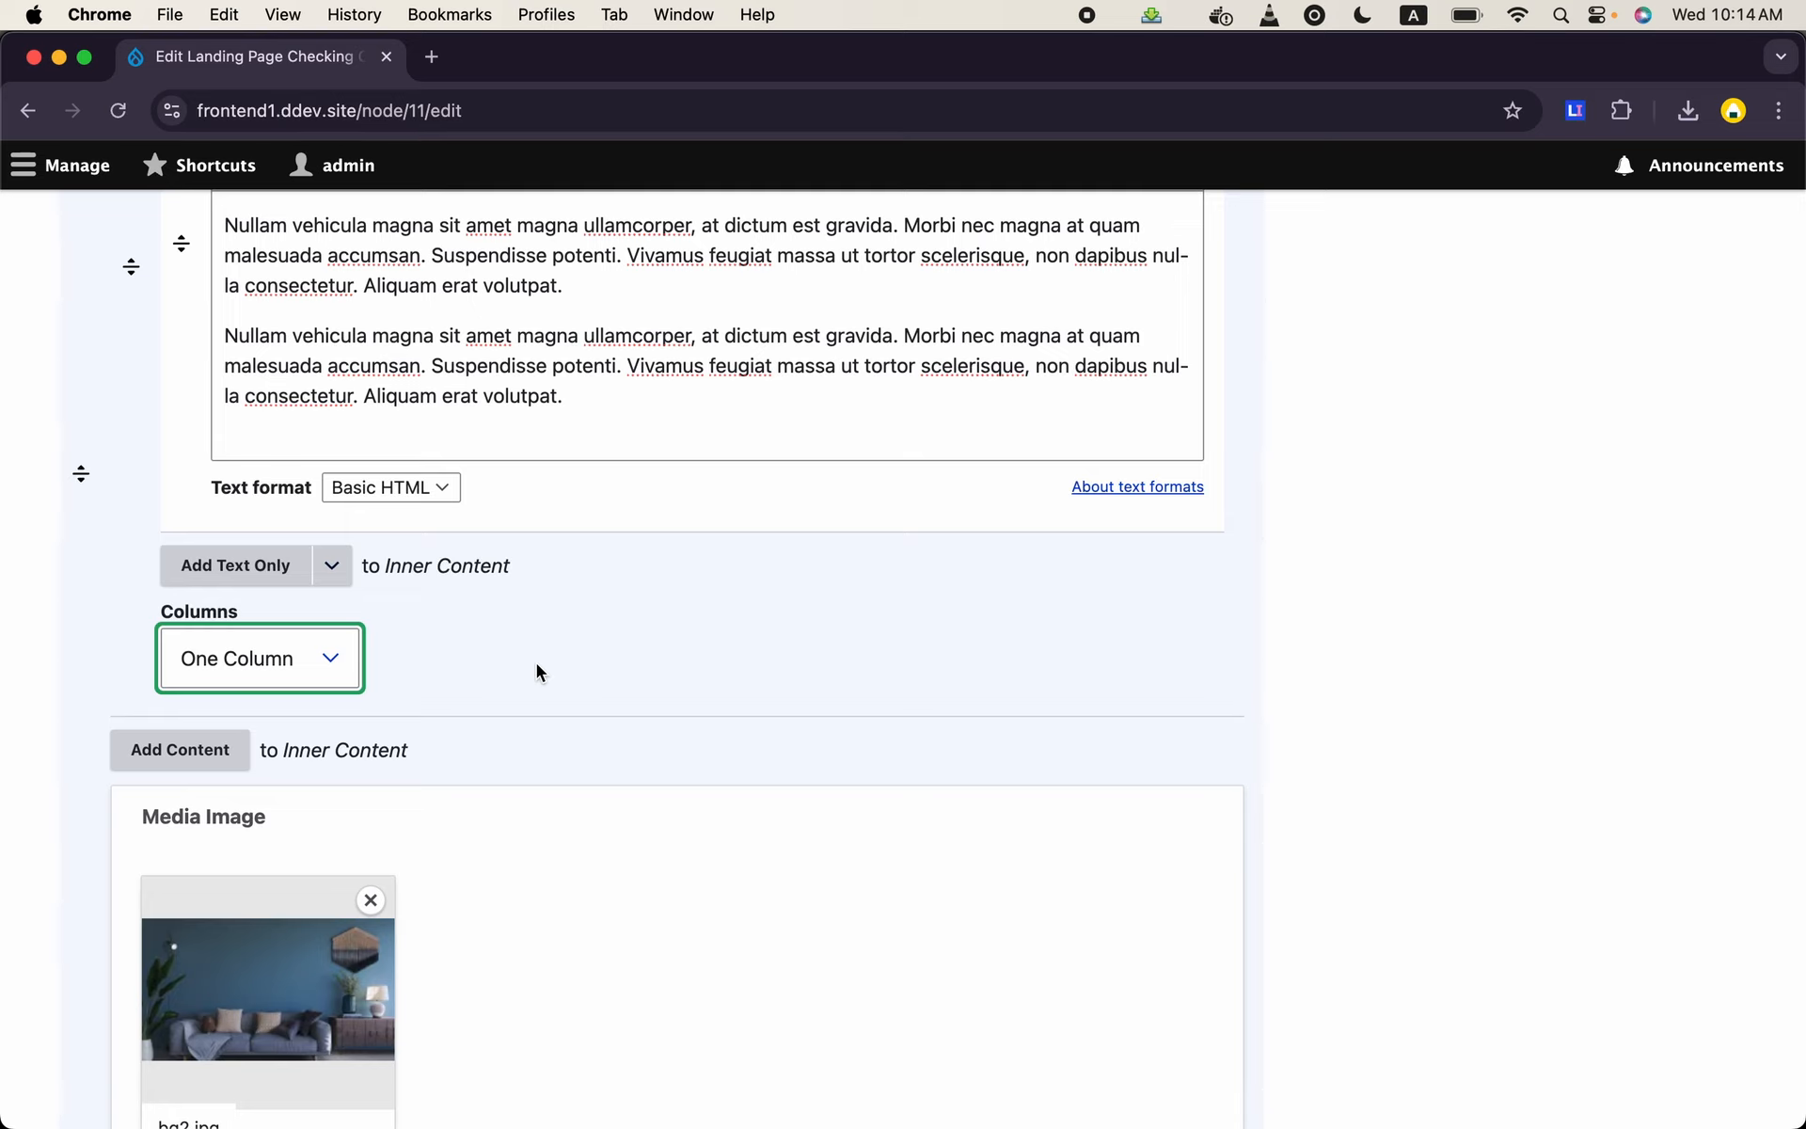
- Add a second Content paragraph to the section with a Text Only paragraph titled "This is second column text"
scroll(536, 663, "up", 7)
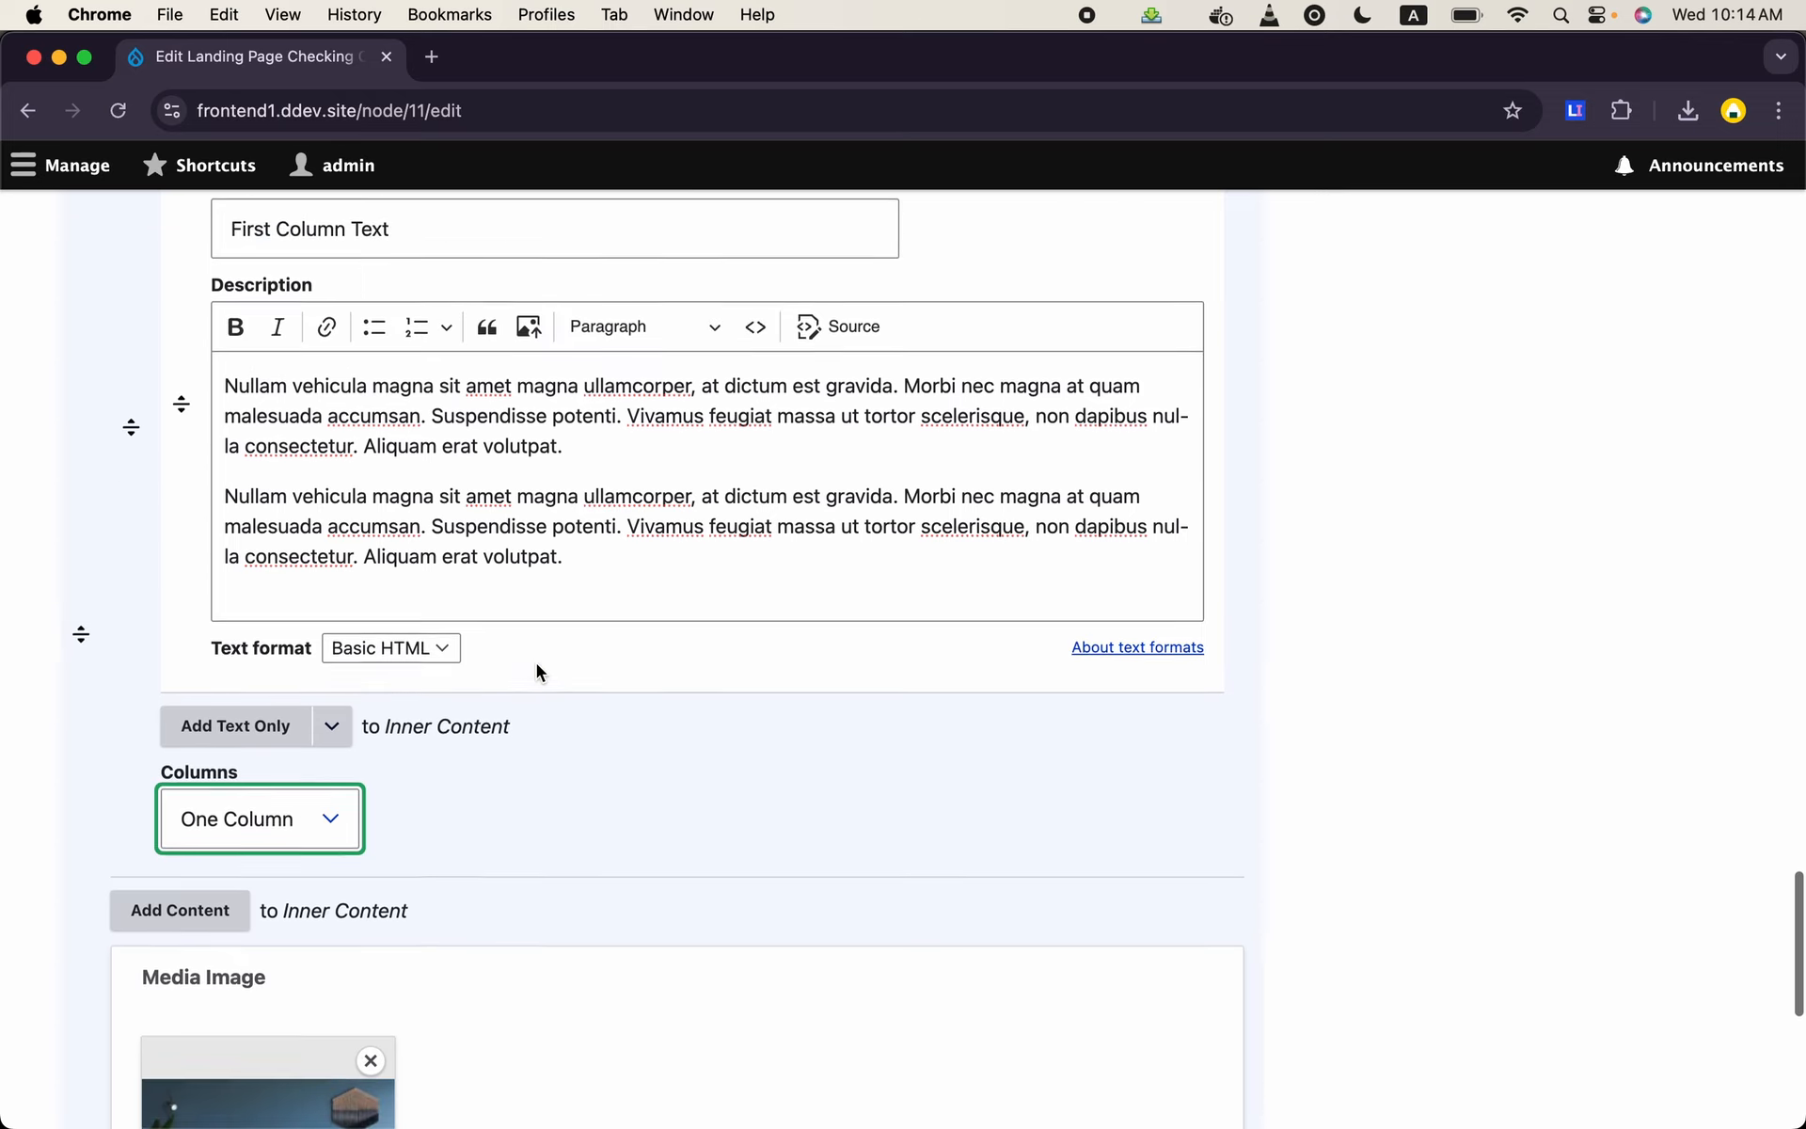
scroll(537, 663, "down", 8)
scroll(536, 663, "down", 1)
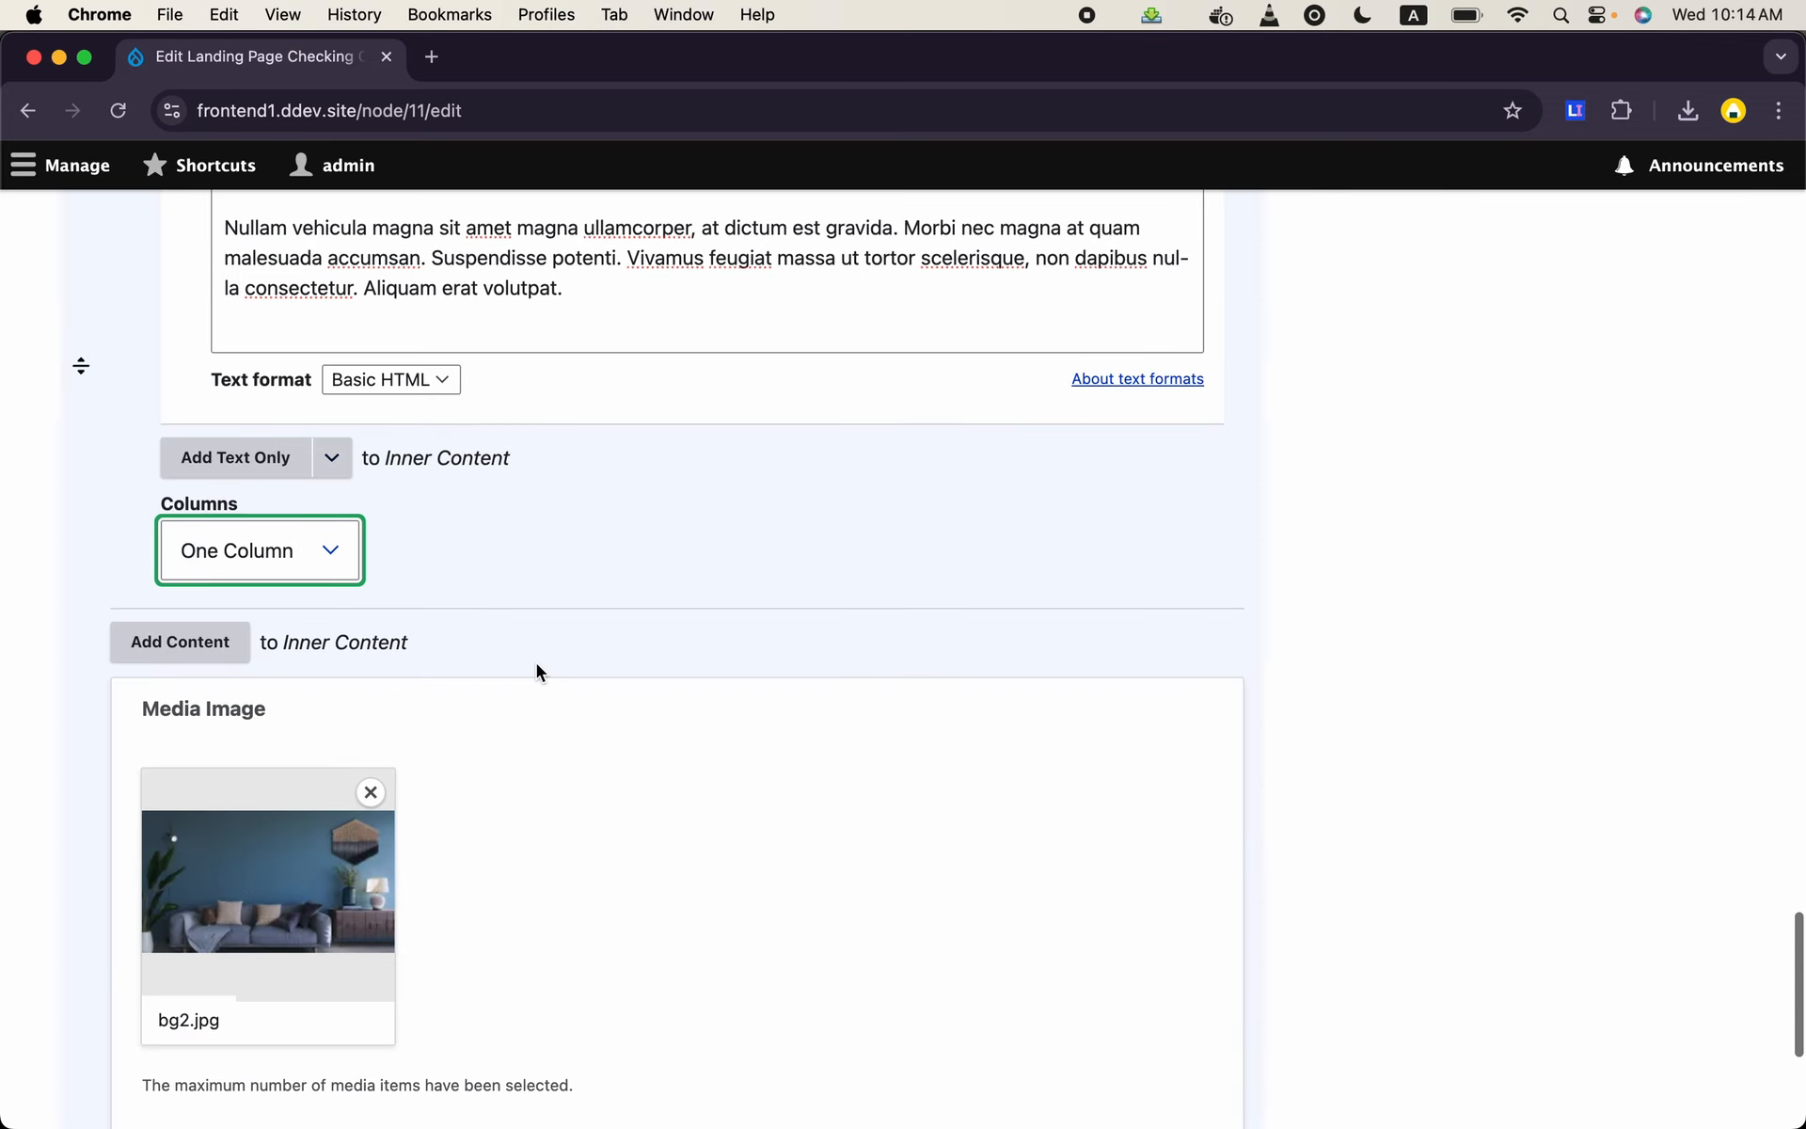
left_click(204, 649)
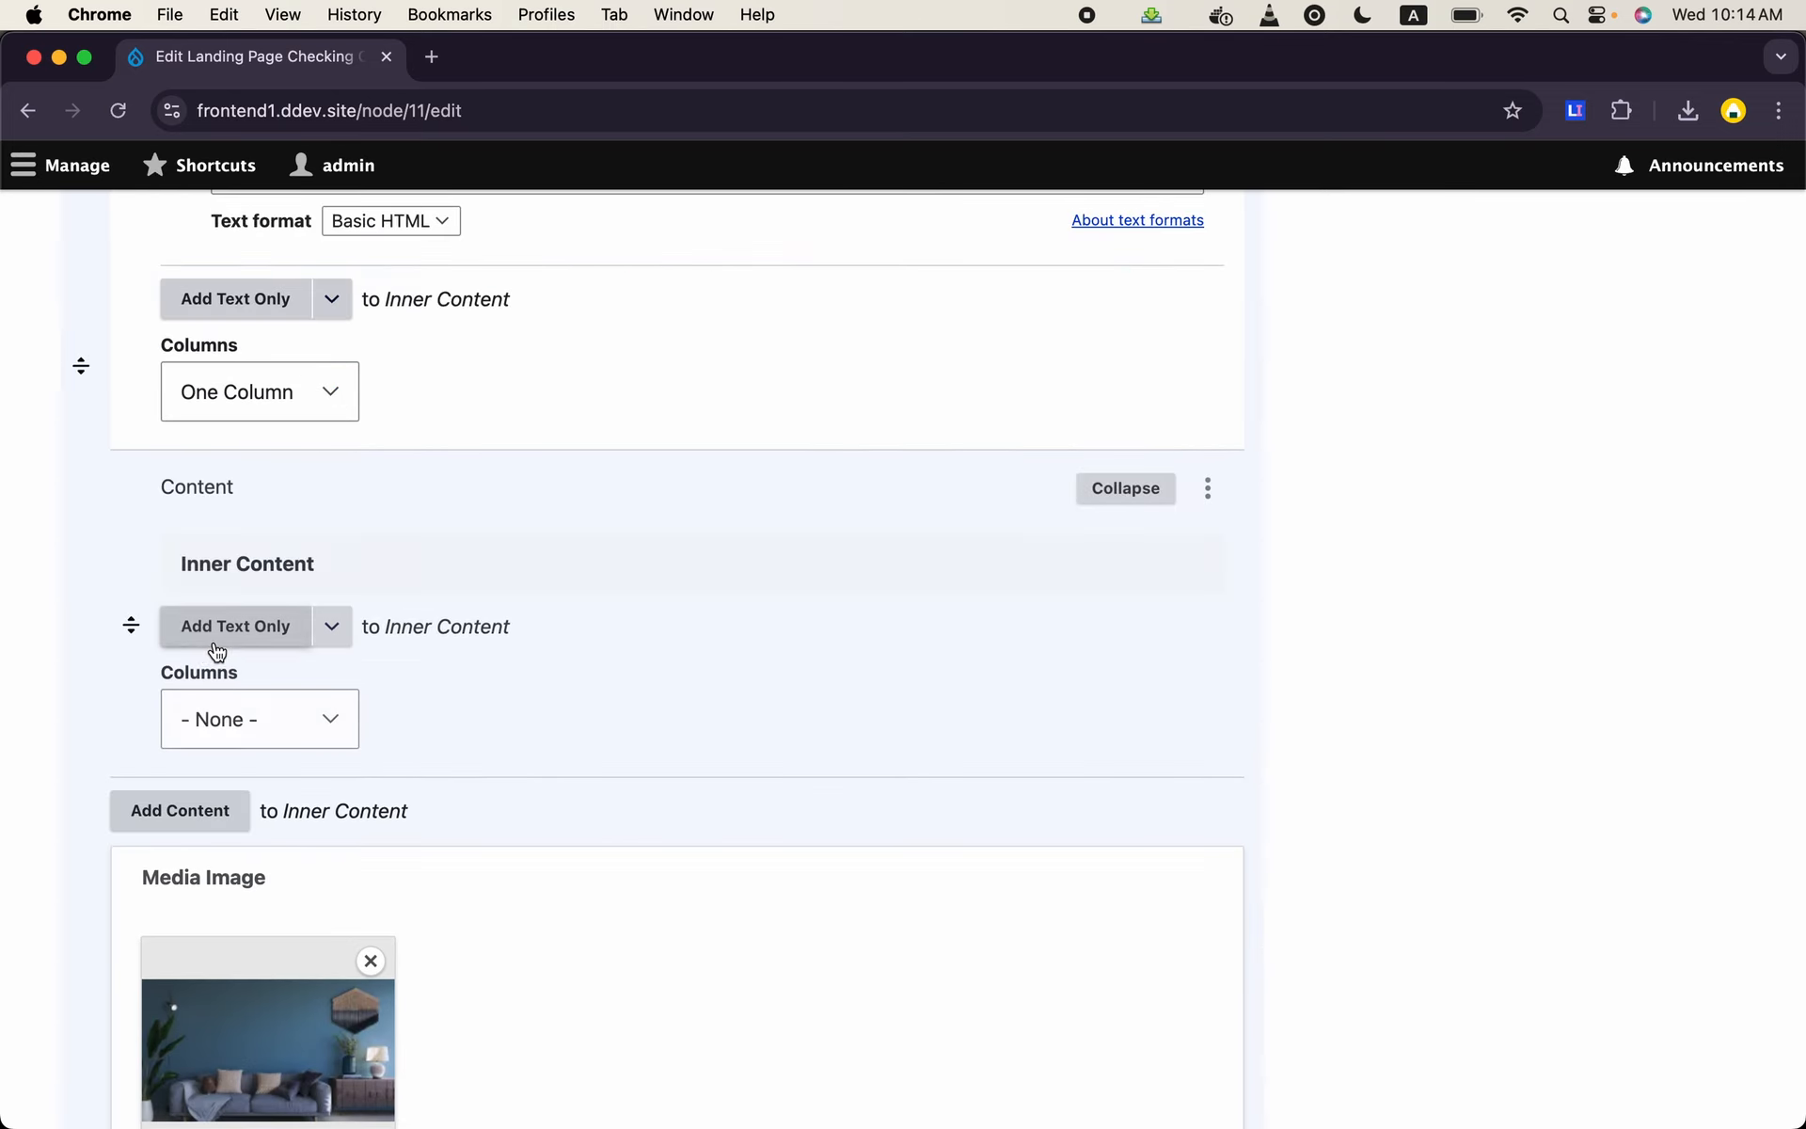
left_click(262, 625)
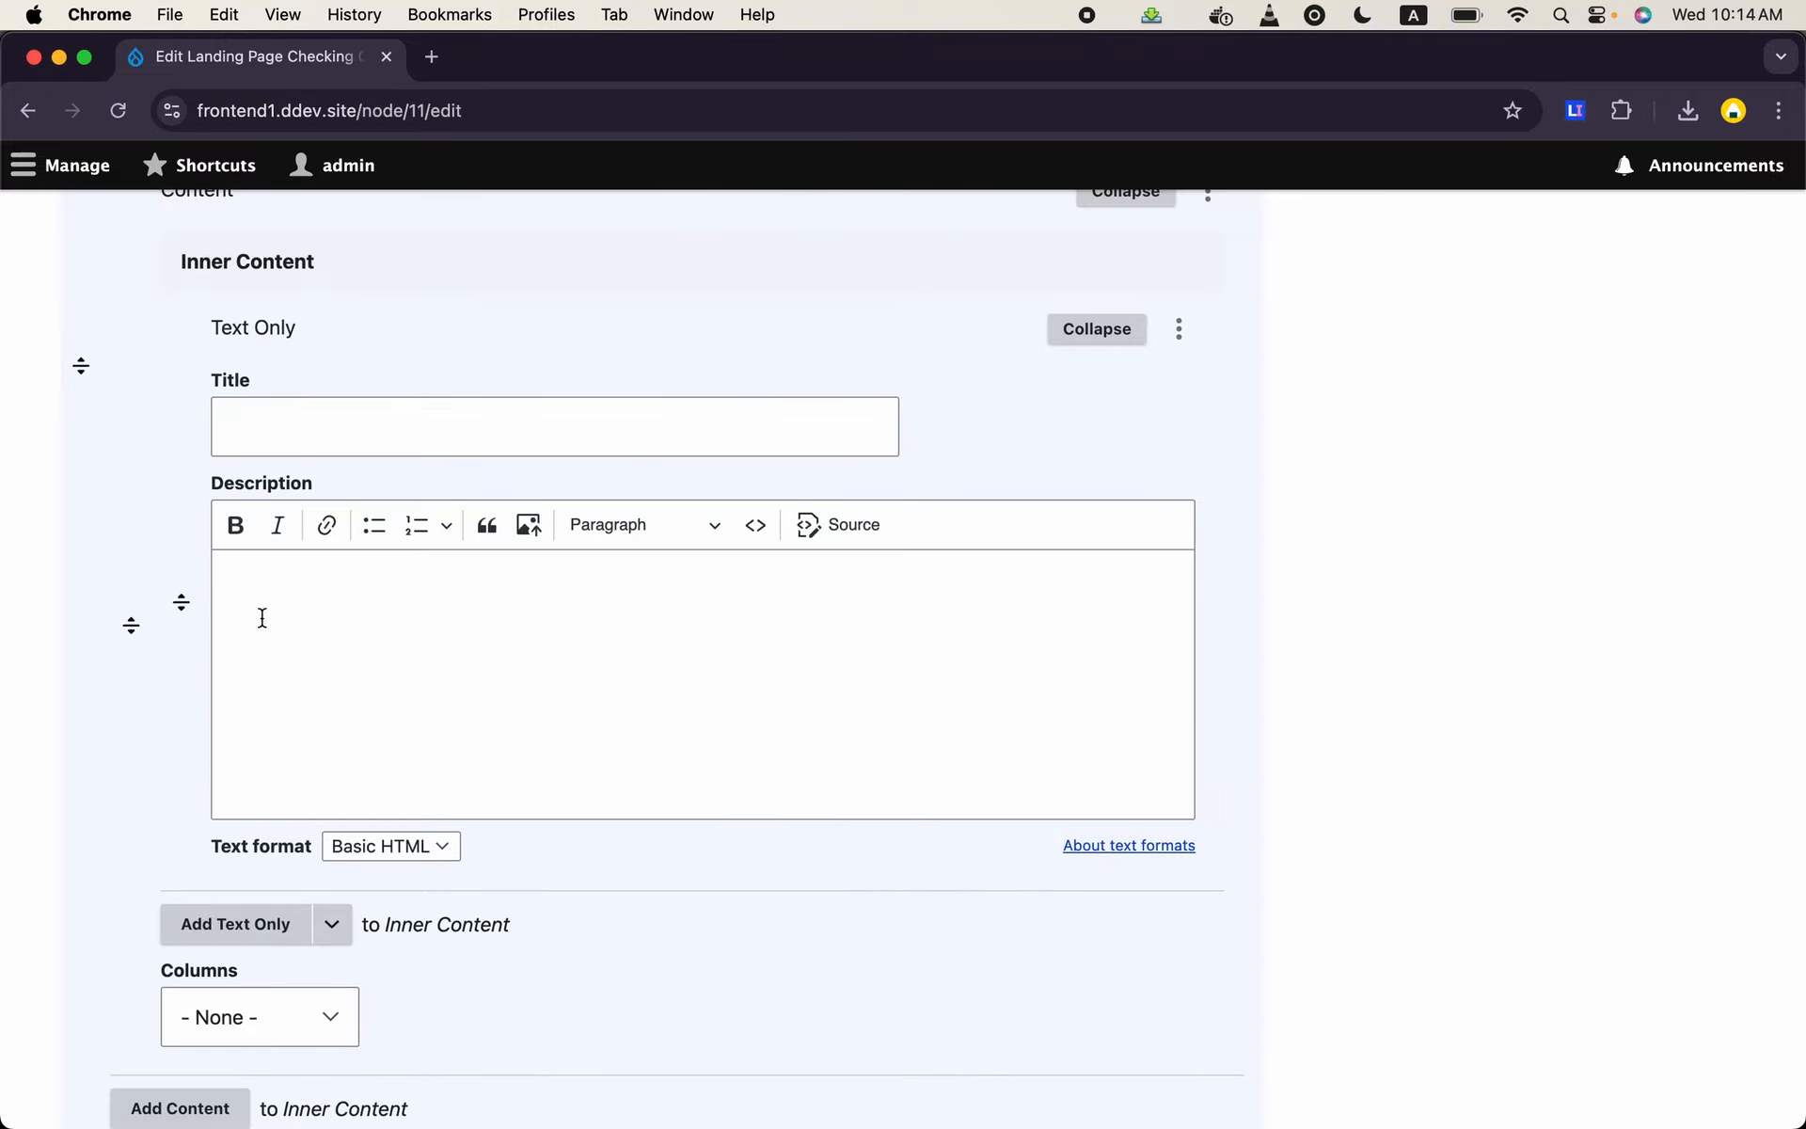
left_click(414, 423)
type("This si s")
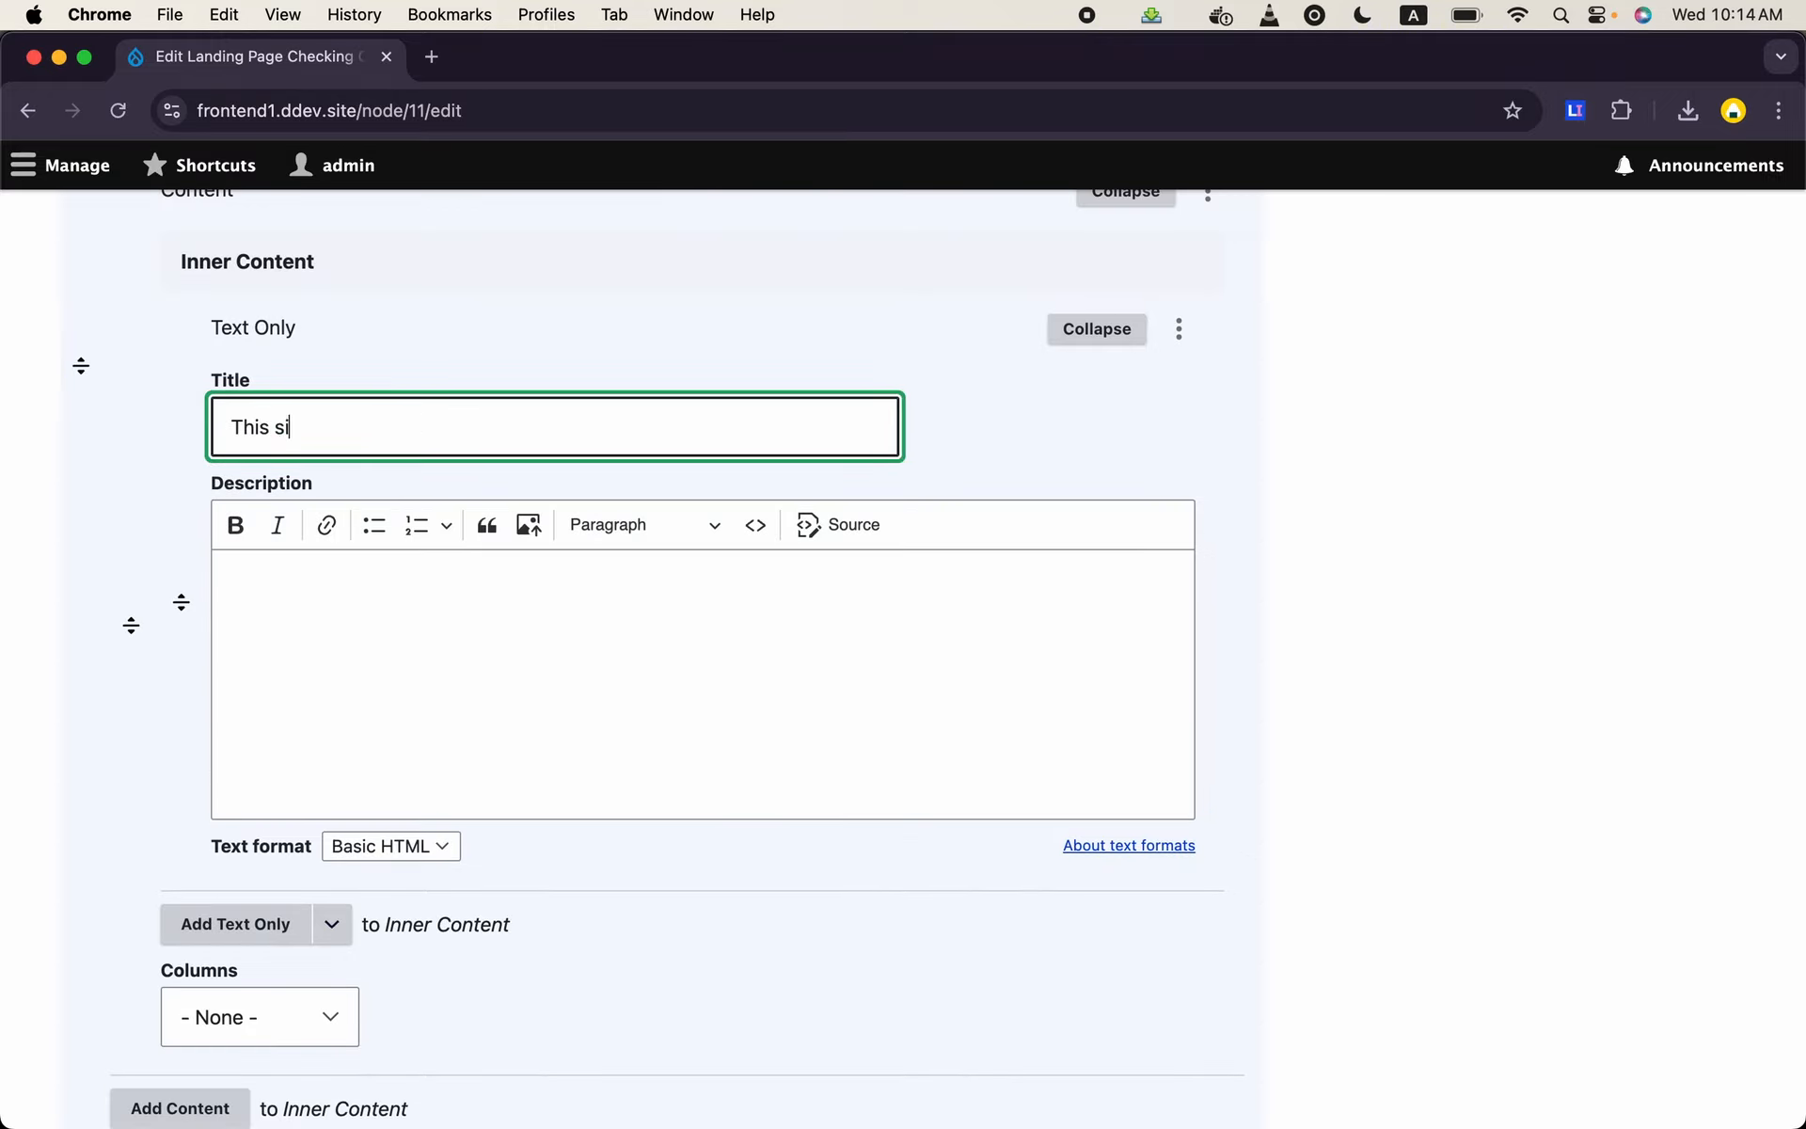
key("BackSpace")
type("is second column ")
type("test")
key("BackSpace")
key("BackSpace")
type("xt")
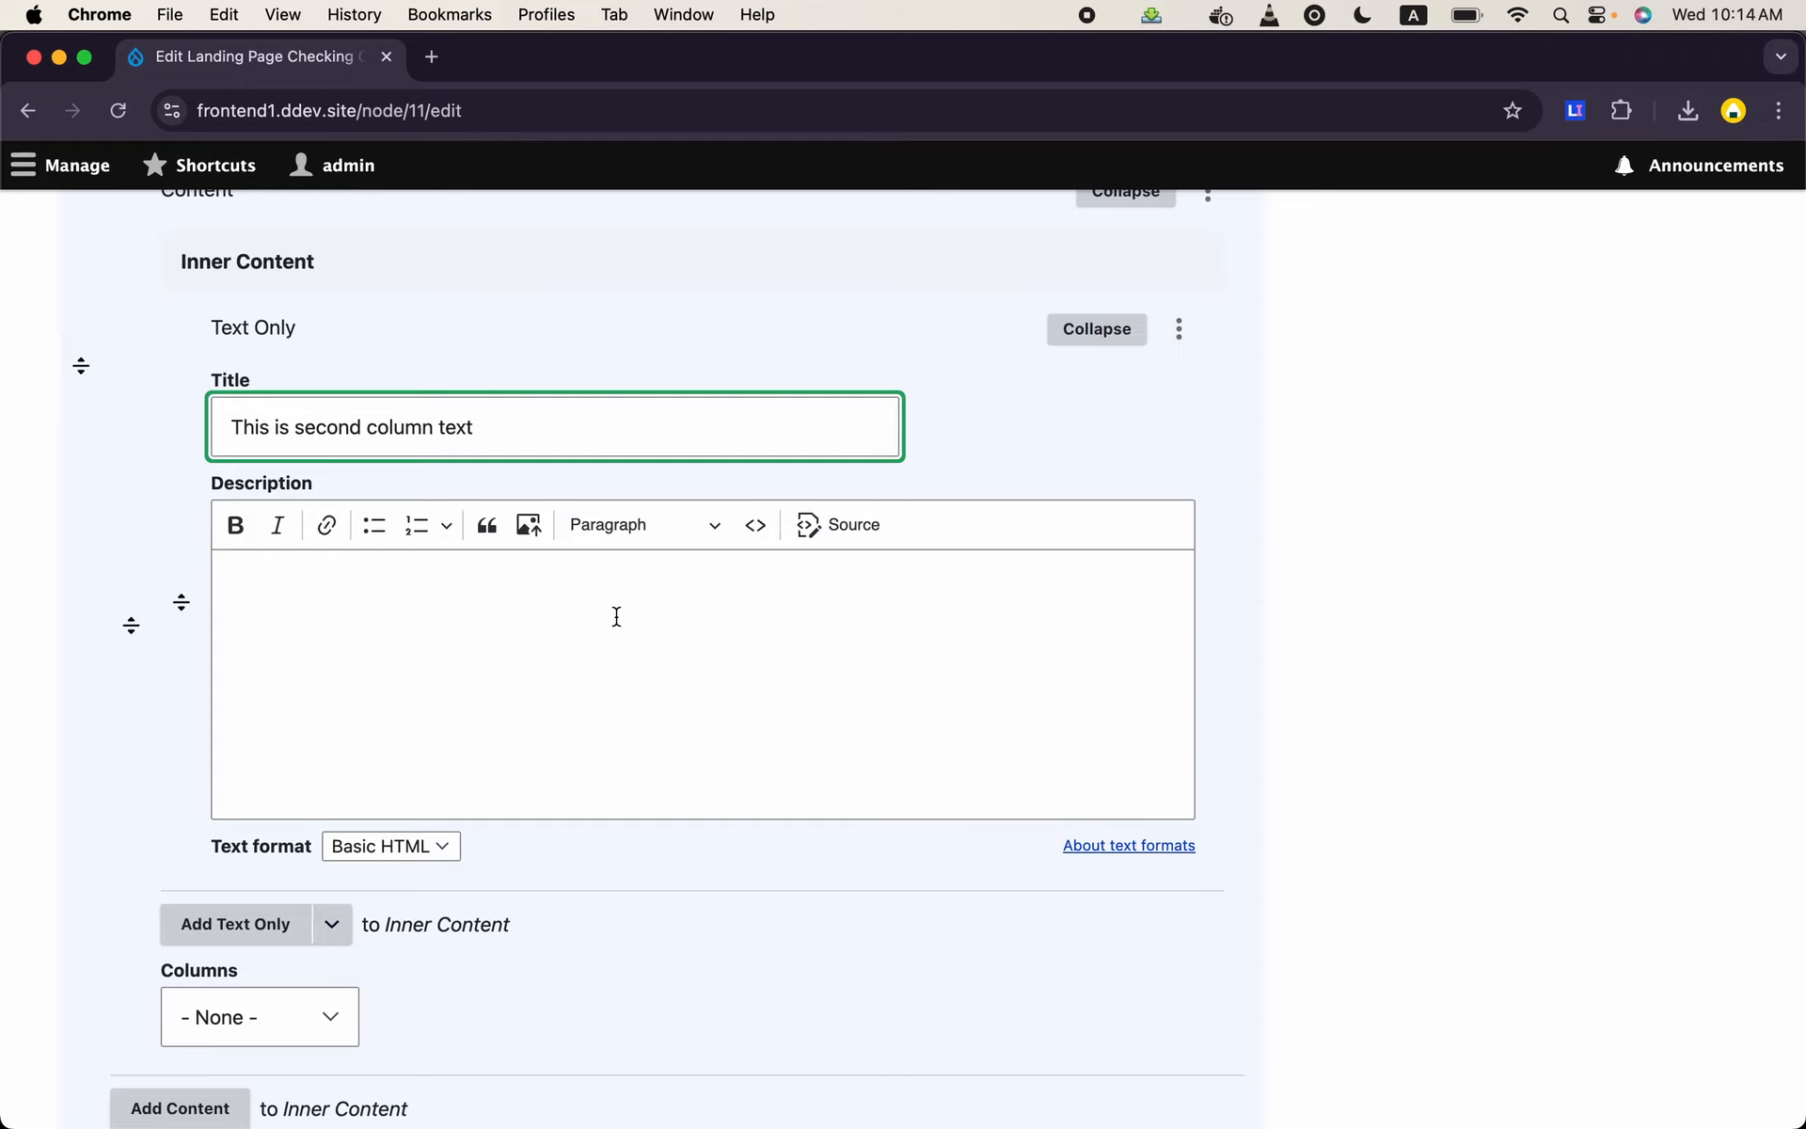
- Paste the copied lorem ipsum paragraph twice into the second column's description and set its Columns option to Two Column
left_click(616, 616)
type("Nullam vehicula magna sit amet magna ullamcorper, at dictum est gravida. Morbi nec magna at quam malesuada accumsan. Suspendisse potenti. Vivamus feugiat massa ut tortor scelerisque, non dapibus nulla consectetur. Aliquam erat volutpat.")
type("Nullam vehicula magna sit amet magna ullamcorper, at dictum est gravida. Morbi nec magna at quam malesuada accumsan. Suspendisse potenti. Vivamus feugiat massa ut tortor scelerisque, non dapibus nulla consectetur. Aliquam erat volutpat.")
scroll(658, 658, "down", 5)
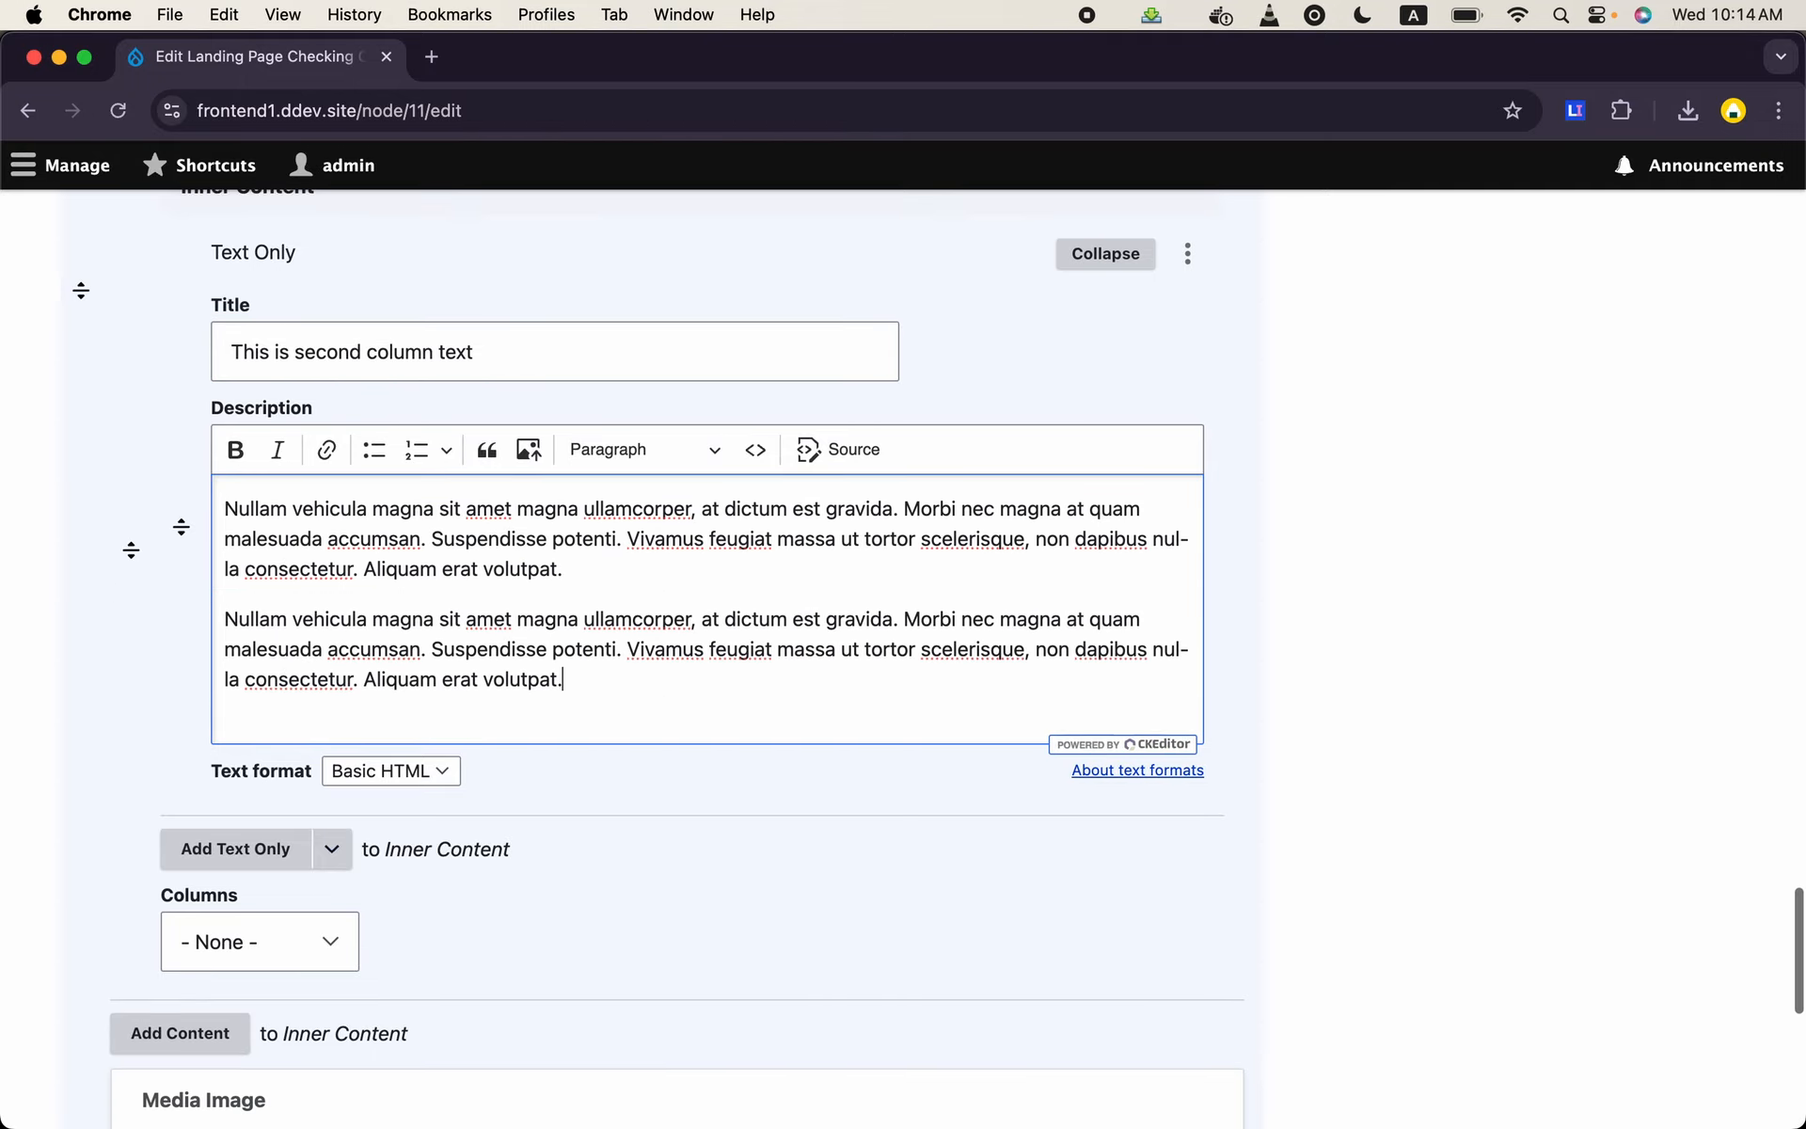
left_click(325, 762)
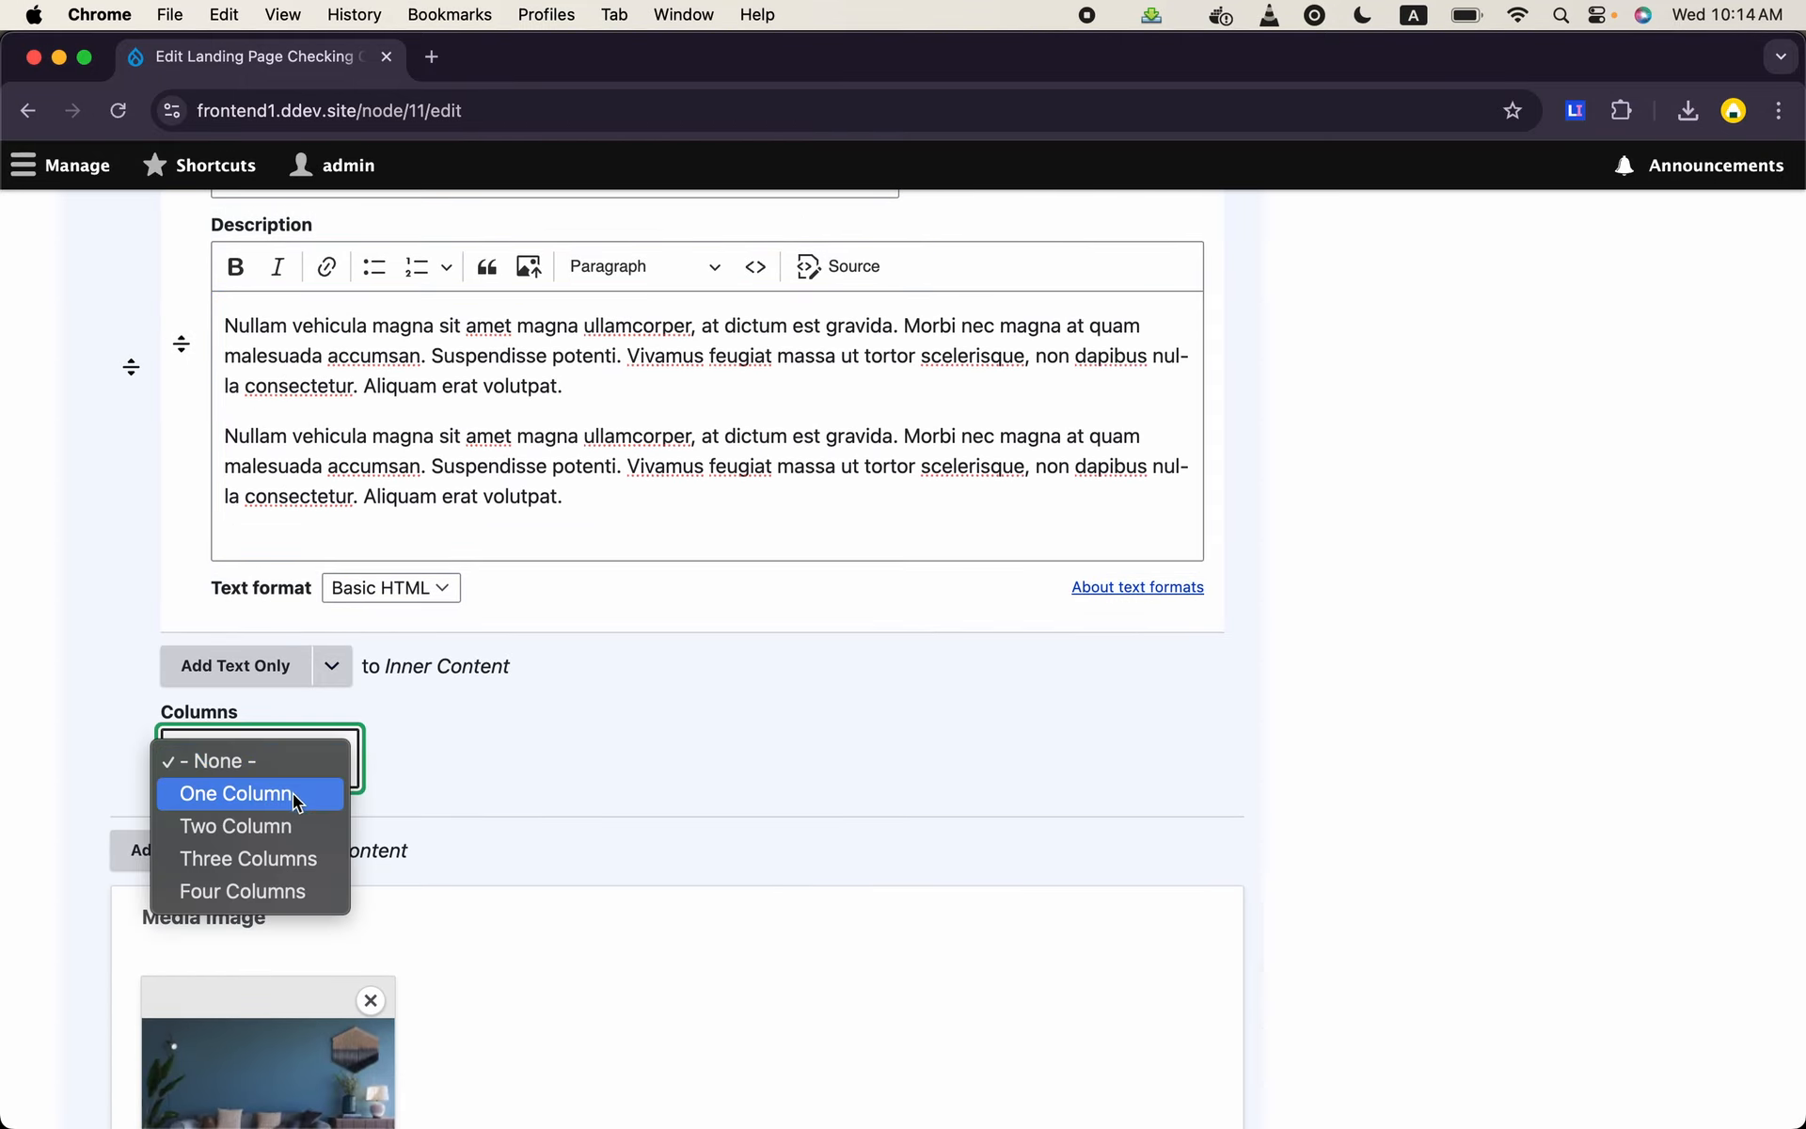
left_click(282, 828)
scroll(423, 809, "down", 1)
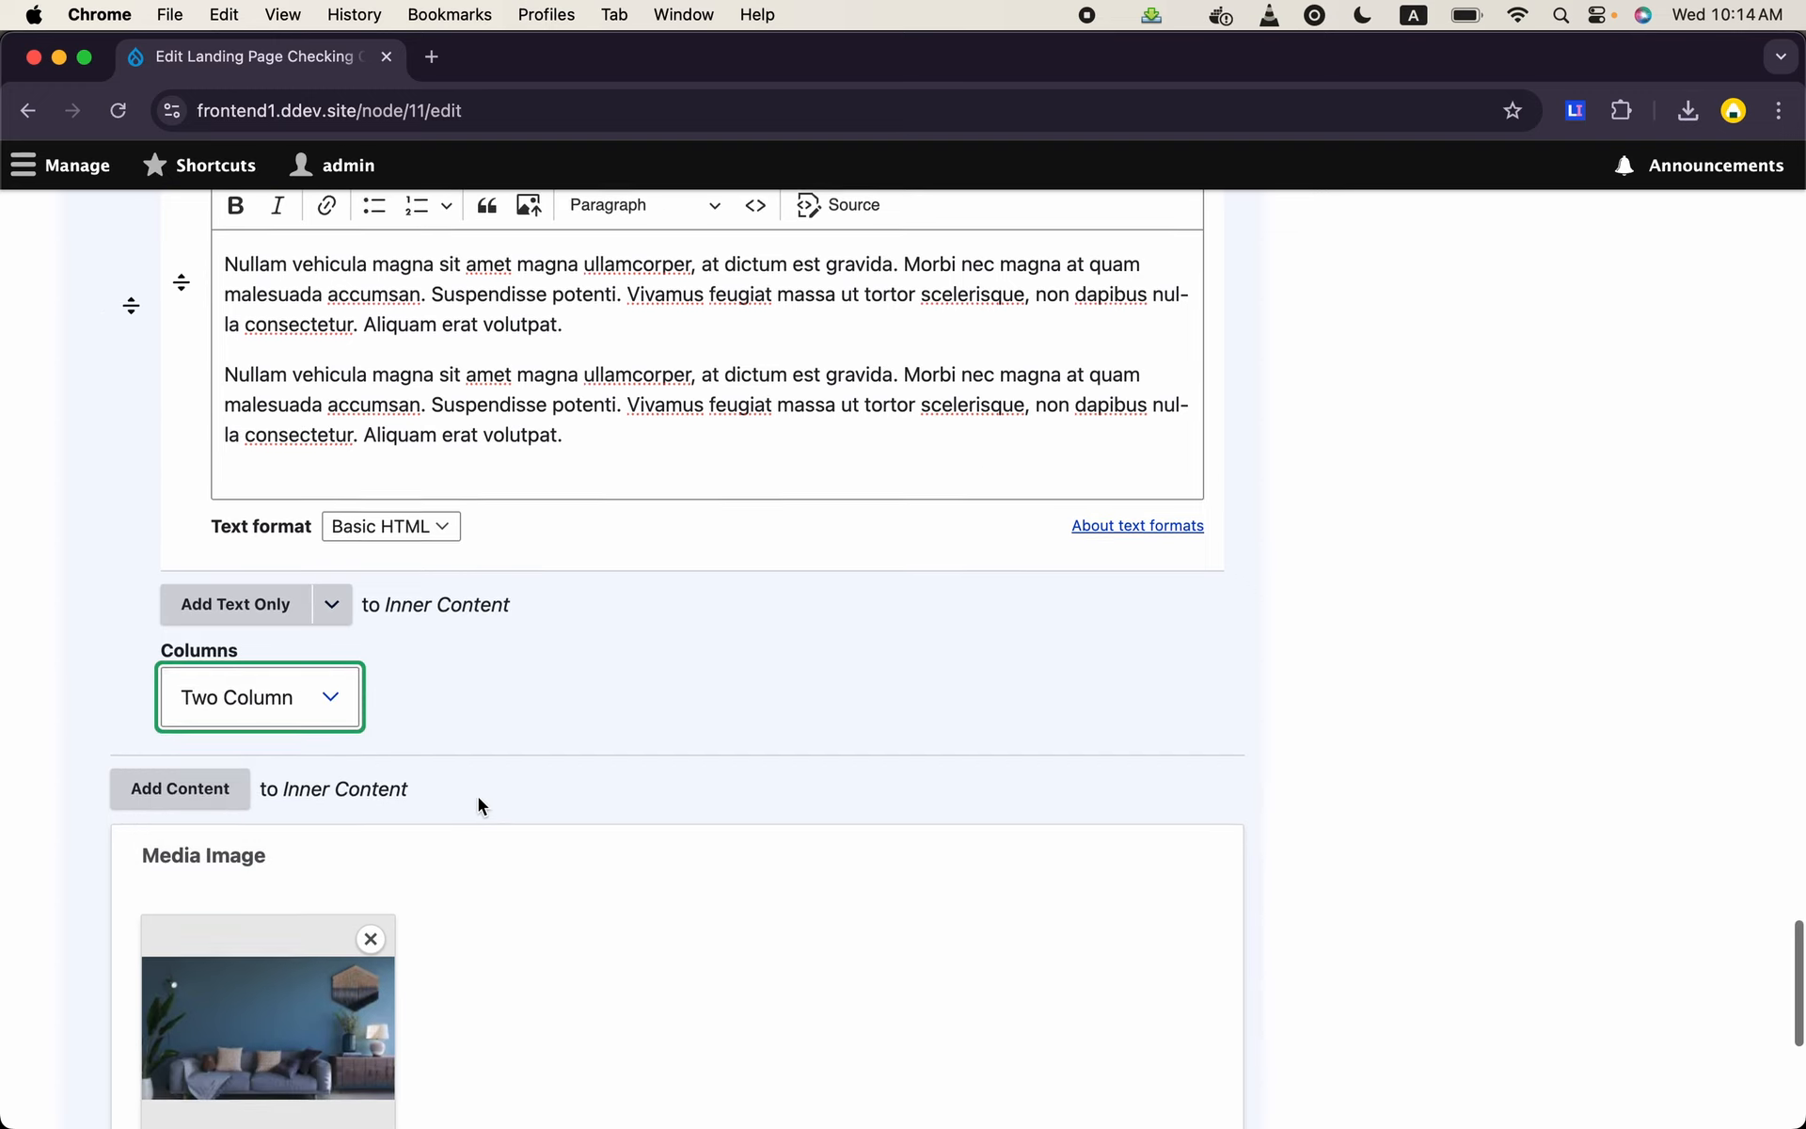
- Add a third Content paragraph to the section's Inner Content and set its Columns option to Two Column
left_click(243, 800)
scroll(404, 715, "down", 10)
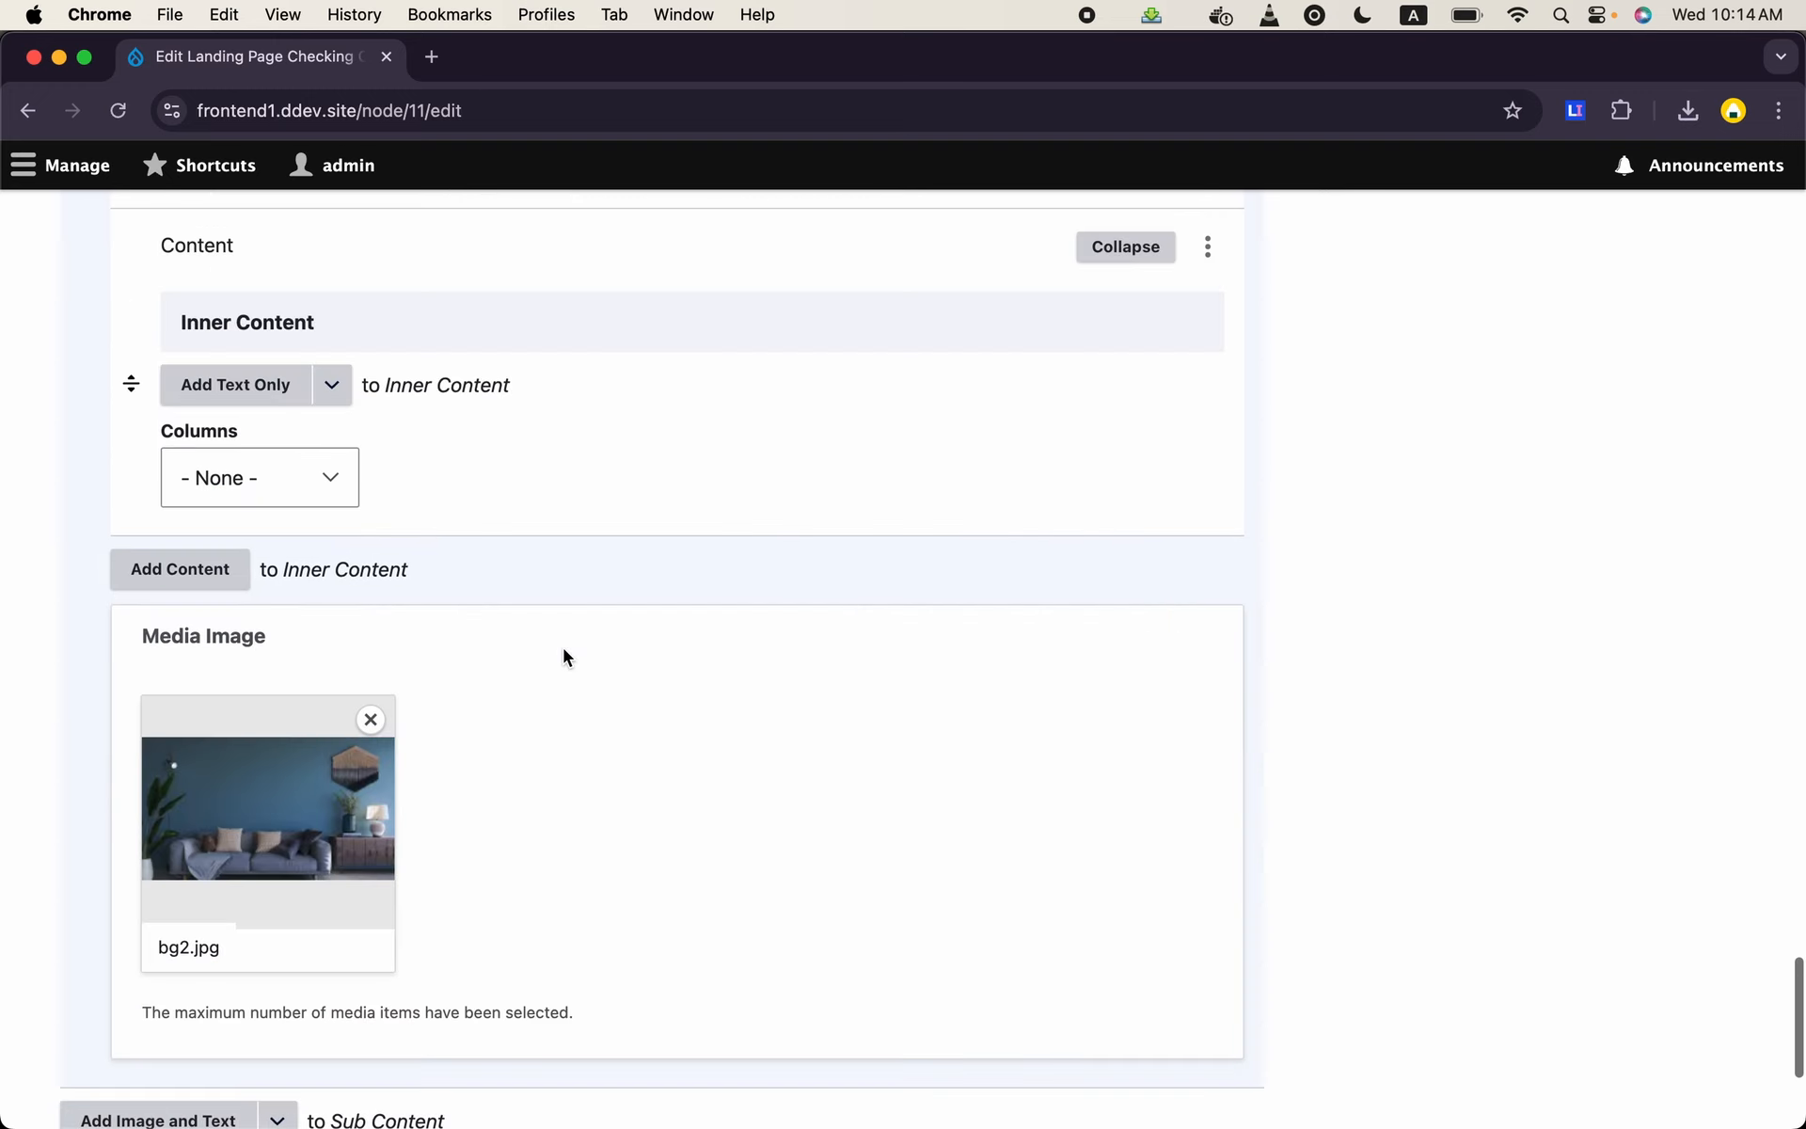
left_click(318, 470)
left_click(318, 470)
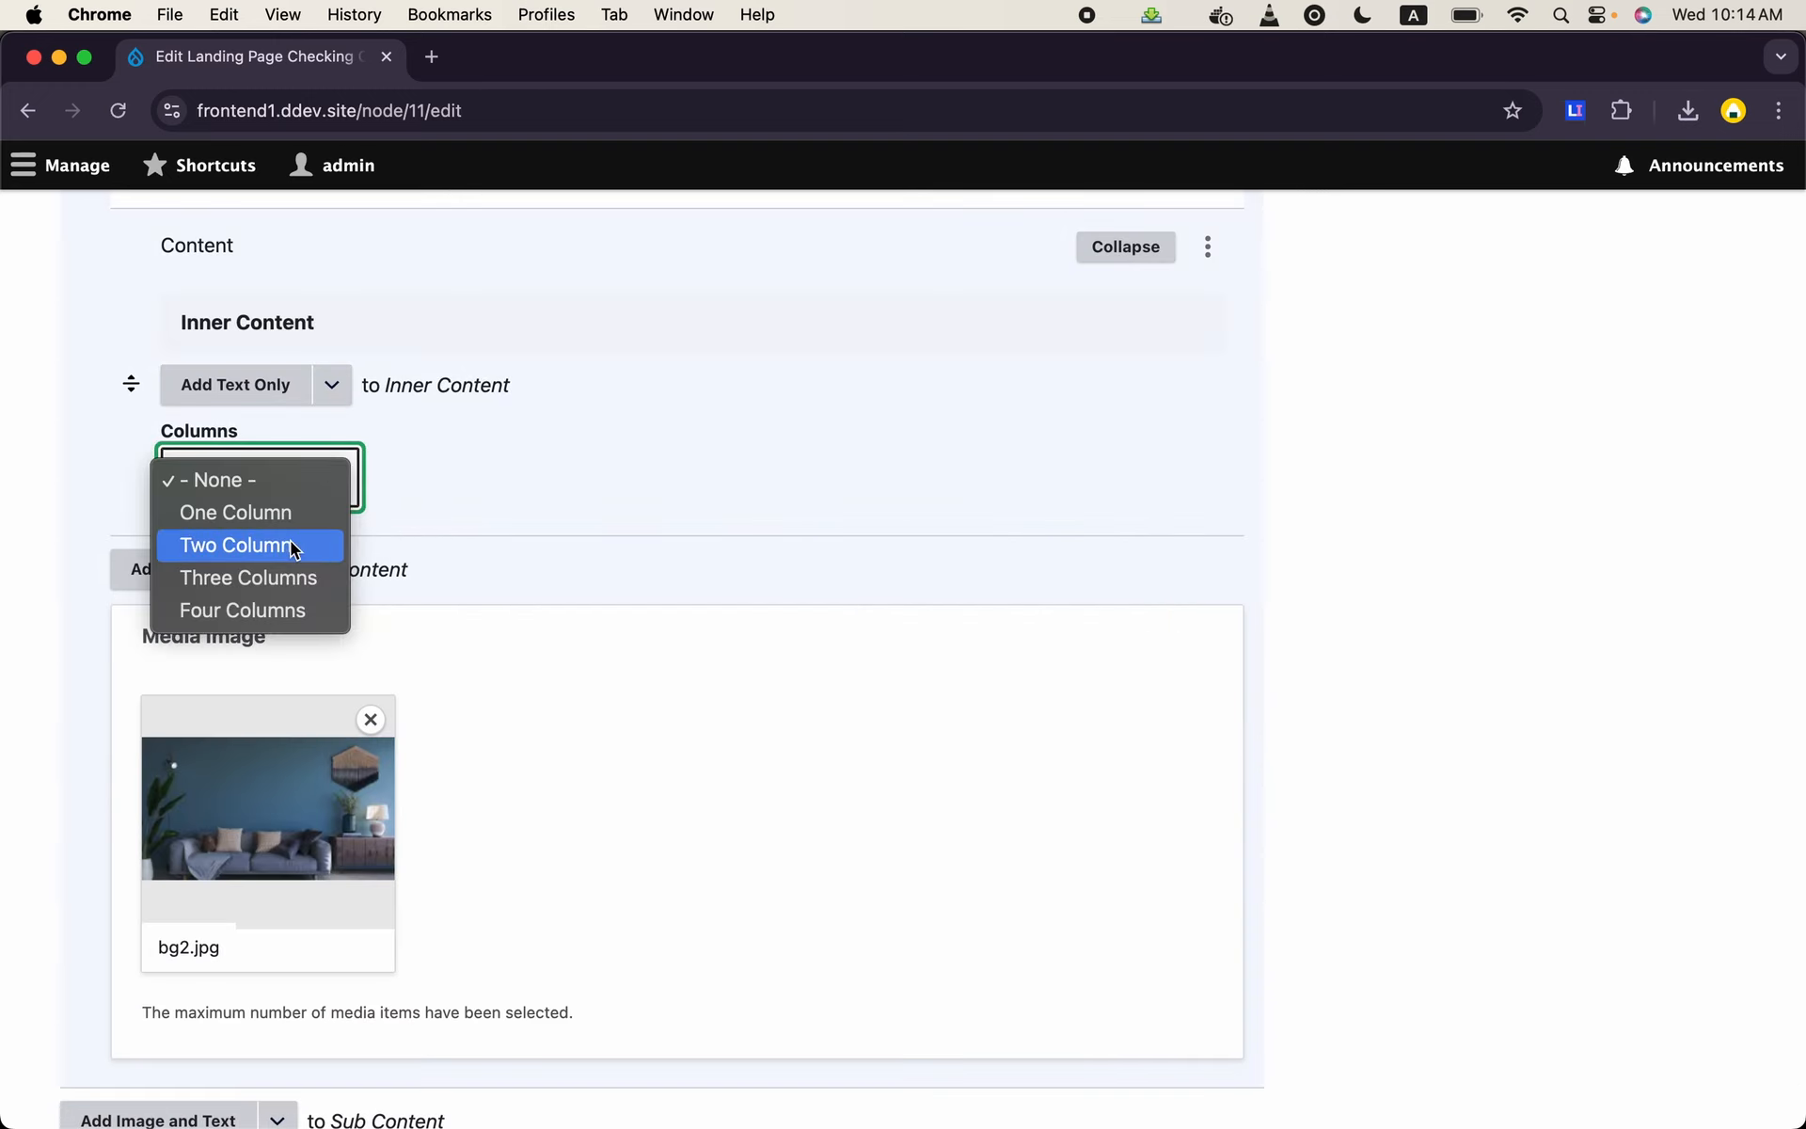
left_click(299, 540)
- Add a Text Only paragraph inside the third content paragraph and title it "Third Column"
left_click(299, 386)
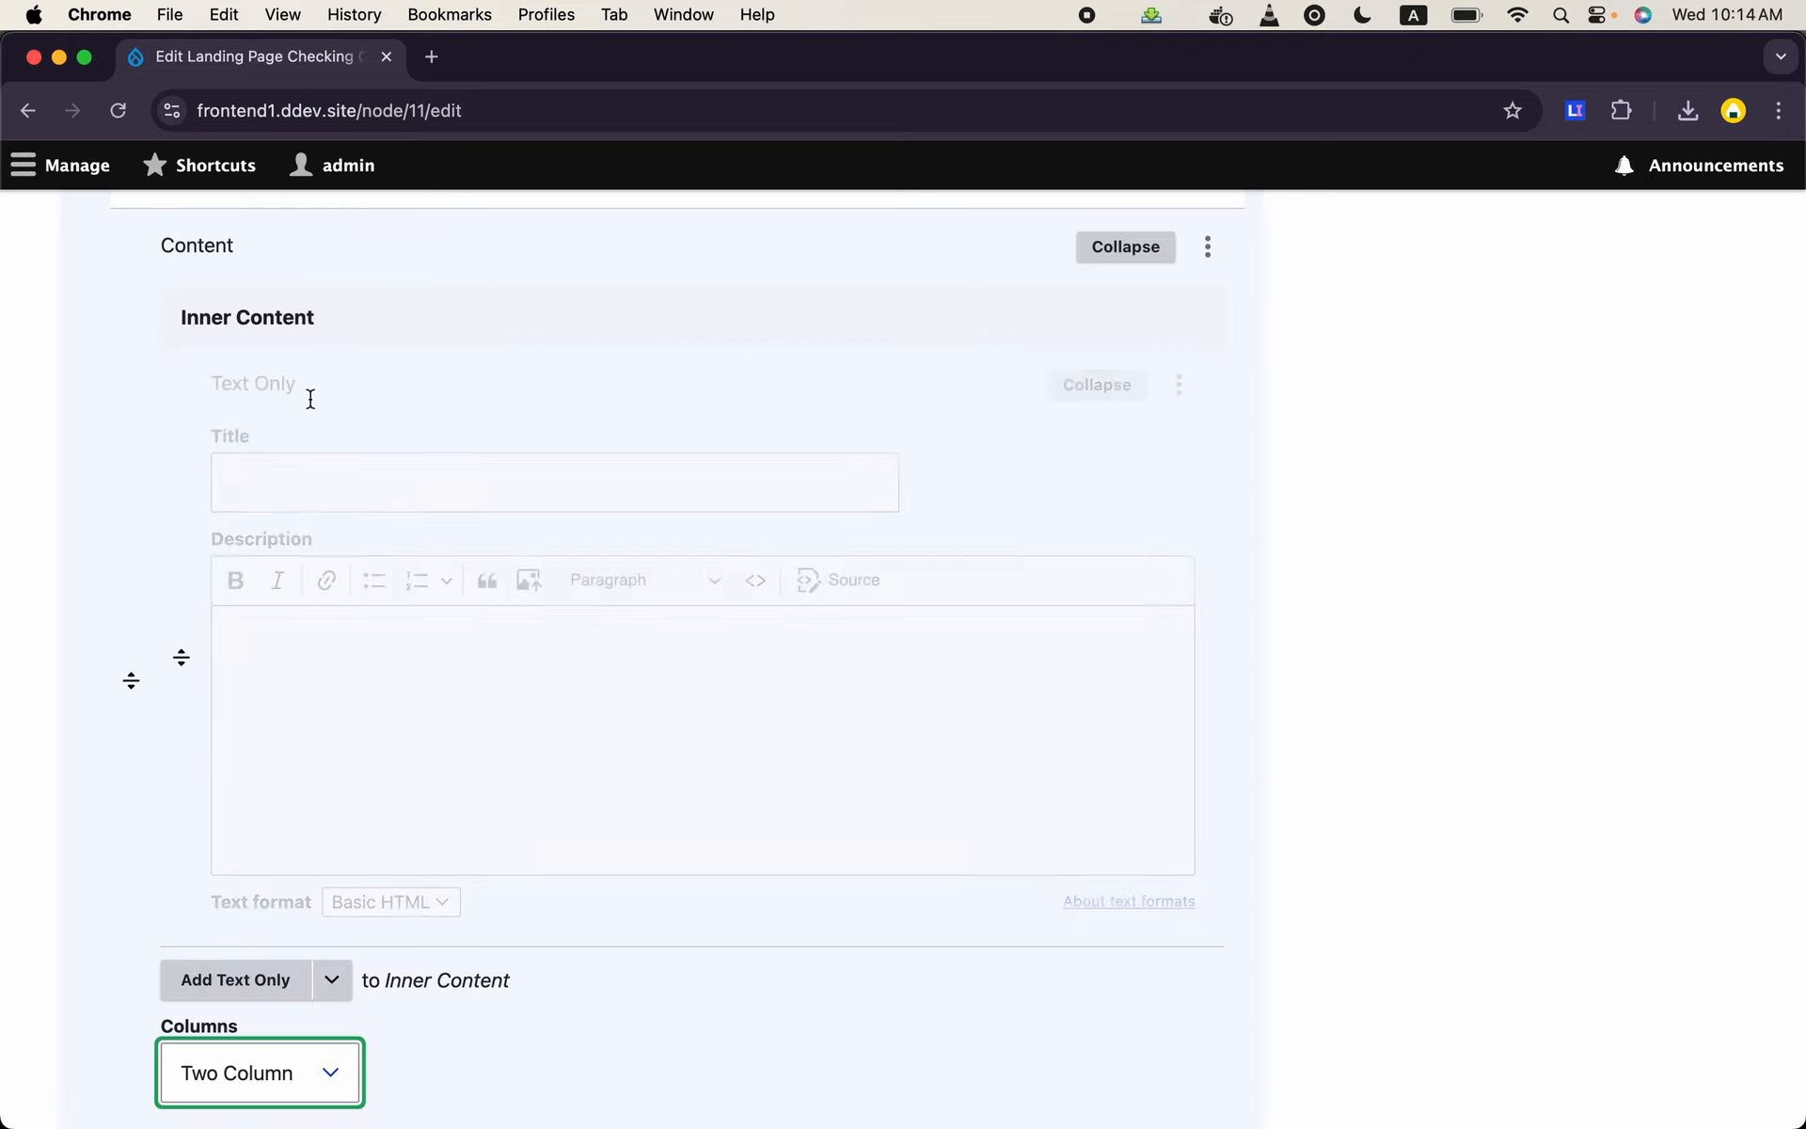
left_click(588, 468)
type("Third ")
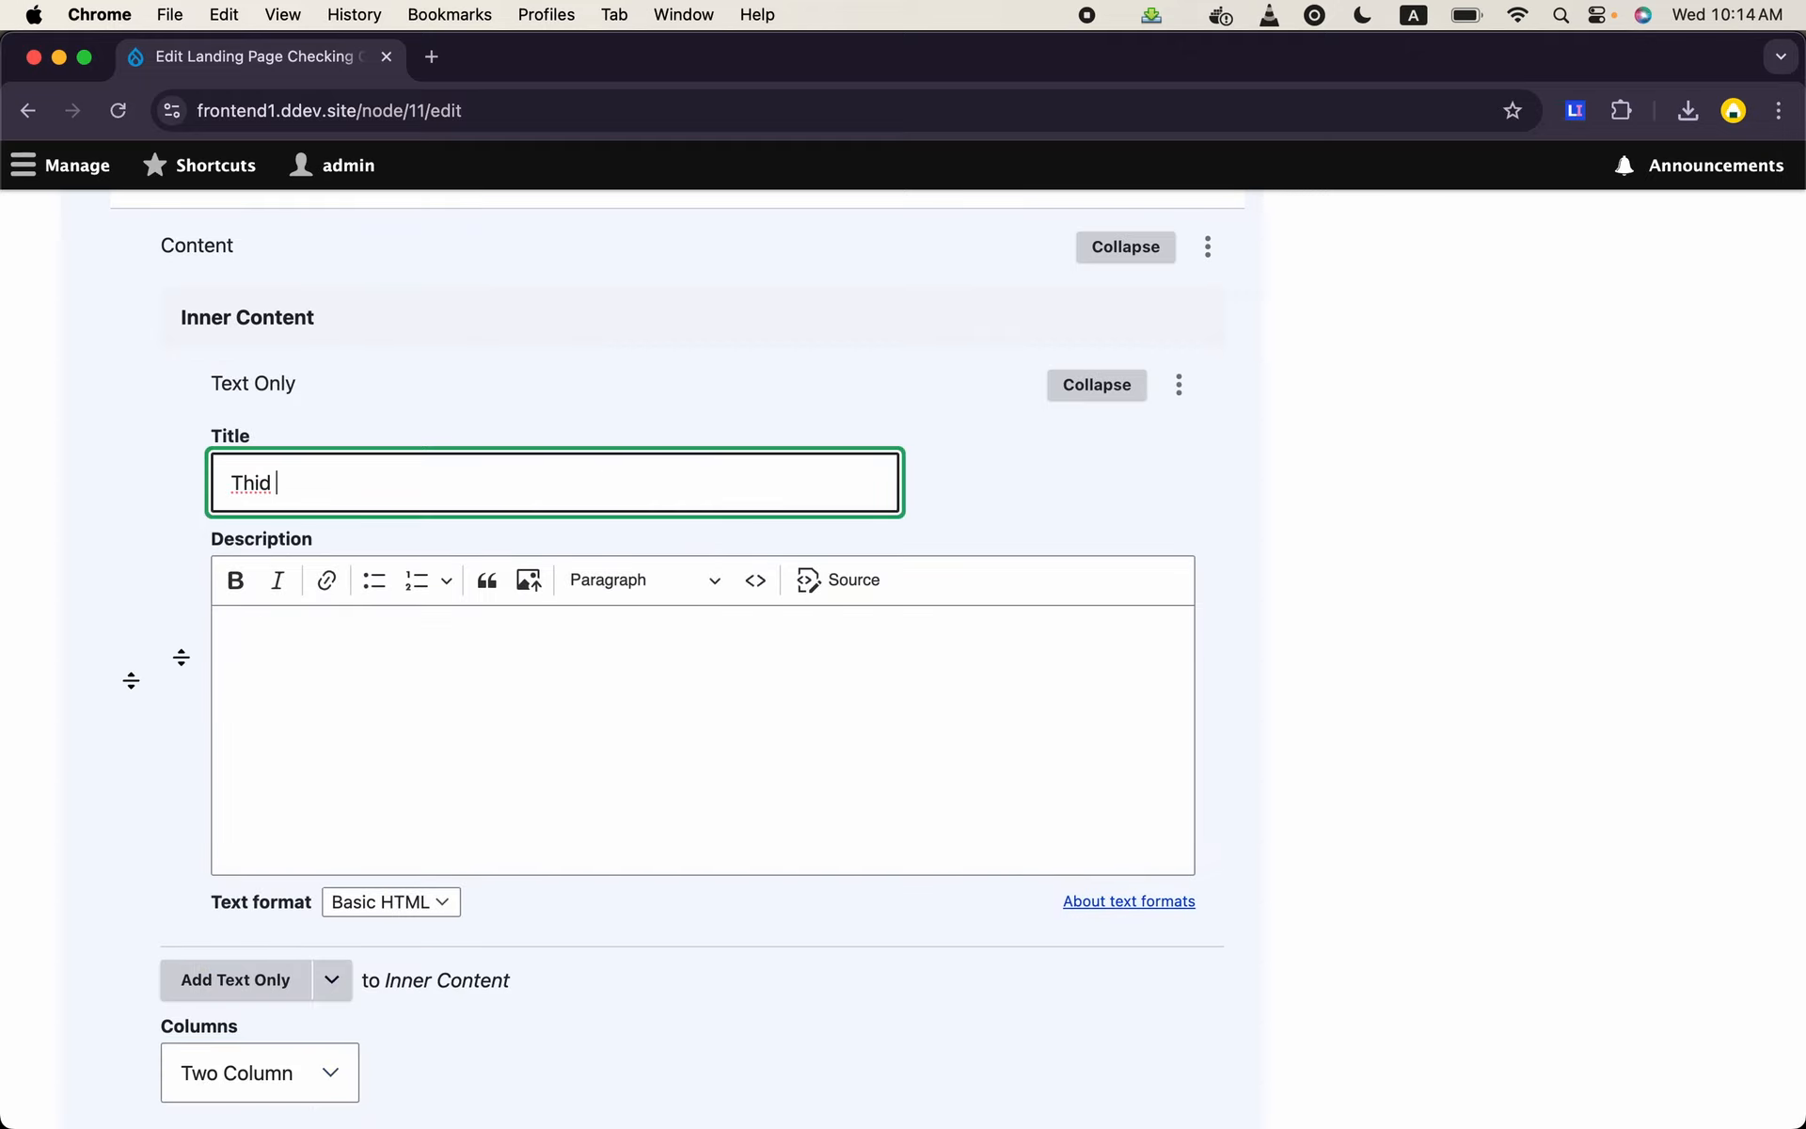
type("Column")
- Paste the copied lorem ipsum paragraph twice into the Third Column description and save the landing page
left_click(585, 718)
key("super+v")
key("super+v")
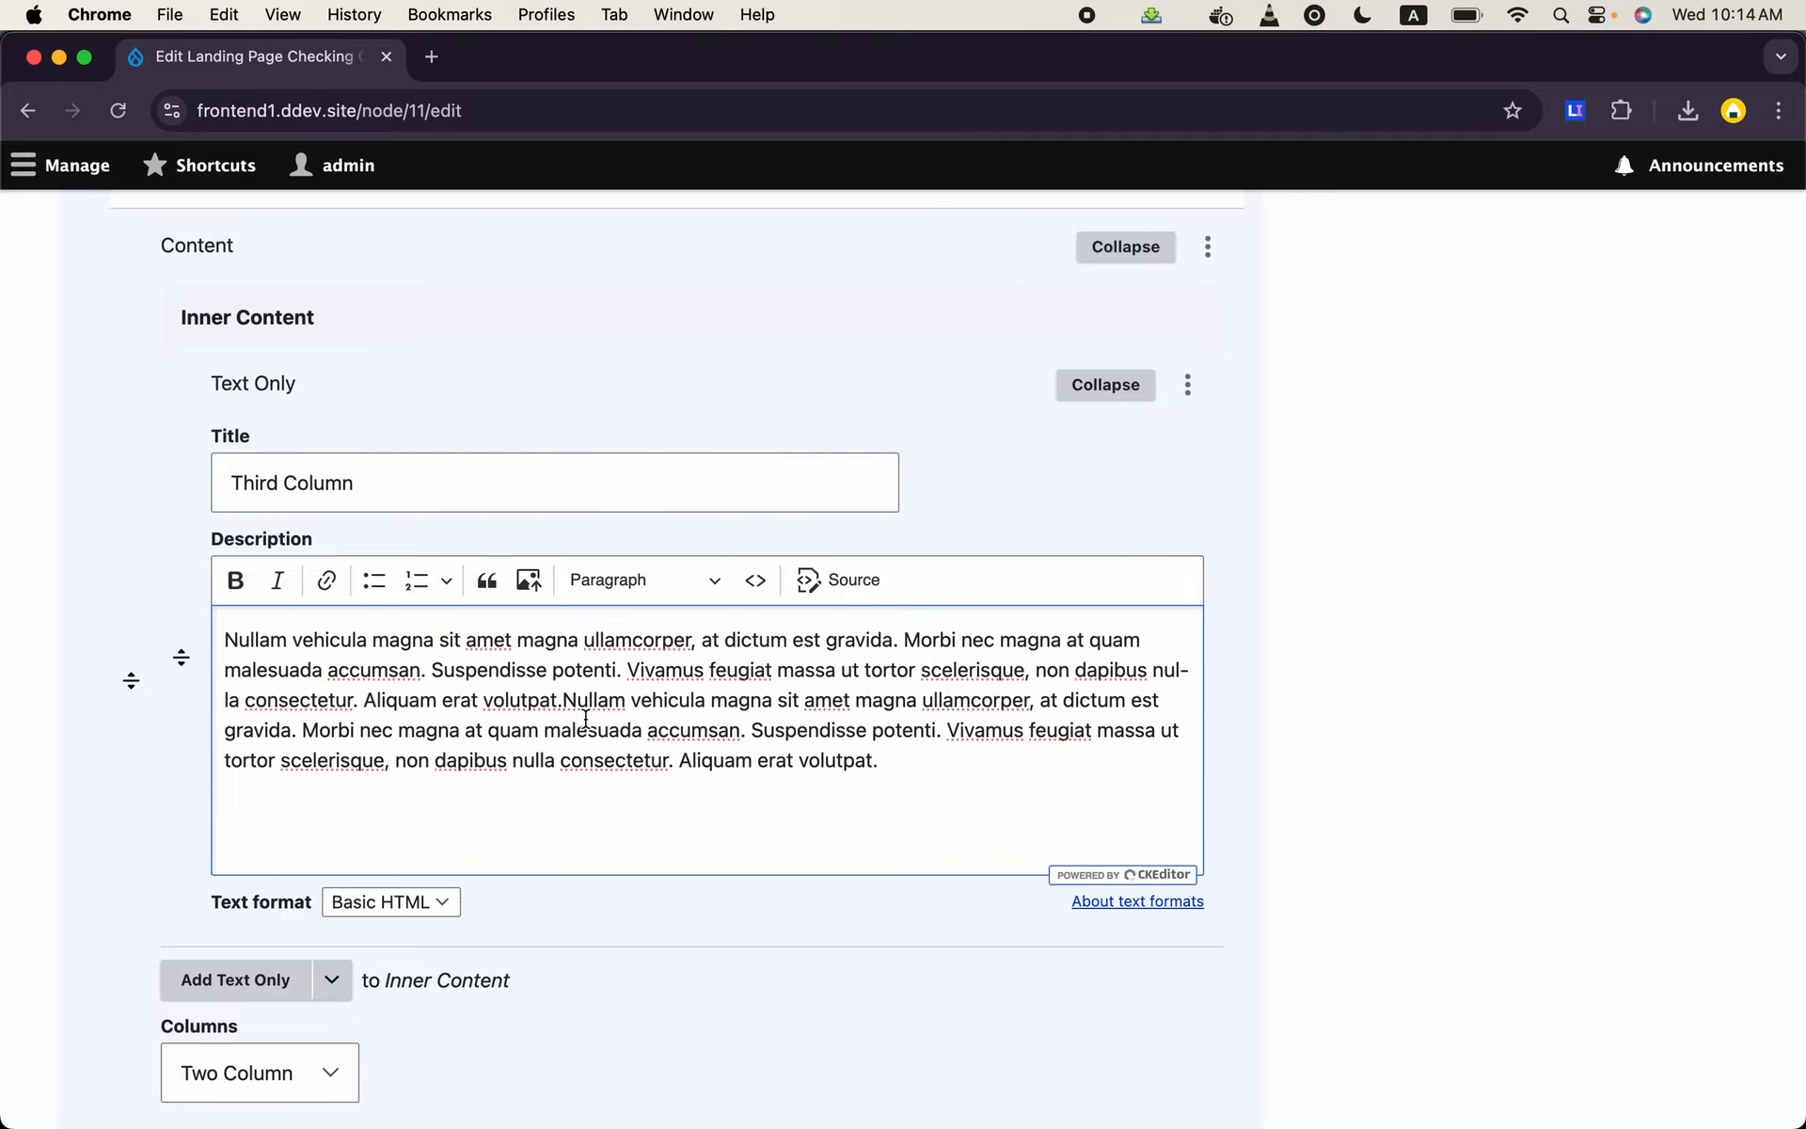
scroll(585, 718, "down", 10)
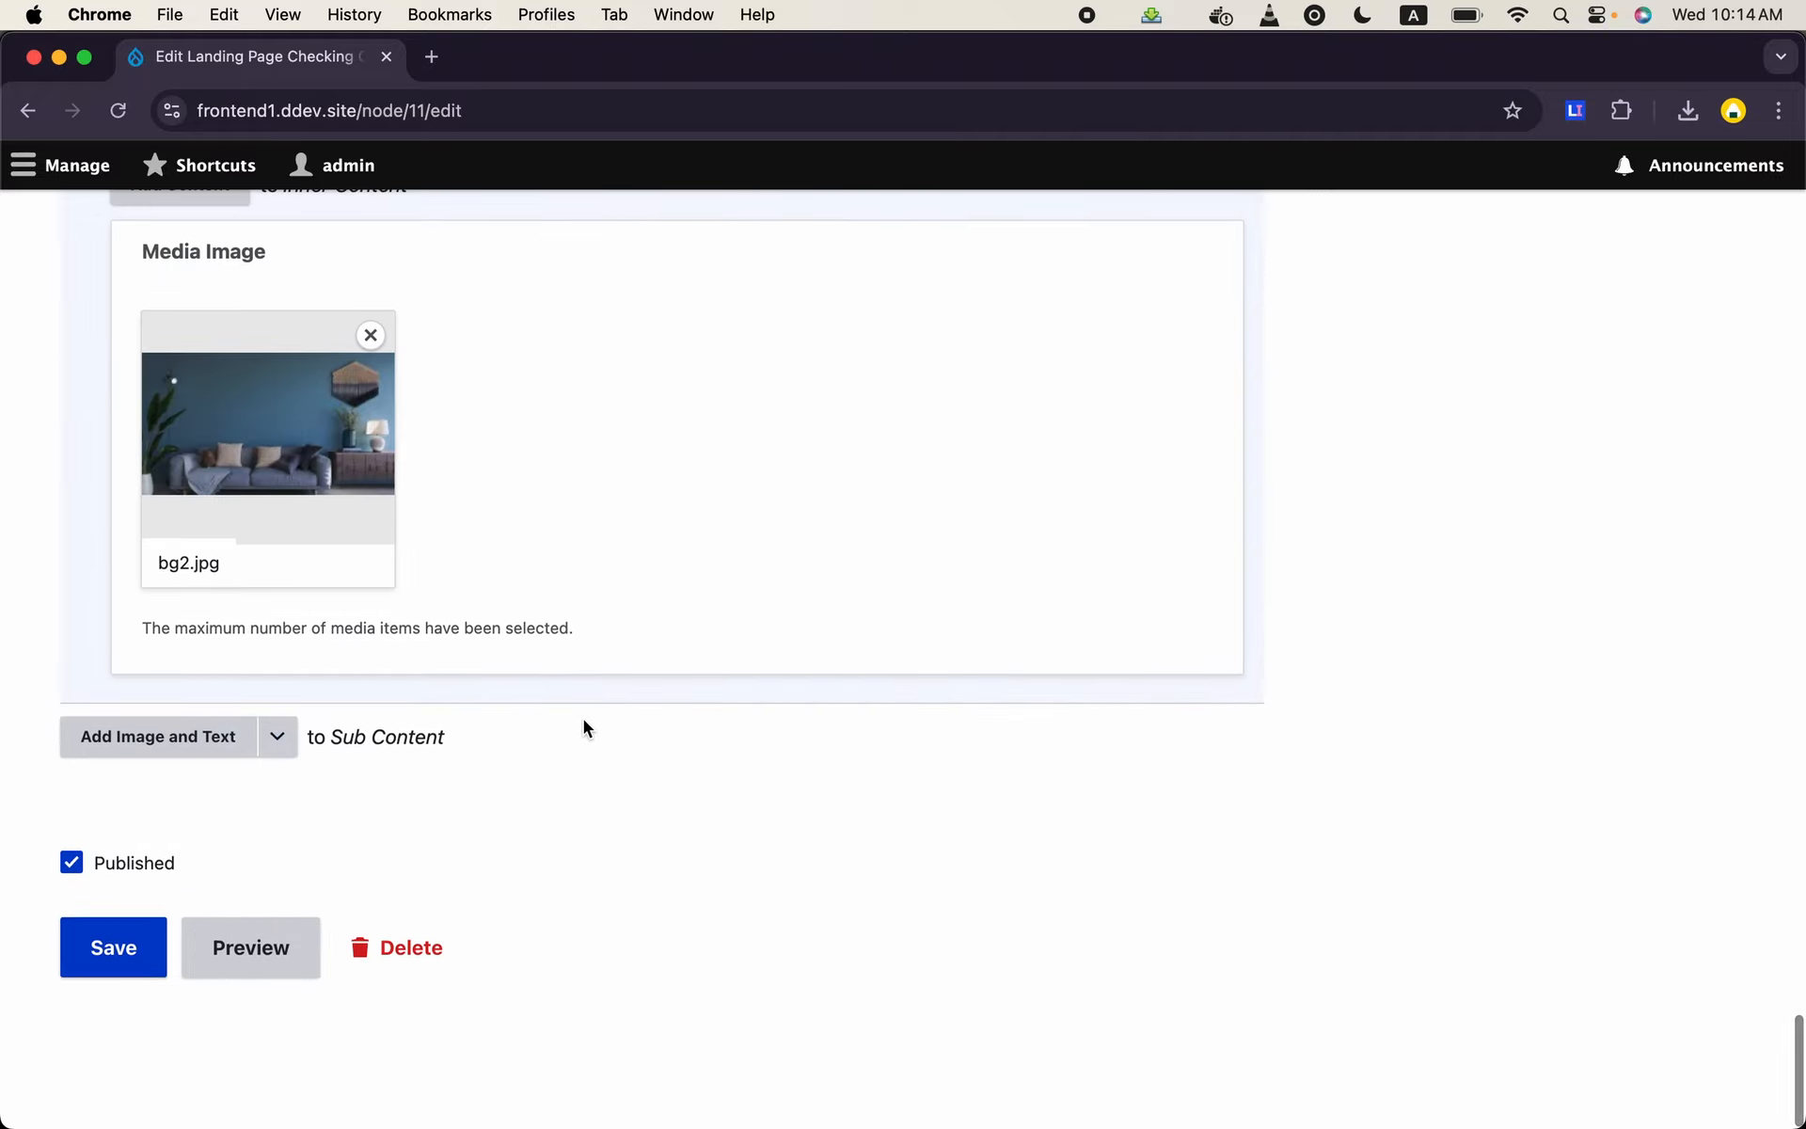
left_click(145, 952)
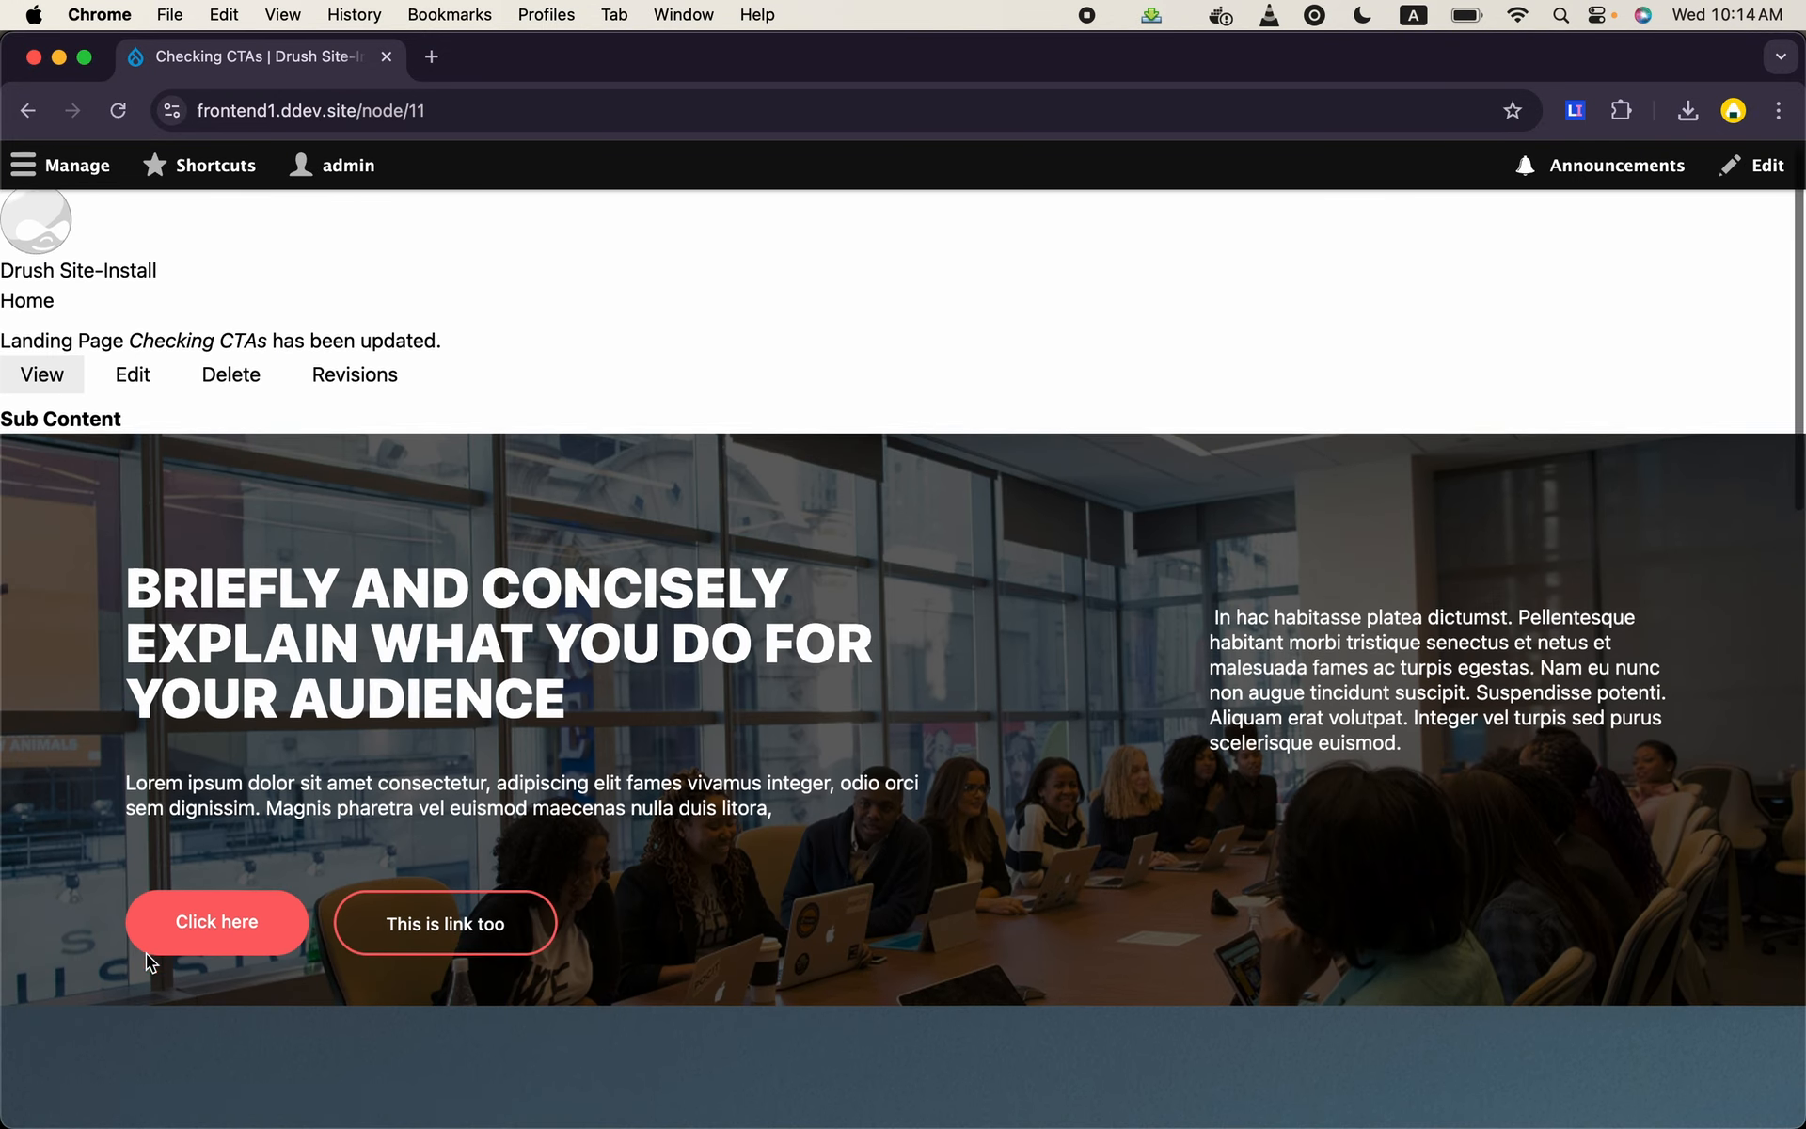
- Examine the saved page's second background-image section, comparing the widths and text wrapping of its three columns
scroll(145, 952, "down", 8)
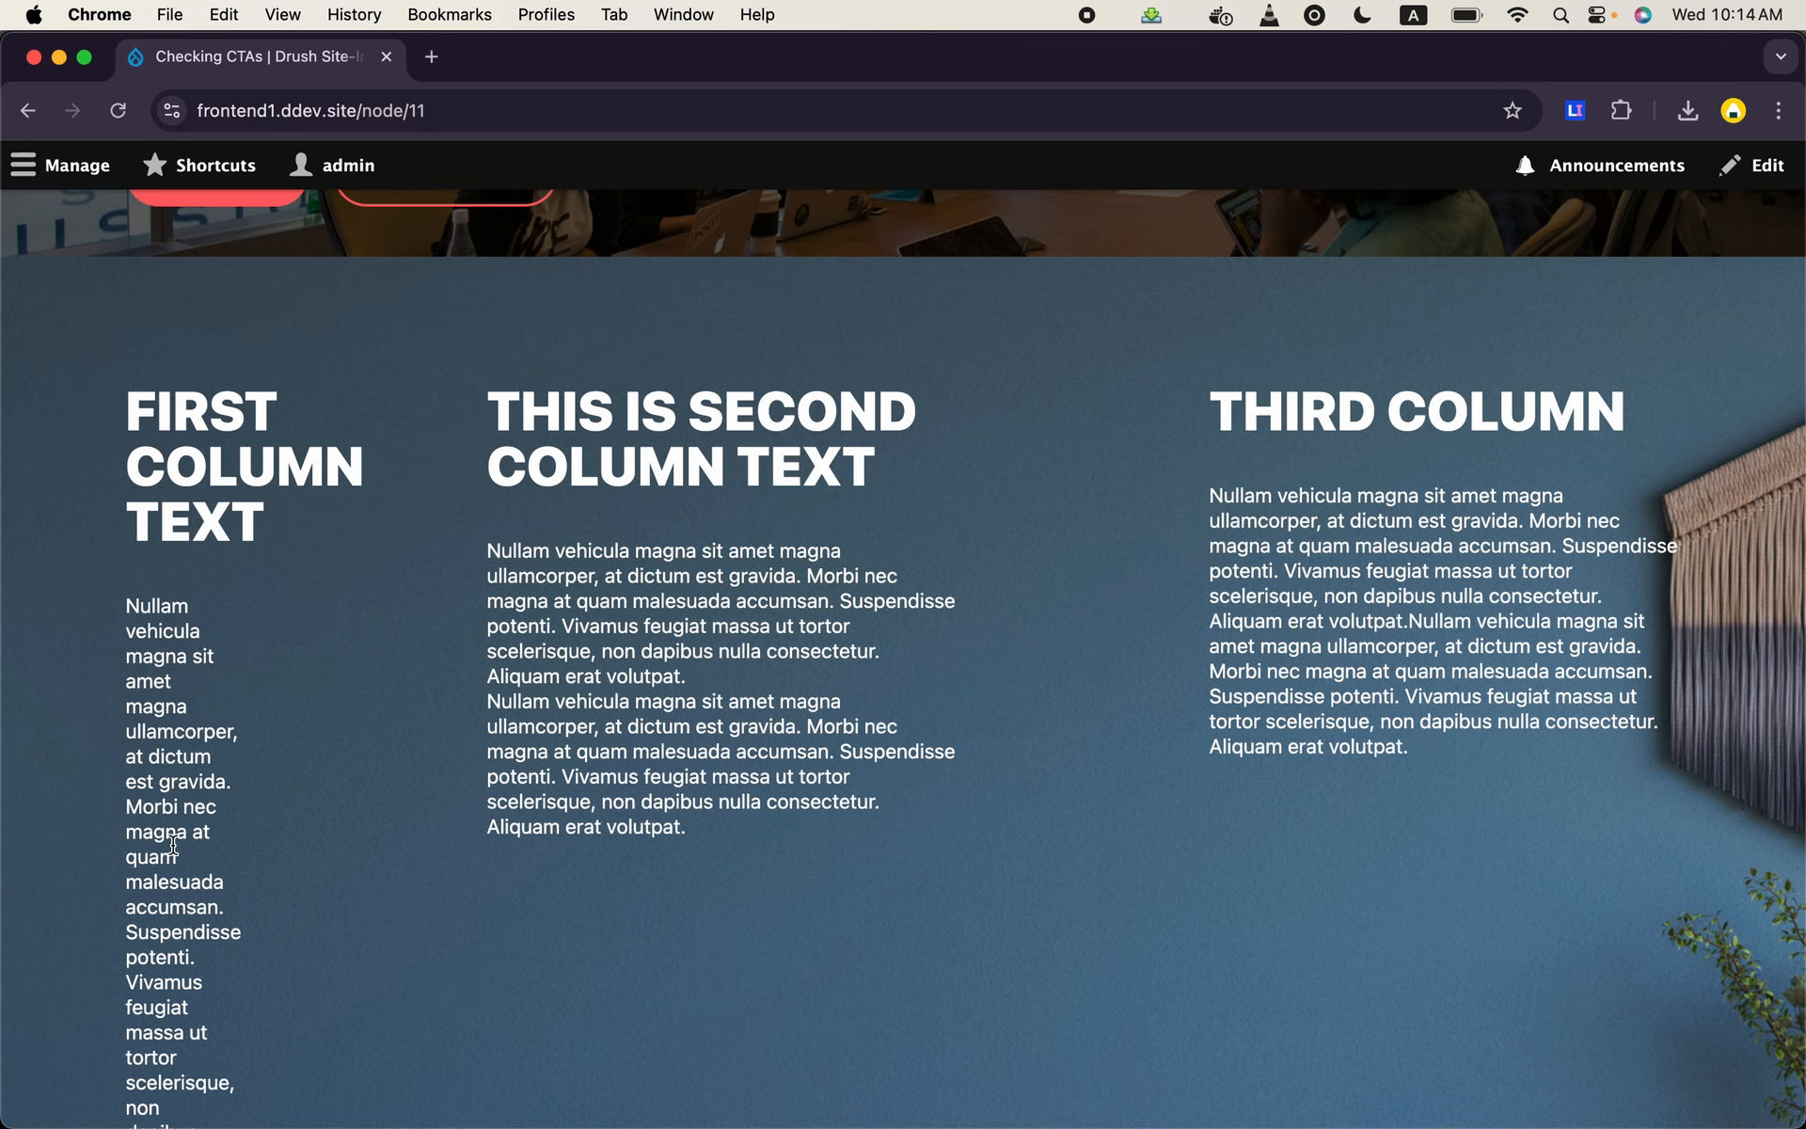
scroll(1119, 828, "up", 3)
scroll(1119, 828, "down", 6)
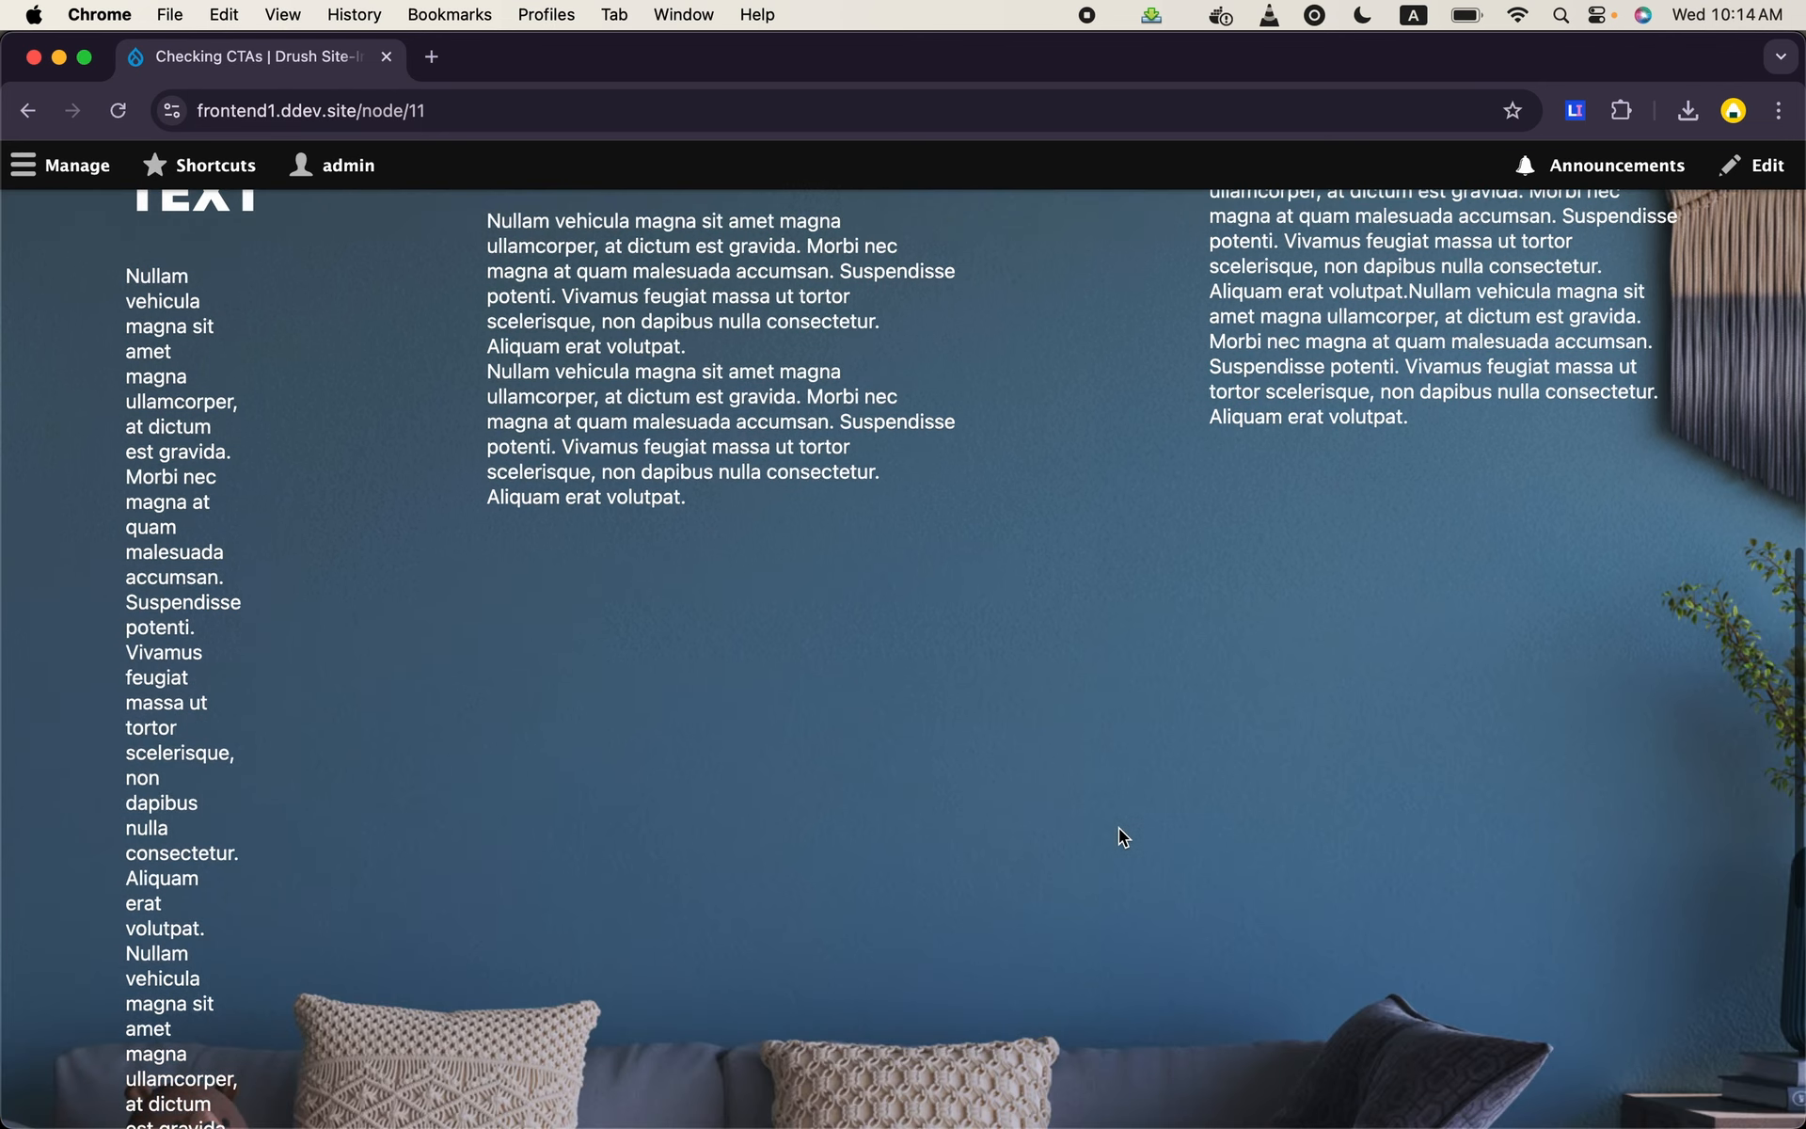
scroll(1119, 829, "down", 5)
scroll(1119, 828, "up", 8)
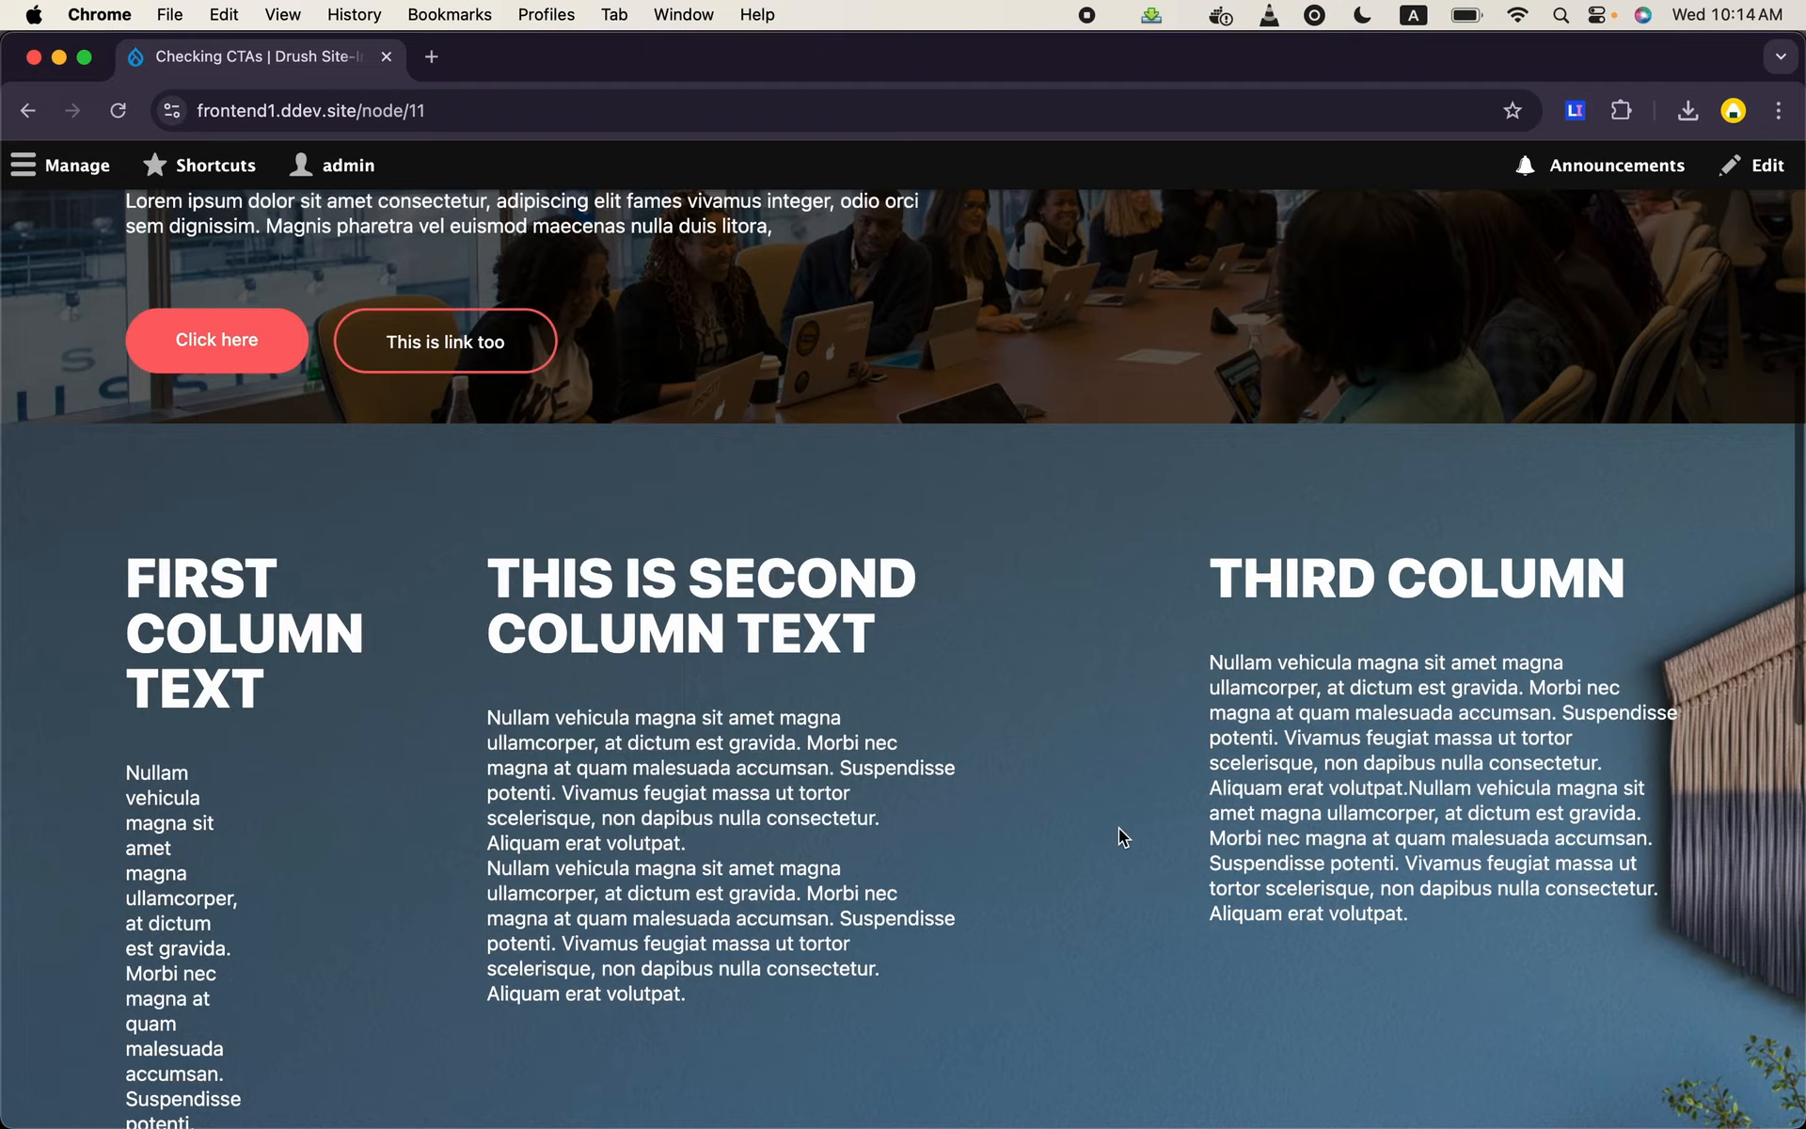
scroll(1119, 829, "down", 8)
scroll(1120, 828, "up", 10)
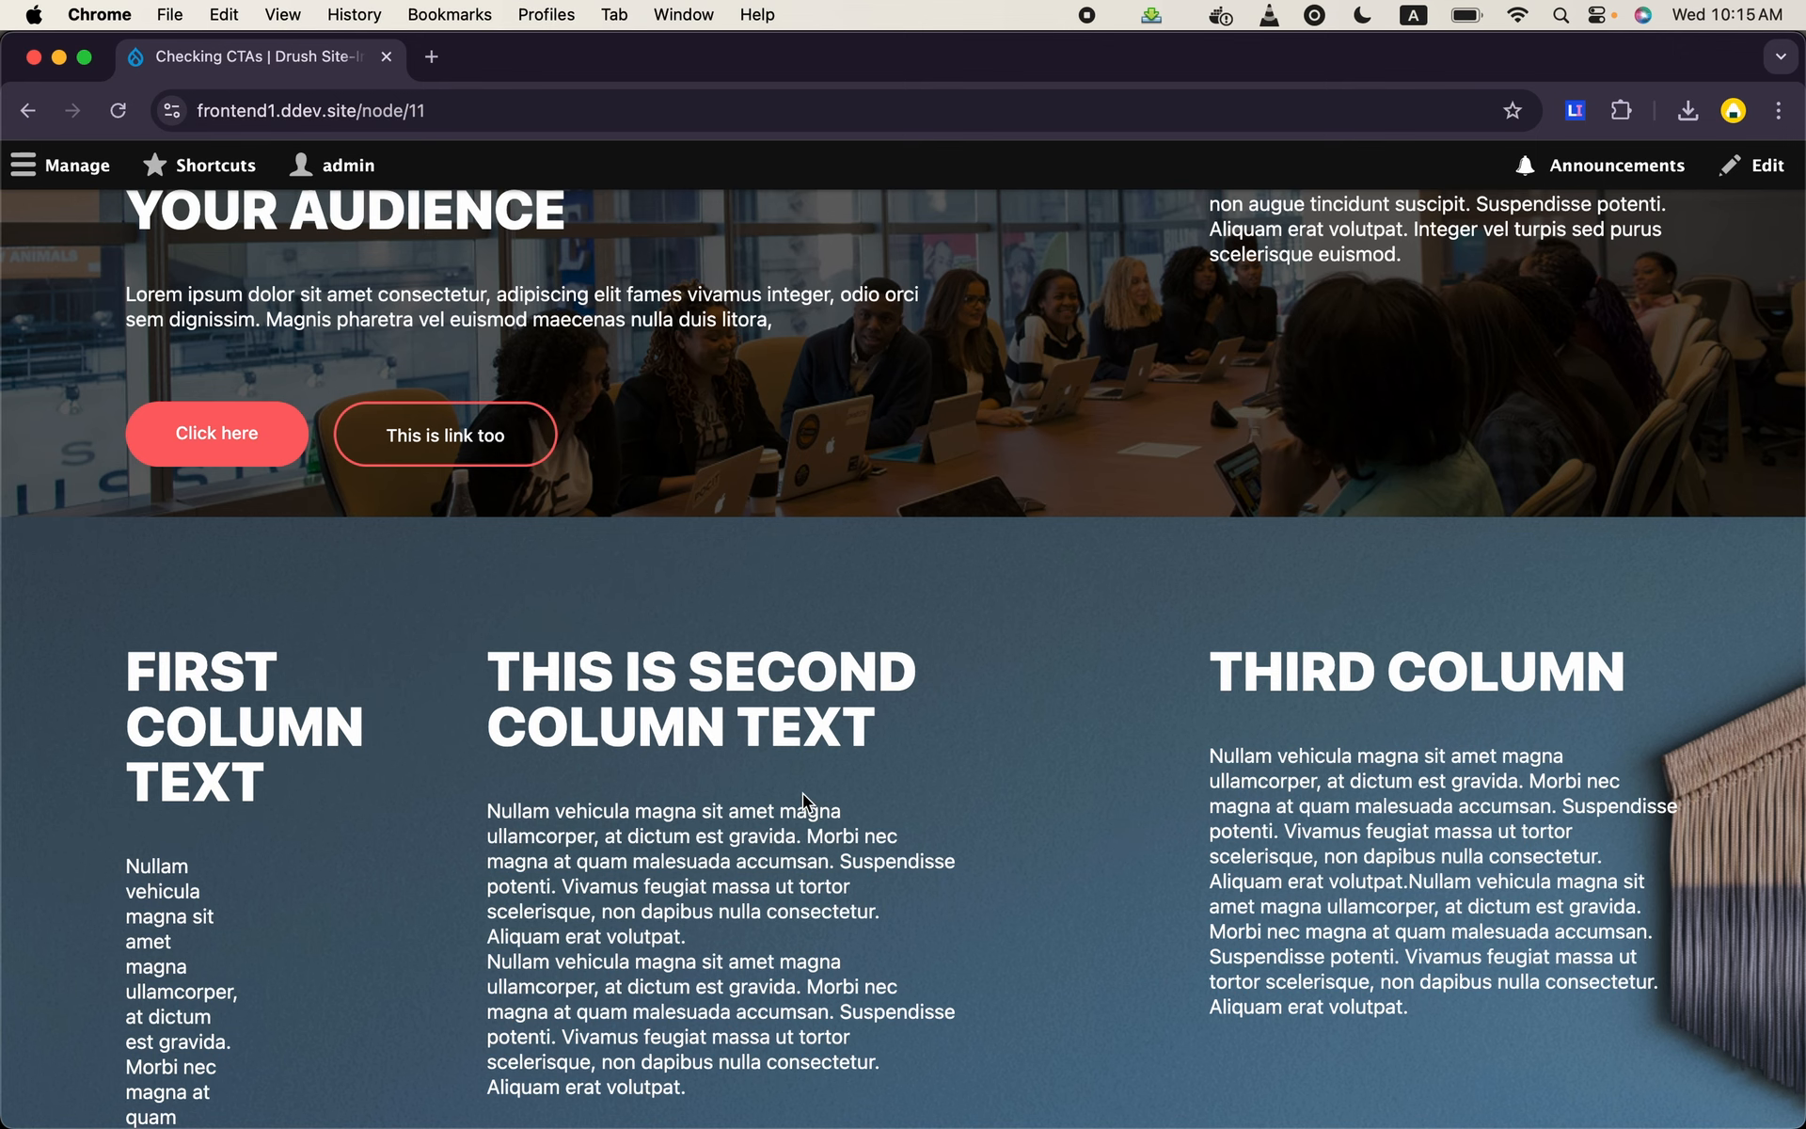
scroll(804, 799, "up", 5)
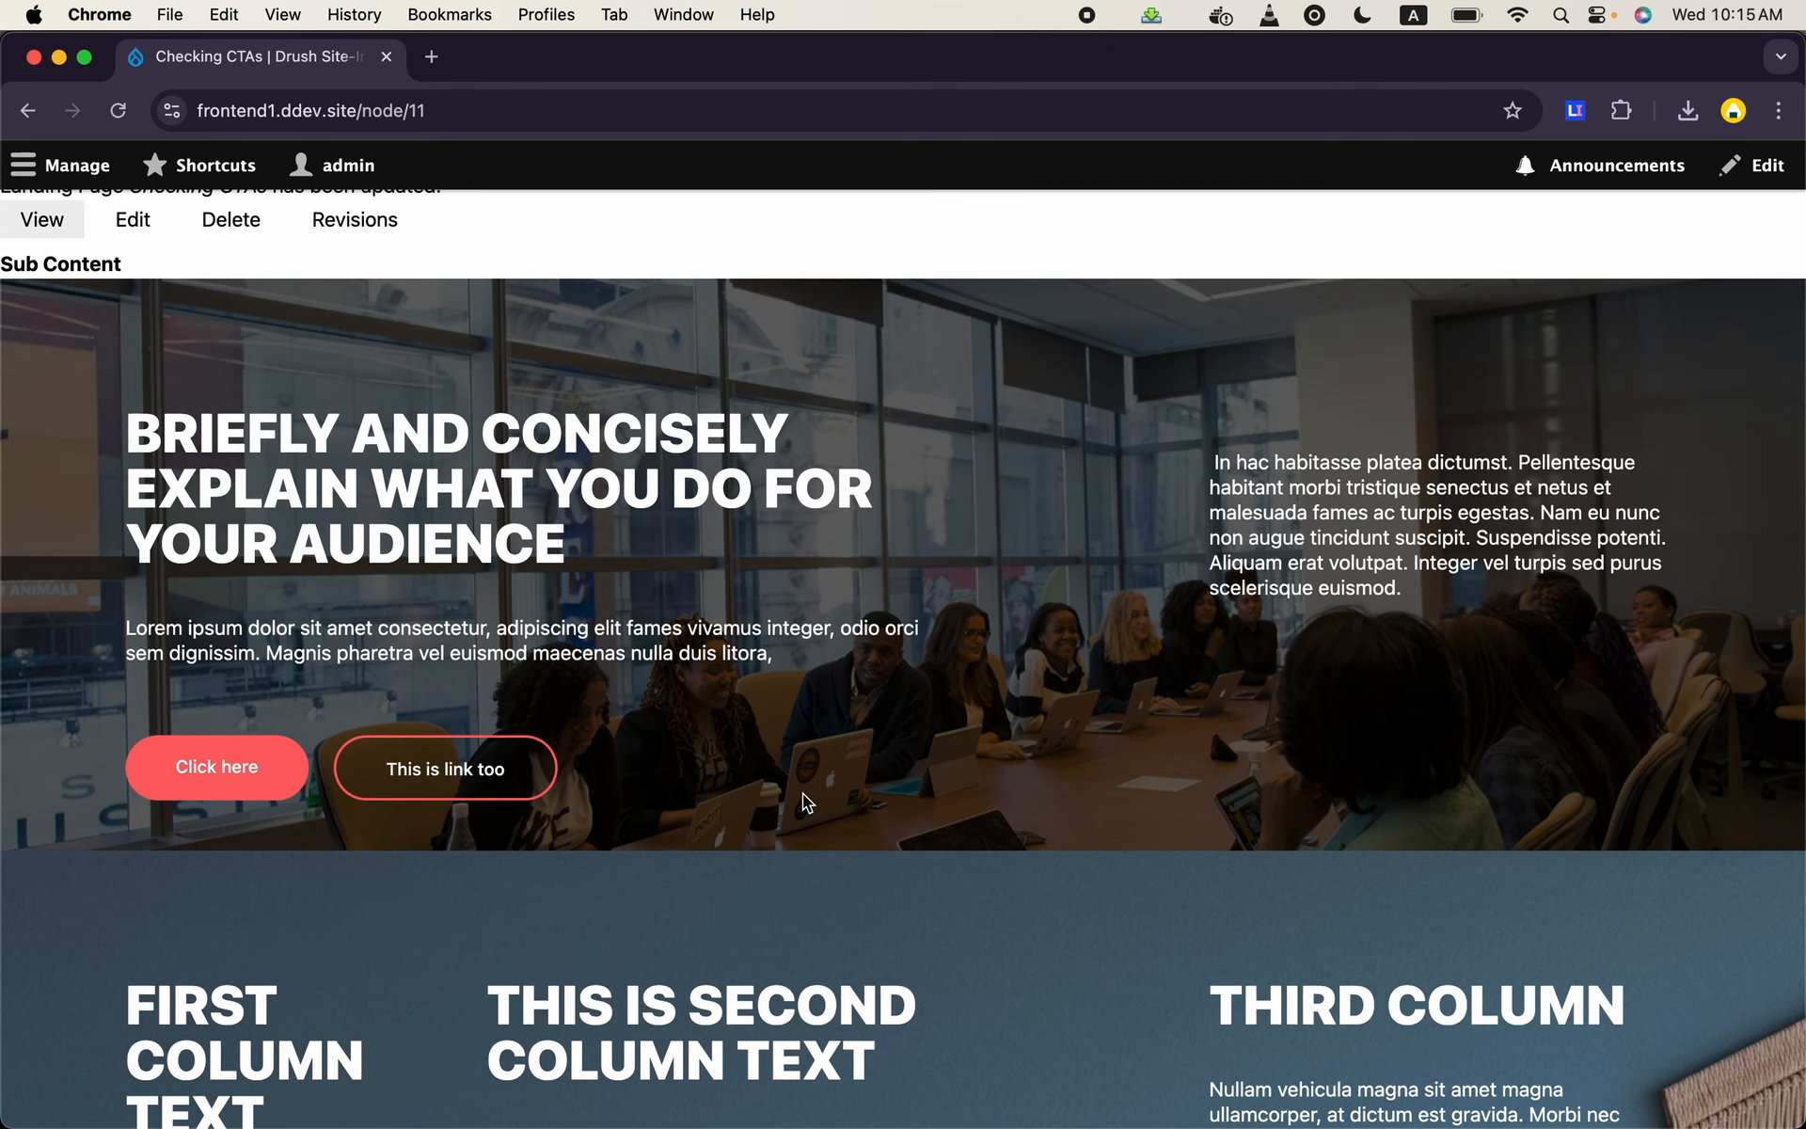
scroll(805, 799, "down", 6)
scroll(805, 800, "down", 2)
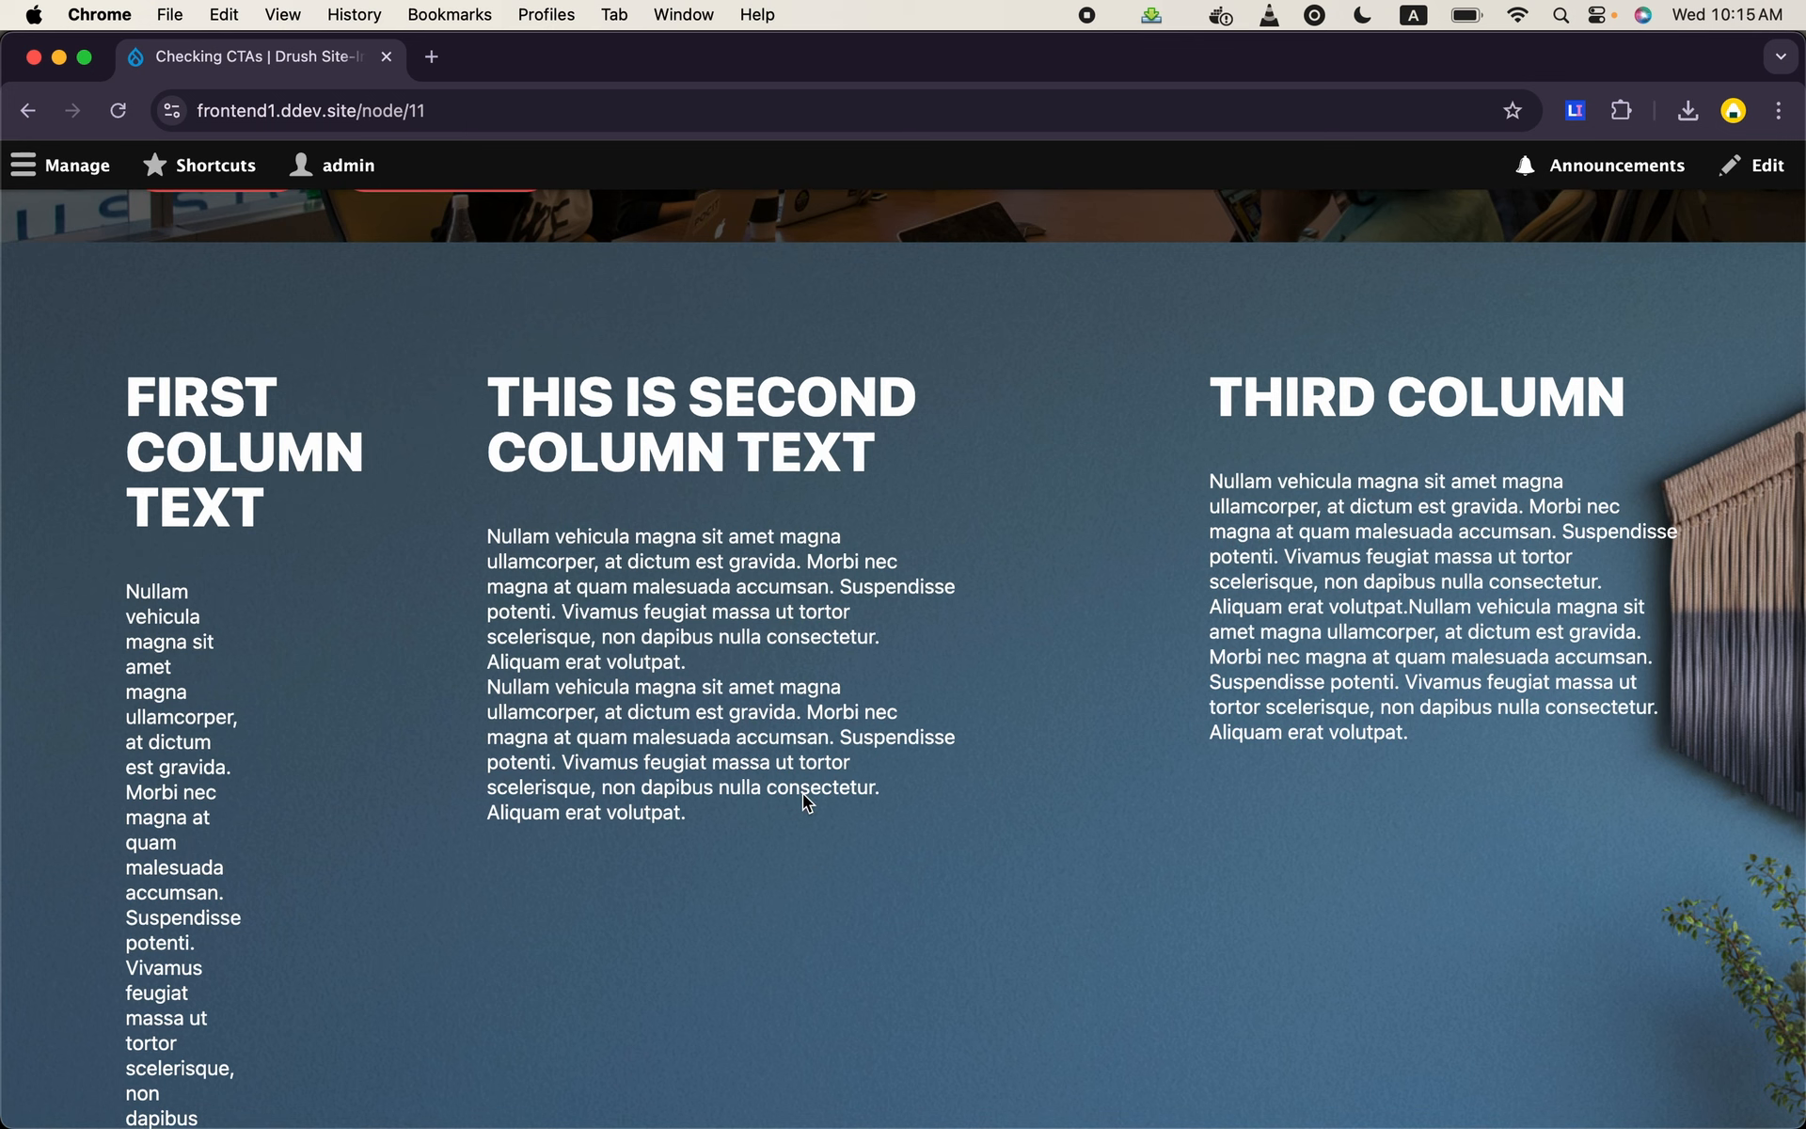
scroll(803, 795, "down", 2)
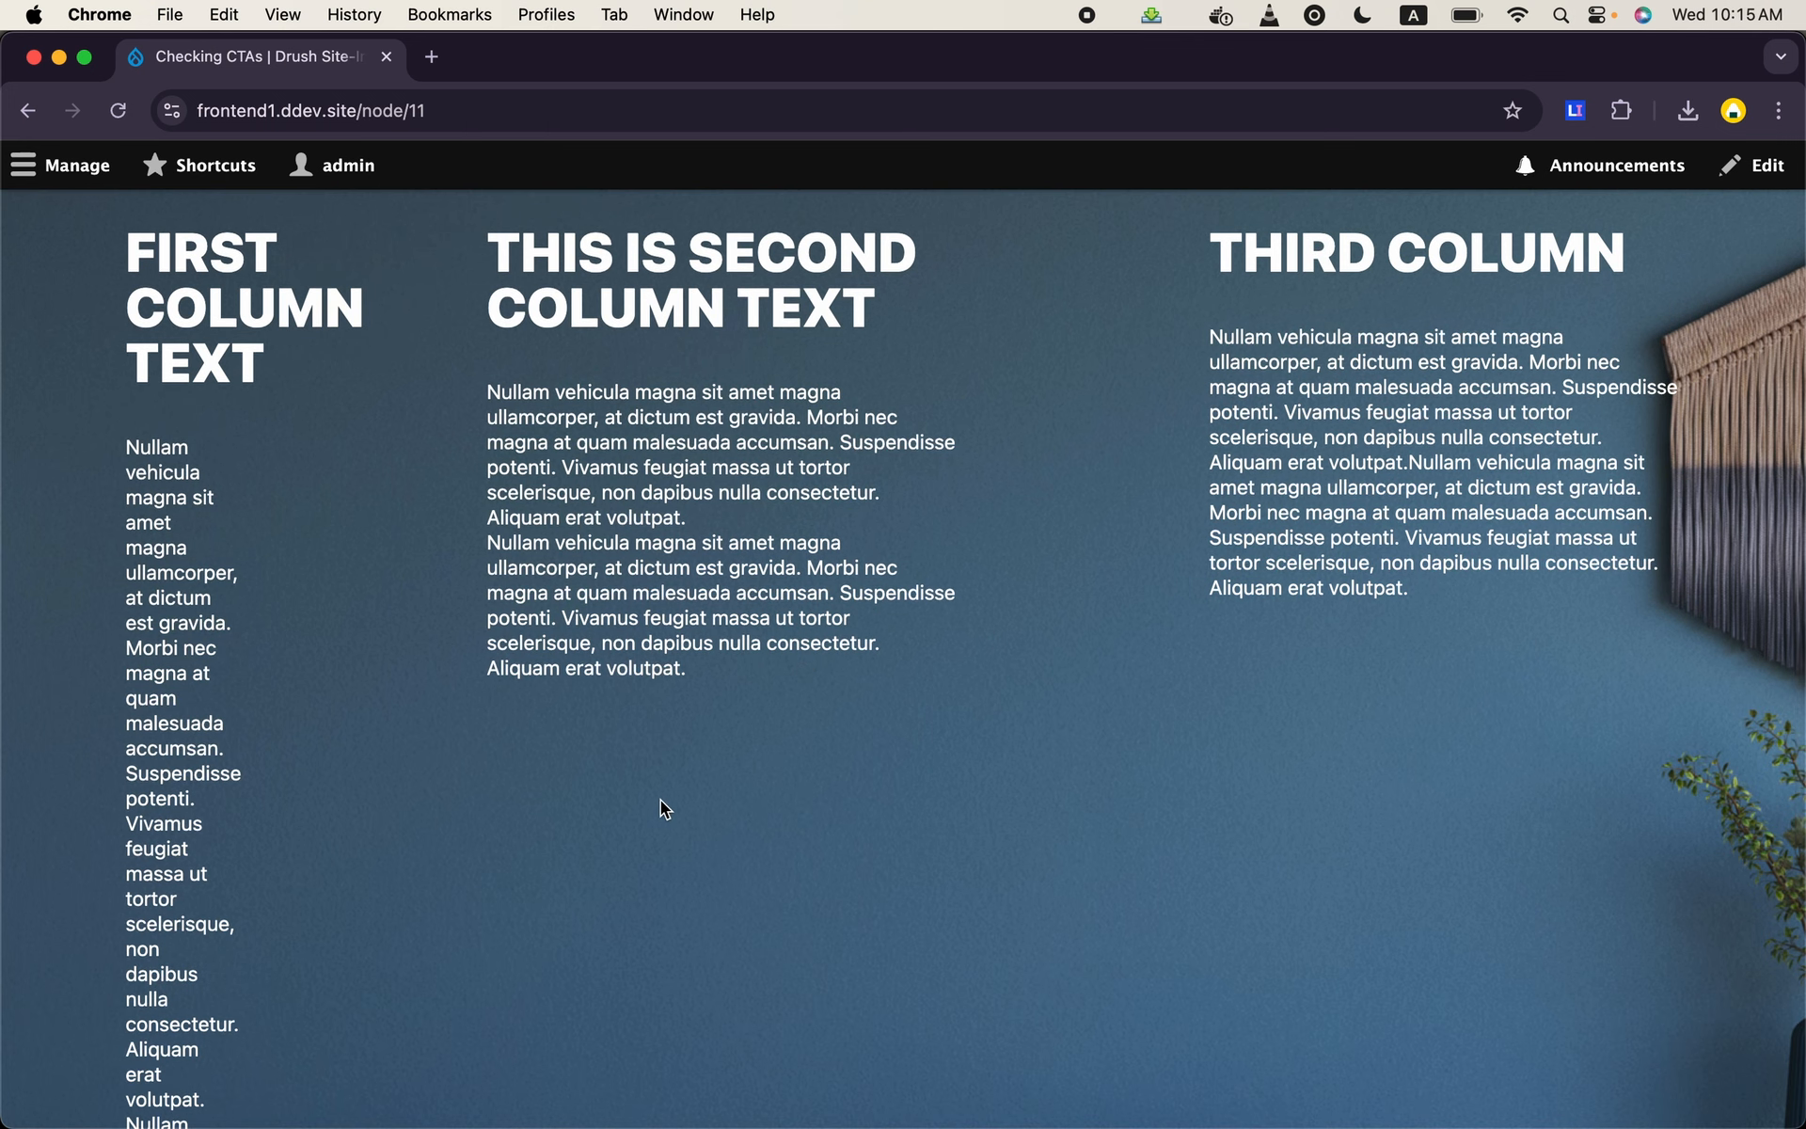
scroll(698, 793, "up", 10)
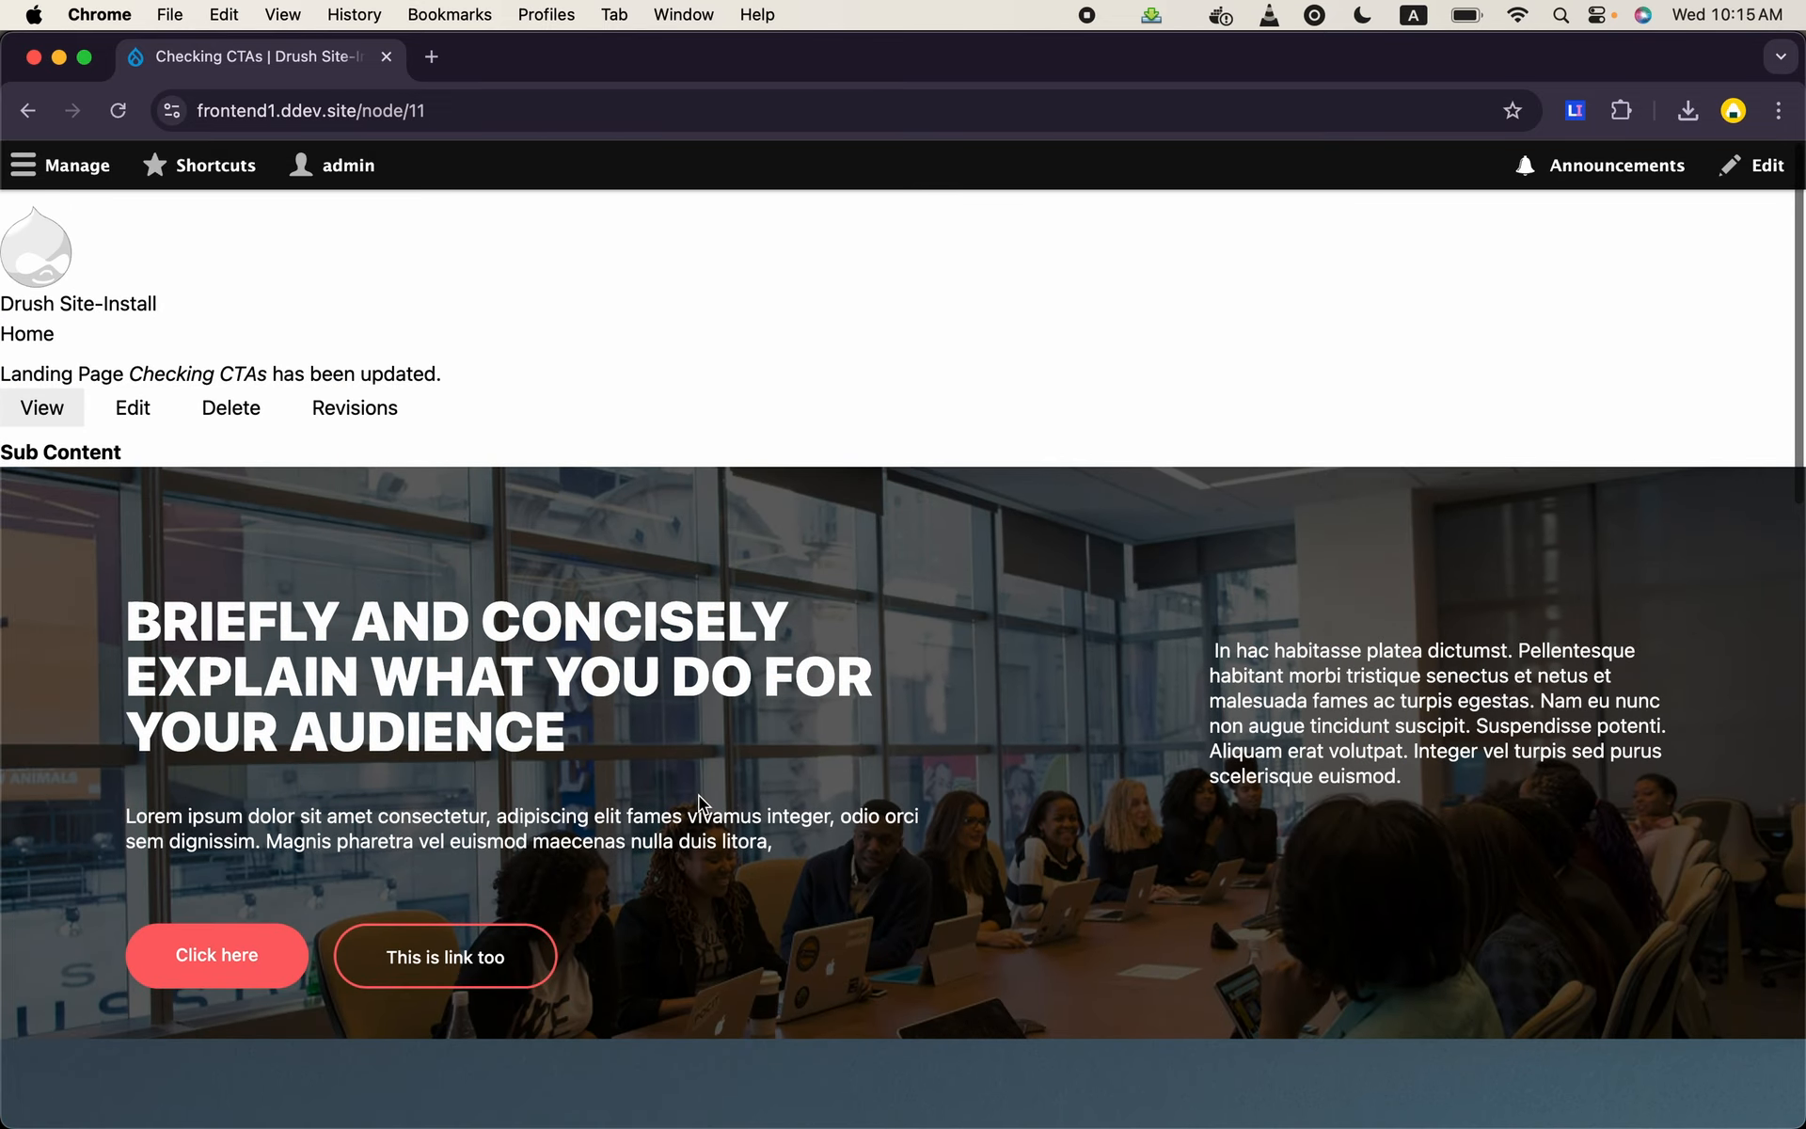
- Reopen the landing page for editing and review the Columns option of each content paragraph in both sections
left_click(155, 397)
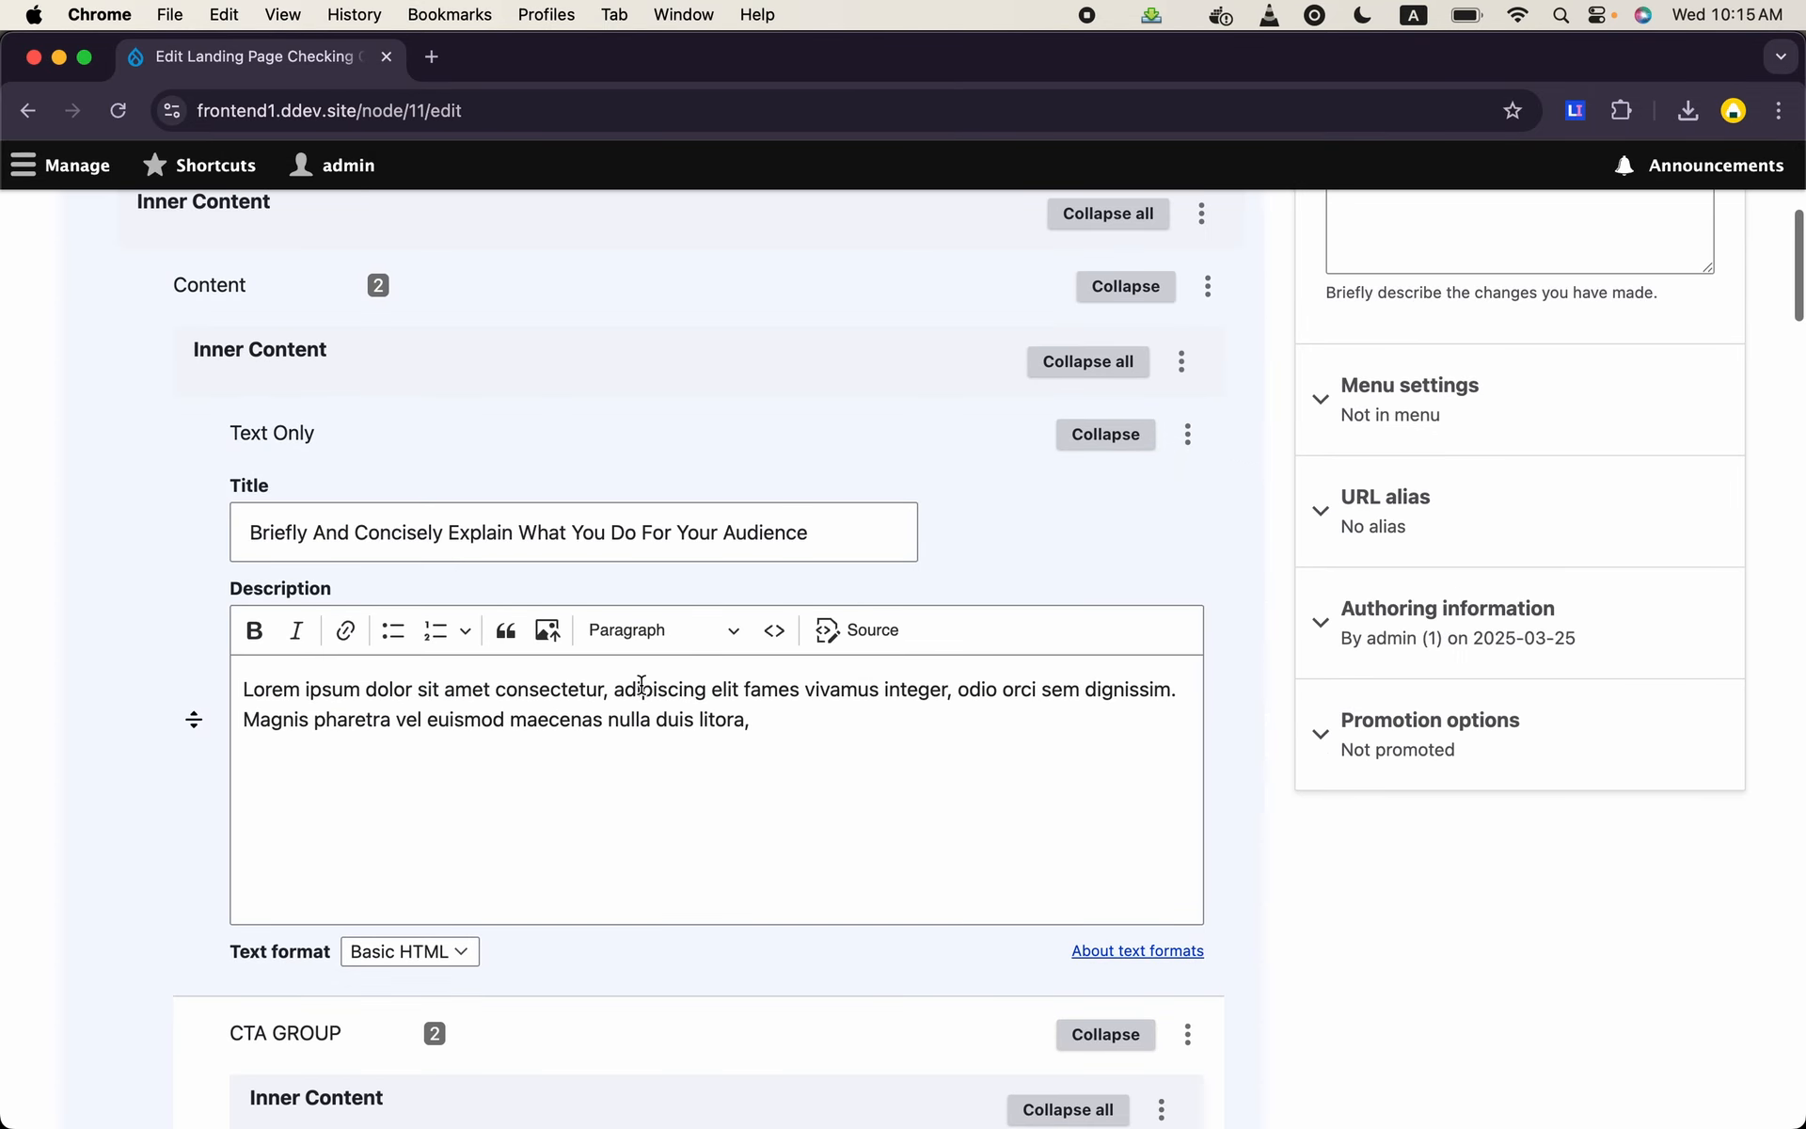
scroll(638, 686, "down", 8)
scroll(641, 685, "down", 5)
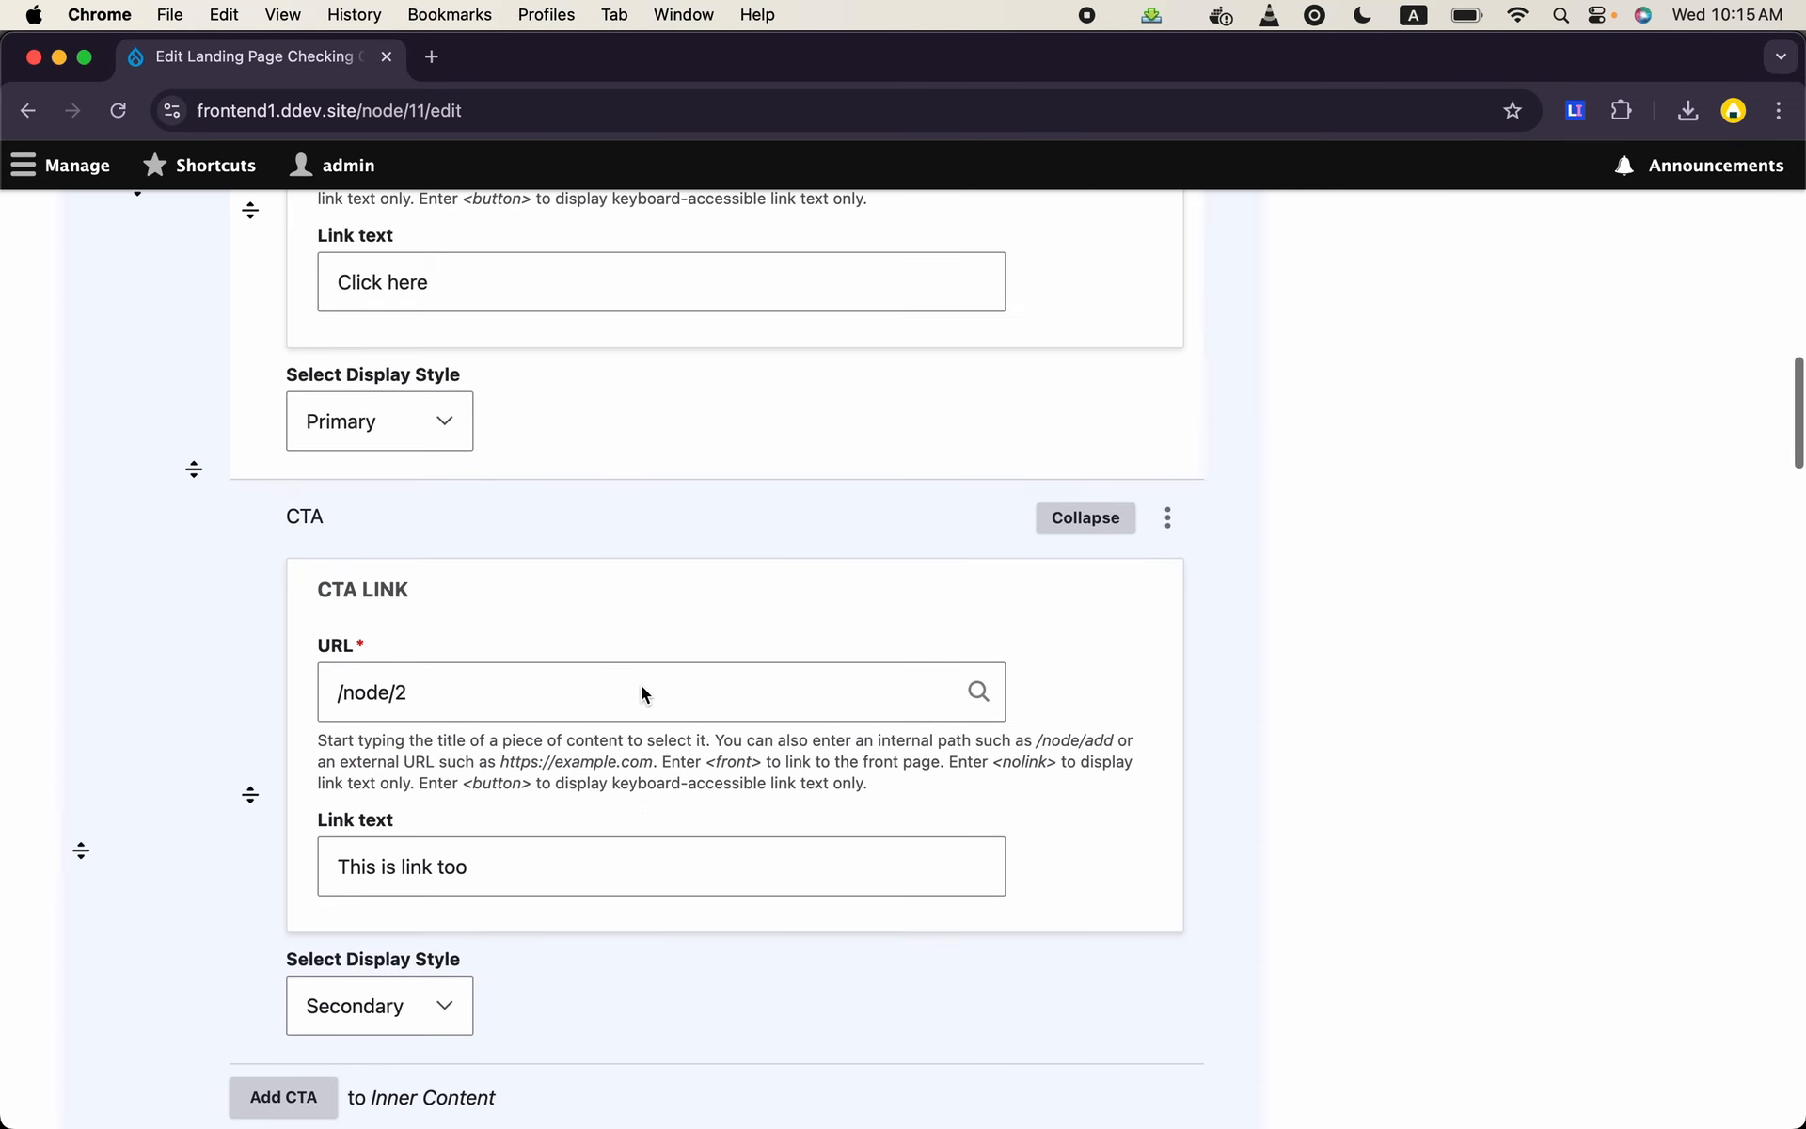
scroll(640, 694, "down", 6)
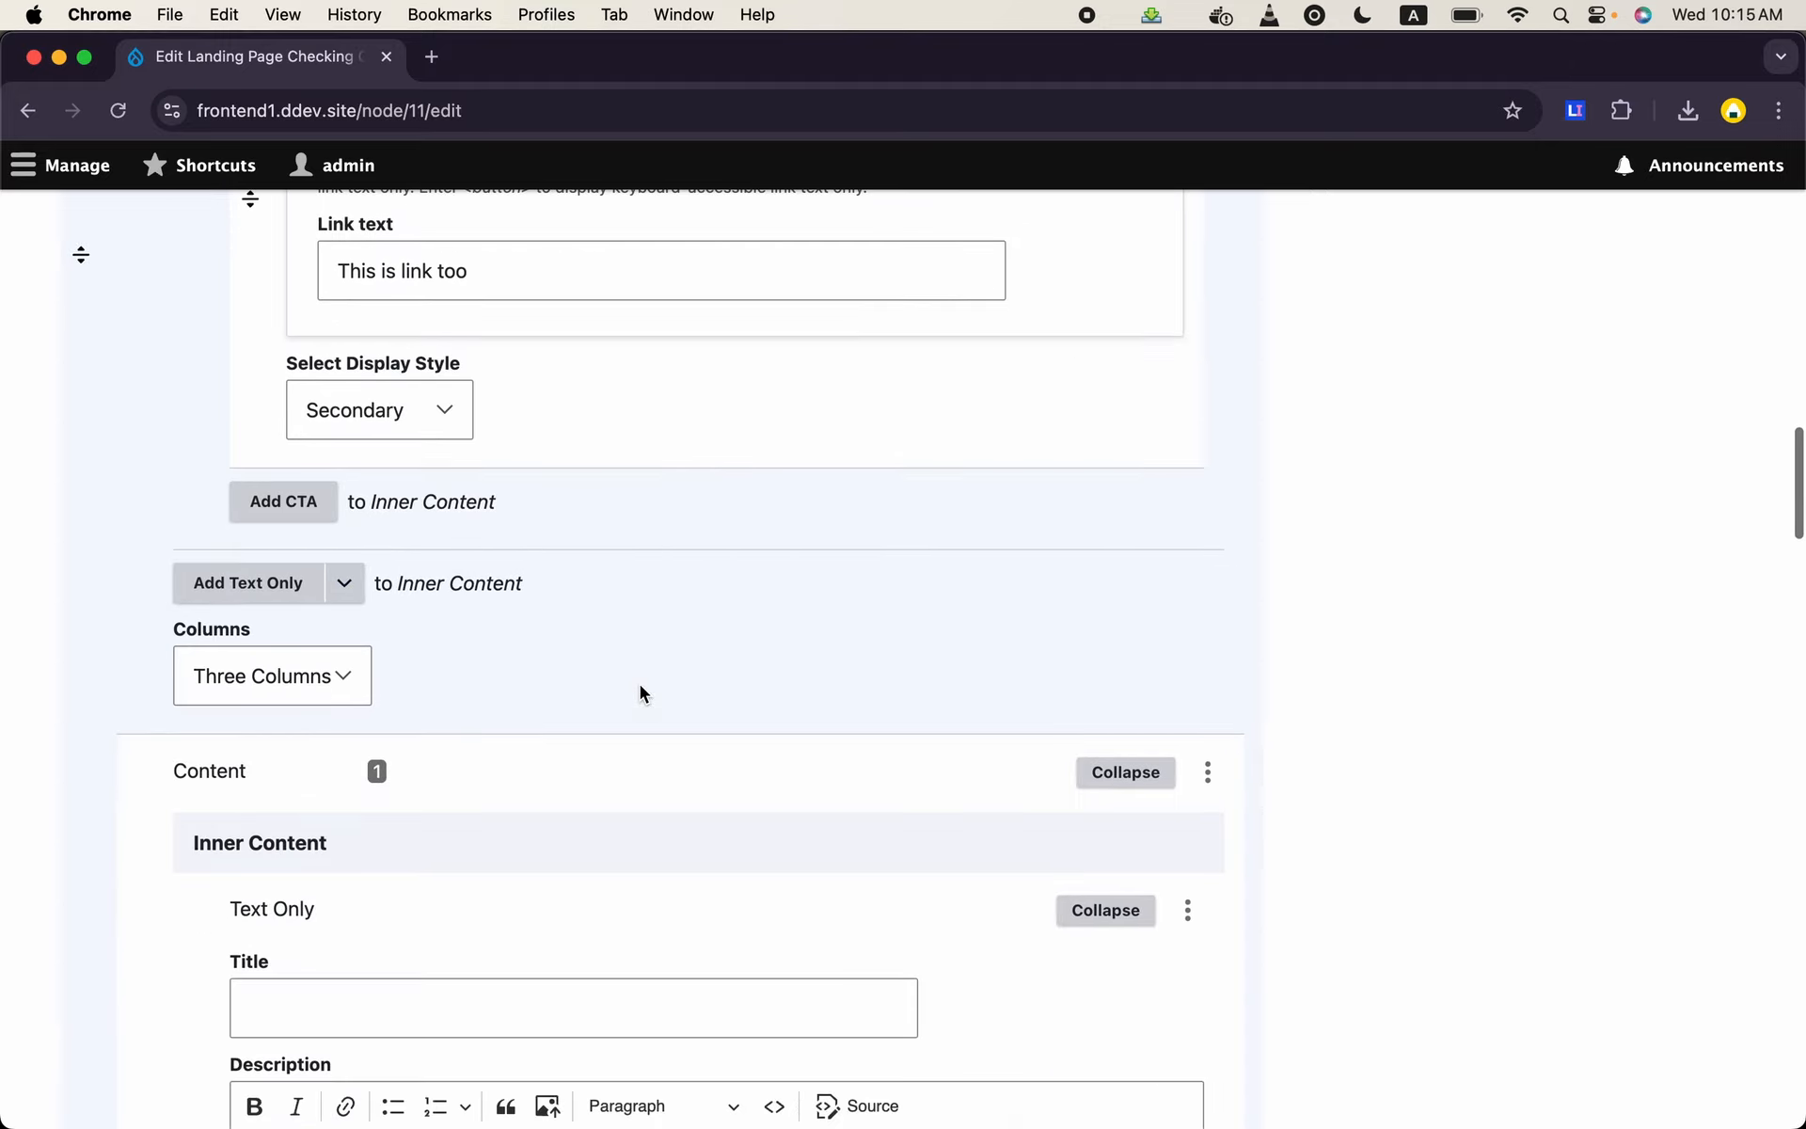
scroll(640, 685, "up", 7)
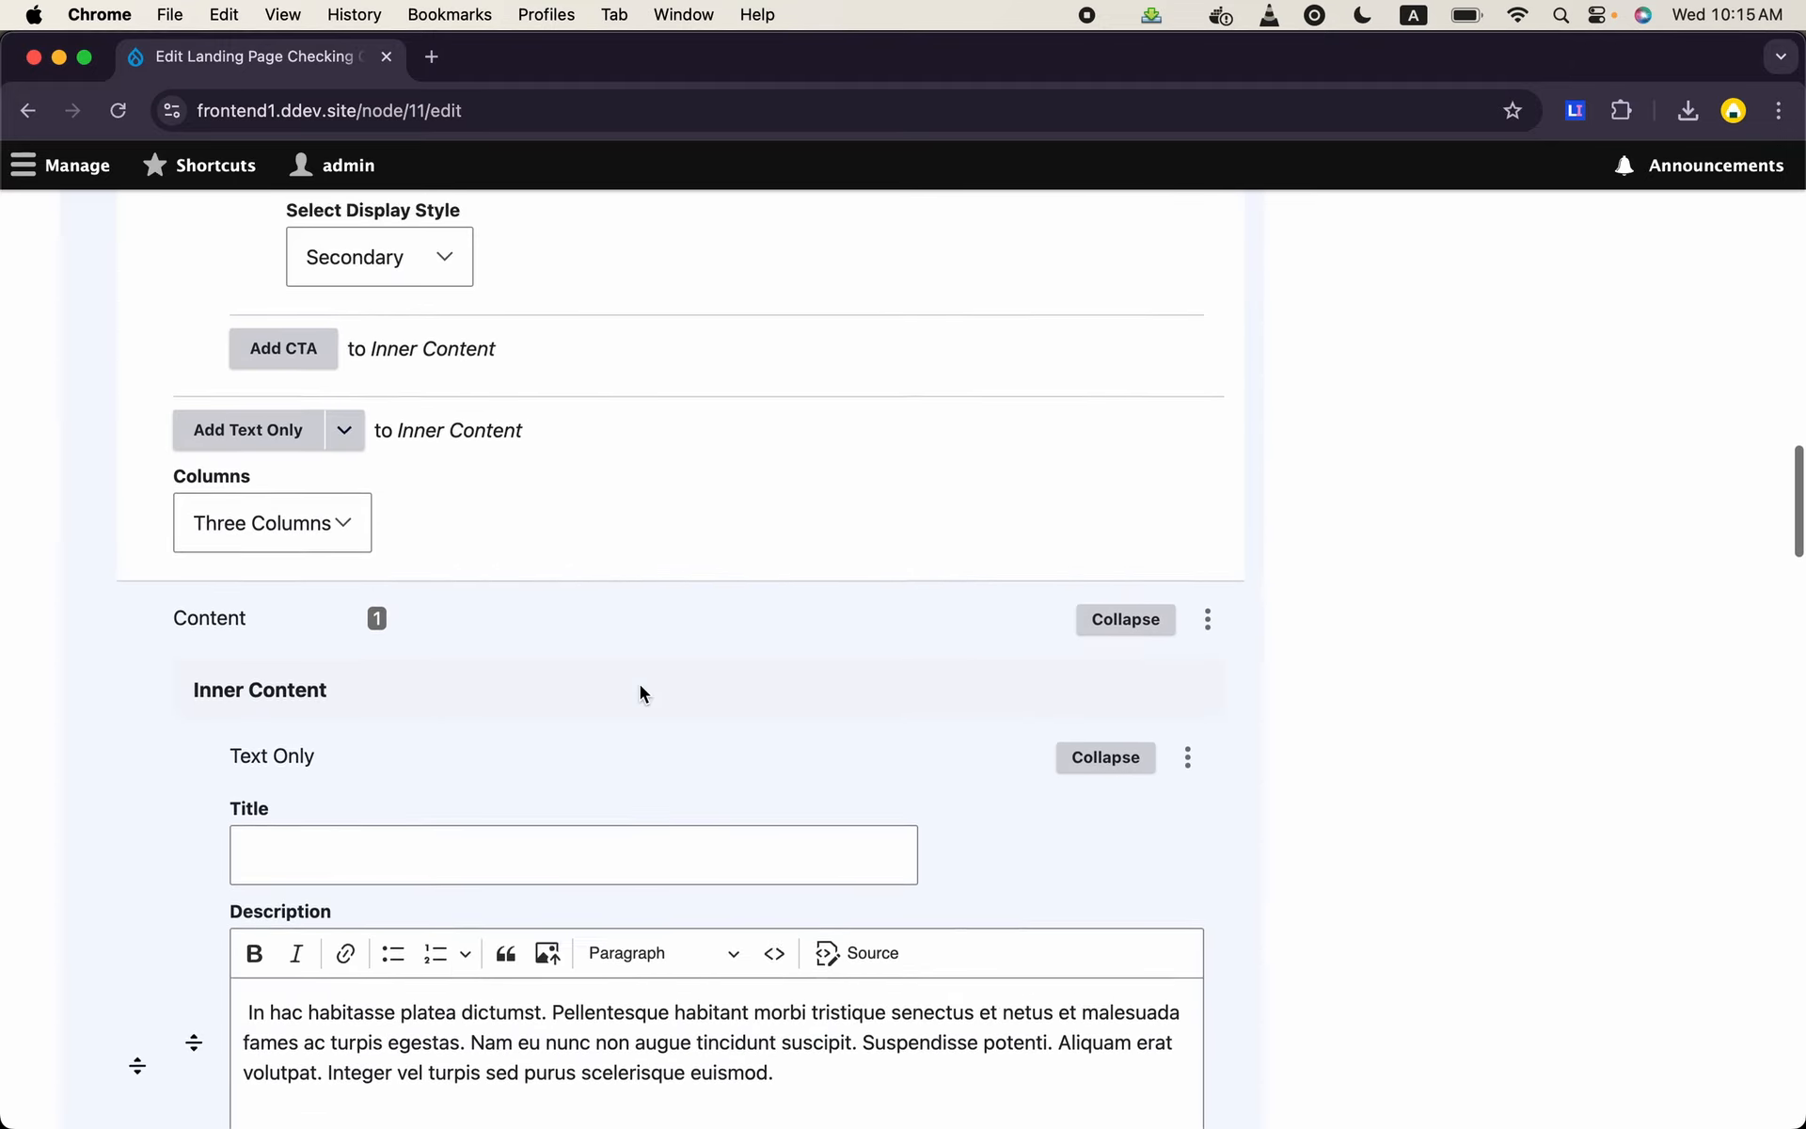
scroll(639, 685, "down", 15)
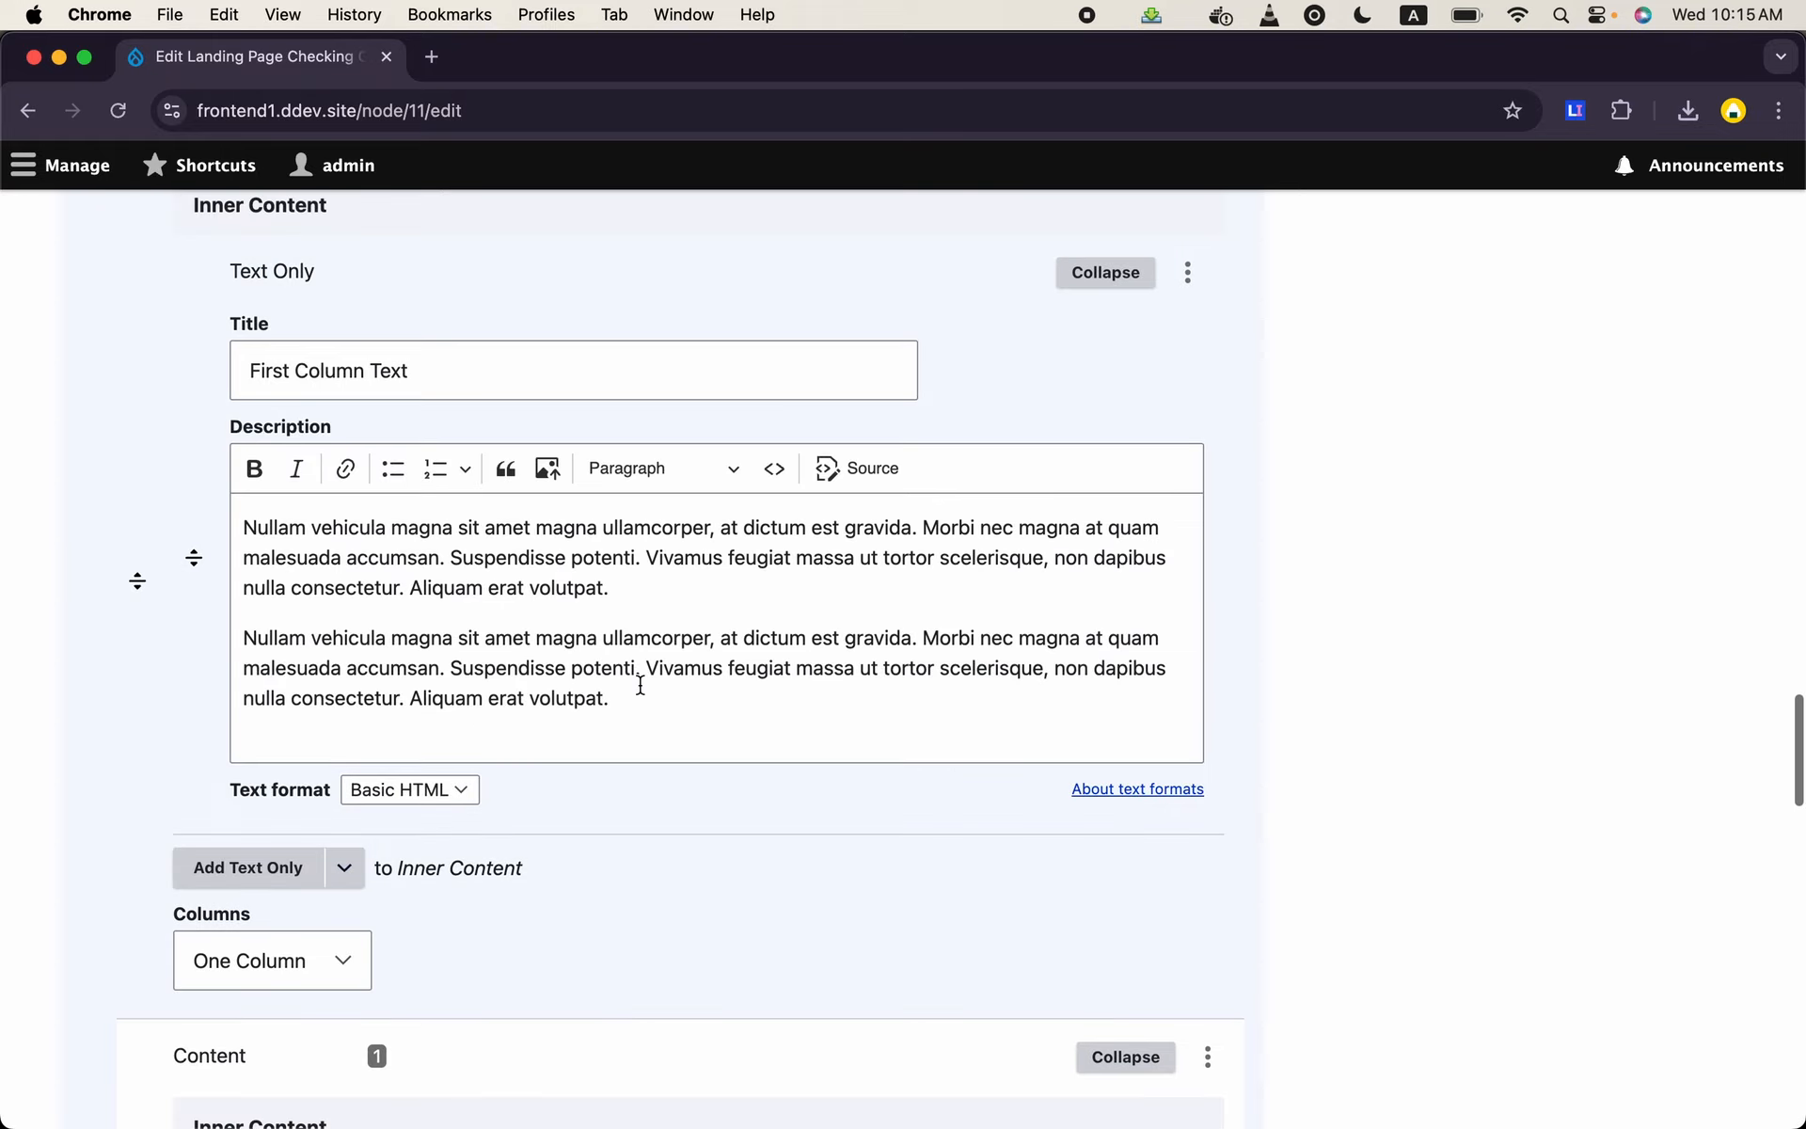
scroll(640, 685, "down", 1)
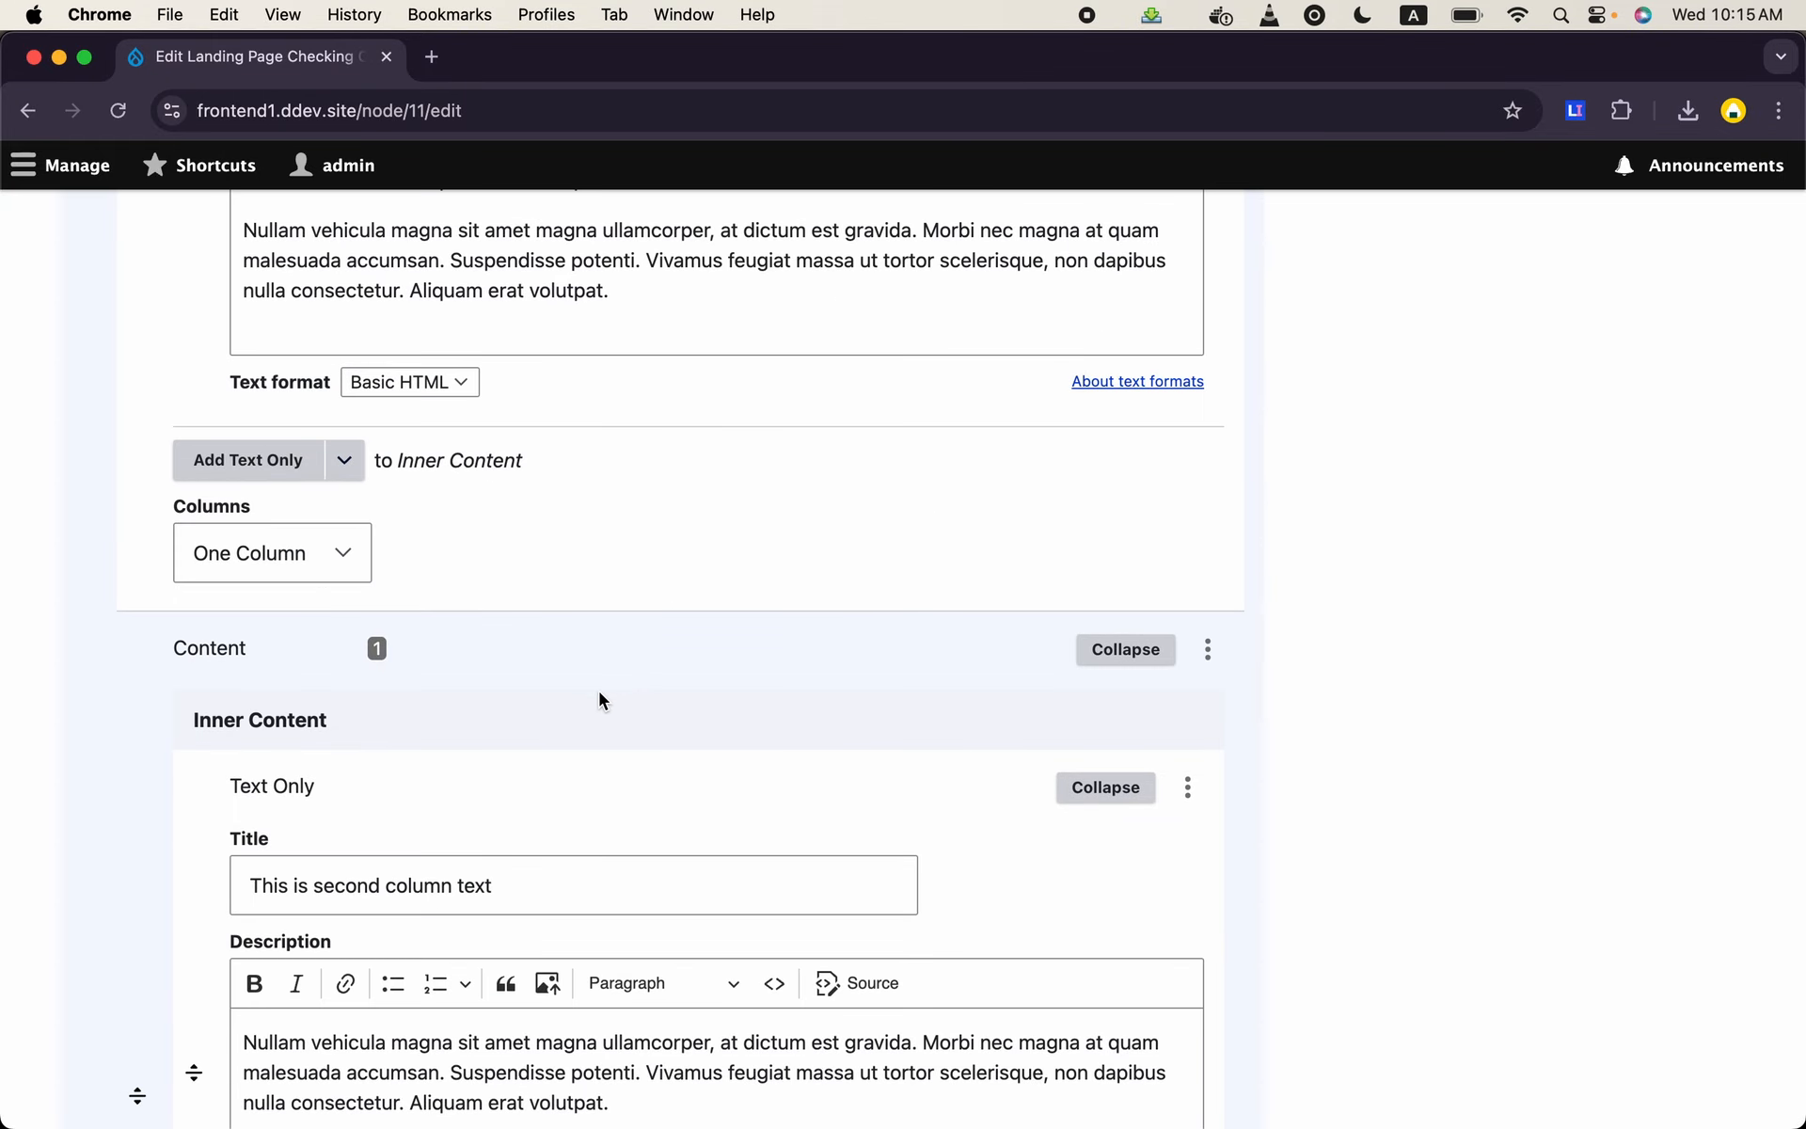
scroll(599, 696, "down", 2)
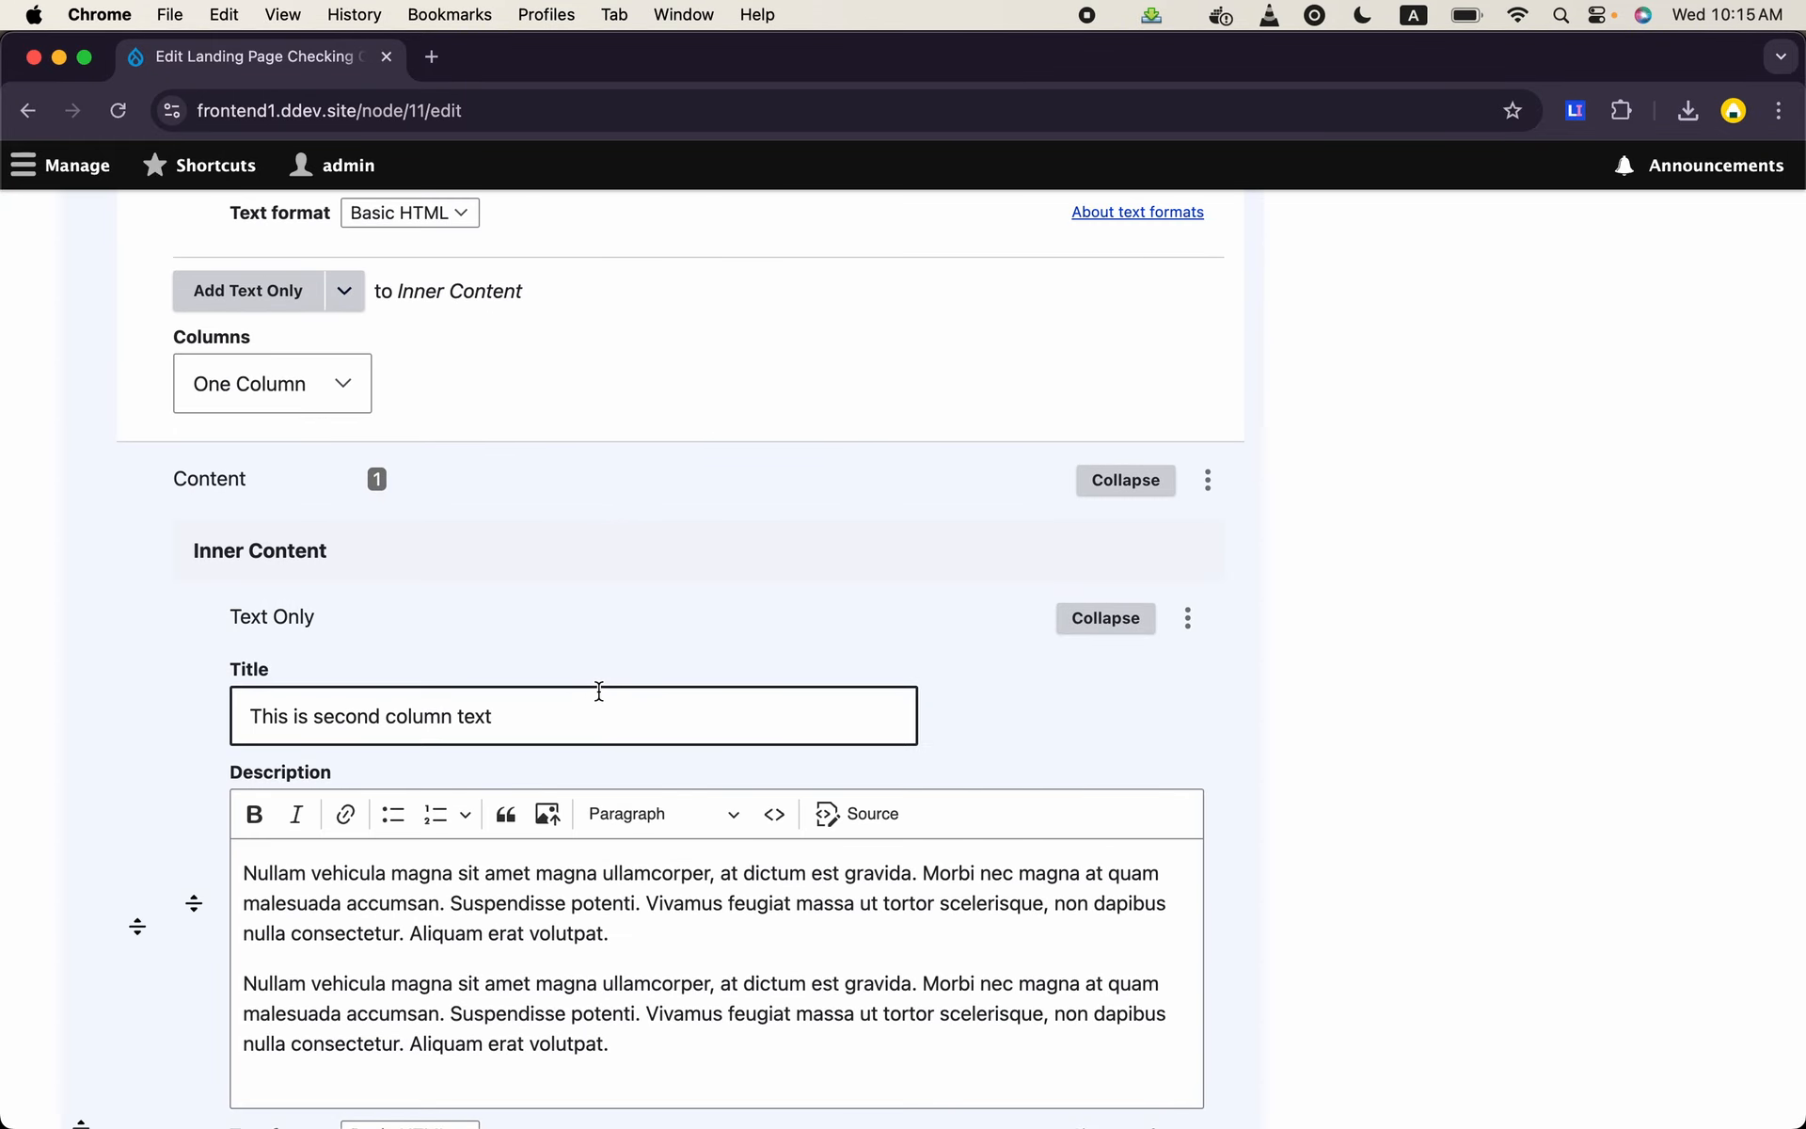
scroll(598, 691, "down", 3)
scroll(598, 691, "down", 2)
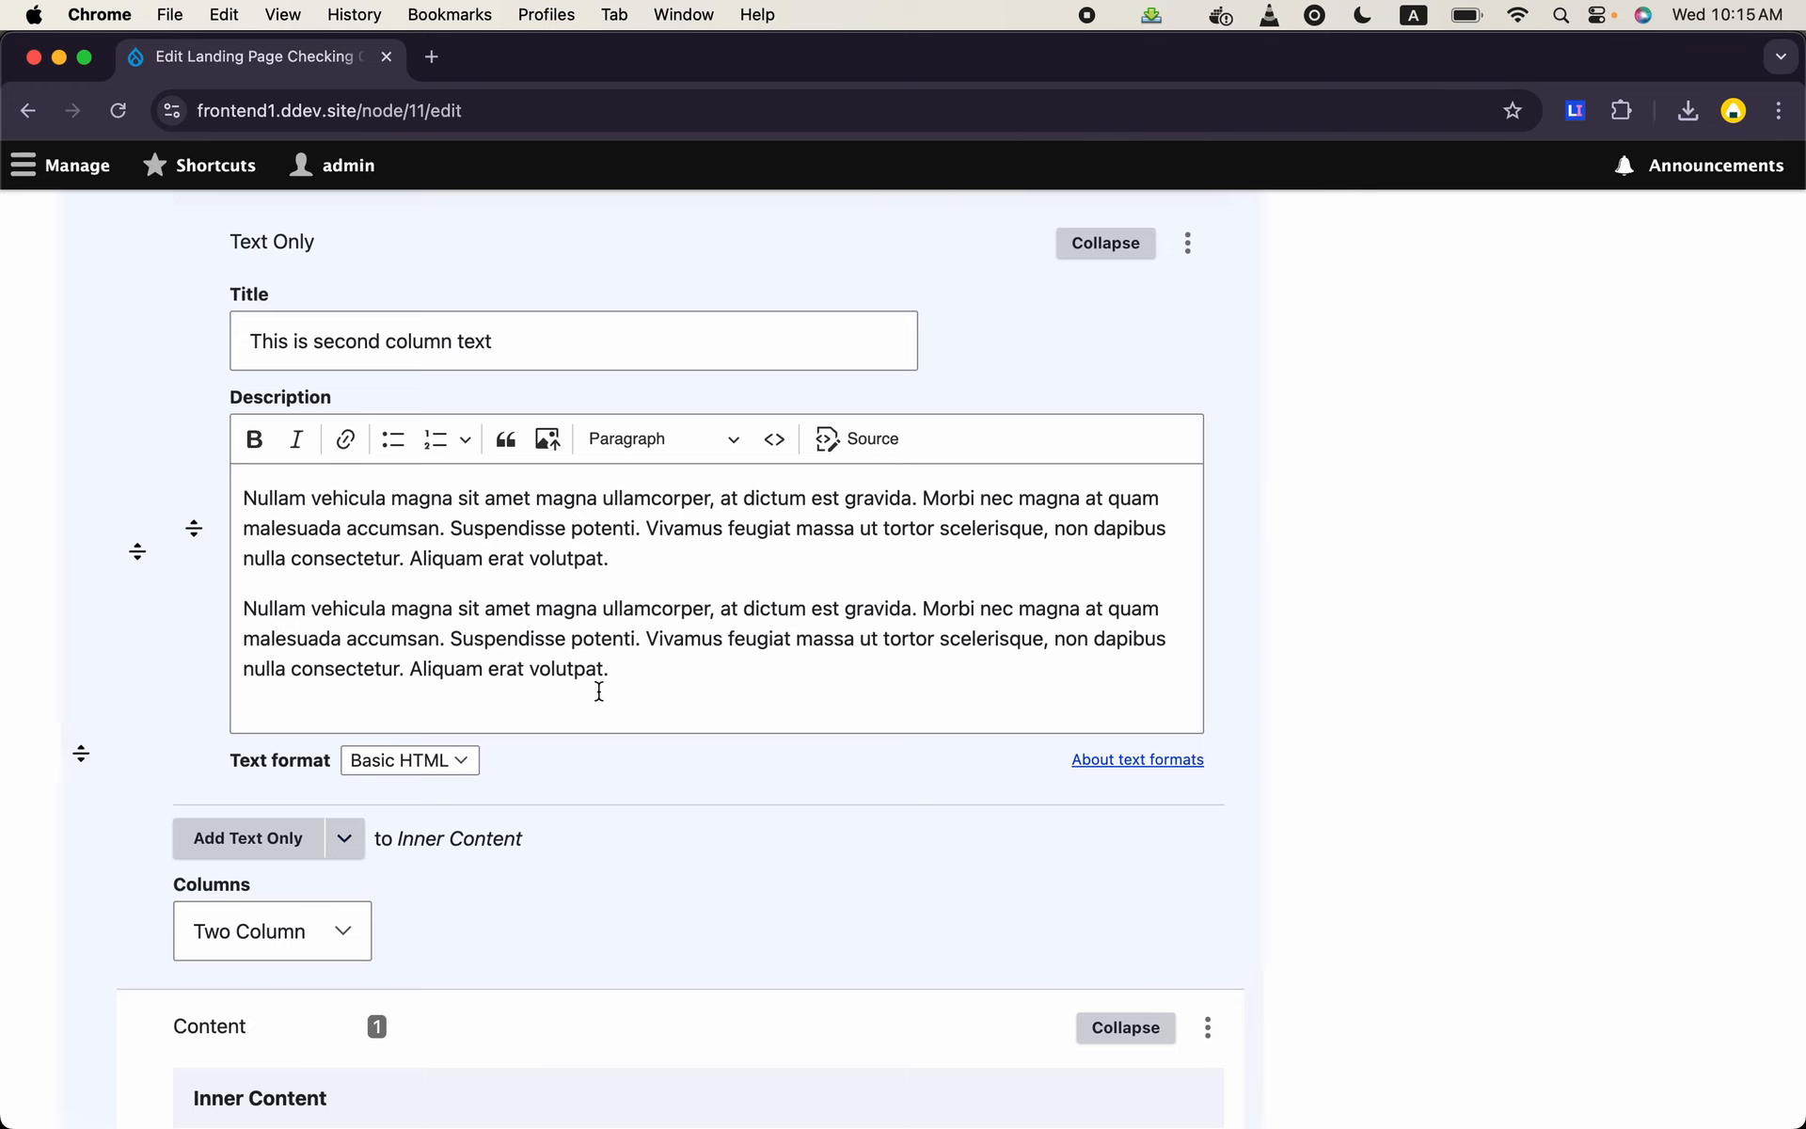
scroll(599, 691, "down", 5)
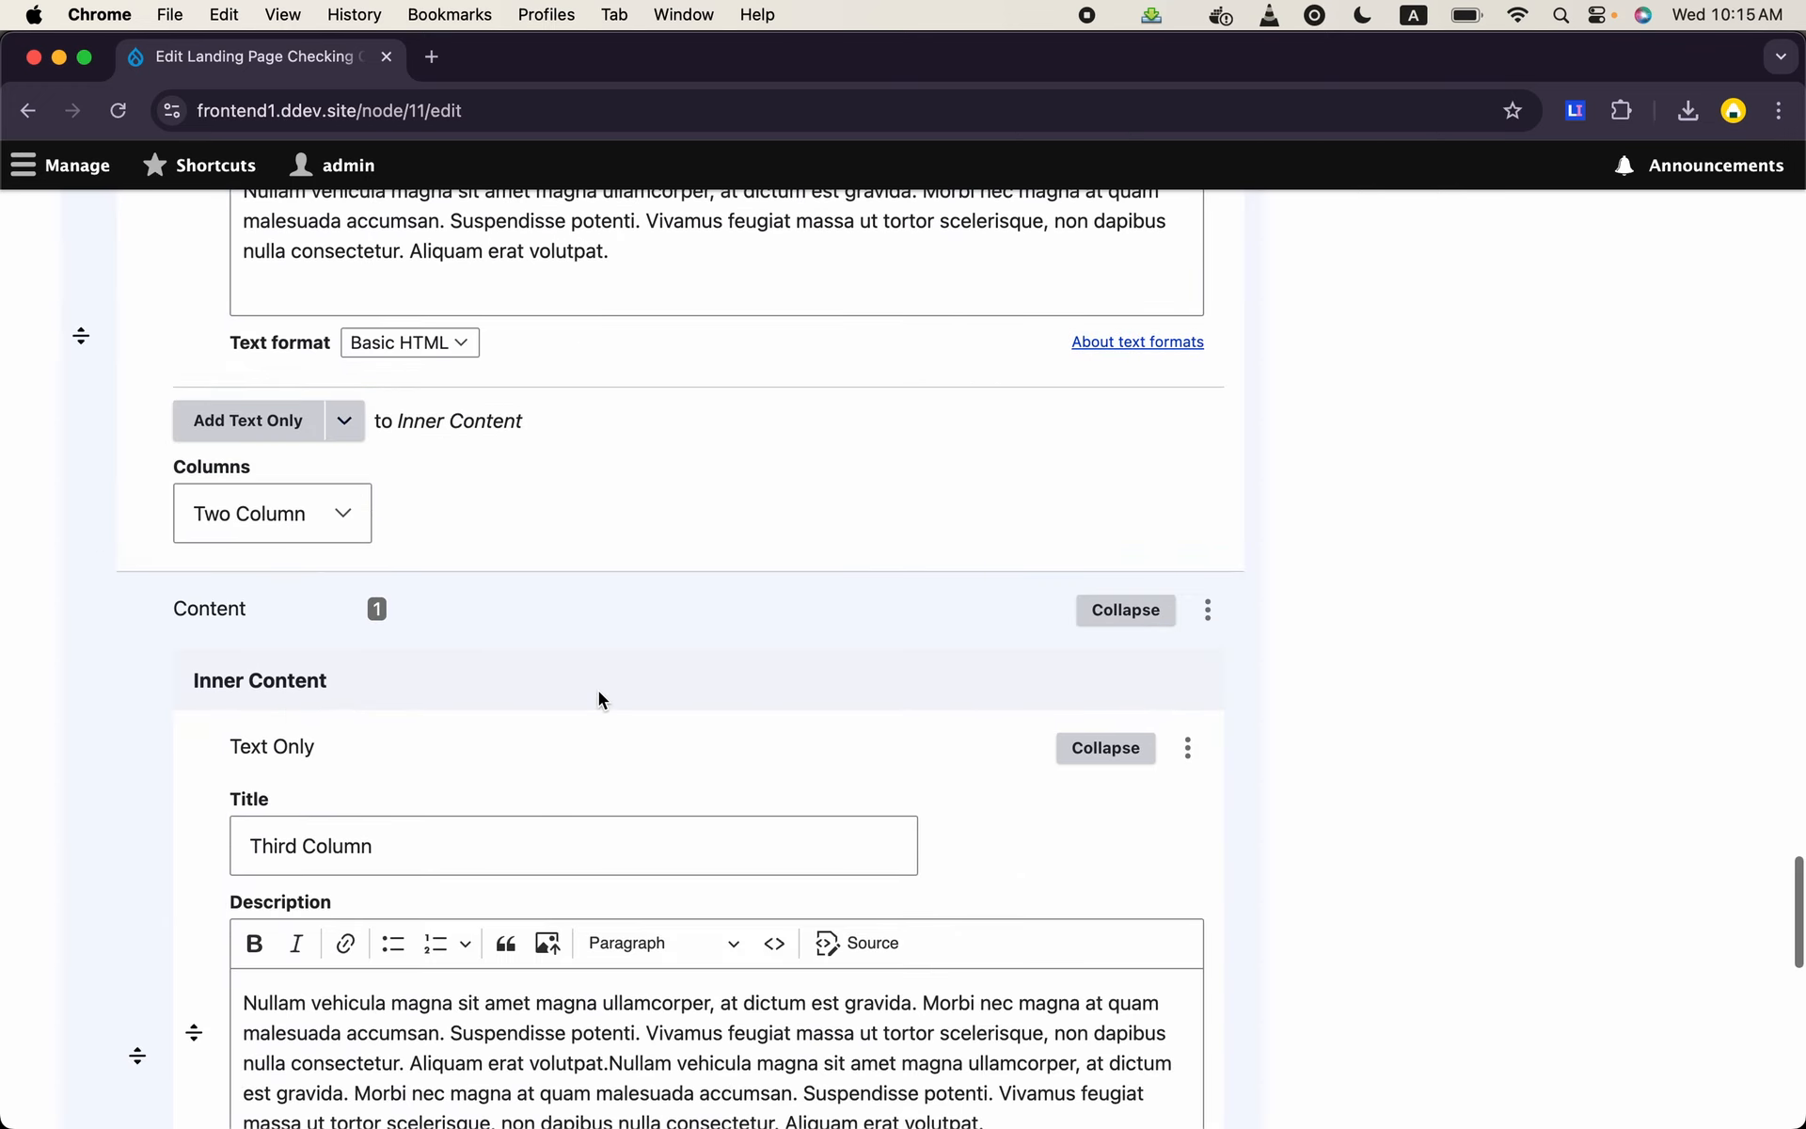
scroll(599, 690, "up", 10)
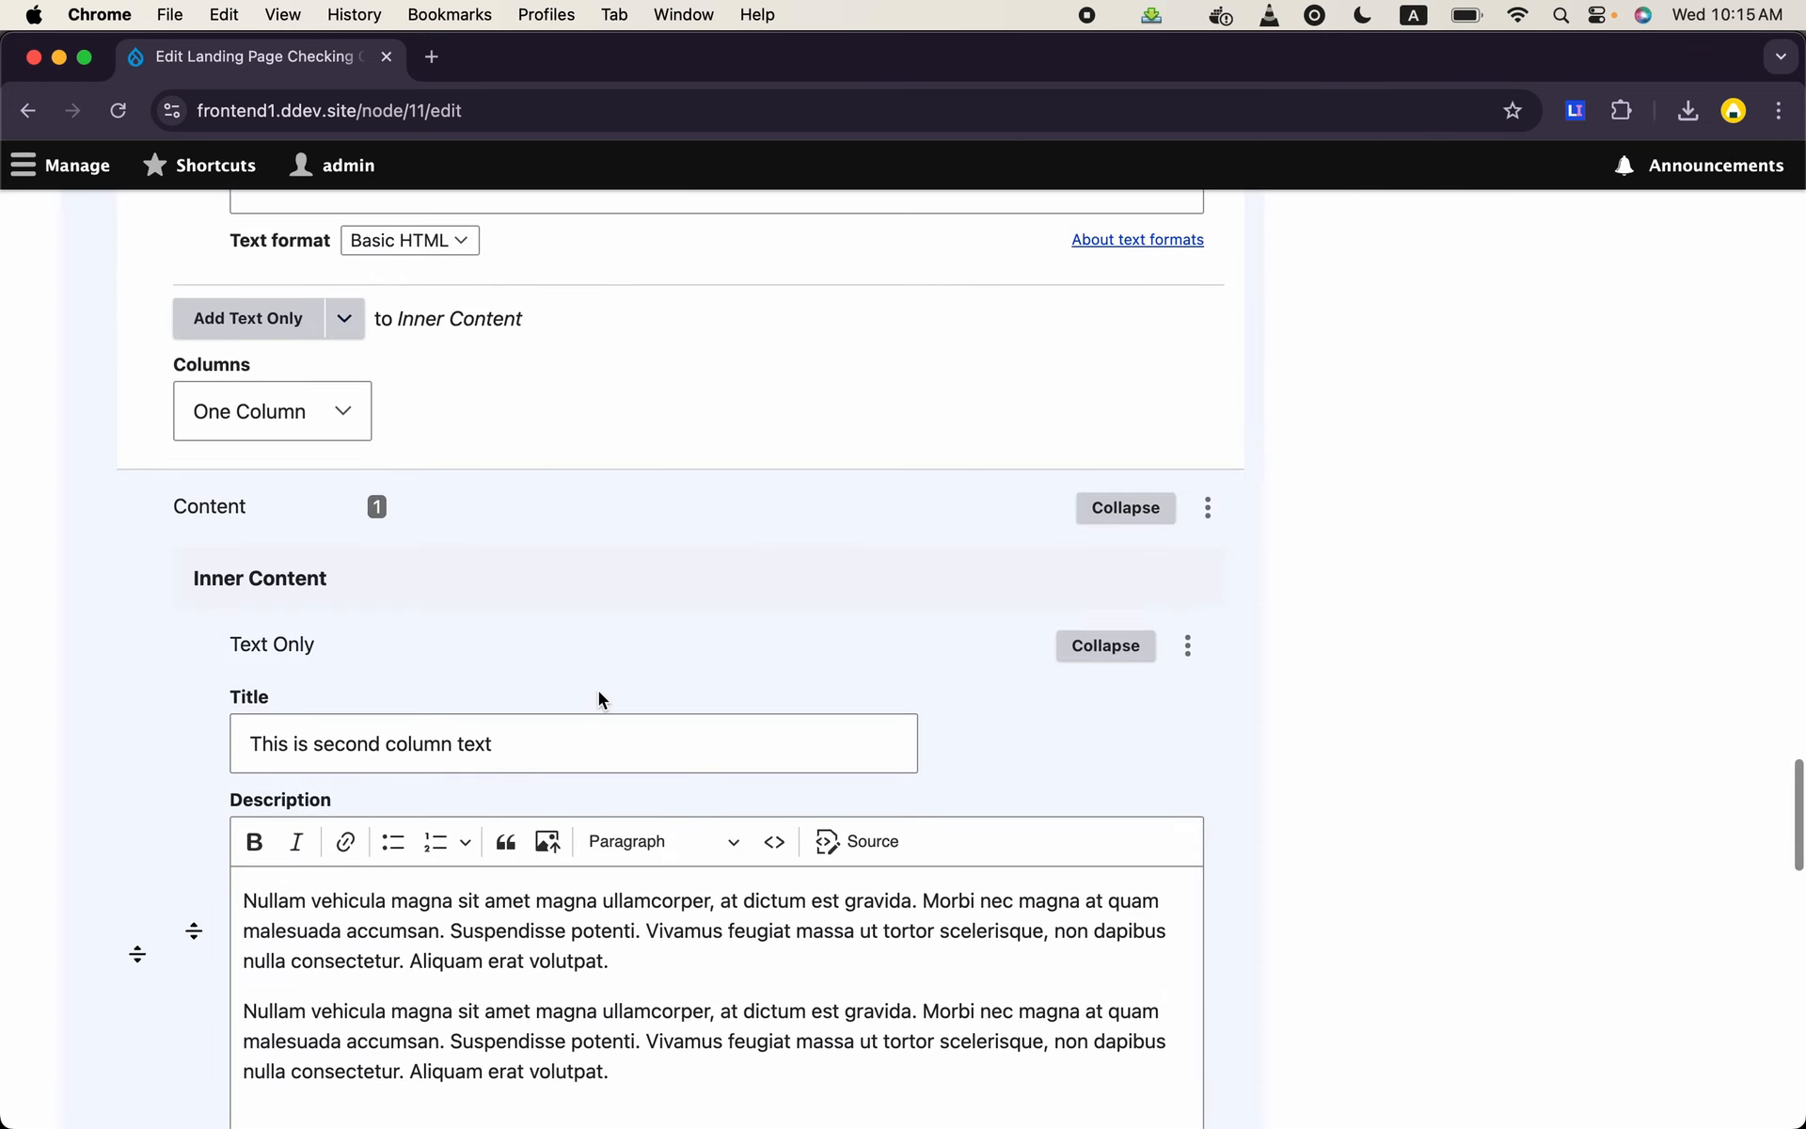
scroll(598, 697, "down", 4)
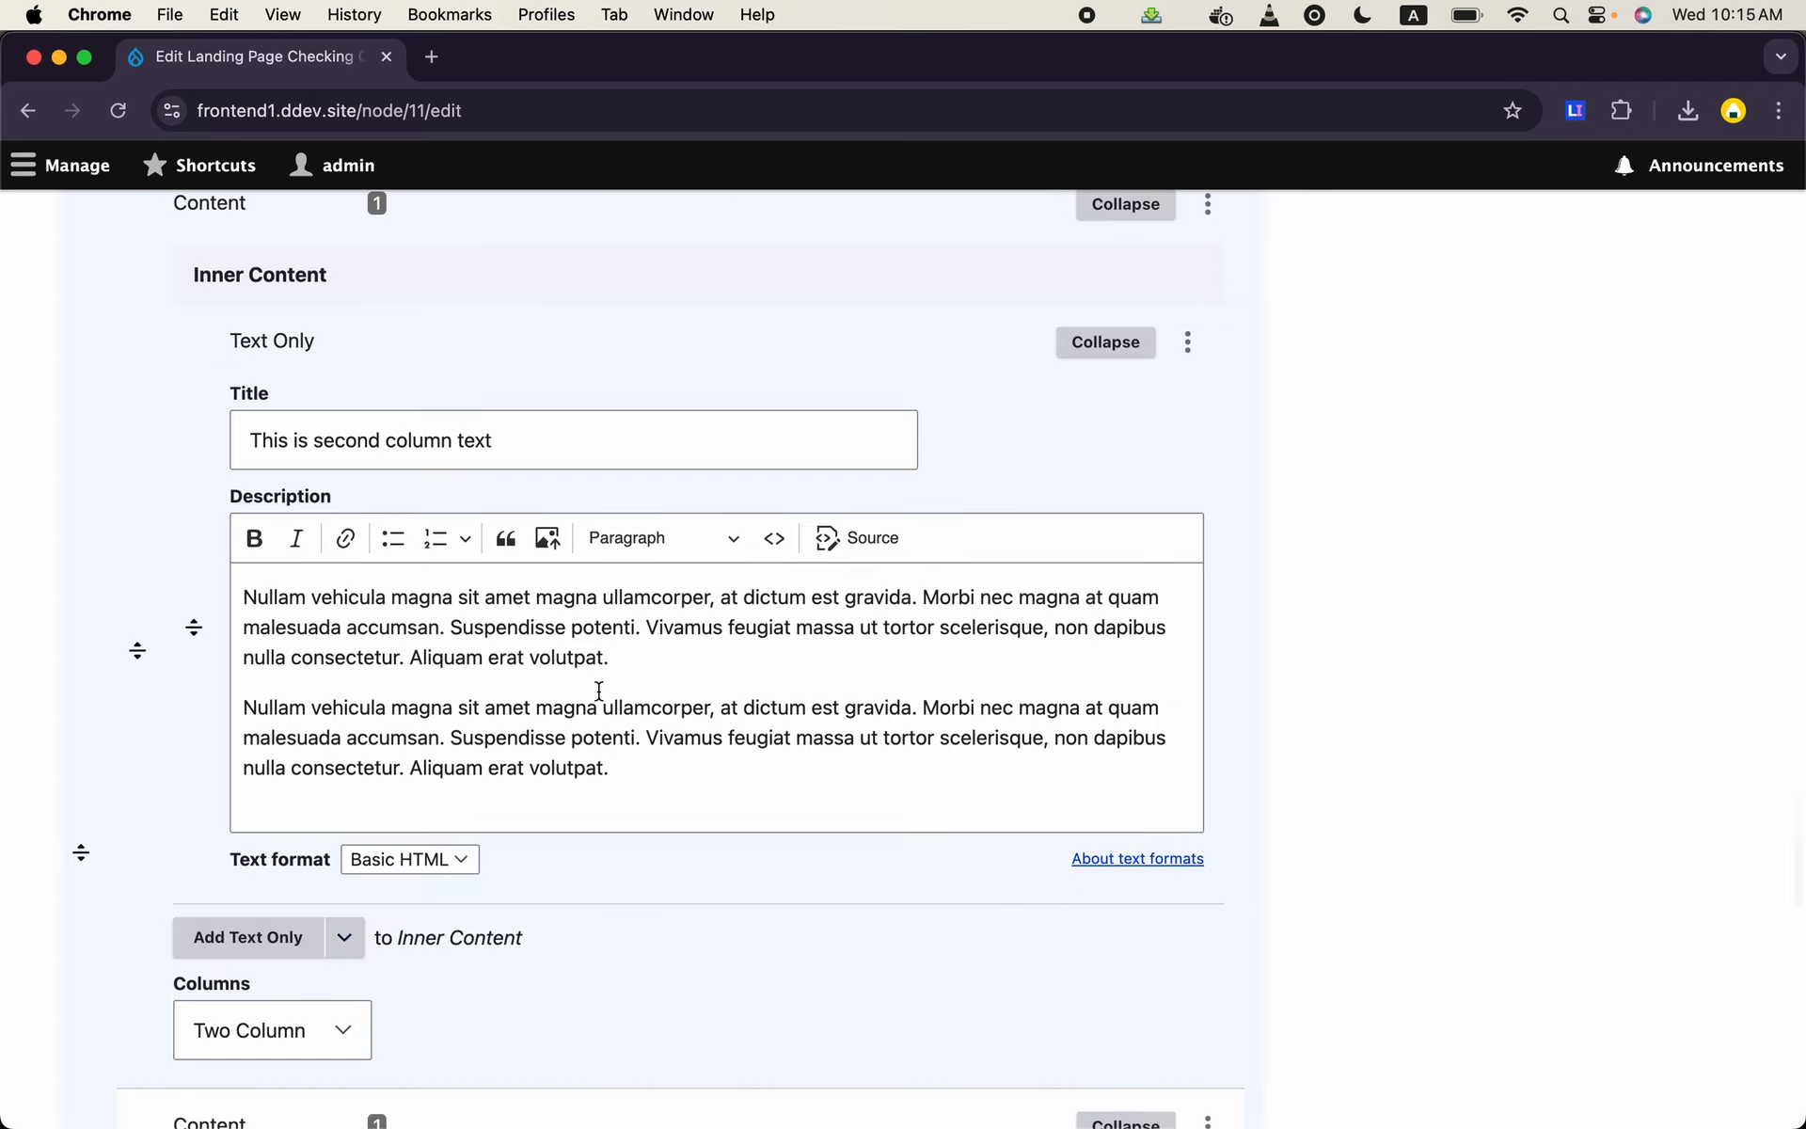
- Add a CTA Group to the second column's content with a CTA to /node/2, link text "Some Link" and Primary display style
left_click(344, 948)
left_click(299, 976)
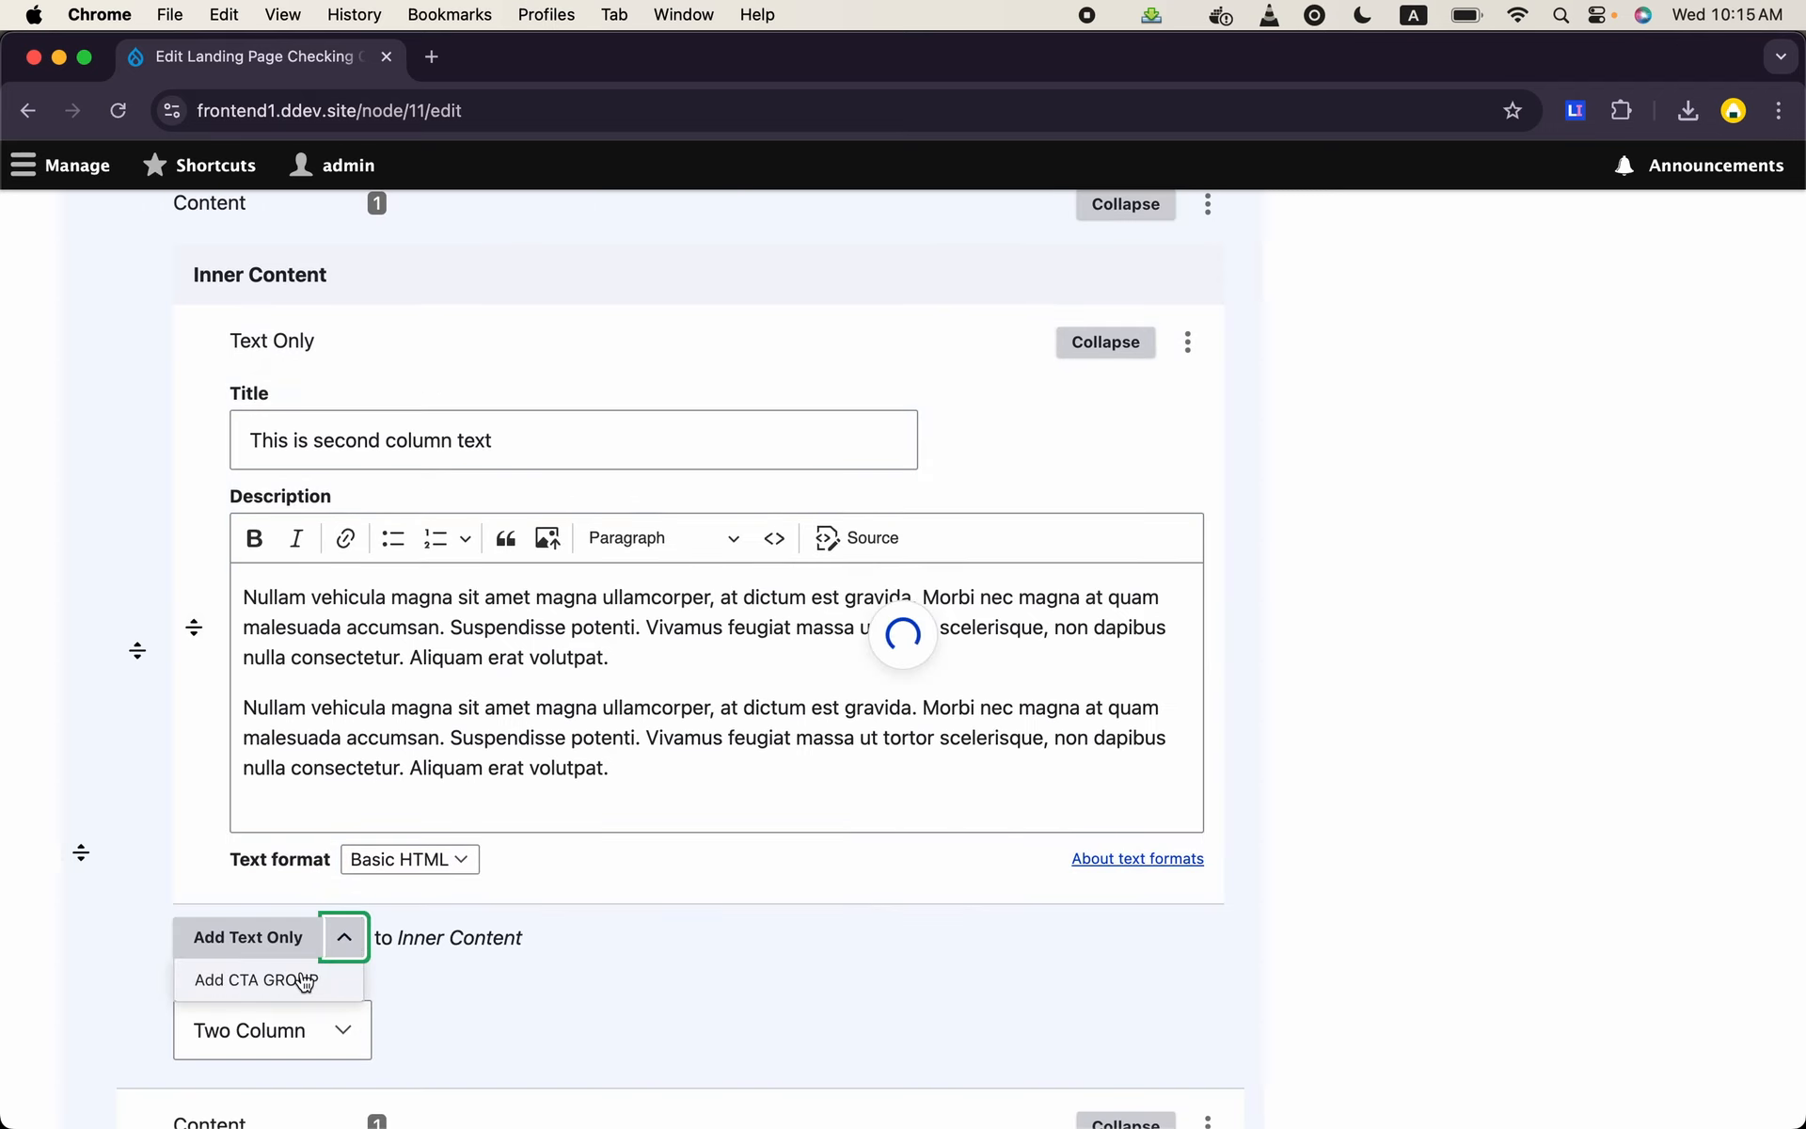
left_click(681, 607)
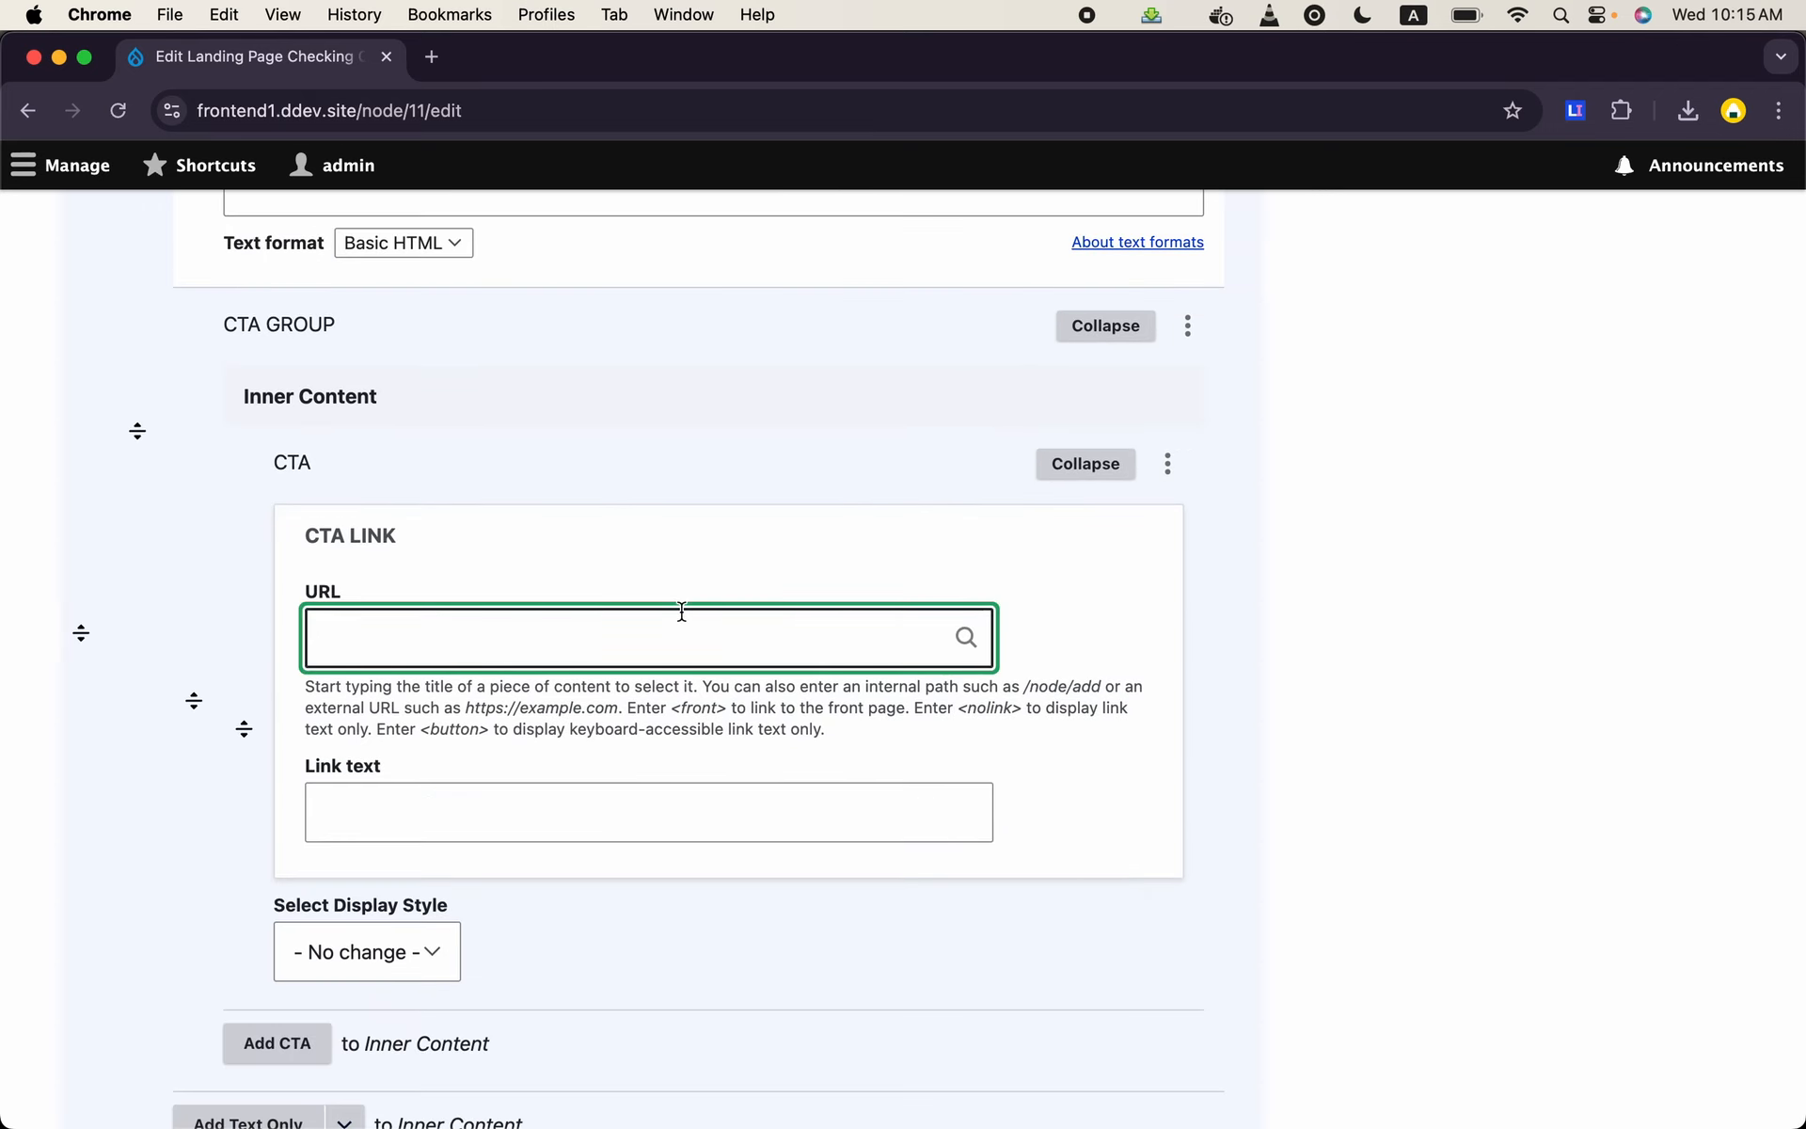
type("/node/2")
left_click(620, 830)
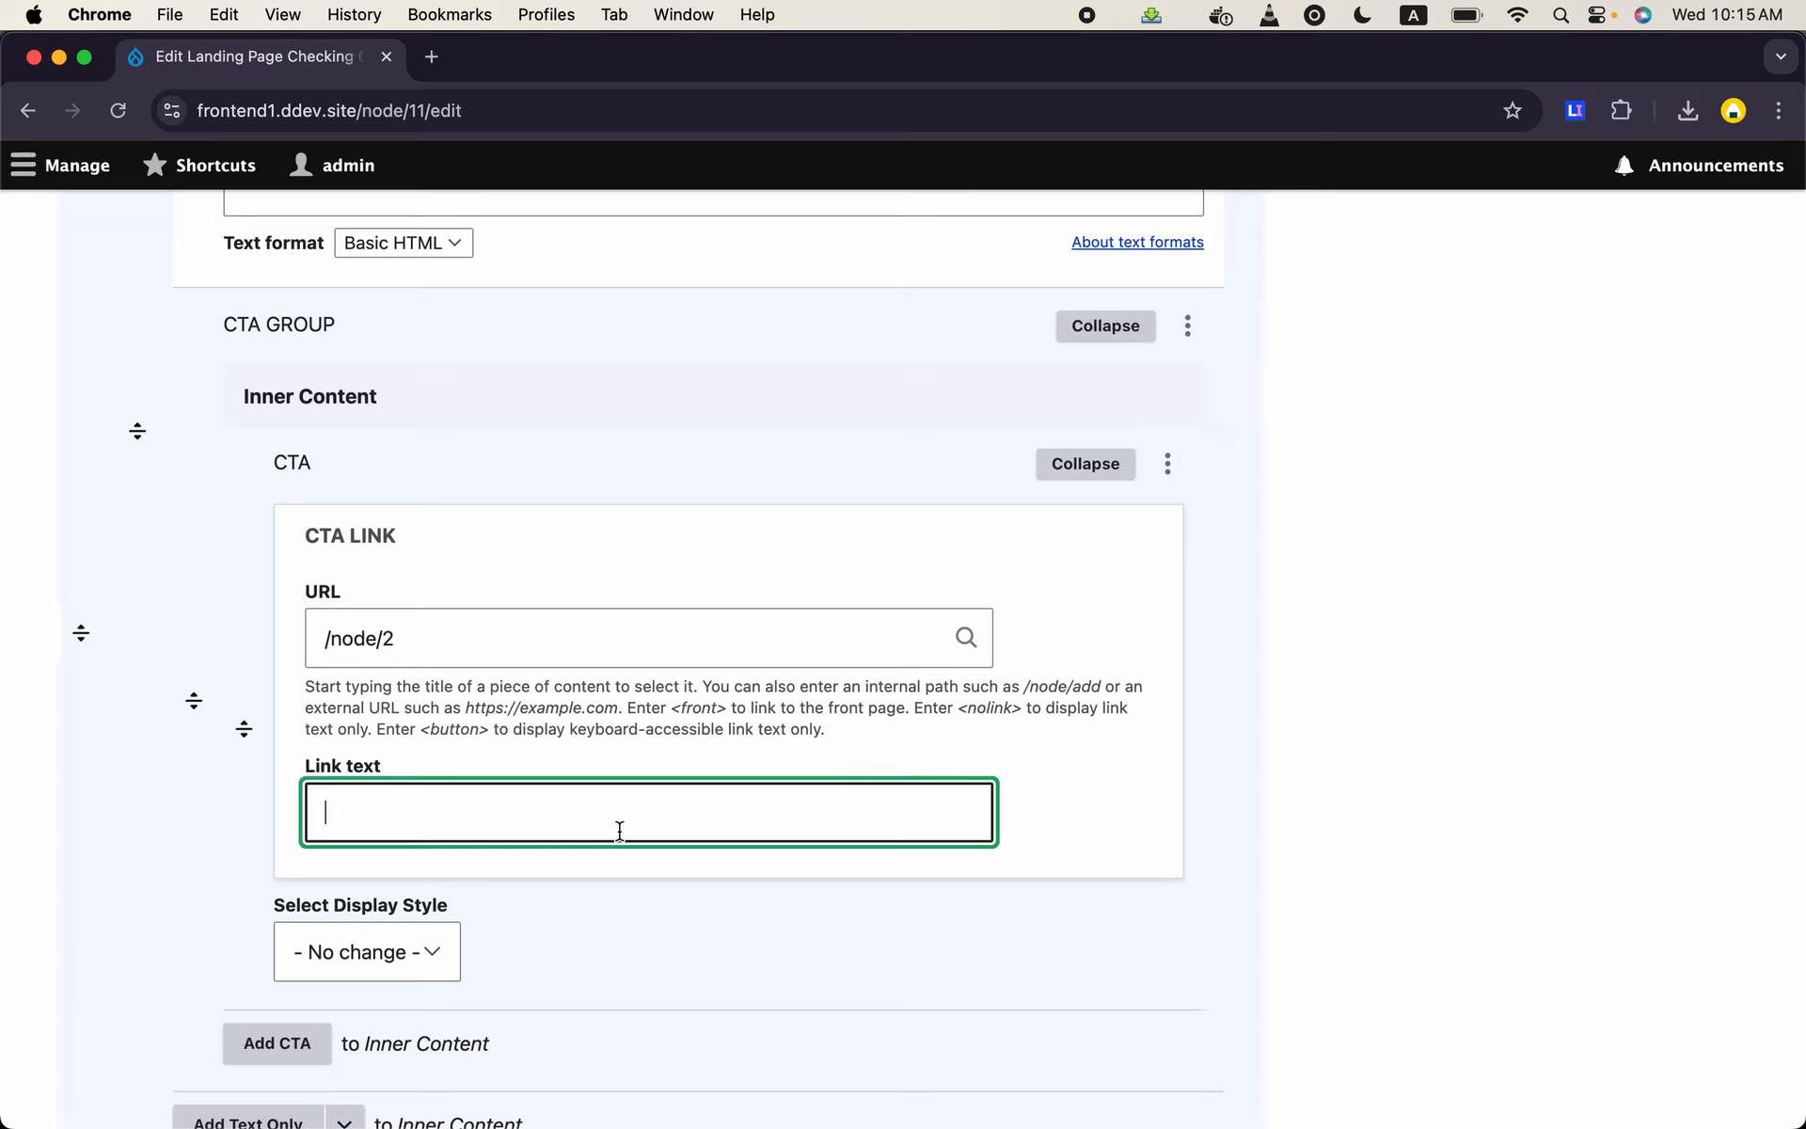
type("Some Link")
left_click(405, 963)
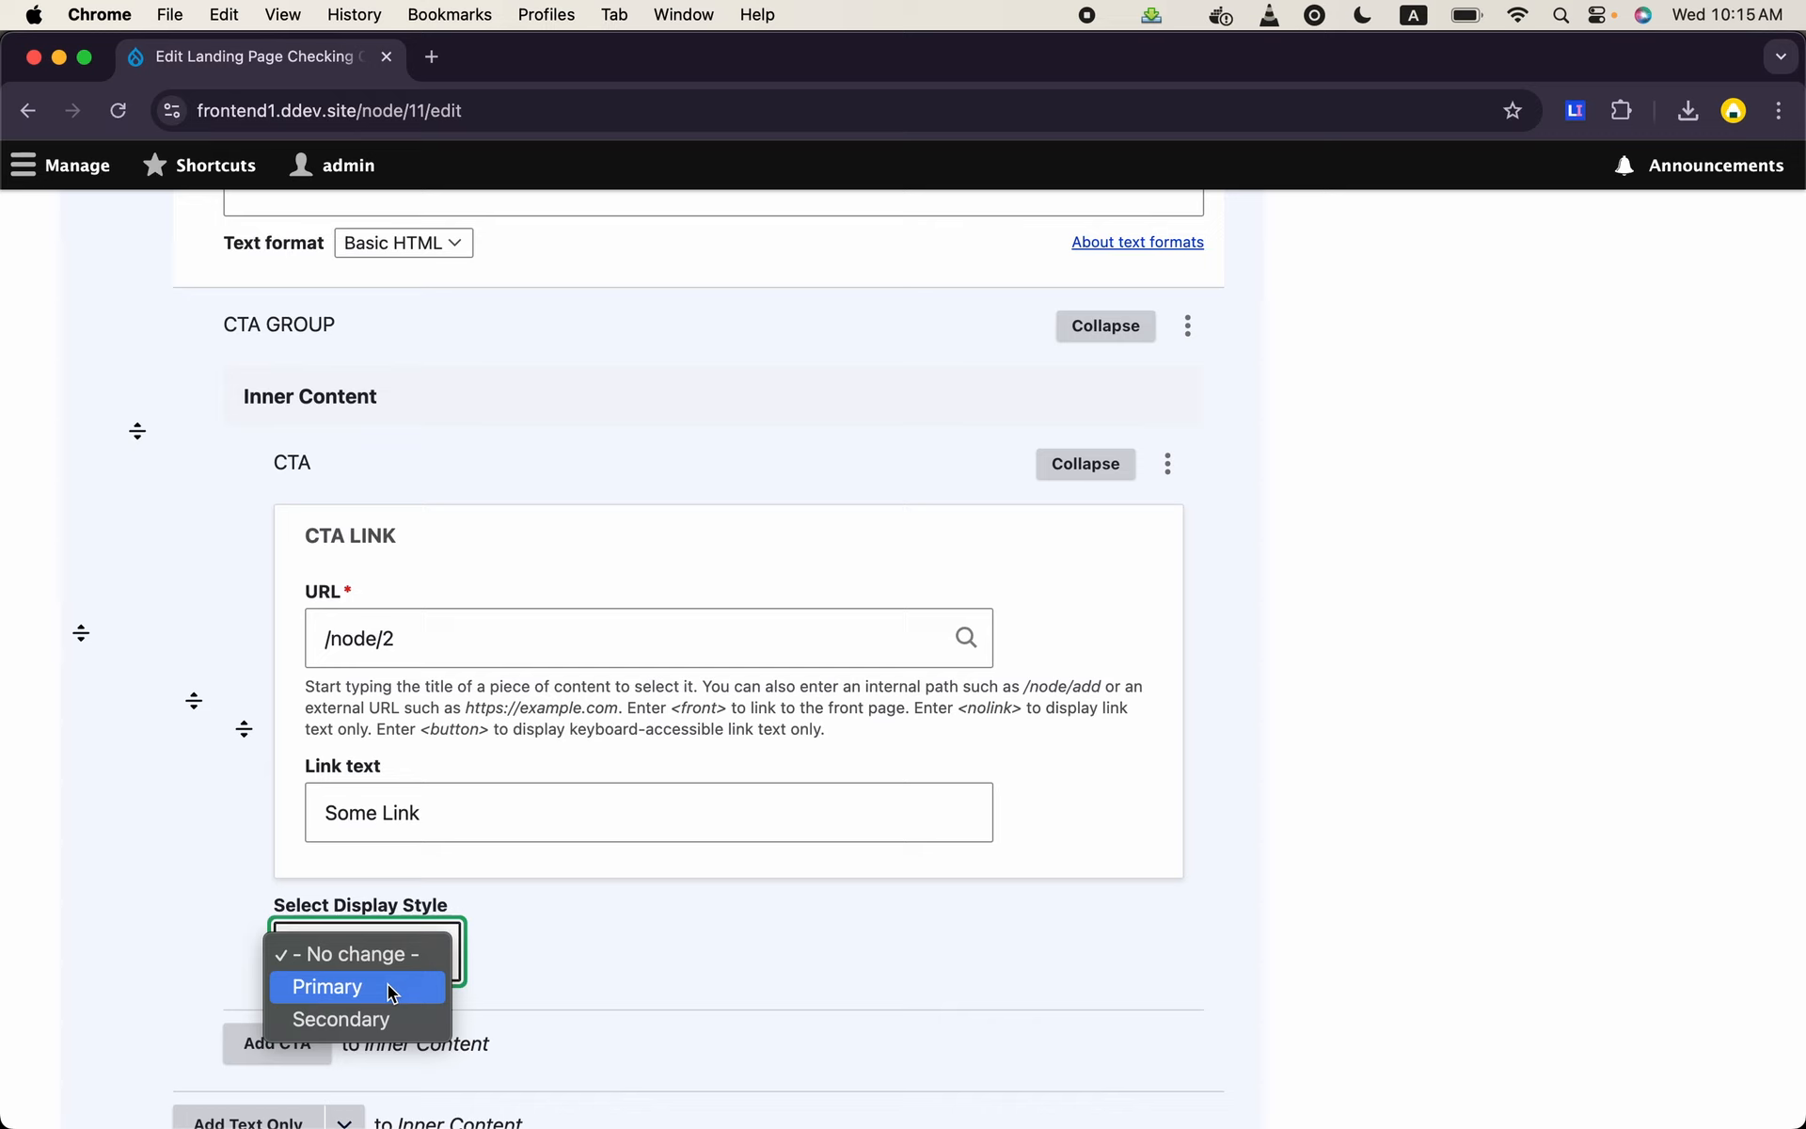
left_click(388, 984)
- Add a second CTA to the group with URL /node/2, link text "Go to Link" and Secondary display style, and save the landing page
scroll(533, 944, "down", 3)
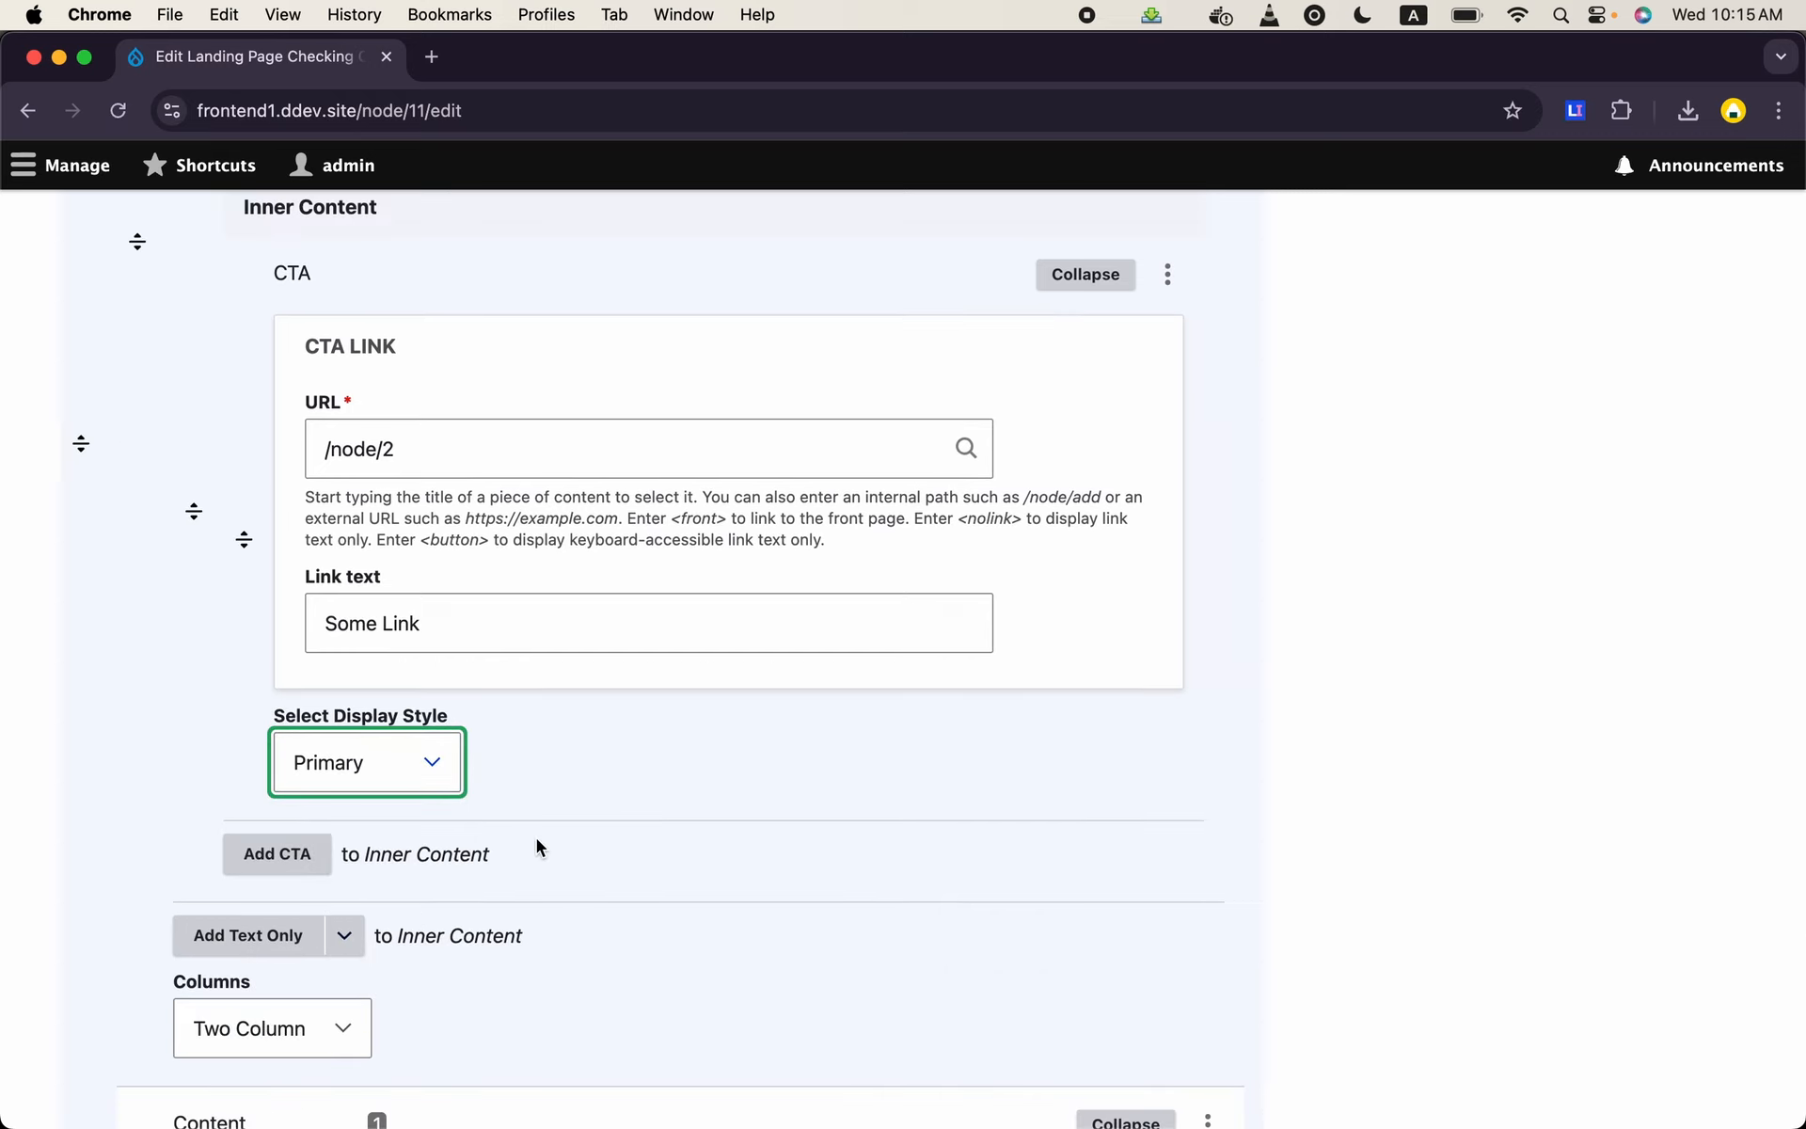
left_click(320, 860)
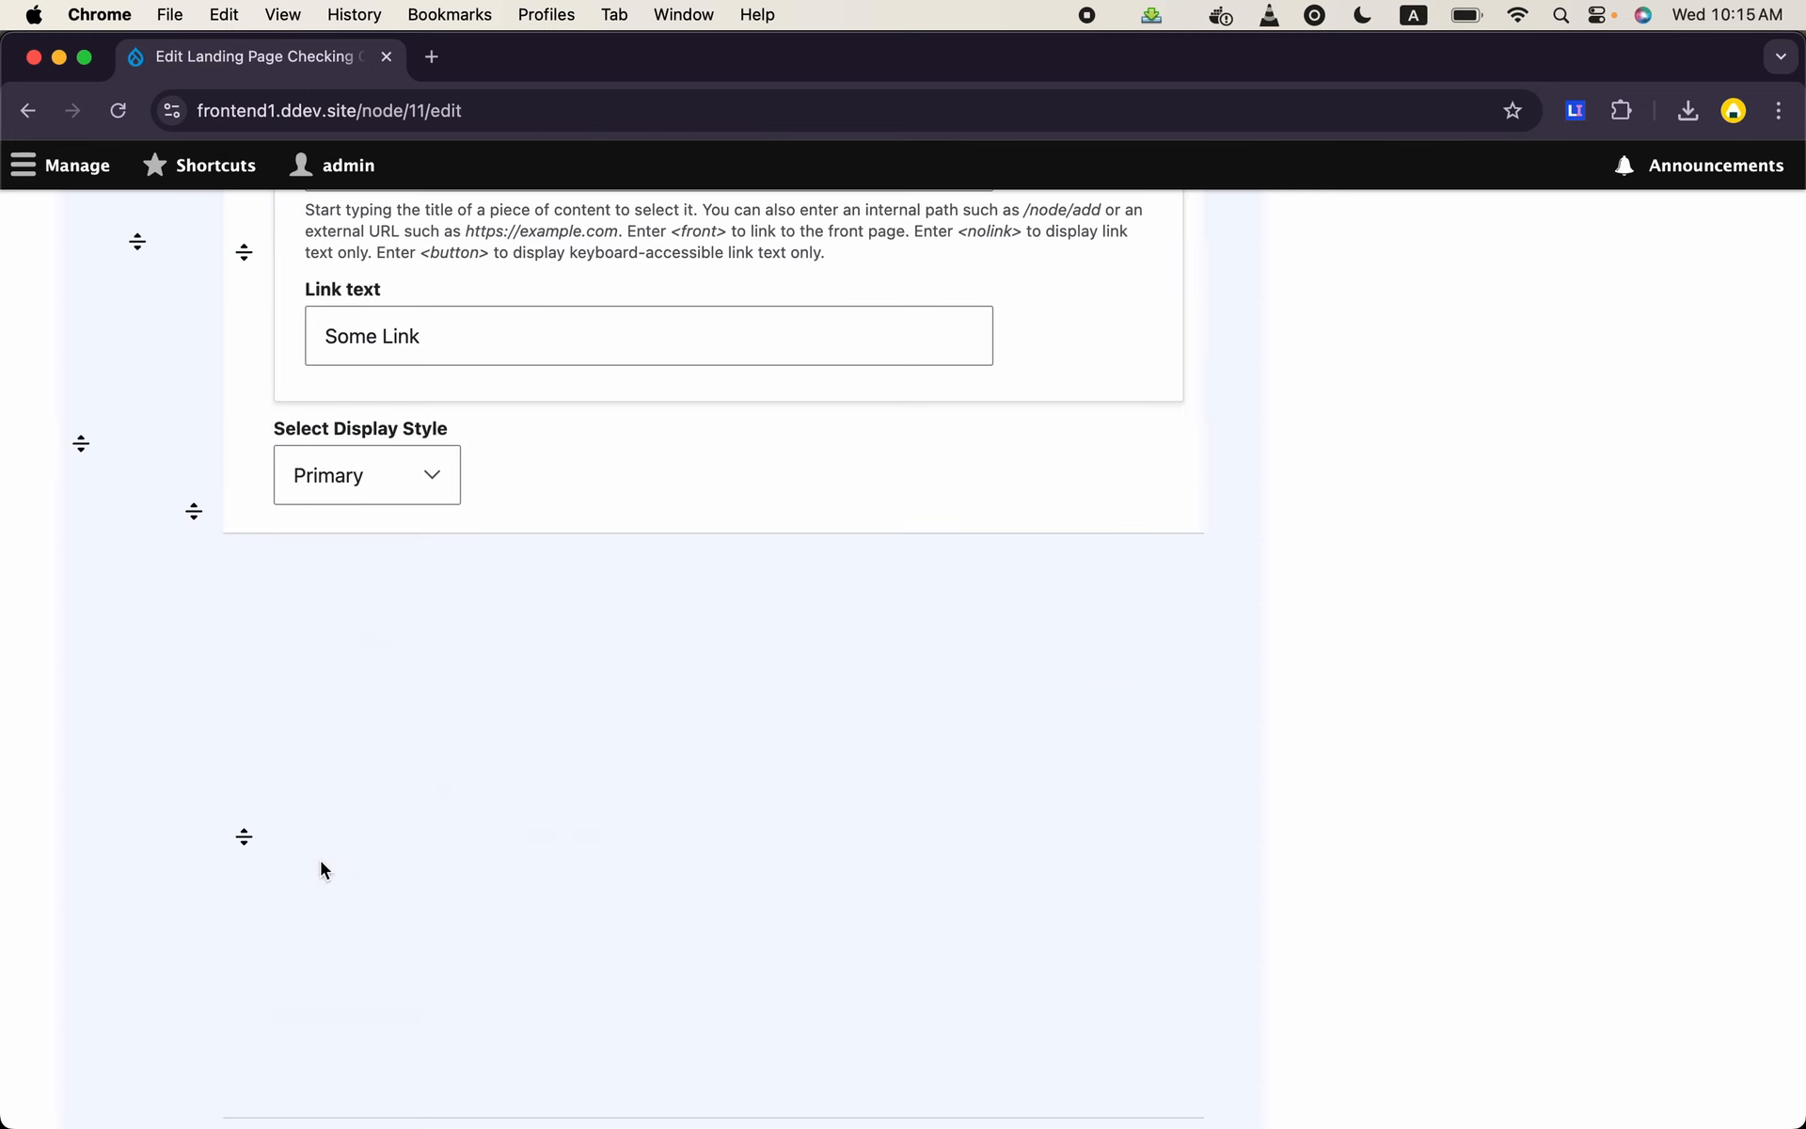
left_click(601, 747)
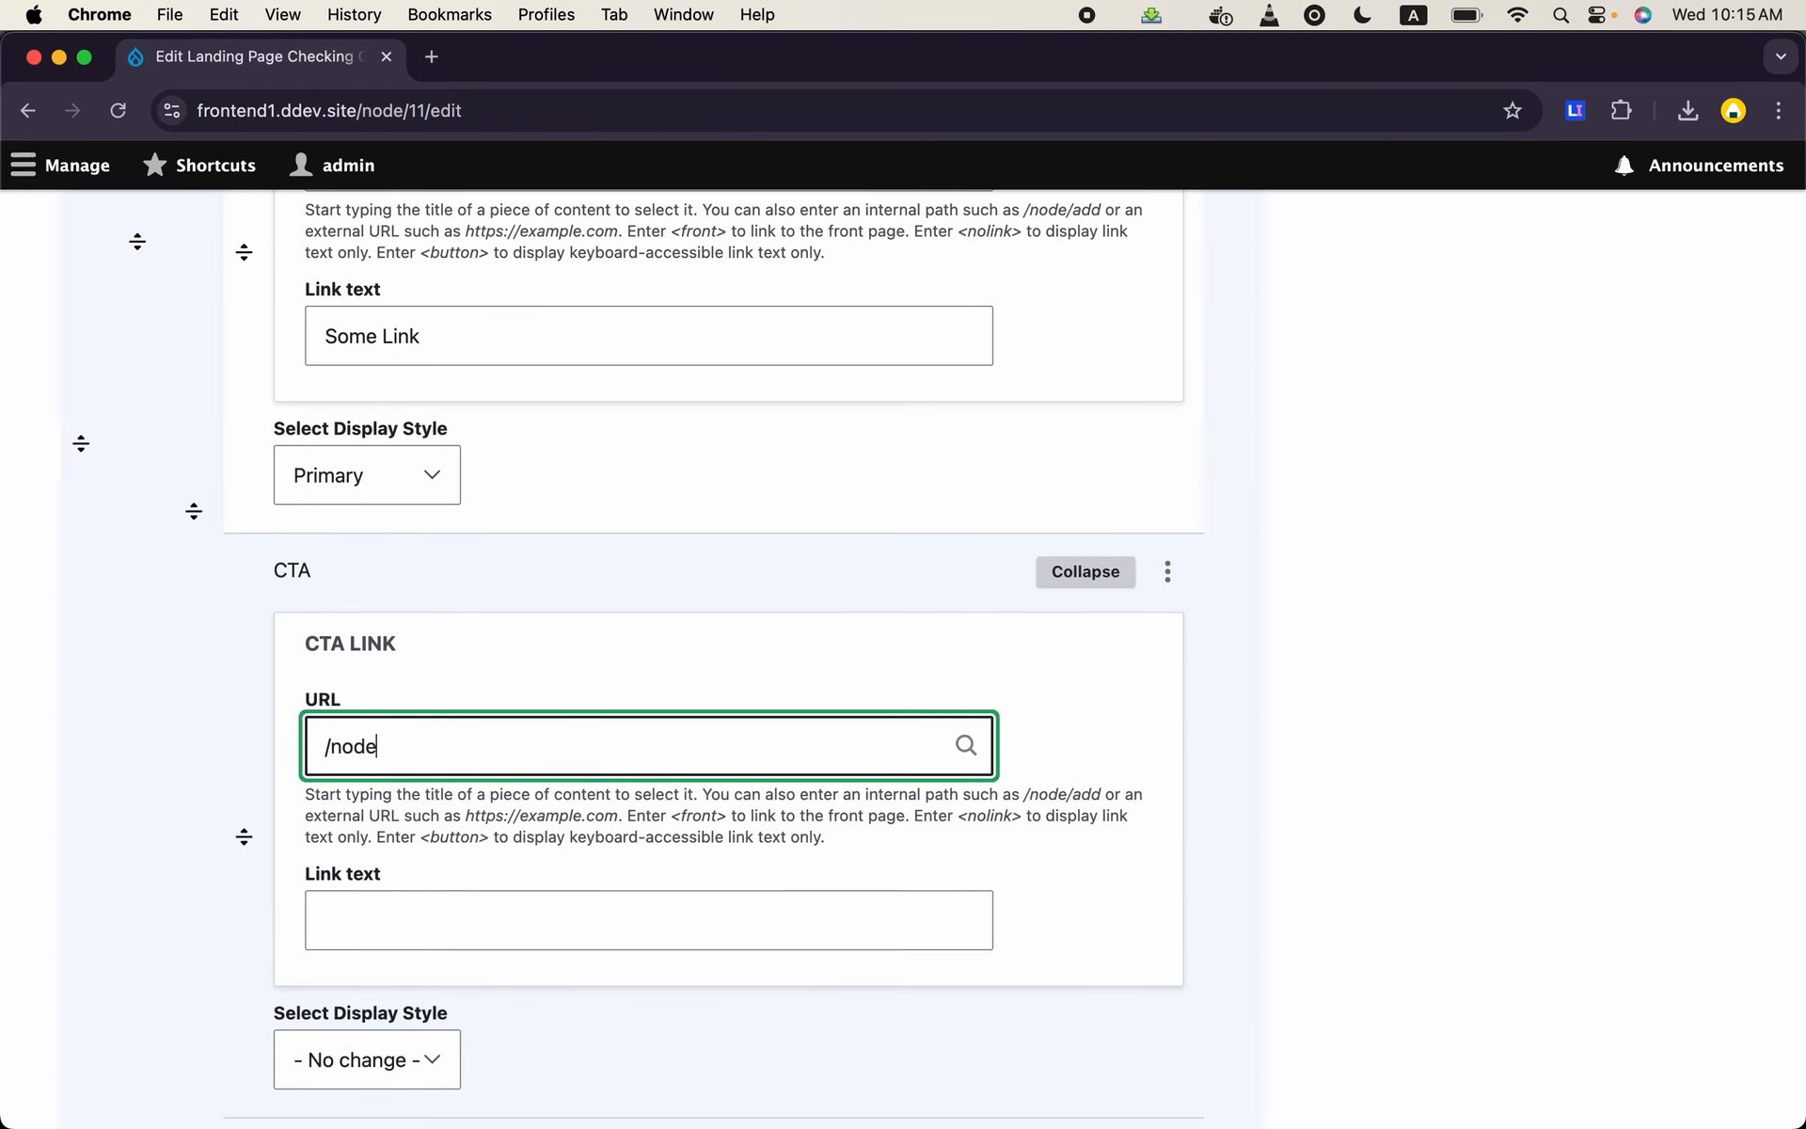
left_click(593, 934)
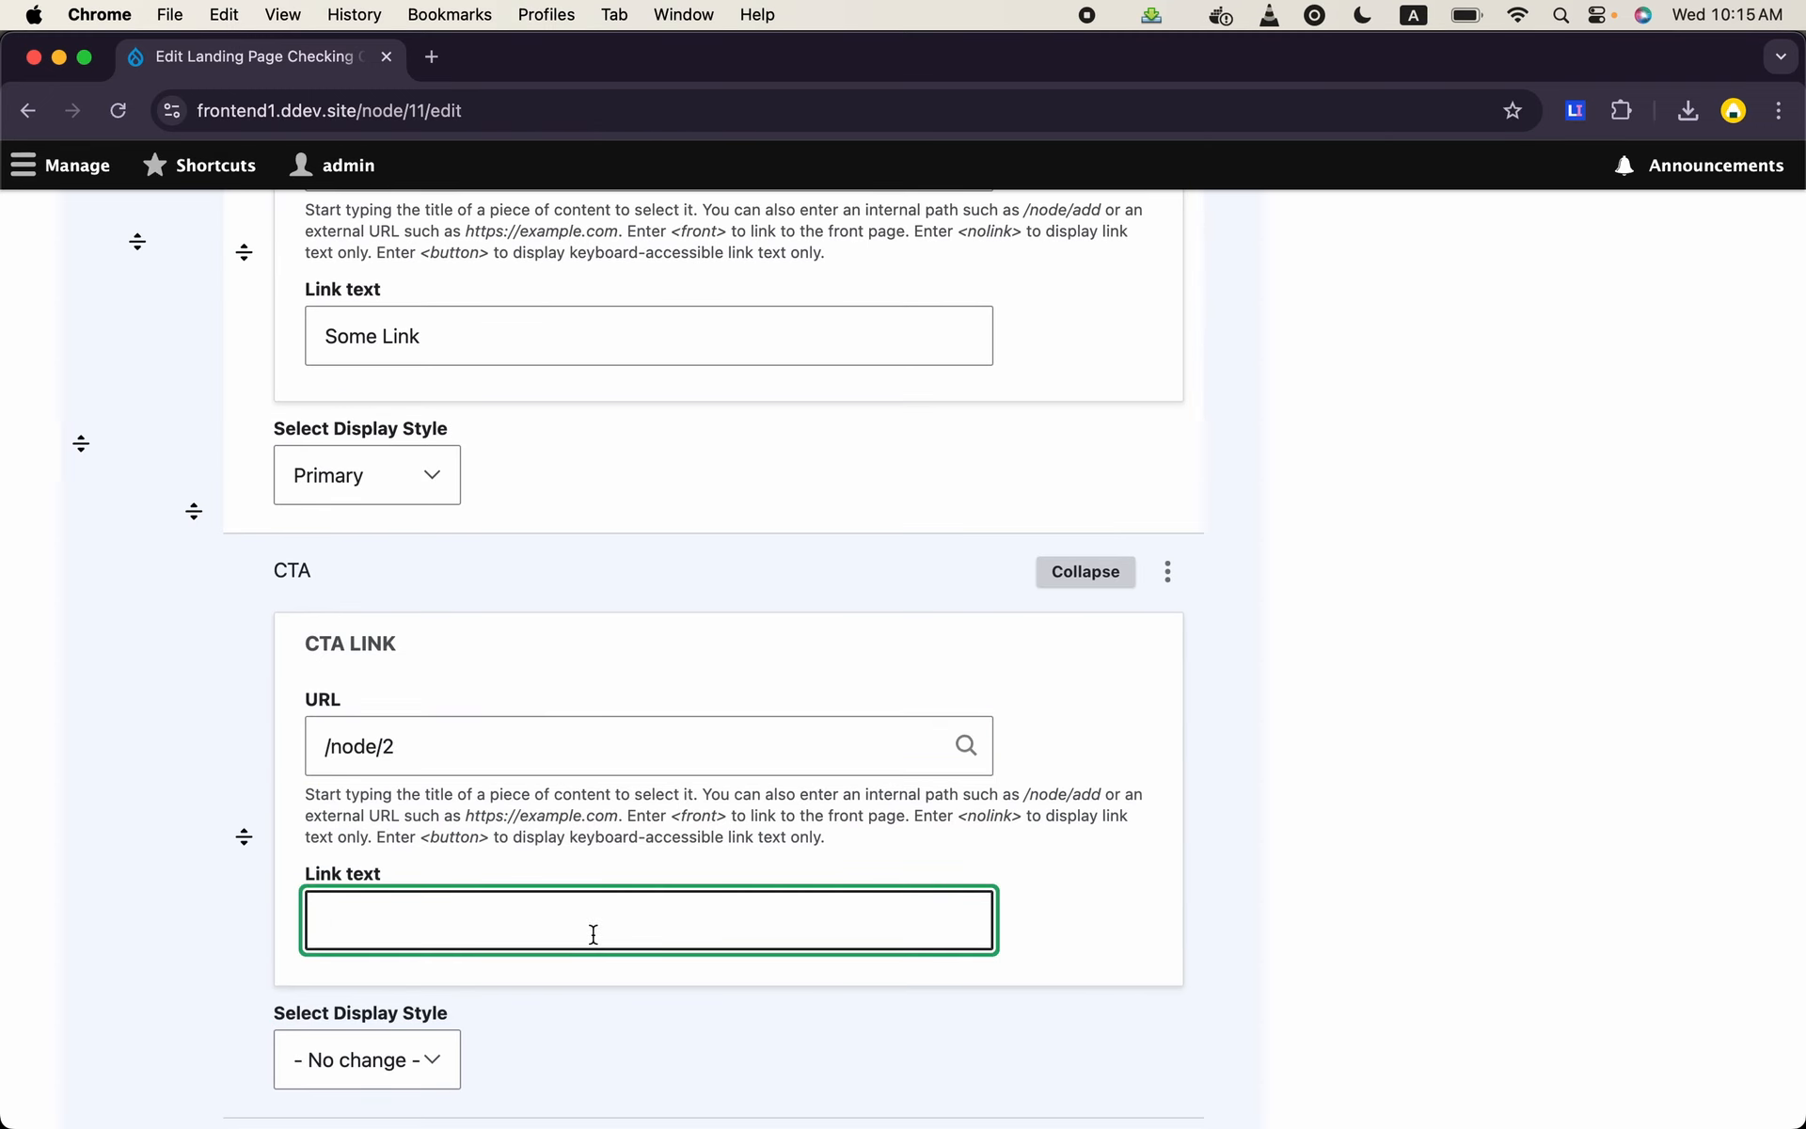
type("Go to Link")
scroll(386, 811, "down", 5)
left_click(393, 805)
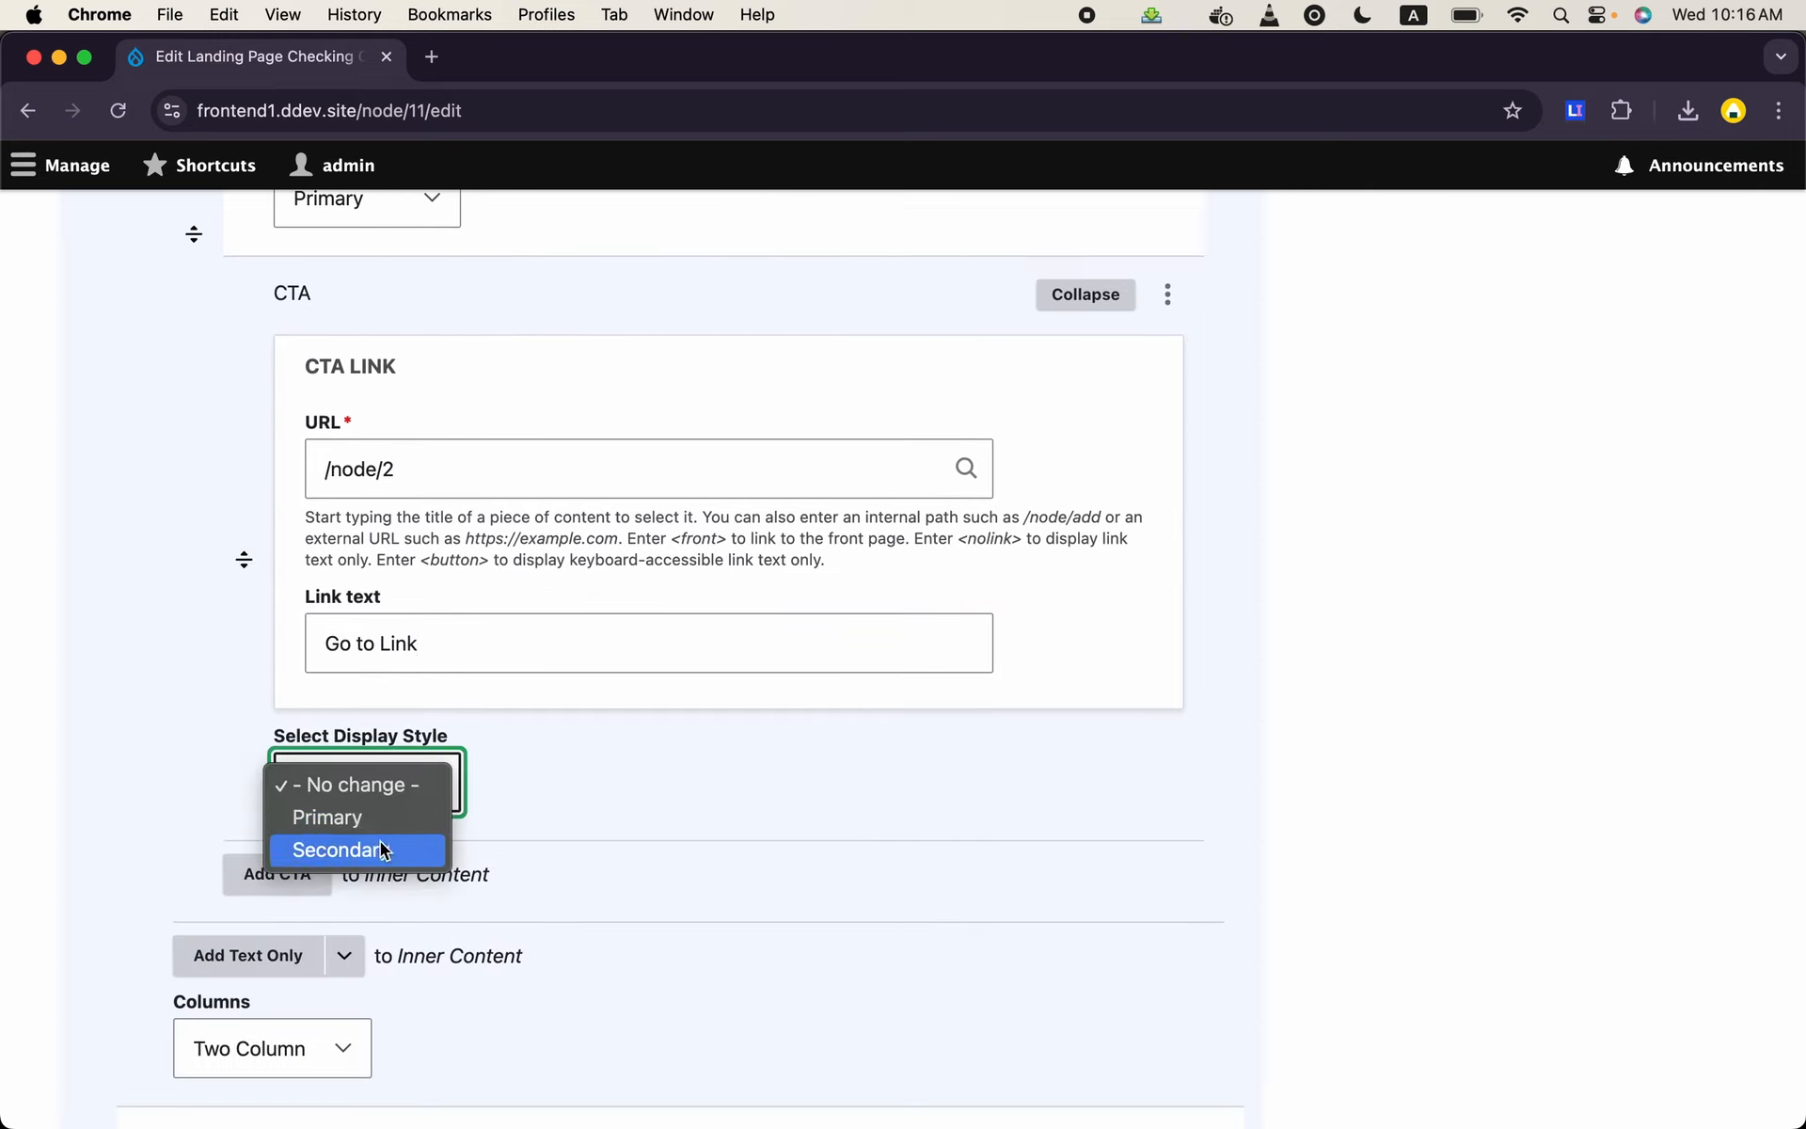
left_click(380, 844)
scroll(380, 845, "down", 15)
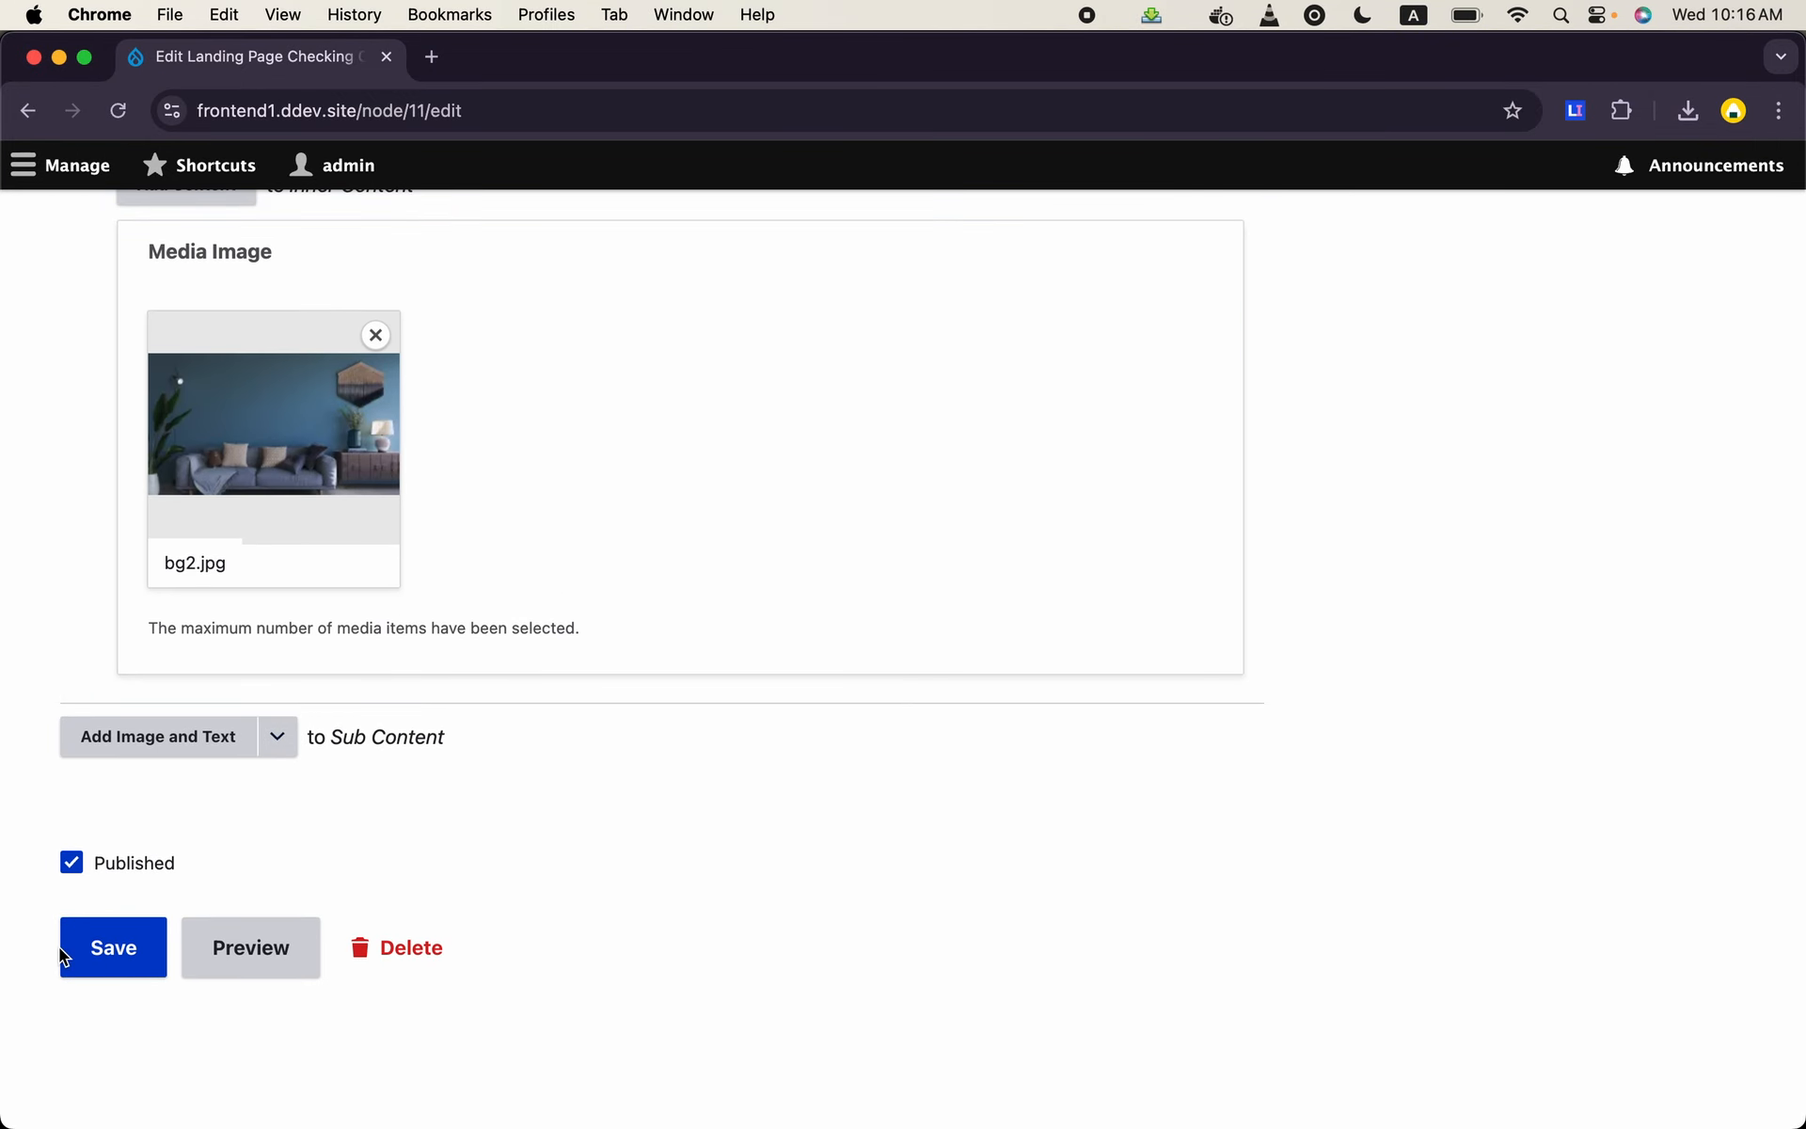
left_click(81, 955)
- Examine the saved page's CTA buttons and column layout in both background-image sections
scroll(580, 696, "down", 7)
scroll(580, 696, "down", 3)
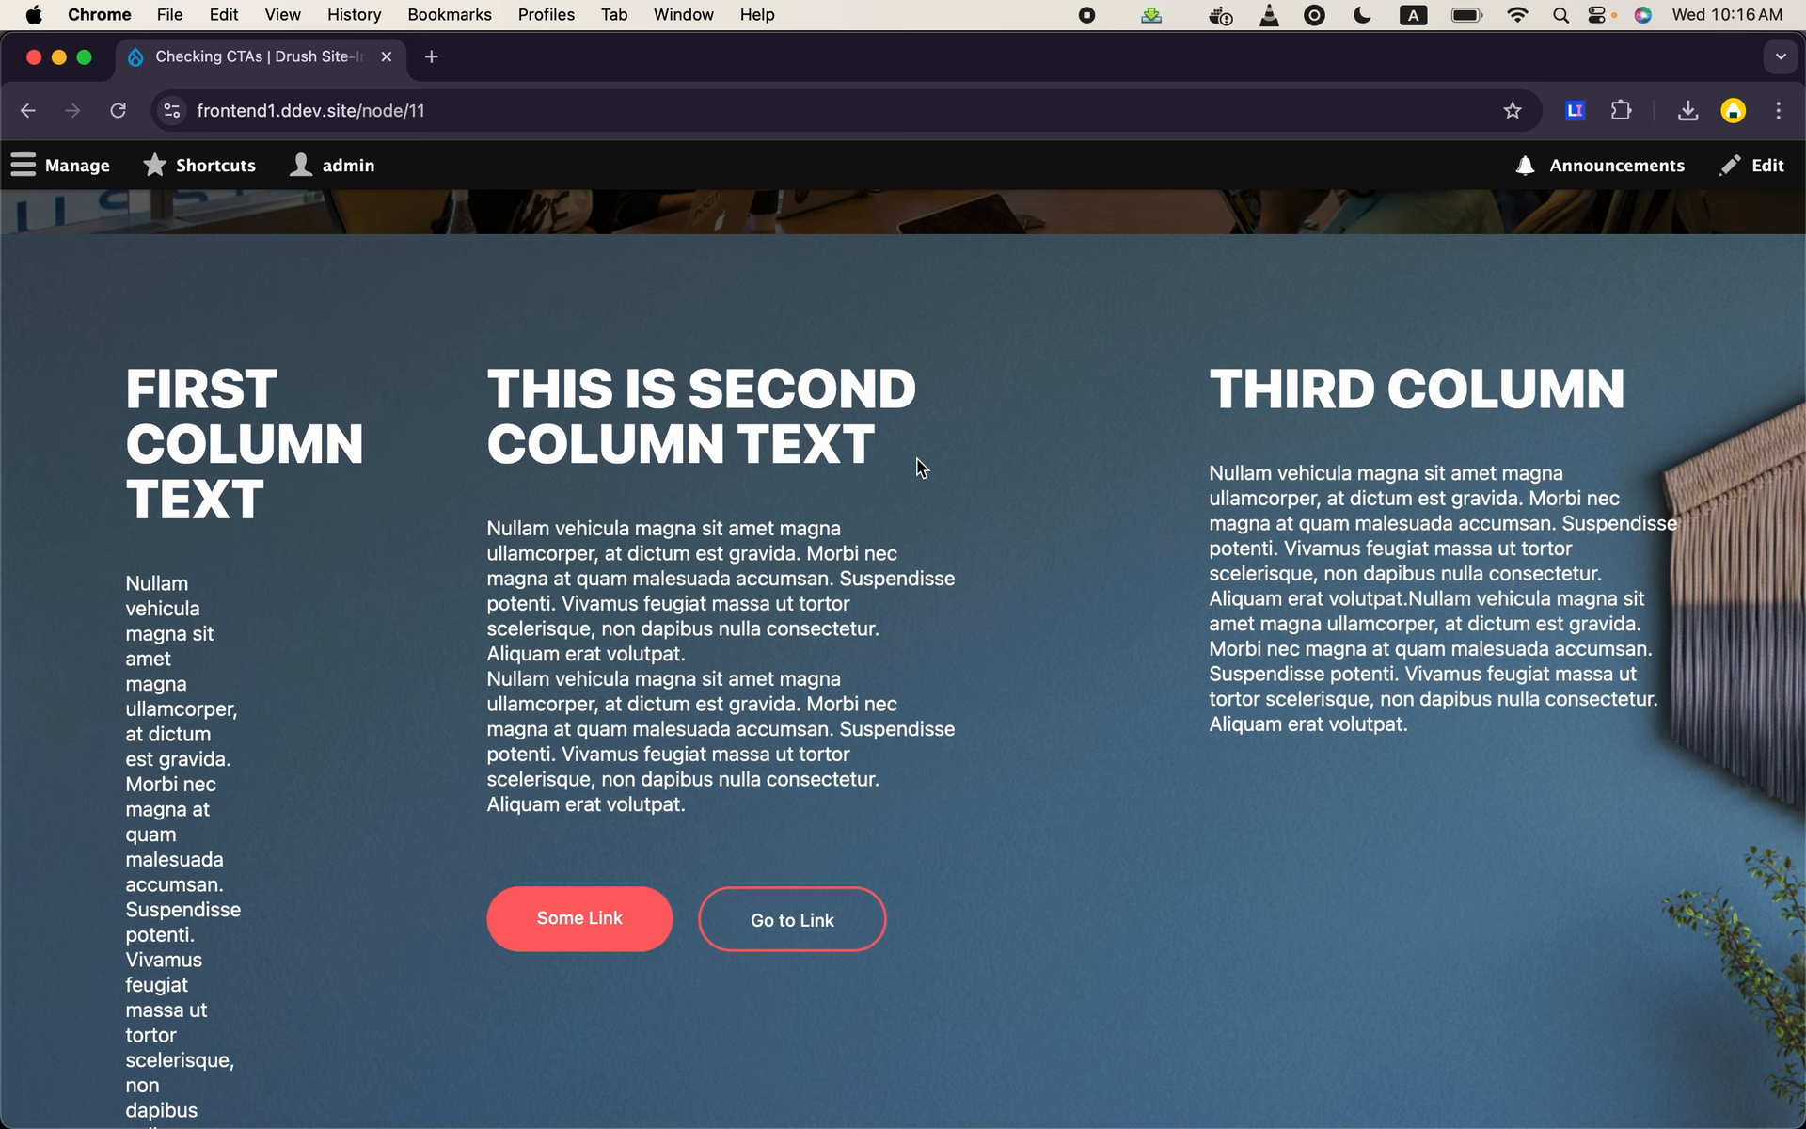
scroll(917, 460, "up", 10)
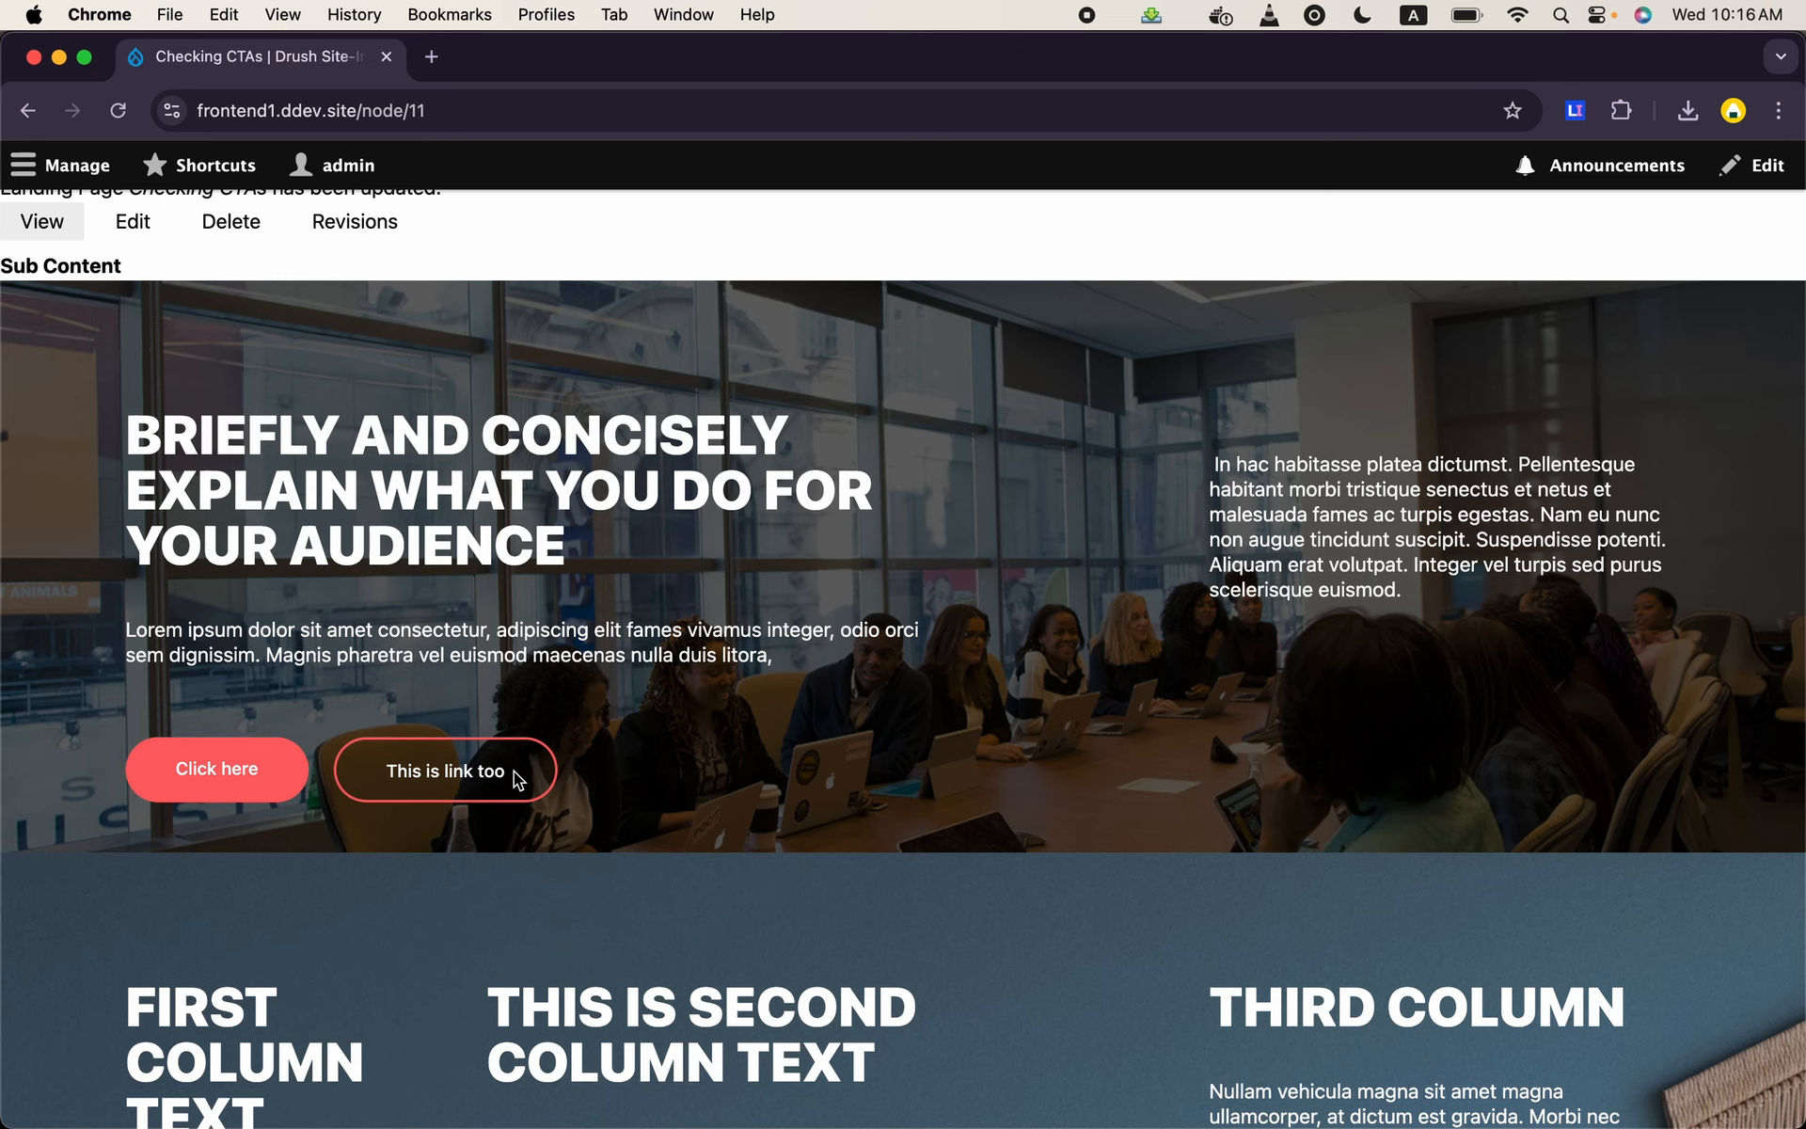
scroll(866, 665, "down", 3)
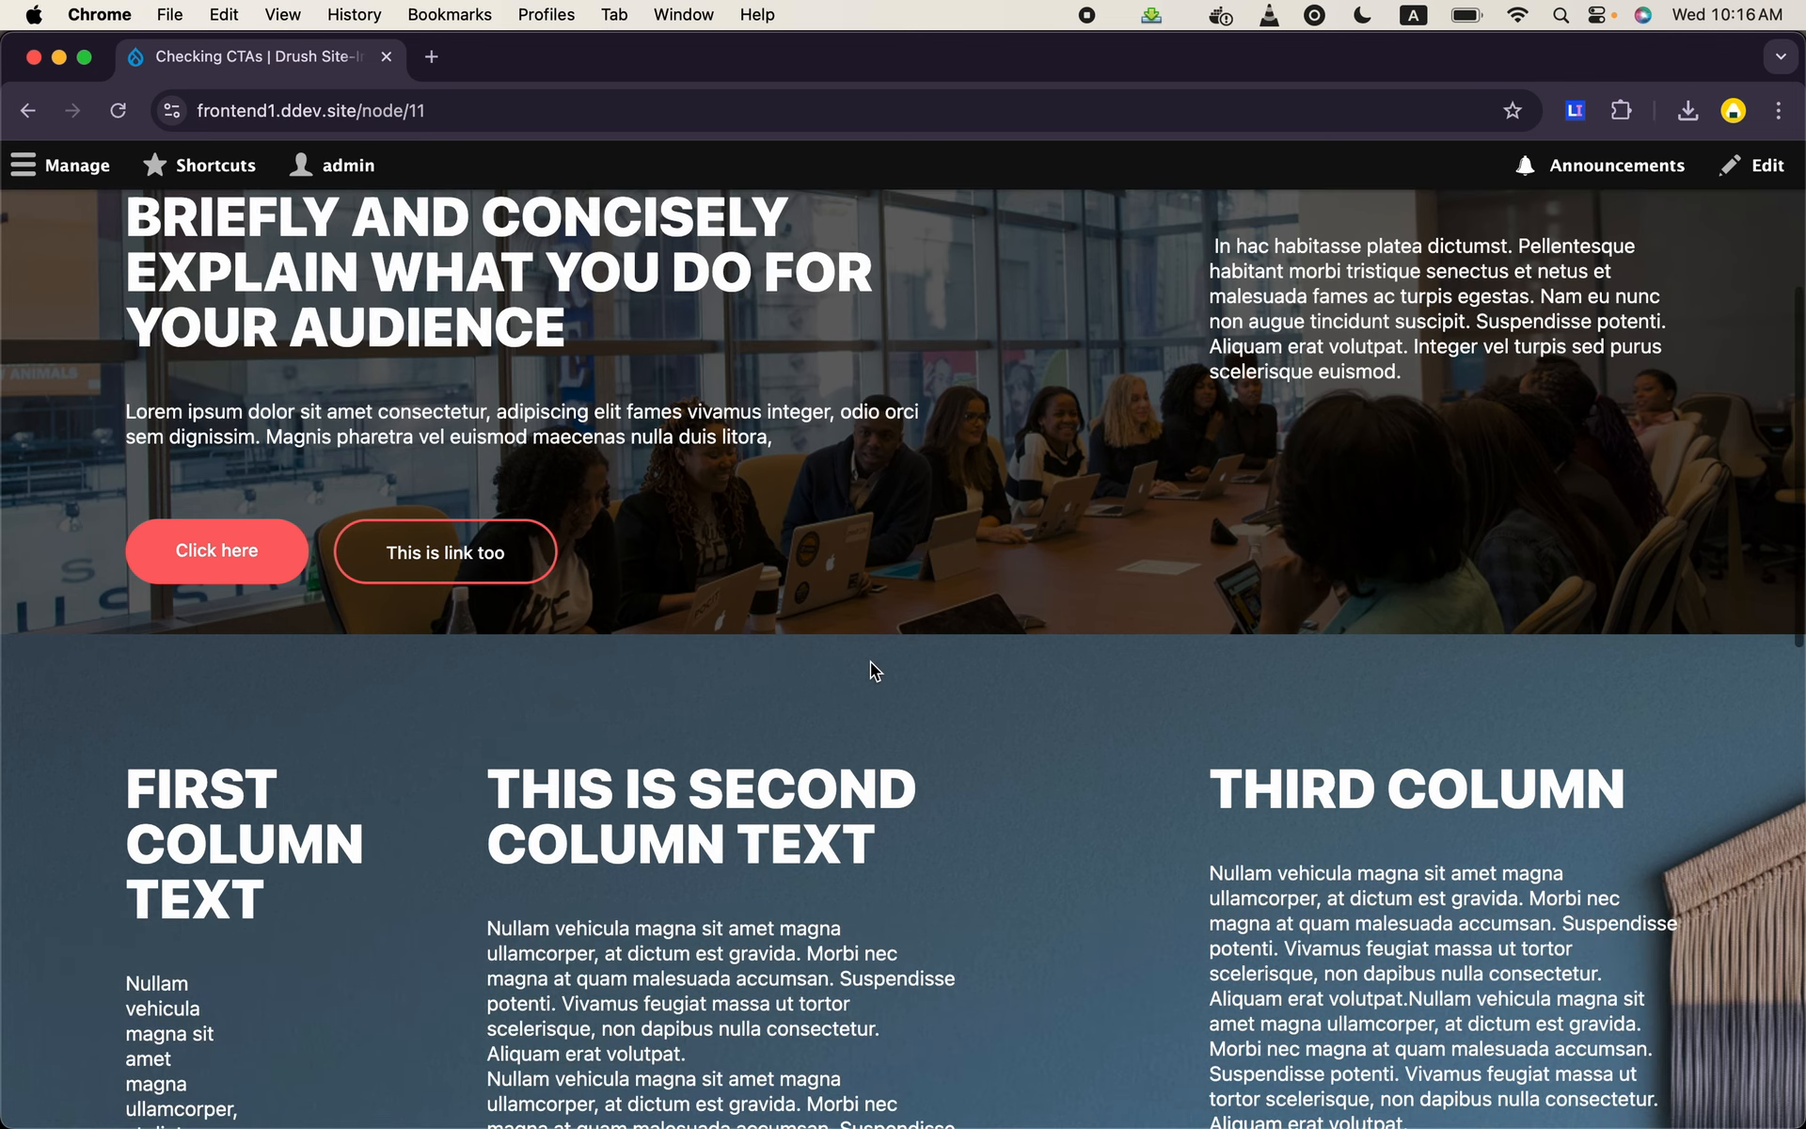
scroll(875, 670, "down", 2)
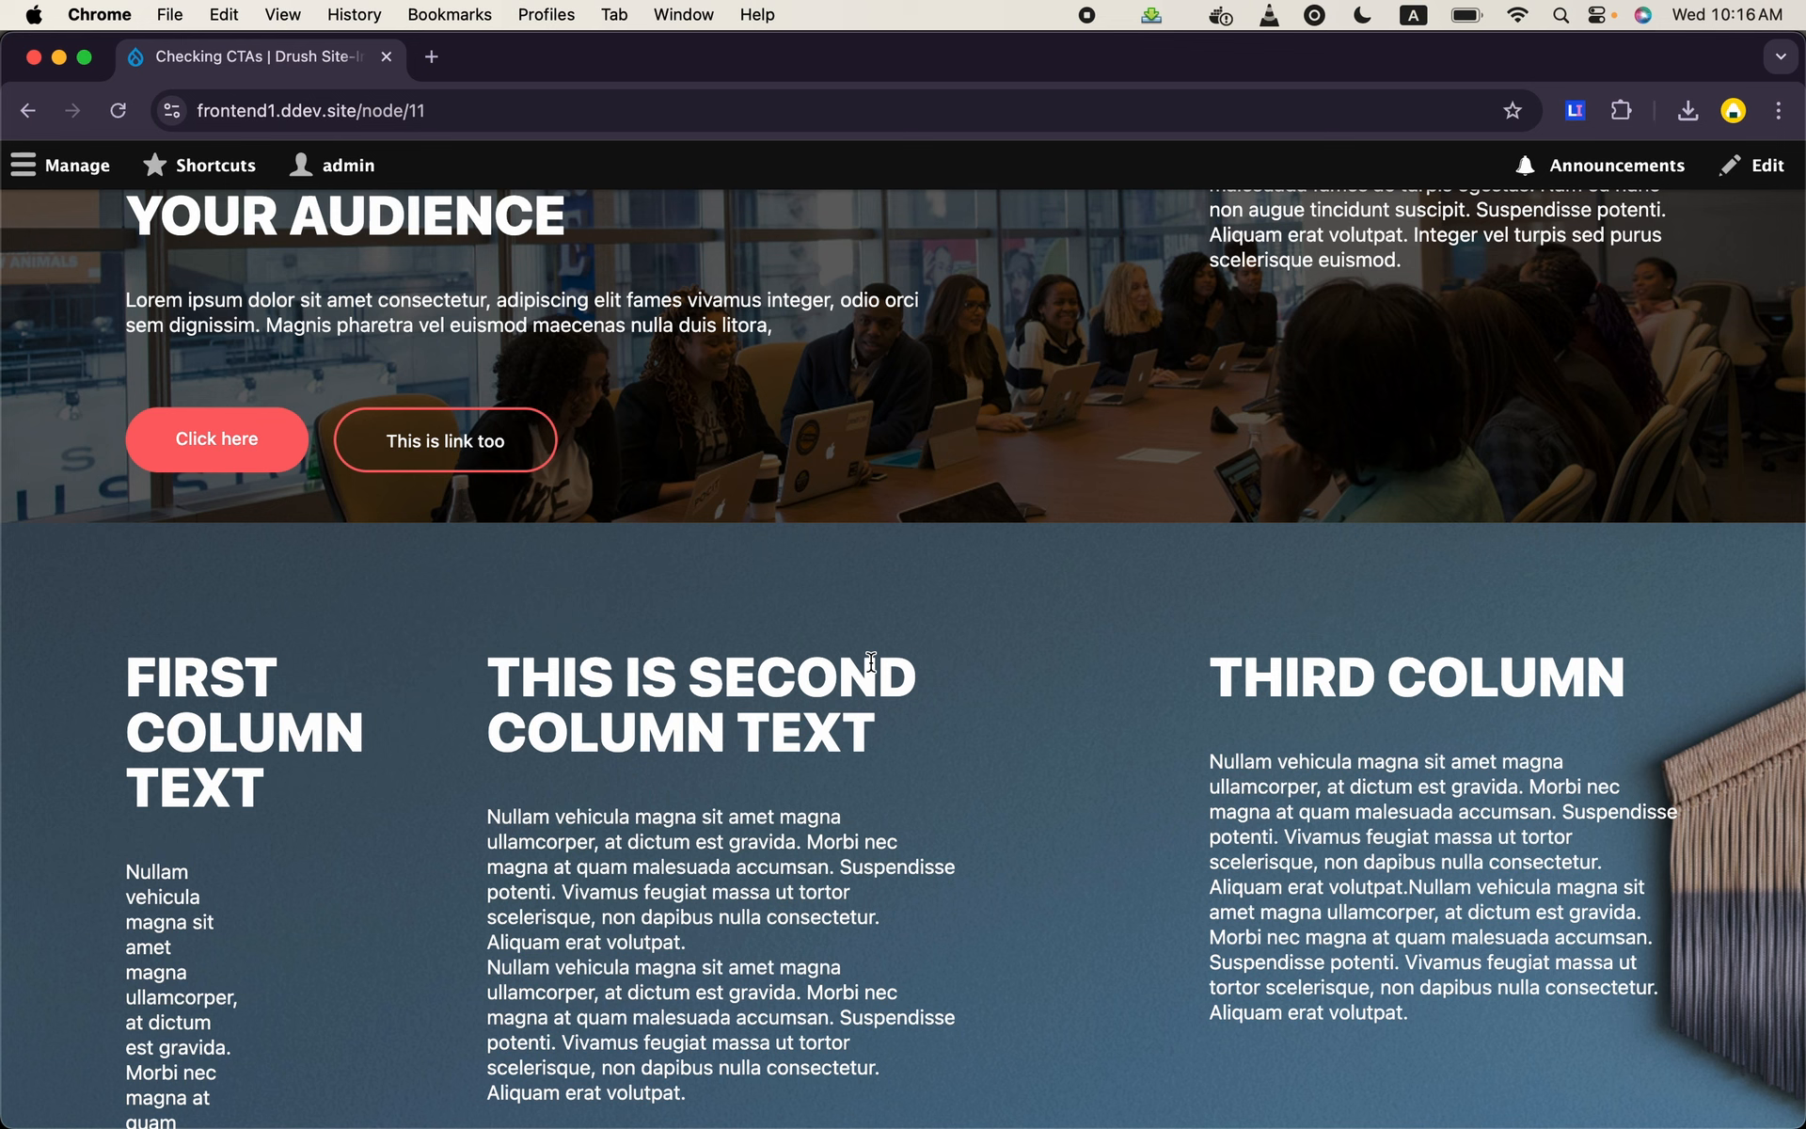
scroll(870, 662, "down", 2)
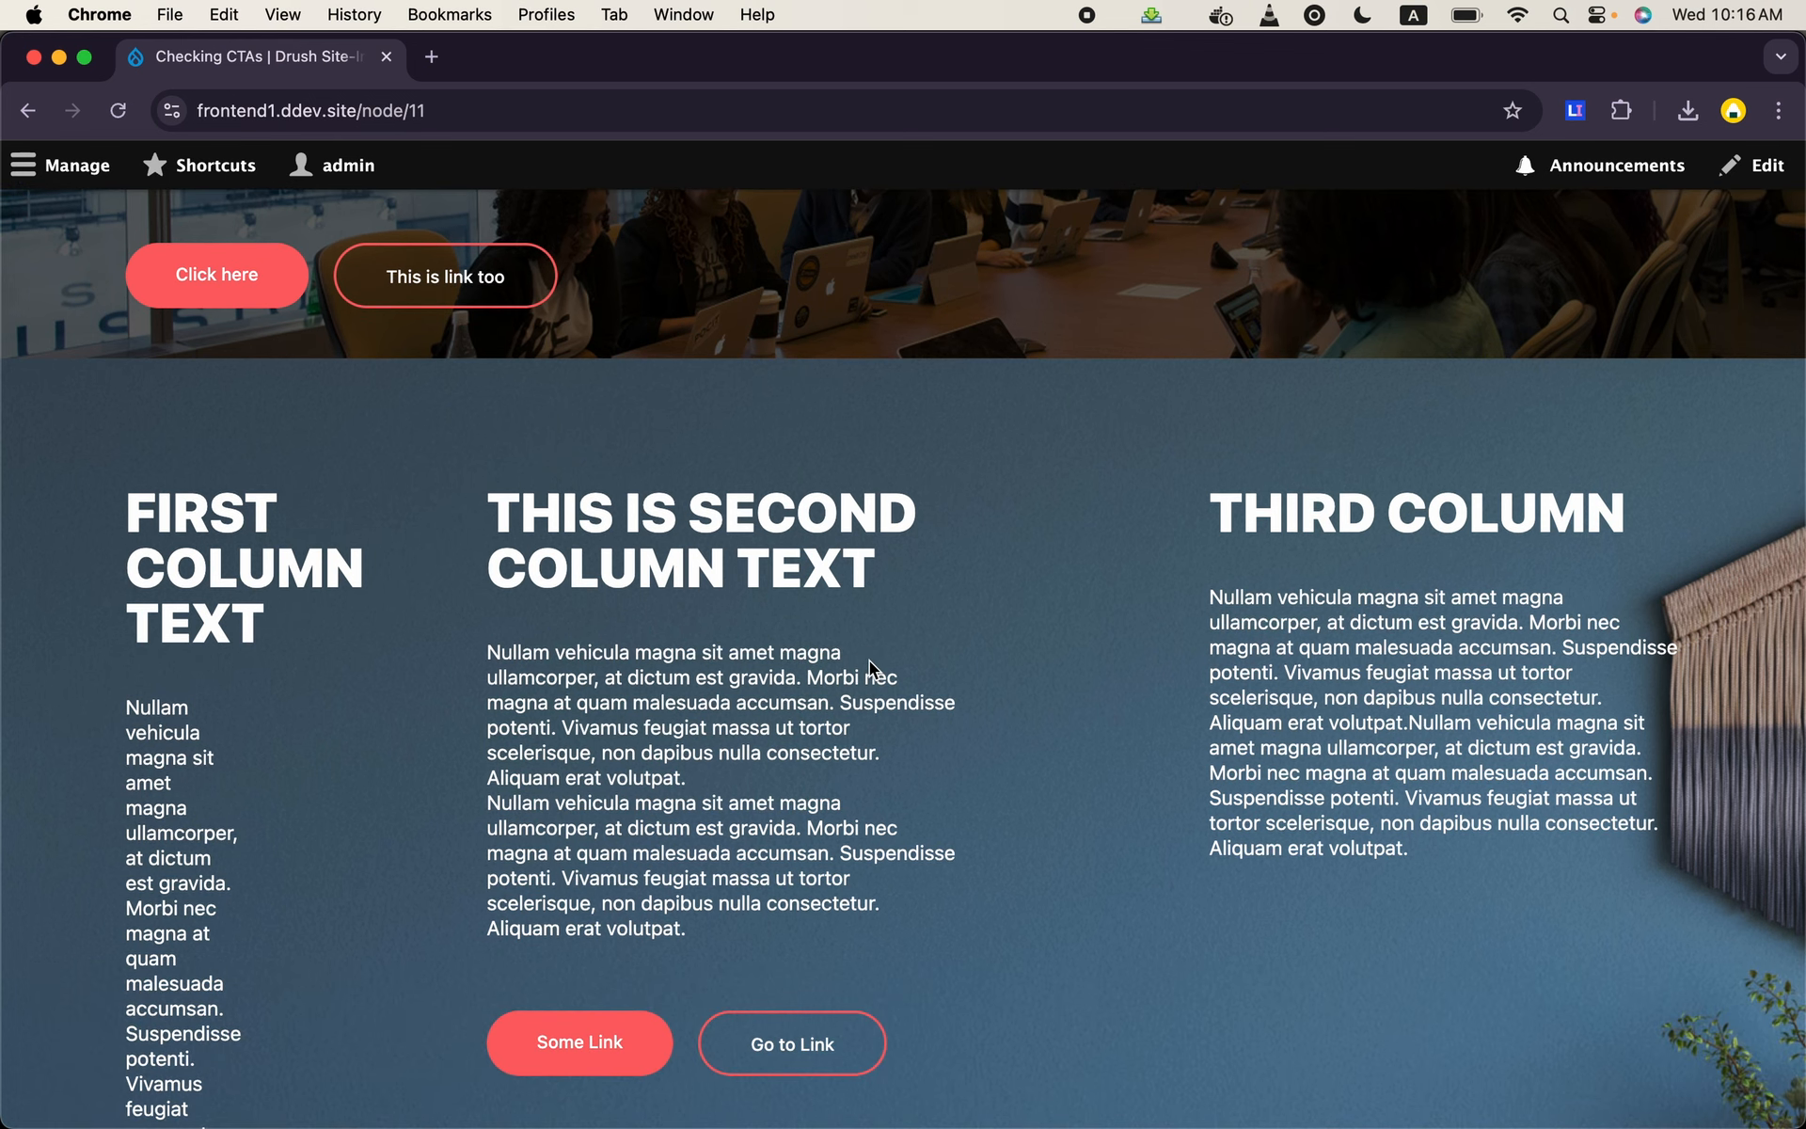
scroll(869, 668, "down", 1)
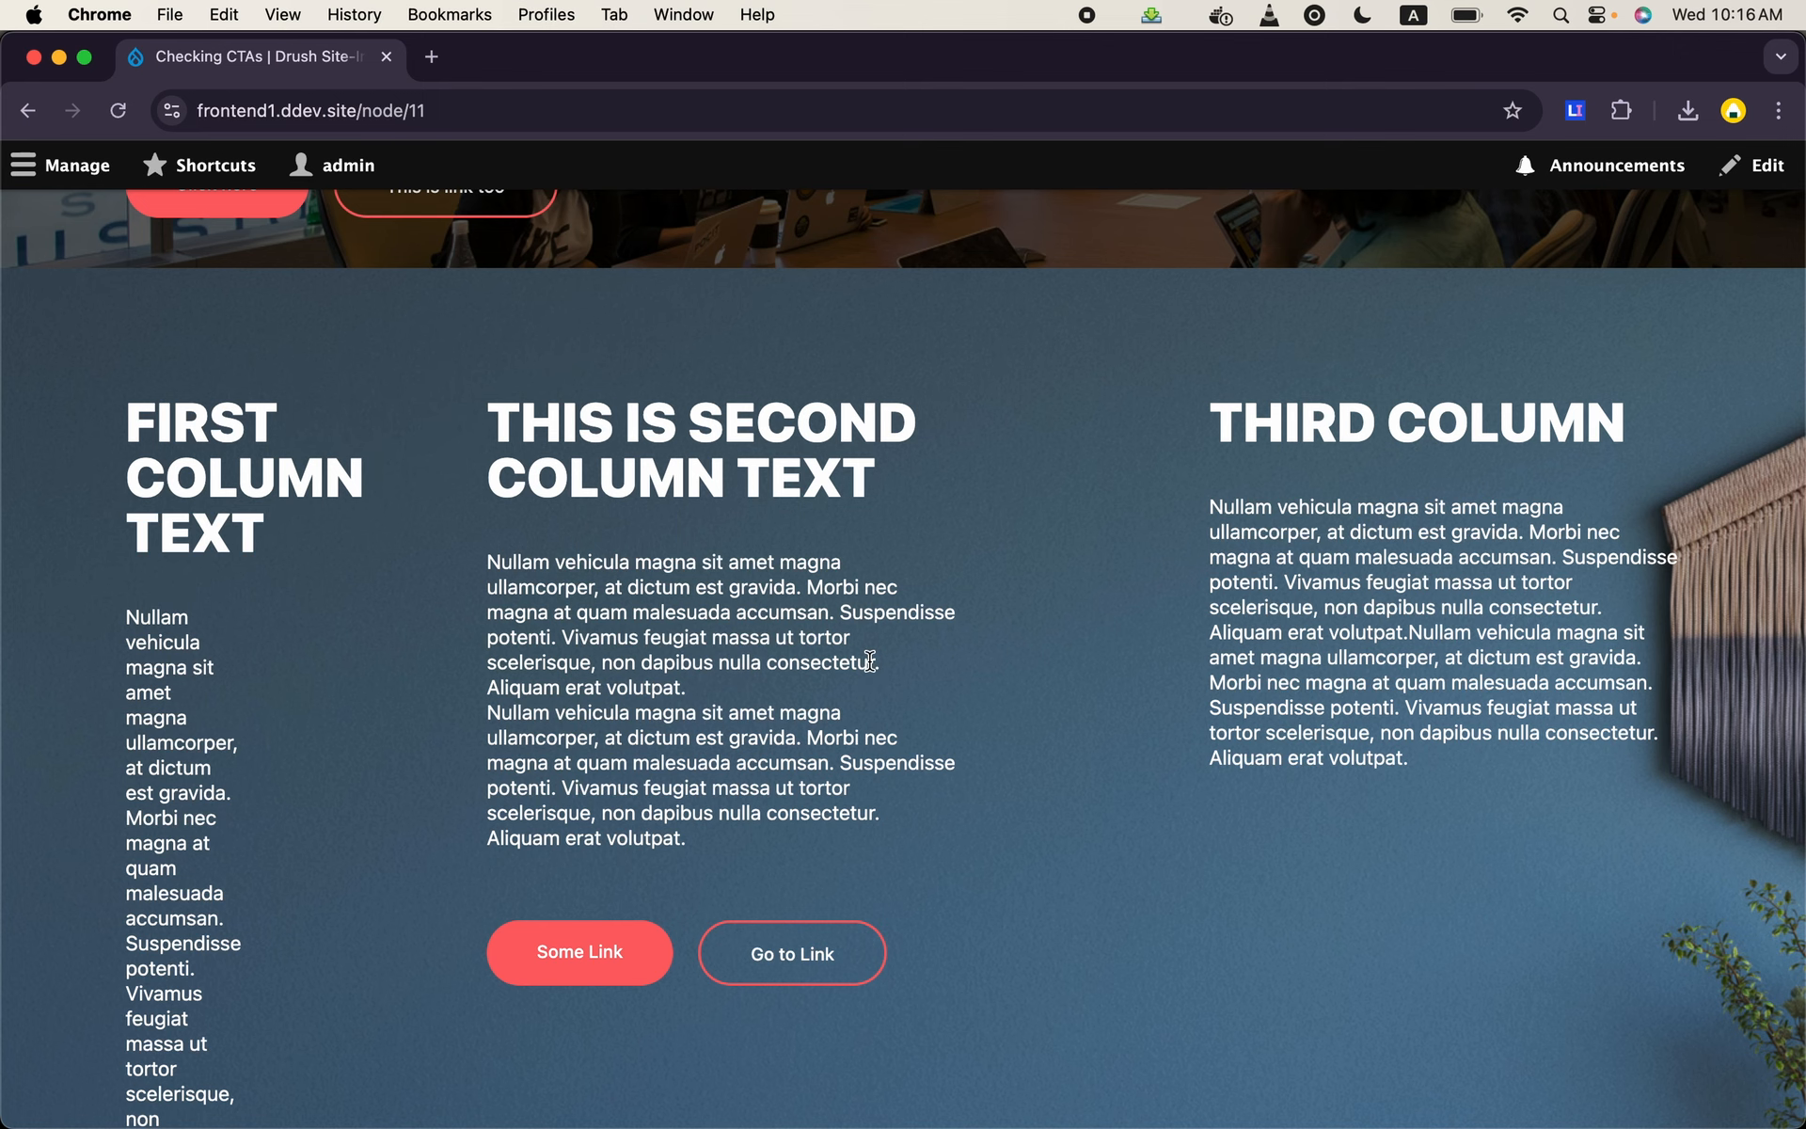
scroll(869, 662, "down", 1)
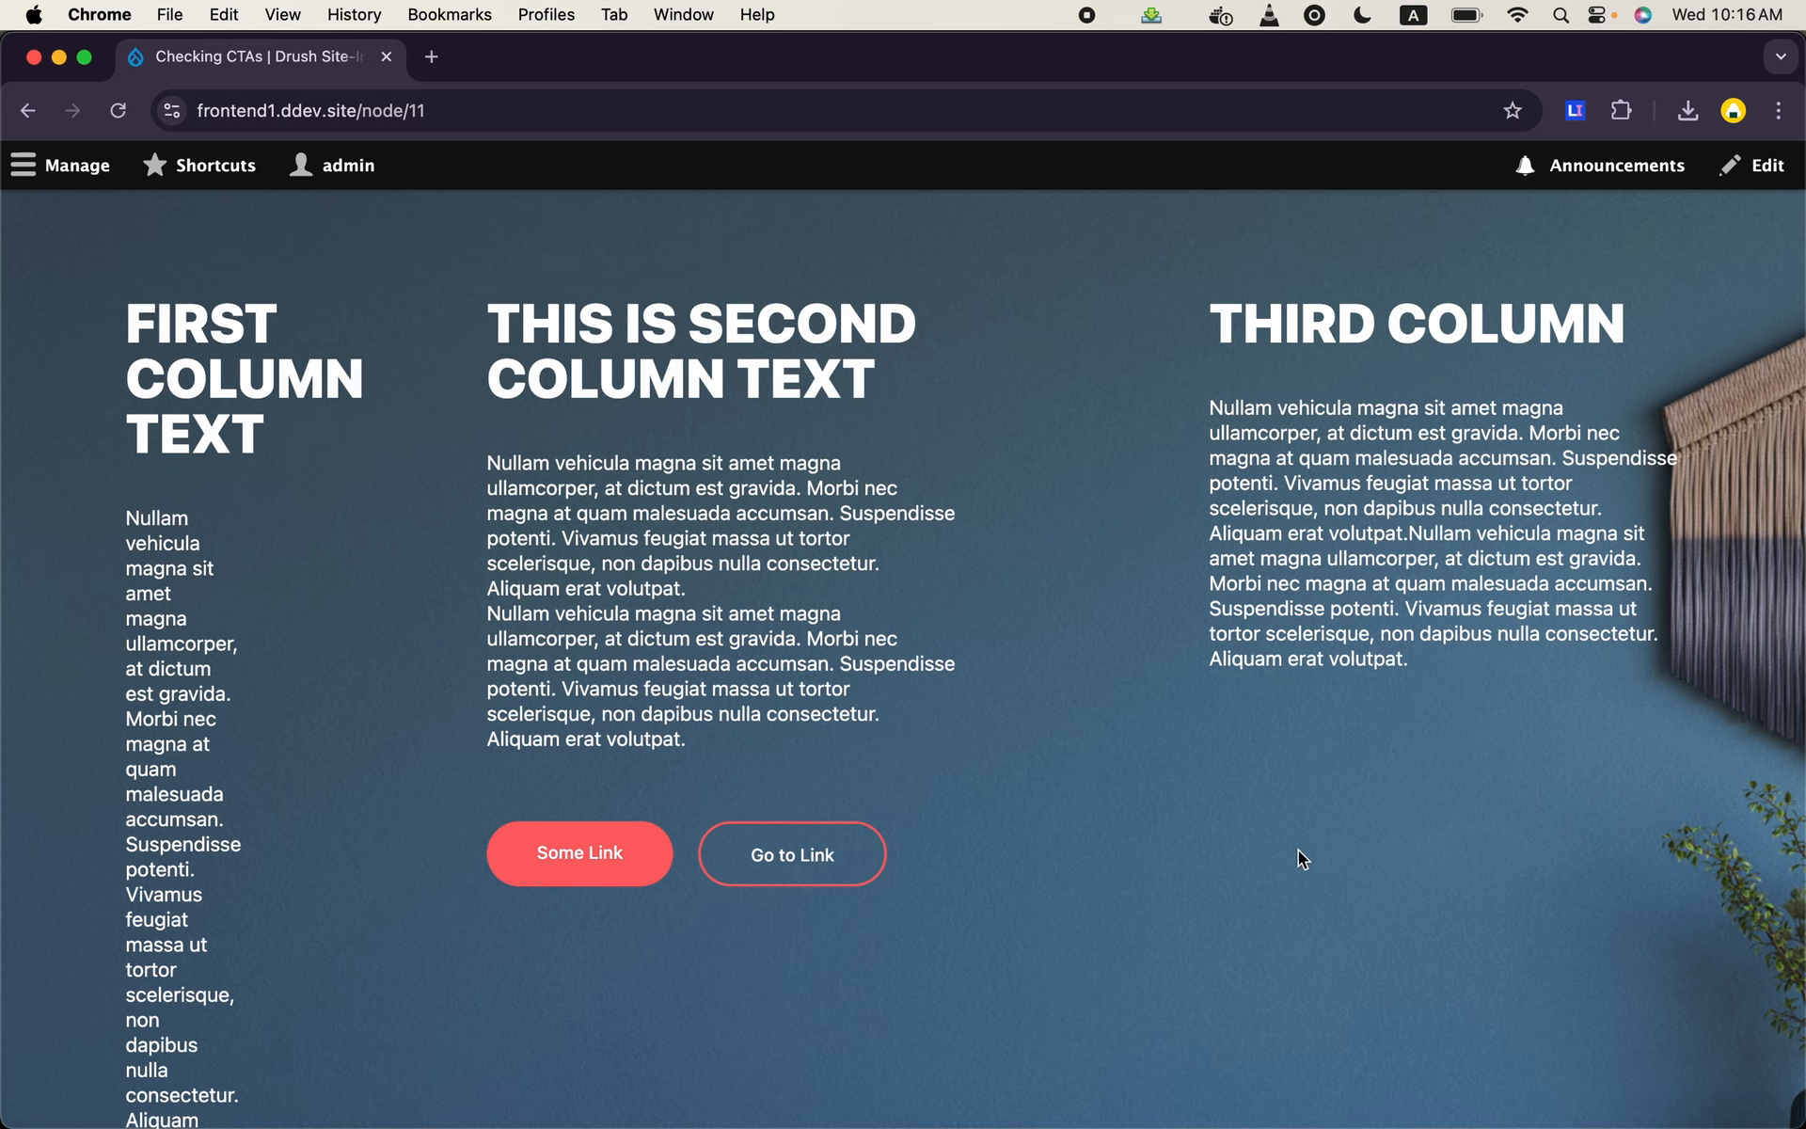
scroll(1330, 818, "down", 3)
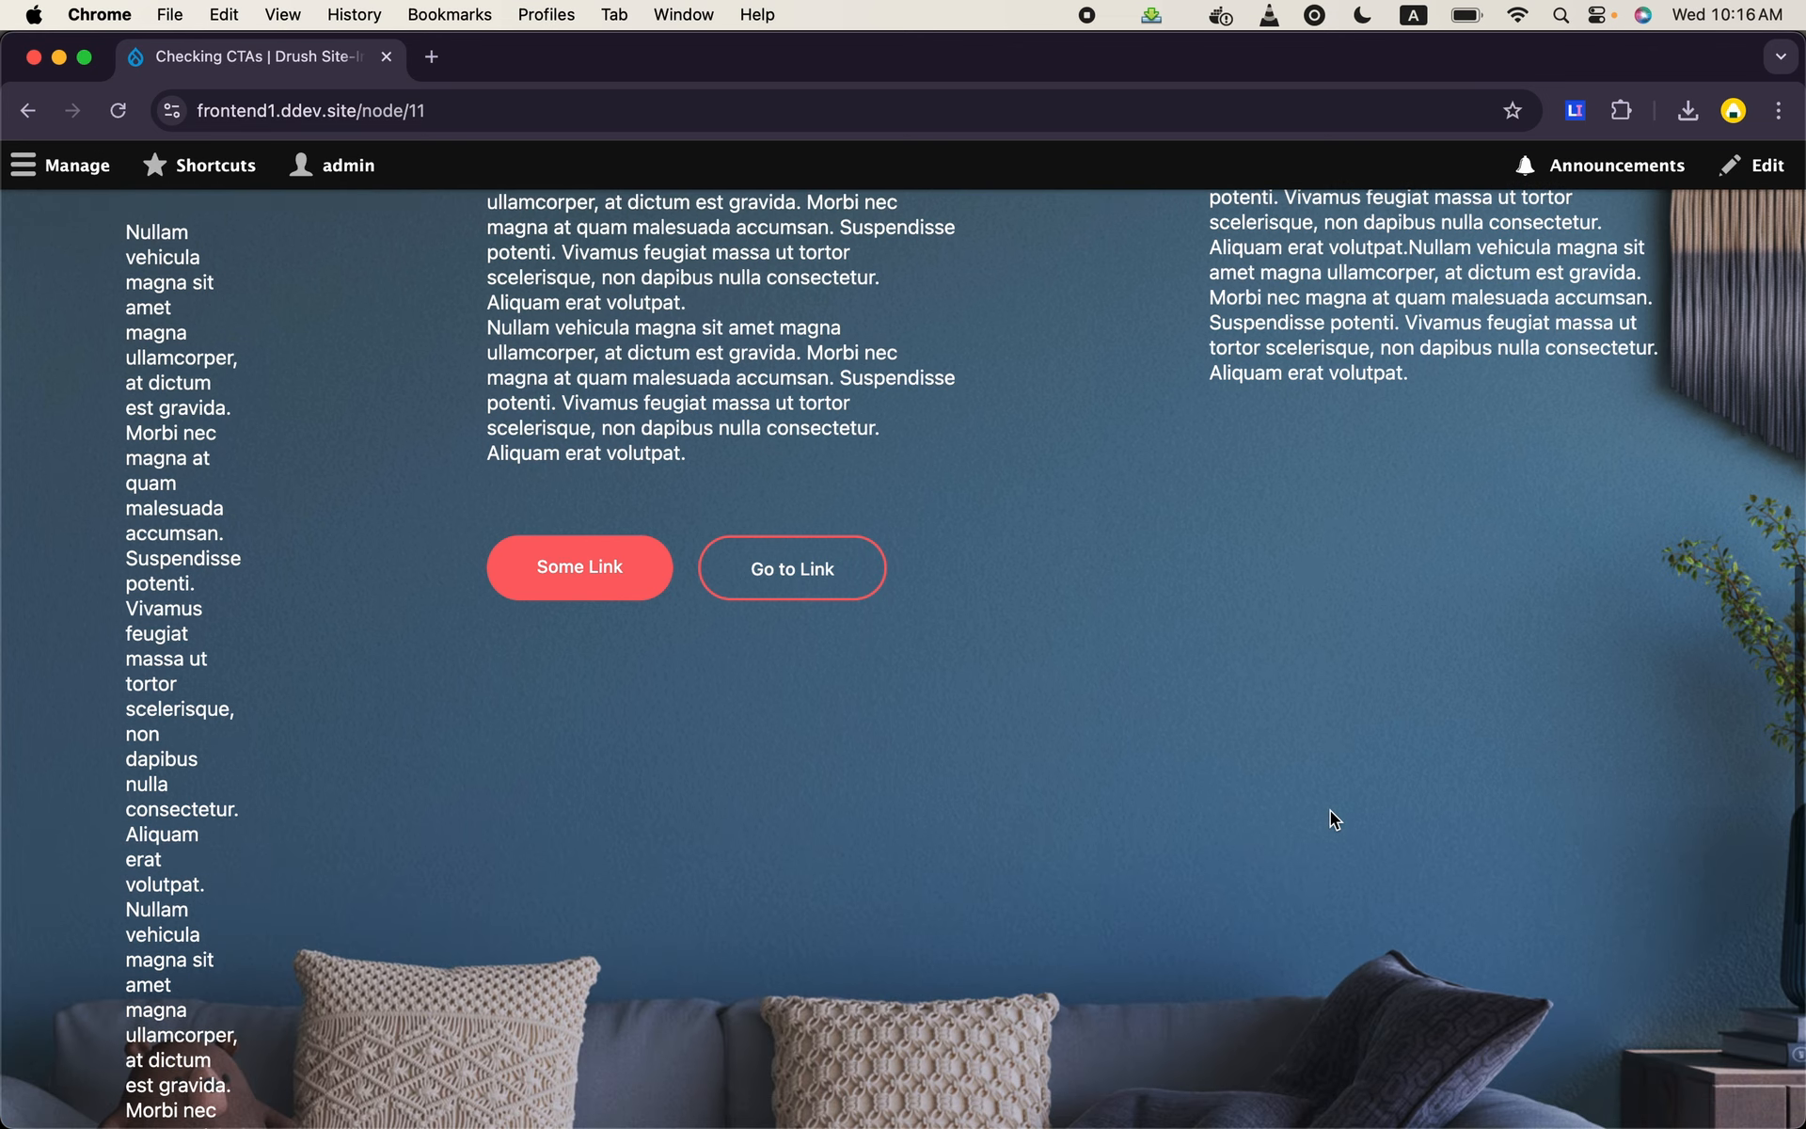
scroll(1330, 818, "up", 8)
scroll(1330, 811, "up", 5)
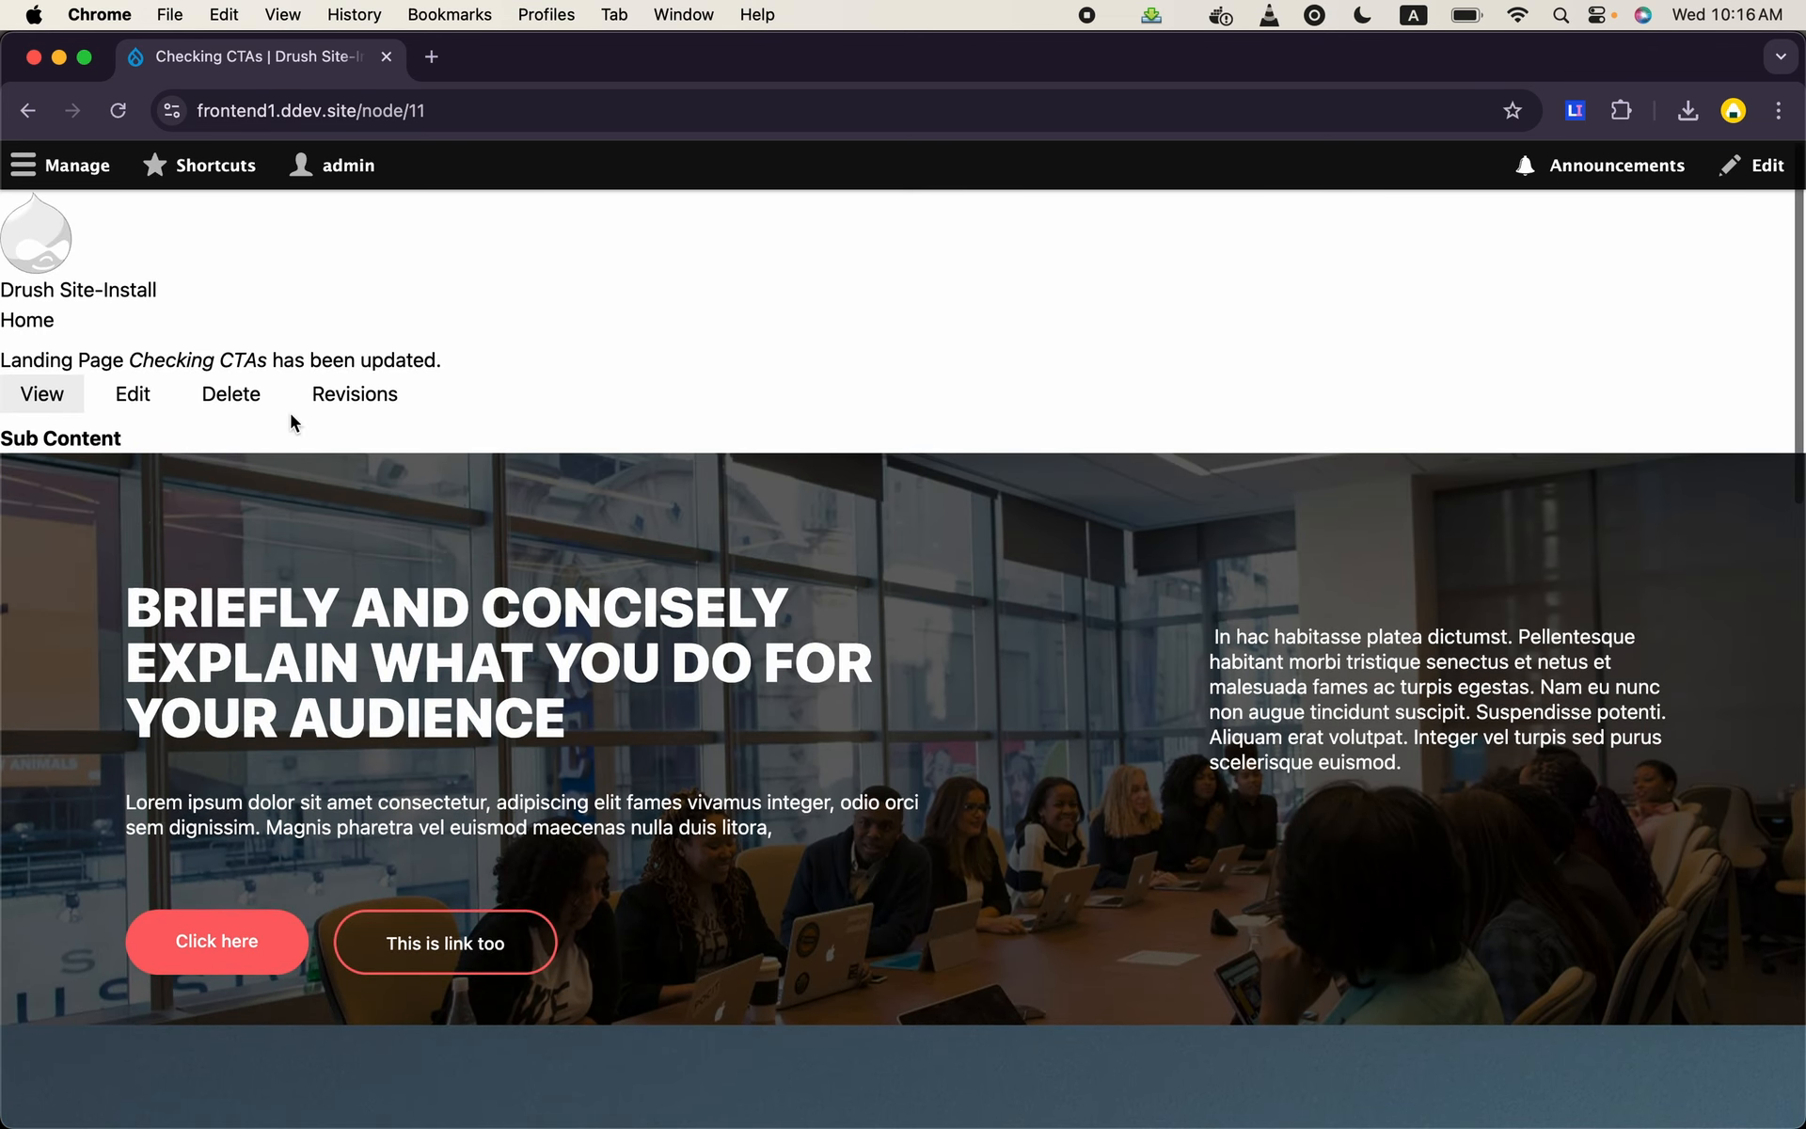
- Create a new paragraph type labelled "Image Only" and continue to its field management
left_click(61, 172)
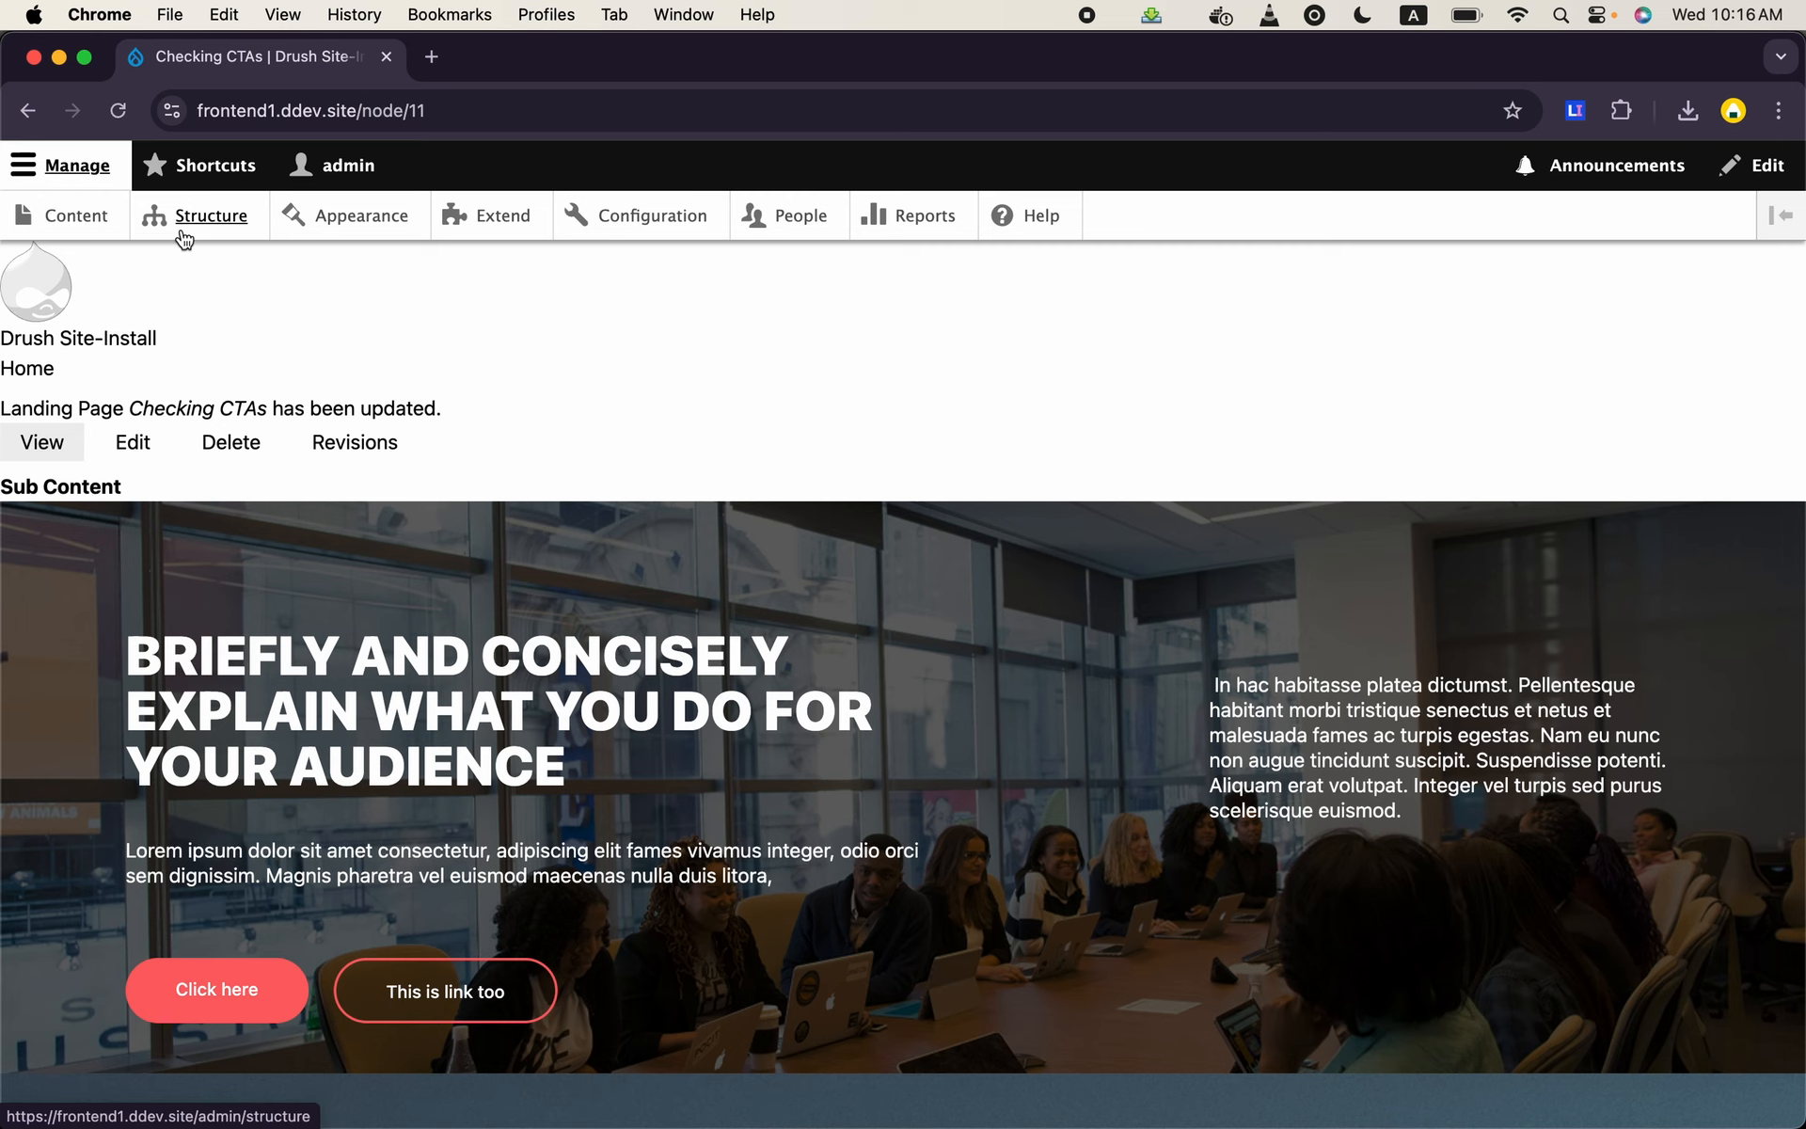
left_click(184, 235)
scroll(257, 600, "down", 5)
scroll(257, 590, "down", 1)
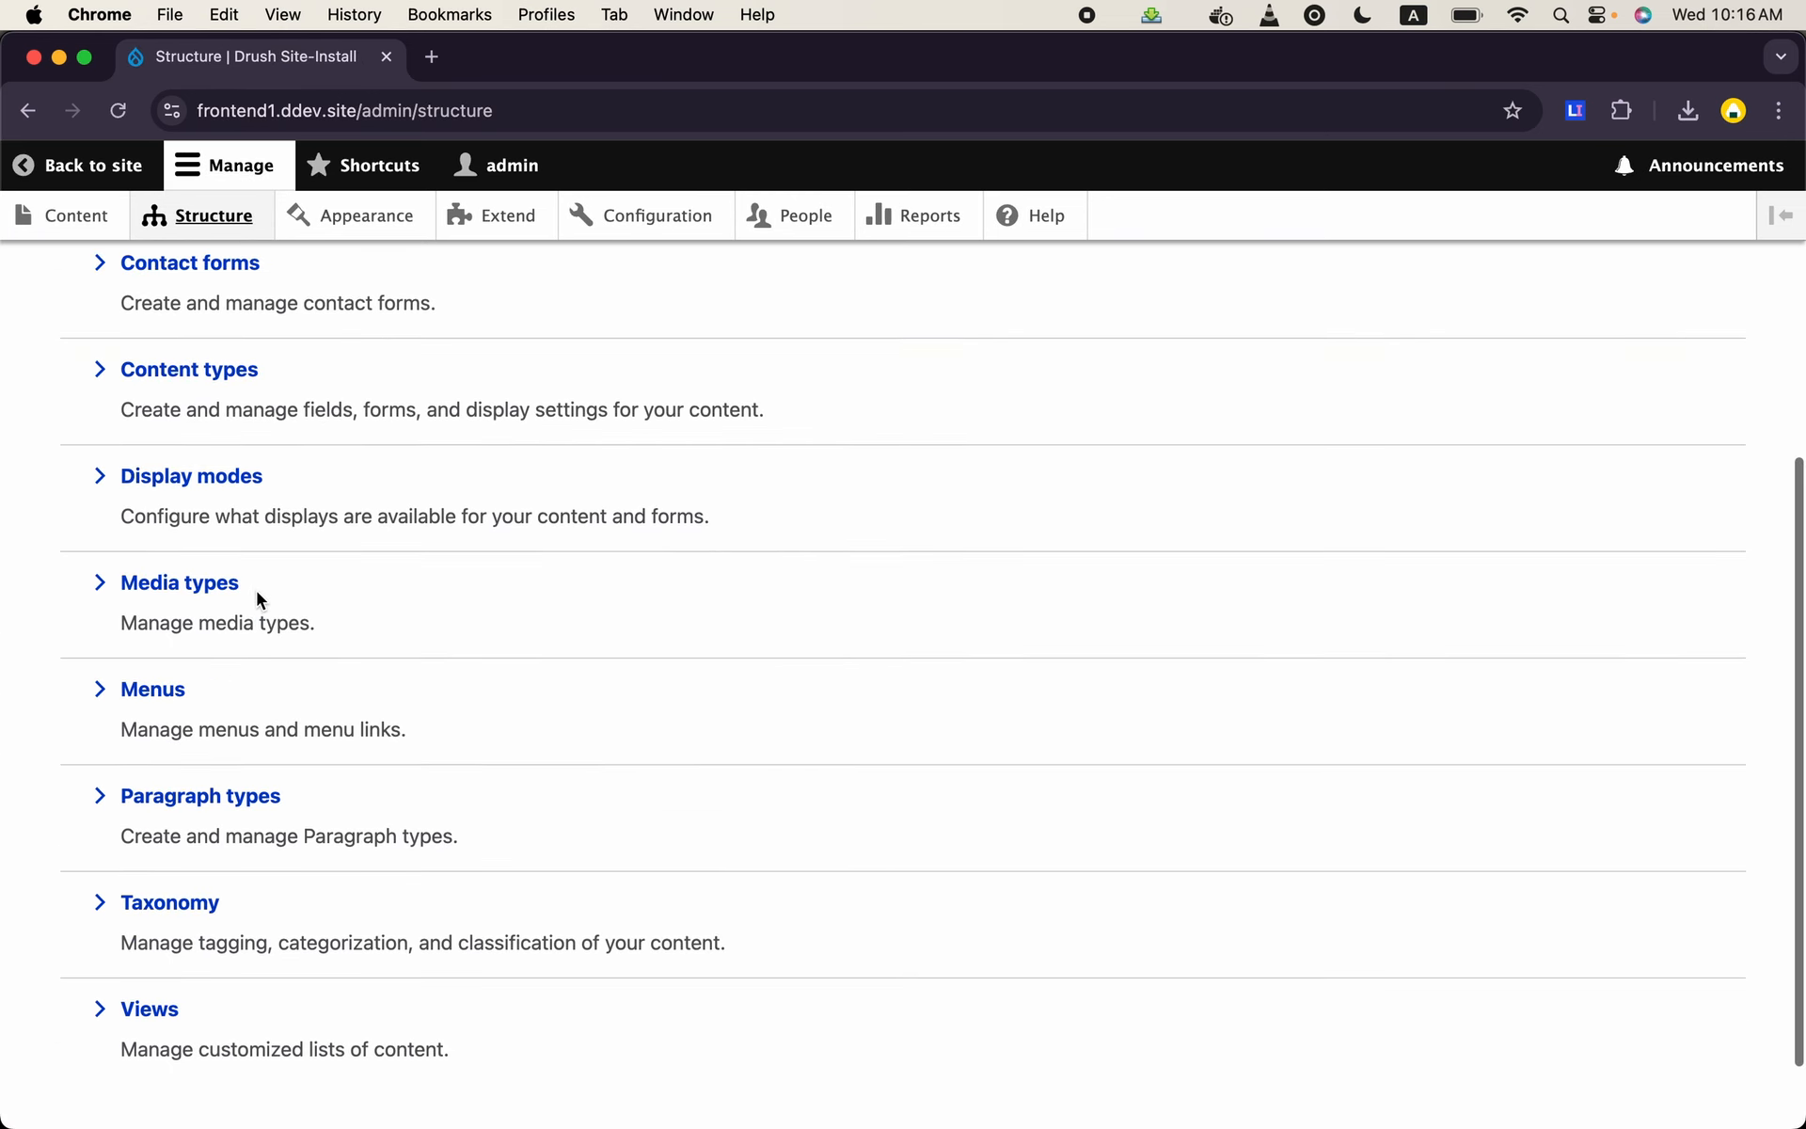
left_click(228, 797)
scroll(423, 766, "down", 4)
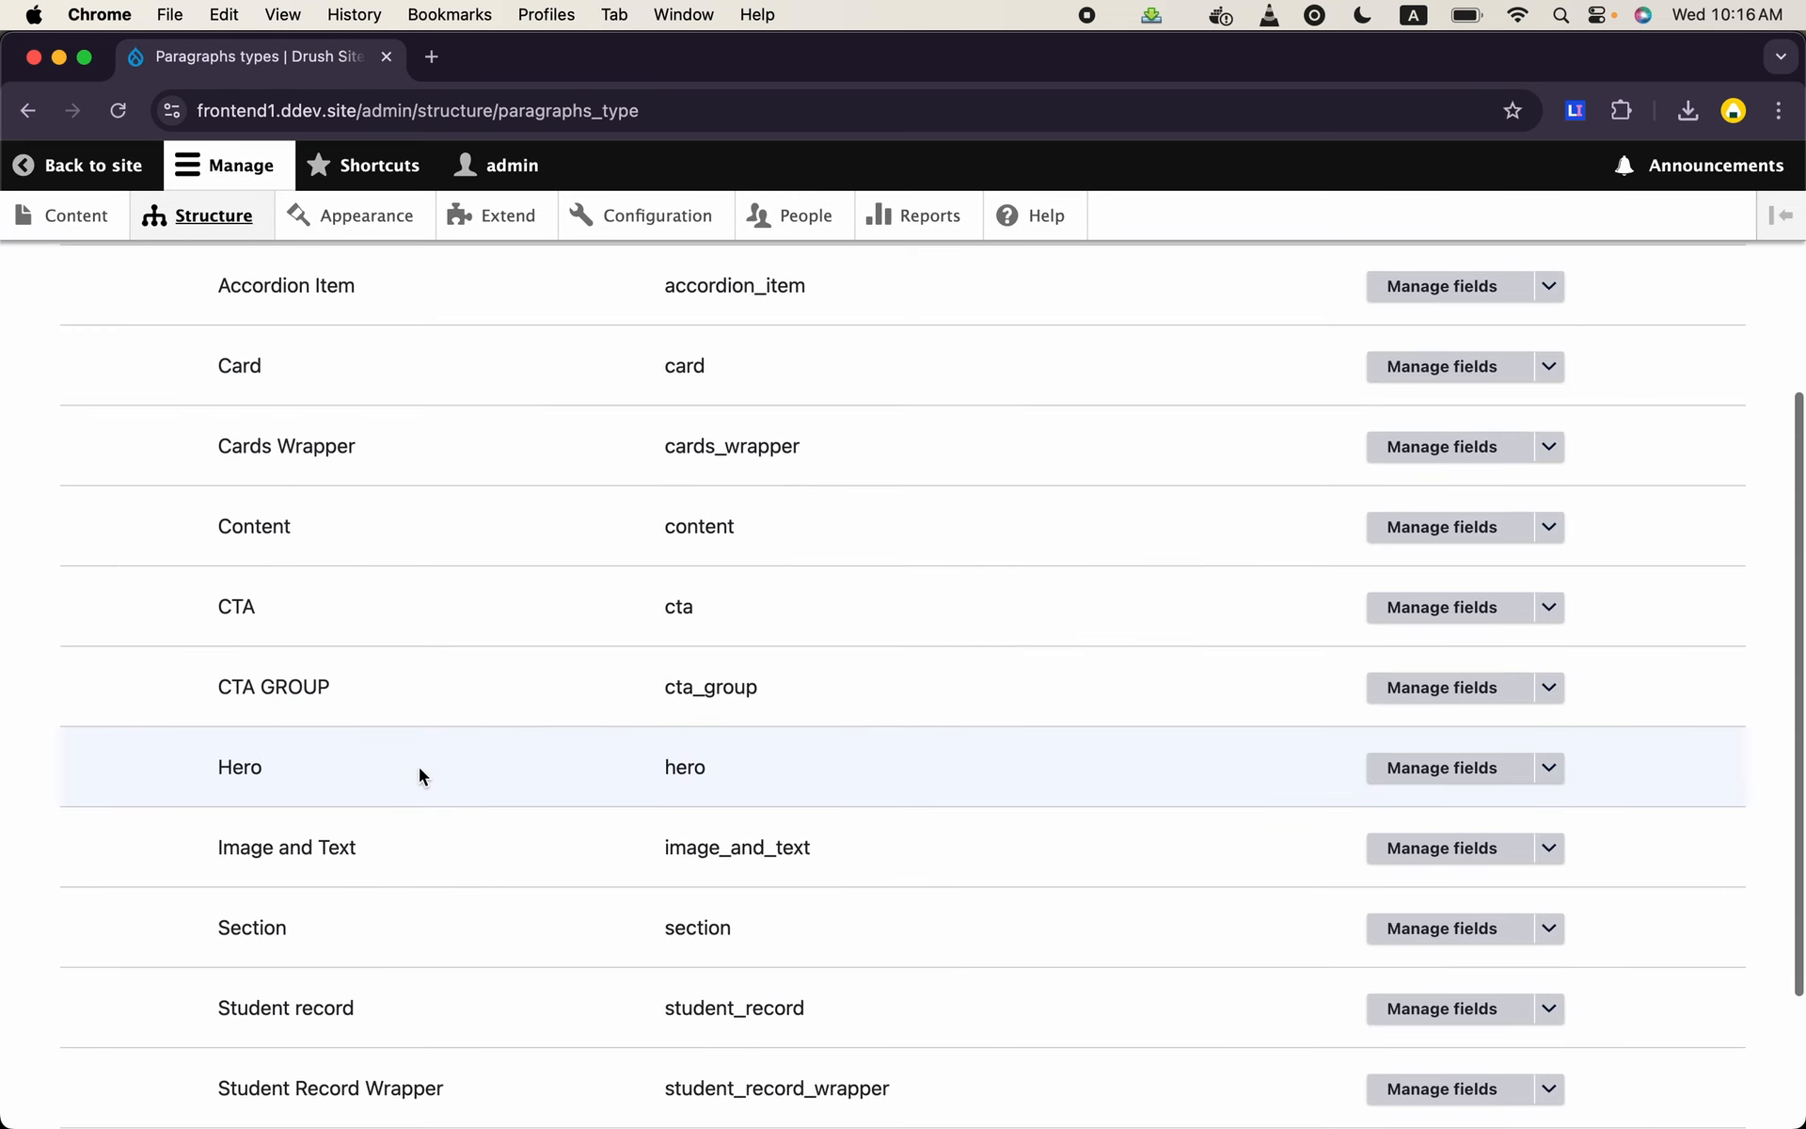
scroll(419, 765, "up", 4)
left_click(250, 455)
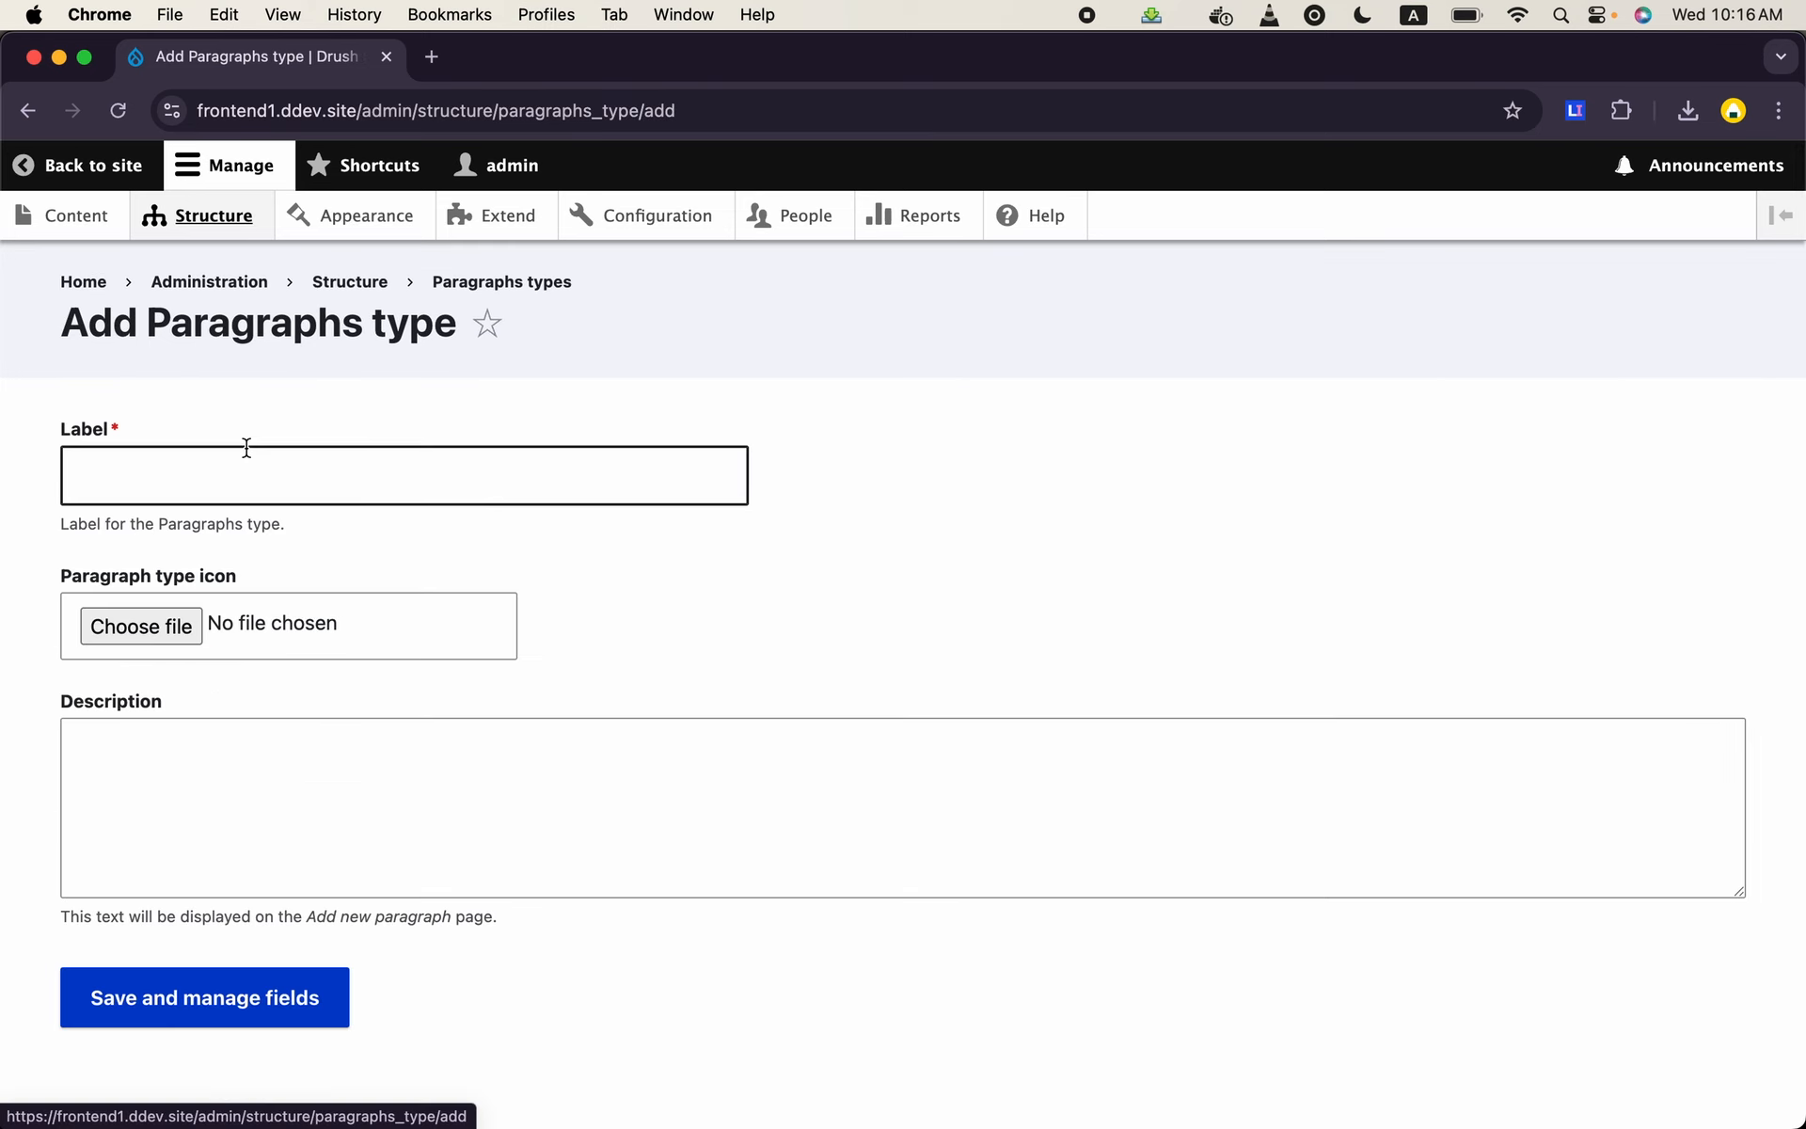
left_click(270, 471)
type("image Only")
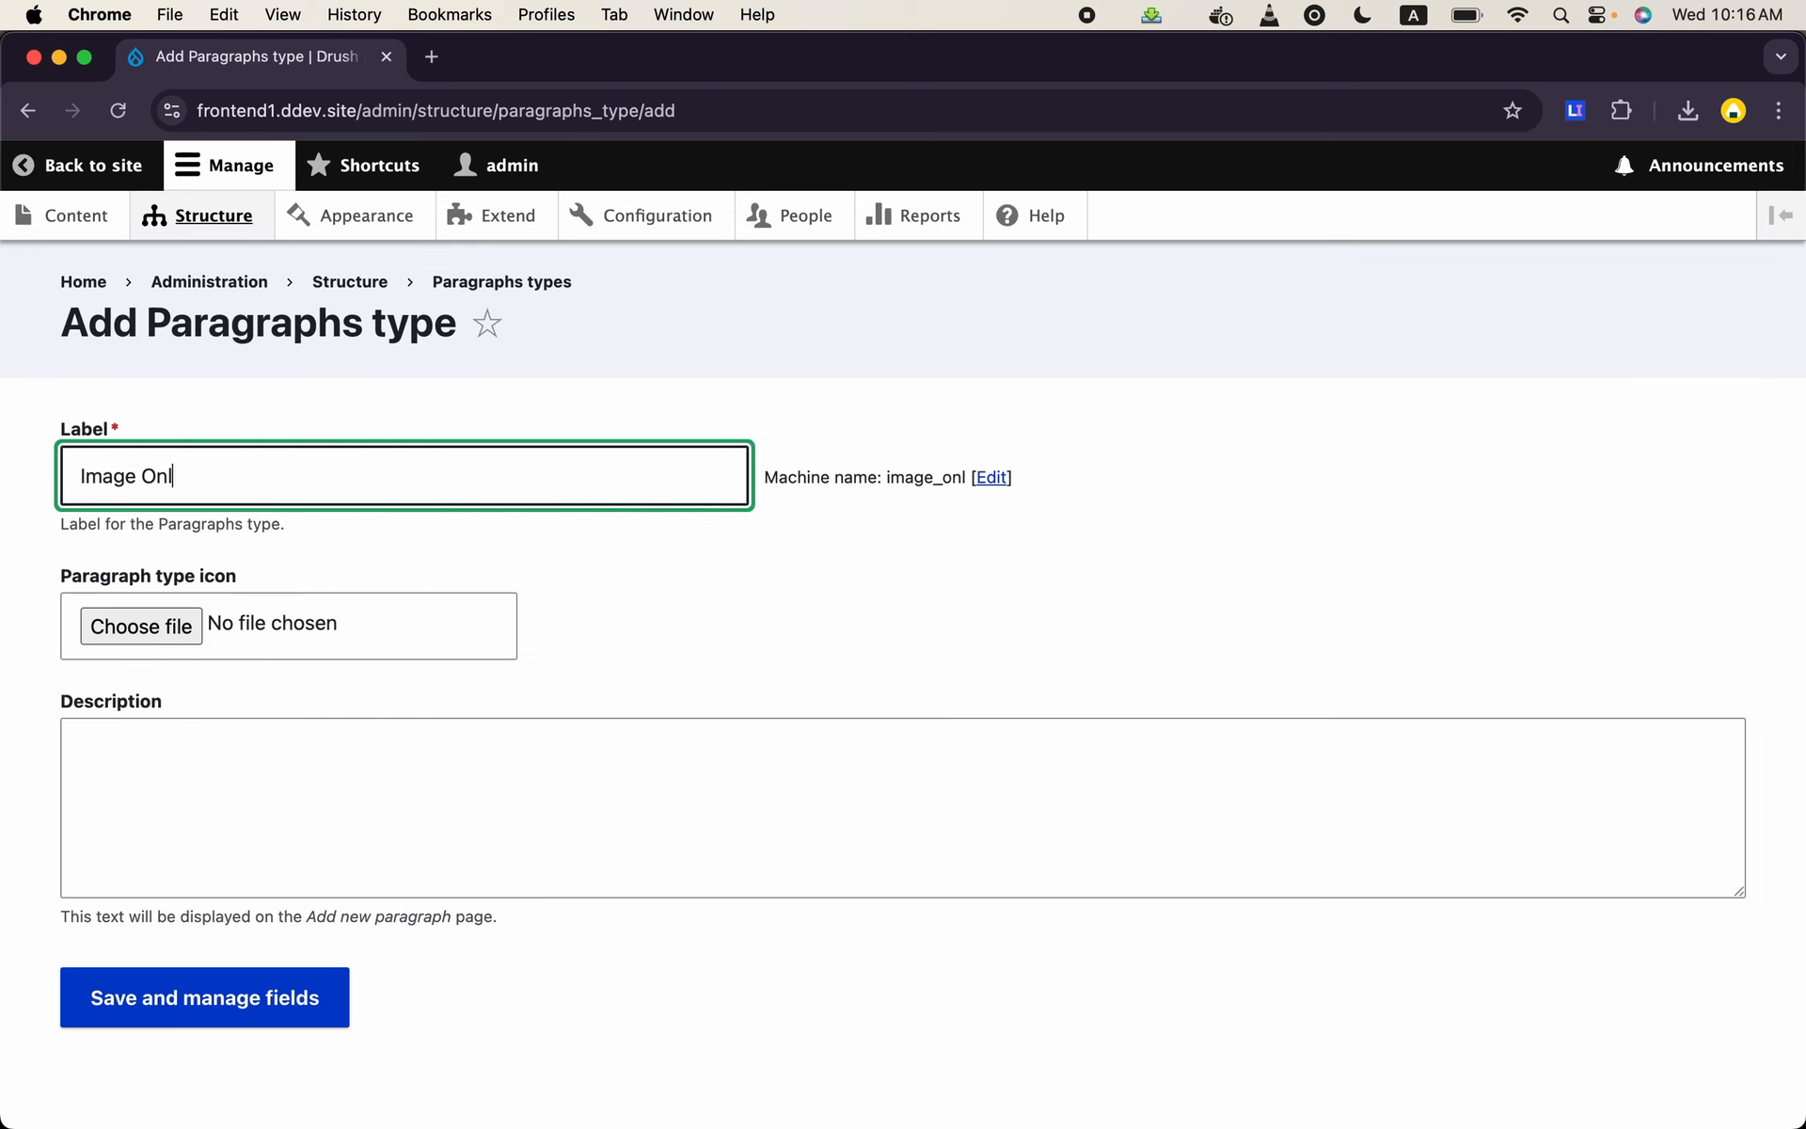
left_click(276, 995)
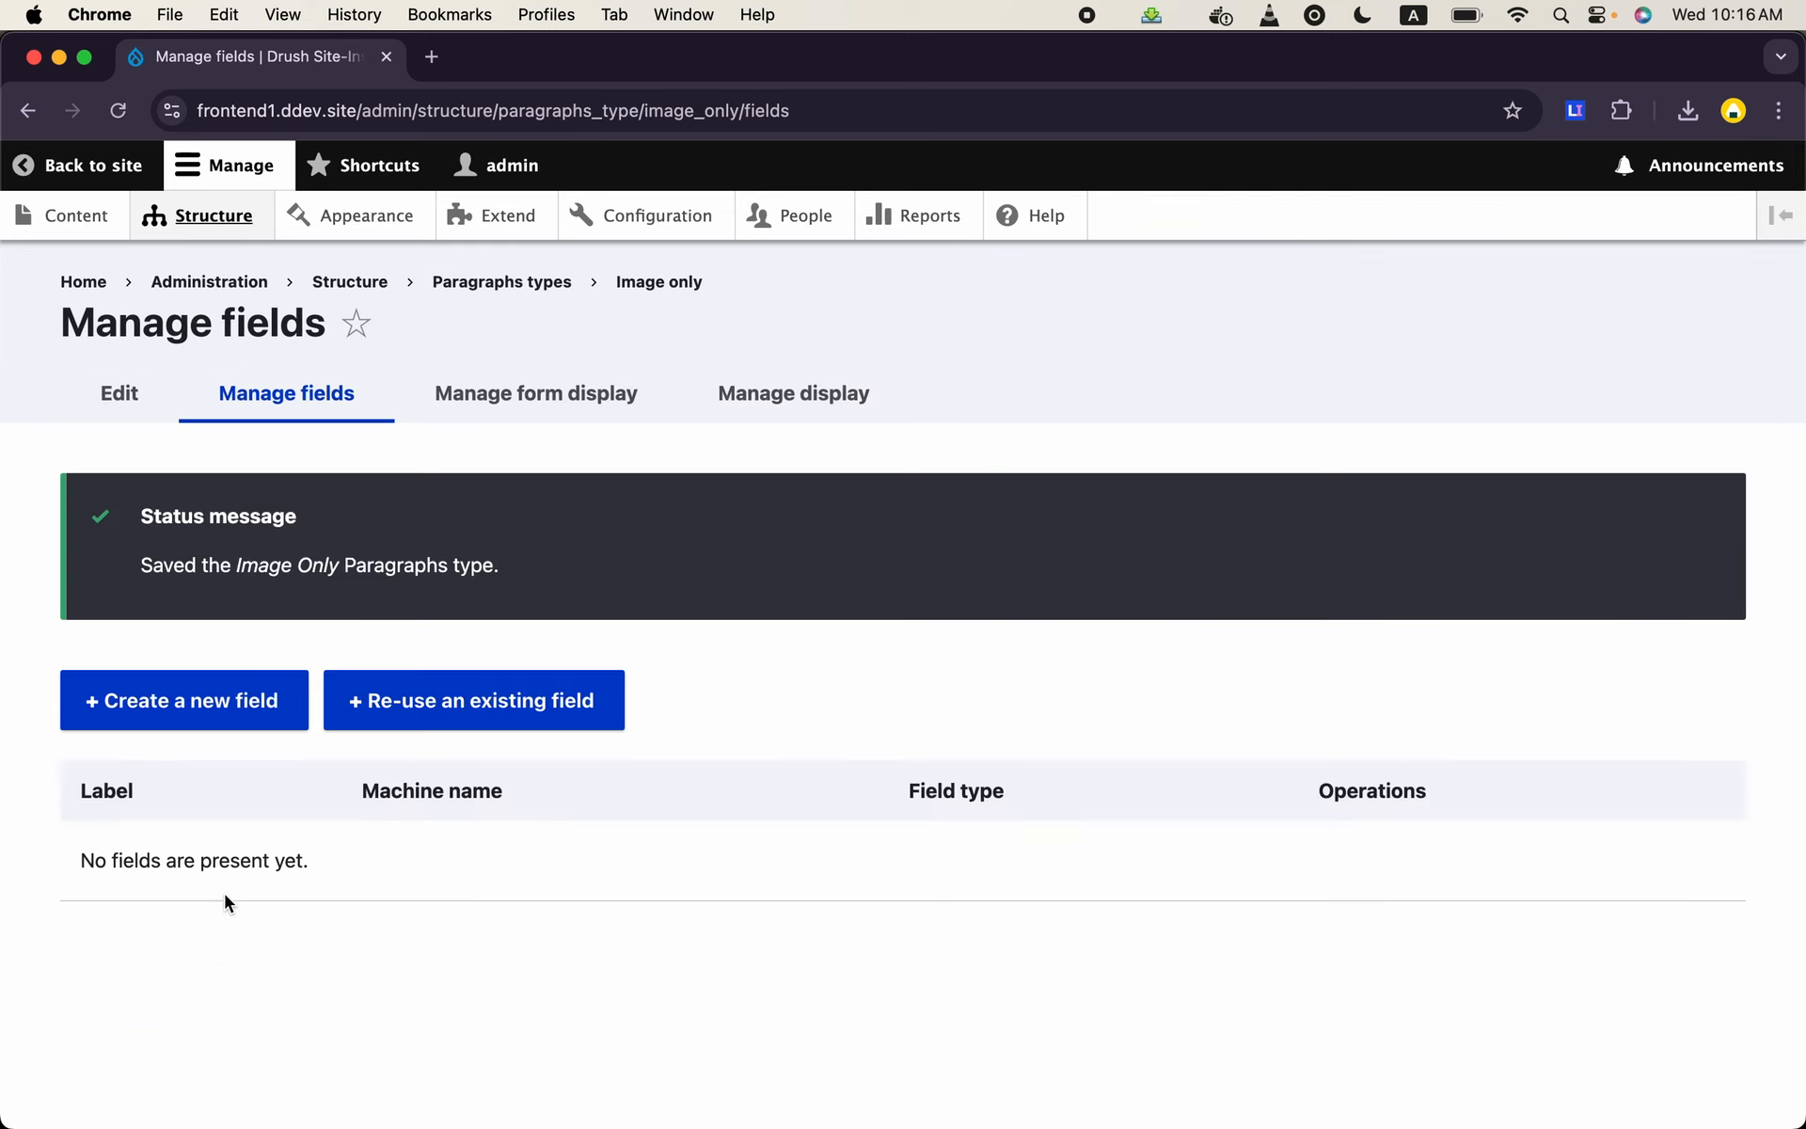
- Re-use the existing field_media_image field in the Image Only paragraph type and save its settings with the Image media type
left_click(565, 697)
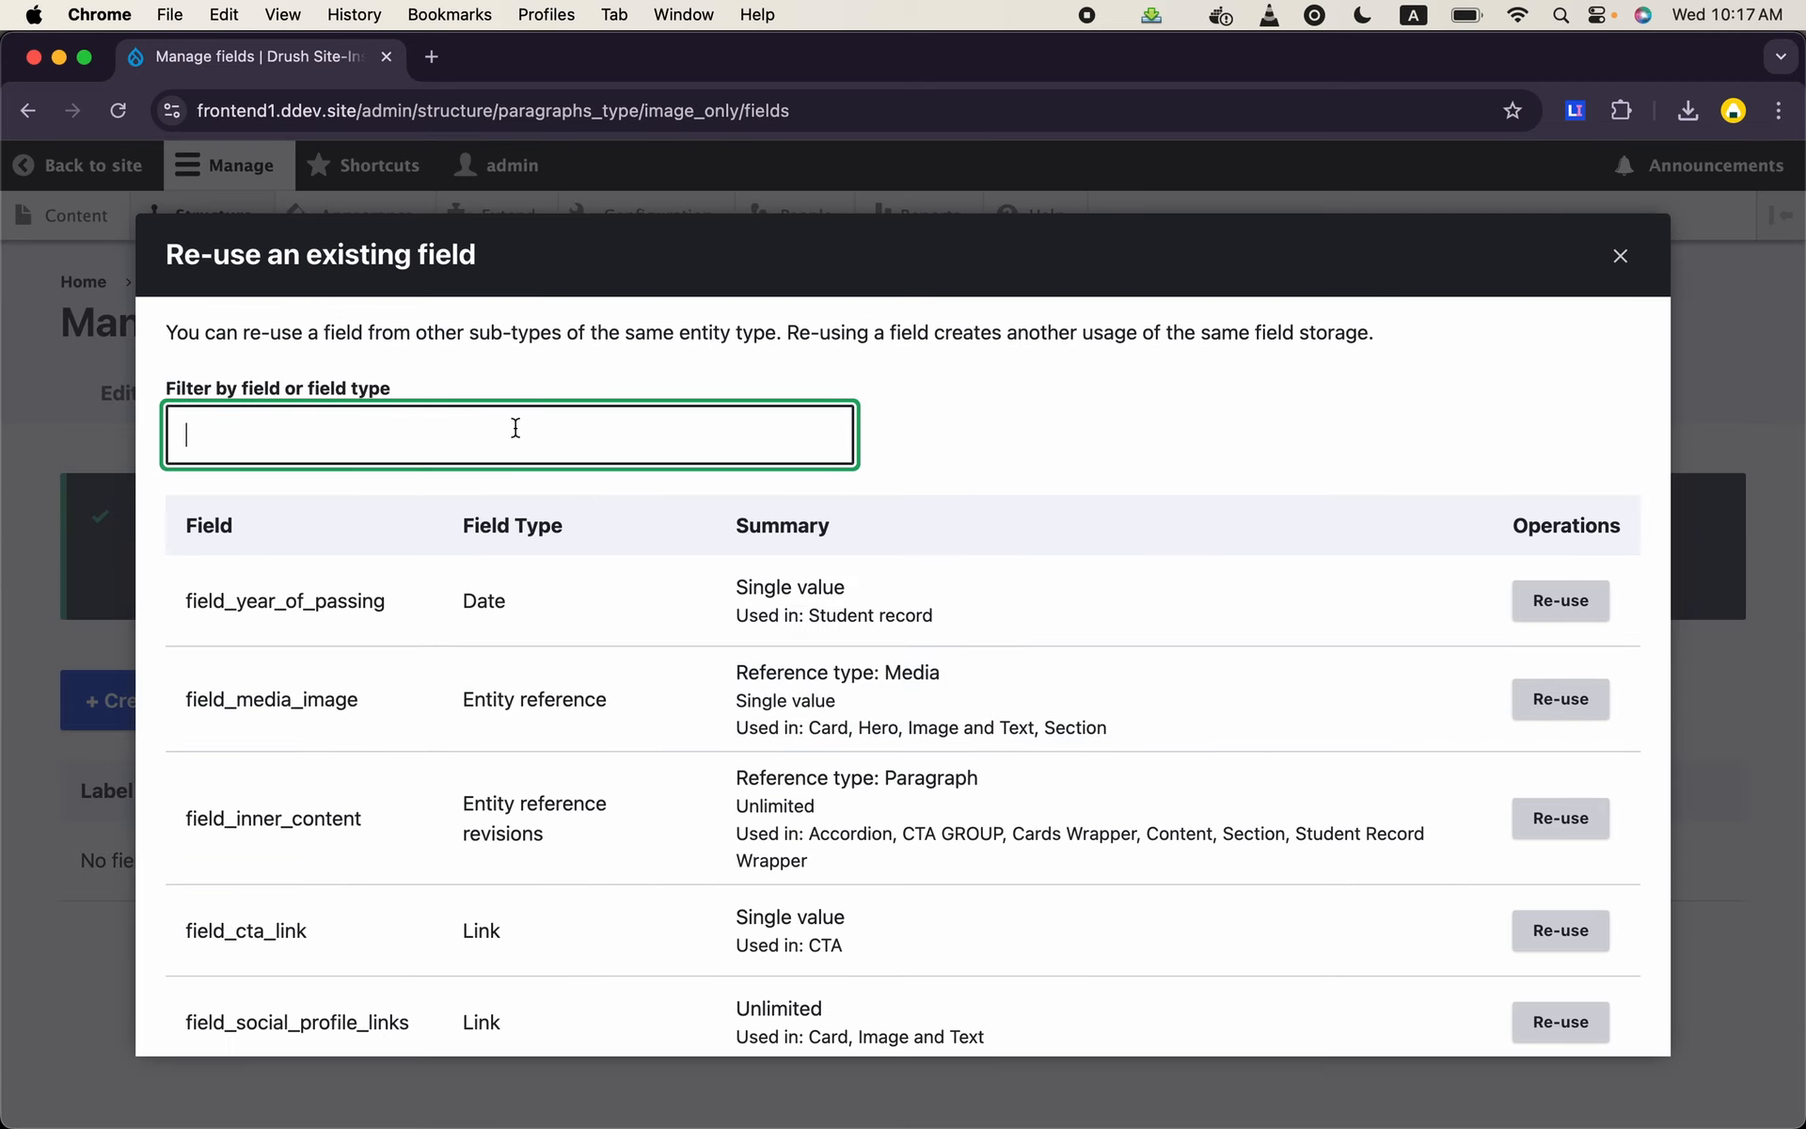
type("image")
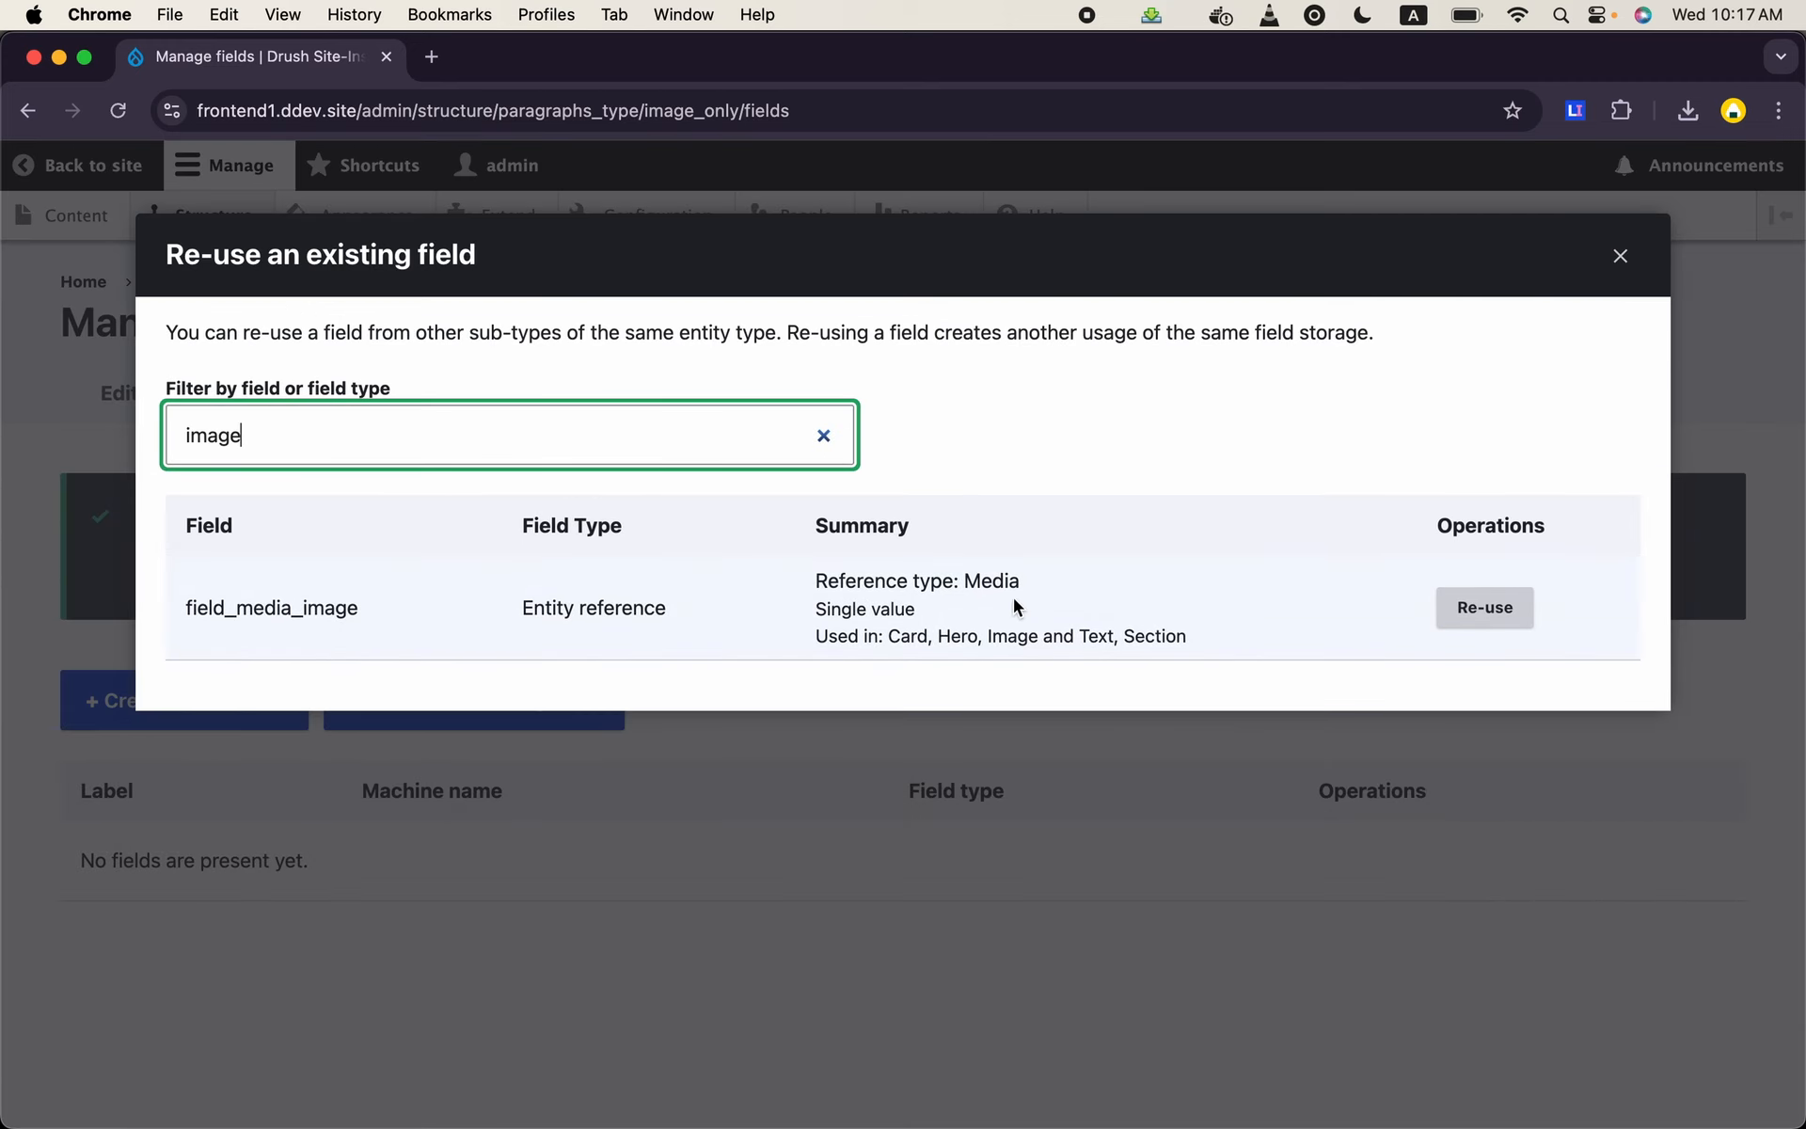
left_click(1486, 608)
scroll(680, 724, "down", 10)
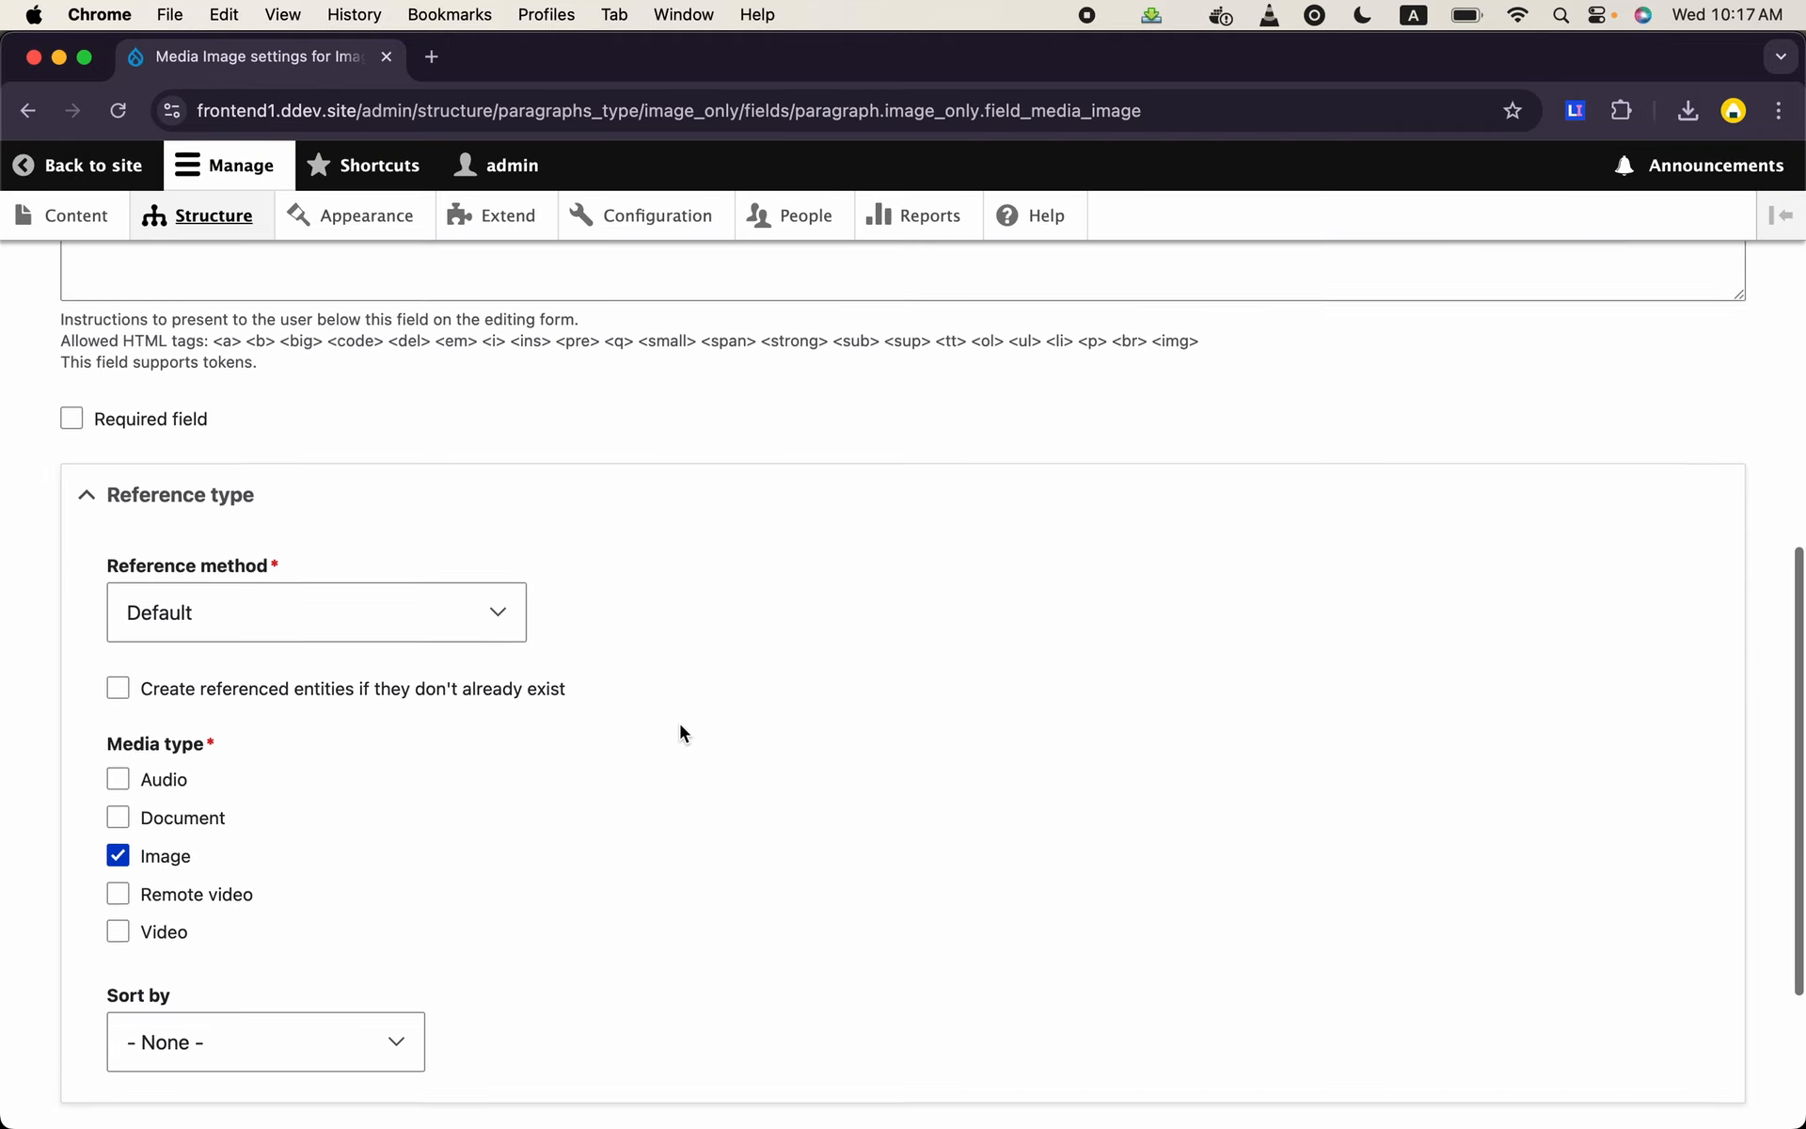
scroll(359, 837, "down", 5)
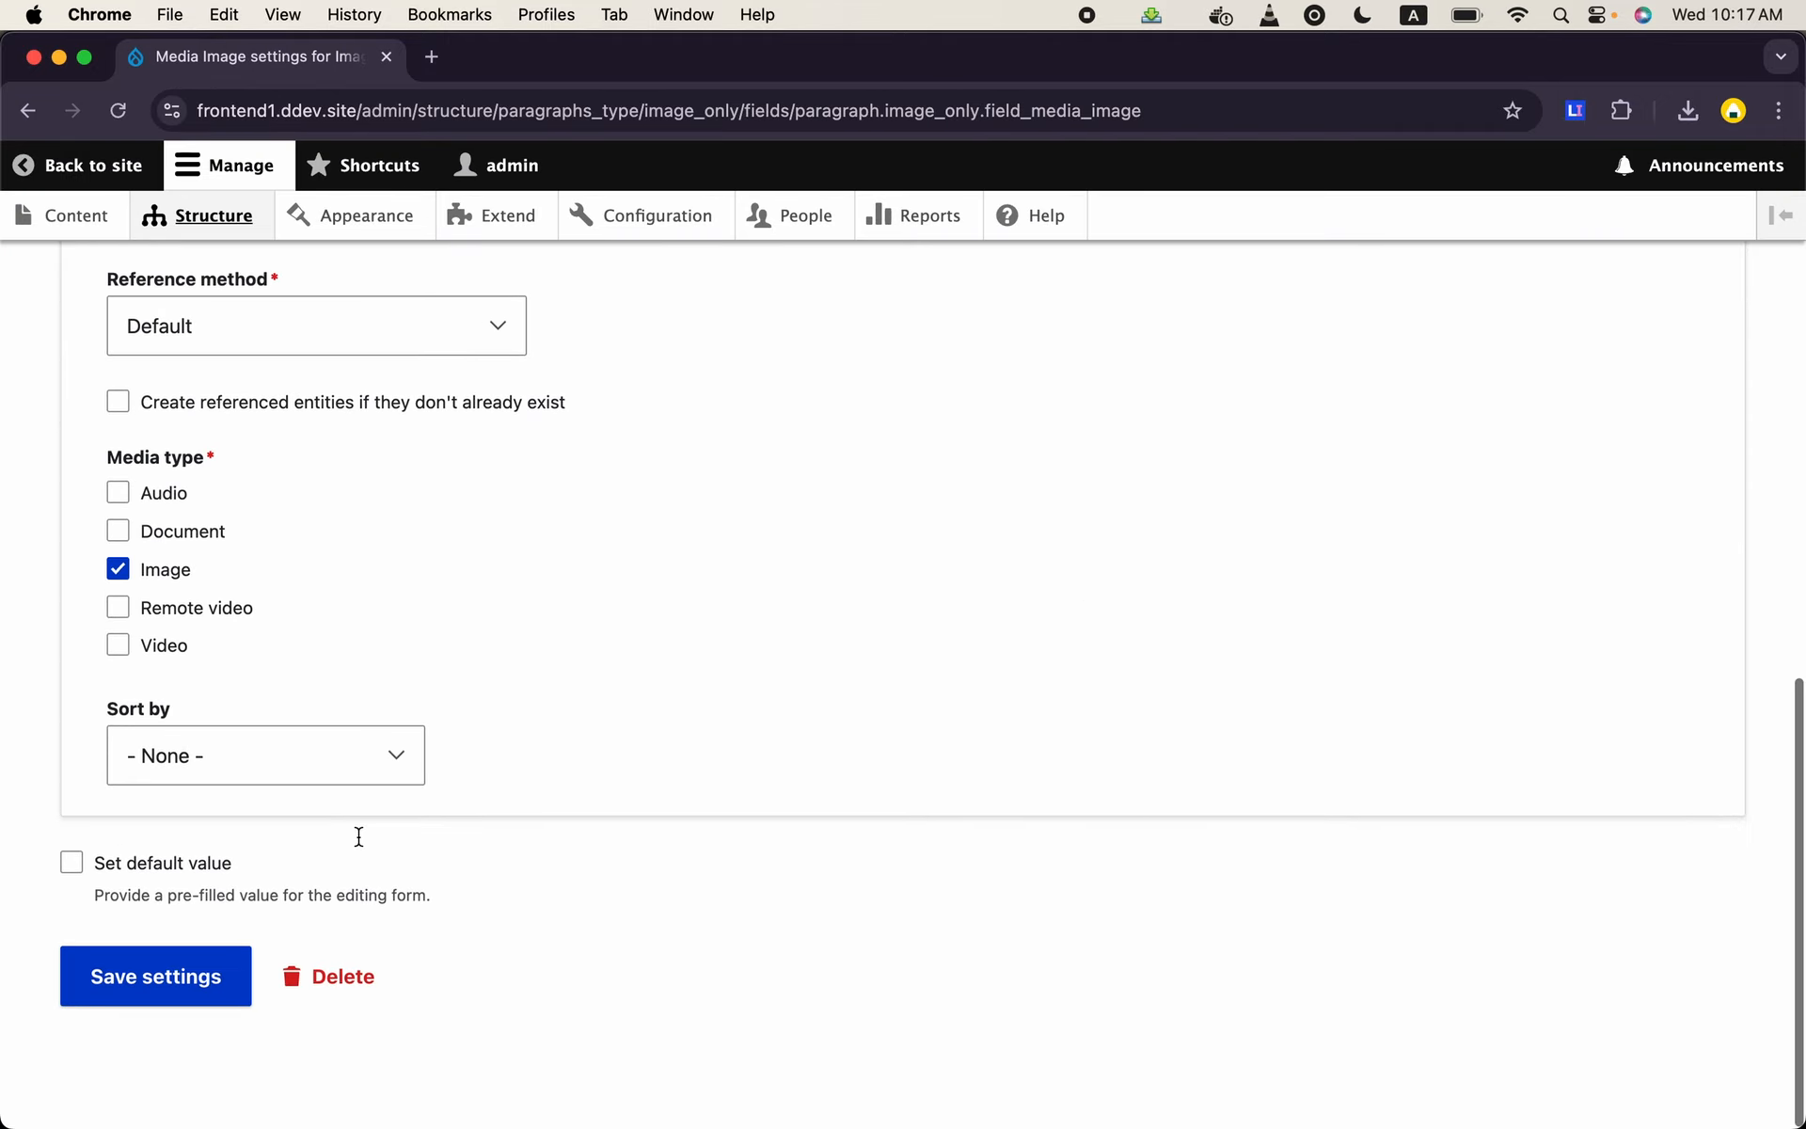
left_click(169, 990)
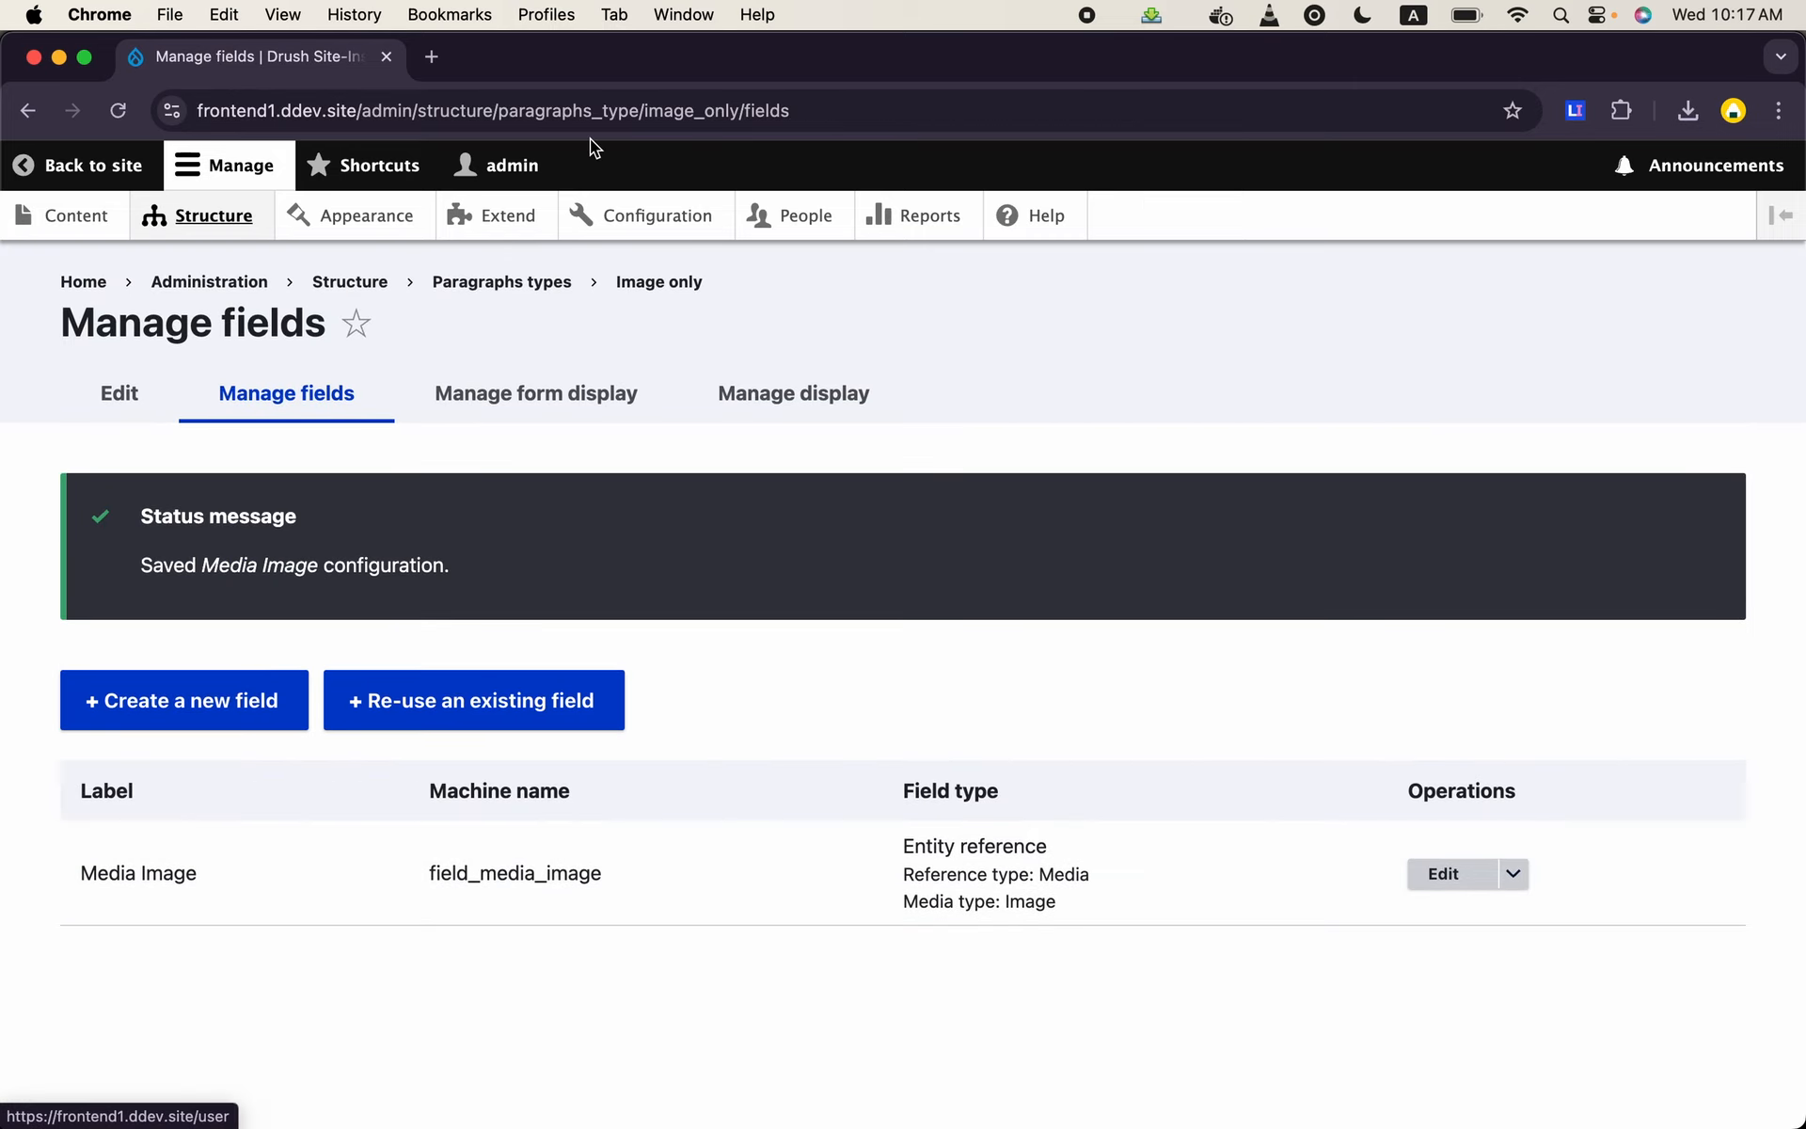
double_click(509, 875)
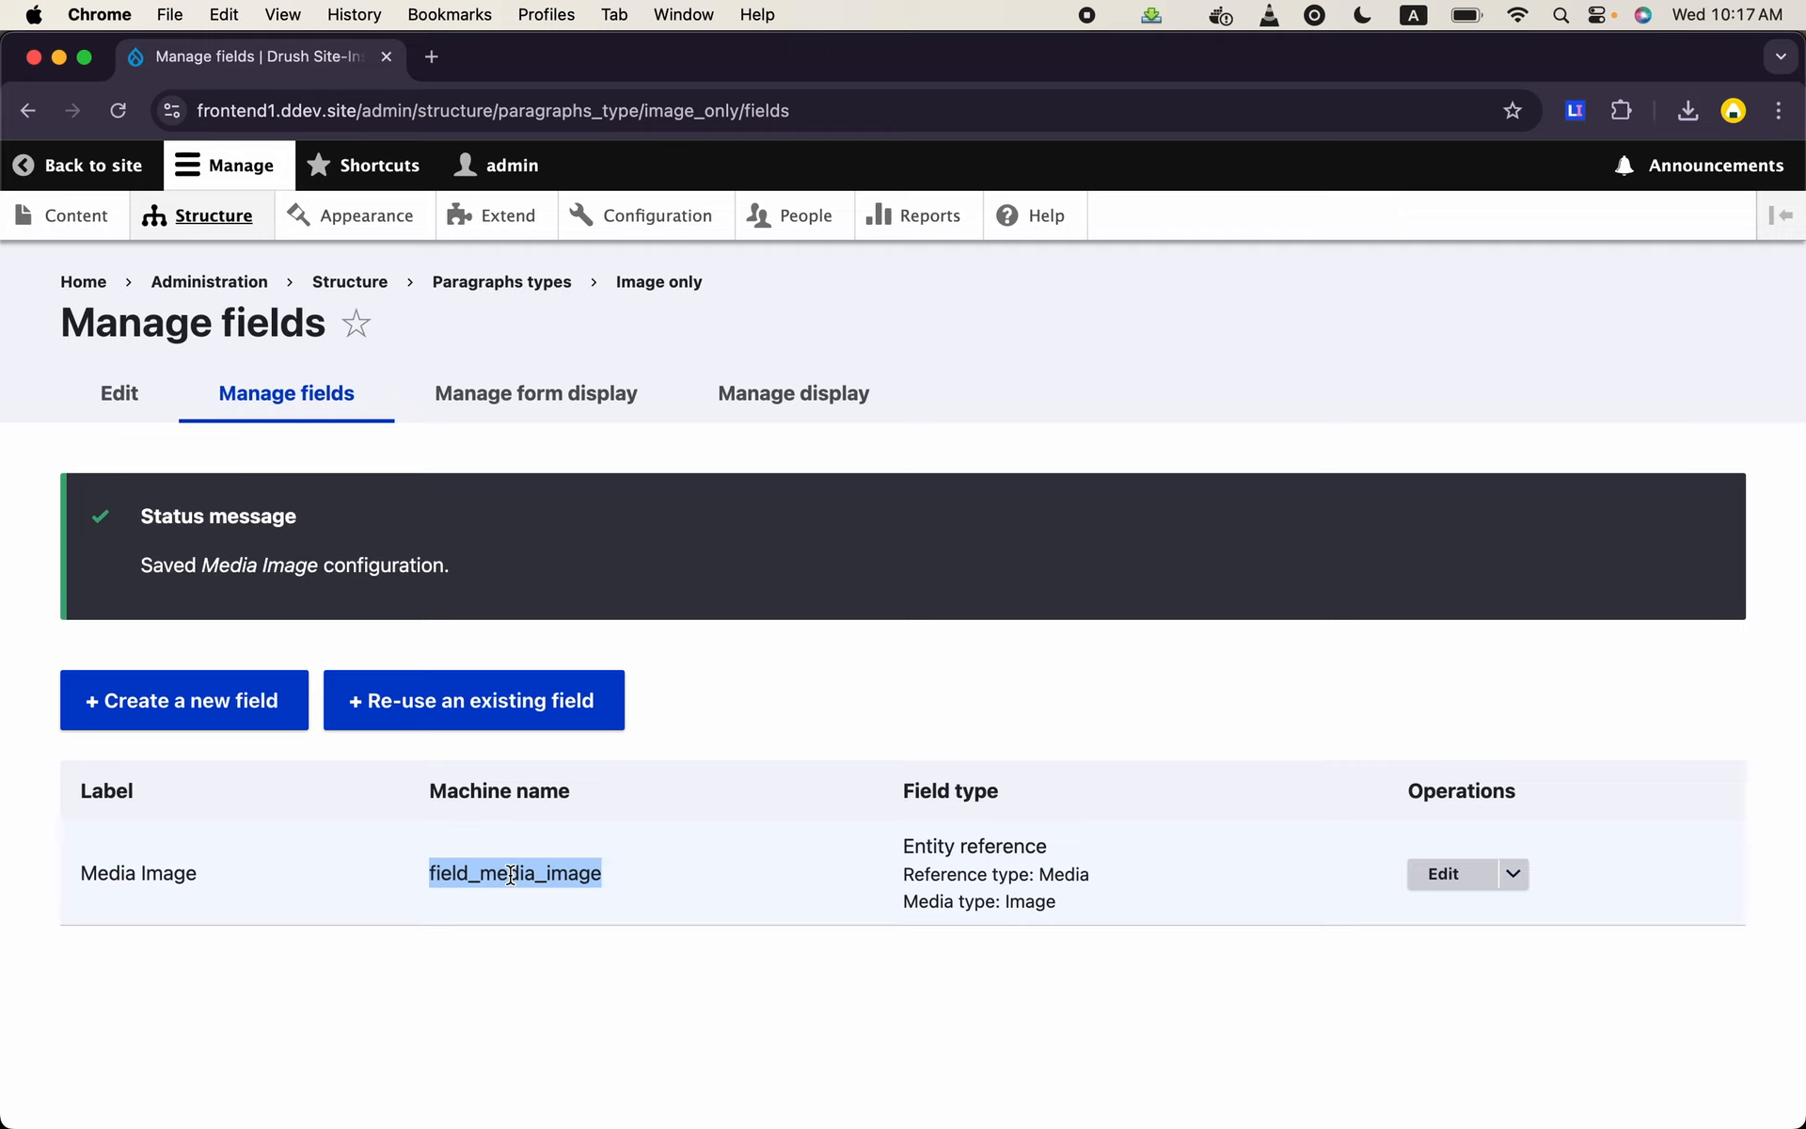
- Open the field management of the Content paragraph type from the paragraph types list
left_click(216, 211)
scroll(301, 649, "down", 5)
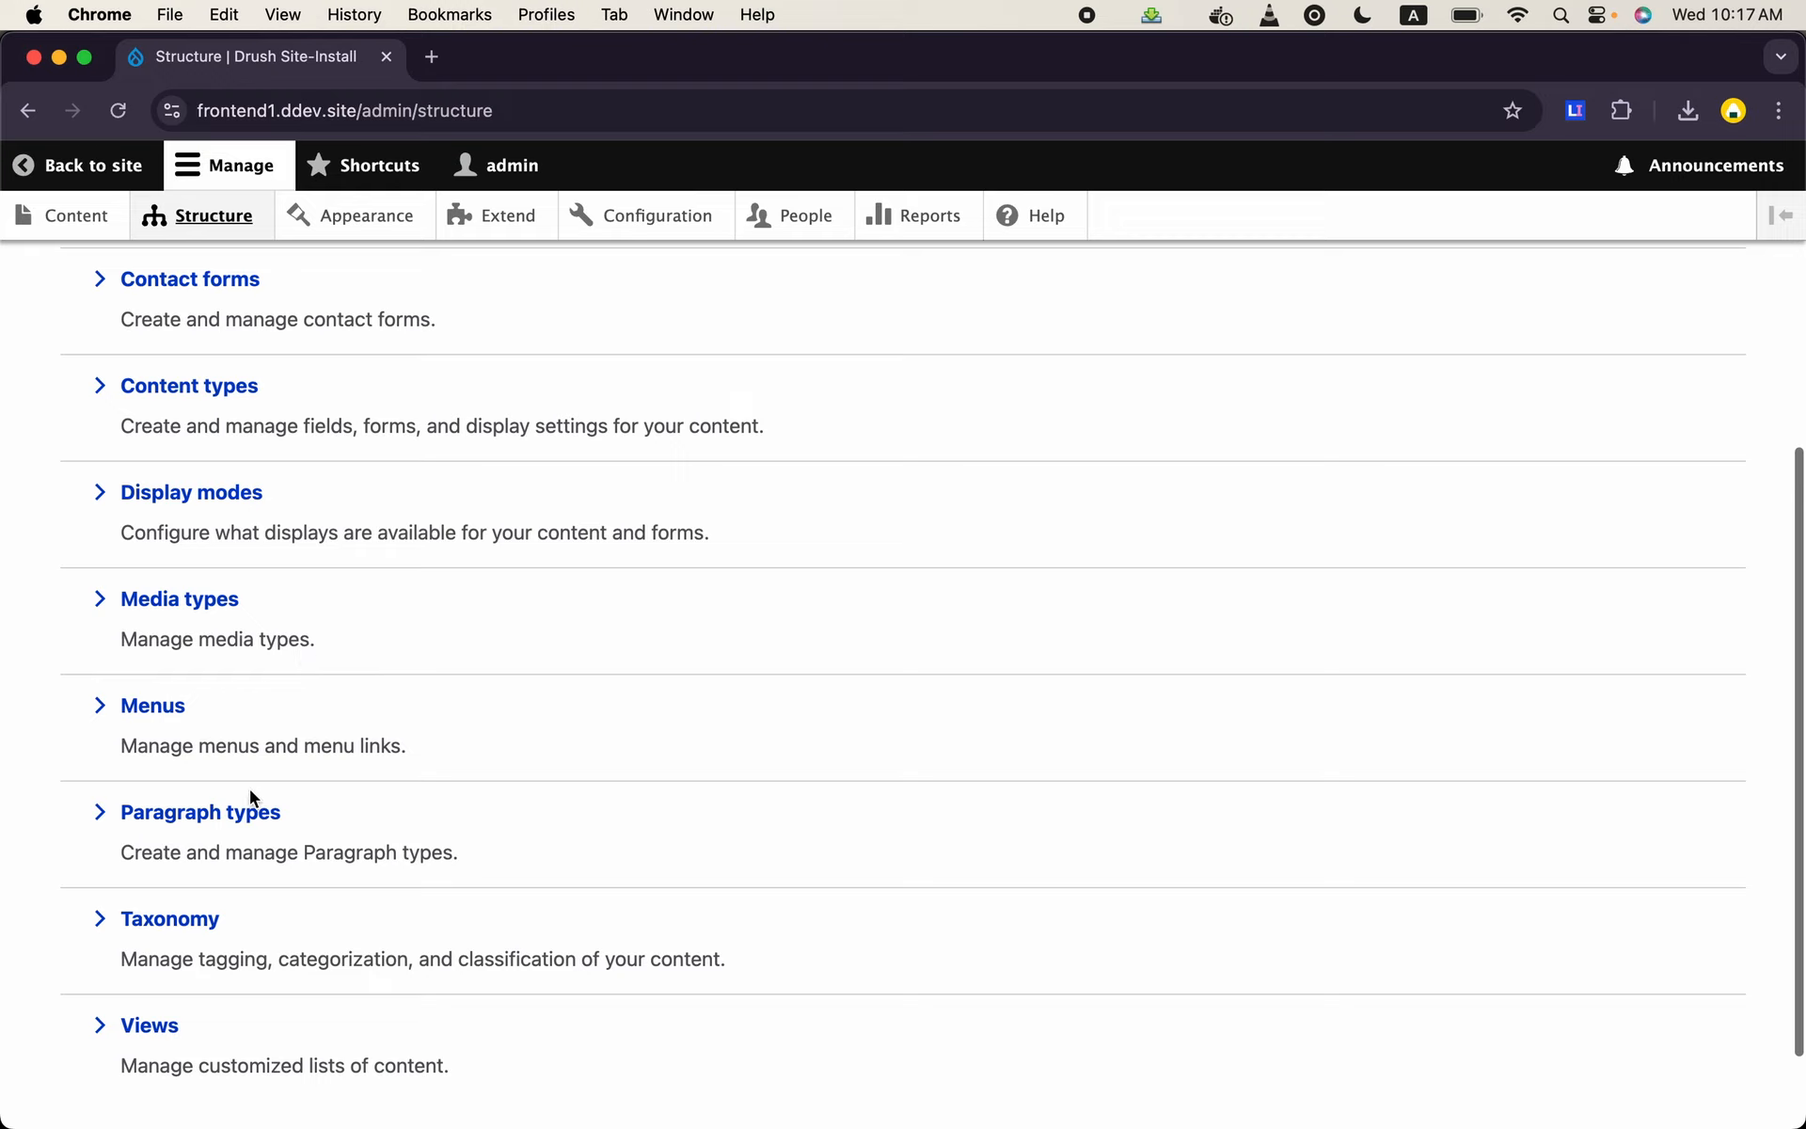
left_click(251, 809)
scroll(653, 713, "down", 3)
scroll(657, 715, "up", 2)
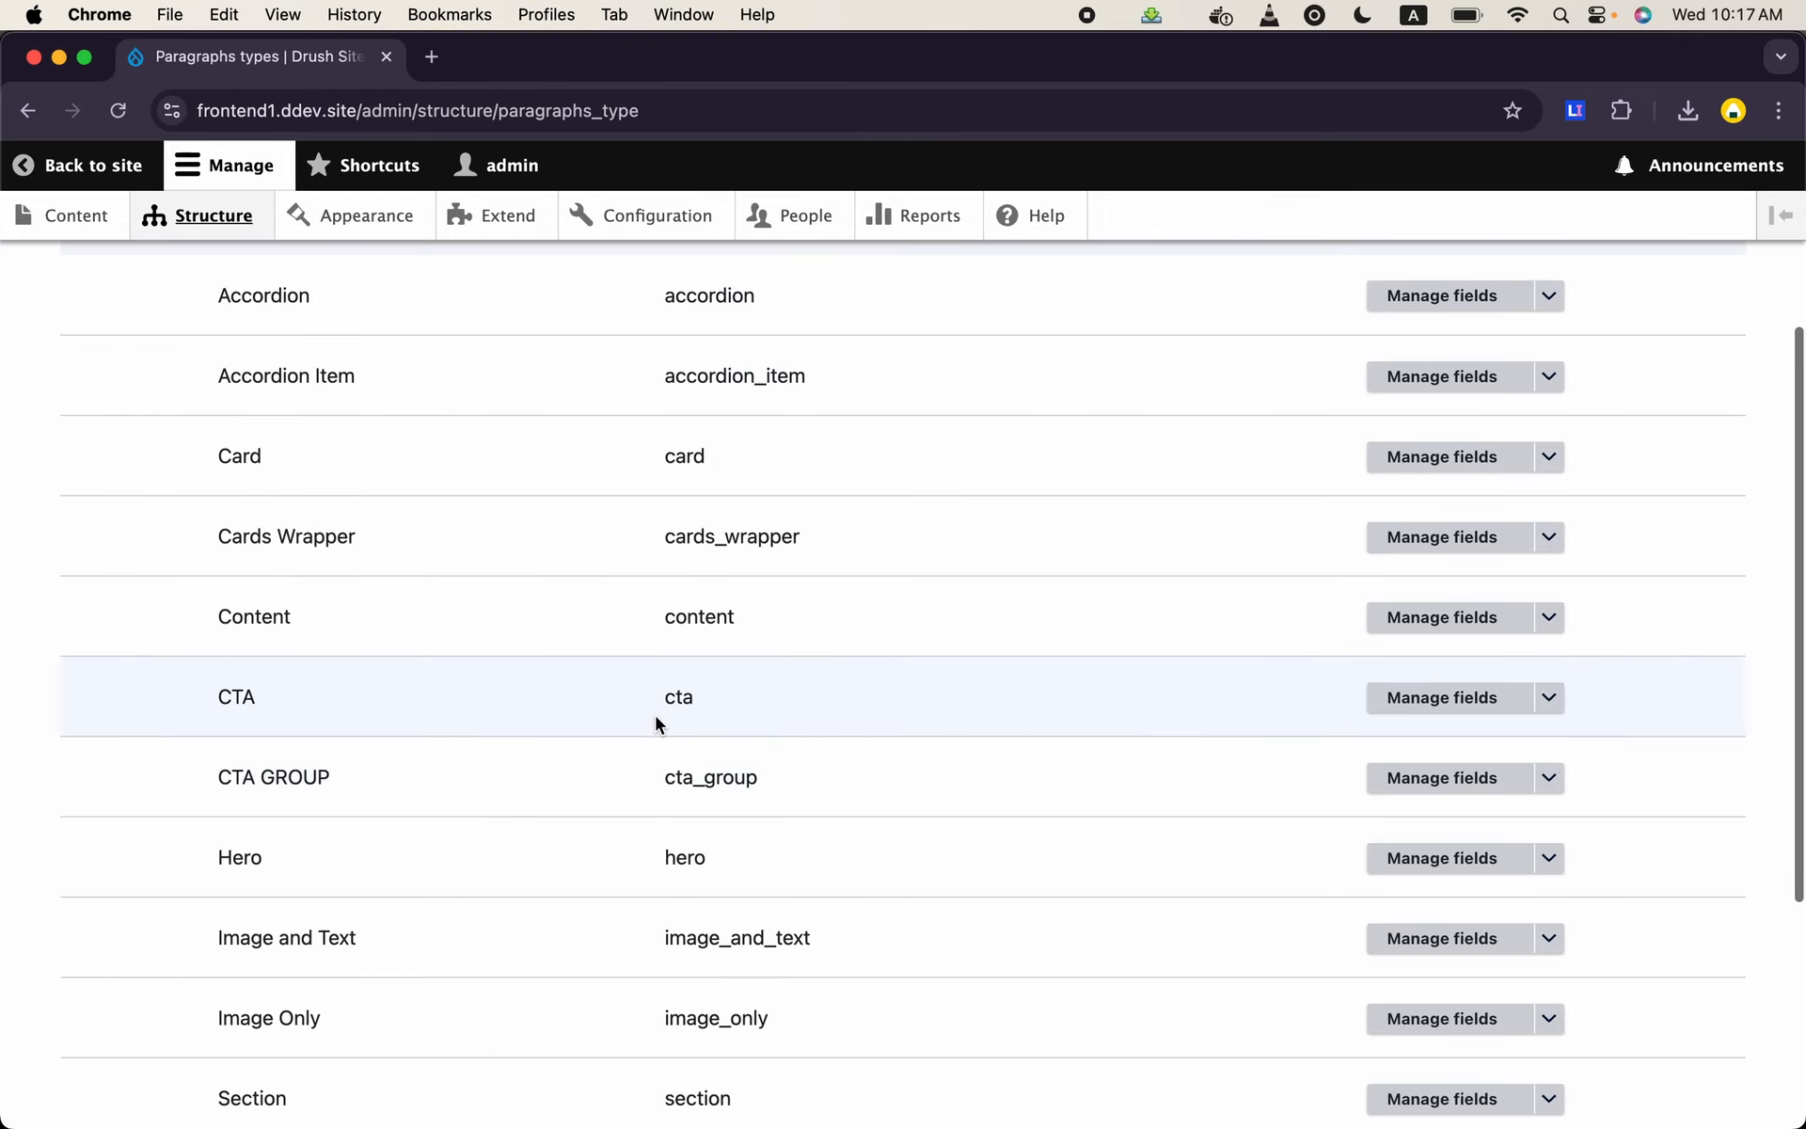
scroll(657, 715, "down", 3)
scroll(653, 713, "up", 3)
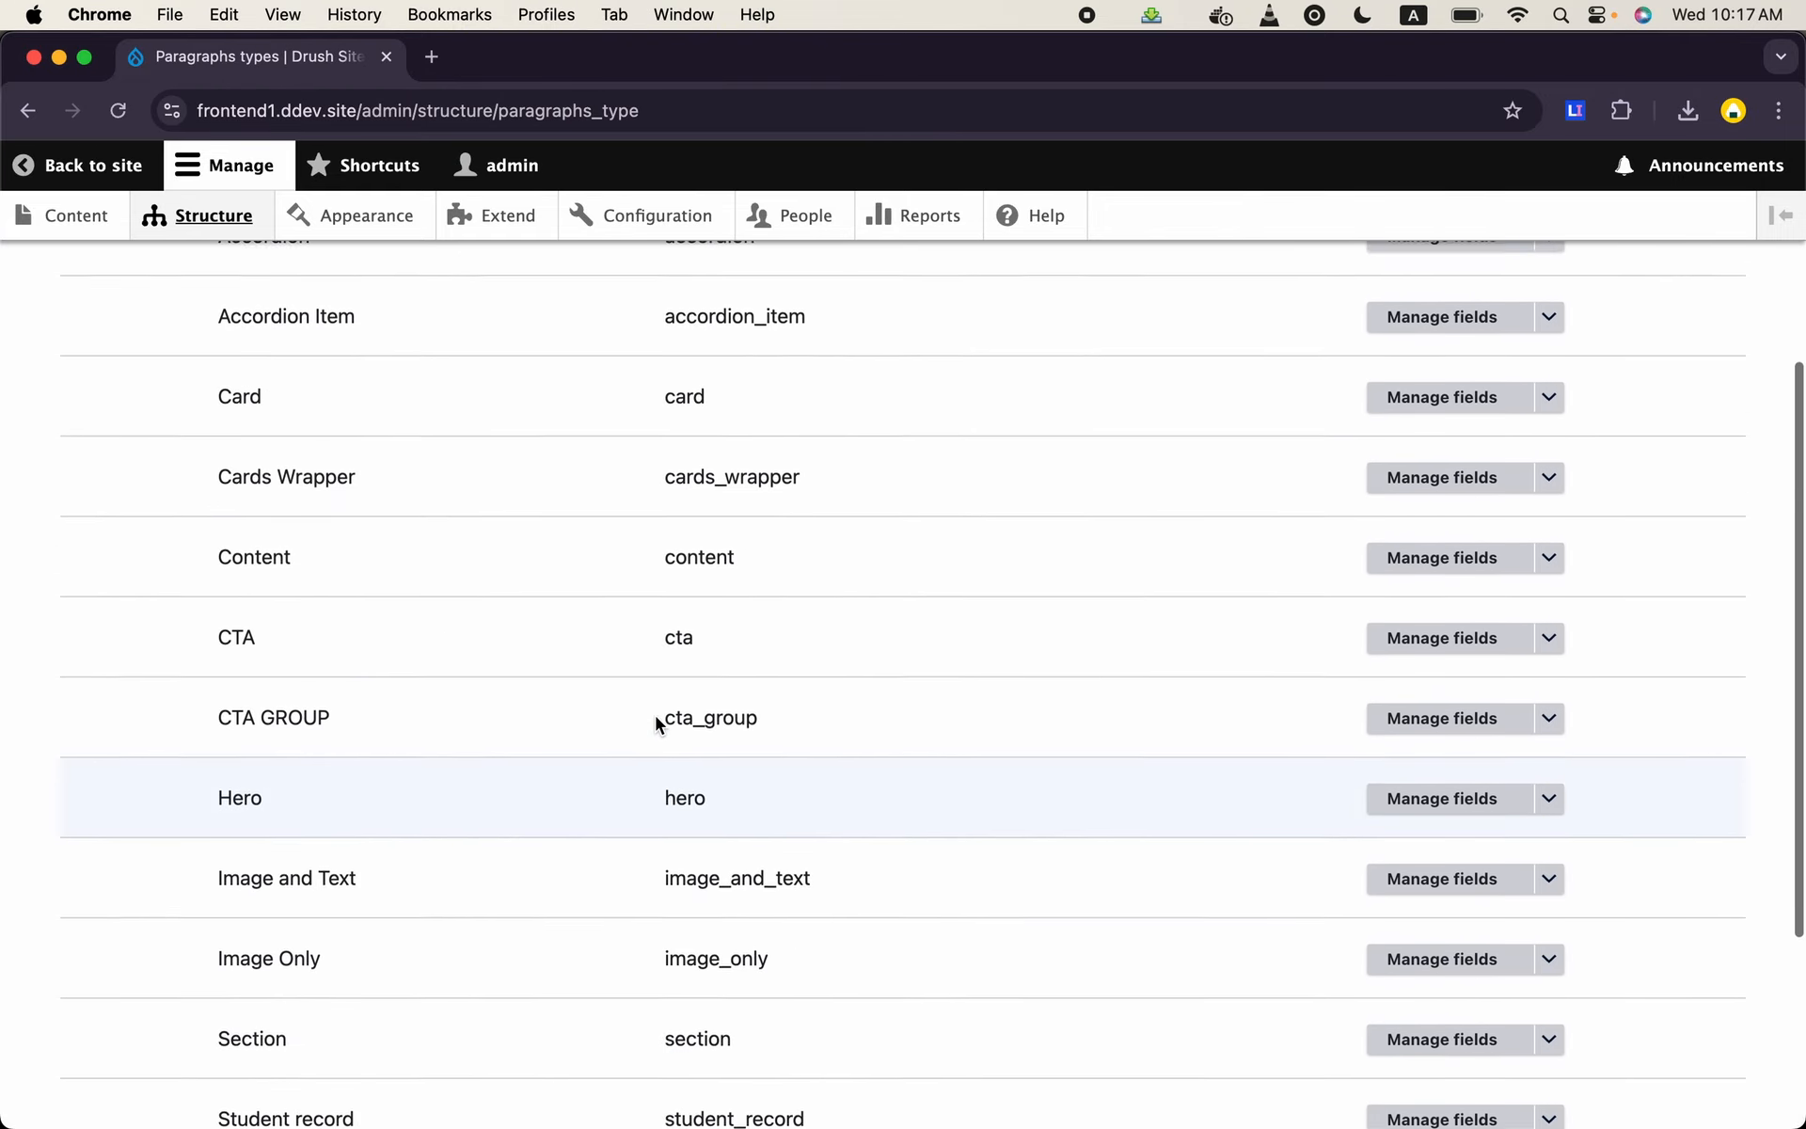
left_click(1445, 569)
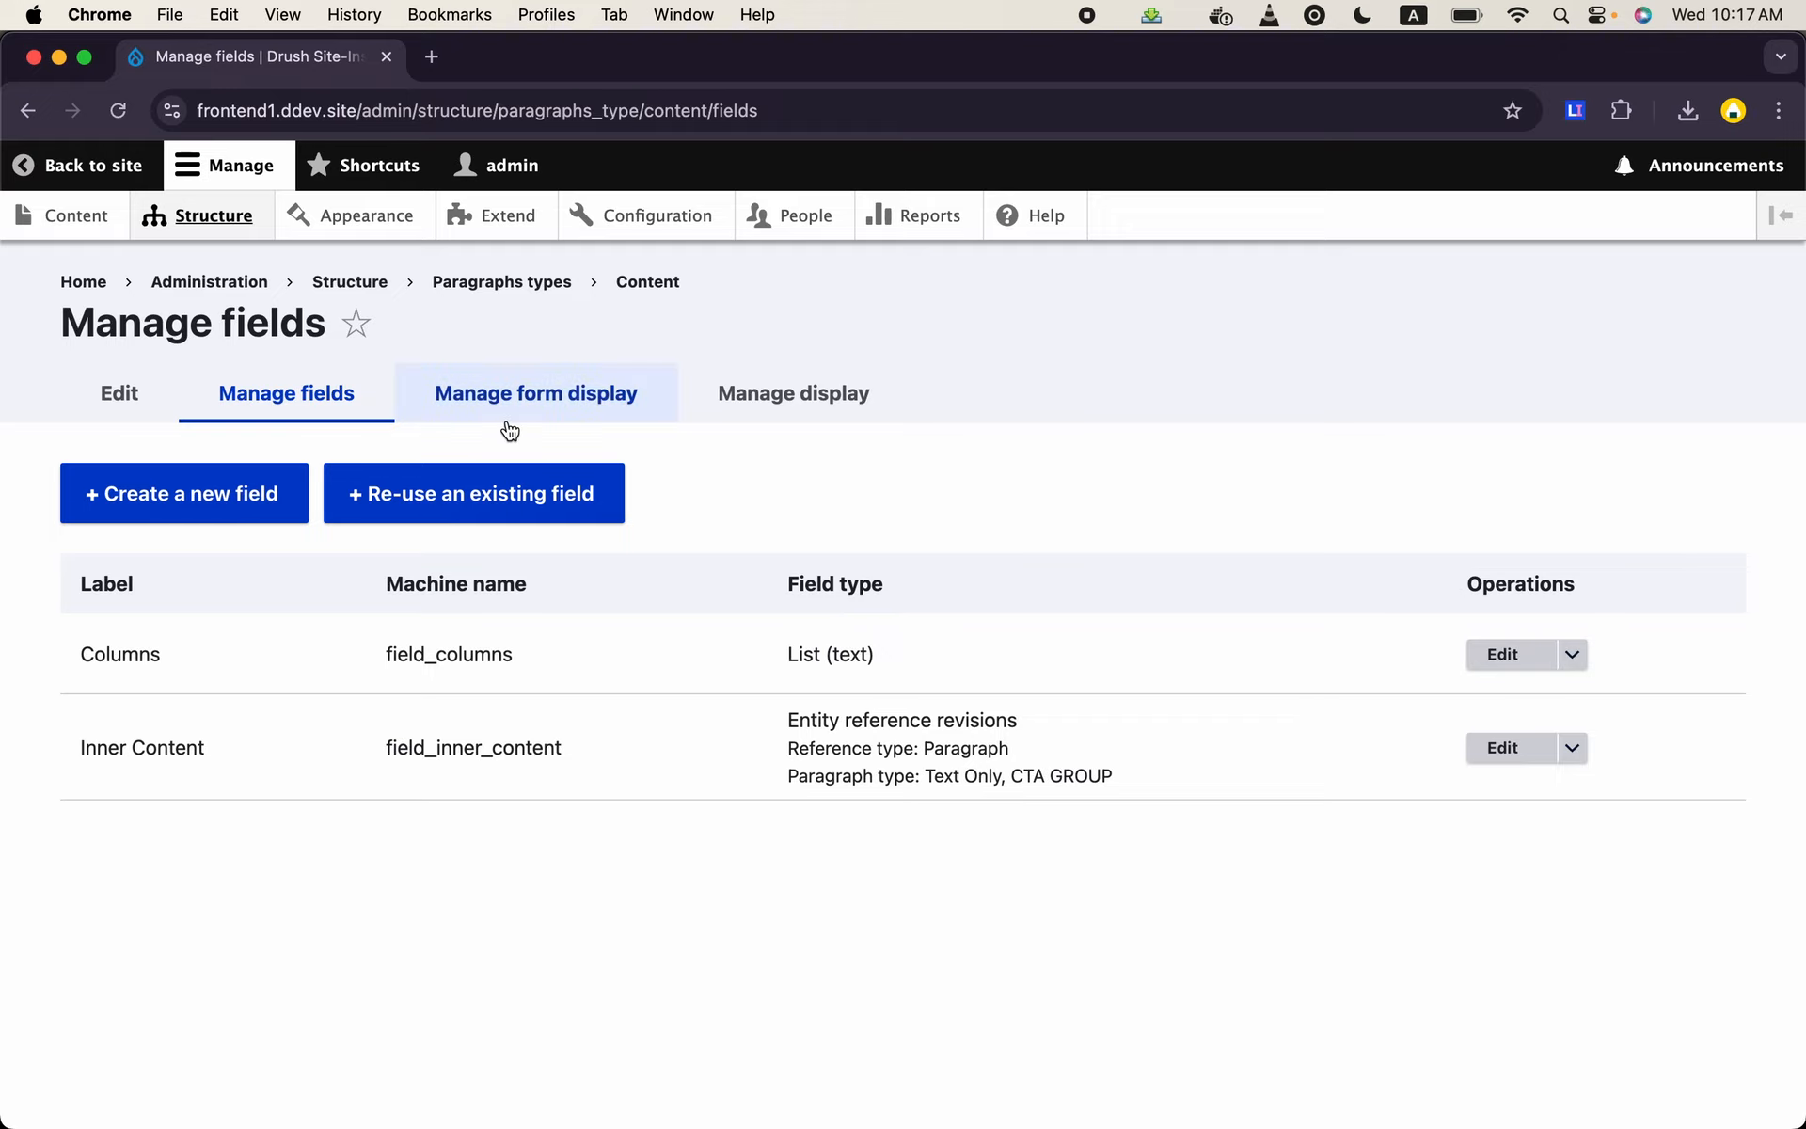
- Allow the Image Only paragraph type in the Content paragraph's Inner Content field and save the field settings
left_click(1505, 748)
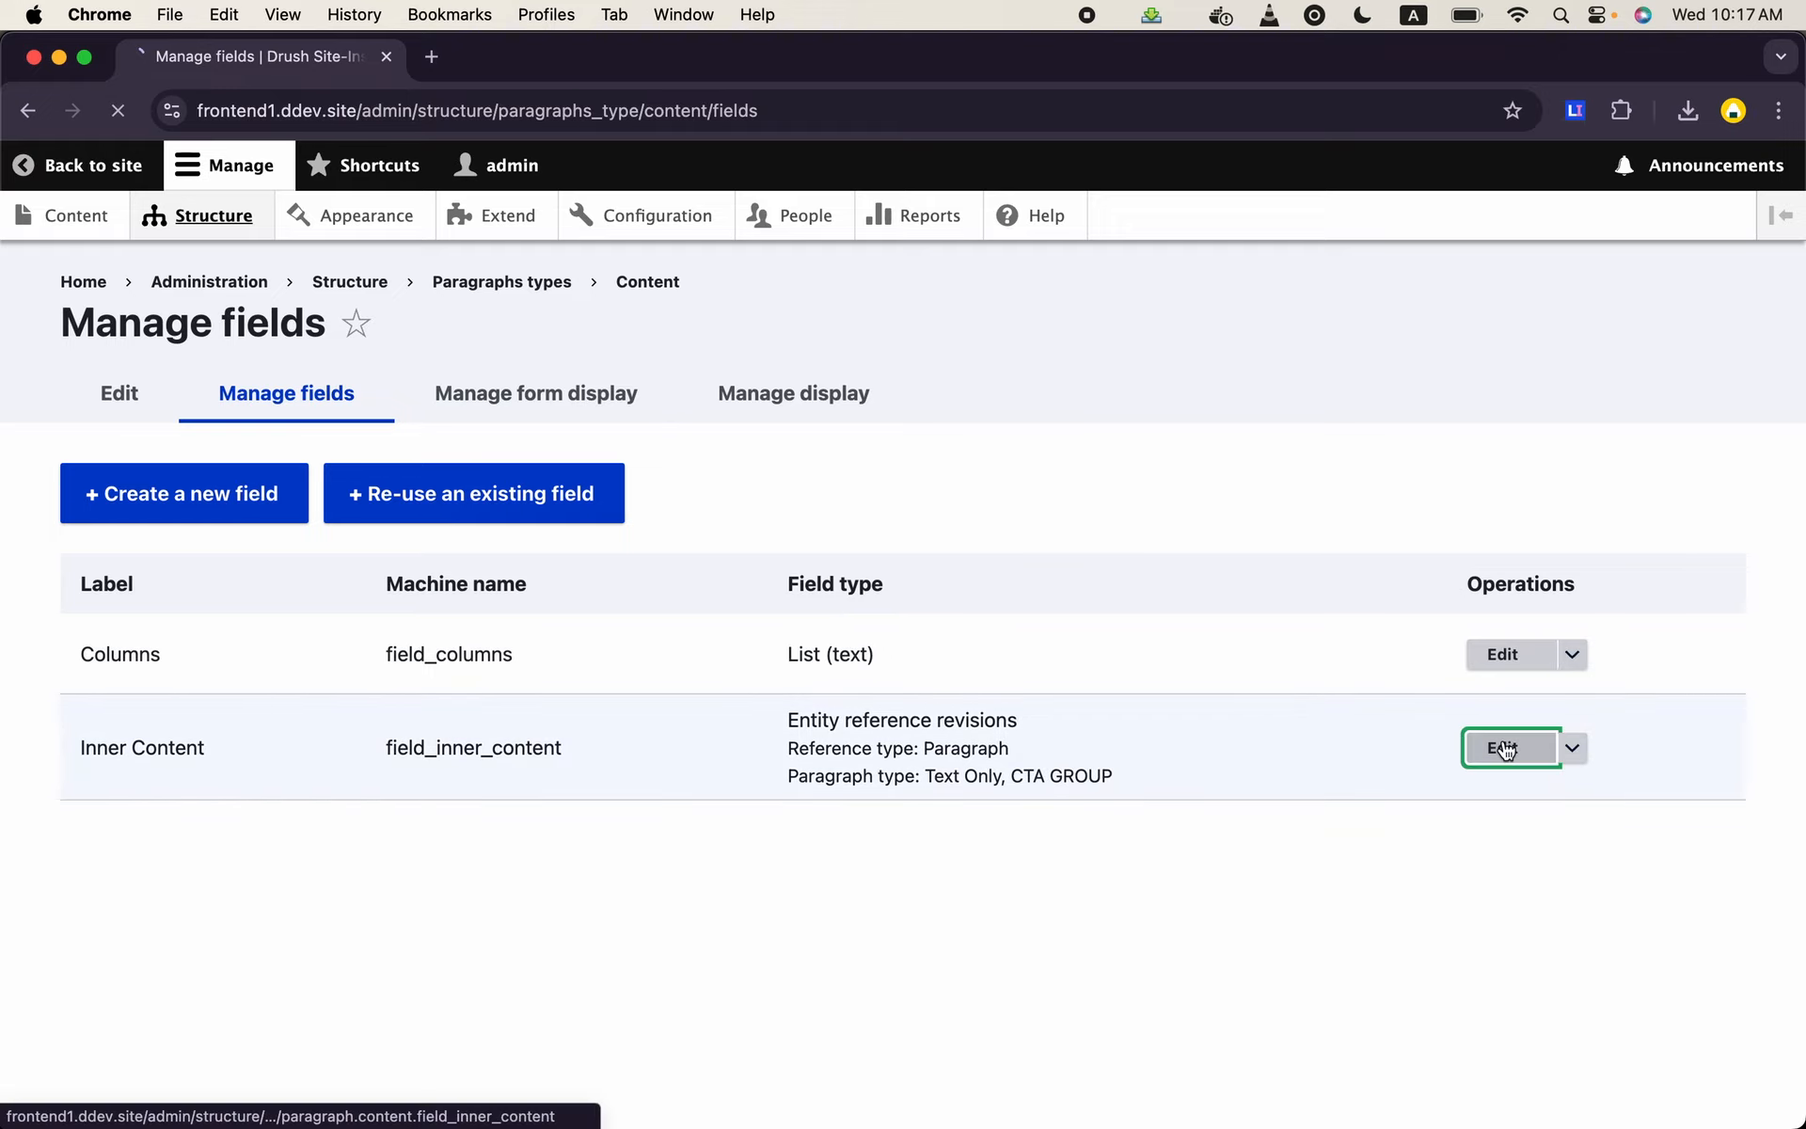
scroll(679, 769, "down", 10)
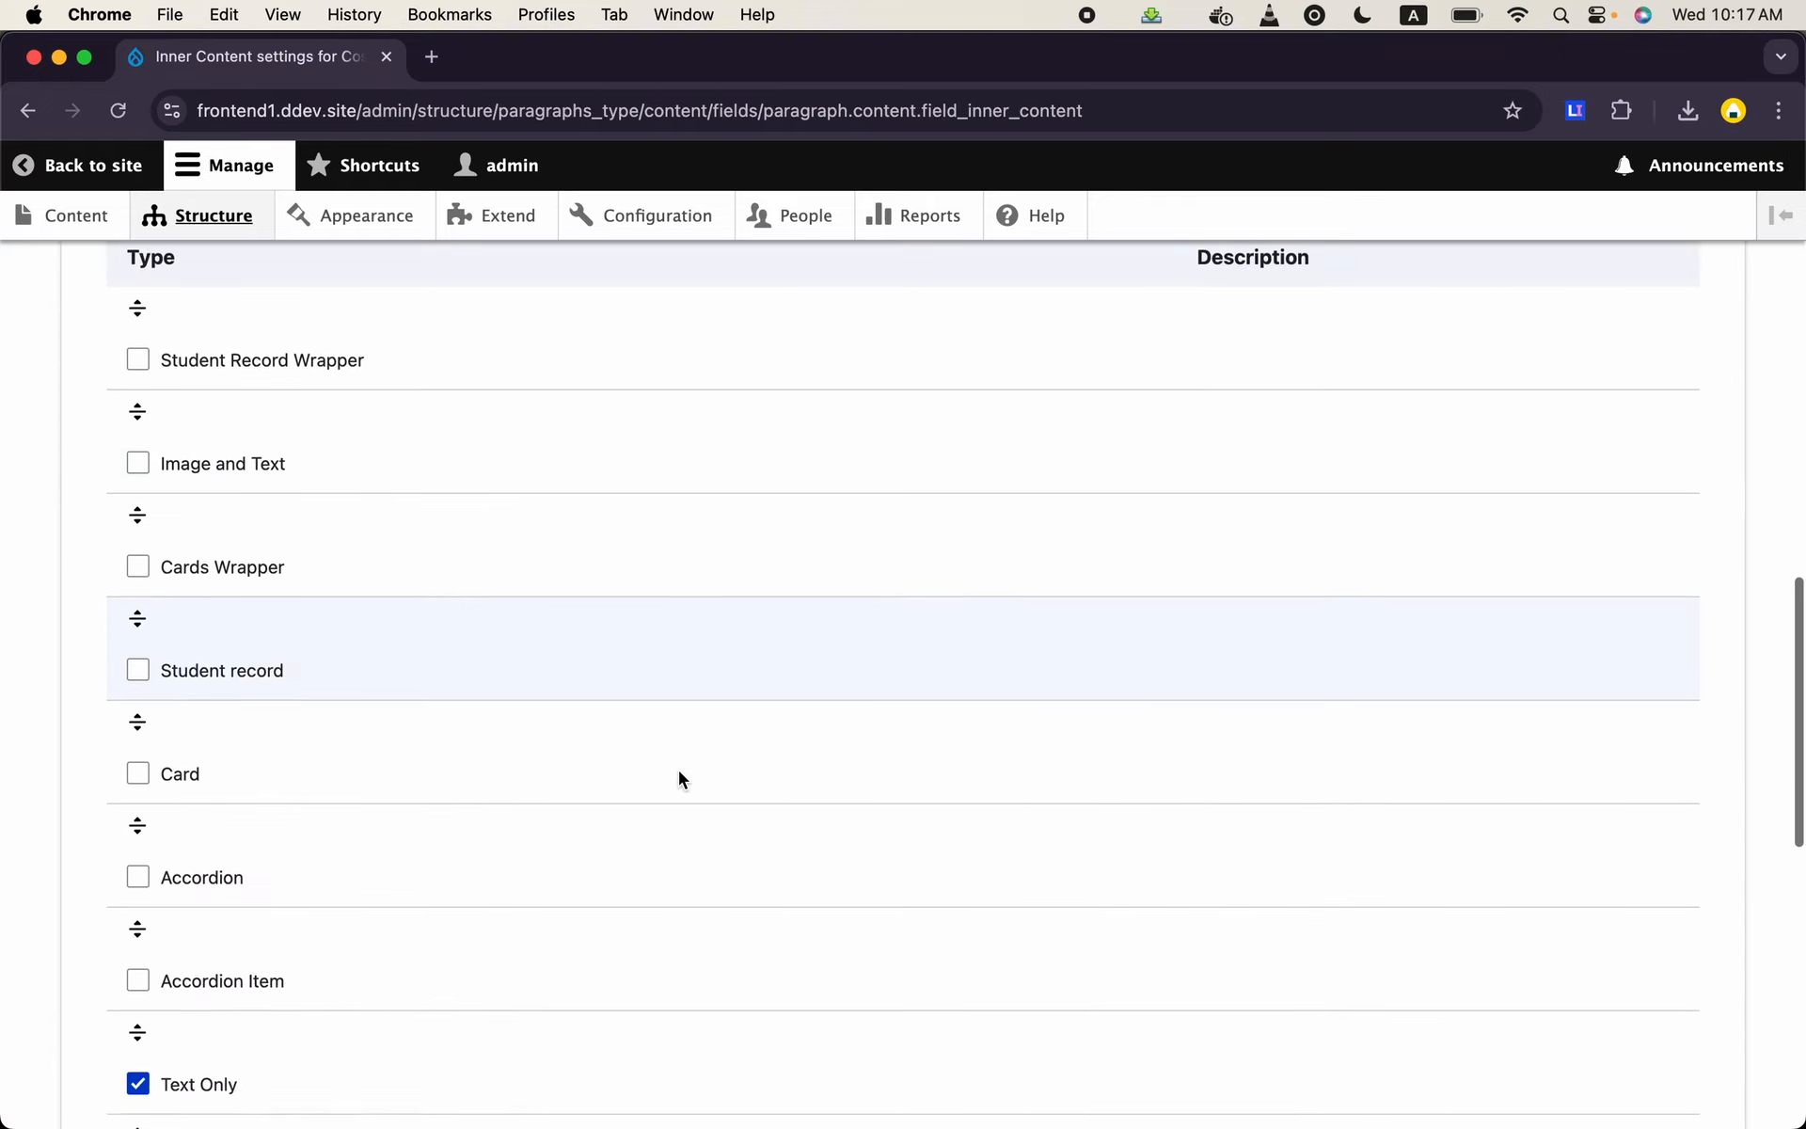
scroll(679, 779, "down", 4)
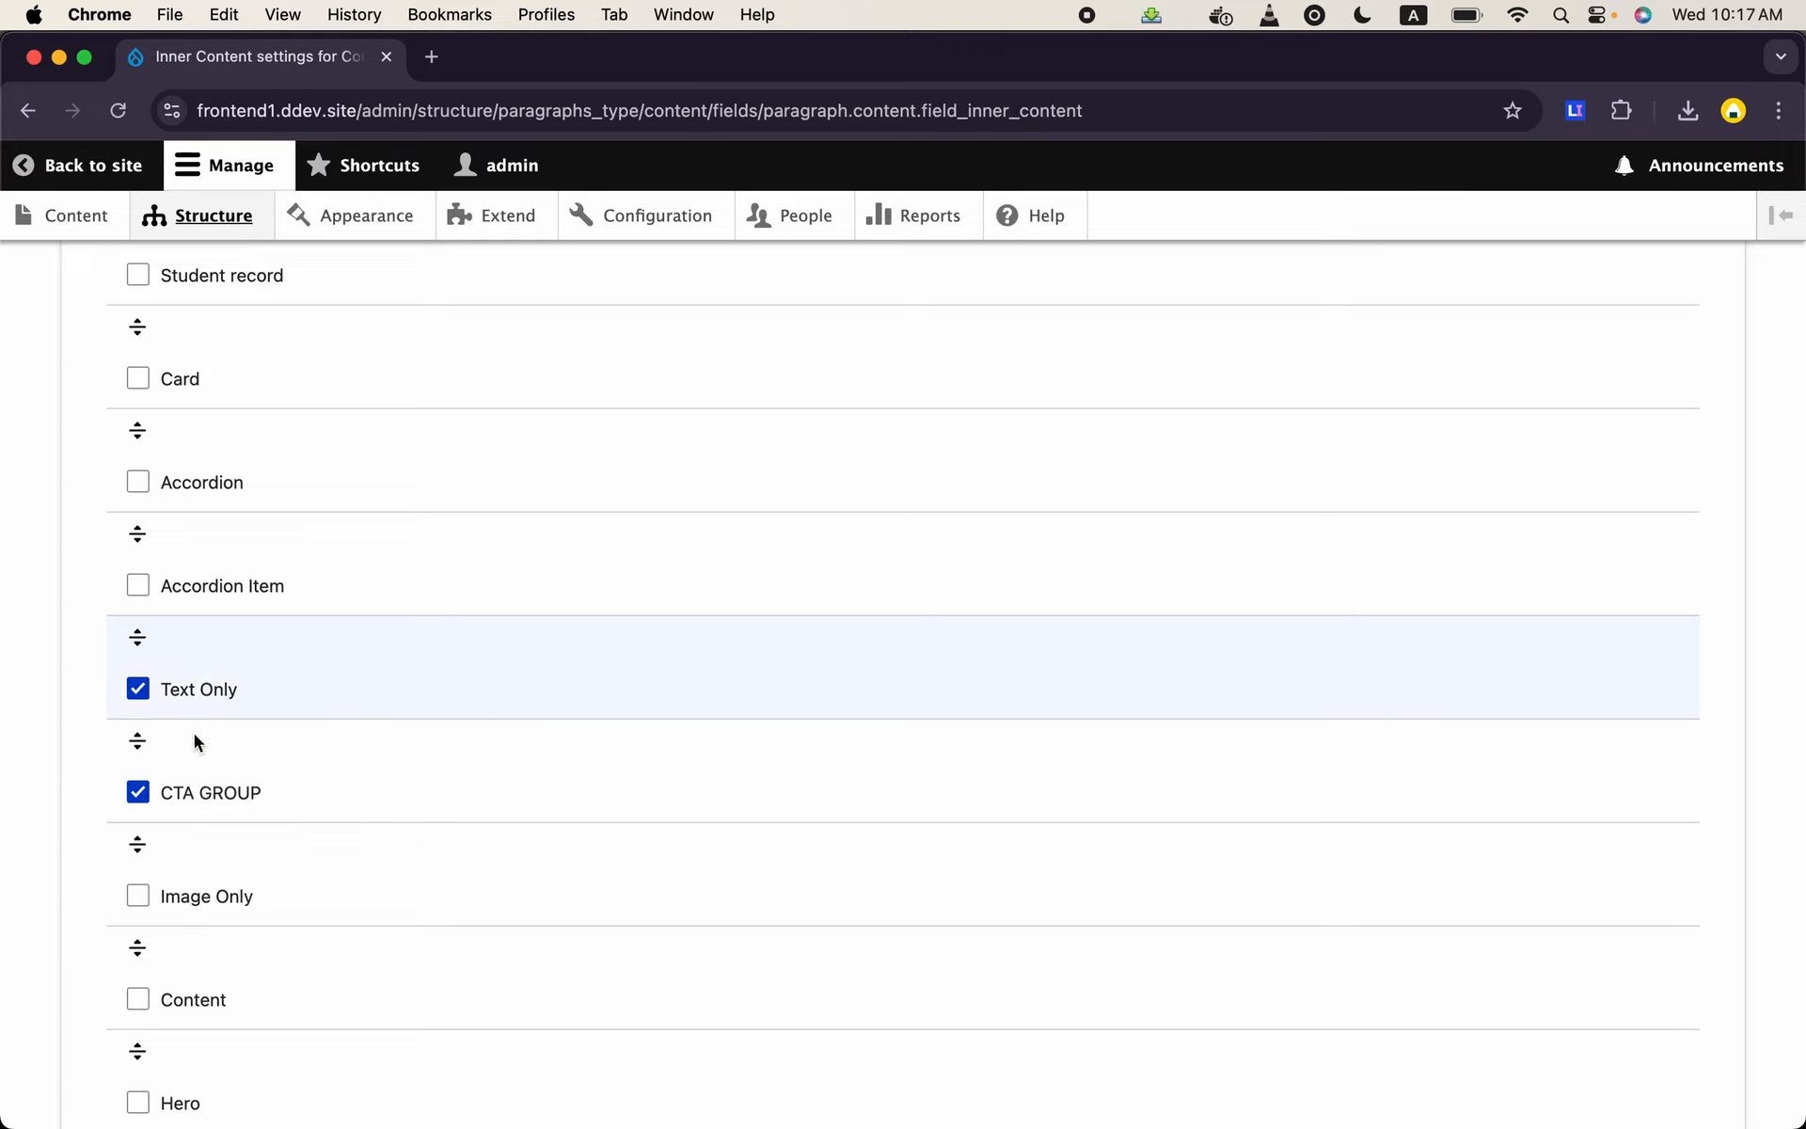
left_click(137, 896)
scroll(141, 905, "down", 6)
left_click(147, 968)
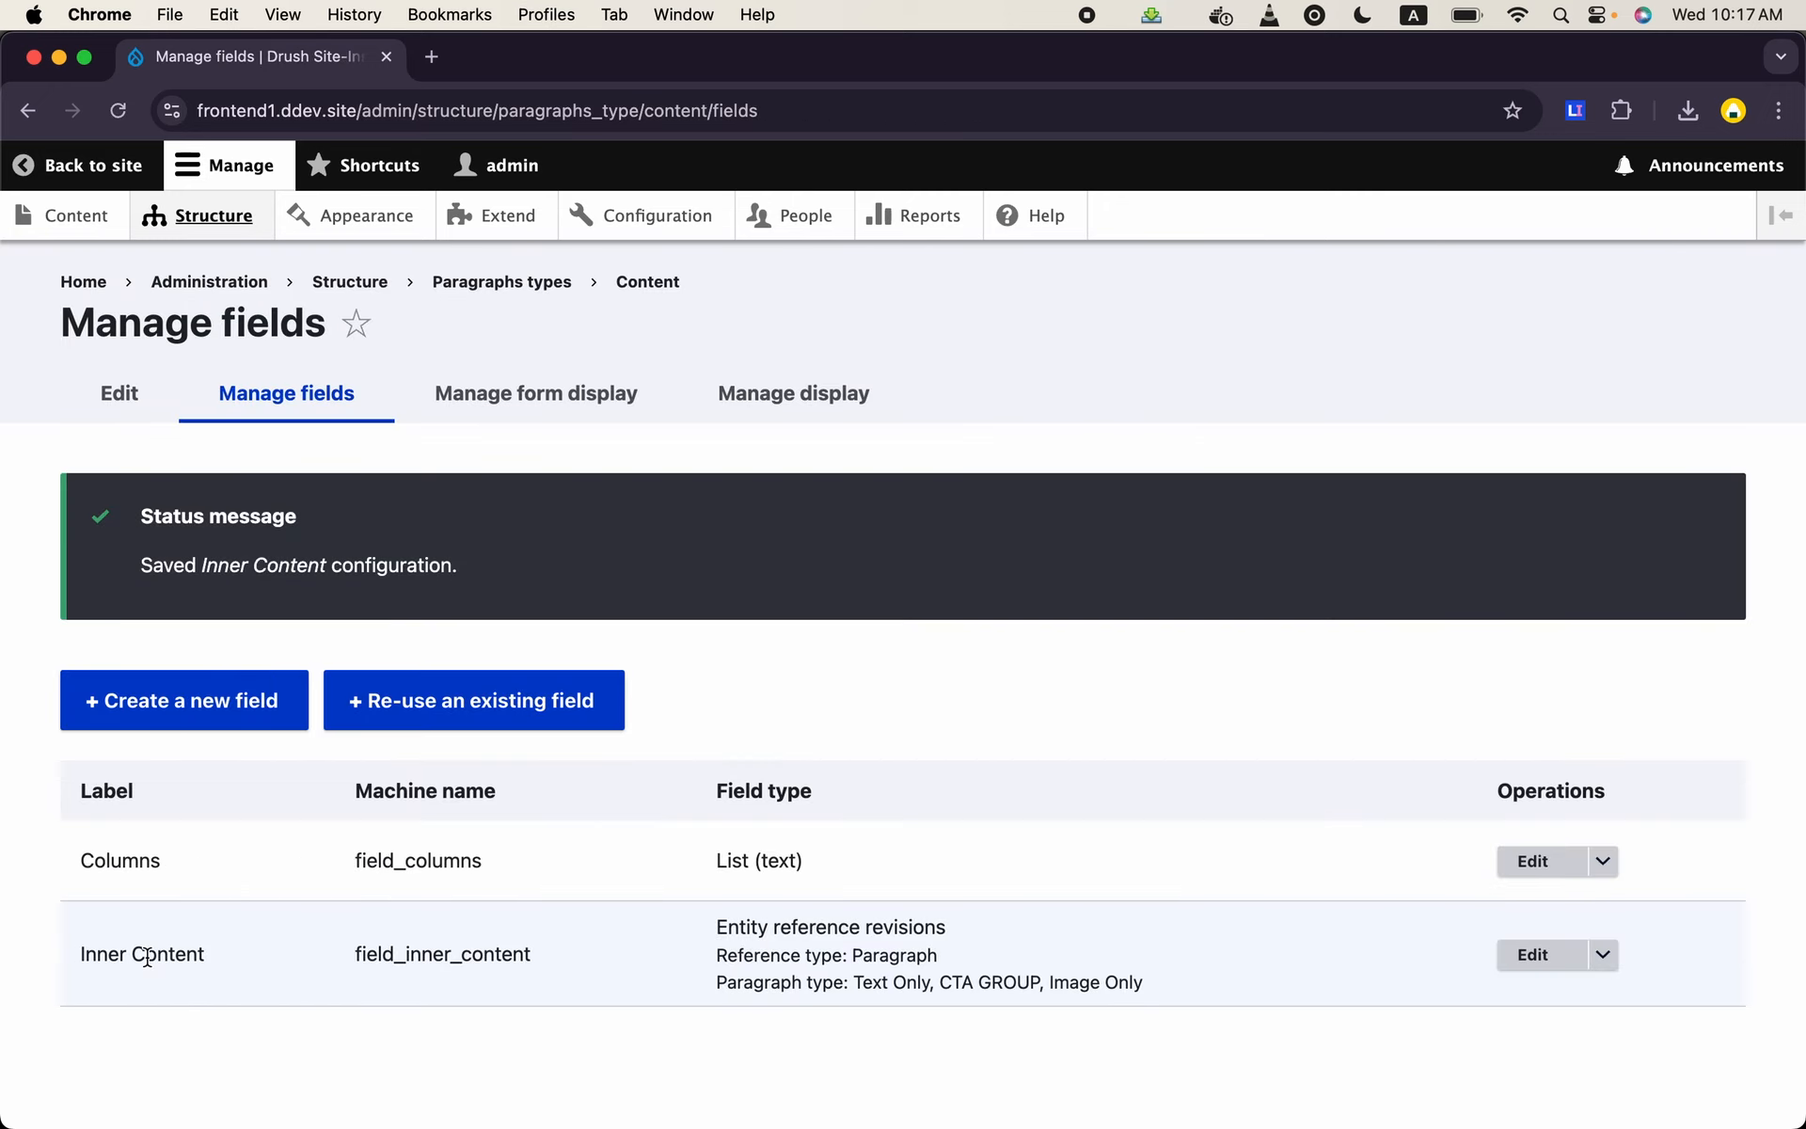
- Open the display management of the Image Only paragraph type from the paragraph types list
left_click(242, 234)
scroll(276, 786, "down", 4)
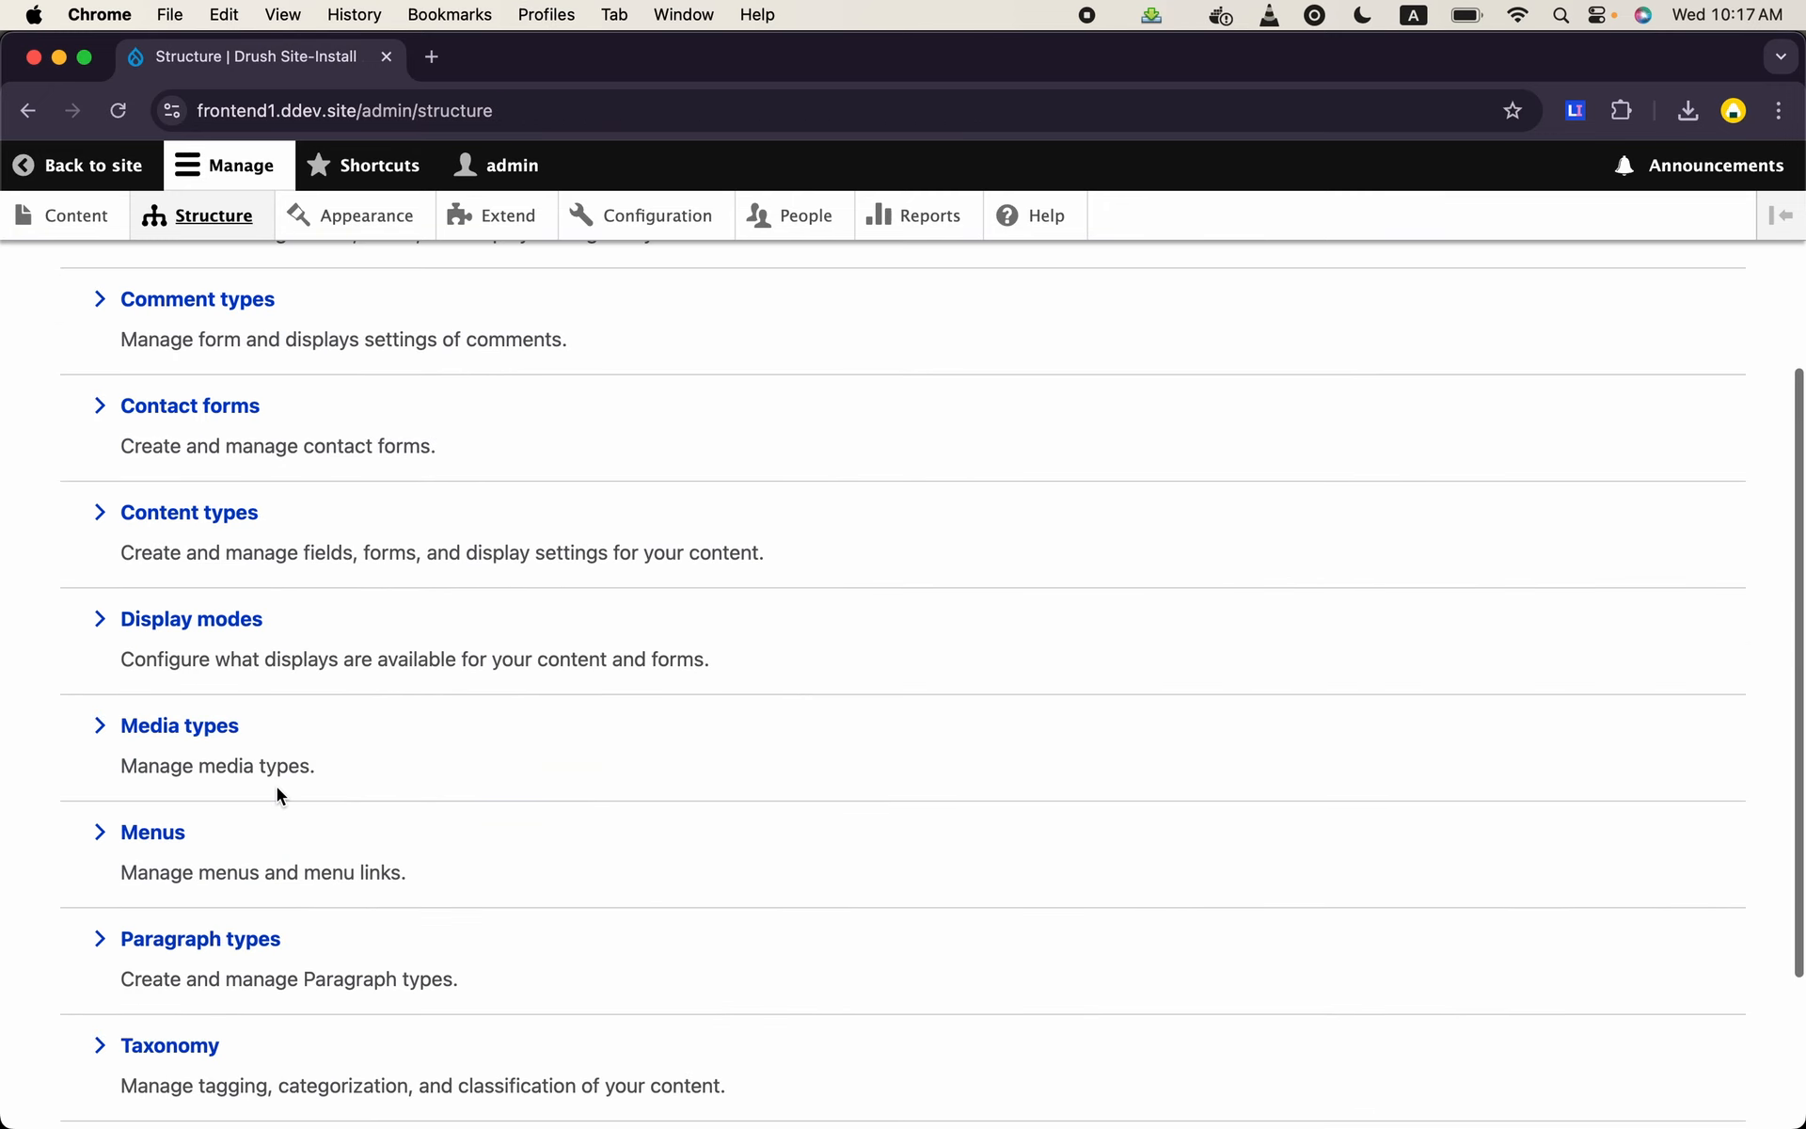
left_click(240, 951)
scroll(524, 866, "down", 6)
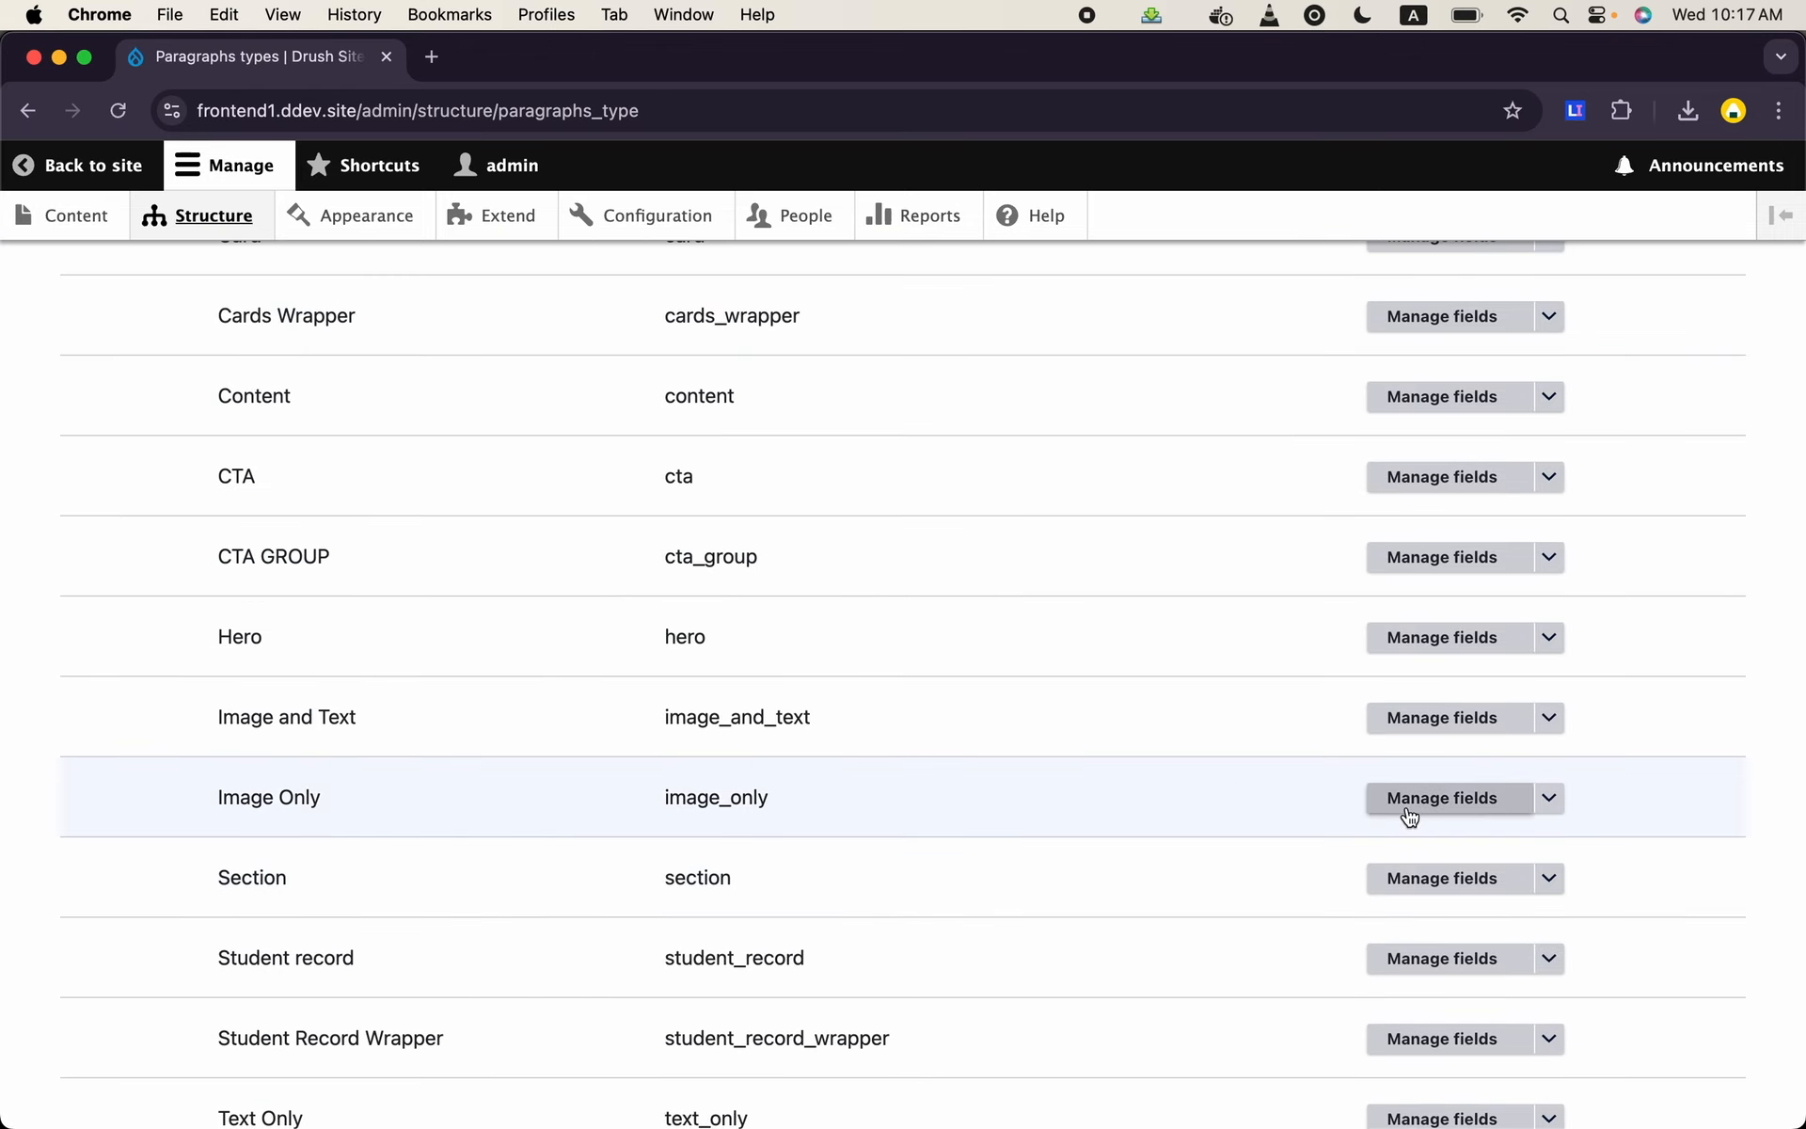
left_click(1548, 798)
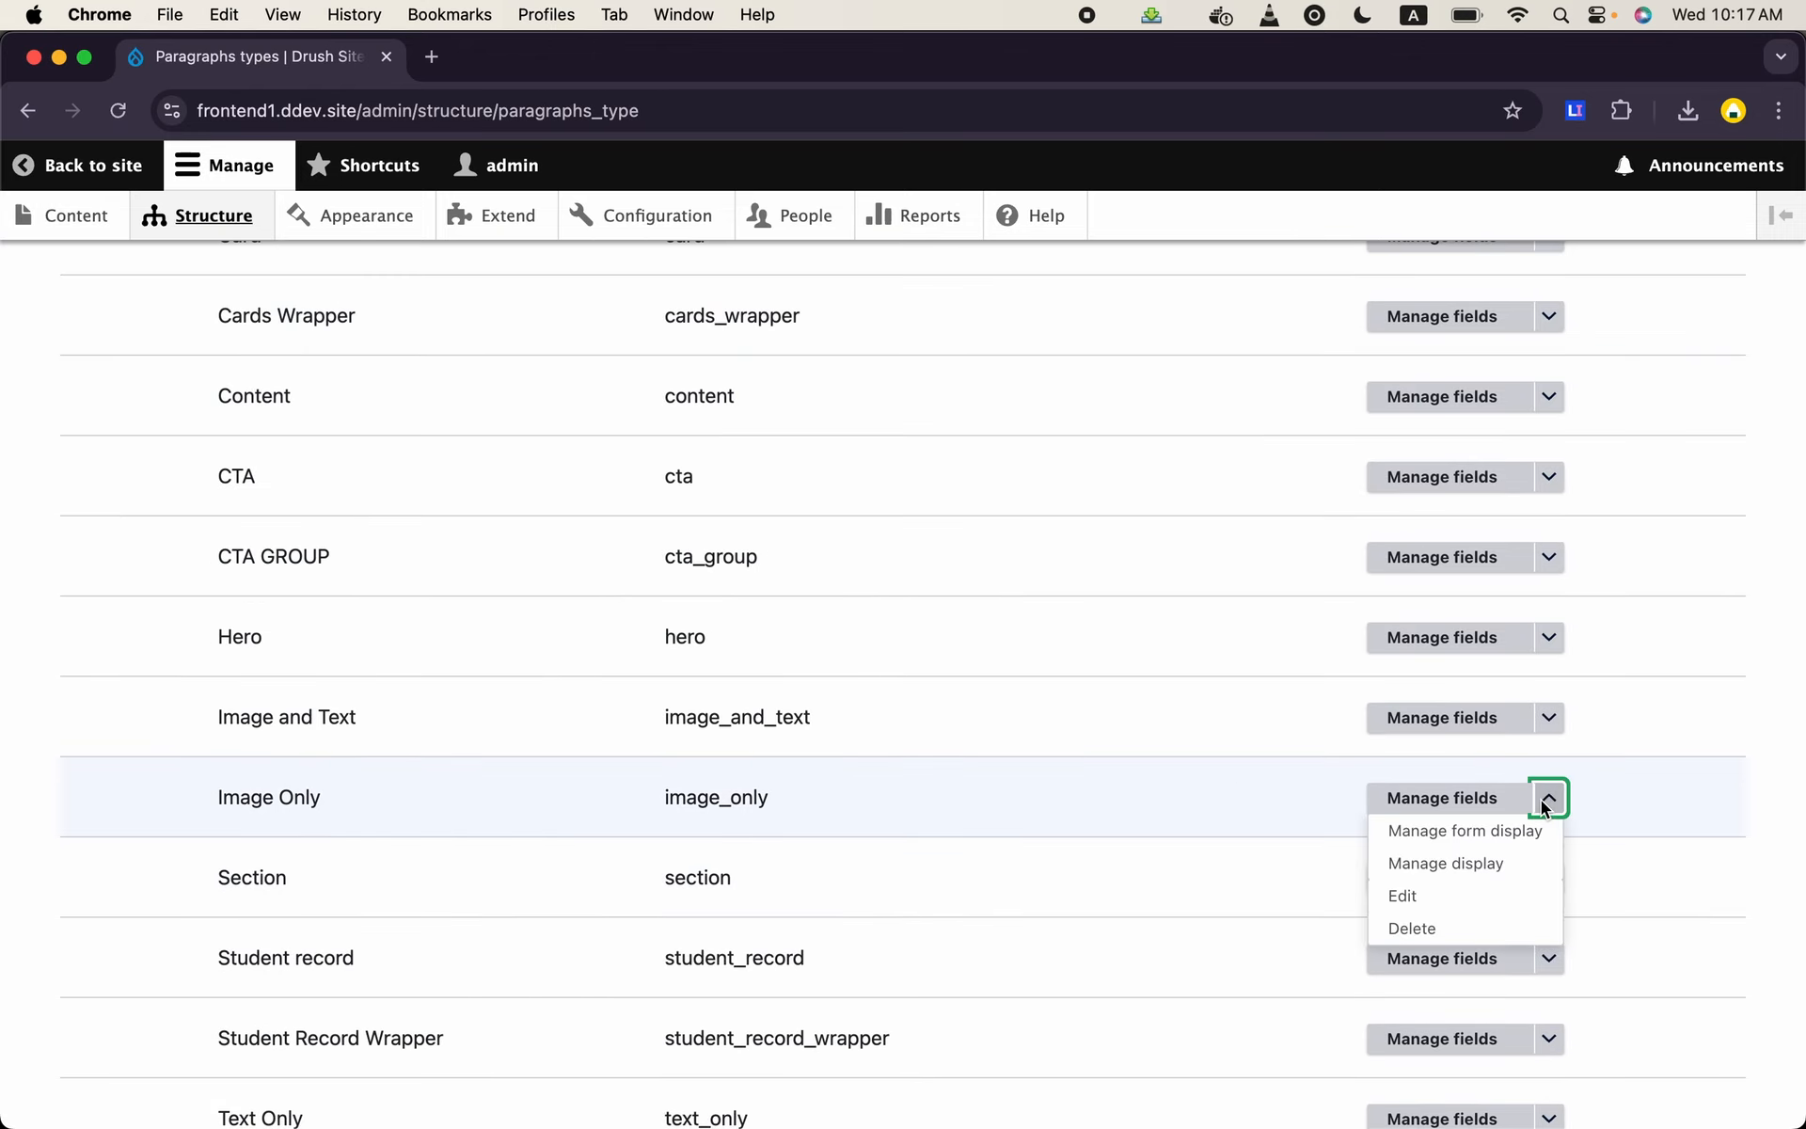
left_click(1497, 864)
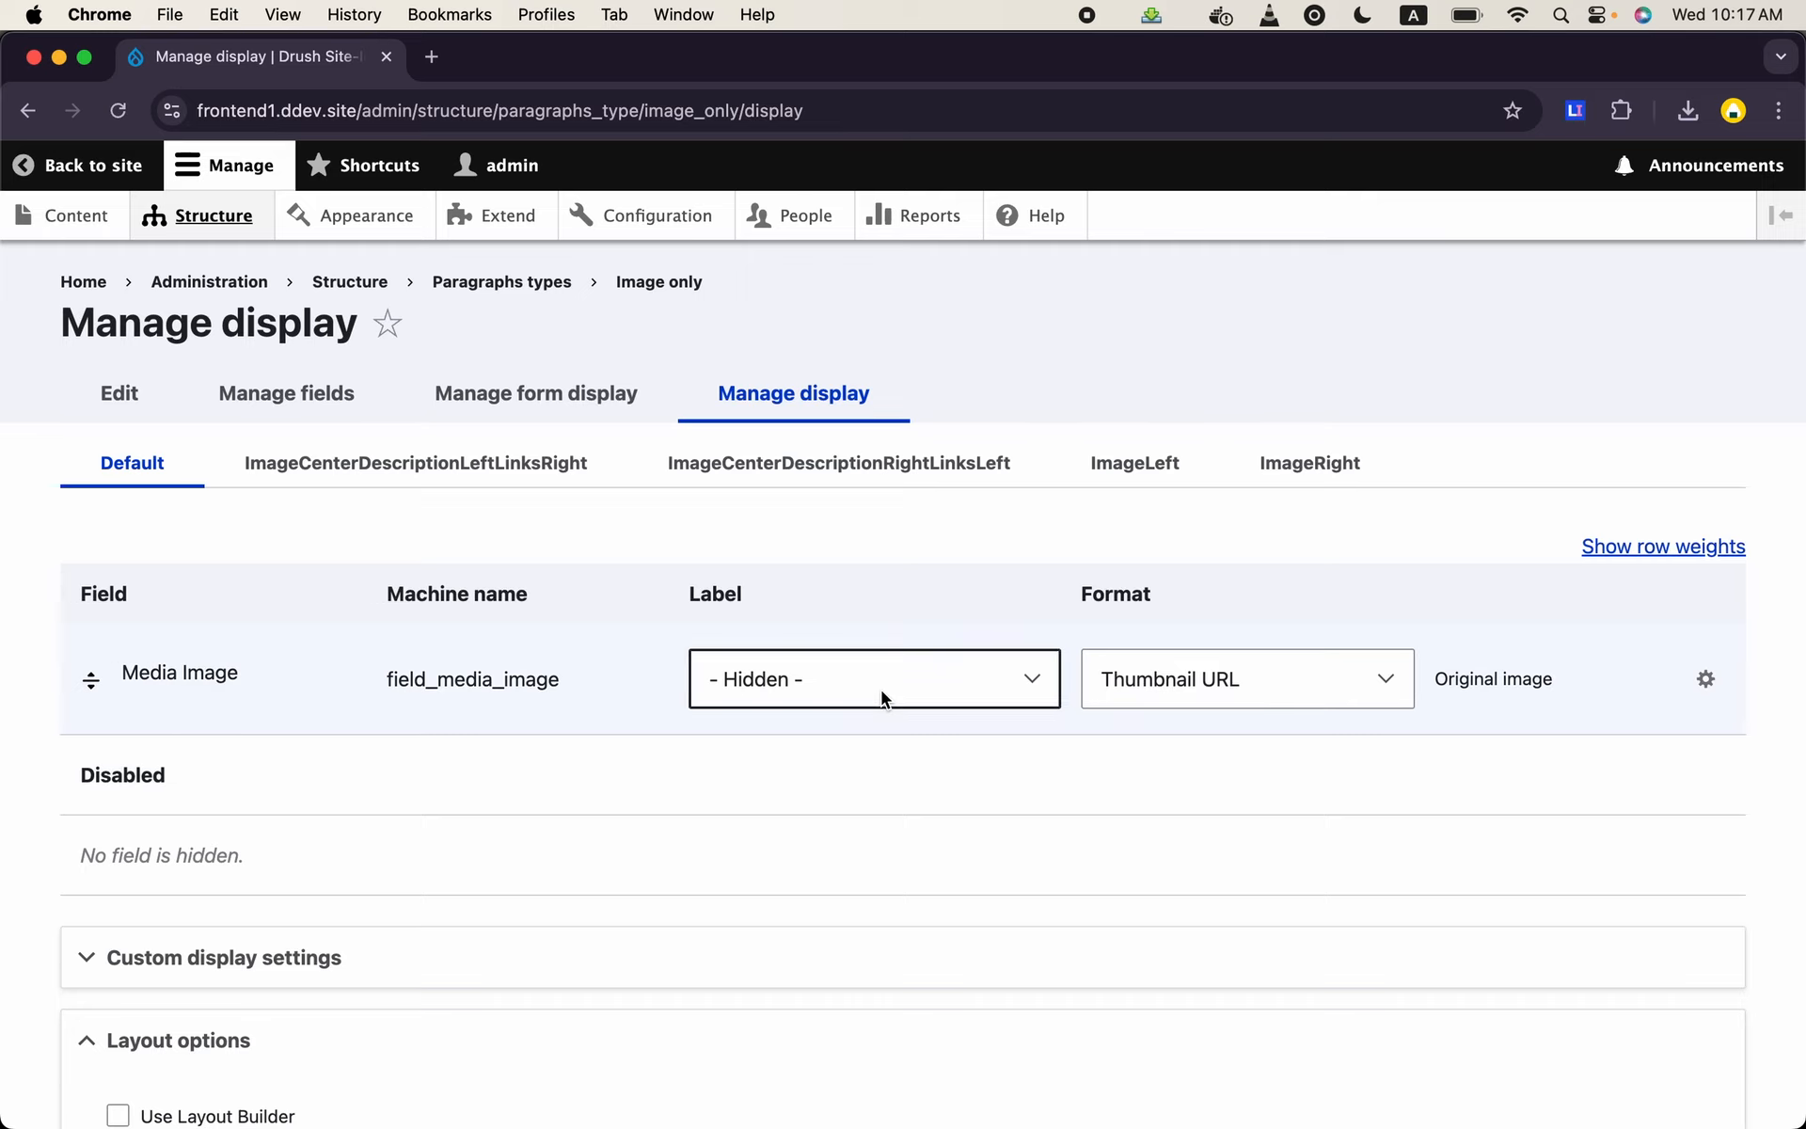
- Set the Media Image format to Thumbnail with the Media Library thumbnail (220×220) image style and save the display settings
left_click(1133, 690)
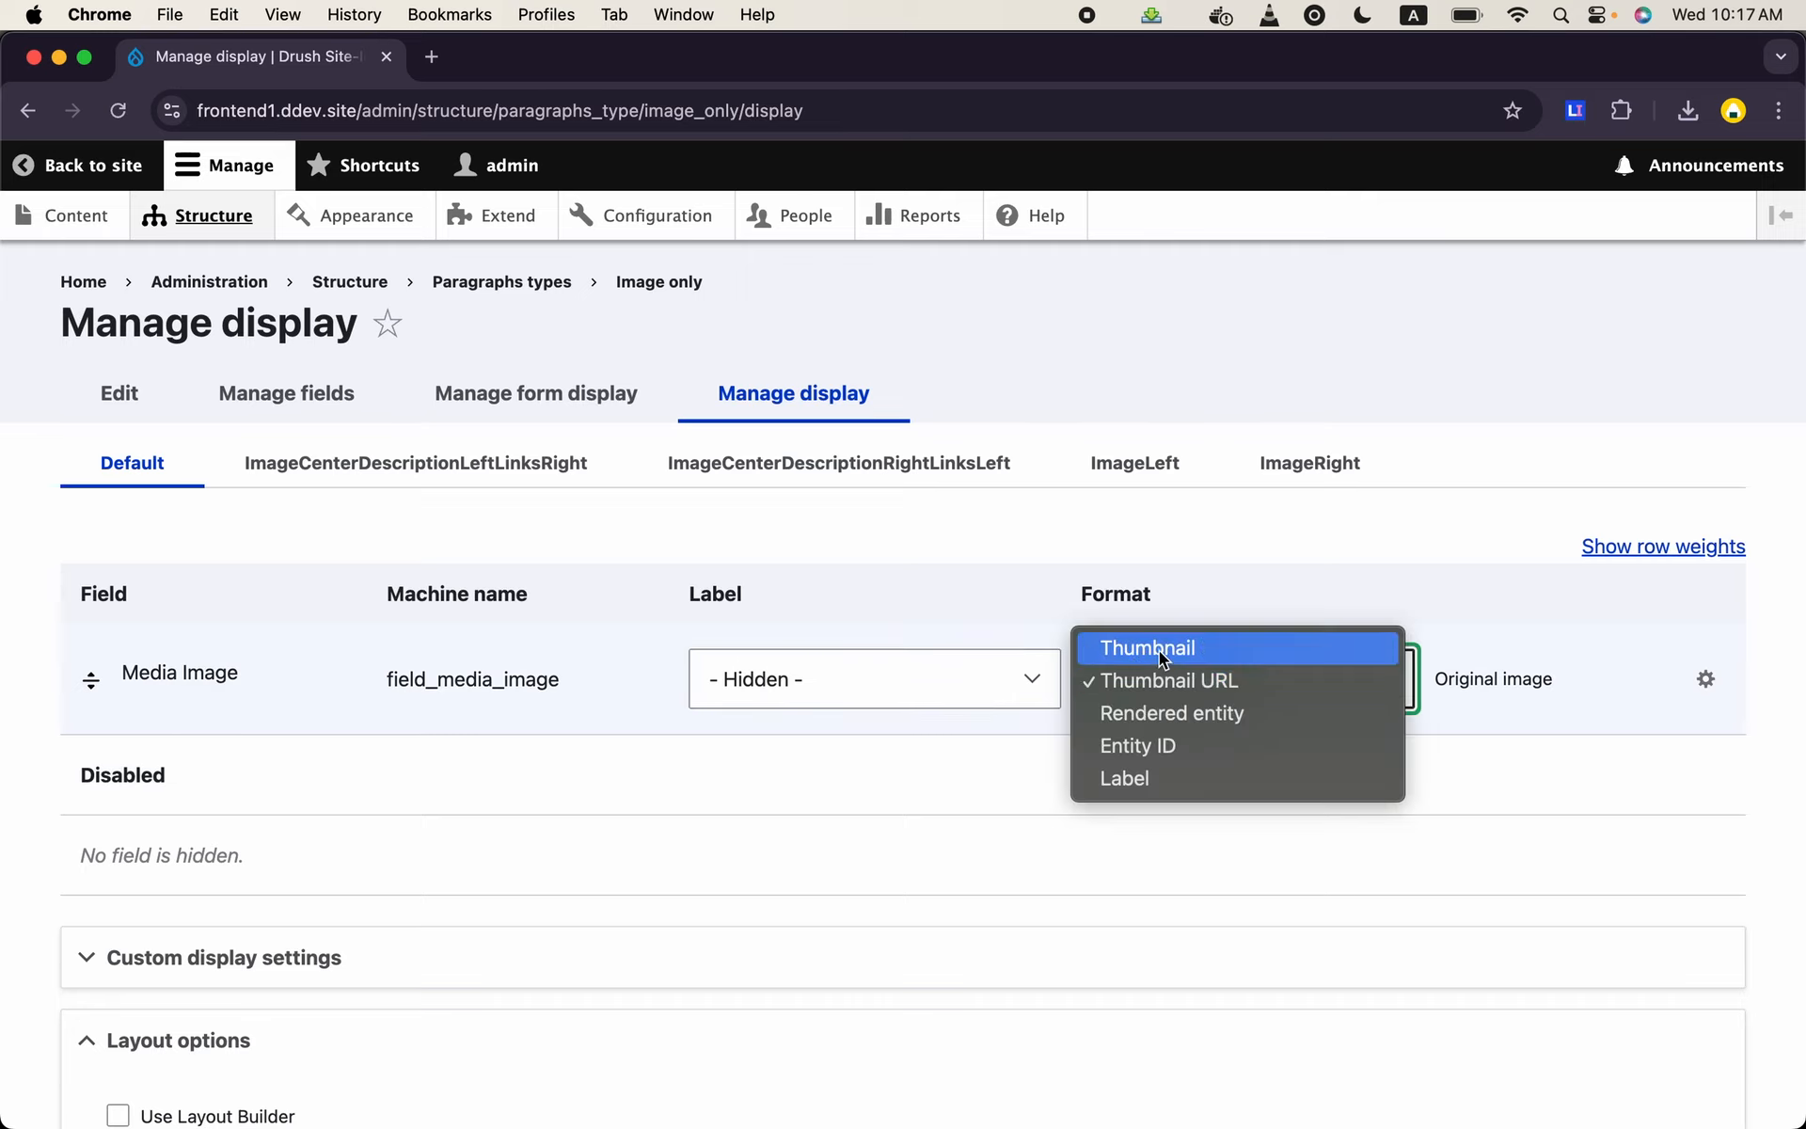
left_click(1159, 650)
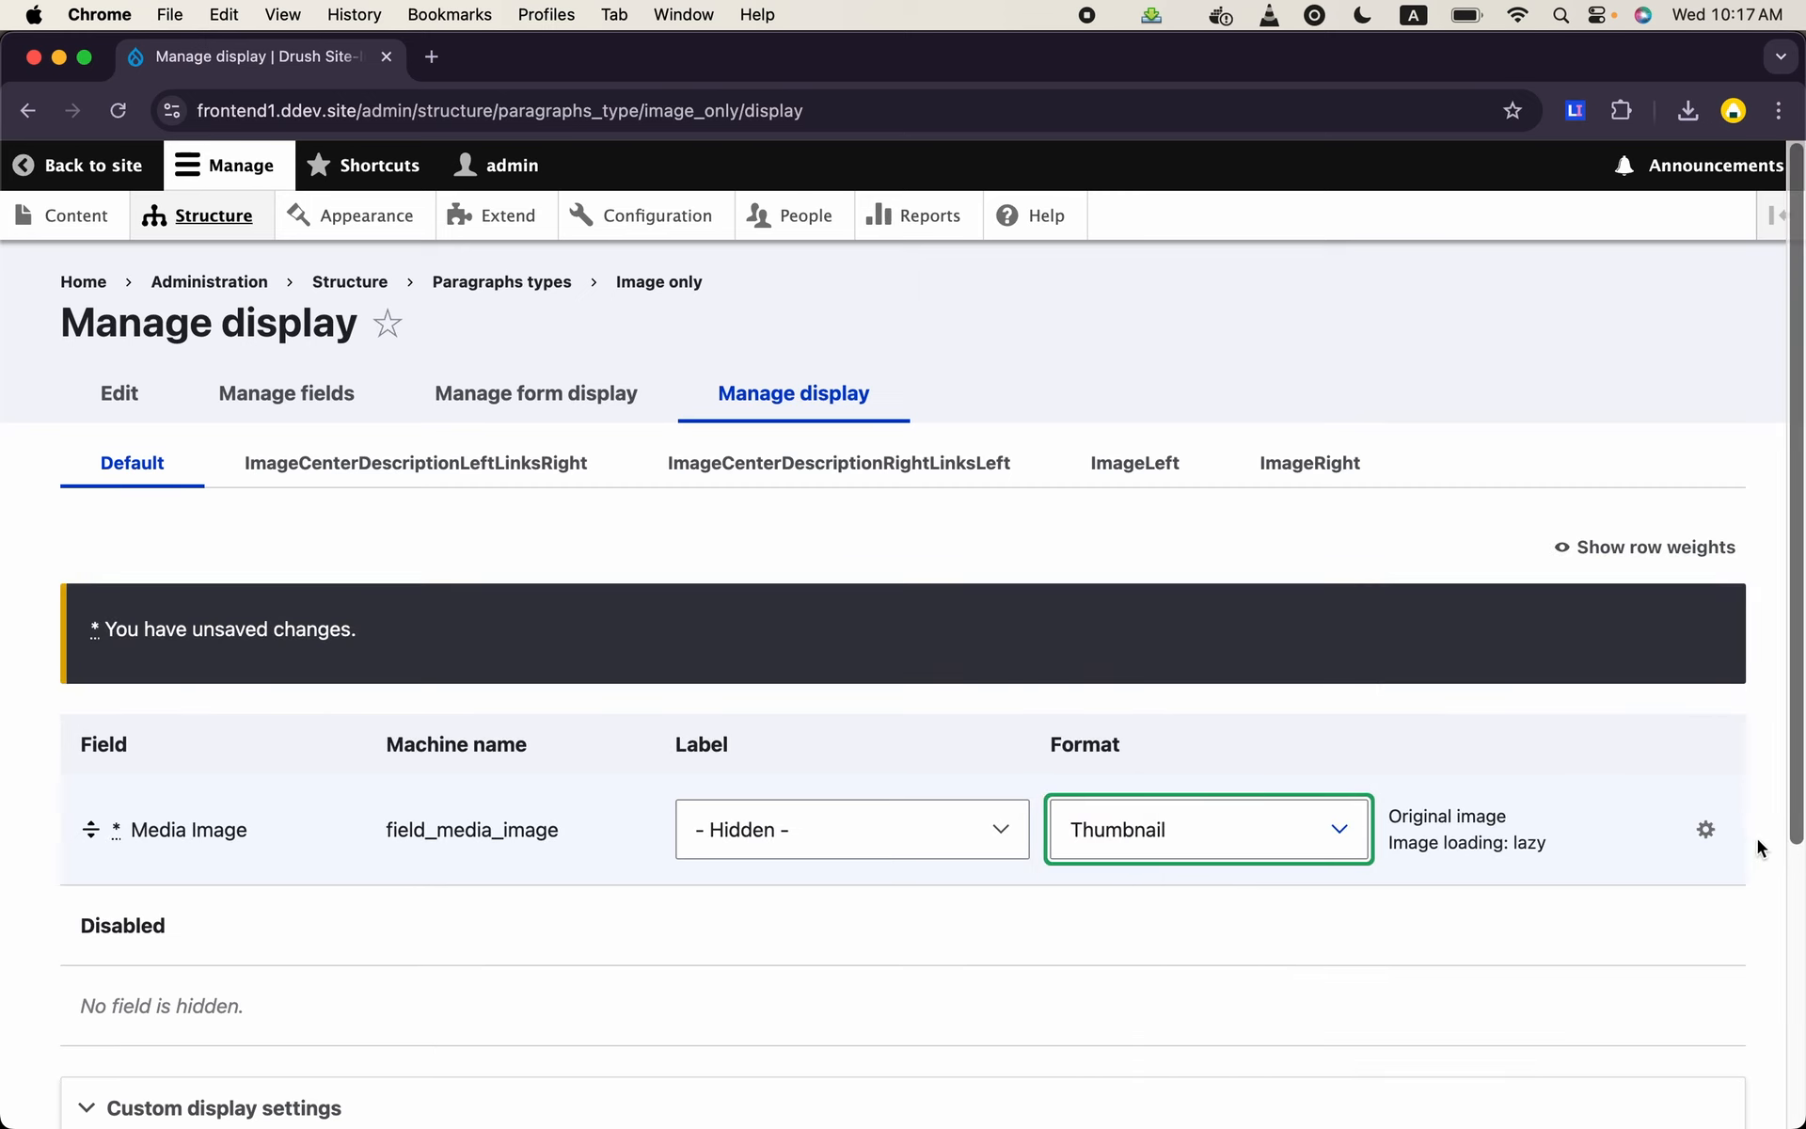
left_click(1707, 831)
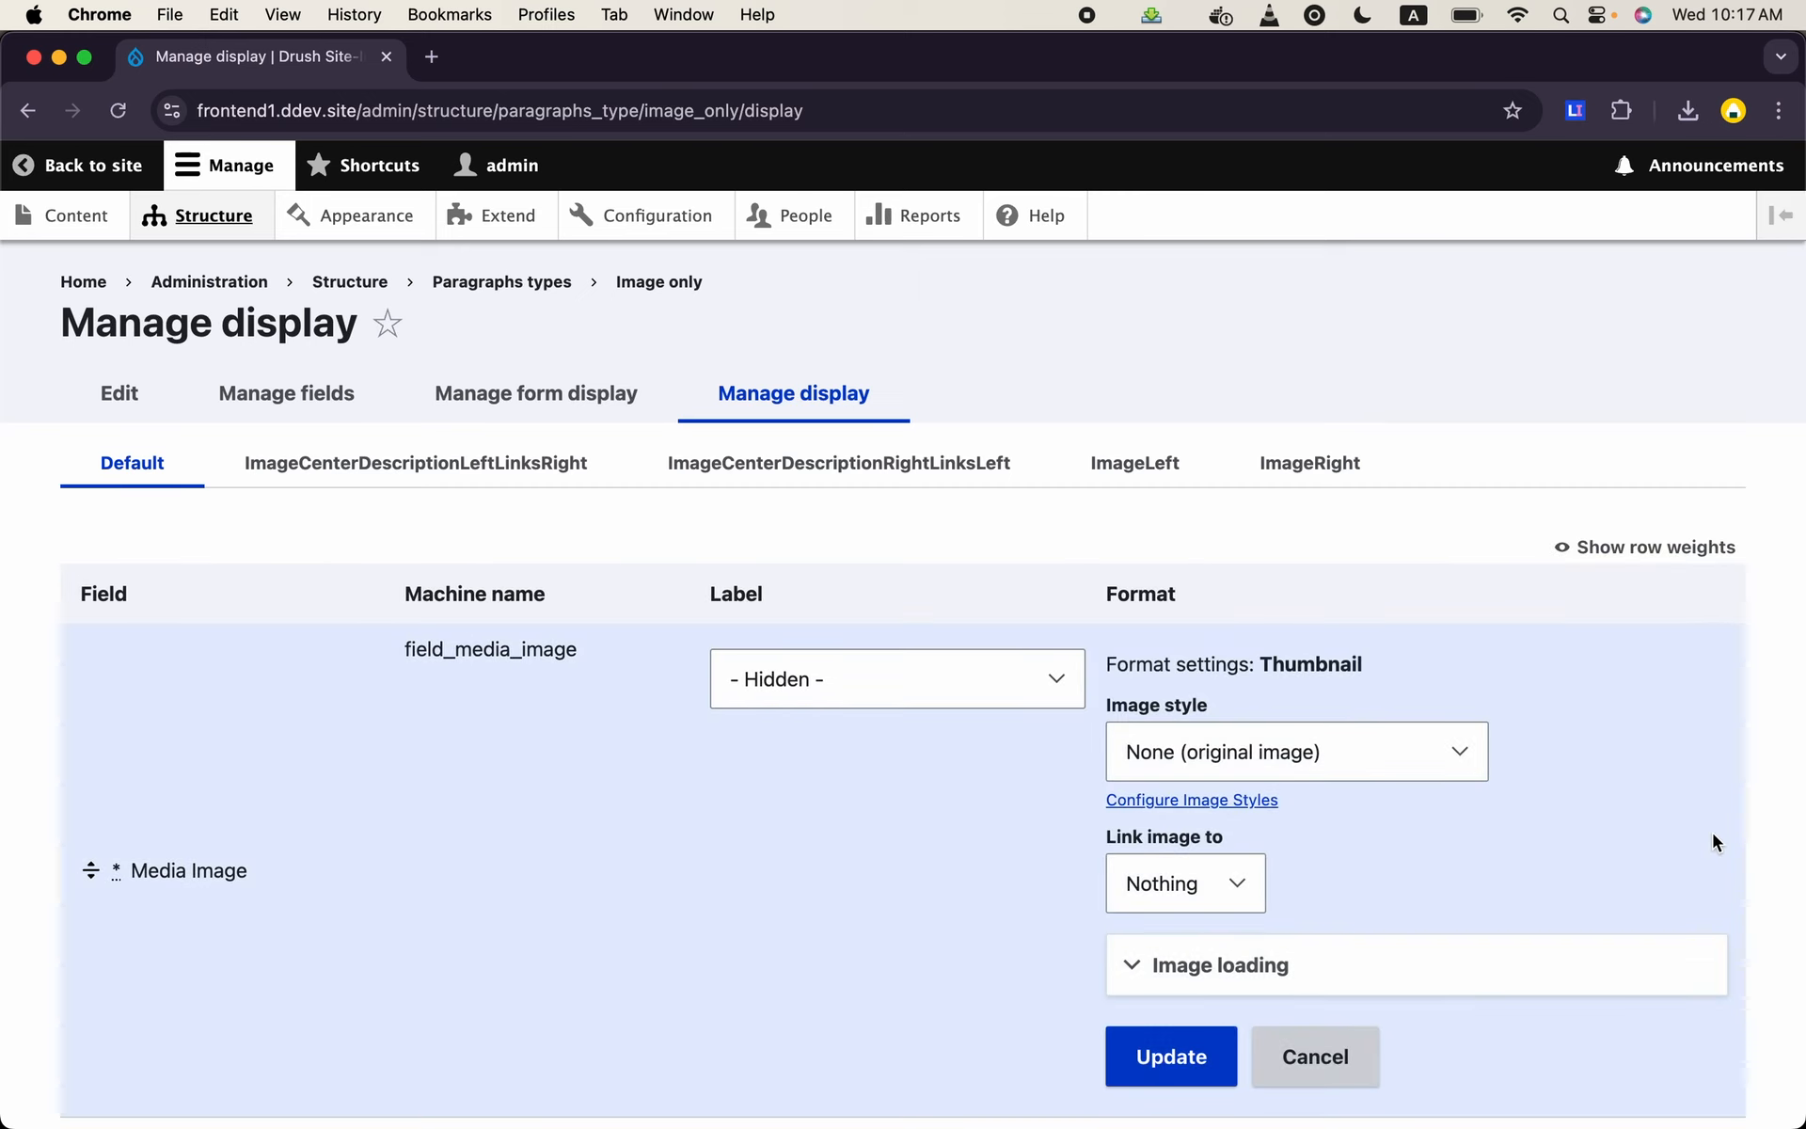
left_click(1396, 753)
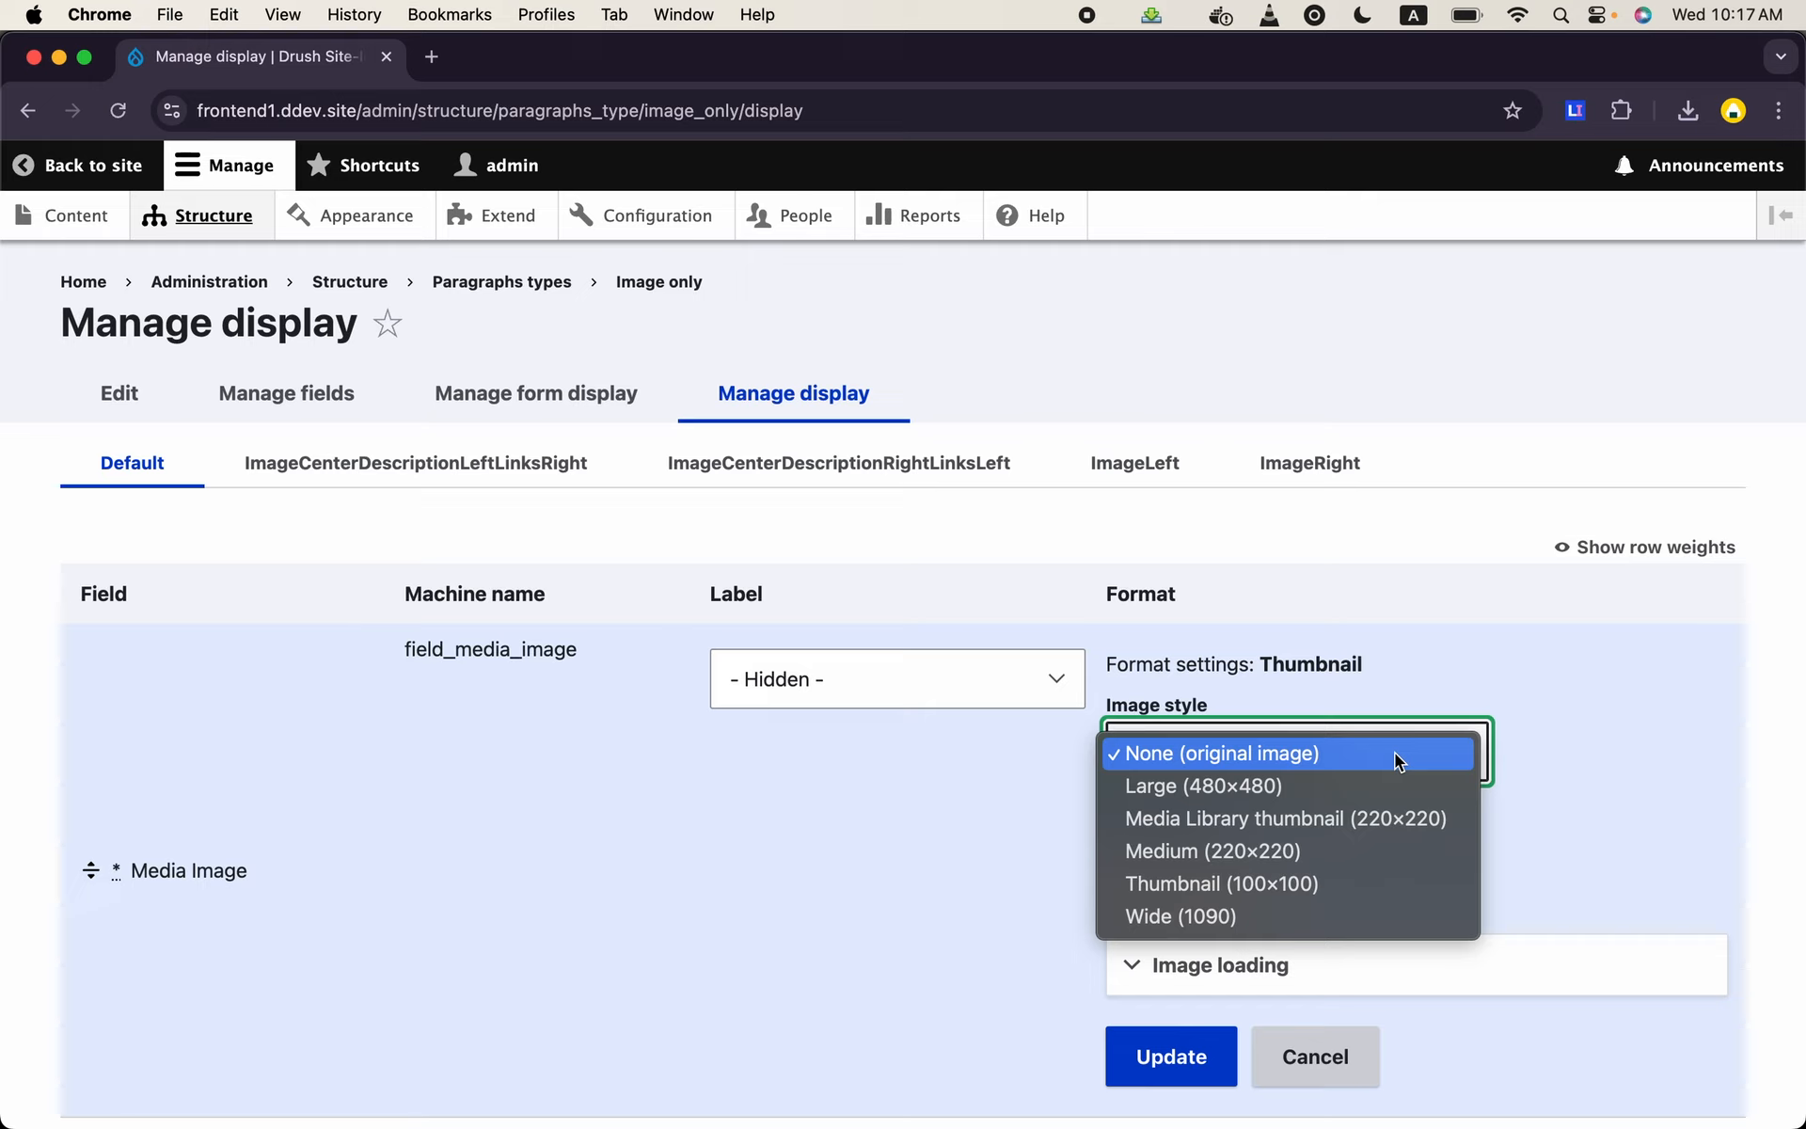
left_click(1406, 820)
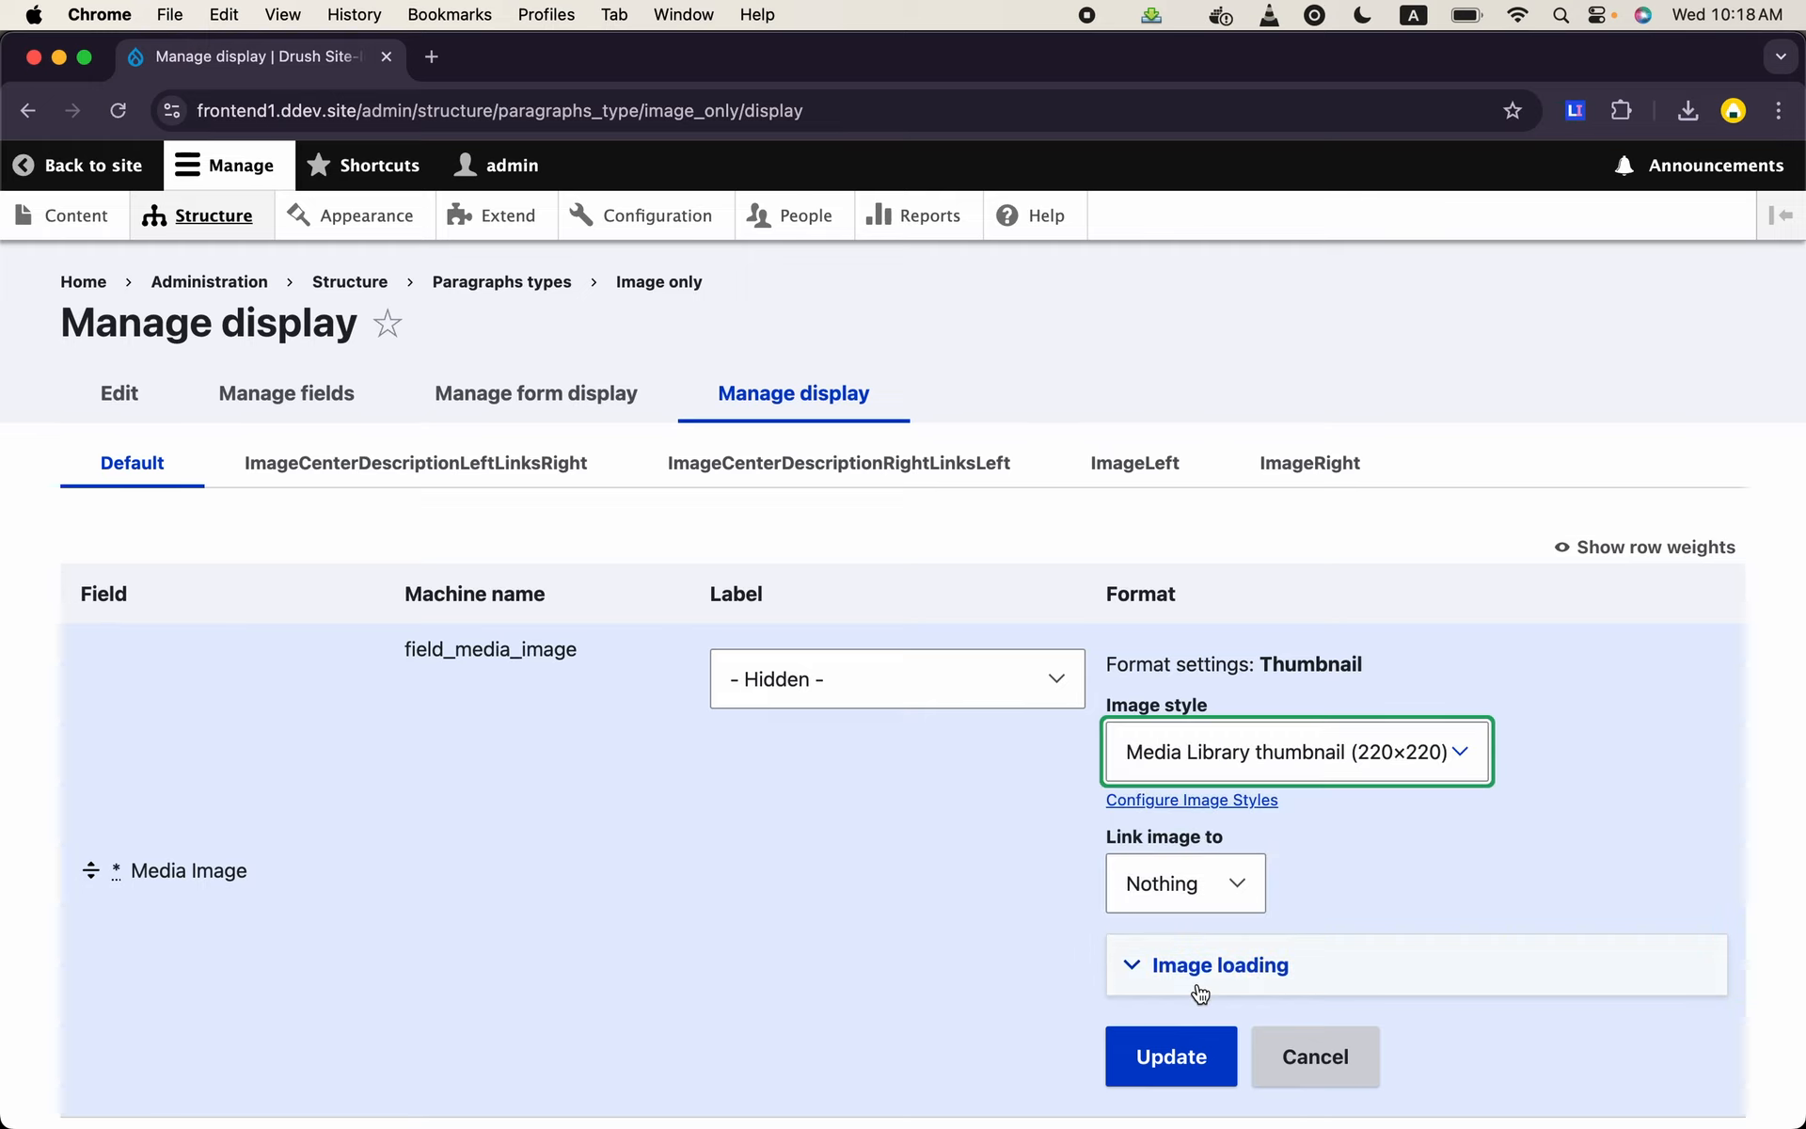
left_click(1189, 1066)
scroll(714, 884, "down", 5)
left_click(106, 974)
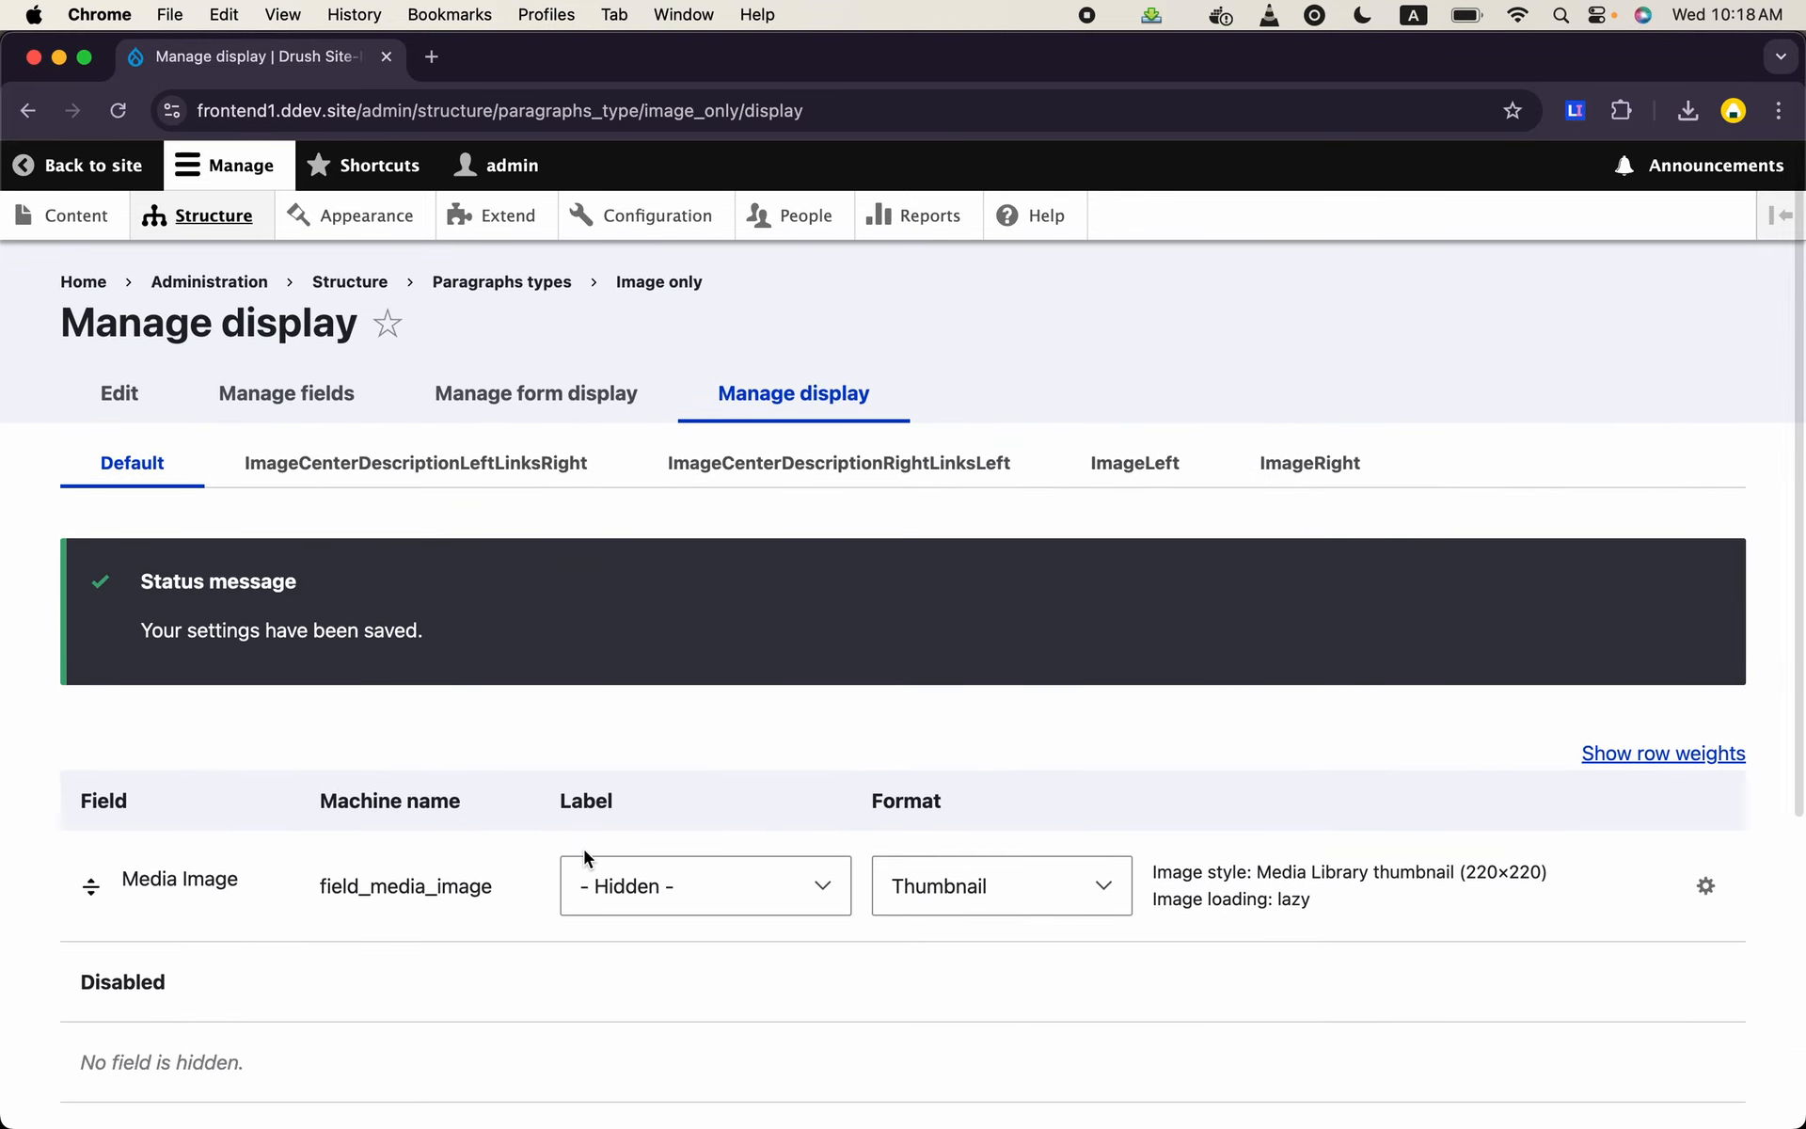
- Open the Checking CTAs landing page for editing from the content list
left_click(128, 237)
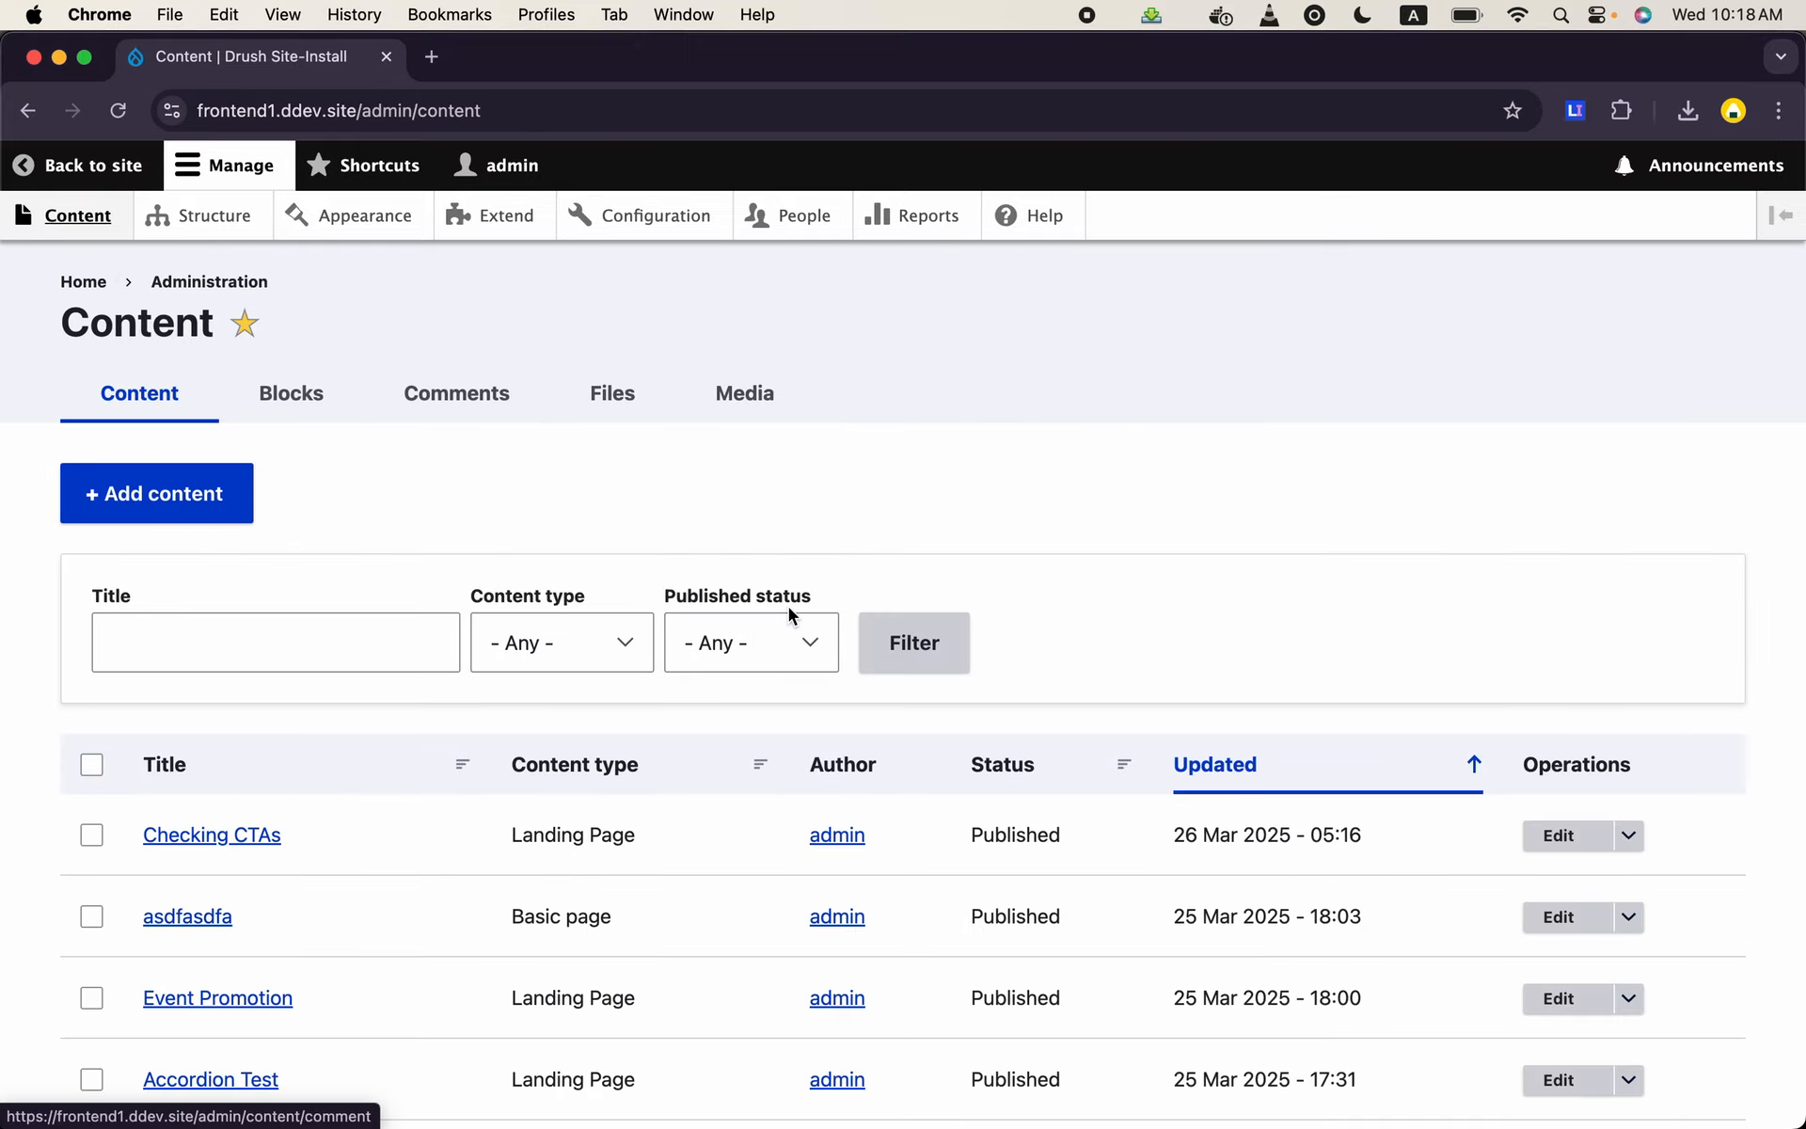
scroll(790, 616, "down", 1)
left_click(1557, 777)
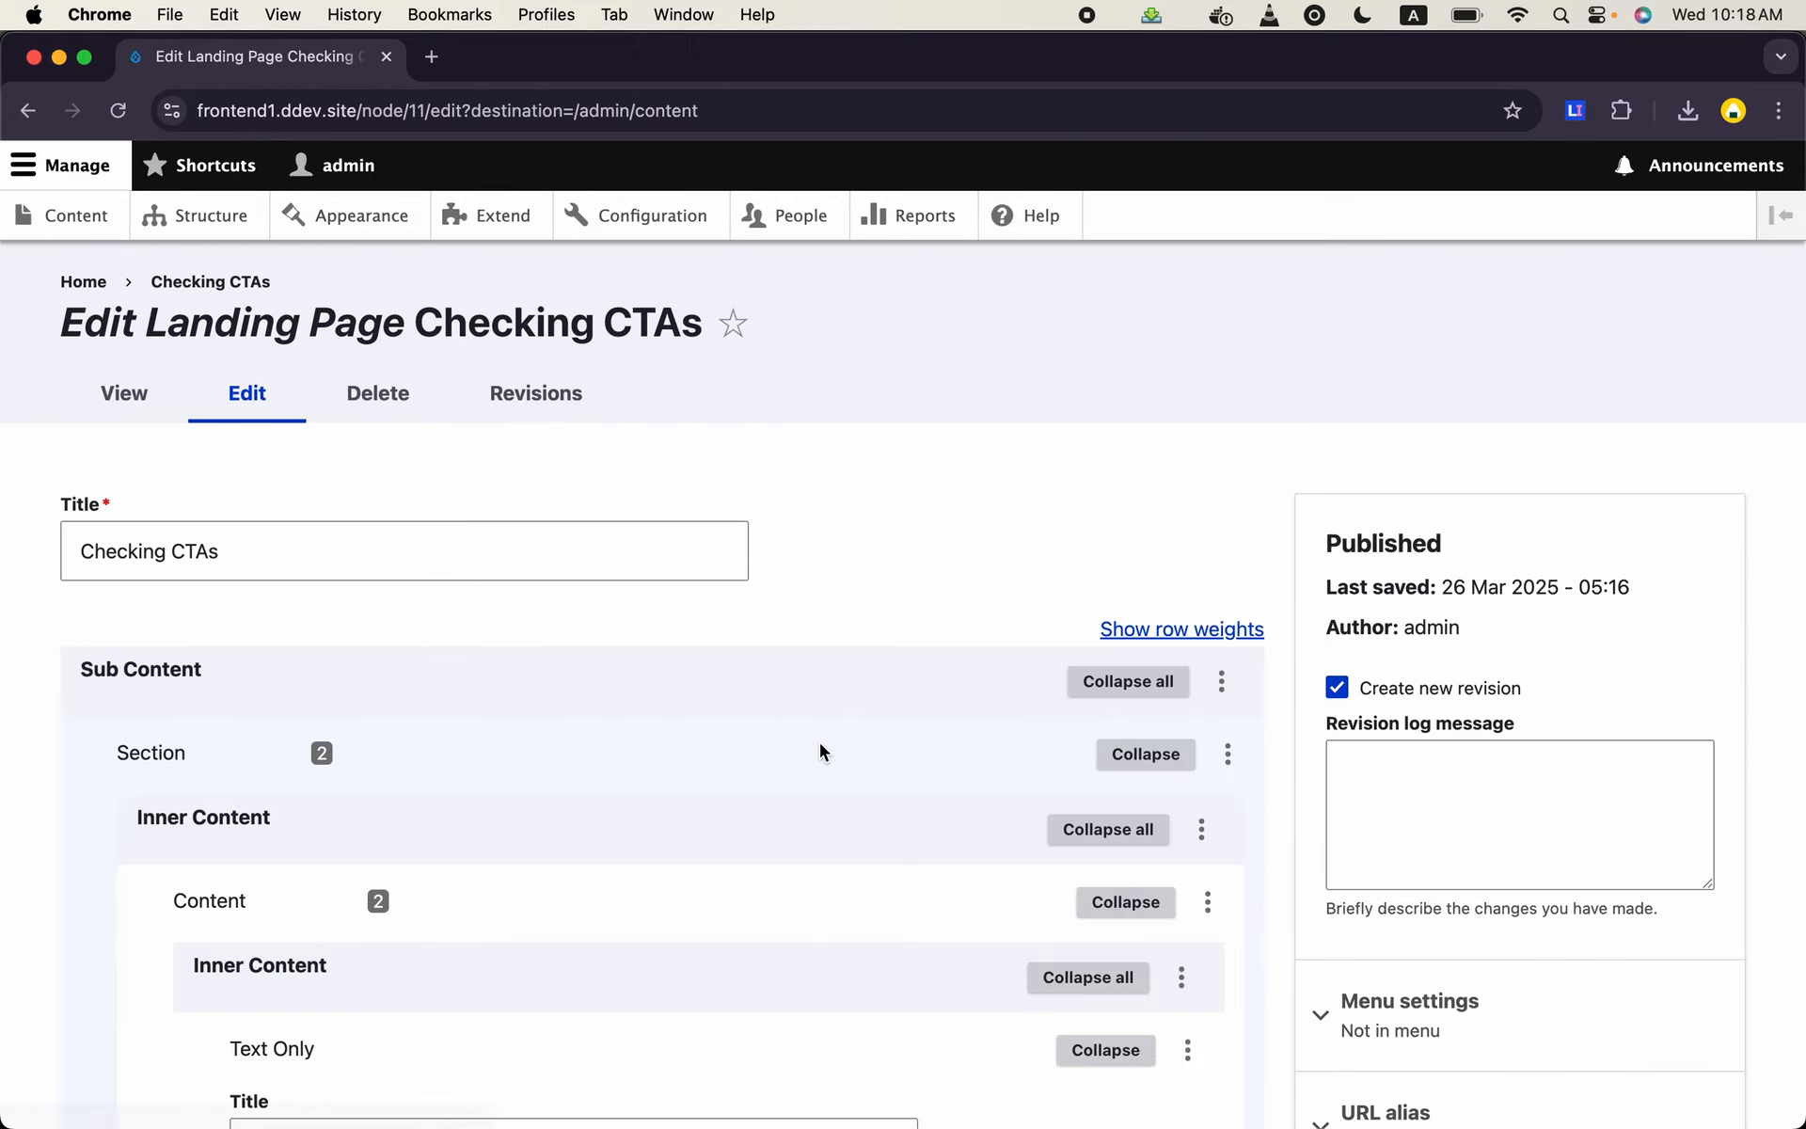
- Add an Image Only paragraph below the Third Column text in that Content paragraph's Inner Content
scroll(820, 742, "down", 5)
scroll(821, 742, "down", 20)
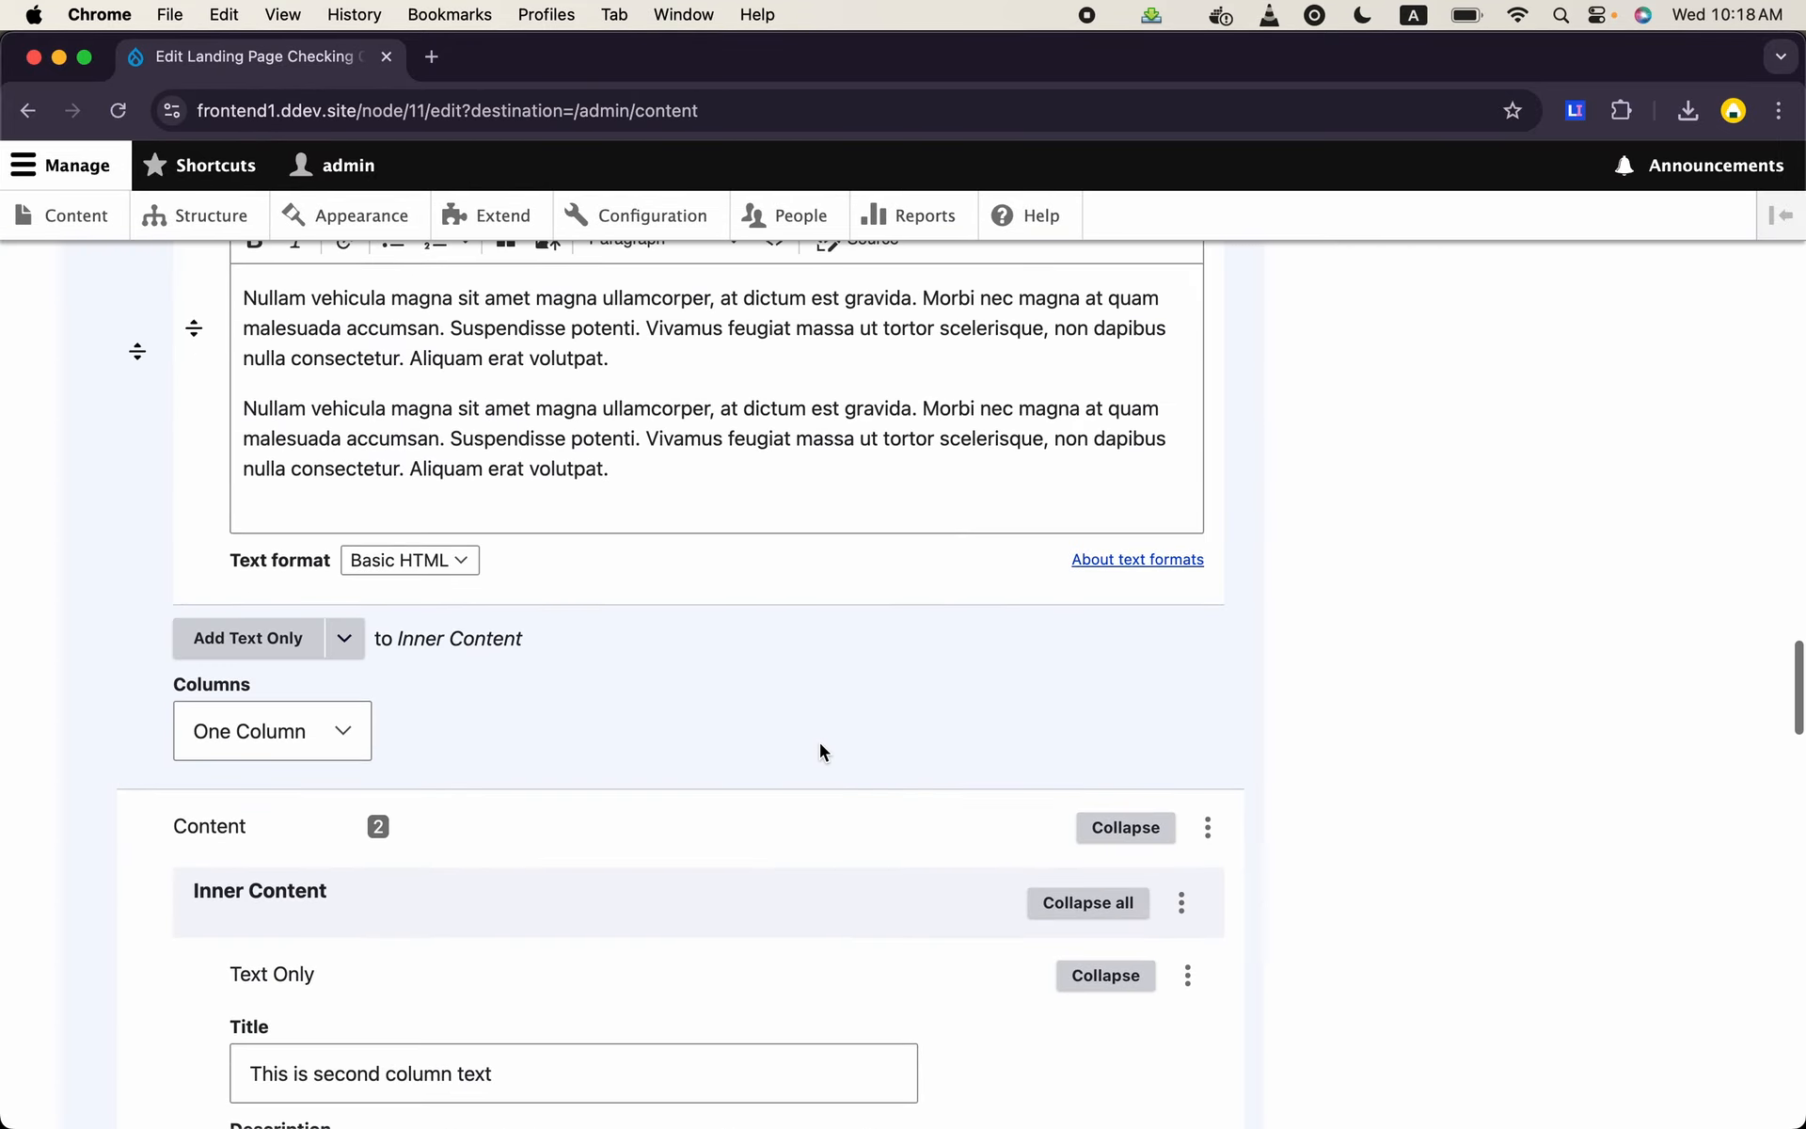
scroll(820, 742, "down", 20)
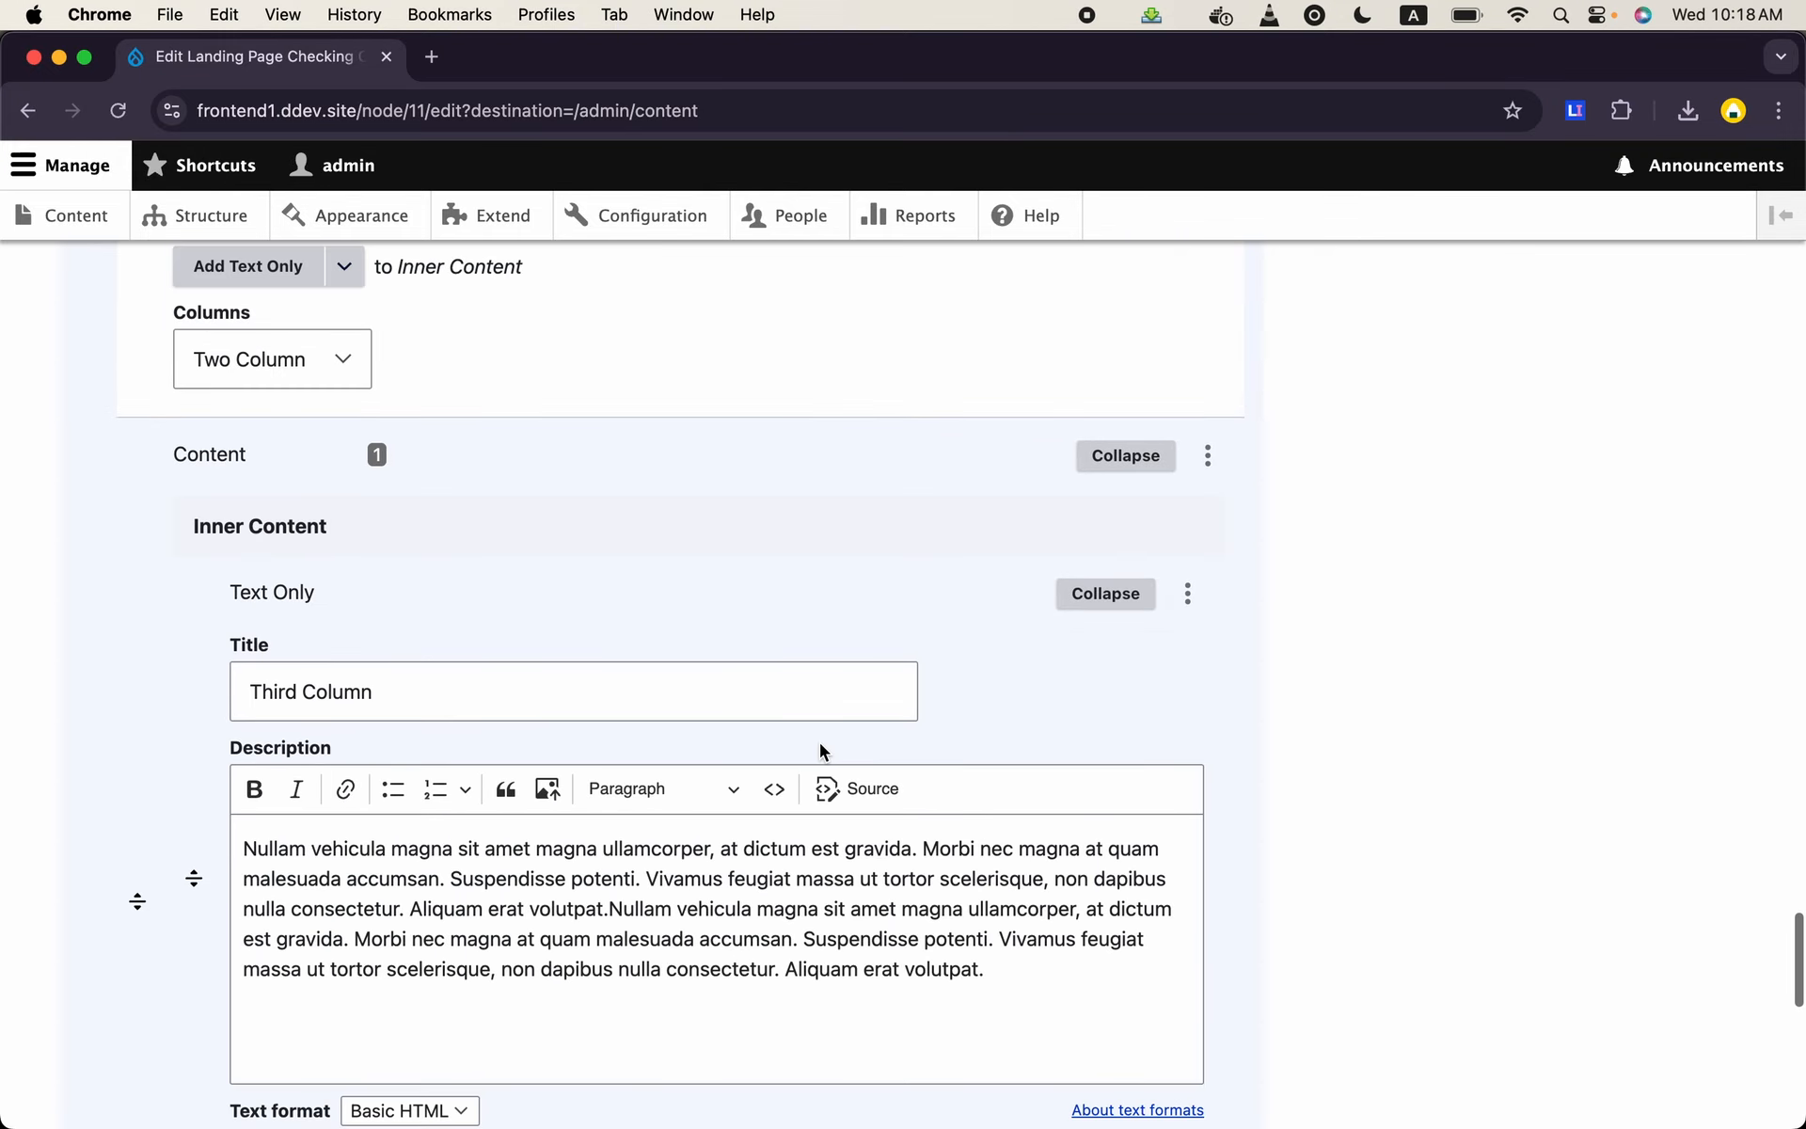
scroll(820, 742, "up", 5)
scroll(465, 655, "down", 1)
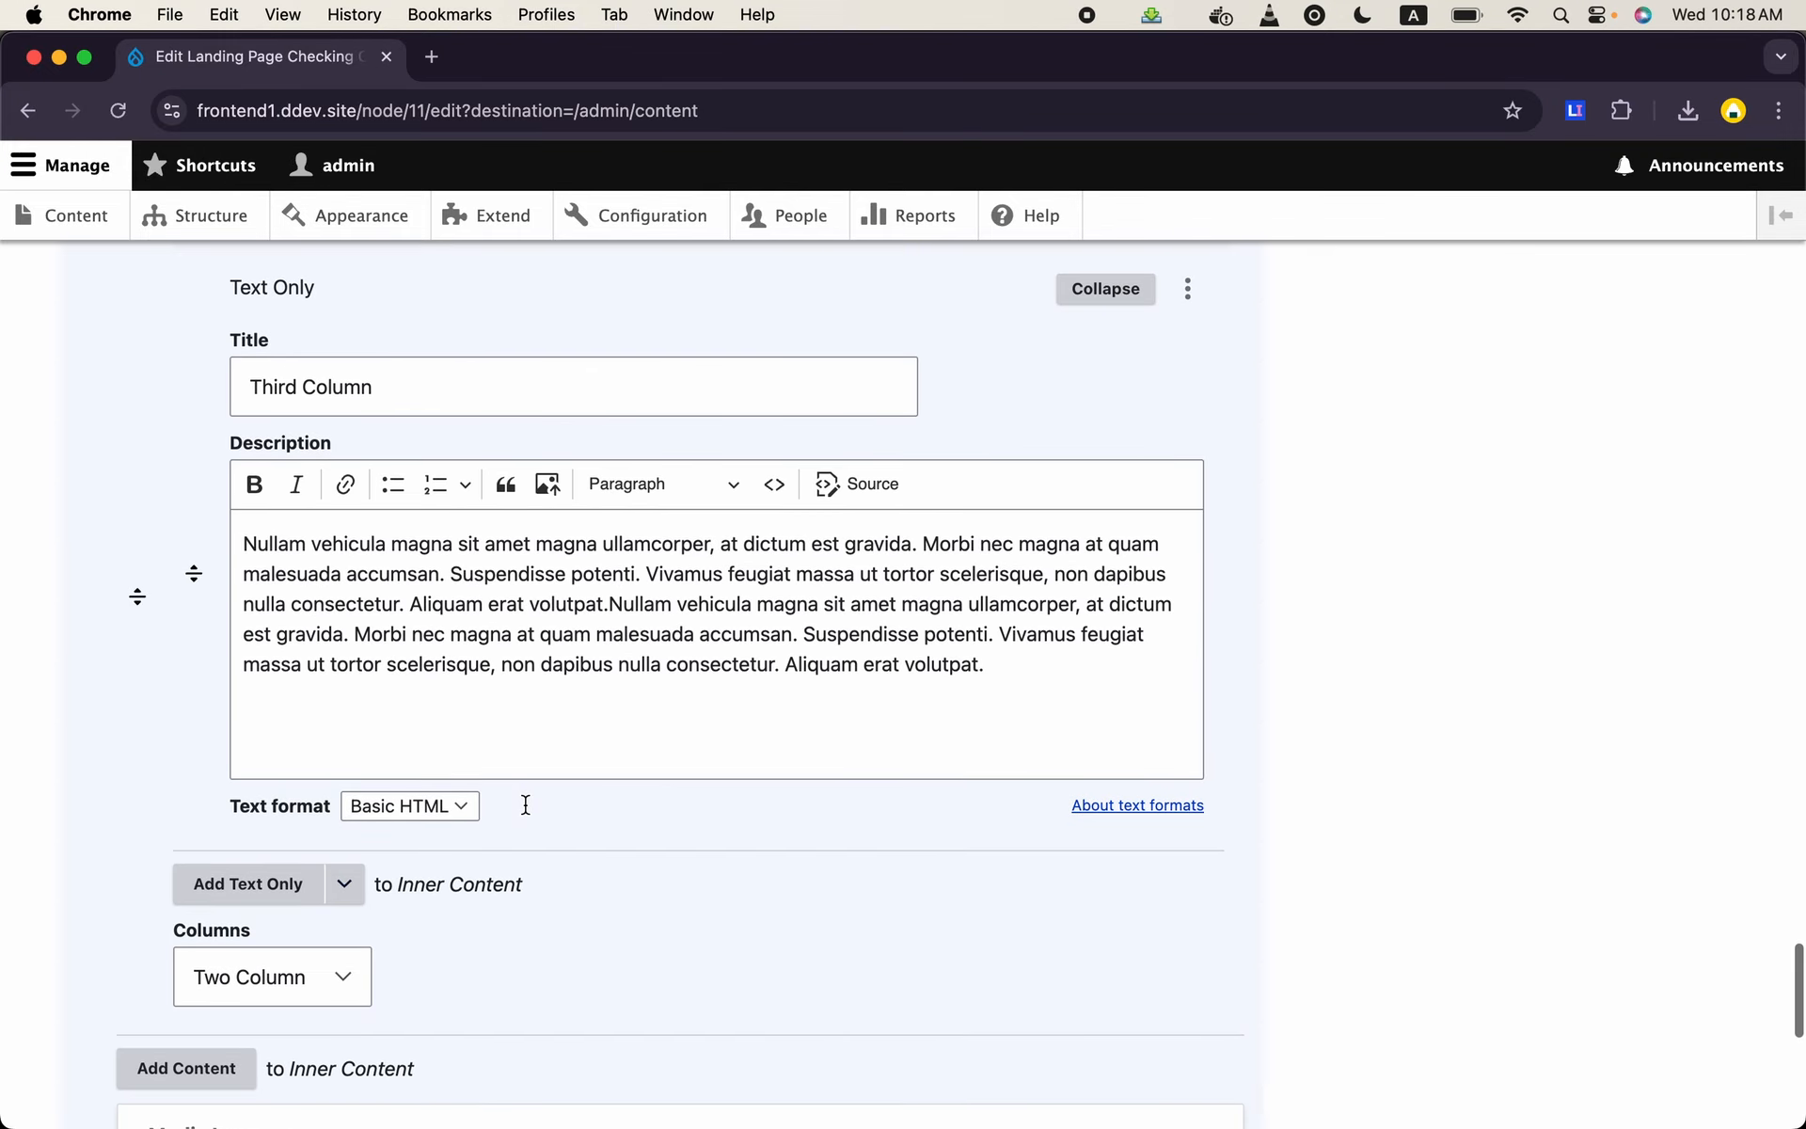
left_click(347, 883)
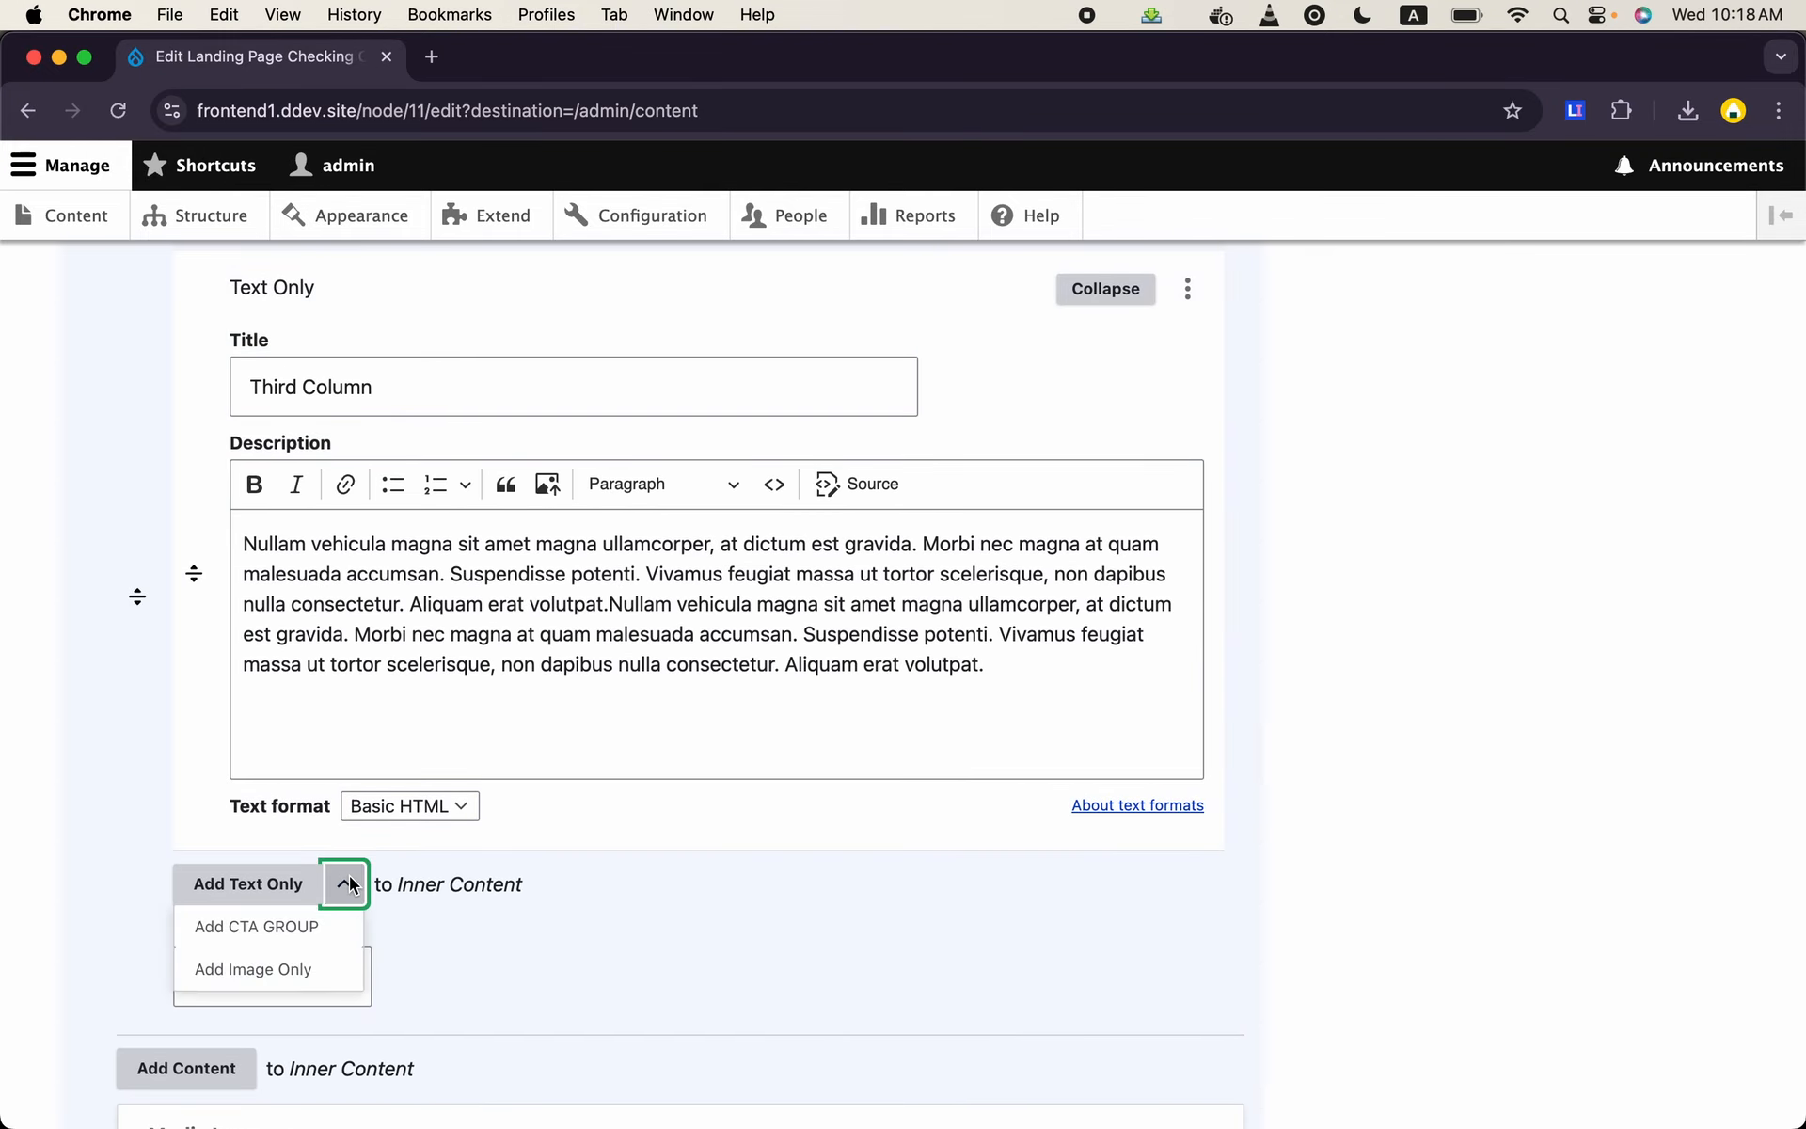
left_click(272, 976)
scroll(608, 845, "down", 5)
left_click(403, 877)
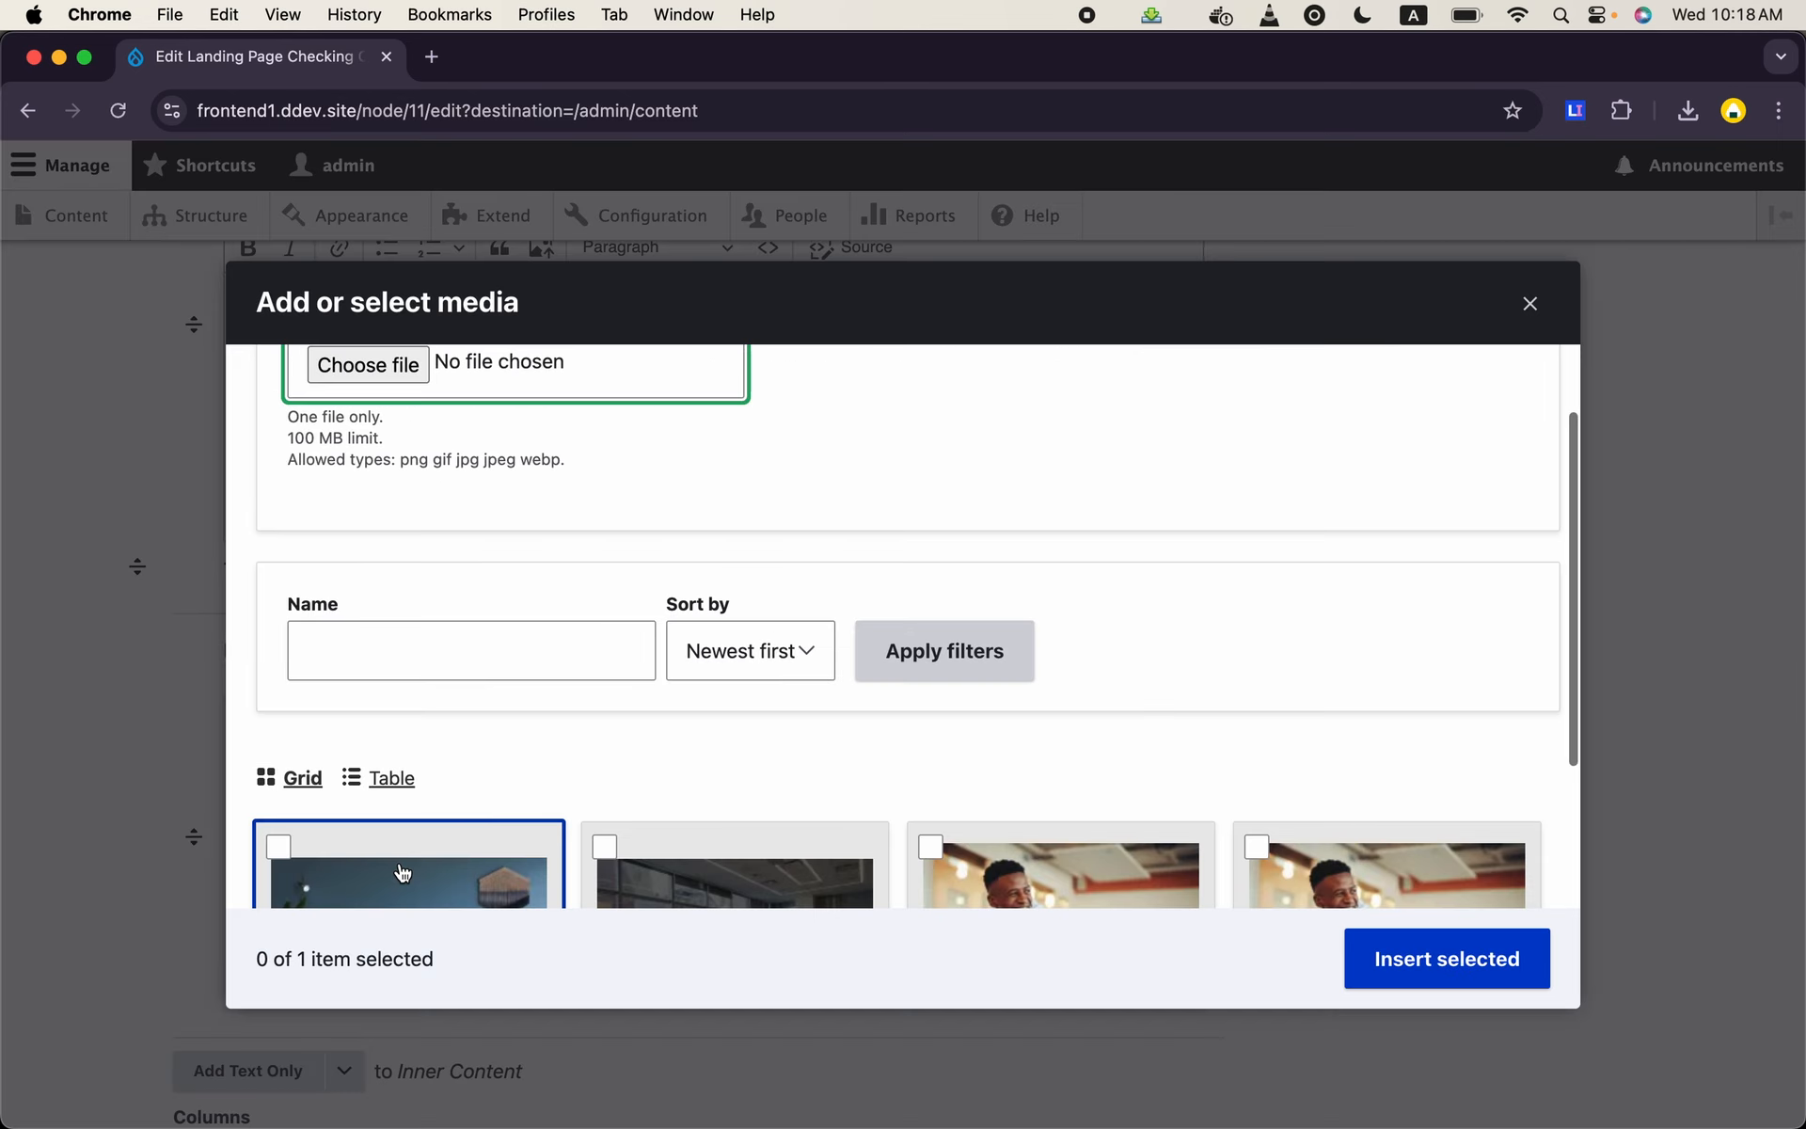
scroll(677, 653, "down", 2)
left_click(1044, 753)
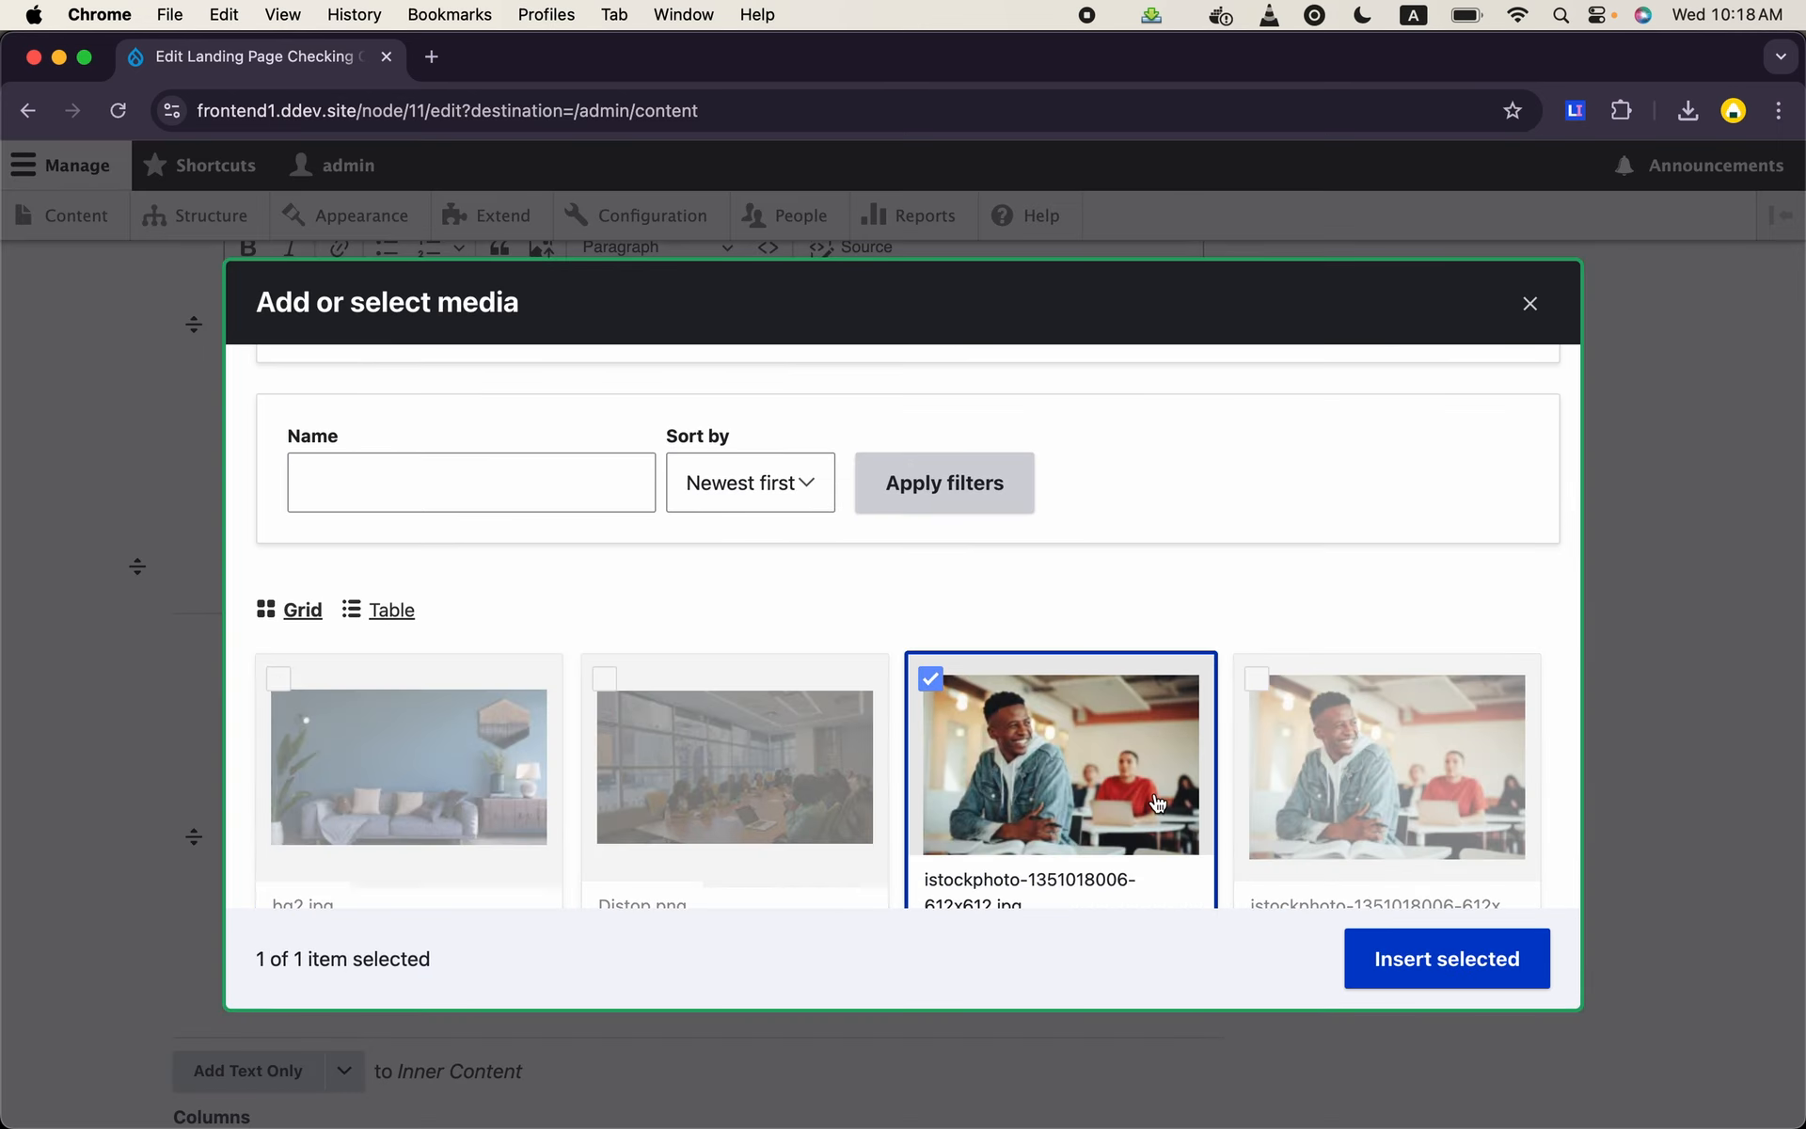
left_click(1533, 959)
scroll(787, 810, "down", 5)
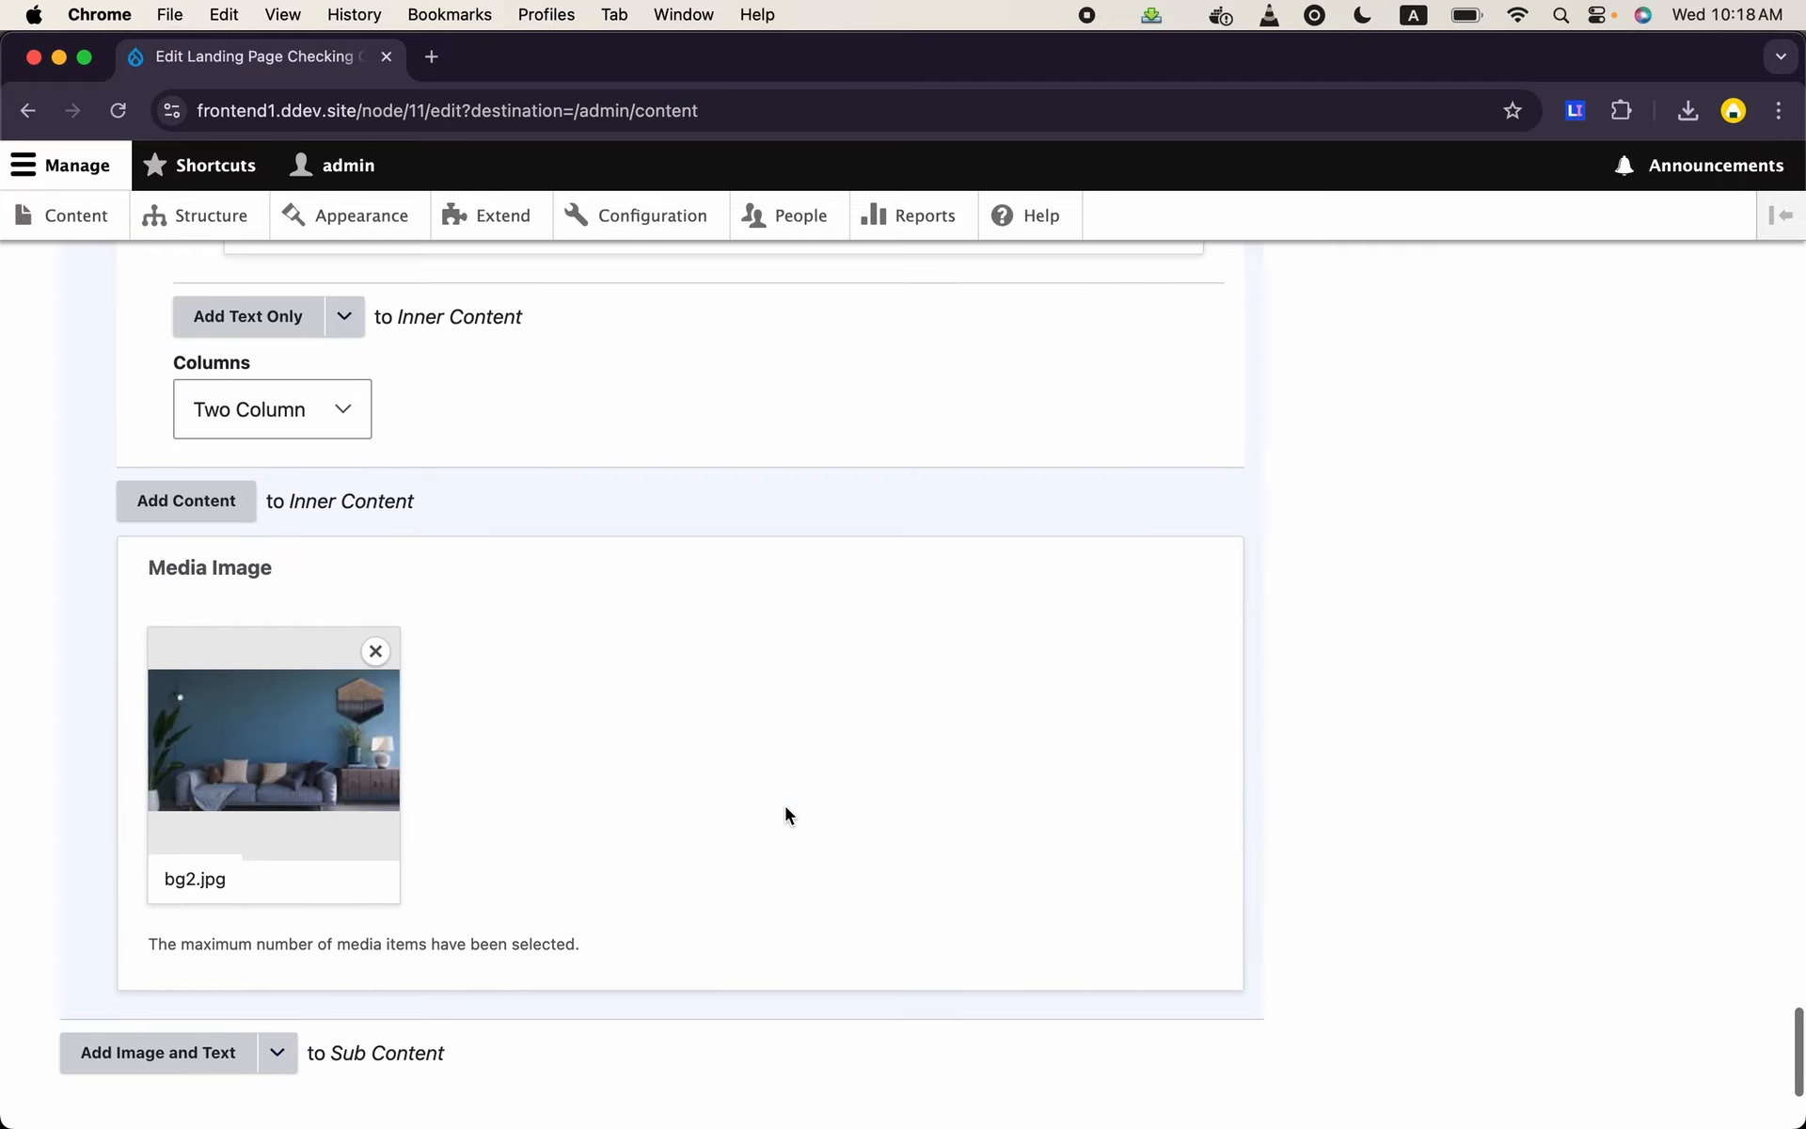
scroll(784, 814, "down", 4)
left_click(120, 954)
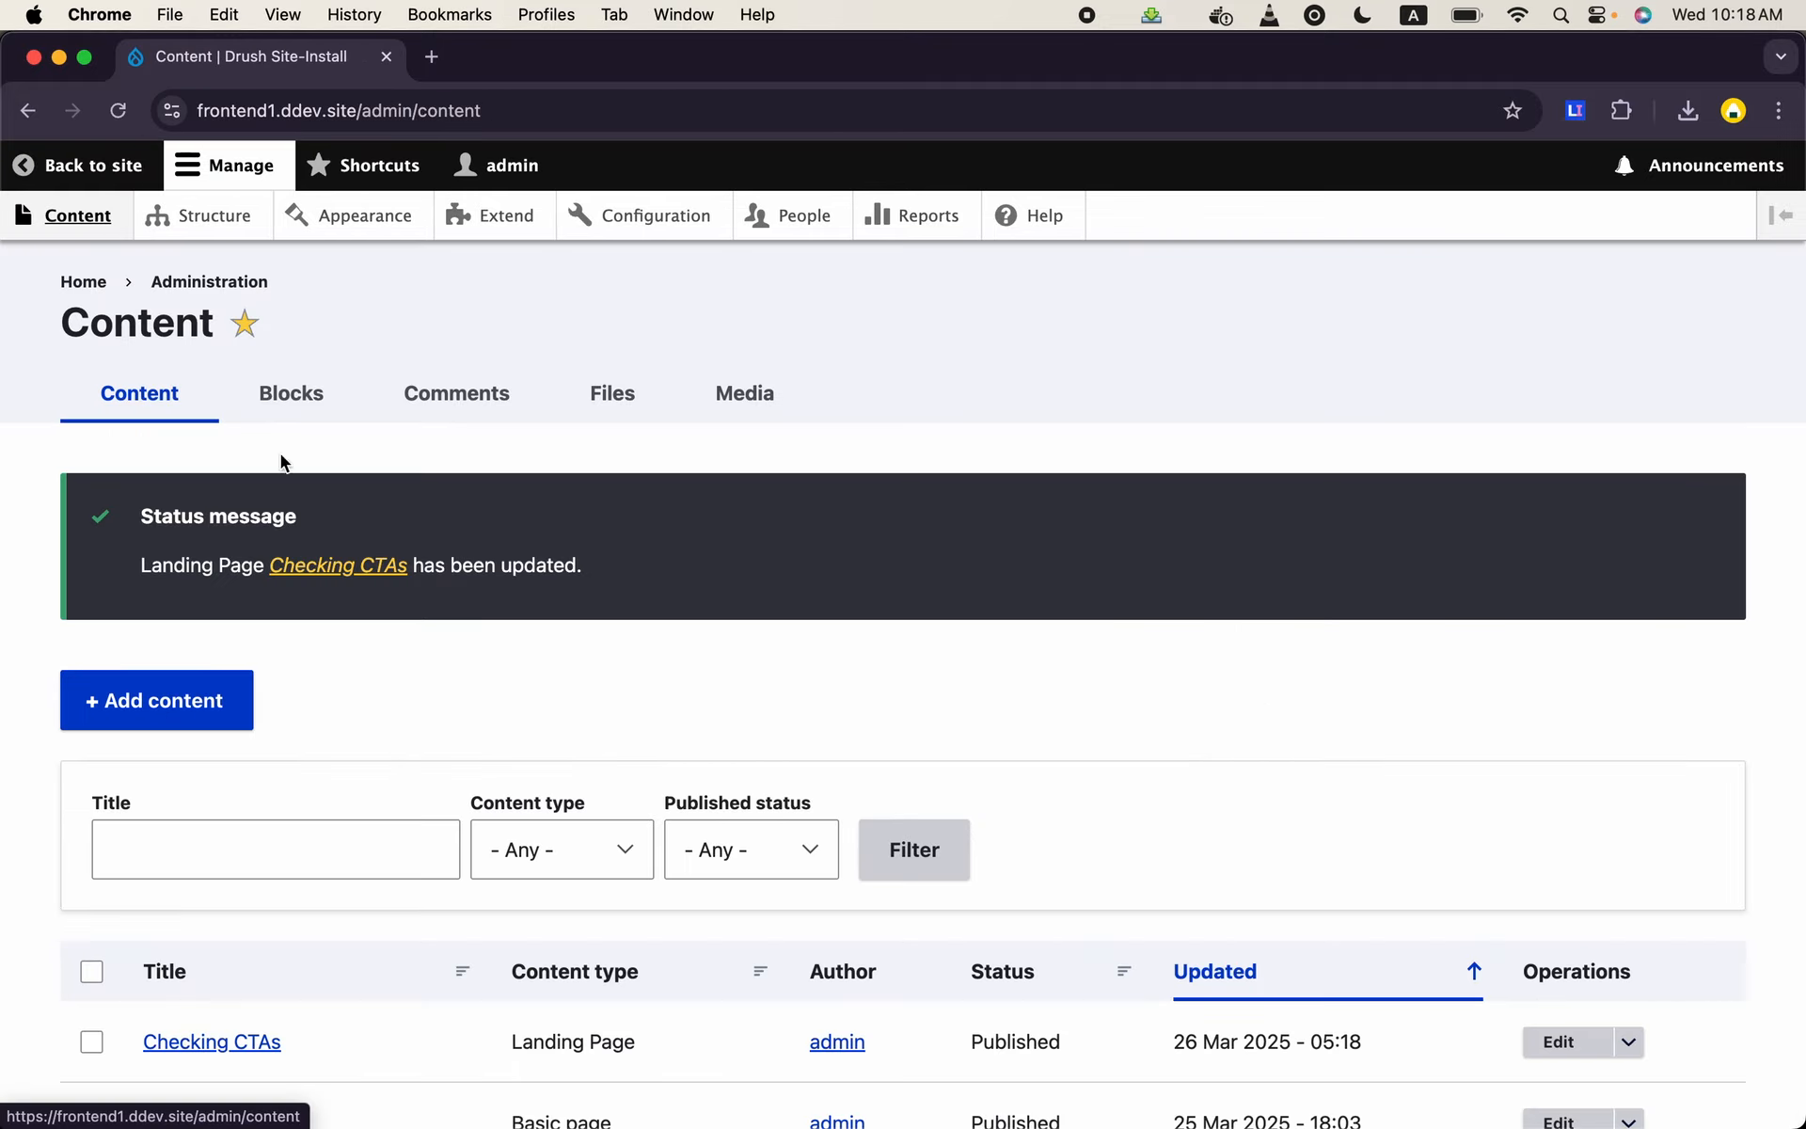
- View the saved Checking CTAs page and examine the image beneath the Third Column text and the surrounding column layout
scroll(287, 475, "down", 3)
left_click(220, 713)
scroll(1569, 826, "down", 10)
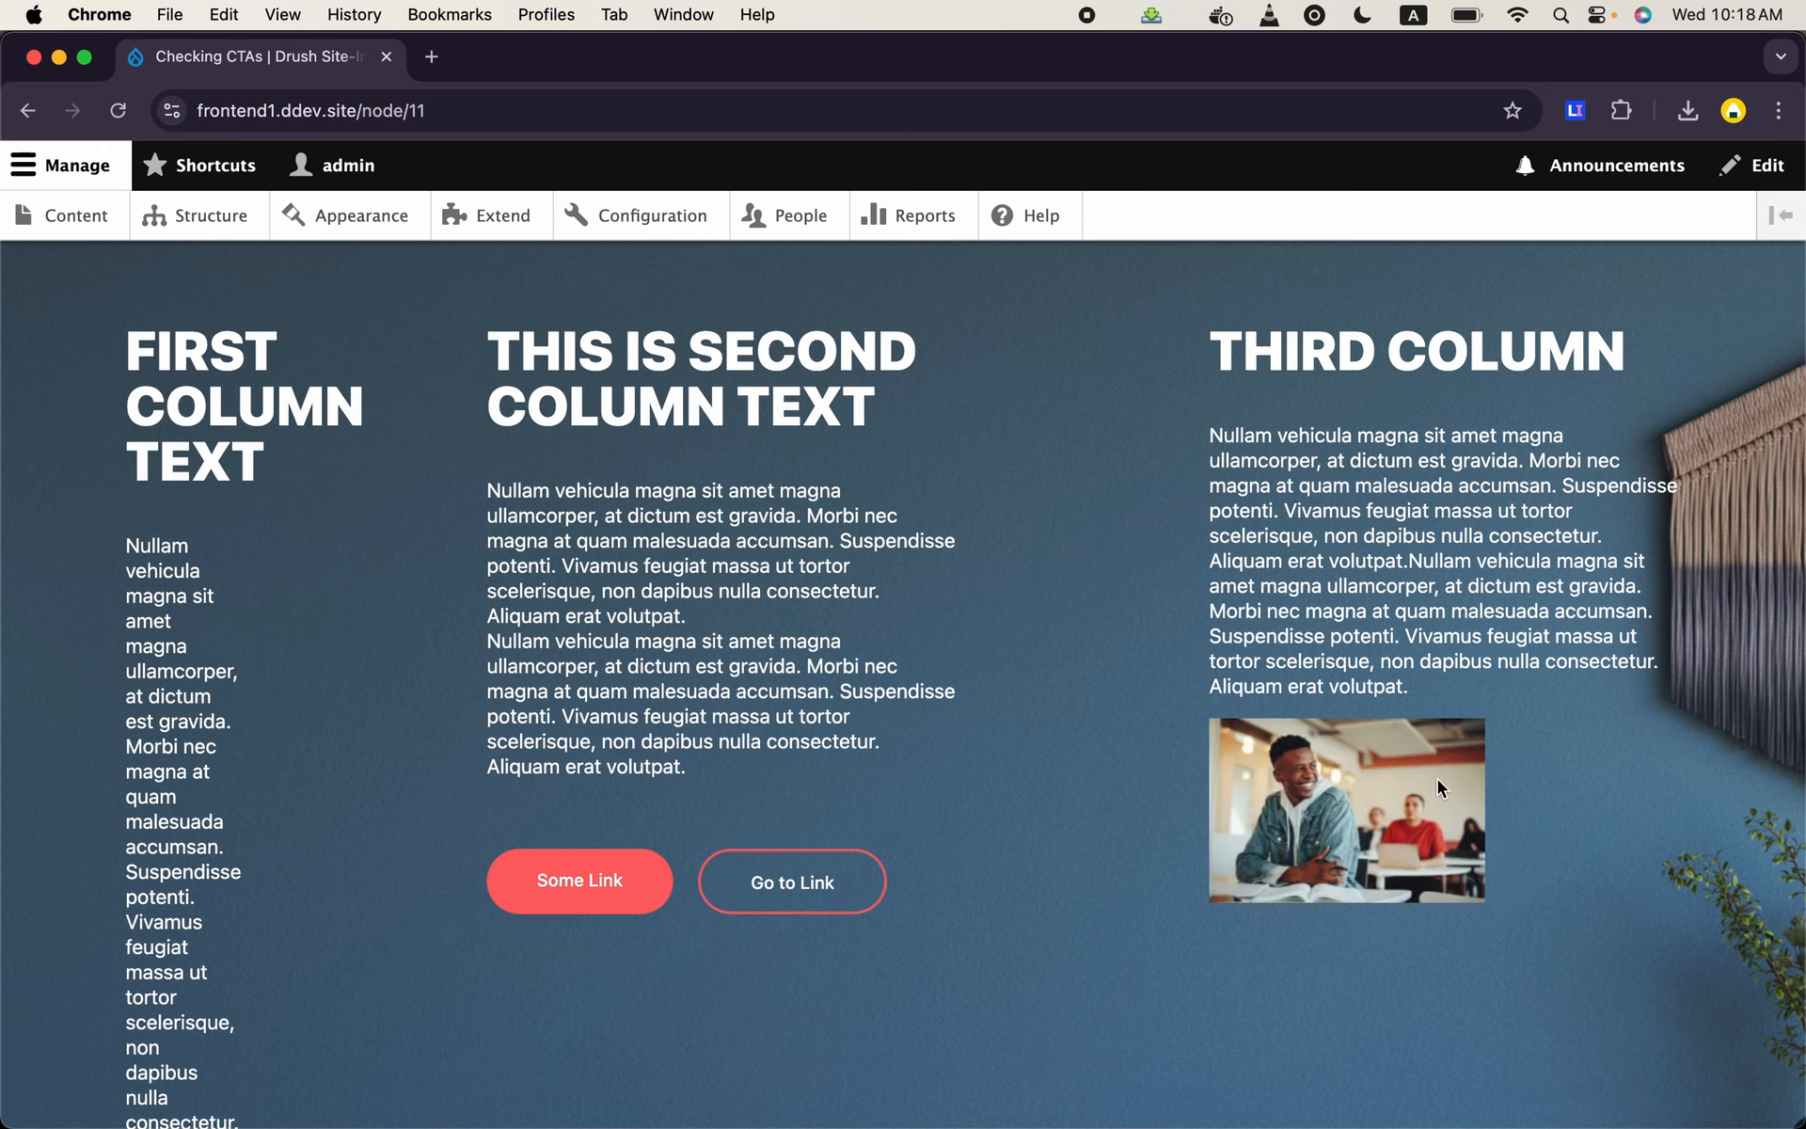
scroll(1210, 753, "down", 3)
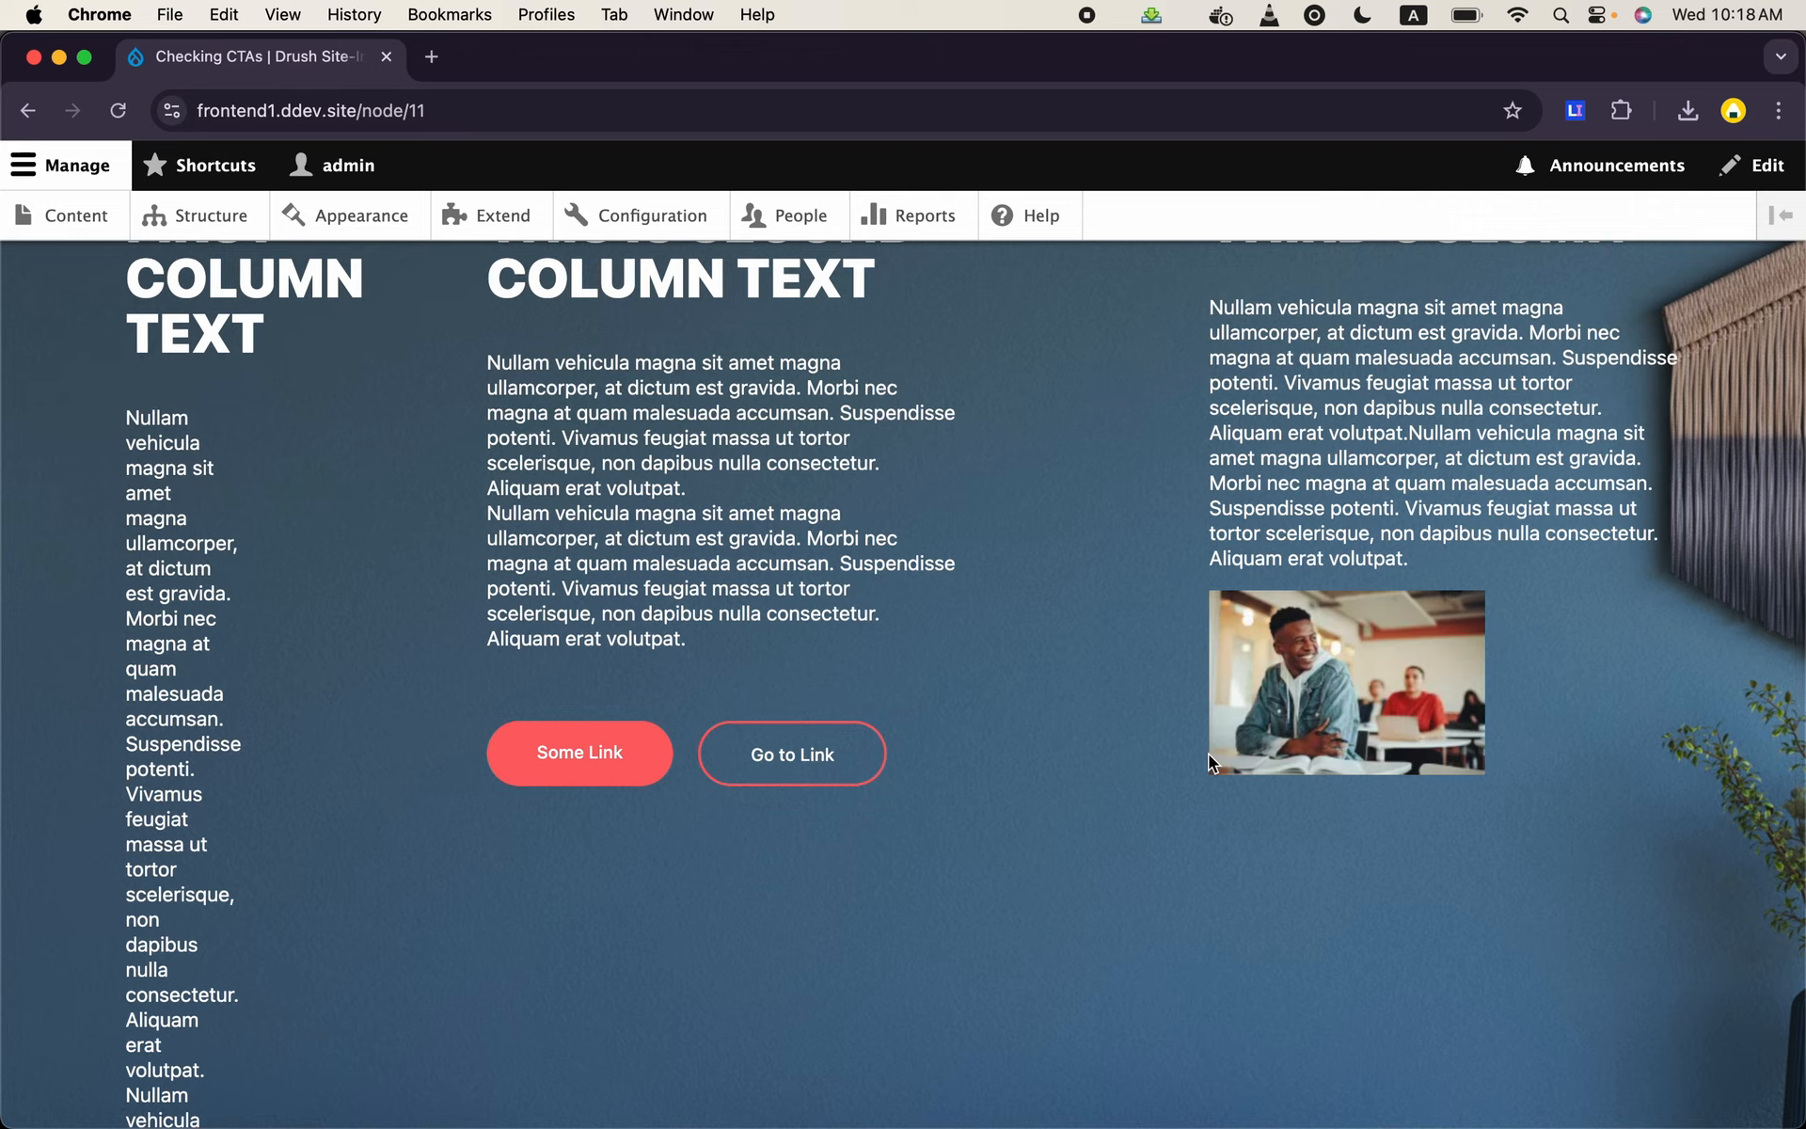
scroll(1209, 753, "up", 2)
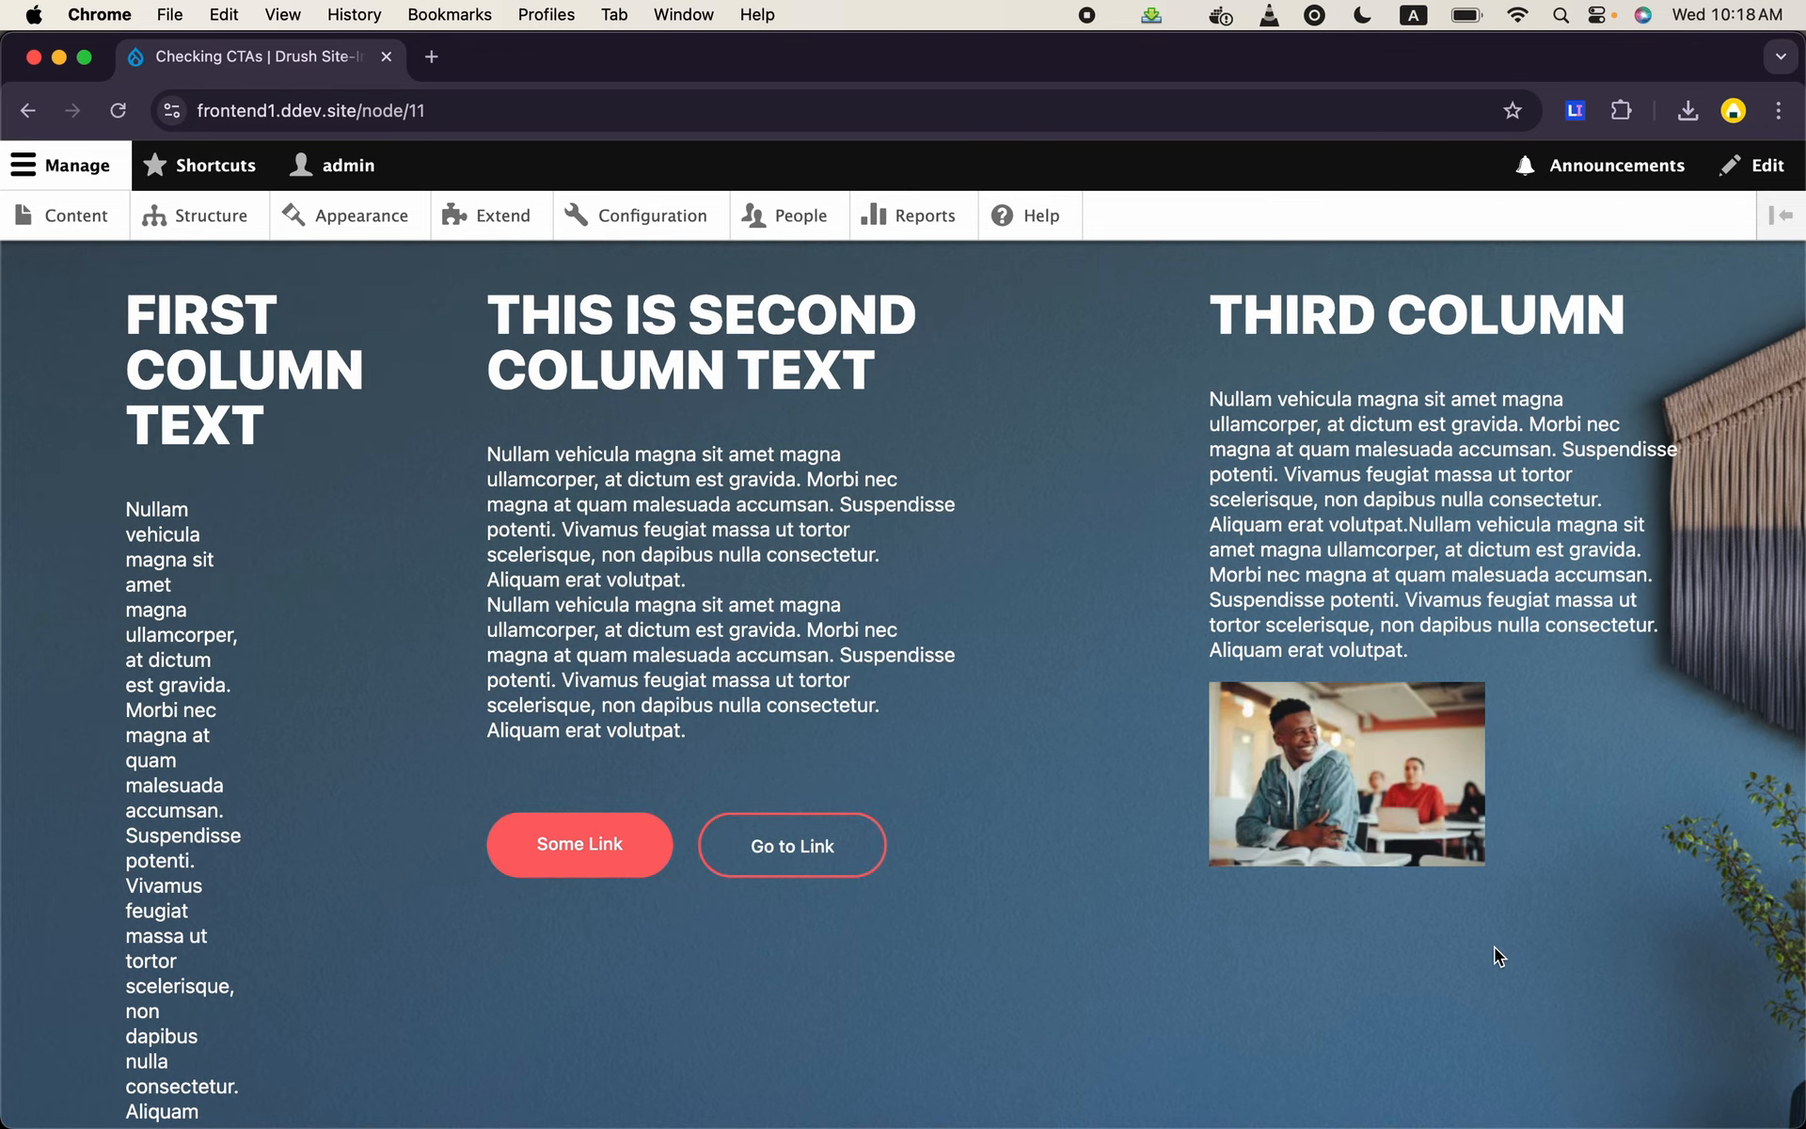
scroll(1498, 950, "up", 5)
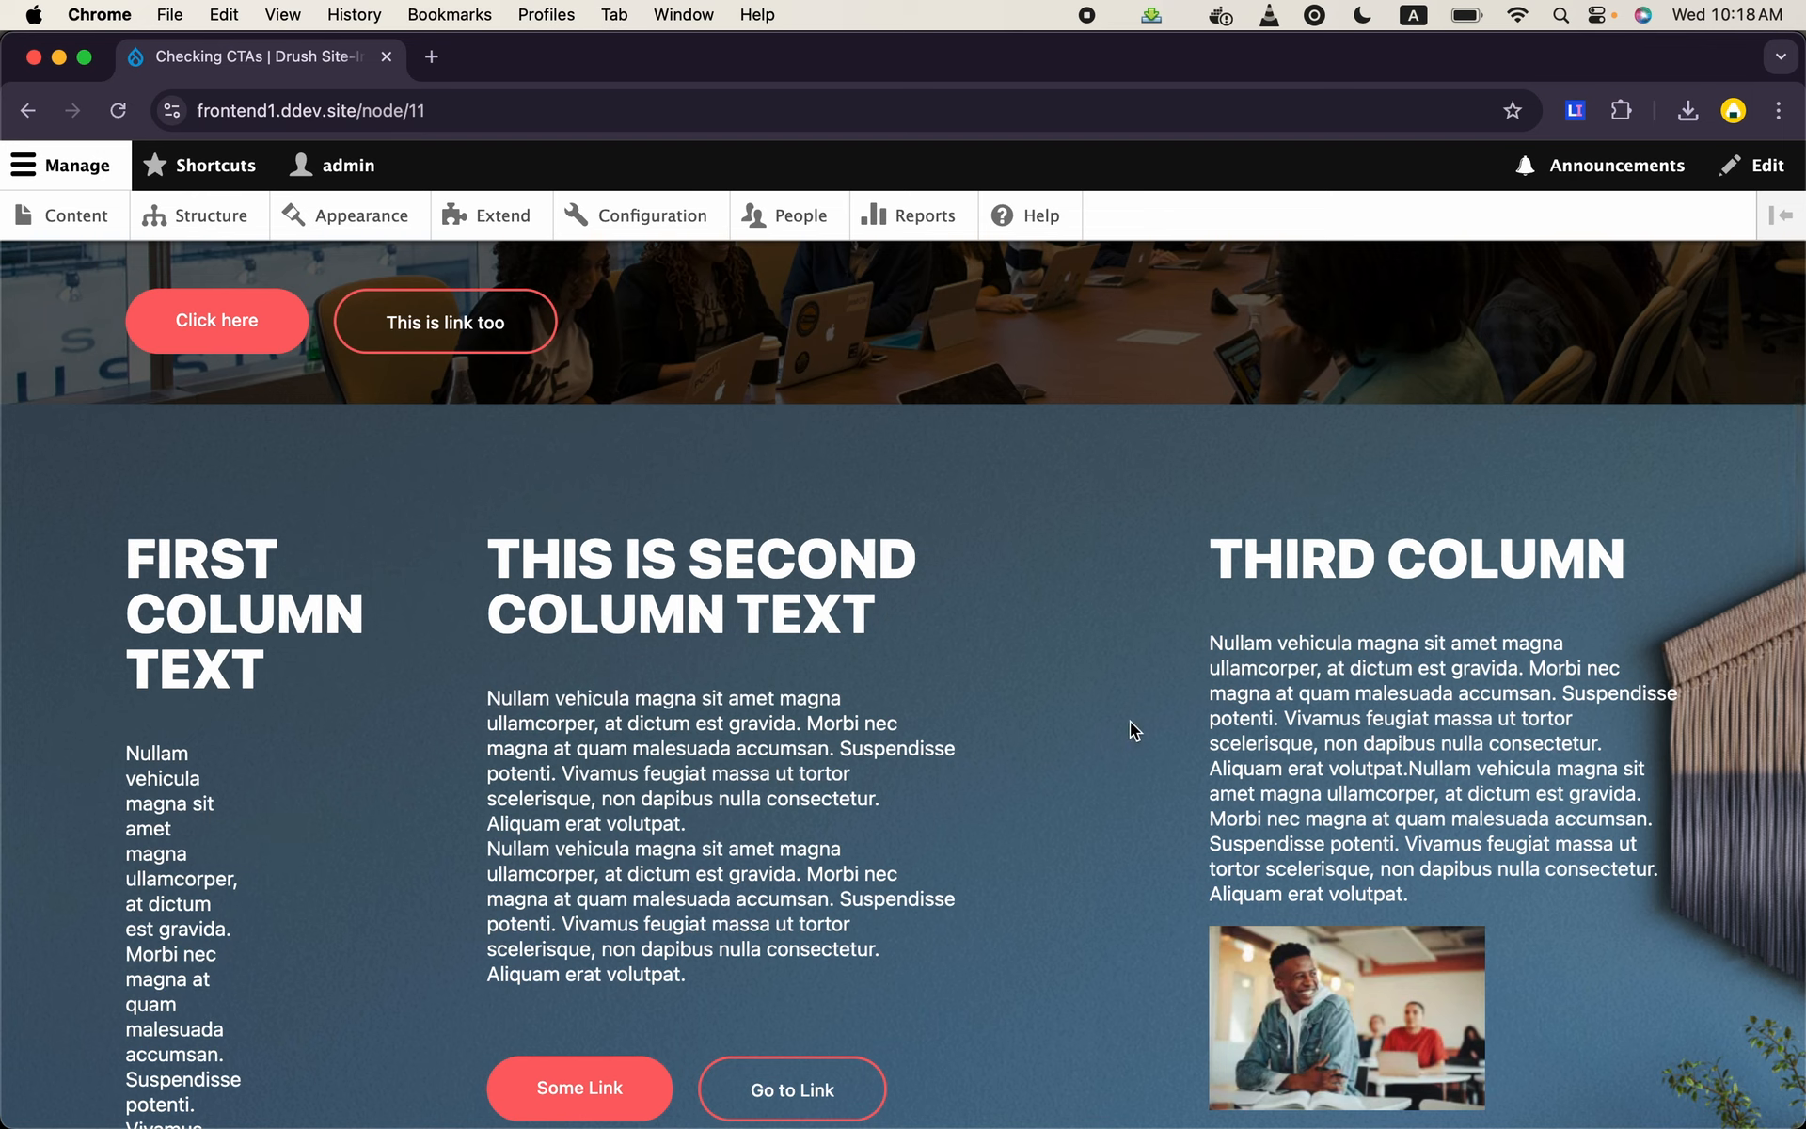